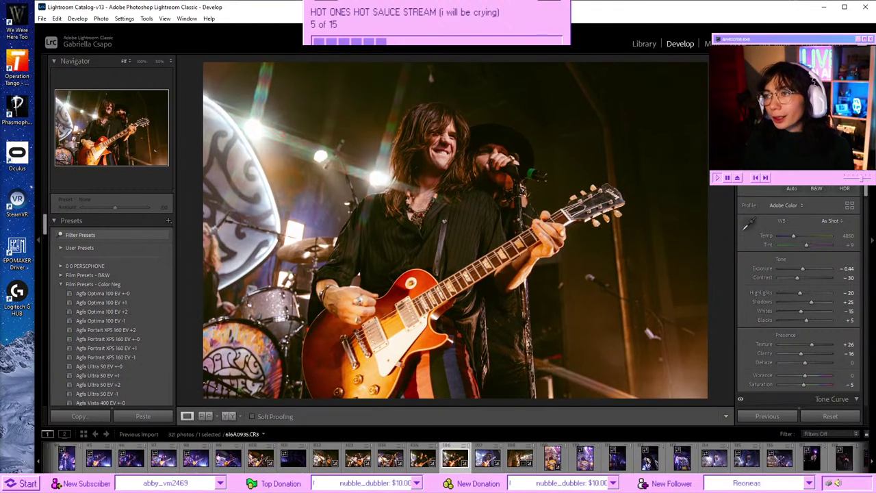
# - Maximize the window and copy the develop settings from the photo of the grinning guitarist beside the singer
pyautogui.press('super+Up')
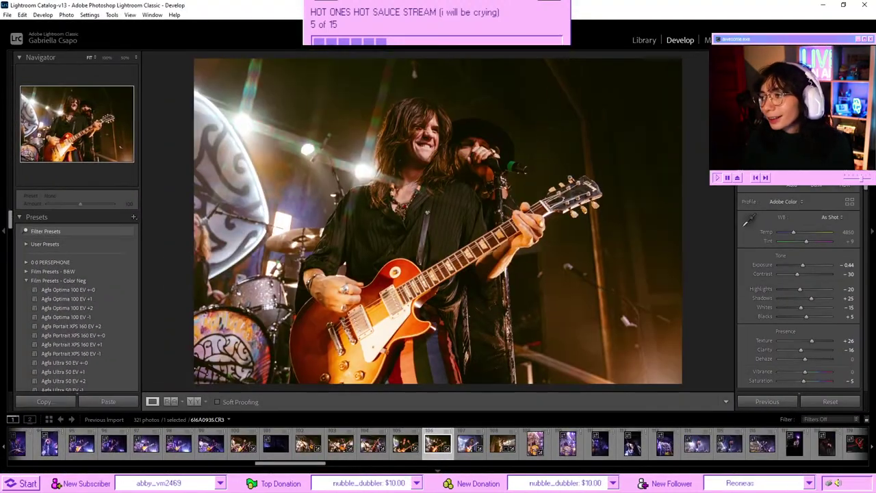
pyautogui.hotkey('ctrl', 'shift', 'c')
pyautogui.press('Return')
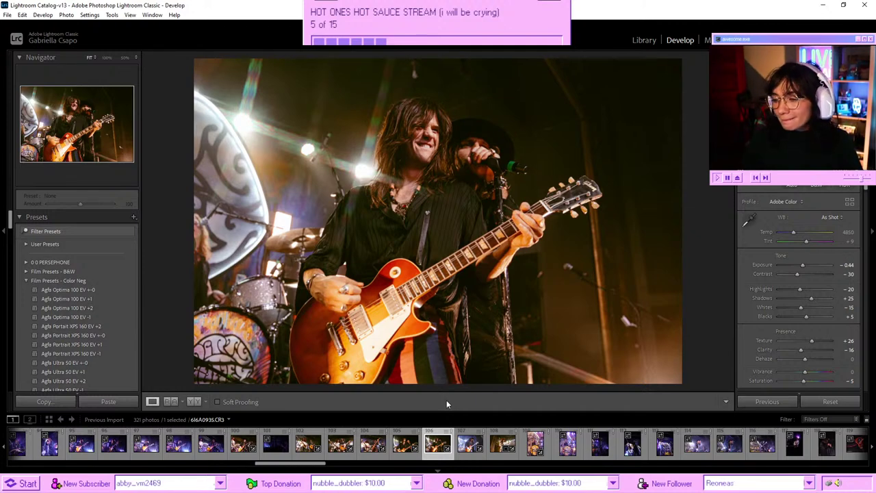
# - Open photo 104 and push its Shadows color grading slightly further toward saturated orange-yellow
pyautogui.click(373, 445)
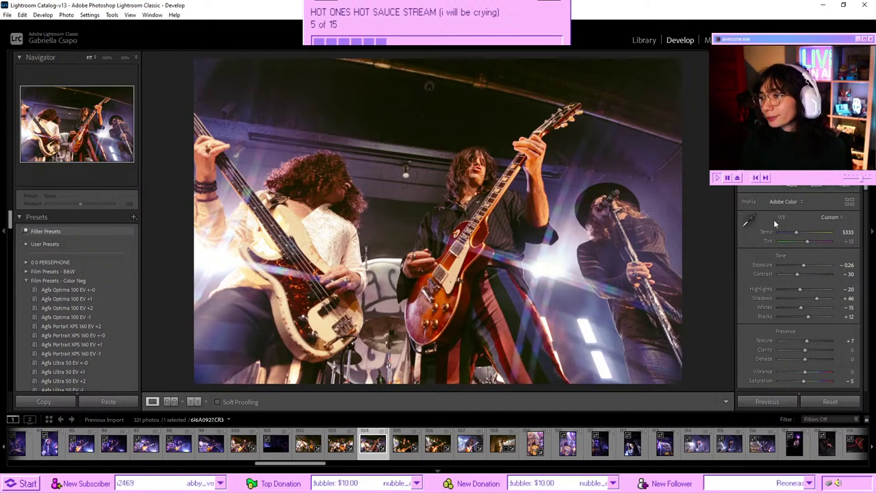
pyautogui.scroll(-10, 781, 230)
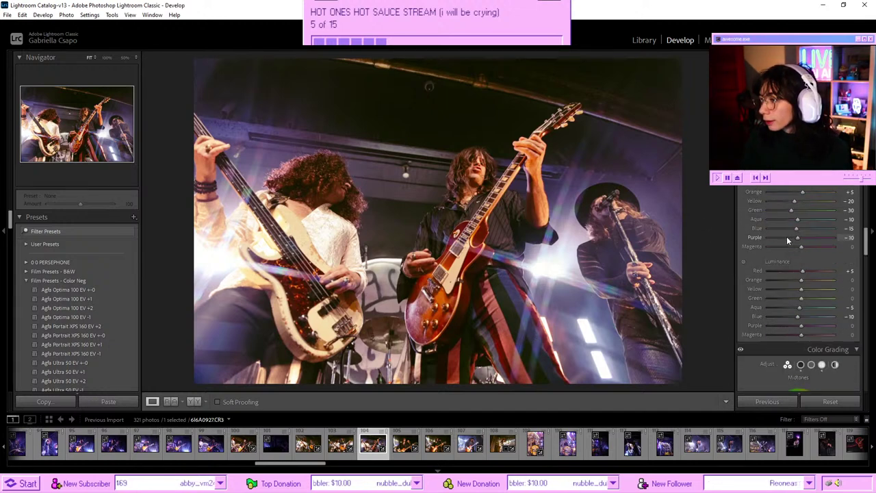
pyautogui.scroll(-4, 786, 236)
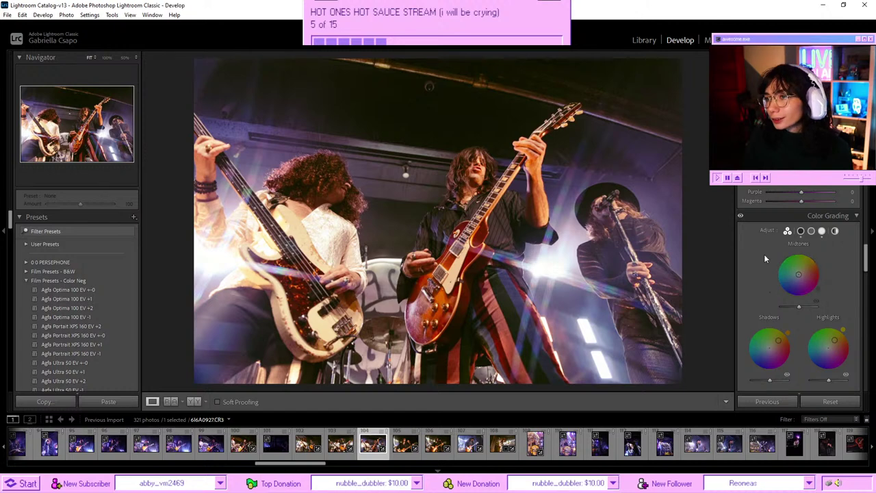
pyautogui.scroll(3, 771, 255)
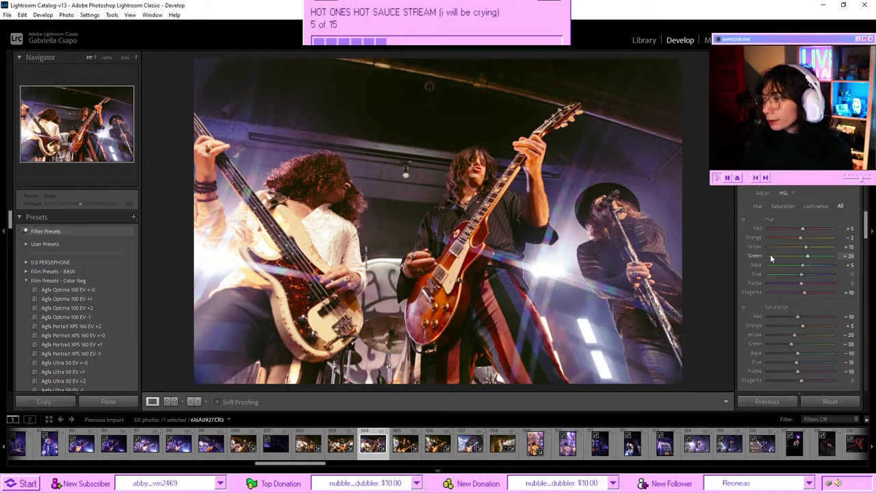
pyautogui.scroll(-5, 770, 254)
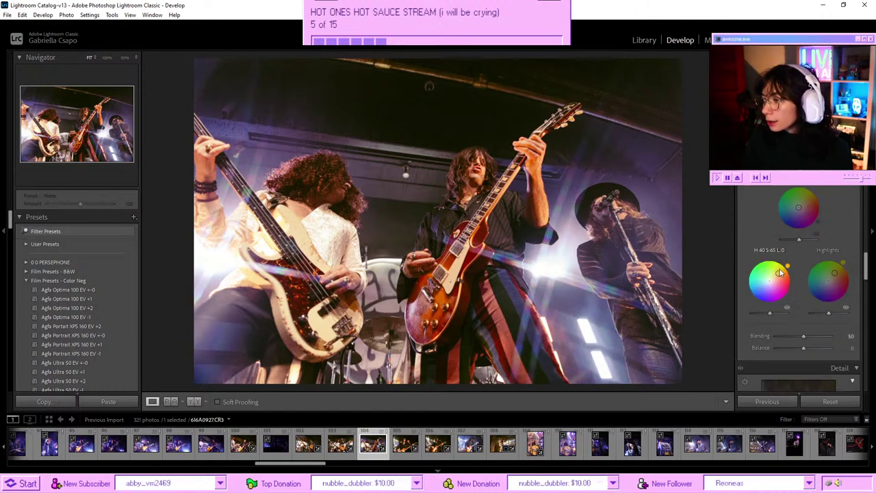
pyautogui.moveTo(778, 277); pyautogui.dragTo(781, 272)
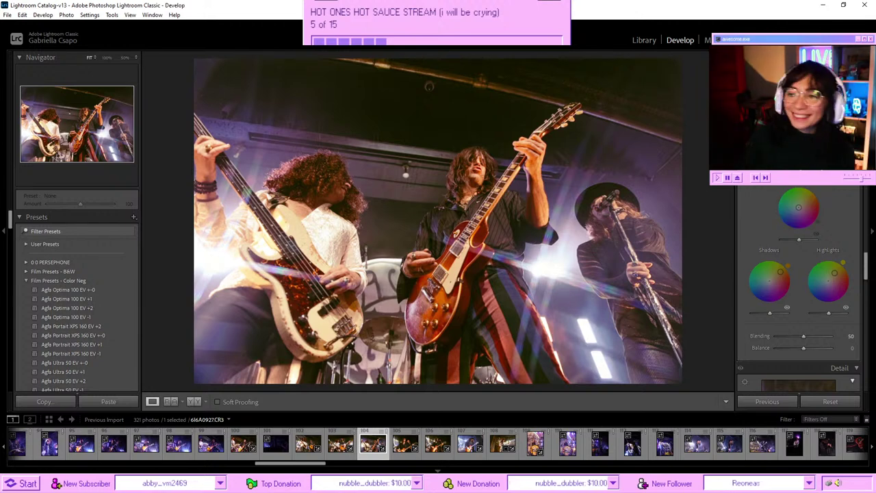
# - Set the Shadows tone of photo 104 to +20
pyautogui.scroll(5, 777, 219)
pyautogui.scroll(5, 777, 218)
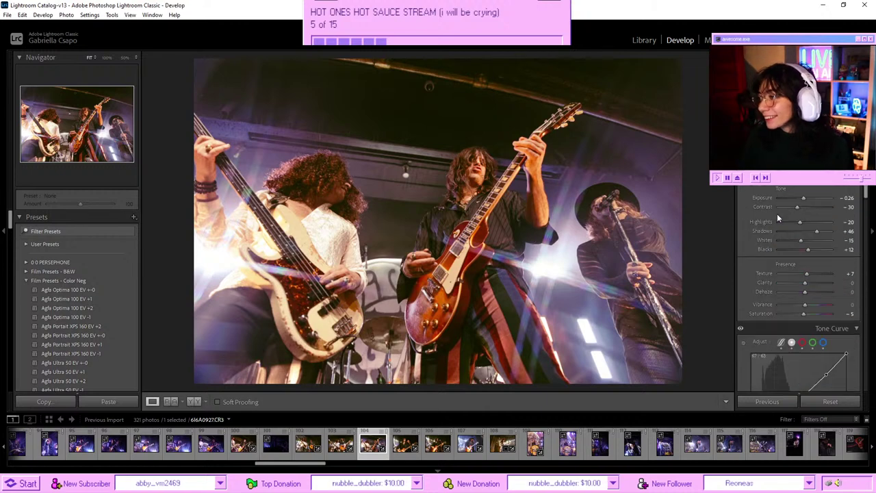
pyautogui.click(810, 234)
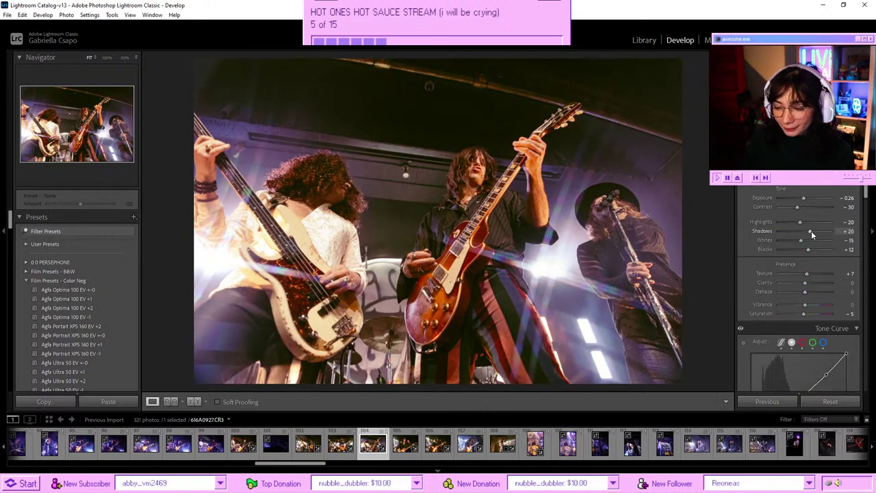
pyautogui.moveTo(811, 230); pyautogui.dragTo(810, 231)
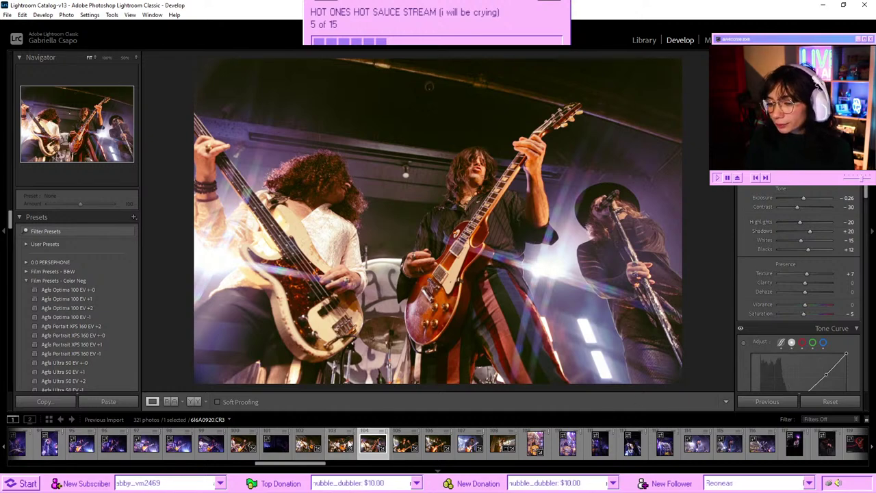
# - Open photo 103 with the bassist and guitarist and set its Blacks to +28
pyautogui.click(346, 444)
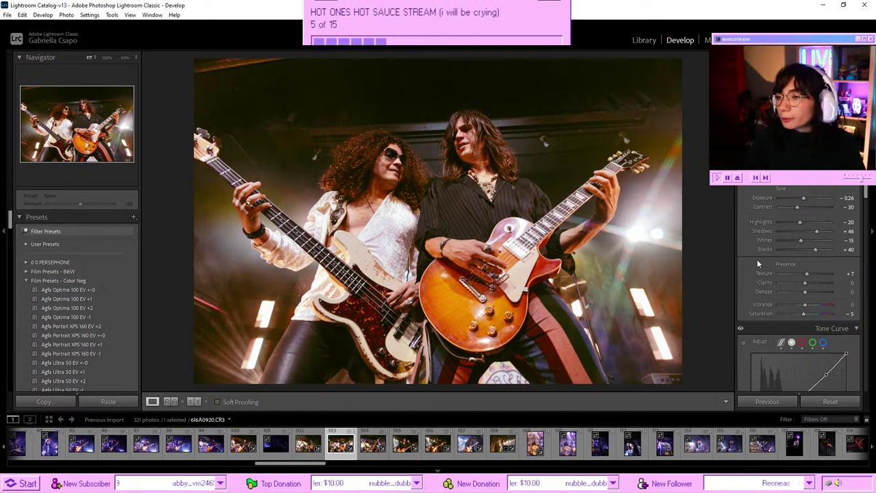
pyautogui.click(810, 250)
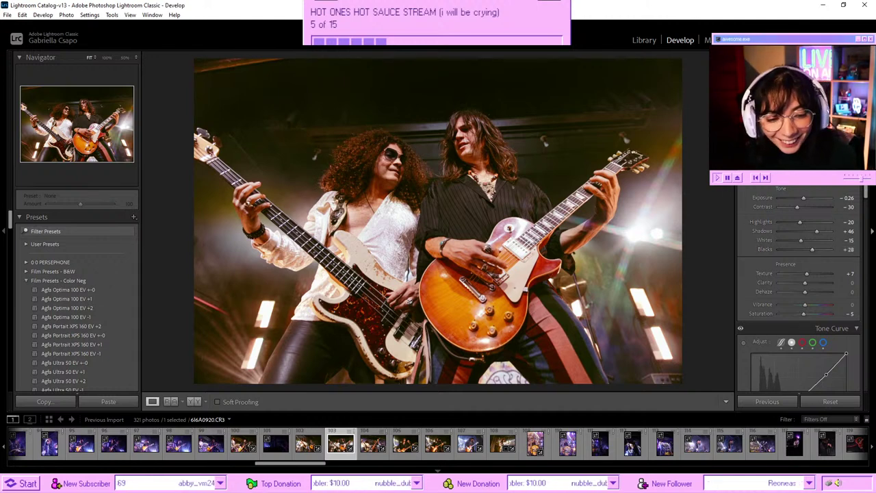
# - Open photo 100, warm its white balance to a Temp of 44737, and compare it with the unedited version
pyautogui.click(304, 445)
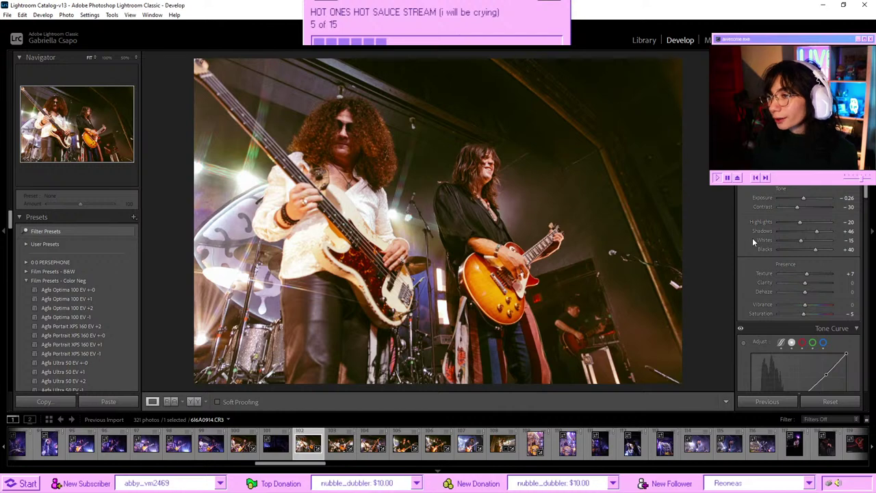
pyautogui.click(241, 446)
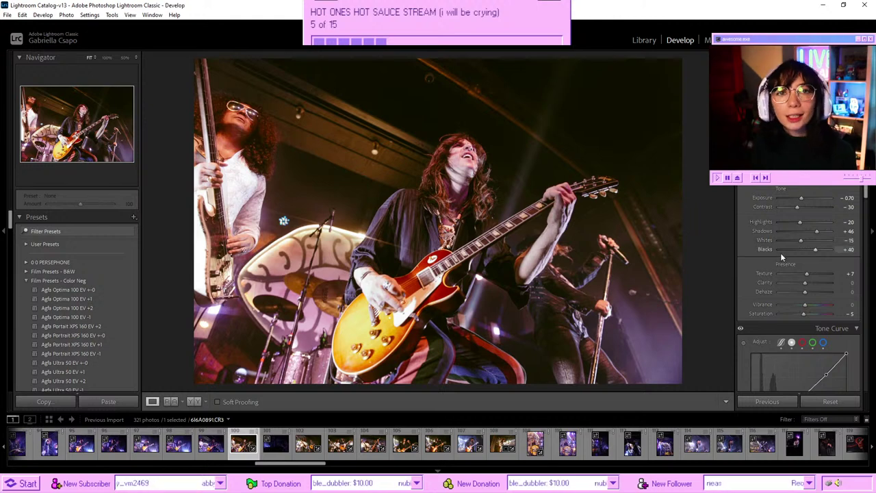
pyautogui.scroll(2, 783, 236)
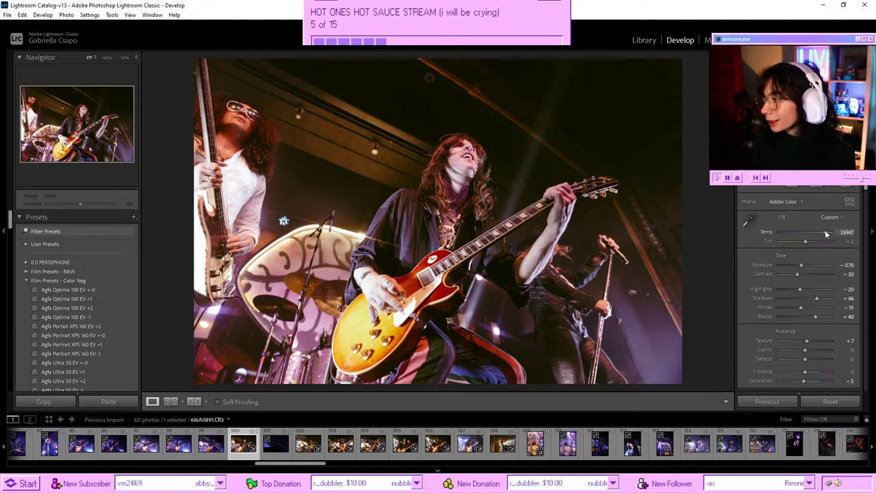
pyautogui.moveTo(826, 232); pyautogui.dragTo(831, 233)
pyautogui.press('\\')
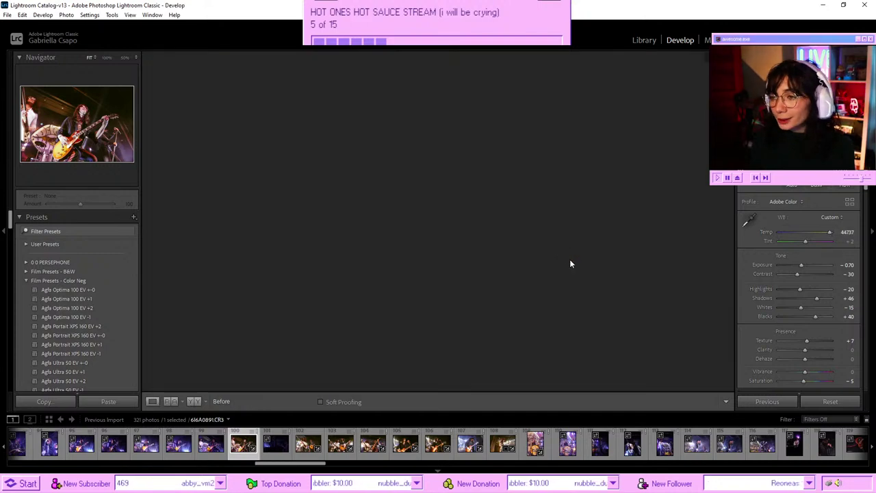
pyautogui.press('\\')
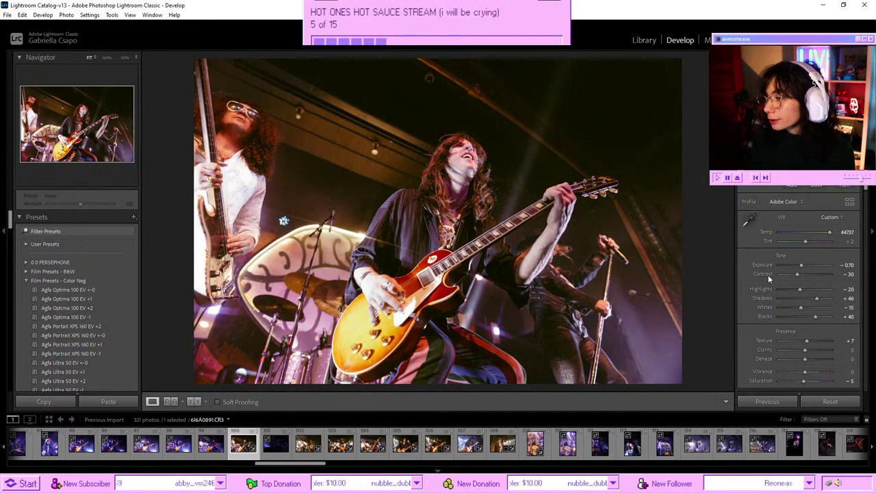
# - Push the Shadows color grading of photo 100 slightly further toward orange-yellow
pyautogui.scroll(-5, 781, 305)
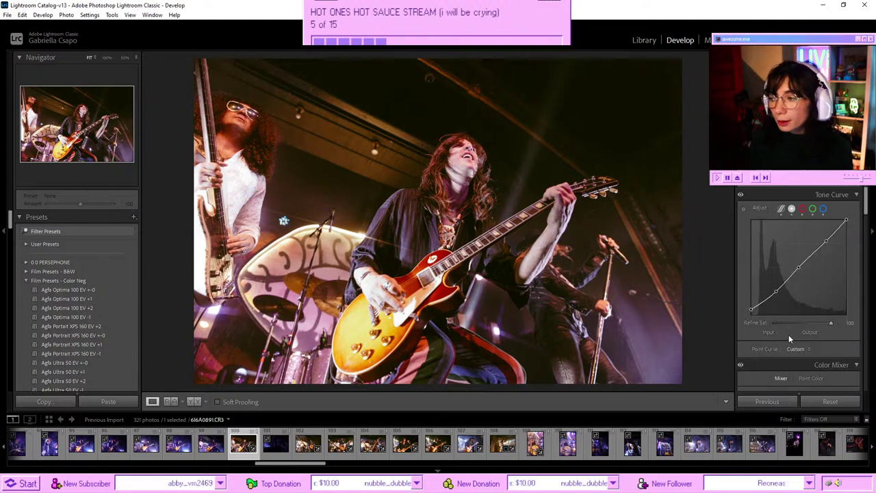
pyautogui.scroll(-5, 789, 338)
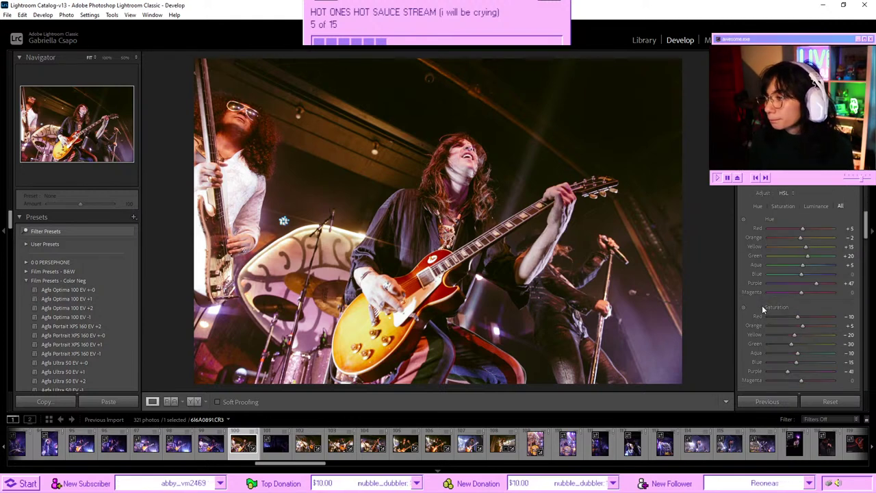
pyautogui.scroll(-5, 763, 310)
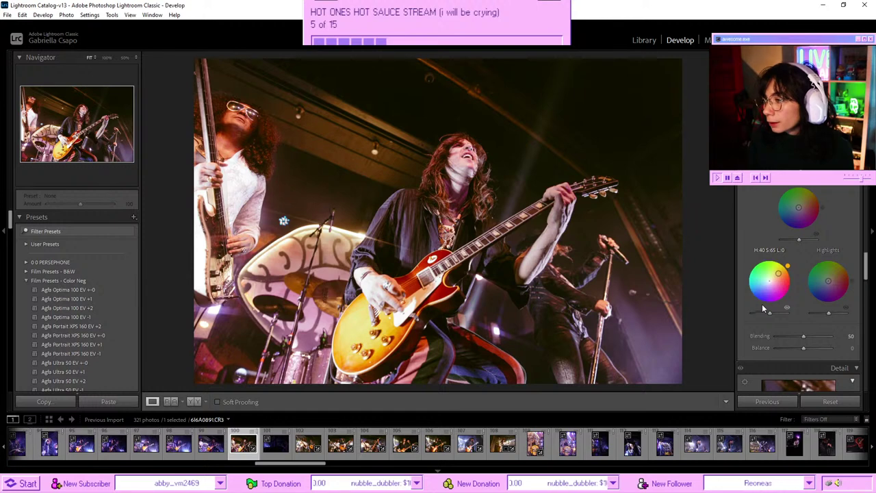
pyautogui.moveTo(779, 274); pyautogui.dragTo(781, 272)
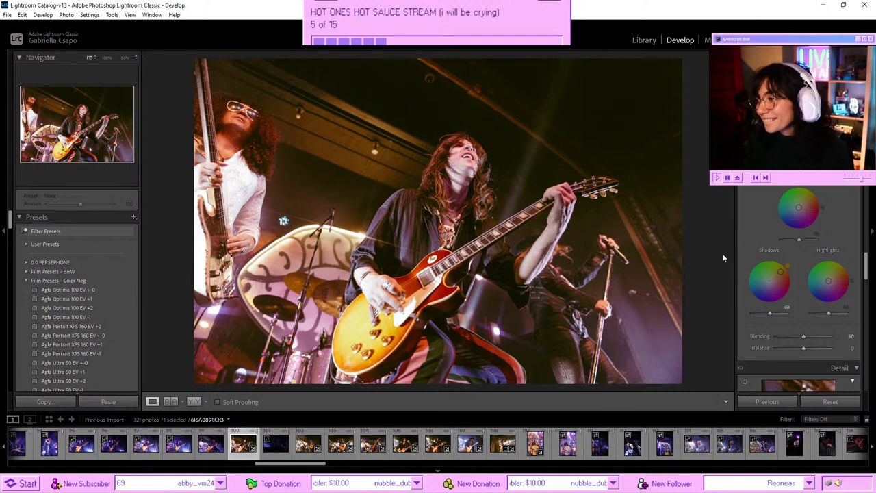
pyautogui.moveTo(784, 275); pyautogui.dragTo(781, 278)
# - Set the Shadows tone of photo 100 to +42
pyautogui.scroll(10, 783, 214)
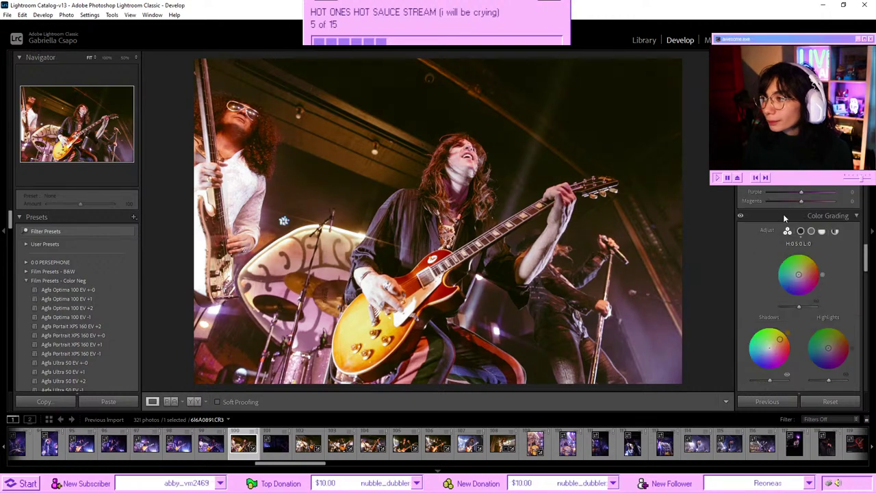
pyautogui.scroll(4, 783, 213)
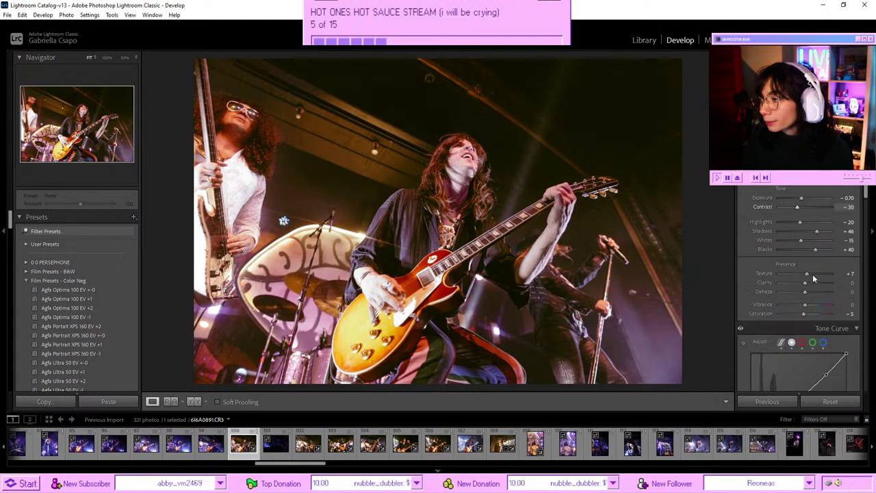
pyautogui.moveTo(811, 235); pyautogui.dragTo(817, 234)
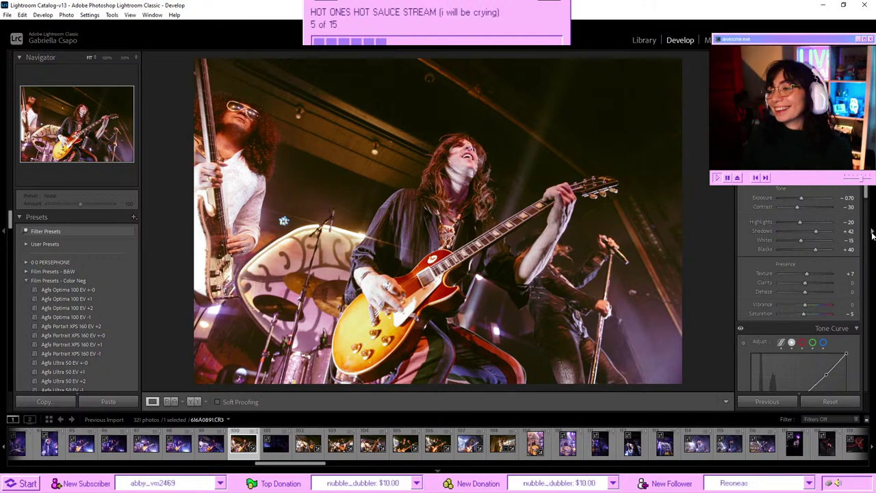
# - Copy the develop settings from photo 100 and paste them onto the unedited photo 99
pyautogui.press('Left')
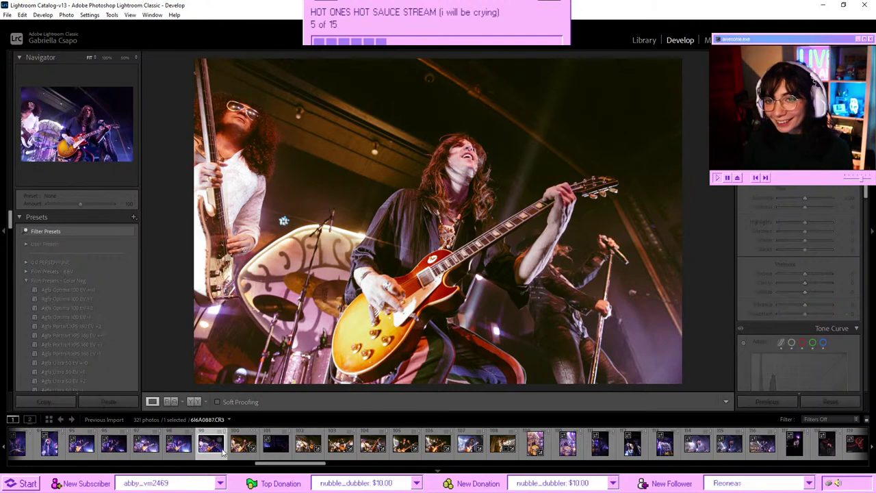
pyautogui.press('Right')
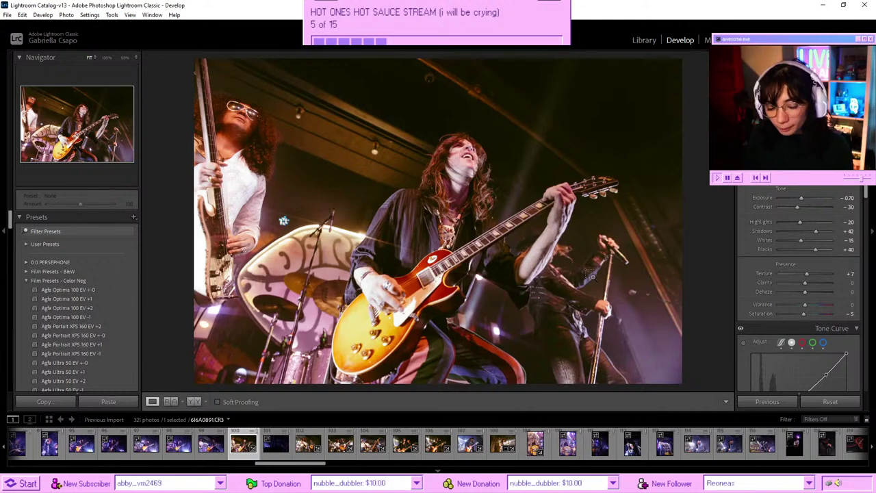
pyautogui.hotkey('ctrl', 'shift', 'c')
pyautogui.press('Return')
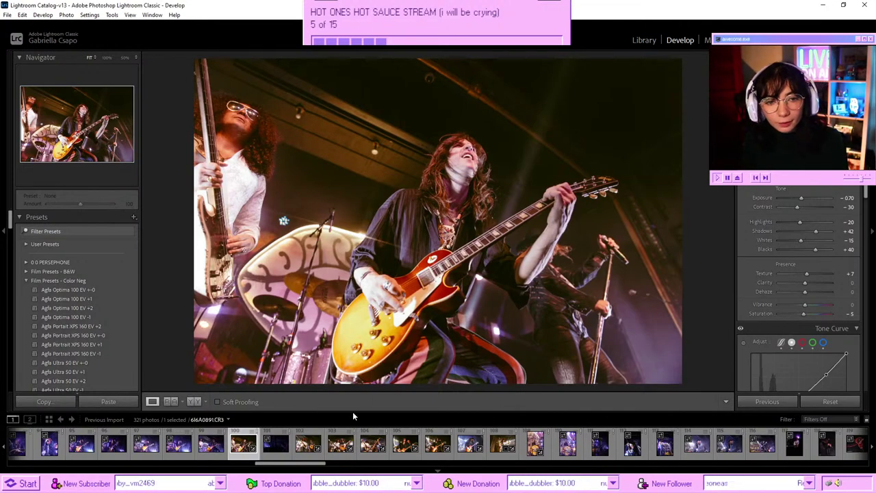
pyautogui.press('Left')
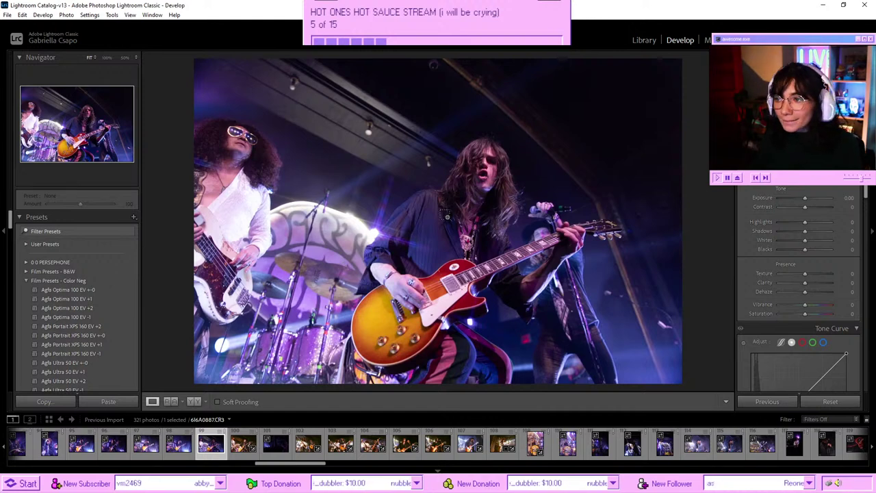
pyautogui.hotkey('ctrl', 'shift', 'v')
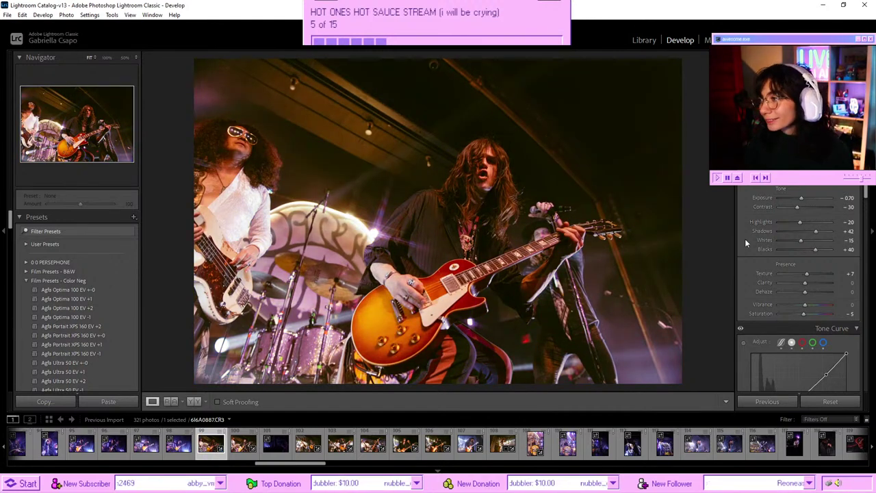
# - Set the Exposure of photo 99 to −0.35 and its white balance Temp to 21930
pyautogui.scroll(2, 803, 220)
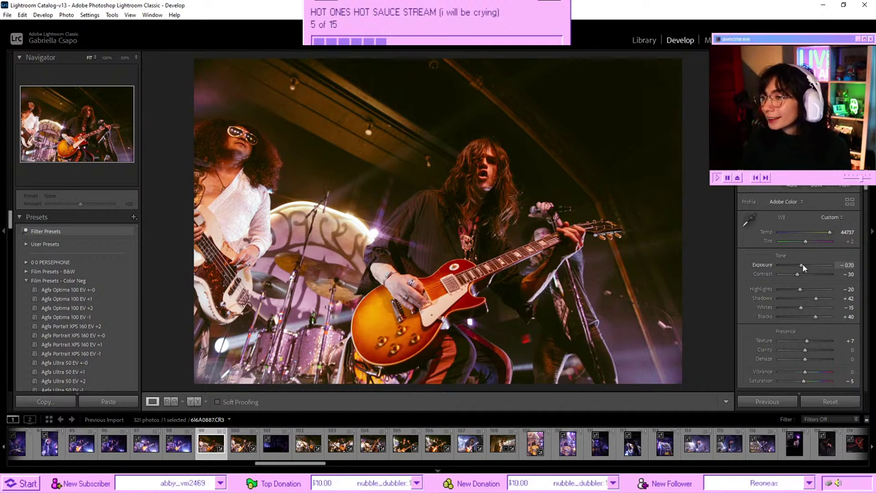
pyautogui.moveTo(802, 264); pyautogui.dragTo(805, 266)
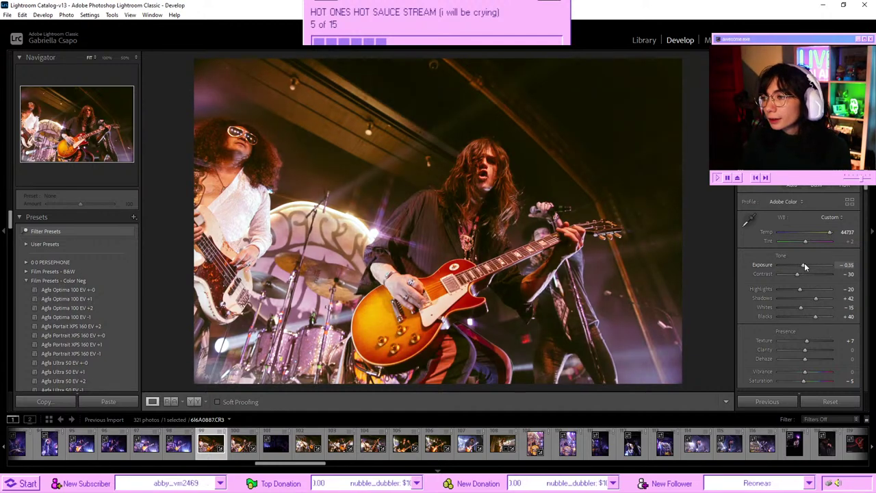
pyautogui.click(824, 235)
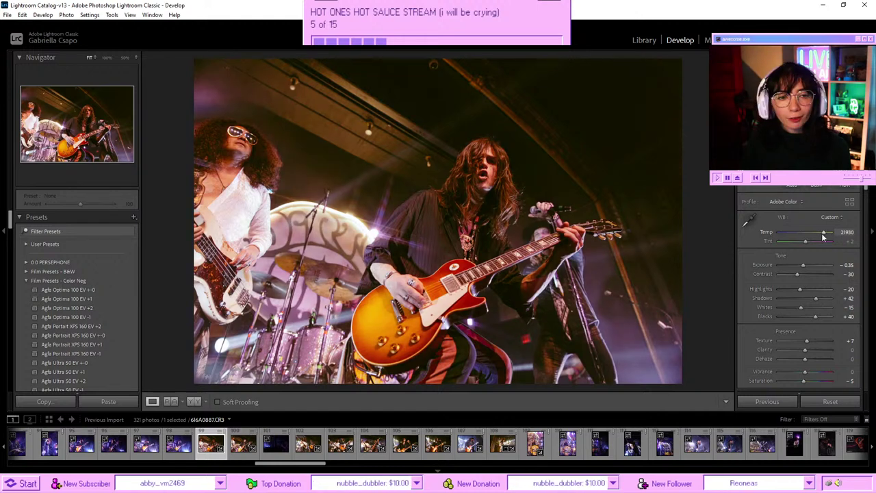
# - Set the Shadows tone of photo 99 to +60 and its Tint to −5
pyautogui.click(822, 301)
pyautogui.moveTo(821, 302); pyautogui.dragTo(822, 301)
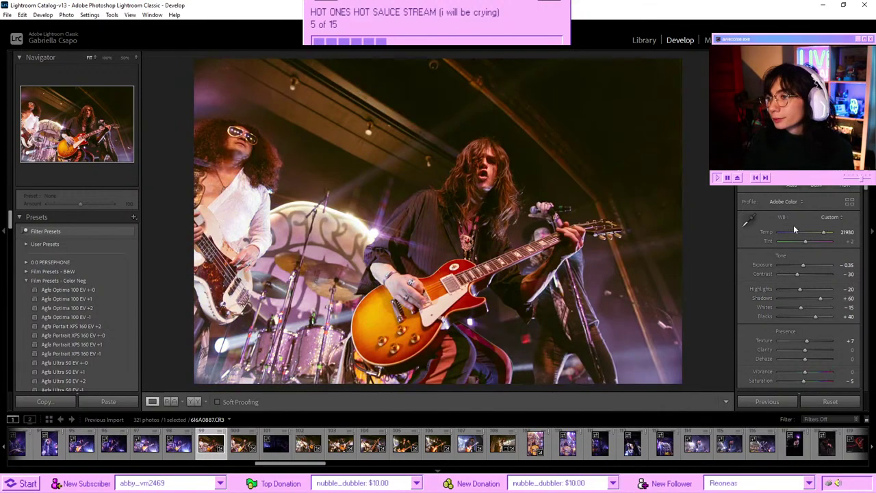
pyautogui.moveTo(815, 240); pyautogui.dragTo(804, 248)
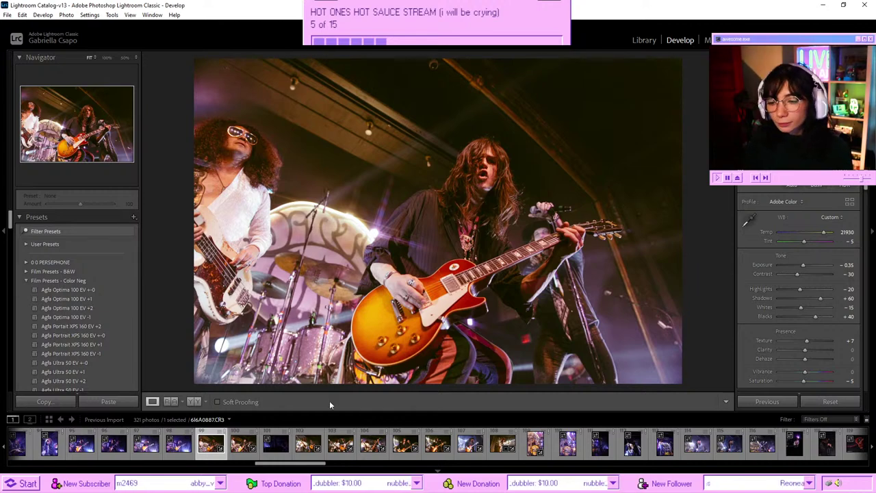
# - Compare the unedited photos 97 and 98, and paste the copied develop settings onto photo 98
pyautogui.click(178, 445)
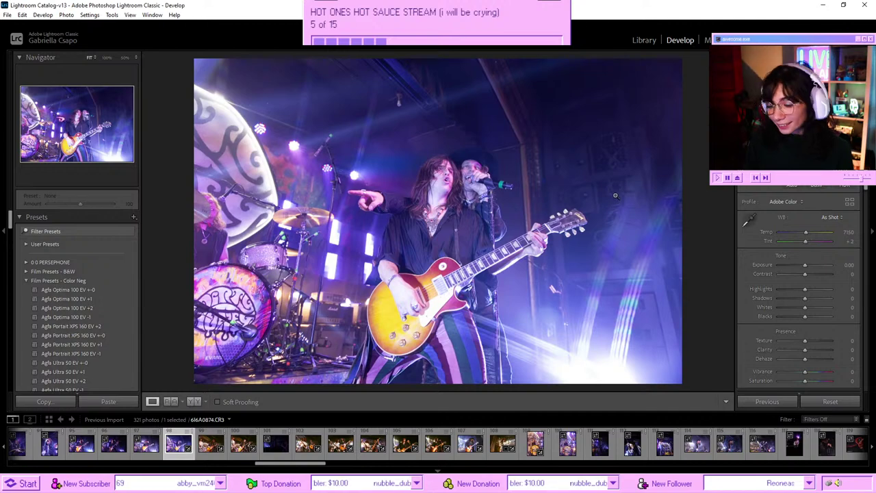
pyautogui.press('Left')
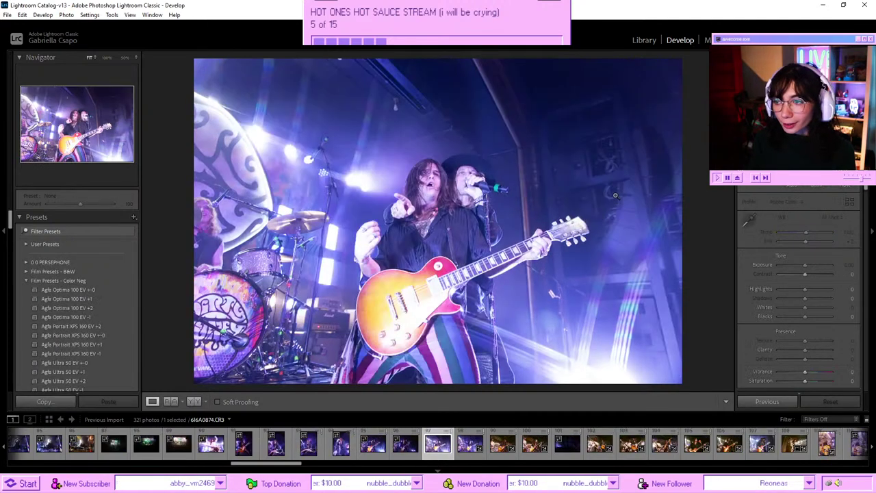
pyautogui.press('Left')
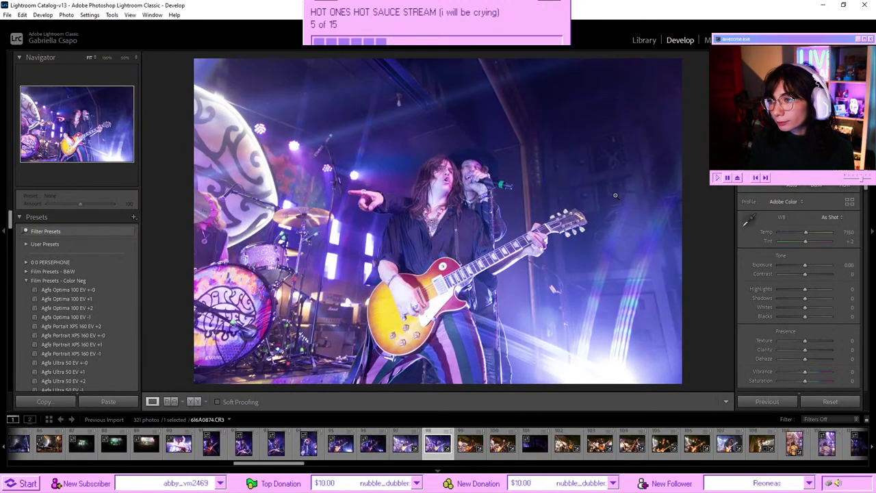
pyautogui.hotkey('ctrl', 'v')
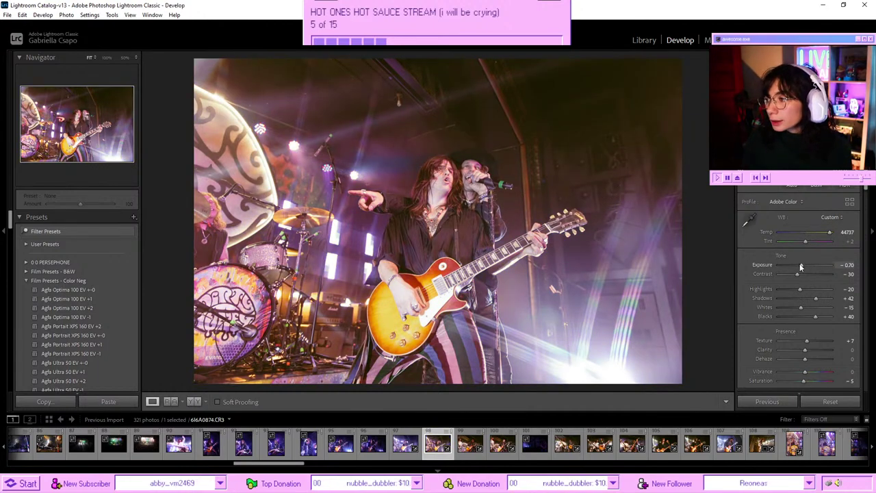
# - Set photo 98's Exposure to −1.23, Shadows to +9 and Blacks to +19
pyautogui.moveTo(801, 267); pyautogui.dragTo(797, 268)
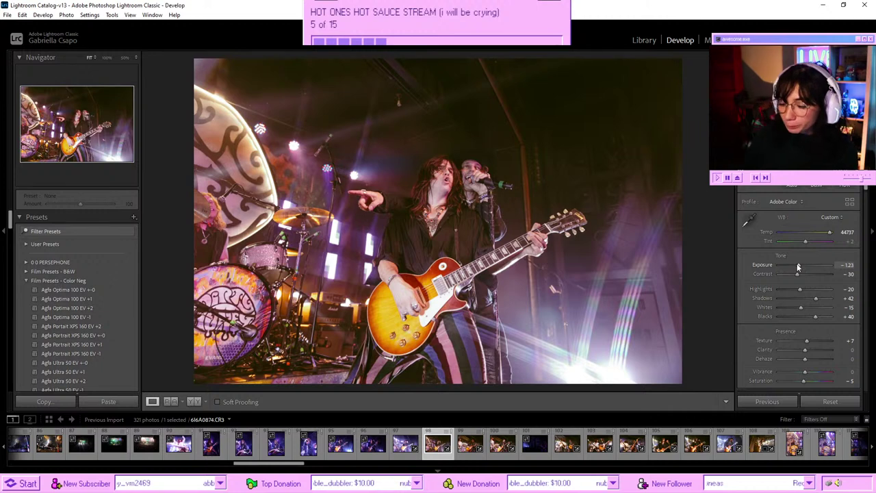
pyautogui.moveTo(816, 297); pyautogui.dragTo(808, 299)
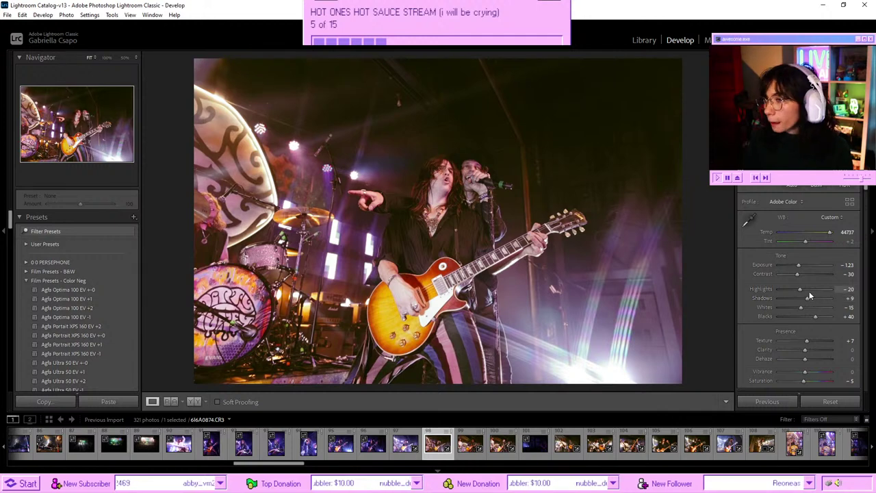
pyautogui.moveTo(804, 315); pyautogui.dragTo(810, 312)
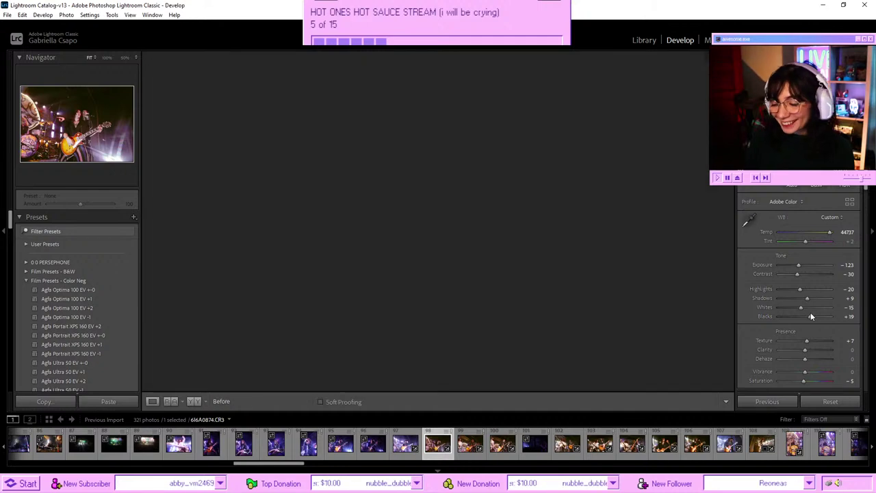
# - Compare photo 98 with its unedited version and raise its Shadows to +28
pyautogui.press('\\')
pyautogui.press('\\')
pyautogui.press('\\')
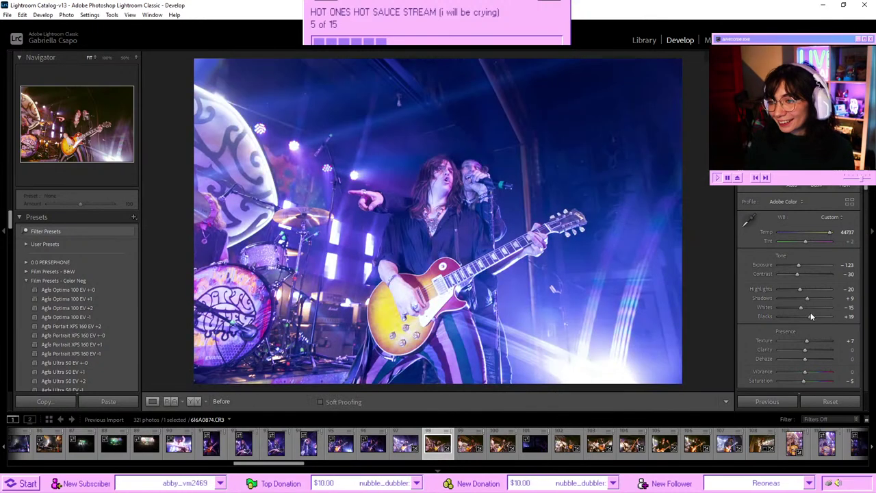
pyautogui.press('\\')
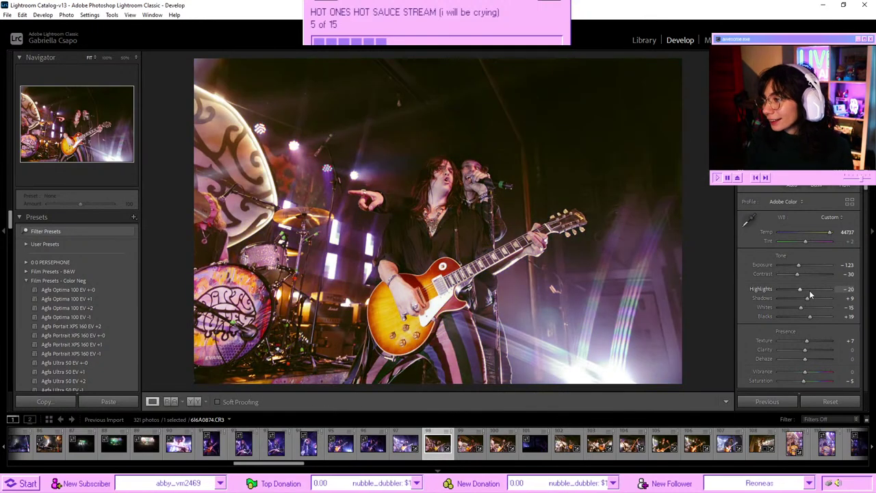
pyautogui.moveTo(809, 297); pyautogui.dragTo(812, 297)
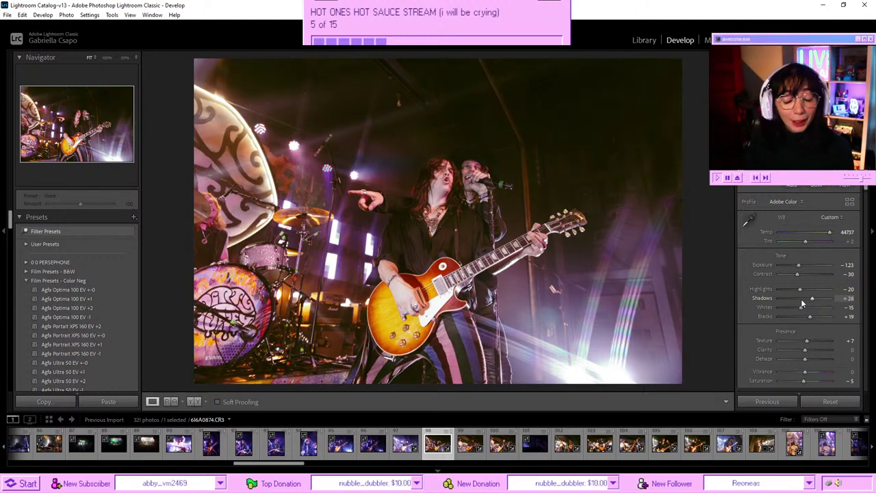
# - Correct photo 98's perspective with a Vertical transform of −12 and Constrain Crop, and compare it with the original
pyautogui.scroll(-15, 801, 302)
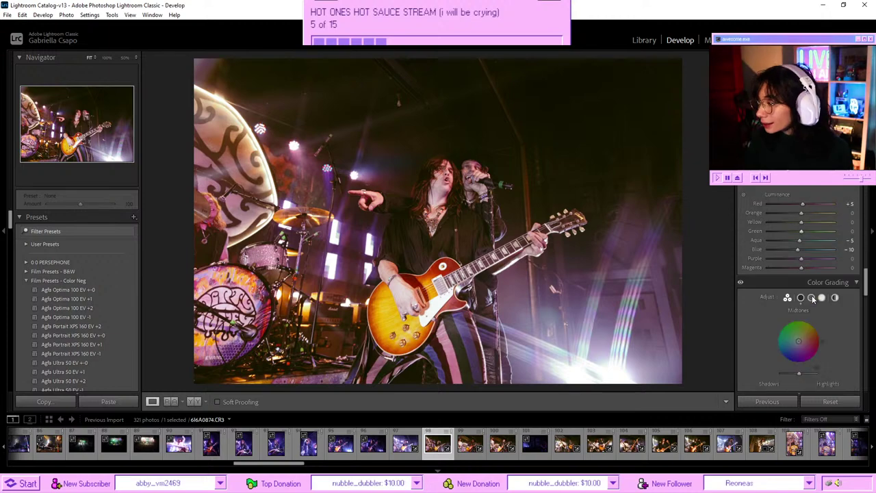
pyautogui.scroll(-6, 797, 262)
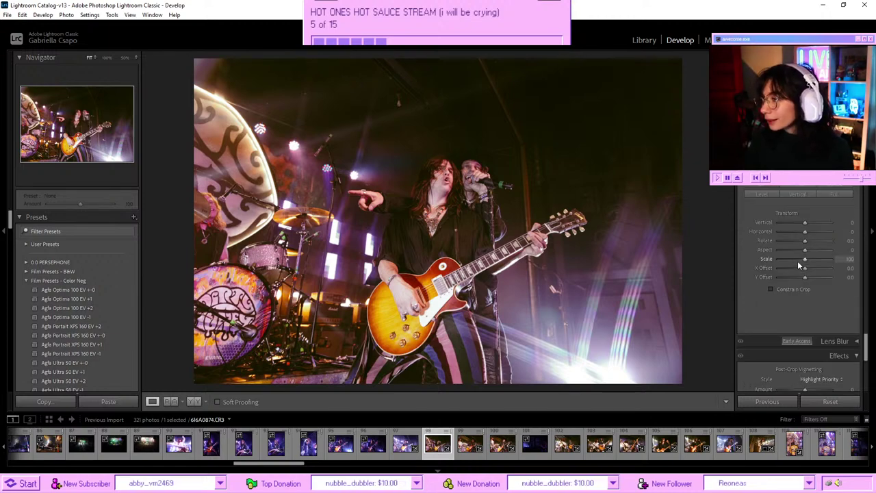
pyautogui.moveTo(805, 222); pyautogui.dragTo(800, 223)
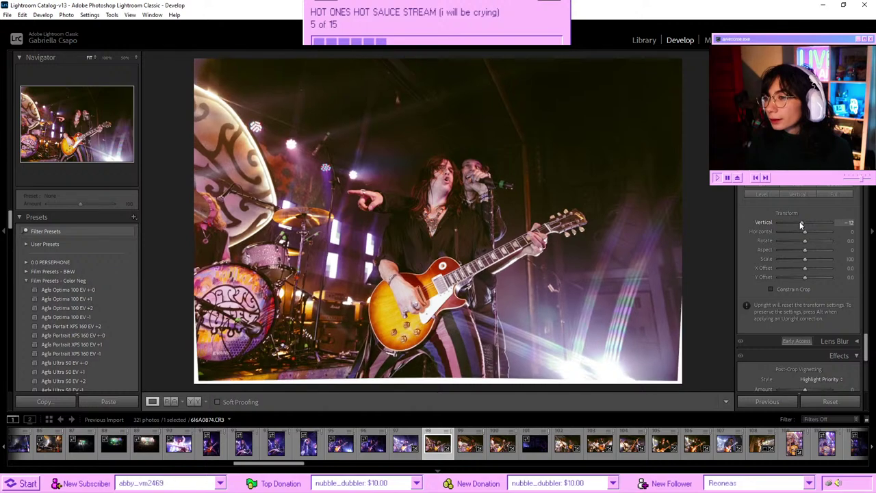
pyautogui.click(772, 289)
pyautogui.press('\\')
pyautogui.press('\\')
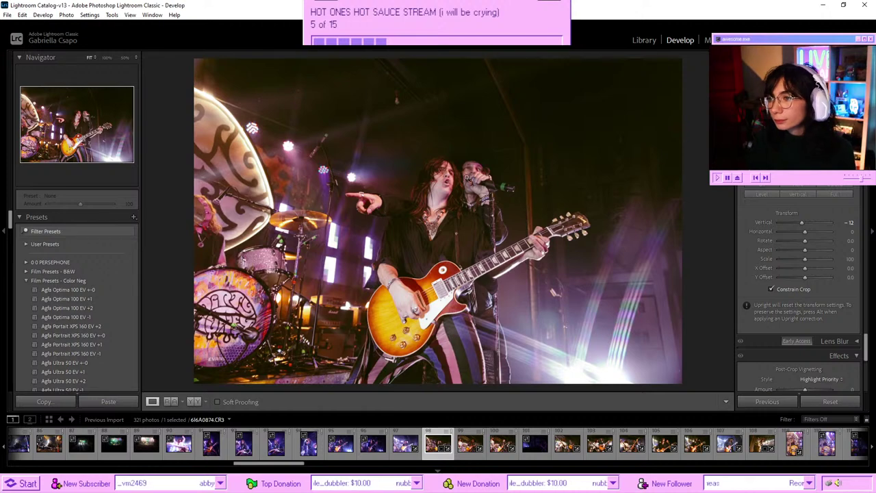
pyautogui.click(451, 183)
pyautogui.click(733, 186)
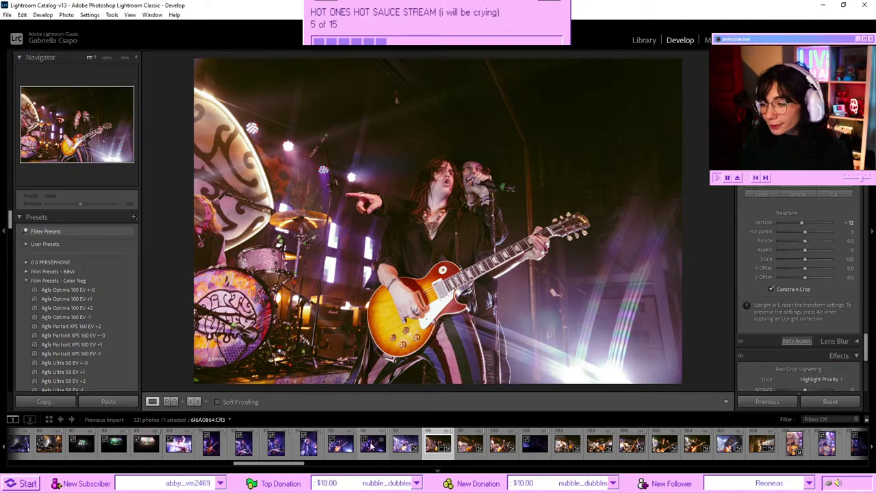
# - Copy the develop settings from photo 98 and paste them onto photo 97
pyautogui.click(429, 444)
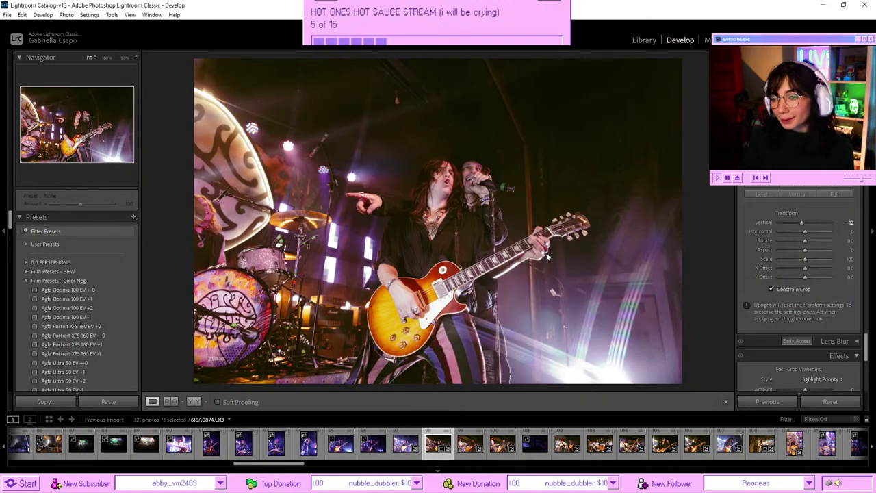
pyautogui.click(407, 442)
pyautogui.hotkey('ctrl', 'shift', 'v')
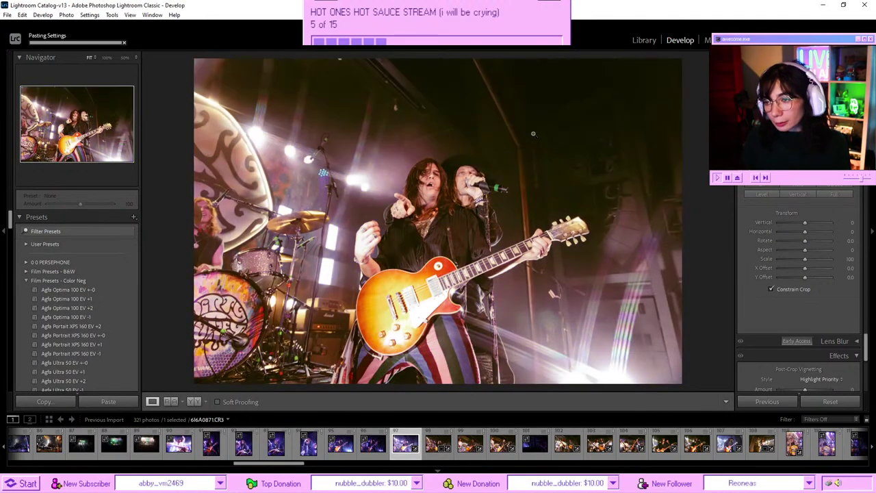
# - Set the Highlights of photo 97 to −21 and its Exposure to −1.58
pyautogui.scroll(10, 806, 206)
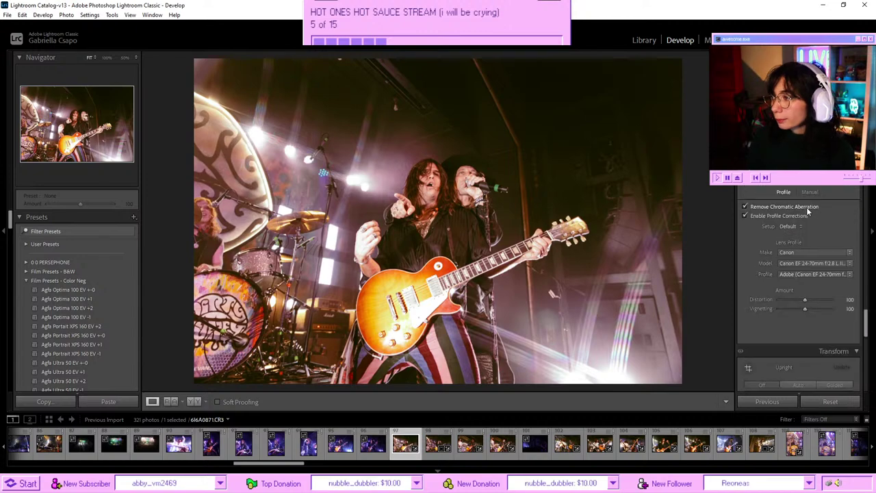
pyautogui.scroll(10, 805, 206)
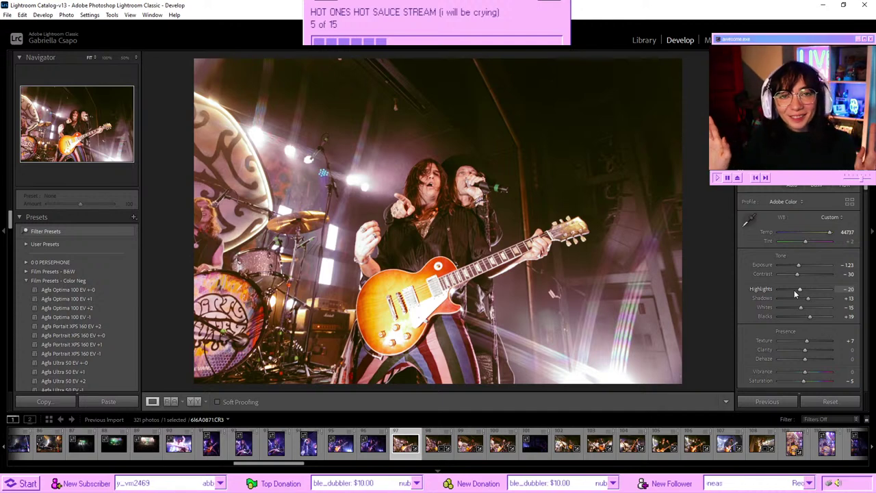
pyautogui.moveTo(795, 292); pyautogui.dragTo(808, 293)
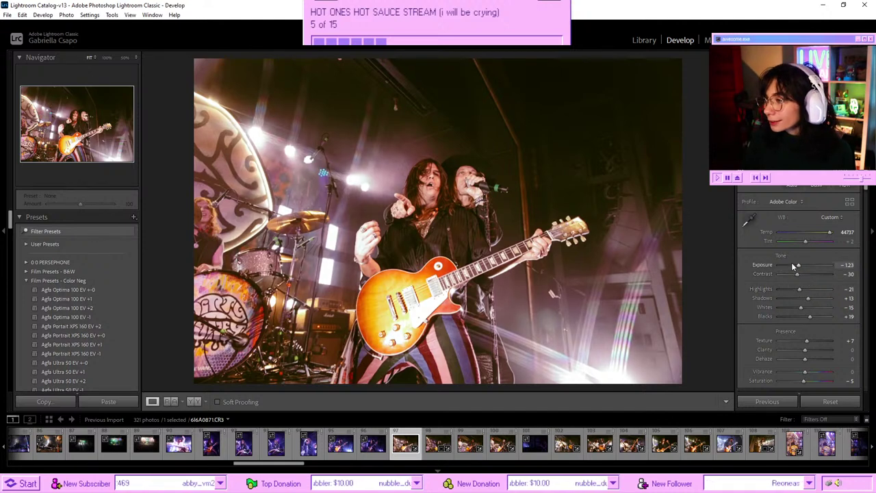
pyautogui.moveTo(794, 266); pyautogui.dragTo(797, 269)
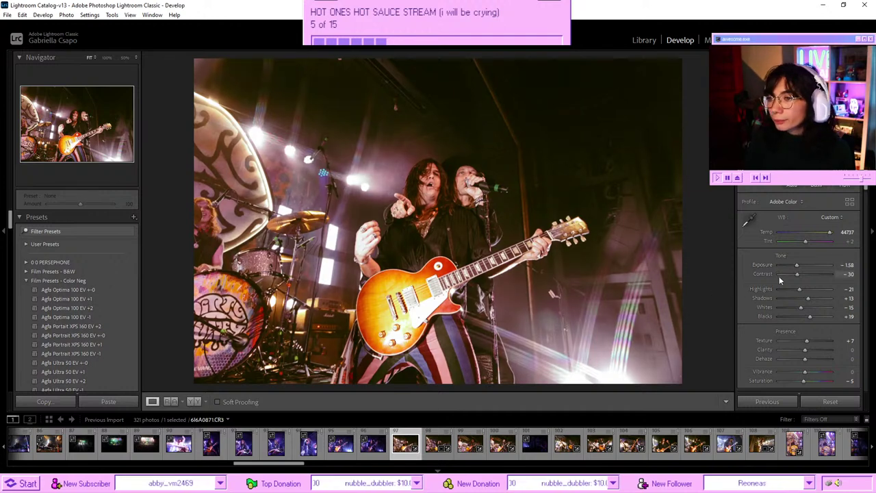
# - Set the Vertical perspective transform of photo 97 to −30
pyautogui.scroll(-10, 780, 276)
pyautogui.scroll(-10, 780, 278)
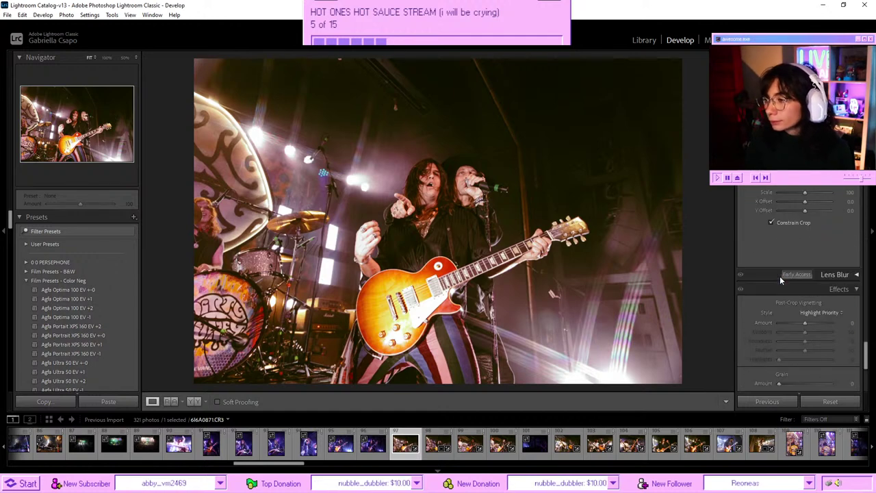
pyautogui.scroll(-3, 781, 278)
pyautogui.scroll(6, 783, 281)
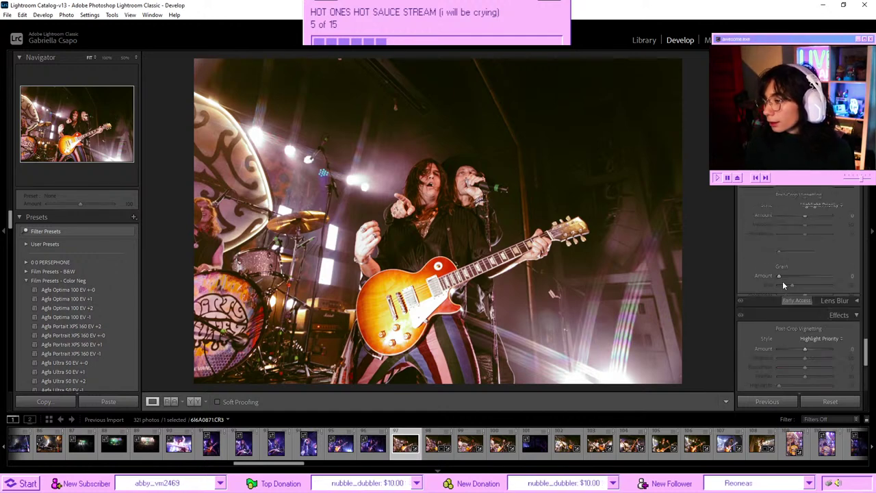
pyautogui.moveTo(805, 249); pyautogui.dragTo(797, 251)
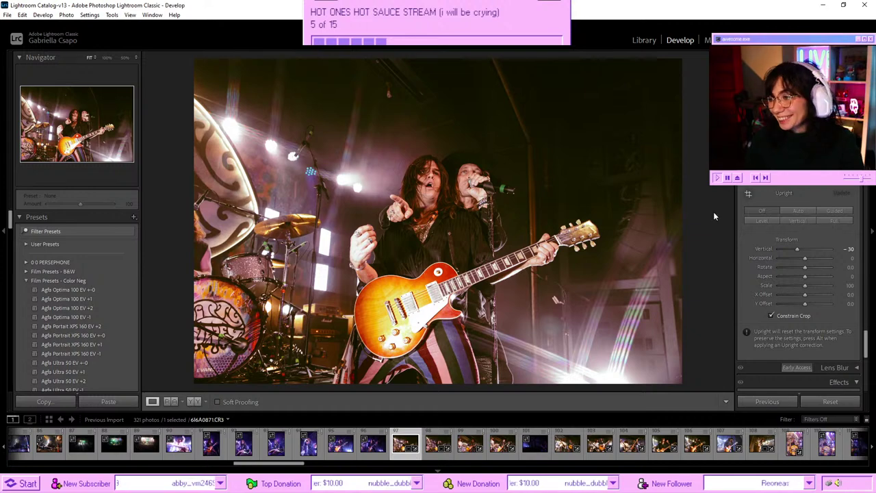
# - Compare the unedited photos 94, 95 and 96 to choose which one to edit
pyautogui.press('Right')
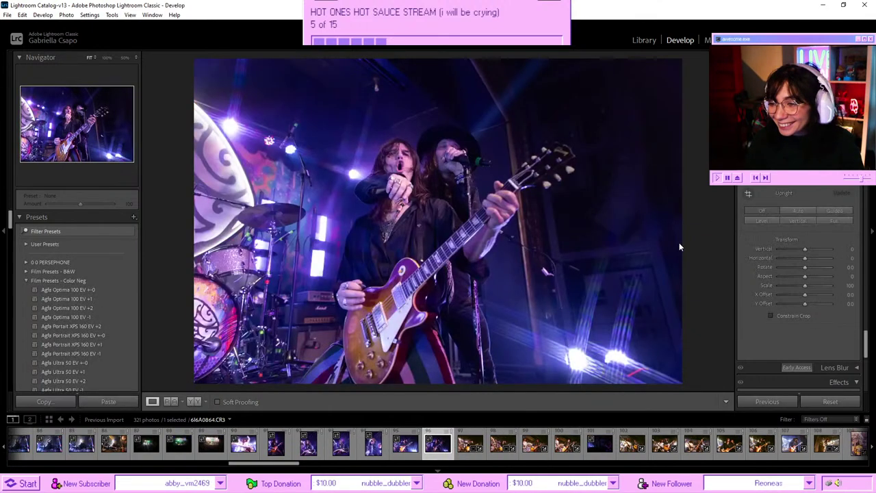
pyautogui.click(413, 446)
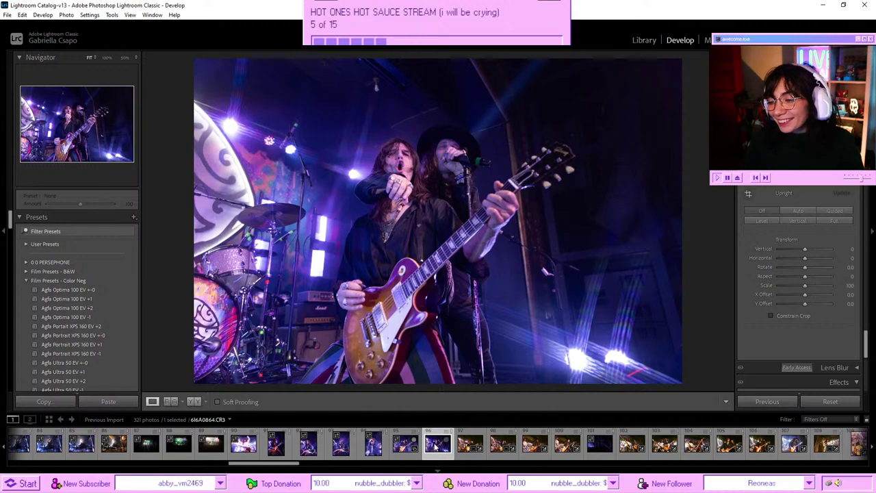
pyautogui.click(404, 446)
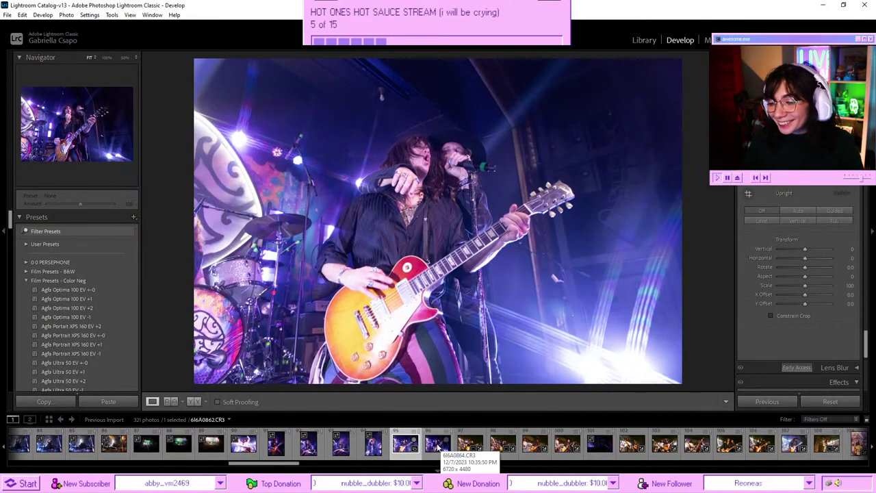
pyautogui.click(440, 445)
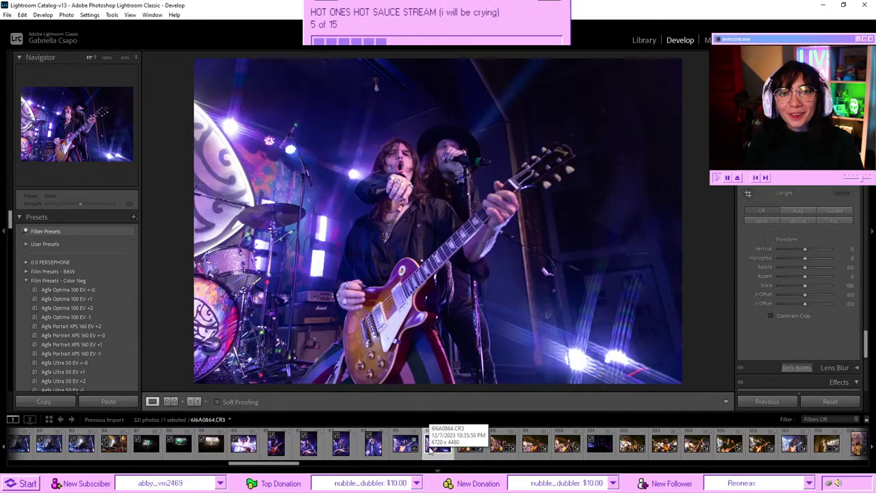
pyautogui.click(397, 445)
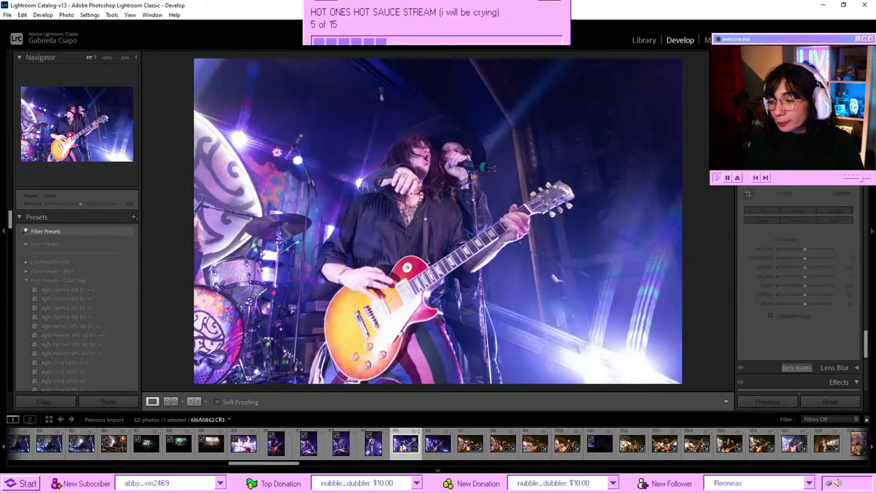
pyautogui.click(368, 448)
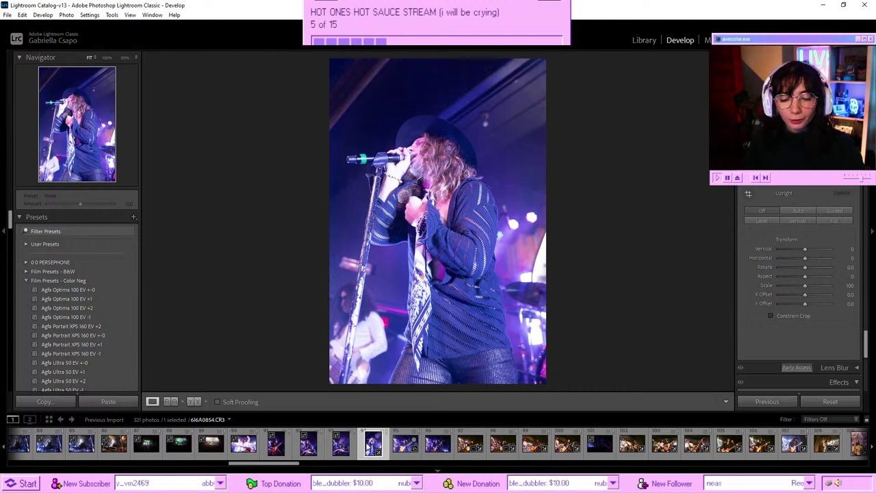
pyautogui.click(434, 447)
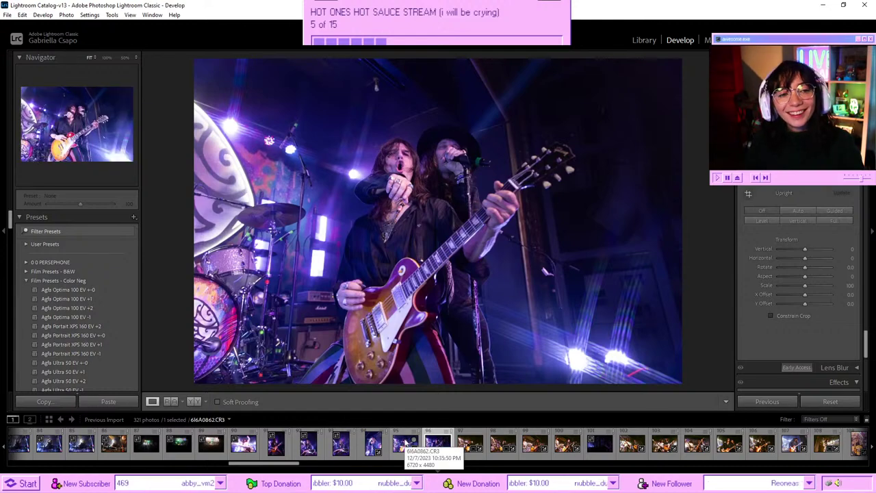
pyautogui.click(404, 445)
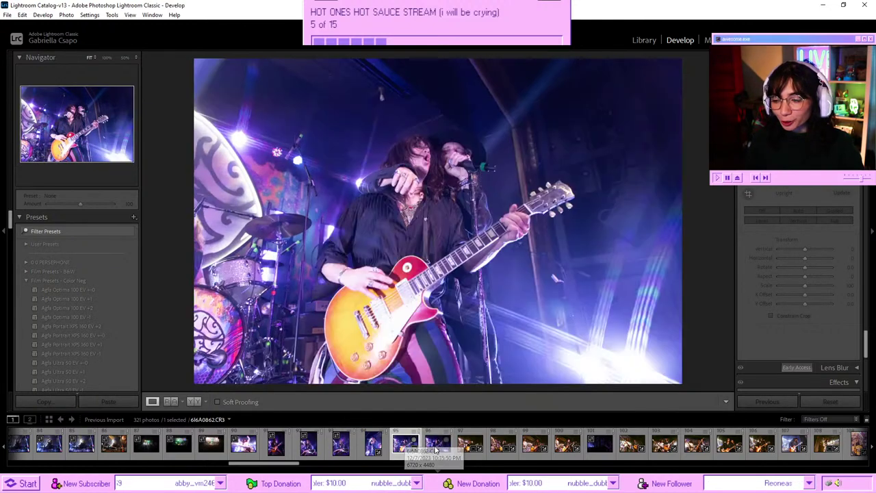
# - Paste the copied develop settings onto photo 96 and set its Exposure to −0.16
pyautogui.click(435, 446)
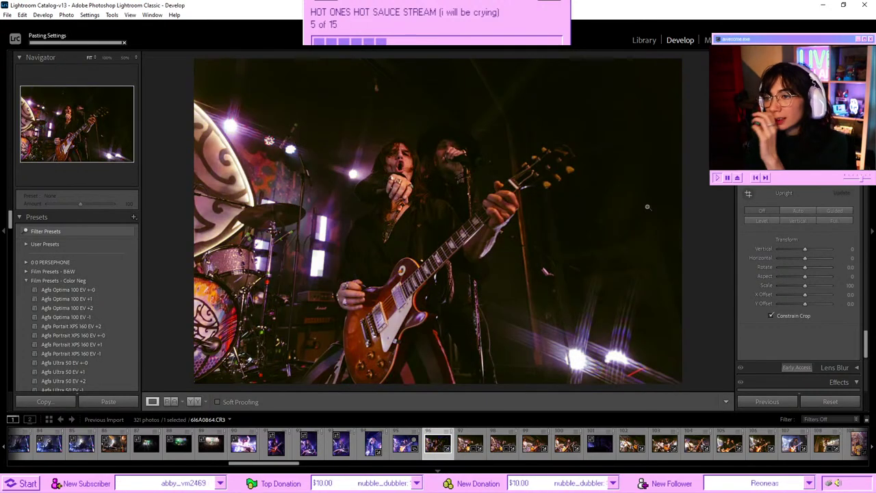
pyautogui.scroll(10, 809, 249)
pyautogui.scroll(6, 811, 249)
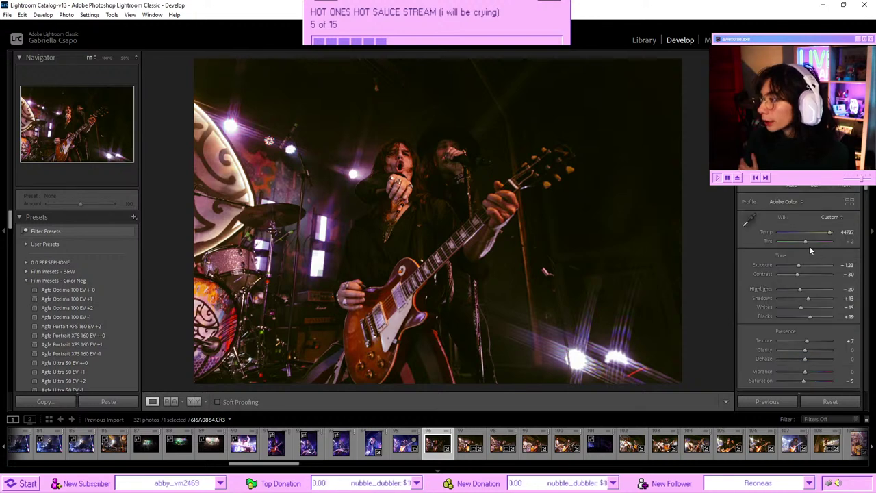
pyautogui.moveTo(806, 263); pyautogui.dragTo(802, 265)
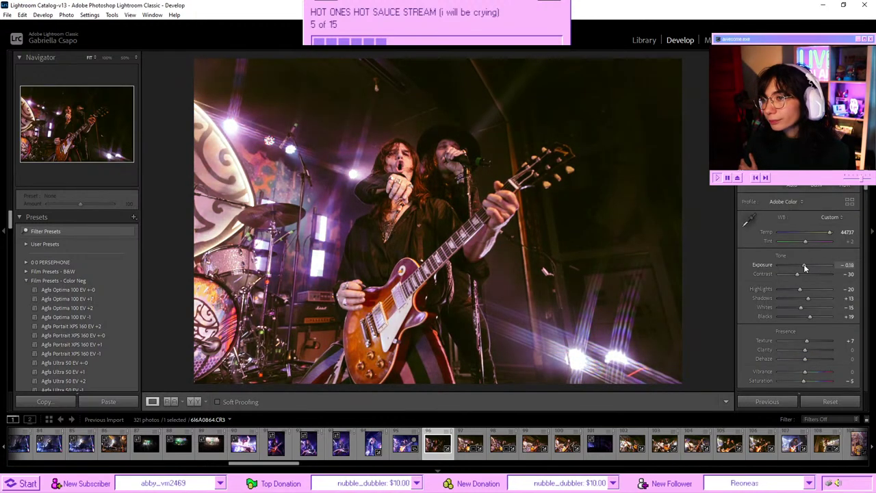
# - Set the Exposure of photo 96 to −0.09 and its Purple hue in the Color Mixer to +12
pyautogui.moveTo(803, 264); pyautogui.dragTo(804, 264)
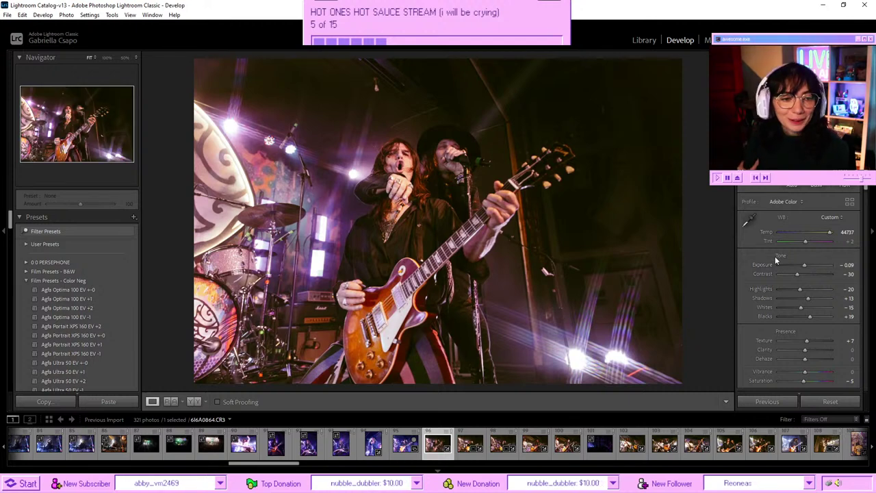
pyautogui.moveTo(805, 240)
pyautogui.mouseDown()
pyautogui.moveTo(793, 240)
pyautogui.moveTo(797, 246)
pyautogui.mouseUp()
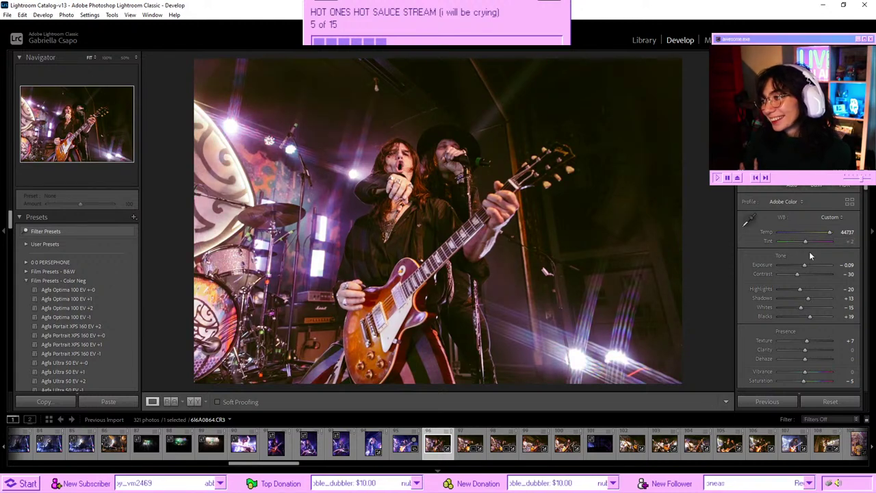
pyautogui.scroll(-5, 801, 271)
pyautogui.scroll(-4, 797, 281)
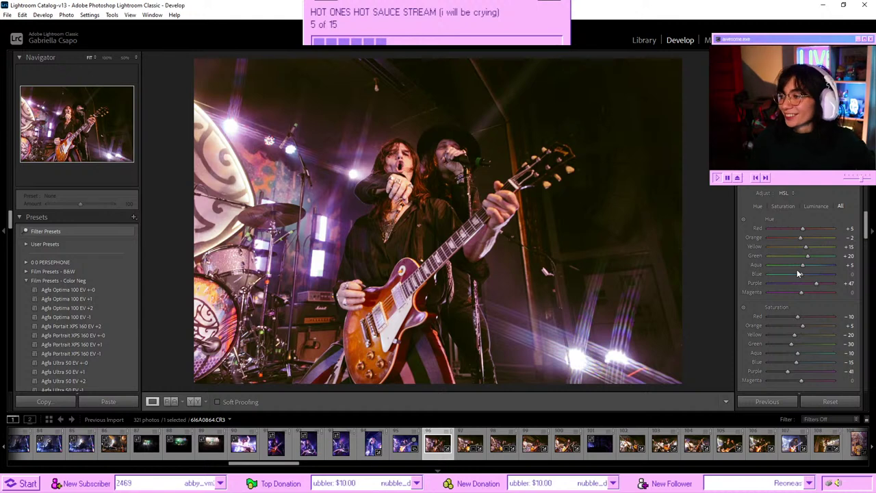
pyautogui.moveTo(821, 285); pyautogui.dragTo(832, 283)
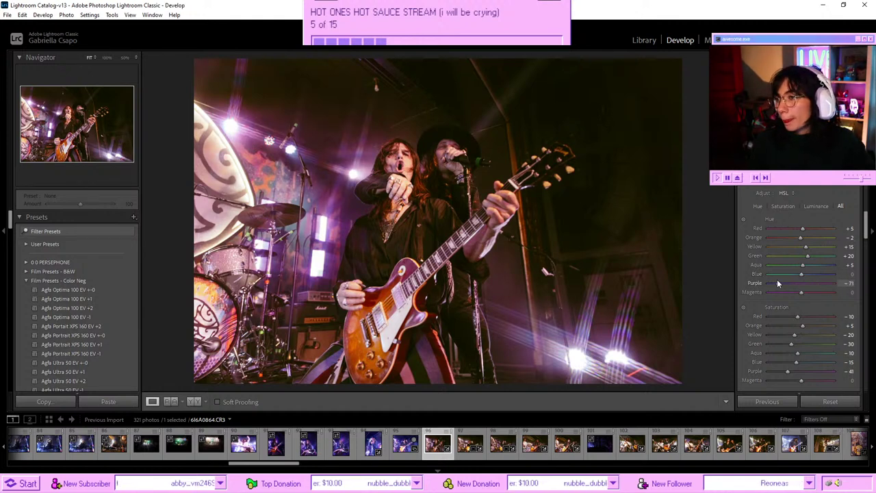
pyautogui.moveTo(808, 282); pyautogui.dragTo(720, 292)
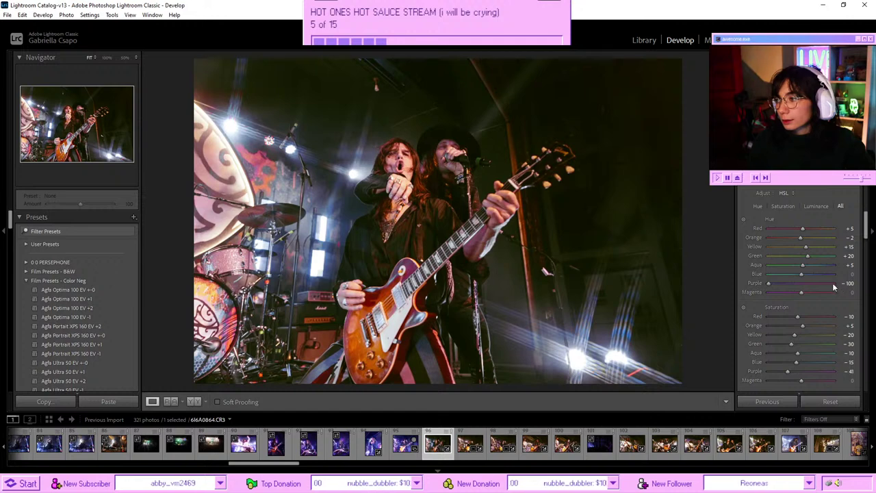
pyautogui.moveTo(768, 283)
pyautogui.mouseDown()
pyautogui.moveTo(830, 284)
pyautogui.moveTo(780, 286)
pyautogui.mouseUp()
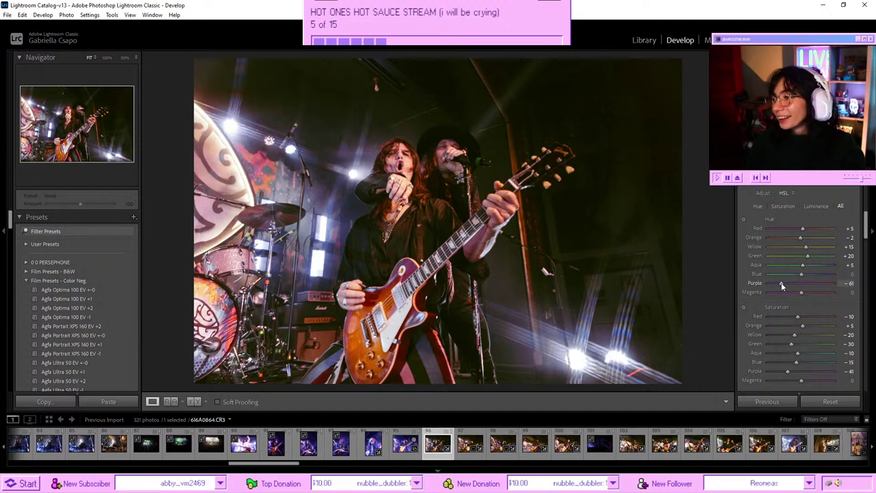
pyautogui.moveTo(781, 282); pyautogui.dragTo(761, 282)
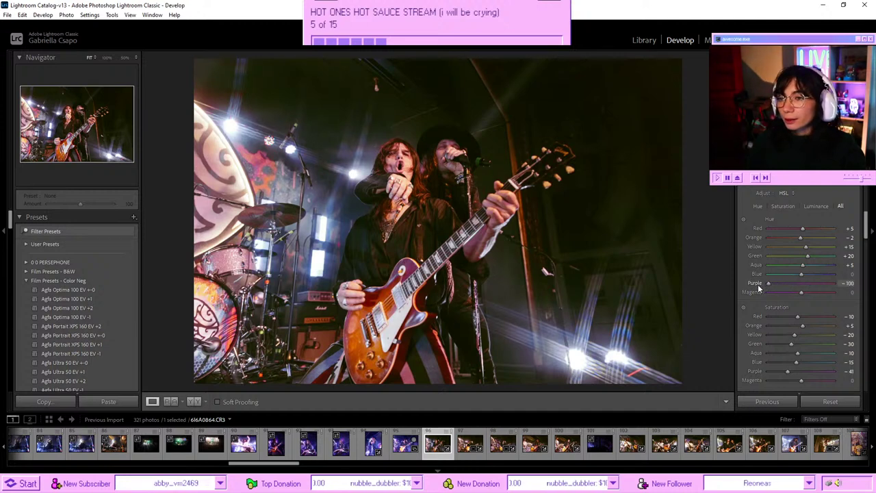
pyautogui.moveTo(757, 286); pyautogui.dragTo(826, 280)
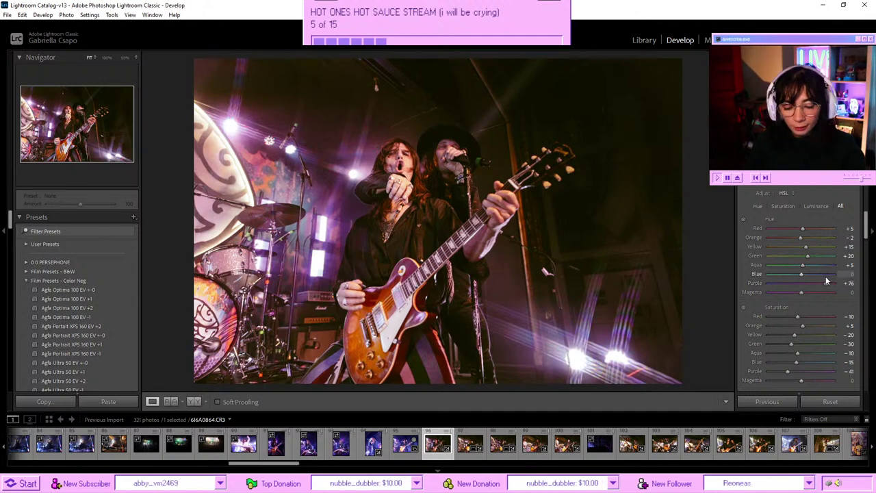
pyautogui.moveTo(825, 282); pyautogui.dragTo(805, 274)
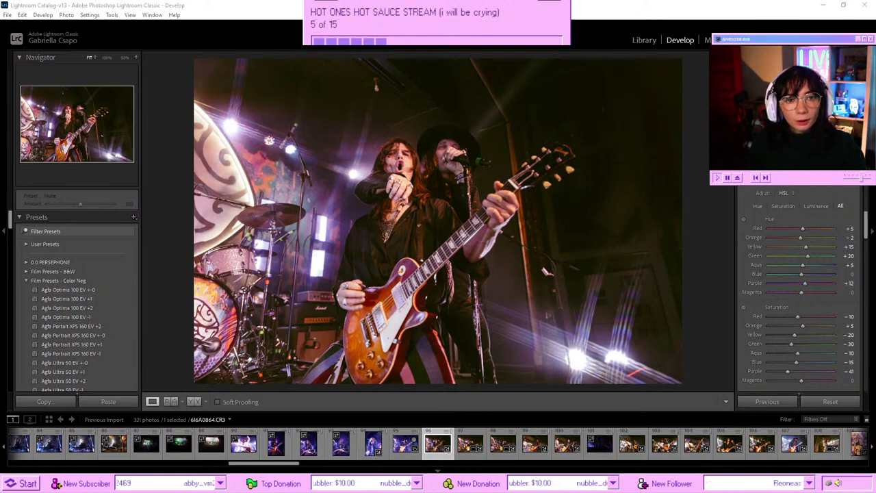
# - Set the Highlights of photo 96 to +11 and return to the Library grid view
pyautogui.scroll(10, 804, 232)
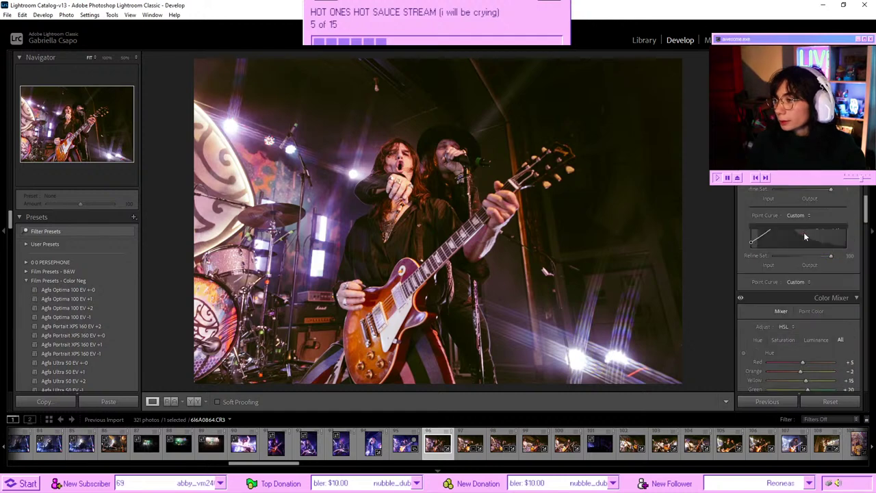
pyautogui.moveTo(799, 289)
pyautogui.mouseDown()
pyautogui.moveTo(815, 286)
pyautogui.moveTo(808, 282)
pyautogui.mouseUp()
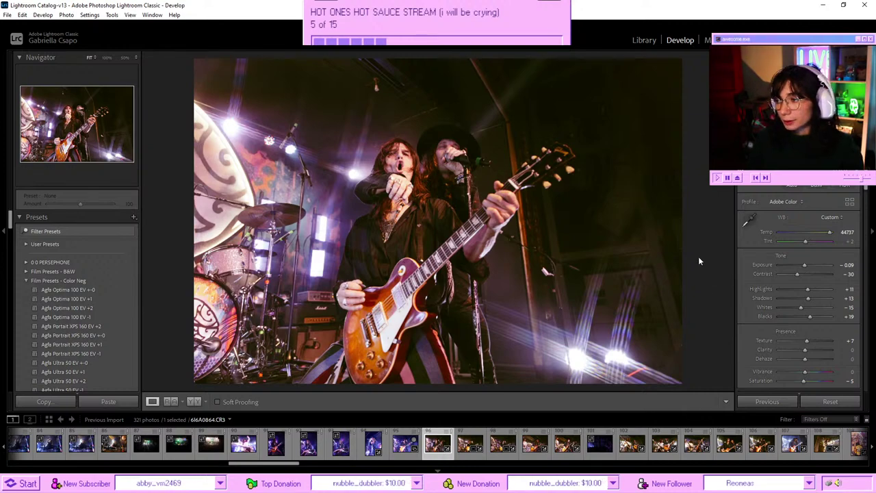
pyautogui.press('g')
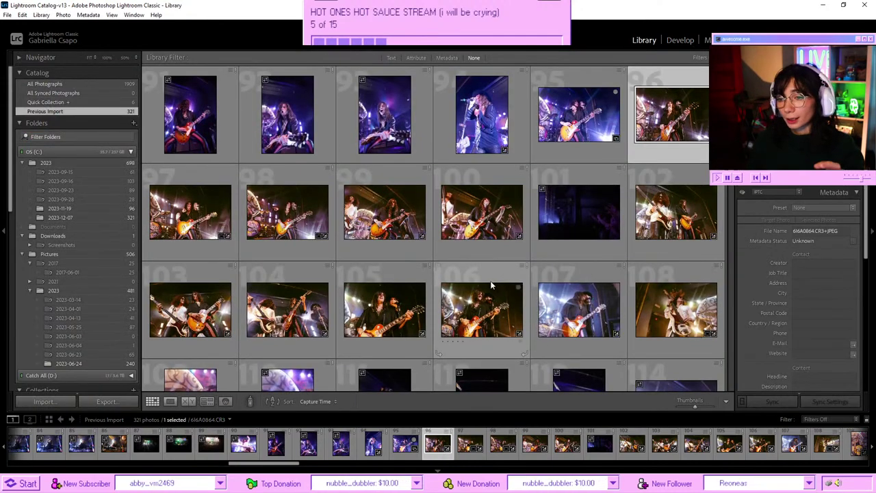
# - Browse the Previous Import thumbnails from photo 1 to about photo 210 to survey the remaining concert shots
pyautogui.scroll(1, 487, 283)
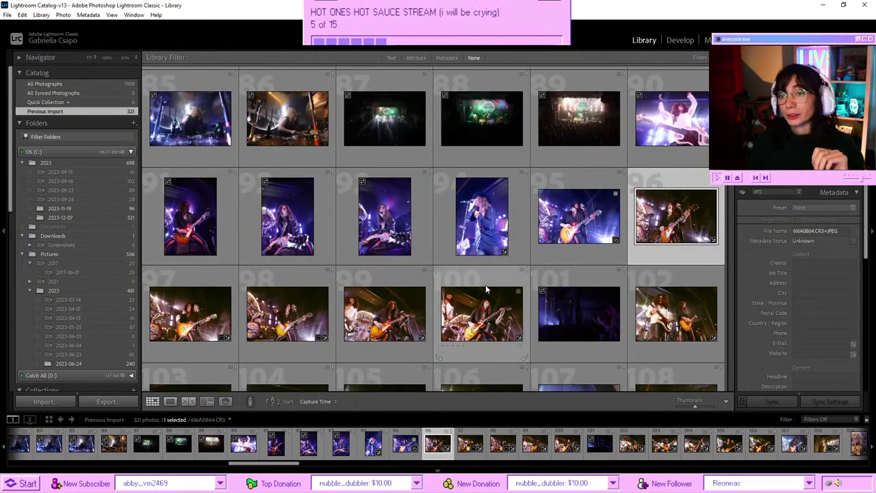
pyautogui.scroll(1, 486, 284)
pyautogui.scroll(4, 485, 287)
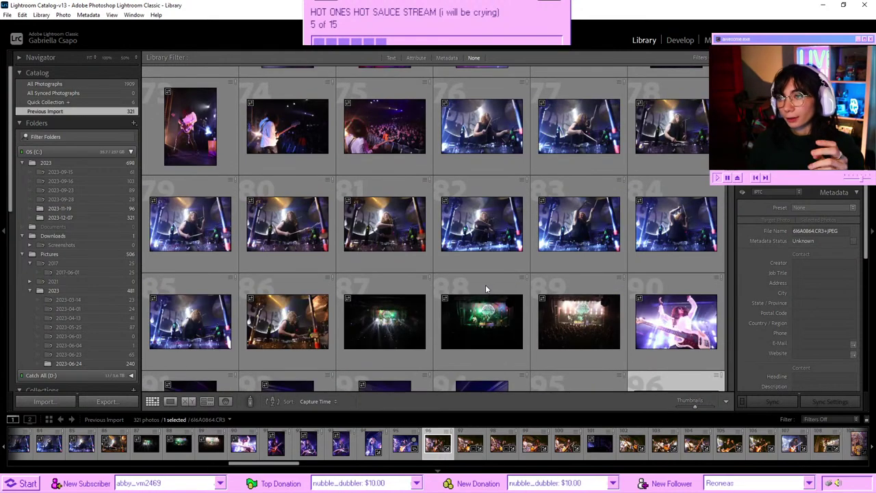
pyautogui.scroll(7, 486, 285)
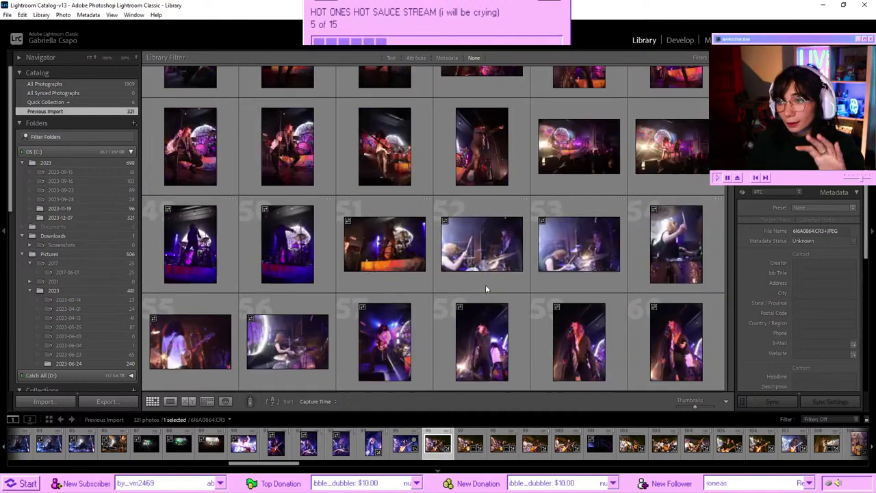
pyautogui.scroll(2, 485, 289)
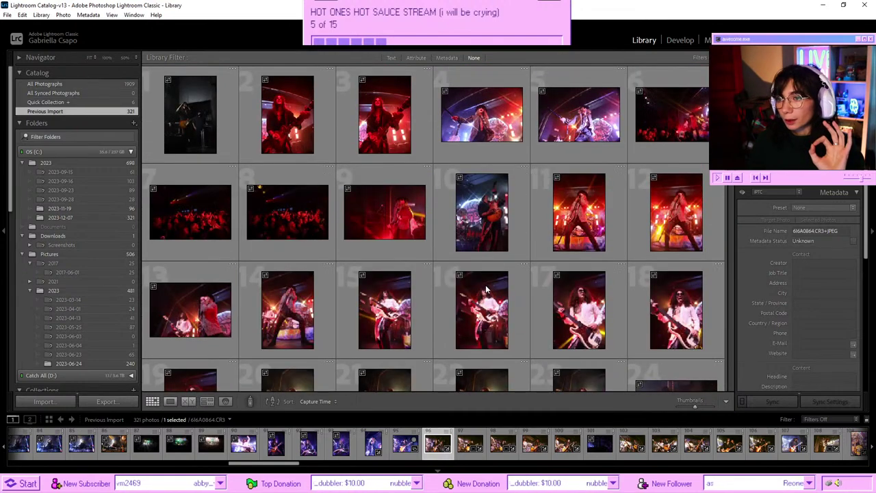
pyautogui.scroll(-2, 486, 289)
pyautogui.scroll(-3, 486, 289)
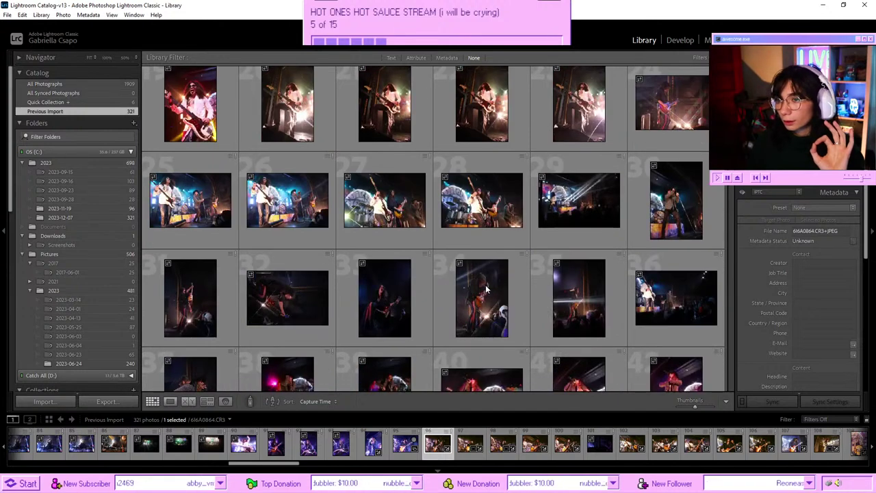
pyautogui.scroll(-7, 485, 289)
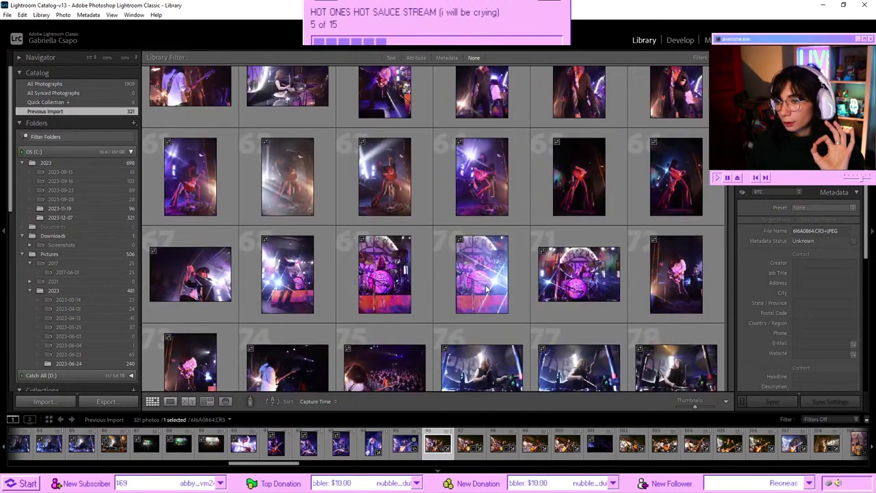
pyautogui.scroll(-2, 485, 288)
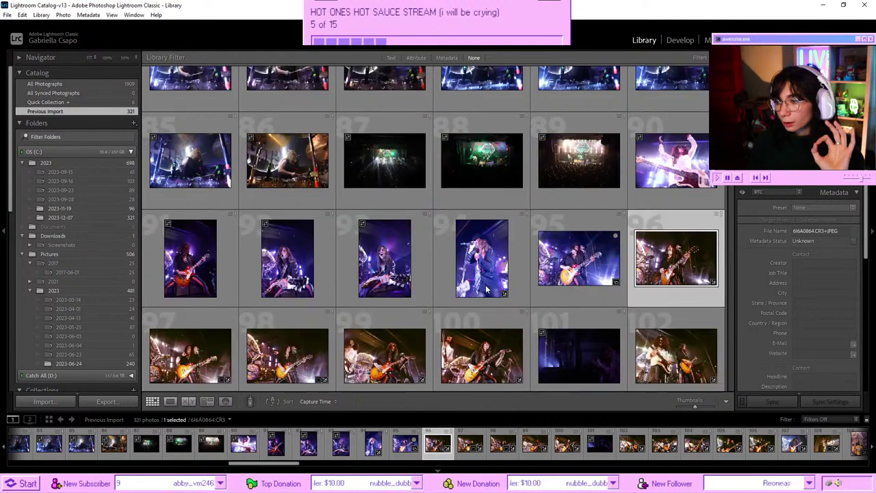
pyautogui.scroll(-5, 485, 289)
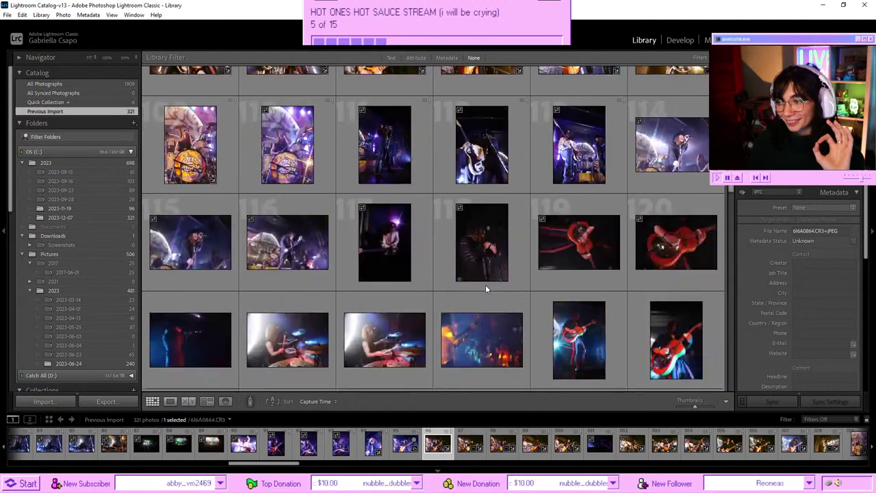
pyautogui.scroll(-2, 485, 289)
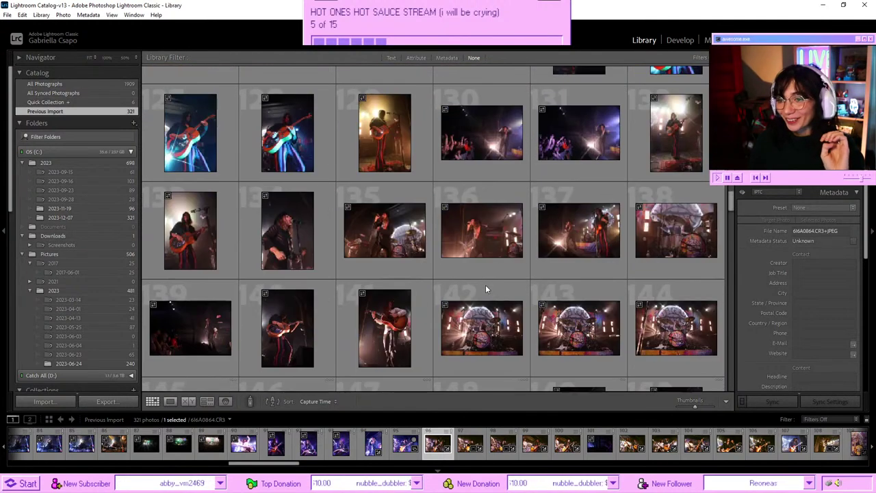
pyautogui.scroll(-2, 486, 289)
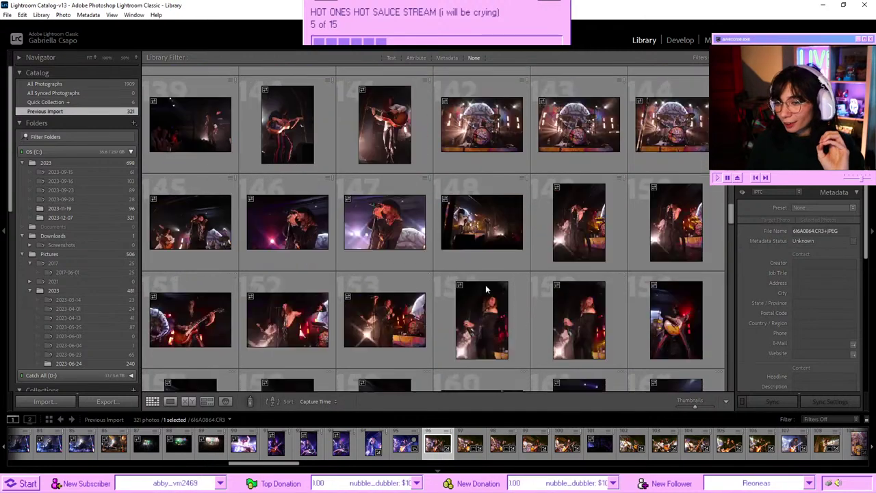
pyautogui.scroll(-2, 486, 289)
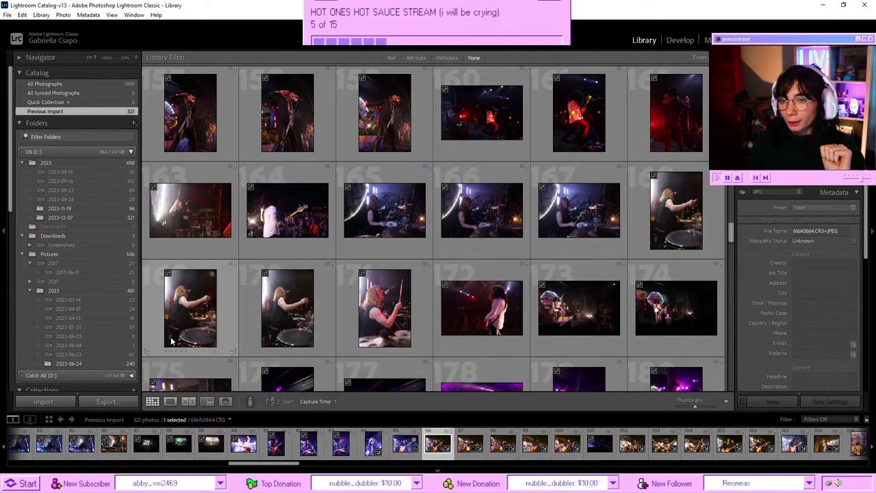
pyautogui.scroll(-2, 386, 233)
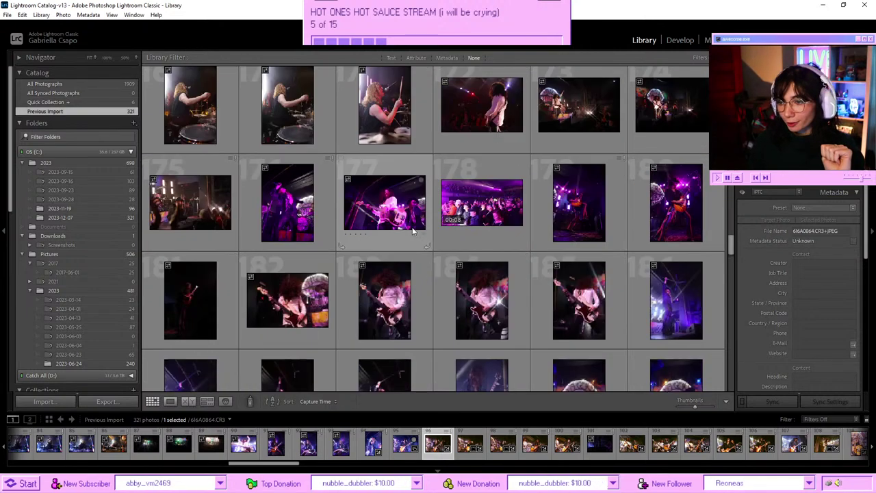
pyautogui.scroll(-1, 445, 227)
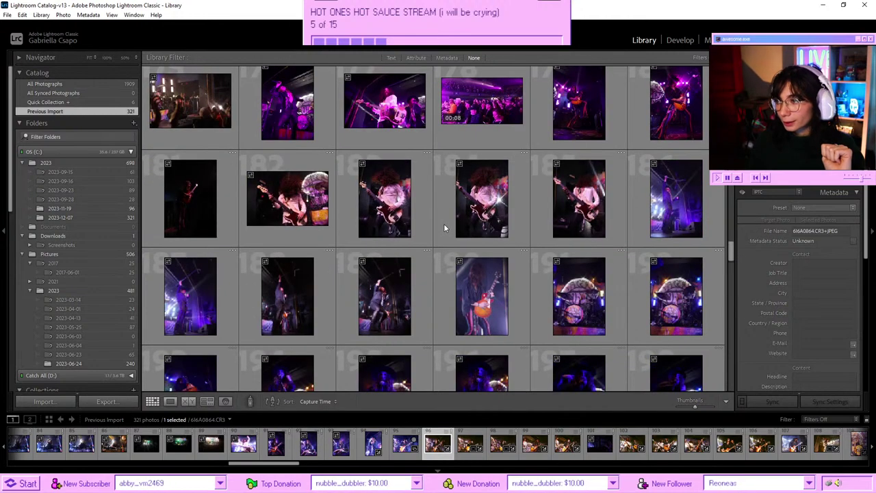
pyautogui.scroll(-2, 443, 227)
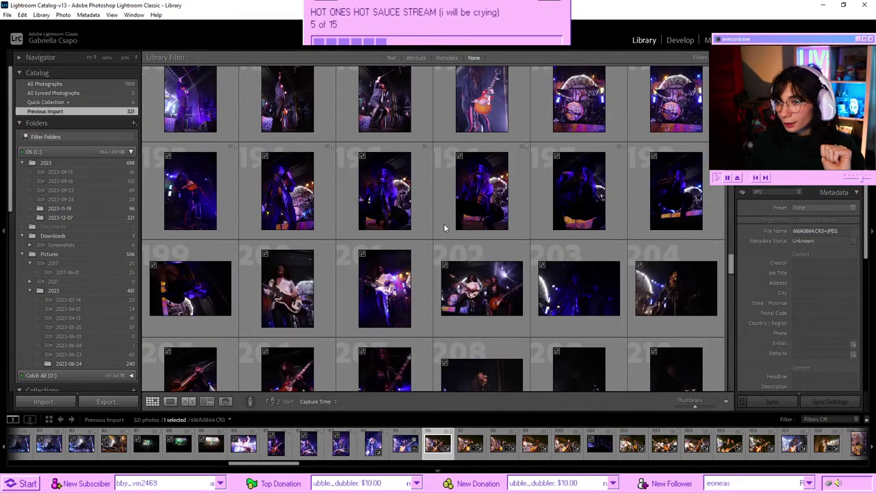
# - View photo 199 enlarged and return to the thumbnail grid
pyautogui.click(223, 282)
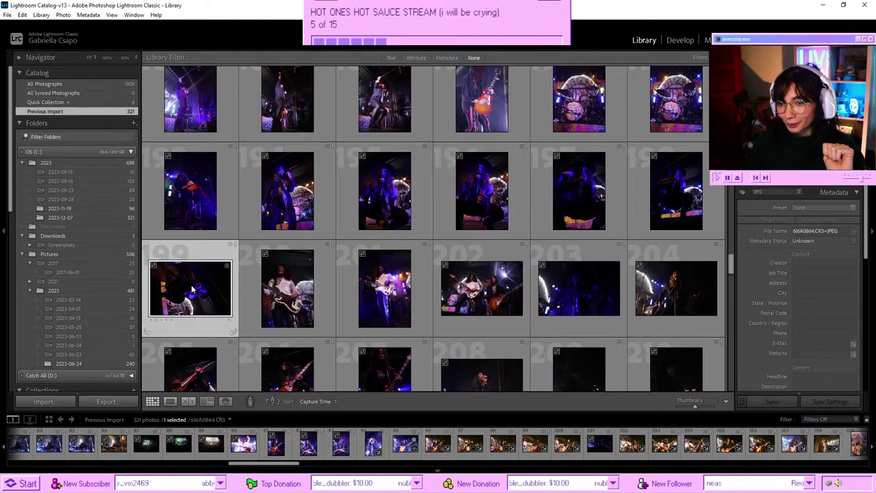
pyautogui.doubleClick(164, 307)
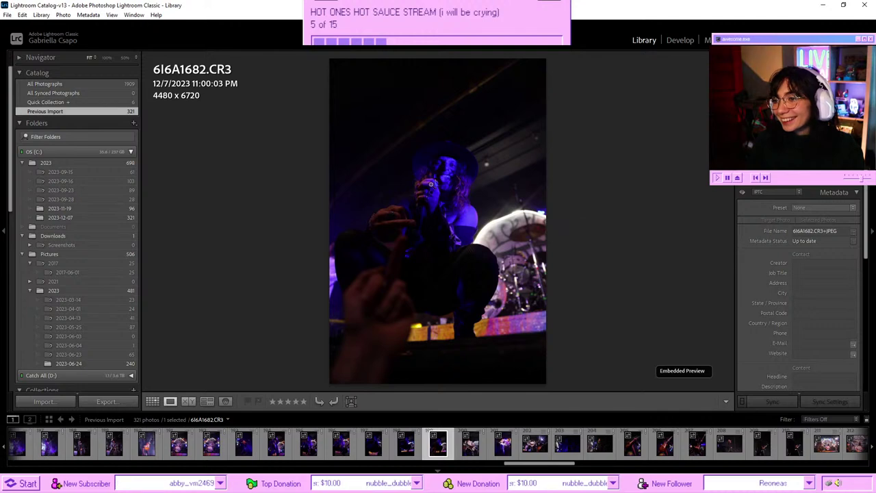
pyautogui.doubleClick(434, 187)
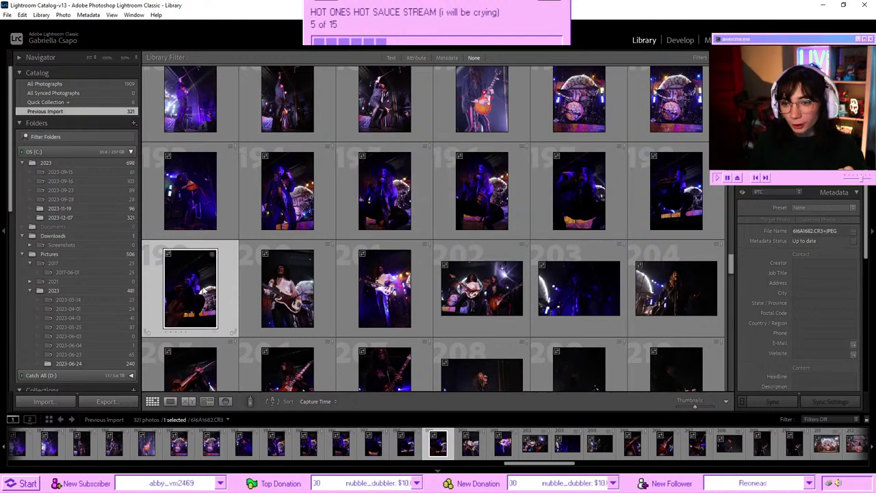
# - Open photo 195 enlarged and go through the following shots one by one up to photo 199
pyautogui.doubleClick(376, 199)
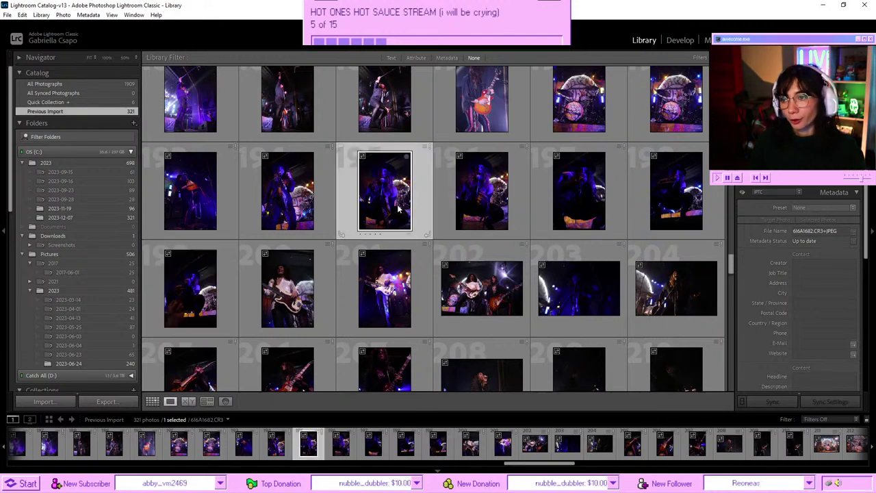
pyautogui.press('Right')
pyautogui.press('Right')
pyautogui.press('Right')
pyautogui.press('Right')
pyautogui.press('Right')
pyautogui.press('Right')
pyautogui.press('Right')
pyautogui.press('Right')
pyautogui.press('Right')
pyautogui.press('Right')
pyautogui.press('Right')
pyautogui.press('Right')
pyautogui.press('Right')
pyautogui.press('Right')
pyautogui.press('Right')
pyautogui.press('Right')
pyautogui.press('Right')
pyautogui.press('Right')
pyautogui.press('Right')
pyautogui.press('Right')
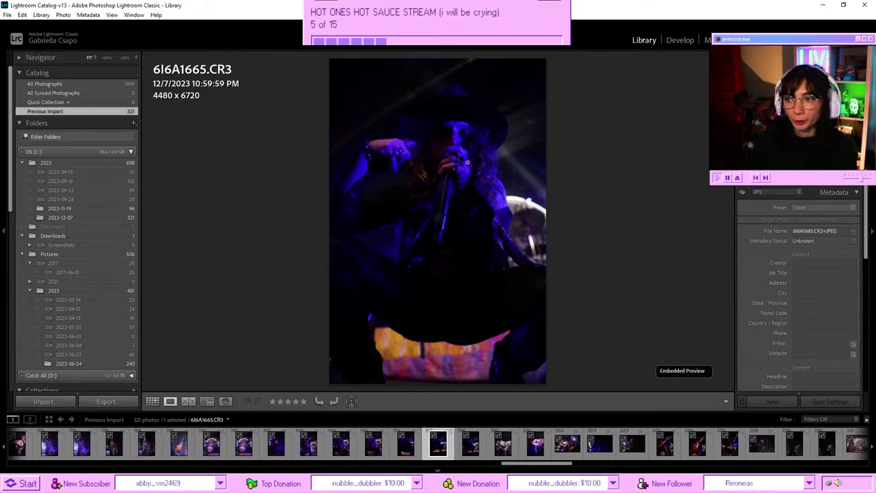
pyautogui.press('Right')
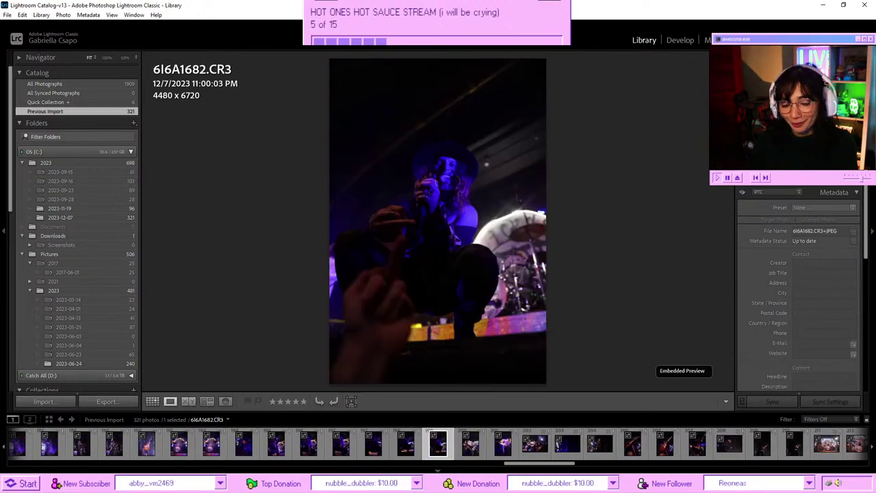
# - Return to the thumbnail grid, browse the photos after 199 and select photo 226
pyautogui.press('g')
pyautogui.scroll(-3, 437, 191)
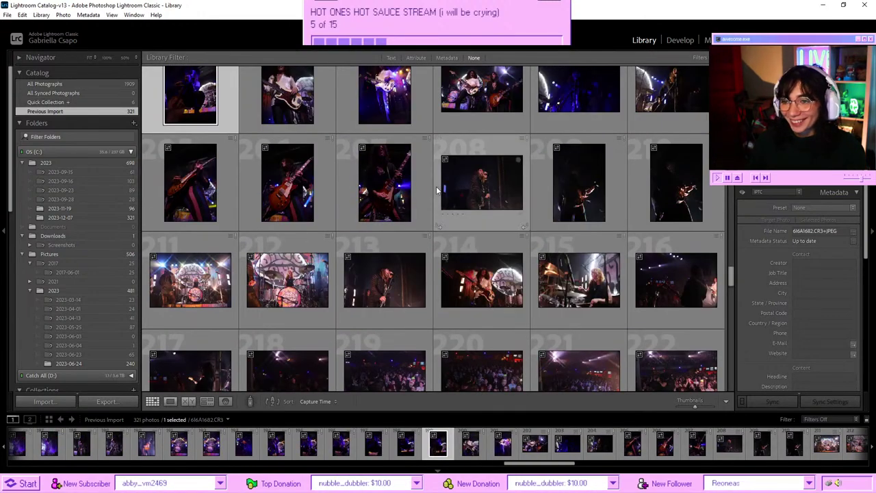
pyautogui.scroll(-3, 437, 190)
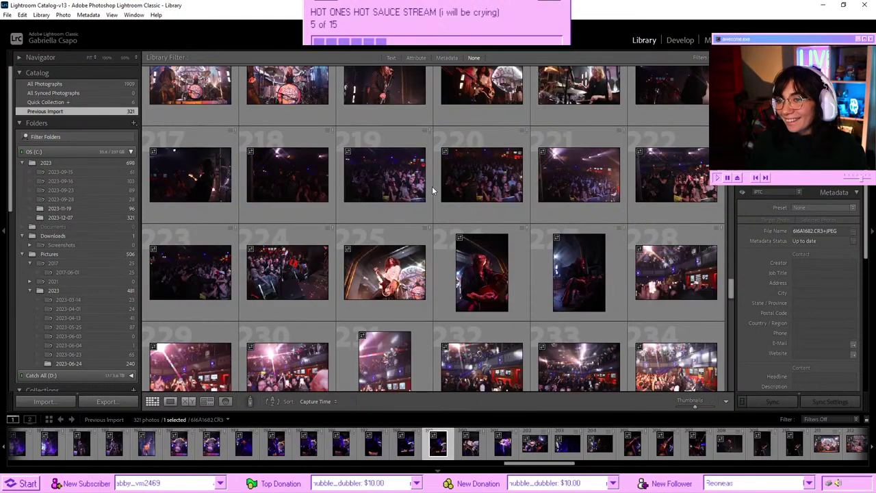
pyautogui.scroll(-2, 432, 186)
pyautogui.click(497, 171)
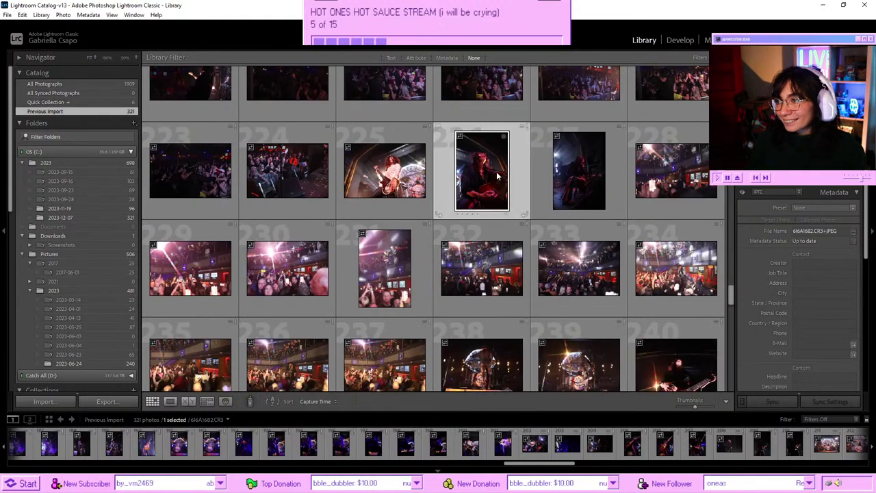
# - View photo 226 and photo 245 enlarged, returning to the thumbnail grid after each one
pyautogui.doubleClick(497, 171)
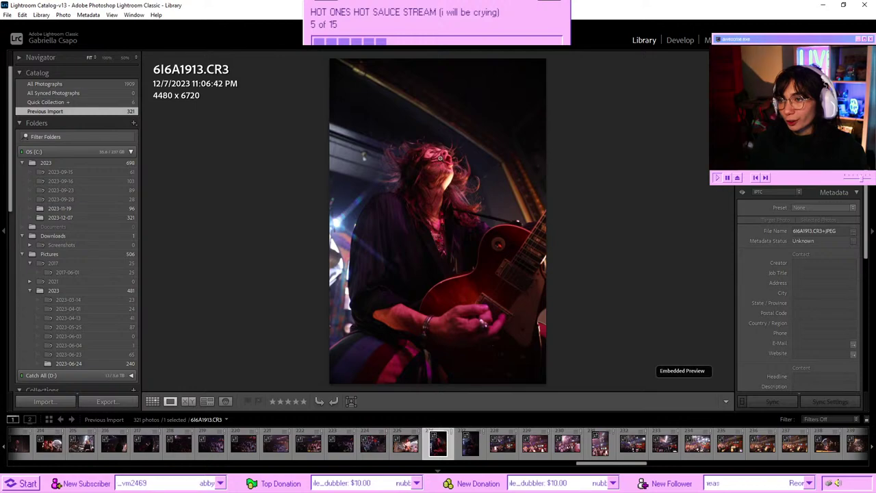
pyautogui.doubleClick(449, 171)
pyautogui.scroll(-3, 430, 211)
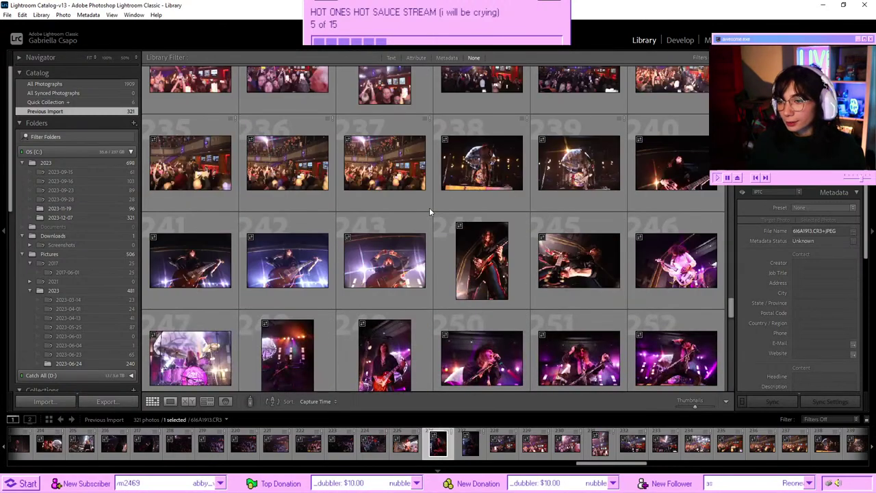
pyautogui.scroll(-2, 430, 208)
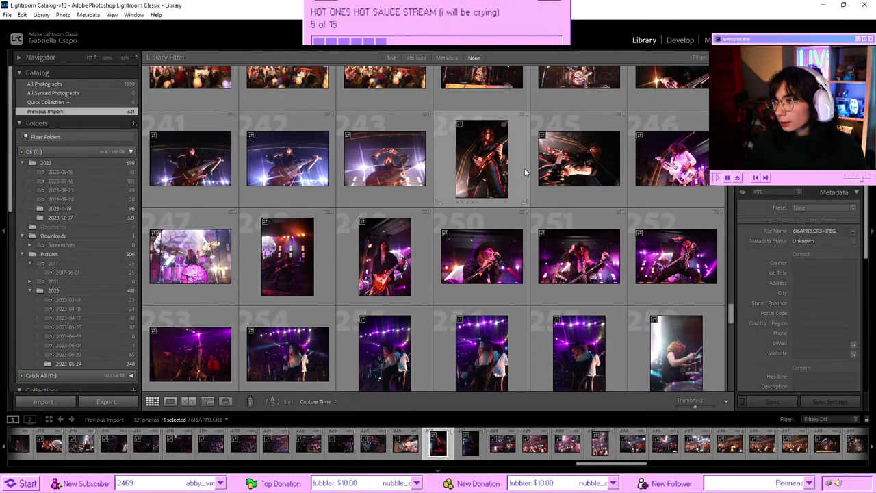
pyautogui.doubleClick(535, 202)
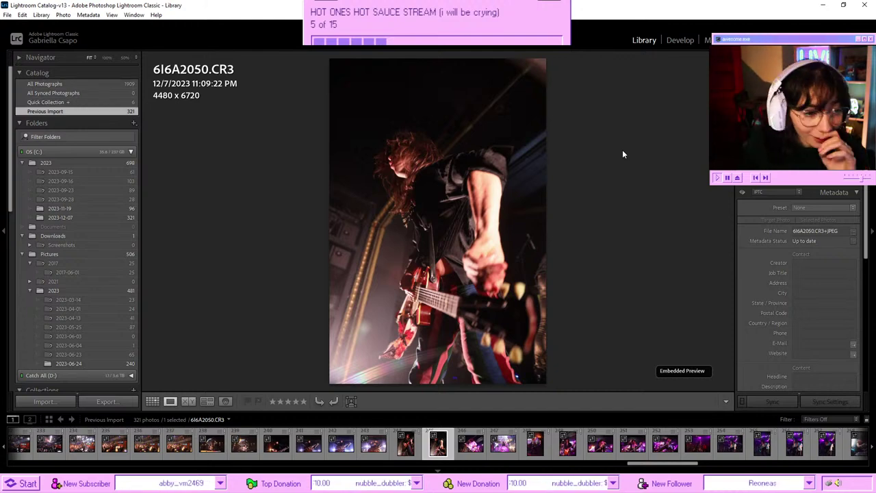
pyautogui.press('g')
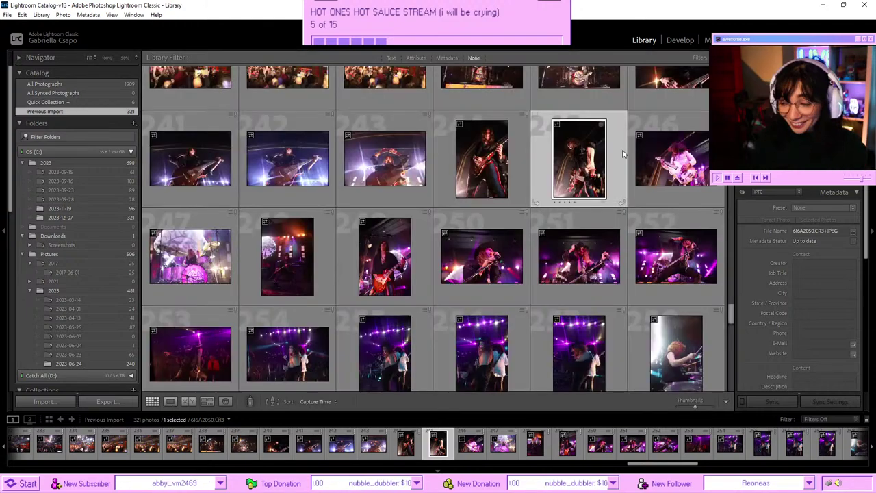
# - Browse the Previous Import thumbnails back to about photo 181 and on to the last shot, photo 321
pyautogui.scroll(4, 568, 175)
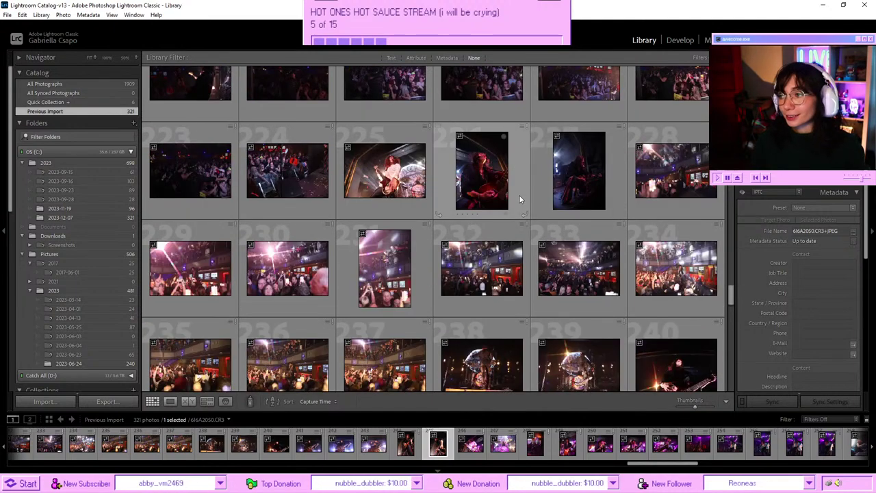
pyautogui.scroll(5, 524, 205)
pyautogui.scroll(1, 524, 219)
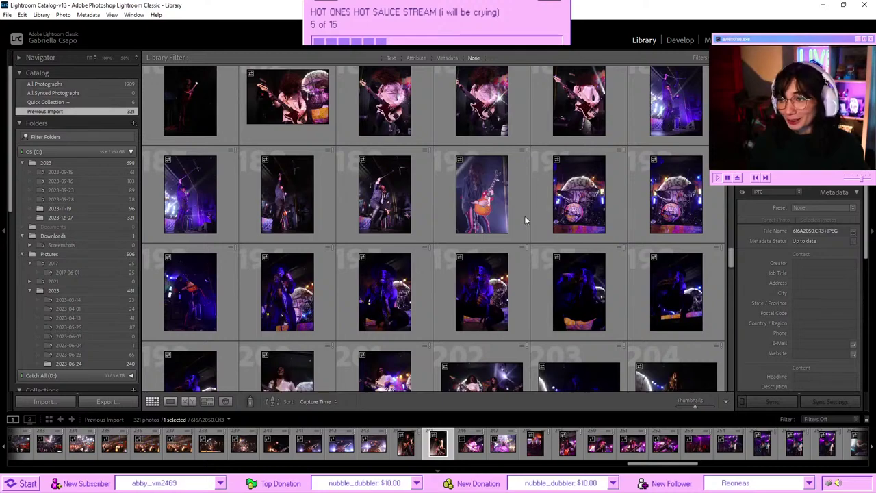
pyautogui.scroll(-10, 524, 219)
pyautogui.scroll(-6, 525, 219)
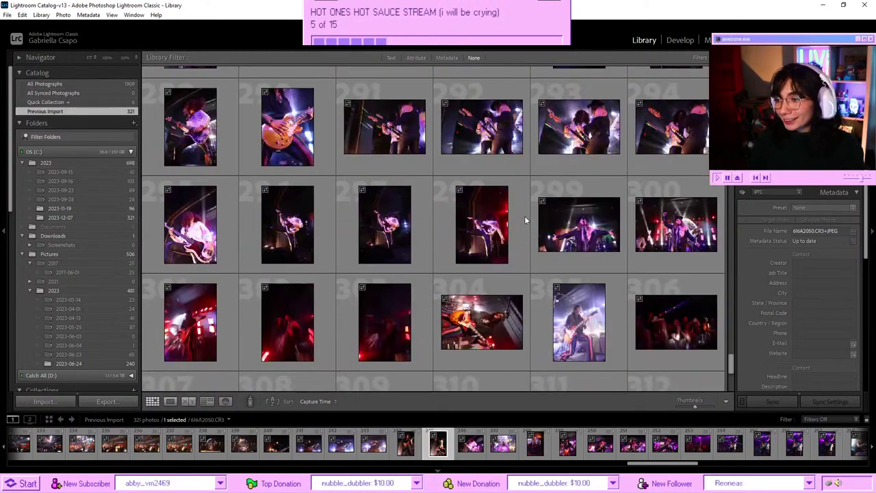
pyautogui.scroll(-2, 528, 219)
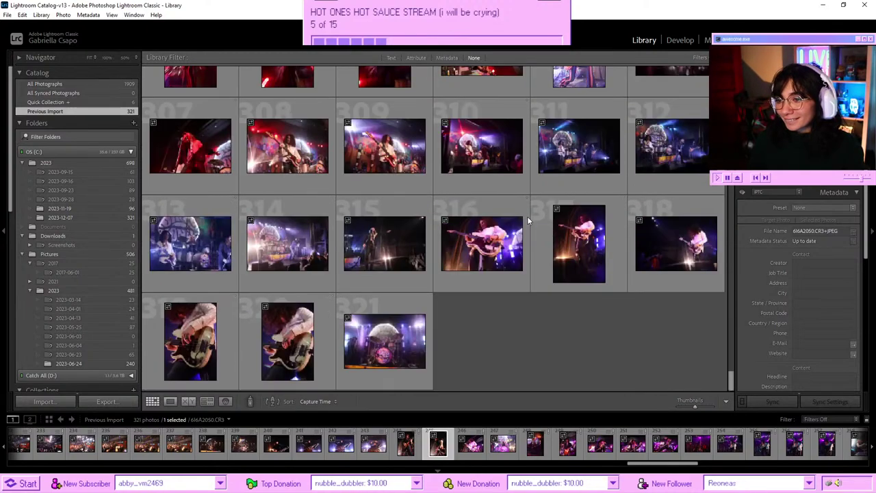
# - Survey the thumbnails backwards from photo 321 to about photo 139
pyautogui.scroll(6, 528, 219)
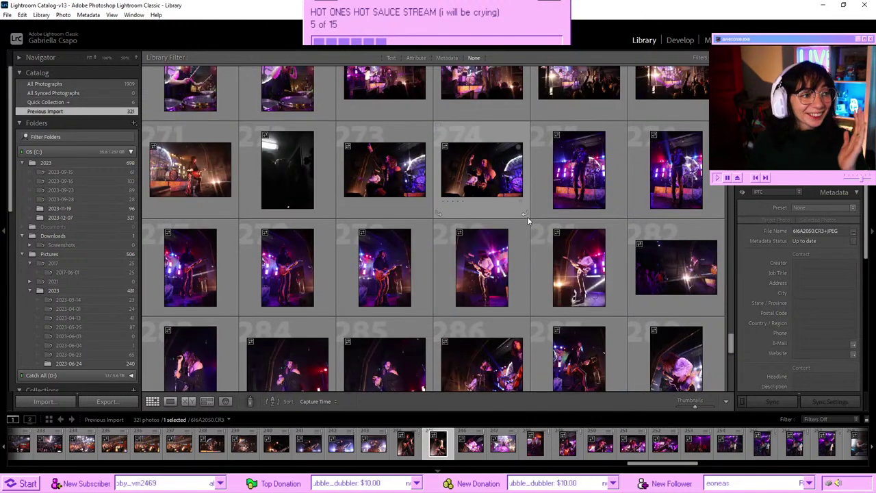
pyautogui.scroll(6, 527, 217)
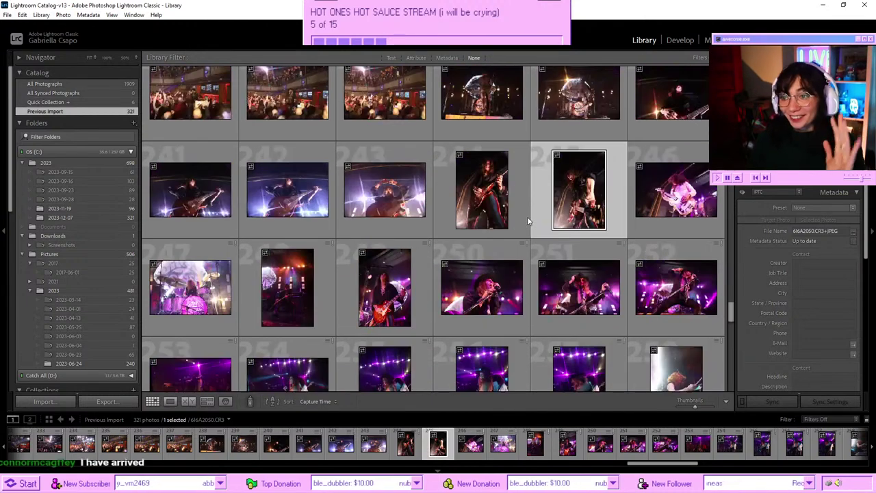
pyautogui.scroll(5, 527, 219)
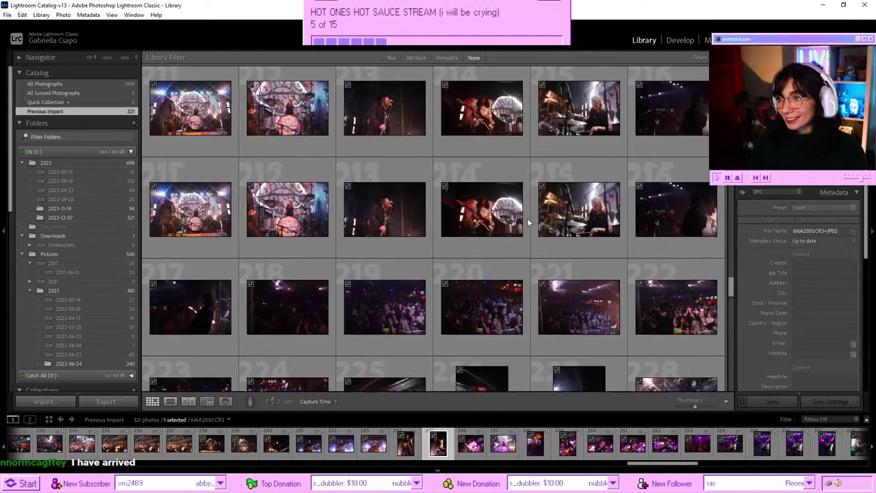
pyautogui.scroll(9, 527, 220)
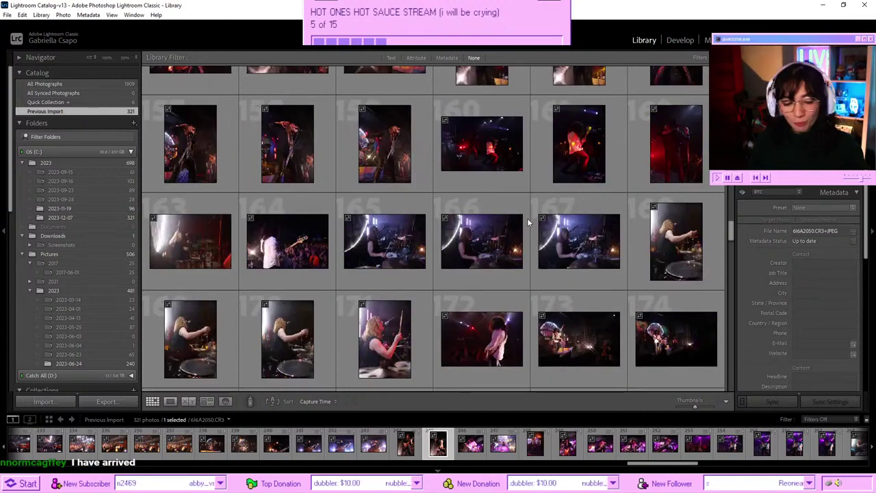
pyautogui.scroll(2, 528, 219)
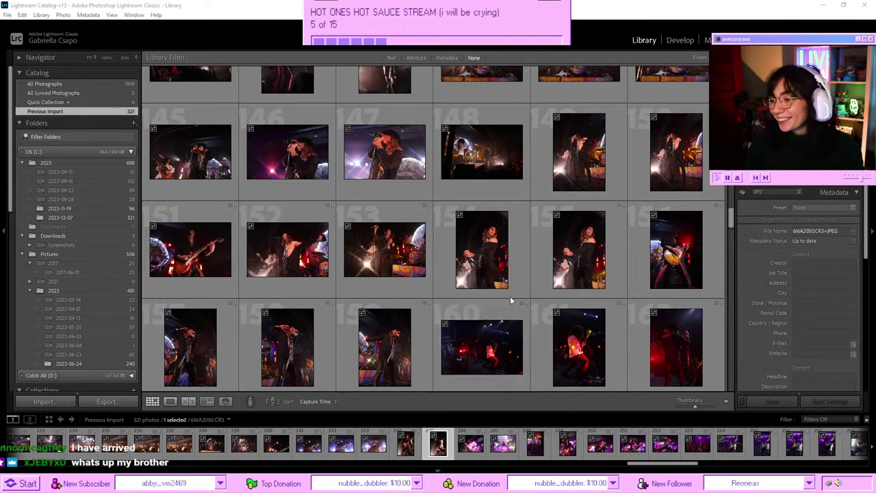
pyautogui.scroll(1, 507, 292)
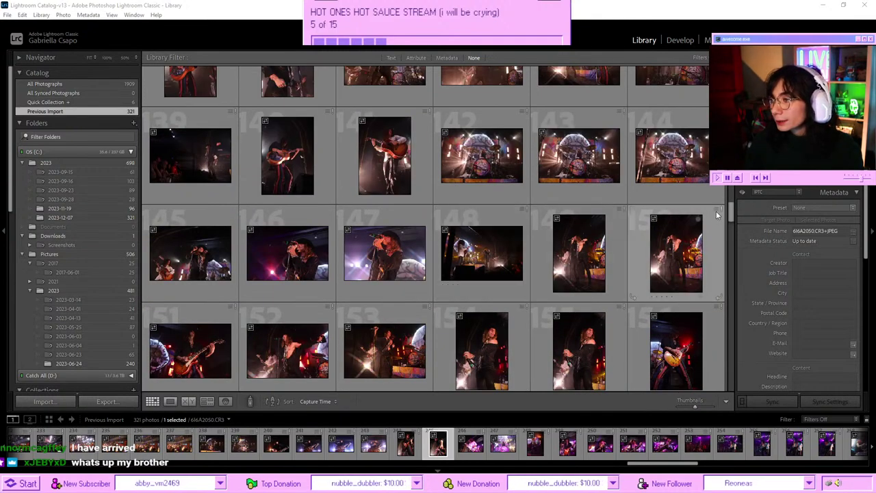
# - Go to the end of the import and look back through the thumbnails to the edited shots around photos 96 to 108
pyautogui.moveTo(740, 213); pyautogui.dragTo(740, 400)
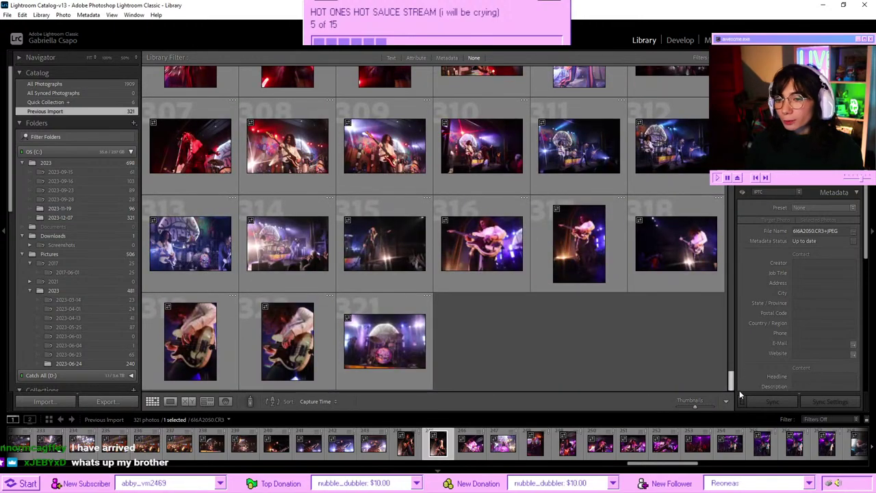
pyautogui.scroll(2, 720, 377)
pyautogui.scroll(-2, 700, 367)
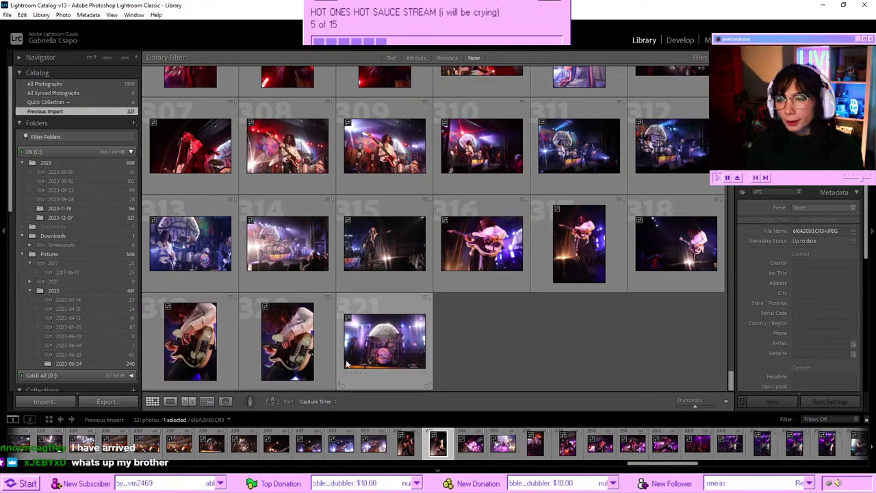
pyautogui.scroll(1, 366, 283)
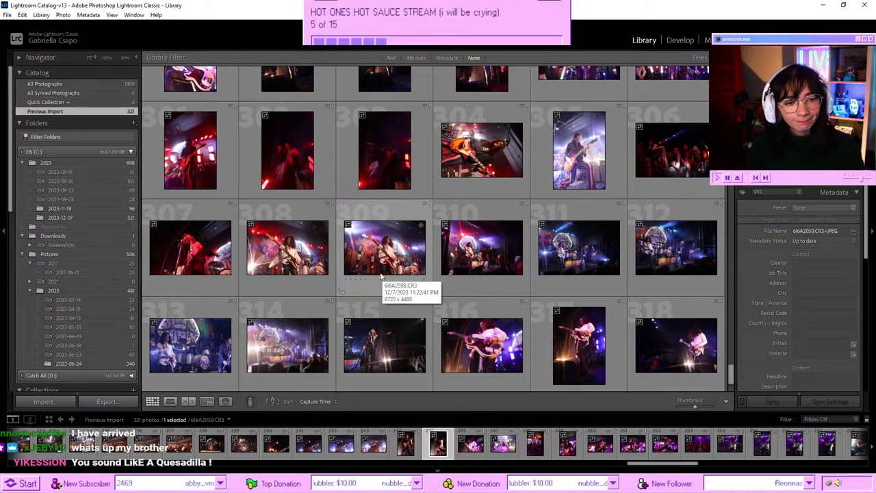
pyautogui.scroll(5, 377, 301)
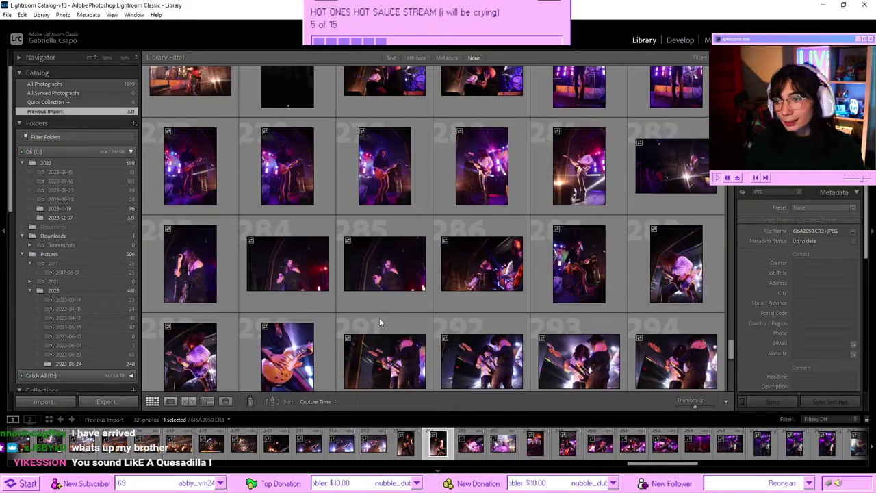
pyautogui.scroll(4, 372, 308)
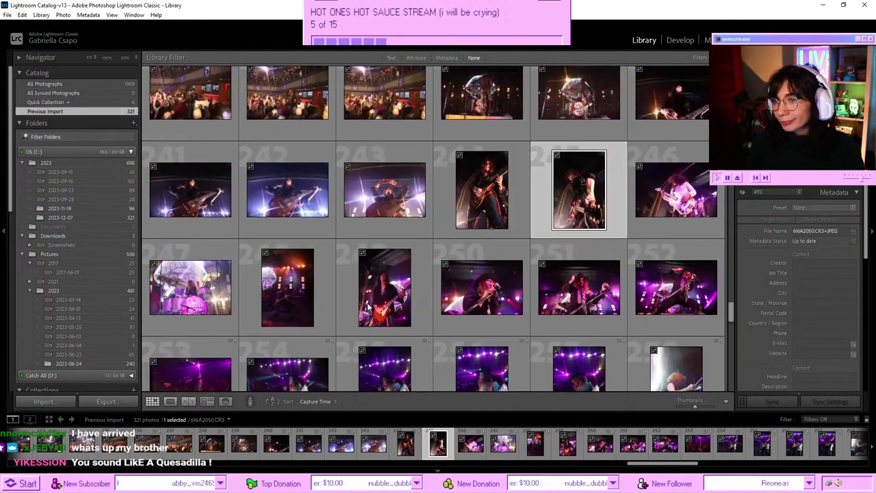
pyautogui.scroll(6, 367, 307)
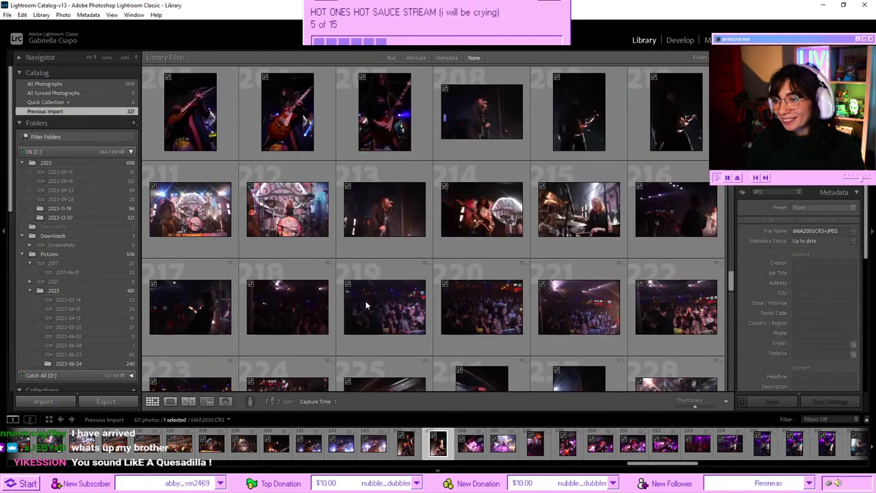
pyautogui.scroll(3, 366, 301)
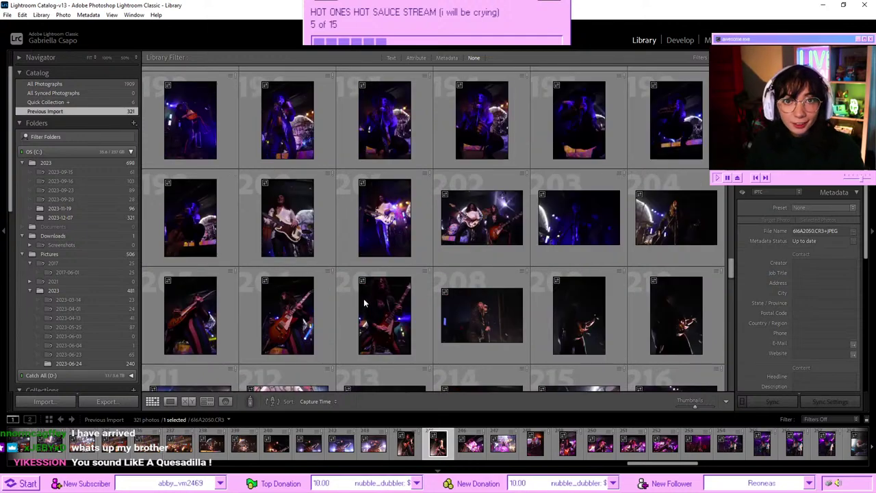
pyautogui.scroll(1, 431, 257)
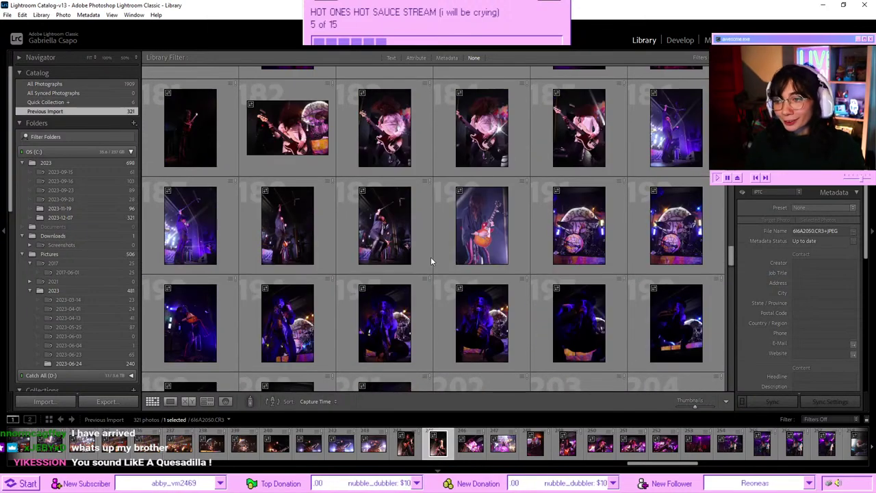
pyautogui.scroll(3, 431, 259)
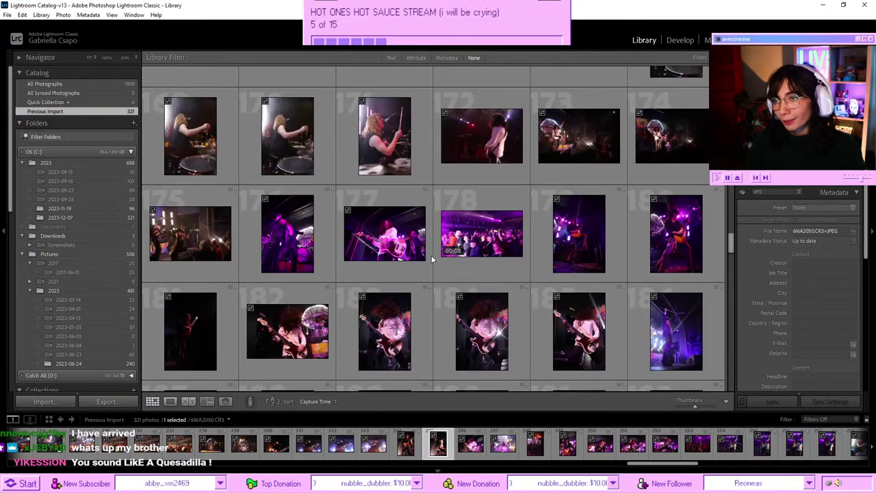
pyautogui.scroll(7, 431, 255)
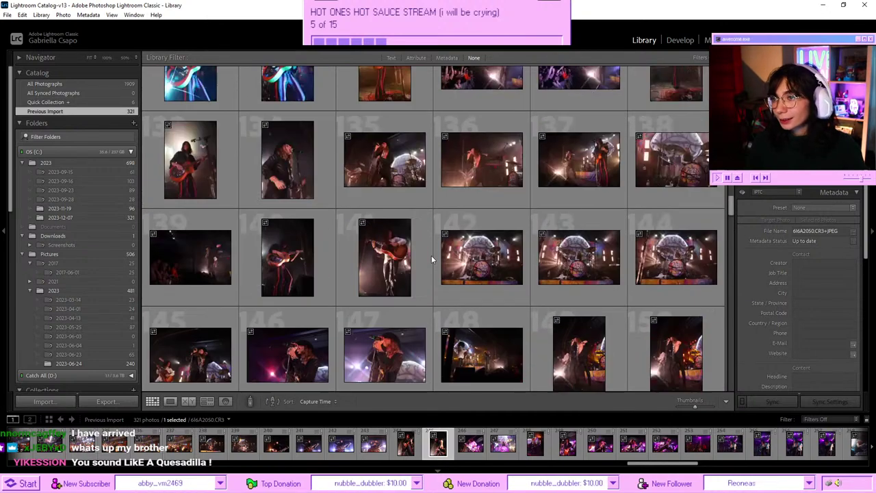
pyautogui.scroll(2, 432, 255)
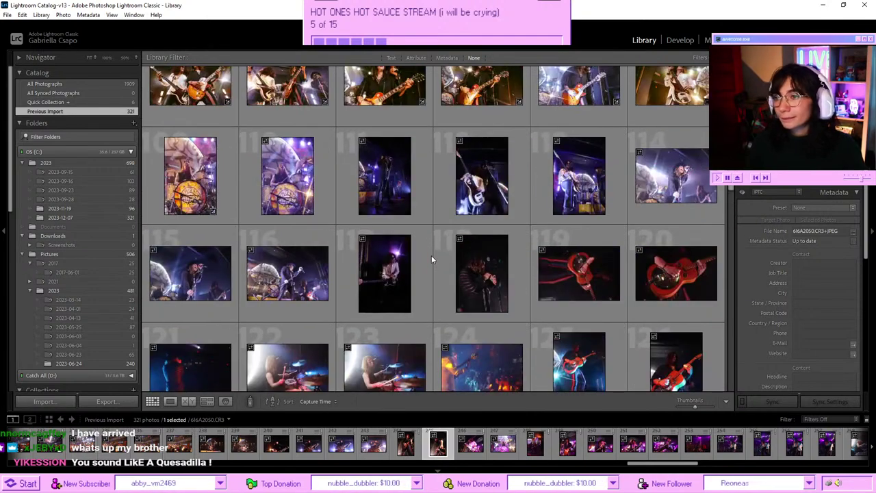
pyautogui.scroll(1, 432, 255)
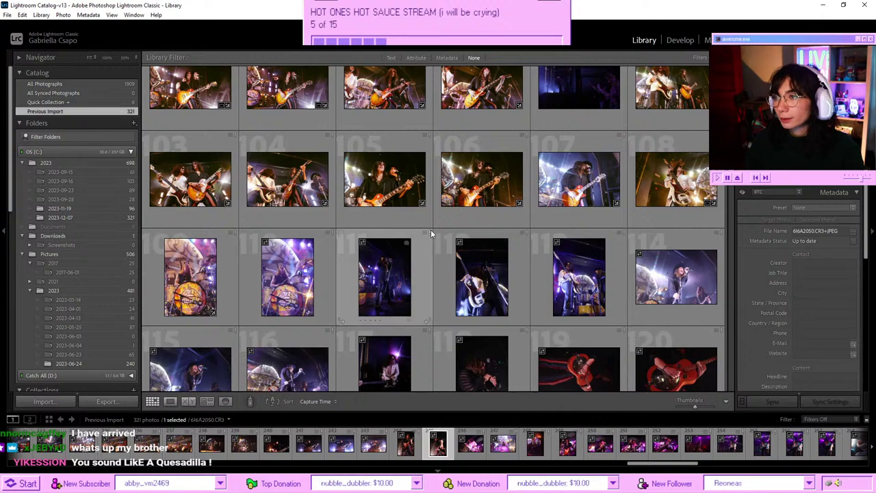
pyautogui.scroll(1, 431, 230)
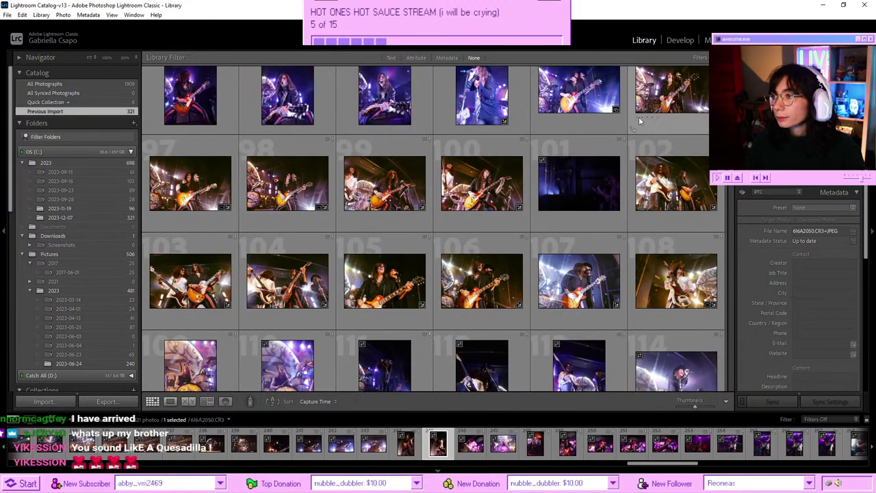
# - Open photo 96 in the Develop module and set its Purple hue to +33
pyautogui.doubleClick(683, 96)
pyautogui.click(682, 40)
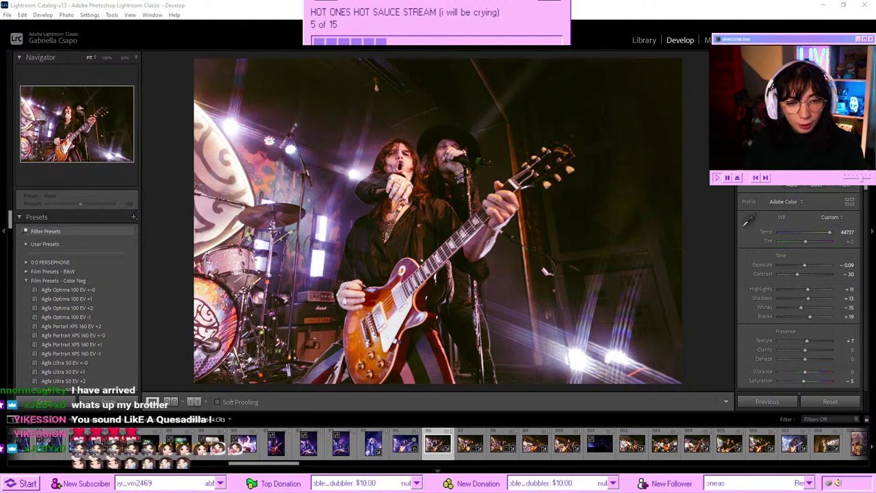
pyautogui.scroll(-3, 768, 306)
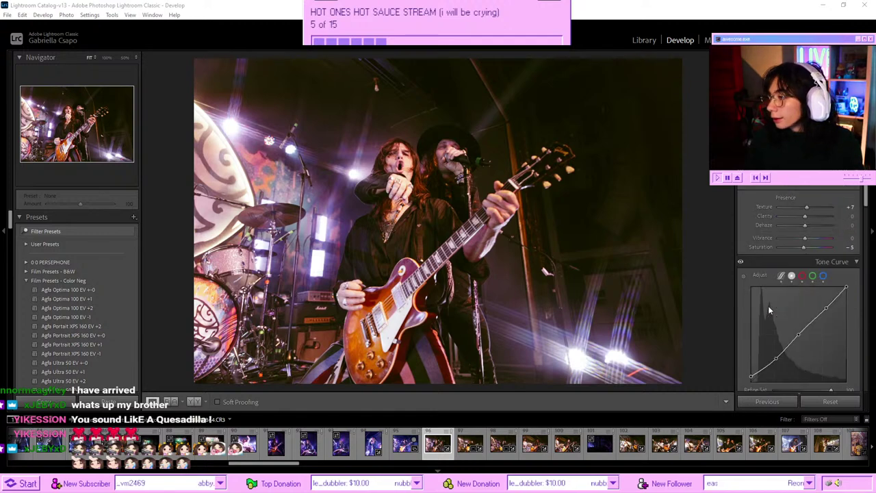
pyautogui.scroll(-5, 768, 306)
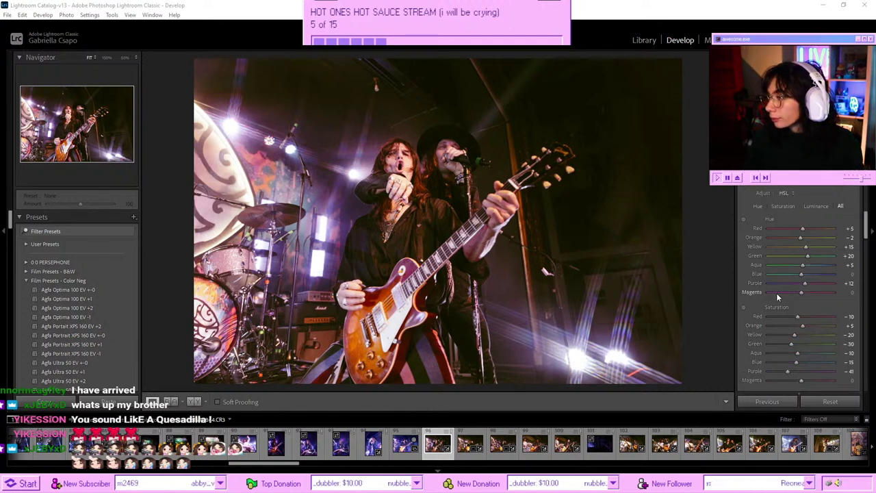
pyautogui.moveTo(804, 283)
pyautogui.mouseDown()
pyautogui.moveTo(825, 281)
pyautogui.moveTo(767, 293)
pyautogui.moveTo(811, 285)
pyautogui.mouseUp()
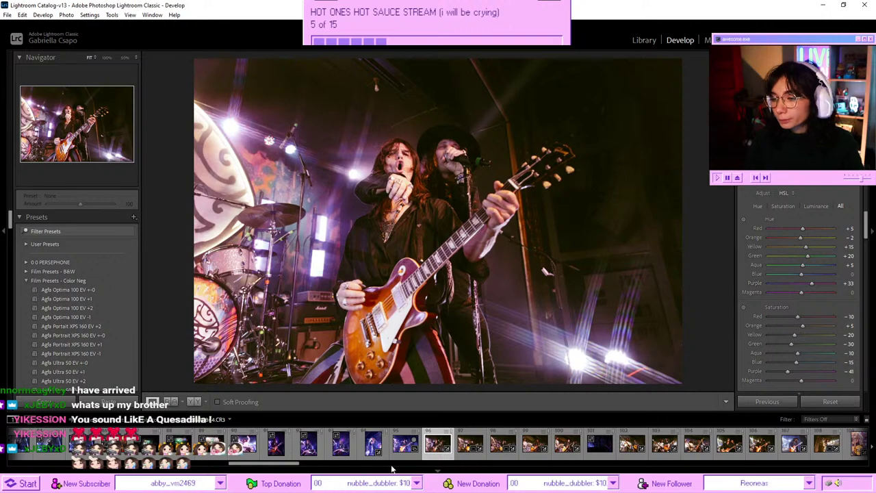
# - Switch to the unedited photo 95 and lower its Exposure to -4.83
pyautogui.click(405, 443)
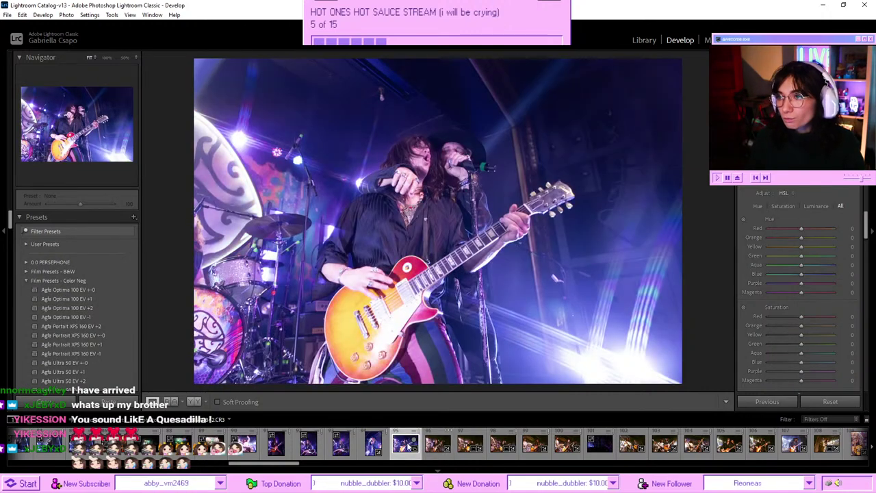
pyautogui.scroll(10, 777, 307)
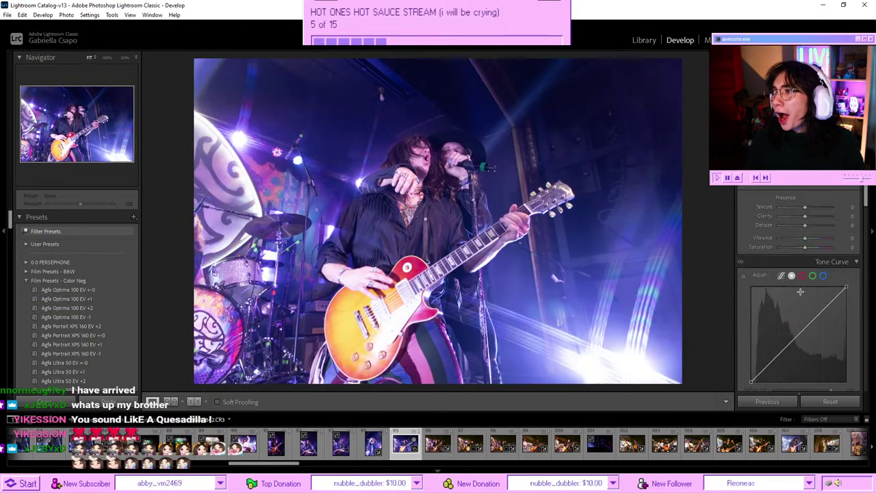
pyautogui.scroll(-2, 777, 306)
pyautogui.moveTo(805, 264); pyautogui.dragTo(779, 264)
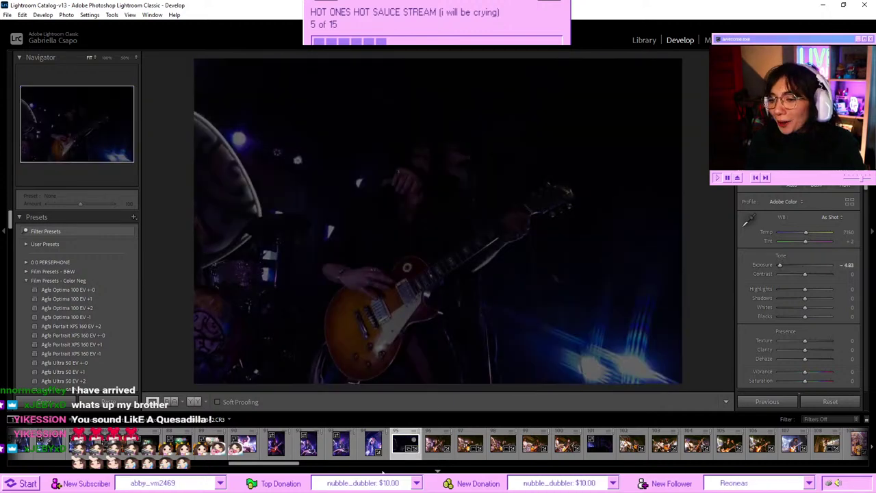
# - Go back to photo 93, paste the copied edit settings onto it and set its Exposure to -0.61
pyautogui.press('Left')
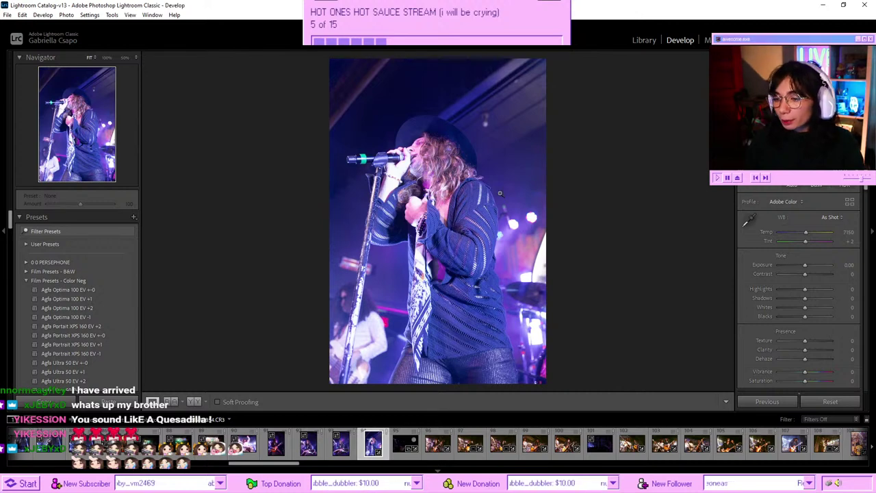
pyautogui.press('Right')
pyautogui.press('Right')
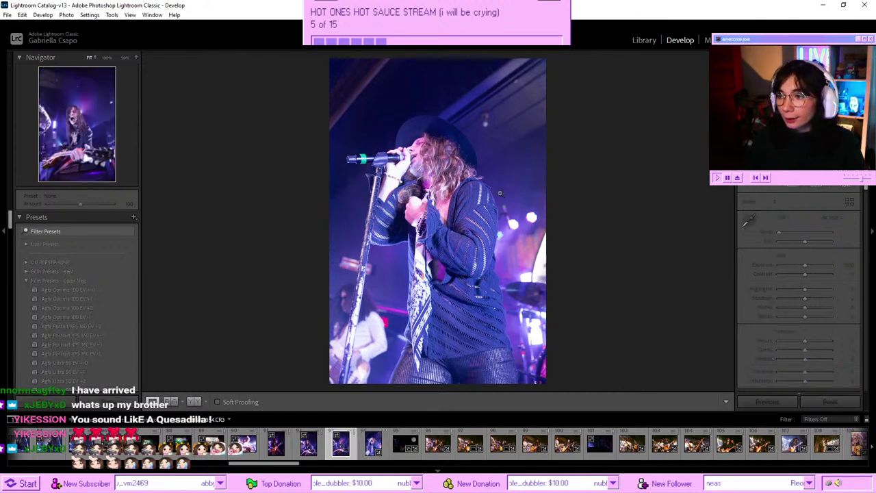
pyautogui.hotkey('ctrl', 'shift', 'v')
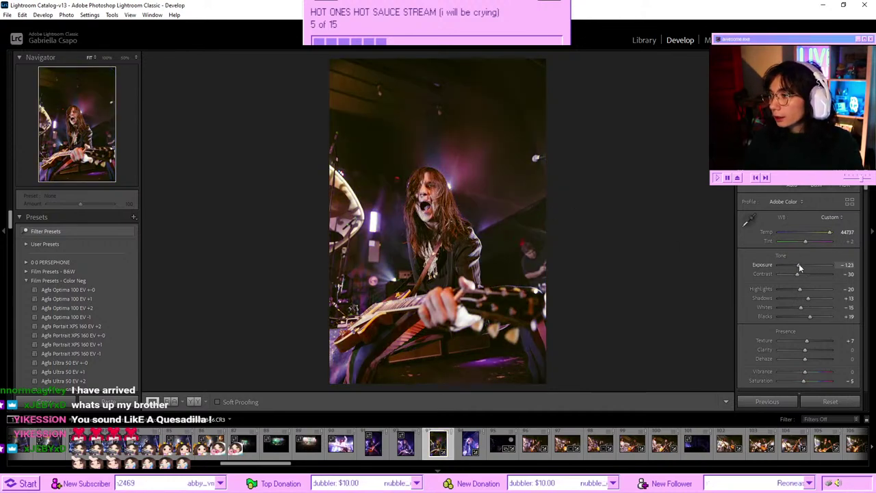
pyautogui.moveTo(799, 263); pyautogui.dragTo(804, 266)
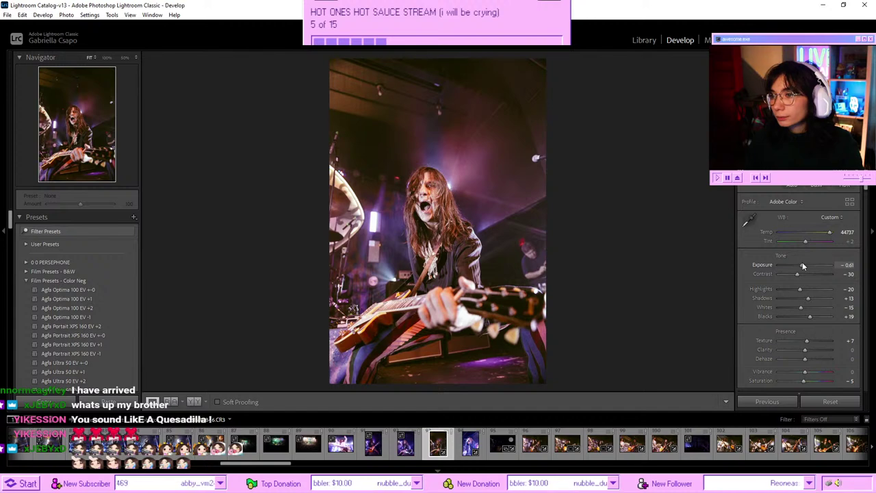
# - Set photo 93's Purple hue to +100, Magenta hue to -3 and Orange saturation to -2
pyautogui.scroll(-5, 805, 266)
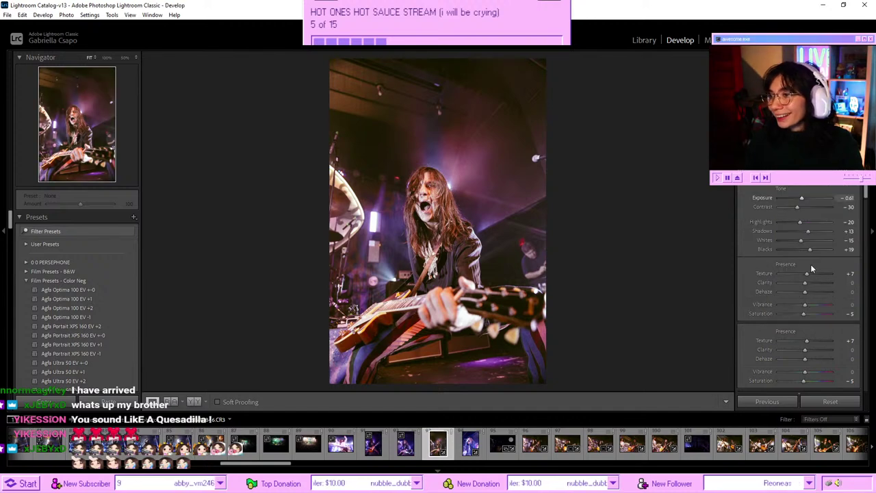
pyautogui.scroll(-6, 809, 265)
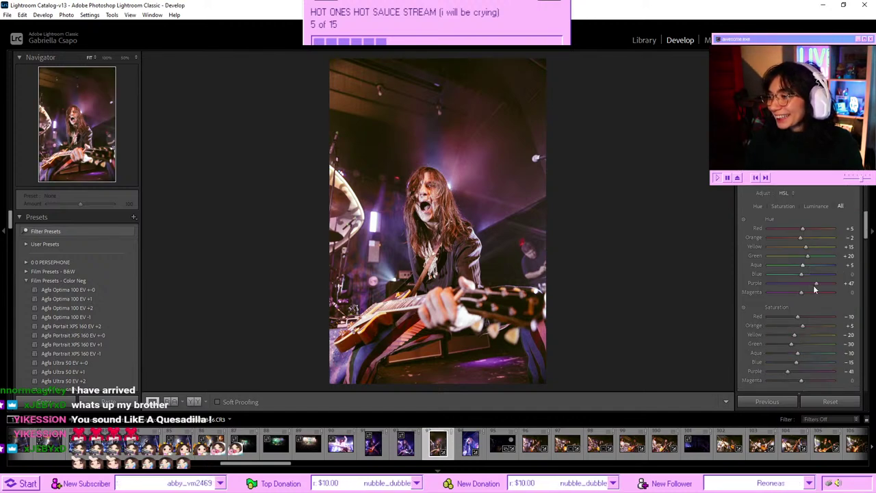
pyautogui.moveTo(820, 288); pyautogui.dragTo(800, 293)
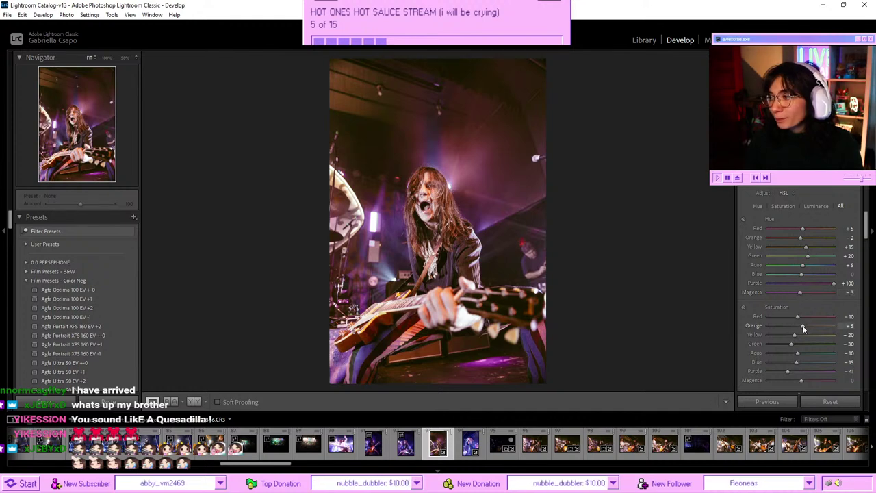
pyautogui.moveTo(802, 325)
pyautogui.mouseDown()
pyautogui.moveTo(818, 328)
pyautogui.moveTo(800, 334)
pyautogui.mouseUp()
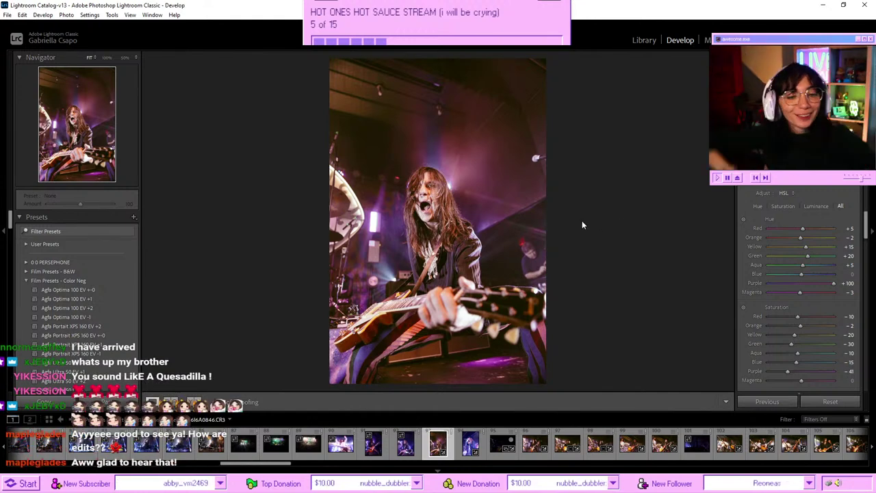
# - Shift the white balance Tint to +26 and recheck the Orange saturation in the Color Mixer
pyautogui.scroll(10, 790, 255)
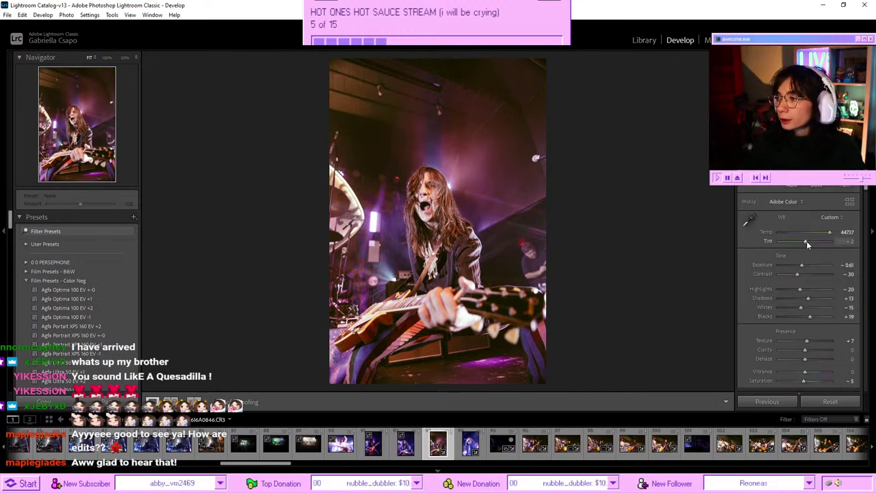
pyautogui.moveTo(807, 243)
pyautogui.mouseDown()
pyautogui.moveTo(799, 243)
pyautogui.moveTo(811, 242)
pyautogui.mouseUp()
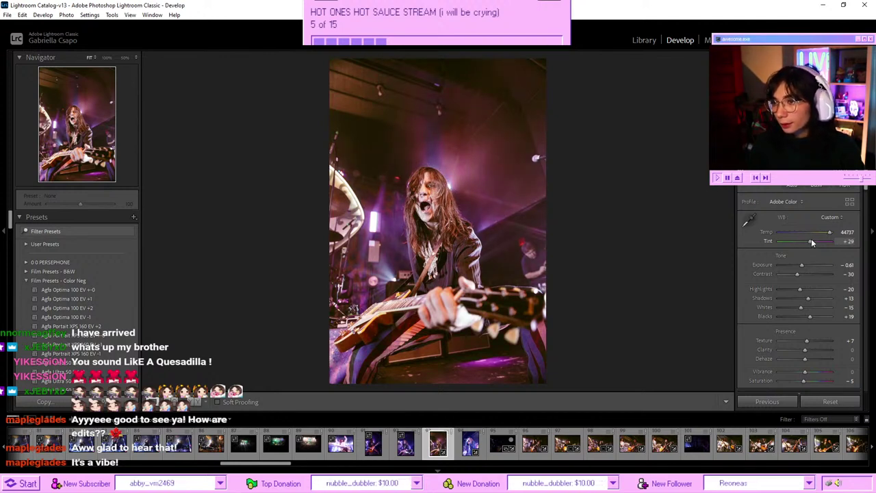
pyautogui.scroll(-10, 786, 296)
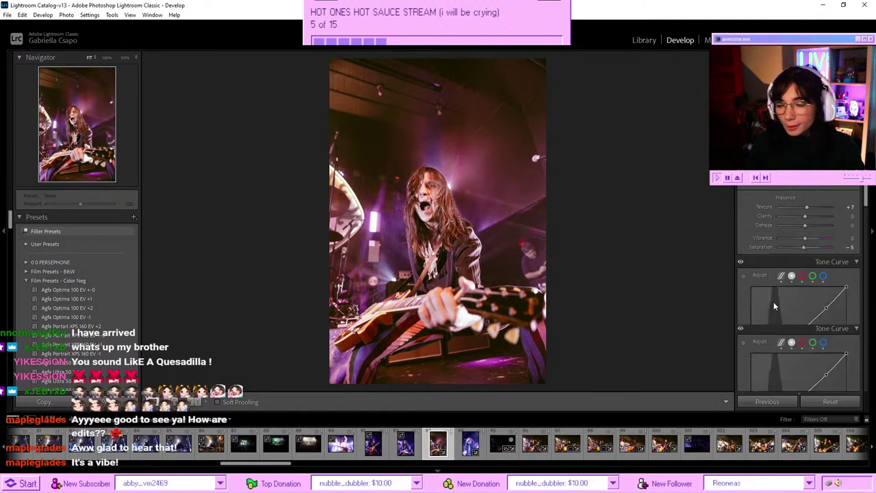
pyautogui.scroll(-2, 787, 301)
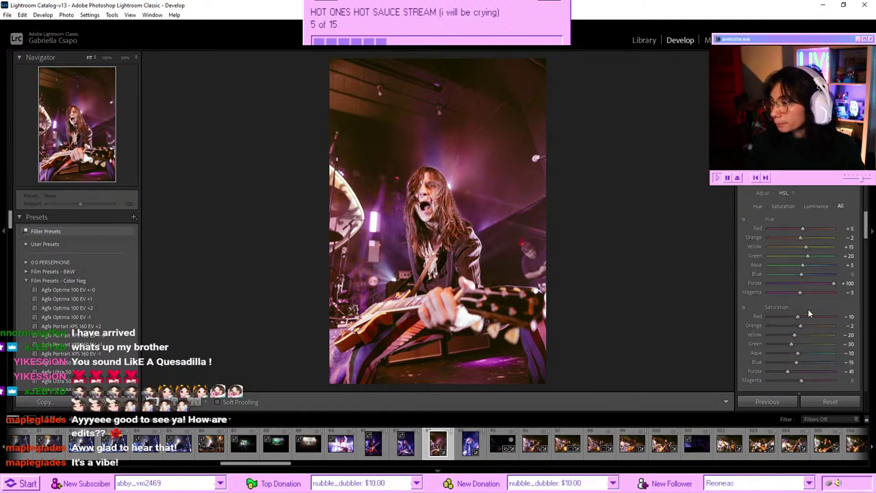
pyautogui.moveTo(807, 327); pyautogui.dragTo(812, 327)
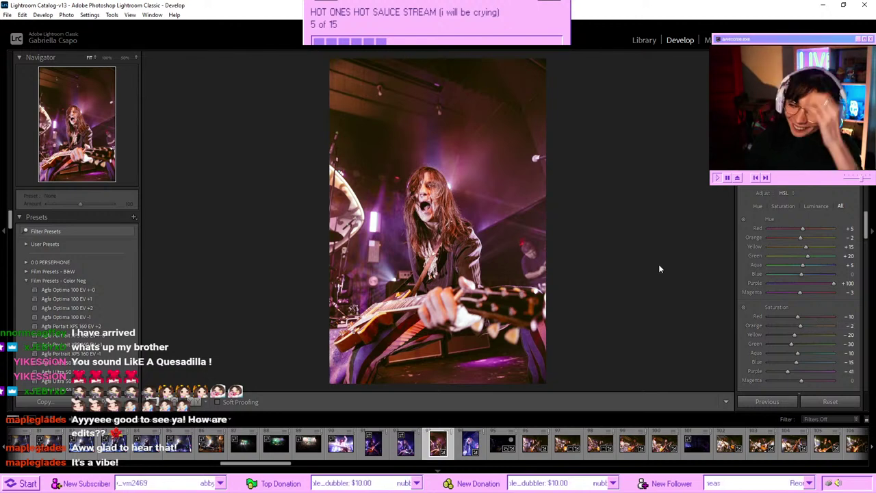
pyautogui.press('Right')
pyautogui.press('Left')
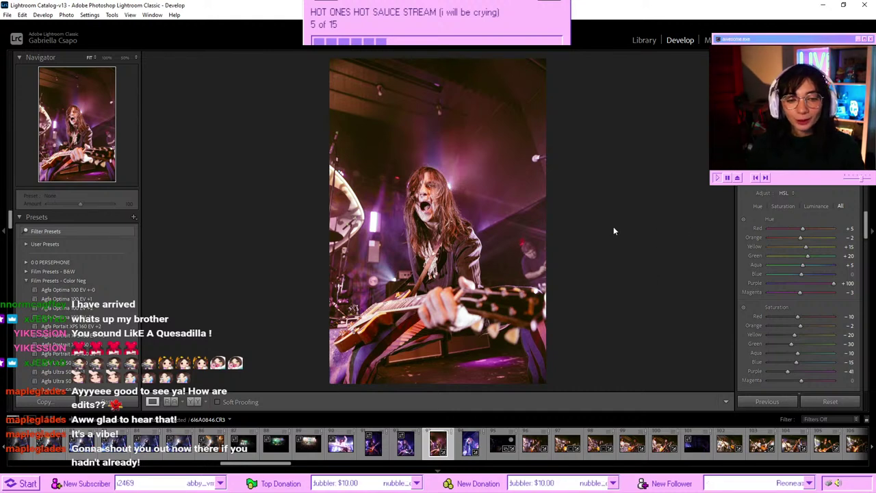
pyautogui.press('Right')
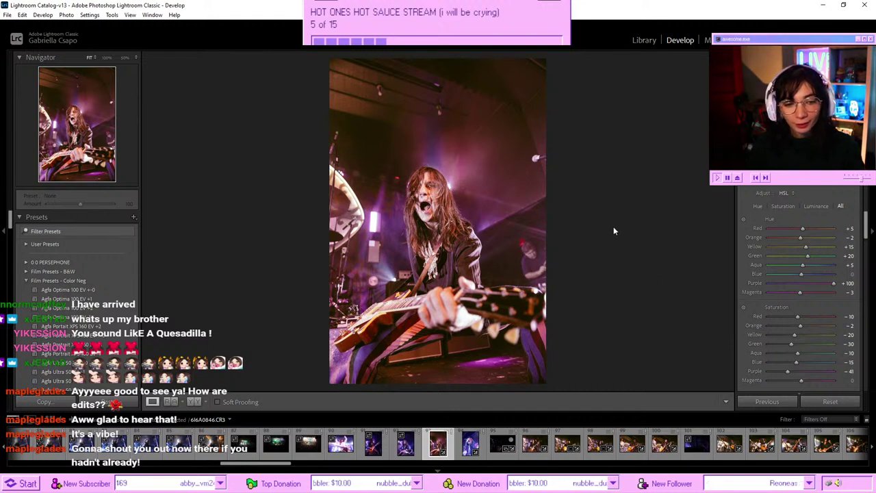
pyautogui.press('Left')
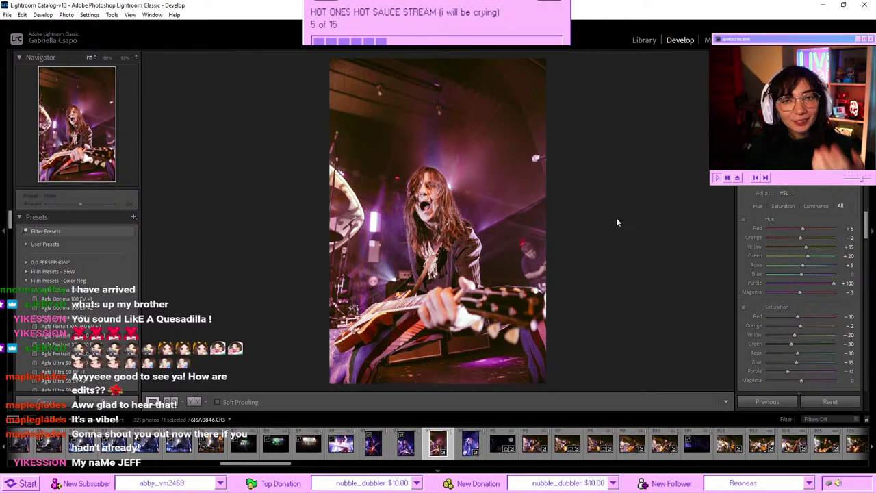
# - Lower photo 93's Exposure to -0.88
pyautogui.scroll(10, 774, 239)
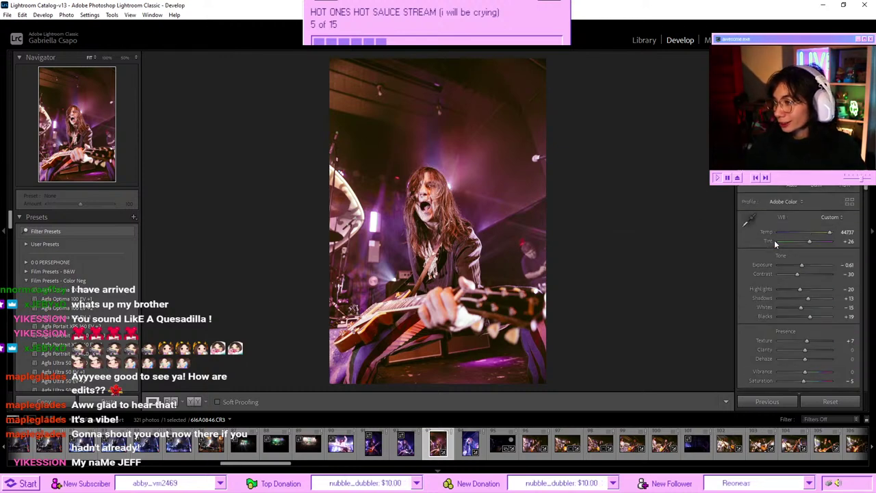
pyautogui.moveTo(802, 265); pyautogui.dragTo(798, 263)
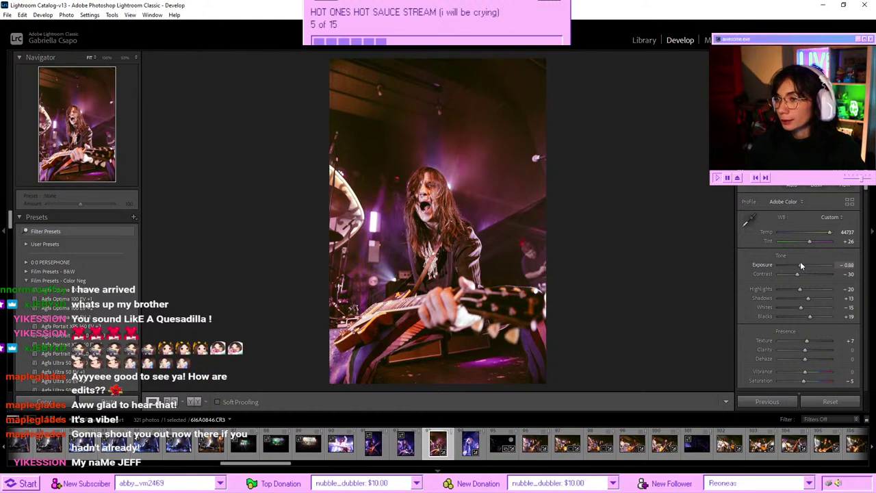
# - Try weaker and redder shadow tints in Color Grading and return the shadows to a saturated yellow-orange
pyautogui.scroll(-8, 801, 267)
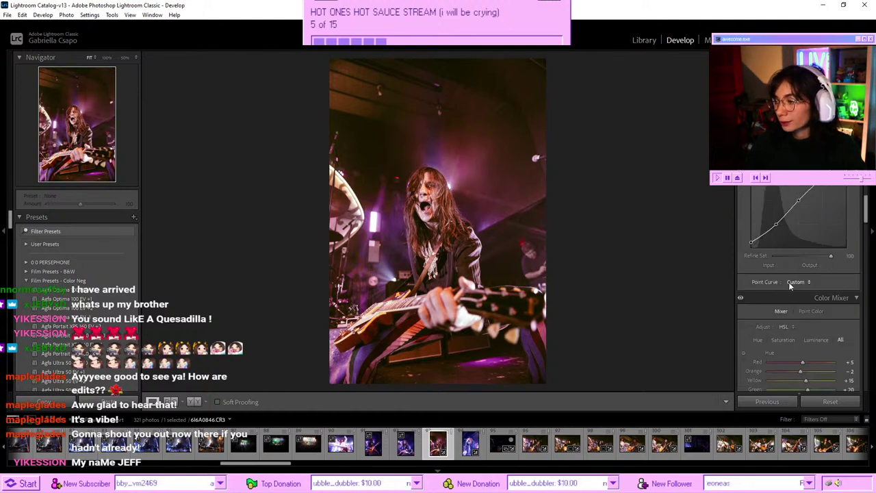
pyautogui.scroll(-10, 790, 286)
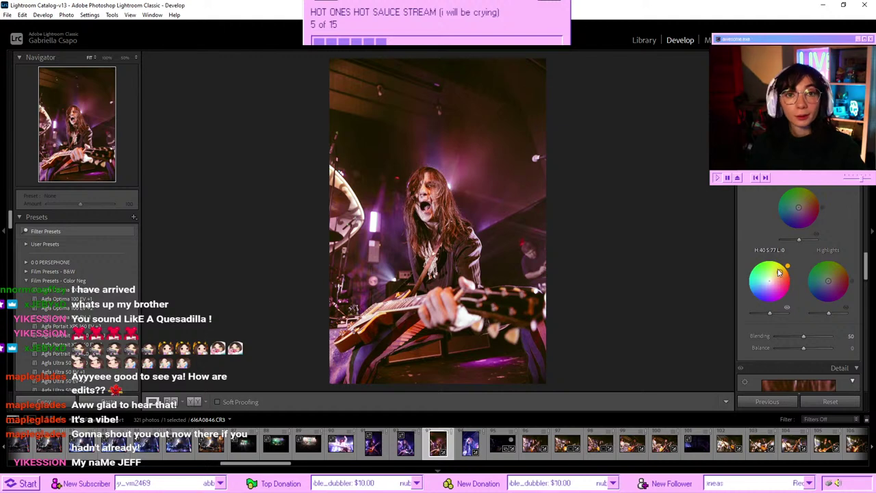
pyautogui.scroll(-1, 775, 277)
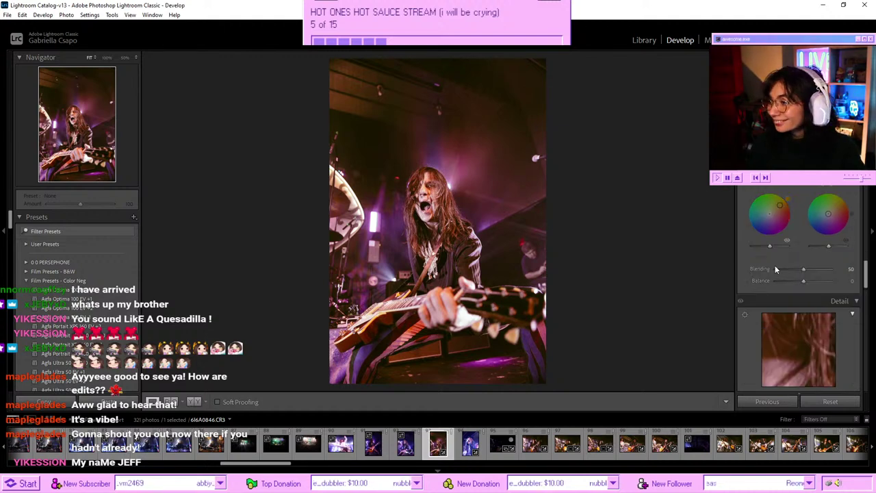
pyautogui.scroll(1, 774, 281)
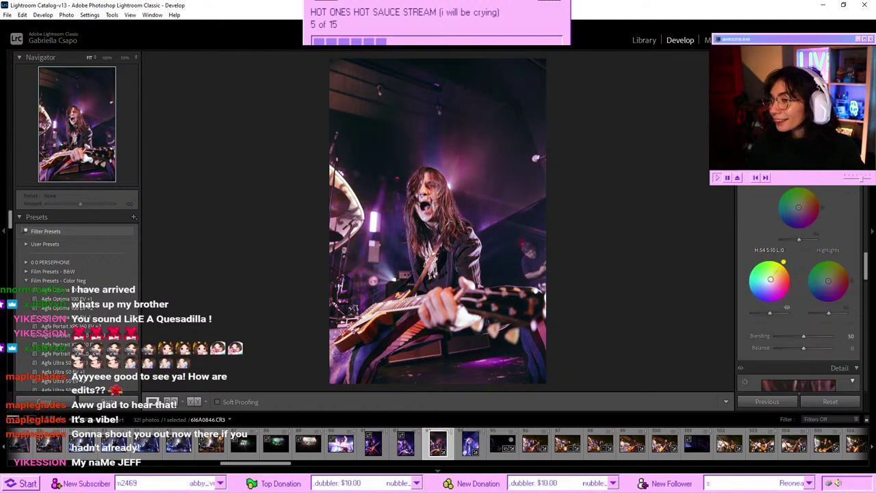
pyautogui.moveTo(771, 283)
pyautogui.mouseDown()
pyautogui.moveTo(779, 268)
pyautogui.moveTo(792, 272)
pyautogui.moveTo(776, 277)
pyautogui.mouseUp()
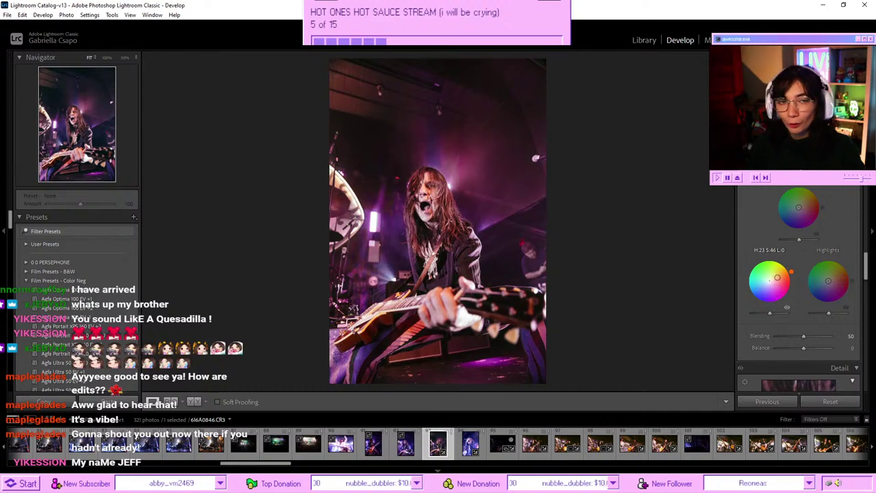
pyautogui.moveTo(777, 277); pyautogui.dragTo(779, 271)
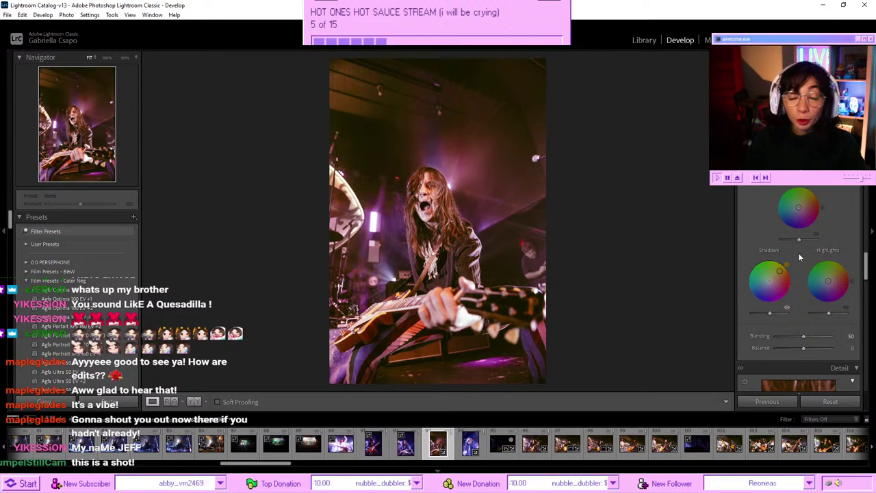
# - Lower photo 93's Blacks to -9 and check the guitarist's face up close
pyautogui.scroll(-5, 799, 252)
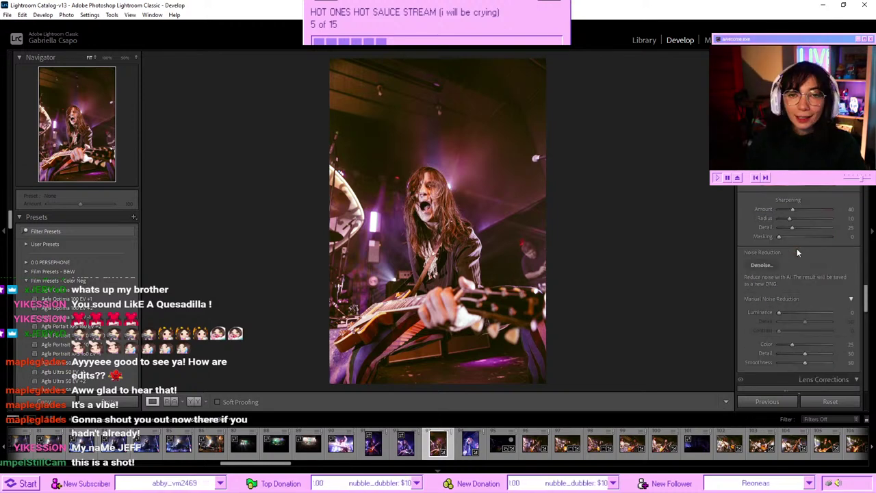
pyautogui.scroll(-5, 797, 252)
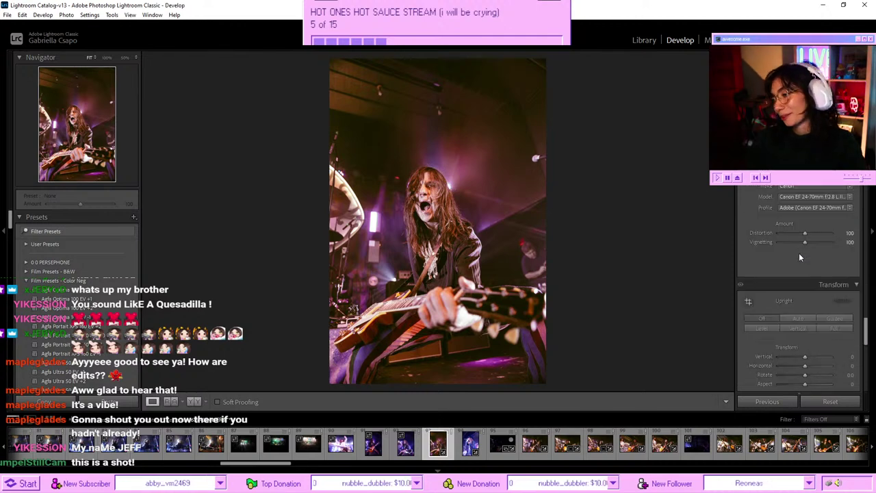
pyautogui.scroll(-4, 799, 257)
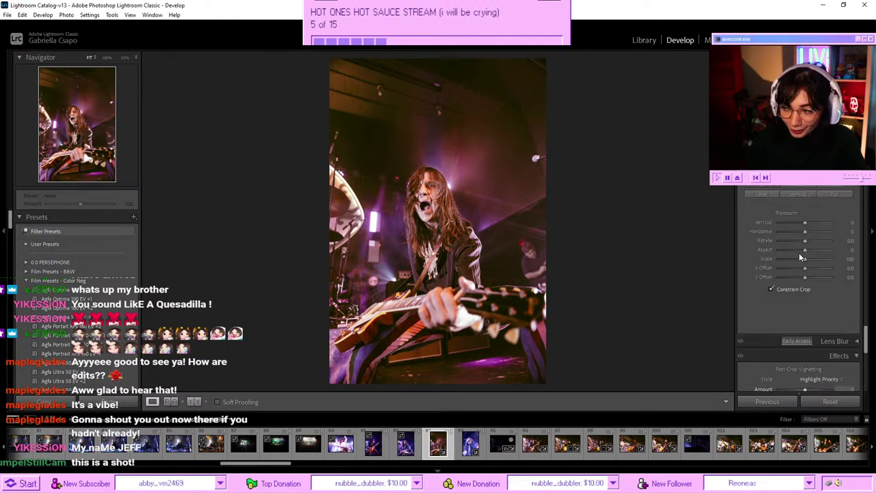
pyautogui.scroll(20, 800, 257)
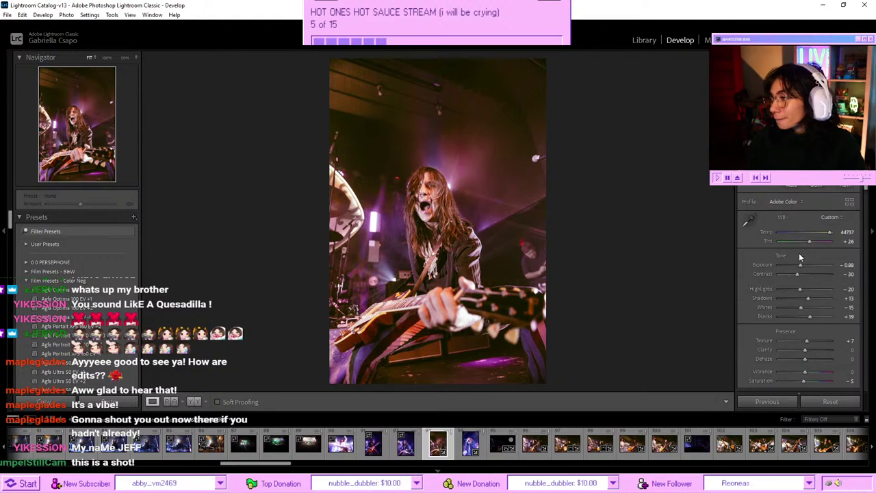
pyautogui.moveTo(810, 317); pyautogui.dragTo(804, 318)
pyautogui.click(439, 192)
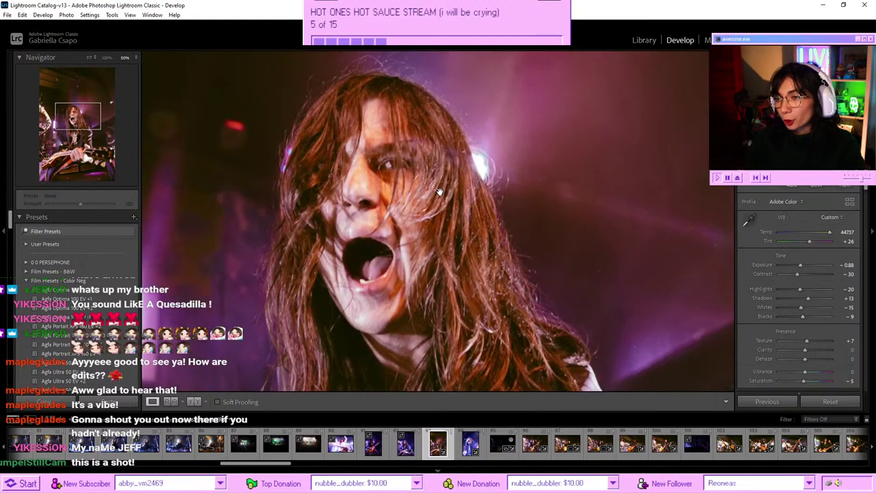
pyautogui.click(439, 192)
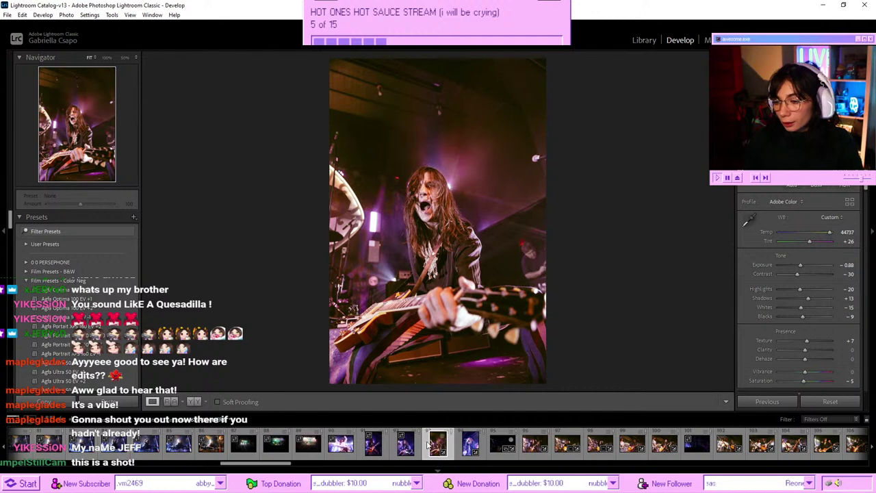
# - Go back through the unedited guitarist shots to the bassist in photo 90 and apply photo 93's settings to it
pyautogui.click(406, 443)
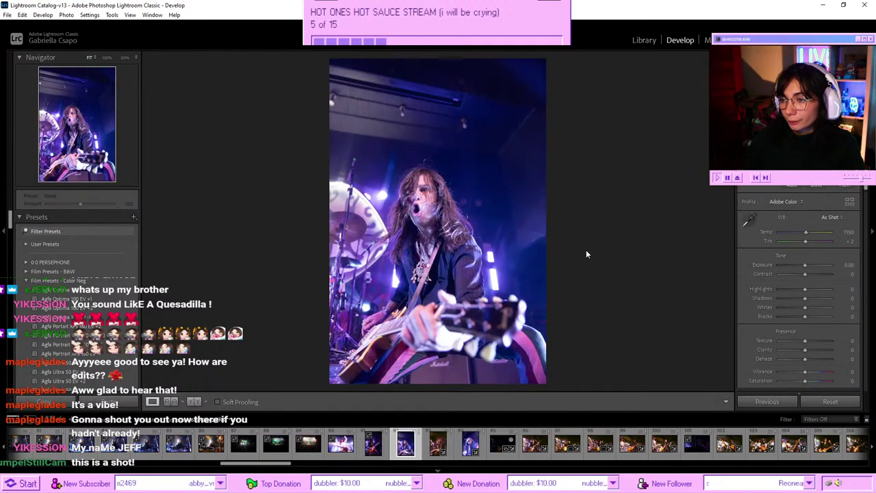
pyautogui.press('Left')
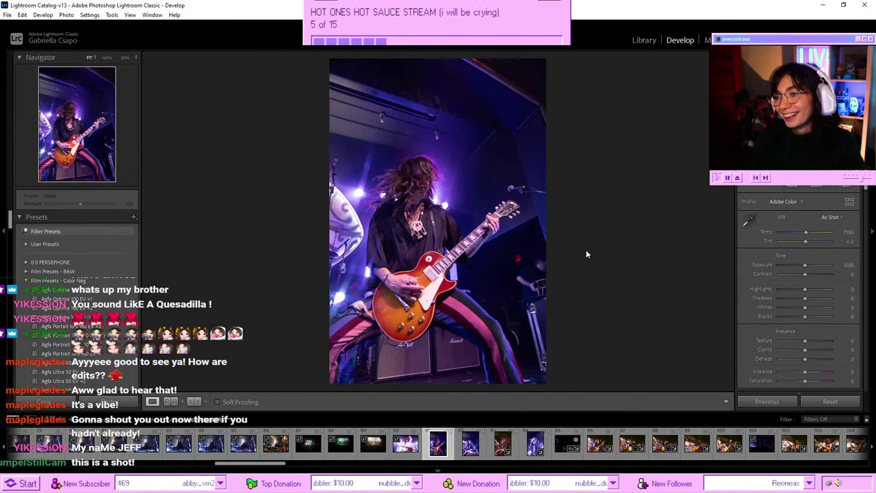
pyautogui.press('Left')
pyautogui.press('Left')
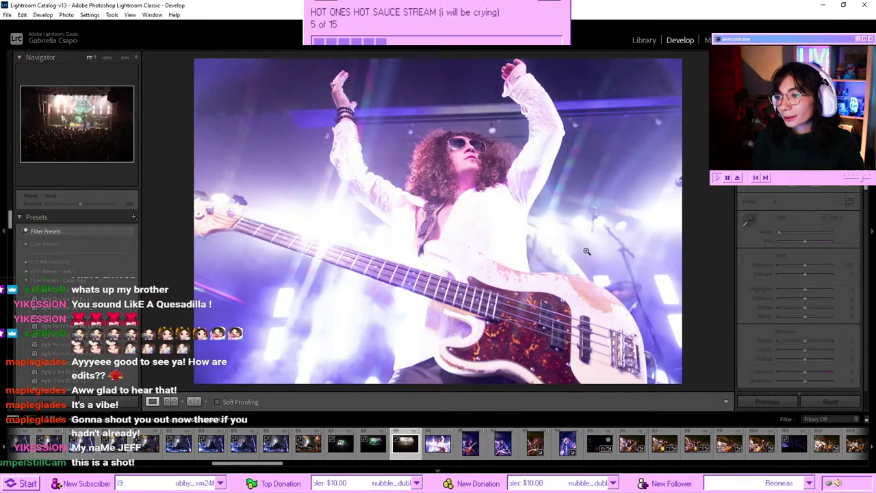
pyautogui.press('Left')
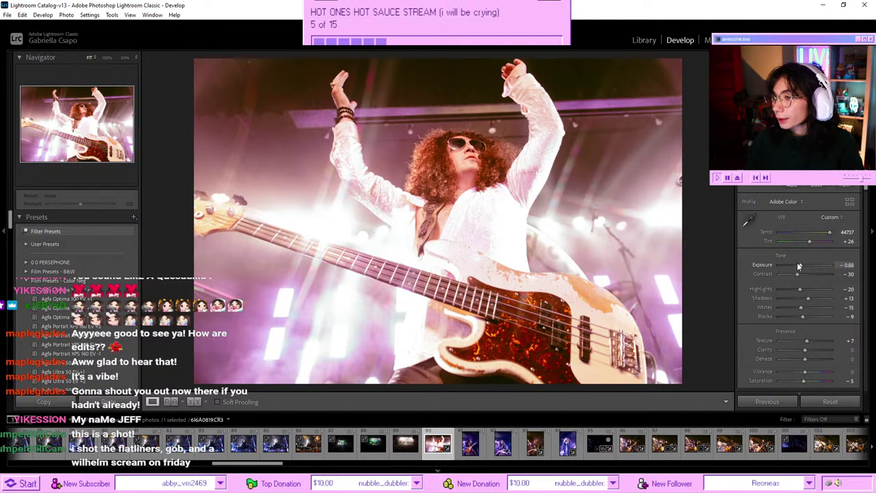
# - Lower the Exposure of the bassist in photo 90 to -1.49 and set its Temp to 23684
pyautogui.moveTo(798, 265); pyautogui.dragTo(797, 265)
pyautogui.click(819, 234)
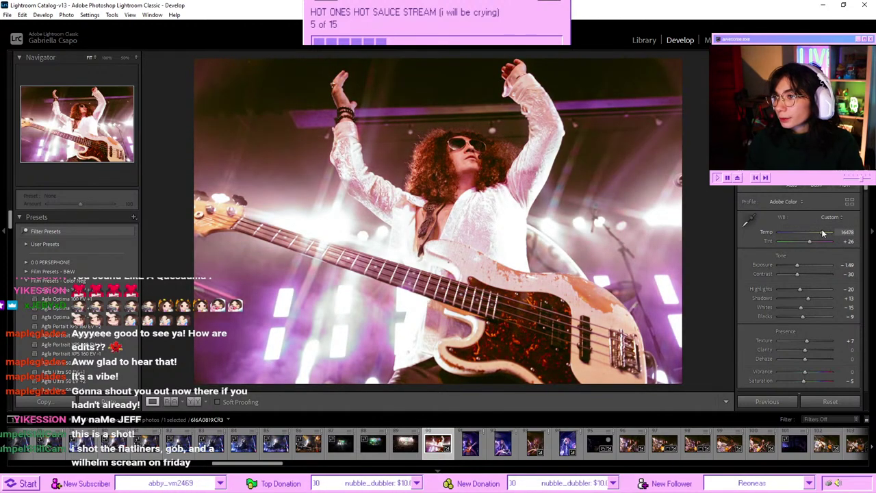
pyautogui.moveTo(820, 234); pyautogui.dragTo(825, 233)
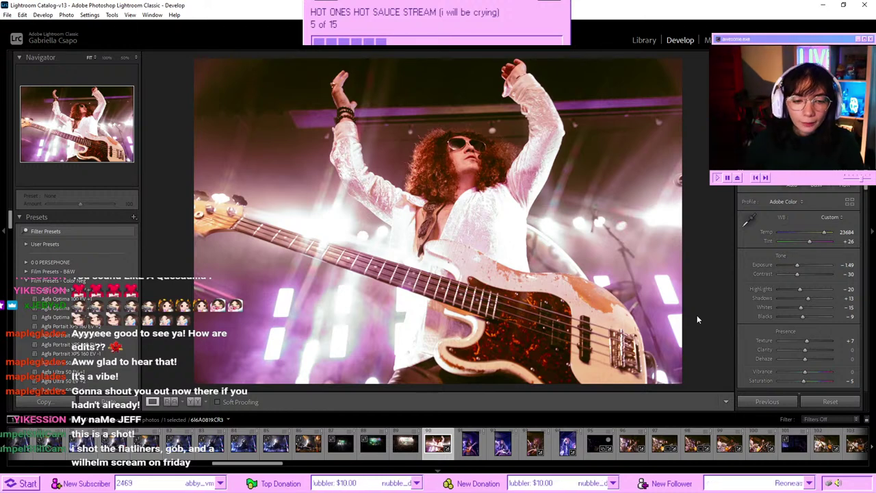
# - Set photo 90's Highlights to -30, Clarity to +4 and Exposure to -1.58
pyautogui.moveTo(798, 289)
pyautogui.mouseDown()
pyautogui.moveTo(777, 289)
pyautogui.moveTo(797, 288)
pyautogui.mouseUp()
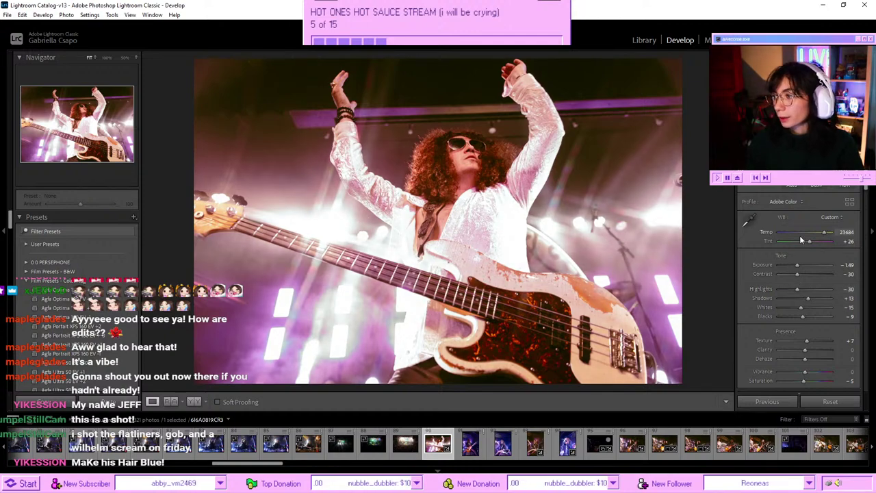
pyautogui.moveTo(800, 235); pyautogui.dragTo(788, 232)
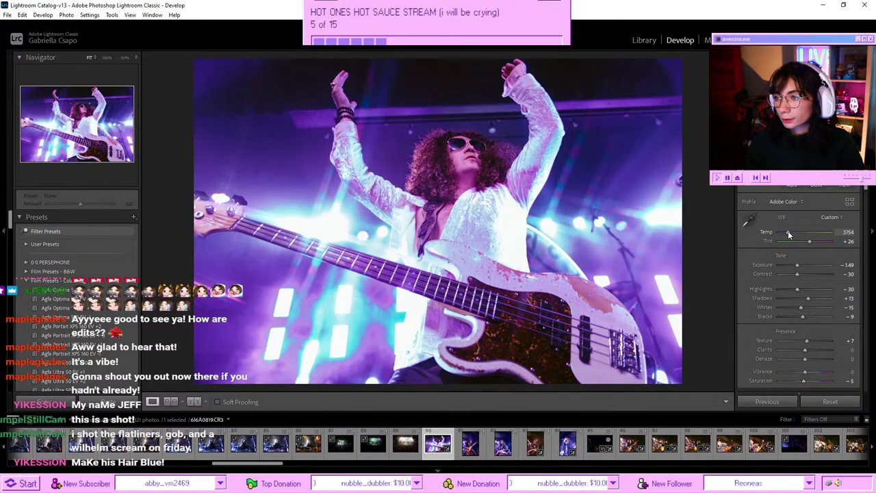
pyautogui.hotkey('ctrl', 'z')
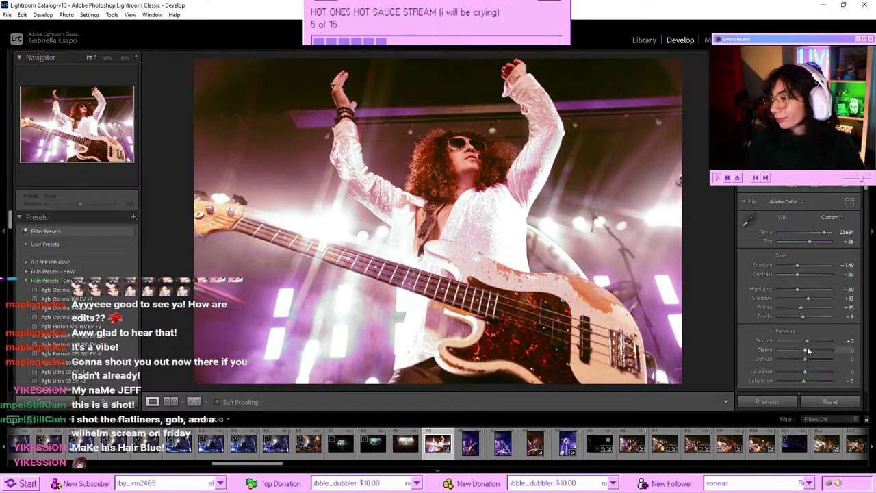
pyautogui.moveTo(806, 350); pyautogui.dragTo(805, 348)
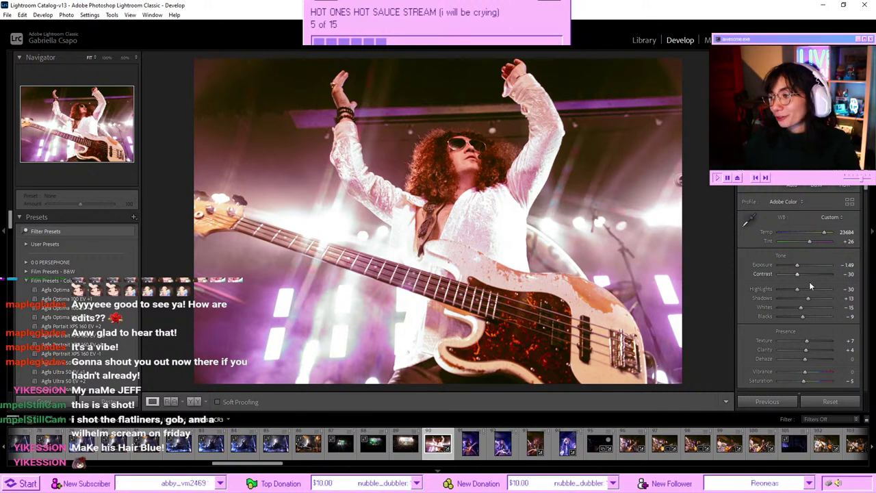
pyautogui.click(792, 261)
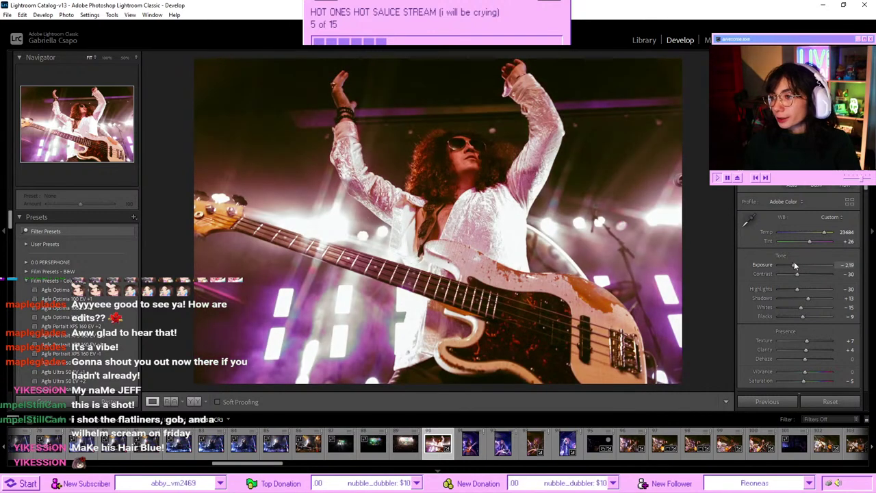
pyautogui.moveTo(794, 261); pyautogui.dragTo(798, 263)
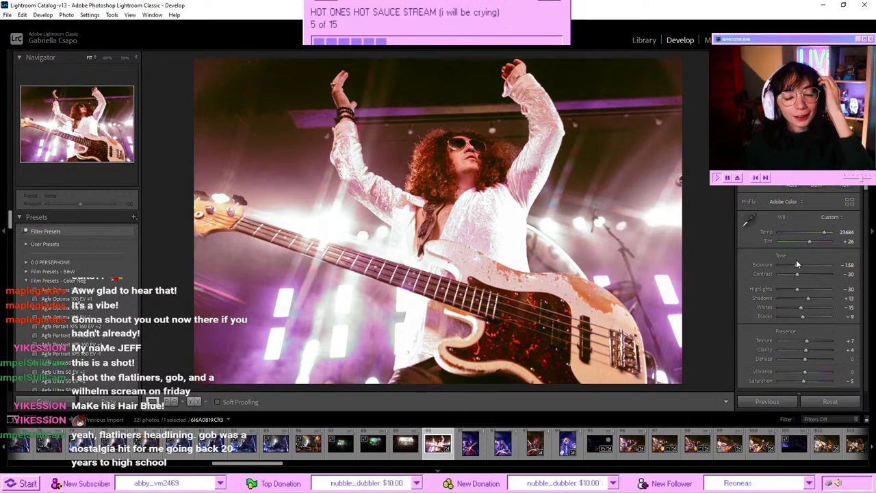
# - Correct photo 90's perspective with a Vertical transform of -19 and a Rotate value of +0.7
pyautogui.scroll(-15, 799, 267)
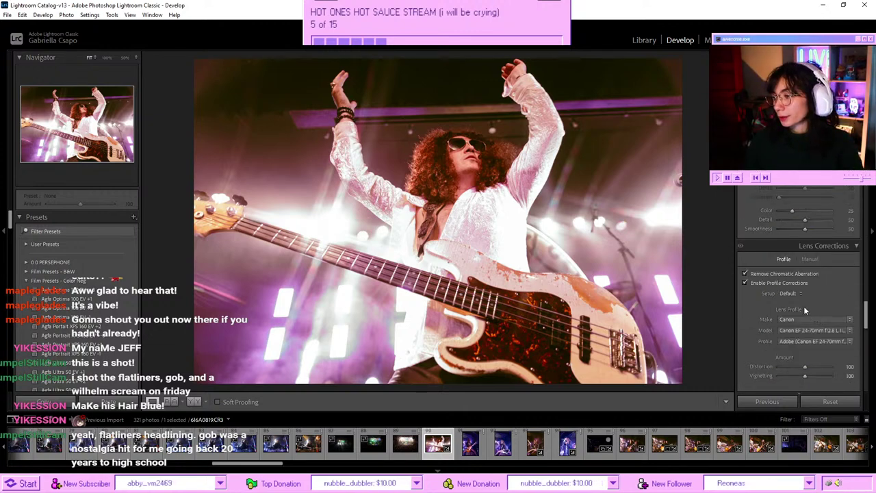
pyautogui.scroll(-5, 804, 310)
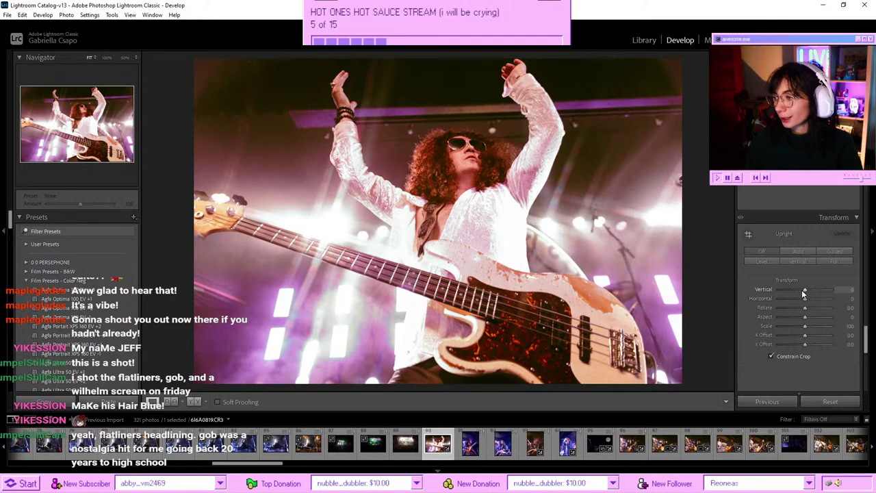
pyautogui.moveTo(805, 291); pyautogui.dragTo(798, 291)
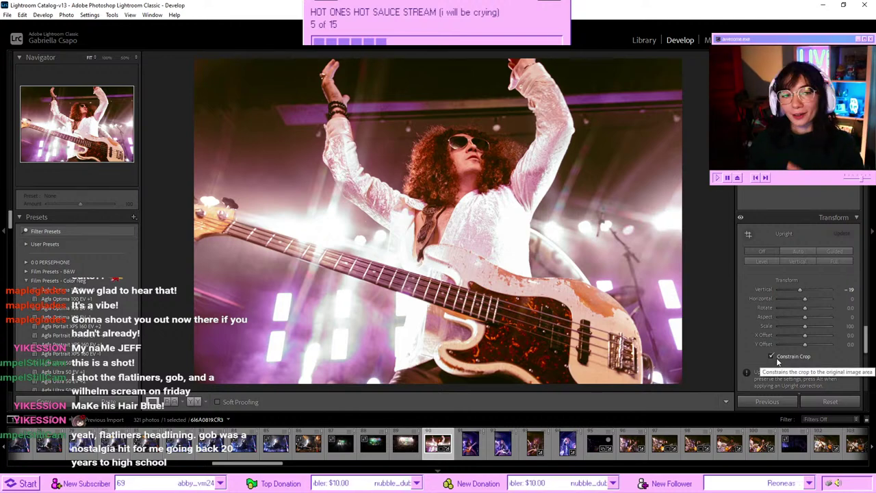
pyautogui.scroll(10, 779, 260)
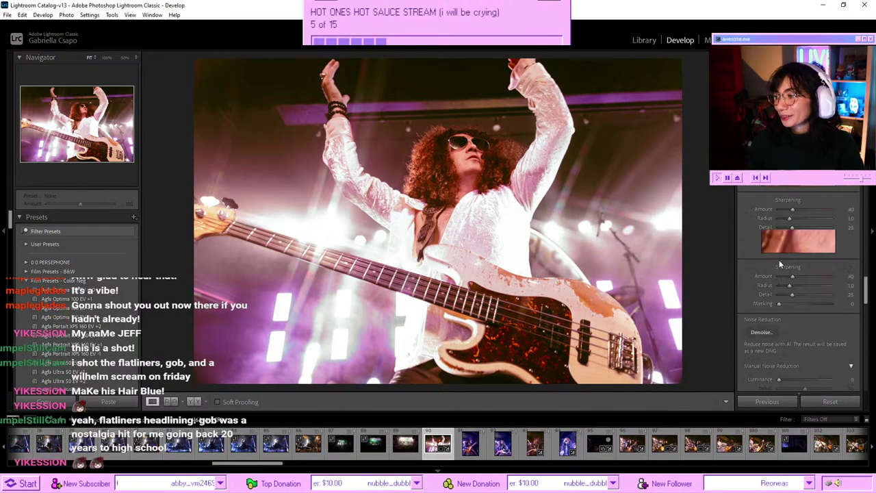
pyautogui.scroll(10, 779, 260)
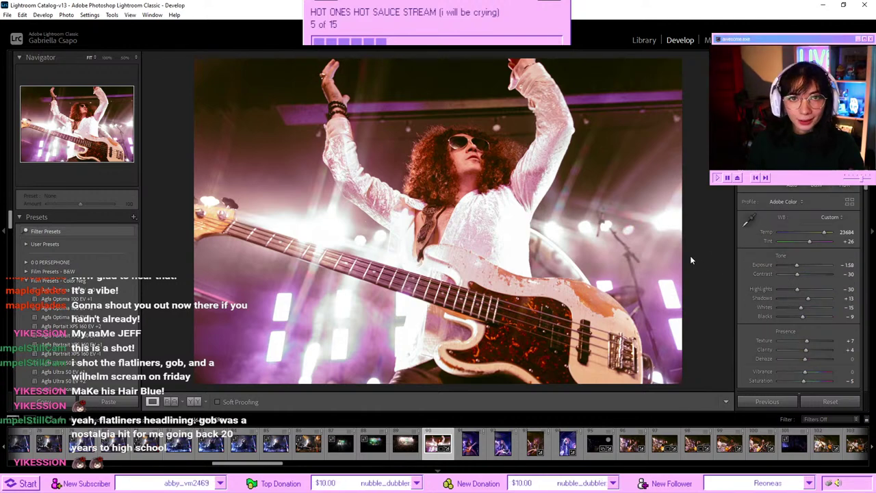
pyautogui.scroll(-10, 795, 264)
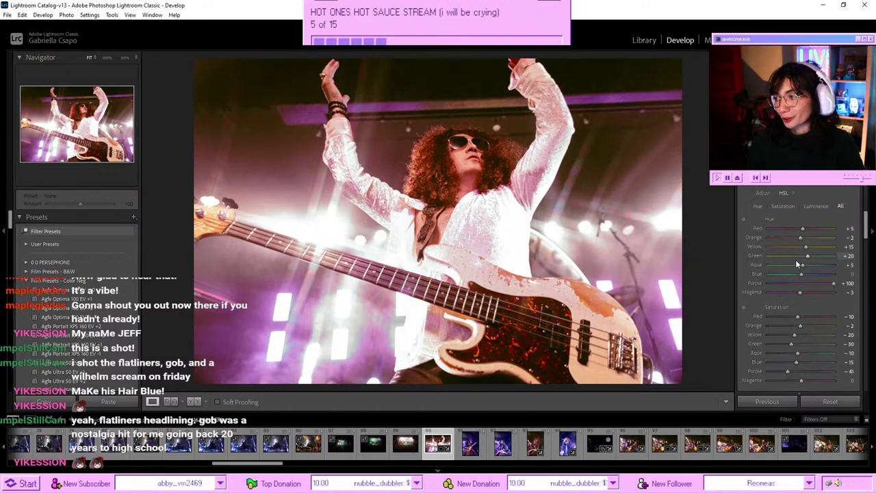
pyautogui.scroll(-15, 796, 261)
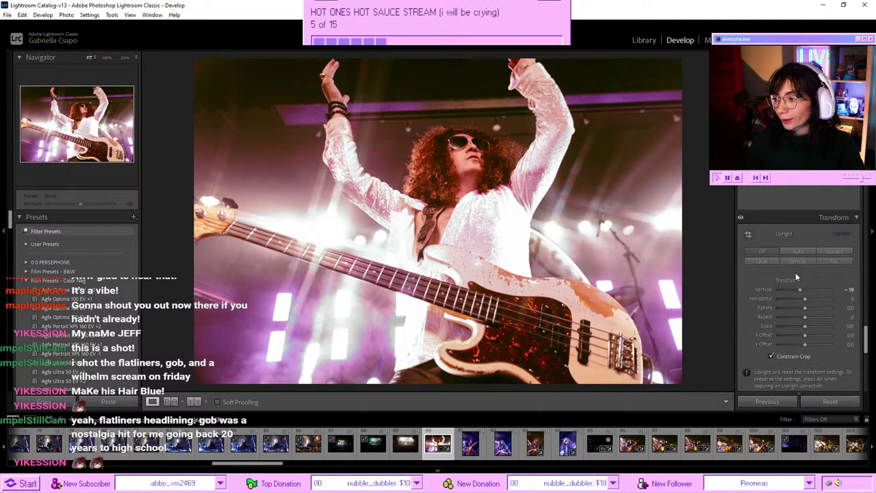
pyautogui.moveTo(804, 309); pyautogui.dragTo(807, 309)
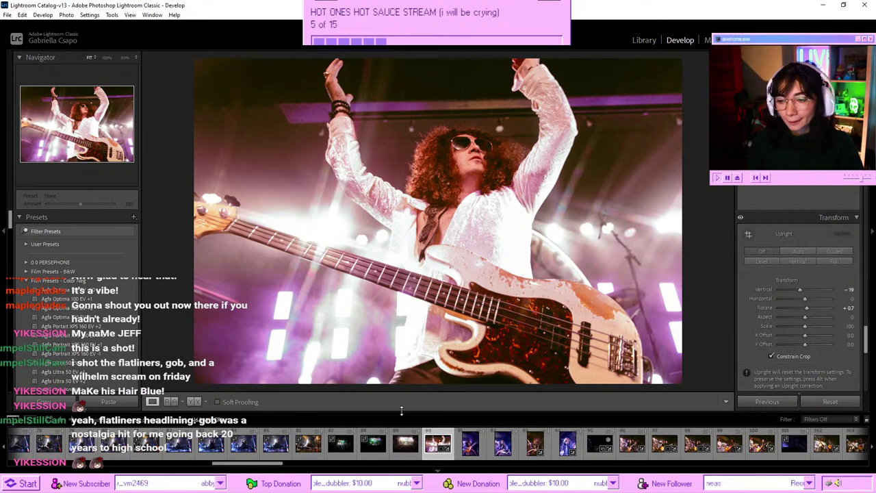
# - Compare the neighbouring wide stage shots and paste the copied settings onto the crowd shot, photo 89
pyautogui.click(405, 443)
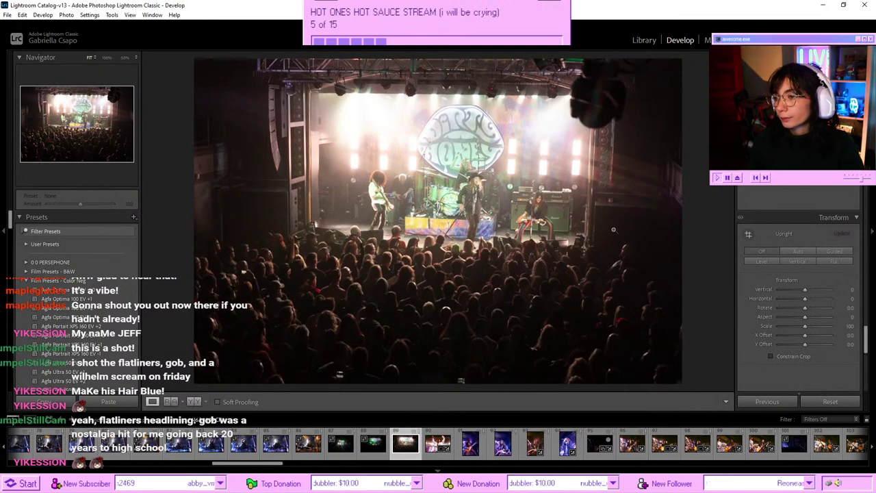
pyautogui.press('Right')
pyautogui.press('Left')
pyautogui.press('Left')
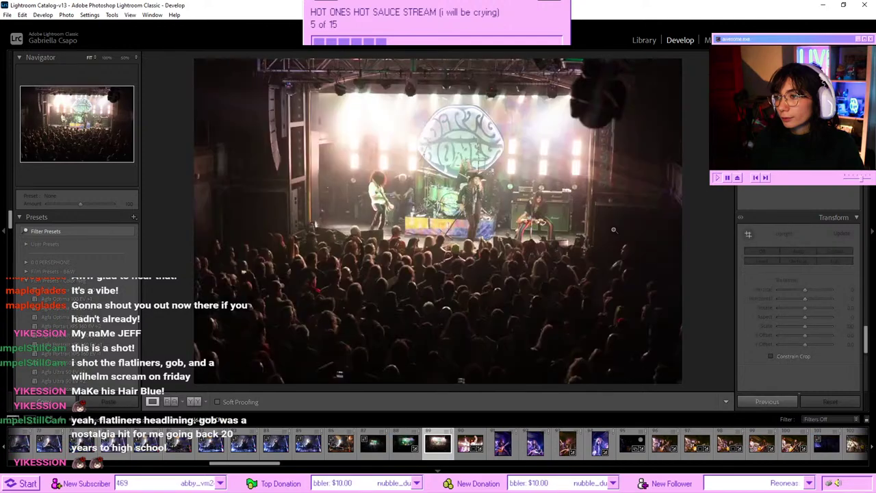
pyautogui.press('Right')
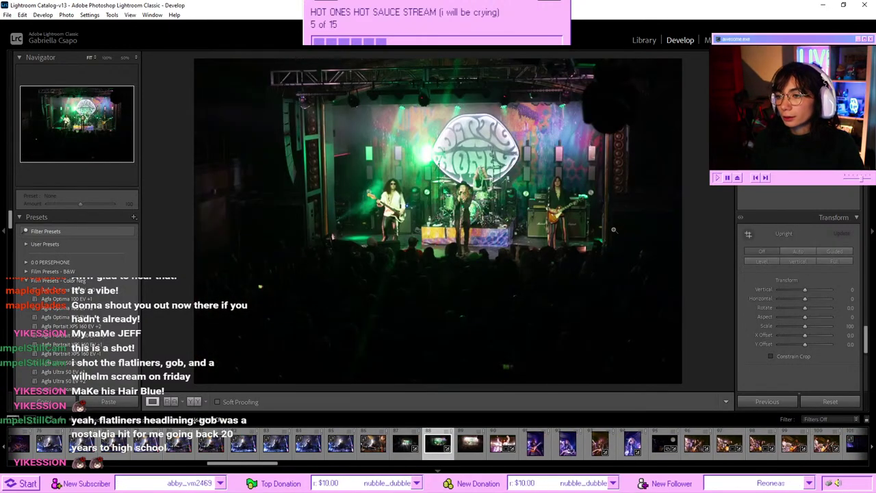
pyautogui.press('Right')
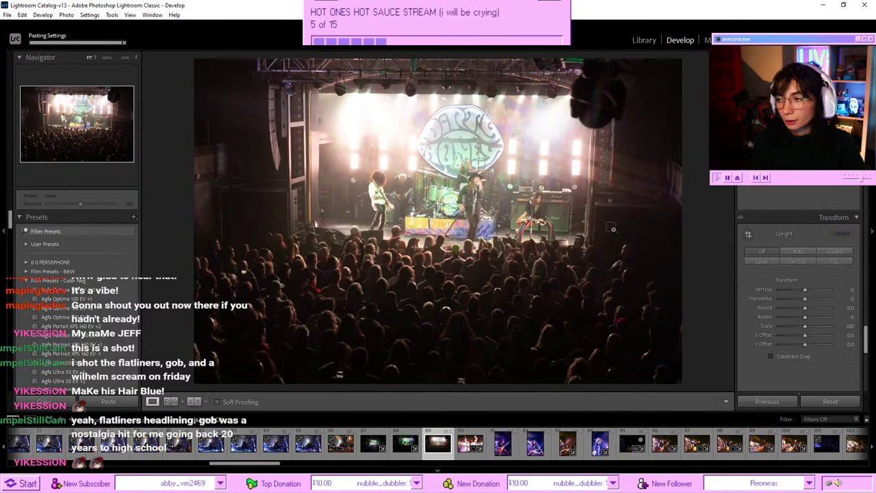
pyautogui.hotkey('ctrl', 'shift', 'v')
# - Set photo 89's Temp to 6561, Exposure to -0.35 and Shadows to +35
pyautogui.scroll(5, 792, 204)
pyautogui.scroll(6, 793, 204)
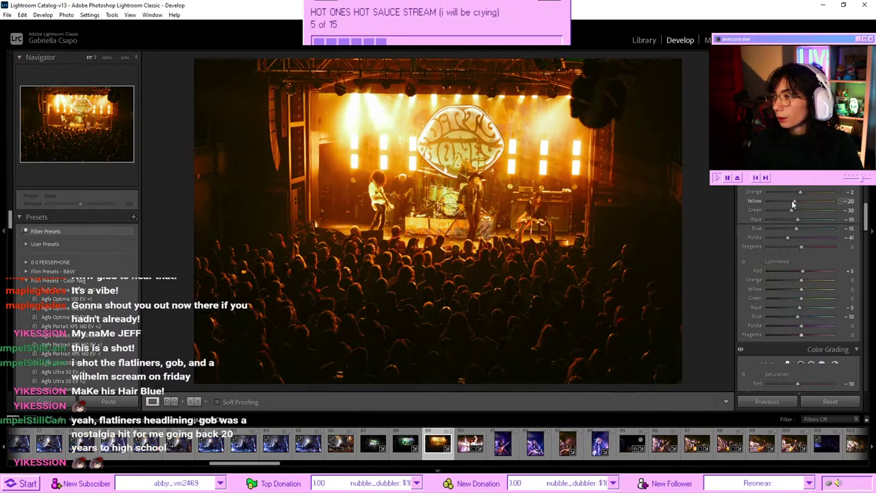
pyautogui.moveTo(814, 236); pyautogui.dragTo(802, 266)
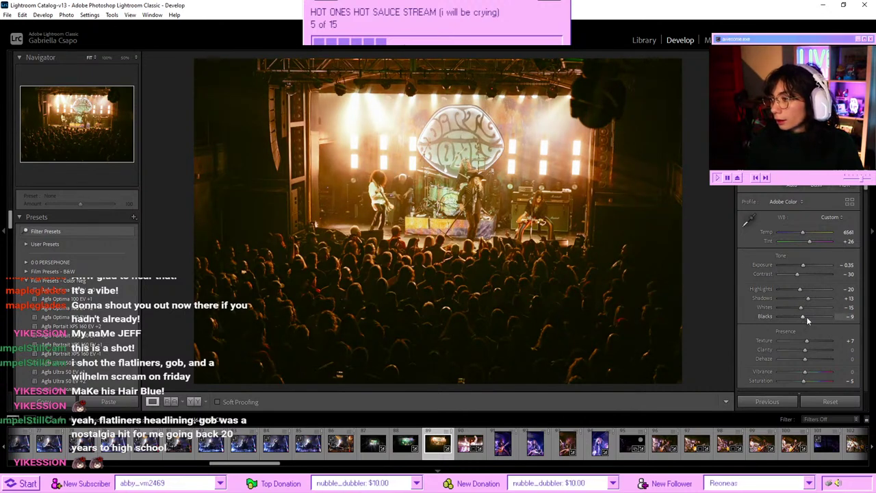
pyautogui.moveTo(808, 298); pyautogui.dragTo(809, 296)
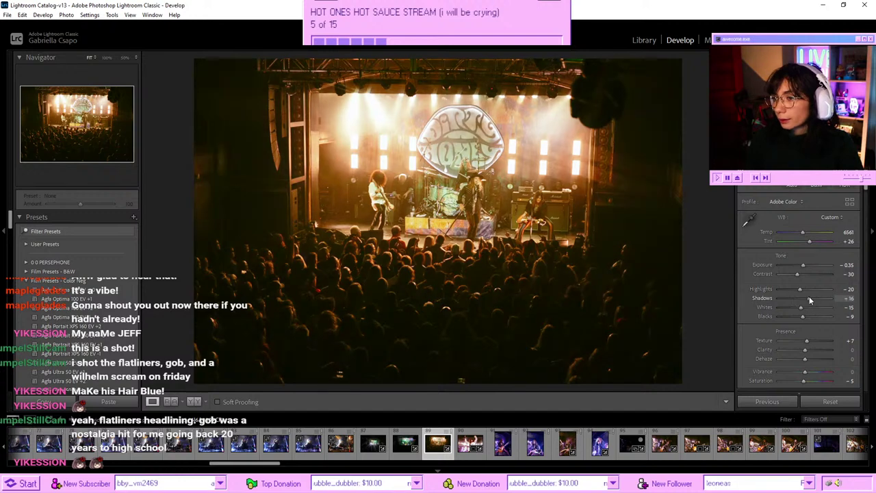
pyautogui.click(814, 294)
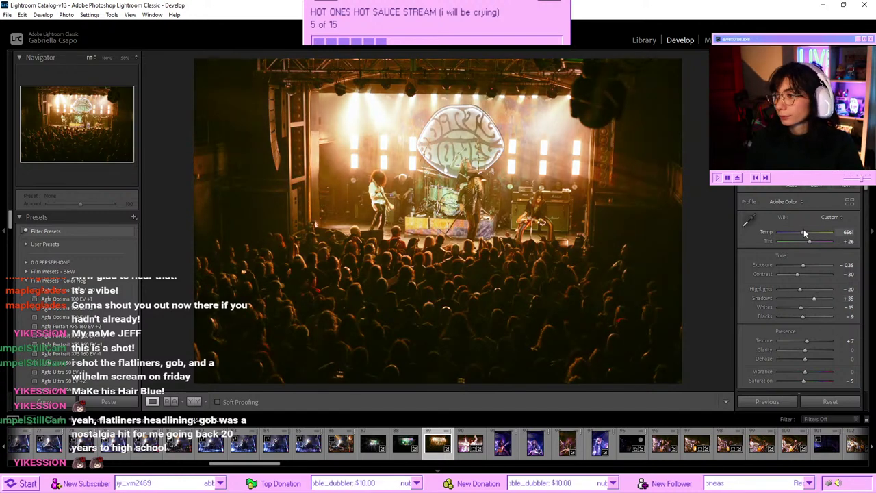
# - Cool photo 89's Temp to 5246 and raise its Highlights to -14
pyautogui.moveTo(801, 234); pyautogui.dragTo(799, 233)
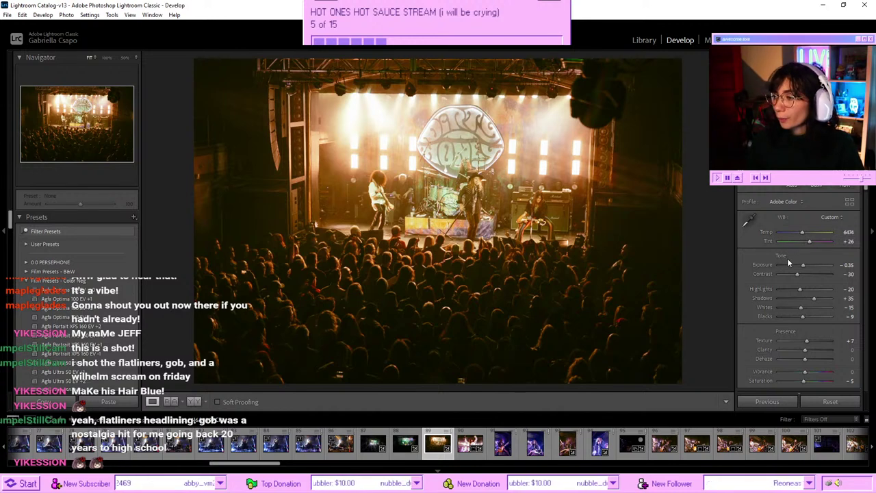
pyautogui.moveTo(801, 229); pyautogui.dragTo(799, 230)
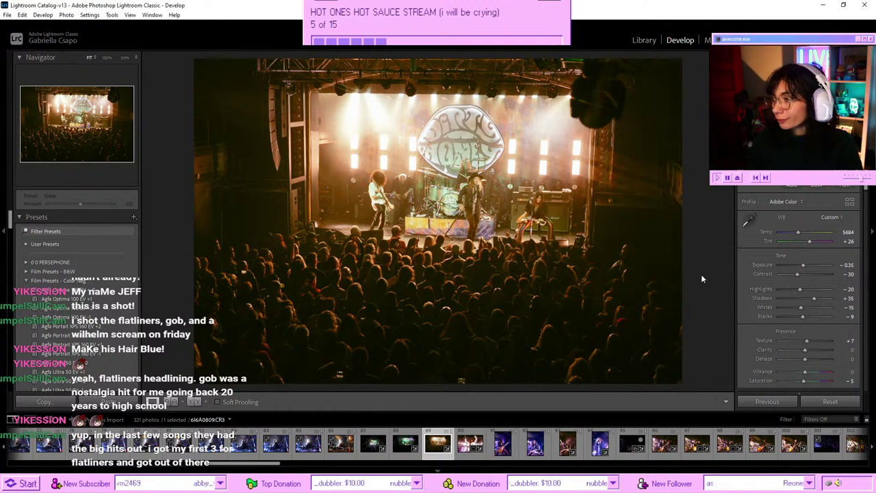
pyautogui.moveTo(798, 233); pyautogui.dragTo(796, 235)
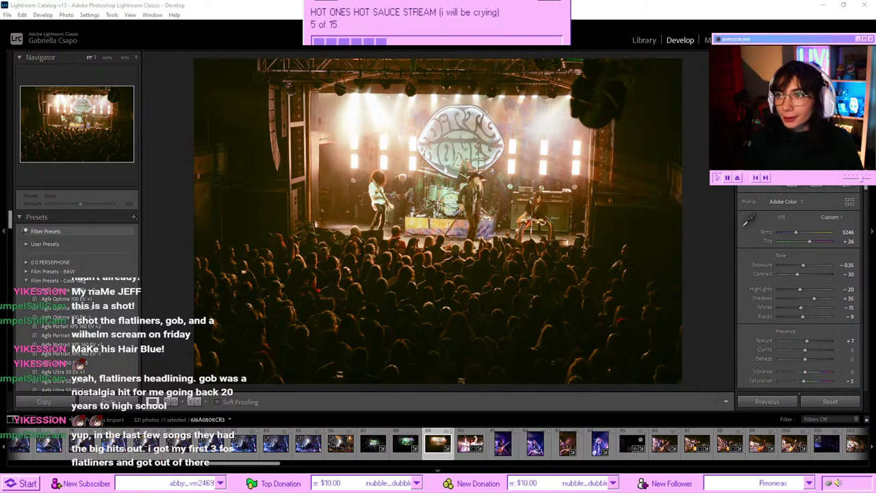
pyautogui.click(597, 50)
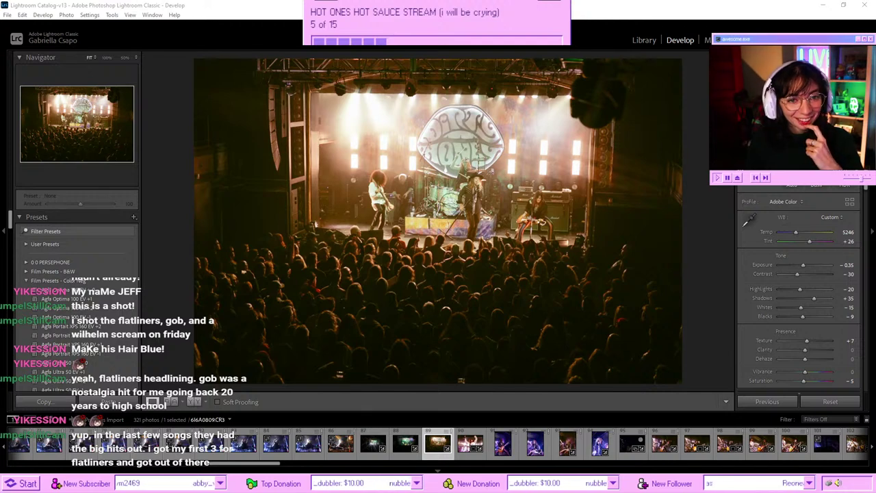
pyautogui.hotkey('alt', 'Tab')
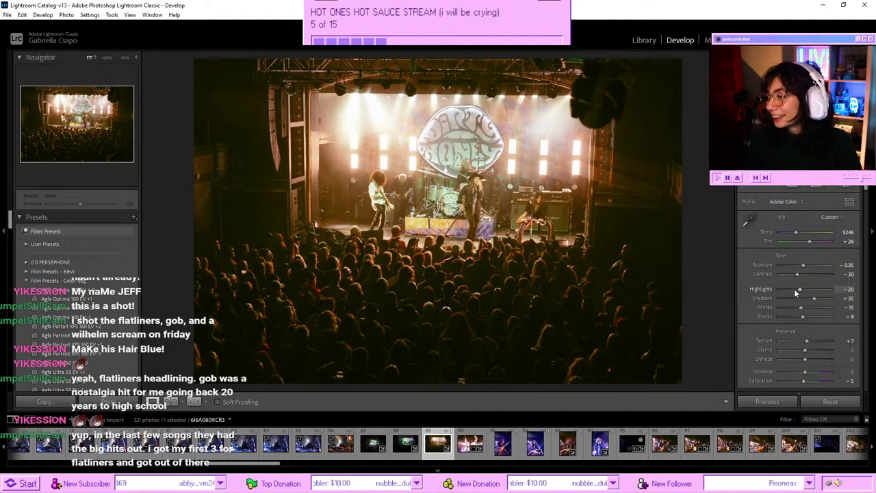
pyautogui.moveTo(796, 293); pyautogui.dragTo(801, 290)
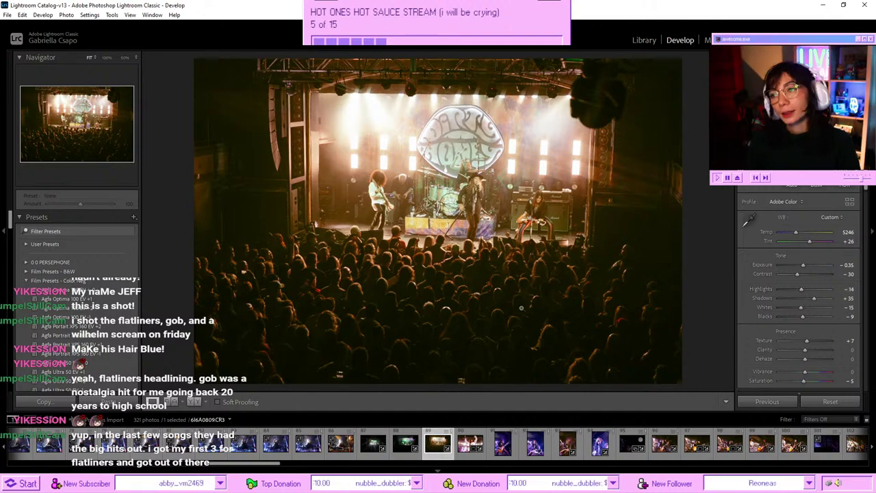
# - Straighten the crowd shot with a Rotate transform of -0.4 and return to its basic tone settings
pyautogui.scroll(-2, 813, 272)
pyautogui.scroll(-10, 813, 273)
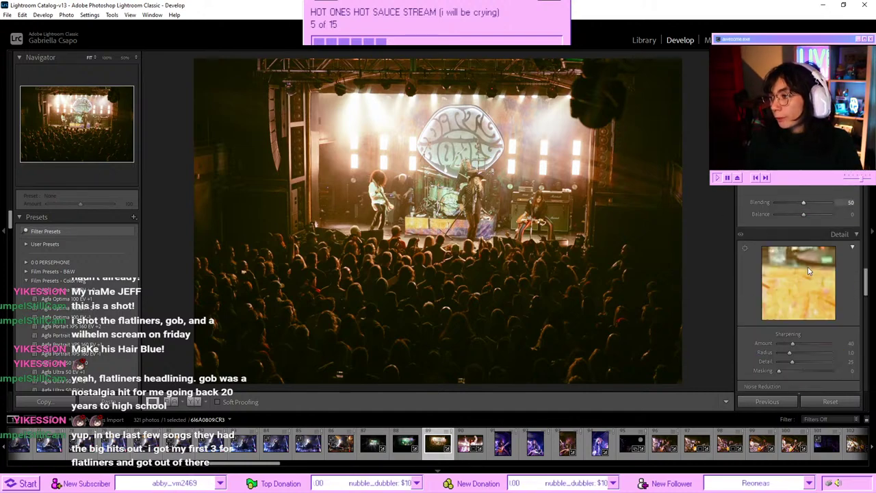
pyautogui.scroll(-6, 803, 298)
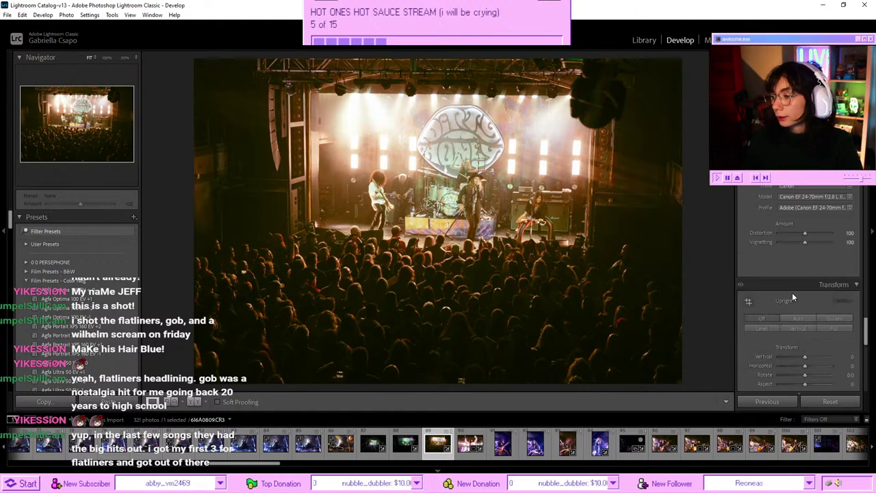
pyautogui.moveTo(803, 309)
pyautogui.mouseDown()
pyautogui.moveTo(794, 310)
pyautogui.moveTo(805, 309)
pyautogui.mouseUp()
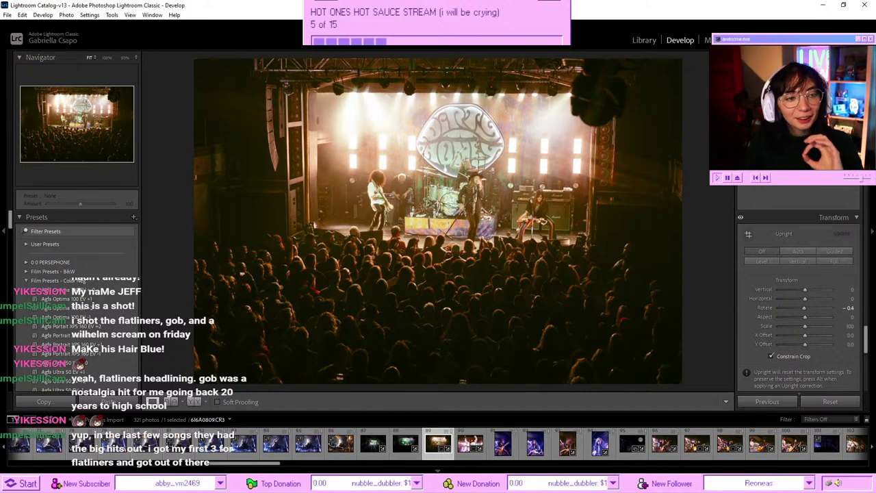
pyautogui.scroll(5, 789, 247)
pyautogui.scroll(10, 789, 246)
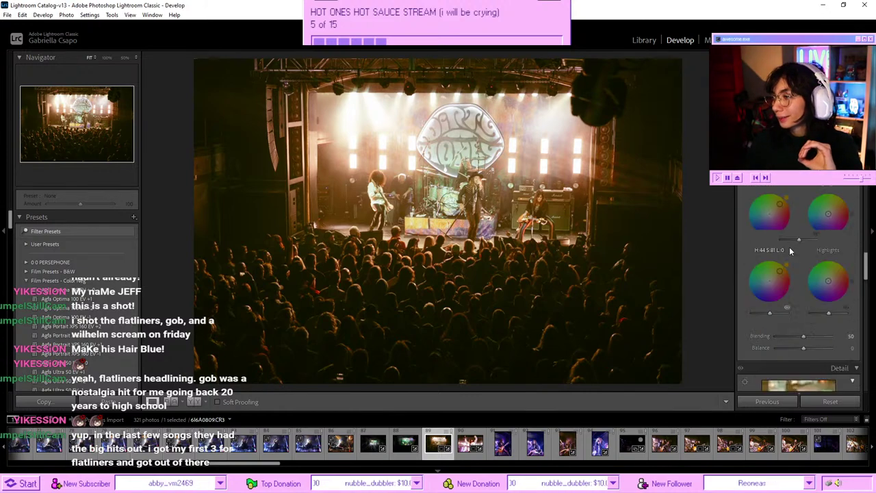
pyautogui.scroll(8, 864, 278)
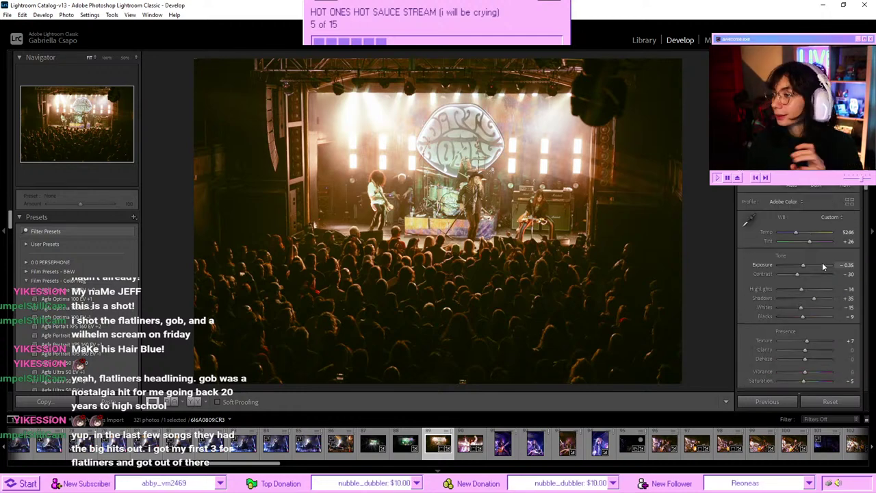
# - Set photo 89's Exposure to -0.09 and Temp to 4982, and compare it with the wide stage shot, photo 87
pyautogui.moveTo(803, 269); pyautogui.dragTo(804, 269)
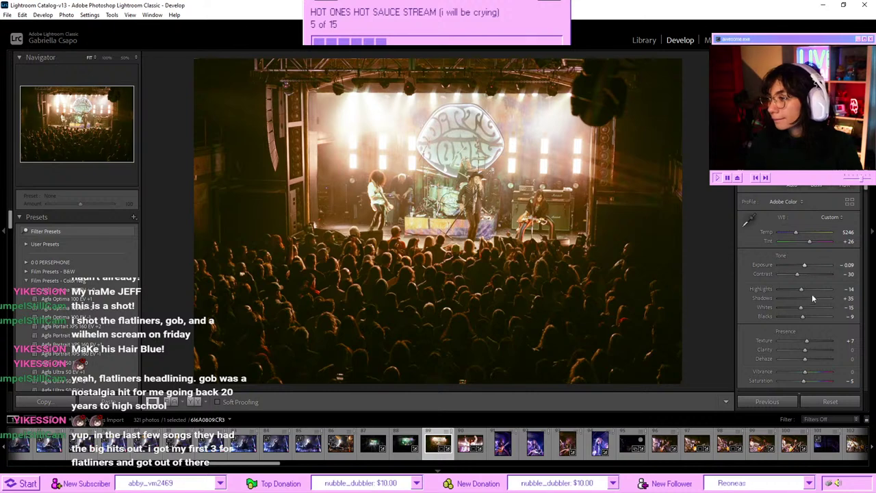
pyautogui.click(795, 233)
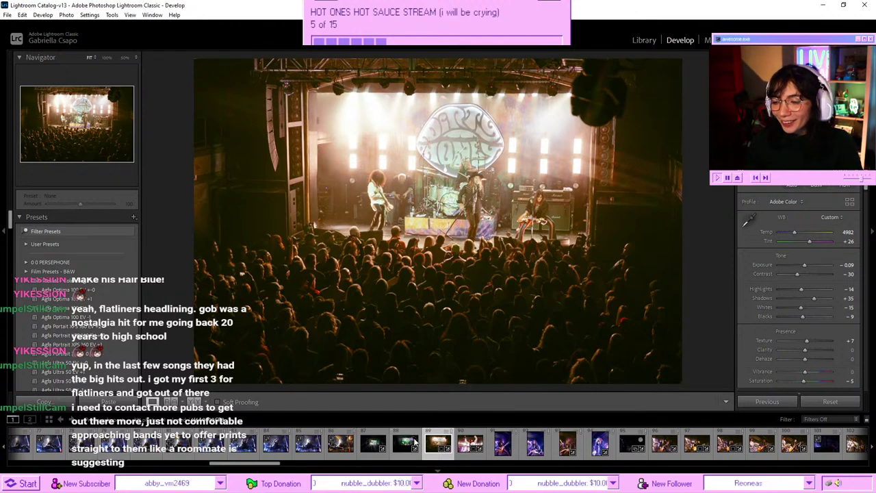
pyautogui.click(375, 444)
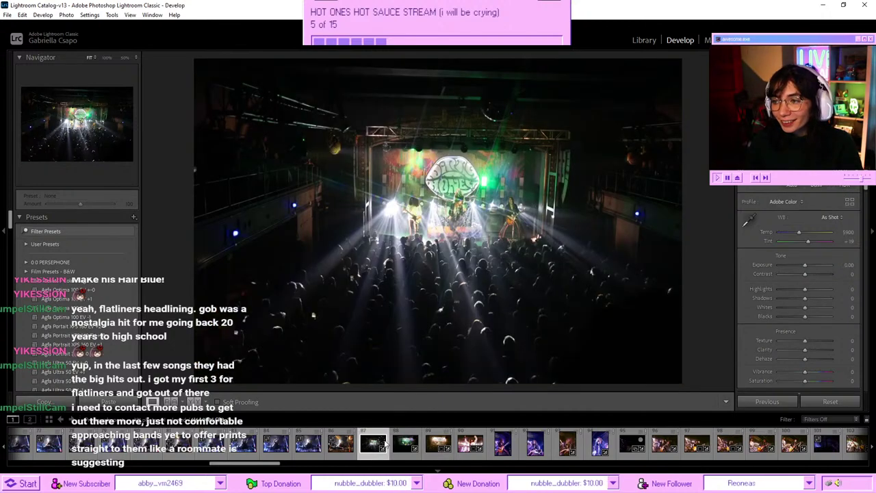
pyautogui.click(442, 445)
# - Paste the copied settings onto the drummer shot, photo 86, and set its Temp to 7439 and Exposure to -0.26
pyautogui.click(354, 445)
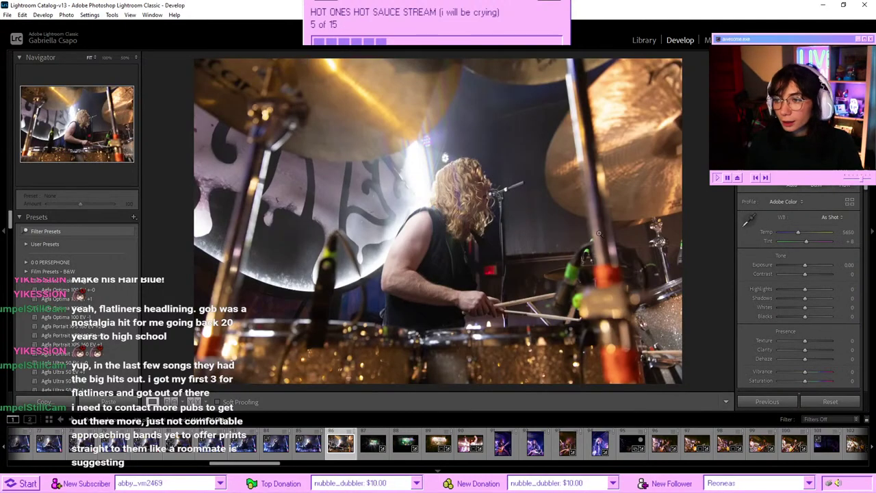
pyautogui.hotkey('ctrl', 'v')
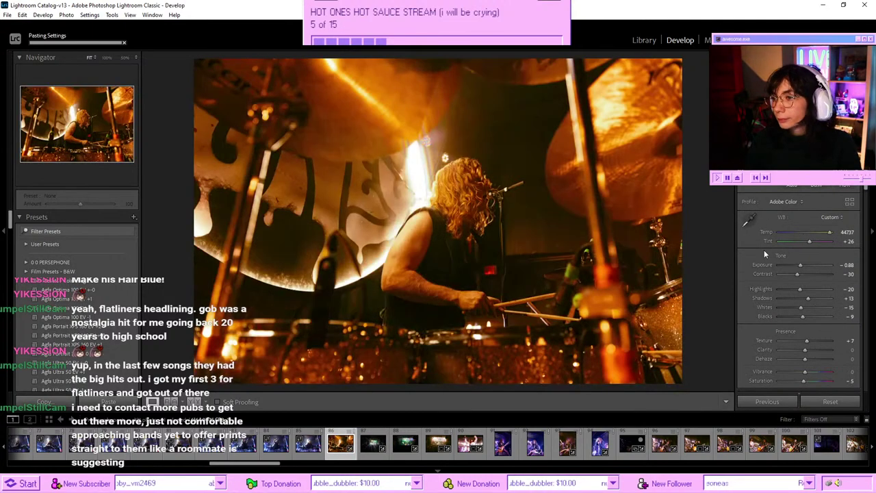
pyautogui.click(808, 231)
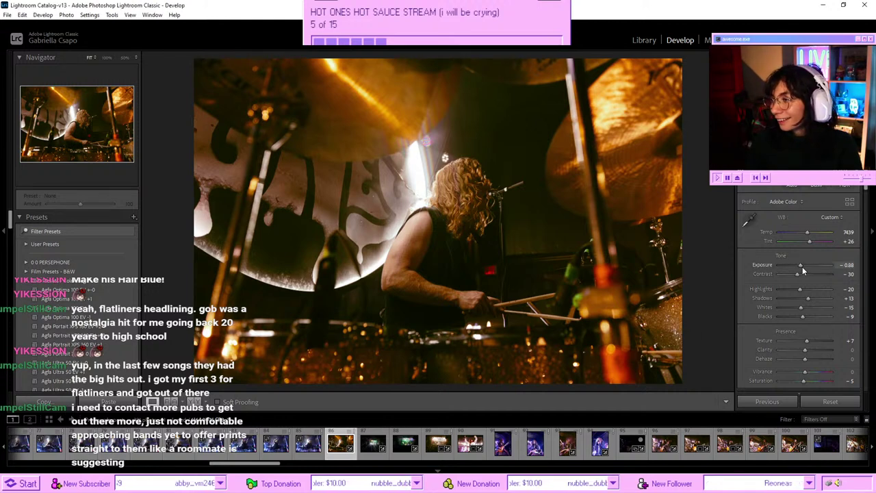
pyautogui.moveTo(802, 266); pyautogui.dragTo(804, 266)
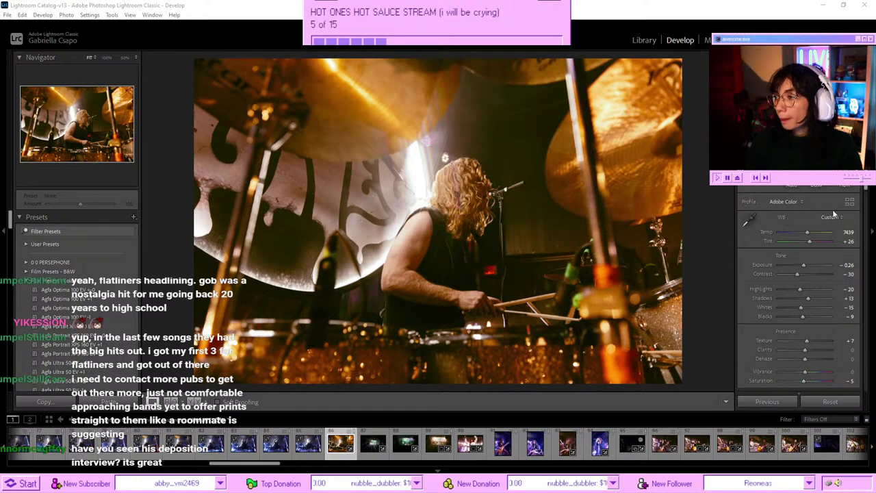
# - Refine photo 86 with Temp 6035, Exposure +0.09, Shadows +25 and Whites 0
pyautogui.moveTo(808, 231); pyautogui.dragTo(804, 234)
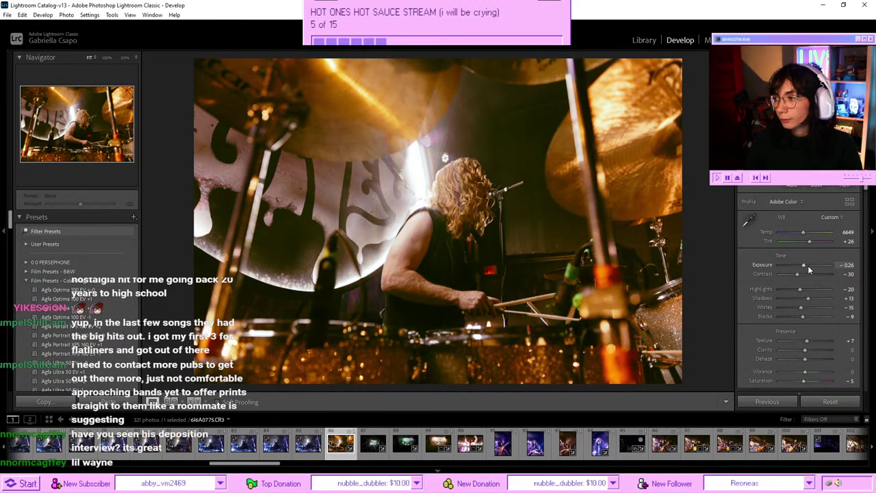
pyautogui.moveTo(805, 263); pyautogui.dragTo(807, 262)
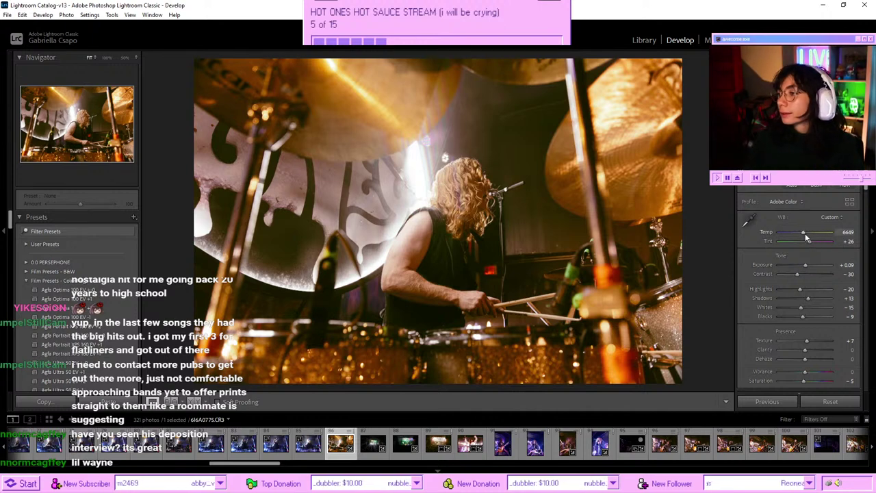
pyautogui.moveTo(801, 233); pyautogui.dragTo(800, 228)
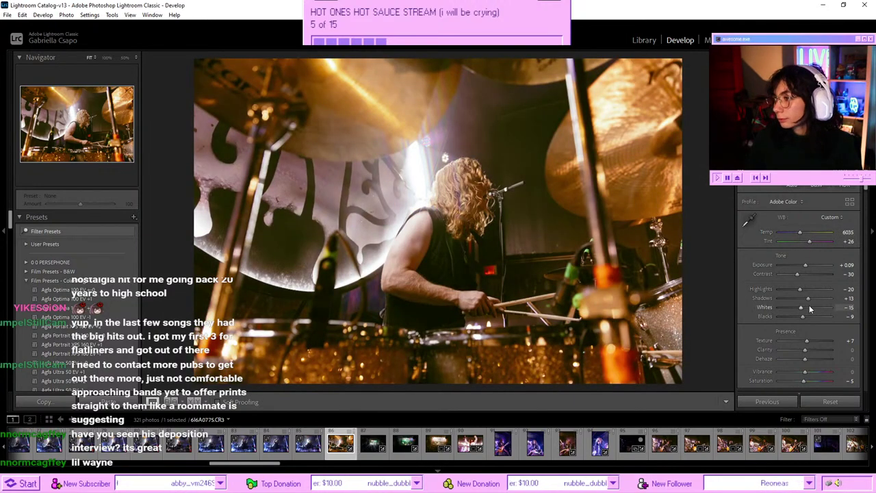
pyautogui.moveTo(822, 299); pyautogui.dragTo(805, 307)
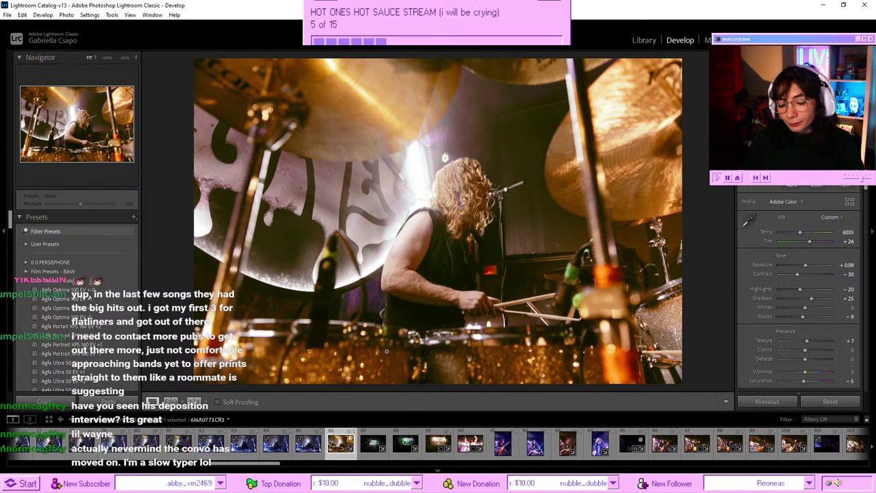
# - Apply photo 86's settings to the raised-arms drummer shot, photo 84, and set its Exposure to +0.18 and Temp to 18421
pyautogui.press('Left')
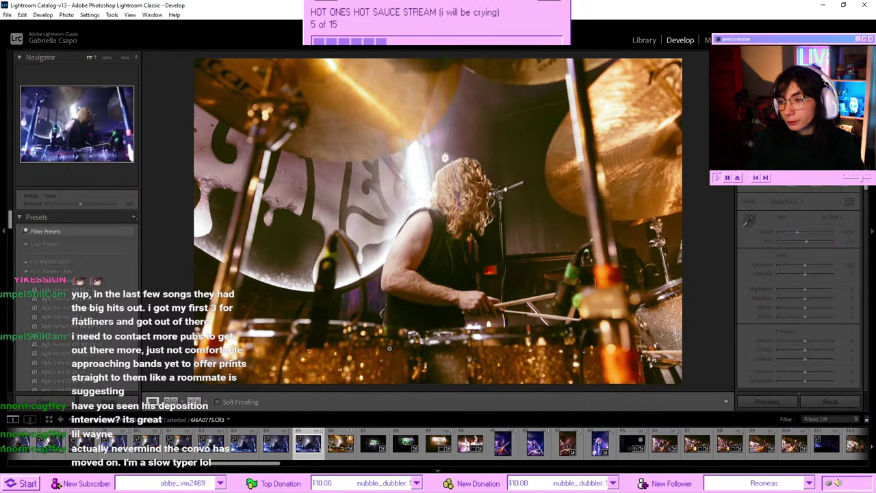
pyautogui.press('Left')
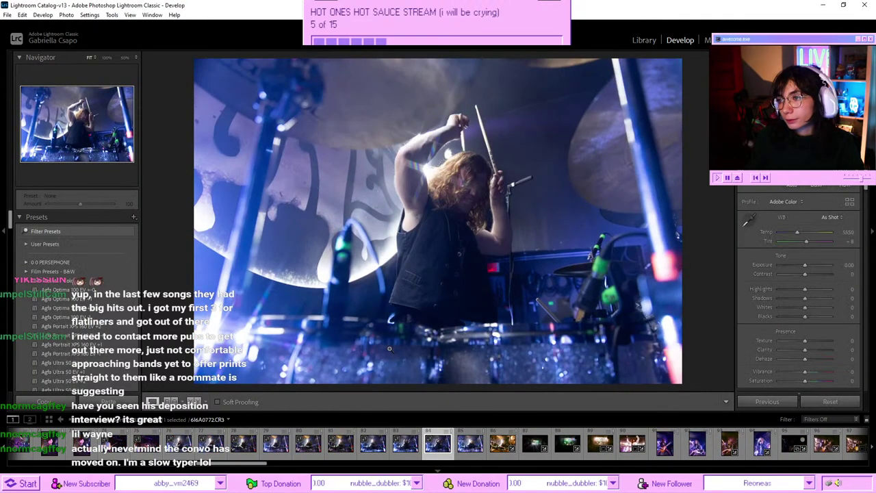
pyautogui.hotkey('ctrl', 'shift', 'v')
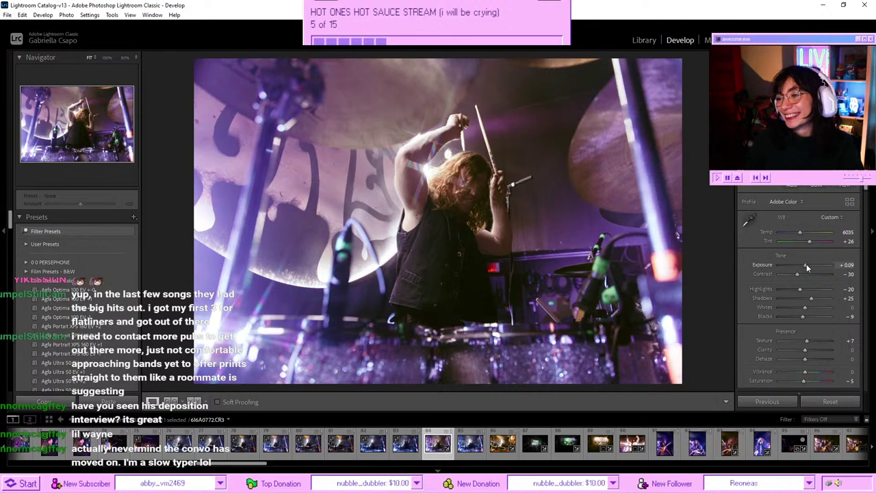
pyautogui.moveTo(807, 265); pyautogui.dragTo(806, 263)
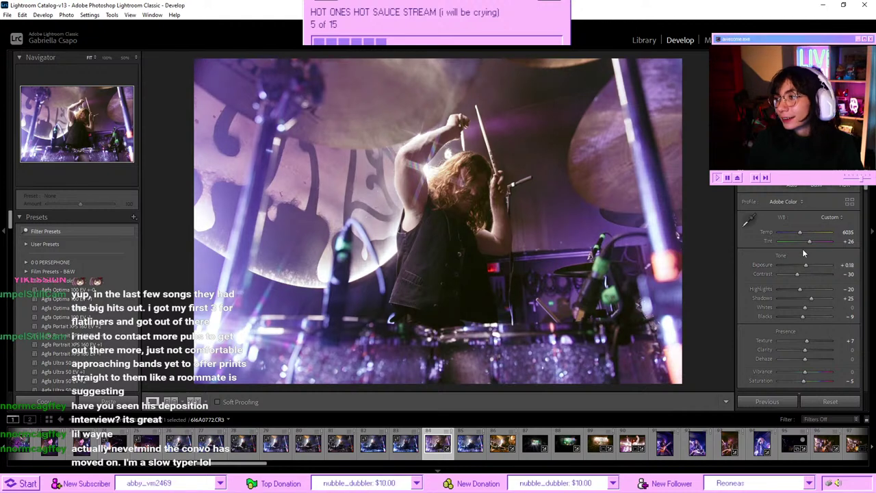
pyautogui.moveTo(810, 233); pyautogui.dragTo(822, 224)
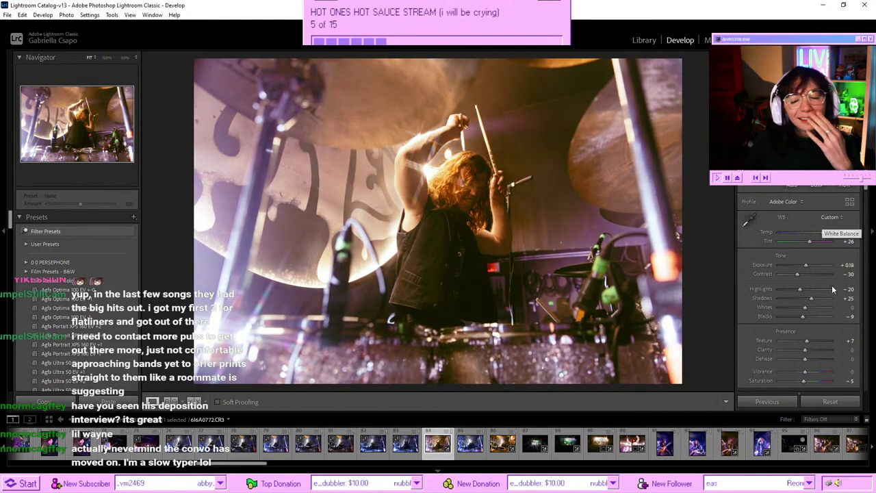
# - Fine-tune the warm Shadows tint in photo 84's Color Grading
pyautogui.scroll(-10, 831, 285)
pyautogui.scroll(-5, 825, 315)
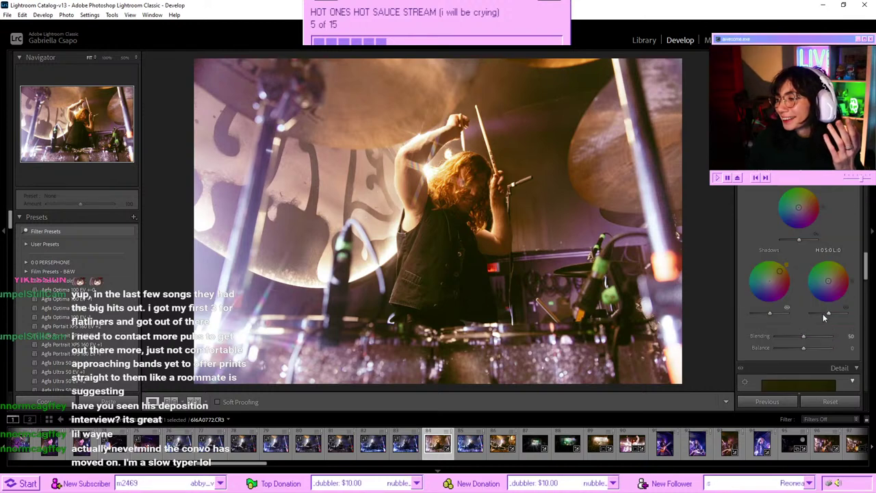
pyautogui.moveTo(770, 284); pyautogui.dragTo(778, 272)
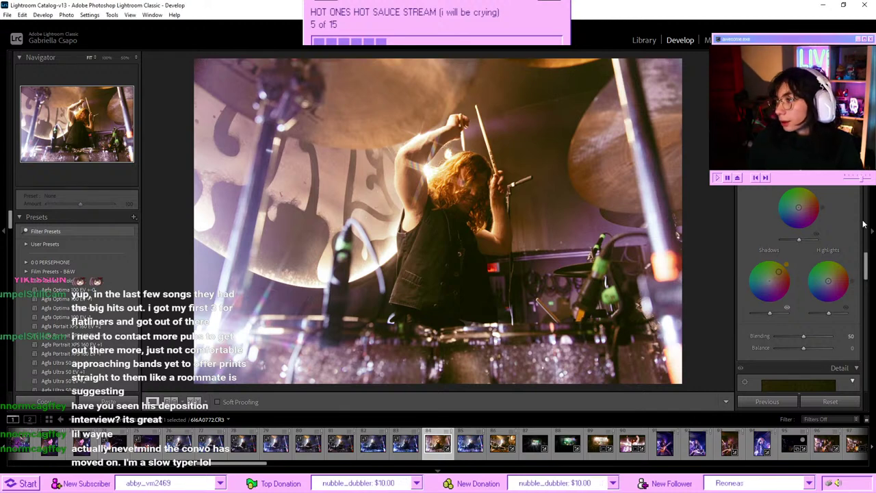
pyautogui.scroll(10, 805, 288)
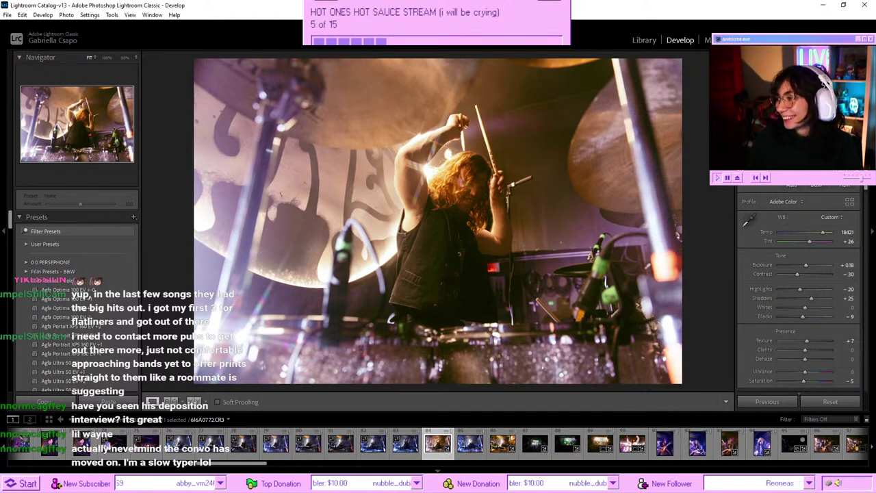
# - Add a radial gradient mask over the drummer's face in photo 84 and raise the mask's Exposure to 0.36
pyautogui.press('k')
pyautogui.press('k')
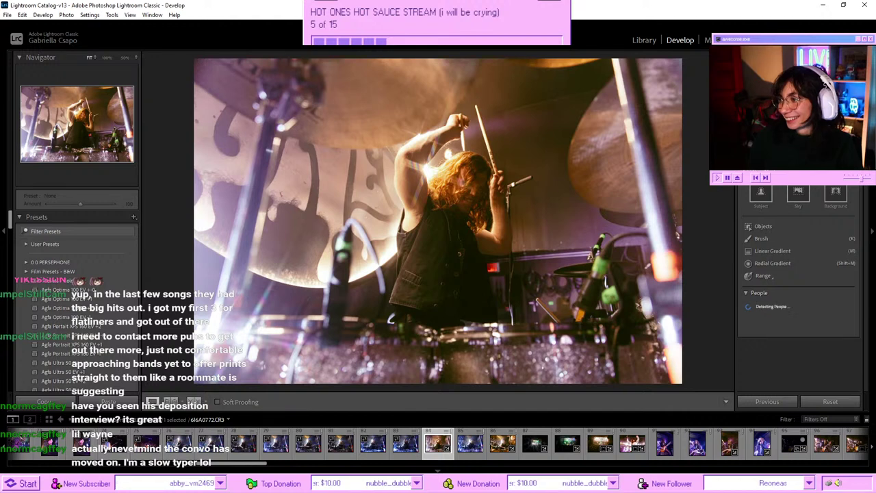
pyautogui.hotkey('shift', 'w')
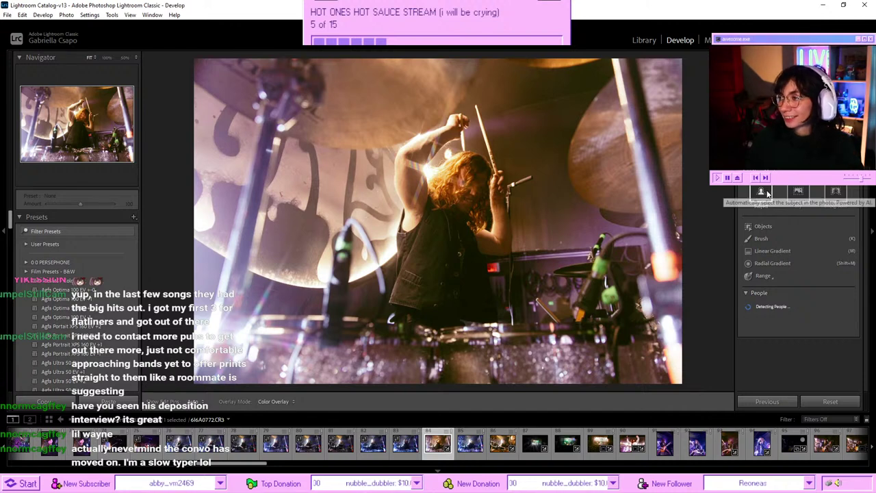
pyautogui.click(772, 263)
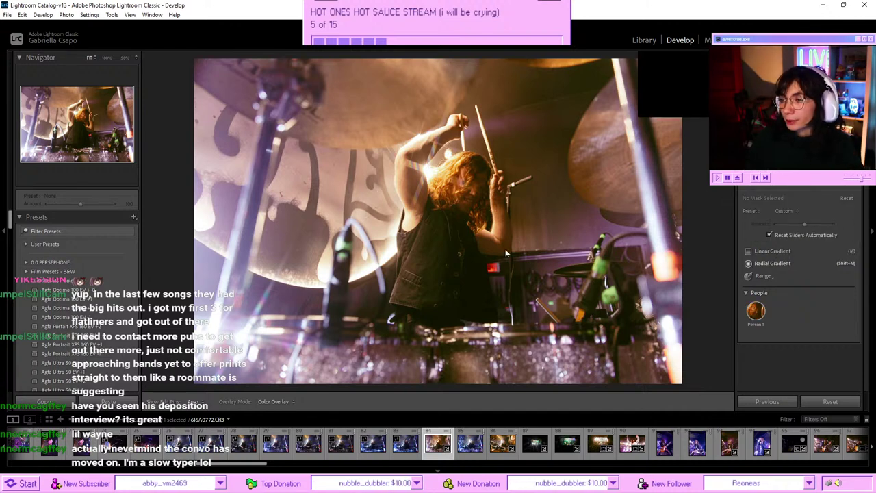
pyautogui.moveTo(463, 194); pyautogui.dragTo(498, 224)
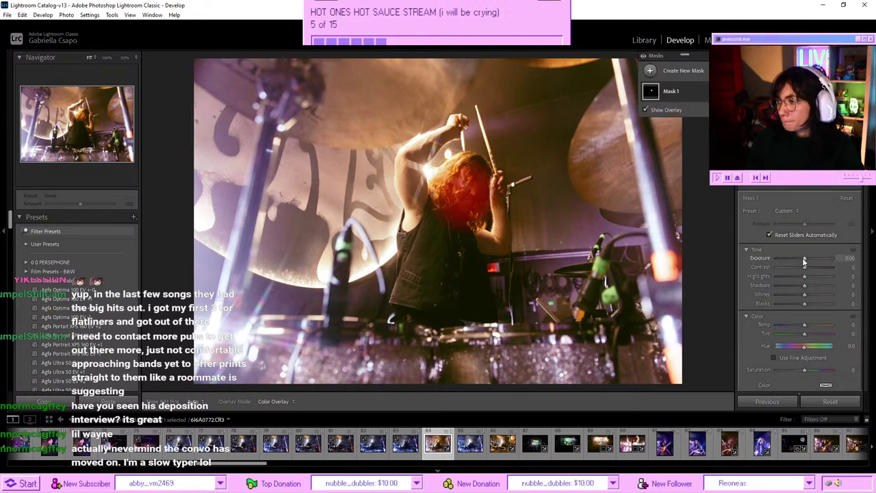
pyautogui.moveTo(803, 257); pyautogui.dragTo(804, 256)
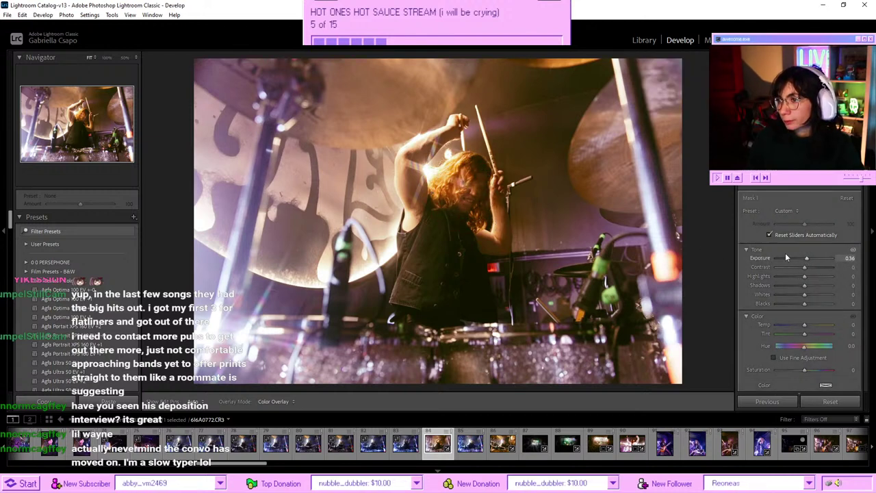
pyautogui.moveTo(463, 192); pyautogui.dragTo(475, 198)
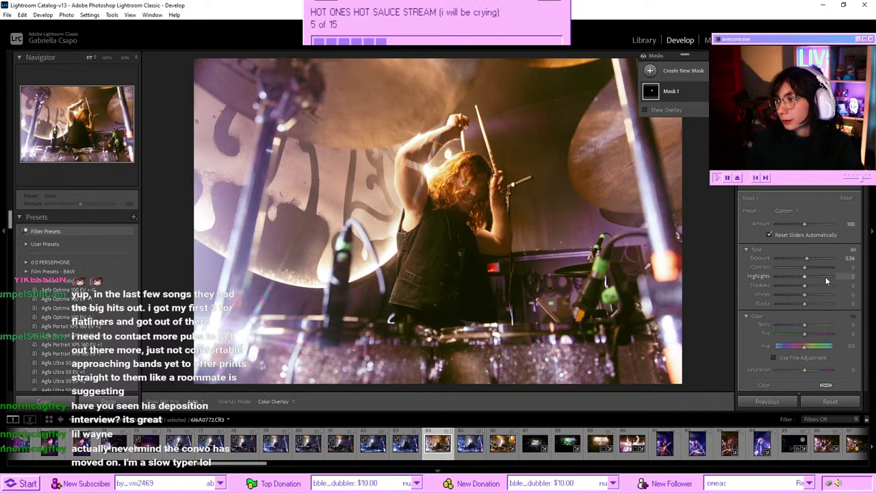
# - Adjust the face mask's Shadows and cool its Temp slightly
pyautogui.moveTo(814, 288); pyautogui.dragTo(809, 284)
pyautogui.scroll(-2, 758, 284)
pyautogui.scroll(-2, 758, 284)
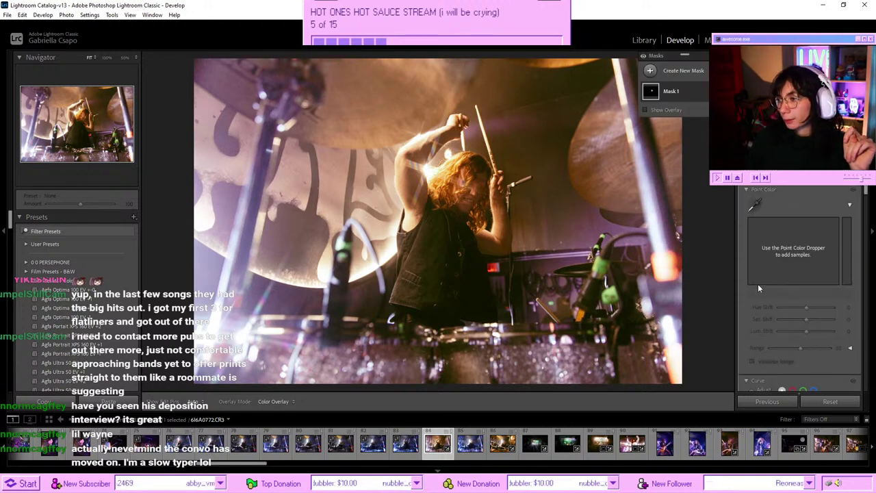
pyautogui.scroll(5, 780, 271)
pyautogui.moveTo(804, 324); pyautogui.dragTo(800, 325)
pyautogui.scroll(-3, 749, 234)
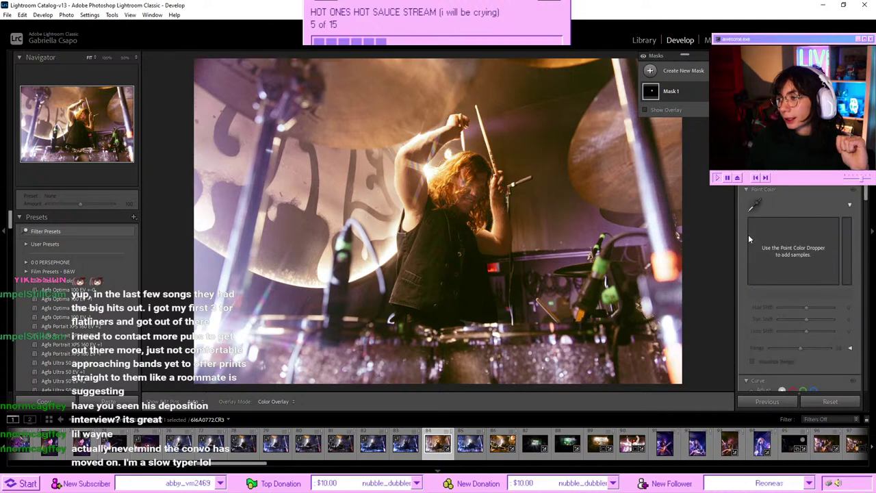
# - Set the face mask's Grain Amount to -100 and leave masking
pyautogui.scroll(-6, 749, 238)
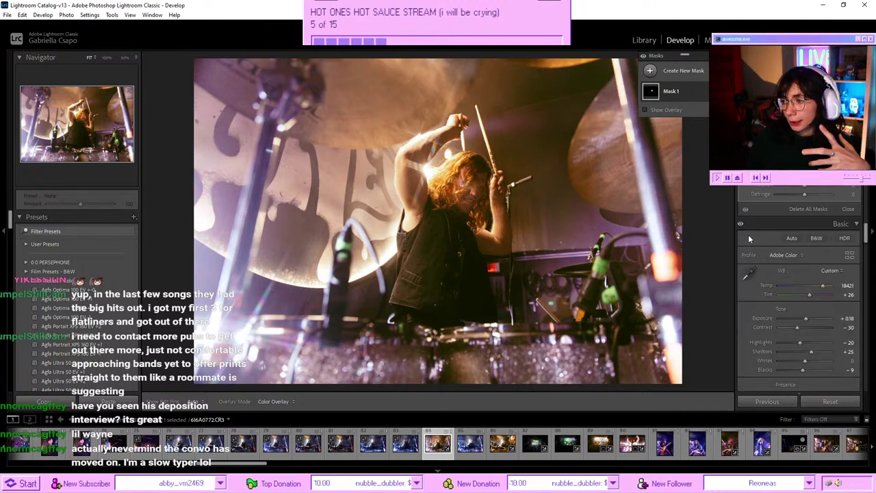
pyautogui.scroll(-8, 749, 239)
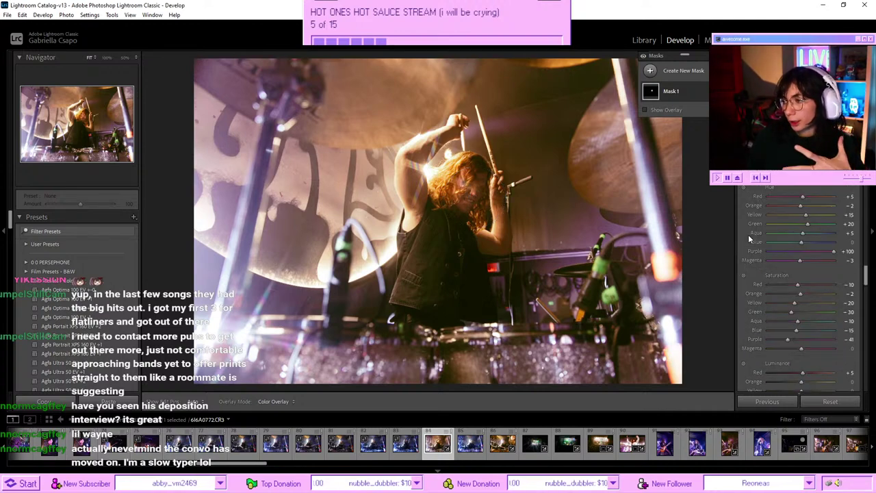
pyautogui.scroll(8, 749, 234)
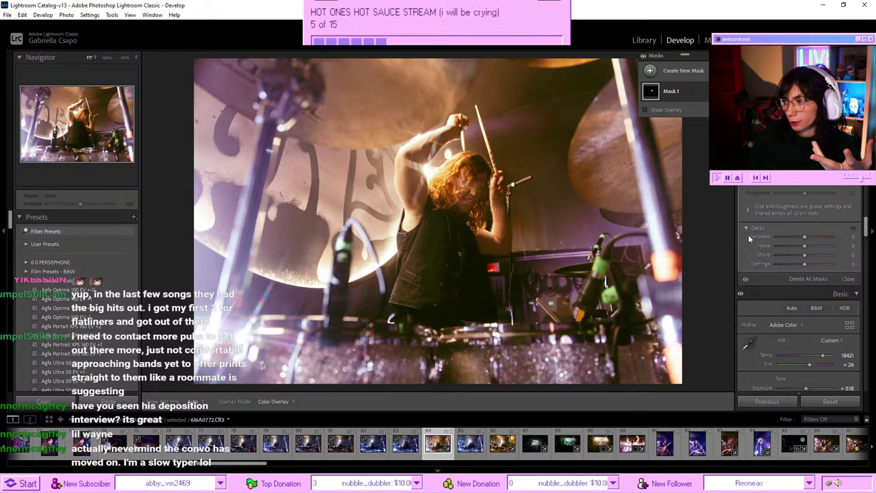
pyautogui.scroll(2, 748, 234)
pyautogui.moveTo(804, 314); pyautogui.dragTo(755, 313)
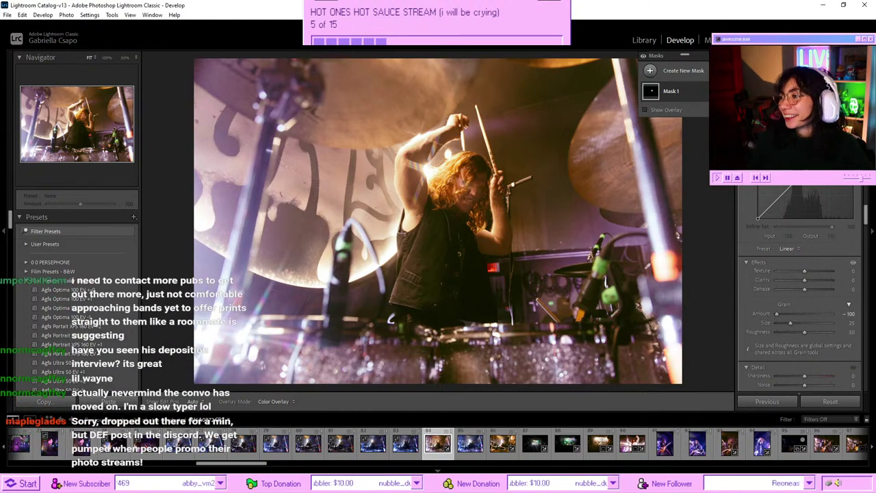
pyautogui.hotkey('shift', 'w')
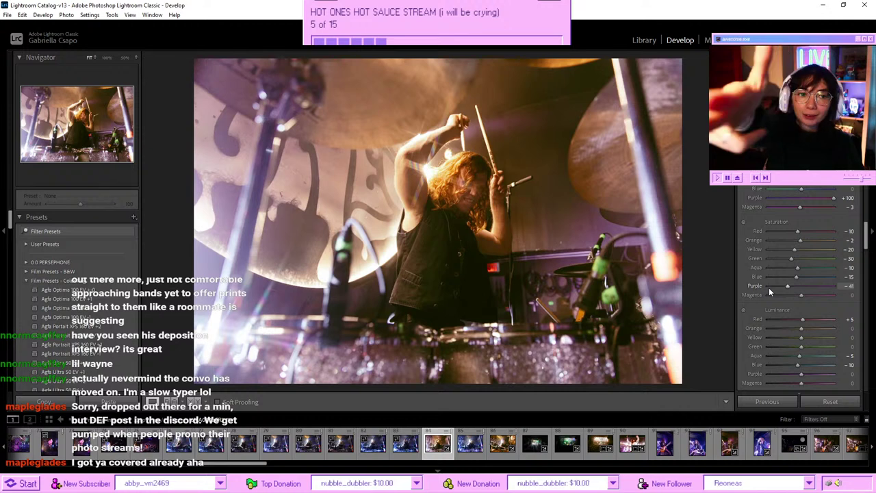
# - Warm photo 84's overall Temp to 27193 and bring up its HSL hue and saturation settings
pyautogui.scroll(5, 771, 284)
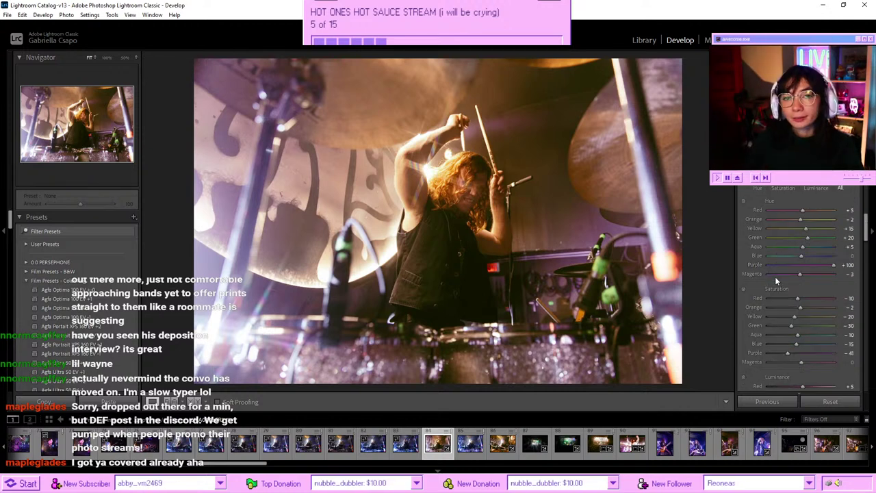
pyautogui.moveTo(823, 232); pyautogui.dragTo(827, 236)
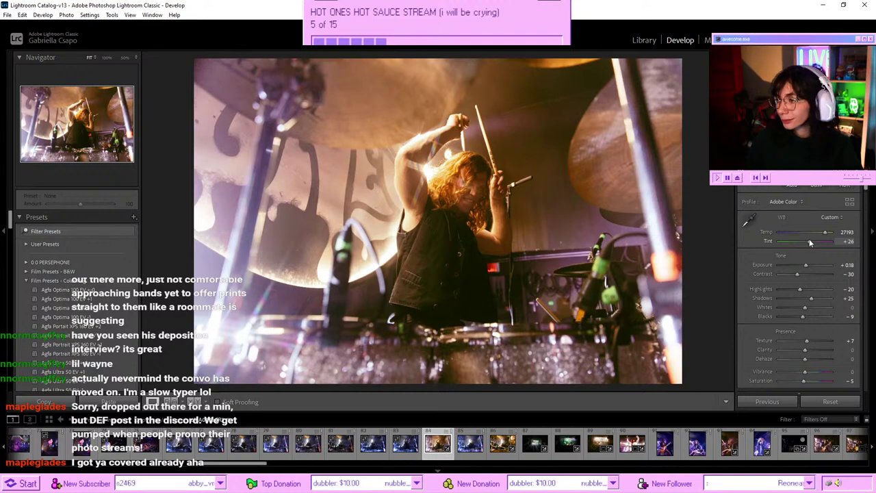
pyautogui.scroll(-8, 805, 258)
pyautogui.scroll(-2, 806, 261)
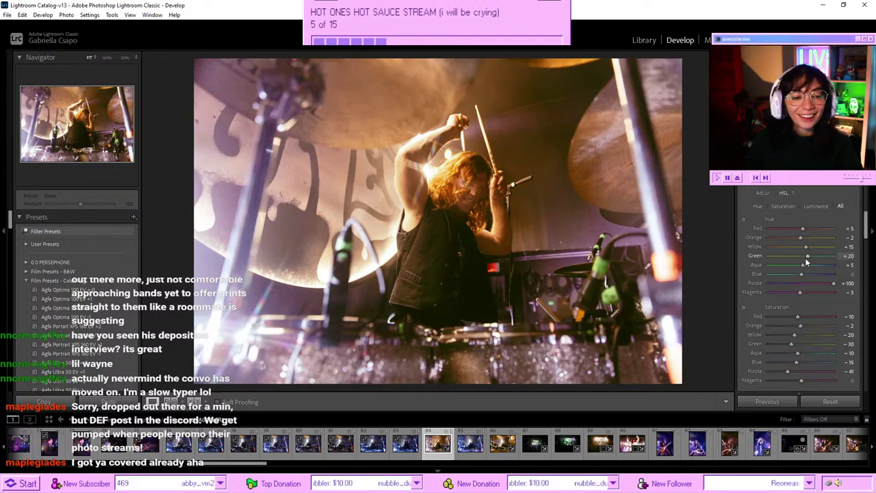
# - Select the first photo in the filmstrip, the dark shot of the guitarist shading their eyes, and paste the copied develop settings onto it
pyautogui.scroll(-2, 806, 261)
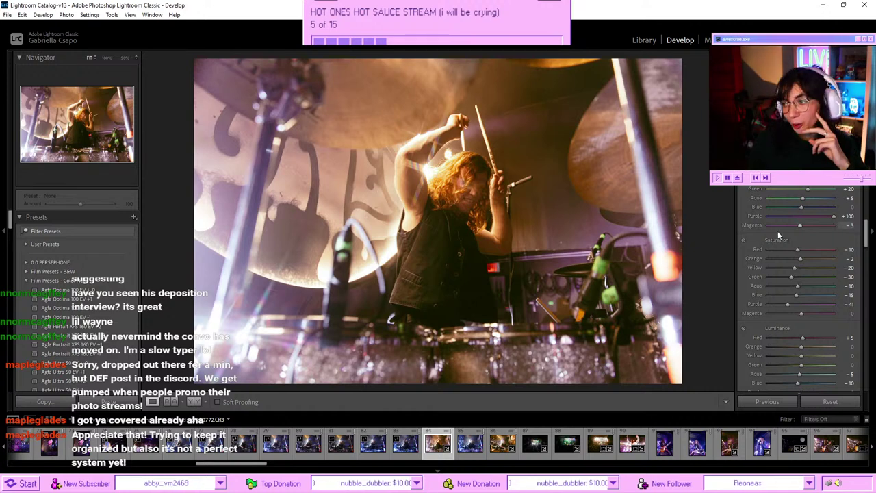
pyautogui.scroll(10, 787, 236)
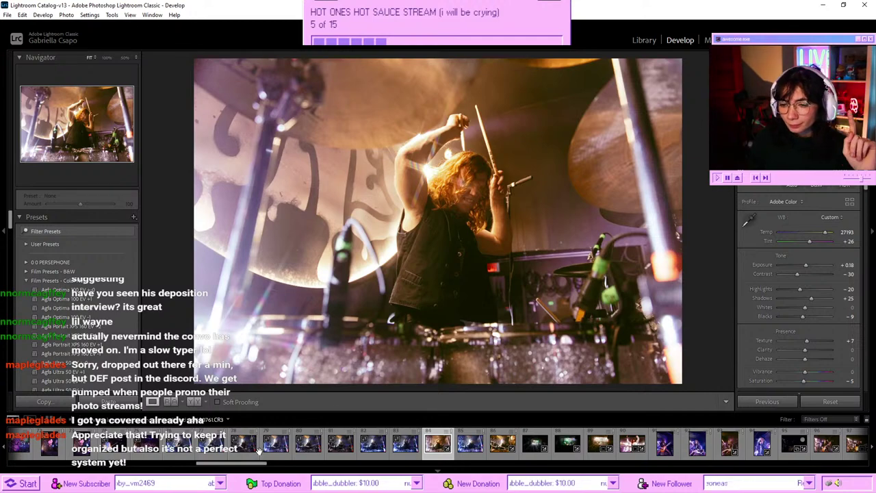
pyautogui.moveTo(252, 464); pyautogui.dragTo(41, 464)
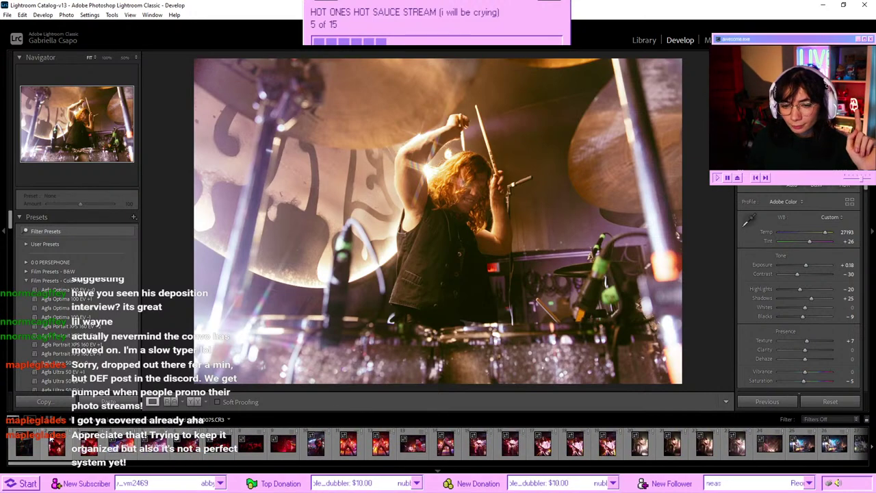
pyautogui.click(30, 449)
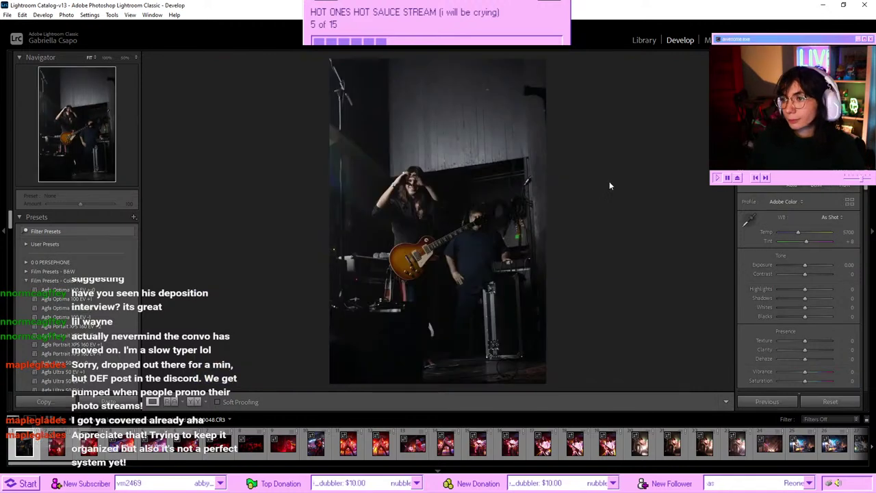
pyautogui.hotkey('ctrl', 'shift', 'v')
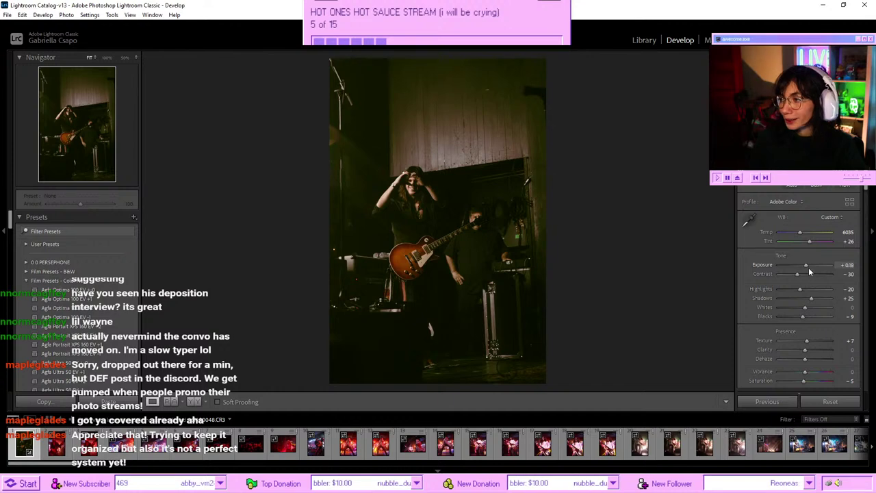
# - Raise the guitarist photo's Exposure to +1.05 and warm its Temp to 7526
pyautogui.moveTo(809, 267); pyautogui.dragTo(811, 265)
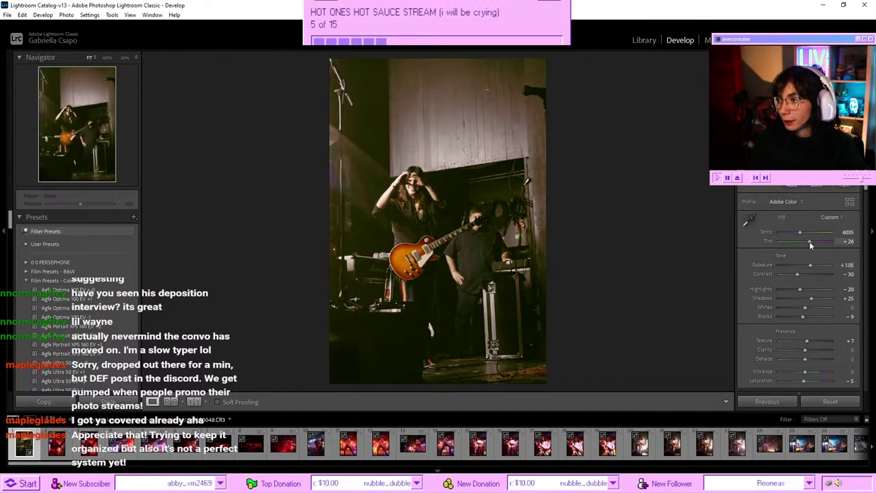
pyautogui.click(807, 232)
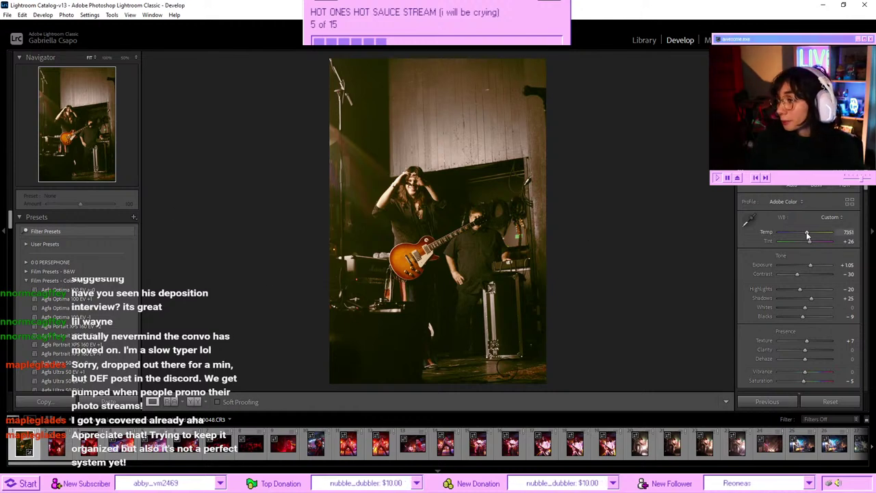
pyautogui.moveTo(807, 230); pyautogui.dragTo(807, 230)
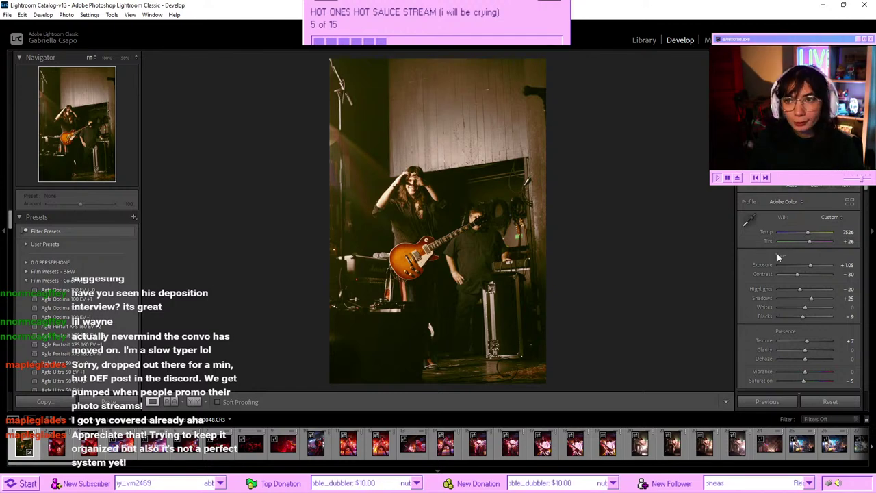
# - Straighten the guitarist photo by setting the Transform Rotate value to +1.6
pyautogui.scroll(-10, 806, 272)
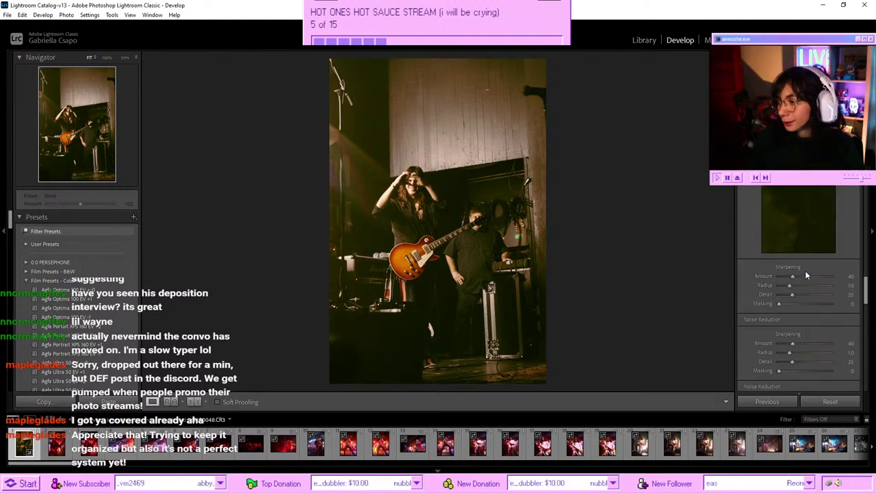
pyautogui.scroll(-10, 805, 270)
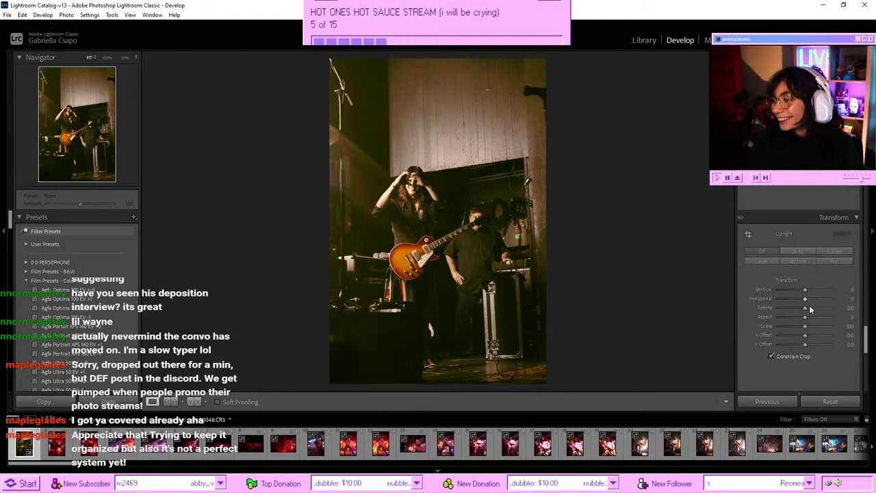
pyautogui.moveTo(806, 308); pyautogui.dragTo(810, 309)
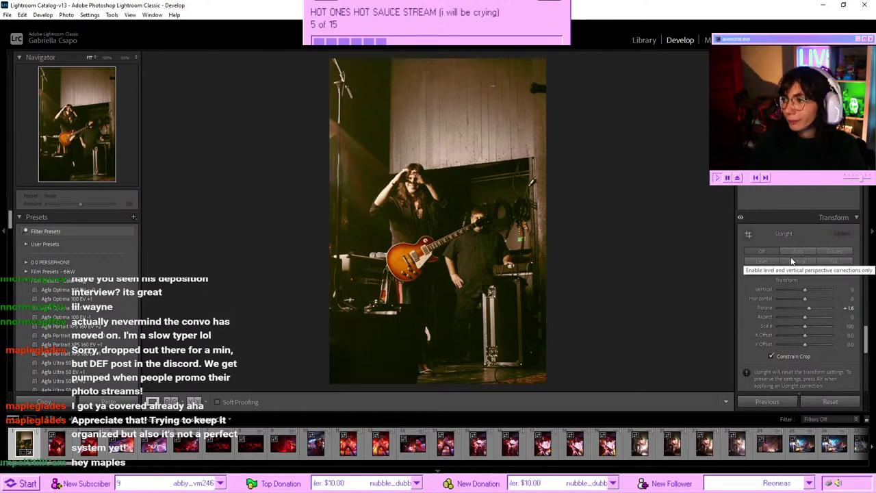
pyautogui.scroll(5, 781, 253)
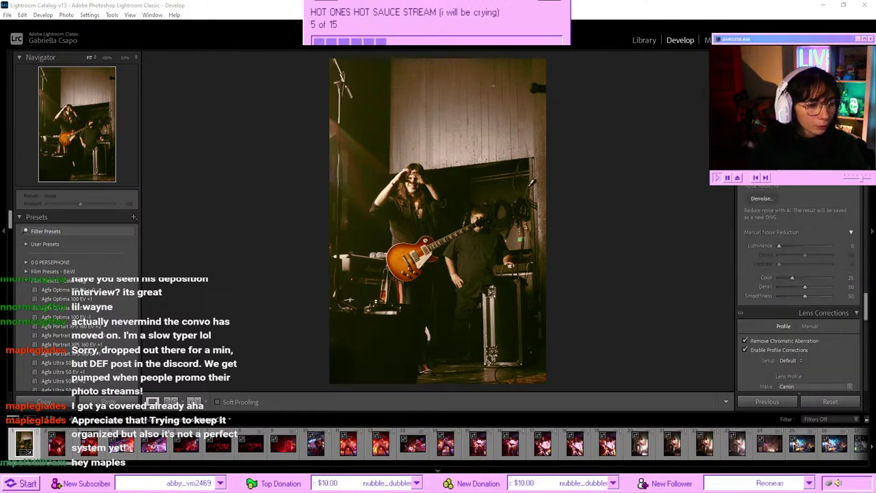
# - Switch to Spotify, look through the track list of the album Queen Radio: Volume 1, and return to Lightroom Classic
pyautogui.hotkey('alt', 'Tab')
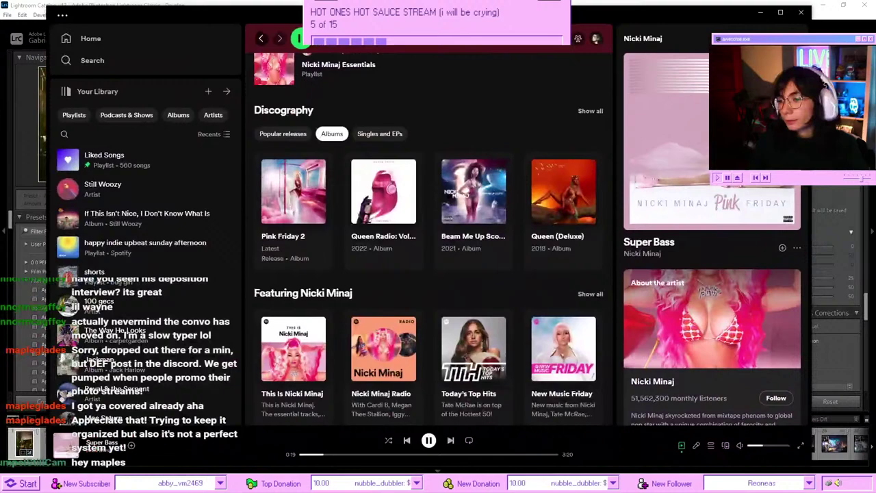
pyautogui.click(365, 257)
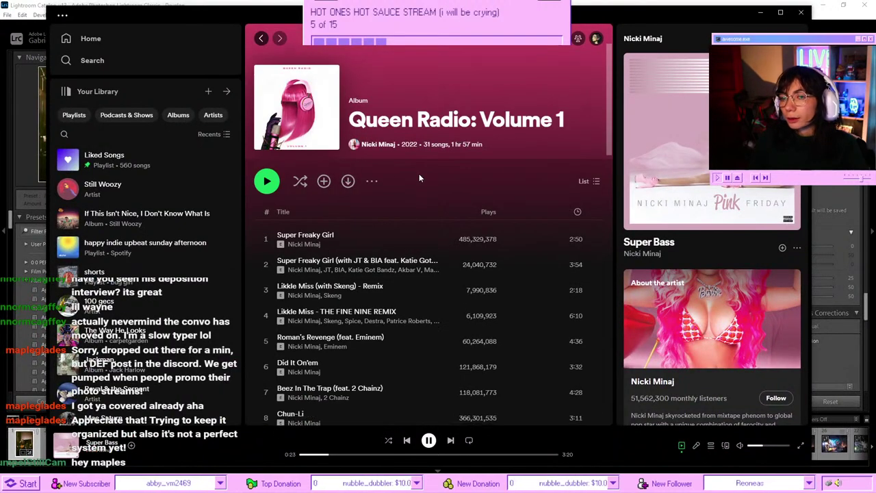
pyautogui.scroll(-3, 418, 174)
pyautogui.scroll(-7, 418, 176)
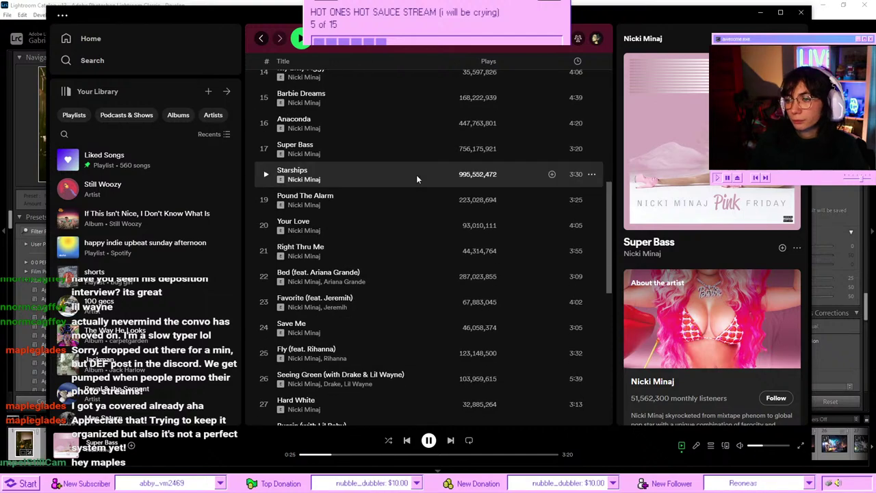
pyautogui.scroll(-3, 416, 177)
pyautogui.scroll(12, 414, 178)
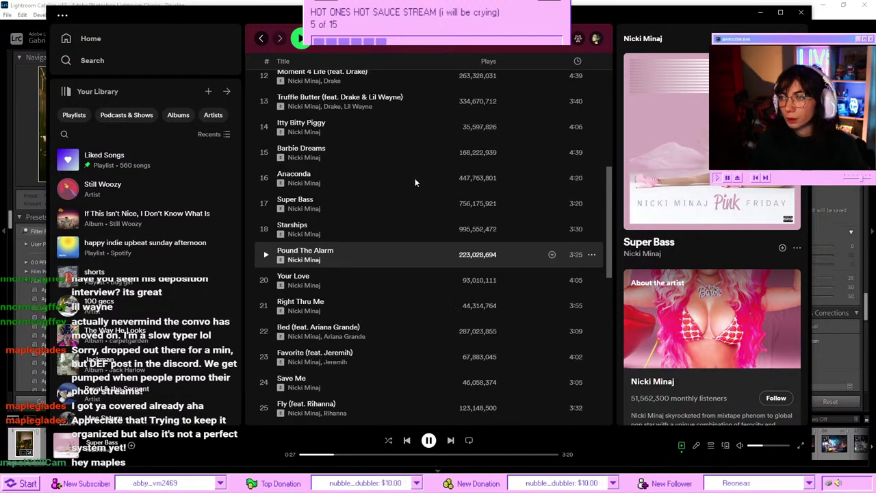
pyautogui.click(762, 13)
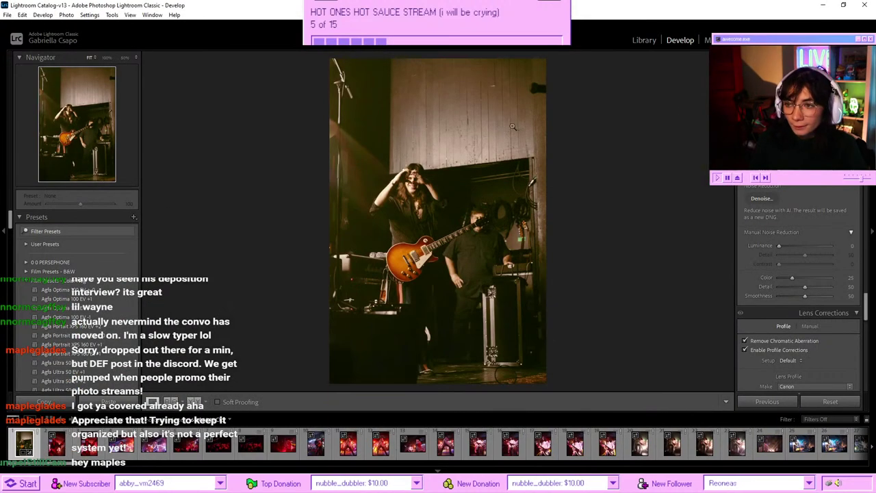
# - Set the guitarist photo's Highlights to -2 and soften its Texture to -19
pyautogui.scroll(10, 854, 304)
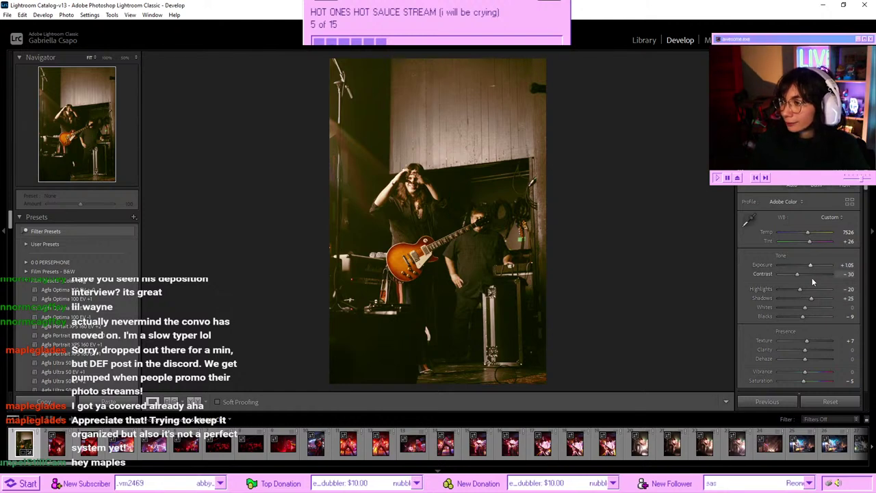
pyautogui.moveTo(800, 291); pyautogui.dragTo(805, 287)
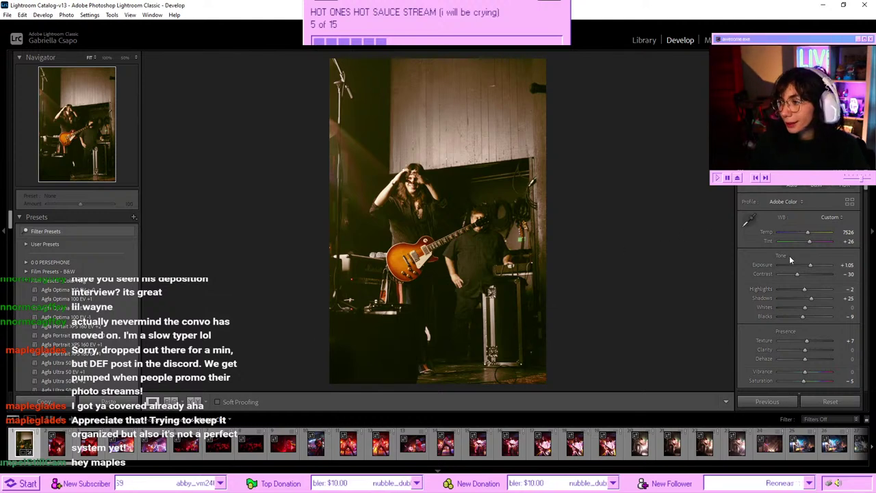
pyautogui.scroll(-10, 787, 263)
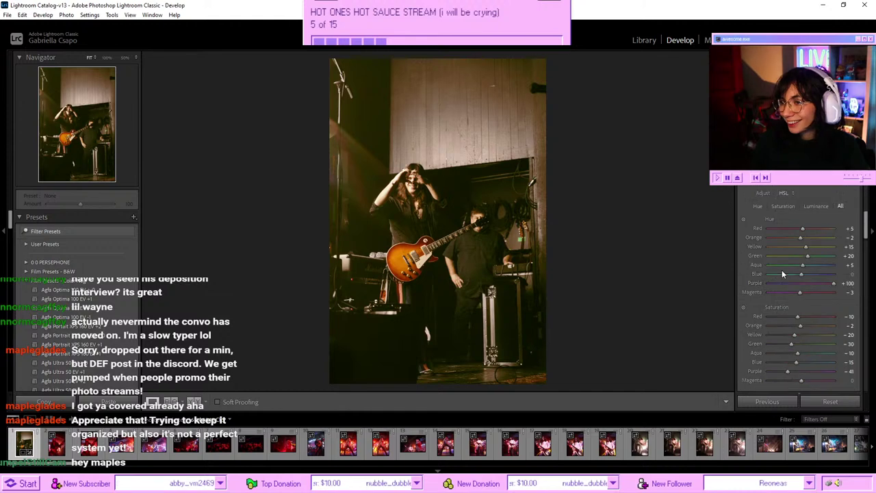
pyautogui.scroll(-1, 782, 270)
pyautogui.scroll(1, 782, 270)
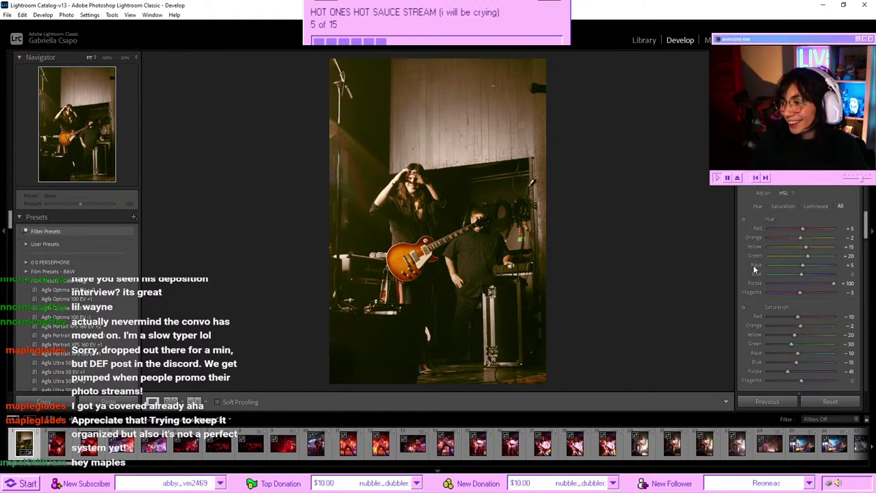
pyautogui.scroll(-2, 754, 270)
pyautogui.scroll(5, 754, 269)
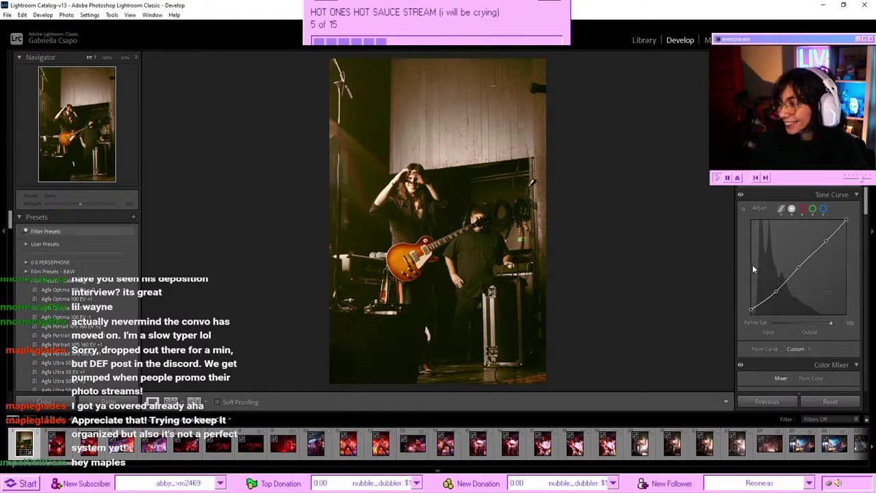
pyautogui.scroll(5, 754, 270)
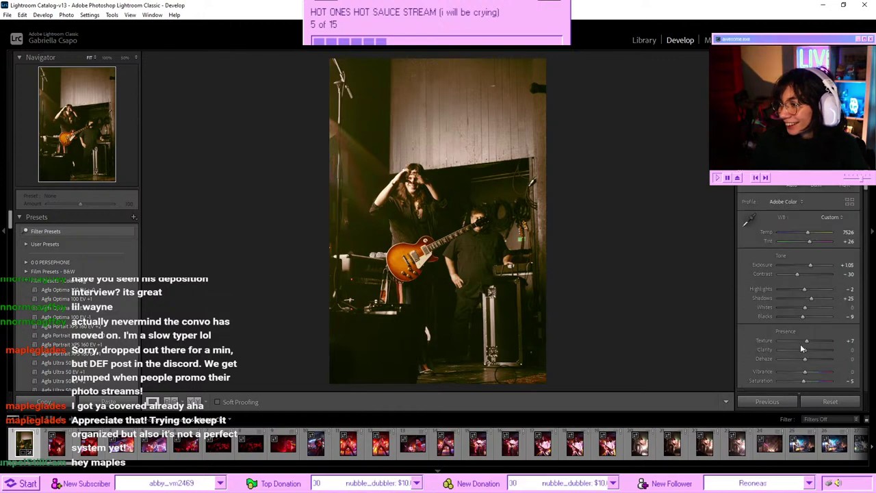
pyautogui.moveTo(802, 349); pyautogui.dragTo(800, 341)
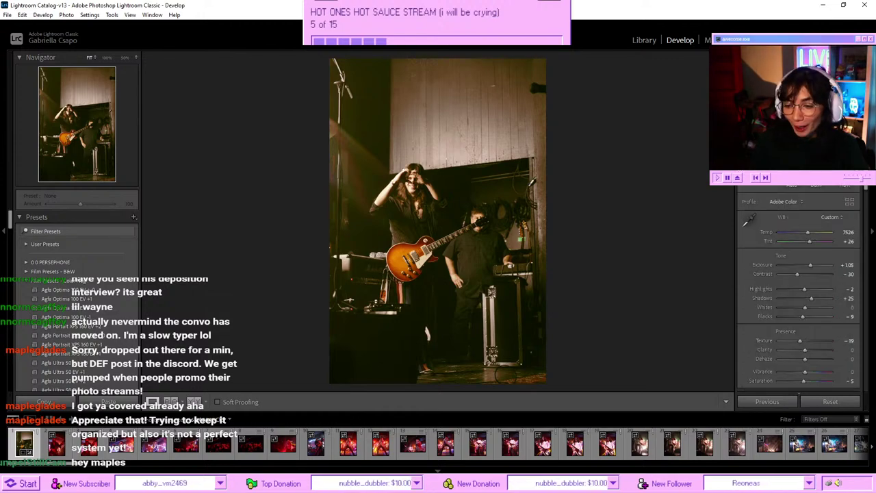
# - Switch to Spotify, start playing the playlist Your Top Songs 2023, and return to Lightroom Classic
pyautogui.hotkey('alt', 'Tab')
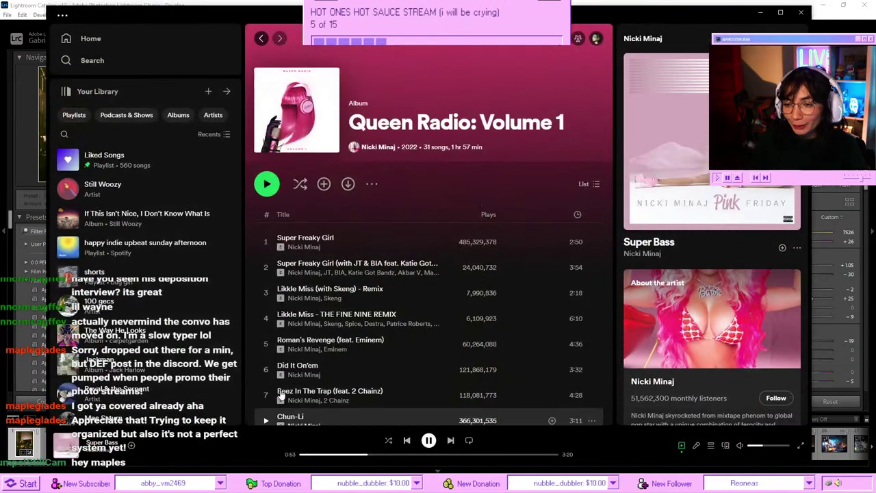
pyautogui.click(76, 115)
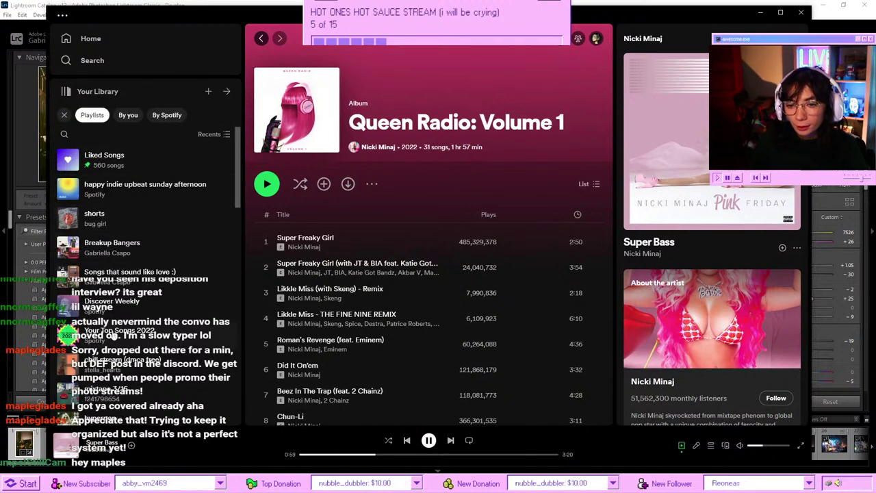
pyautogui.scroll(-10, 120, 288)
pyautogui.scroll(-4, 135, 301)
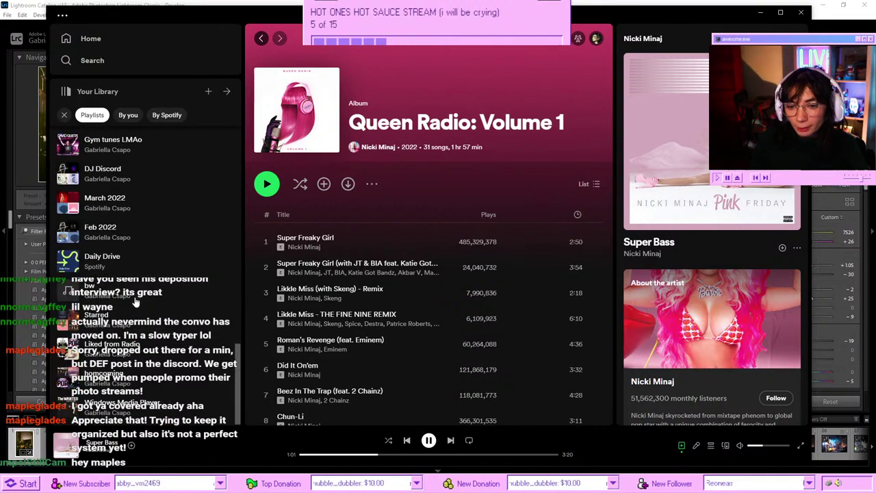
pyautogui.scroll(15, 136, 302)
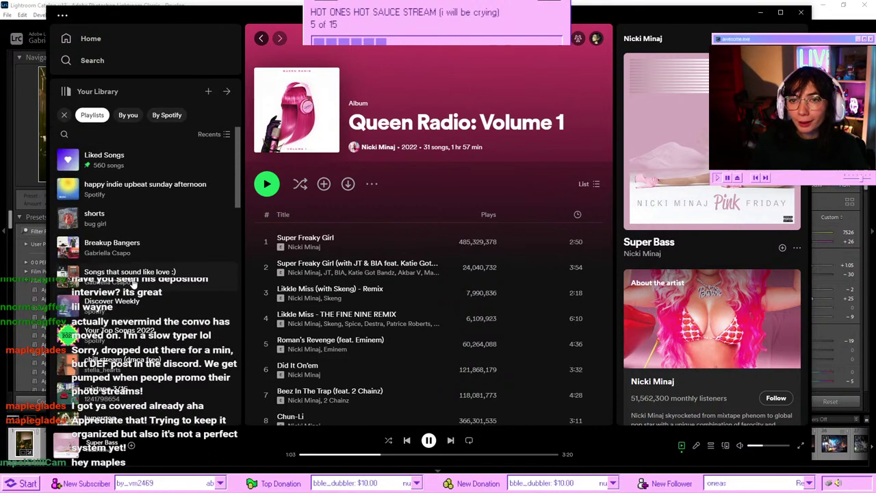
pyautogui.click(125, 37)
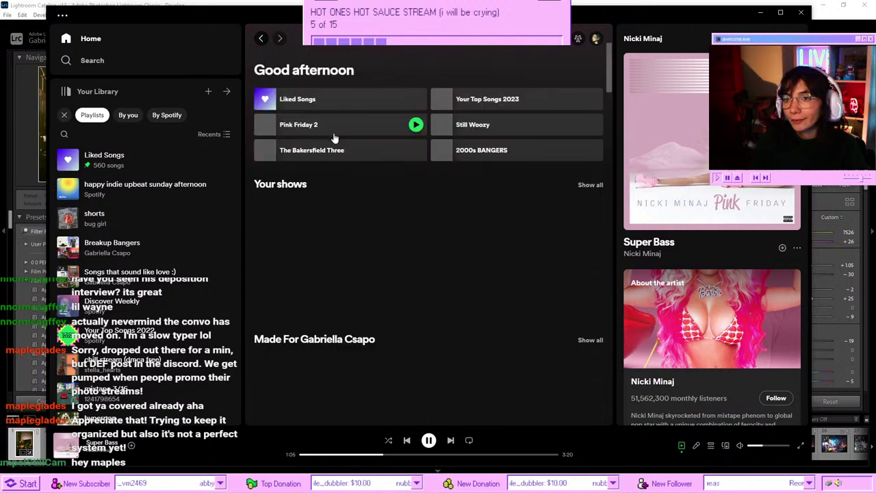
pyautogui.click(501, 99)
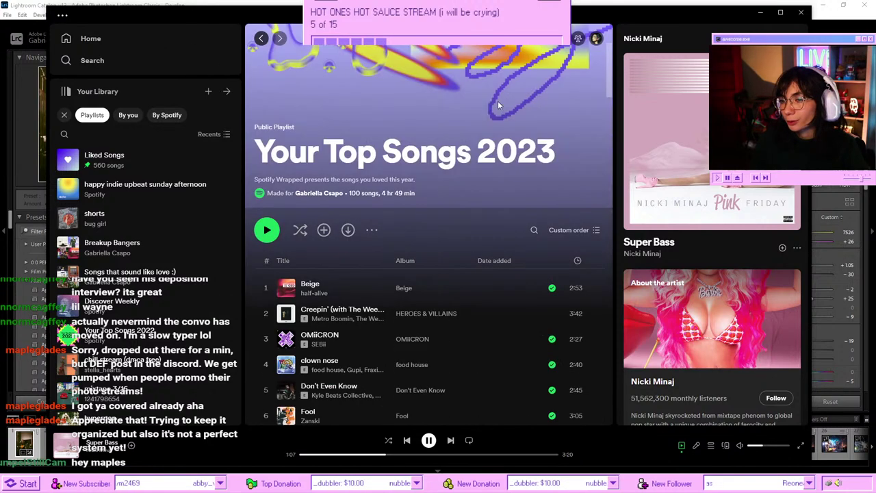
pyautogui.click(267, 231)
pyautogui.scroll(-1, 444, 197)
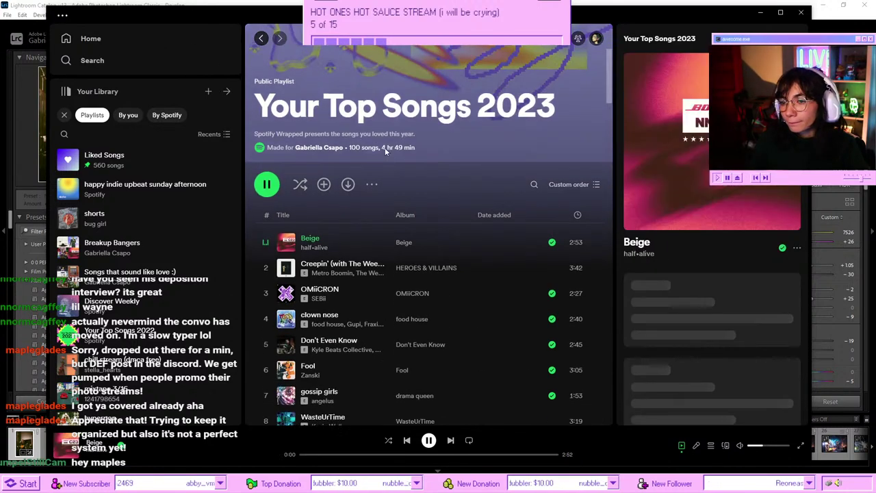
pyautogui.scroll(-3, 452, 196)
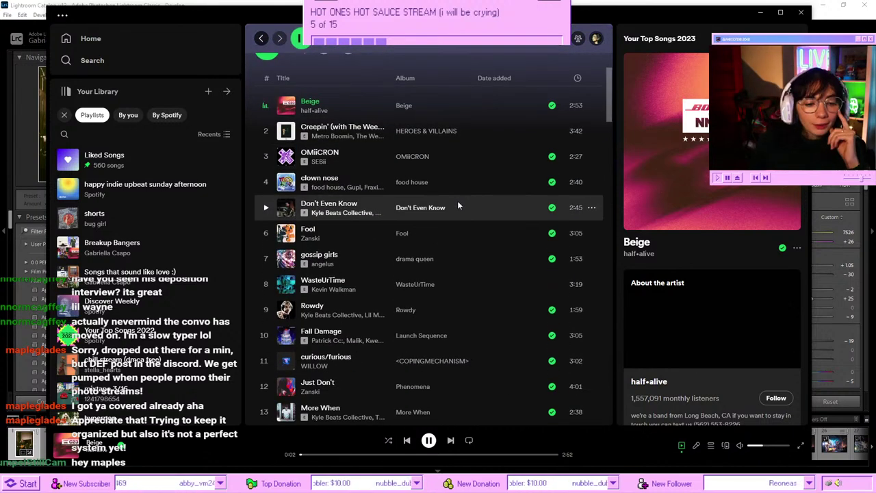
pyautogui.click(760, 13)
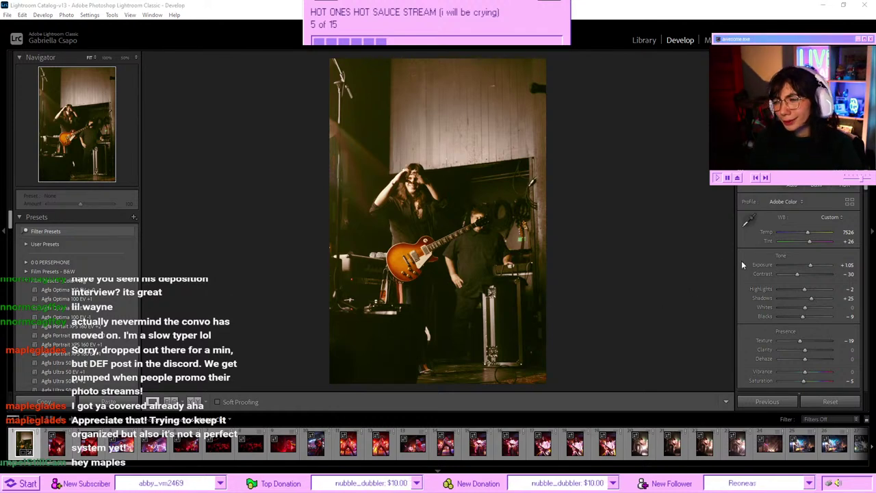
# - Warm the shadows of the wide guitarist photo by shifting their Color Grading tint toward yellow-orange
pyautogui.scroll(-10, 806, 328)
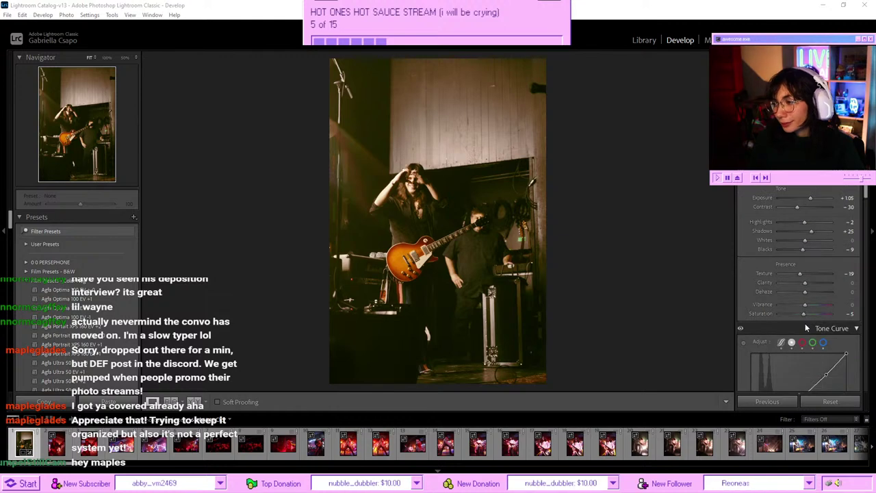
pyautogui.scroll(-8, 792, 321)
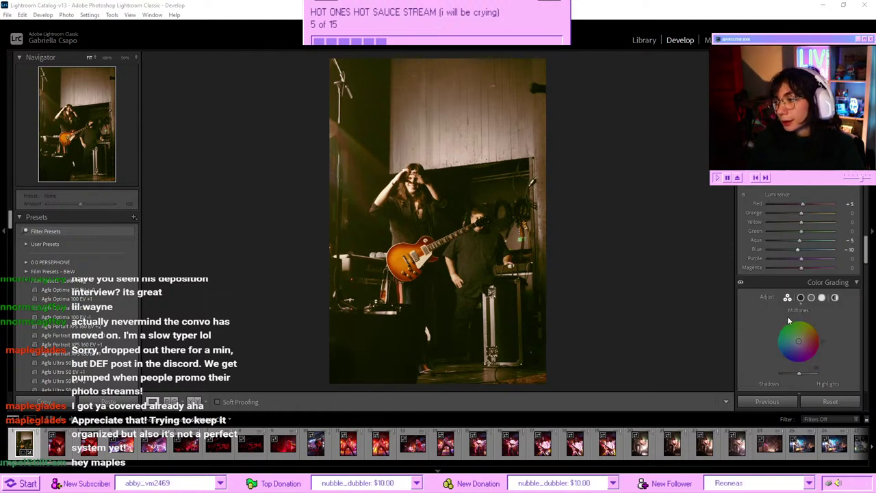
pyautogui.moveTo(778, 296); pyautogui.dragTo(787, 266)
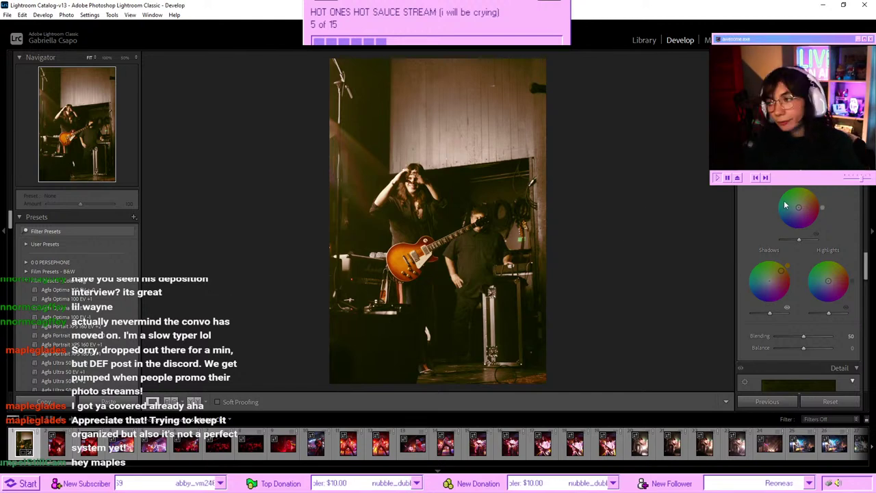
# - Check the guitarist's face up close and reset the photo's Texture to 0
pyautogui.scroll(10, 795, 247)
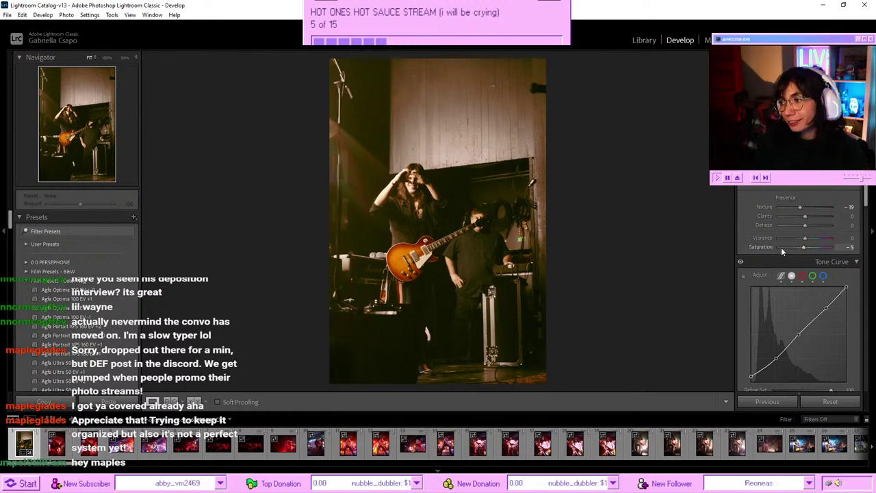
pyautogui.scroll(3, 787, 250)
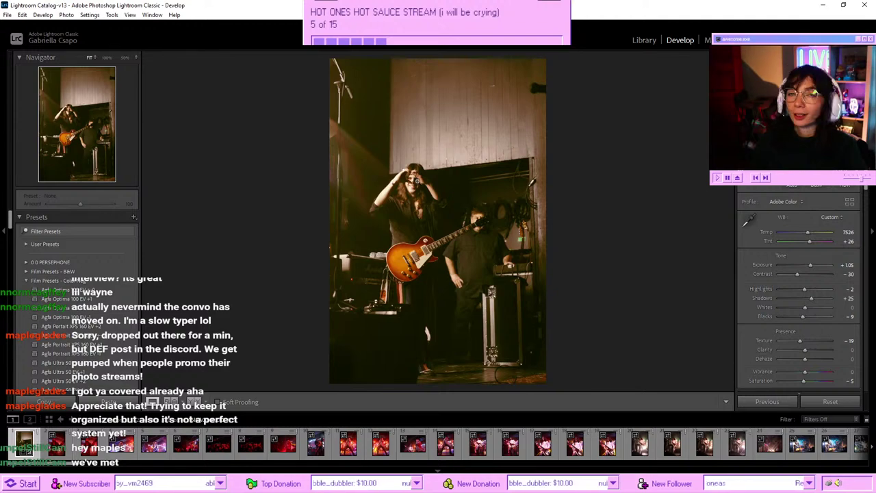
pyautogui.click(402, 219)
pyautogui.click(402, 219)
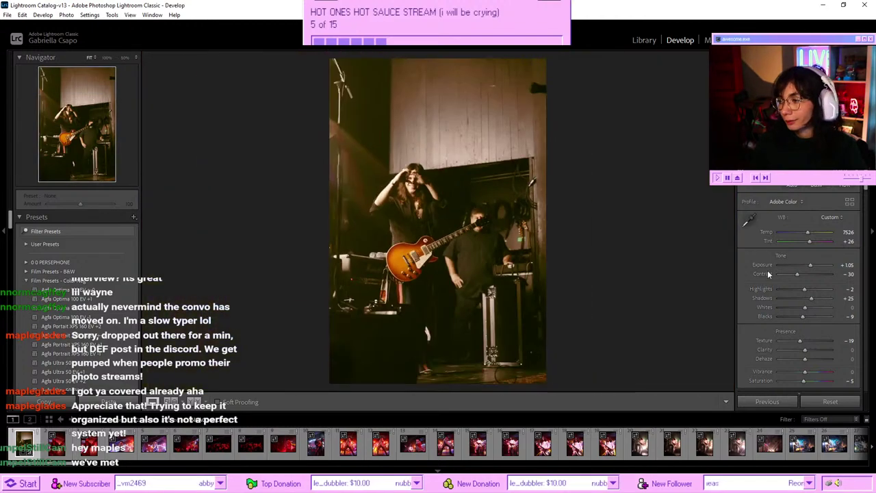
pyautogui.scroll(-6, 769, 271)
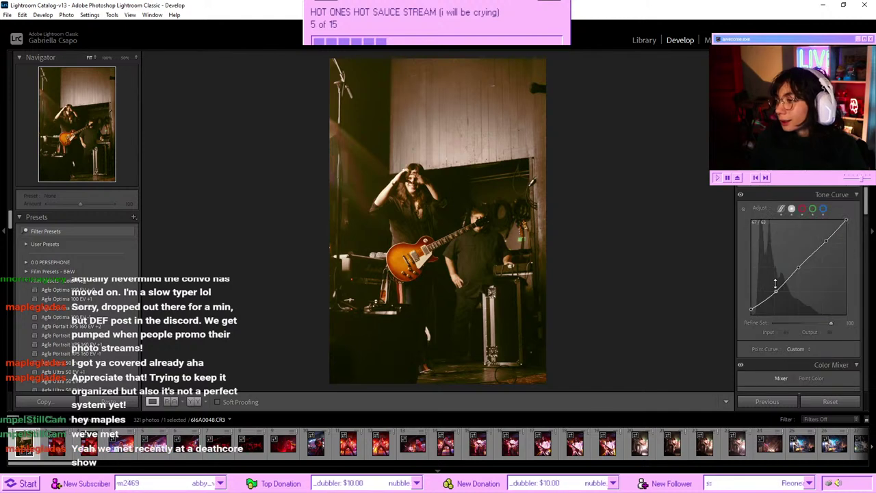
pyautogui.scroll(6, 776, 283)
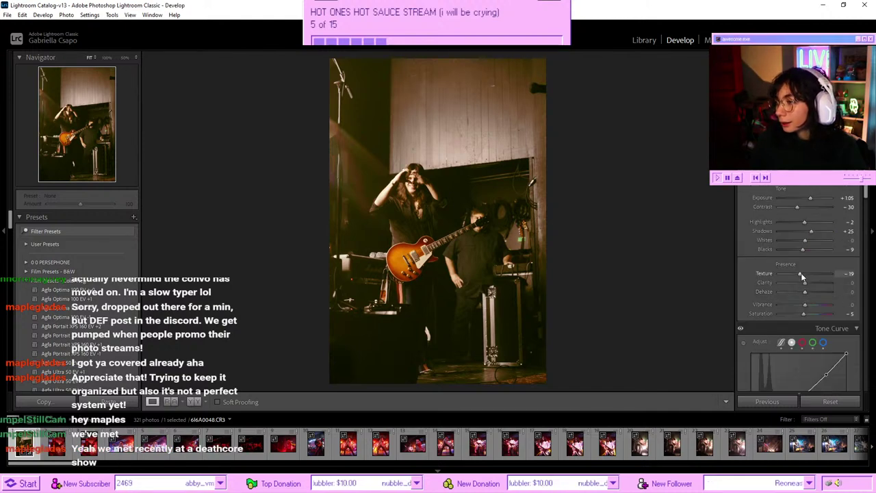
pyautogui.doubleClick(801, 275)
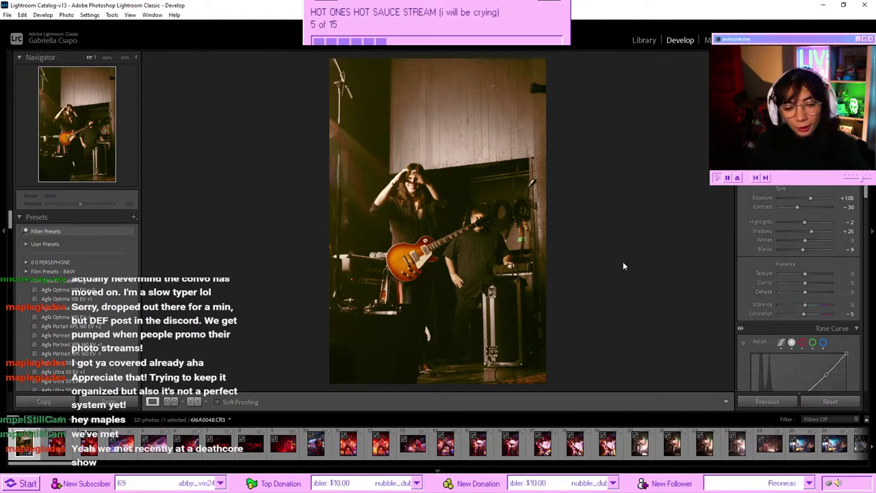
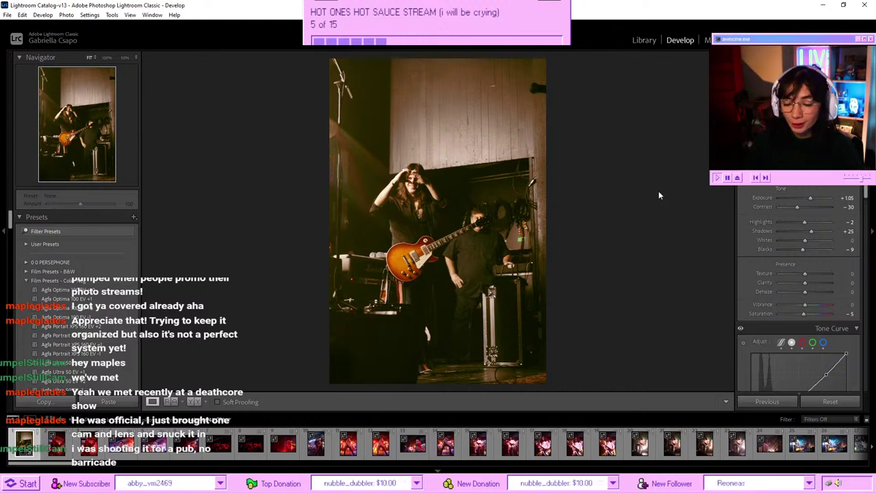
# - Compare the two neighbouring red-lit guitarist shots by alternating between them, ending on 6I6A0084.CR3
pyautogui.click(58, 443)
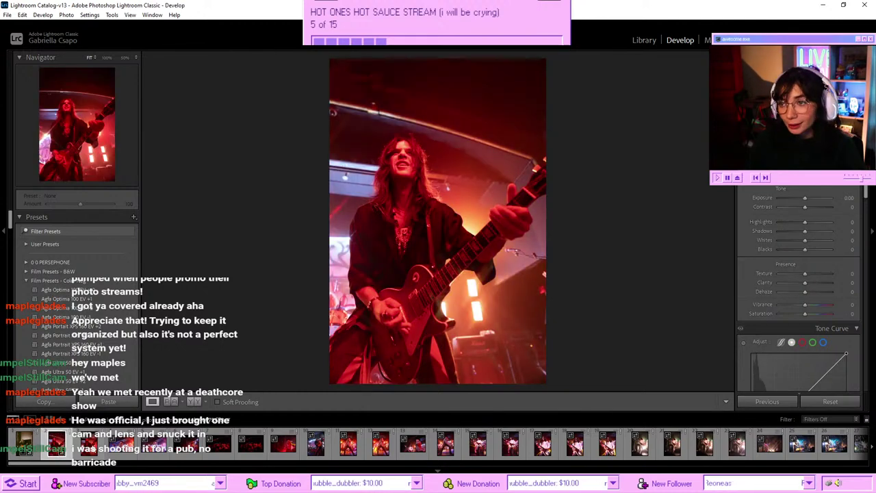
pyautogui.click(81, 446)
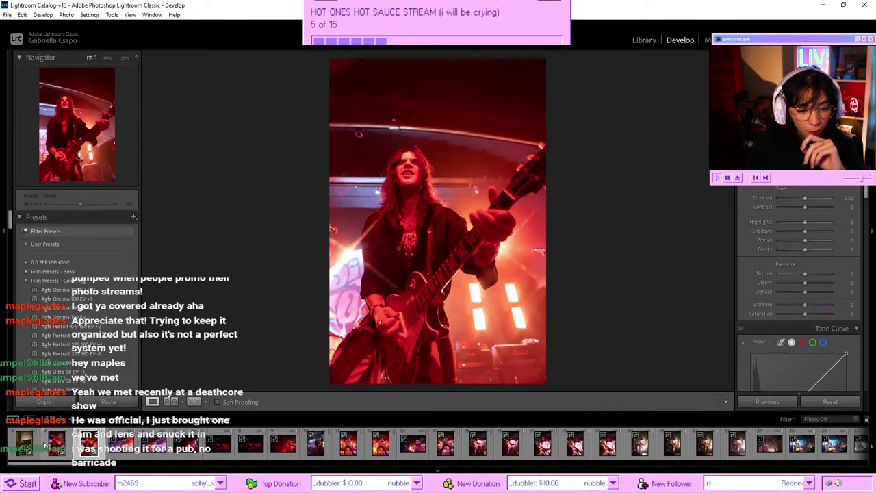
pyautogui.click(57, 445)
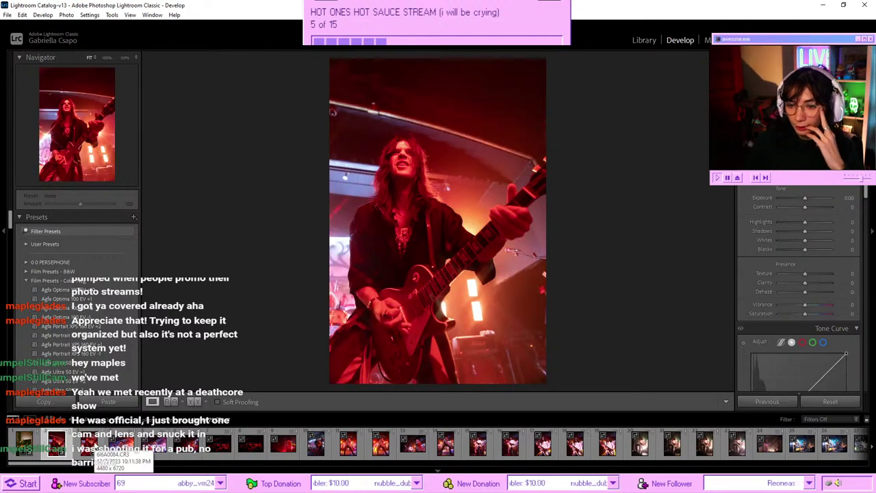
pyautogui.click(89, 445)
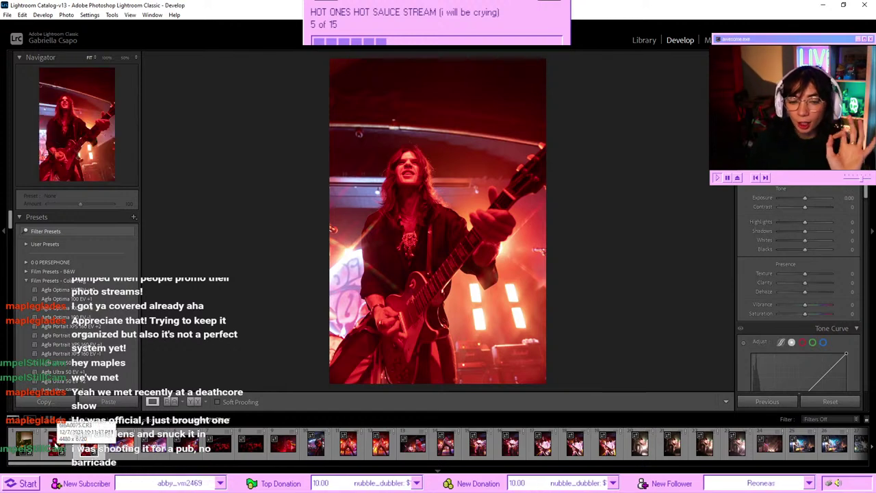
pyautogui.click(56, 445)
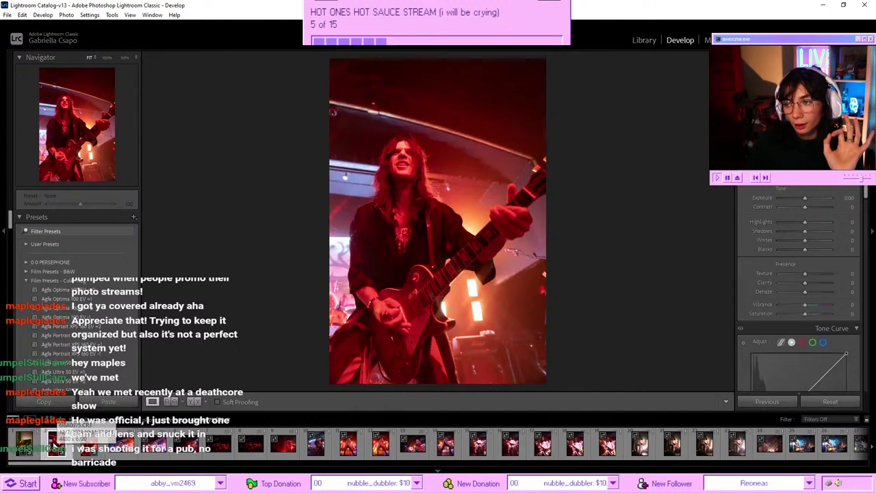
pyautogui.click(89, 445)
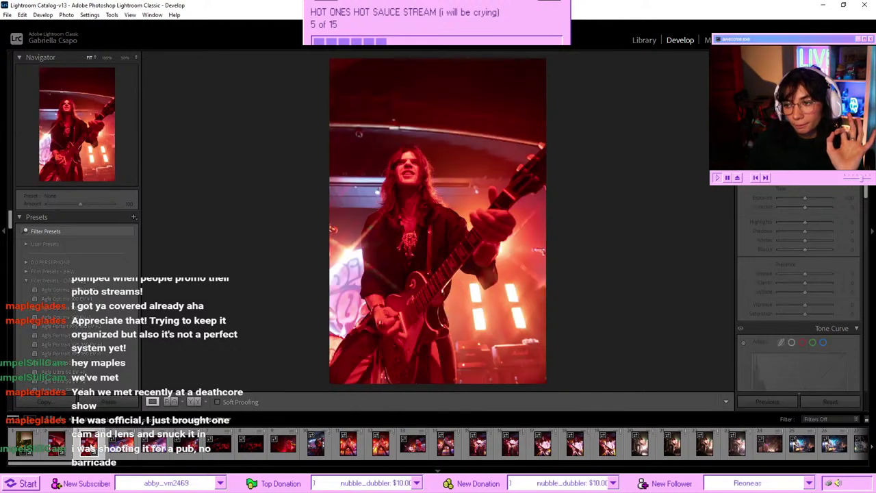
pyautogui.click(56, 445)
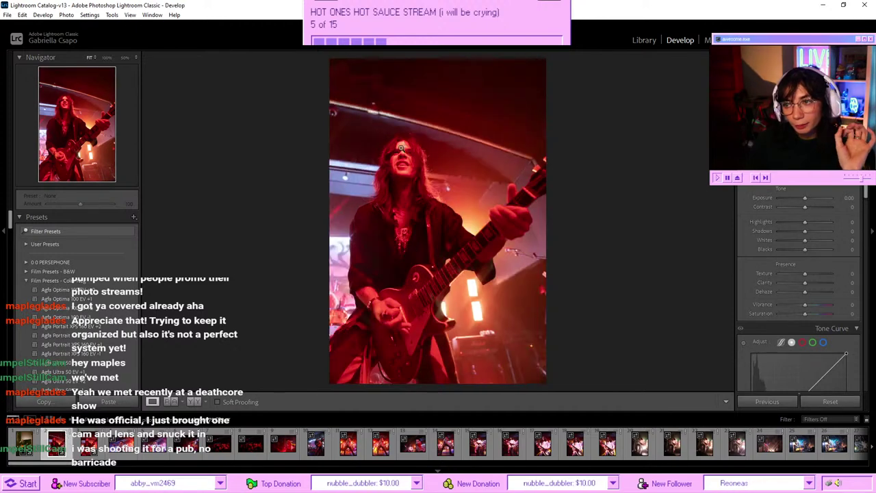
pyautogui.click(88, 441)
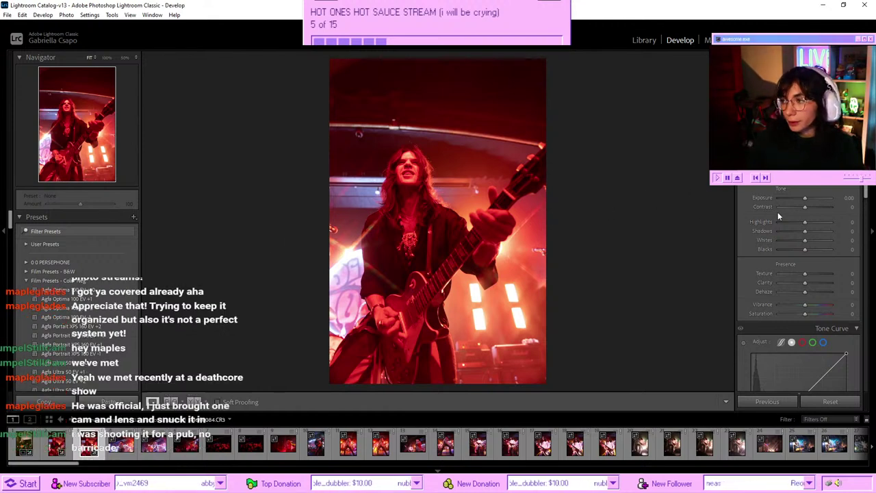
# - Paste the copied settings onto the red-lit guitarist photo and set its Temp to 3053 and Tint to -42
pyautogui.scroll(2, 778, 212)
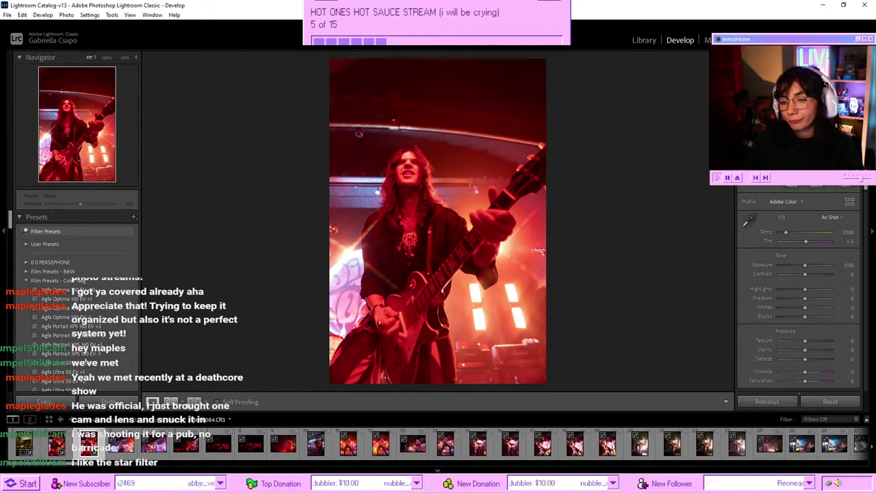
pyautogui.hotkey('ctrl', 'shift', 'v')
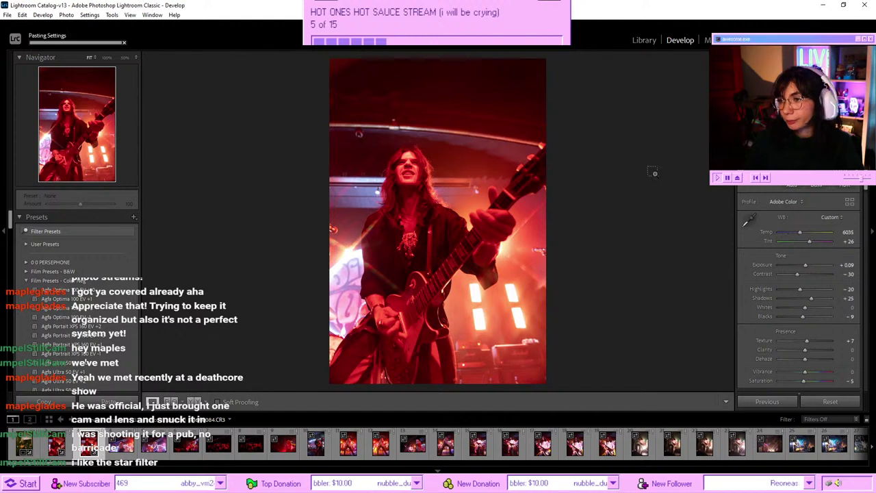
pyautogui.moveTo(789, 232); pyautogui.dragTo(785, 236)
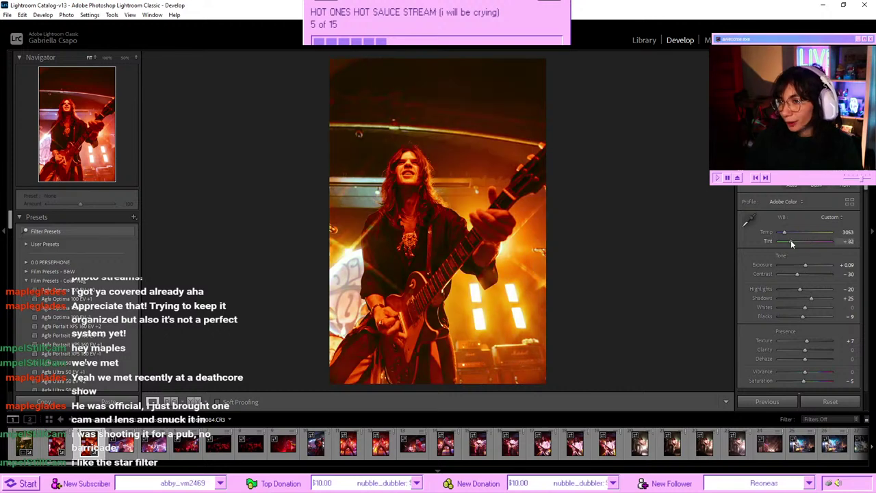
pyautogui.moveTo(791, 239)
pyautogui.mouseDown()
pyautogui.moveTo(806, 239)
pyautogui.moveTo(798, 244)
pyautogui.mouseUp()
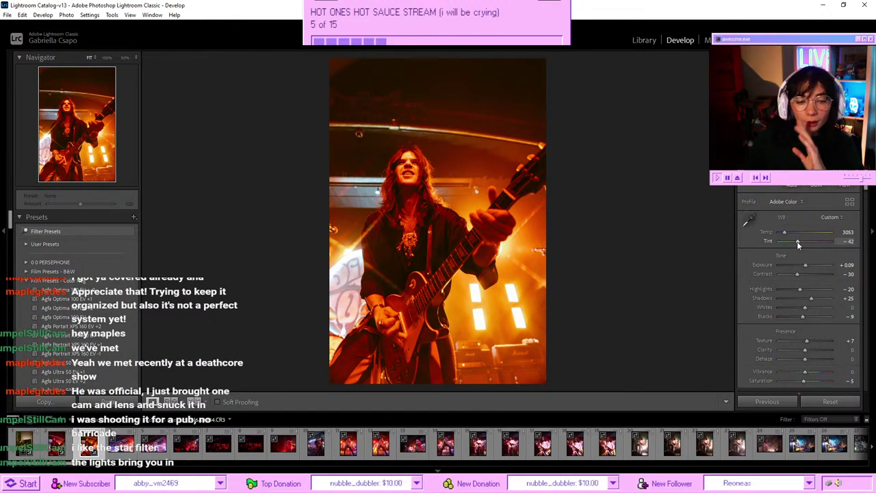
# - Shift the photo's Color Grading shadows to teal, about hue 177 with saturation 77
pyautogui.scroll(-4, 810, 240)
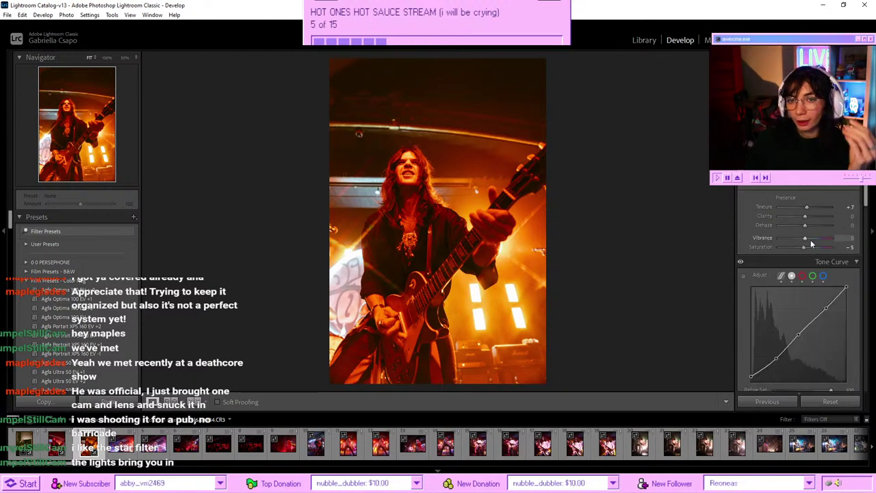
pyautogui.scroll(-10, 807, 239)
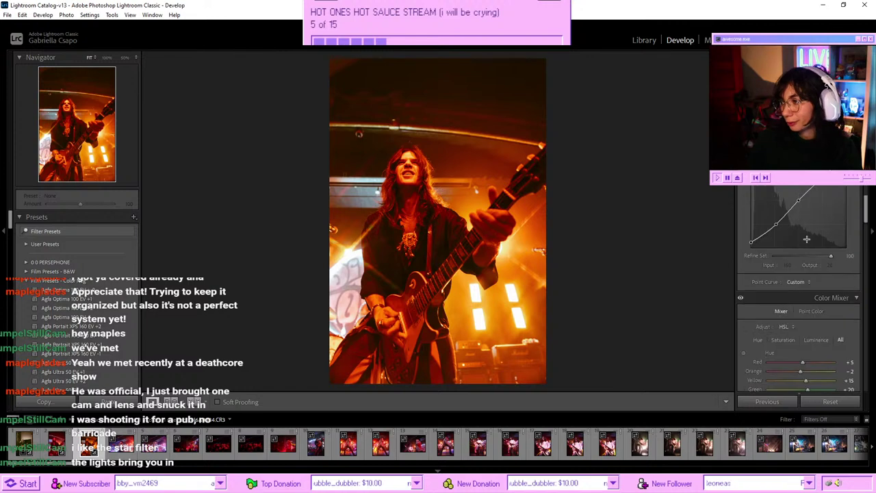
pyautogui.scroll(-5, 807, 239)
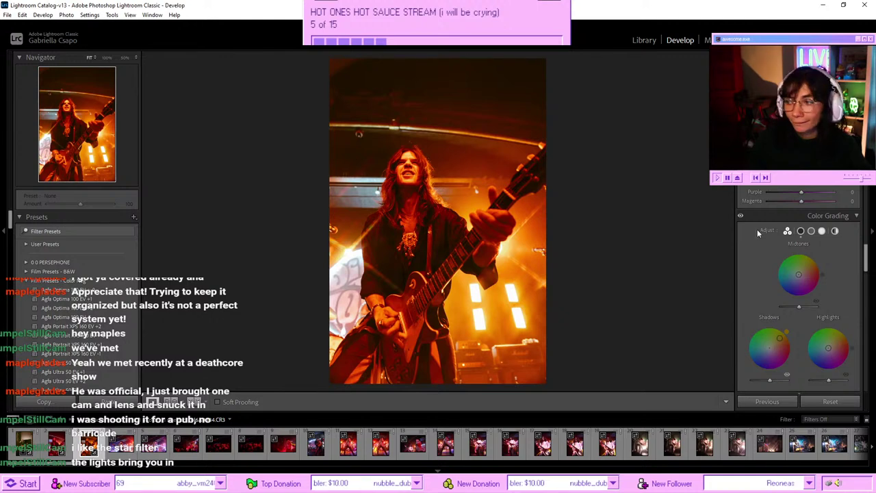
pyautogui.scroll(-3, 757, 229)
pyautogui.moveTo(780, 271); pyautogui.dragTo(756, 282)
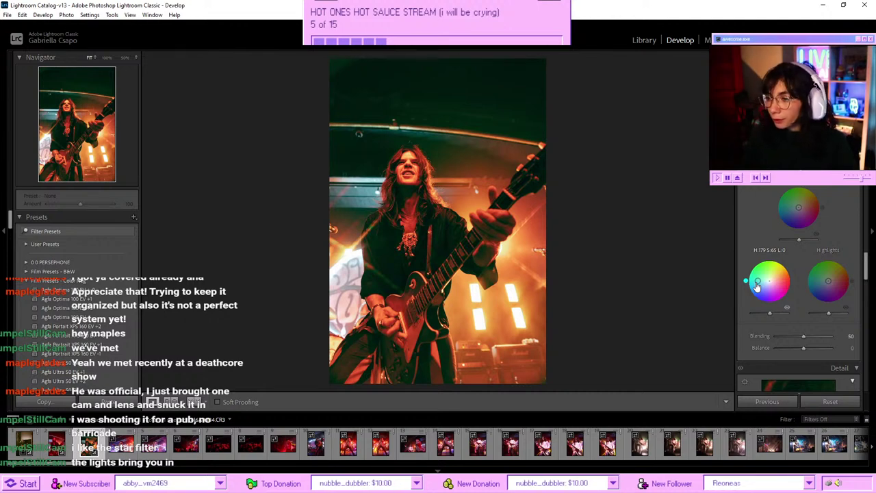
pyautogui.moveTo(756, 283)
pyautogui.mouseDown()
pyautogui.moveTo(767, 280)
pyautogui.moveTo(754, 293)
pyautogui.moveTo(746, 281)
pyautogui.mouseUp()
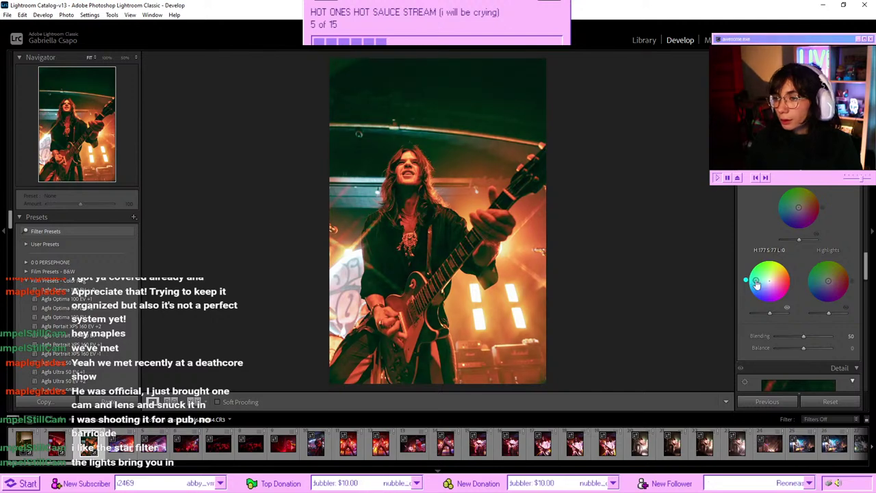
# - Try a blue Color Grading tint in the highlights, return them to neutral, and nudge the midtones slightly toward yellow-green
pyautogui.moveTo(828, 280); pyautogui.dragTo(822, 291)
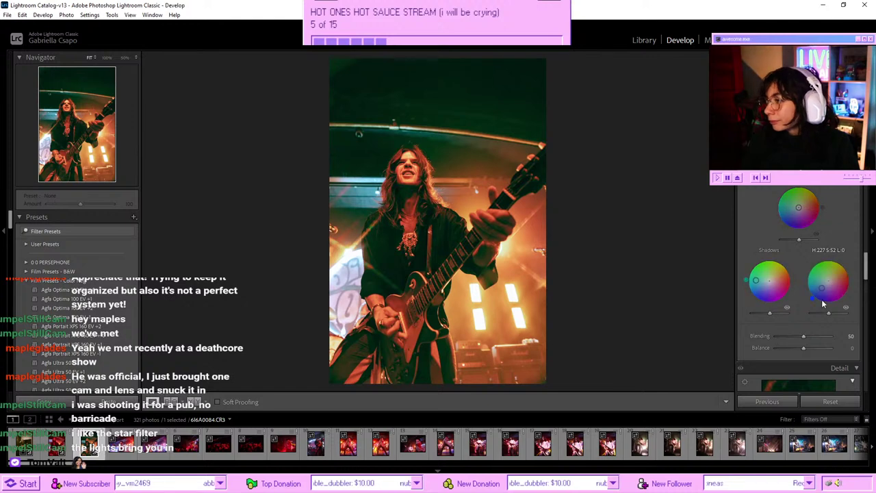
pyautogui.moveTo(818, 286)
pyautogui.mouseDown()
pyautogui.moveTo(848, 269)
pyautogui.moveTo(818, 275)
pyautogui.moveTo(827, 282)
pyautogui.mouseUp()
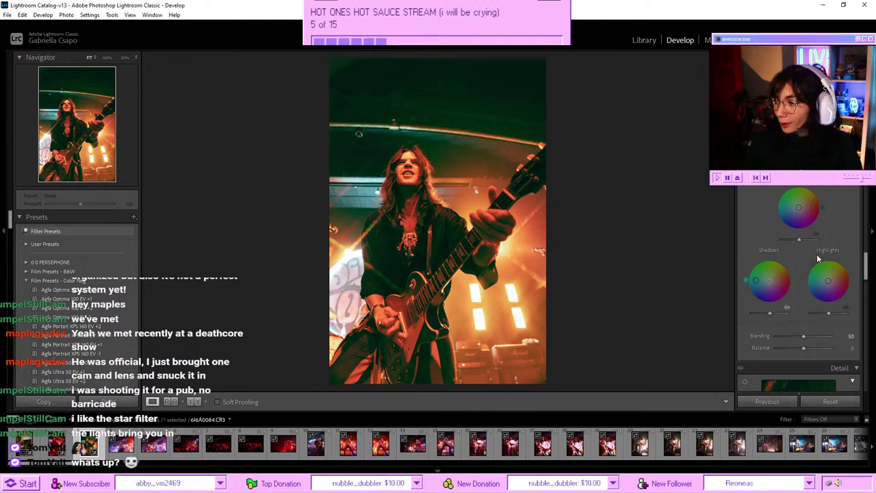
pyautogui.moveTo(799, 207); pyautogui.dragTo(803, 206)
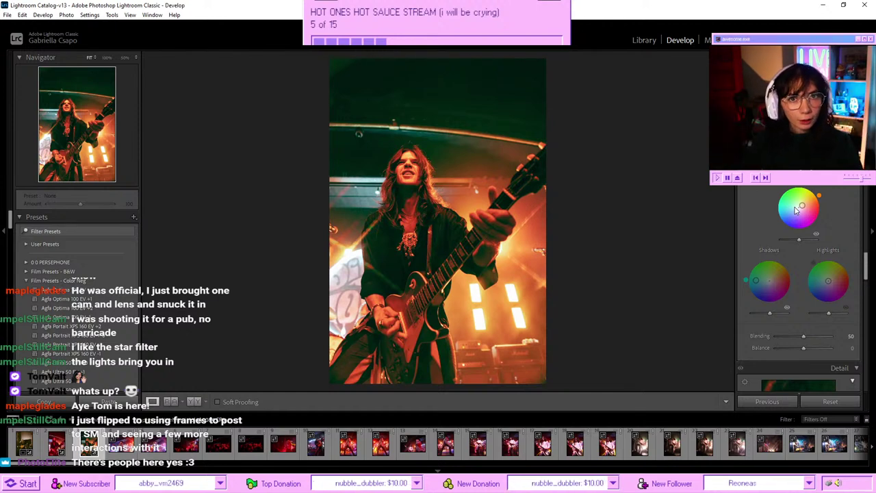
pyautogui.moveTo(795, 211)
pyautogui.mouseDown()
pyautogui.moveTo(791, 222)
pyautogui.moveTo(805, 213)
pyautogui.moveTo(799, 204)
pyautogui.mouseUp()
# - Refine the teal shadows tint around hue 187 and saturation 74, and compare the edit with the original photo
pyautogui.moveTo(769, 280)
pyautogui.mouseDown()
pyautogui.moveTo(749, 291)
pyautogui.moveTo(747, 282)
pyautogui.moveTo(756, 282)
pyautogui.mouseUp()
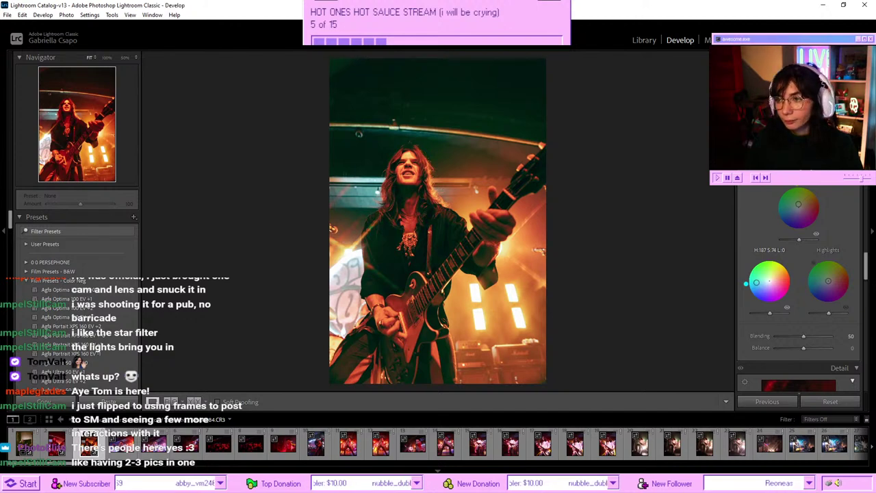
pyautogui.moveTo(756, 282); pyautogui.dragTo(755, 282)
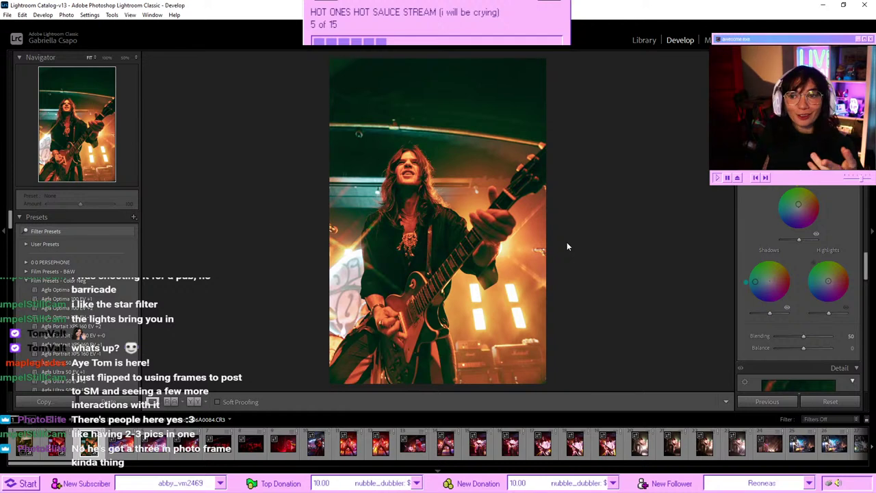
pyautogui.press('\\')
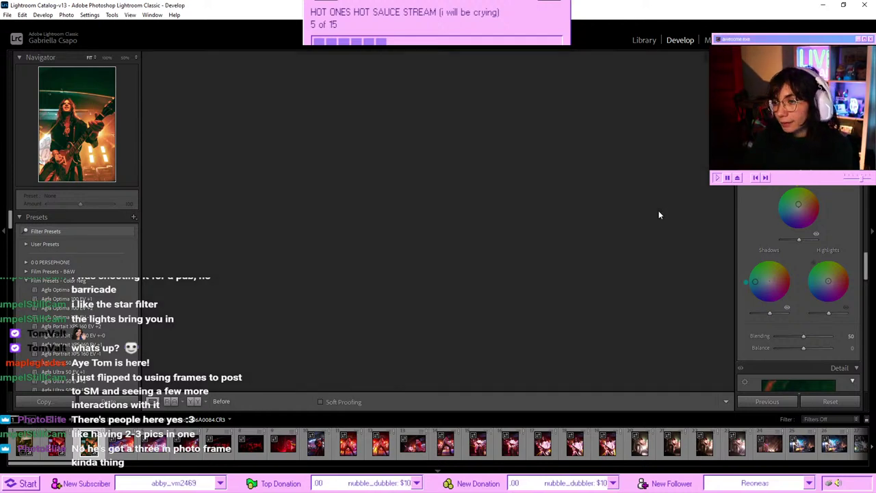
pyautogui.press('\\')
# - Set the guitarist photo's Color Mixer hues to Orange -5, Yellow +27 and Green 0
pyautogui.scroll(10, 777, 222)
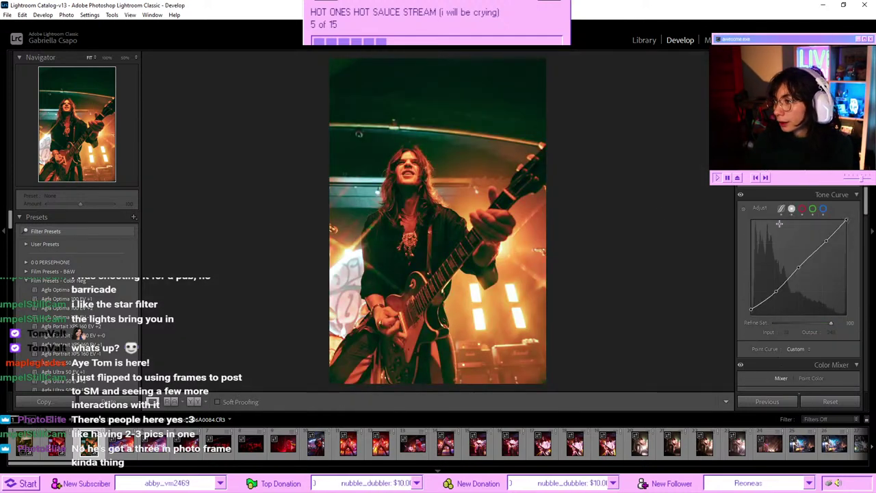
pyautogui.scroll(-4, 780, 223)
pyautogui.scroll(4, 781, 233)
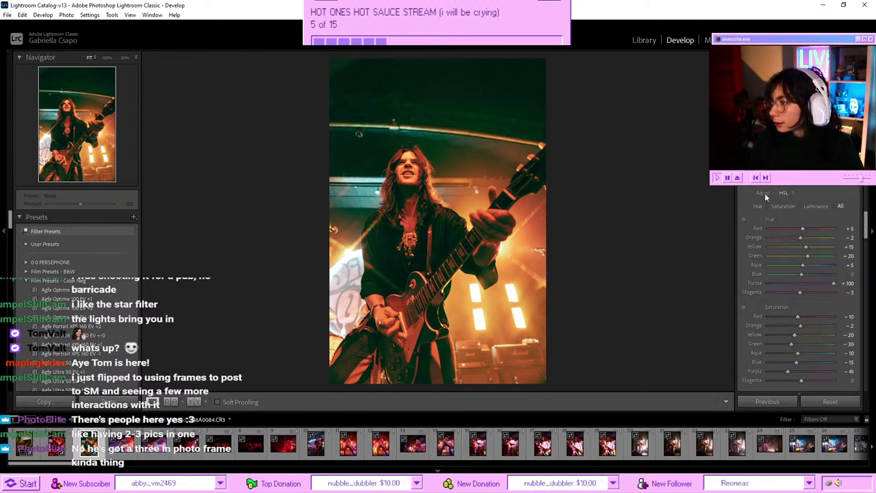
pyautogui.click(802, 188)
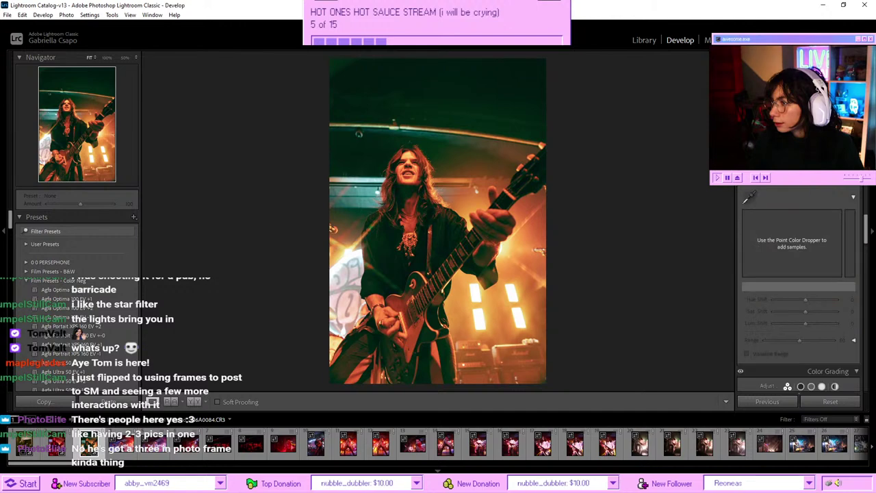
pyautogui.scroll(-3, 791, 230)
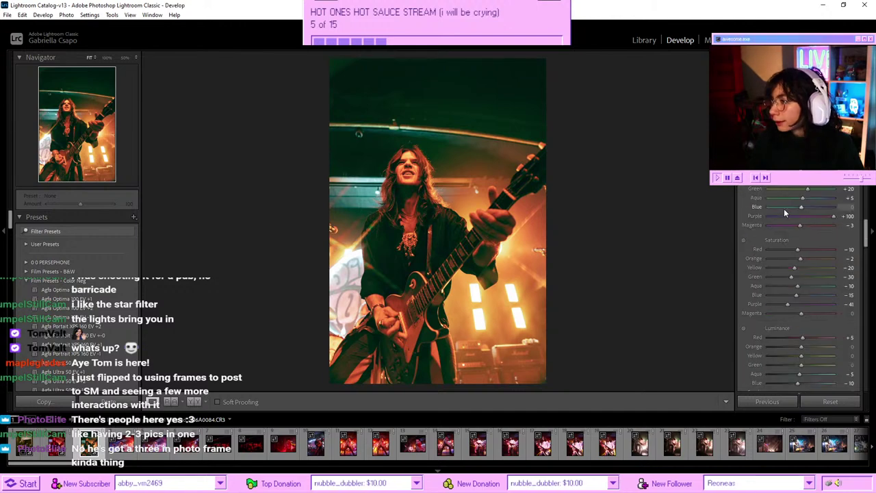
pyautogui.scroll(2, 784, 208)
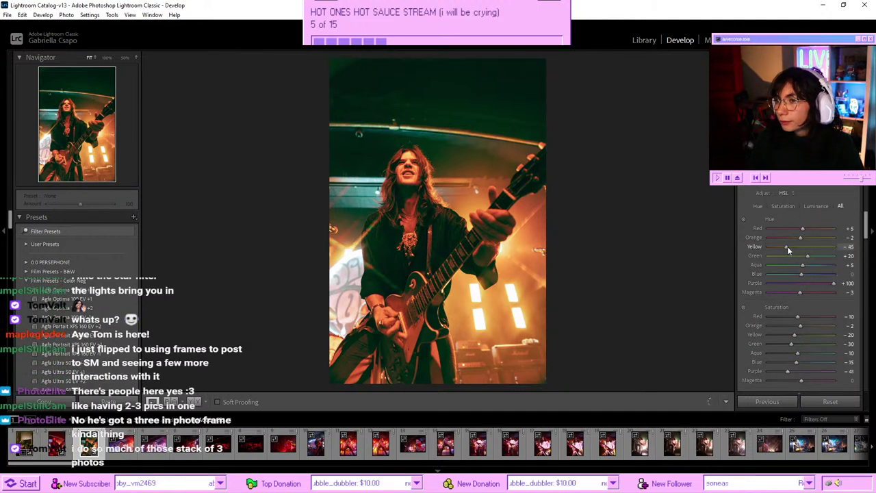
pyautogui.moveTo(788, 247)
pyautogui.mouseDown()
pyautogui.moveTo(765, 248)
pyautogui.moveTo(827, 250)
pyautogui.moveTo(779, 256)
pyautogui.moveTo(801, 256)
pyautogui.moveTo(793, 237)
pyautogui.moveTo(783, 239)
pyautogui.moveTo(800, 240)
pyautogui.mouseUp()
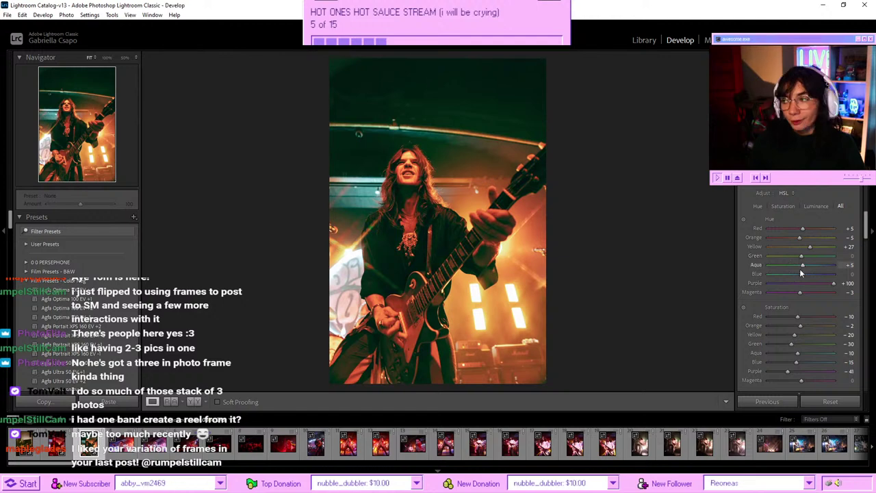
# - Reduce the Color Grading shadows tint from strong teal to a faint green close to neutral
pyautogui.scroll(4, 802, 267)
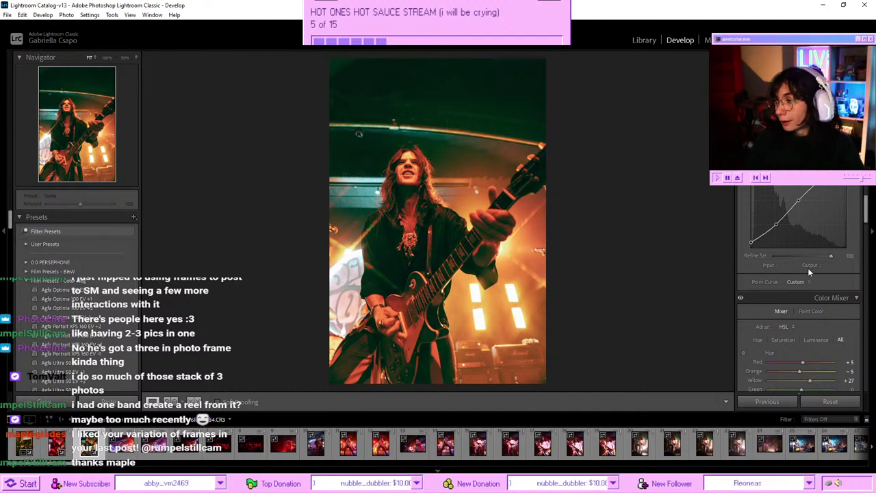
pyautogui.scroll(-6, 808, 272)
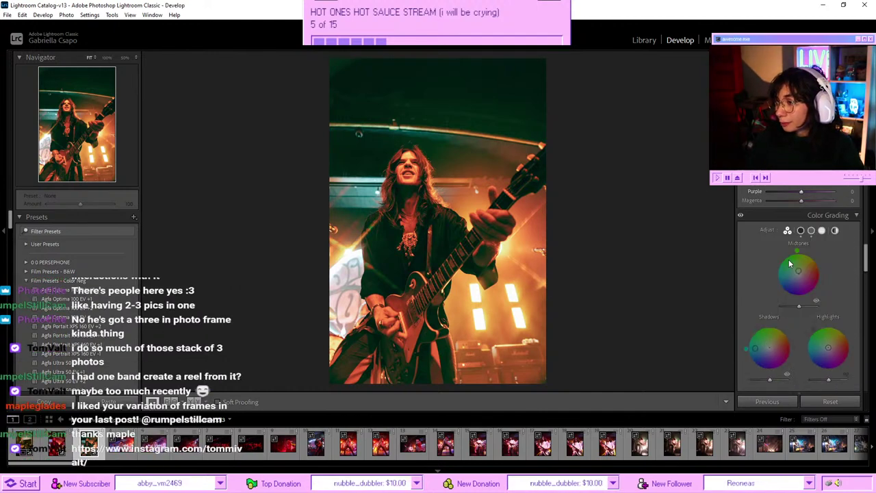
pyautogui.scroll(-3, 789, 264)
pyautogui.moveTo(772, 226); pyautogui.dragTo(766, 217)
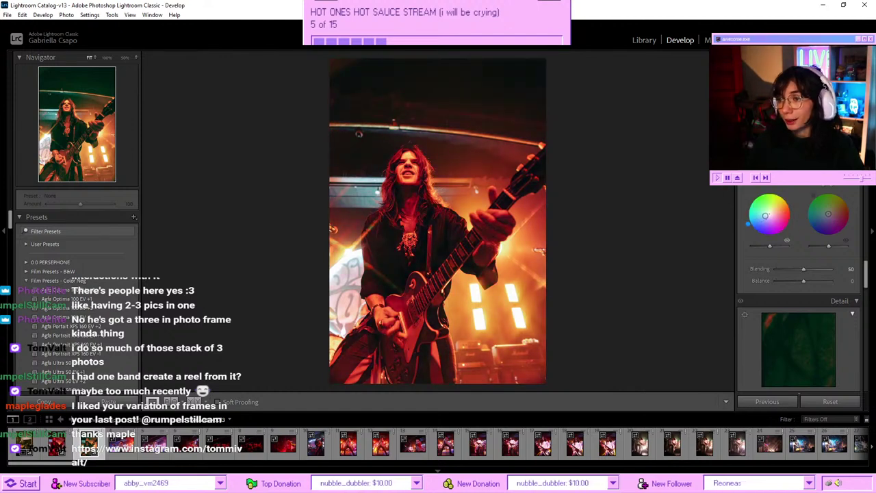
pyautogui.moveTo(764, 216); pyautogui.dragTo(764, 211)
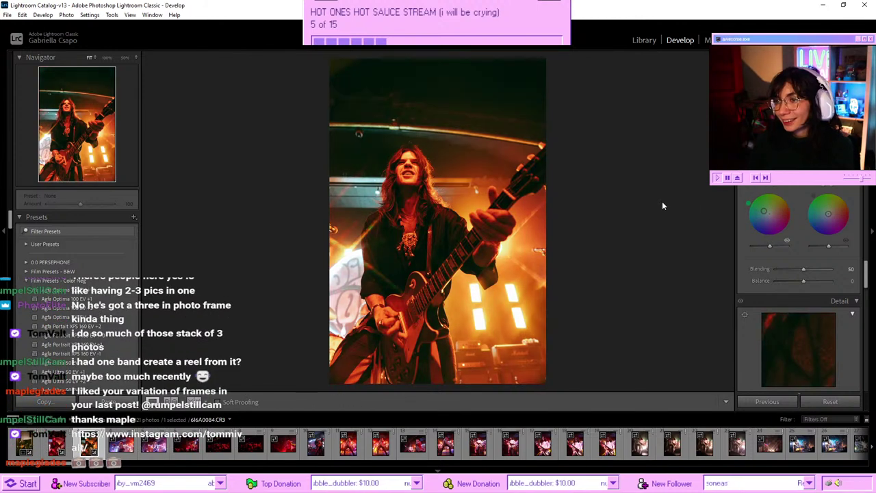
# - Set the guitarist photo's Shadows to +46 and its Temp to 2526
pyautogui.scroll(10, 790, 221)
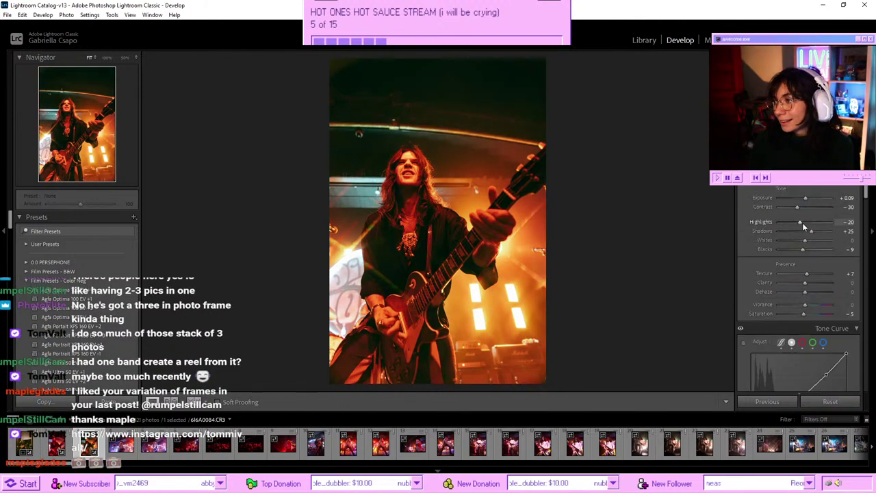
pyautogui.moveTo(814, 303); pyautogui.dragTo(819, 303)
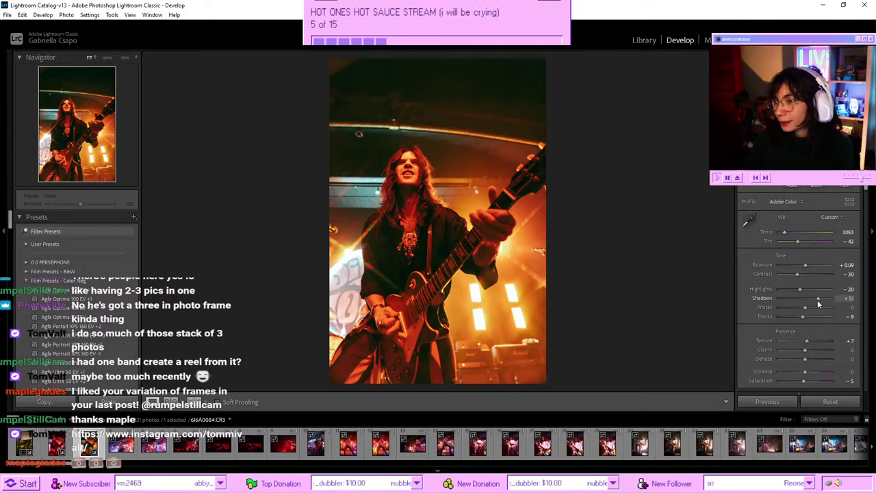
pyautogui.moveTo(786, 234); pyautogui.dragTo(782, 240)
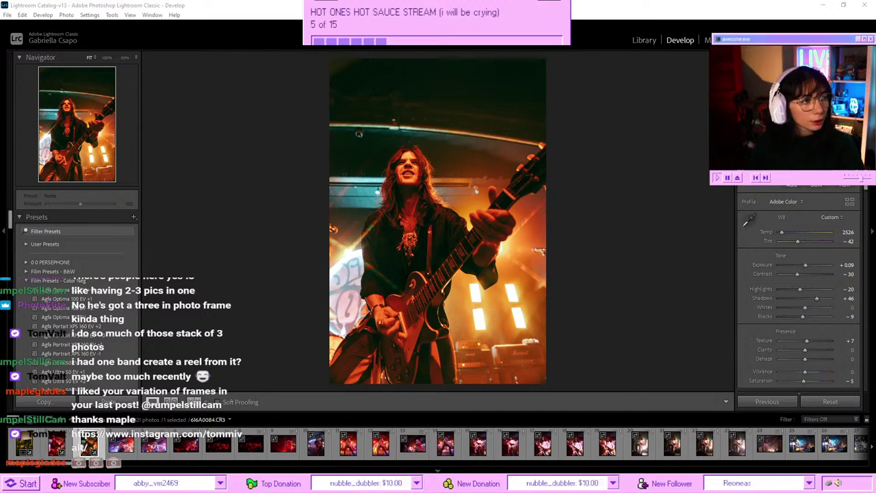
# - Switch to Instagram in the browser and look through the pinned red-car post's photo carousel, closing it when finished
pyautogui.press('super+Up')
pyautogui.scroll(-2, 404, 291)
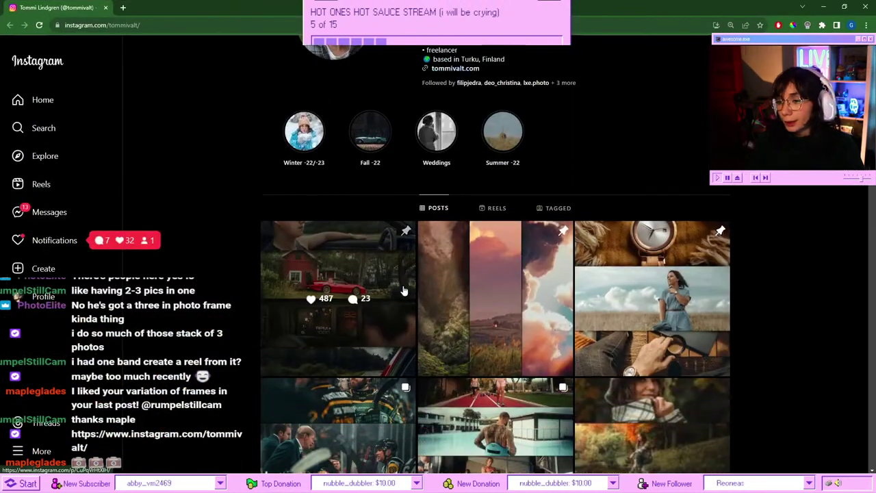
pyautogui.click(344, 263)
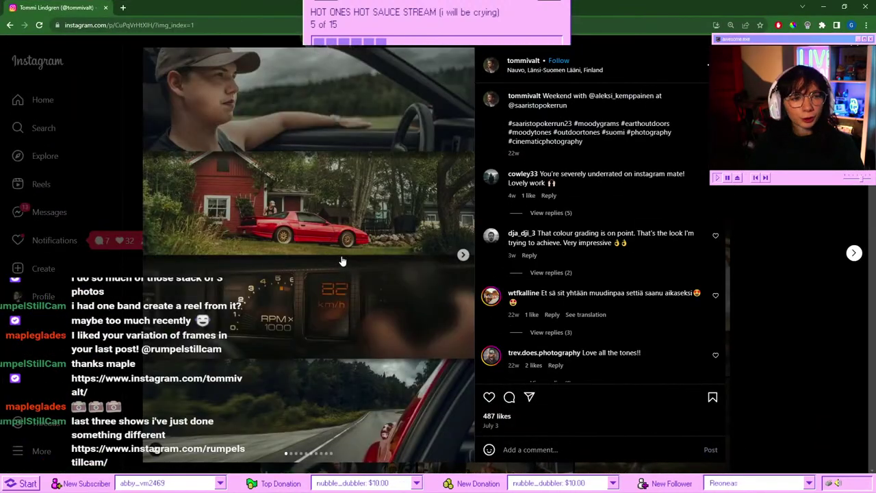
pyautogui.click(463, 256)
pyautogui.click(463, 256)
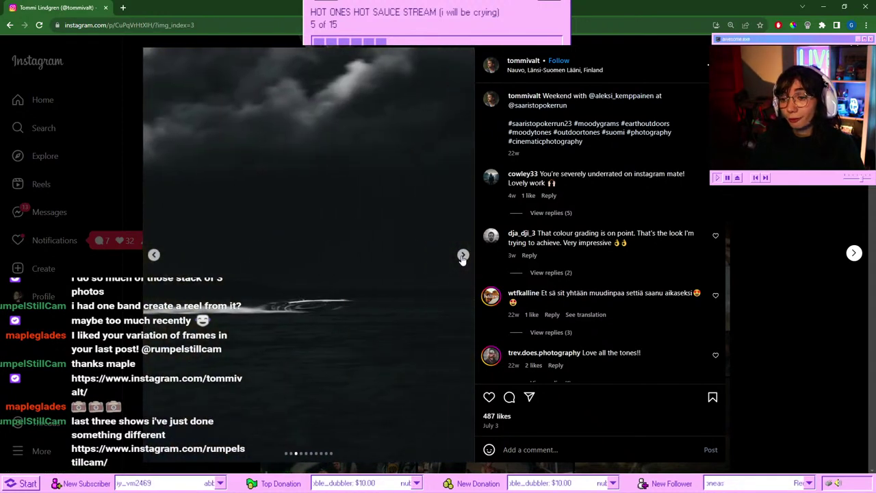
pyautogui.click(463, 256)
pyautogui.click(462, 256)
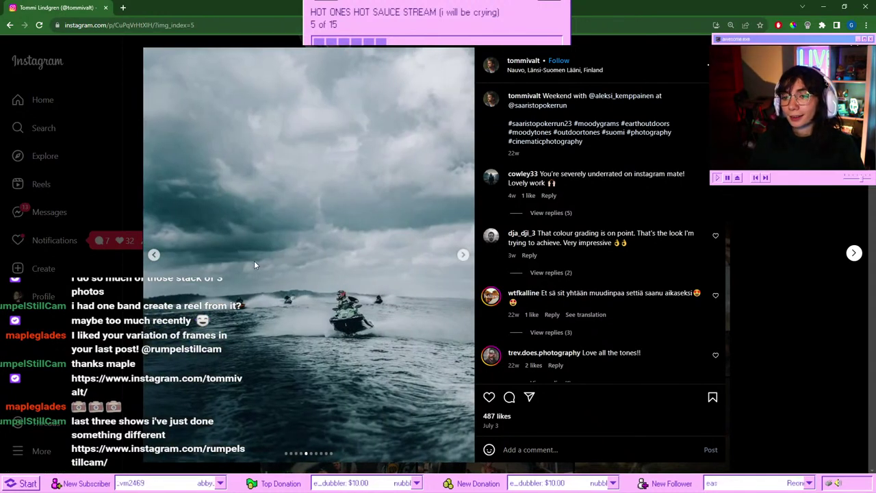
pyautogui.click(154, 255)
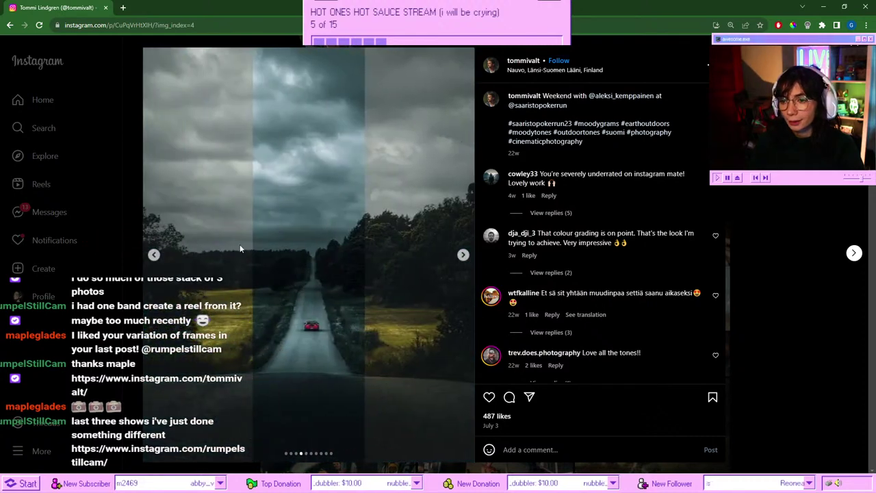
pyautogui.click(463, 255)
pyautogui.click(463, 254)
pyautogui.click(463, 255)
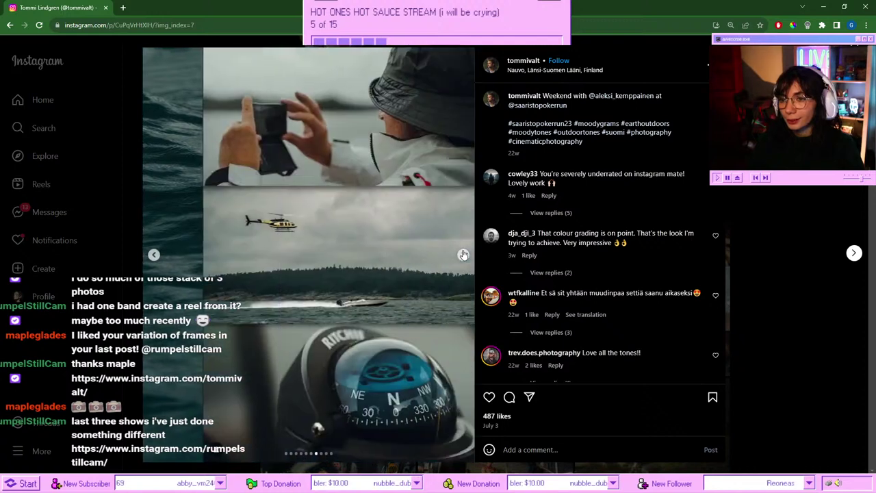
pyautogui.moveTo(676, 197); pyautogui.dragTo(746, 191)
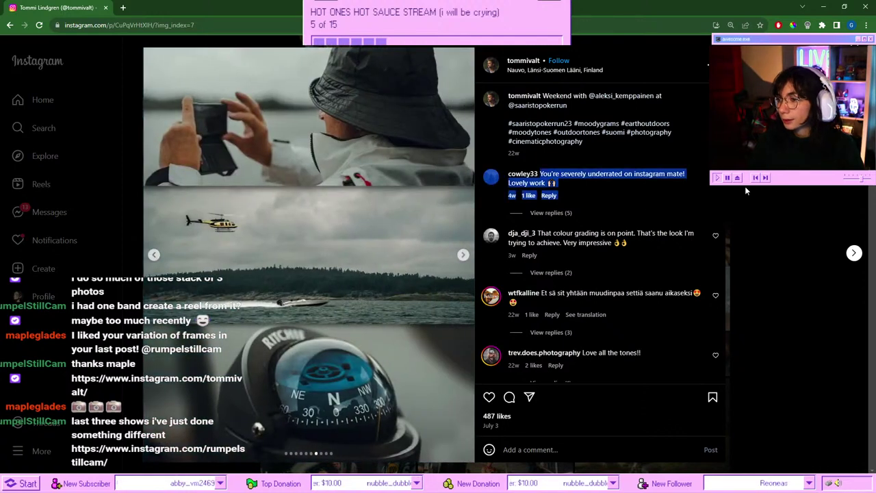
pyautogui.click(733, 170)
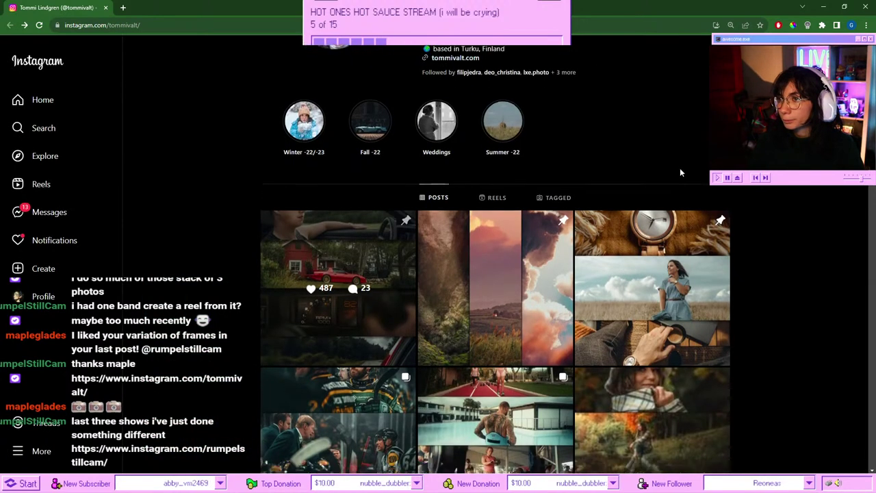
# - View all the images in the pinned Crete landscape post and close it
pyautogui.scroll(-1, 680, 171)
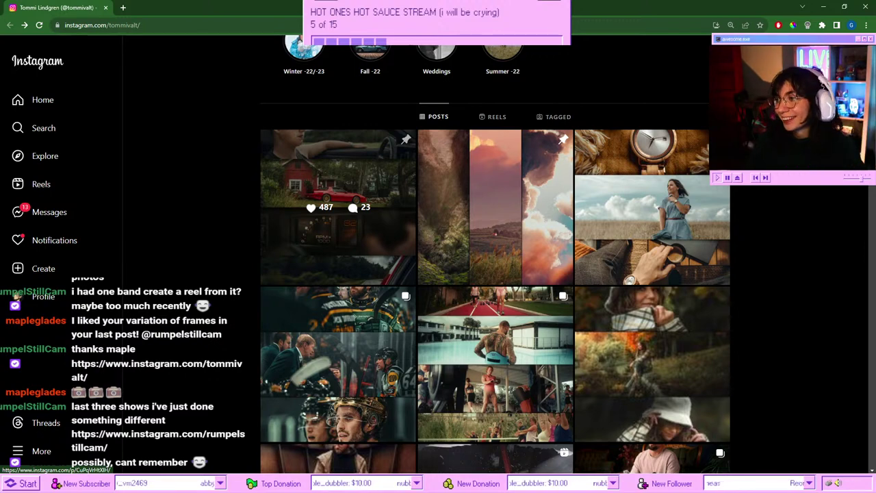
pyautogui.click(518, 230)
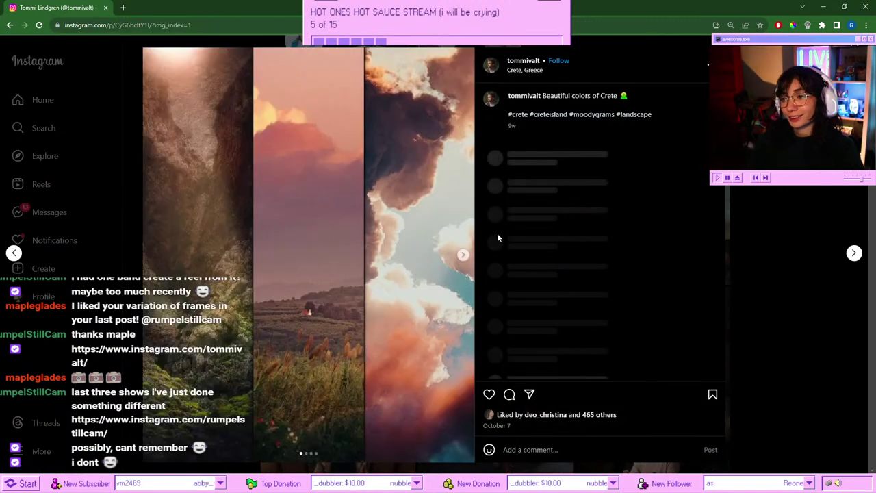
pyautogui.click(463, 254)
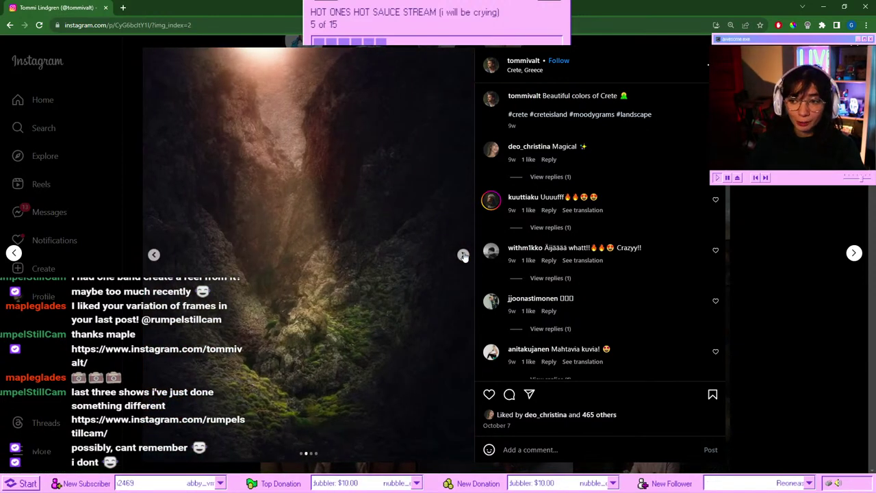
pyautogui.click(464, 254)
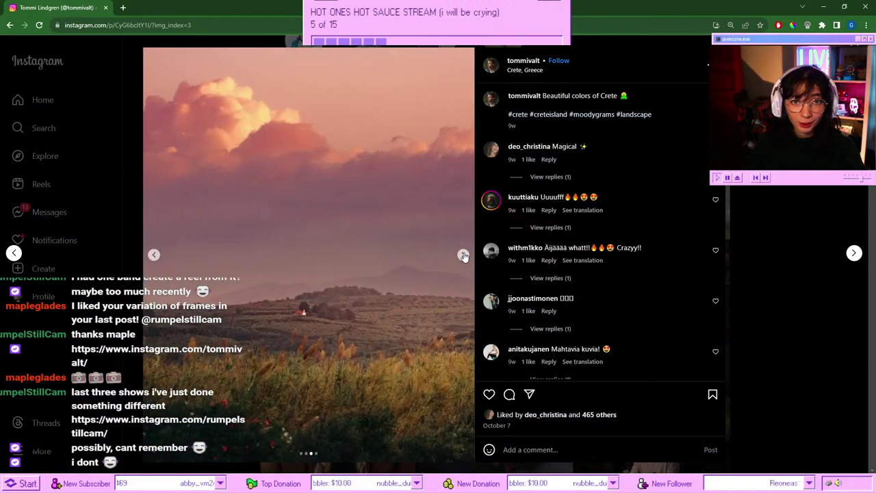
pyautogui.click(464, 255)
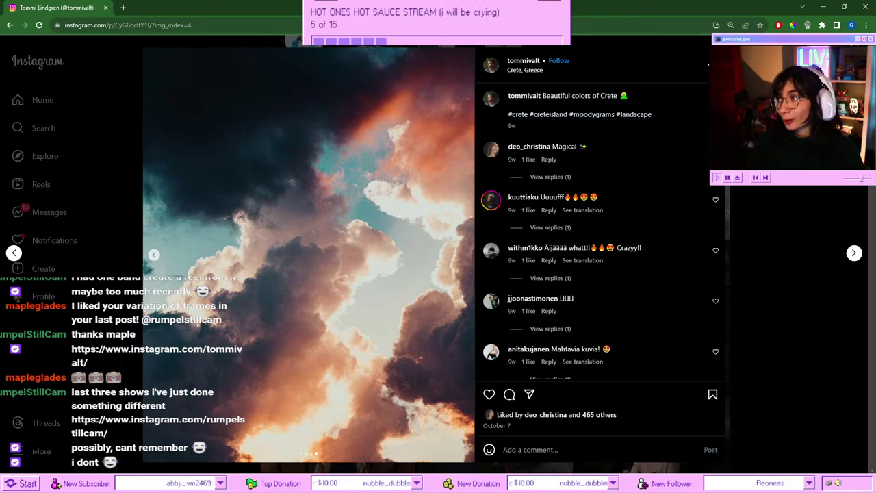
pyautogui.press('Escape')
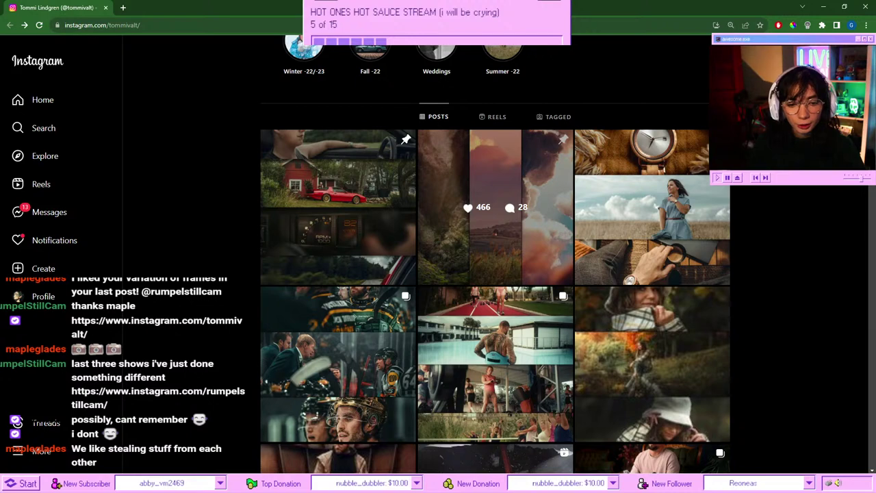
# - Browse further down the profile's posts and view the photo of the woman in the pink-red field
pyautogui.scroll(-2, 443, 295)
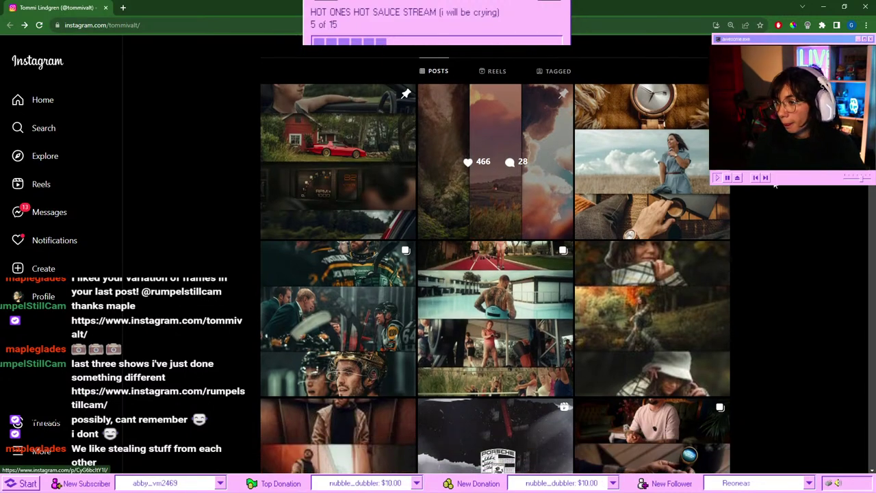
pyautogui.scroll(-1, 495, 253)
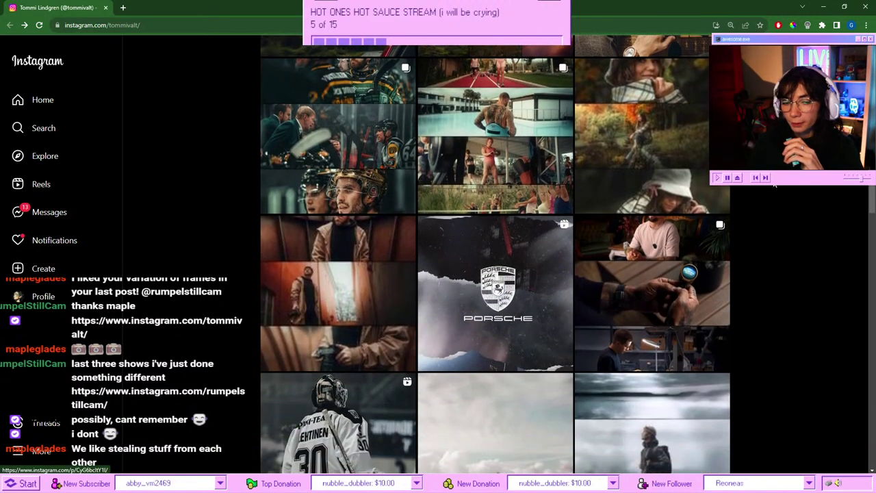
pyautogui.scroll(-1, 775, 184)
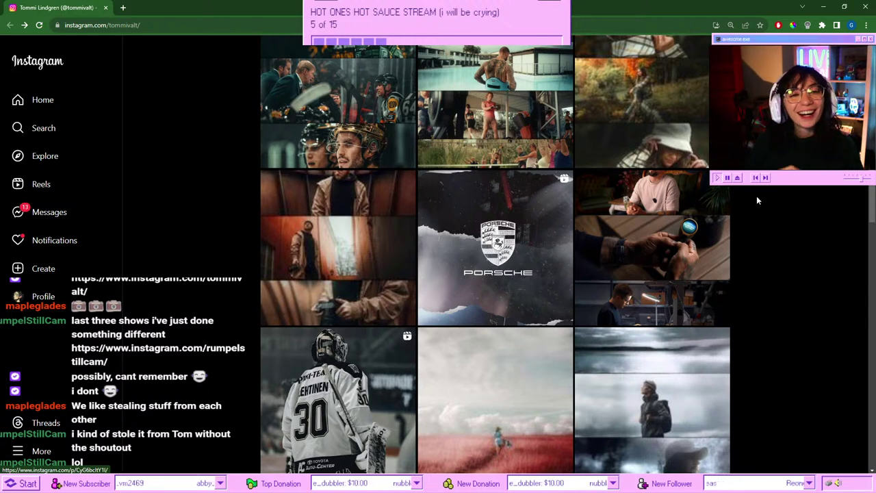
pyautogui.scroll(-1, 756, 199)
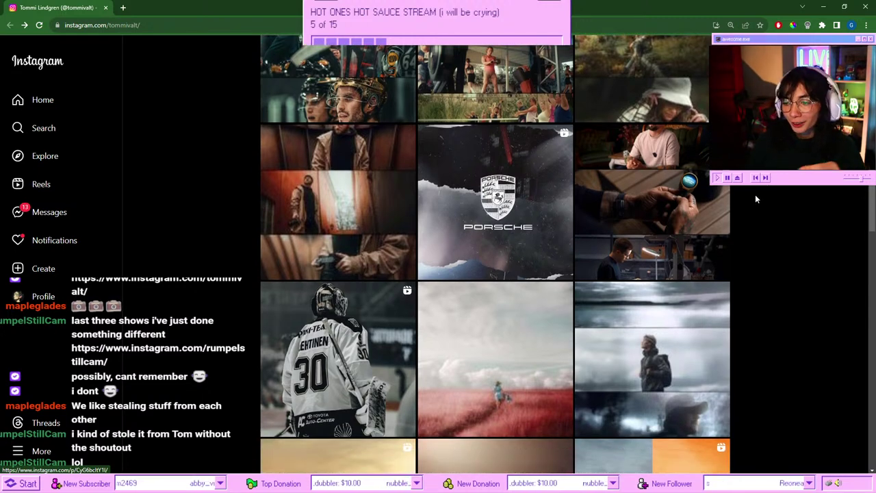
pyautogui.scroll(-2, 755, 194)
pyautogui.click(482, 304)
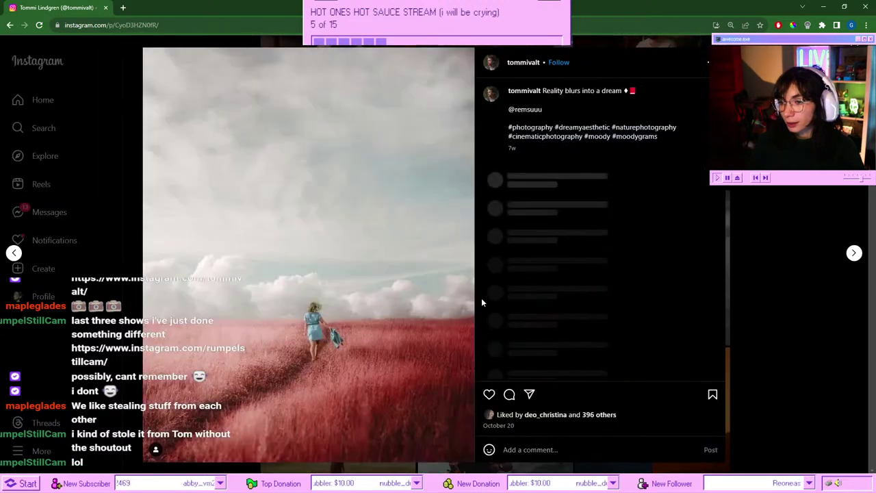
pyautogui.click(811, 194)
# - Look over the profile's older posts and follow the photographer's account
pyautogui.scroll(-4, 770, 230)
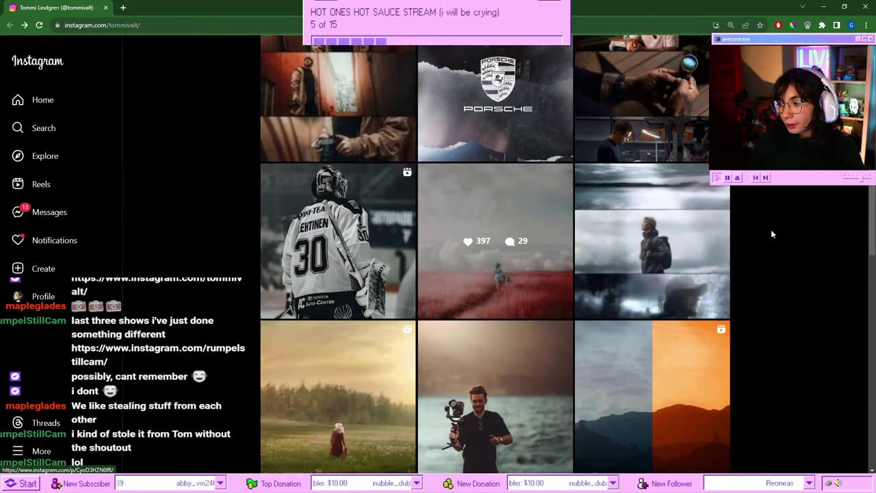
pyautogui.scroll(-3, 772, 234)
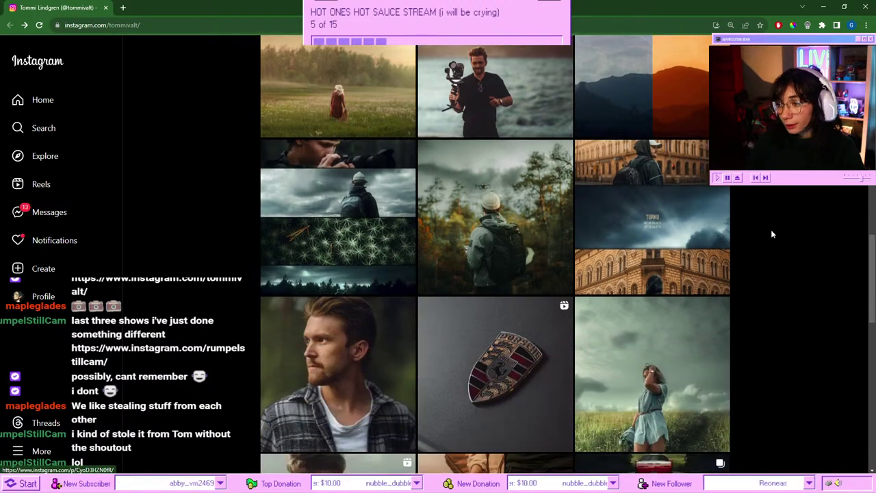
pyautogui.scroll(15, 772, 234)
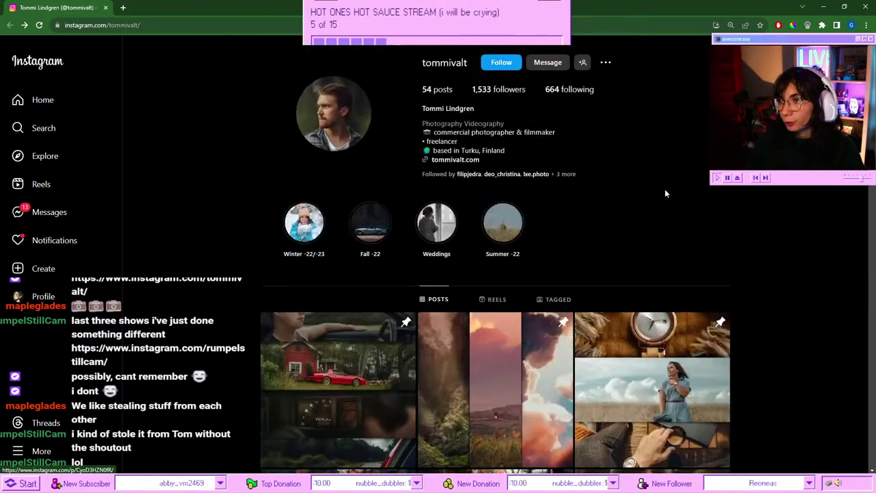
pyautogui.click(501, 62)
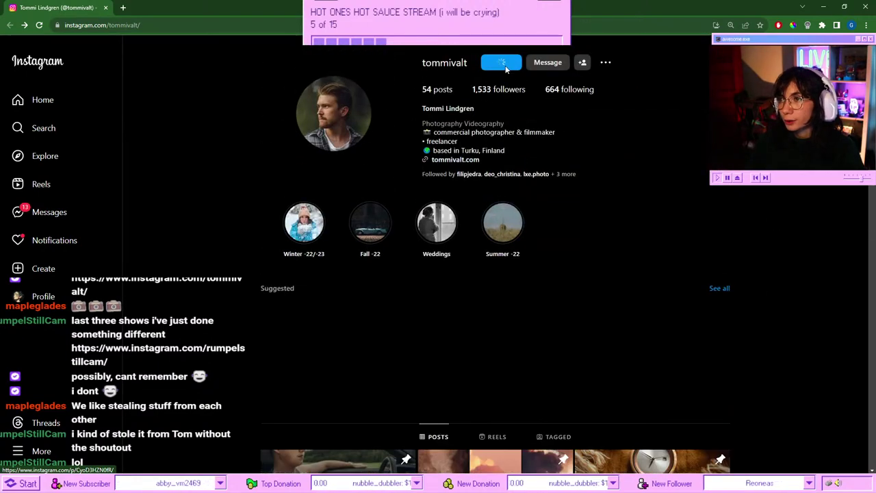
pyautogui.scroll(-2, 808, 241)
pyautogui.scroll(-1, 808, 240)
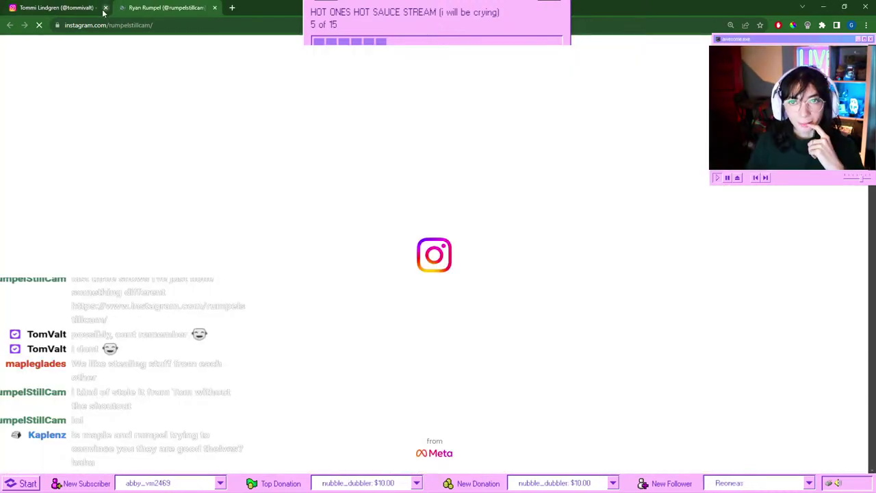
# - Close the followed photographer's page and open the black-and-white fringed-singer post on the Montreal concert photographer's profile
pyautogui.click(104, 9)
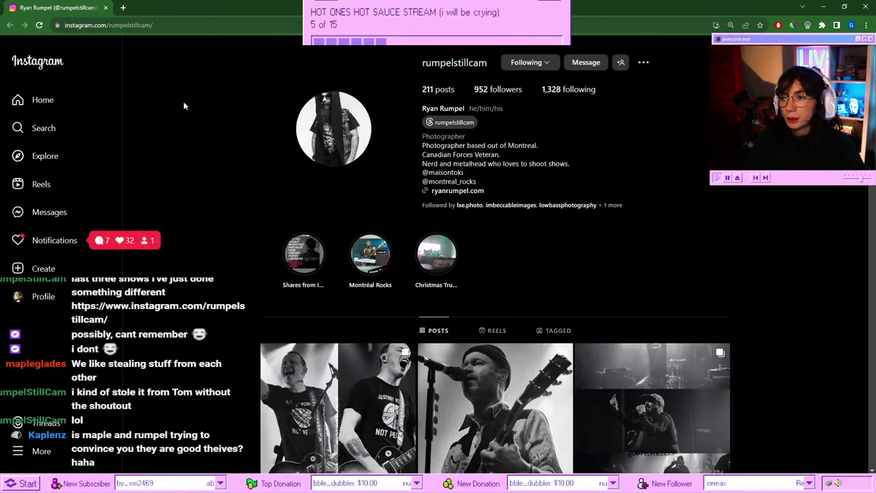
pyautogui.scroll(-3, 212, 106)
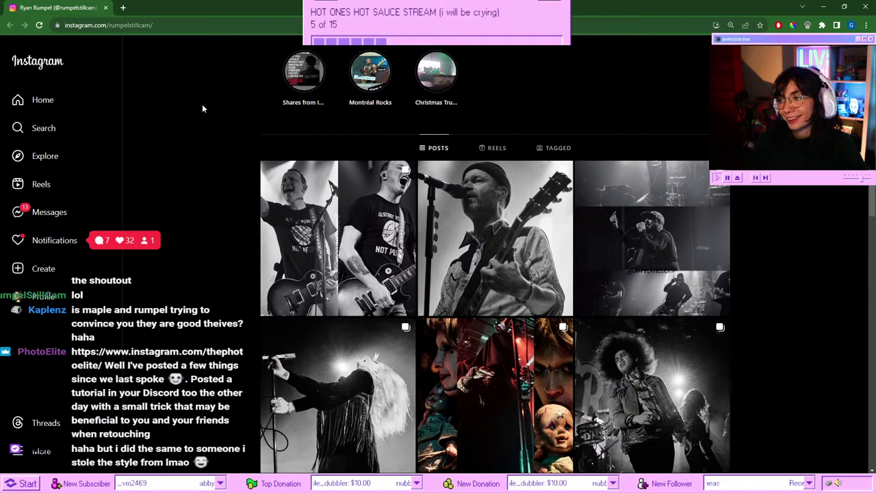
pyautogui.scroll(-2, 202, 106)
pyautogui.click(321, 267)
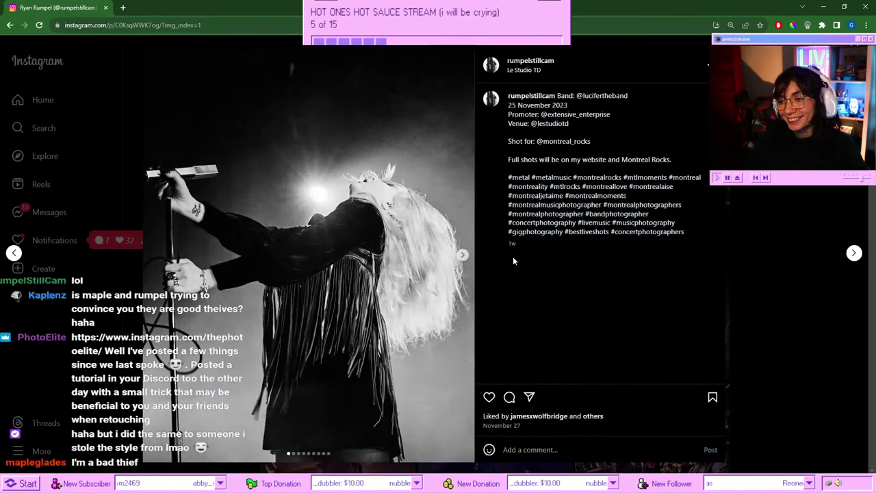
# - View the photos in the Lucifer concert post shot at Le Studio TD and return to the photographer's profile
pyautogui.click(463, 255)
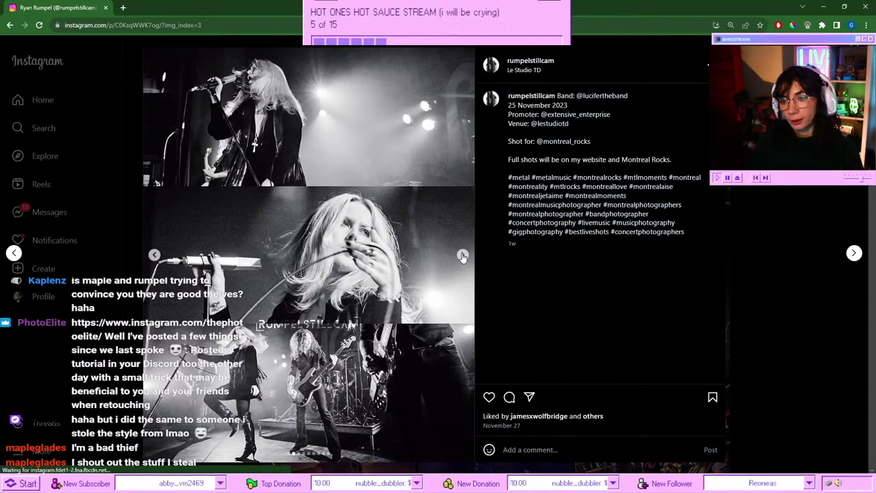
pyautogui.click(462, 255)
pyautogui.click(462, 256)
pyautogui.click(462, 256)
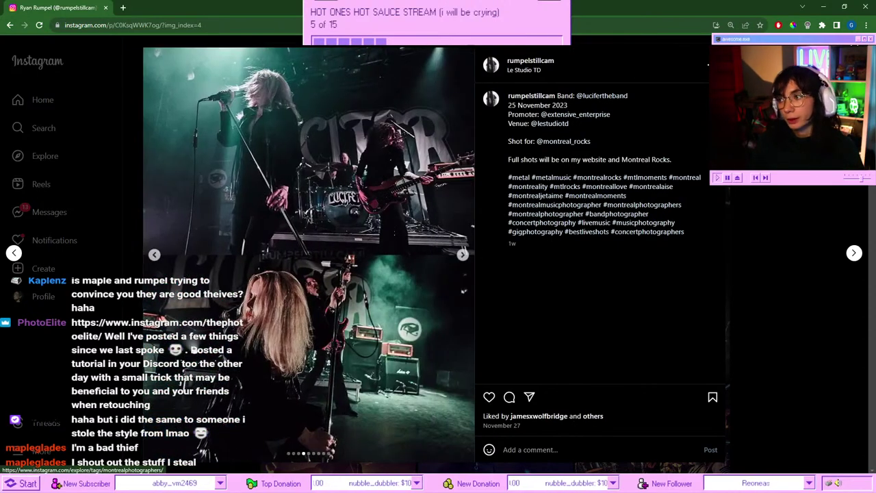
pyautogui.press('Escape')
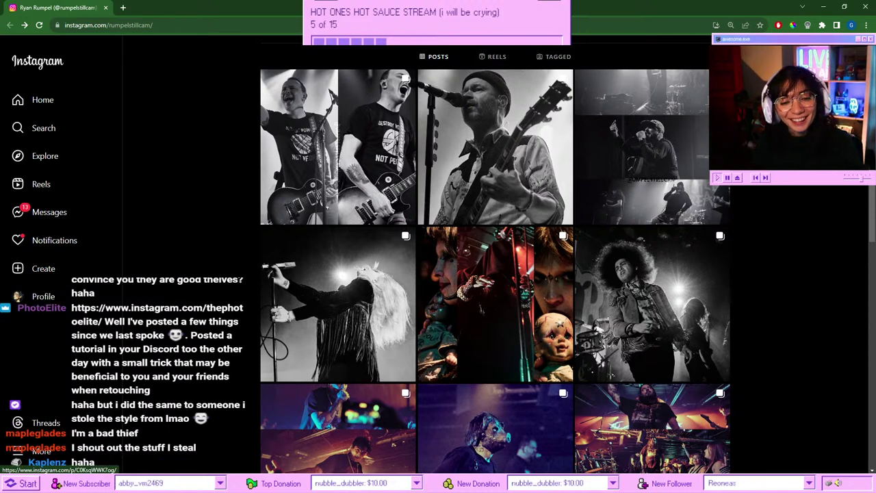
# - Browse the profile's post grid and view the Nanowar of Steel post with the tentacled mask
pyautogui.scroll(-3, 575, 278)
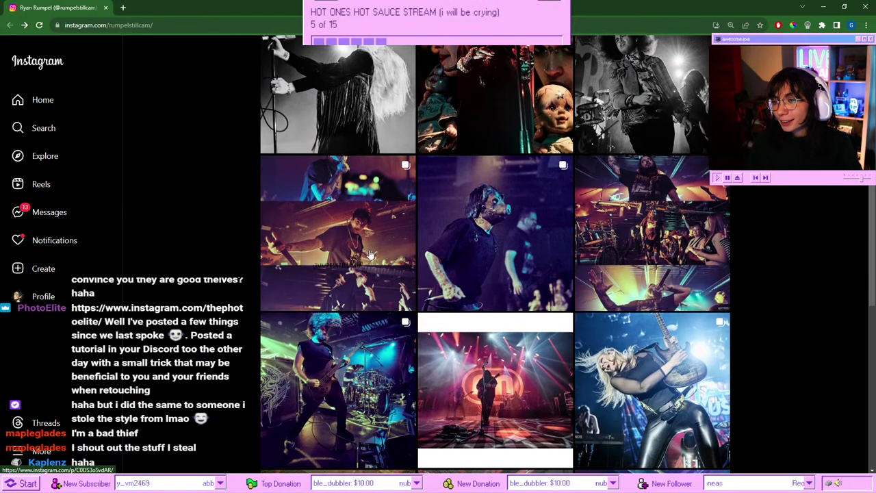
pyautogui.scroll(6, 529, 257)
pyautogui.scroll(-10, 529, 257)
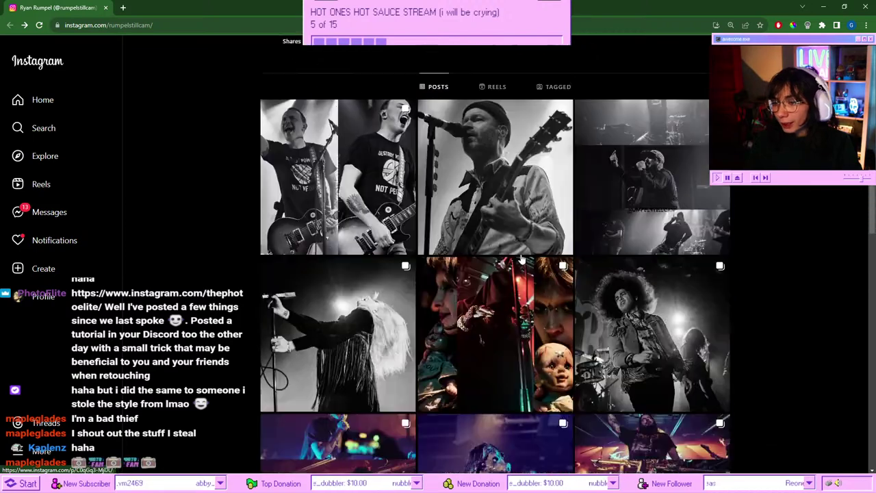
pyautogui.scroll(-5, 505, 256)
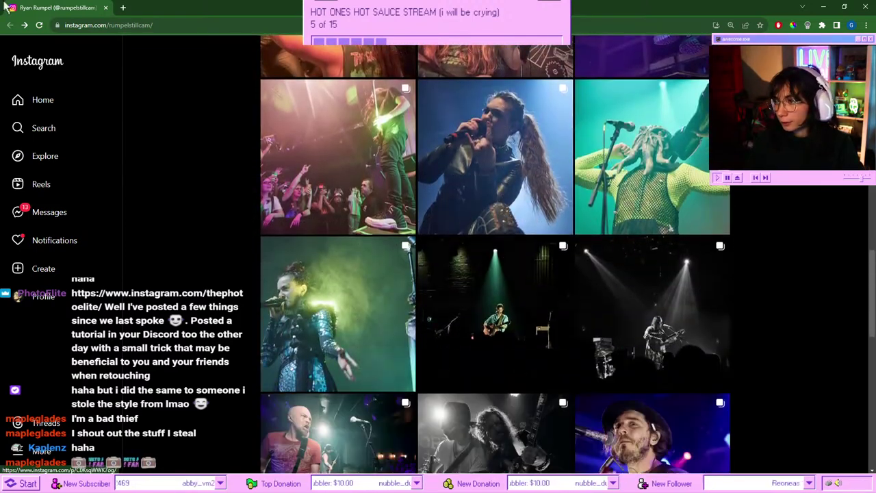
pyautogui.click(688, 173)
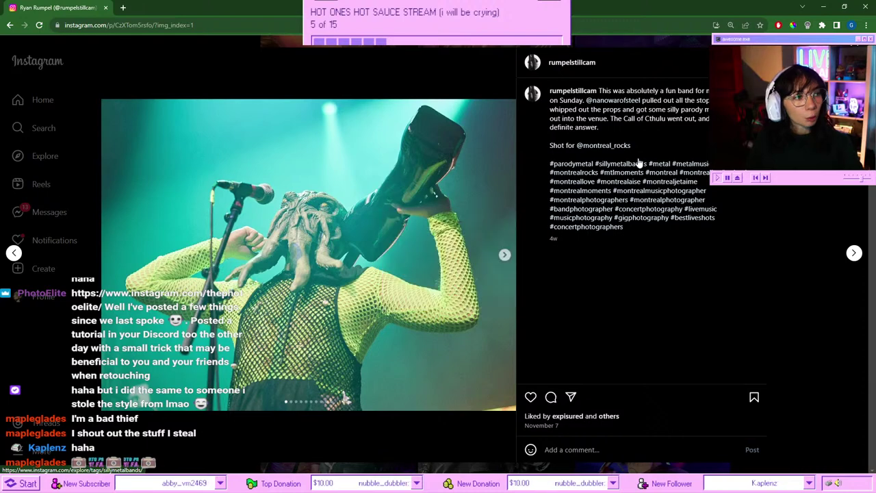
pyautogui.press('Escape')
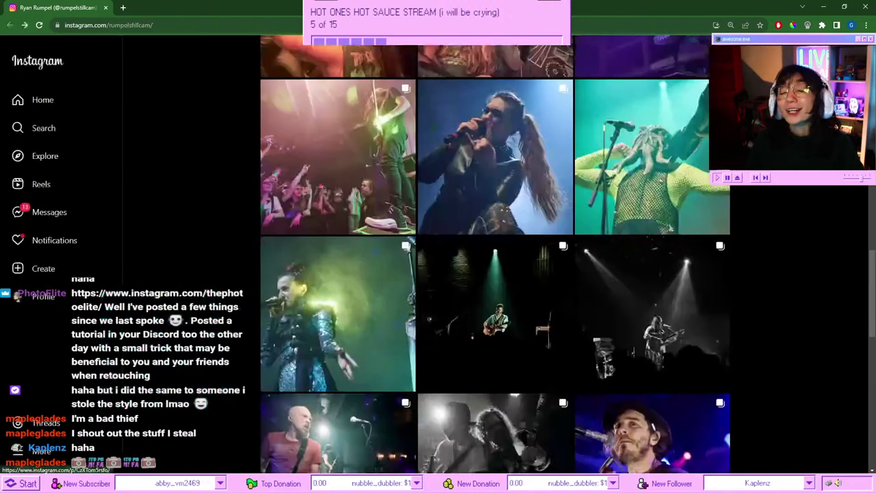
# - View the first photos of the A Wilhelm Scream post from Club Soda and return to the profile
pyautogui.scroll(10, 717, 183)
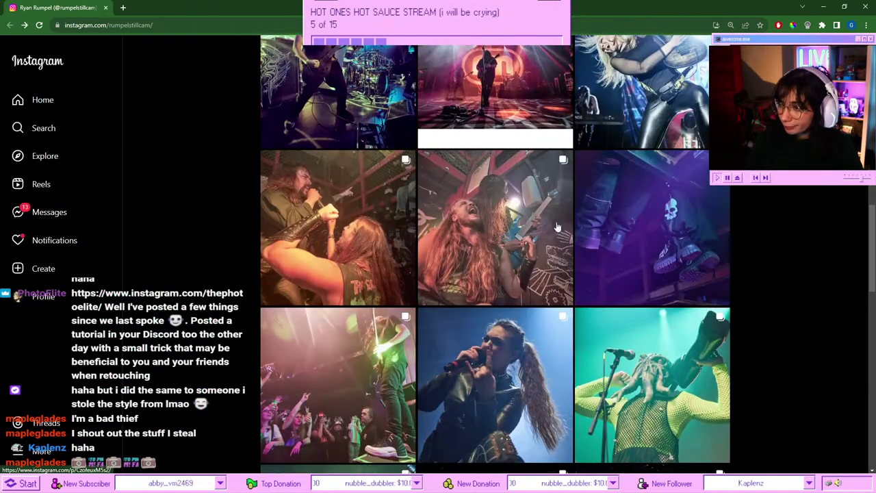
pyautogui.scroll(-3, 518, 251)
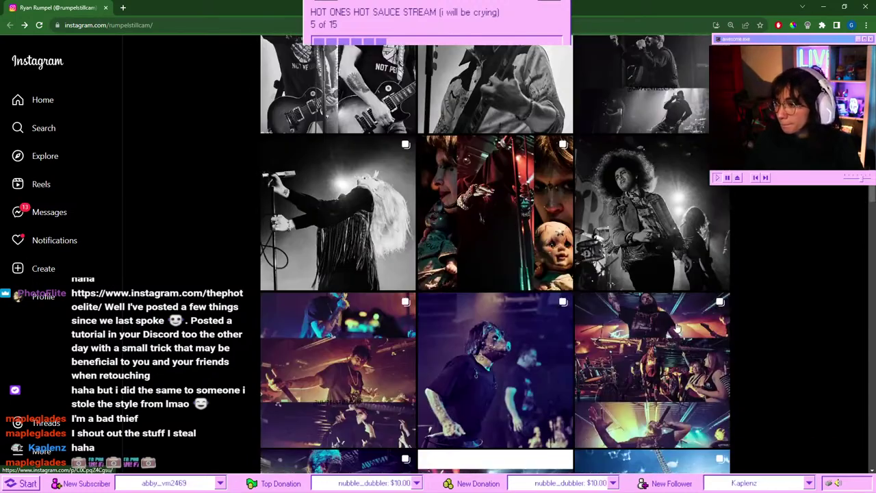
pyautogui.scroll(3, 654, 324)
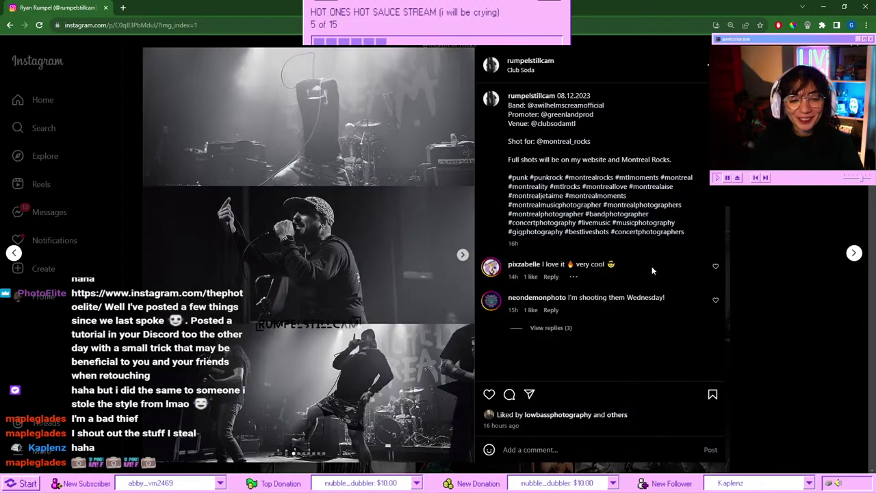
pyautogui.click(463, 254)
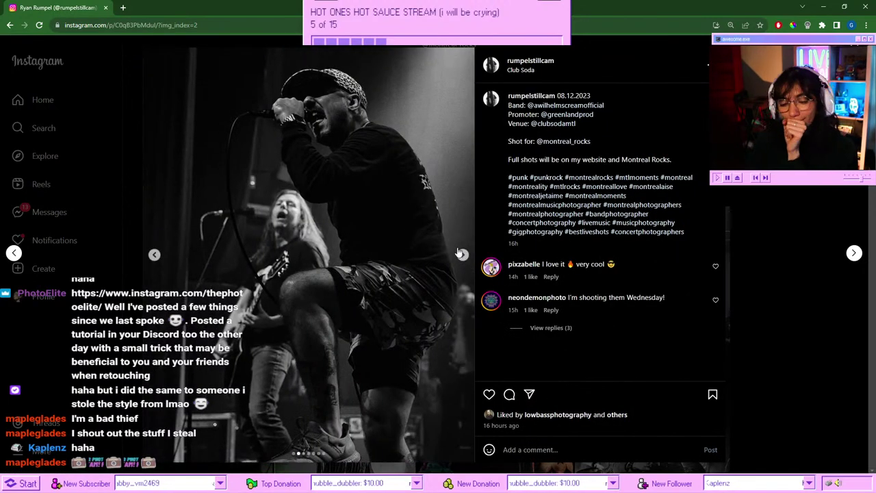
pyautogui.click(462, 255)
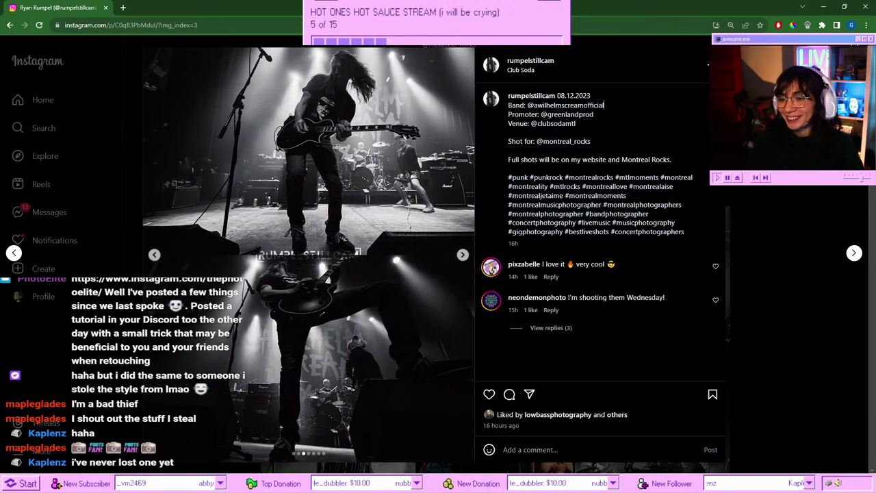
pyautogui.press('Escape')
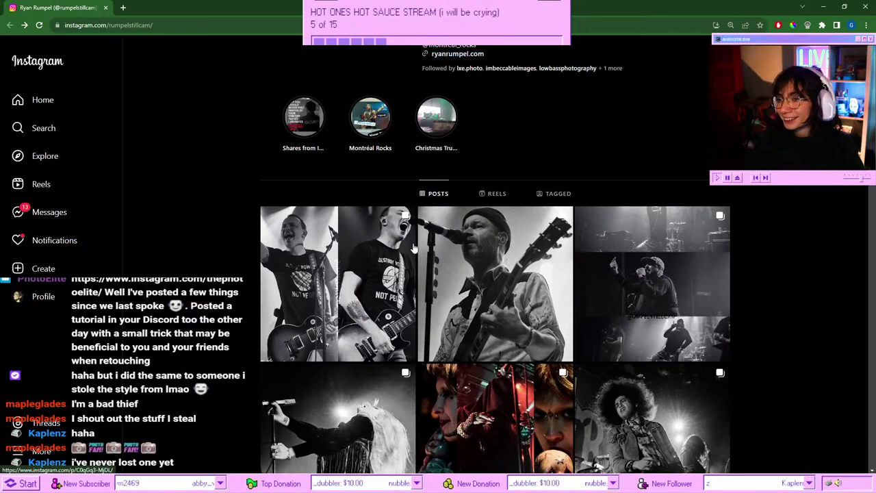
# - View the photos in The Flatliners post from Club Soda and return to the profile
pyautogui.click(349, 282)
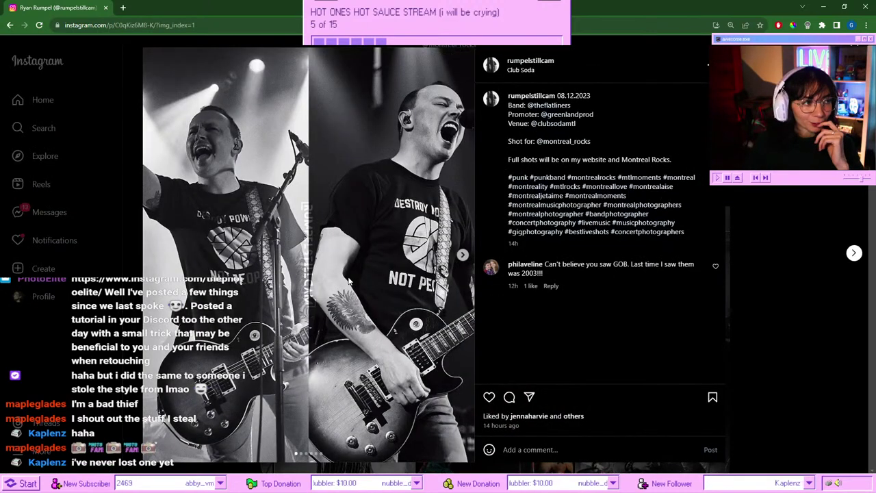
pyautogui.click(463, 255)
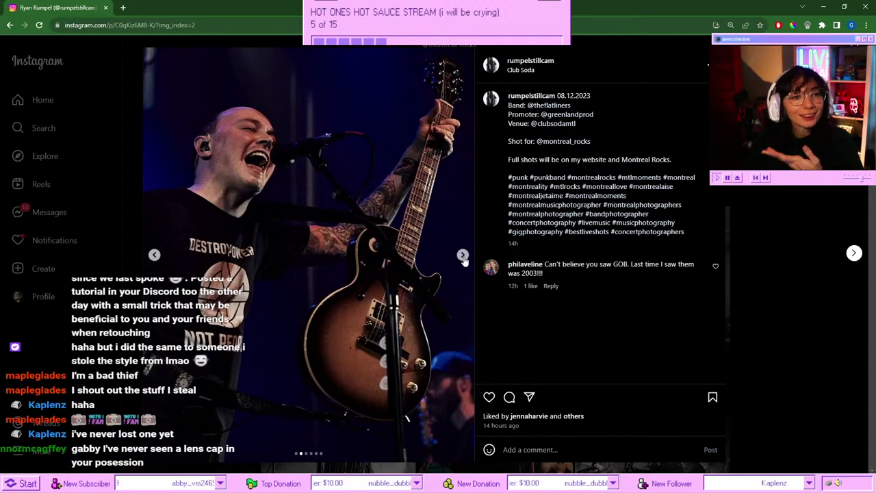
pyautogui.click(462, 257)
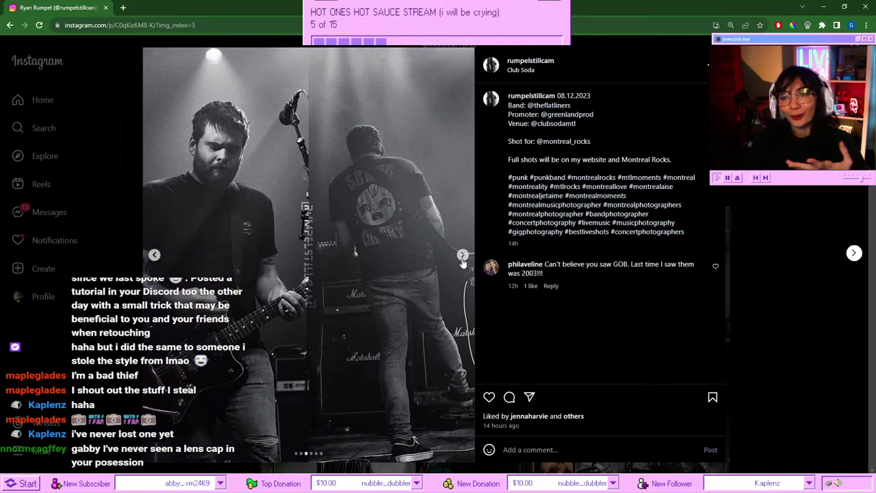
pyautogui.click(463, 258)
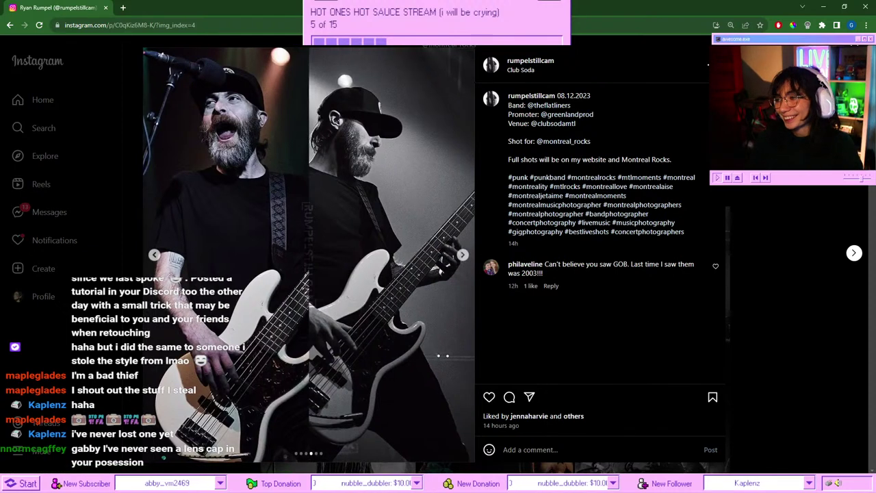
pyautogui.press('Escape')
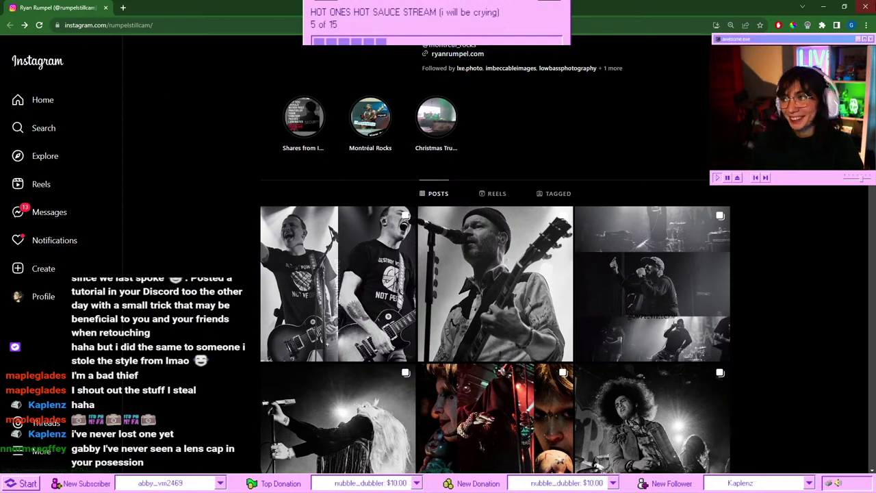
# - Switch to Lightroom Classic, compare the guitarist photo with its original, and set Shadows to +61 and Highlights to −19
pyautogui.hotkey('alt', 'Tab')
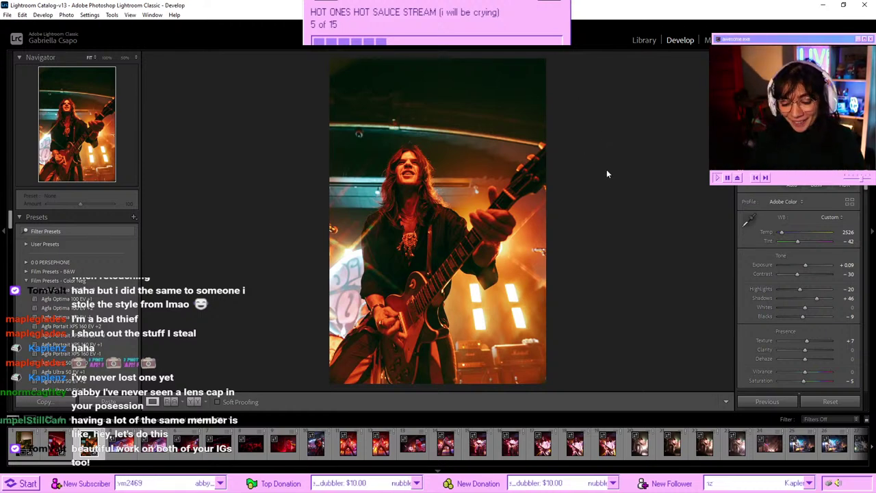
pyautogui.press('\\')
pyautogui.press('\\')
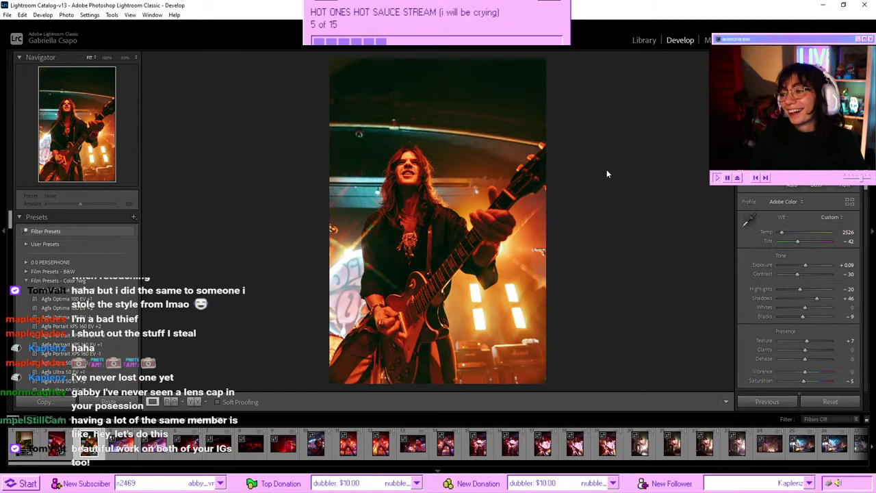
pyautogui.moveTo(818, 298); pyautogui.dragTo(824, 298)
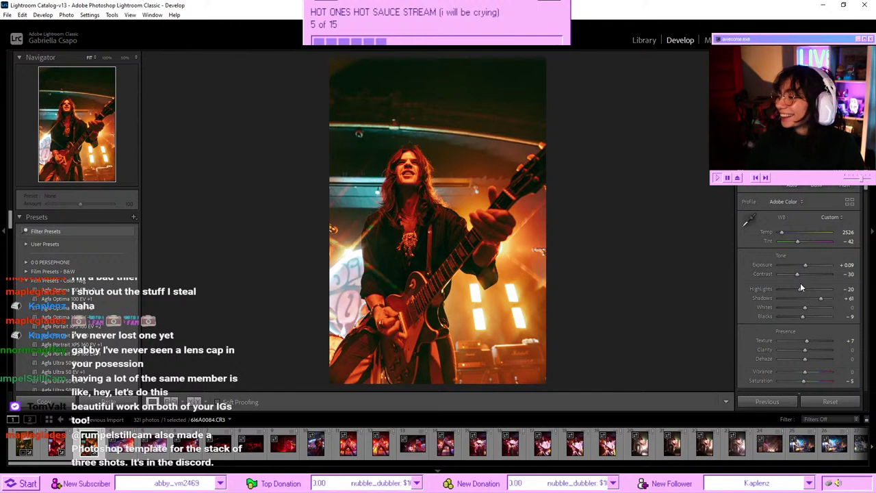
pyautogui.moveTo(805, 288)
pyautogui.mouseDown()
pyautogui.moveTo(787, 281)
pyautogui.moveTo(799, 286)
pyautogui.mouseUp()
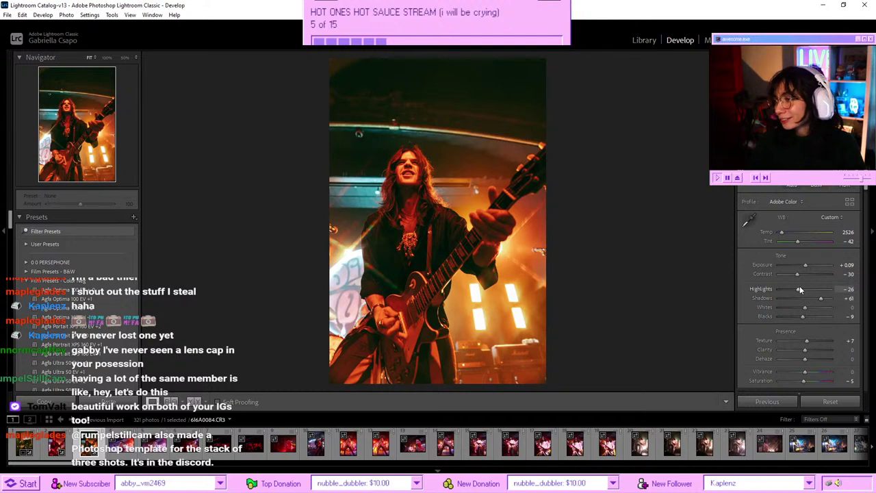
pyautogui.moveTo(801, 289); pyautogui.dragTo(803, 289)
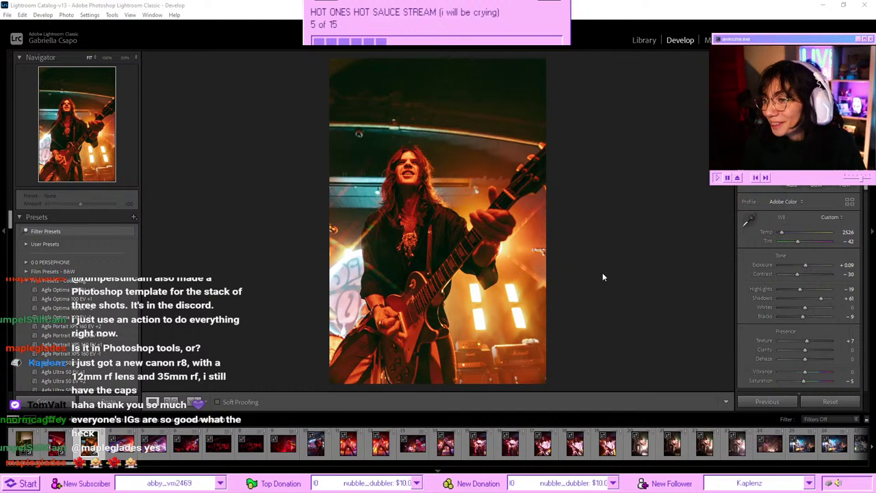
# - Paste the copied develop settings onto the next photo of the singer in a hat, with Temp 4018 and Exposure −0.53
pyautogui.press('Right')
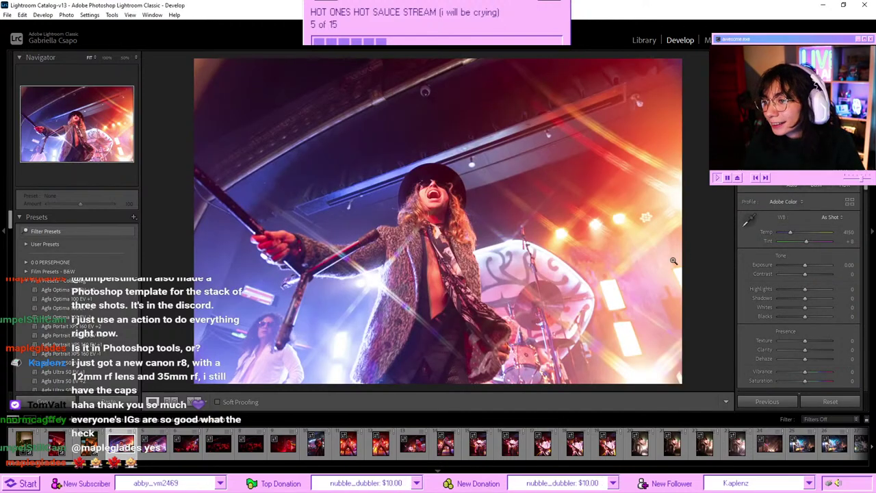
pyautogui.hotkey('ctrl', 'shift', 'v')
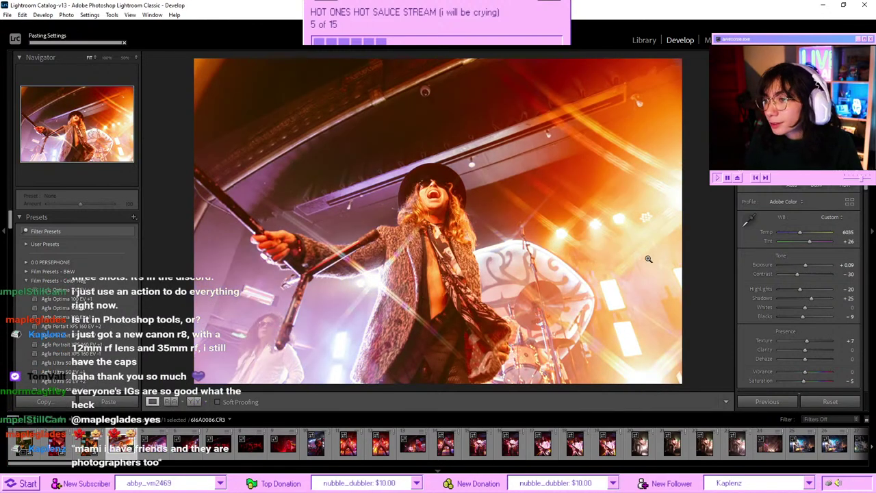
pyautogui.moveTo(800, 233); pyautogui.dragTo(795, 233)
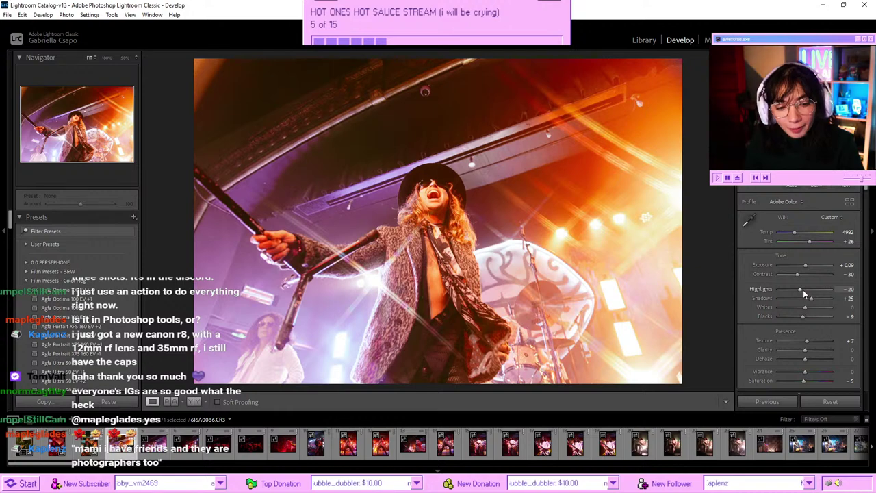
pyautogui.moveTo(806, 265); pyautogui.dragTo(803, 264)
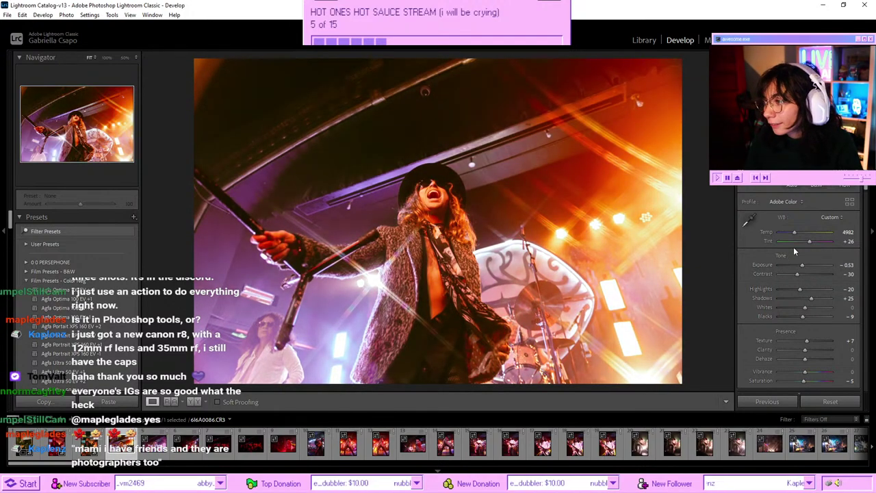
pyautogui.moveTo(794, 232); pyautogui.dragTo(790, 234)
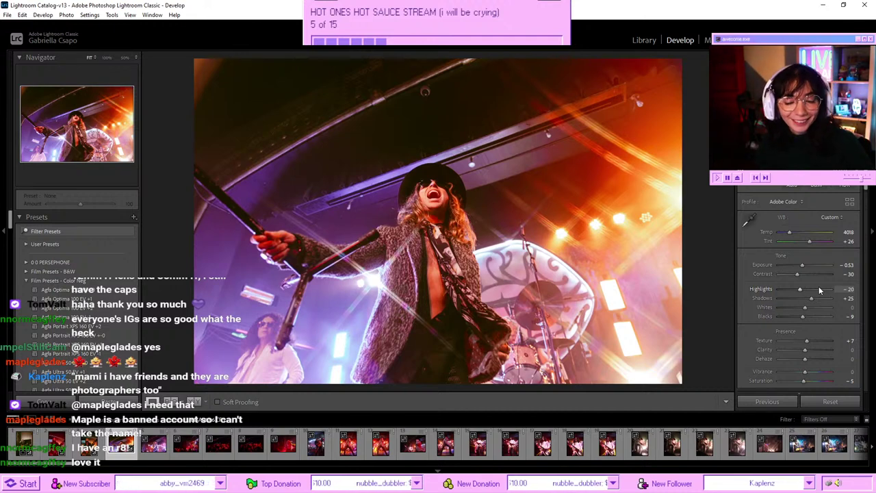
# - Set the Purple hue to −86 in the Color Mixer for the singer photo
pyautogui.scroll(-8, 801, 277)
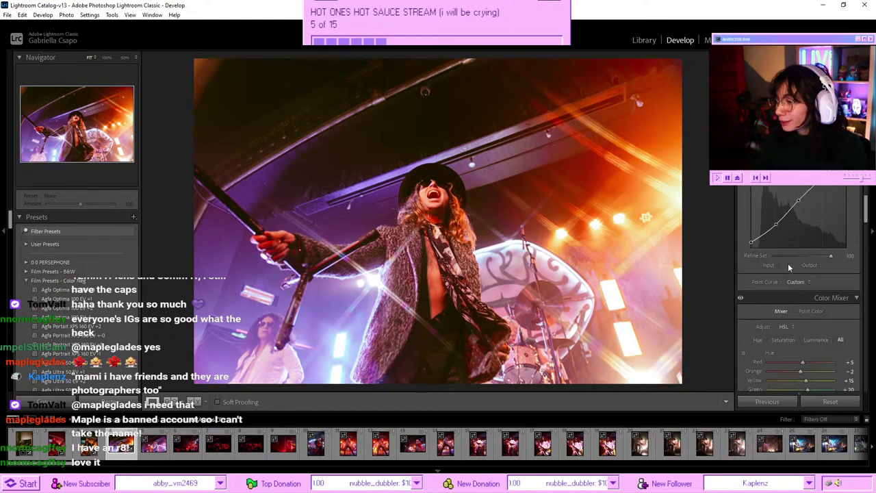
pyautogui.scroll(-3, 788, 267)
pyautogui.moveTo(800, 283); pyautogui.dragTo(773, 285)
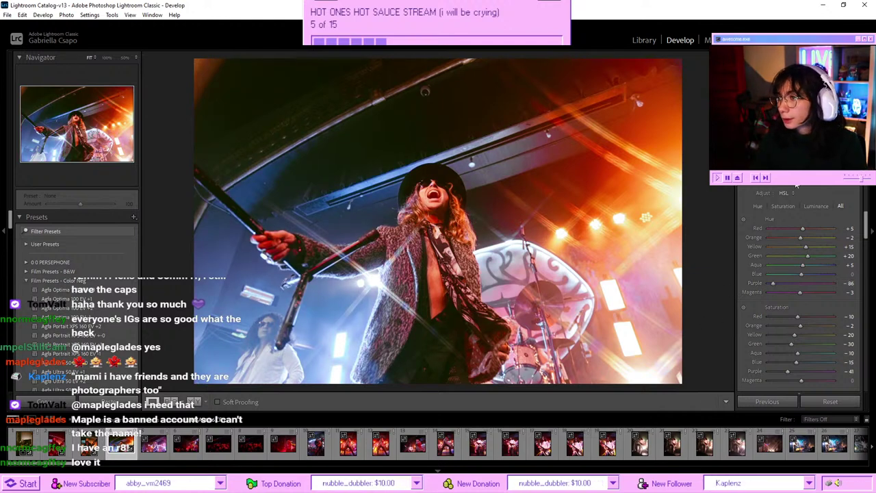
pyautogui.press('r')
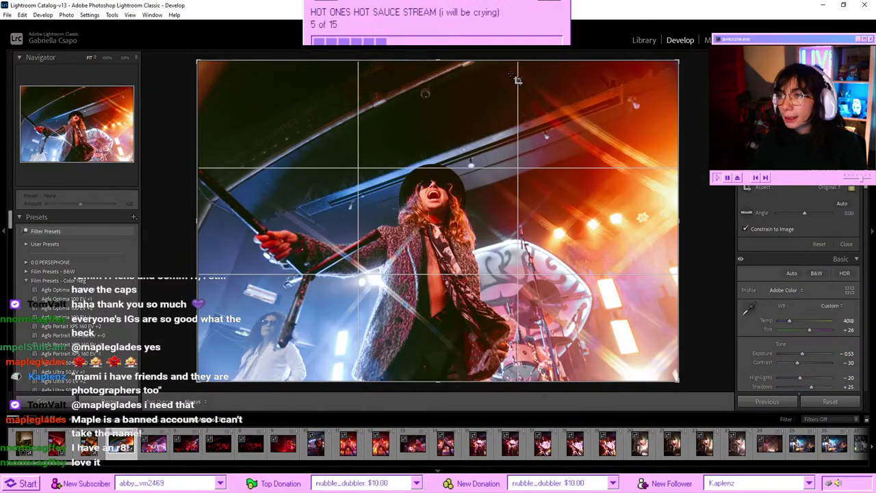
pyautogui.moveTo(436, 54); pyautogui.dragTo(483, 135)
pyautogui.press('Return')
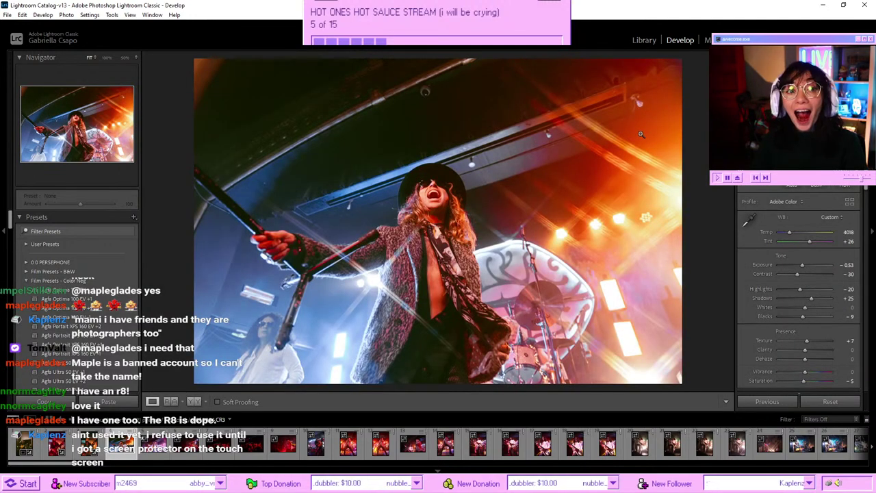
# - Compare the singer photo with its unedited version and copy its develop settings
pyautogui.press('\\')
pyautogui.press('\\')
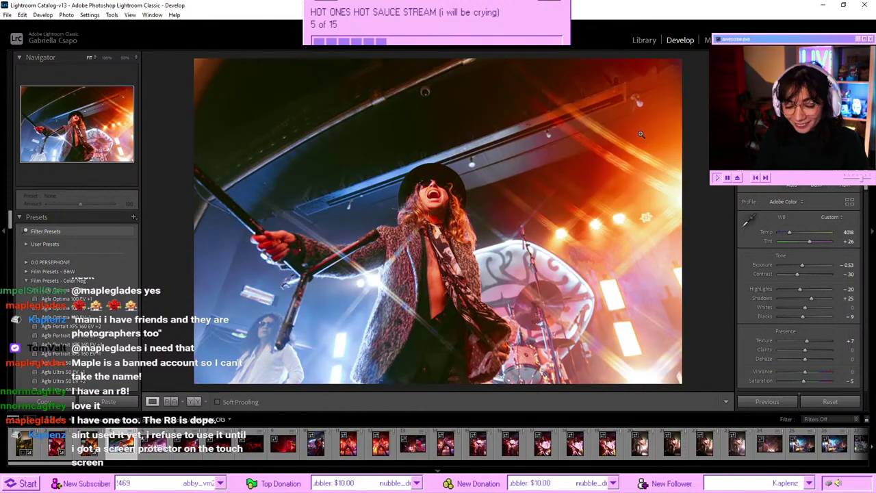
pyautogui.hotkey('ctrl', 'shift', 'c')
pyautogui.press('Return')
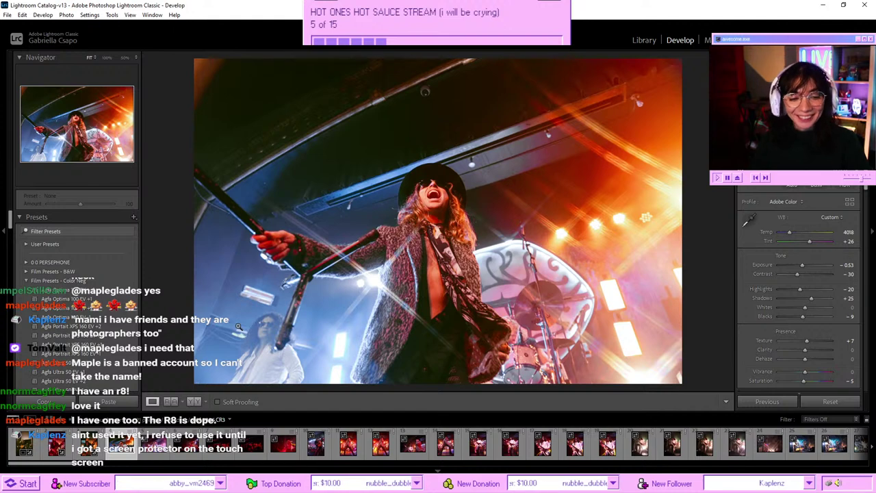
# - Compare the singer photo with its unedited version, and paste its copied develop settings onto the next photo
pyautogui.press('\\')
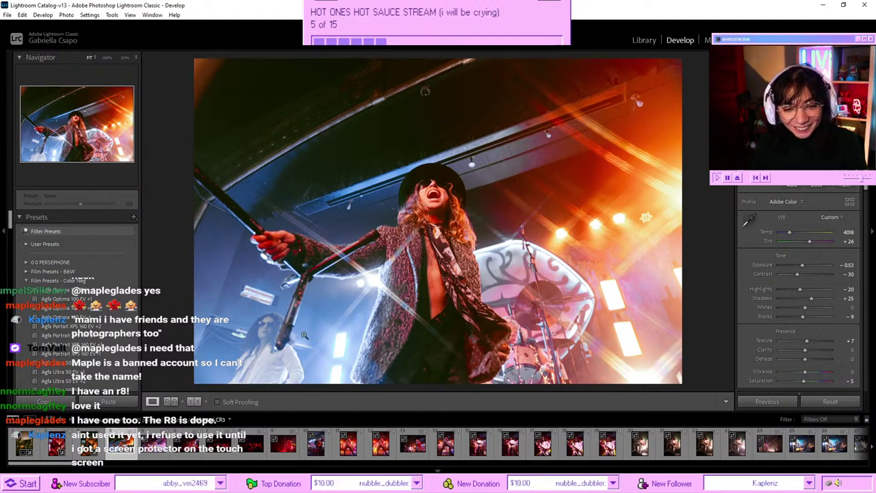
pyautogui.press('\\')
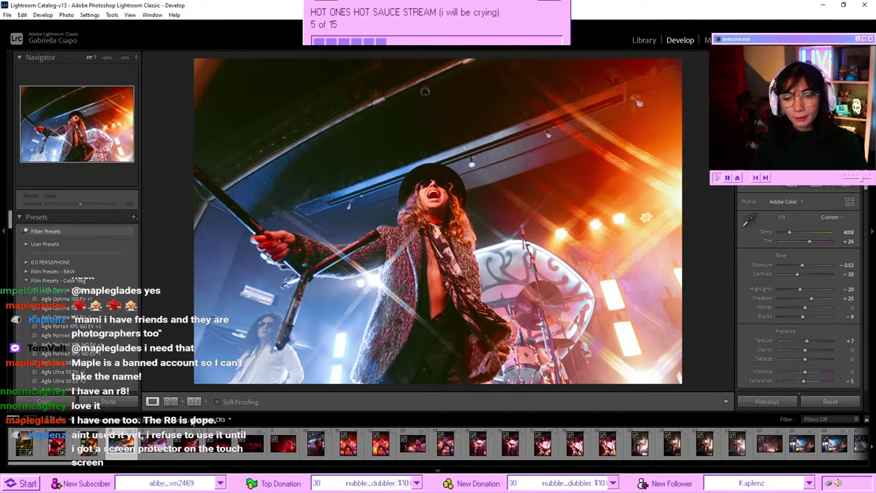
pyautogui.press('Right')
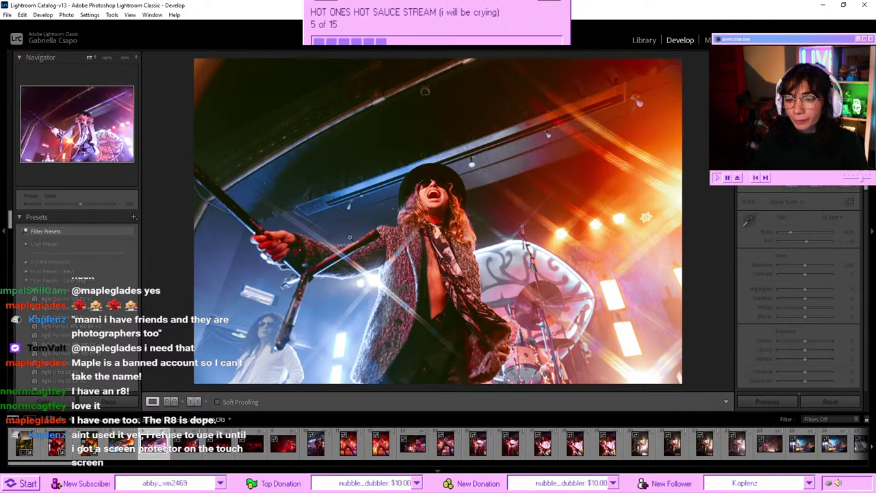
pyautogui.hotkey('ctrl', 'shift', 'v')
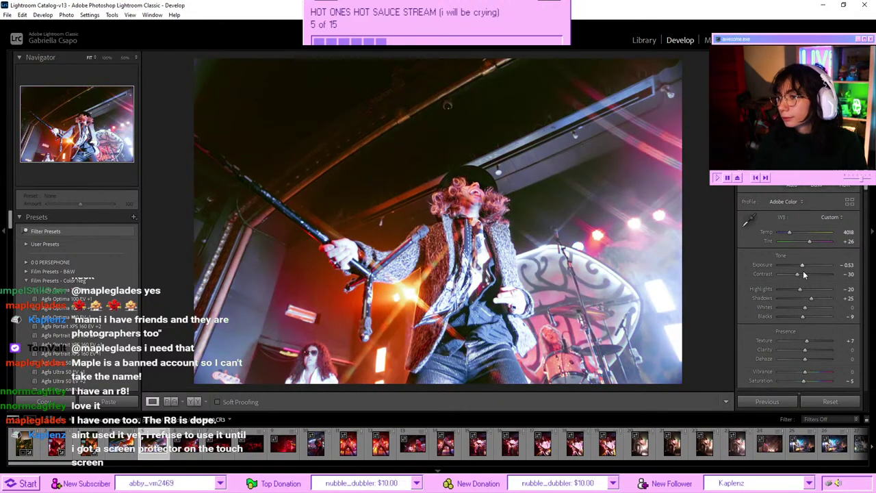
# - Set Highlights to −46 and the Color Mixer's Purple hue to +83 for the low-angle photo of the singer leaning back
pyautogui.moveTo(790, 288); pyautogui.dragTo(792, 288)
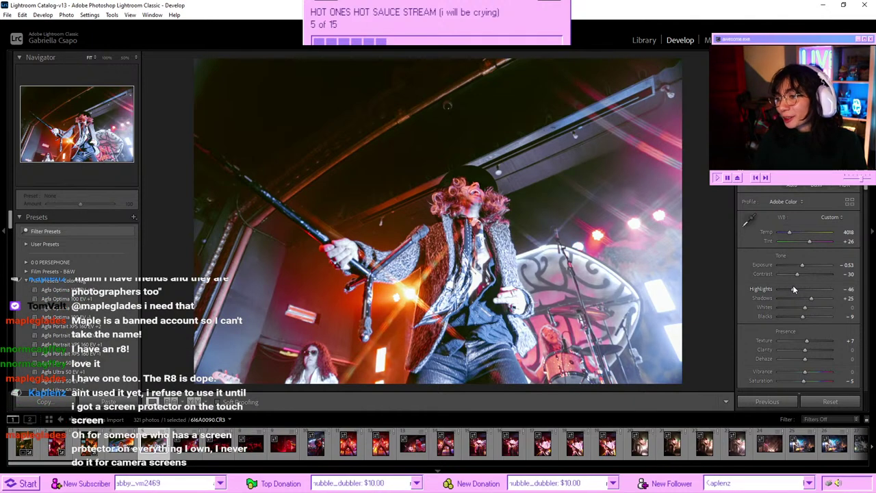
pyautogui.scroll(-4, 794, 283)
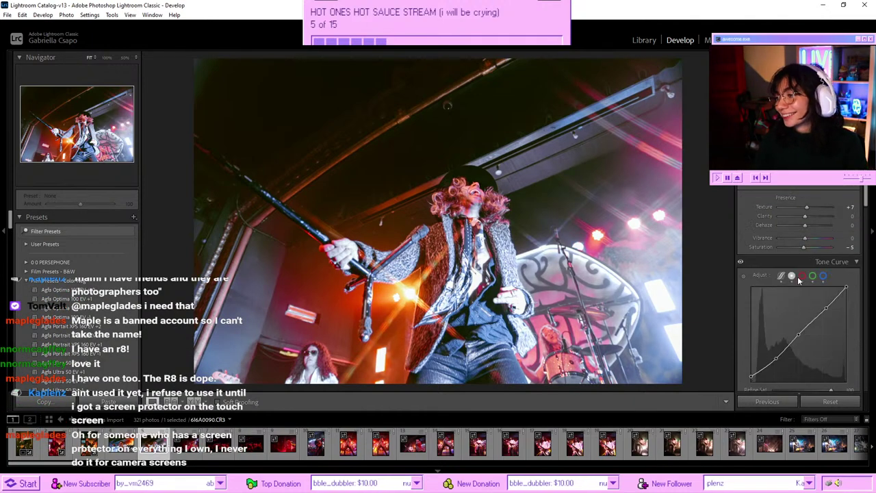
pyautogui.scroll(-5, 798, 281)
pyautogui.moveTo(801, 282); pyautogui.dragTo(828, 285)
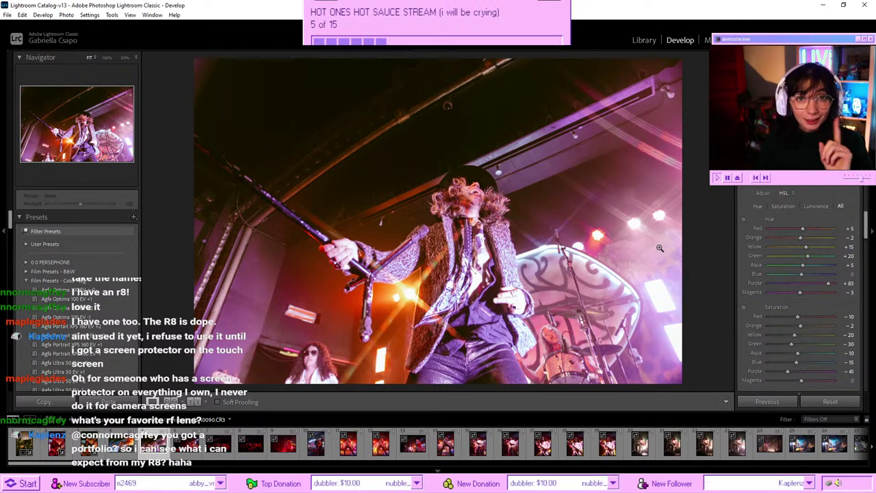
# - Paste the copied develop settings onto the wide photo of the band and crowd, with Temp 3140 and Exposure −0.18
pyautogui.press('Right')
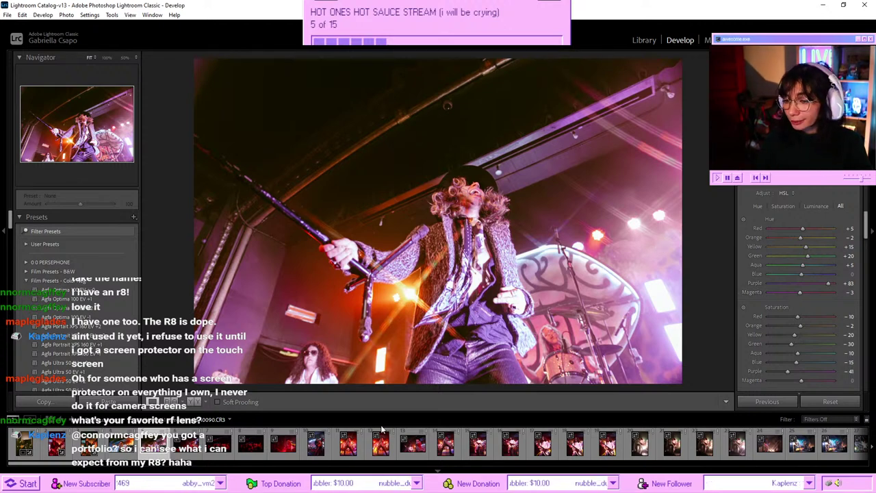
pyautogui.press('Right')
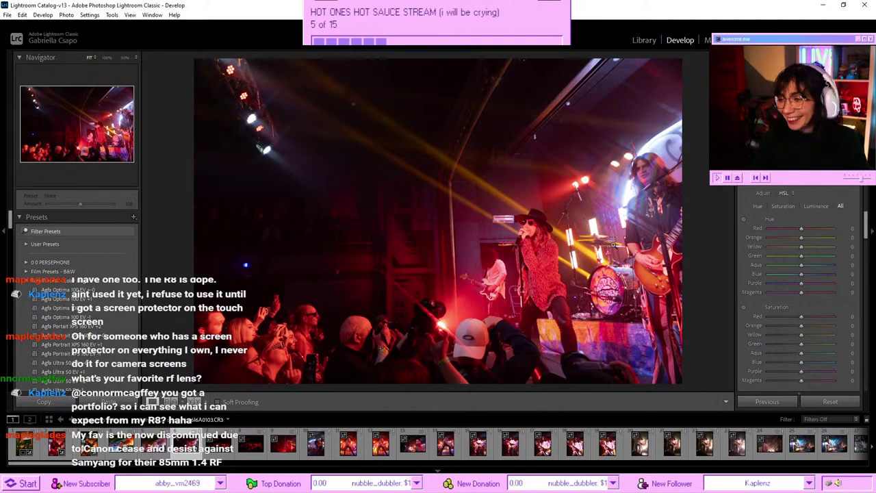
pyautogui.hotkey('ctrl', 'shift', 'v')
pyautogui.scroll(5, 784, 271)
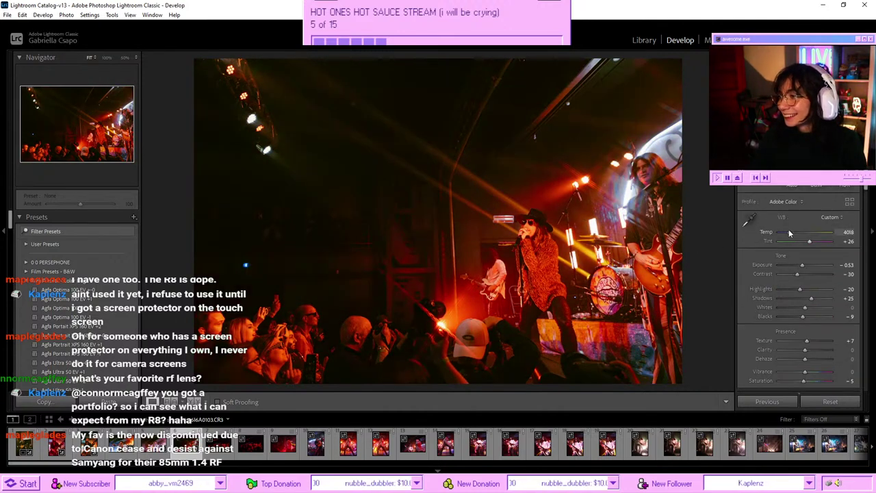
pyautogui.moveTo(789, 232); pyautogui.dragTo(806, 264)
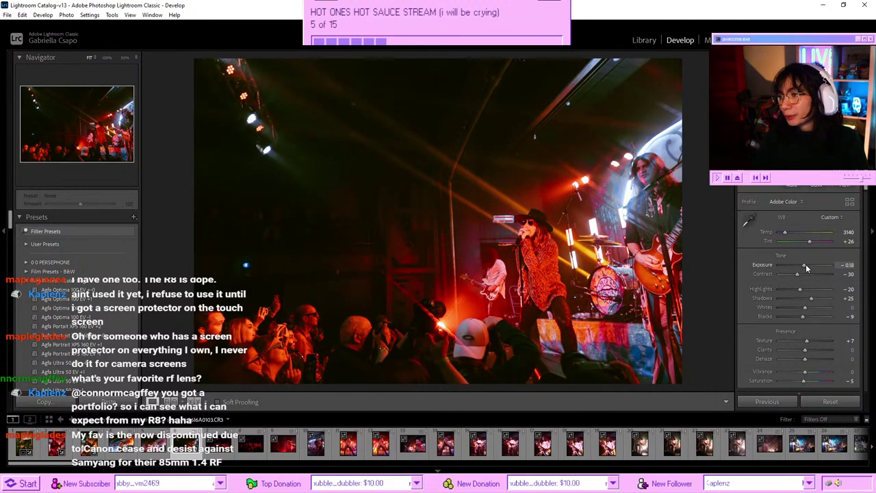
# - Set the Red Primary hue to +39 in Calibration for the wide stage photo
pyautogui.scroll(-10, 801, 293)
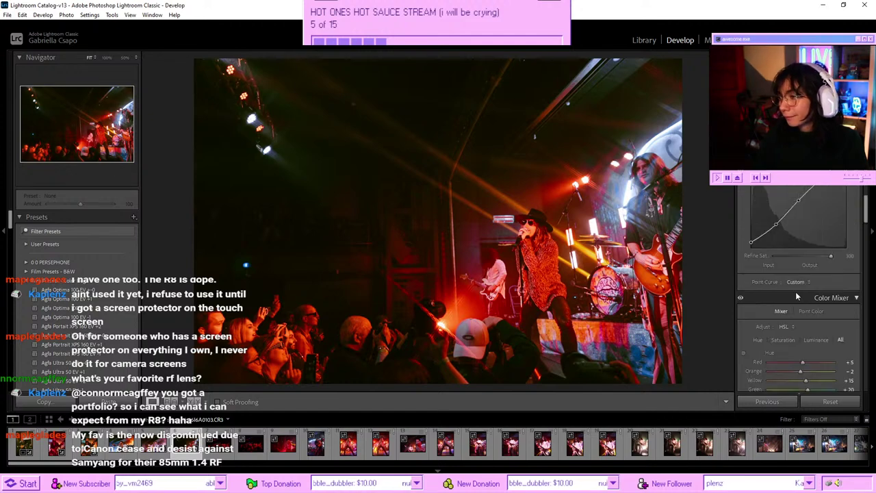
pyautogui.scroll(-10, 795, 293)
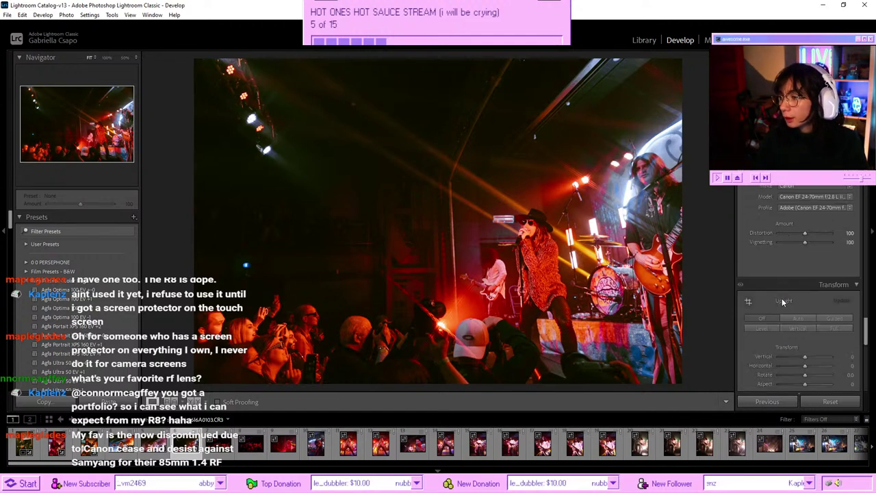
pyautogui.scroll(-5, 776, 301)
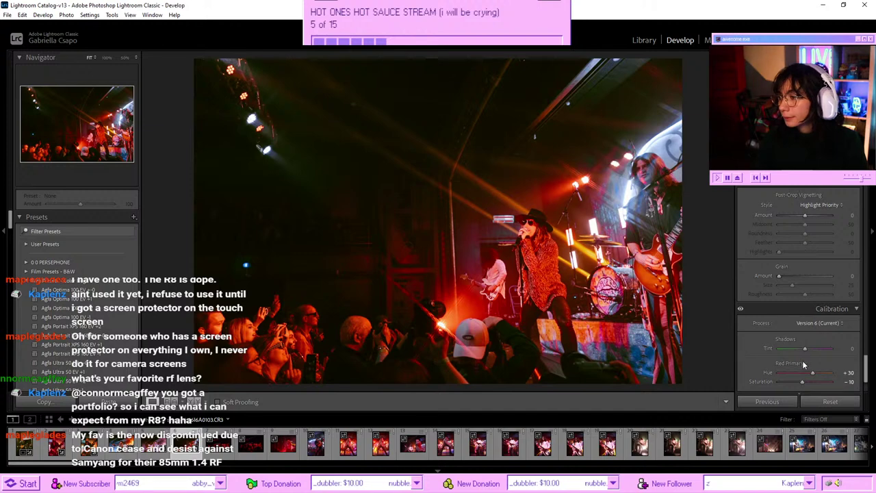
pyautogui.moveTo(802, 306)
pyautogui.mouseDown()
pyautogui.moveTo(795, 304)
pyautogui.moveTo(817, 311)
pyautogui.mouseUp()
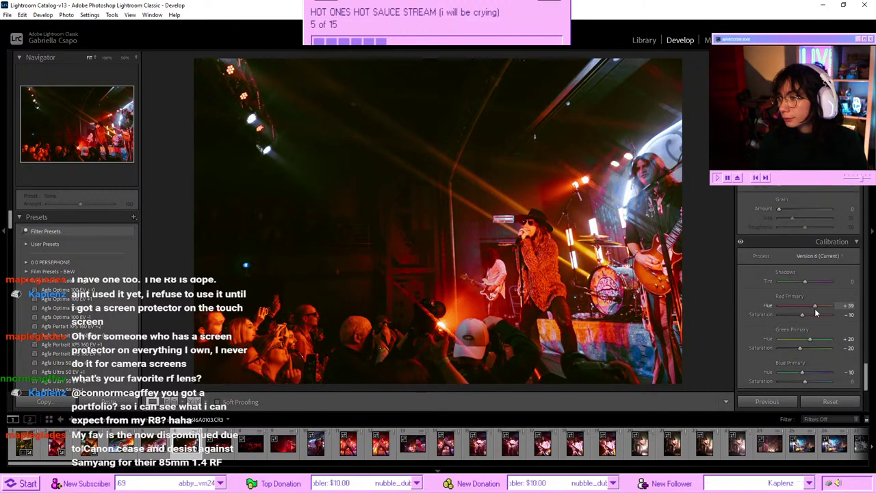
# - Tint the wide stage photo's shadows a subtle yellow-green in Color Grading and set the Orange saturation to −29
pyautogui.scroll(10, 816, 311)
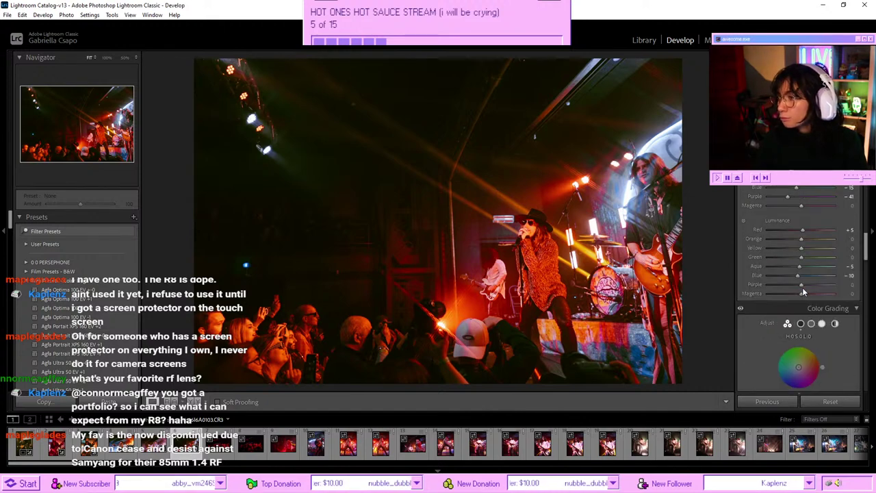
pyautogui.scroll(-5, 802, 288)
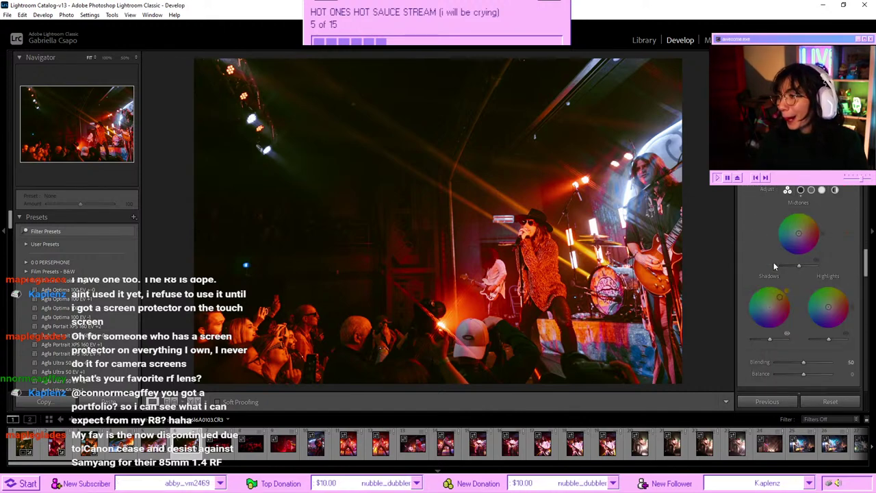
pyautogui.moveTo(780, 295)
pyautogui.mouseDown()
pyautogui.moveTo(779, 285)
pyautogui.moveTo(767, 313)
pyautogui.moveTo(764, 305)
pyautogui.mouseUp()
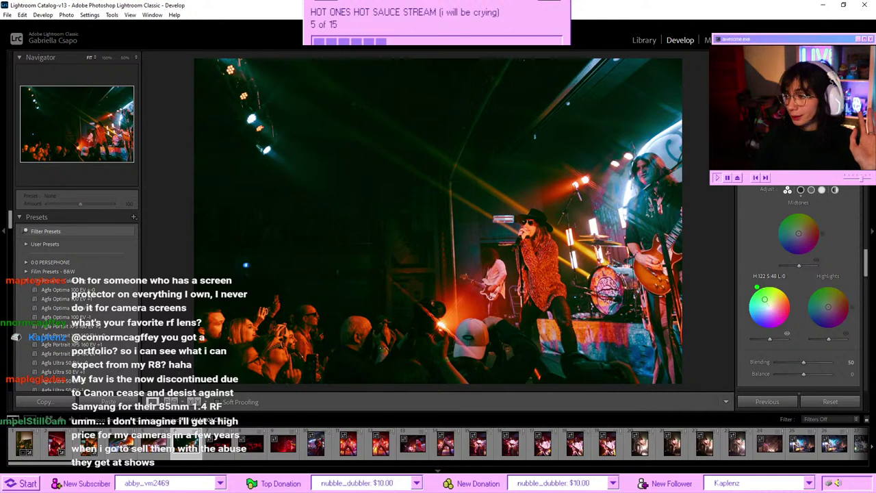
pyautogui.moveTo(765, 299); pyautogui.dragTo(776, 303)
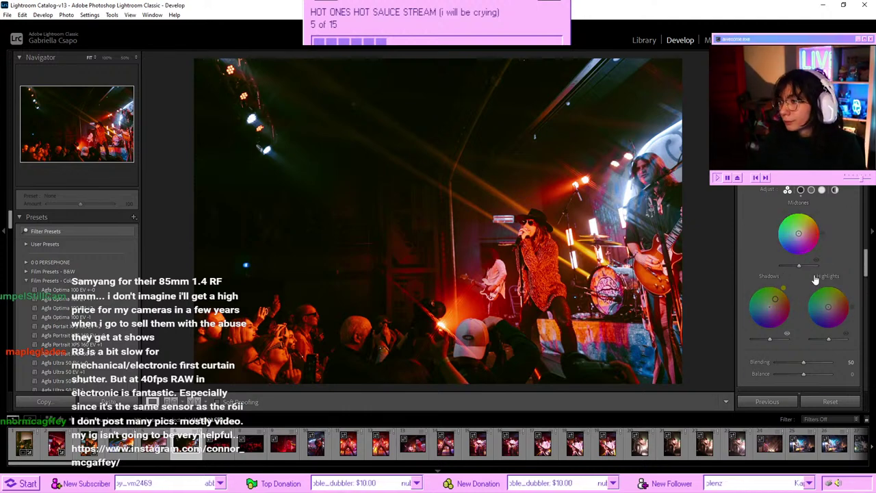
pyautogui.scroll(5, 815, 279)
pyautogui.scroll(-5, 813, 274)
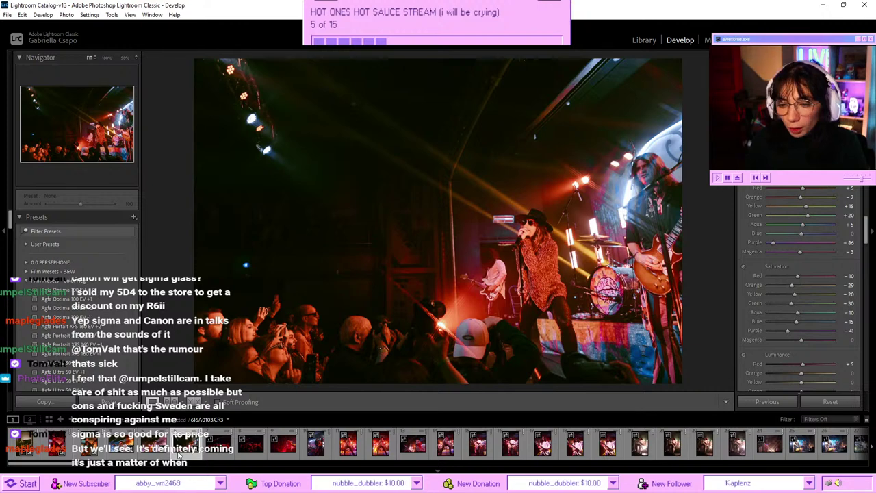
# - Skip the first red-lit crowd photo and paste the copied develop settings onto the second one
pyautogui.click(218, 443)
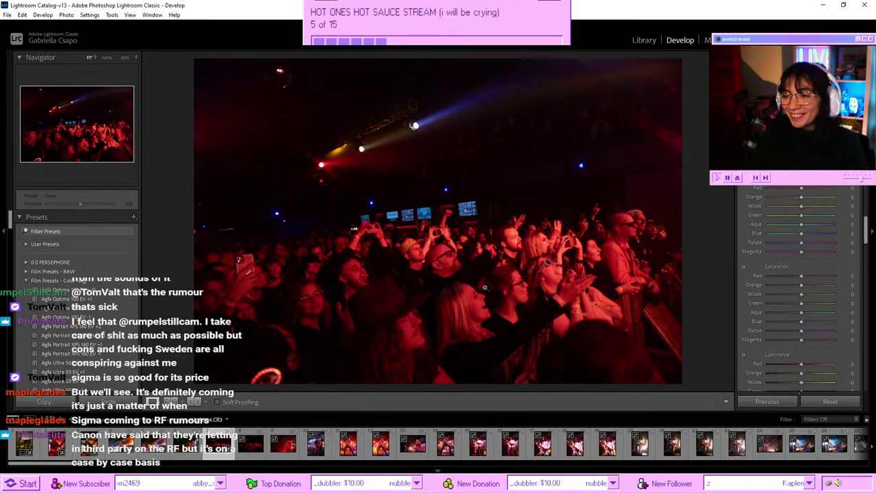
pyautogui.press('Right')
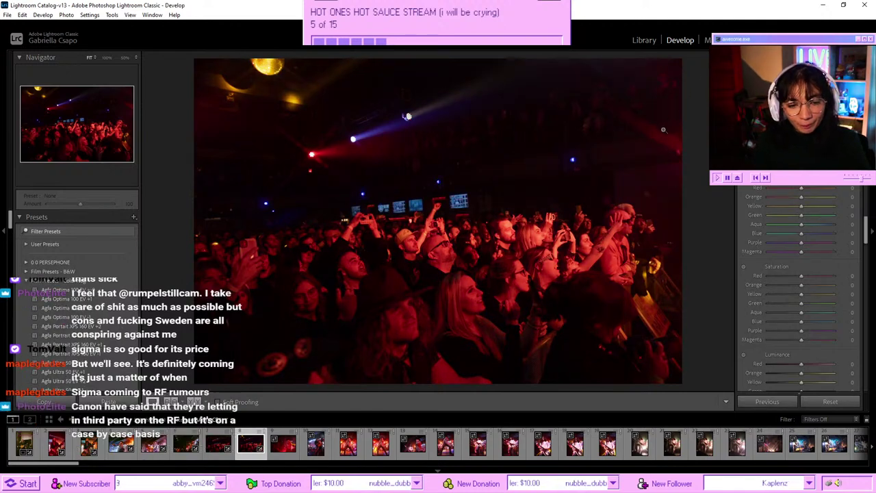
pyautogui.hotkey('ctrl', 'v')
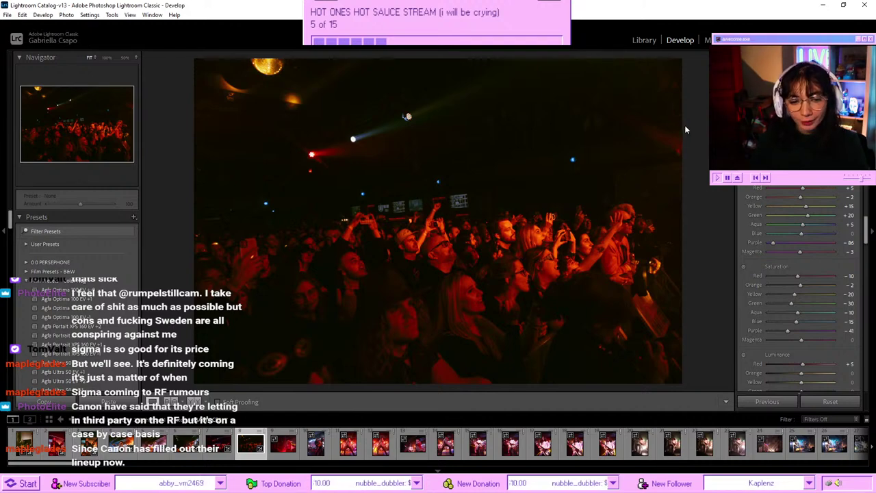
pyautogui.scroll(10, 809, 267)
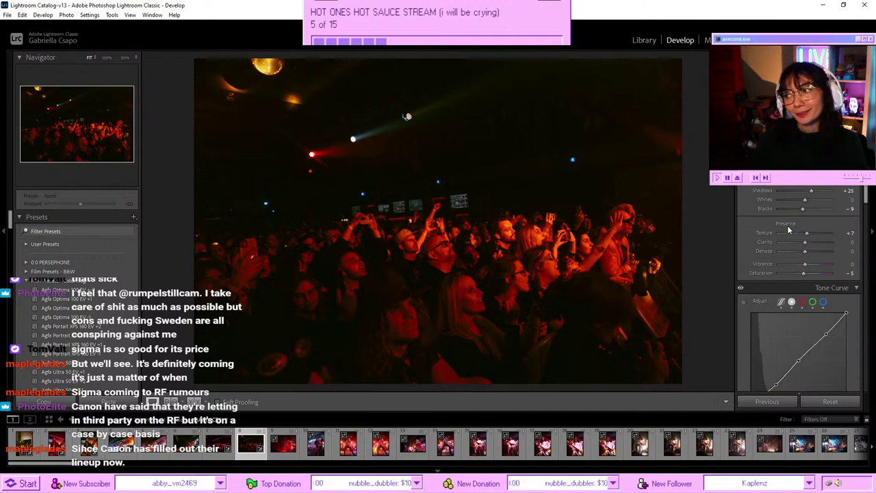
# - Set Temp to 2526 and Exposure to +1.14 for the crowd photo
pyautogui.click(808, 267)
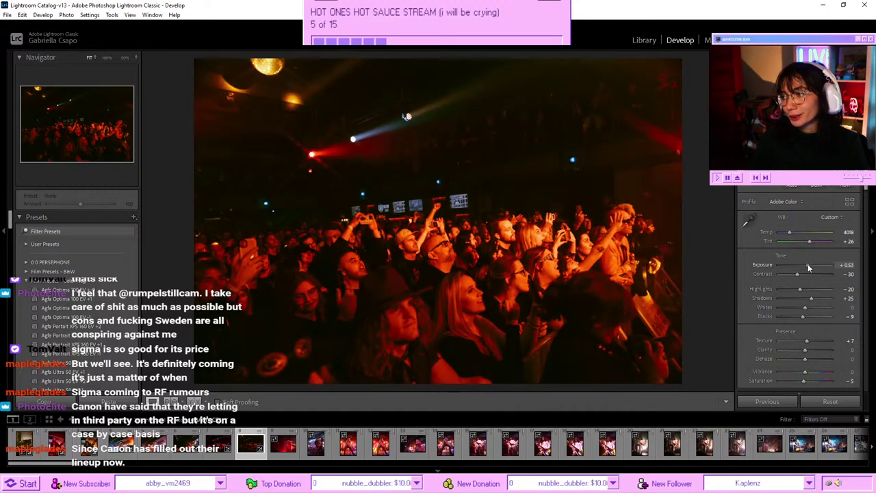
pyautogui.moveTo(791, 233); pyautogui.dragTo(781, 237)
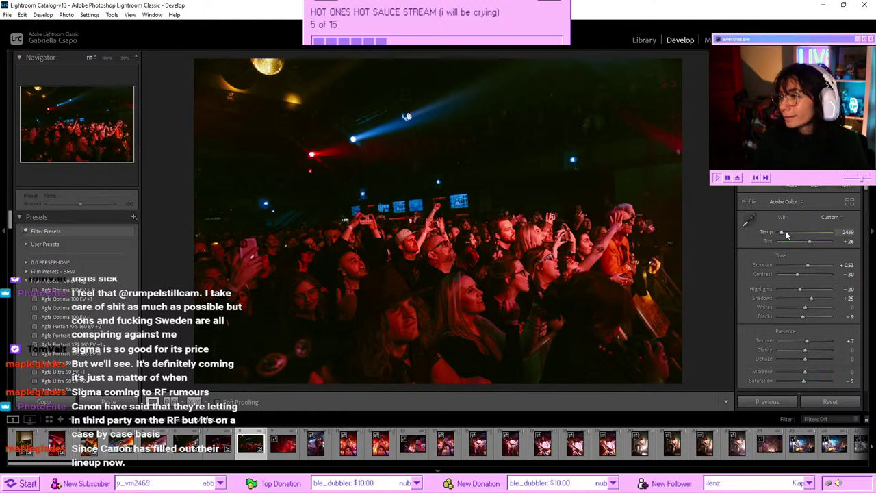
pyautogui.moveTo(784, 234); pyautogui.dragTo(785, 234)
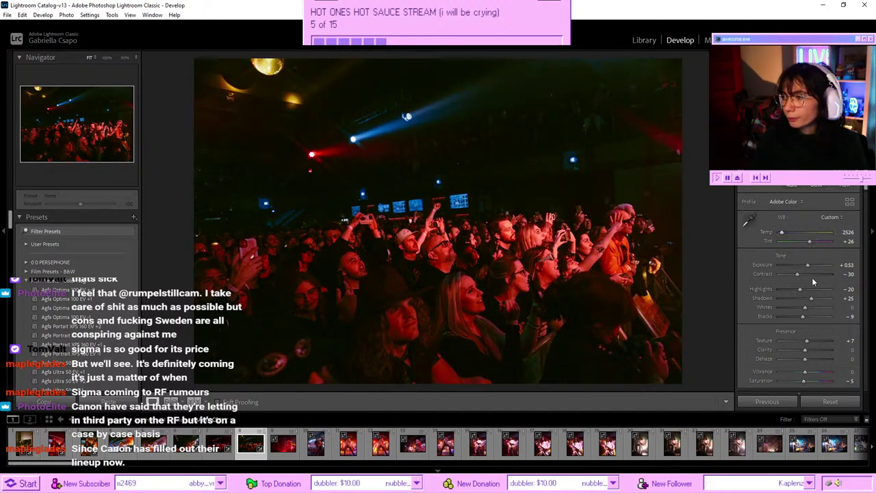
pyautogui.moveTo(809, 267); pyautogui.dragTo(812, 265)
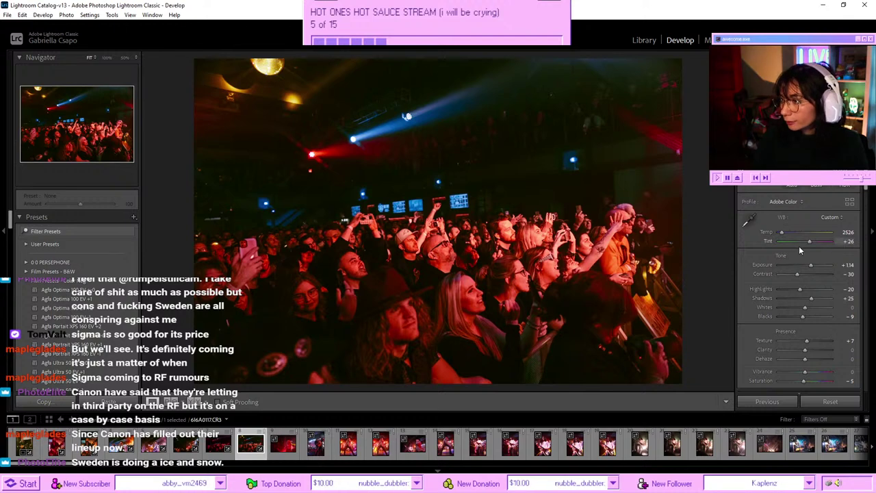
# - Shift the crowd photo's shadow tint toward green in Color Grading
pyautogui.scroll(-10, 787, 288)
pyautogui.scroll(-3, 786, 276)
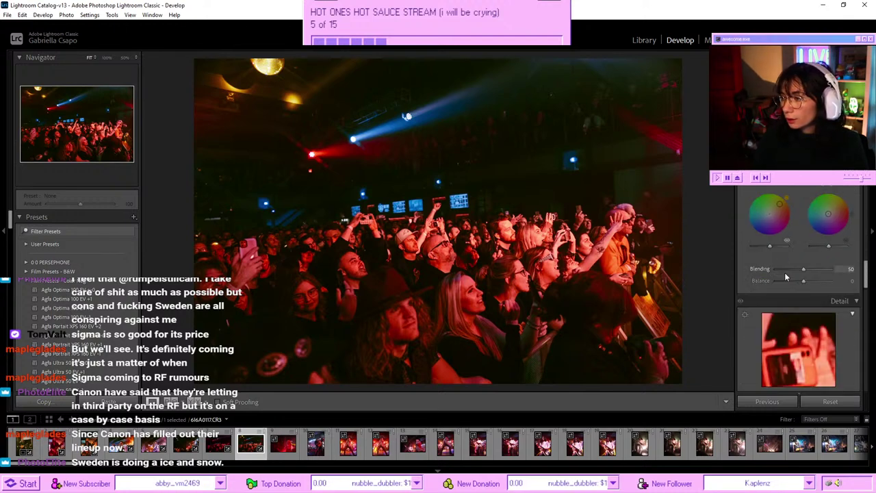
pyautogui.scroll(2, 786, 277)
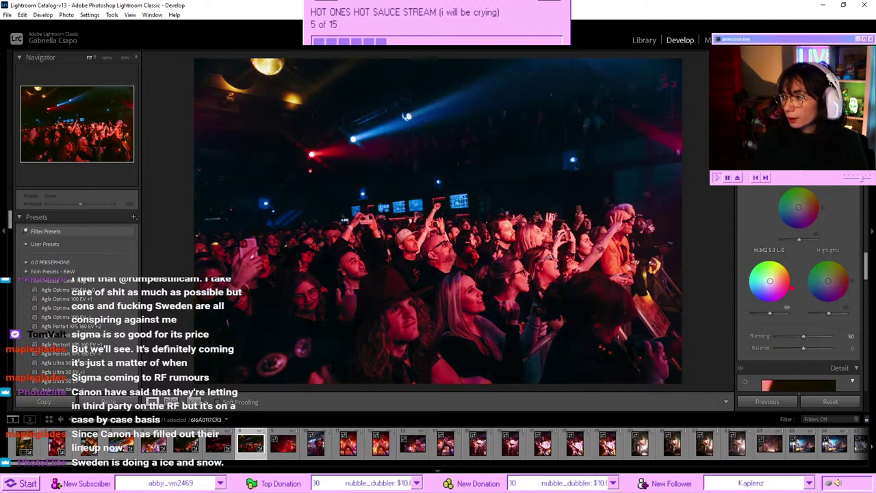
pyautogui.moveTo(770, 277)
pyautogui.mouseDown()
pyautogui.moveTo(754, 264)
pyautogui.moveTo(747, 279)
pyautogui.moveTo(770, 270)
pyautogui.mouseUp()
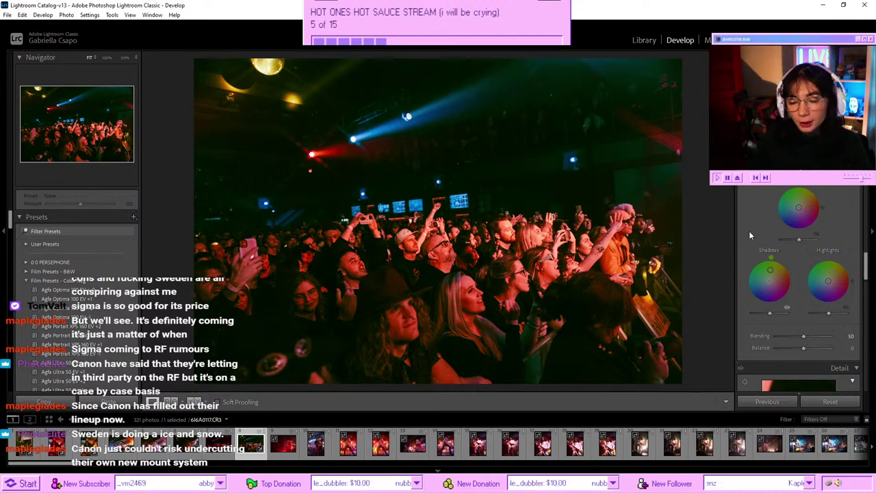
# - Straighten the crowd photo by setting the Transform rotation to +3.9
pyautogui.scroll(-10, 756, 230)
pyautogui.scroll(-2, 754, 230)
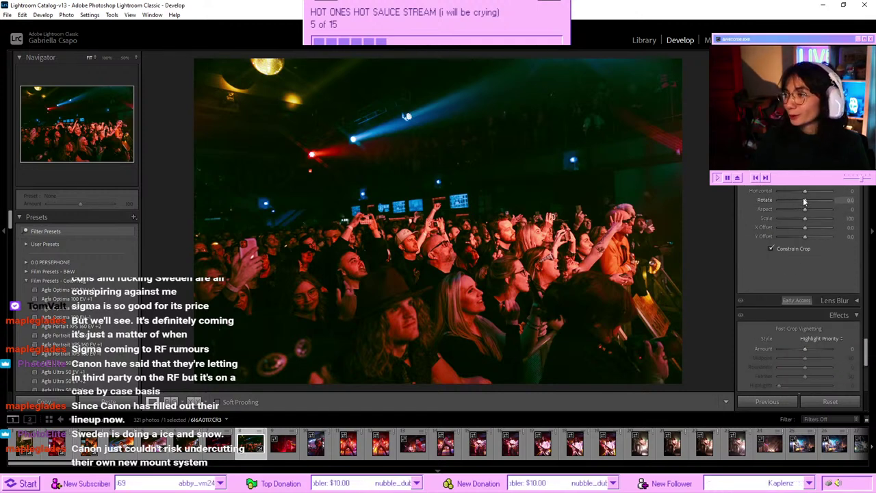
pyautogui.moveTo(804, 201); pyautogui.dragTo(815, 197)
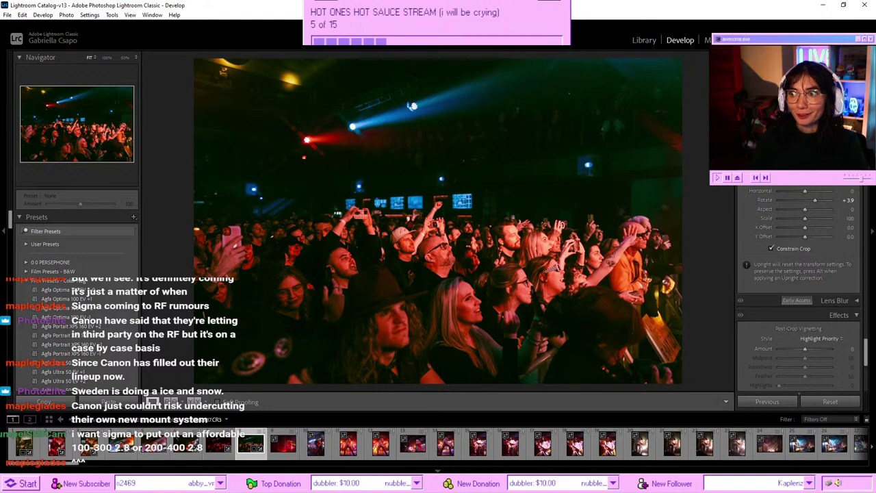
pyautogui.scroll(15, 810, 215)
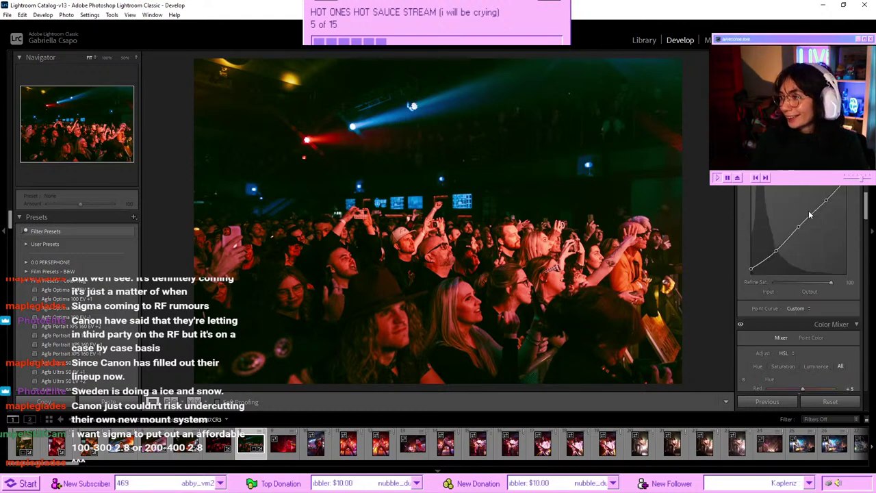
pyautogui.scroll(10, 810, 215)
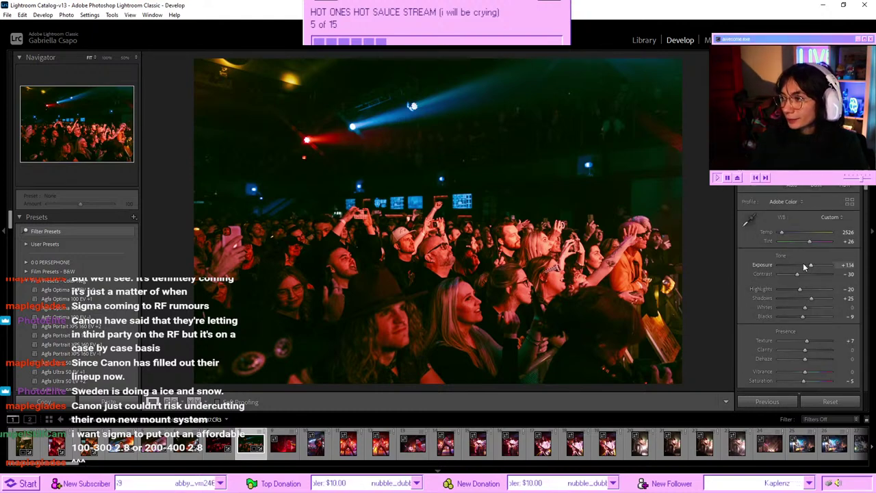
# - Set the crowd photo's Exposure to +1.05 and open the following photo of the red-lit singer
pyautogui.moveTo(805, 267); pyautogui.dragTo(811, 259)
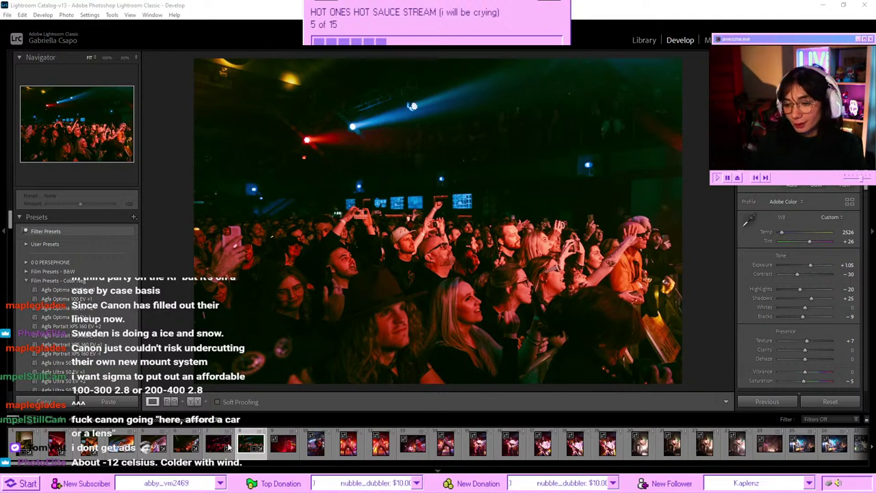
pyautogui.click(285, 443)
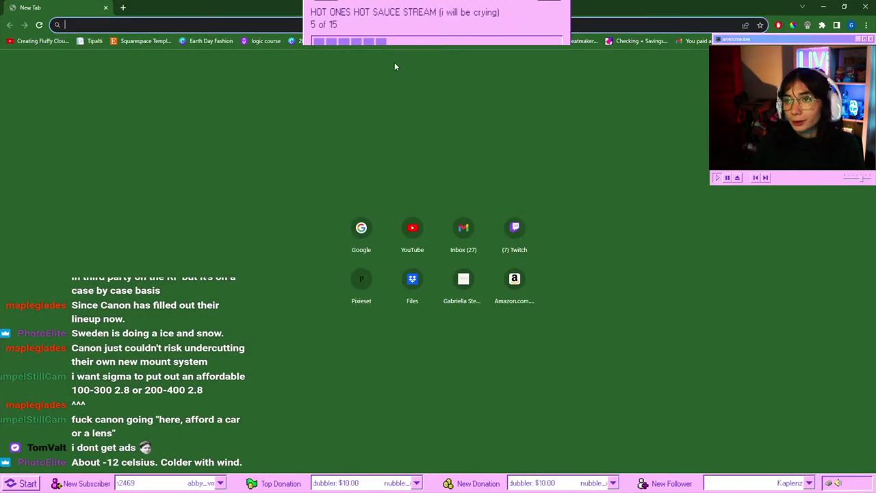
# - Search the web browser for a Celsius to Fahrenheit converter, convert -12 Celsius, and close the browser
pyautogui.write('celcius ')
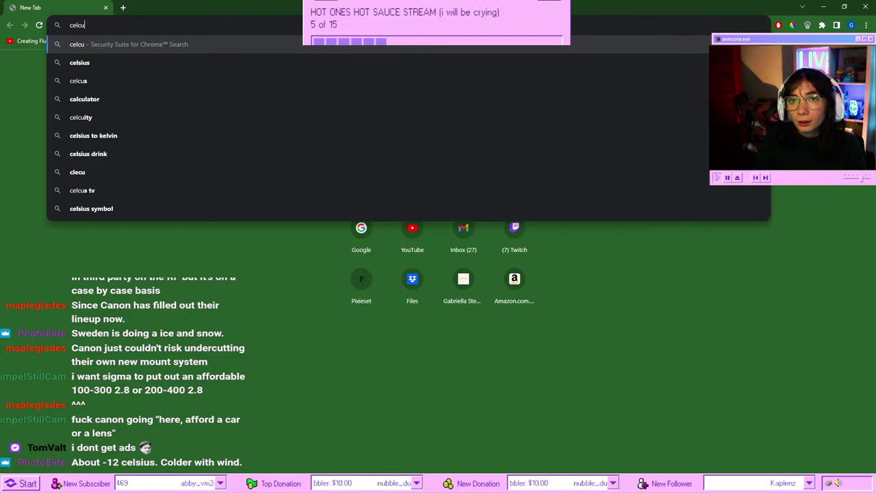
pyautogui.write('to faren')
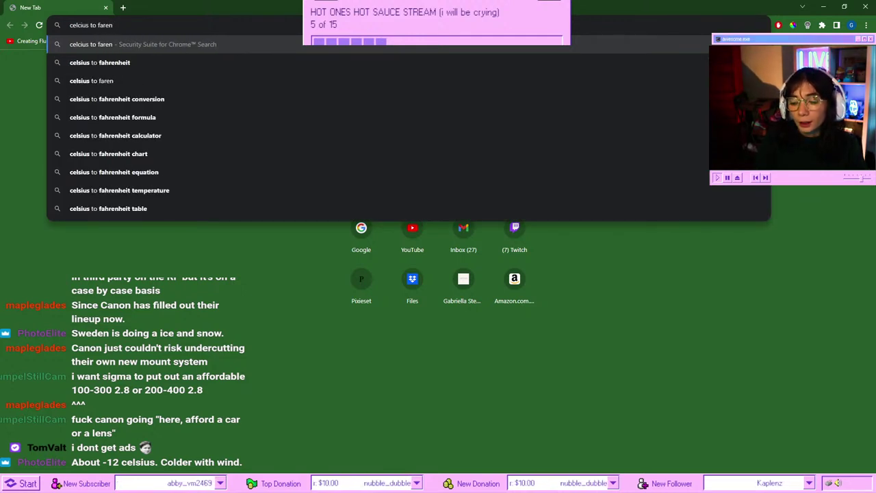
pyautogui.press('Return')
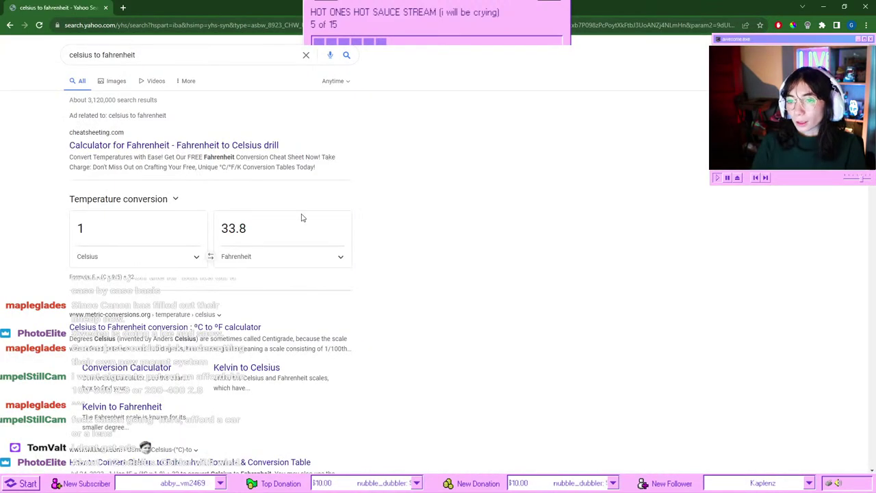
pyautogui.click(137, 252)
pyautogui.click(133, 237)
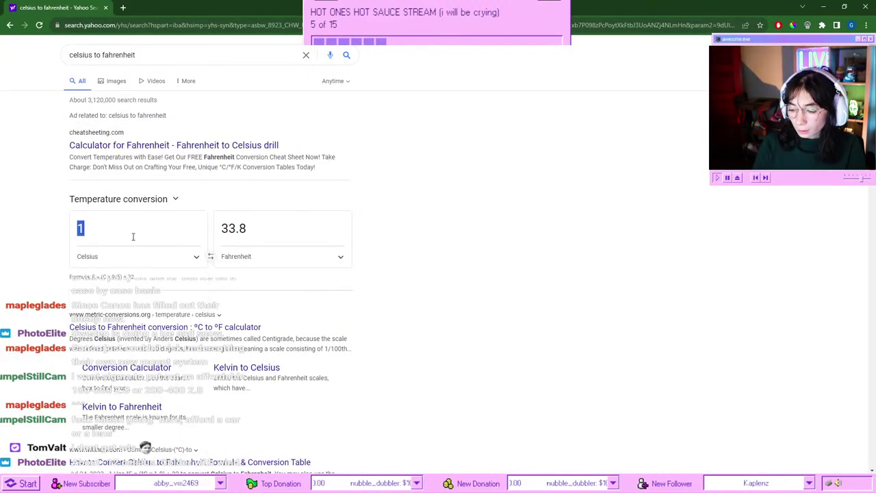
pyautogui.write('-12')
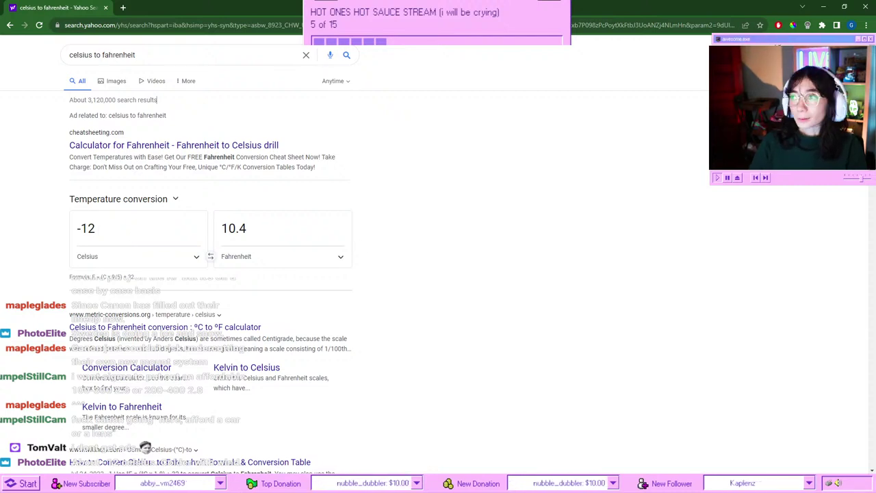
pyautogui.click(865, 7)
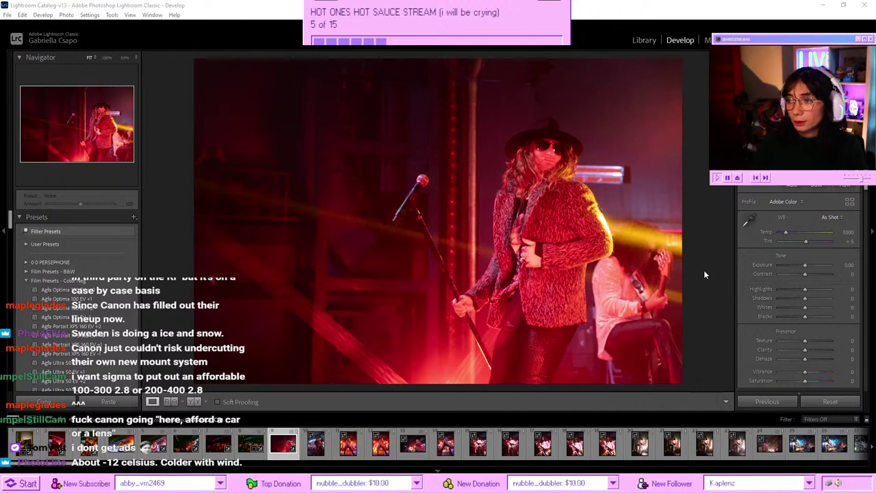
# - Paste the copied develop settings onto the singer photo and set Exposure to -0.26, Temp to 3300 and Saturation to -16
pyautogui.hotkey('ctrl', 'shift', 'v')
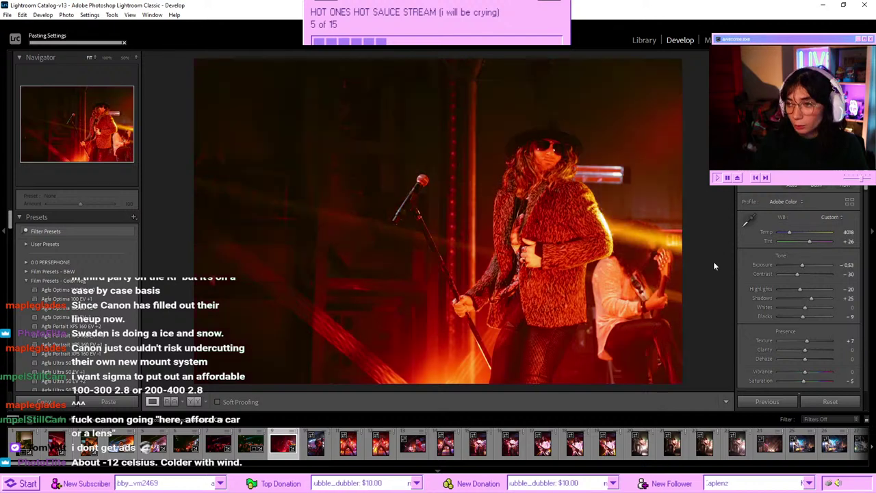
pyautogui.click(804, 263)
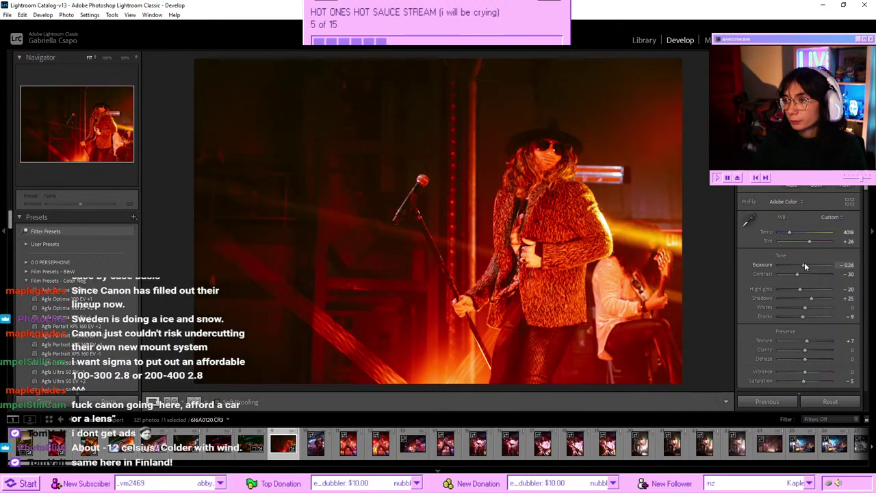
pyautogui.click(786, 234)
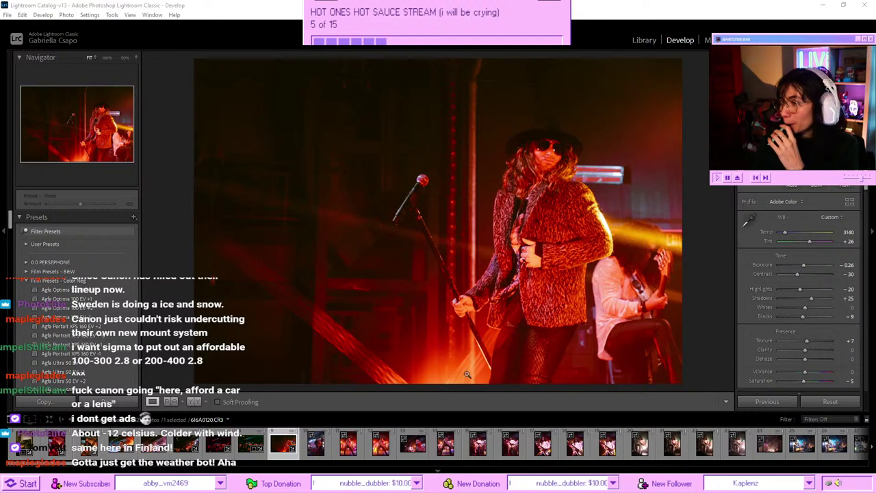
pyautogui.moveTo(785, 232); pyautogui.dragTo(787, 236)
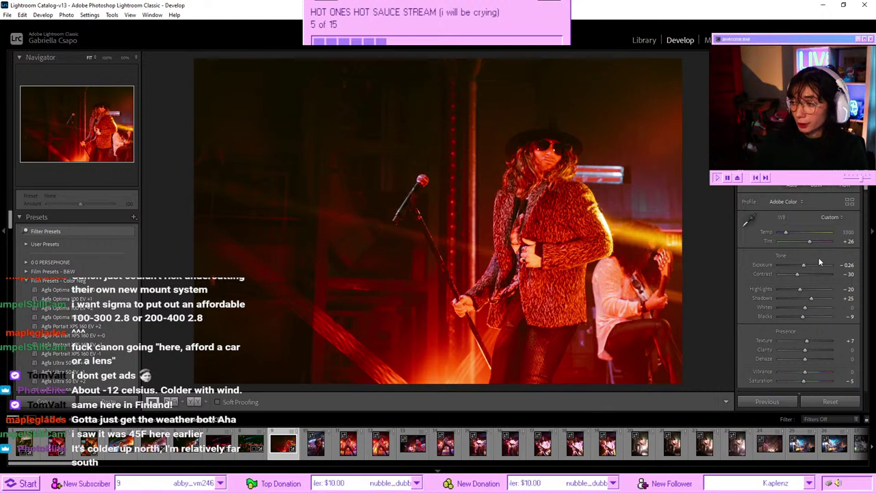
pyautogui.scroll(-2, 774, 273)
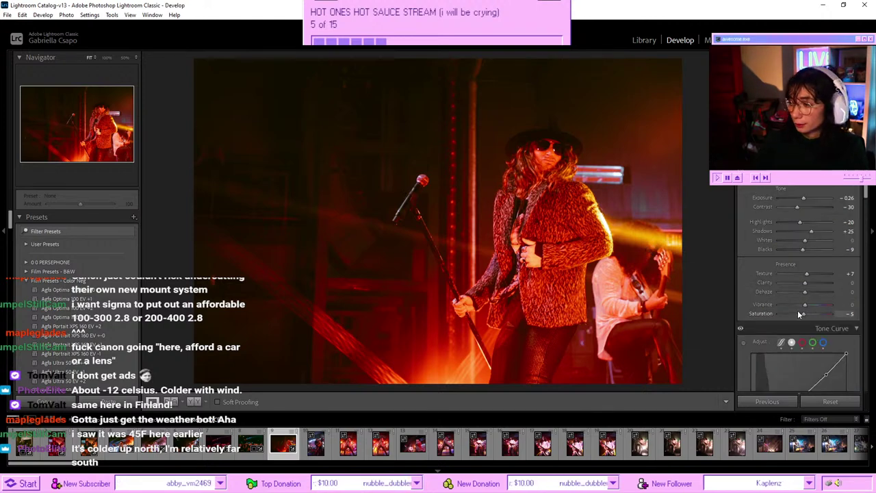
pyautogui.moveTo(802, 316); pyautogui.dragTo(802, 316)
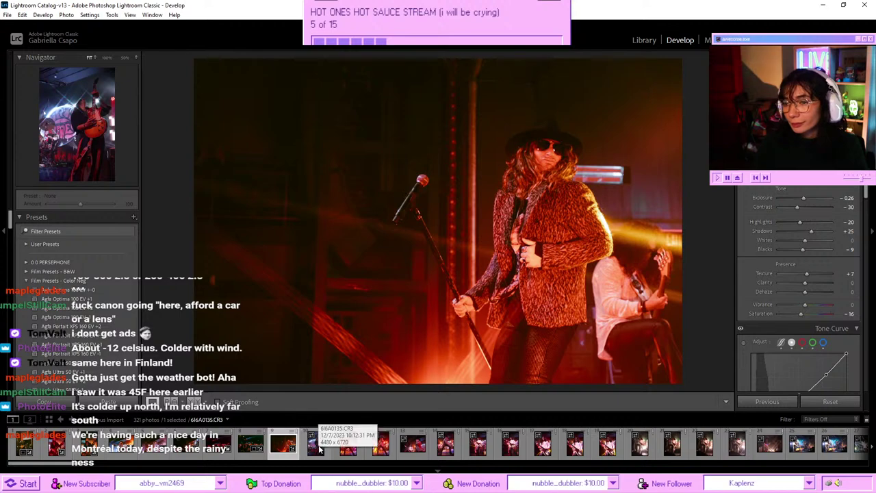
# - Convert the singer photo to black and white with the Ilford Delta 100 EV +-0 film preset
pyautogui.click(52, 271)
pyautogui.scroll(-3, 75, 322)
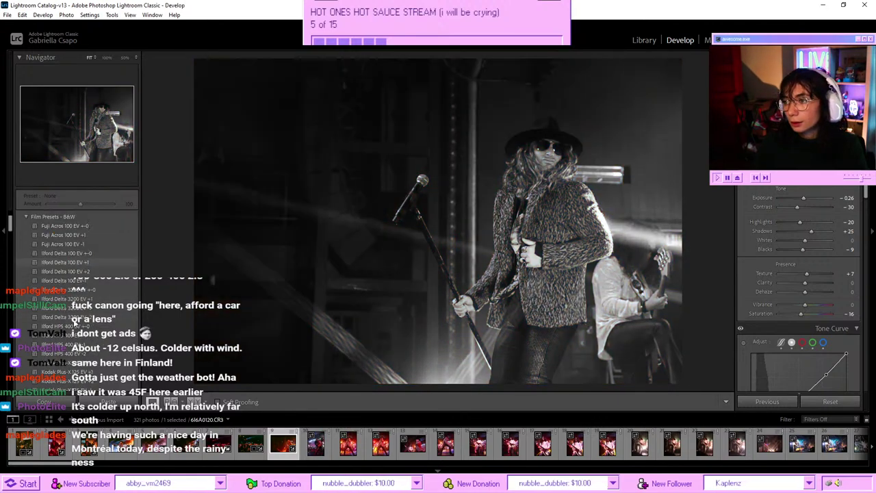
pyautogui.scroll(-2, 80, 319)
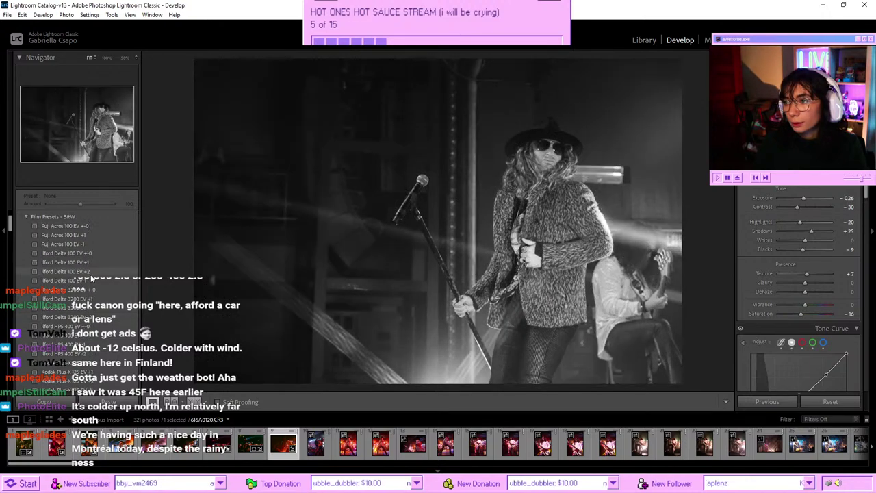
pyautogui.scroll(2, 68, 269)
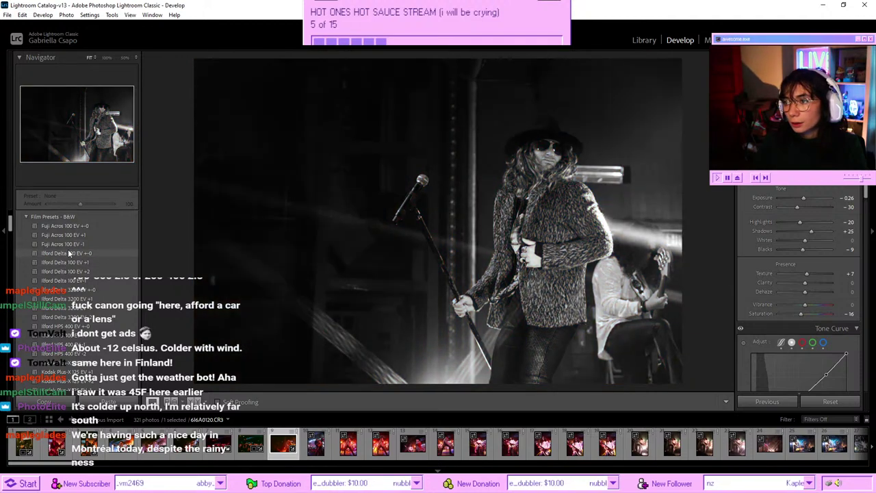
pyautogui.click(69, 253)
# - Set the black-and-white singer photo's Exposure to +0.61, Shadows to -100, Blacks to 0 and Highlights to -5
pyautogui.scroll(2, 820, 230)
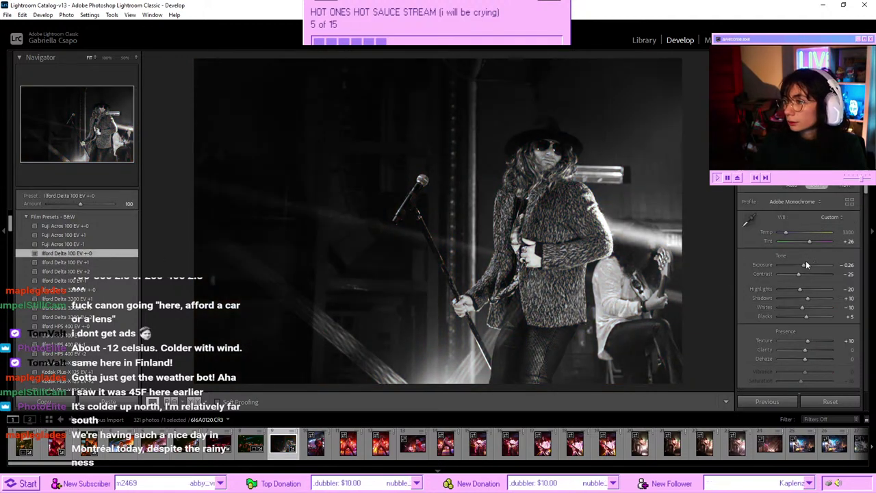
pyautogui.moveTo(804, 265); pyautogui.dragTo(809, 266)
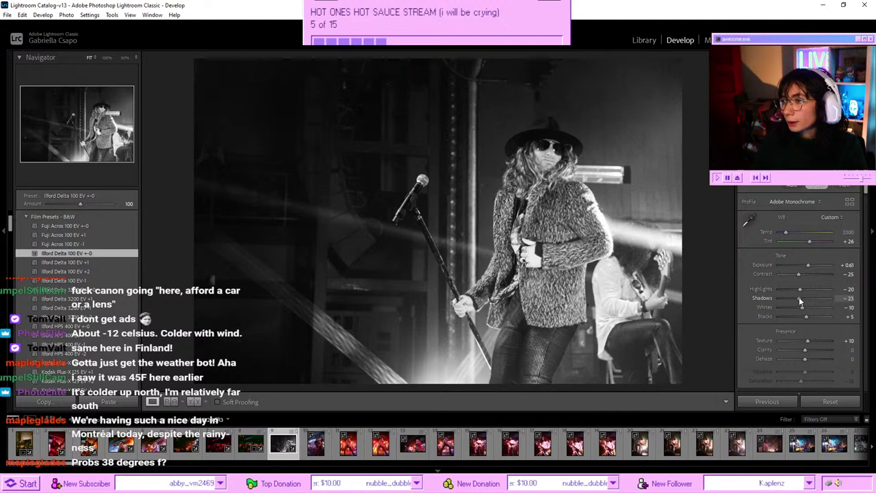
pyautogui.moveTo(798, 297); pyautogui.dragTo(798, 317)
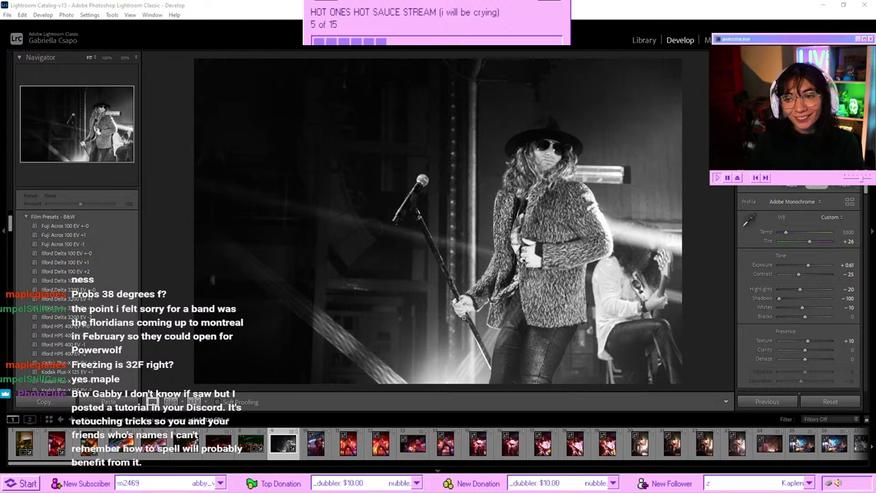
pyautogui.moveTo(803, 287); pyautogui.dragTo(801, 293)
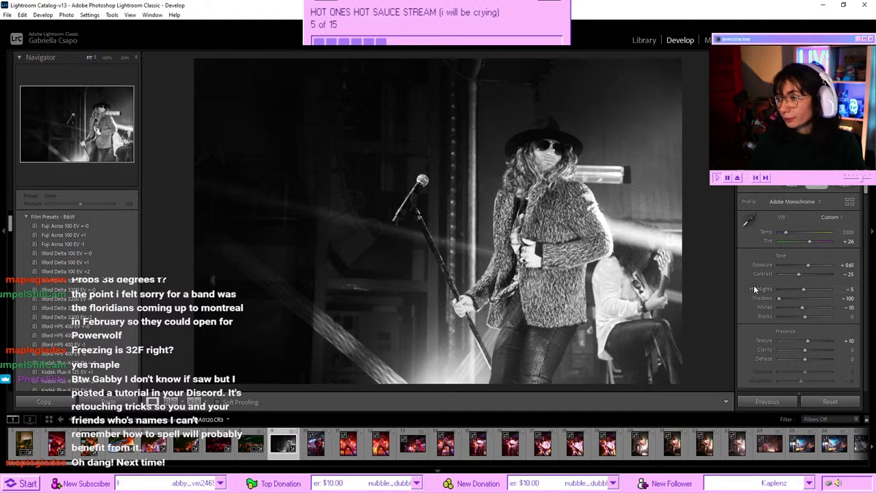
# - Reduce the singer photo's Grain Amount to 12 and check the singer's face up close
pyautogui.scroll(-5, 777, 290)
pyautogui.scroll(5, 780, 290)
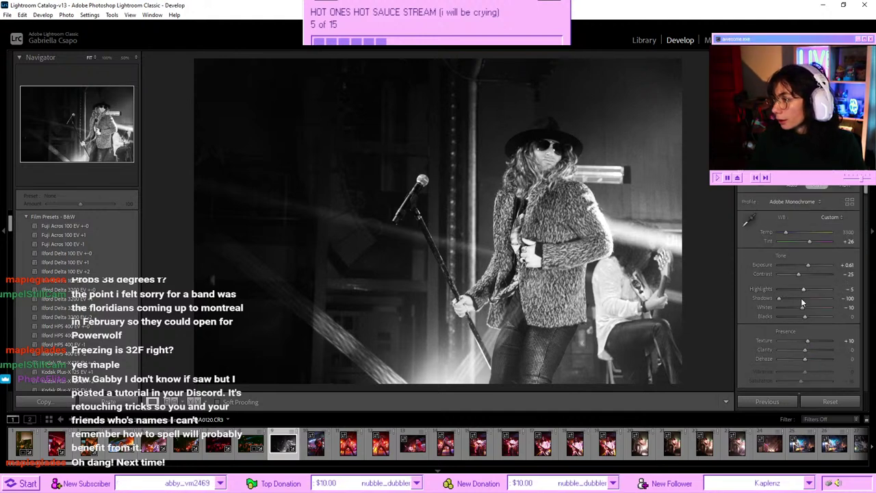
pyautogui.scroll(-5, 793, 281)
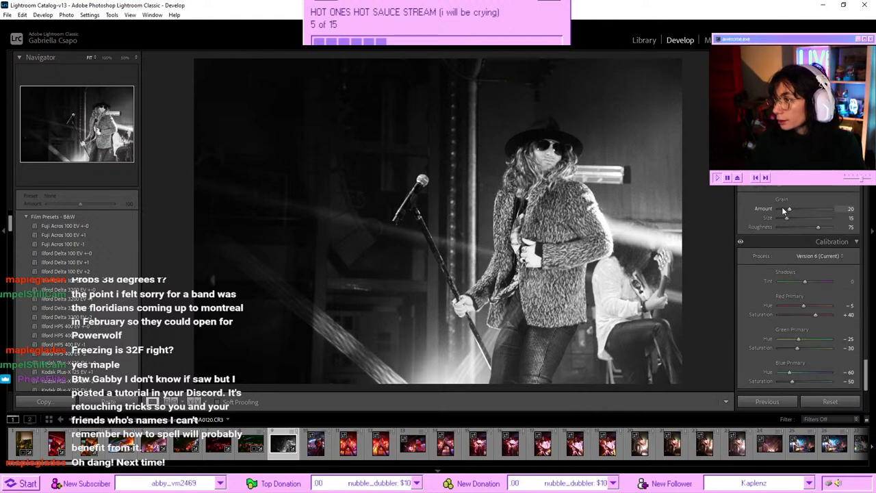
pyautogui.moveTo(785, 210); pyautogui.dragTo(786, 208)
pyautogui.click(562, 178)
pyautogui.click(562, 178)
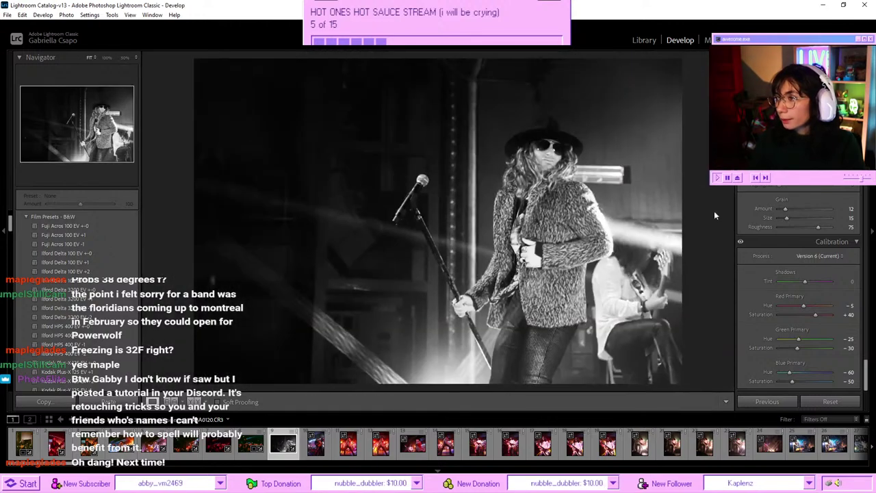
# - Paste the copied develop settings onto the guitarist photo and set Exposure to +0.44 and Whites to +77
pyautogui.click(309, 448)
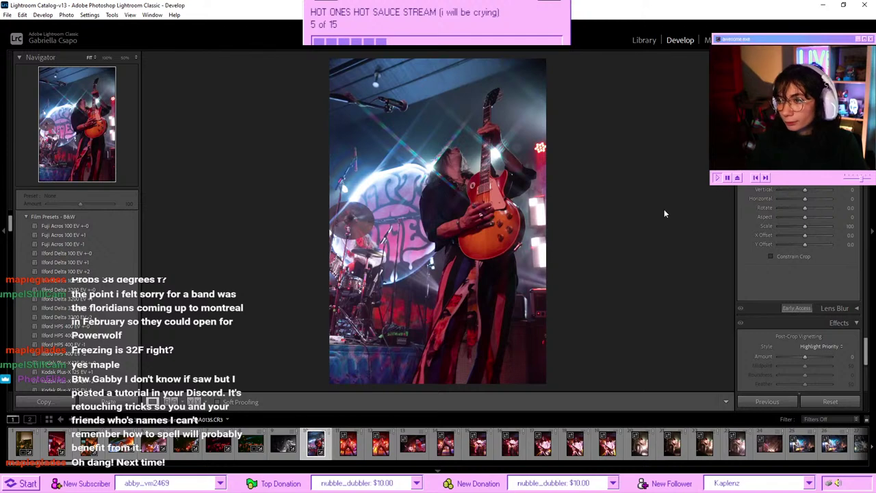
pyautogui.hotkey('ctrl', 'shift', 'v')
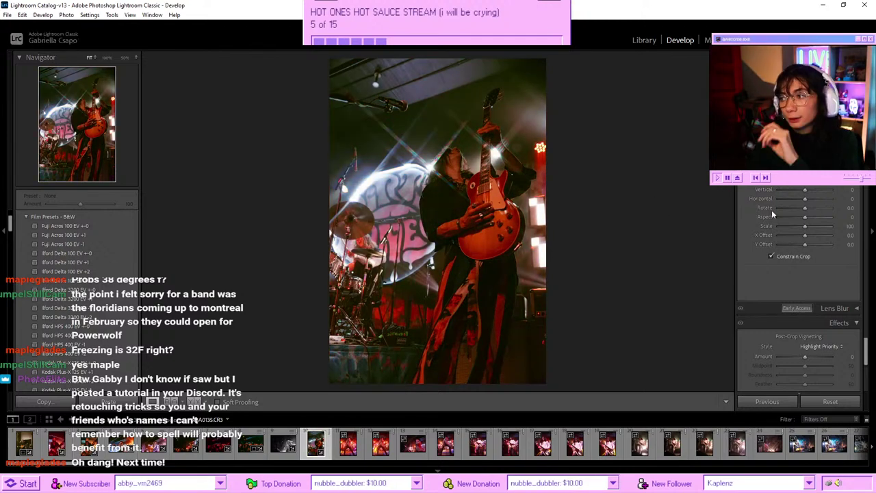
pyautogui.scroll(10, 787, 217)
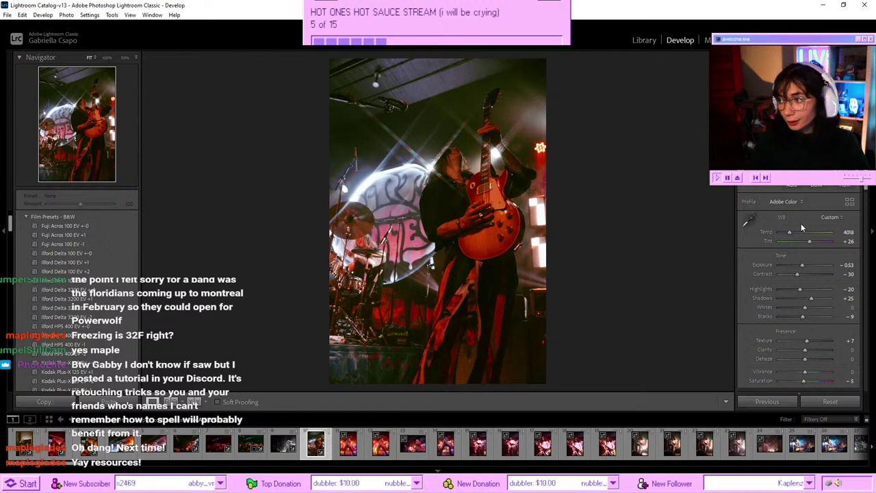
pyautogui.click(809, 265)
pyautogui.moveTo(808, 264); pyautogui.dragTo(805, 264)
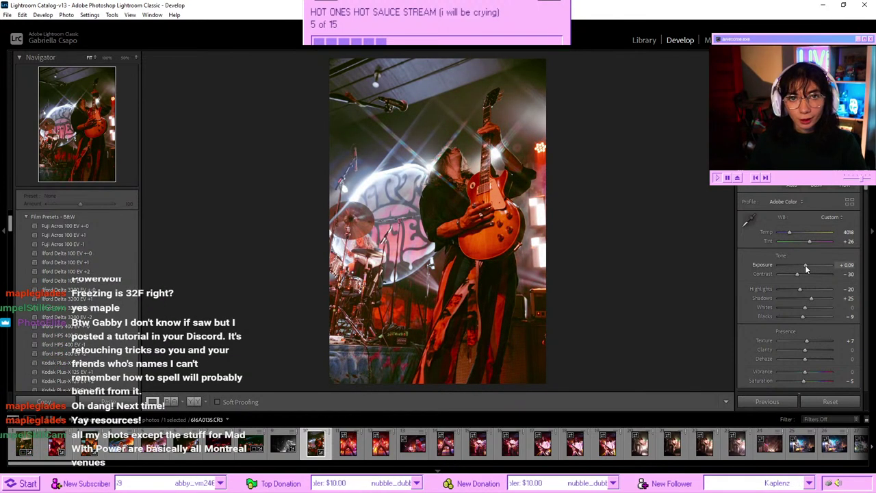
pyautogui.moveTo(806, 265); pyautogui.dragTo(808, 267)
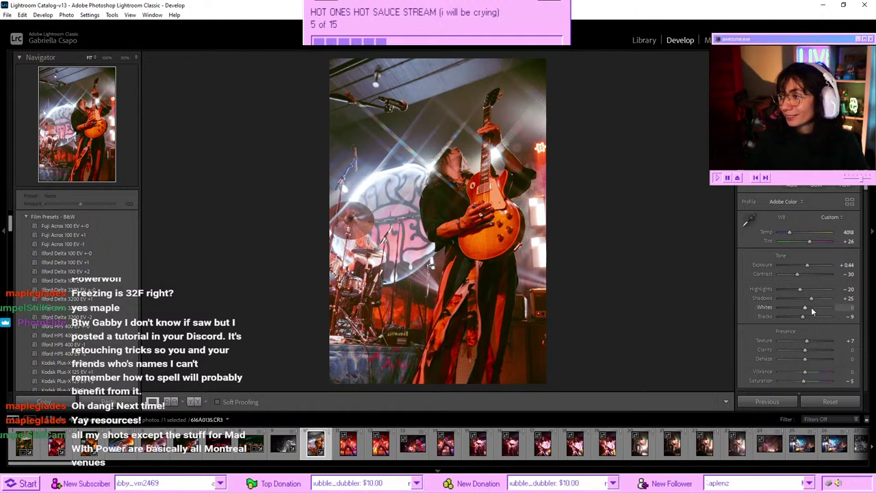
pyautogui.moveTo(805, 308); pyautogui.dragTo(826, 305)
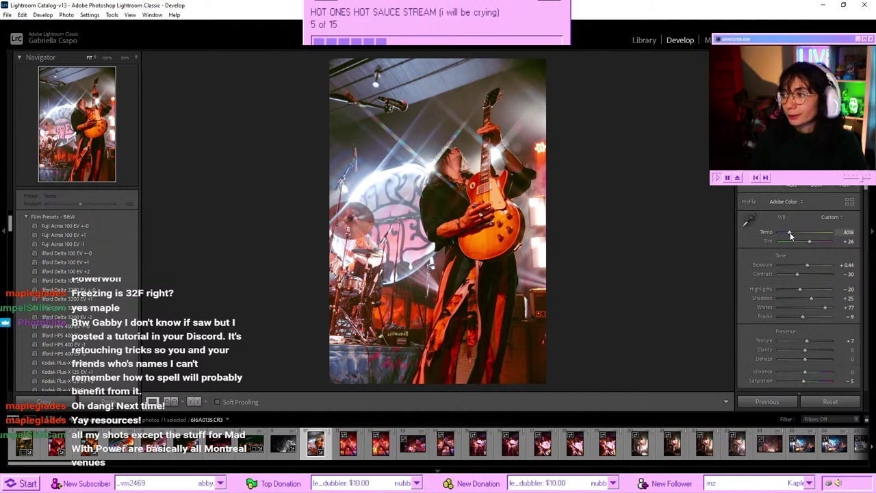
pyautogui.moveTo(791, 236); pyautogui.dragTo(794, 234)
pyautogui.hotkey('ctrl', 'z')
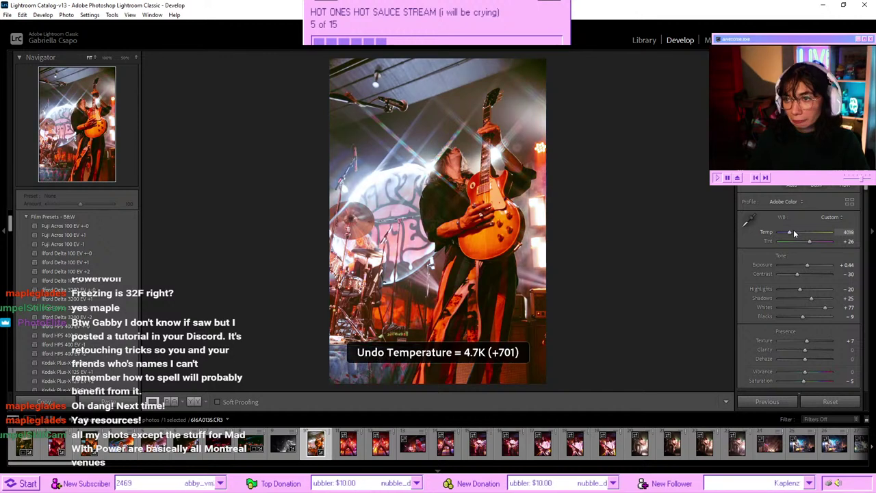
# - Mask the guitarist photo's background, set the mask's Temp to 47 and hide the mask overlay
pyautogui.click(849, 168)
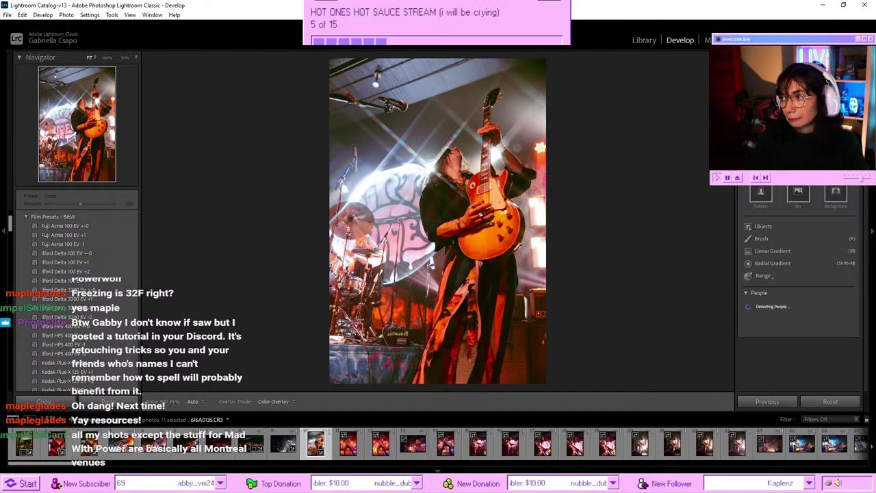
pyautogui.click(838, 191)
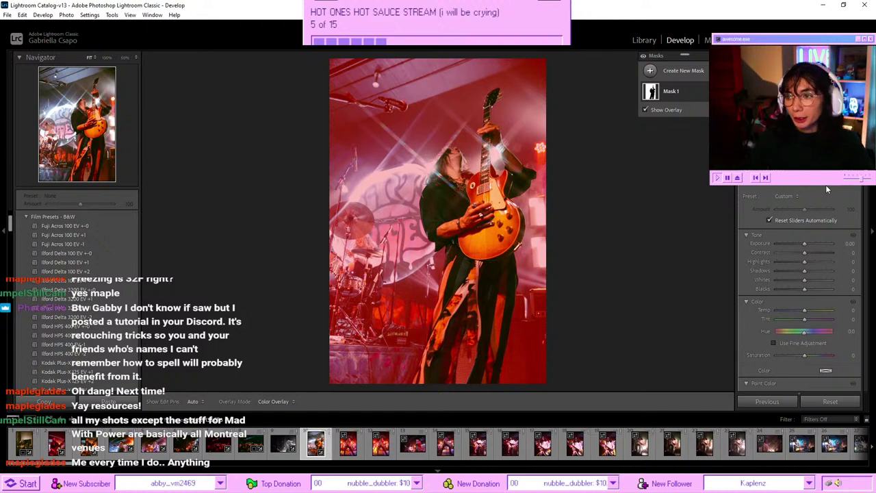
pyautogui.moveTo(812, 310); pyautogui.dragTo(818, 310)
pyautogui.press('o')
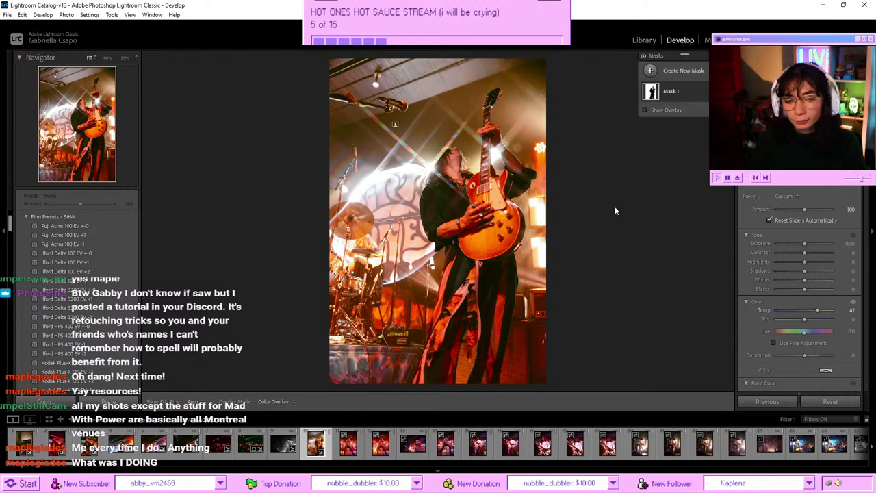
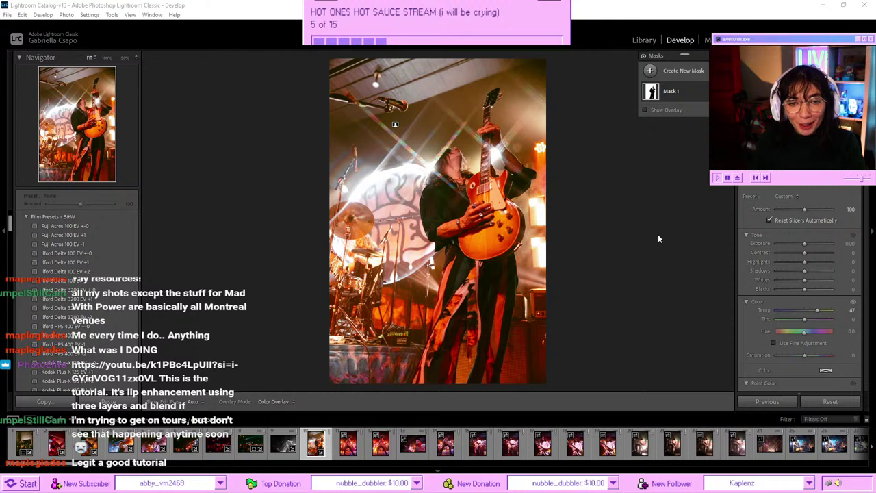
# - Set the Temp of the guitarist photo's background mask to 40
pyautogui.scroll(-2, 766, 264)
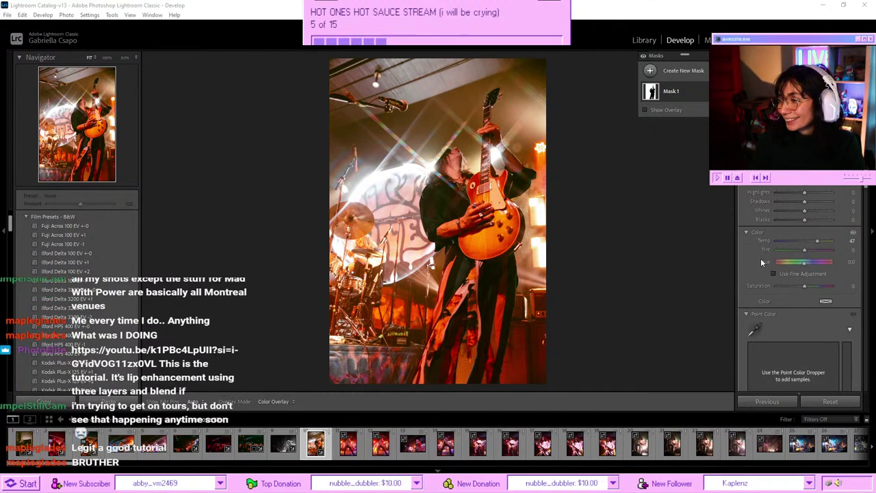
pyautogui.scroll(-5, 760, 260)
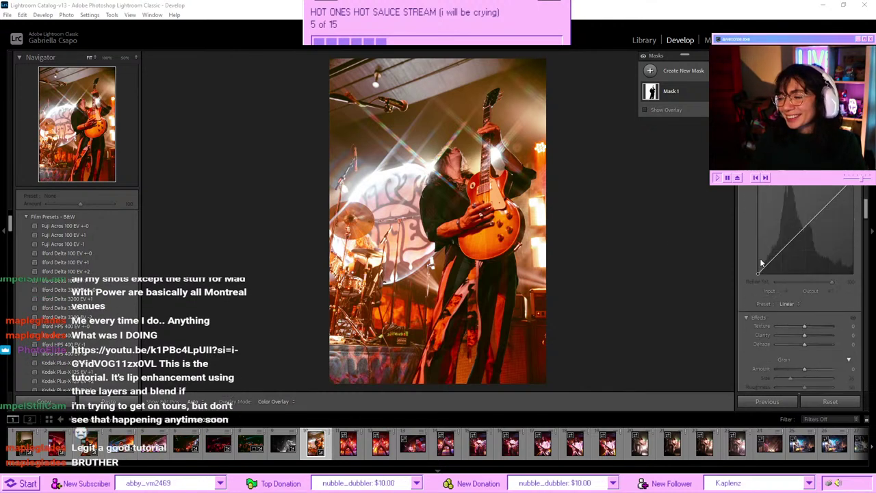
pyautogui.scroll(5, 761, 263)
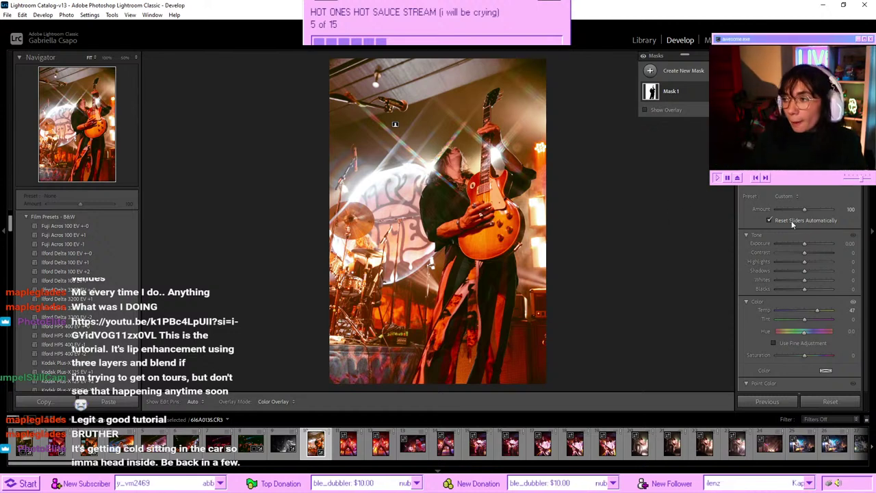
pyautogui.scroll(-2, 767, 232)
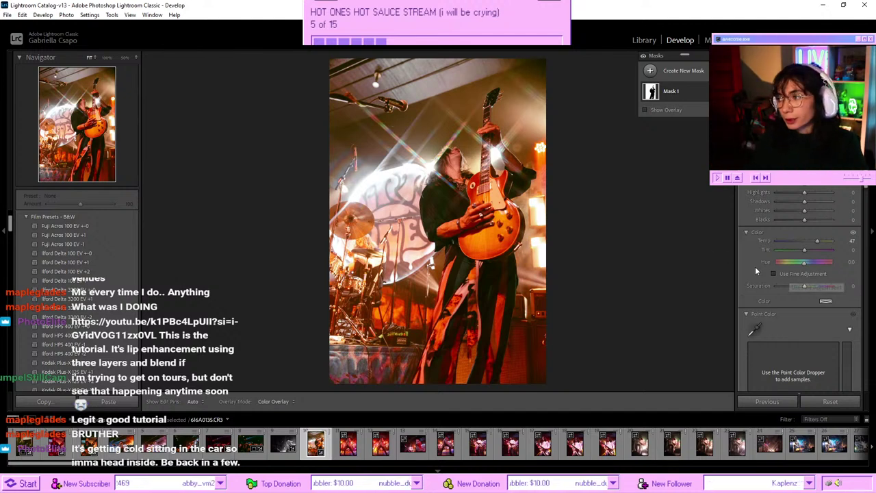
pyautogui.scroll(2, 747, 264)
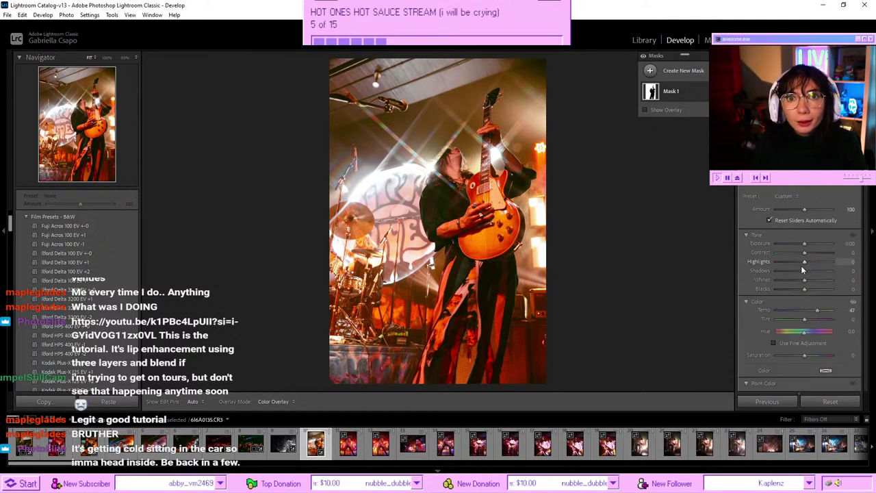
pyautogui.click(813, 311)
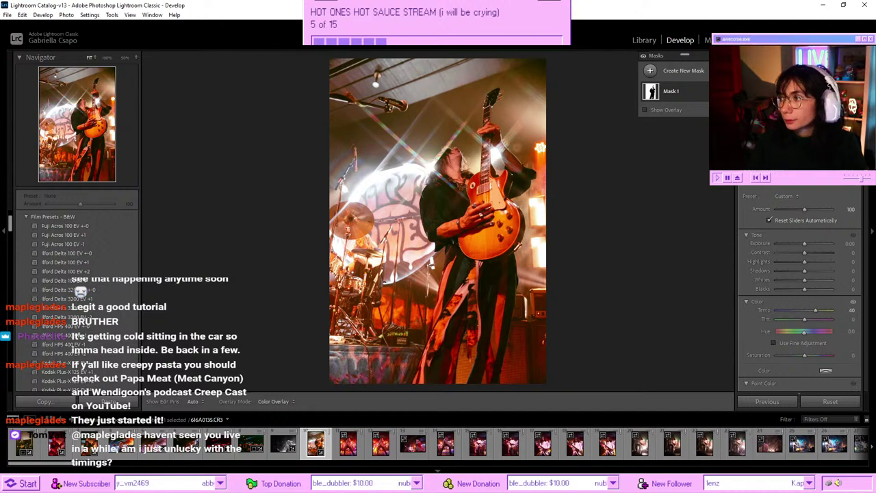
pyautogui.press('r')
pyautogui.press('x')
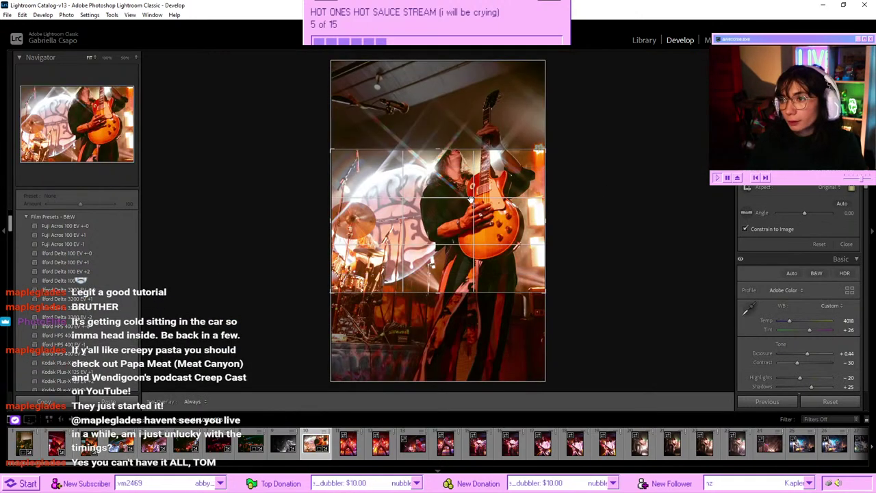
pyautogui.moveTo(457, 257); pyautogui.dragTo(452, 236)
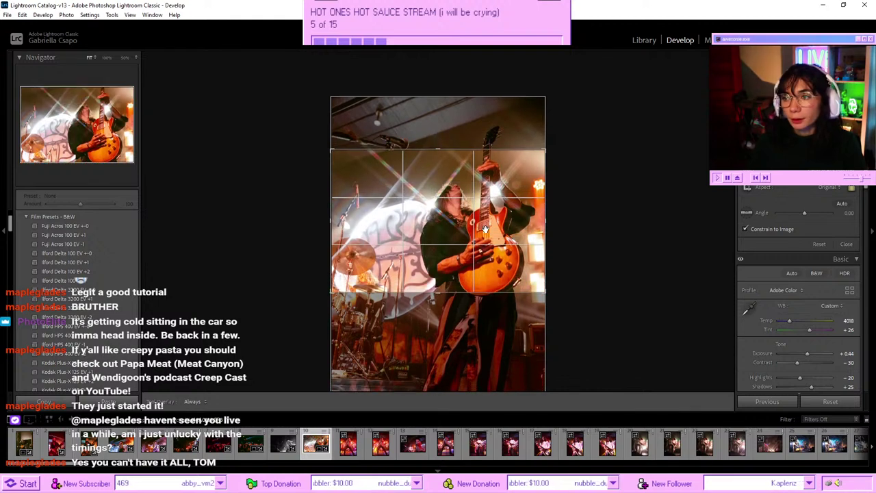
pyautogui.press('Escape')
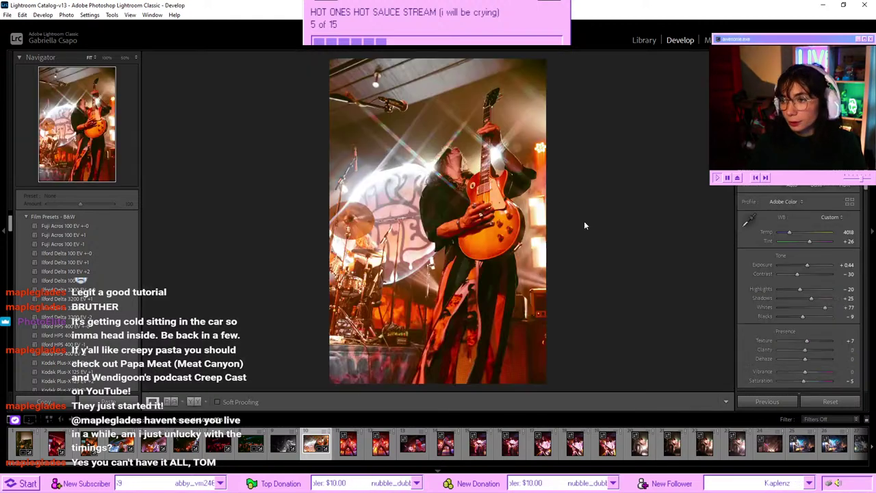
# - Try the guitarist photo's develop settings on the adjacent photo of the singer in a hat with Exposure at -0.70, and undo both changes
pyautogui.click(348, 443)
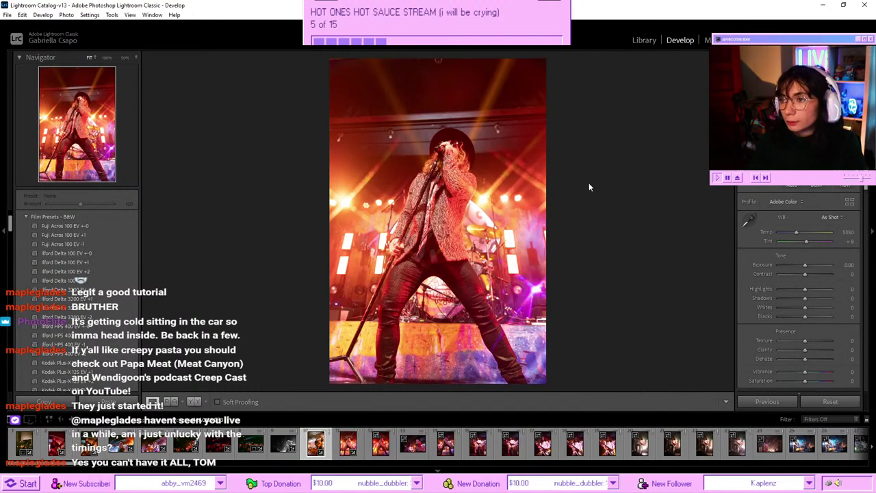
pyautogui.press('Right')
pyautogui.hotkey('ctrl', 'shift', 'c')
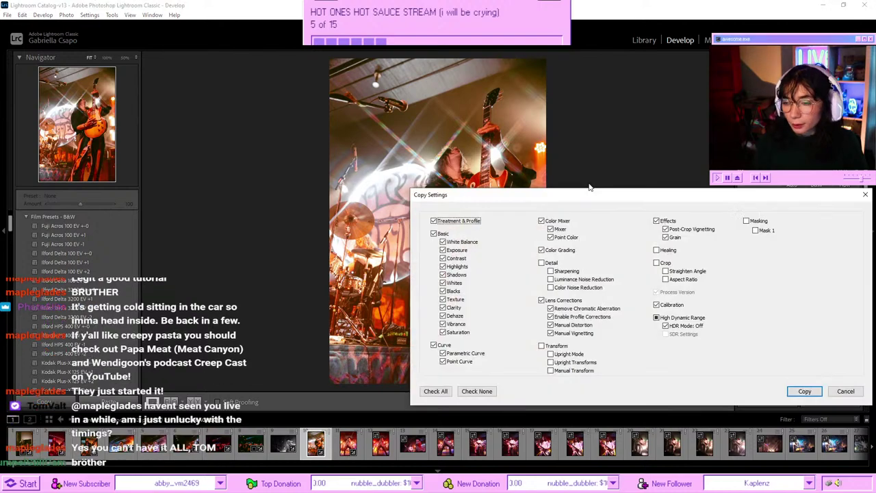
pyautogui.press('Return')
pyautogui.press('Right')
pyautogui.hotkey('ctrl', 'shift', 'v')
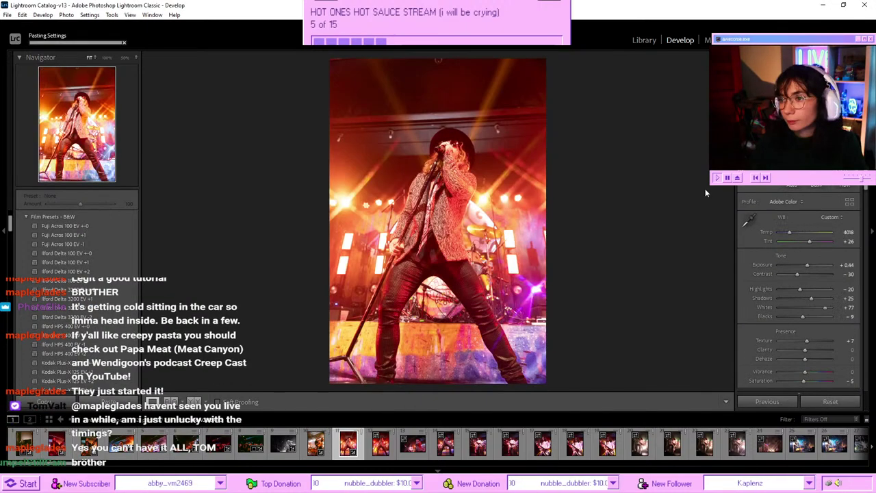
pyautogui.click(801, 265)
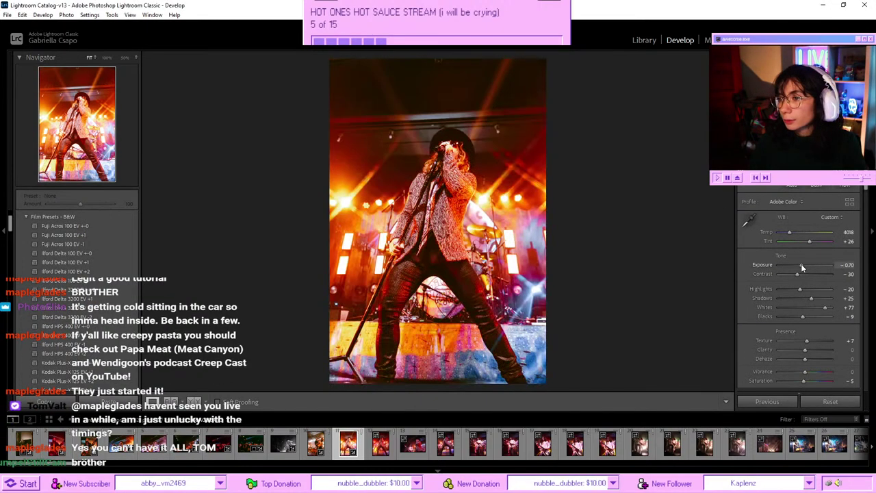
pyautogui.hotkey('ctrl', 'z')
pyautogui.hotkey('ctrl', 'z')
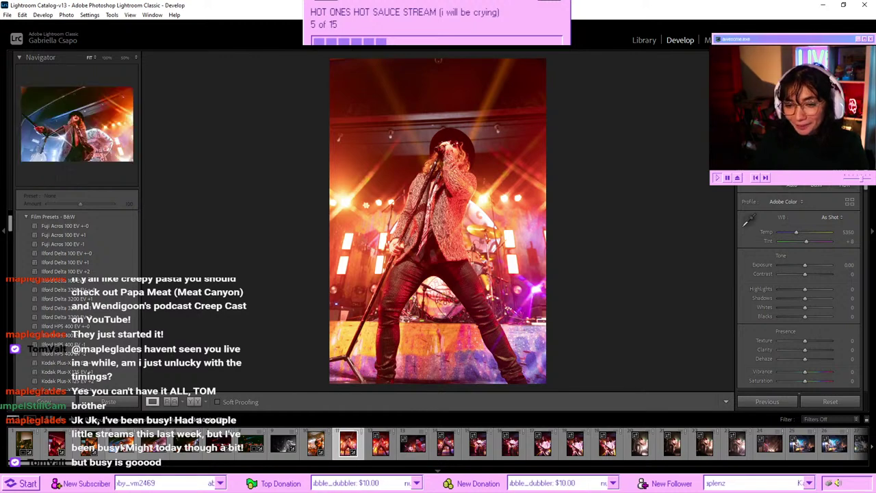
# - Copy the develop settings of the earlier landscape photo of the singer in a hat and paste them onto the current portrait photo
pyautogui.rightClick(119, 443)
pyautogui.moveTo(228, 341)
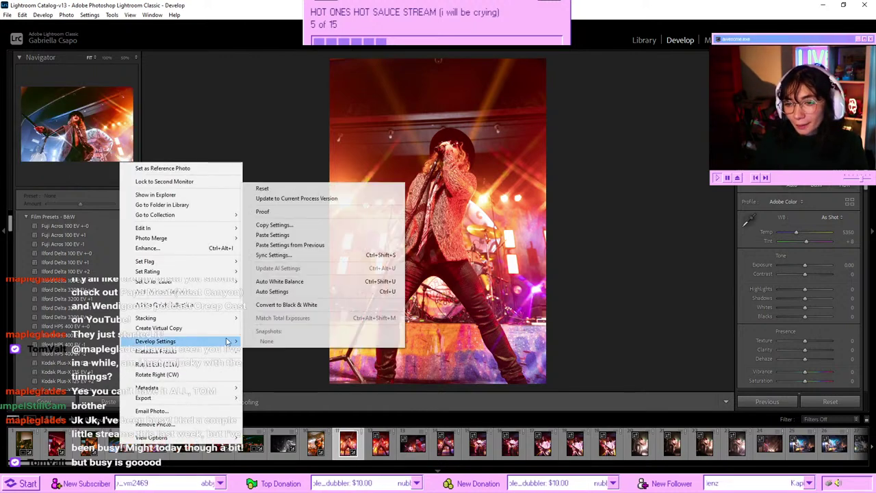
pyautogui.click(312, 225)
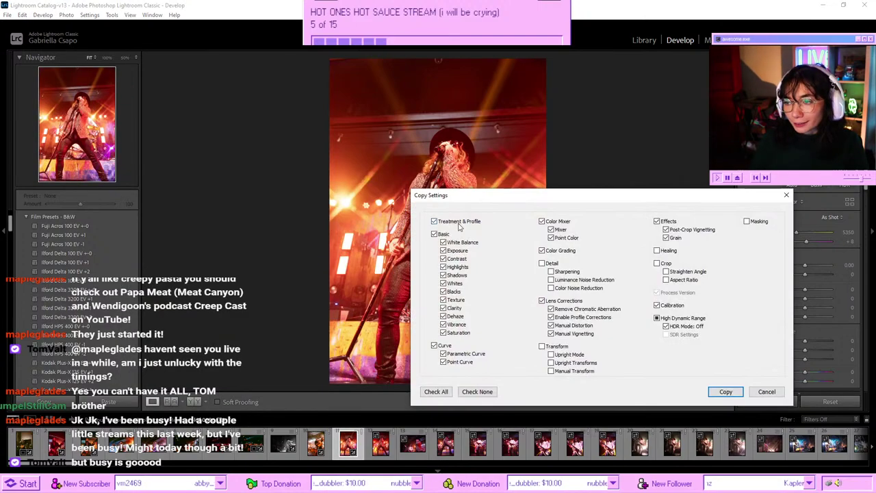
pyautogui.click(725, 392)
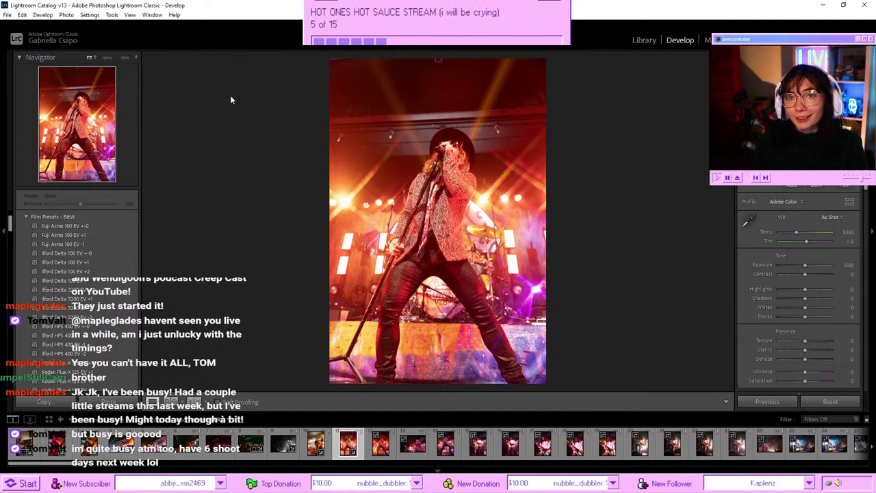
pyautogui.hotkey('ctrl', 'v')
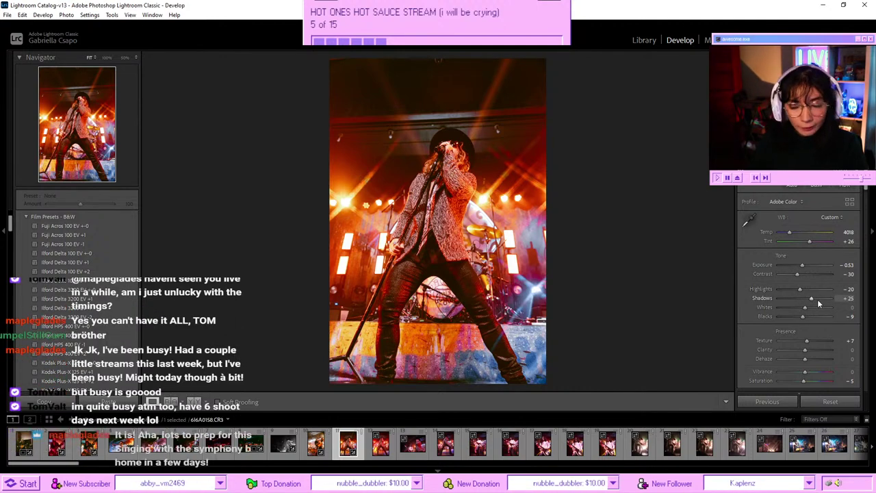
# - Set the singer photo's Shadows to +37 and Temp to 4281, and compare it with the unedited version
pyautogui.click(815, 298)
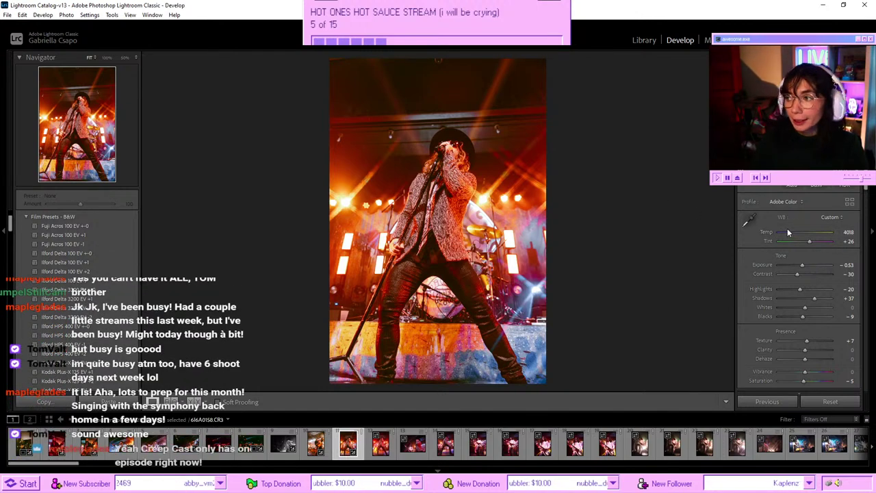
pyautogui.moveTo(789, 234); pyautogui.dragTo(790, 233)
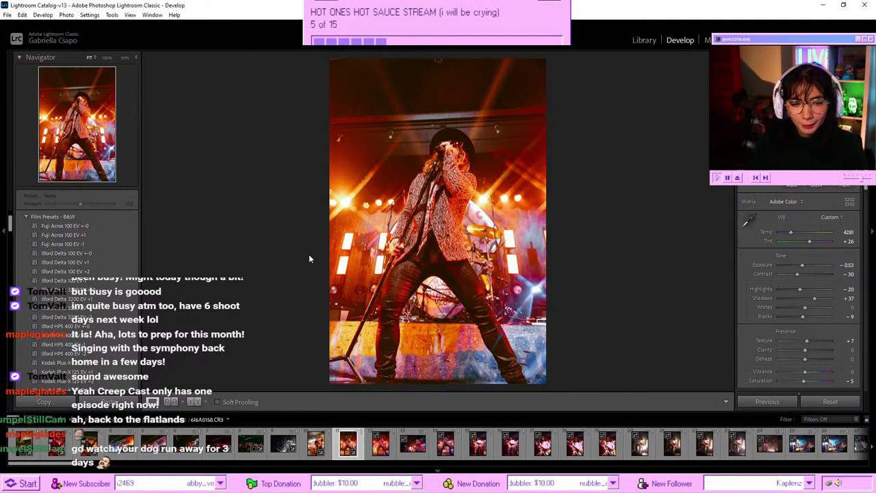
pyautogui.press('Right')
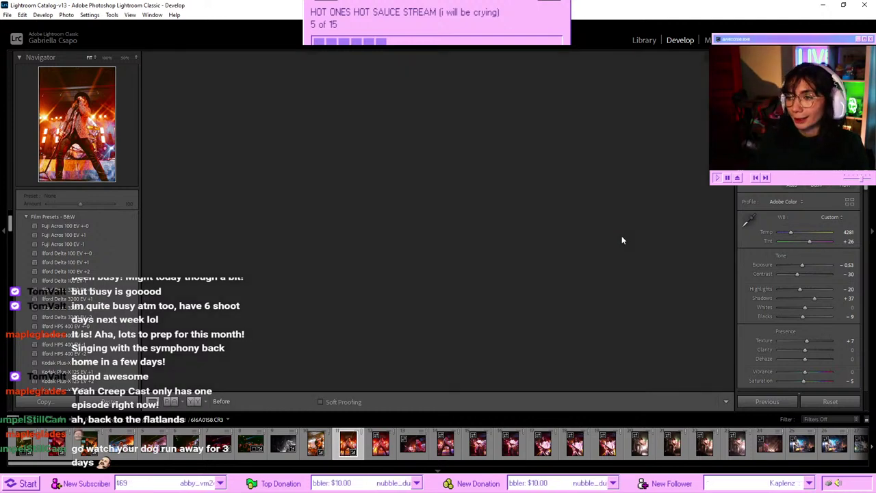
pyautogui.press('Left')
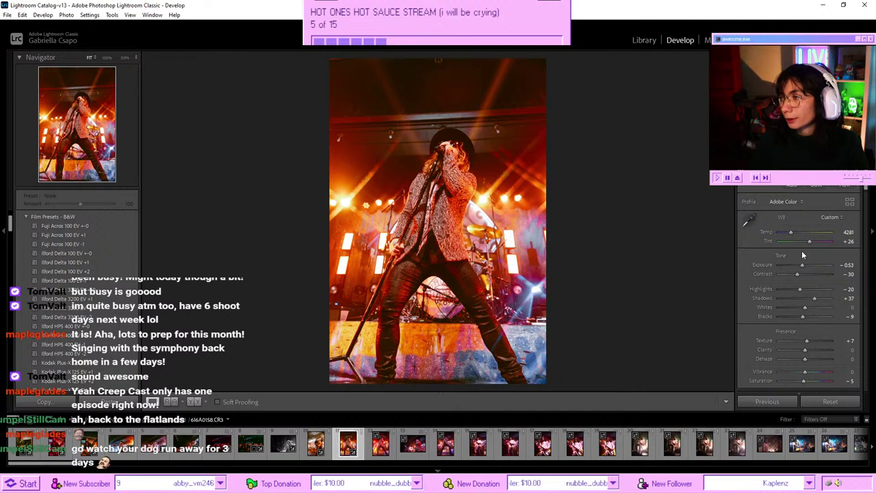
# - Set the Purple hue to +20 in the singer photo's colour mixer
pyautogui.scroll(-5, 792, 241)
pyautogui.scroll(-4, 792, 241)
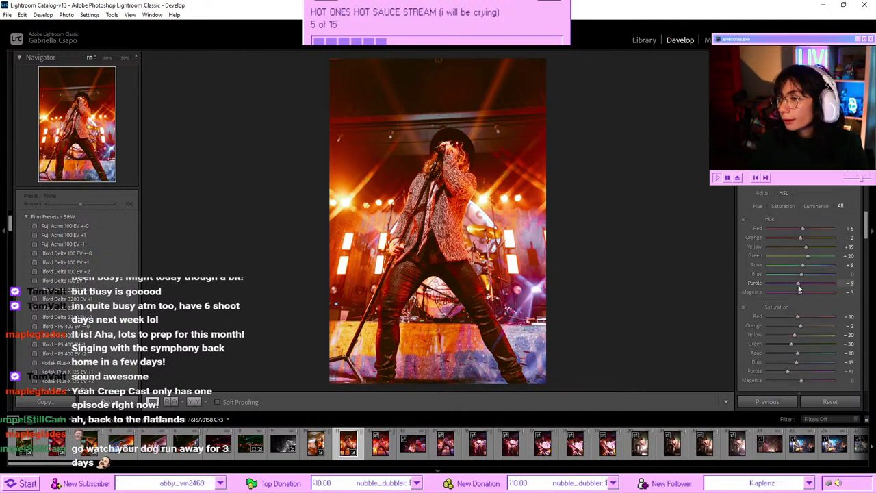
pyautogui.moveTo(799, 288); pyautogui.dragTo(765, 282)
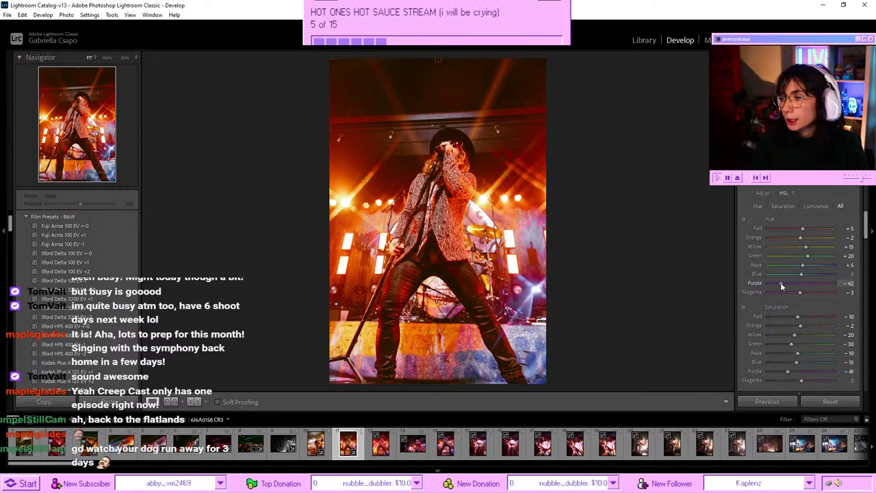
pyautogui.moveTo(796, 284); pyautogui.dragTo(792, 284)
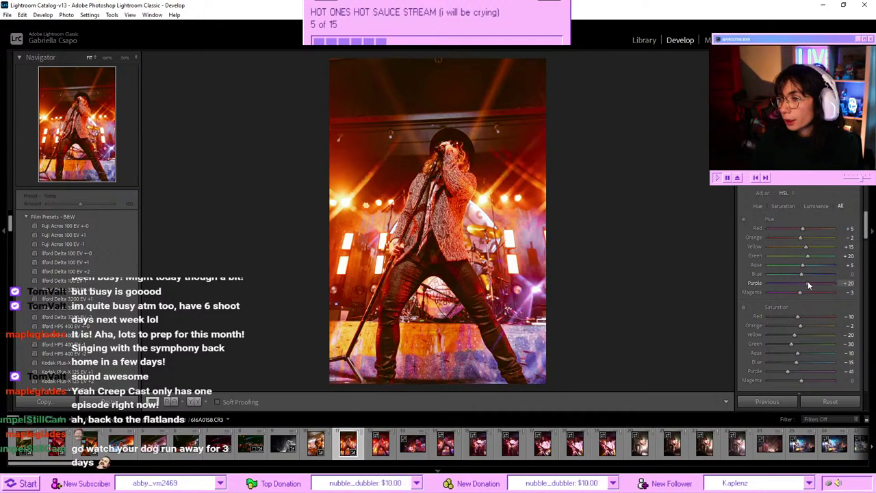
pyautogui.click(808, 283)
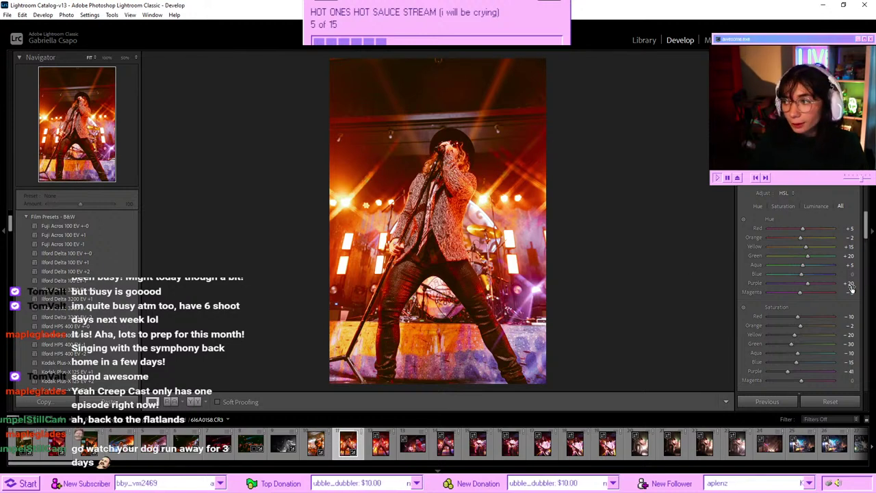
# - Review the singer photo's tone curve, colour mixer and detail settings, and compare the edit with the unedited version
pyautogui.scroll(3, 791, 285)
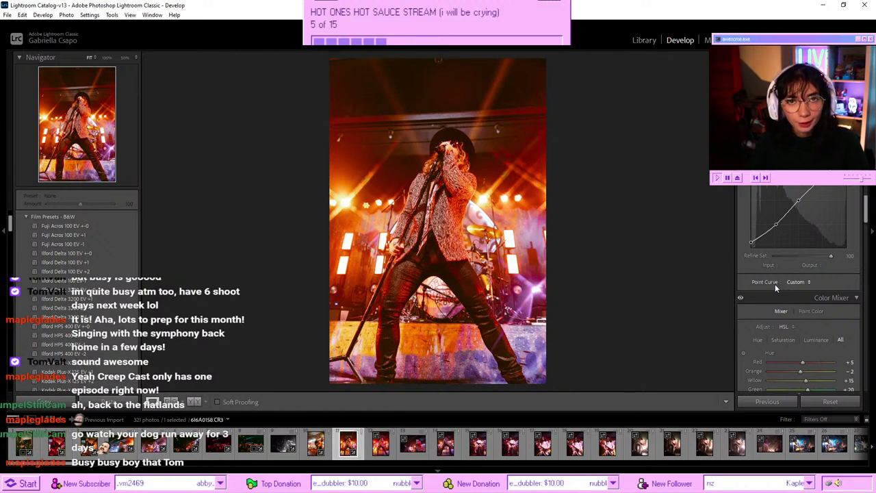
pyautogui.scroll(-5, 771, 301)
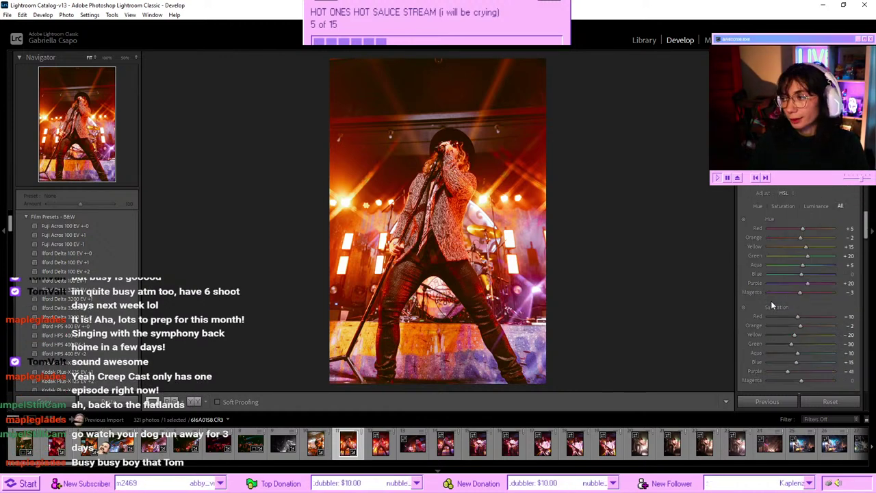
pyautogui.scroll(-5, 773, 287)
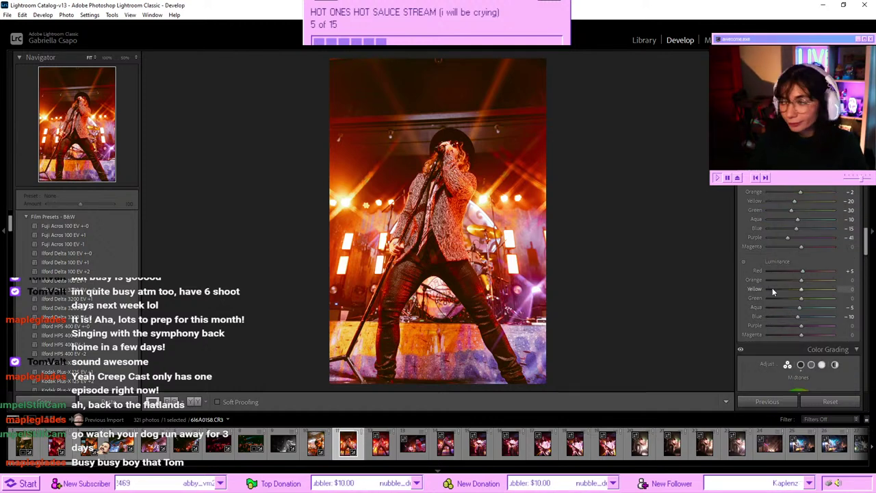
pyautogui.scroll(-5, 772, 288)
pyautogui.press('\\')
pyautogui.press('\\')
pyautogui.press('\\')
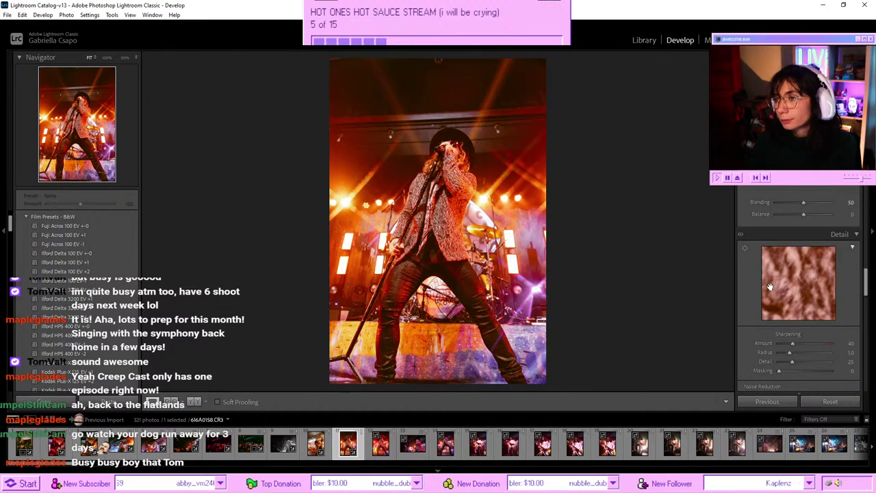
pyautogui.press('\\')
pyautogui.scroll(15, 771, 286)
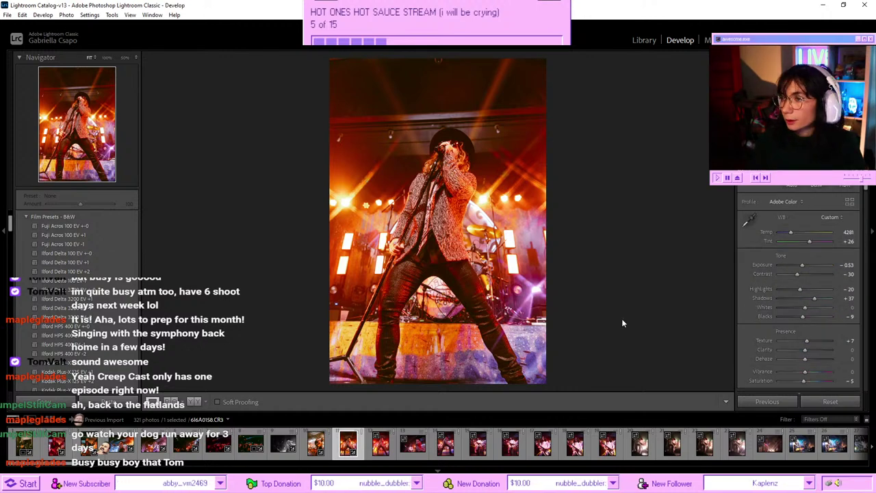
# - Set the singer photo's Orange hue to -12 and compare it with the similar shot that follows
pyautogui.scroll(-6, 800, 268)
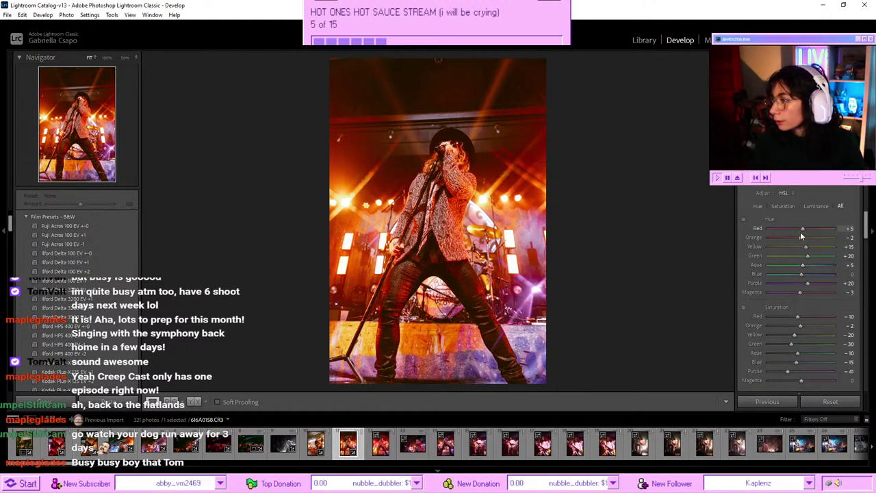
pyautogui.moveTo(801, 236)
pyautogui.mouseDown()
pyautogui.moveTo(809, 233)
pyautogui.moveTo(798, 239)
pyautogui.mouseUp()
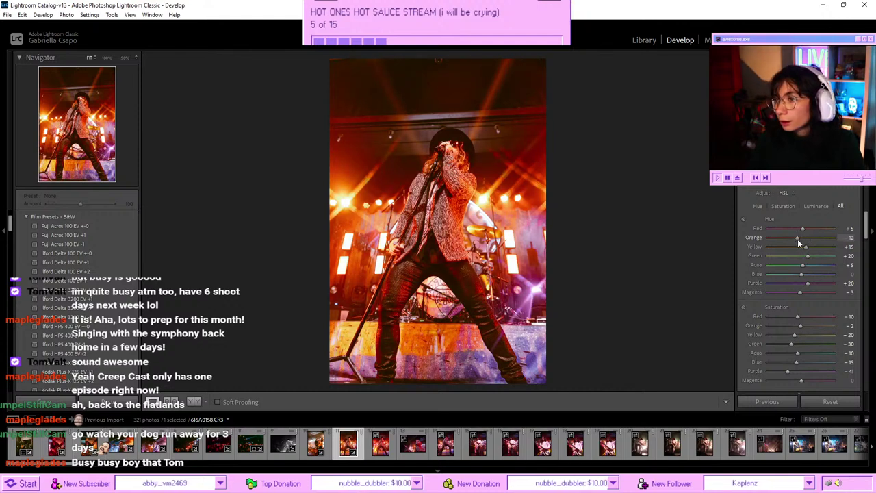
pyautogui.press('Right')
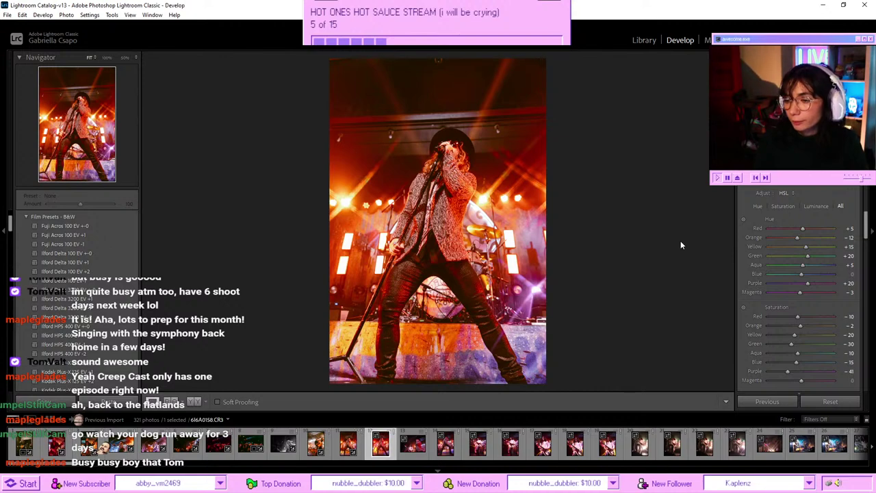
pyautogui.press('Left')
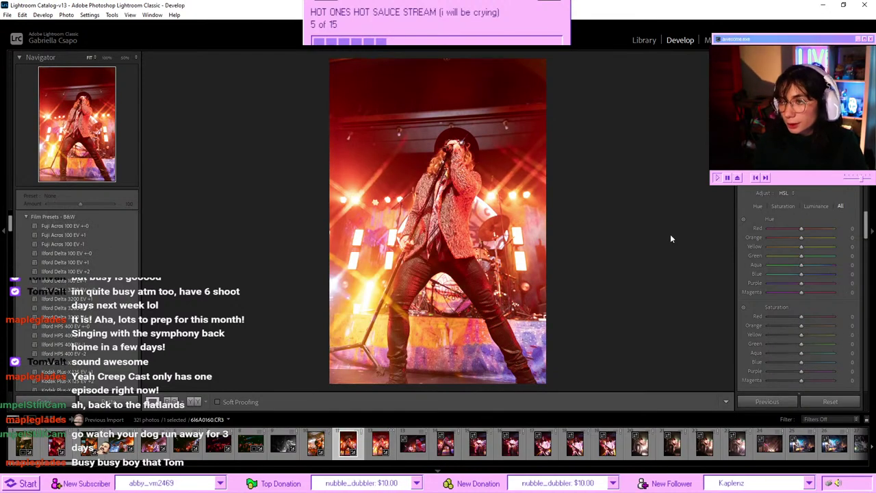
# - Paste the copied develop settings onto the next singer photo, inspect the face up close and compare it with the previous shot
pyautogui.press('Right')
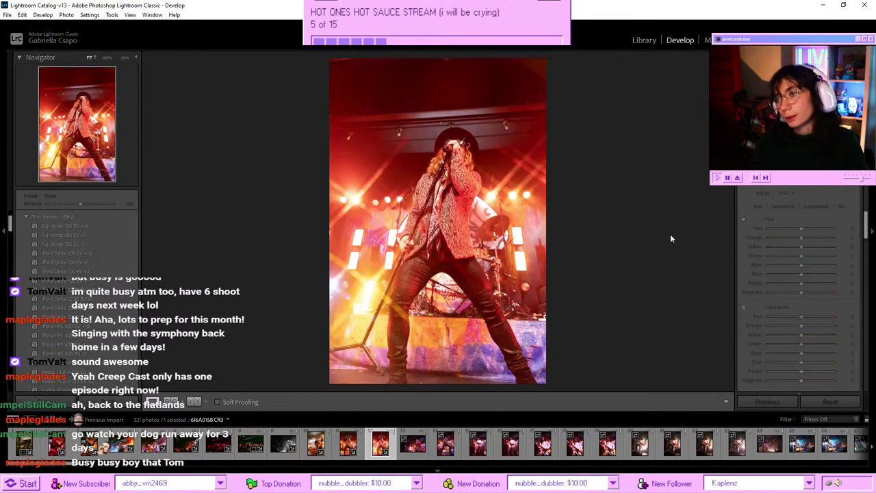
pyautogui.hotkey('ctrl', 'shift', 'v')
pyautogui.click(470, 152)
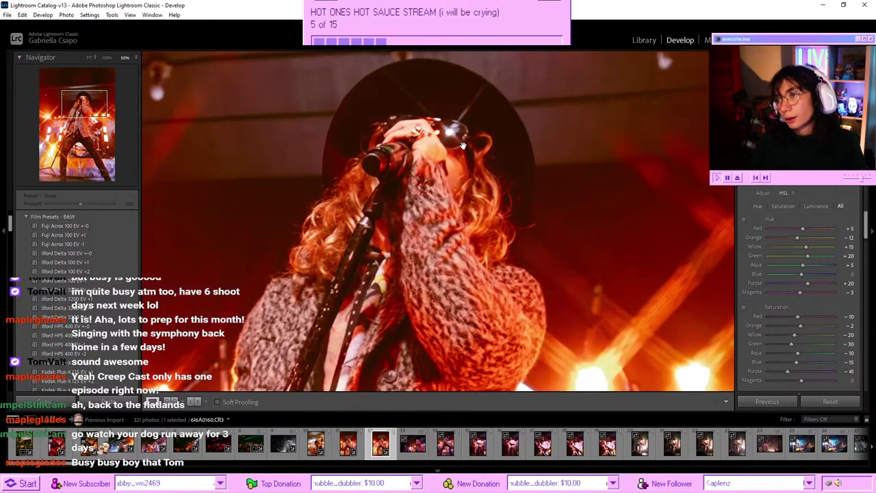
pyautogui.click(451, 141)
pyautogui.press('Left')
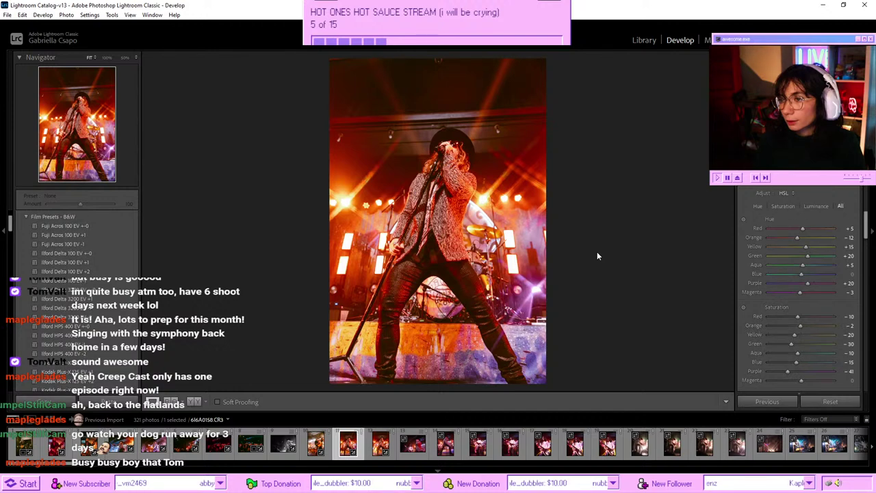
pyautogui.press('Right')
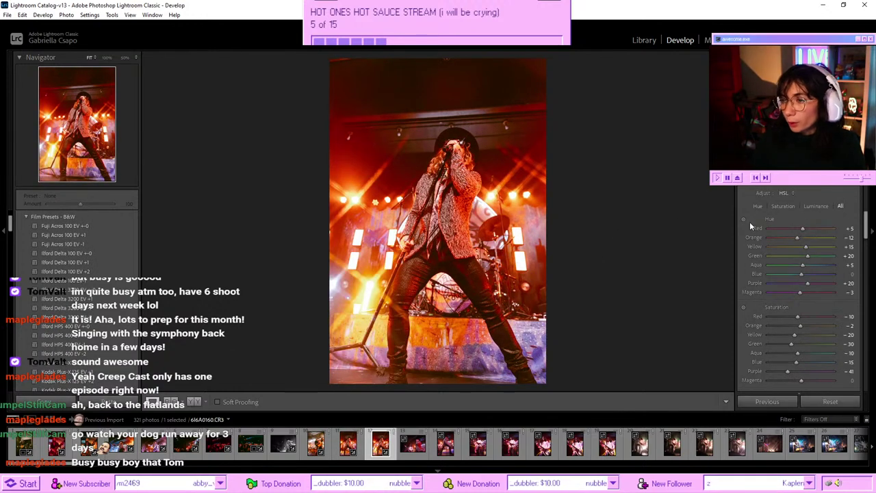
# - Straighten the singer photo by setting its Transform Rotate to -1.6
pyautogui.scroll(-5, 801, 280)
pyautogui.scroll(-5, 801, 279)
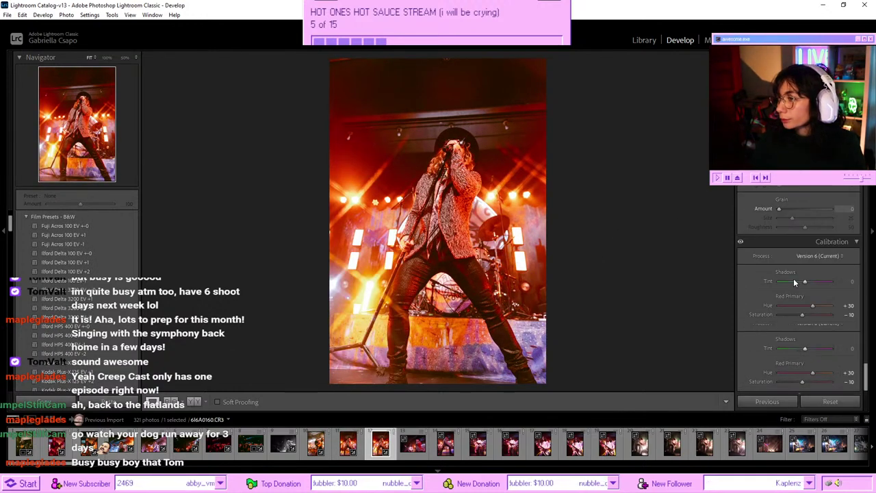
pyautogui.moveTo(802, 267); pyautogui.dragTo(799, 268)
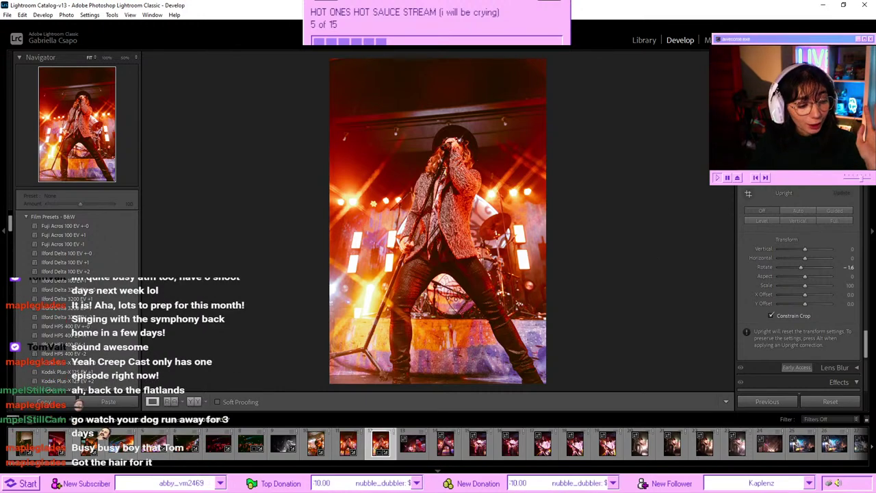
pyautogui.hotkey('alt', 'Tab')
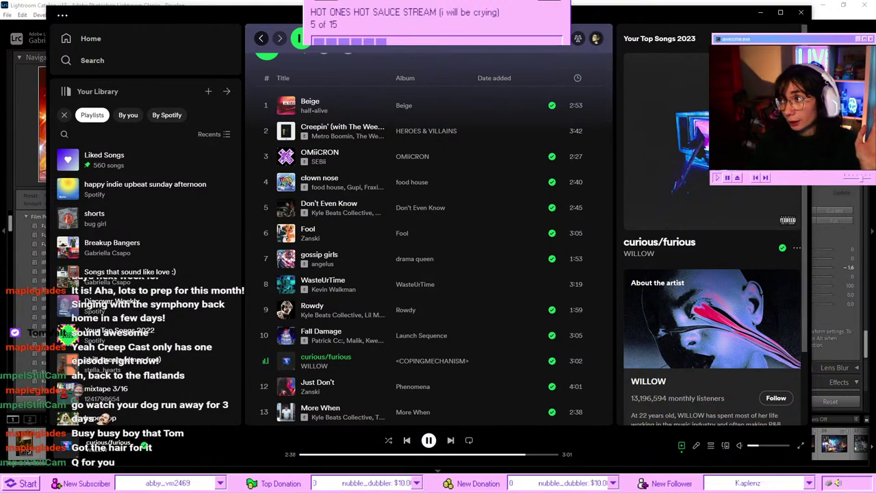
pyautogui.click(761, 13)
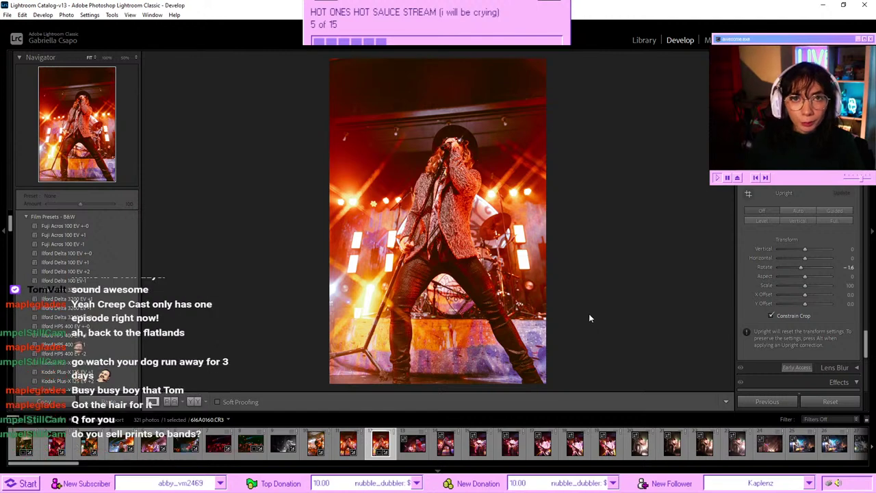
# - Paste the copied develop settings onto the next photo, showing the singer and the bassist together
pyautogui.click(416, 446)
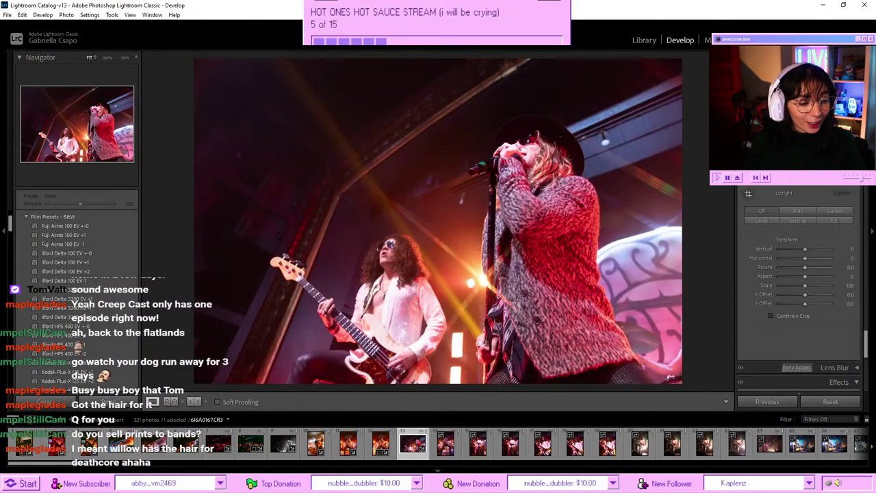
pyautogui.hotkey('alt', 'Tab')
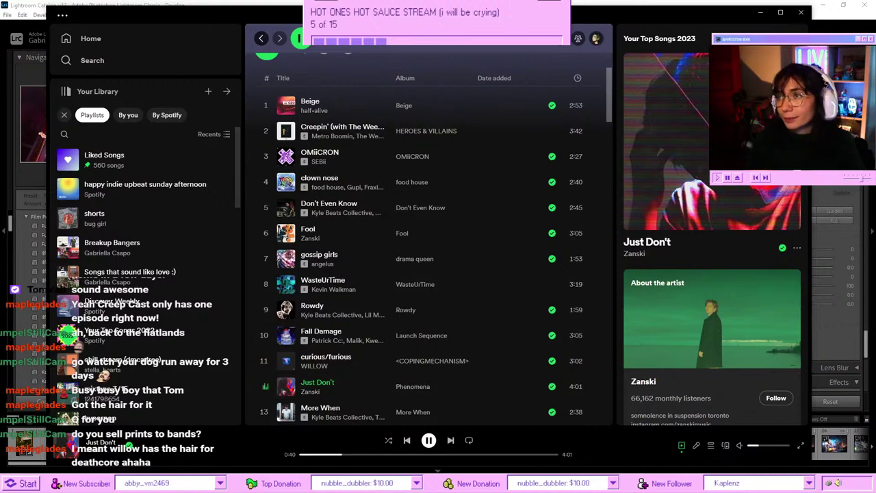
pyautogui.hotkey('alt', 'Tab')
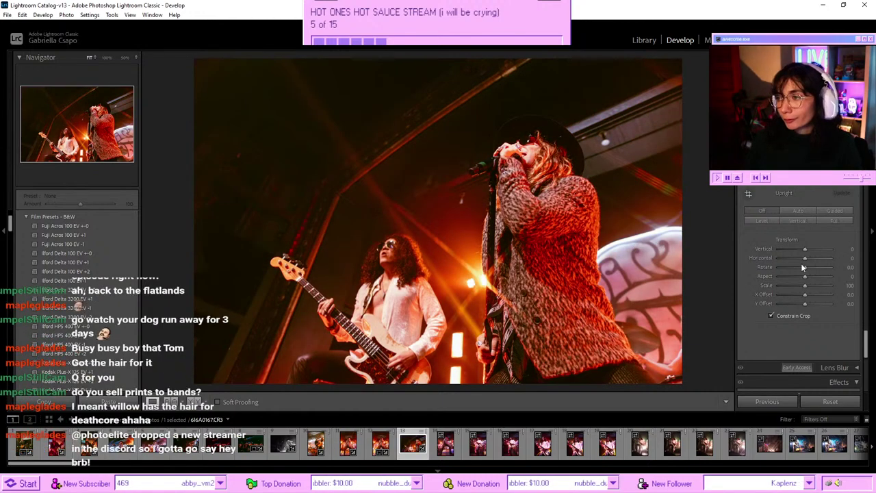
# - Lower the Orange saturation to -17 in the colour mixer of the singer and bassist photo
pyautogui.scroll(5, 798, 266)
pyautogui.scroll(10, 799, 266)
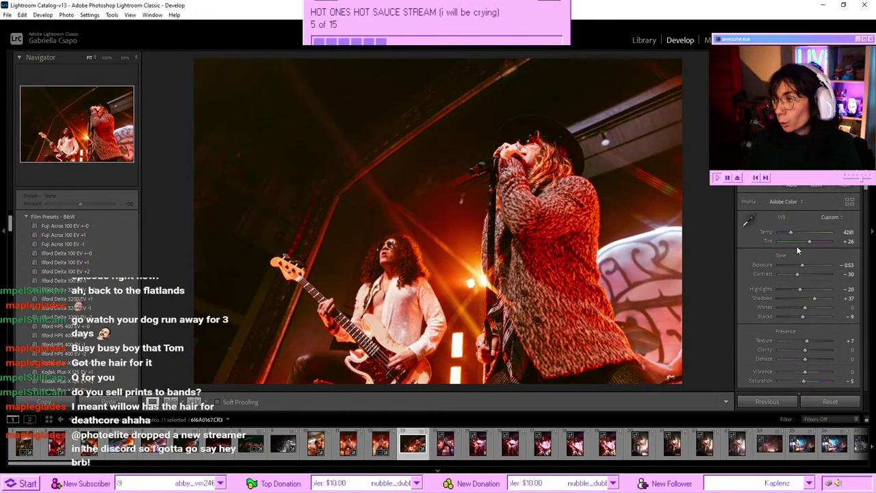
pyautogui.moveTo(791, 233); pyautogui.dragTo(790, 234)
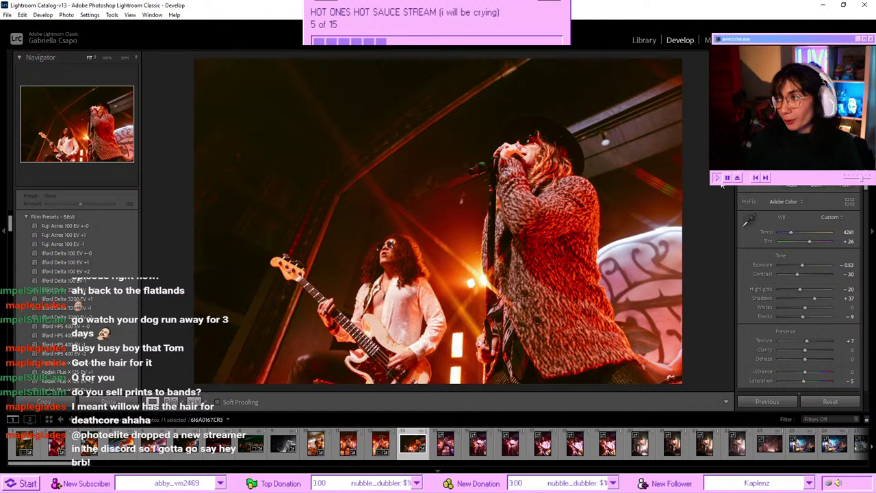
pyautogui.scroll(-10, 798, 282)
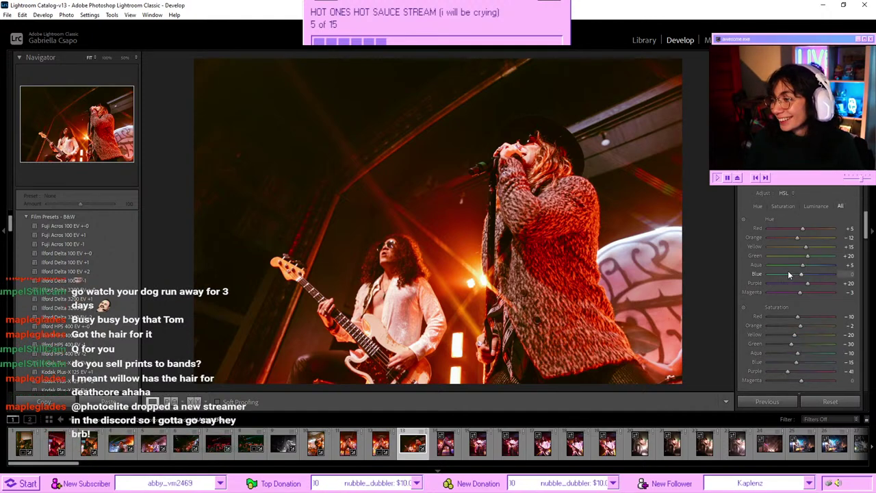
pyautogui.scroll(-3, 788, 274)
pyautogui.moveTo(800, 259); pyautogui.dragTo(796, 259)
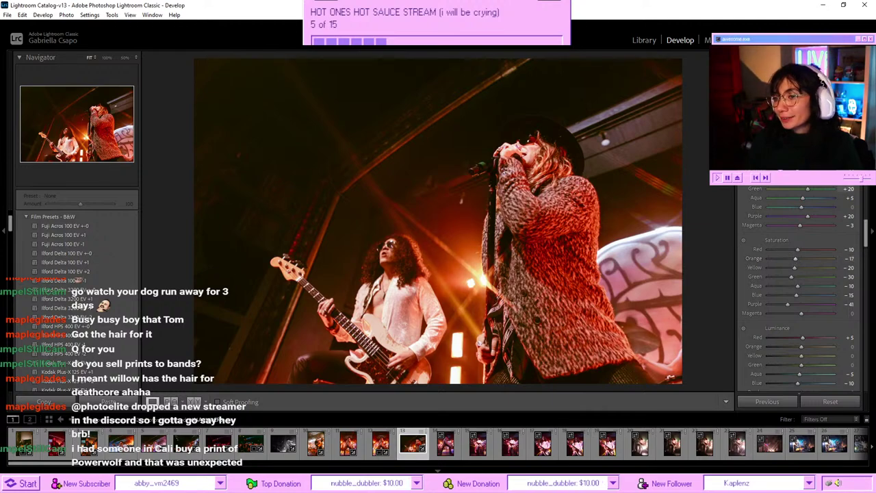
# - Crop the singer and bassist photo slightly tighter by trimming its left and top edges at the original aspect ratio
pyautogui.press('r')
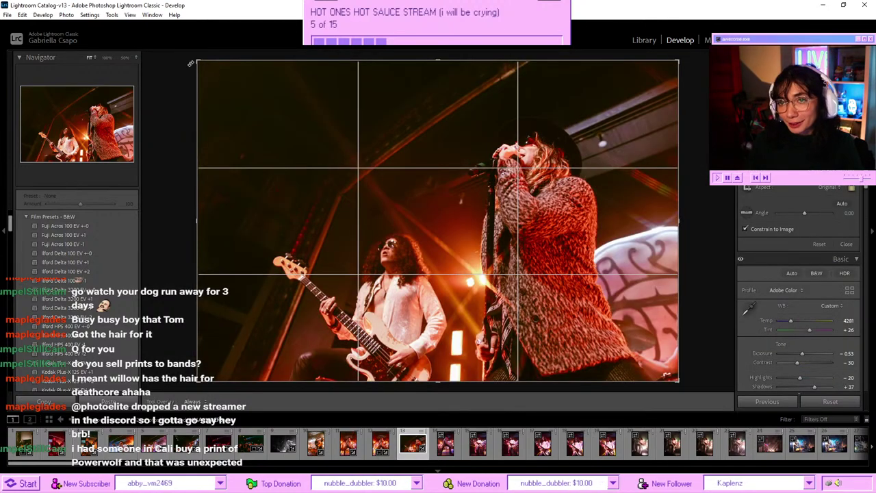
pyautogui.moveTo(197, 61); pyautogui.dragTo(203, 74)
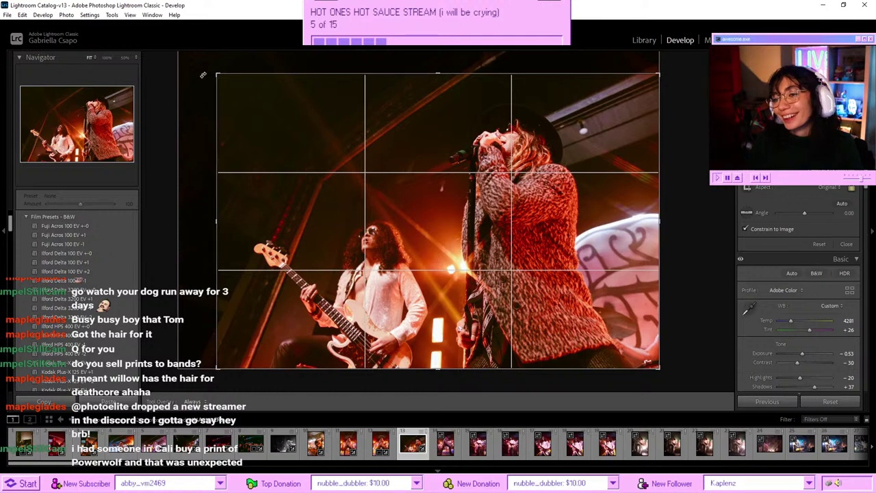
pyautogui.press('Return')
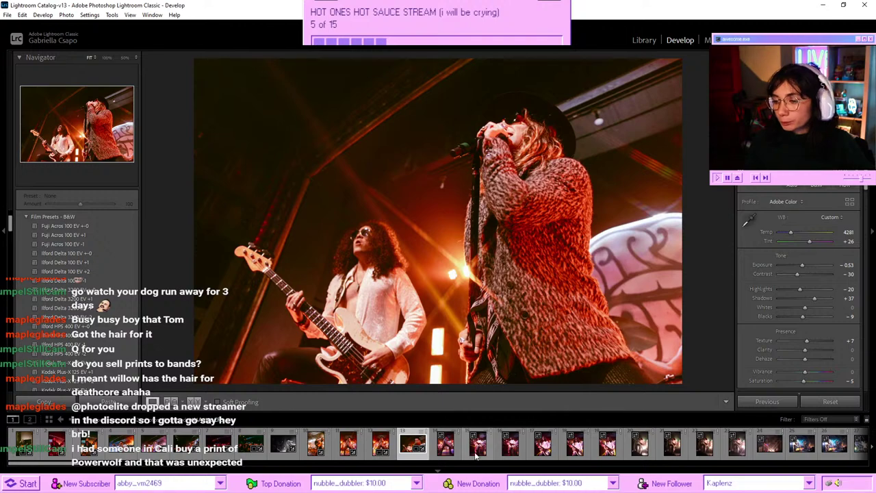
# - Paste the copied develop settings onto the next full-length singer photo and set its Transform Rotate to +1.2
pyautogui.click(445, 444)
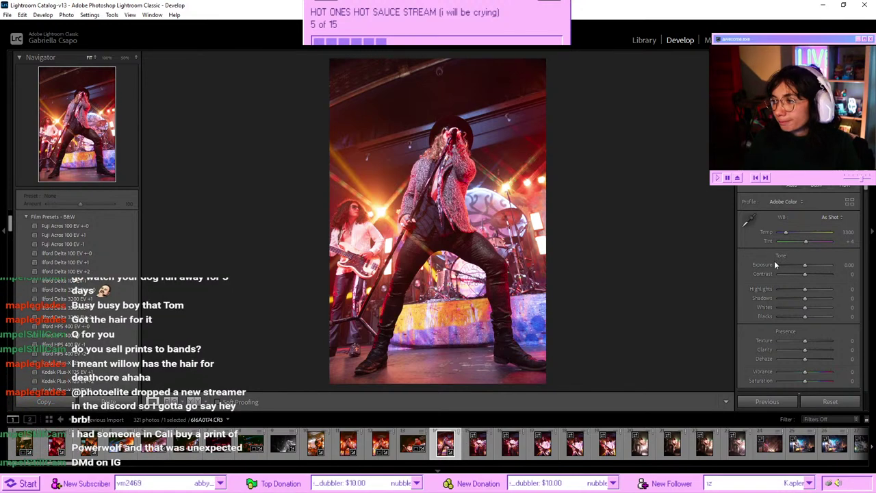
pyautogui.hotkey('ctrl', 'shift', 'v')
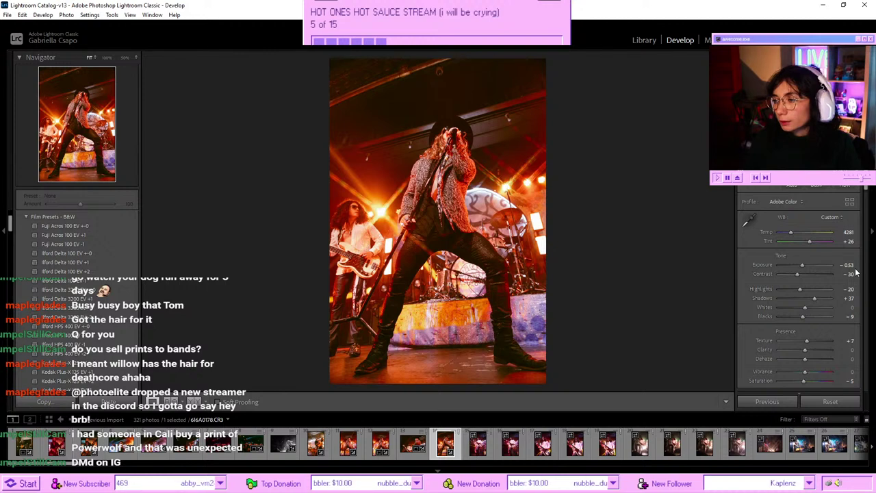
pyautogui.scroll(-15, 778, 274)
pyautogui.scroll(-5, 787, 268)
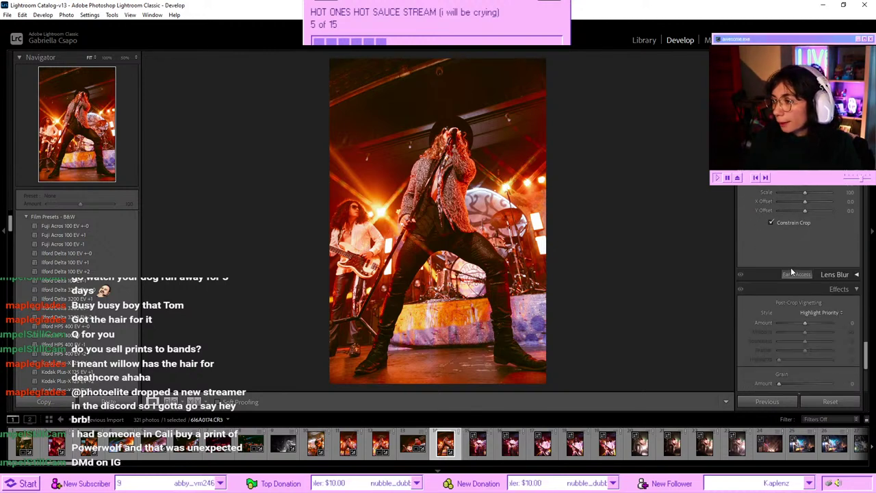
pyautogui.moveTo(805, 240); pyautogui.dragTo(810, 238)
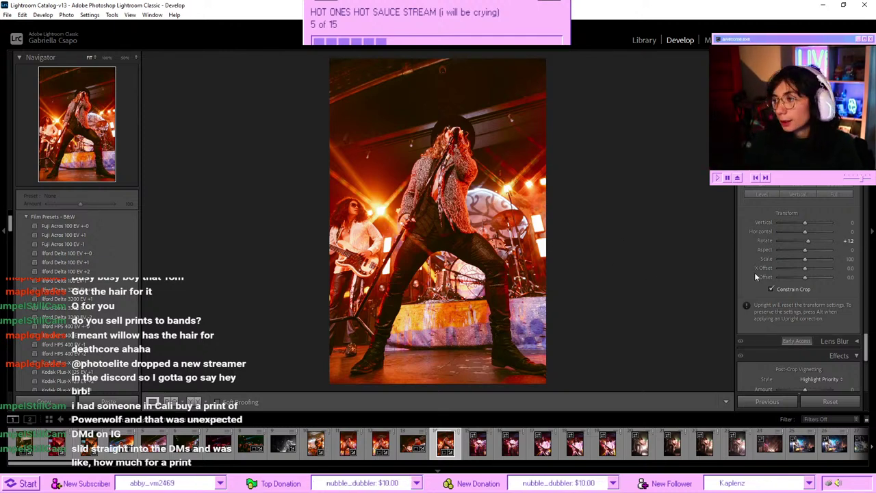
pyautogui.scroll(-5, 756, 277)
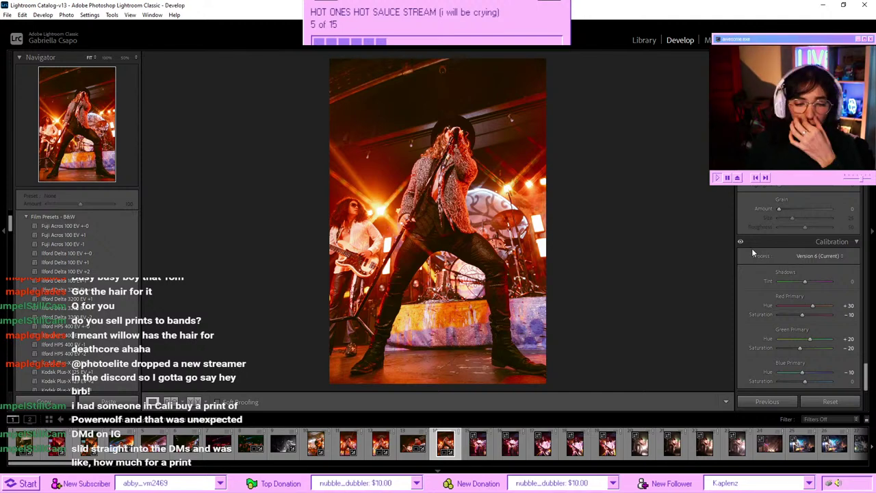
pyautogui.scroll(10, 752, 252)
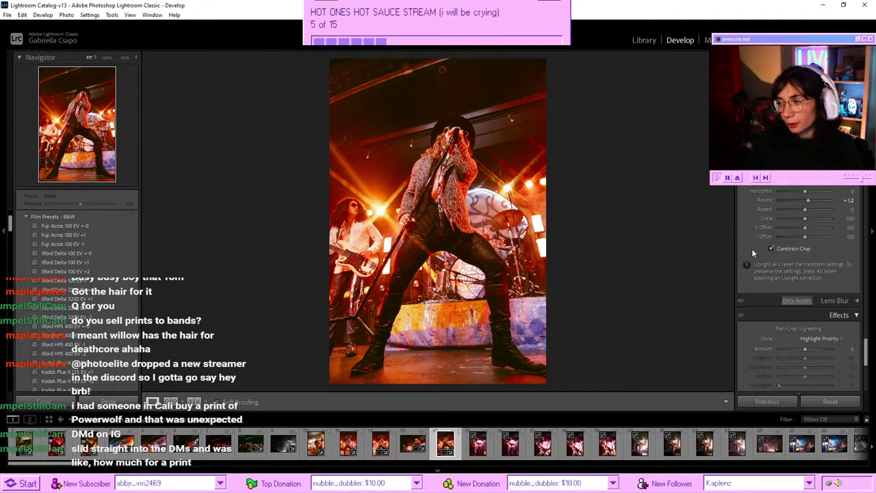
pyautogui.scroll(5, 752, 253)
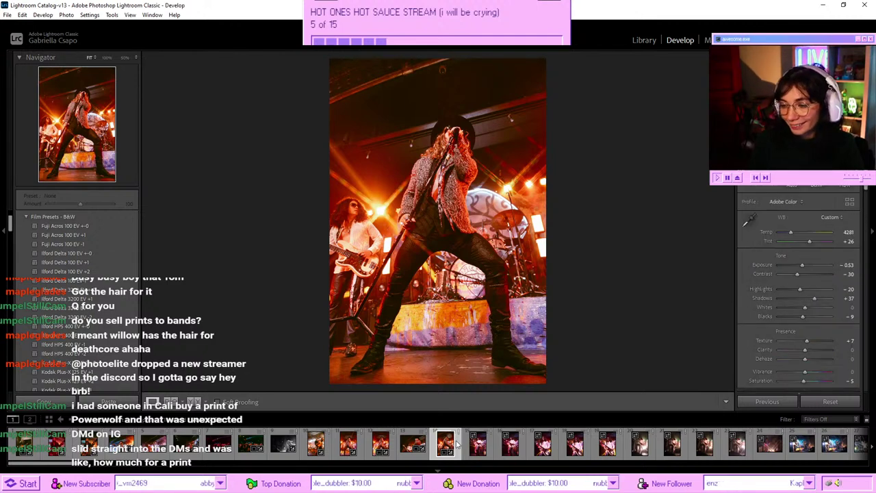
# - Compare the first two bassist shots and black out the first one by setting its Exposure to -5.00
pyautogui.click(479, 444)
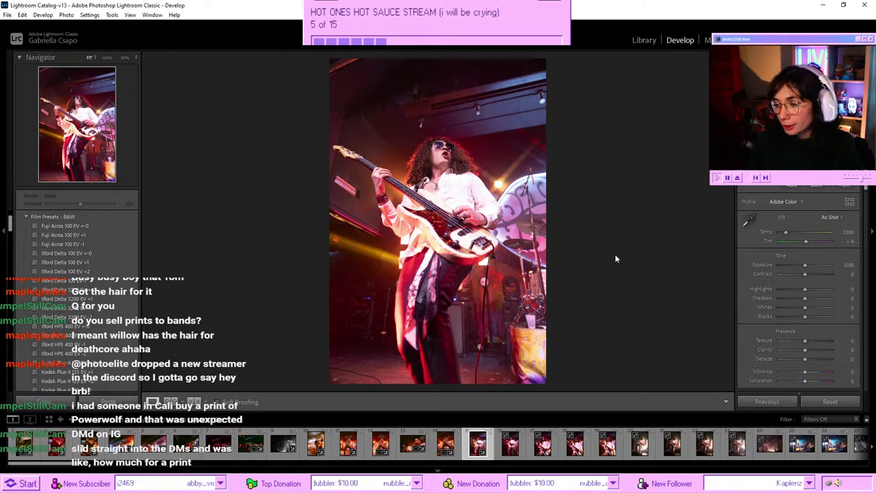
pyautogui.press('Right')
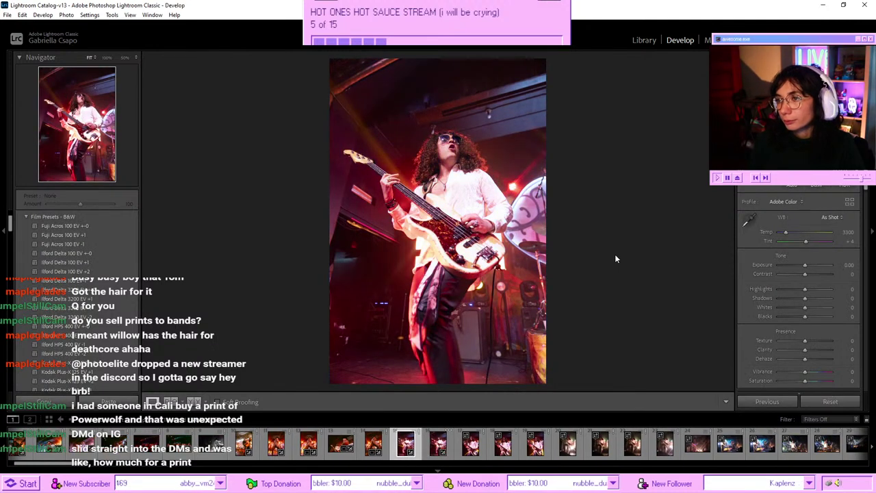
pyautogui.press('Right')
pyautogui.moveTo(805, 264); pyautogui.dragTo(778, 264)
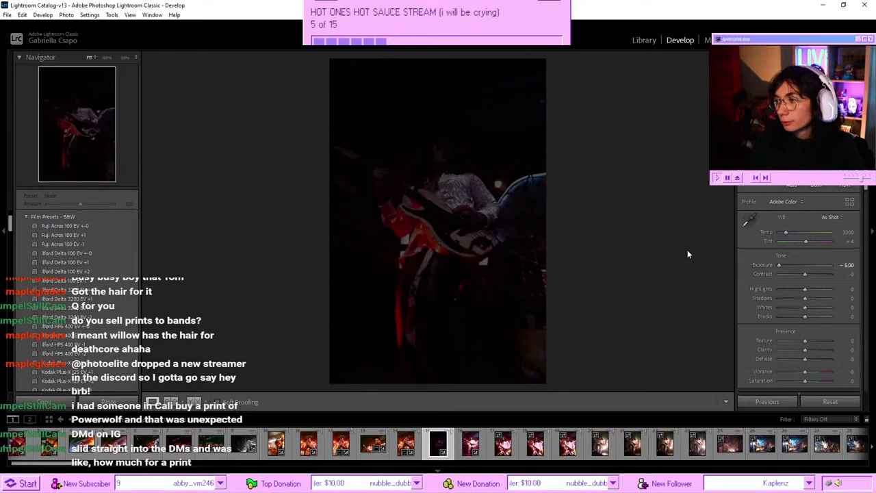
# - Paste the copied develop settings onto the second bassist shot and set its Exposure to -0.35 and Temp to 4193
pyautogui.press('Right')
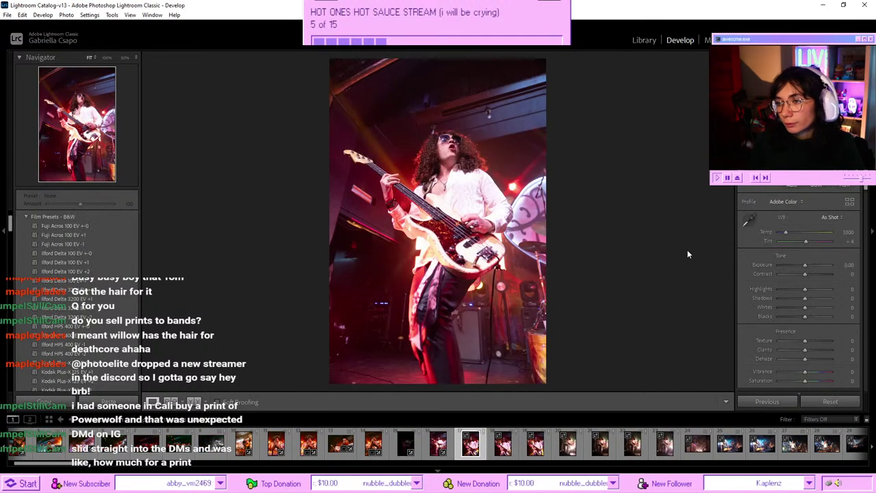
pyautogui.press('Left')
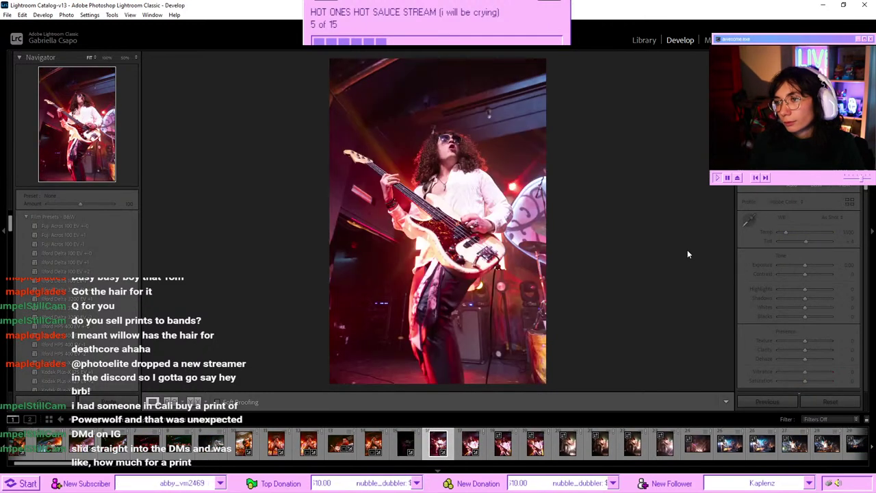
pyautogui.hotkey('ctrl', 'shift', 'v')
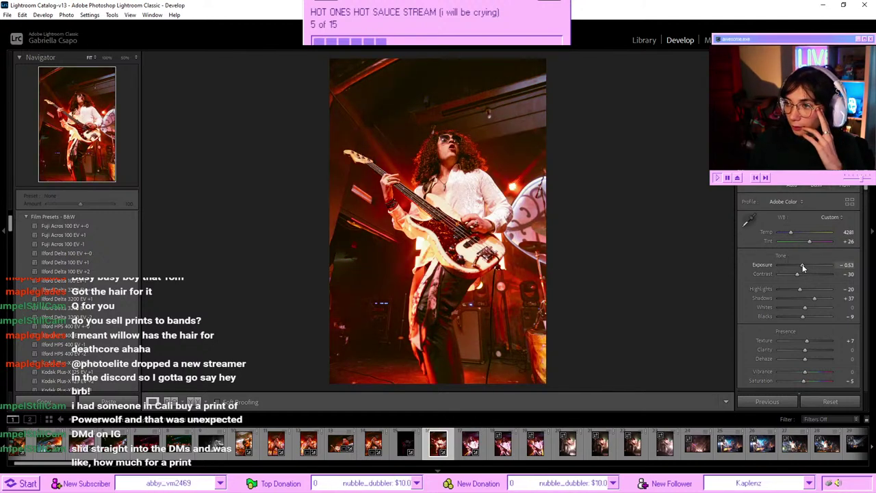
pyautogui.moveTo(802, 264); pyautogui.dragTo(803, 263)
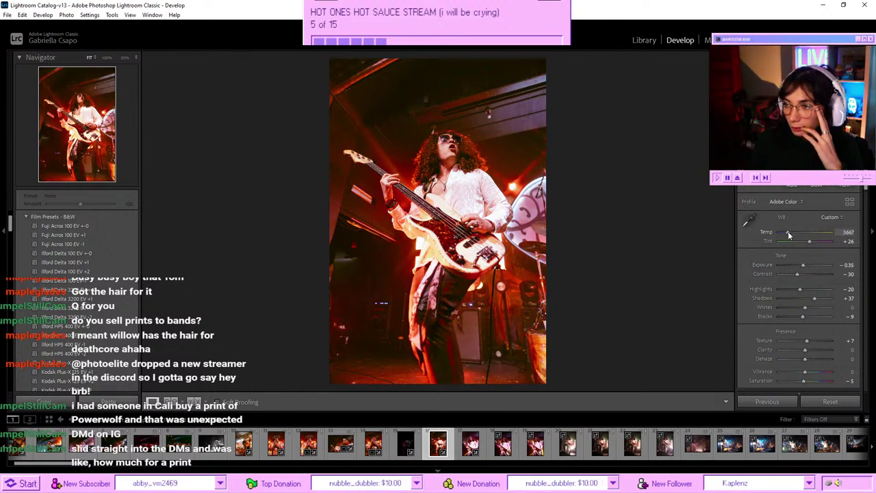
pyautogui.moveTo(788, 231); pyautogui.dragTo(791, 230)
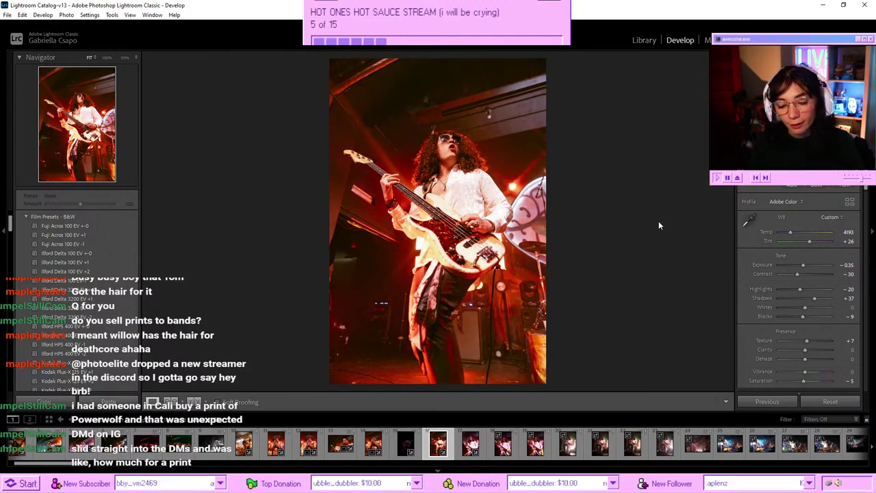
# - Copy the edited bassist photo's develop settings and paste them onto the closer bassist shot that follows
pyautogui.press('Right')
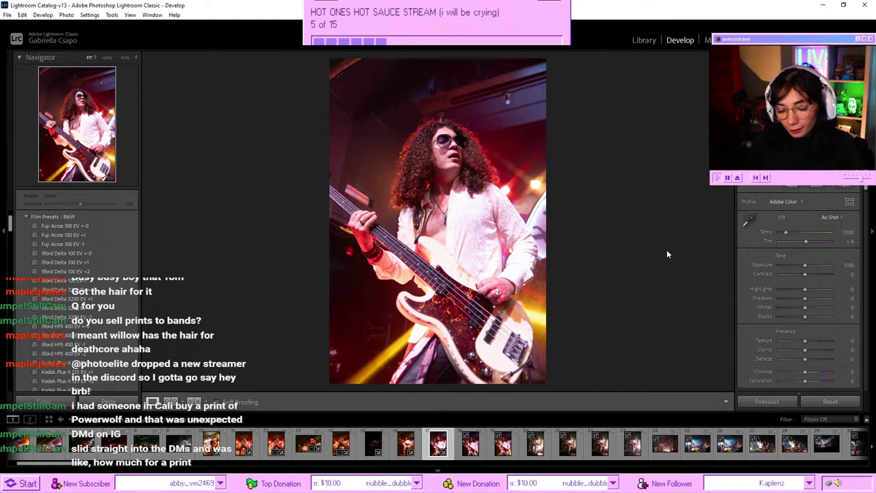
pyautogui.hotkey('ctrl', 'shift', 'v')
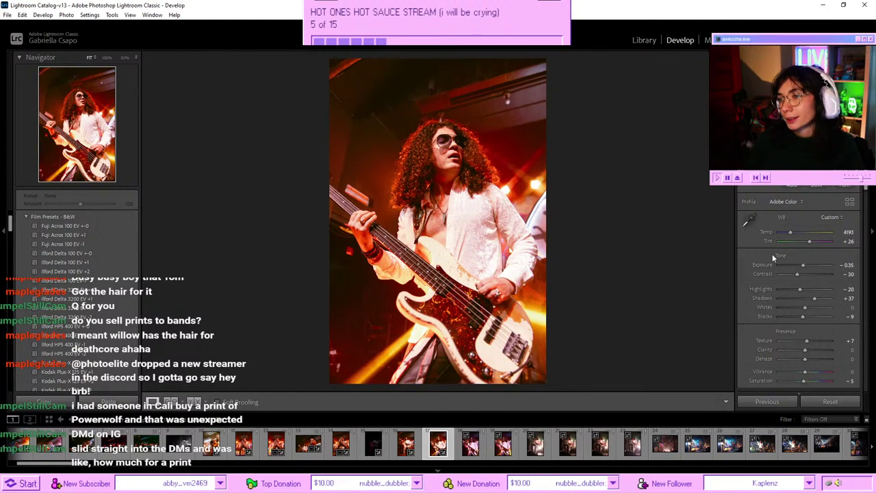
# - Set the closer bassist shot's Whites to -54 and Temp to 3930, and compare it with the unedited version
pyautogui.moveTo(806, 307); pyautogui.dragTo(788, 310)
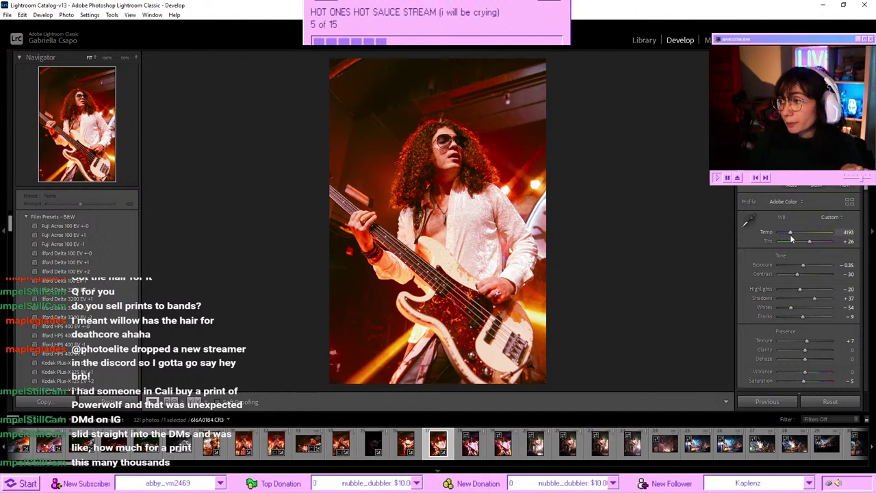
pyautogui.moveTo(790, 234); pyautogui.dragTo(788, 234)
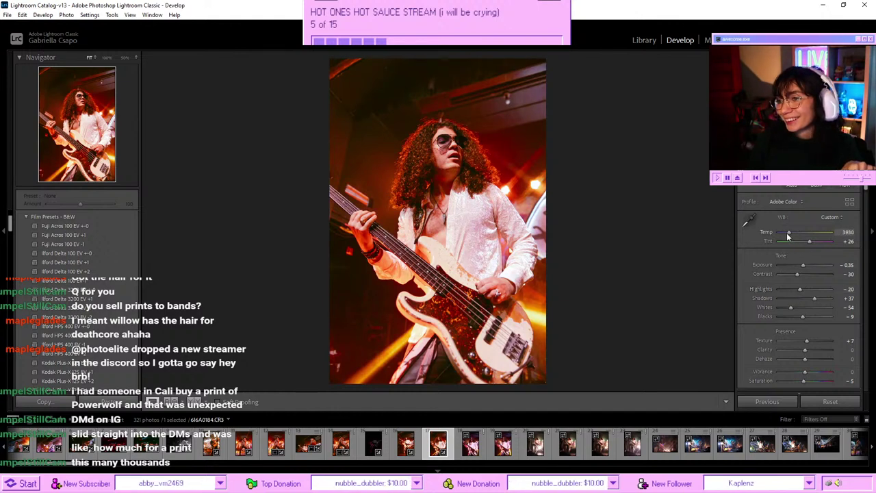
pyautogui.press('\\')
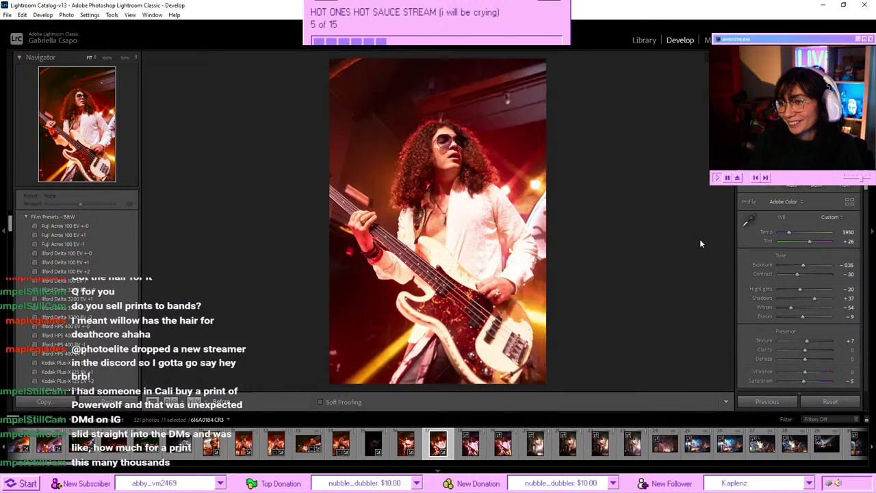
pyautogui.press('\\')
# - Compare the two tongue-out bassist shots and black out the first one with Exposure -5.00 and Contrast -100
pyautogui.press('Right')
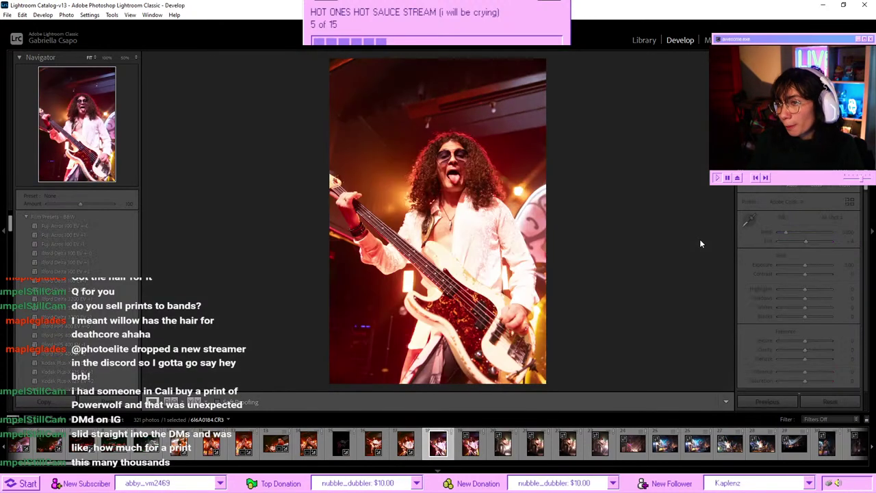
pyautogui.press('Right')
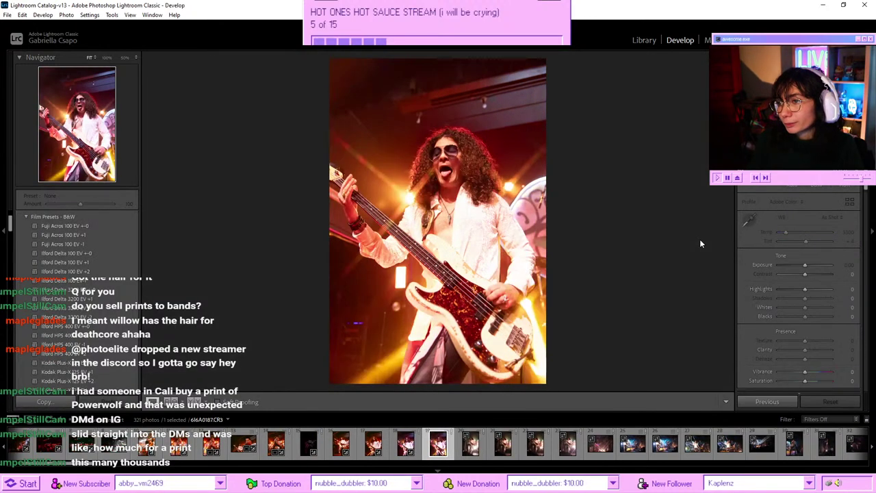
pyautogui.press('Right')
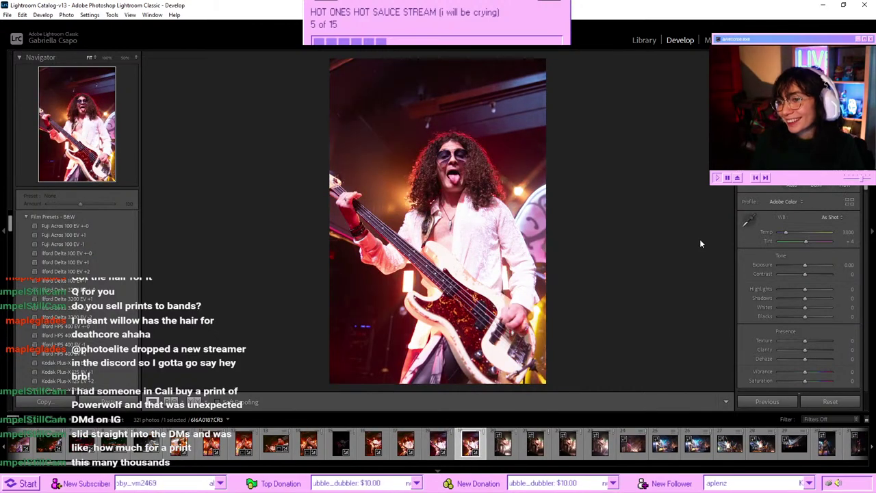
pyautogui.press('Right')
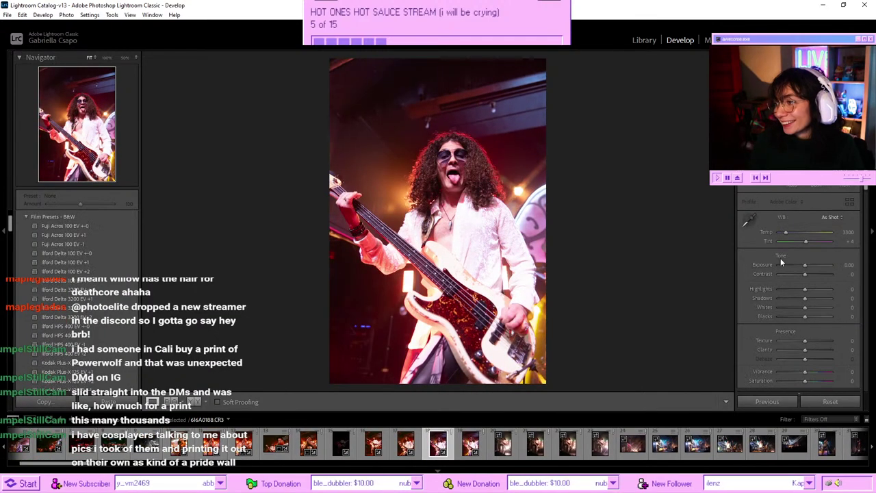
pyautogui.click(779, 274)
pyautogui.click(778, 266)
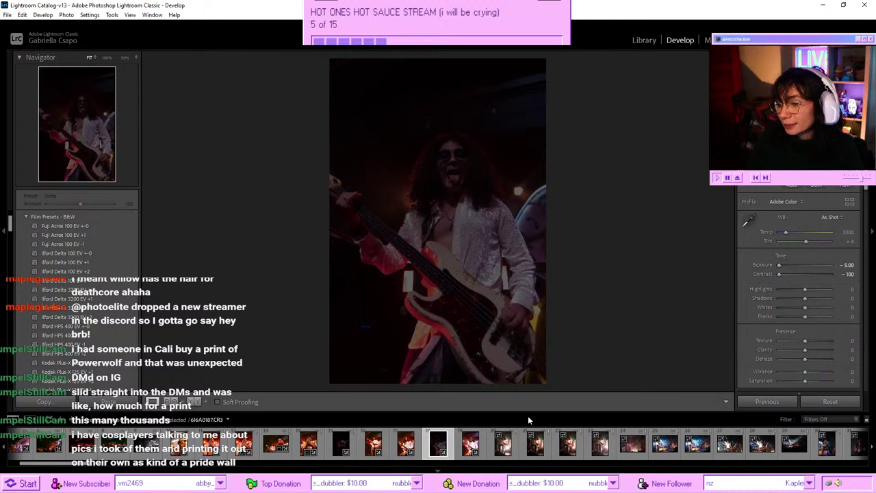
# - Paste the copied develop settings onto the second tongue-out bassist shot and set its Highlights to -54 and Vibrance to -11
pyautogui.click(471, 445)
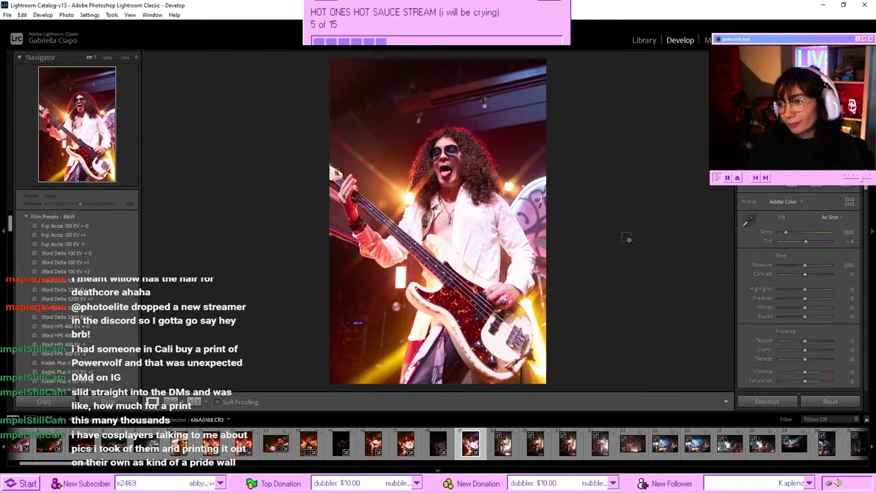
pyautogui.hotkey('ctrl', 'shift', 'v')
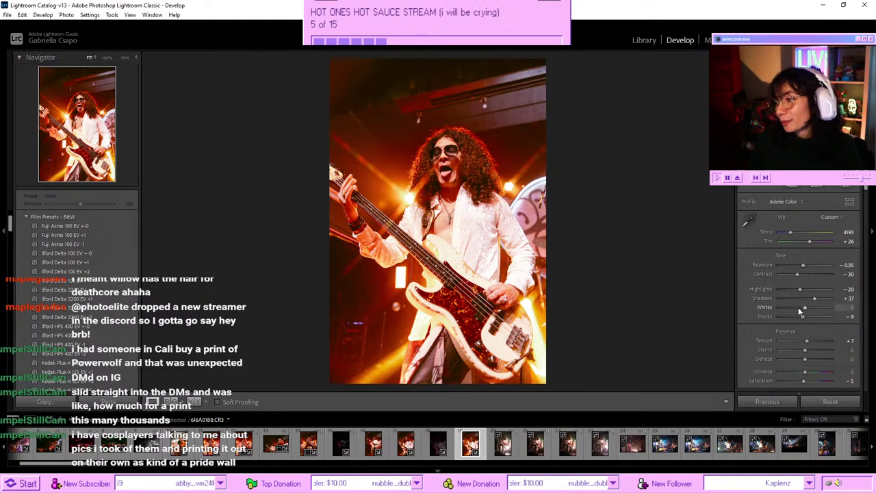
pyautogui.moveTo(800, 289); pyautogui.dragTo(790, 289)
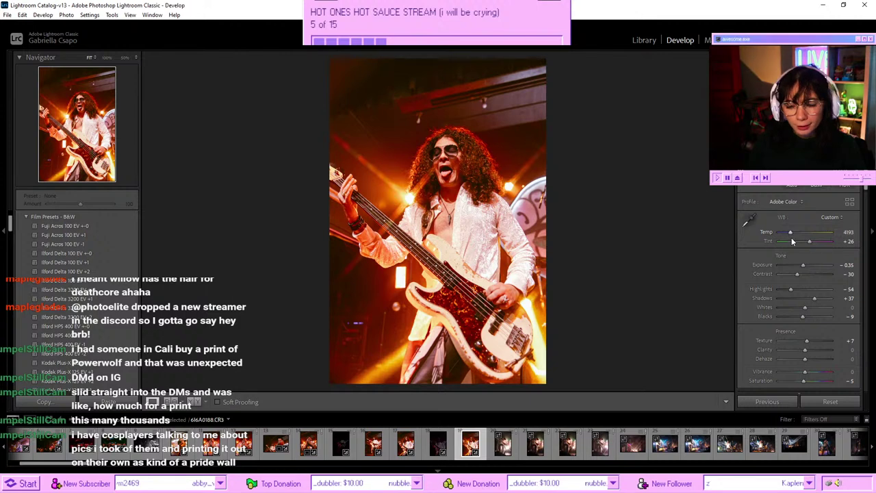
pyautogui.scroll(-4, 791, 238)
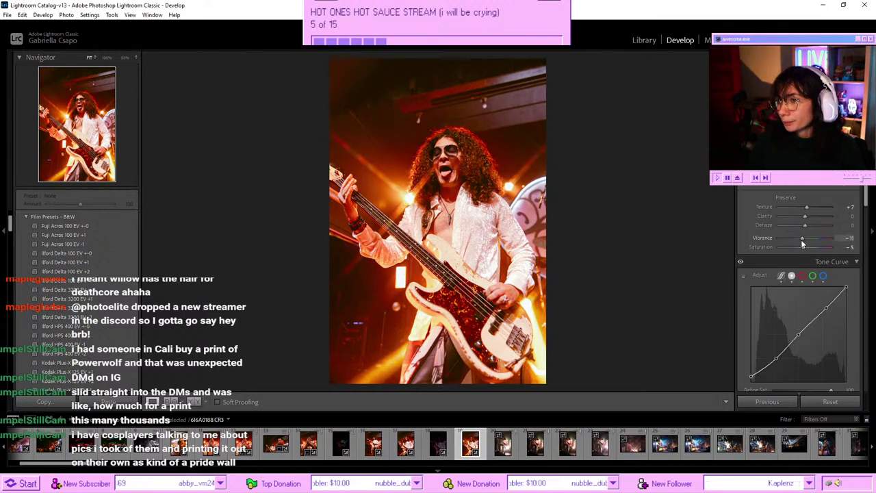
pyautogui.moveTo(802, 242)
pyautogui.mouseDown()
pyautogui.moveTo(796, 245)
pyautogui.moveTo(803, 243)
pyautogui.mouseUp()
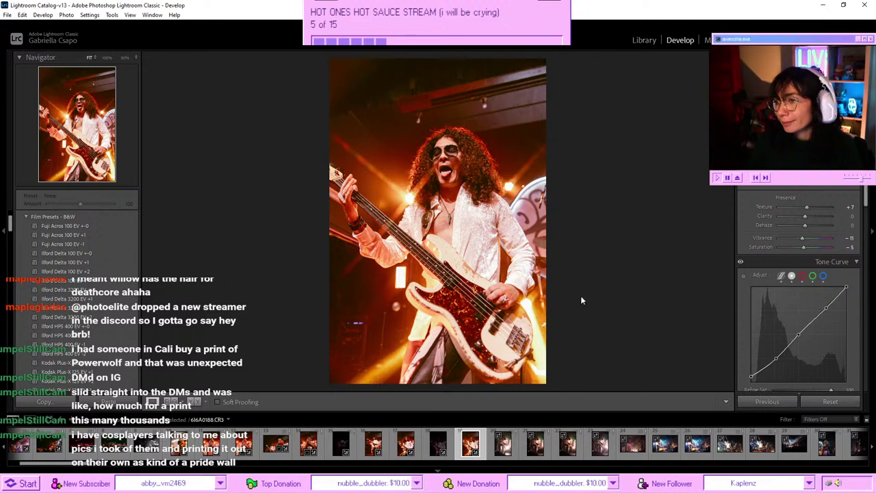
# - Compare the backlit full-length bassist shots with the raised leg for pose, flare and lighting
pyautogui.click(496, 437)
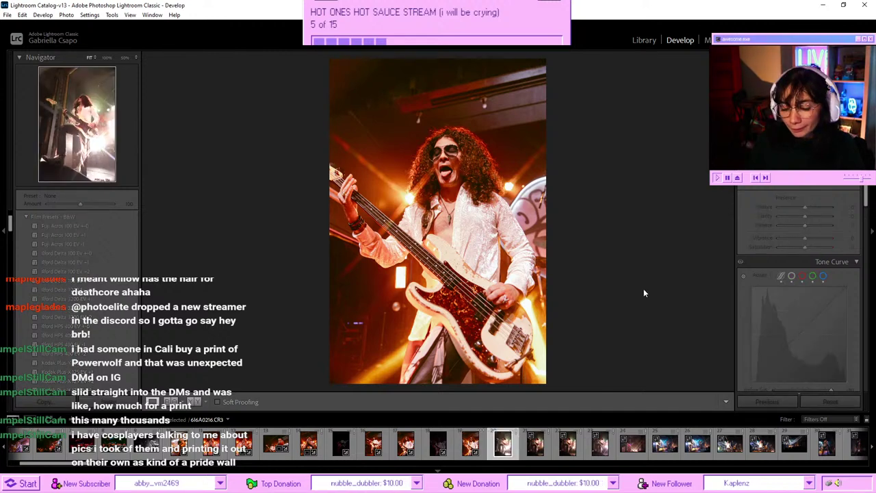
pyautogui.press('Right')
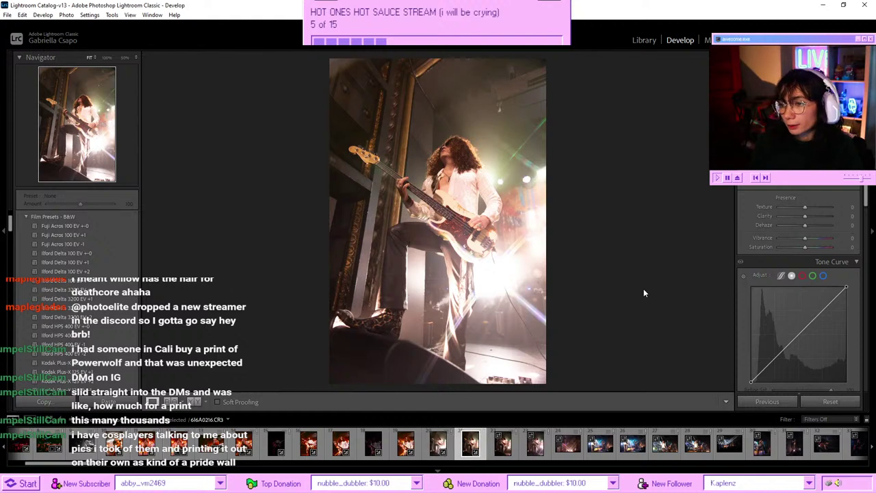
pyautogui.press('Left')
pyautogui.press('Right')
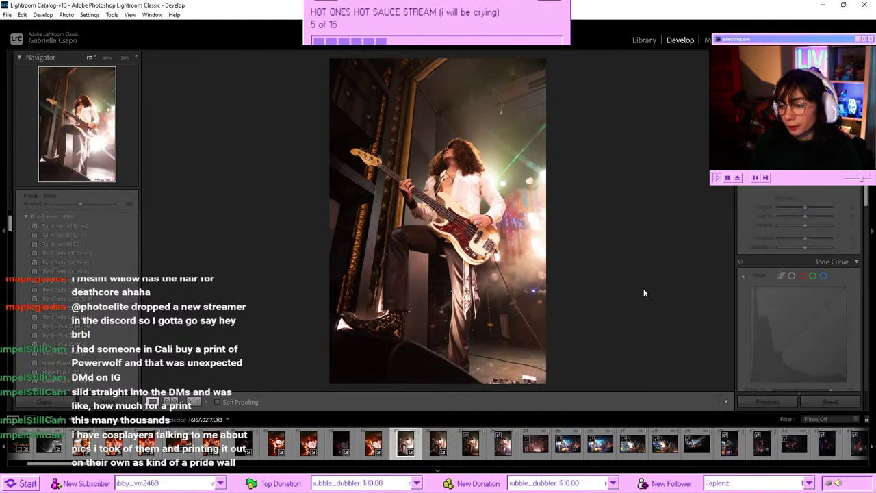
pyautogui.press('Right')
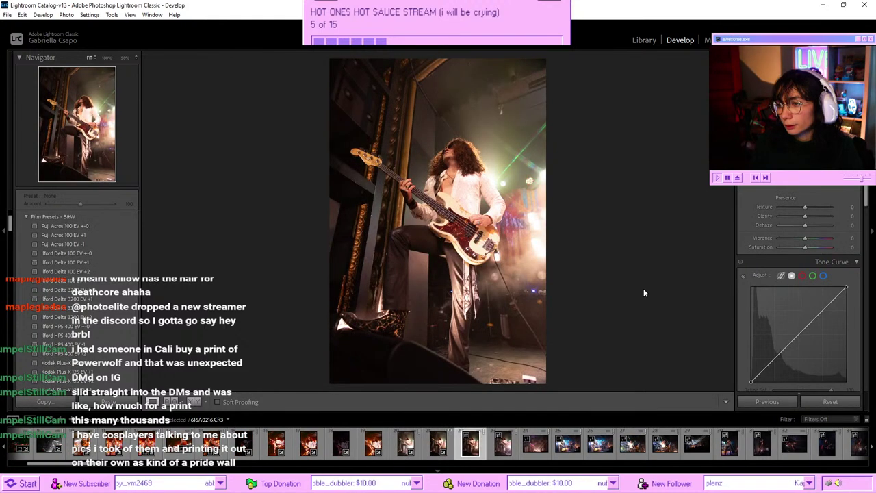
pyautogui.press('Right')
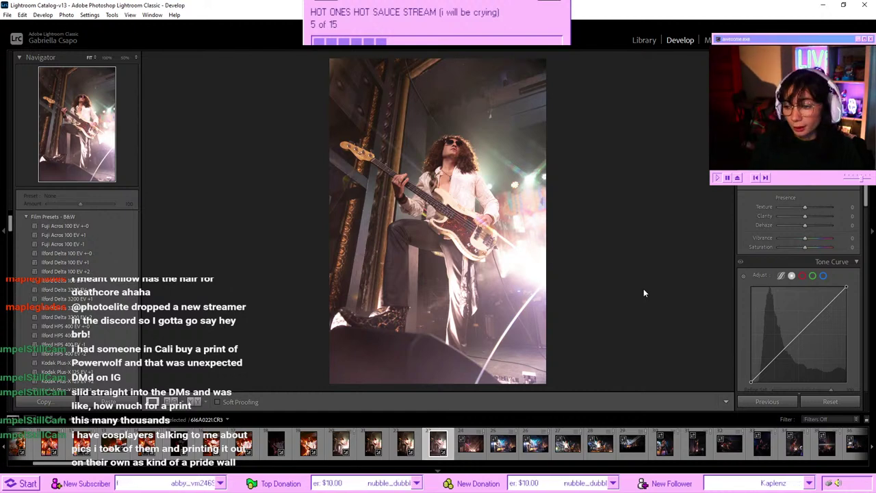
pyautogui.press('Left')
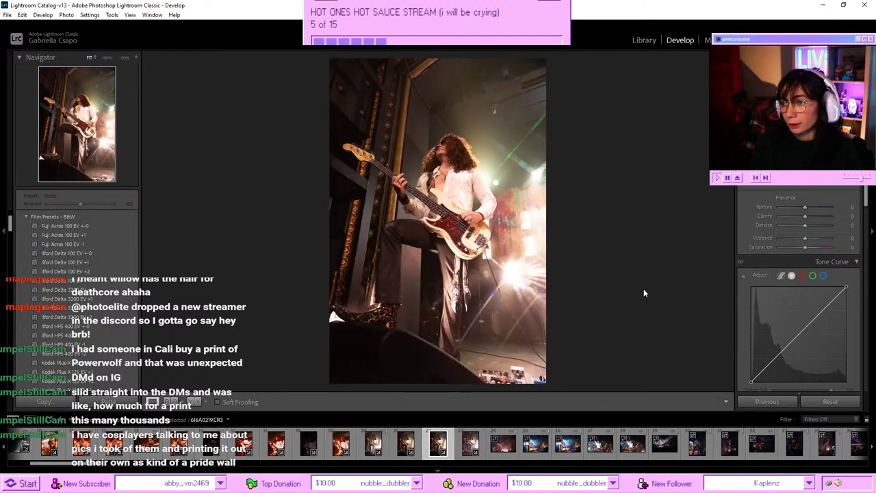
pyautogui.press('Right')
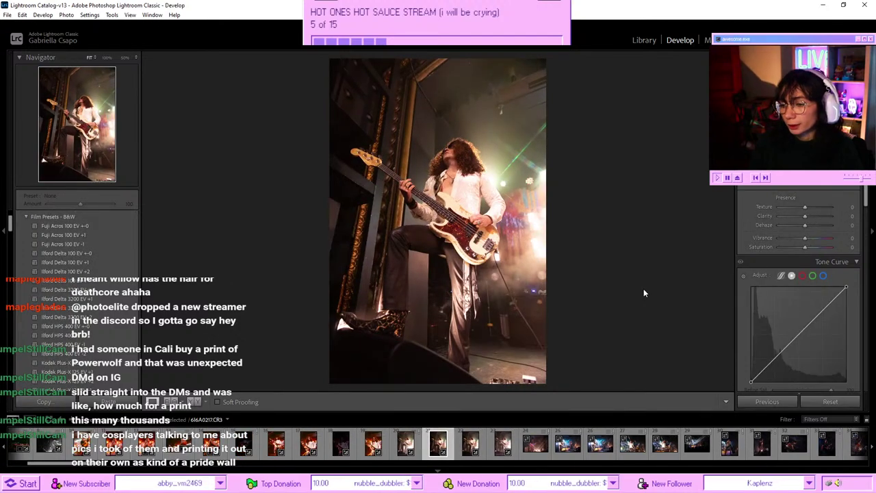
pyautogui.press('Right')
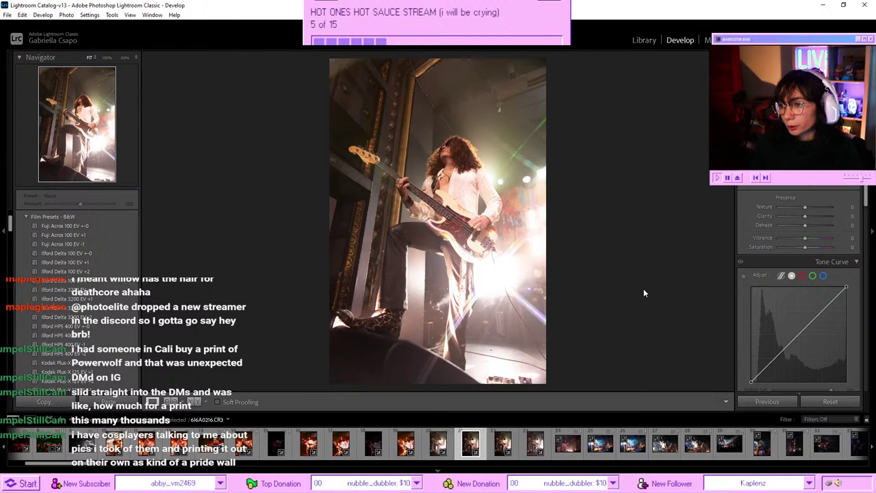
pyautogui.press('Right')
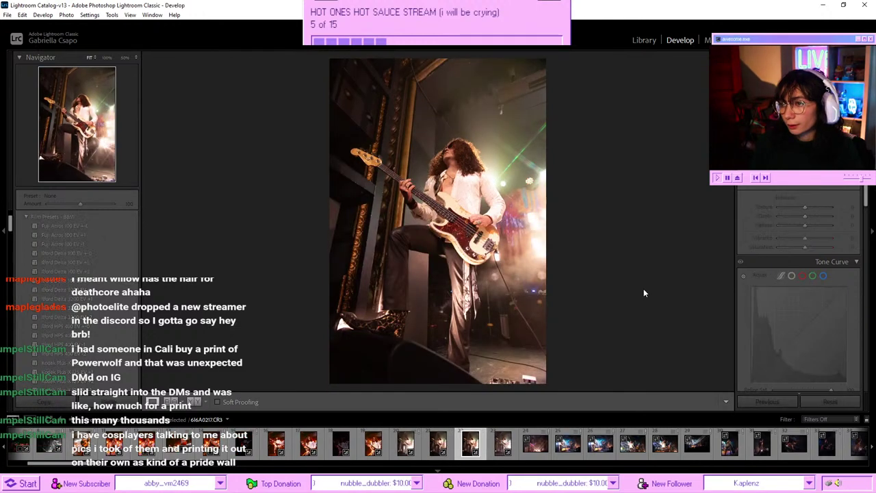
pyautogui.press('Right')
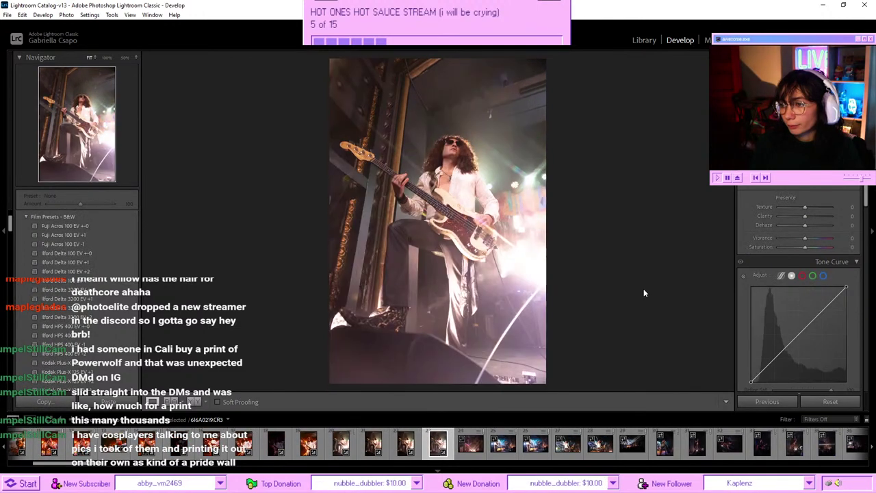
pyautogui.press('Right')
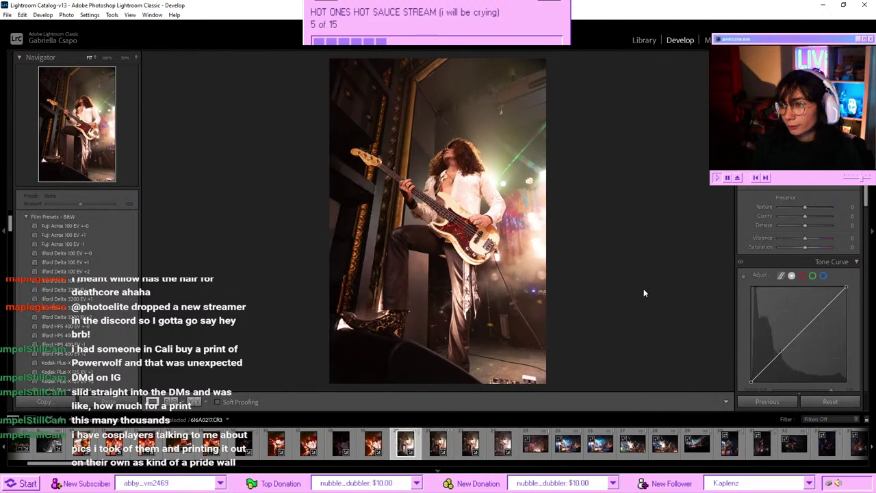
pyautogui.press('Right')
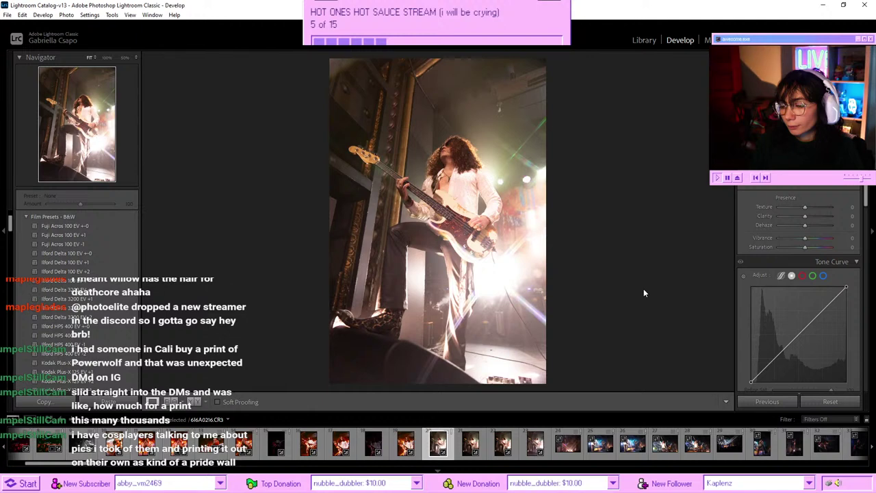
pyautogui.press('Right')
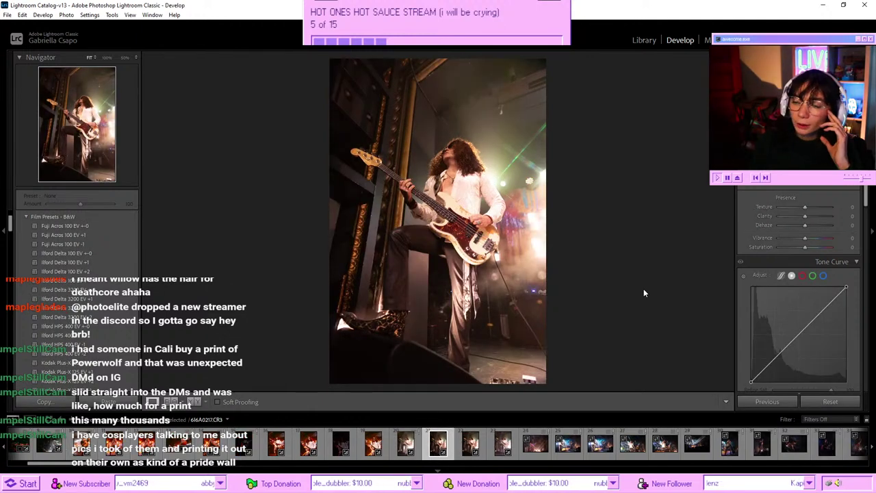
pyautogui.press('Right')
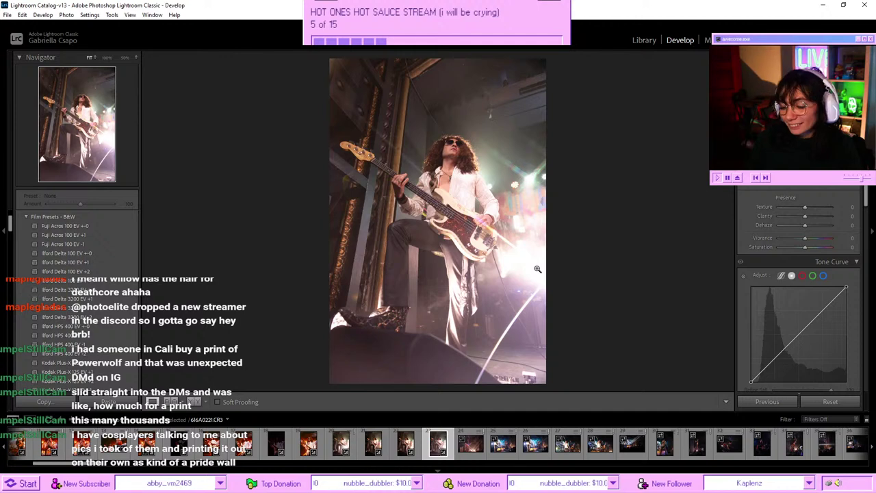
pyautogui.press('Left')
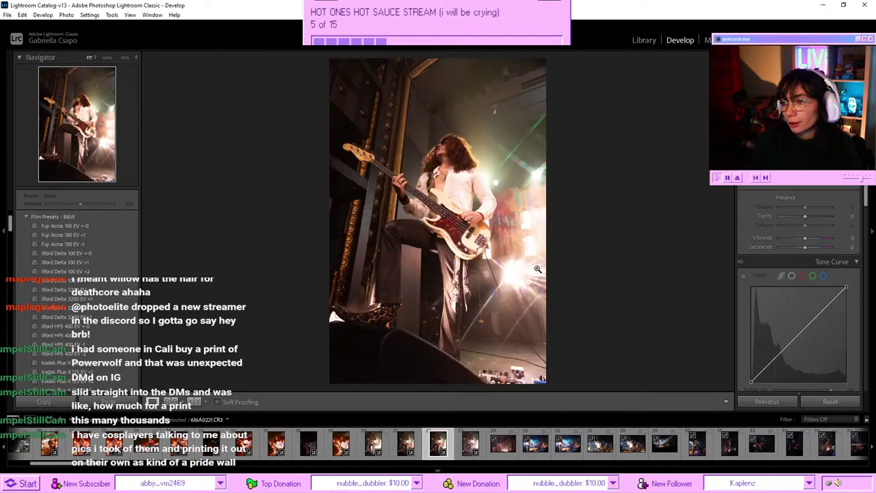
pyautogui.press('Right')
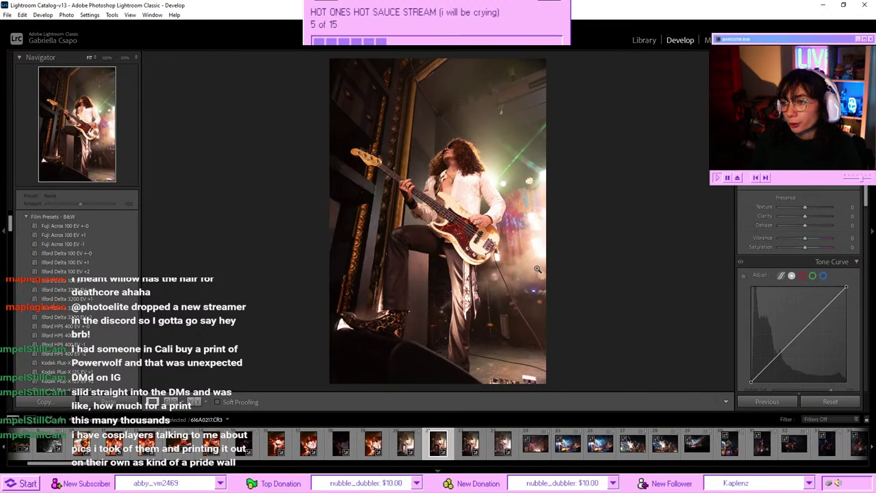
pyautogui.press('Right')
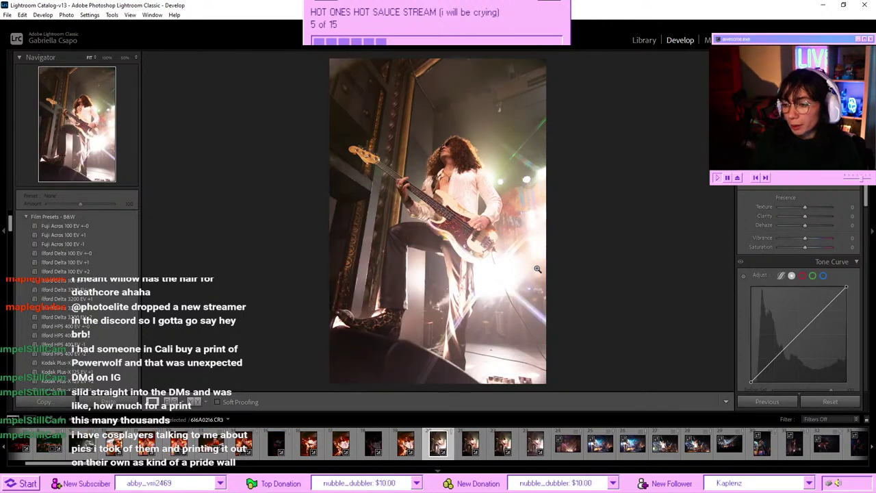
pyautogui.click(531, 448)
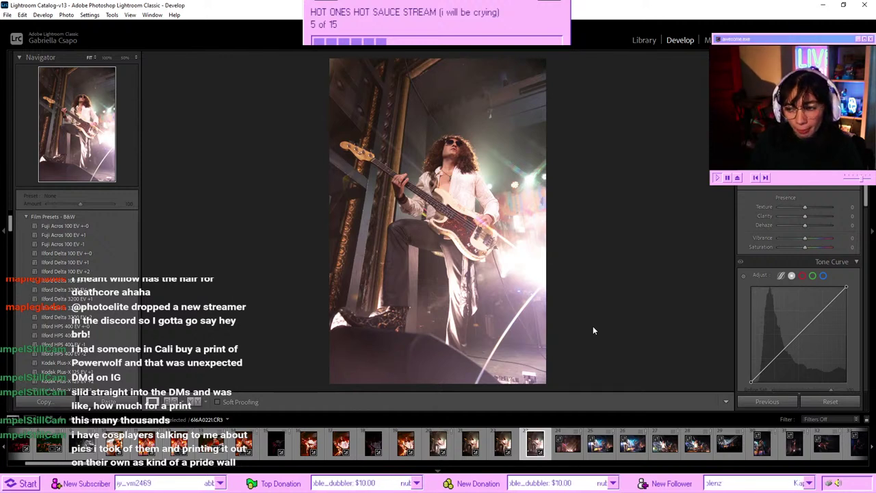
# - Paste the copied develop settings onto the backlit bassist shot with the starburst flare and reset its Exposure to 0.00
pyautogui.press('Left')
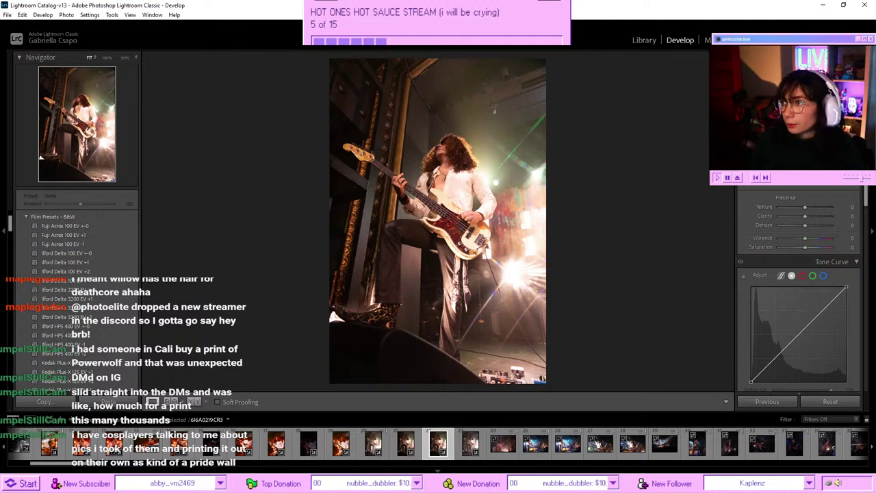
pyautogui.hotkey('ctrl', 'shift', 'v')
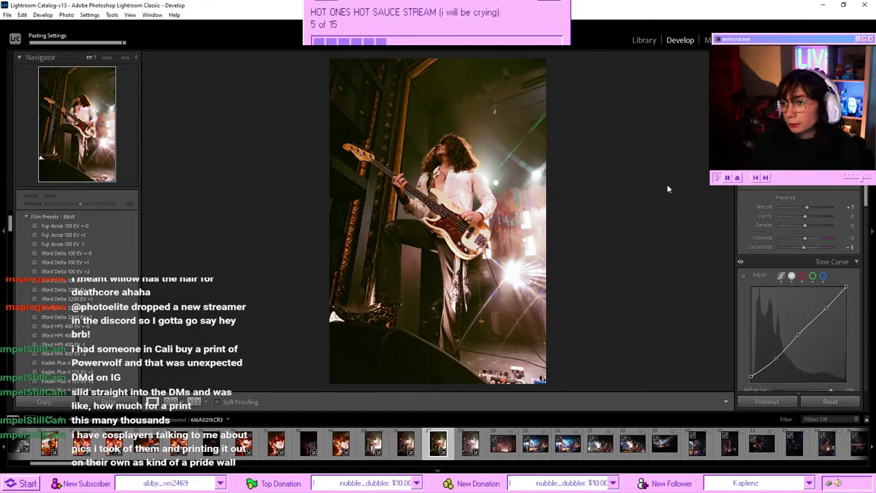
pyautogui.scroll(3, 793, 207)
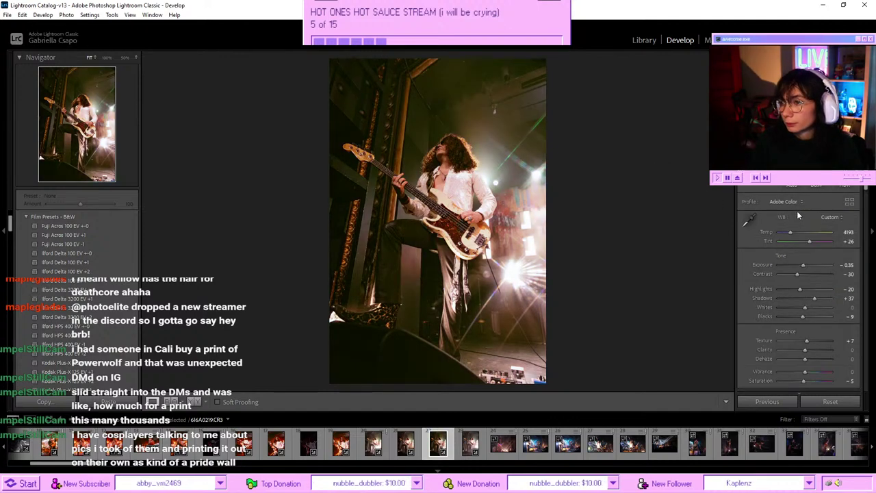
pyautogui.doubleClick(803, 267)
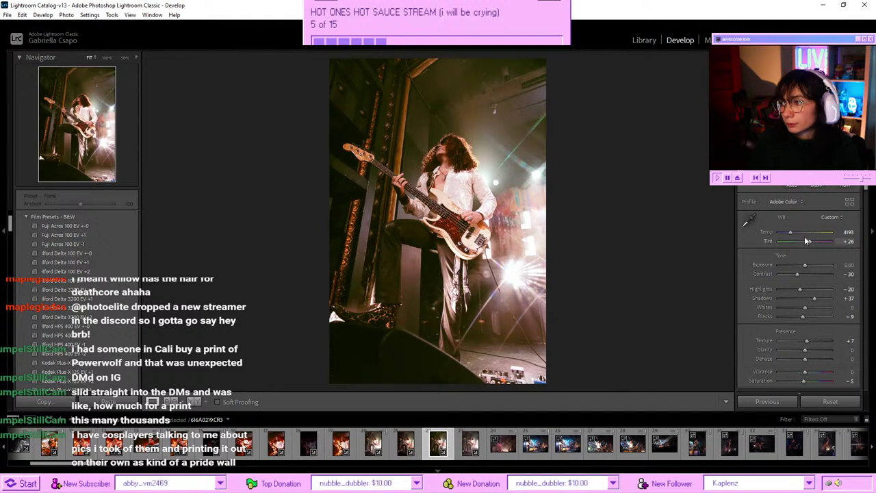
# - Set the starburst-flare bassist shot's Temp to 5200 and Orange saturation to -1, and compare it with the unedited version
pyautogui.click(804, 233)
pyautogui.moveTo(802, 235); pyautogui.dragTo(797, 235)
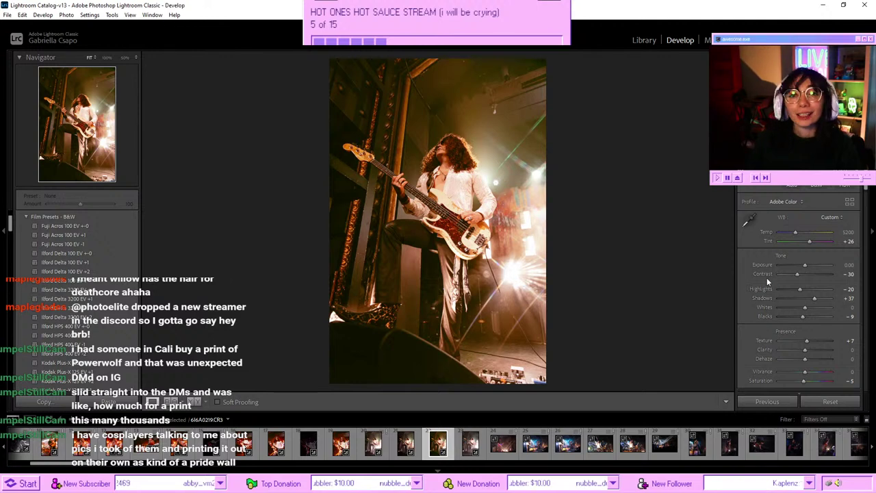
pyautogui.scroll(-5, 770, 278)
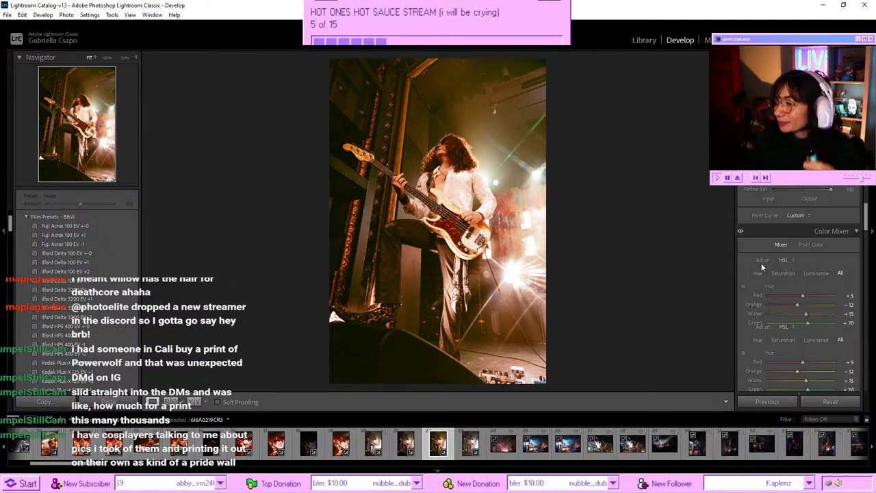
pyautogui.scroll(-2, 762, 263)
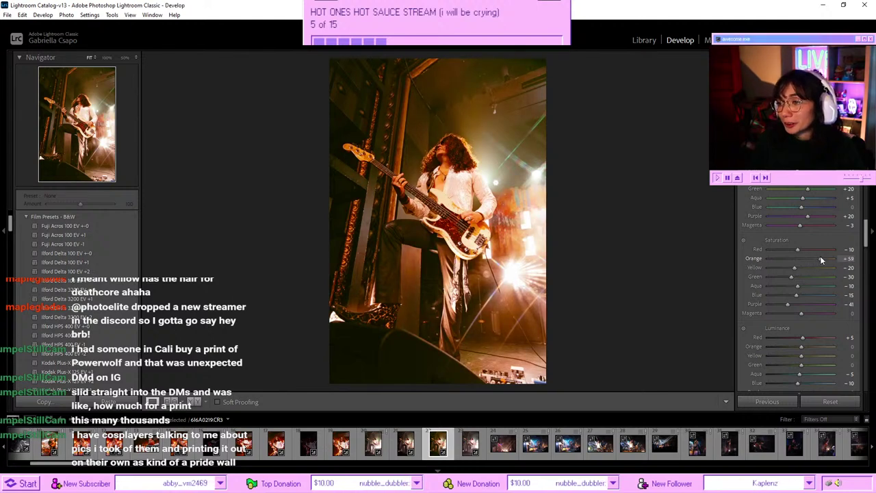
pyautogui.moveTo(822, 260); pyautogui.dragTo(798, 265)
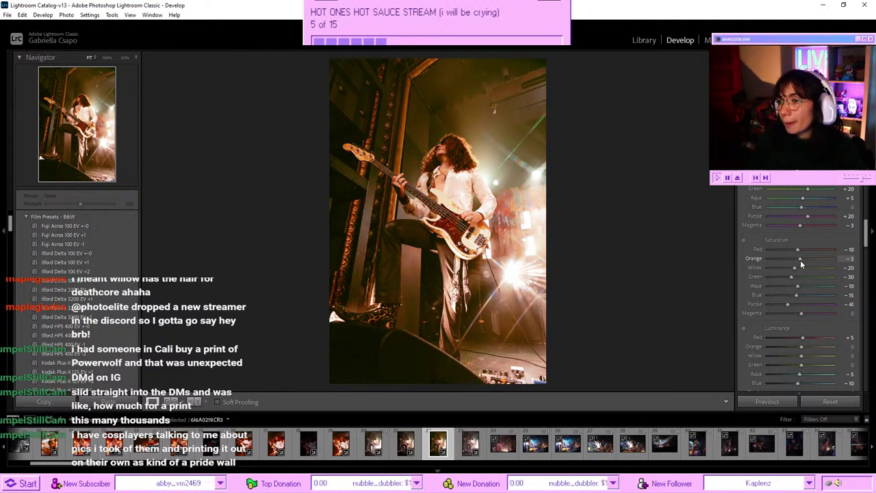
pyautogui.press('\\')
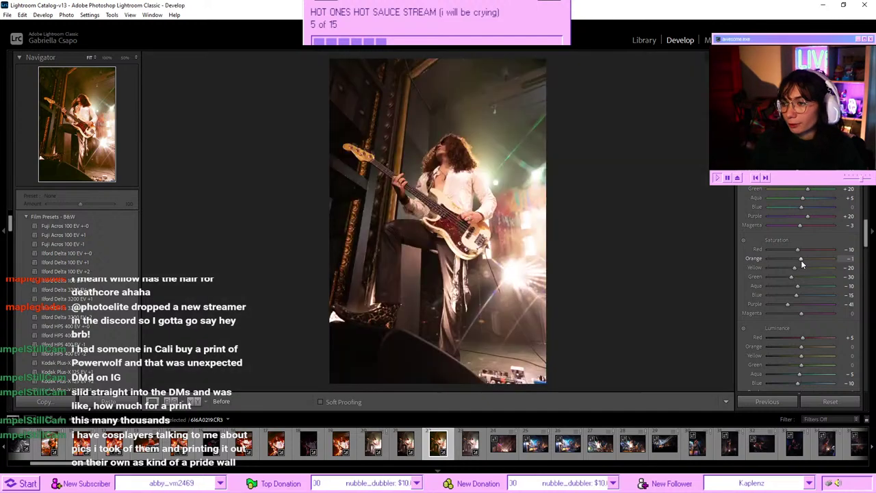
pyautogui.press('\\')
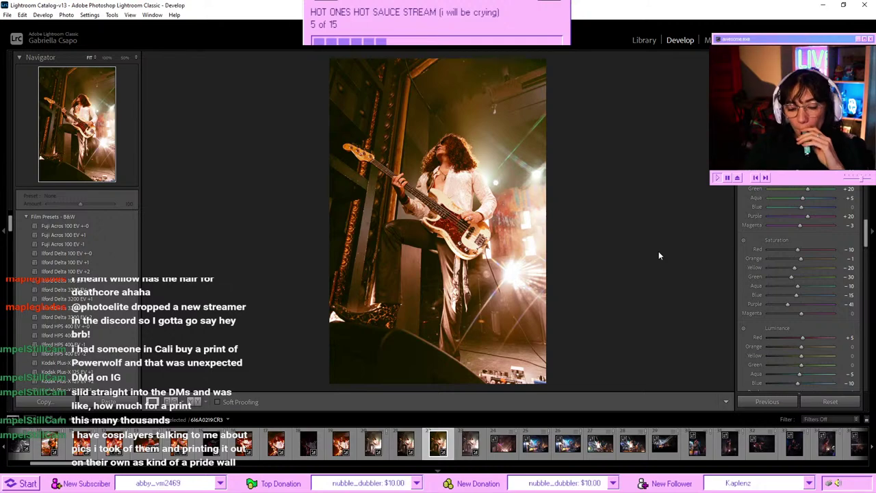
# - Copy the starburst-flare shot's develop settings and paste them onto the following bassist shot with the sunglasses
pyautogui.hotkey('ctrl', 'shift', 'c')
pyautogui.press('Return')
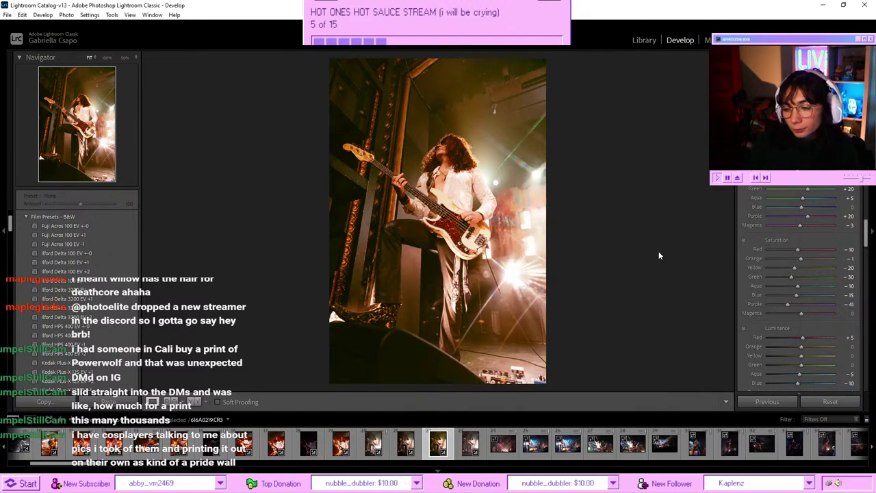
pyautogui.press('Right')
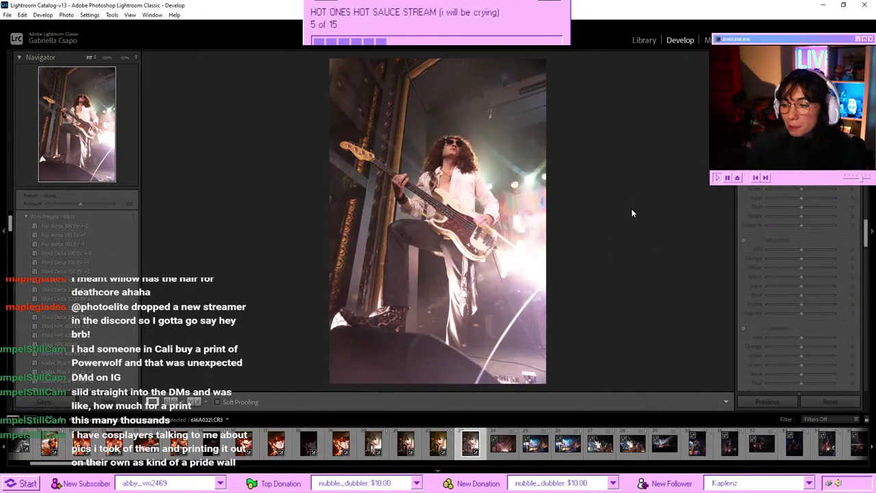
pyautogui.hotkey('ctrl', 'shift', 'v')
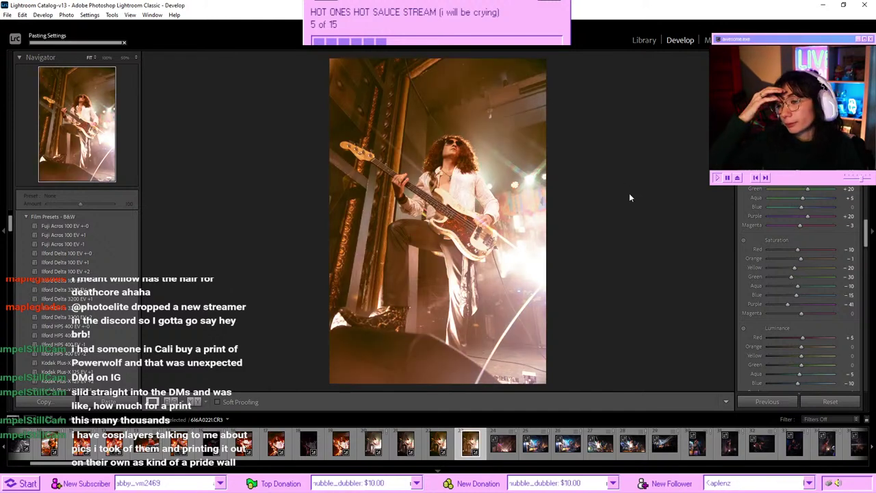
# - Set the sunglasses bassist shot's Exposure to -0.53 and Tint to +32
pyautogui.scroll(10, 834, 212)
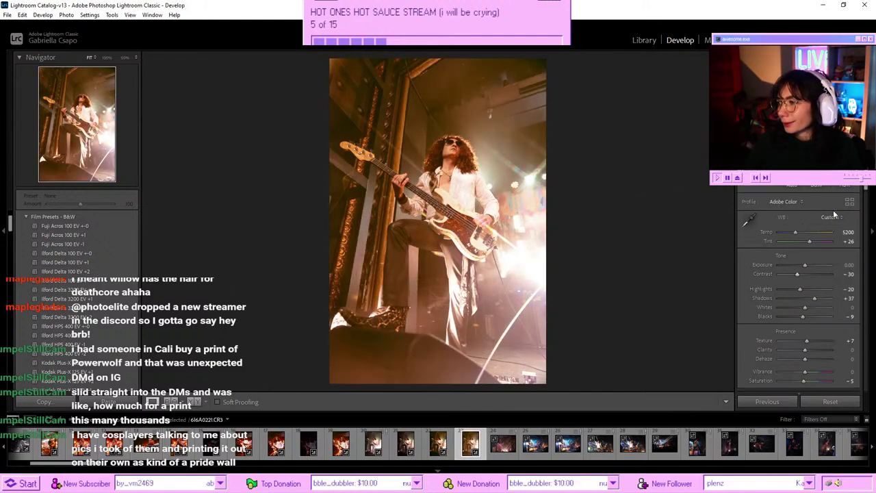
pyautogui.click(801, 265)
pyautogui.moveTo(803, 266); pyautogui.dragTo(804, 267)
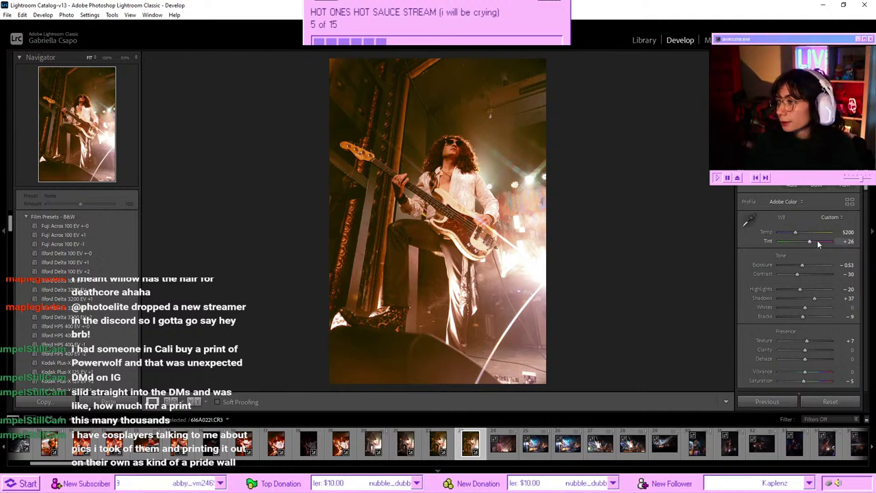
pyautogui.moveTo(813, 240); pyautogui.dragTo(812, 242)
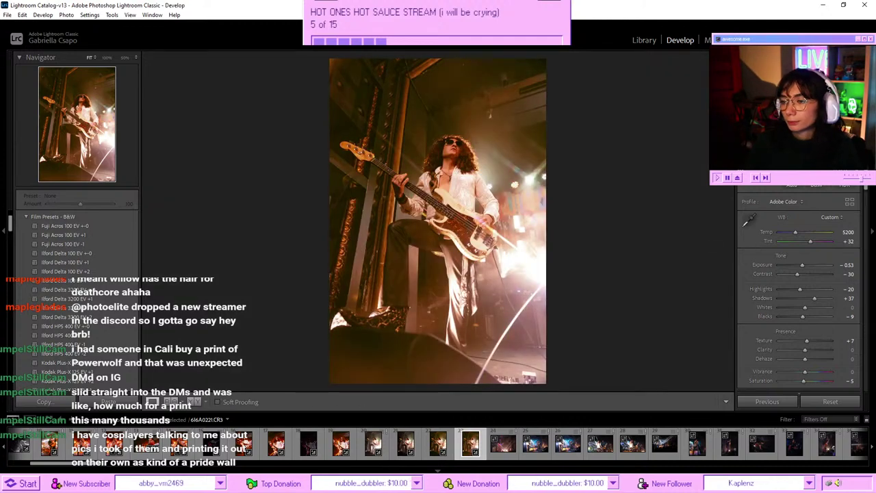
pyautogui.scroll(-10, 798, 238)
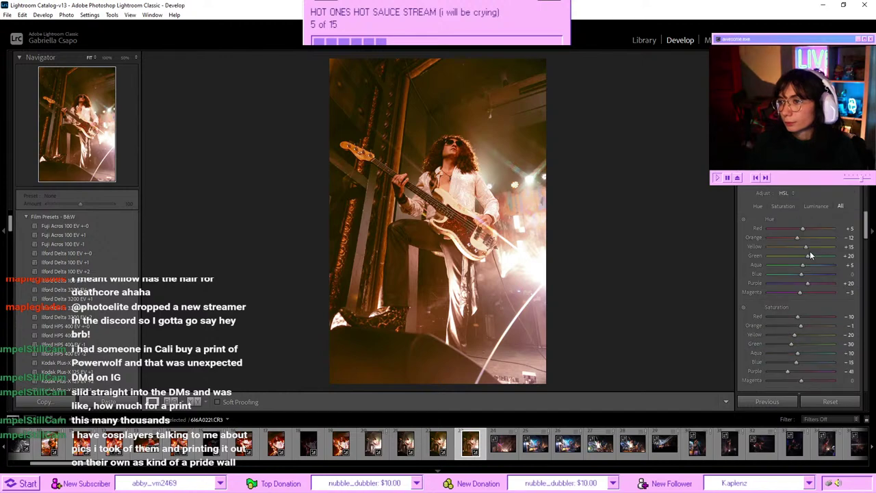
# - Crop the sunglasses bassist shot slightly tighter at its top and right edges, keeping the original aspect ratio
pyautogui.press('r')
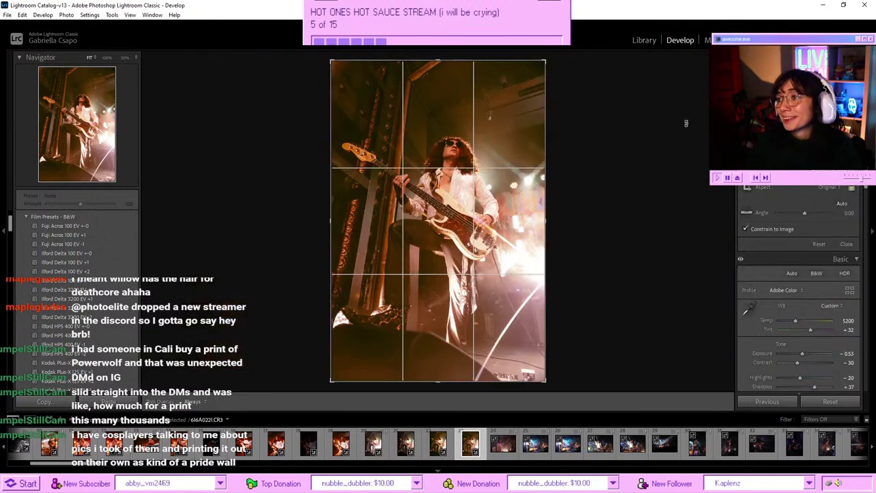
pyautogui.moveTo(540, 63); pyautogui.dragTo(483, 159)
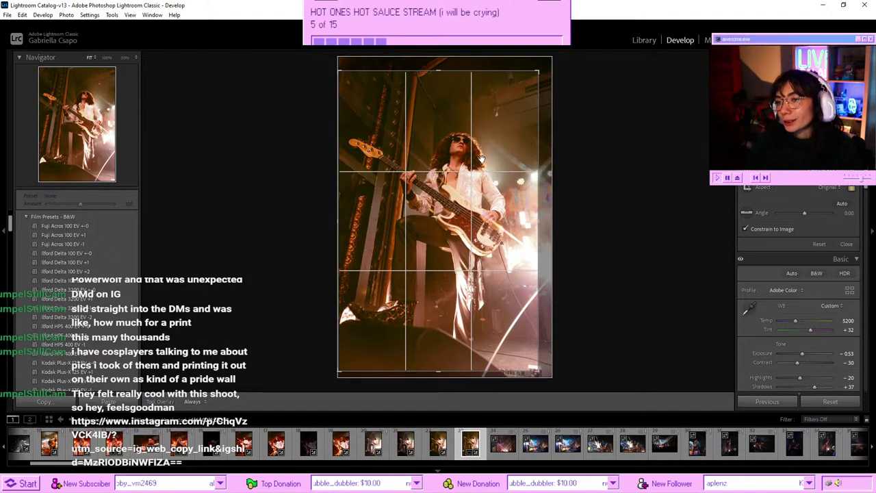
pyautogui.press('r')
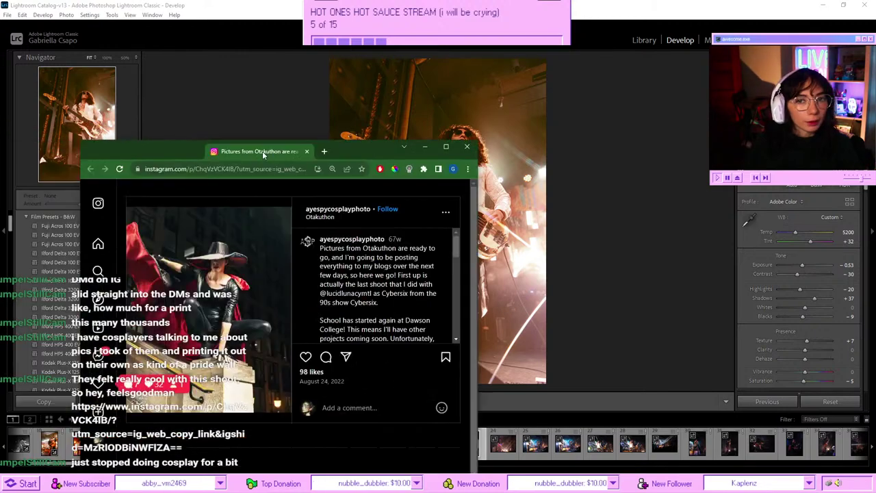
# - Switch to the browser, examine the ayespycosplayphoto Instagram post of the Cybersix shoot and the account's other posts, and close it
pyautogui.doubleClick(262, 151)
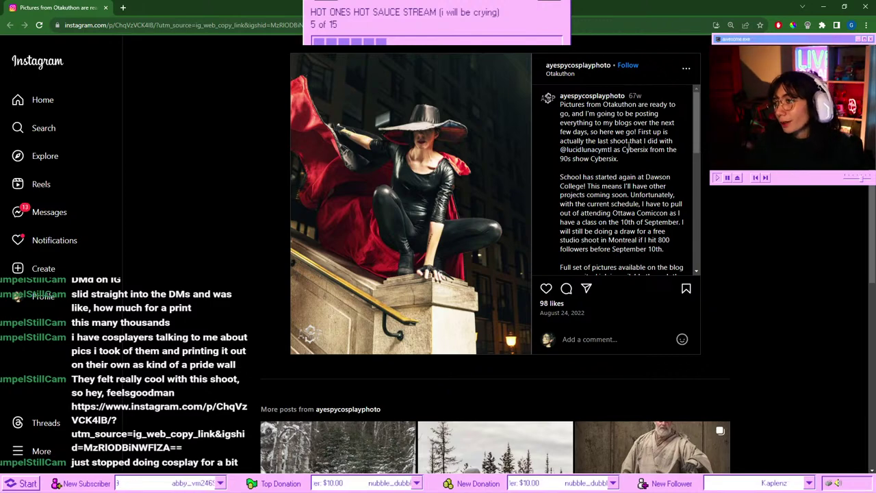
pyautogui.scroll(-3, 628, 149)
pyautogui.scroll(-3, 482, 171)
pyautogui.scroll(1, 471, 176)
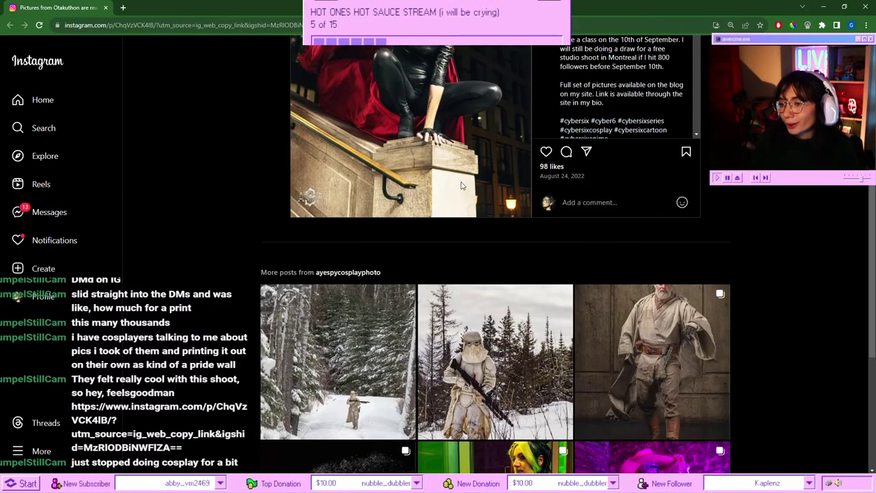
pyautogui.scroll(-3, 465, 178)
pyautogui.scroll(-1, 461, 181)
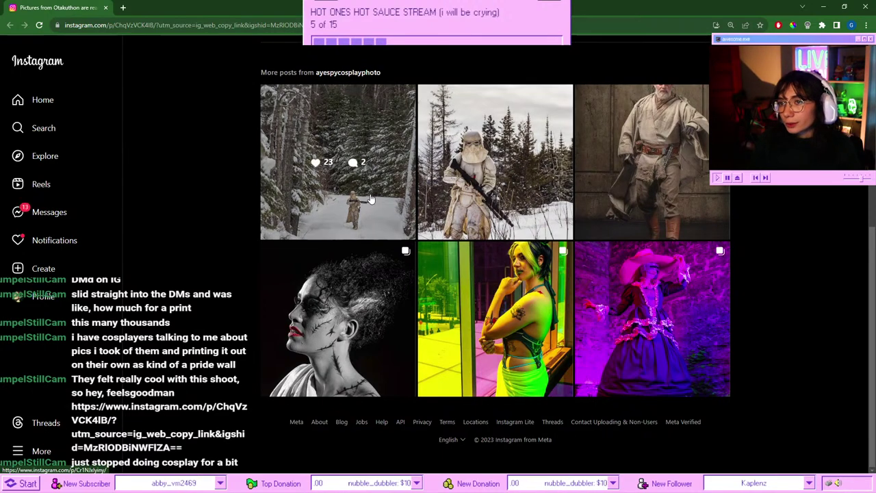
pyautogui.scroll(5, 480, 195)
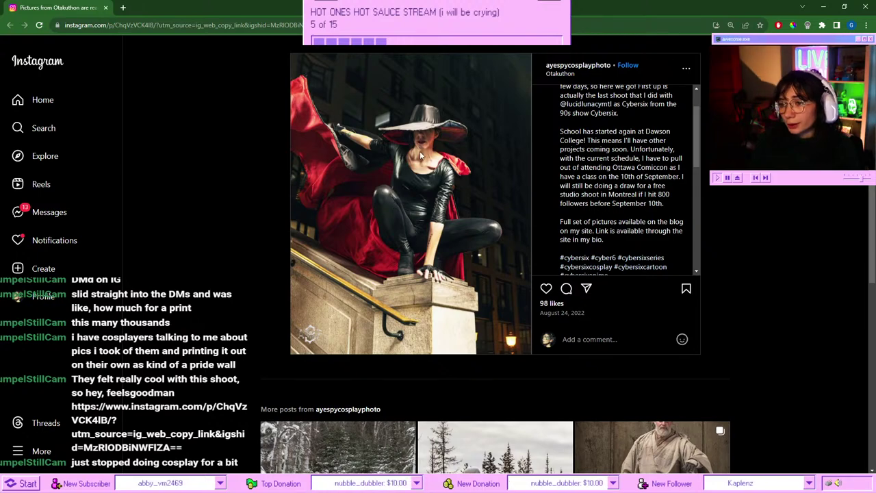
pyautogui.click(106, 7)
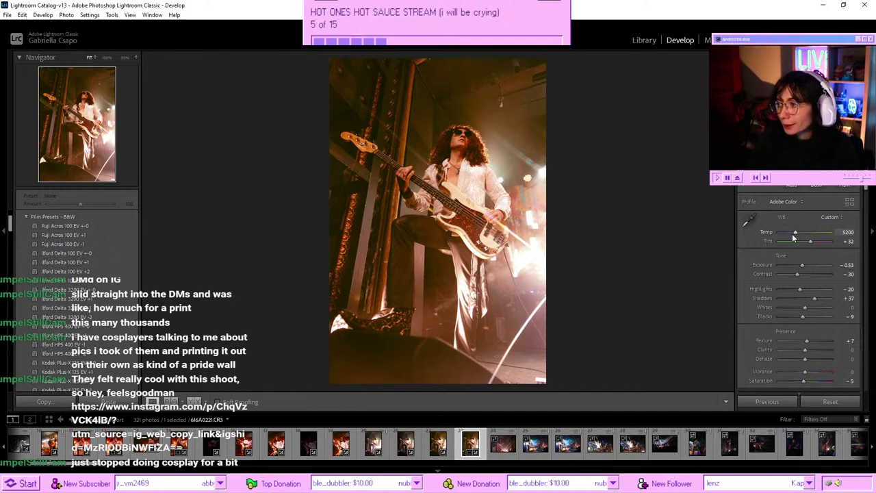
# - Set the cropped bassist shot's Temp to 4982, compare it with the neighbouring shot, and add a small amount of Dehaze
pyautogui.moveTo(793, 234); pyautogui.dragTo(795, 234)
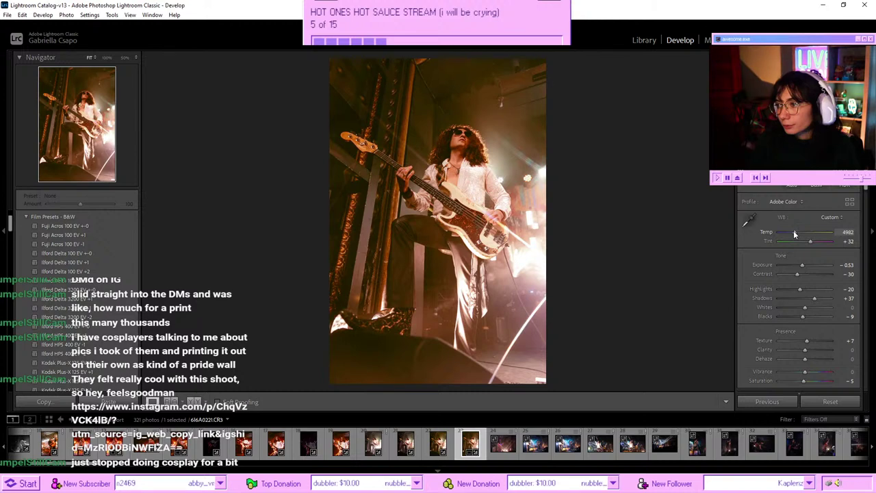
pyautogui.press('Right')
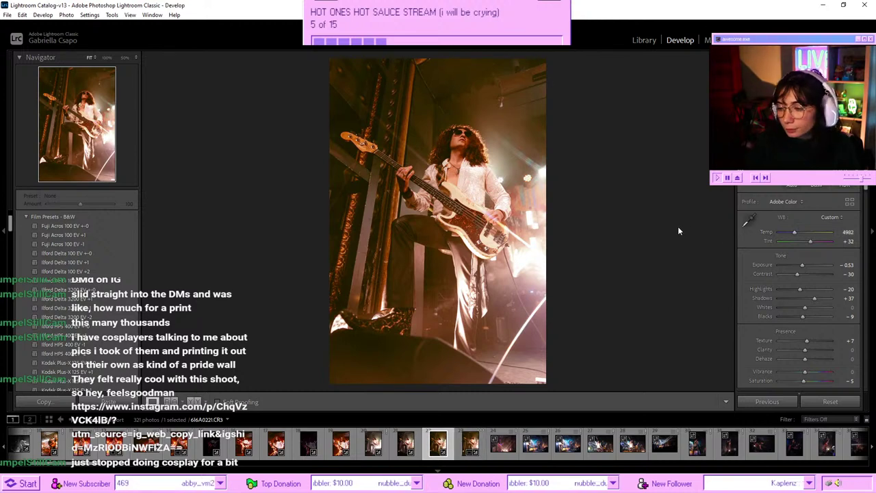
pyautogui.press('Right')
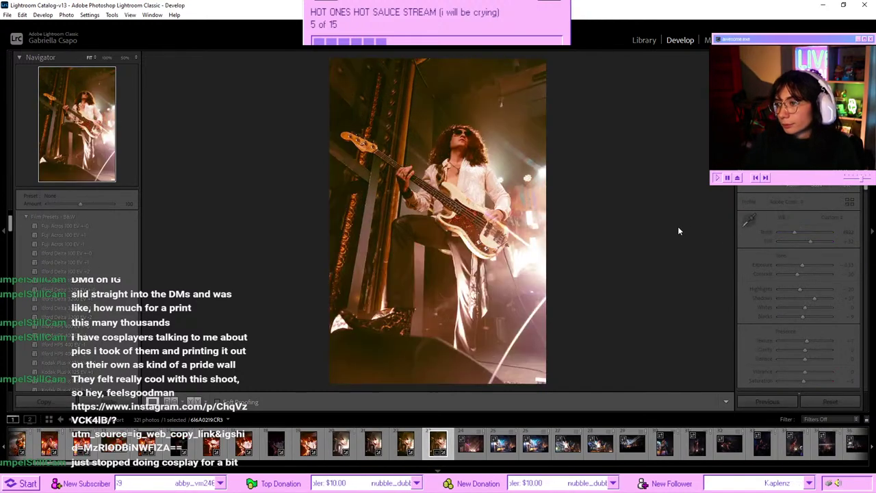
pyautogui.scroll(-2, 806, 326)
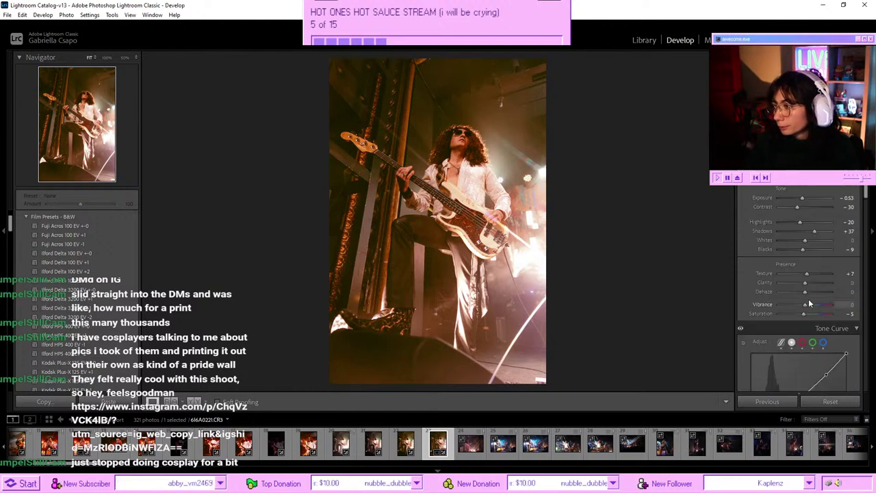
pyautogui.click(809, 292)
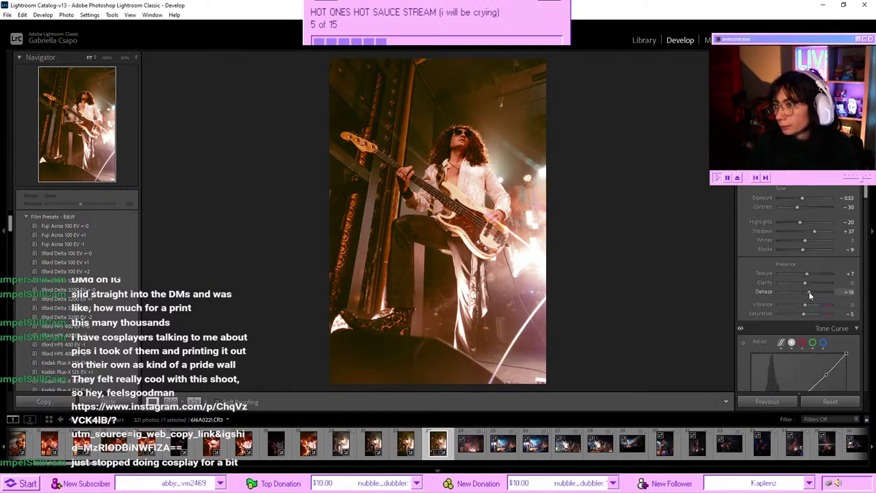
pyautogui.moveTo(810, 292); pyautogui.dragTo(807, 292)
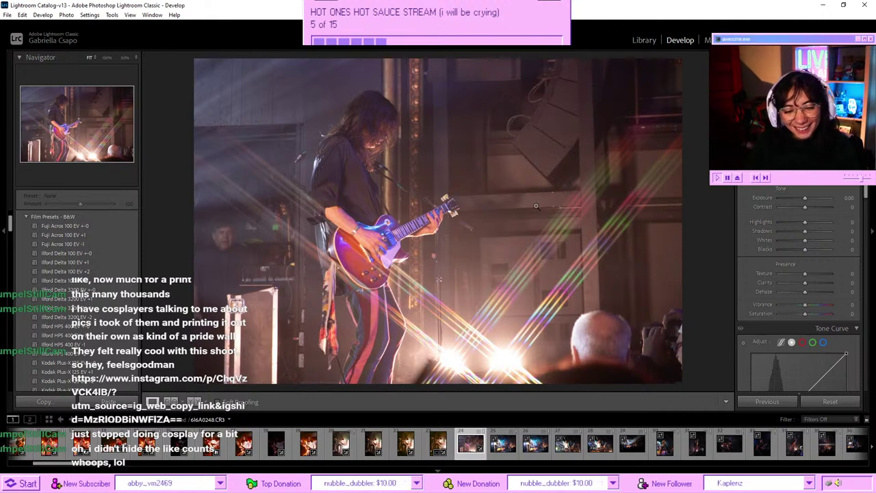
# - Paste the copied develop settings onto the guitarist shot and set Aqua hue to -5, Blue hue to +17 and Blue saturation to 0
pyautogui.hotkey('ctrl', 'shift', 'v')
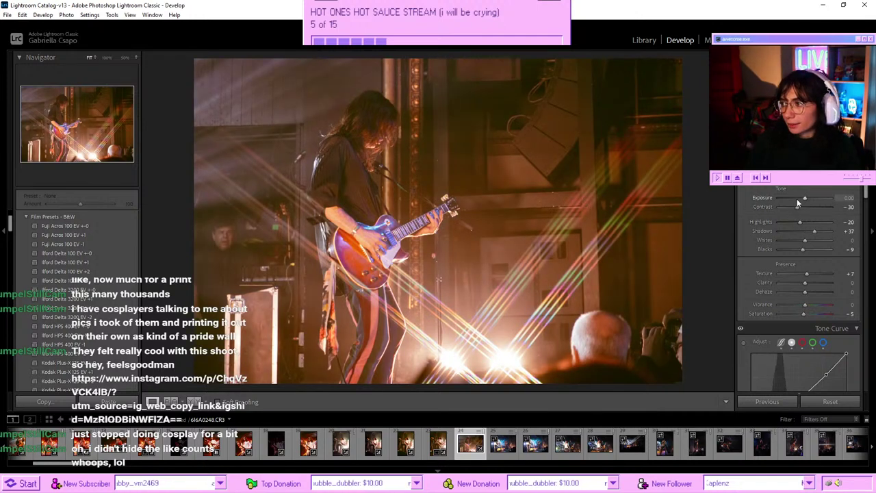
pyautogui.scroll(-6, 805, 219)
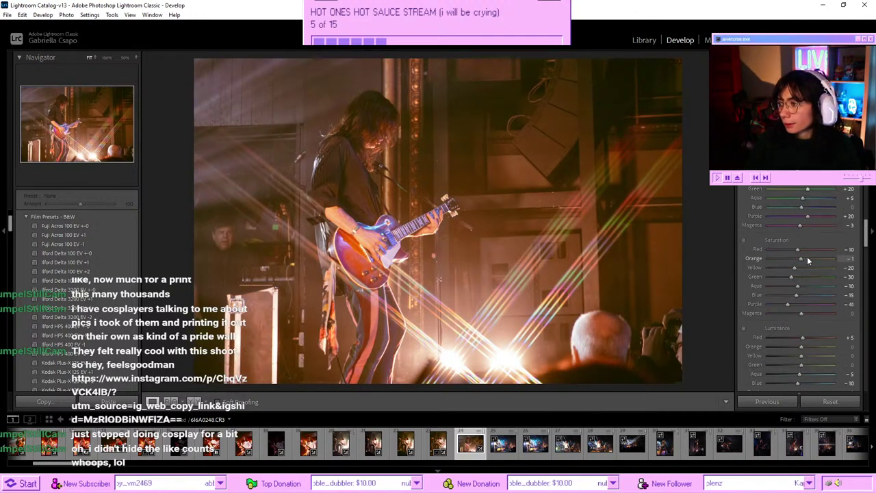
pyautogui.moveTo(803, 265); pyautogui.dragTo(825, 274)
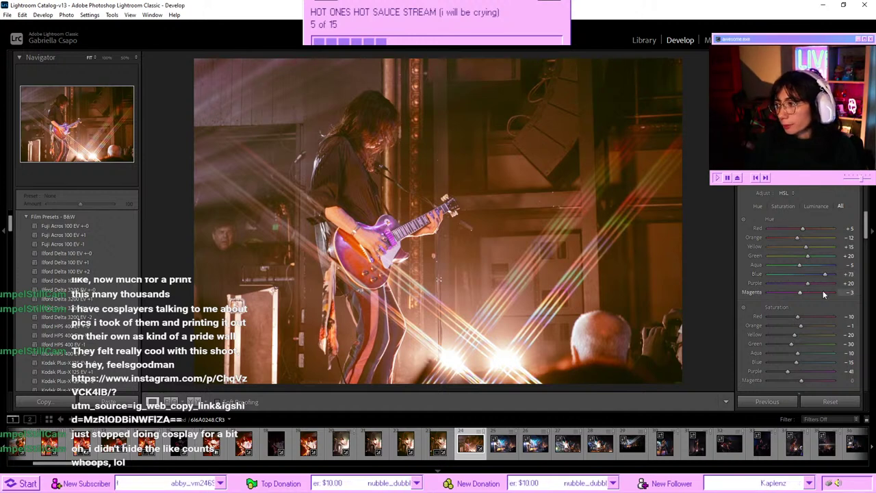
pyautogui.scroll(-2, 823, 290)
pyautogui.moveTo(799, 298)
pyautogui.mouseDown()
pyautogui.moveTo(781, 293)
pyautogui.moveTo(803, 283)
pyautogui.mouseUp()
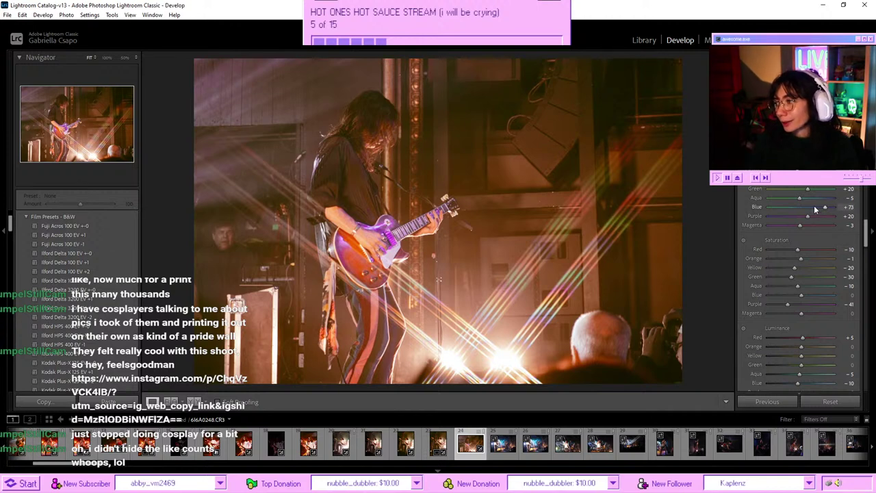
pyautogui.moveTo(812, 206)
pyautogui.mouseDown()
pyautogui.moveTo(823, 204)
pyautogui.moveTo(806, 211)
pyautogui.mouseUp()
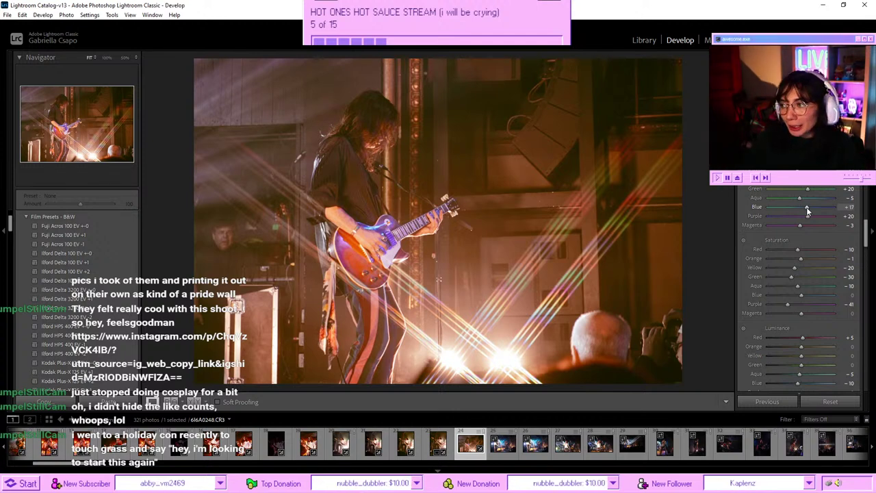
# - Set the guitarist shot's Shadows to +18
pyautogui.scroll(10, 801, 226)
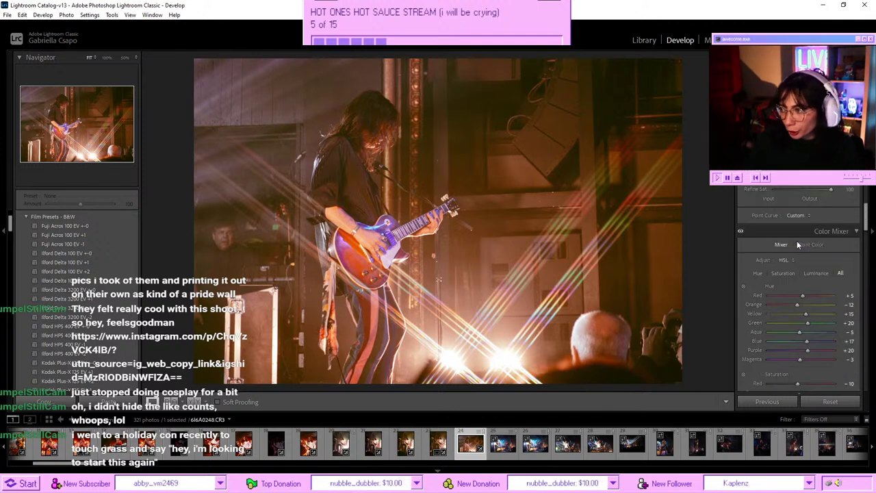
pyautogui.scroll(3, 798, 245)
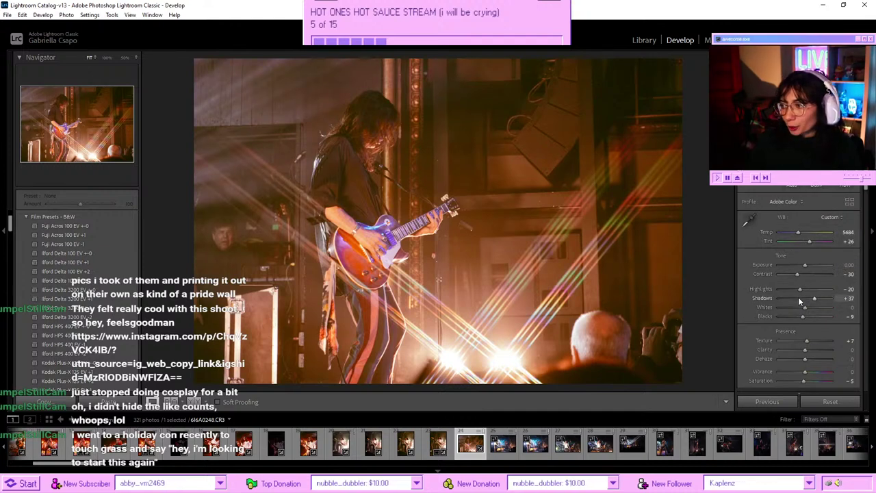
pyautogui.moveTo(798, 297); pyautogui.dragTo(808, 297)
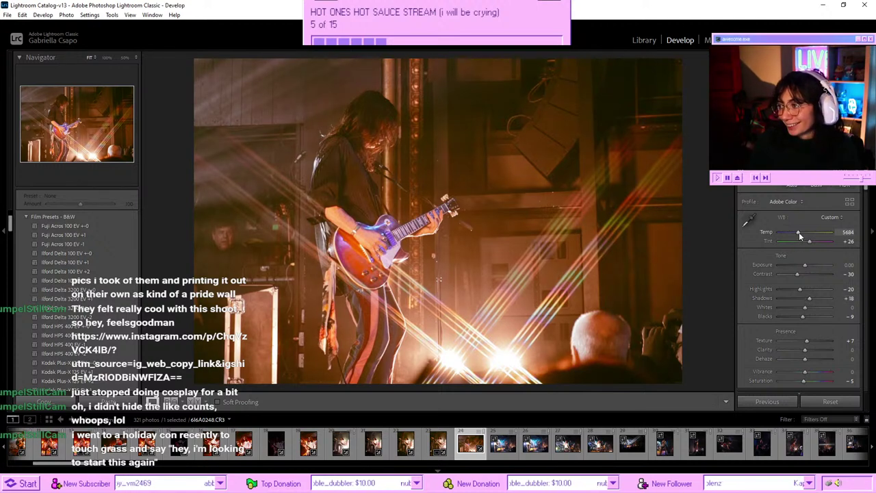
# - Raise the guitarist shot's Temp to about 6200, reset its Blue hue to 0 and set its Blue saturation to -38
pyautogui.moveTo(802, 233); pyautogui.dragTo(804, 233)
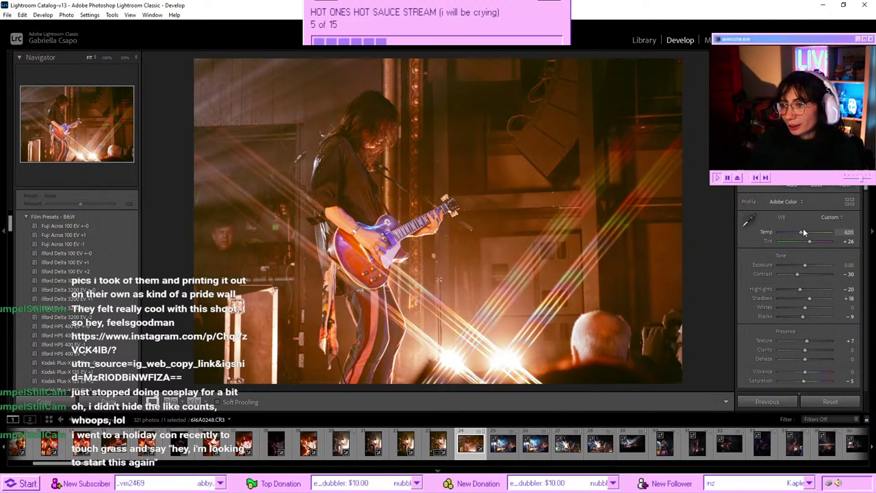
pyautogui.scroll(-10, 798, 306)
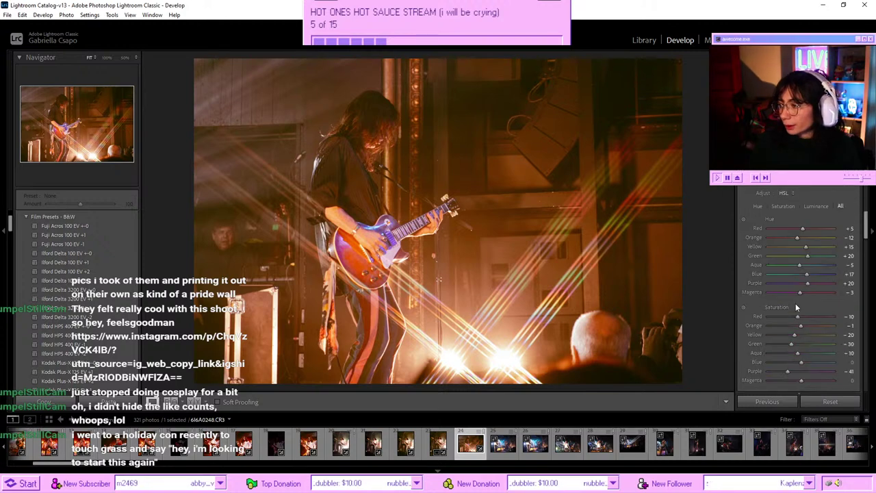
pyautogui.moveTo(808, 274); pyautogui.dragTo(777, 272)
pyautogui.moveTo(780, 360); pyautogui.dragTo(786, 362)
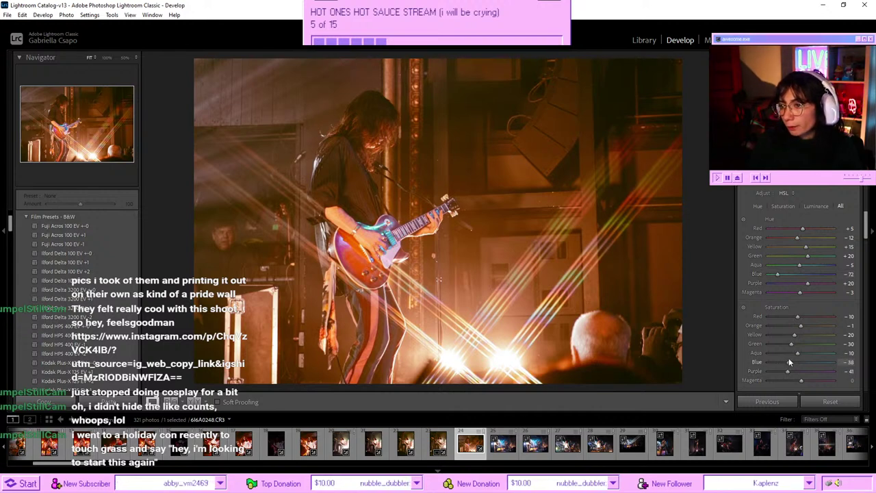
pyautogui.doubleClick(779, 273)
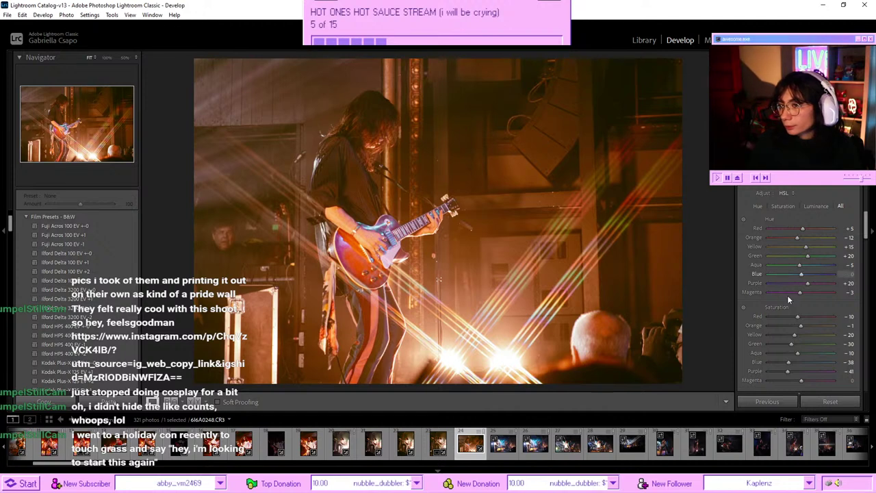
# - Set the guitarist shot's Blue Primary hue to -32 in Calibration and its Blacks to -33
pyautogui.scroll(-10, 787, 295)
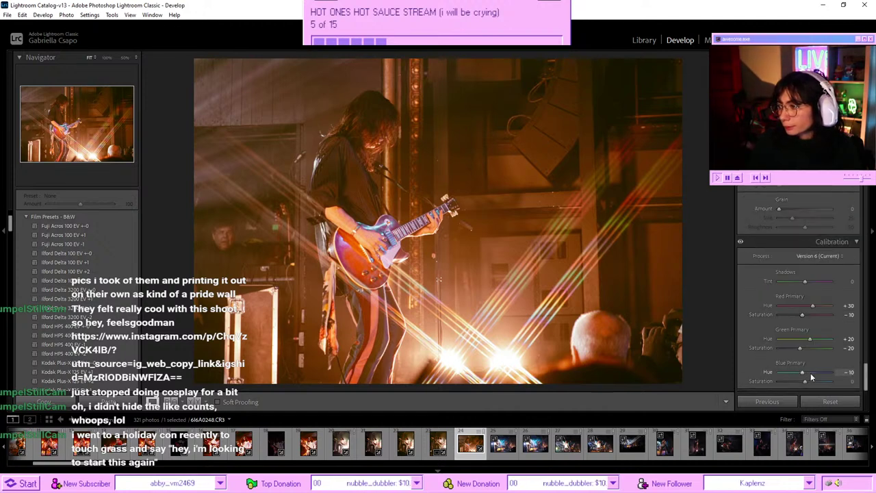
pyautogui.moveTo(803, 371)
pyautogui.mouseDown()
pyautogui.moveTo(811, 373)
pyautogui.moveTo(798, 372)
pyautogui.mouseUp()
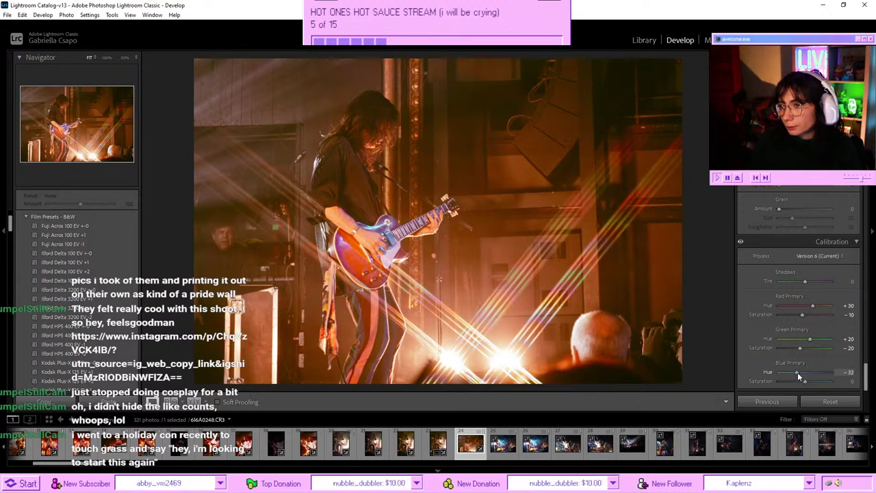
pyautogui.click(96, 241)
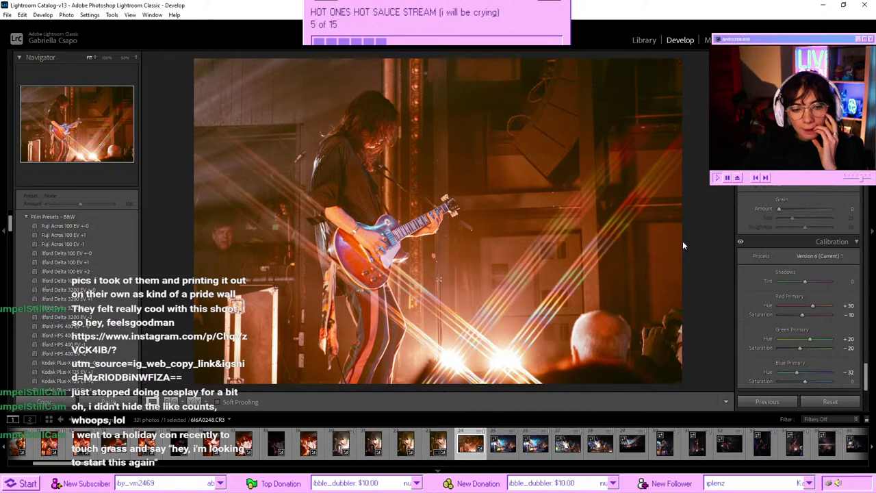
pyautogui.scroll(10, 787, 229)
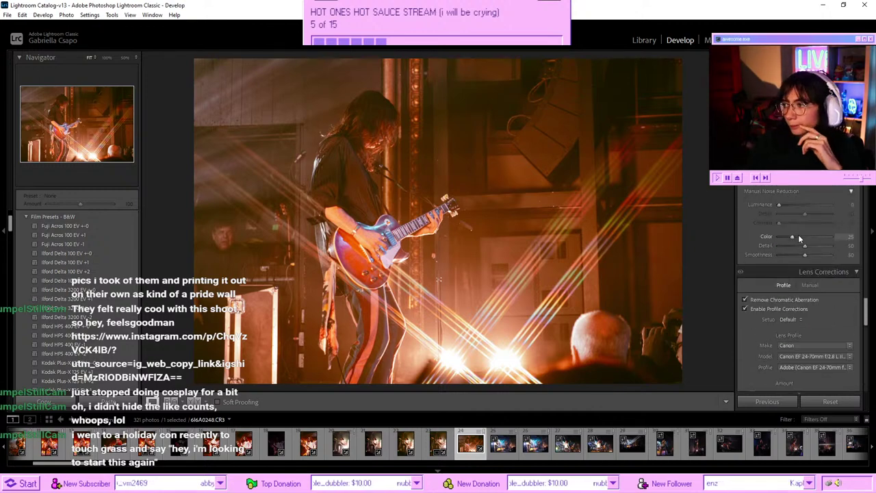
pyautogui.scroll(10, 799, 238)
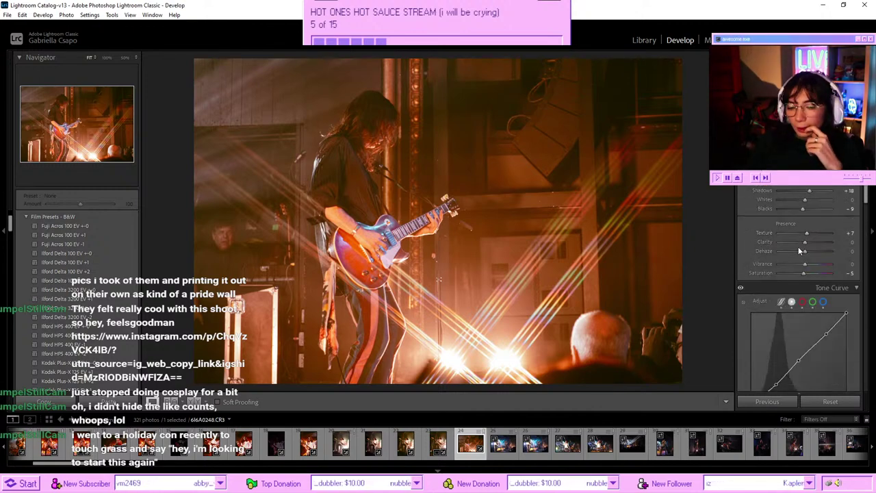
pyautogui.click(797, 209)
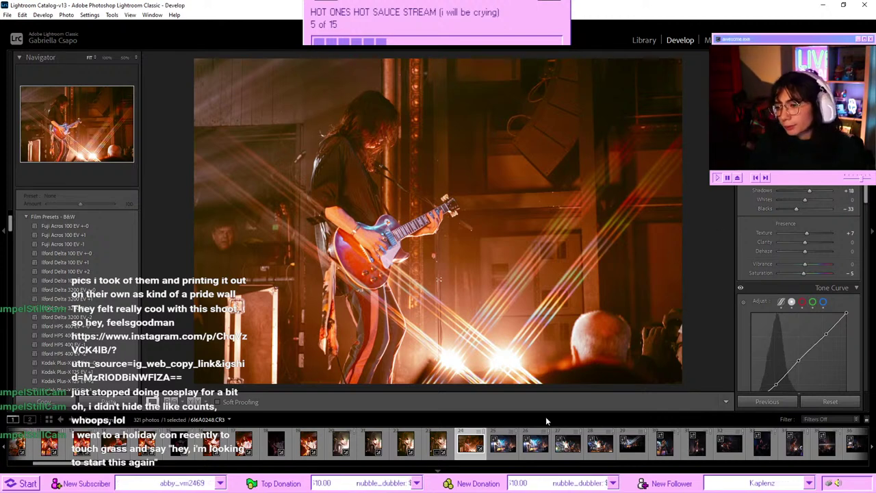
# - Compare the next wide band shots and paste the copied develop settings onto 6I6A0266.CR3
pyautogui.press('Right')
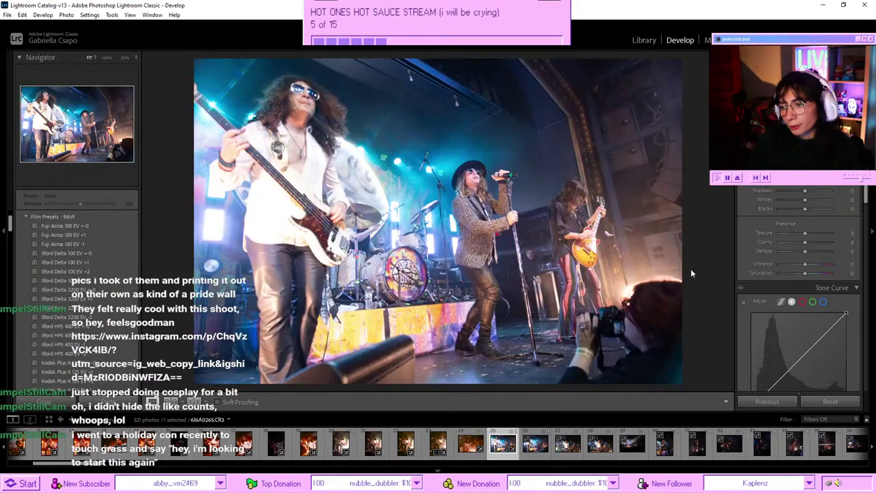
pyautogui.press('Right')
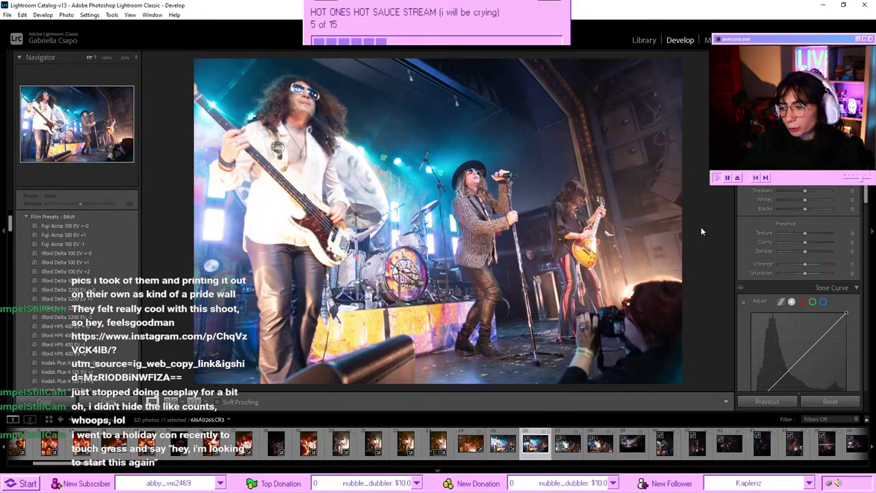
pyautogui.press('Right')
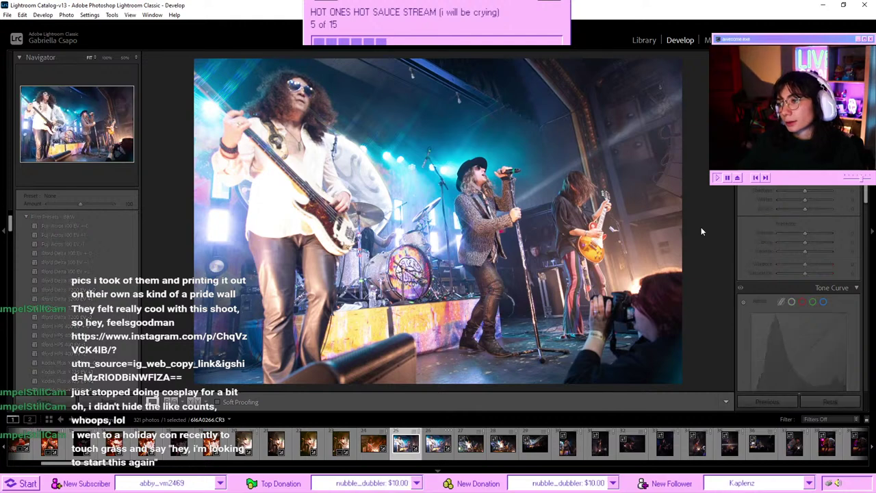
pyautogui.press('Right')
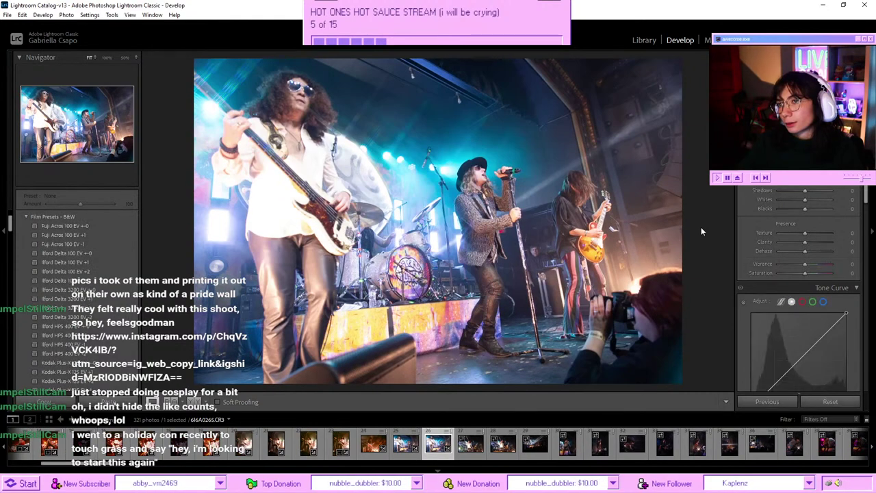
pyautogui.press('Left')
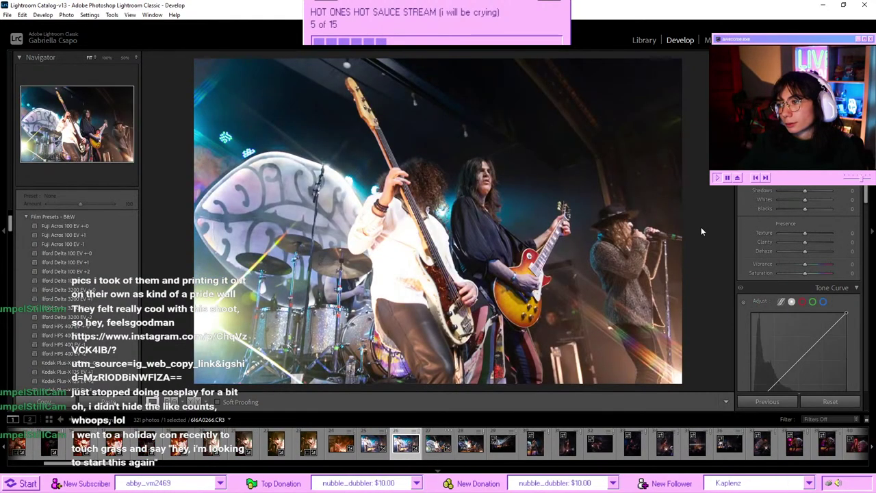
pyautogui.press('Right')
pyautogui.hotkey('ctrl', 'shift', 'v')
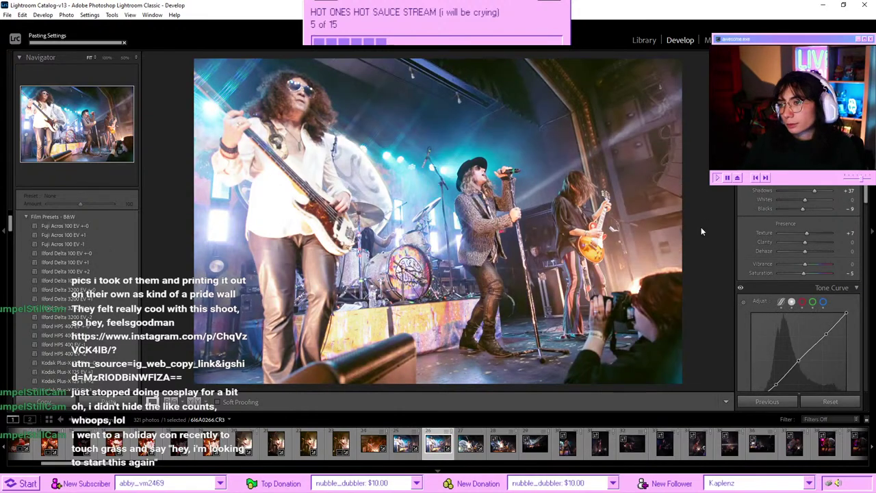
# - Warm the wide band shot to Temp 9258 and lower its Exposure to -0.79
pyautogui.scroll(3, 816, 224)
pyautogui.click(820, 233)
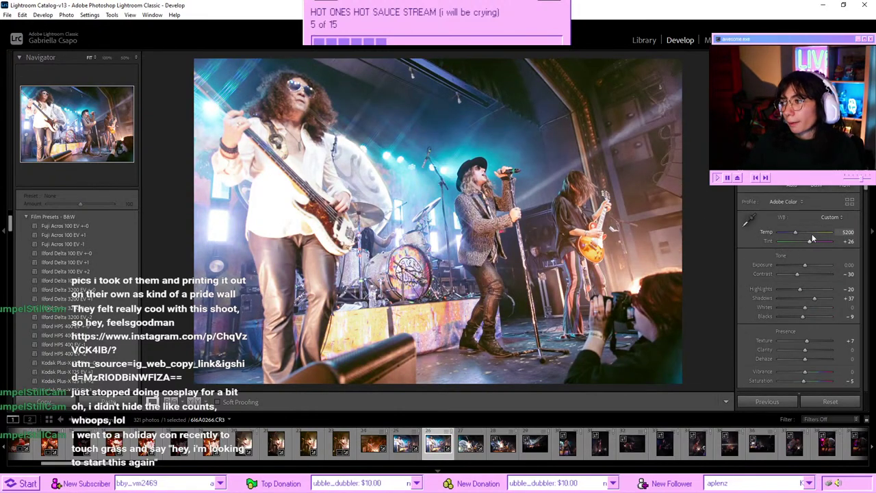
pyautogui.moveTo(806, 267); pyautogui.dragTo(800, 265)
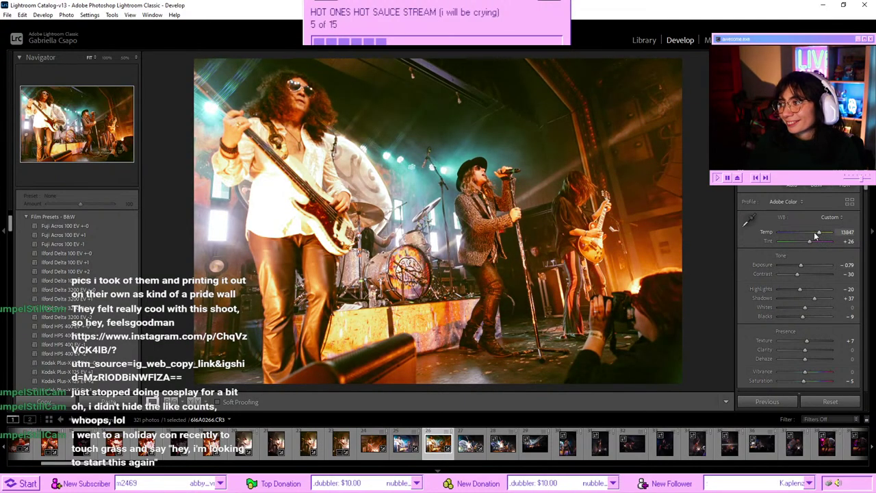
pyautogui.moveTo(815, 234); pyautogui.dragTo(814, 235)
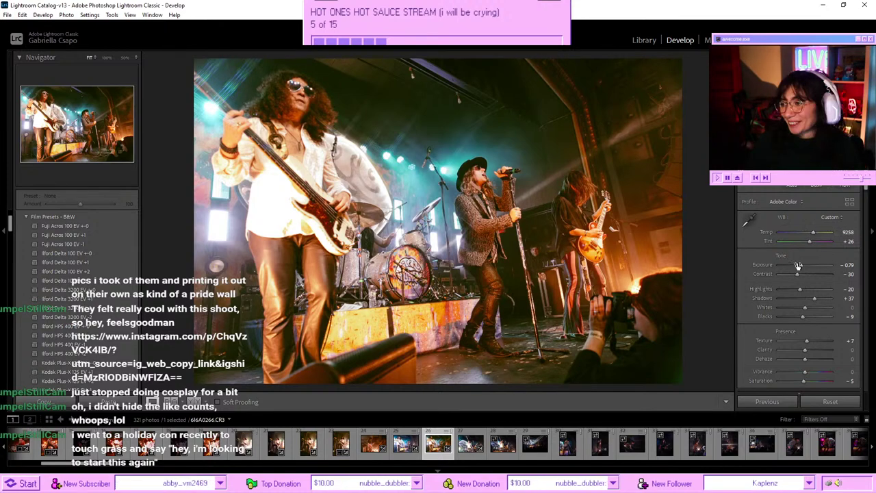
# - Straighten the wide band shot with a Transform Rotate of +2.5 and check its crop frame without changing it
pyautogui.scroll(-10, 798, 263)
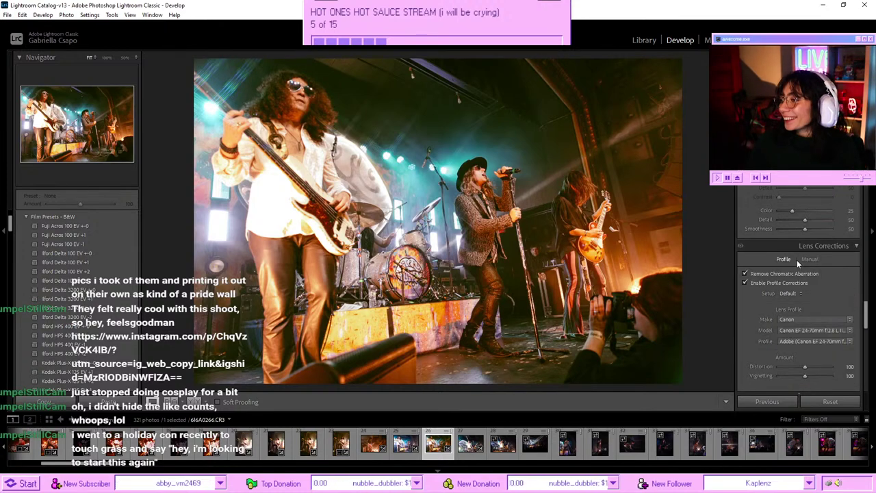
pyautogui.scroll(-5, 797, 260)
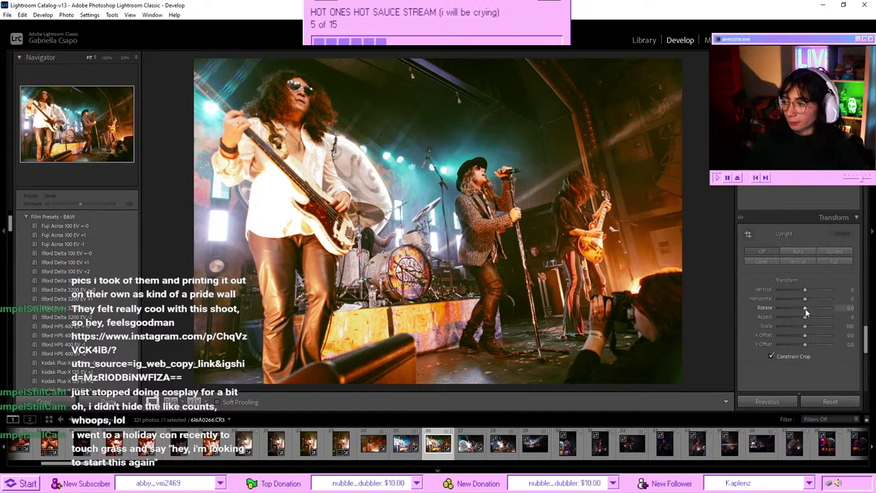
pyautogui.moveTo(807, 311); pyautogui.dragTo(813, 312)
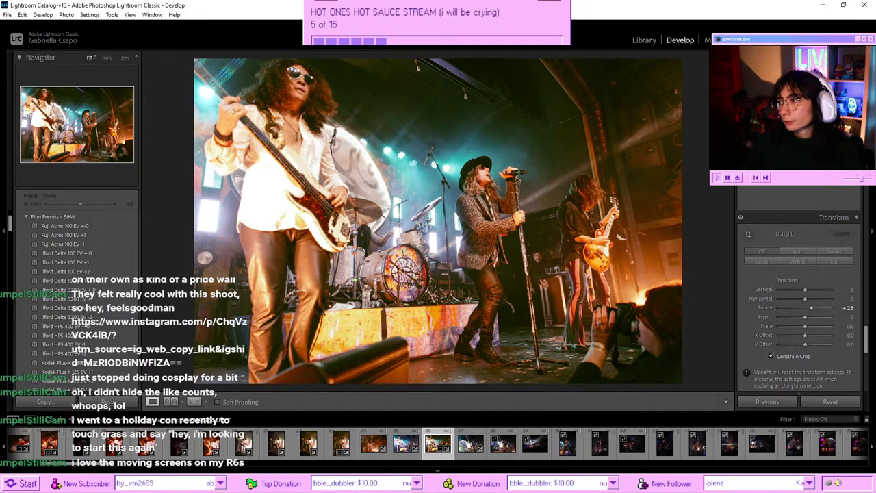
pyautogui.press('r')
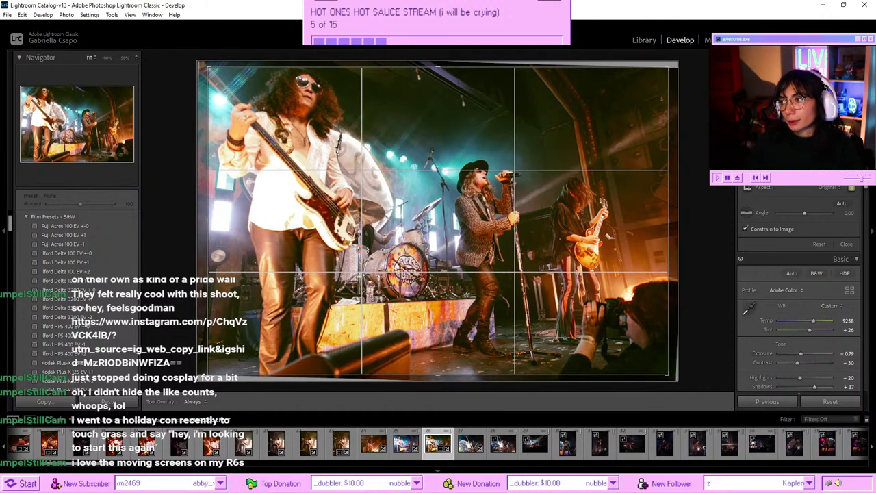
pyautogui.press('r')
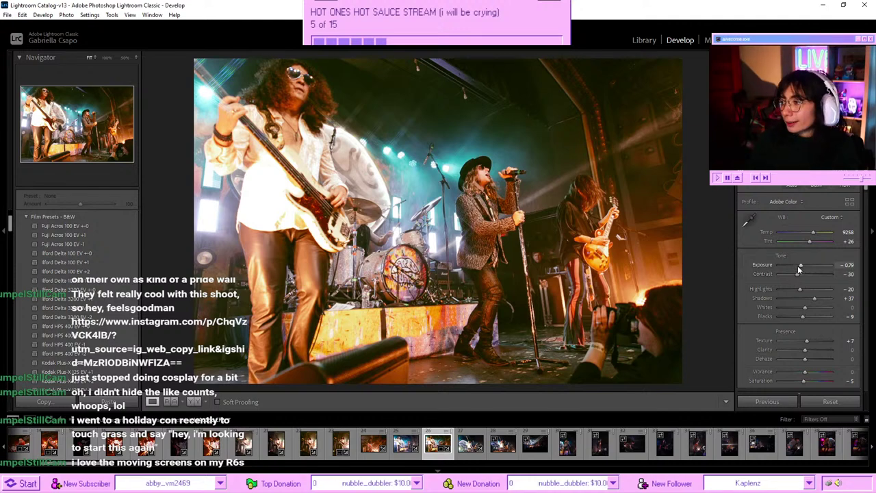
# - Set the wide band shot's Exposure to -1.05 and its Orange hue to -23
pyautogui.moveTo(797, 265); pyautogui.dragTo(797, 269)
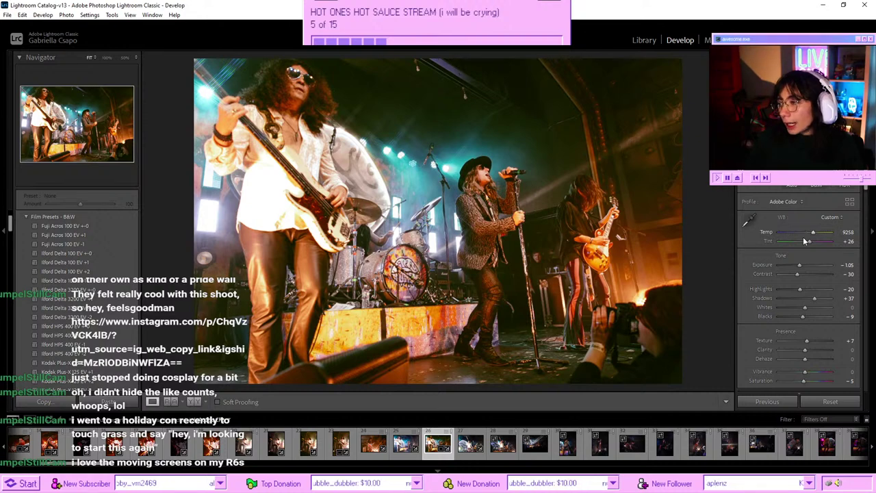
pyautogui.scroll(-6, 805, 236)
pyautogui.scroll(-3, 808, 266)
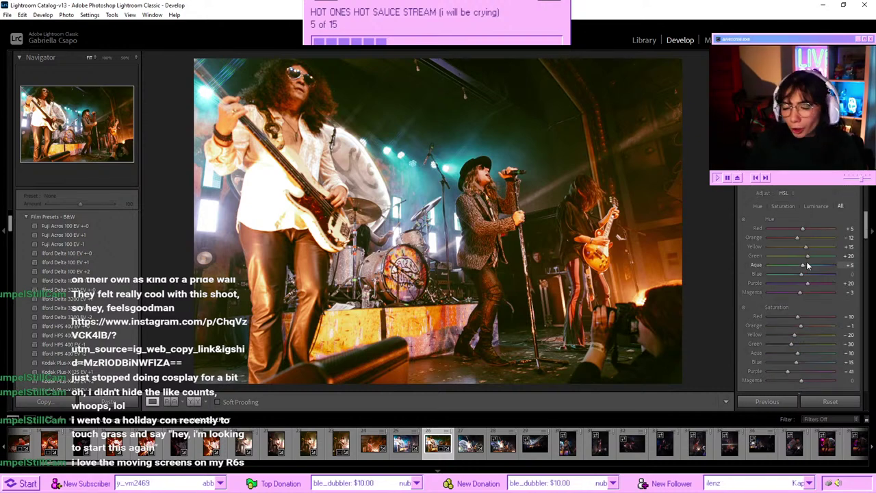
pyautogui.scroll(-5, 807, 264)
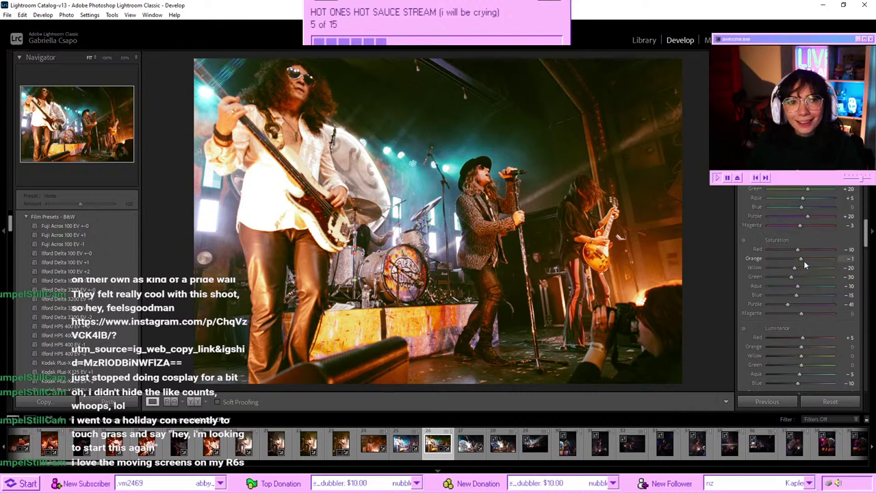
pyautogui.scroll(5, 804, 260)
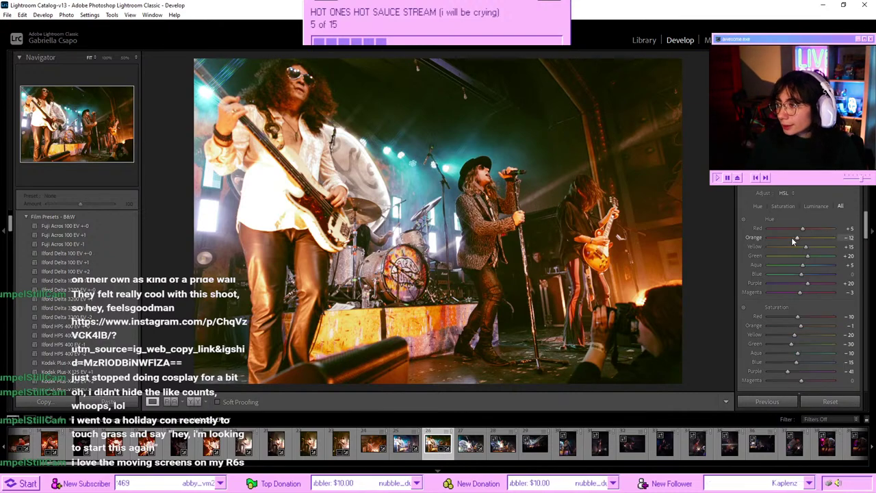
pyautogui.moveTo(793, 238)
pyautogui.mouseDown()
pyautogui.moveTo(804, 234)
pyautogui.moveTo(795, 240)
pyautogui.mouseUp()
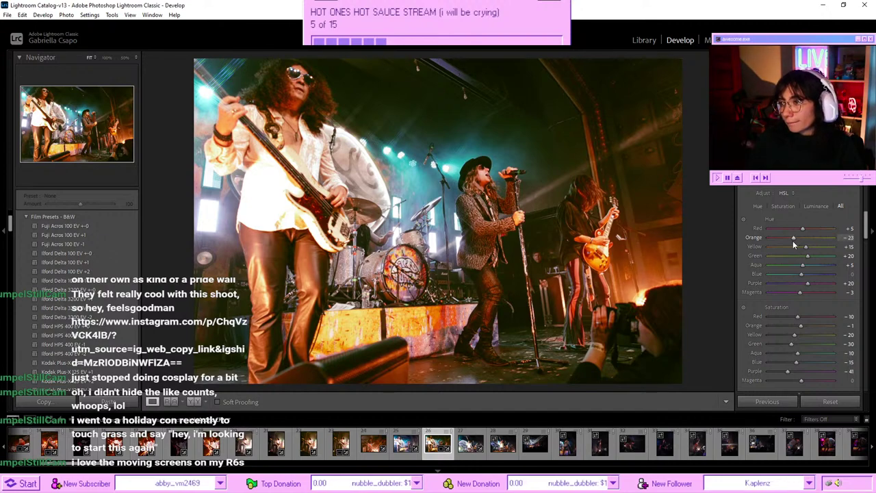
# - Correct the wide band shot's perspective with a Transform Vertical of -14
pyautogui.scroll(-15, 805, 274)
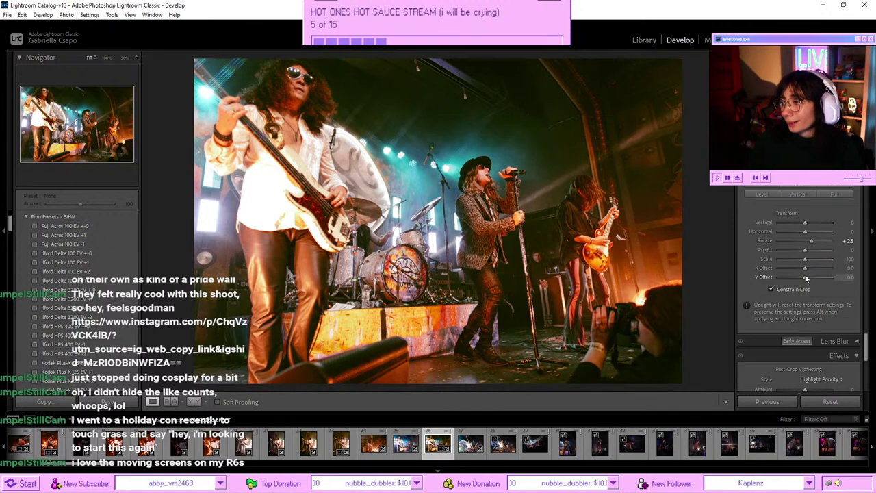
pyautogui.click(803, 223)
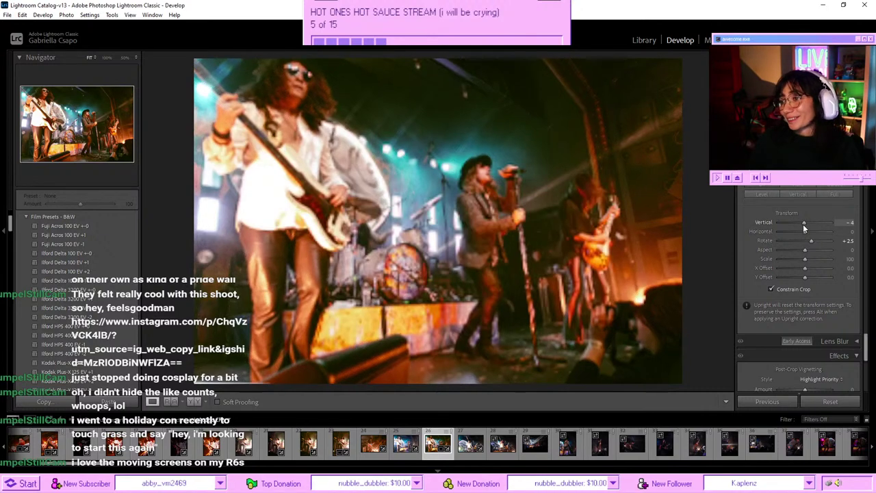
pyautogui.moveTo(802, 227); pyautogui.dragTo(800, 227)
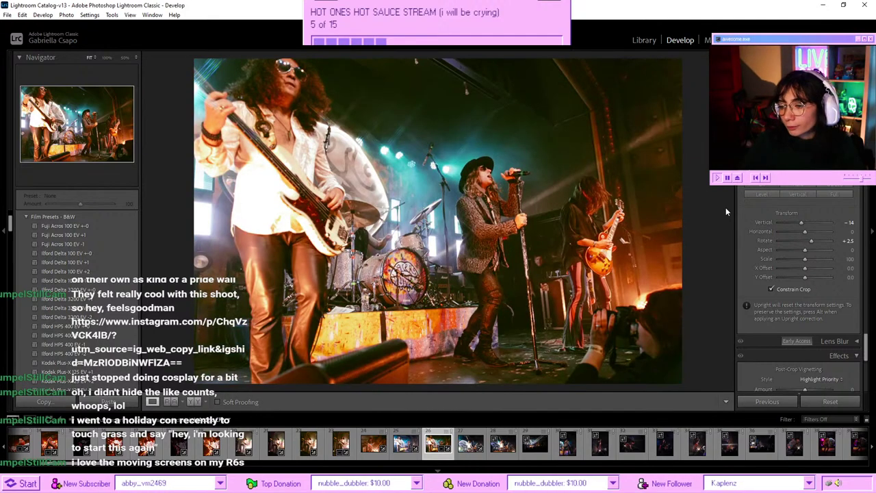
# - Paste the copied develop settings onto the next shot, with the bassist, guitarist and singer beside the drum kit
pyautogui.click(471, 449)
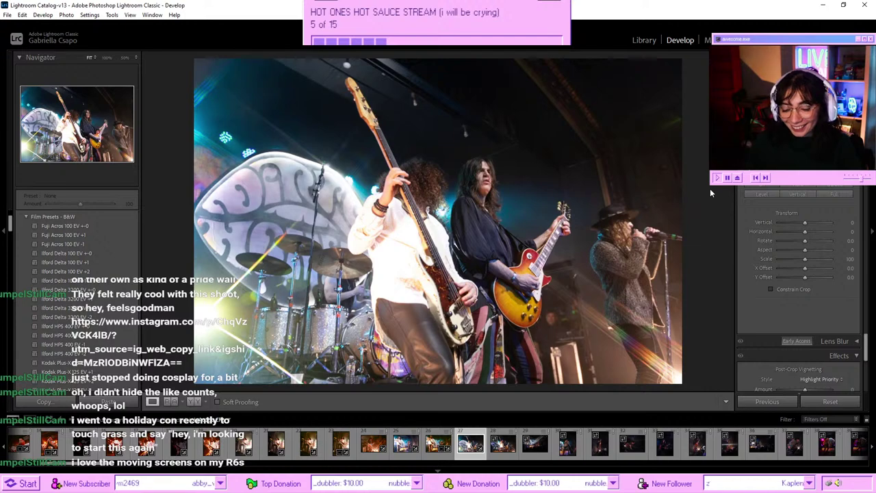
pyautogui.scroll(2, 824, 257)
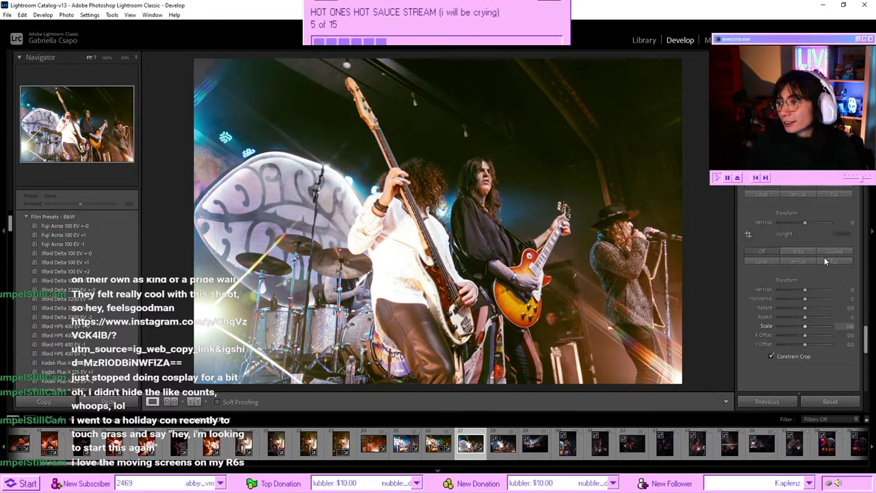
pyautogui.scroll(15, 825, 256)
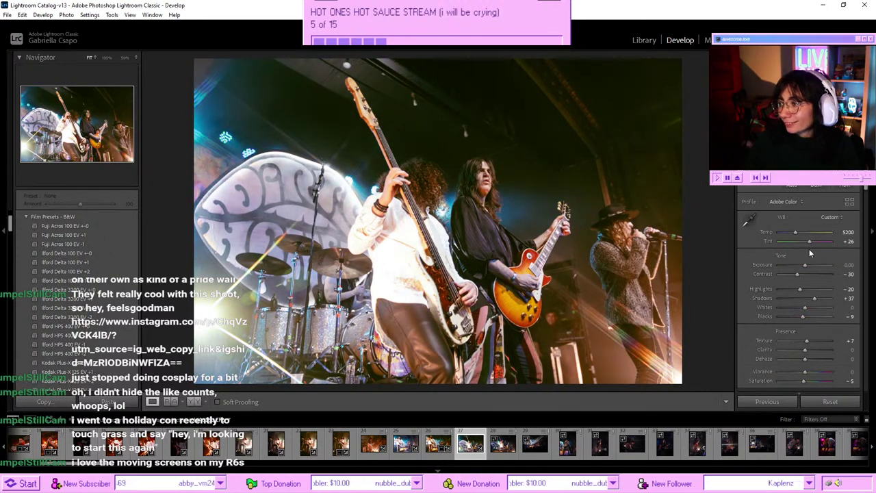
# - Set the bassist, guitarist and singer shot's Exposure to -0.26, Temp to 7351 and Highlights to -39
pyautogui.click(798, 265)
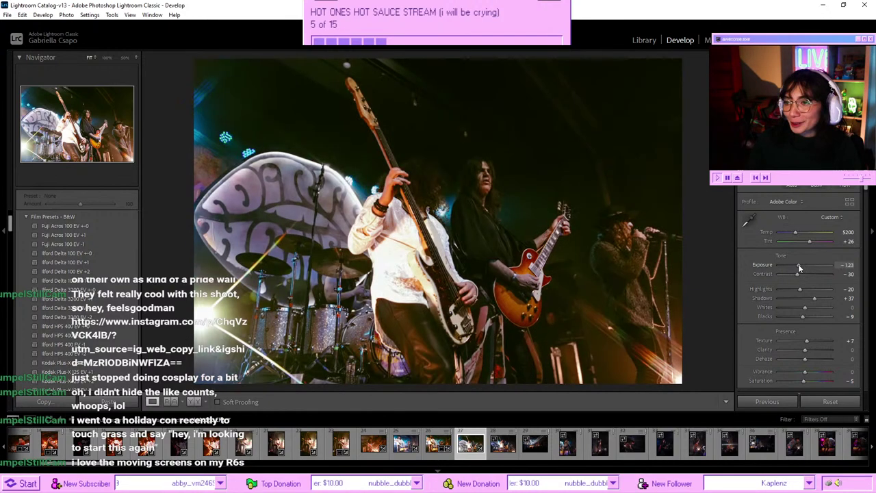
pyautogui.moveTo(799, 264); pyautogui.dragTo(803, 263)
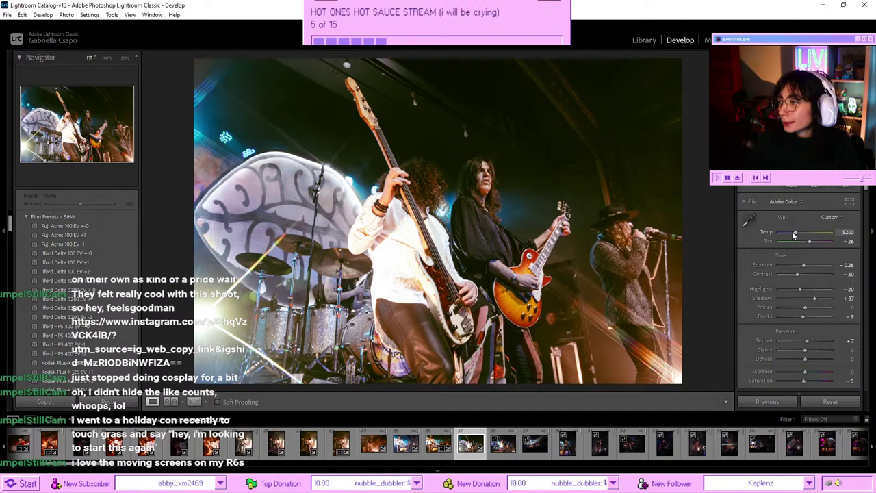
pyautogui.moveTo(794, 234); pyautogui.dragTo(804, 229)
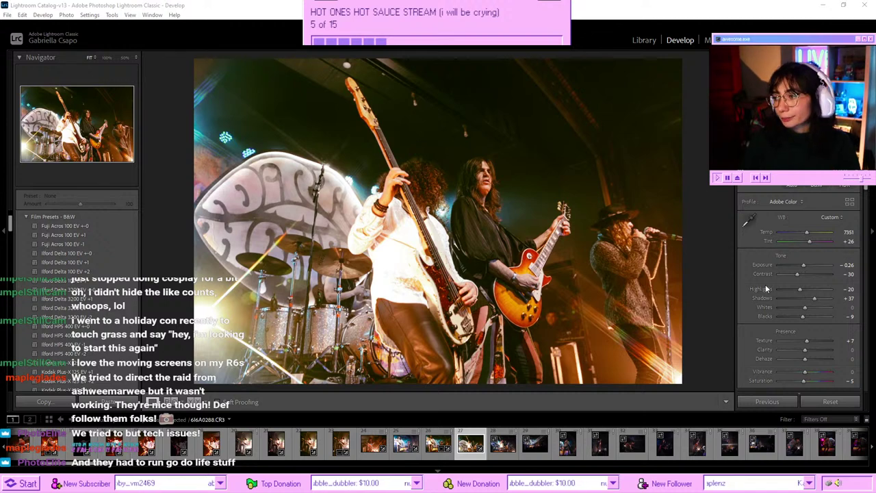
pyautogui.moveTo(795, 295); pyautogui.dragTo(795, 289)
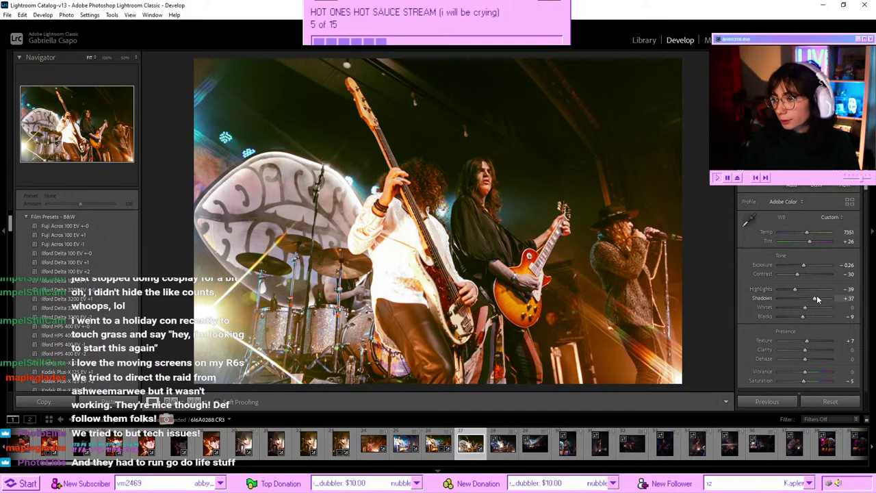
# - Correct the perspective of the bassist, guitarist and singer shot with a Transform Vertical of -14
pyautogui.scroll(-2, 814, 292)
pyautogui.scroll(-2, 805, 291)
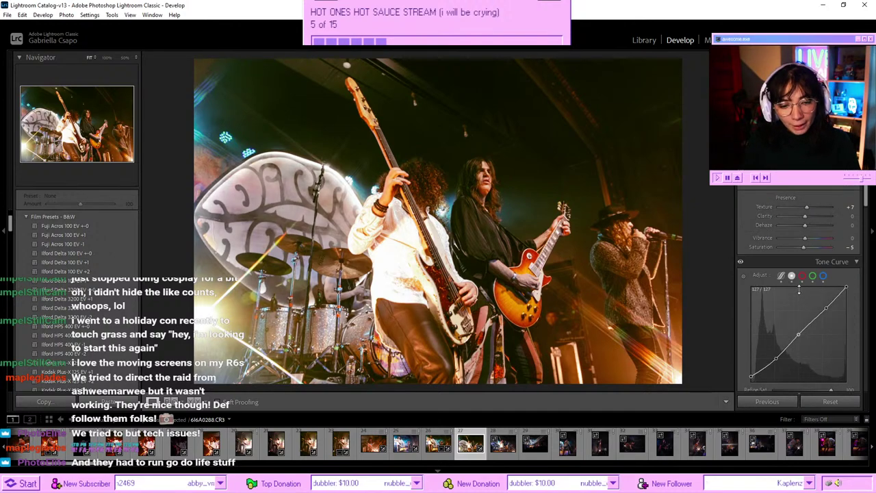
pyautogui.scroll(-2, 797, 289)
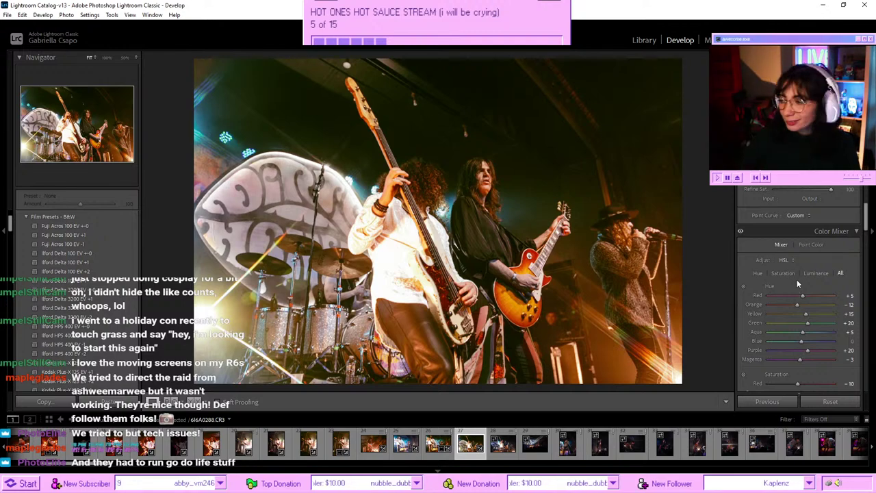
pyautogui.scroll(-8, 796, 291)
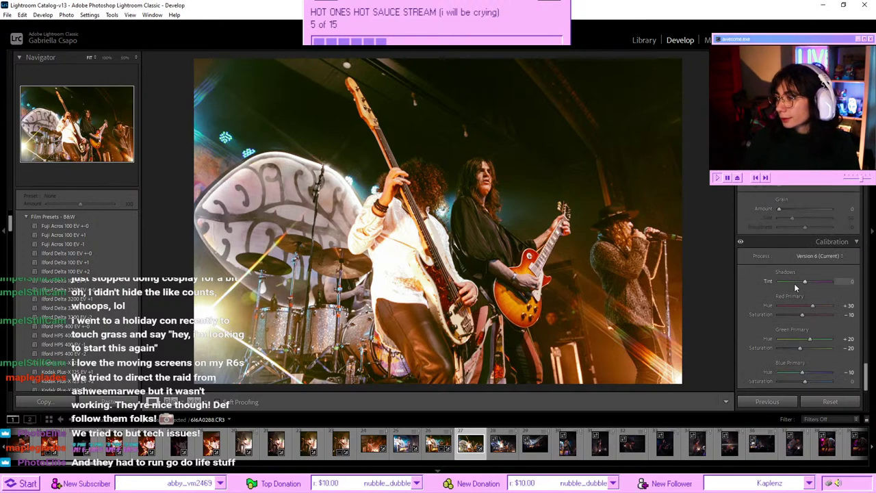
pyautogui.scroll(1, 795, 284)
pyautogui.scroll(2, 795, 283)
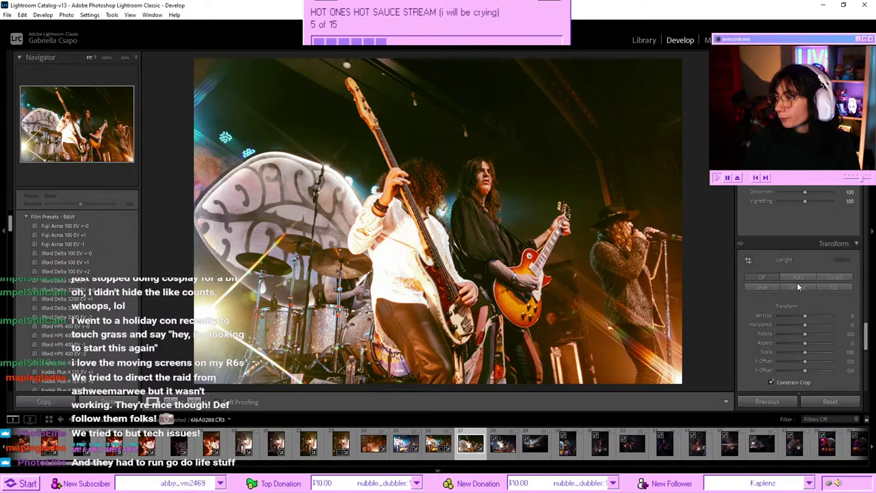
pyautogui.moveTo(808, 315); pyautogui.dragTo(803, 316)
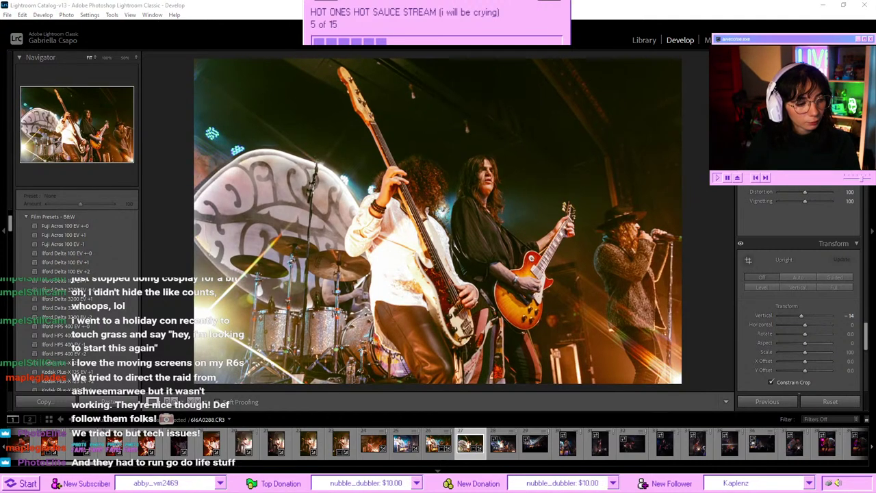
pyautogui.click(458, 62)
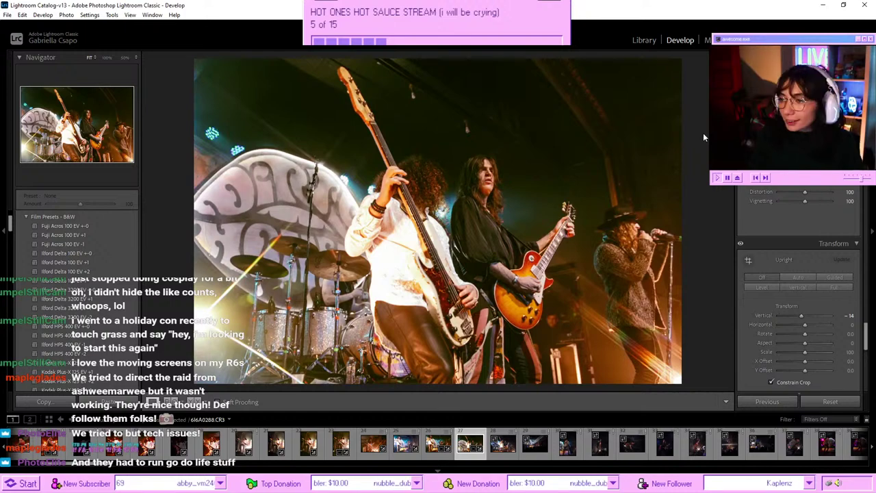
# - Copy this shot's develop settings and paste them onto the following shot, where the bassist wears sunglasses
pyautogui.click(502, 444)
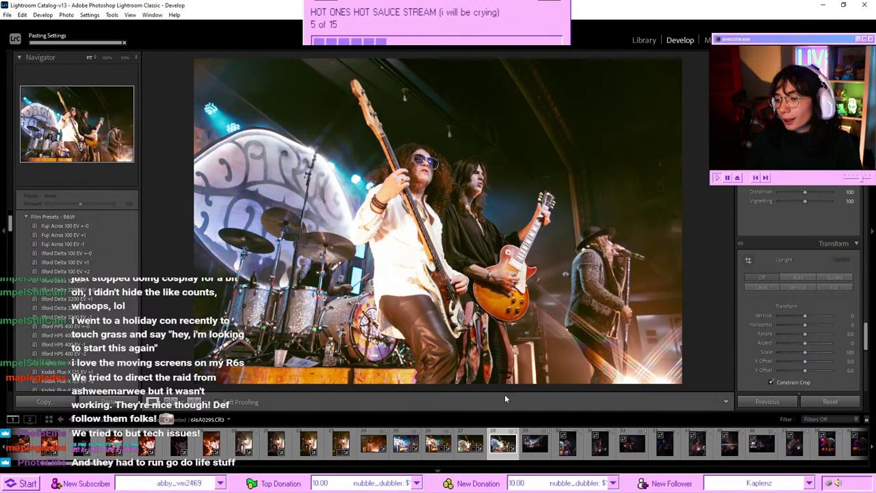
pyautogui.click(473, 444)
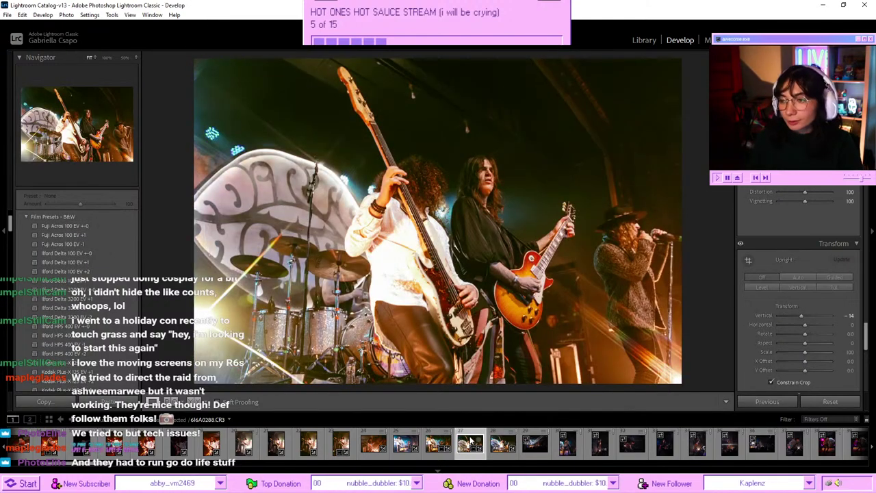
pyautogui.hotkey('ctrl', 'shift', 'c')
pyautogui.press('Return')
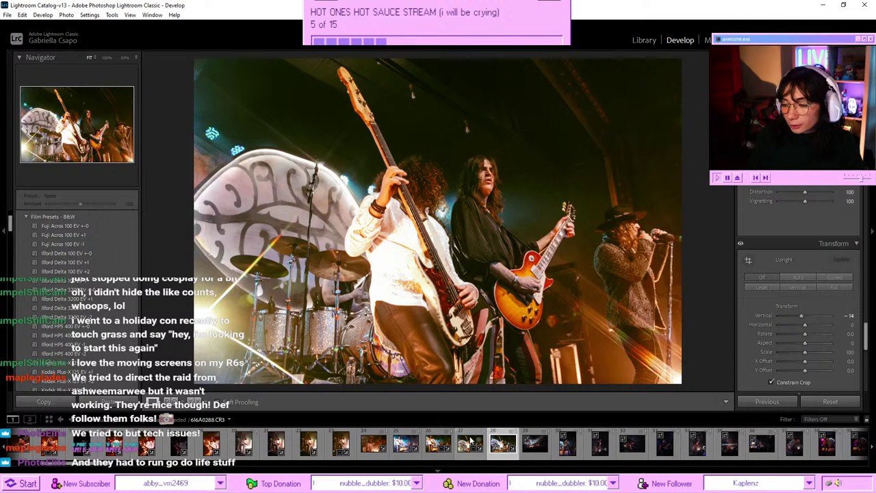
pyautogui.click(438, 444)
pyautogui.hotkey('ctrl', 'shift', 'v')
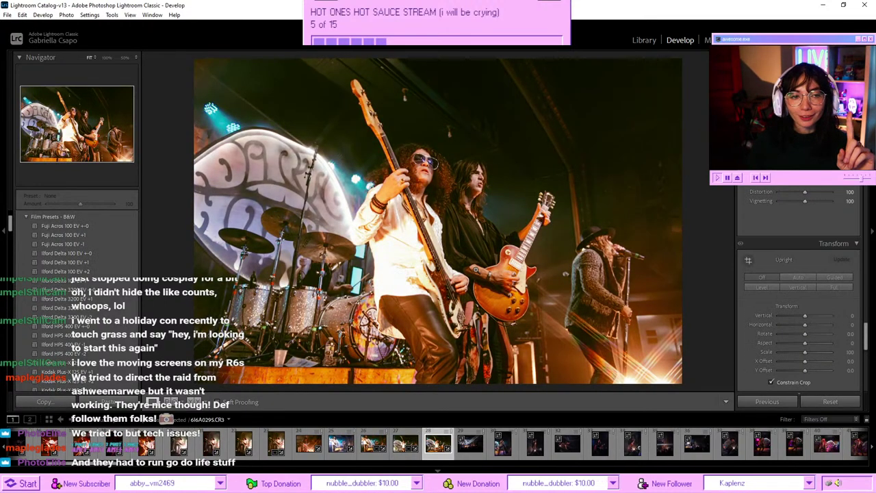
# - Check the crop frame of the sunglasses bassist shot and set its Transform Vertical to -7
pyautogui.press('r')
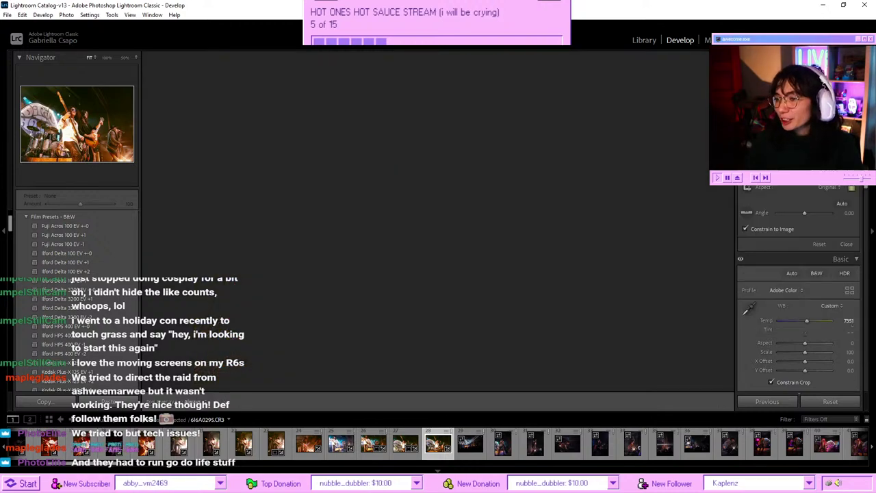
pyautogui.press('r')
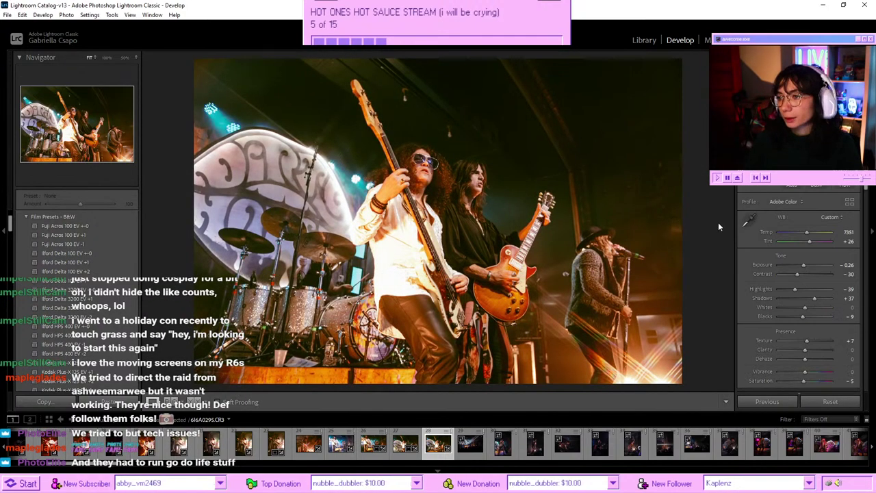
pyautogui.scroll(-15, 794, 280)
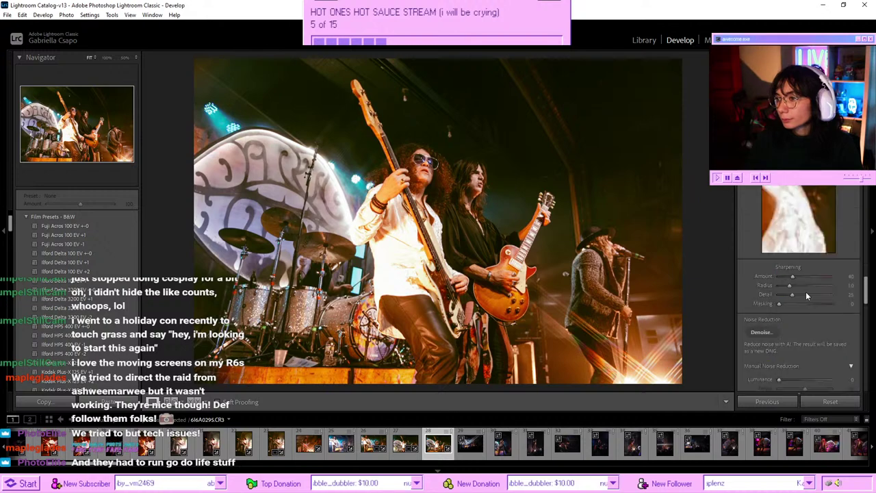
pyautogui.scroll(3, 805, 292)
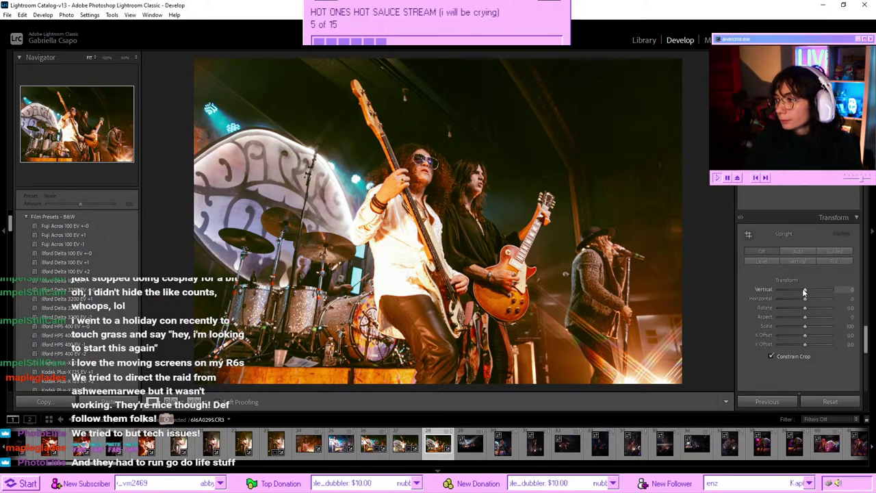
pyautogui.click(802, 289)
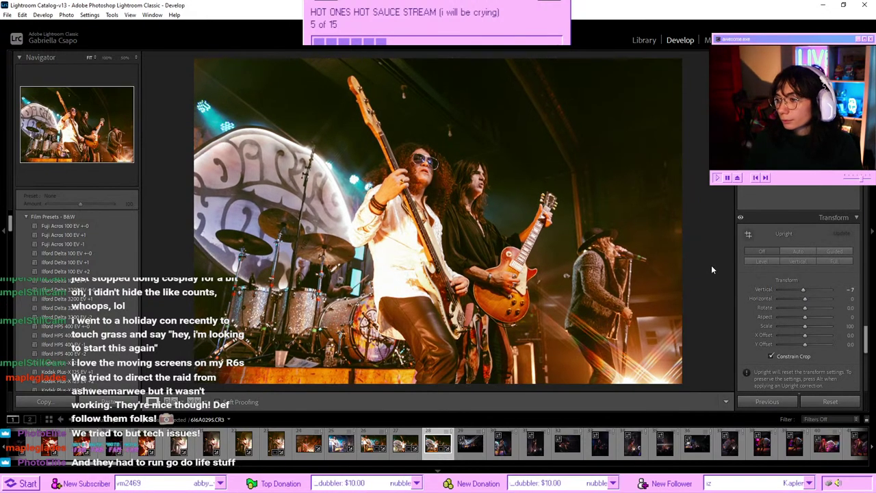
# - Paste the copied settings onto the wide stage-and-crowd shot and set its Exposure to +0.61 and Temp to 9258
pyautogui.press('Right')
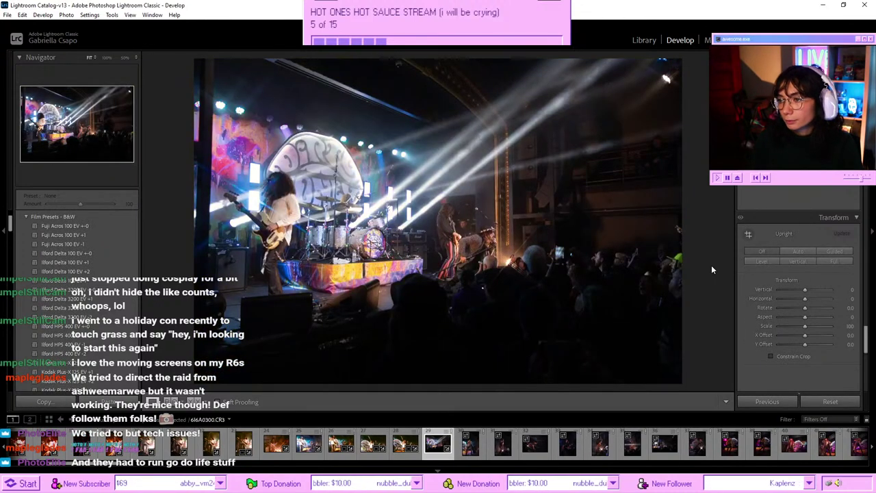
pyautogui.hotkey('ctrl', 'shift', 'v')
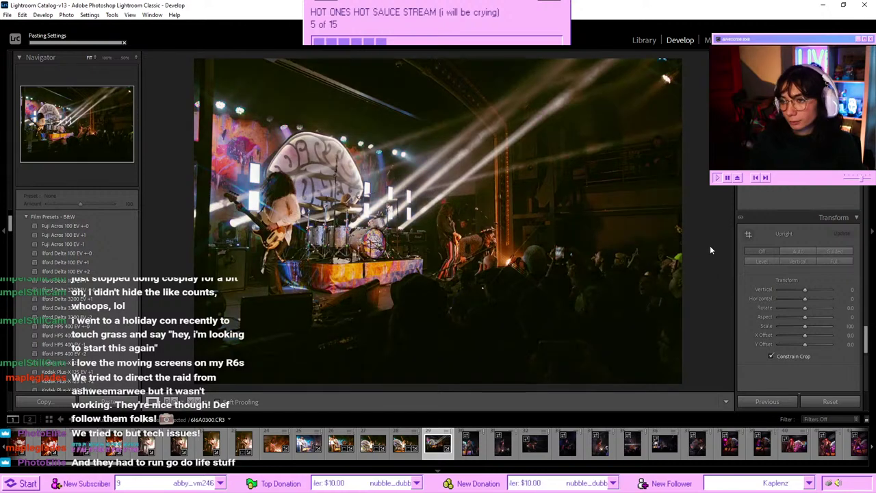
pyautogui.scroll(3, 784, 262)
pyautogui.scroll(8, 785, 262)
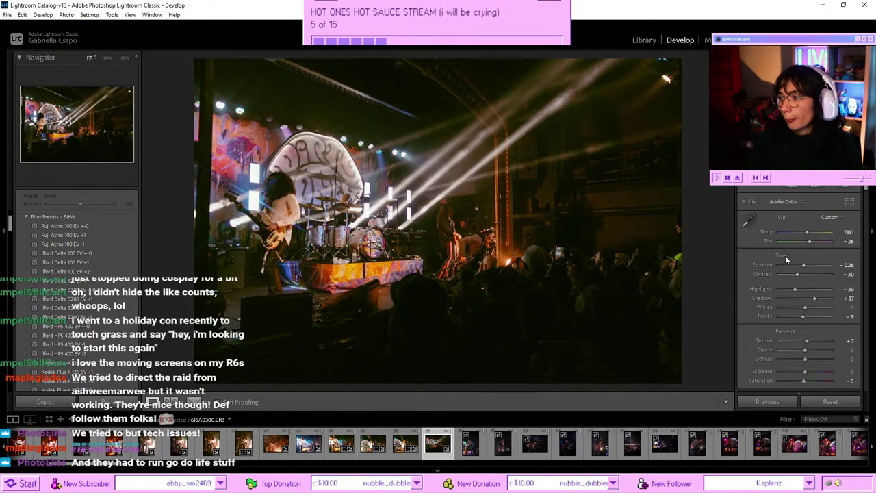
pyautogui.moveTo(805, 266); pyautogui.dragTo(811, 265)
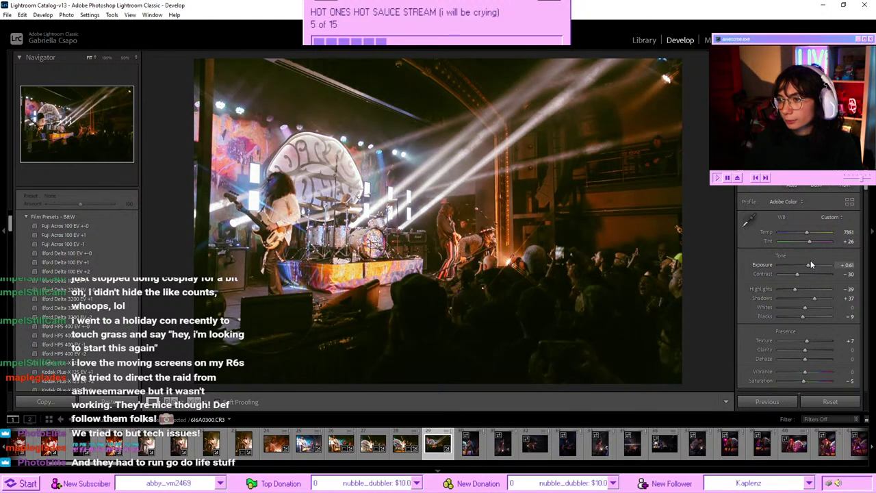
pyautogui.moveTo(807, 232); pyautogui.dragTo(815, 233)
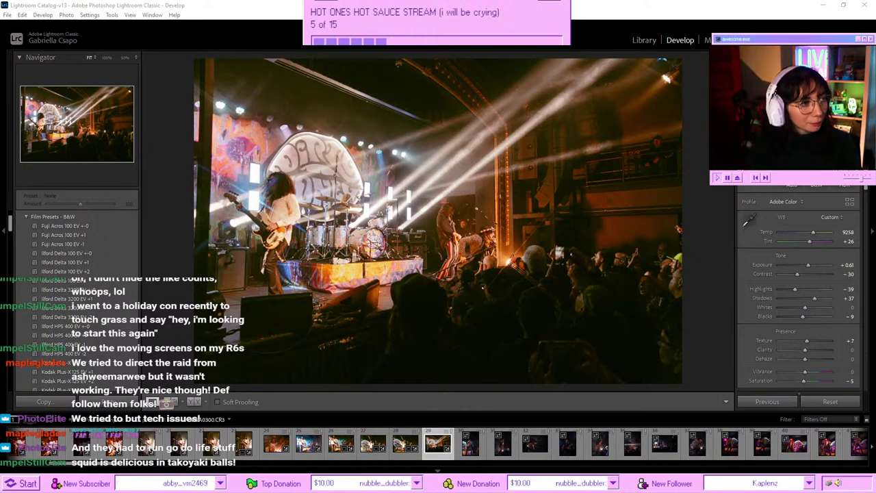
pyautogui.hotkey('alt', 'Tab')
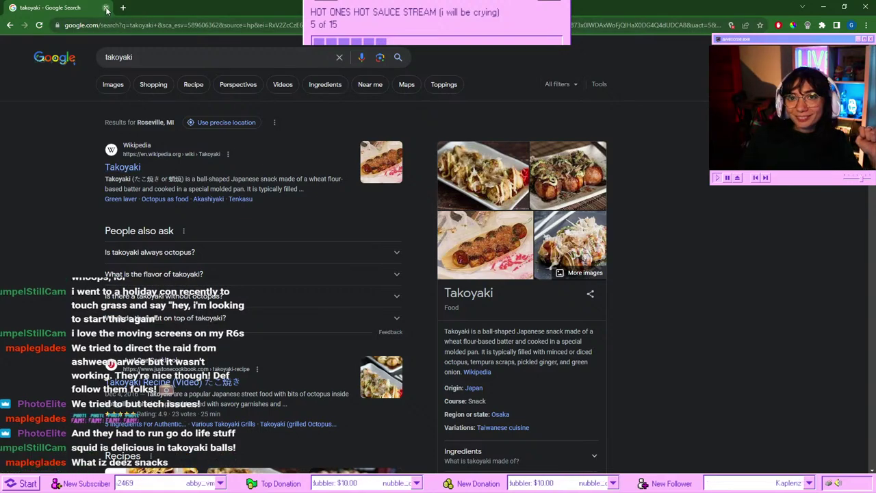
pyautogui.hotkey('alt', 'Tab')
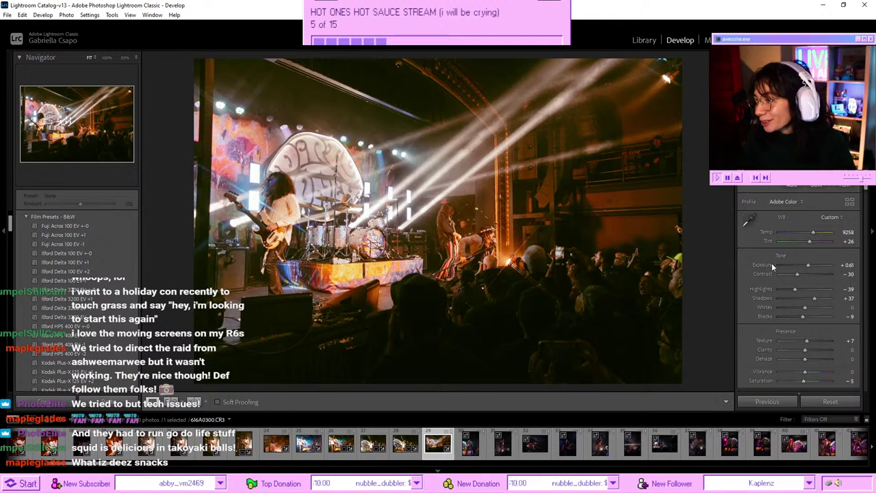
# - Set the wide stage-and-crowd shot's Highlights to -26
pyautogui.click(799, 288)
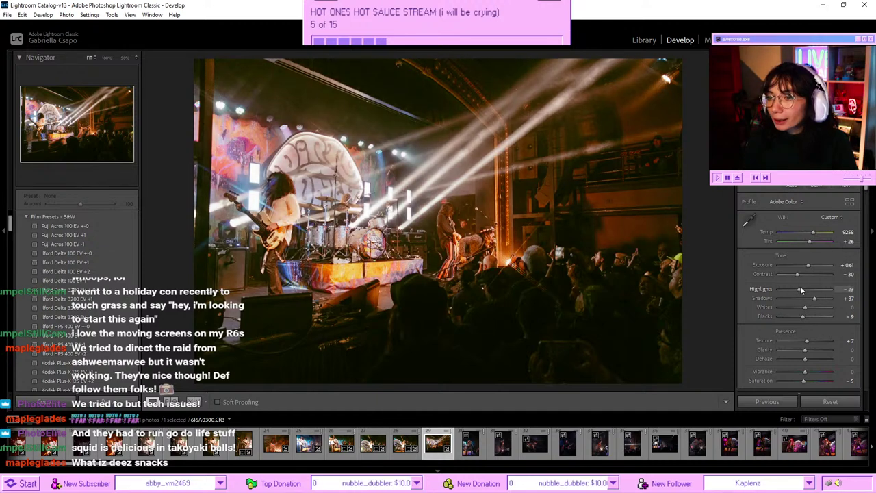
pyautogui.moveTo(802, 289); pyautogui.dragTo(798, 287)
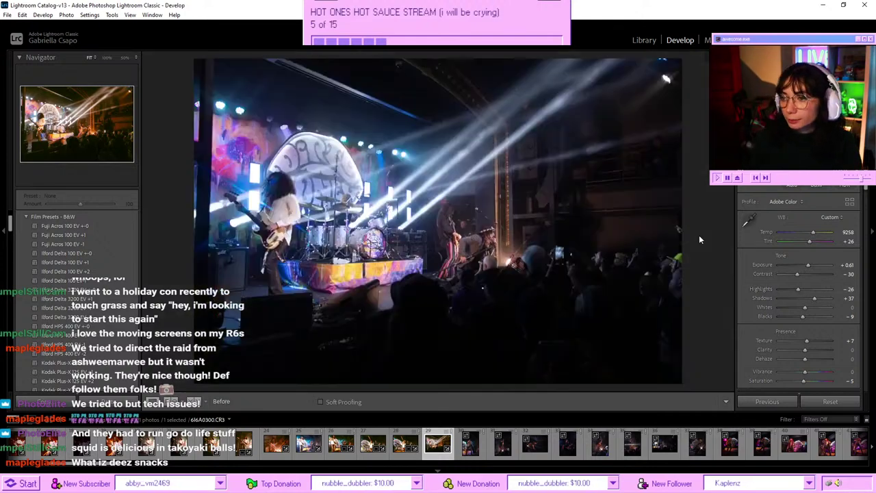
# - Paste the copied settings onto the vertical shot of the singer at the microphone stand, with Exposure +0.26 and Temp 6298
pyautogui.press('Right')
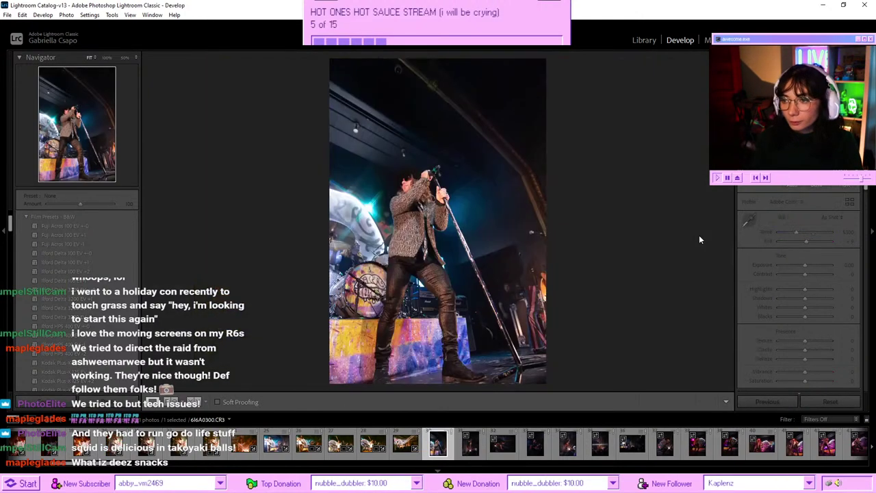
pyautogui.press('Left')
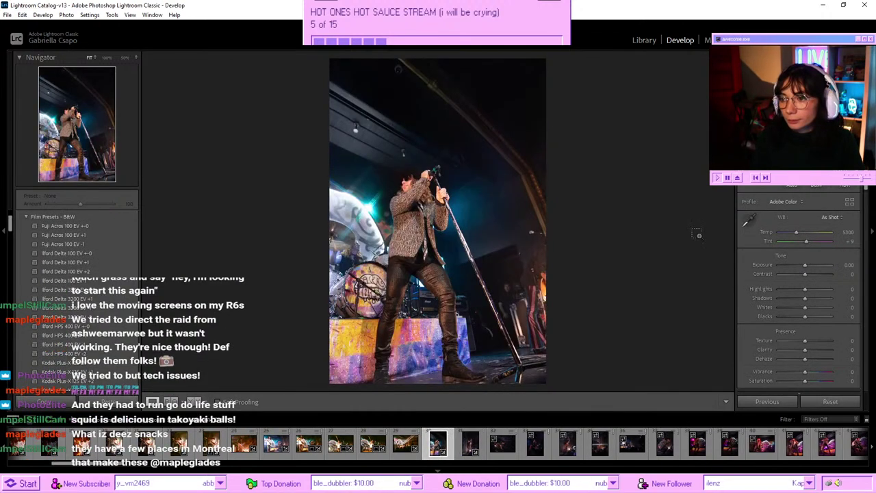
pyautogui.hotkey('ctrl', 'shift', 'v')
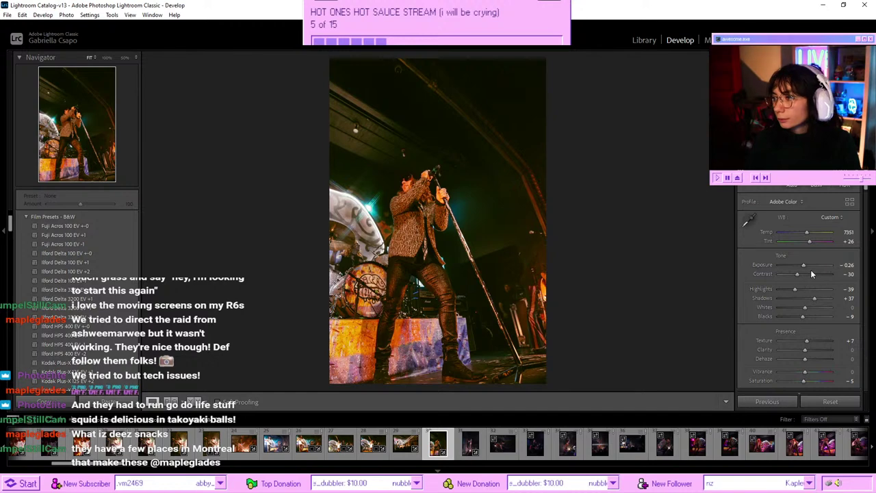
pyautogui.click(808, 267)
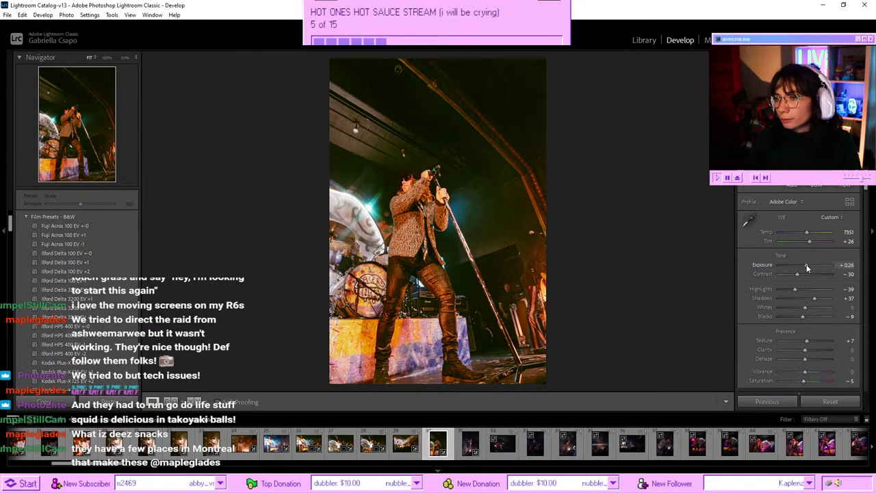
pyautogui.click(801, 232)
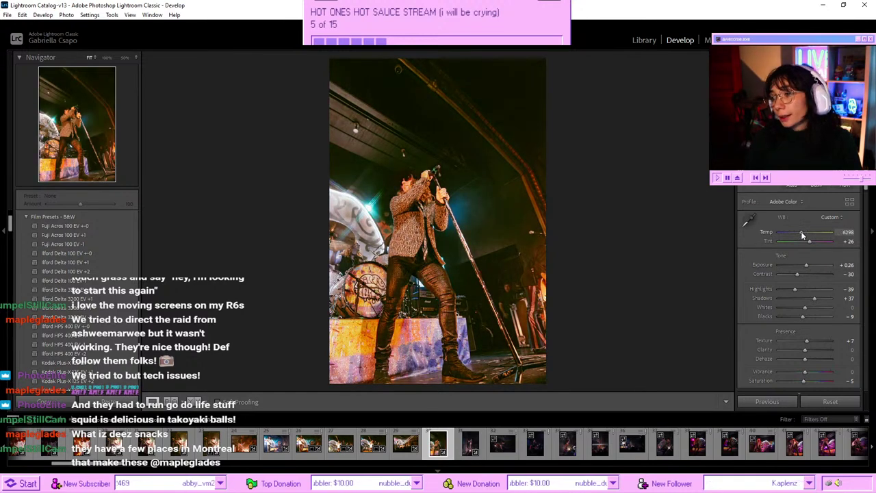
pyautogui.moveTo(801, 232); pyautogui.dragTo(798, 233)
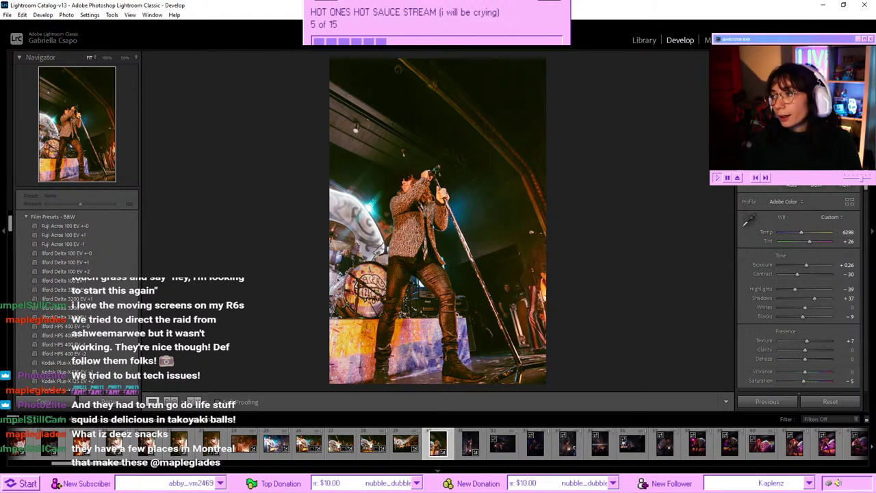
# - Crop the vertical shot of the singer at the microphone stand slightly tighter, keeping its original proportions
pyautogui.press('r')
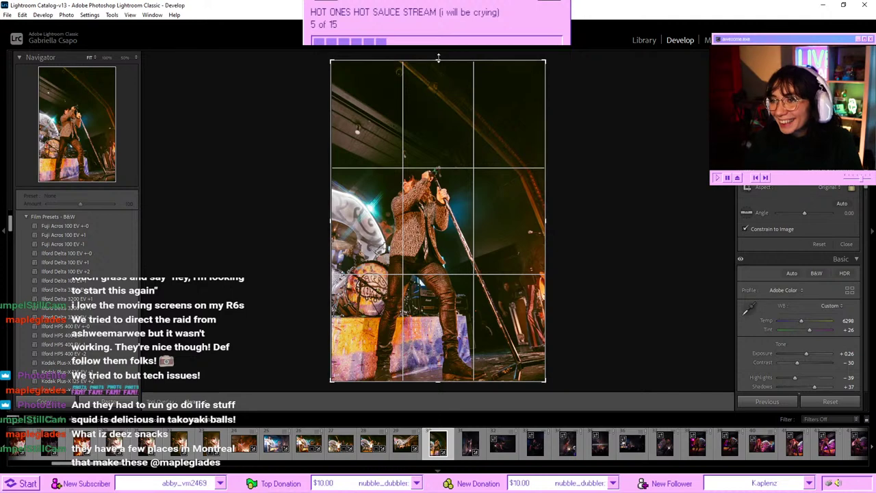
pyautogui.moveTo(438, 60); pyautogui.dragTo(434, 75)
pyautogui.press('r')
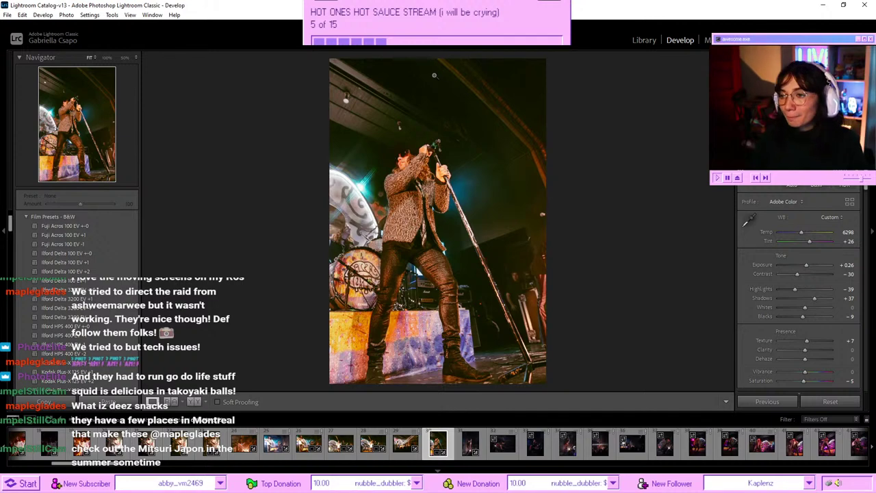
# - Paste the copied settings onto the vertical shot of the guitarist raising his guitar, set Exposure +0.53 and Temp 6298, and compare with the original
pyautogui.click(474, 437)
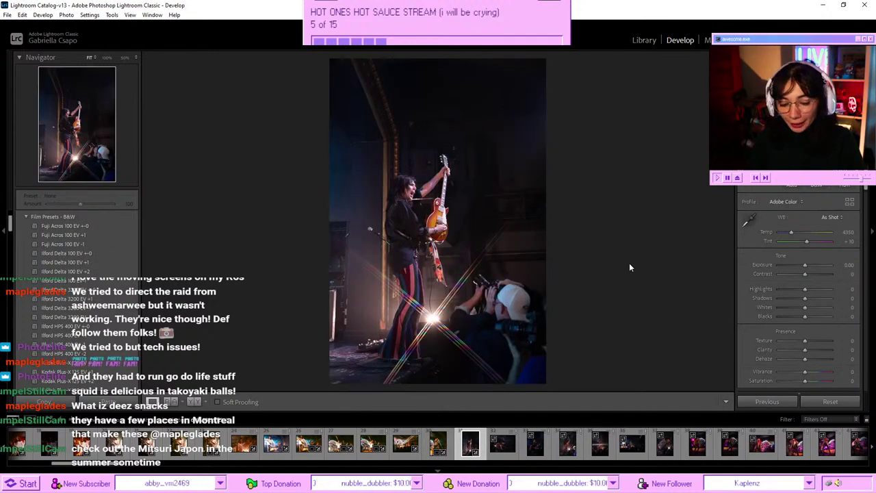
pyautogui.hotkey('ctrl', 'shift', 'v')
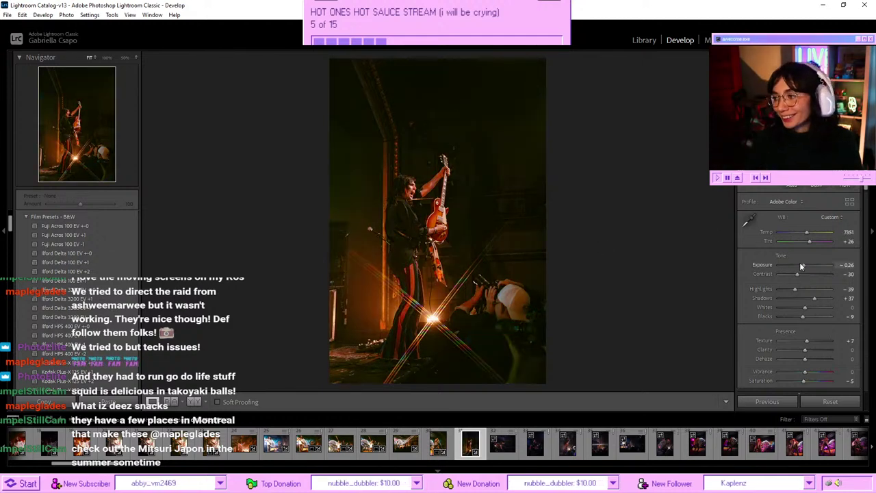
pyautogui.moveTo(804, 263); pyautogui.dragTo(808, 263)
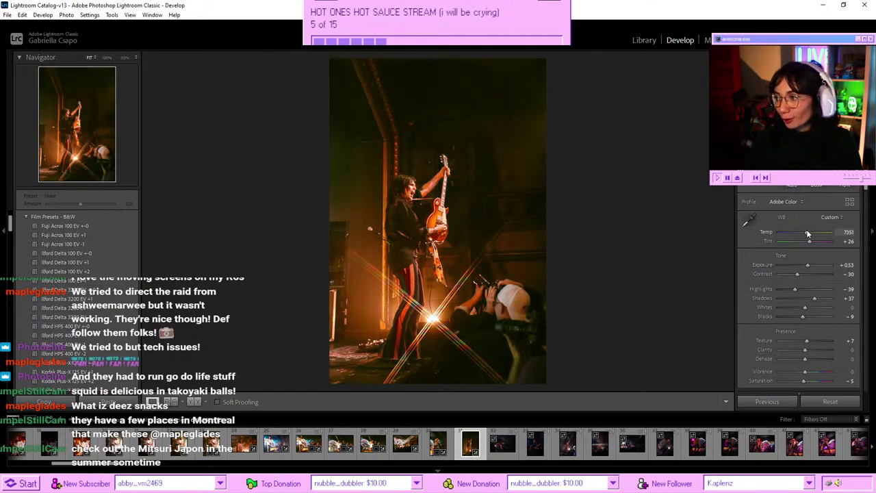
pyautogui.moveTo(806, 231); pyautogui.dragTo(801, 233)
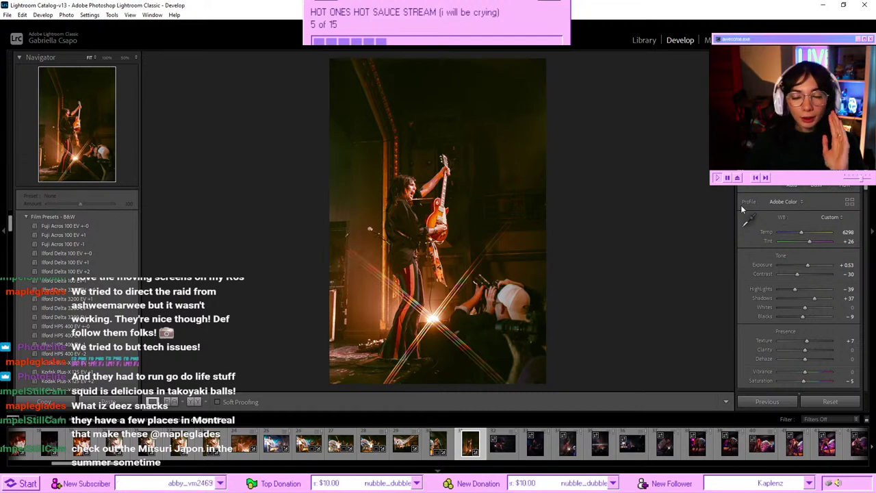
pyautogui.press('\\')
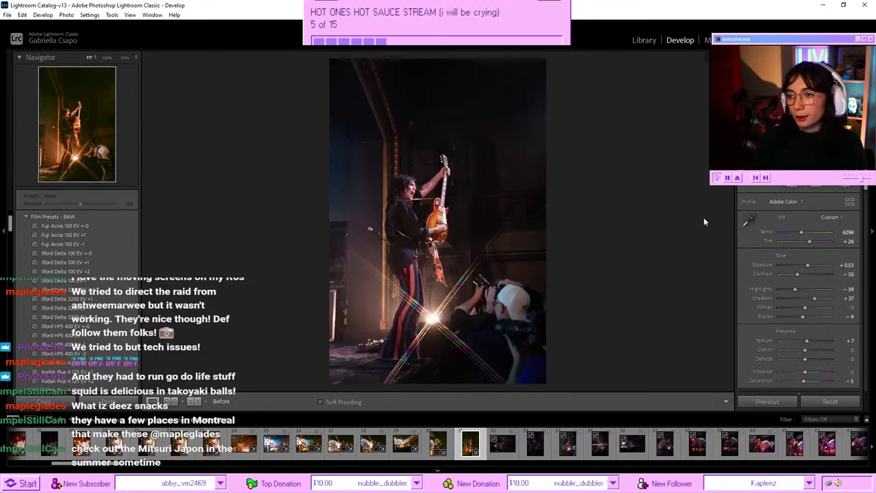
pyautogui.press('\\')
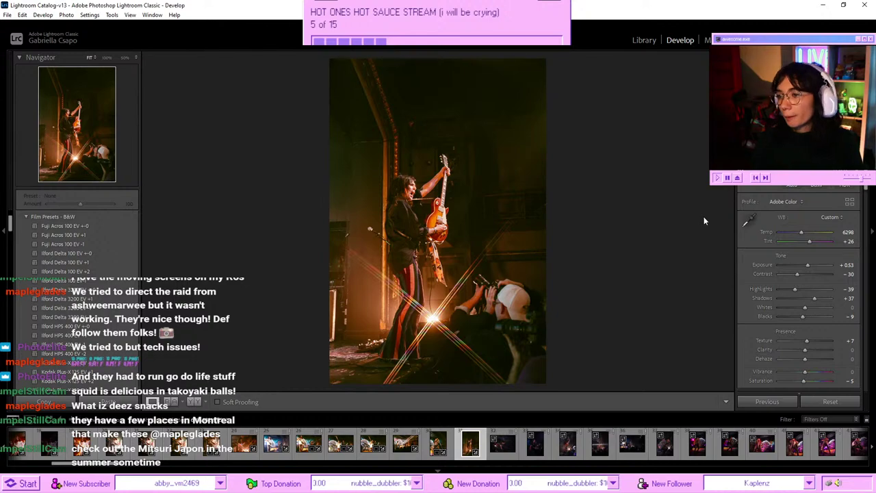
pyautogui.moveTo(497, 305); pyautogui.dragTo(549, 296)
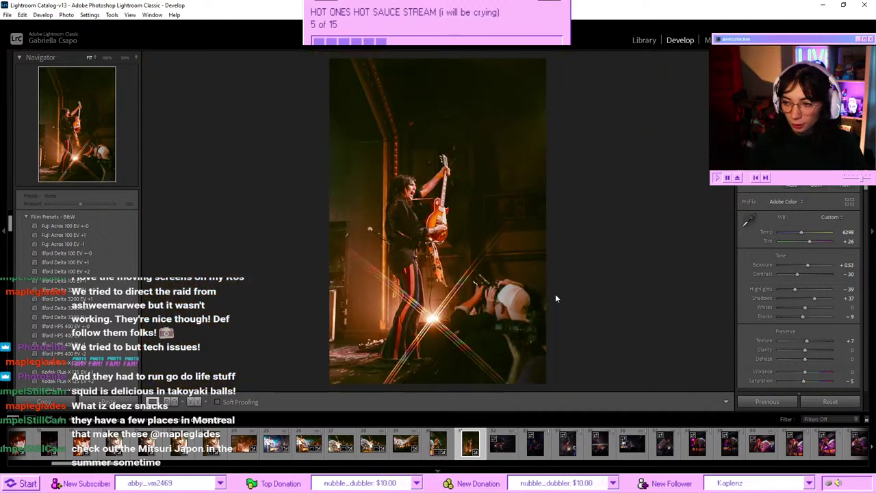
# - Crop the raised-guitar shot slightly tighter at its original proportions, and check it up close and against the unedited version
pyautogui.press('r')
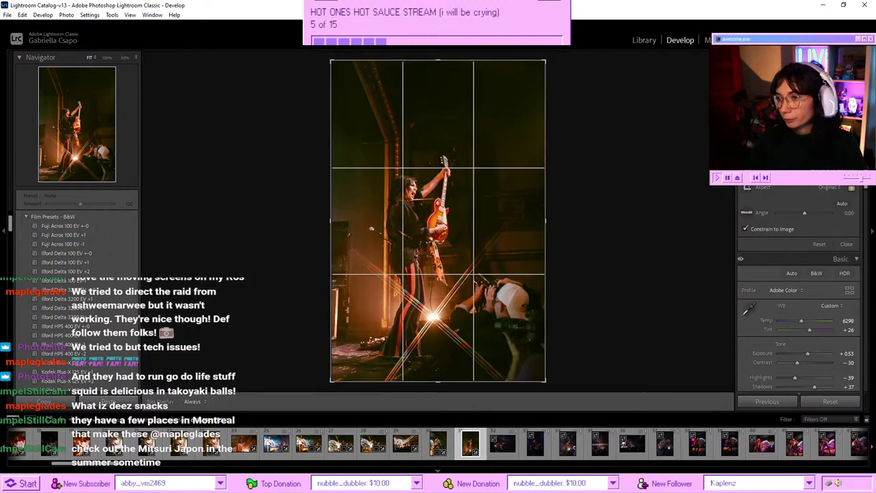
pyautogui.moveTo(440, 63); pyautogui.dragTo(439, 78)
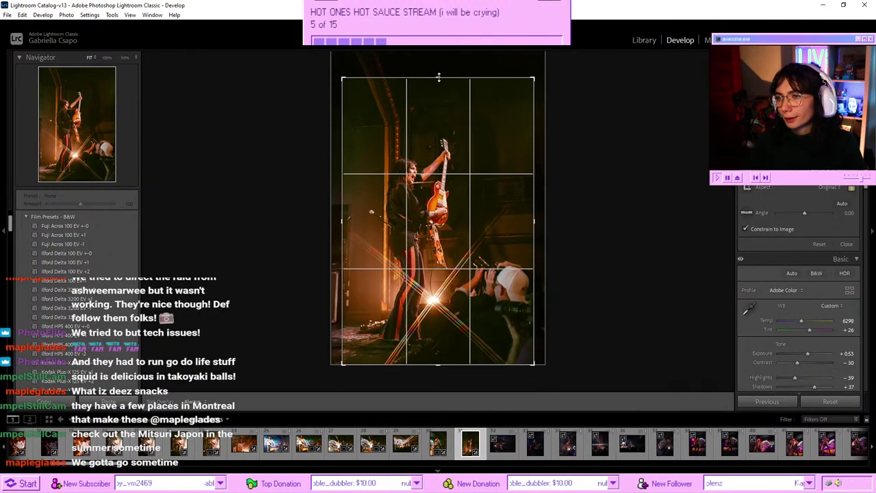
pyautogui.press('Return')
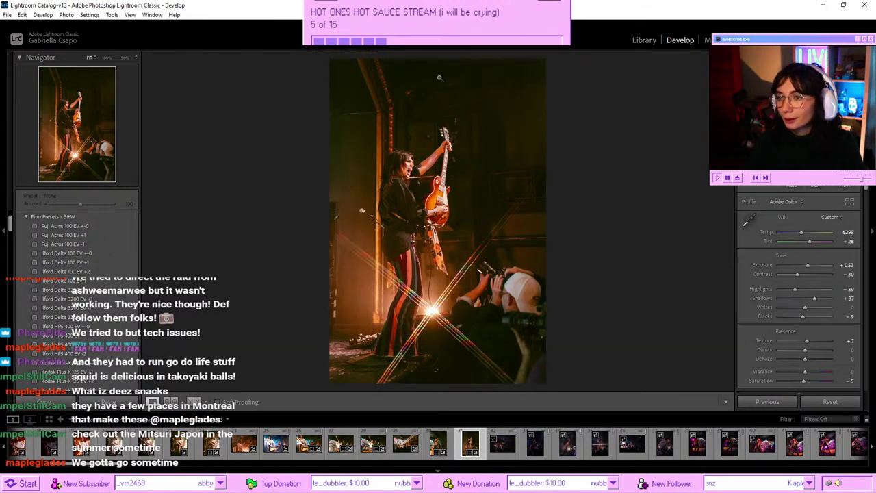
pyautogui.click(411, 170)
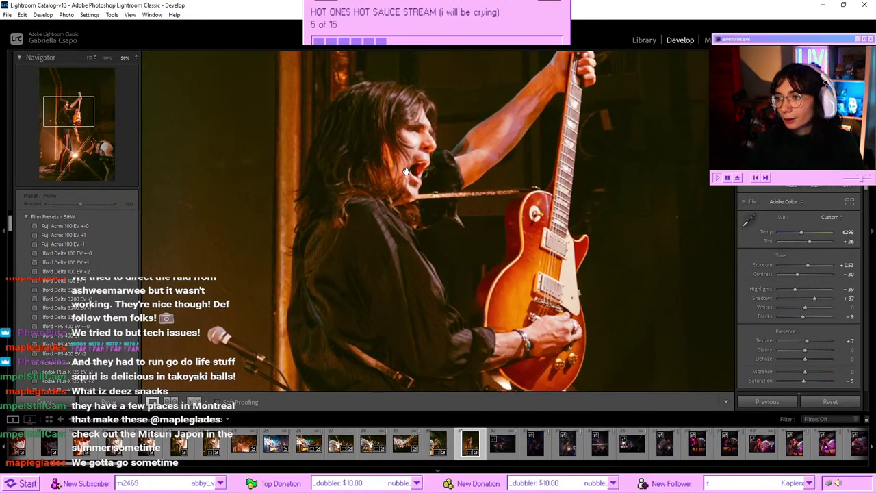
pyautogui.click(406, 172)
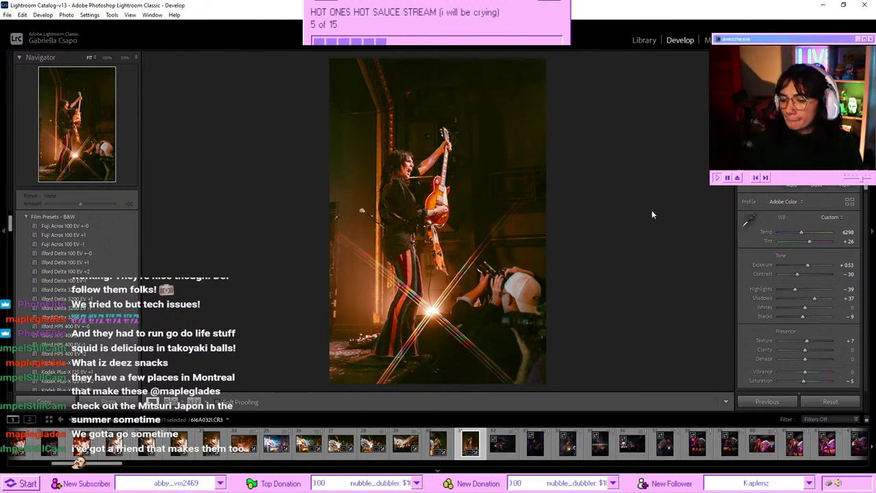
pyautogui.press('\\')
pyautogui.press('\\')
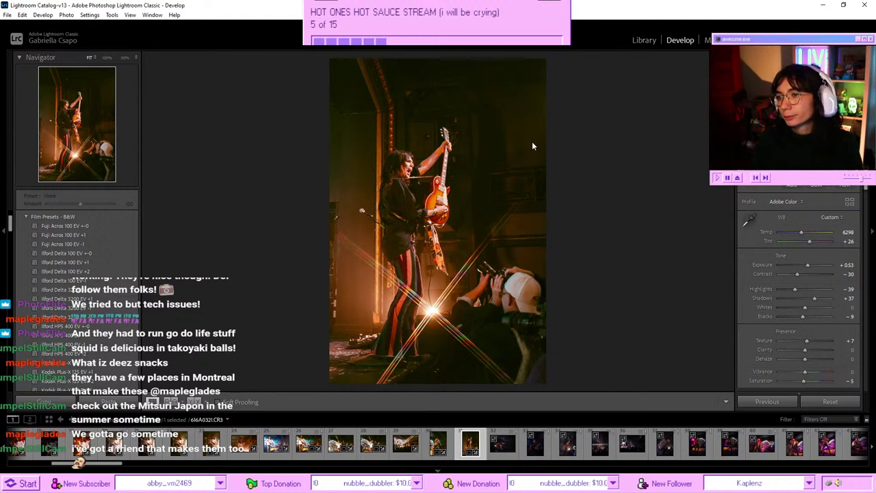
pyautogui.press('\\')
pyautogui.press('\\')
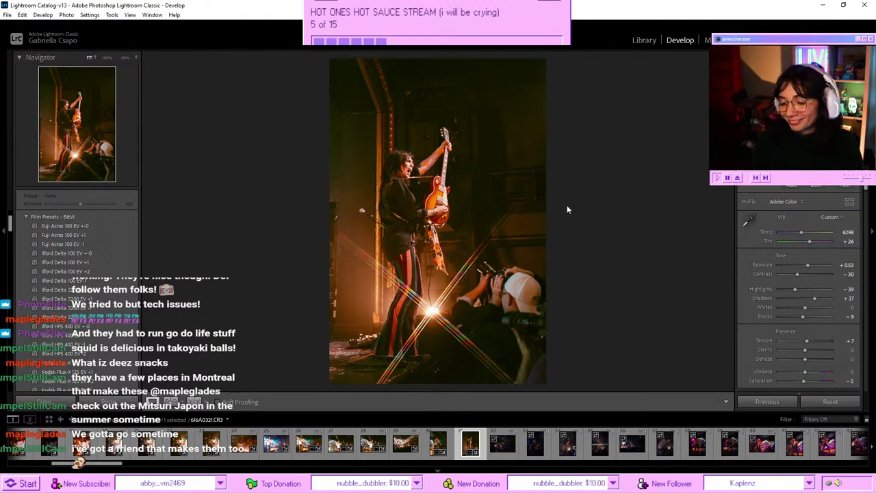
# - Rotate the sideways guitarist shot counter-clockwise to upright and paste the copied settings, with Exposure +0.26 and Temp 5421
pyautogui.press('Left')
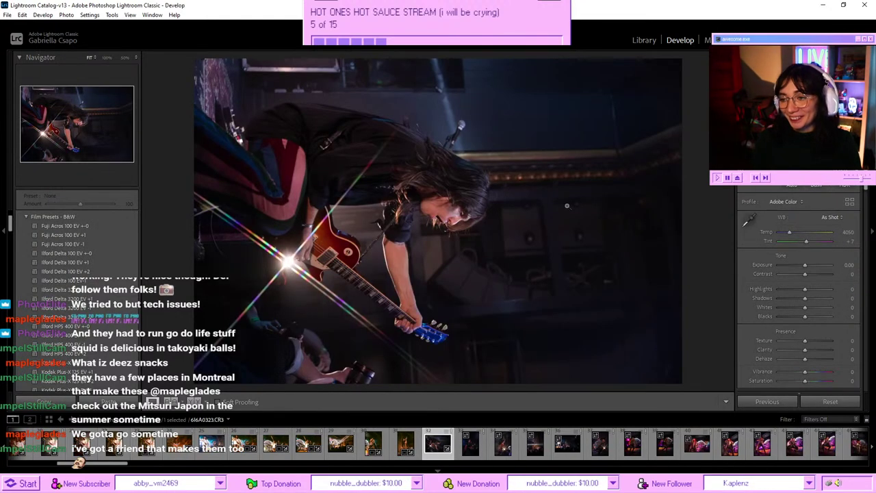
pyautogui.hotkey('ctrl', '[')
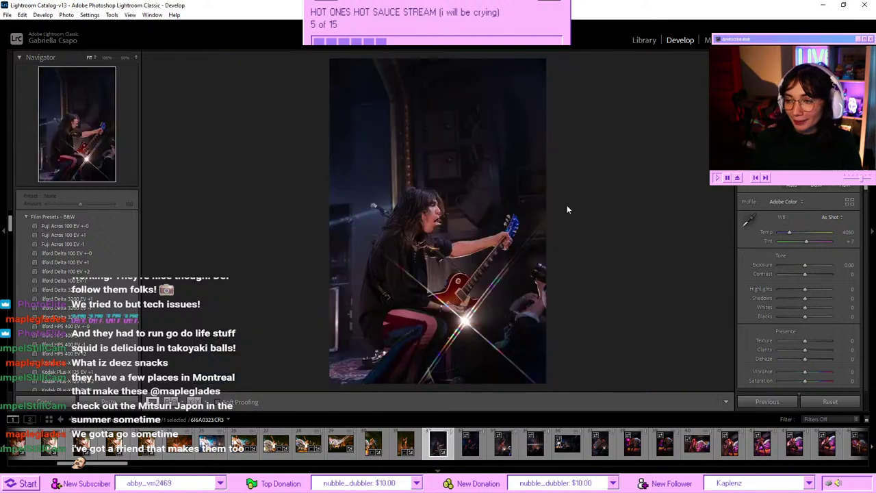
pyautogui.hotkey('ctrl', 'v')
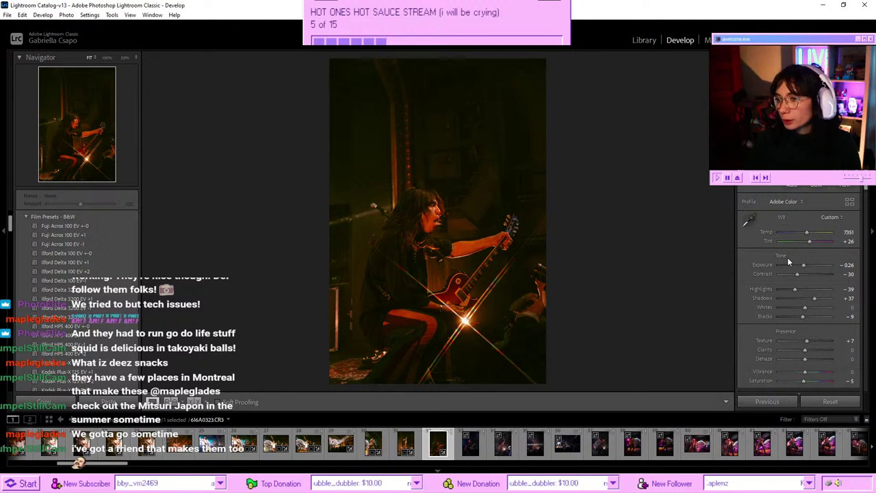
pyautogui.moveTo(803, 265); pyautogui.dragTo(807, 262)
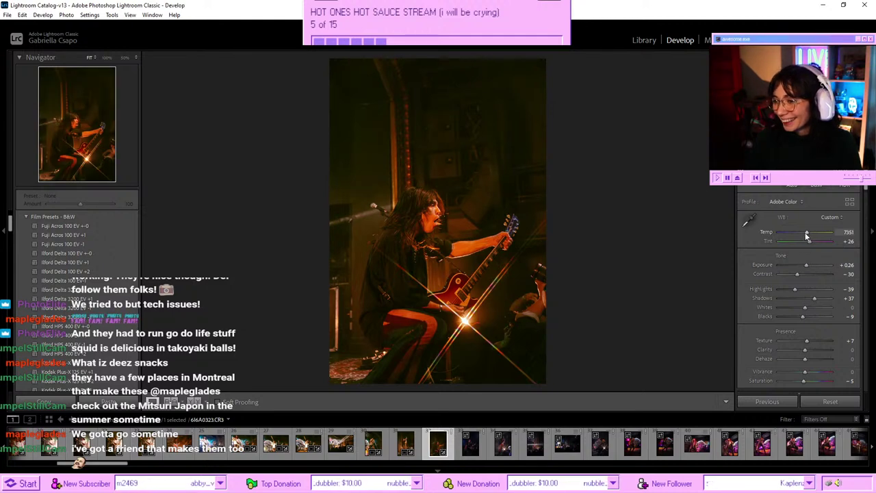
pyautogui.moveTo(807, 236); pyautogui.dragTo(795, 235)
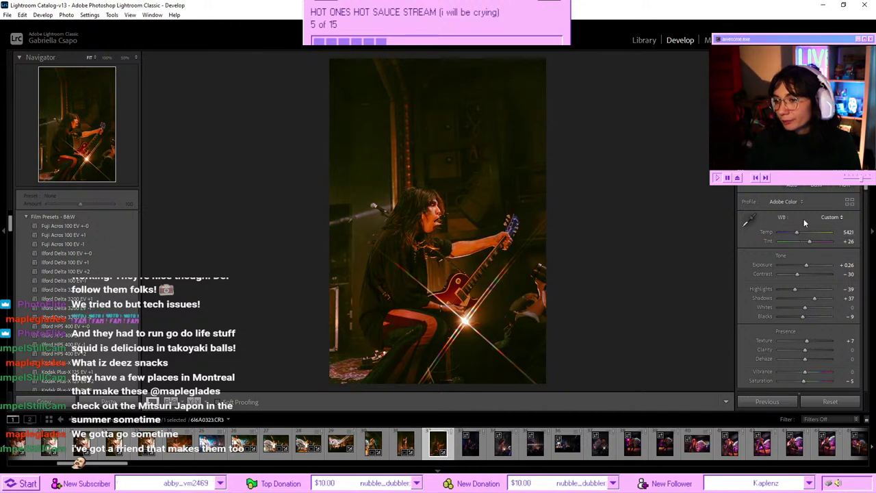
# - Apply a 1 x 1 crop to the seated guitarist shot and shift the frame onto the lower part of the photo
pyautogui.click(810, 185)
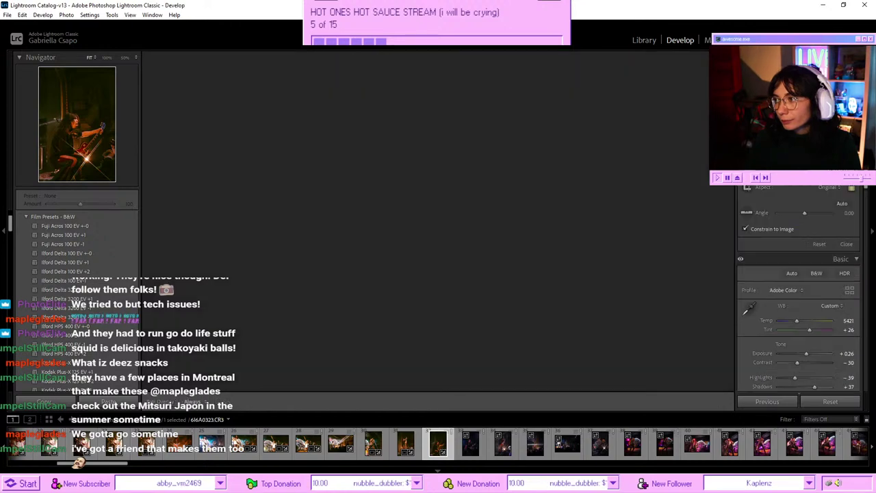
pyautogui.click(835, 187)
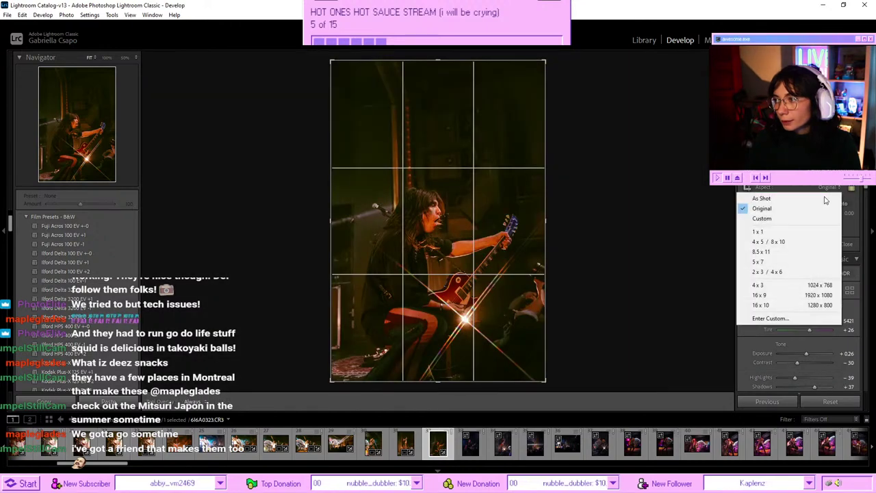
pyautogui.click(786, 234)
pyautogui.moveTo(429, 205); pyautogui.dragTo(426, 157)
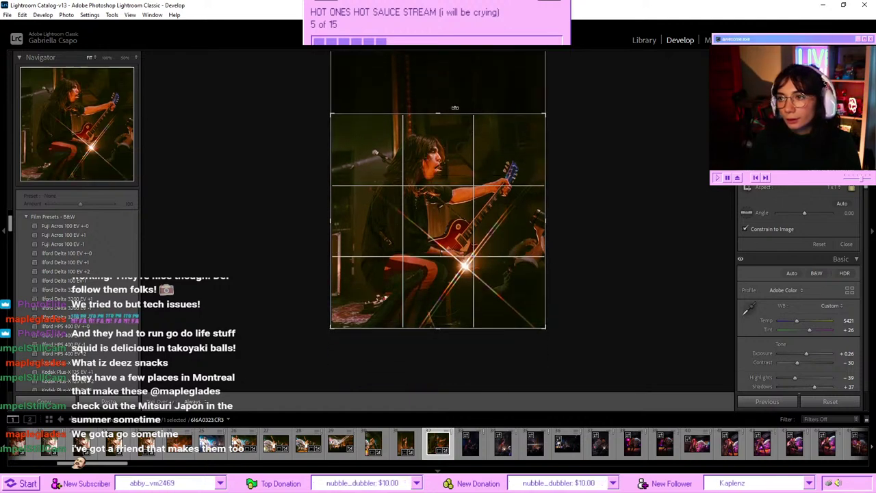
# - Change the seated guitarist's crop to a vertical 5 x 7 frame spanning the photo's full width, trimming only the empty area above
pyautogui.click(830, 185)
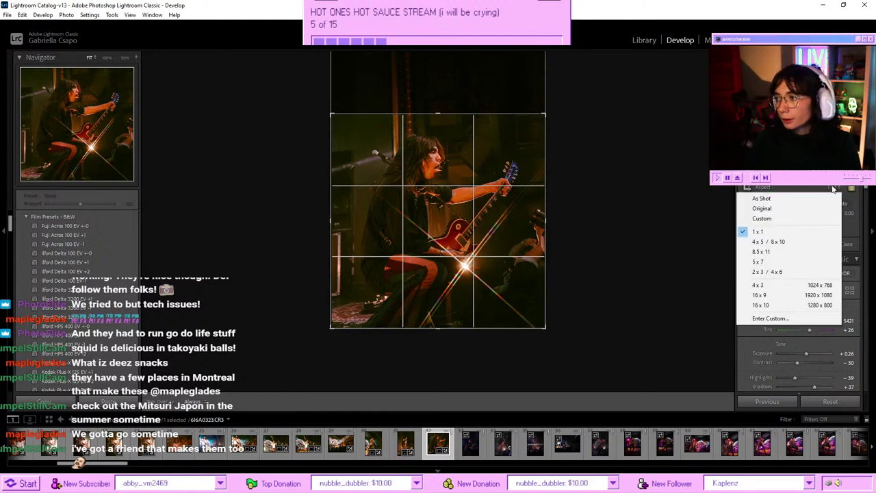
pyautogui.click(777, 261)
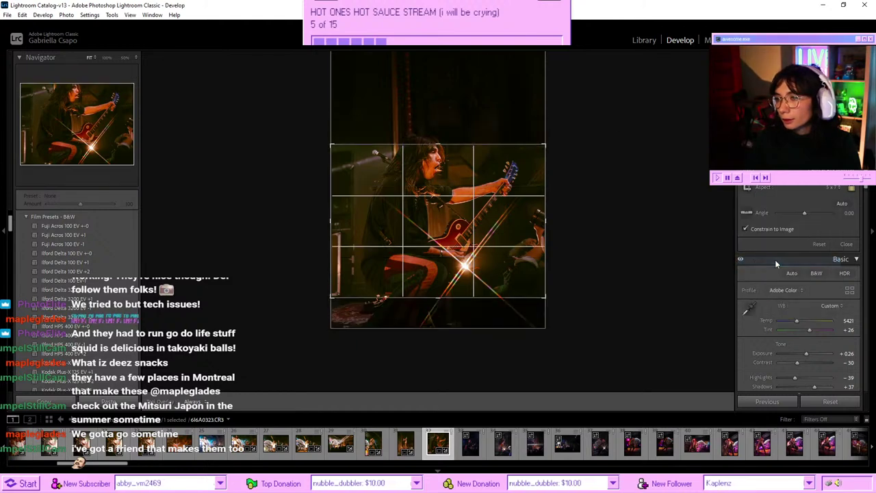
pyautogui.press('x')
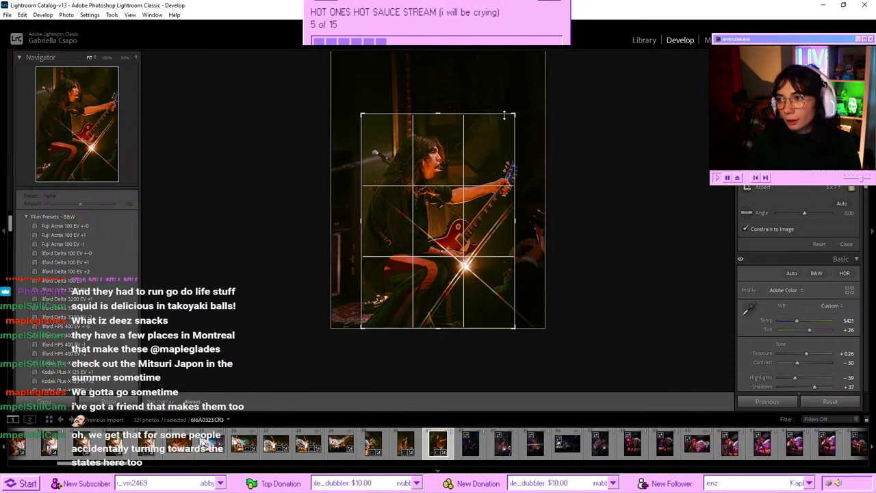
pyautogui.moveTo(513, 114); pyautogui.dragTo(545, 71)
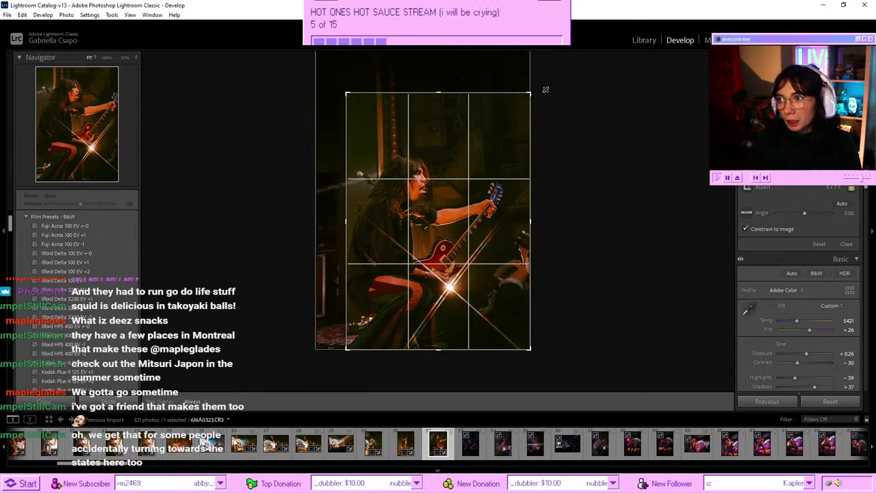
pyautogui.moveTo(347, 93); pyautogui.dragTo(309, 74)
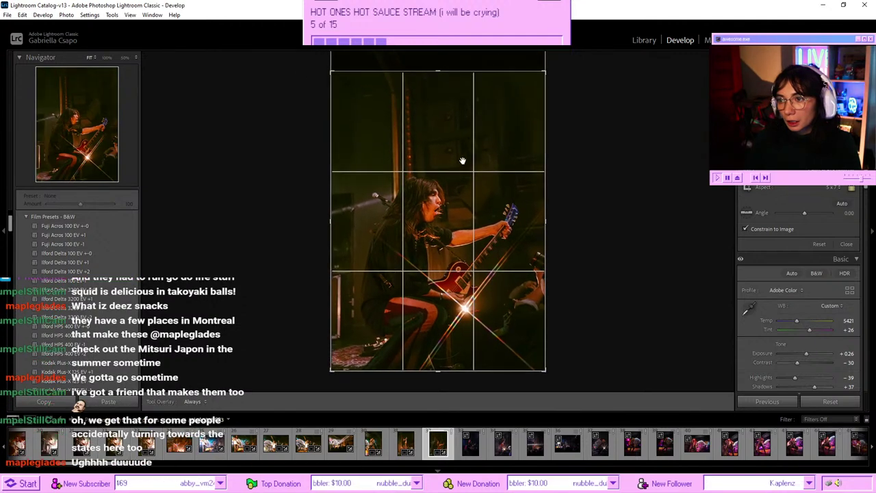
pyautogui.press('Return')
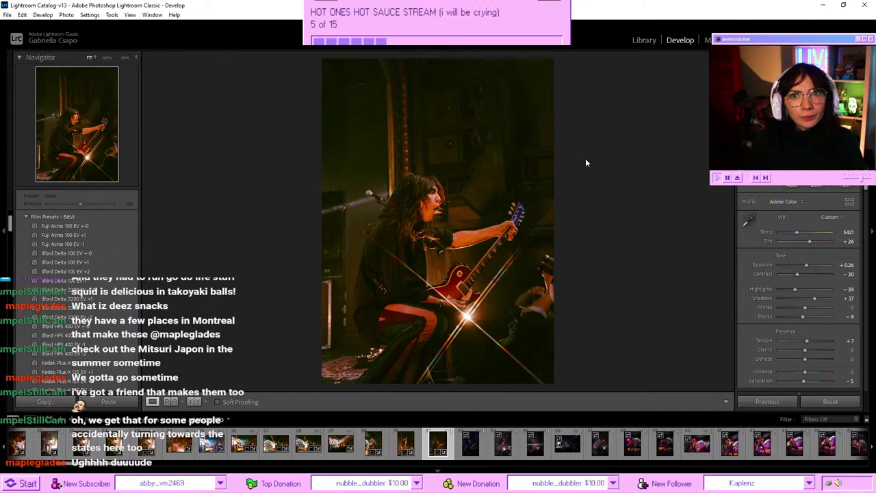
# - Compare the seated guitarist shot with its unedited version and set Exposure to +0.61 and Temp to 5509
pyautogui.press('\\')
pyautogui.press('\\')
pyautogui.press('\\')
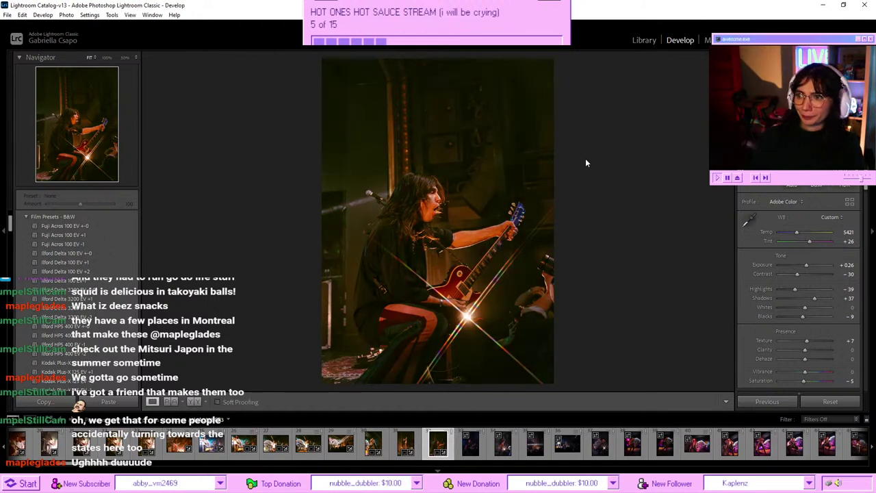
pyautogui.press('\\')
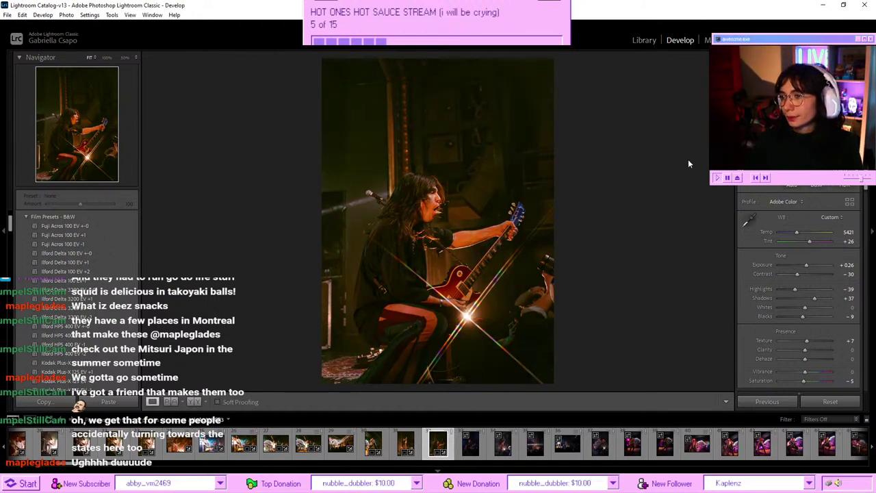
pyautogui.click(793, 233)
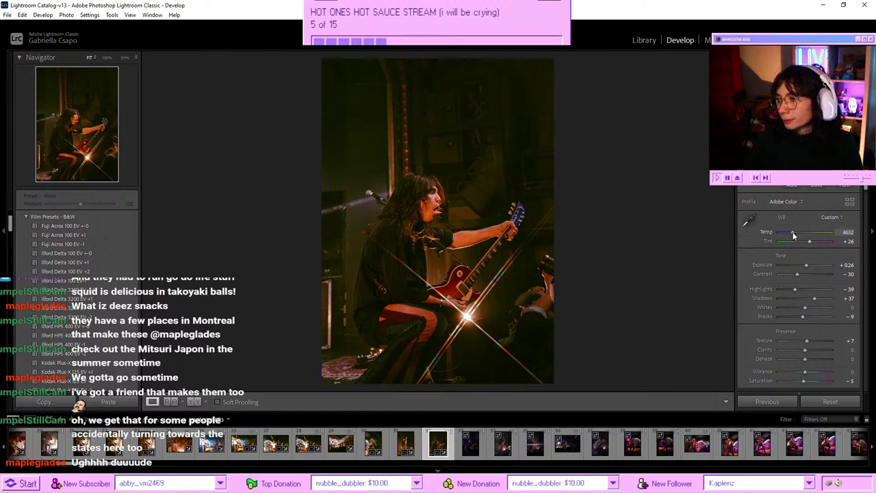
pyautogui.click(794, 231)
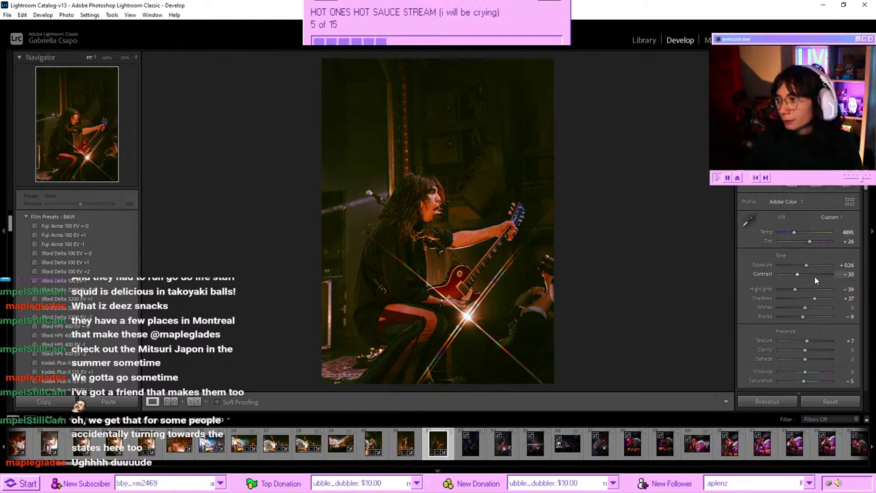
pyautogui.moveTo(806, 267); pyautogui.dragTo(808, 267)
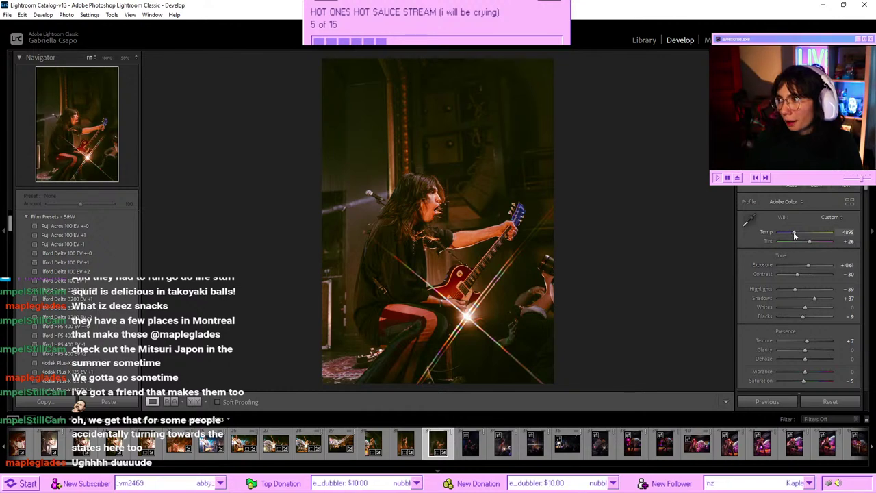
pyautogui.moveTo(794, 233); pyautogui.dragTo(797, 232)
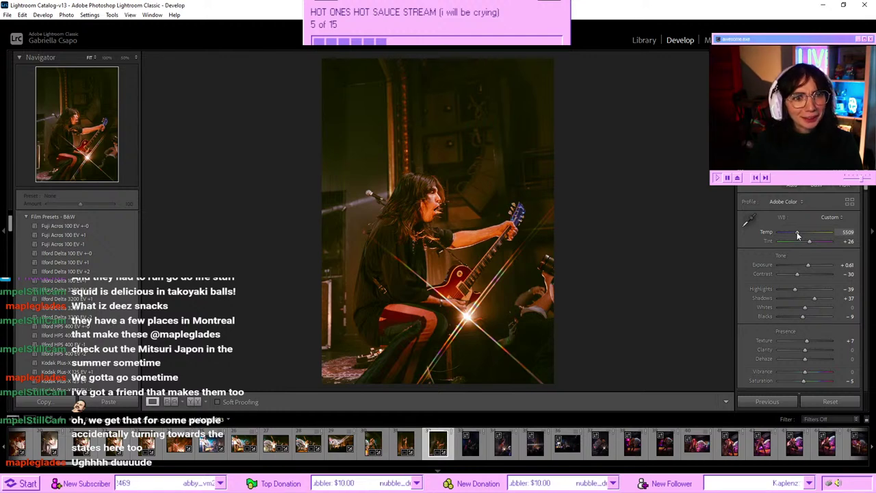
# - Set the kneeling guitarist photo's temperature to 5597 and create a virtual copy of it
pyautogui.moveTo(798, 234); pyautogui.dragTo(798, 236)
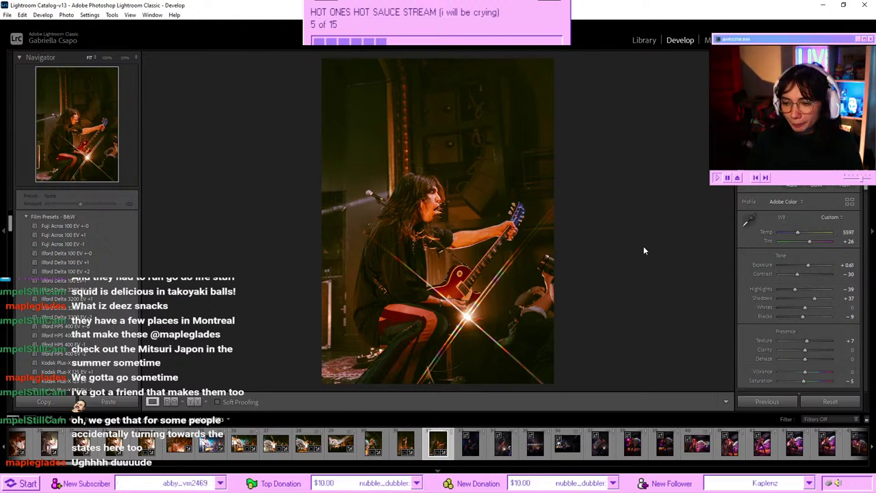
pyautogui.rightClick(436, 156)
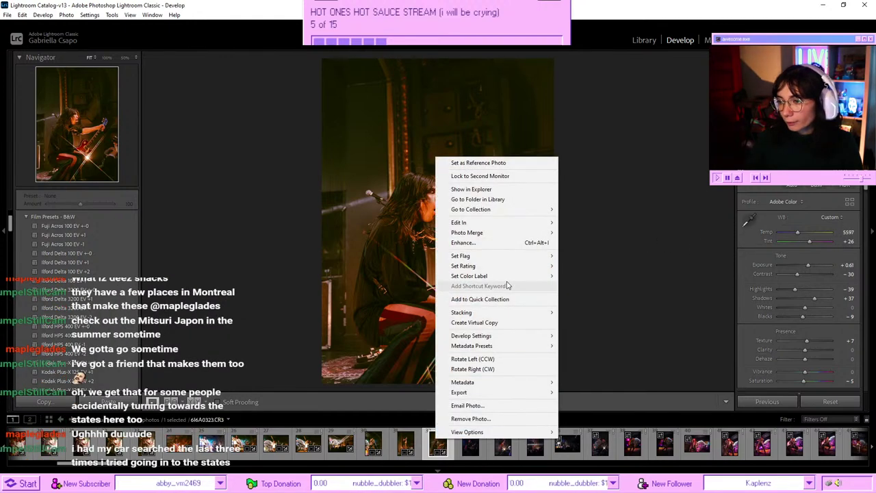
pyautogui.click(504, 322)
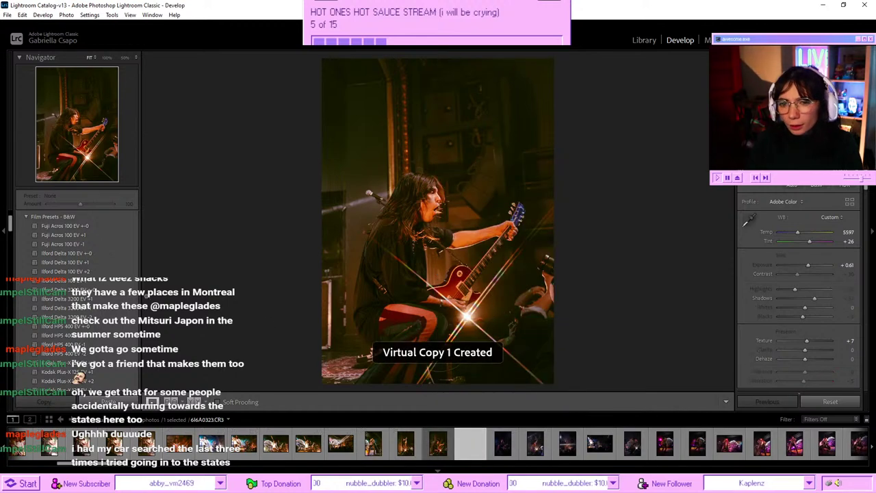
# - Apply the Ilford Delta 3200 EV +-0 preset to the virtual copy and set its grain amount to 0
pyautogui.click(92, 290)
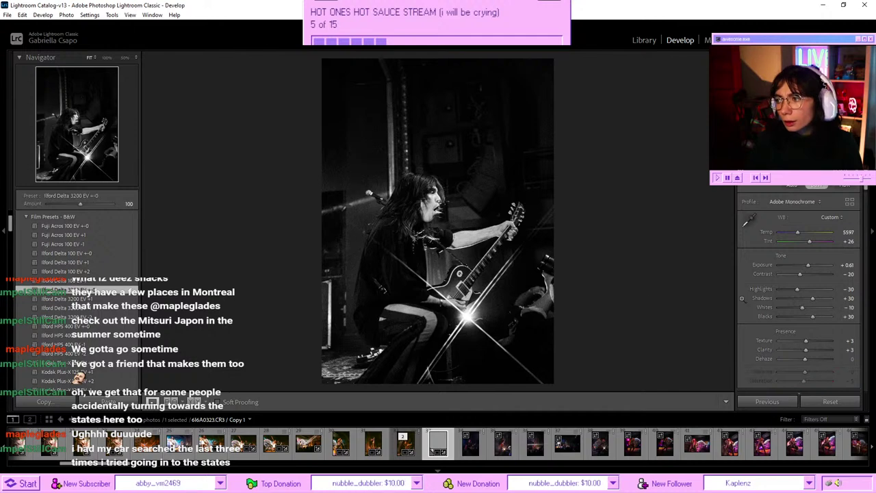
pyautogui.scroll(-10, 764, 287)
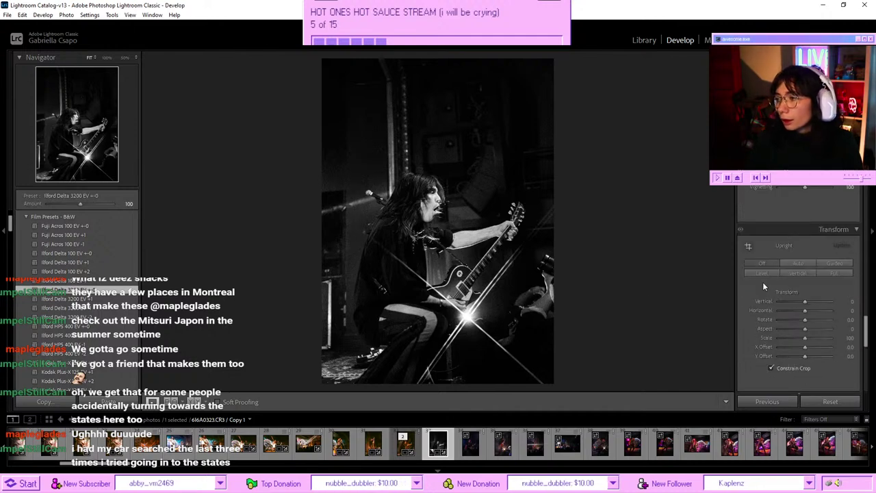
pyautogui.scroll(4, 764, 287)
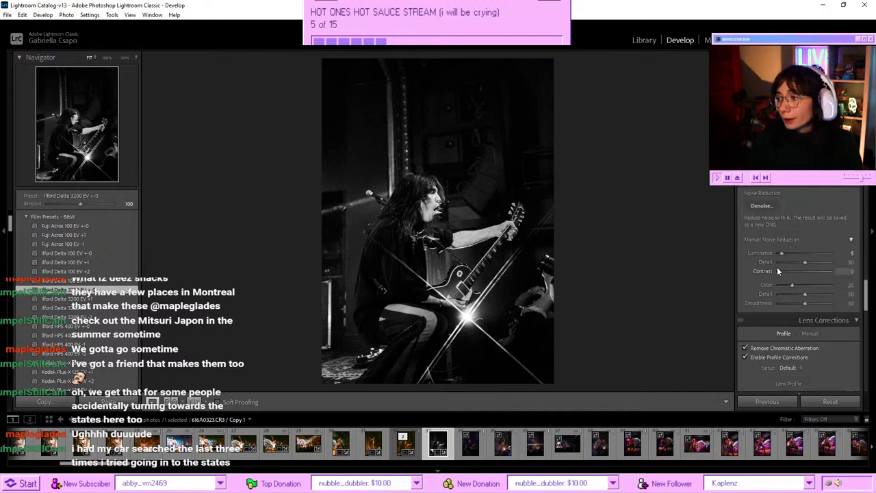
pyautogui.scroll(2, 753, 286)
pyautogui.scroll(3, 746, 286)
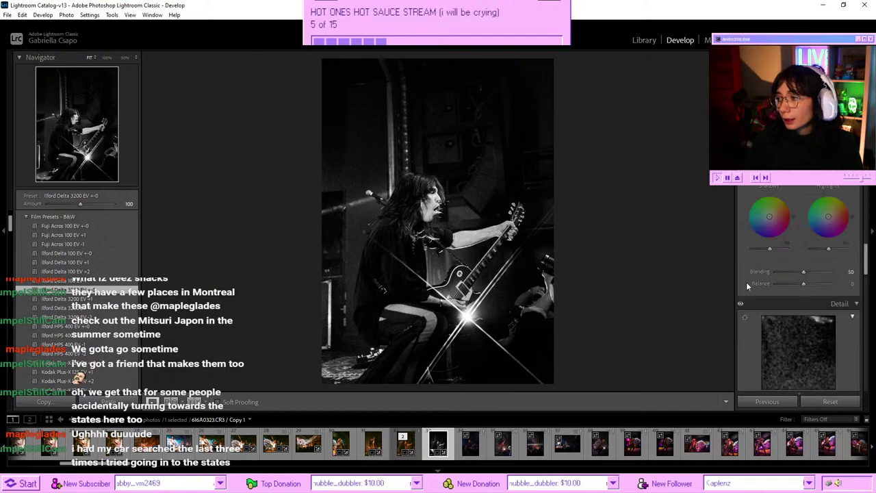
pyautogui.scroll(-6, 746, 287)
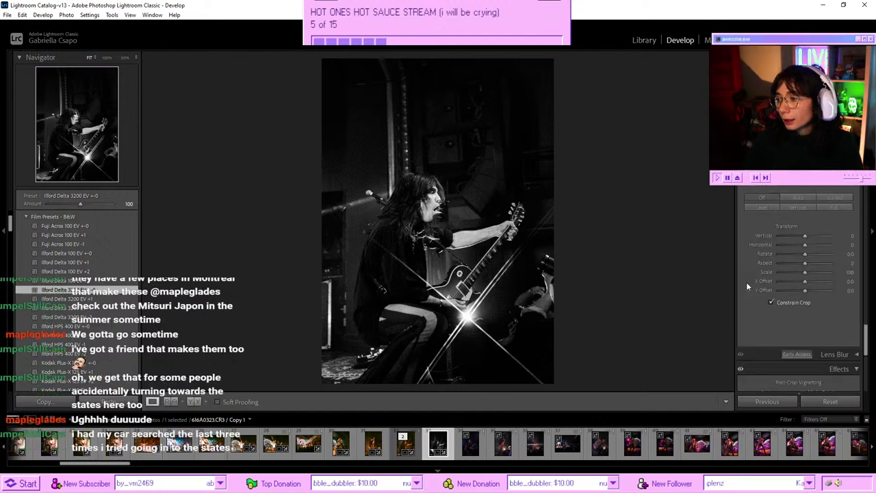
pyautogui.scroll(-5, 753, 286)
pyautogui.moveTo(785, 267); pyautogui.dragTo(768, 267)
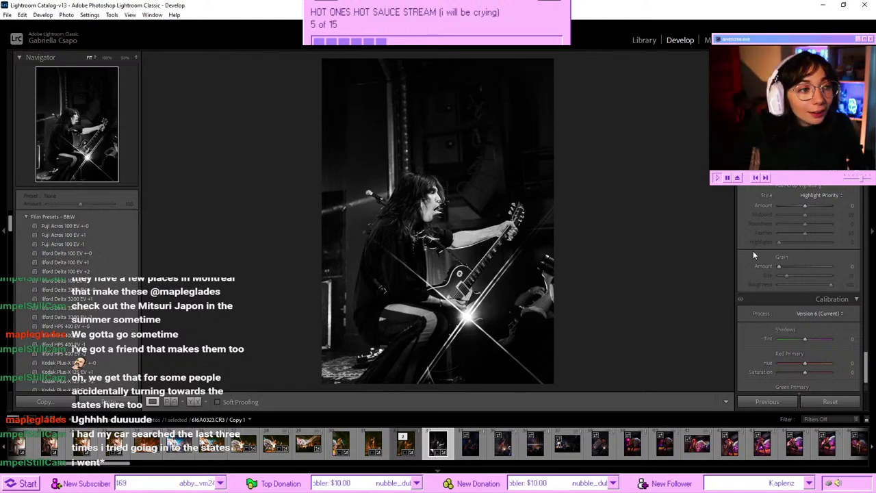
# - Raise the shadows of the black-and-white copy to +75
pyautogui.scroll(10, 773, 257)
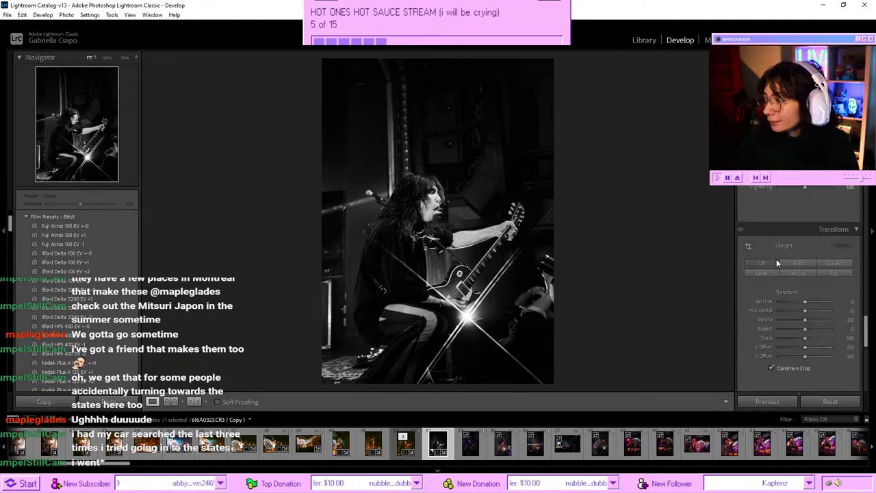
pyautogui.scroll(10, 777, 264)
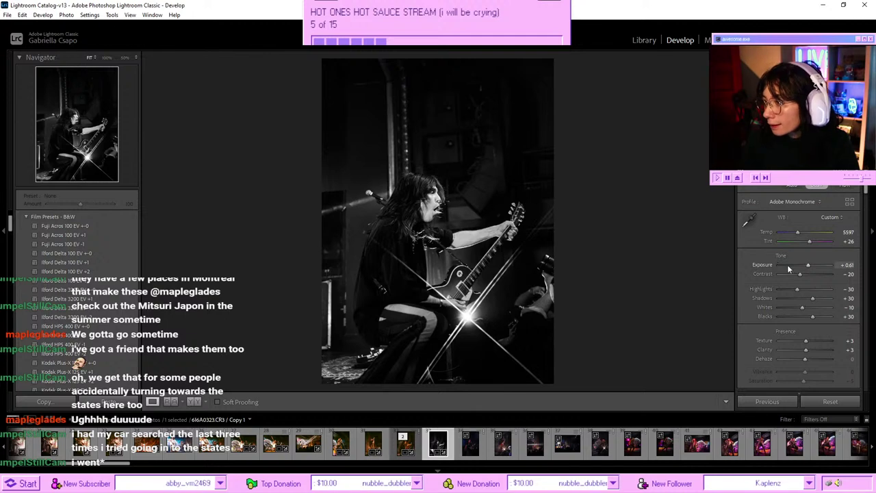
pyautogui.moveTo(812, 295); pyautogui.dragTo(824, 302)
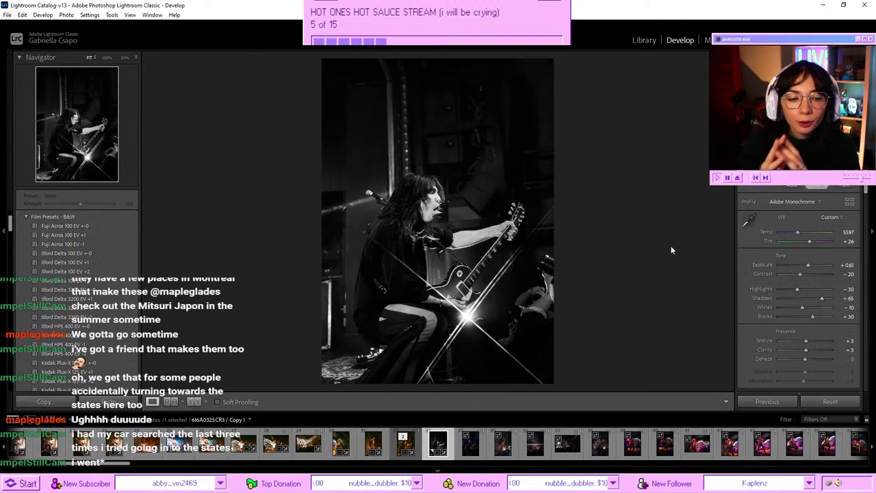
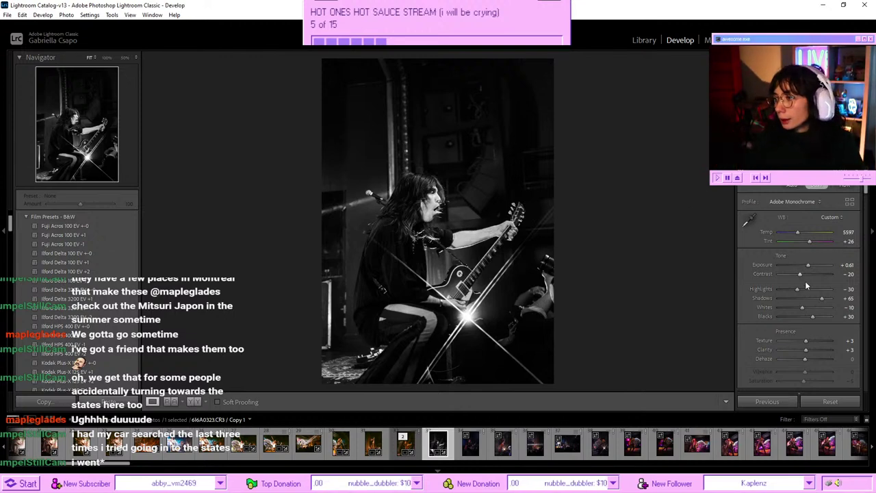
pyautogui.moveTo(823, 300); pyautogui.dragTo(828, 301)
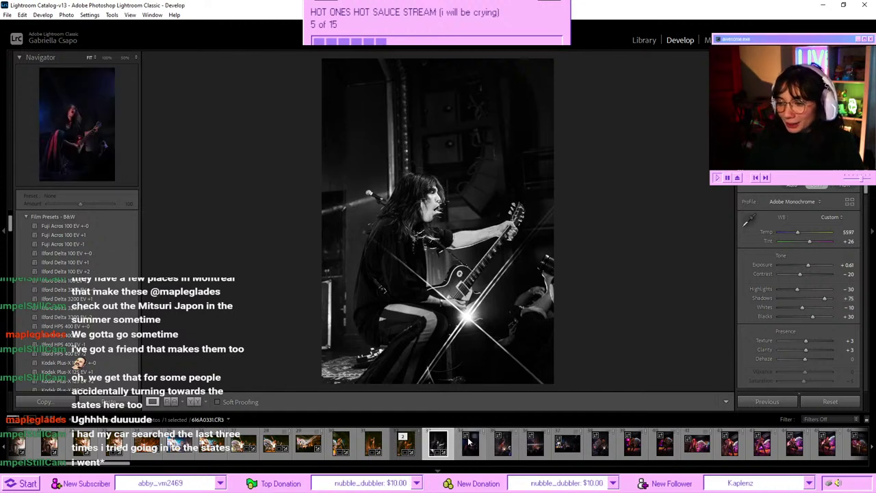
# - Build a standard-sized preview for only the next photo, the blue-lit shot of the guitarist
pyautogui.click(470, 443)
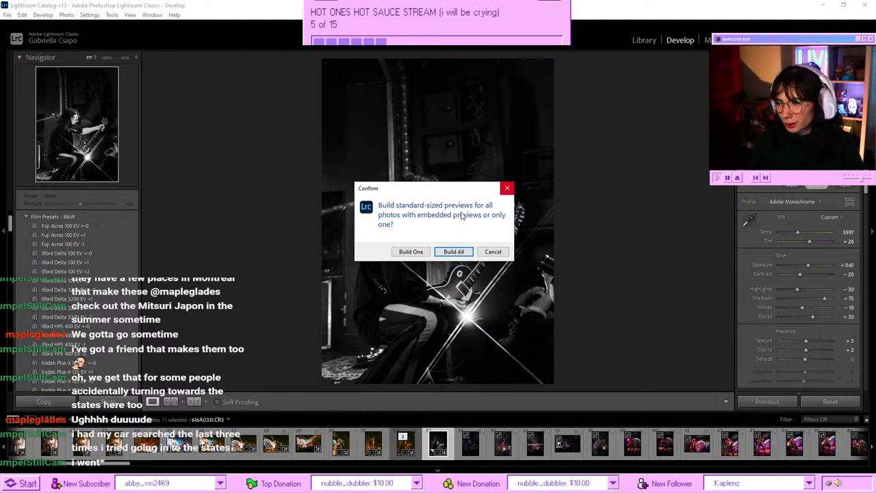
pyautogui.click(409, 255)
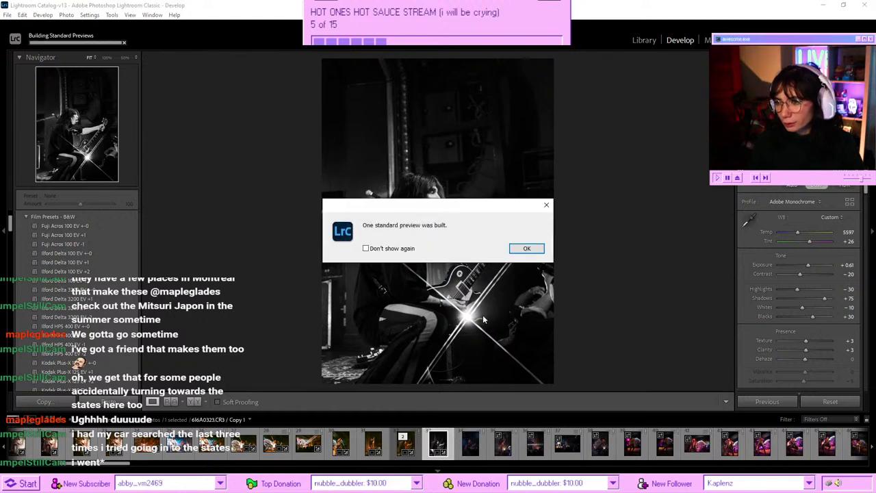
pyautogui.click(526, 249)
# - Open the blue-lit guitarist photo, leave its crop as it is, and paste the copied develop settings onto it
pyautogui.press('Right')
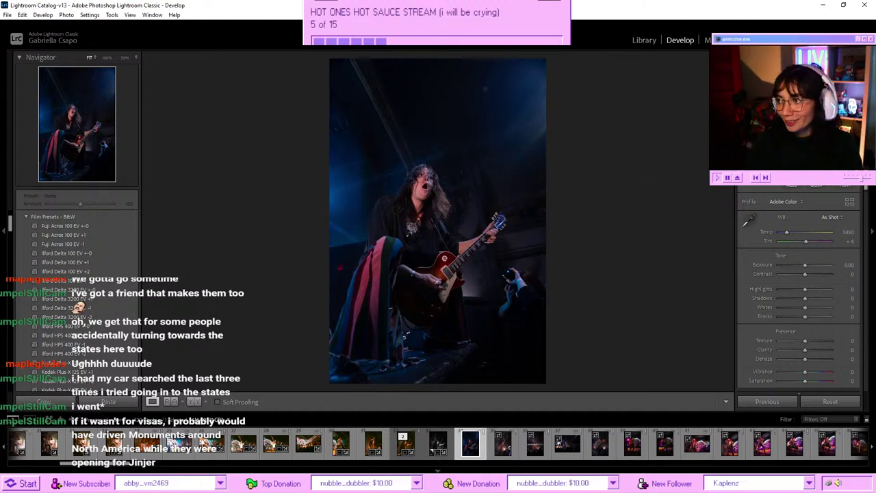
pyautogui.press('r')
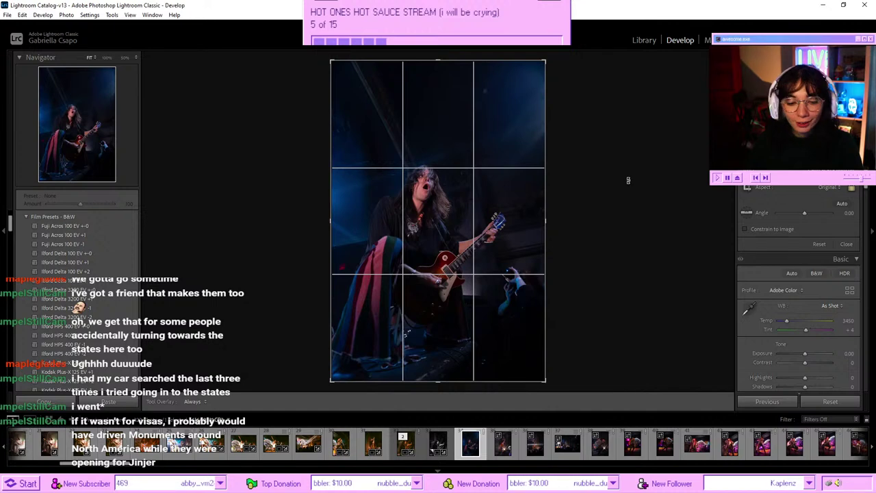
pyautogui.press('Return')
pyautogui.hotkey('ctrl', 'shift', 'v')
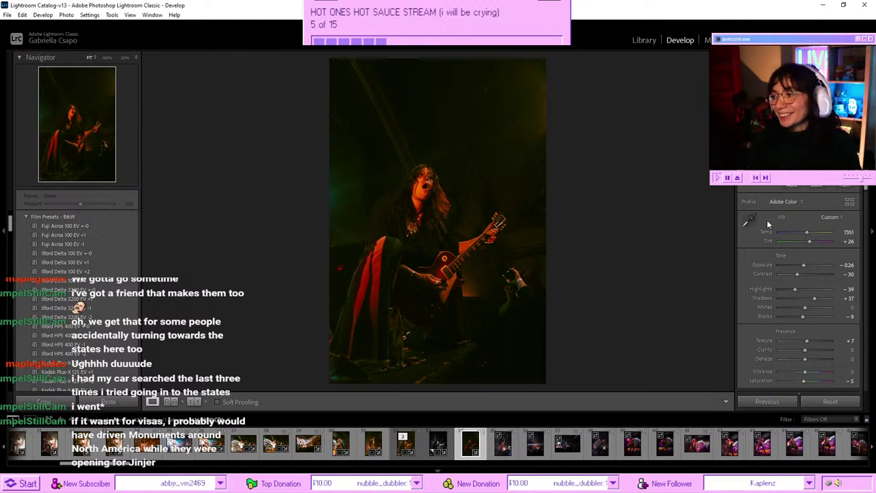
# - Set the photo's exposure to +1.14 and temperature to 5070, and compare it with the unedited version
pyautogui.moveTo(804, 265); pyautogui.dragTo(810, 265)
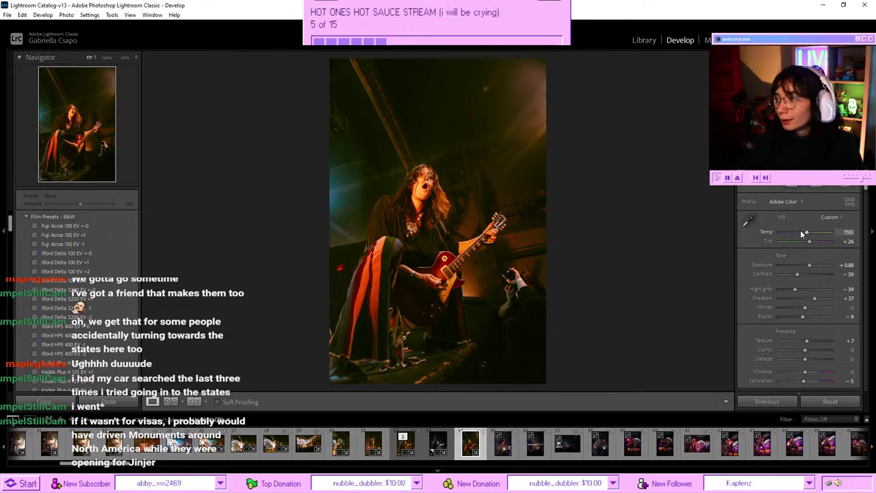
pyautogui.click(804, 232)
pyautogui.moveTo(805, 233); pyautogui.dragTo(799, 233)
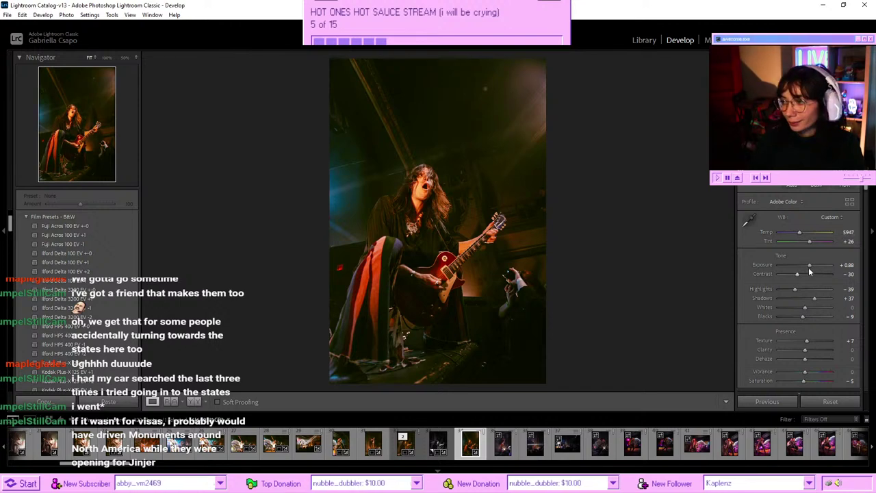
pyautogui.moveTo(807, 265); pyautogui.dragTo(812, 267)
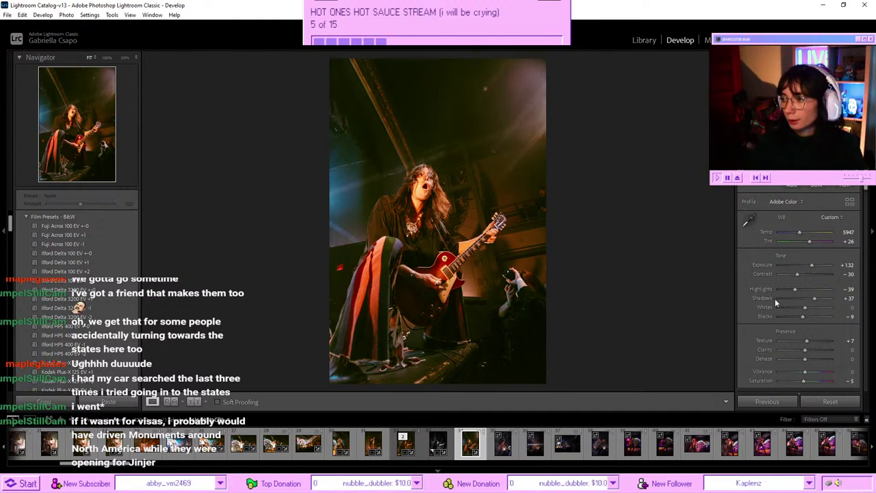
pyautogui.moveTo(807, 269); pyautogui.dragTo(812, 265)
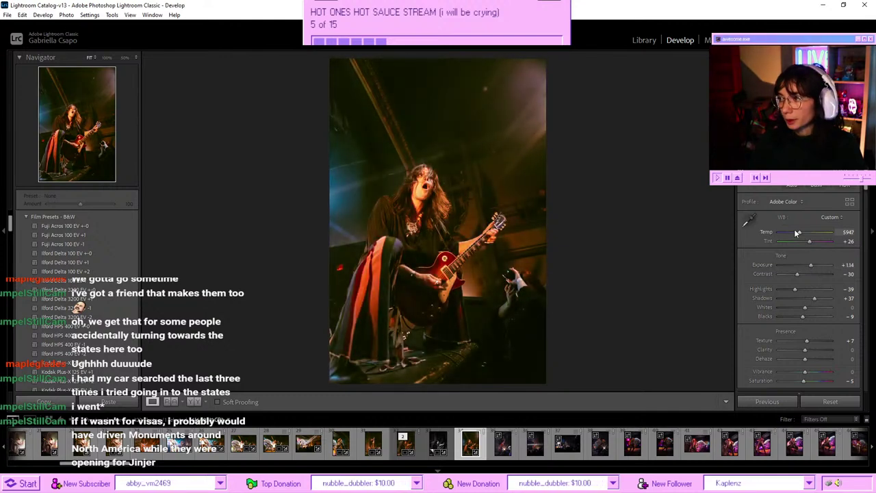
pyautogui.moveTo(798, 235); pyautogui.dragTo(794, 236)
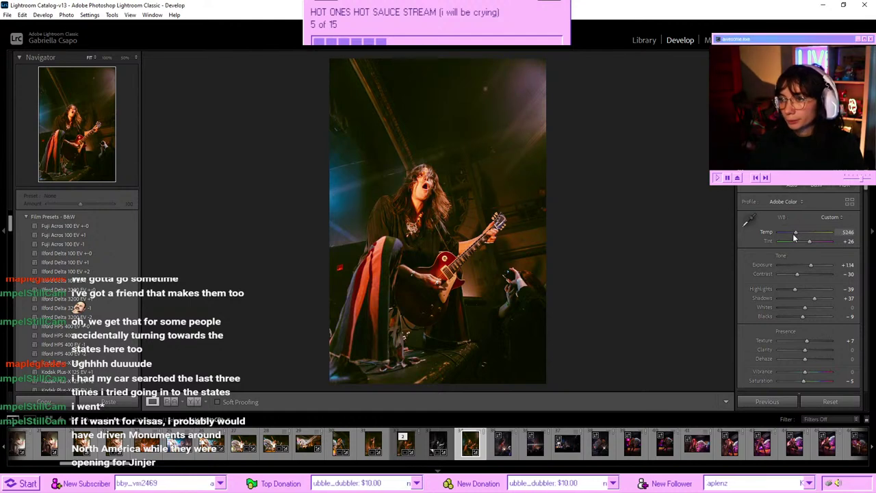
pyautogui.moveTo(793, 233); pyautogui.dragTo(792, 235)
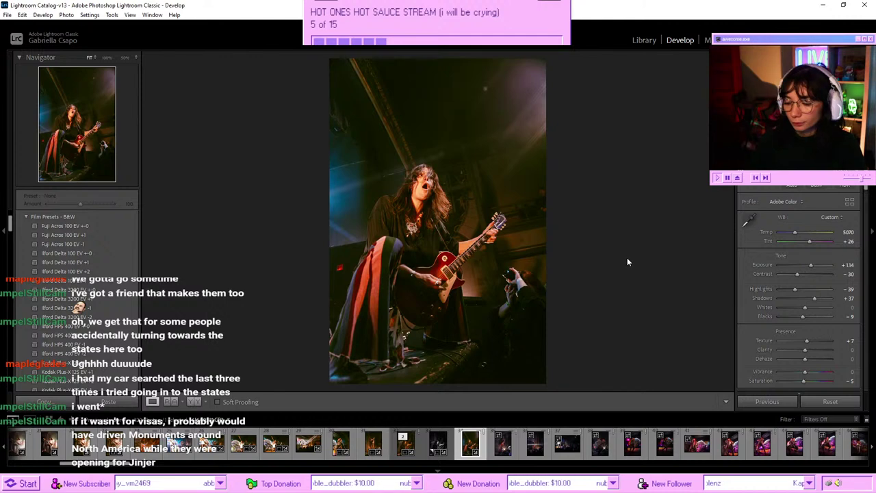
pyautogui.press('\\')
pyautogui.press('\\')
# - Open the vertical photo of the guitarist behind the white light beam and paste the copied develop settings onto it
pyautogui.press('Right')
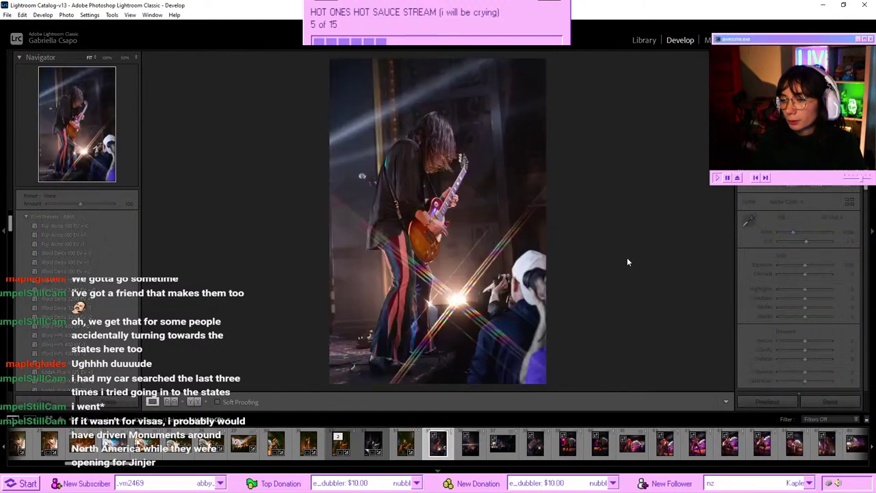
pyautogui.press('Right')
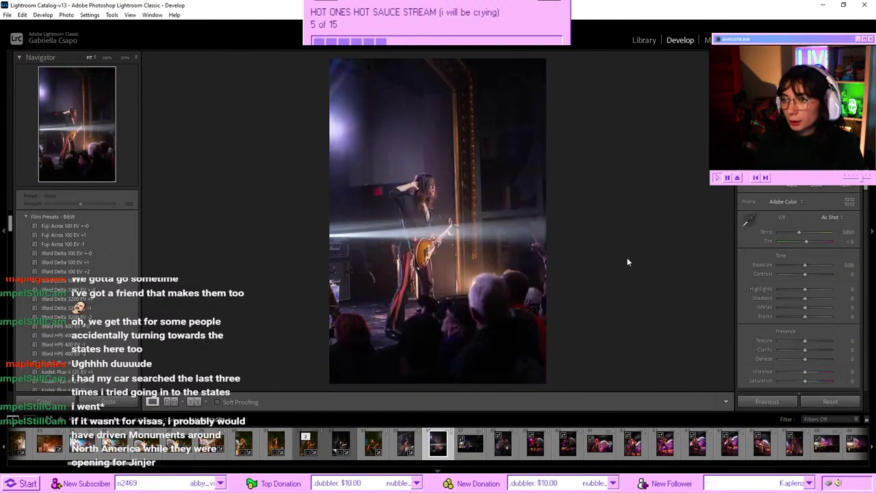
pyautogui.press('Right')
pyautogui.press('Left')
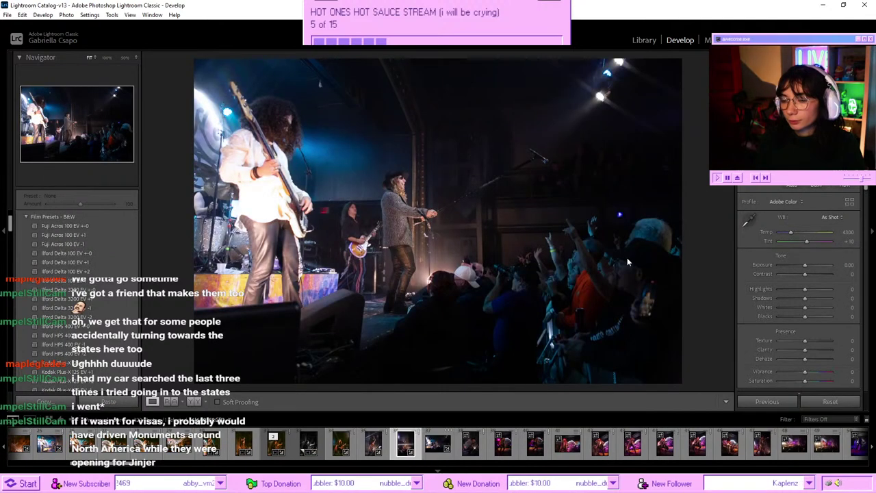
pyautogui.hotkey('ctrl', 'shift', 'v')
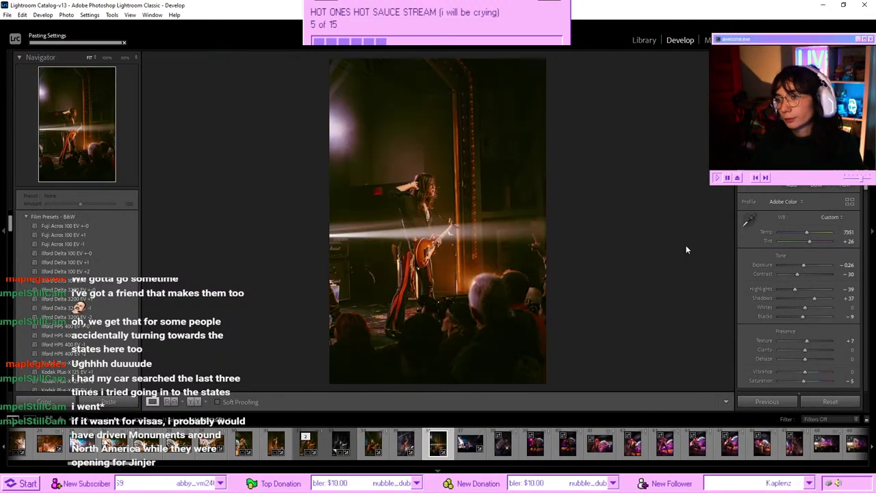
# - Set the light-beam photo's exposure to +0.26 and its highlights to -14
pyautogui.moveTo(807, 263); pyautogui.dragTo(808, 266)
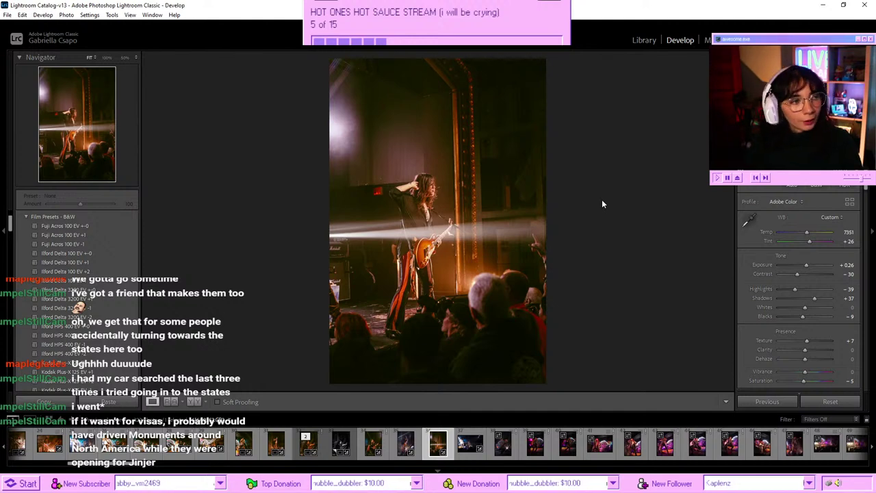
pyautogui.press('\\')
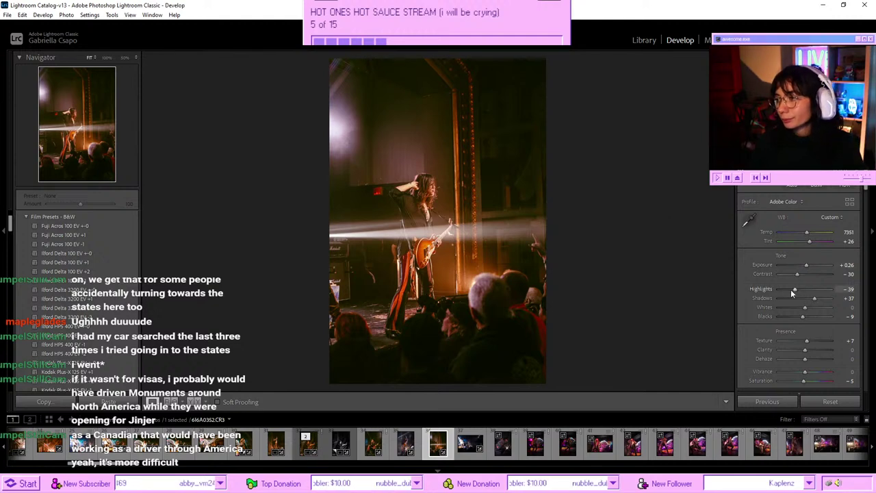
pyautogui.moveTo(791, 291); pyautogui.dragTo(803, 296)
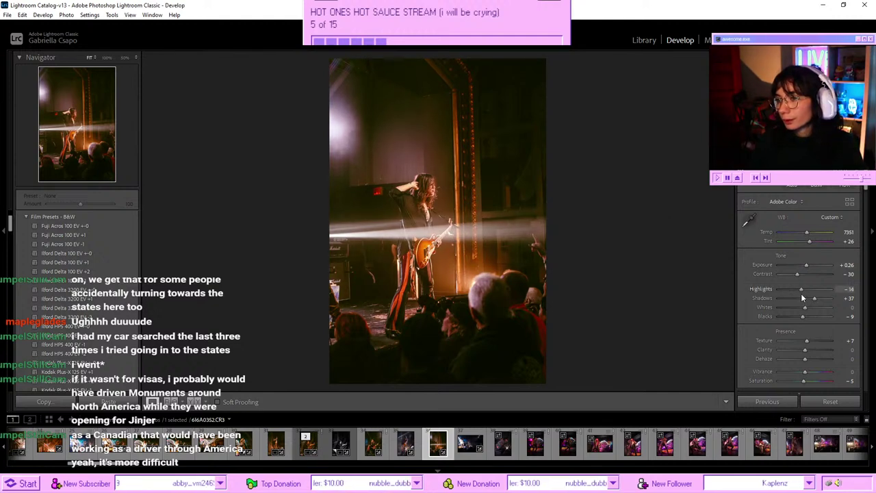
# - Inspect the guitarist up close in the light-beam photo and review its develop settings from the tone curve through calibration
pyautogui.click(411, 201)
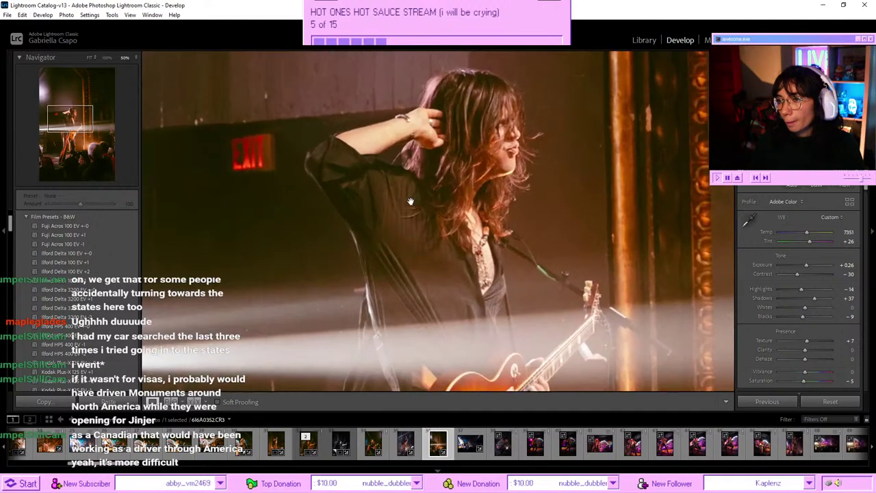
pyautogui.click(556, 212)
pyautogui.scroll(-3, 782, 310)
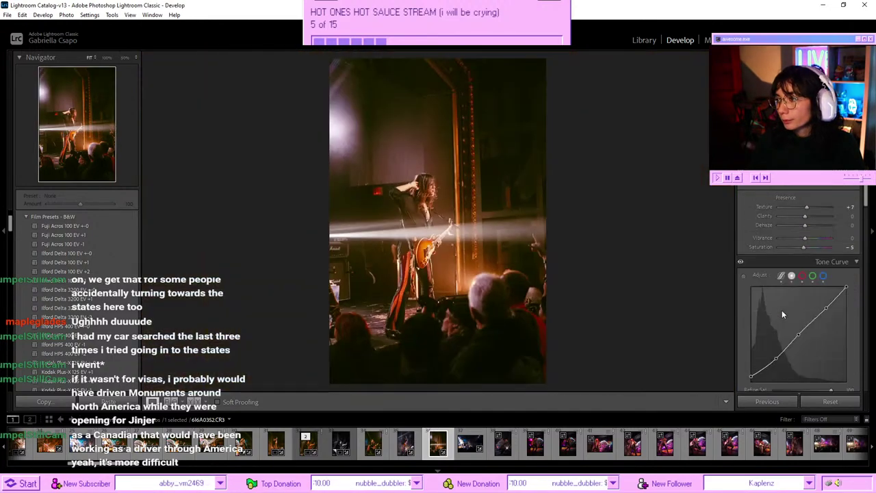
pyautogui.scroll(-10, 782, 310)
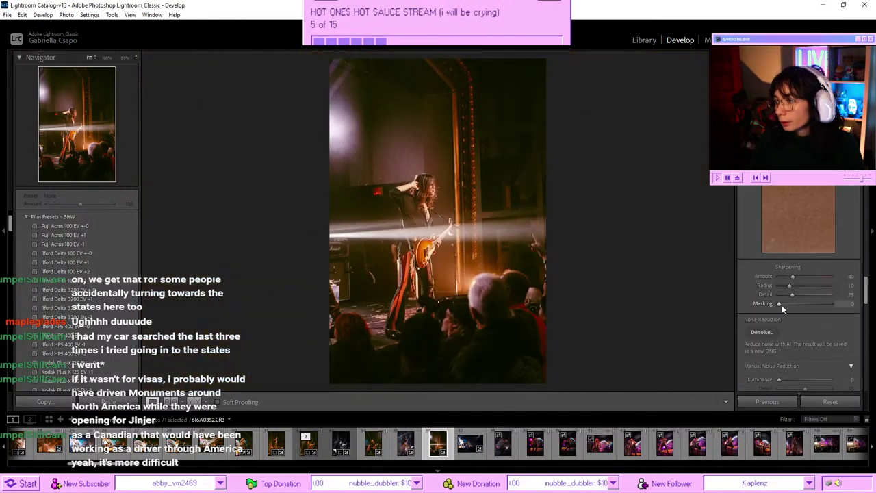
pyautogui.scroll(-10, 782, 307)
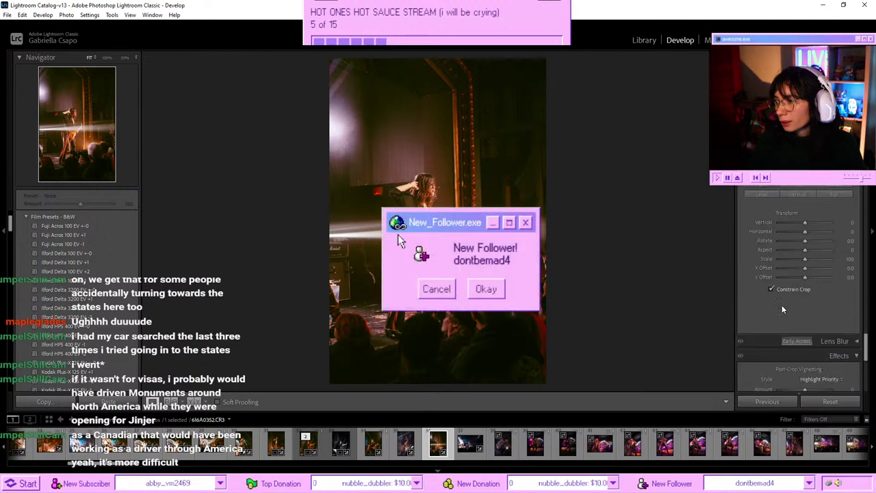
pyautogui.scroll(-3, 783, 309)
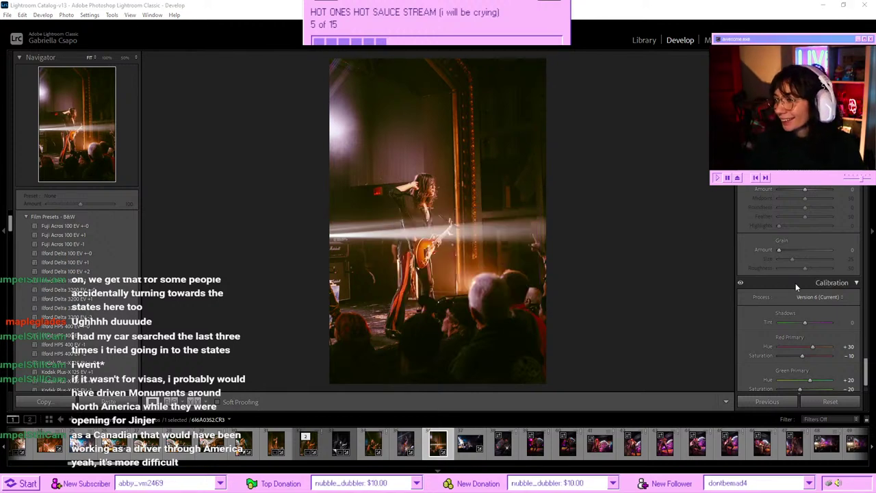
pyautogui.scroll(-2, 796, 283)
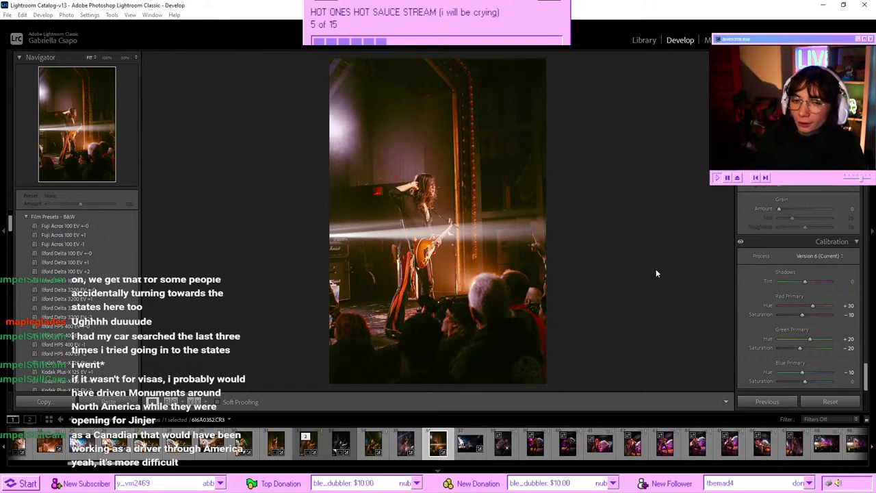
# - Open the wide stage photo with the guitarist, singer and crowd, and paste the copied develop settings onto it
pyautogui.press('Right')
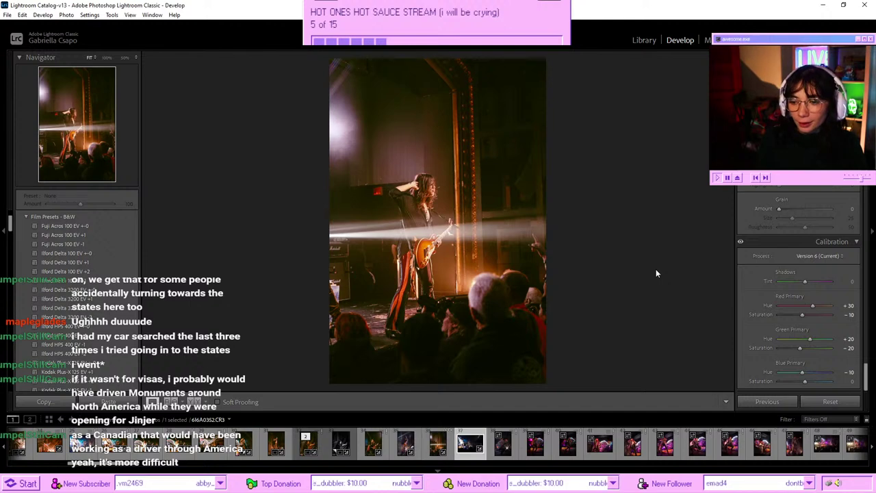
pyautogui.press('Left')
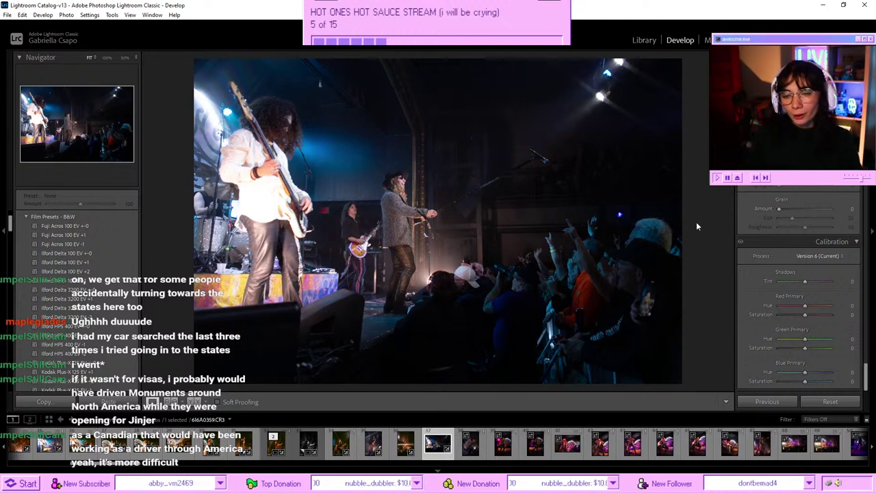
pyautogui.hotkey('ctrl', 'shift', 'v')
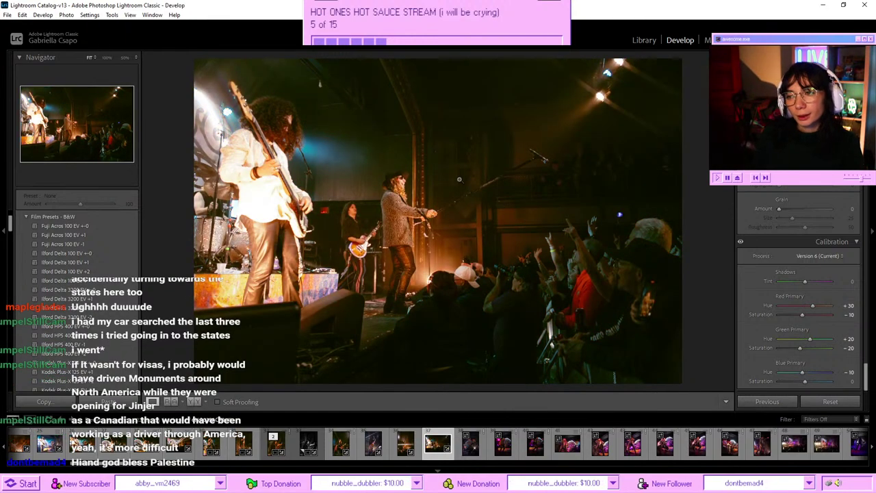
# - Check the singer in the wide stage photo, review its color grading, and compare it with the unedited version
pyautogui.click(400, 189)
pyautogui.click(395, 187)
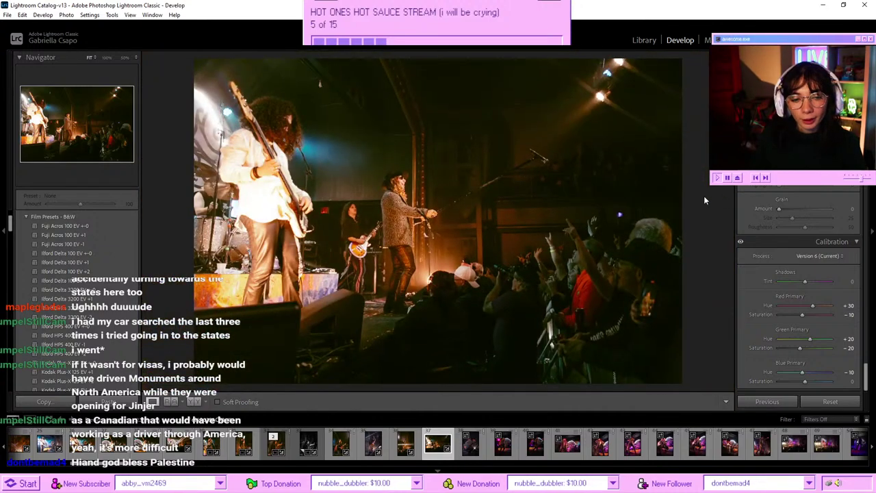
pyautogui.press('z')
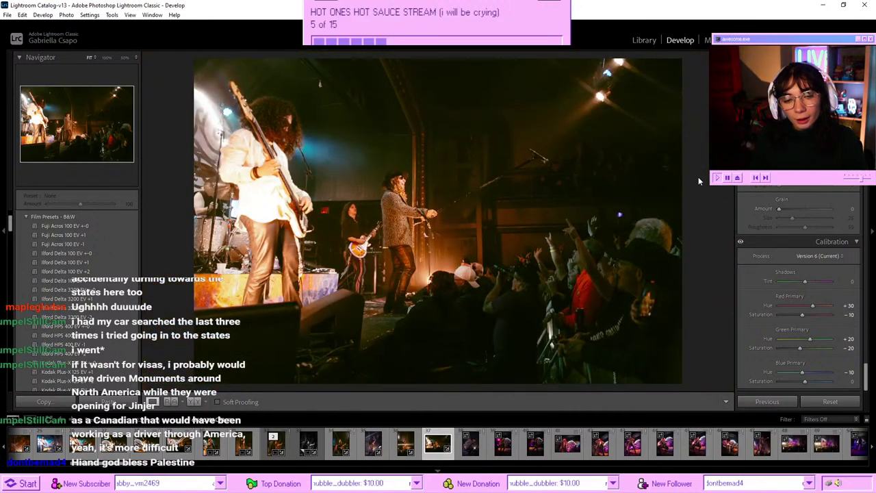
pyautogui.press('z')
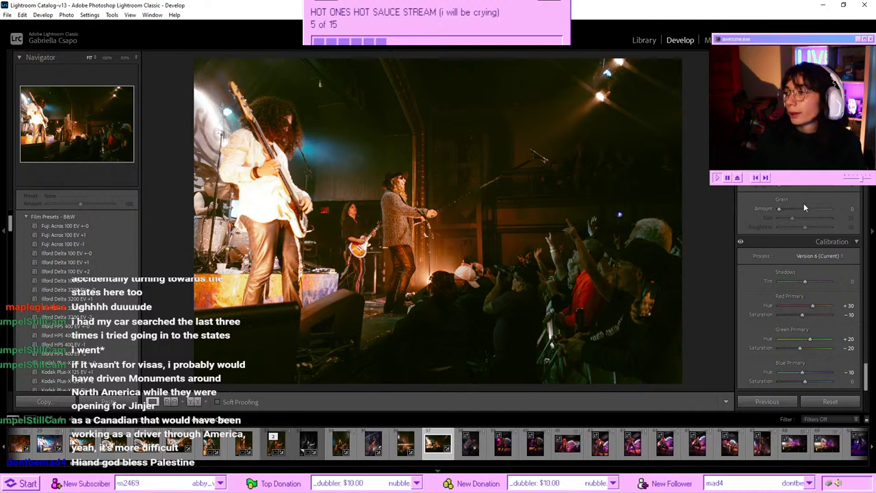
pyautogui.scroll(5, 803, 203)
pyautogui.scroll(3, 799, 224)
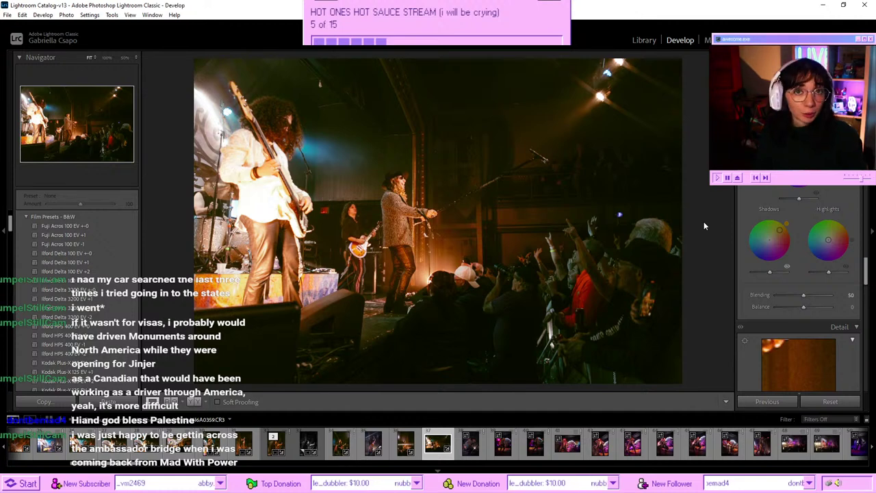
pyautogui.press('\\')
pyautogui.press('\\')
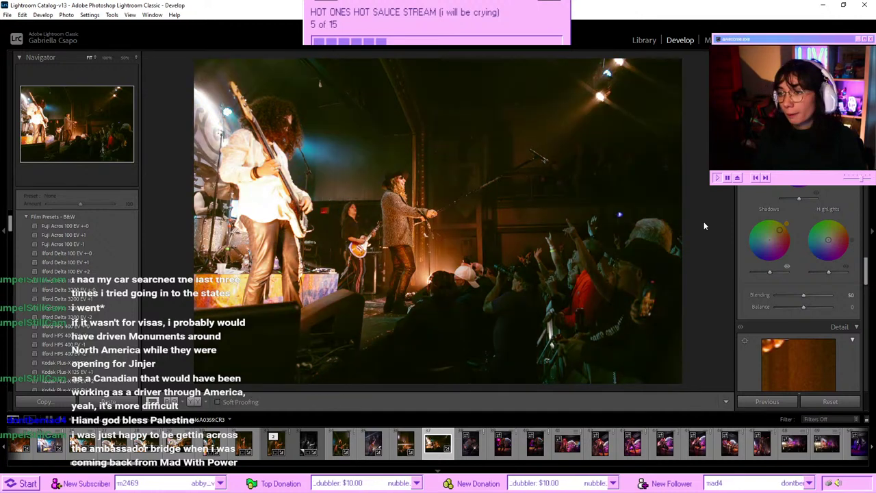
# - Paste the copied develop settings onto the crouching singer photo and set temperature to 4982, exposure to +0.61 and shadows to -19
pyautogui.click(469, 443)
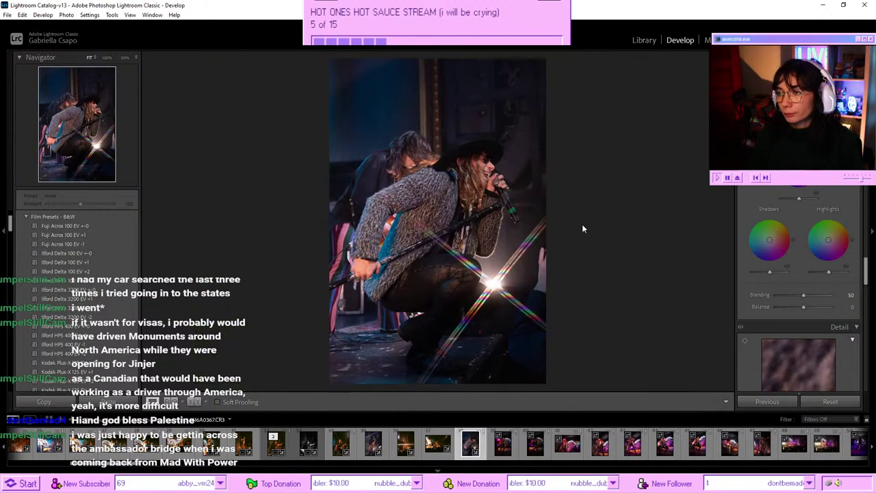
pyautogui.hotkey('ctrl', 'v')
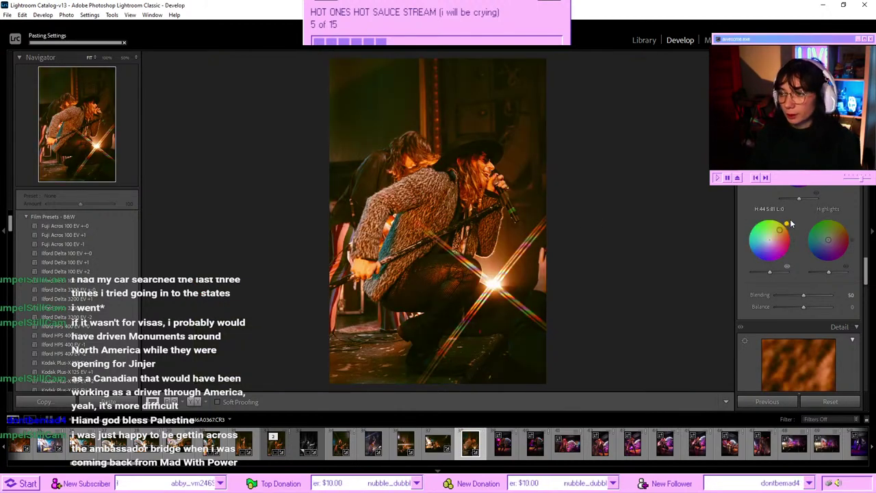
pyautogui.scroll(5, 797, 222)
pyautogui.scroll(5, 797, 221)
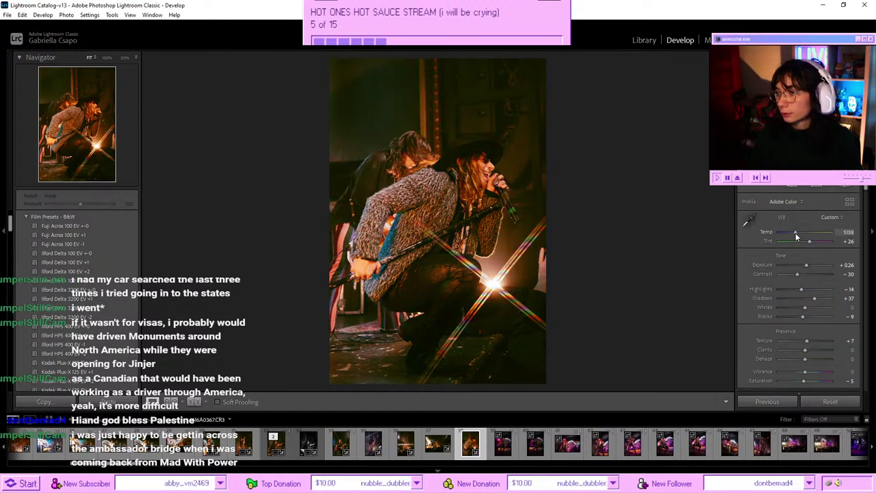
pyautogui.moveTo(796, 236); pyautogui.dragTo(794, 233)
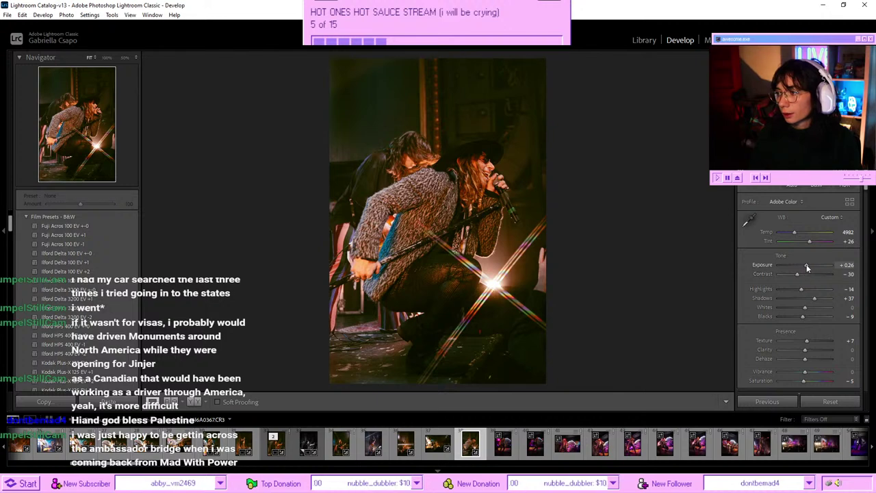
pyautogui.moveTo(807, 264); pyautogui.dragTo(809, 265)
pyautogui.click(805, 297)
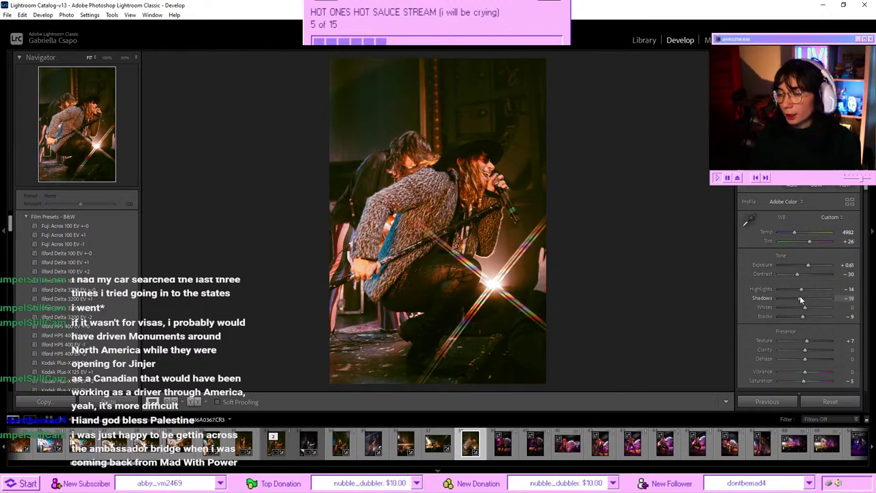
pyautogui.moveTo(799, 298); pyautogui.dragTo(800, 298)
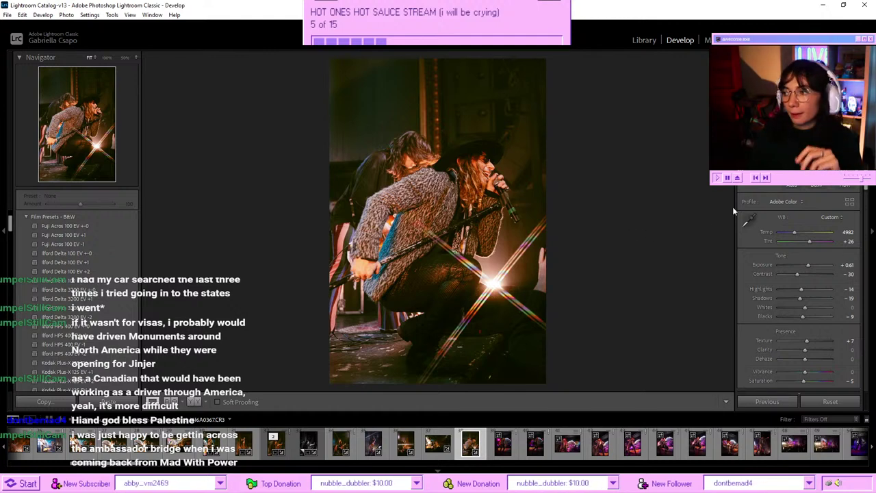
# - Create a background mask on the crouching singer photo with its temperature at 98, and compare with the unedited version
pyautogui.hotkey('shift', 'w')
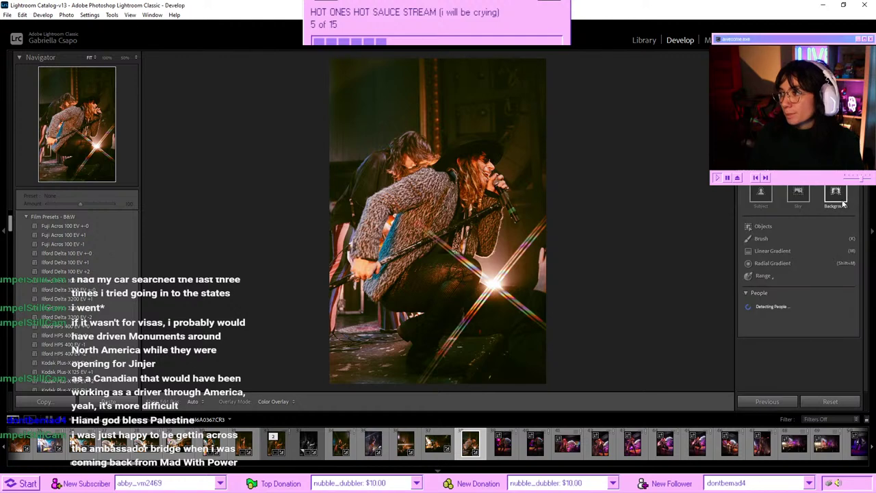
pyautogui.click(837, 192)
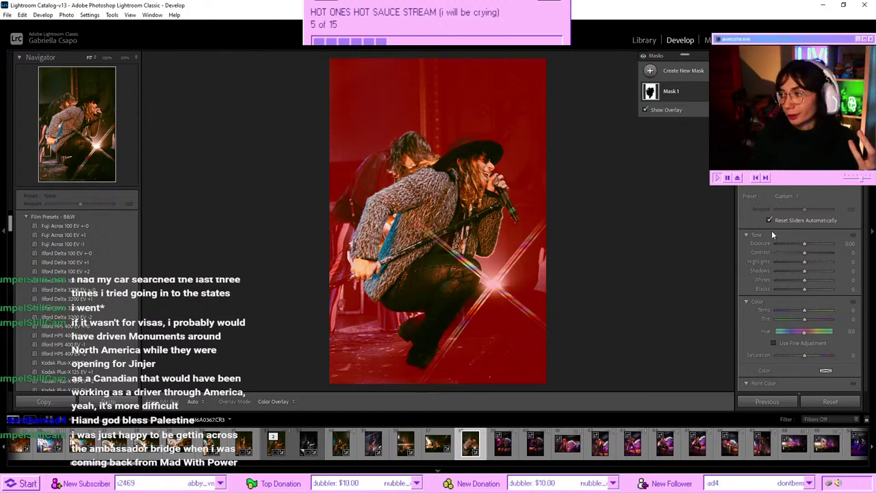
pyautogui.moveTo(807, 309); pyautogui.dragTo(824, 309)
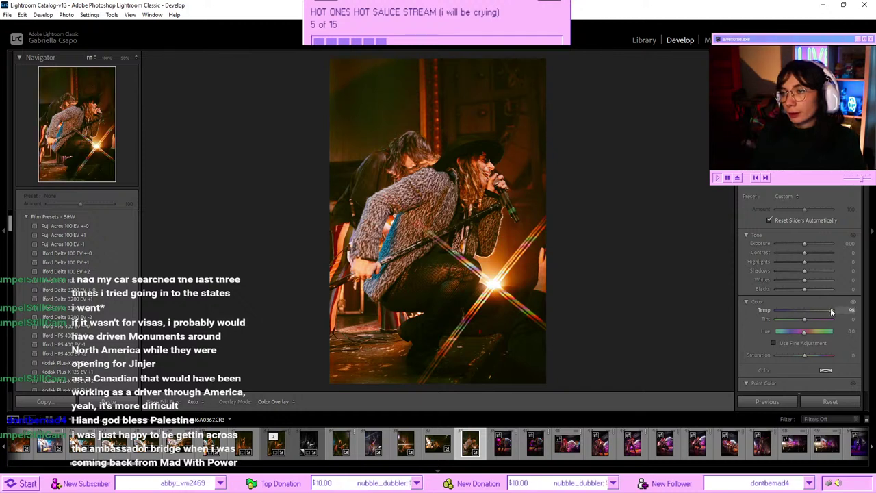
pyautogui.moveTo(832, 312); pyautogui.dragTo(832, 311)
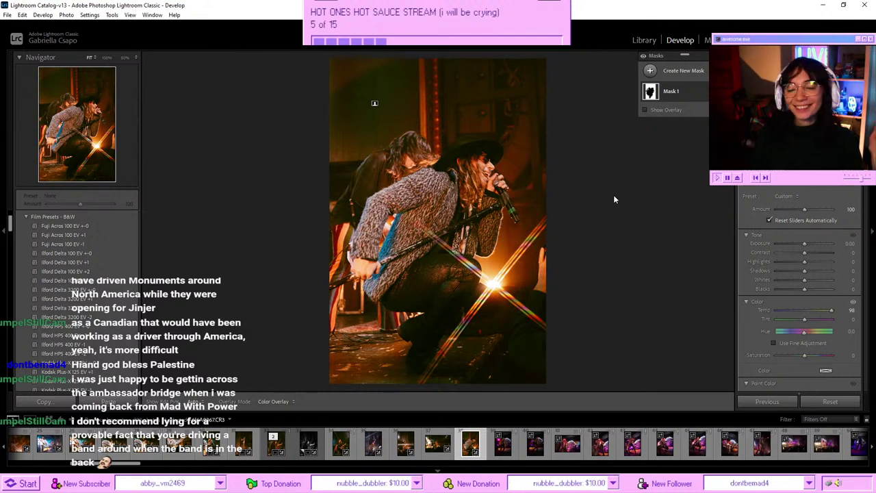
pyautogui.press('\\')
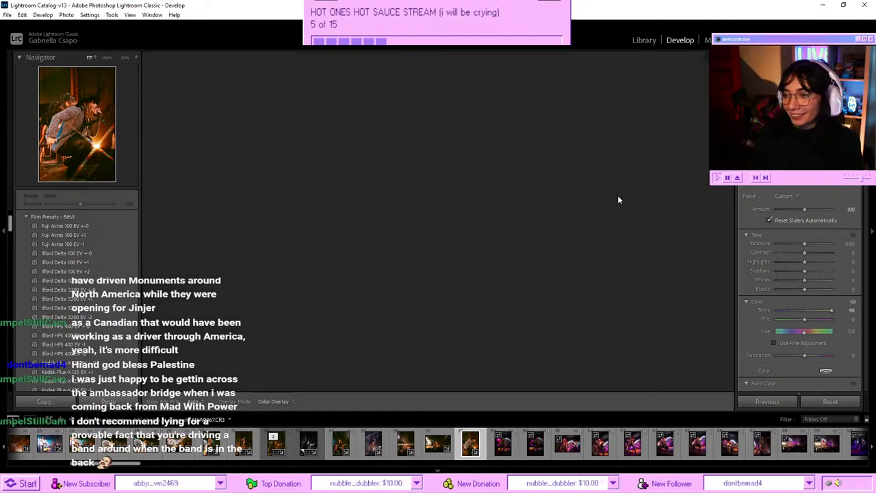
pyautogui.press('\\')
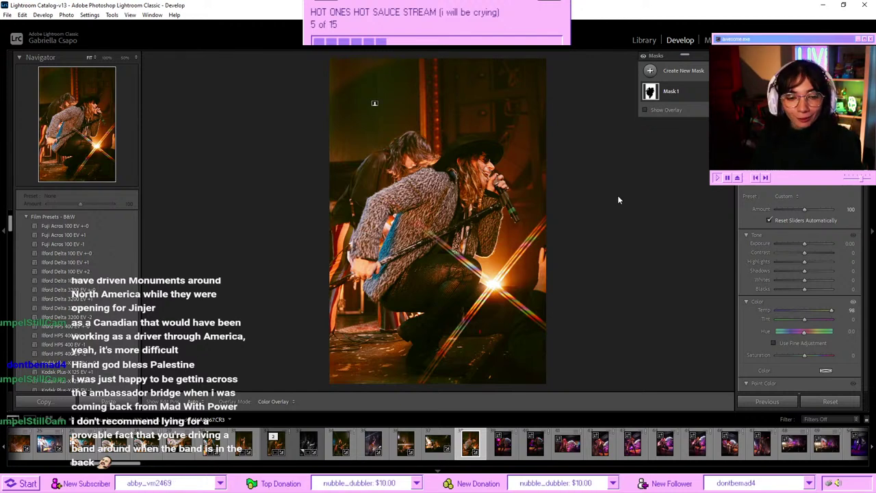
# - Skip the pink-lit shot, open the photo of the singer striding past the drum kit, and paste the copied develop settings onto it
pyautogui.press('Right')
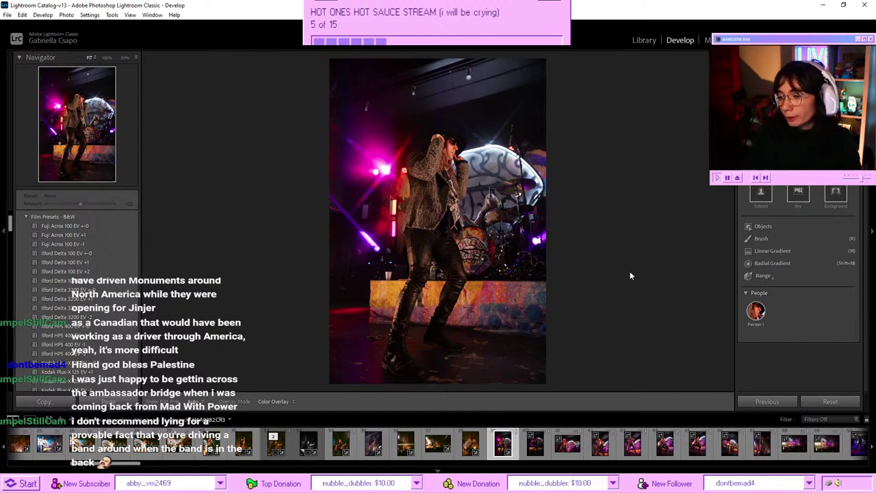
pyautogui.press('Right')
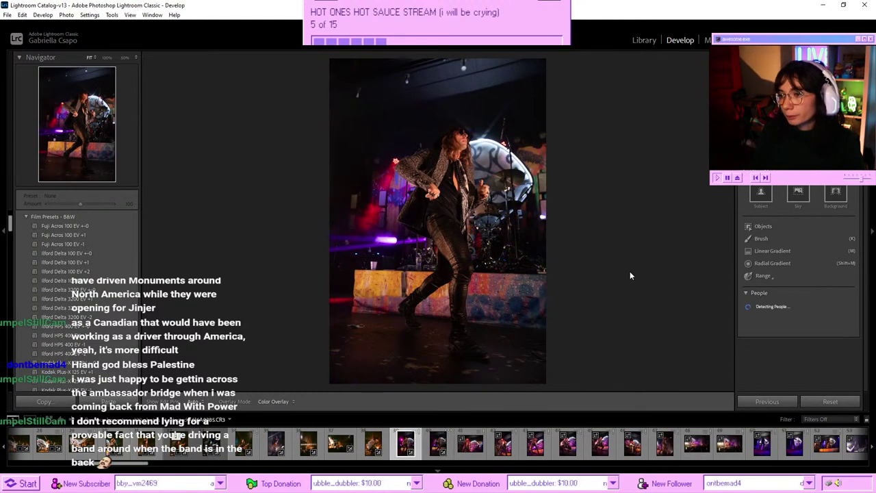
pyautogui.press('Left')
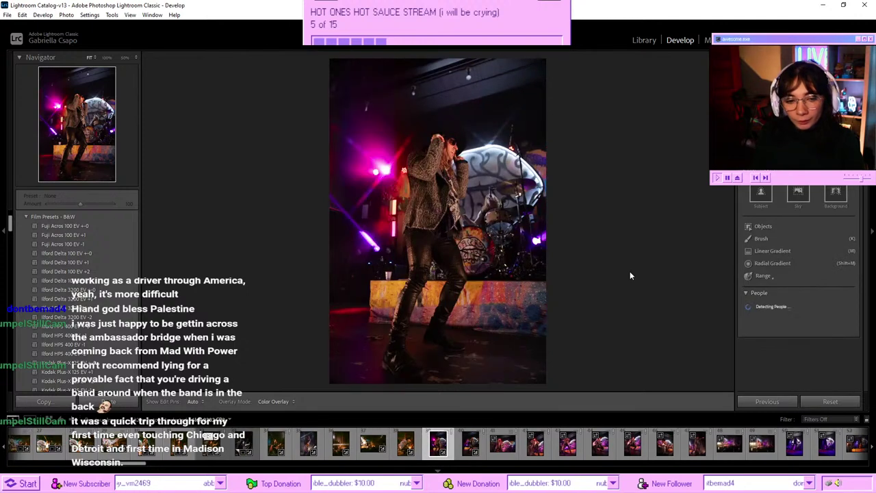
pyautogui.press('Right')
pyautogui.press('Right')
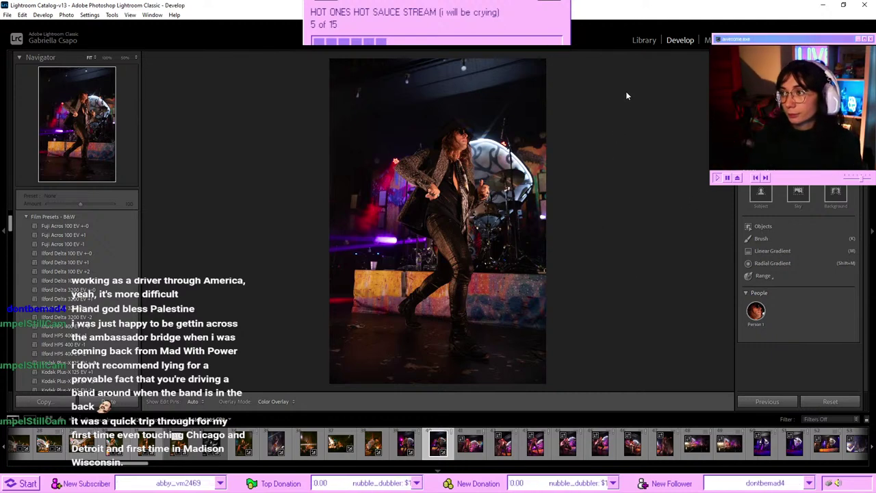
pyautogui.hotkey('shift', 'w')
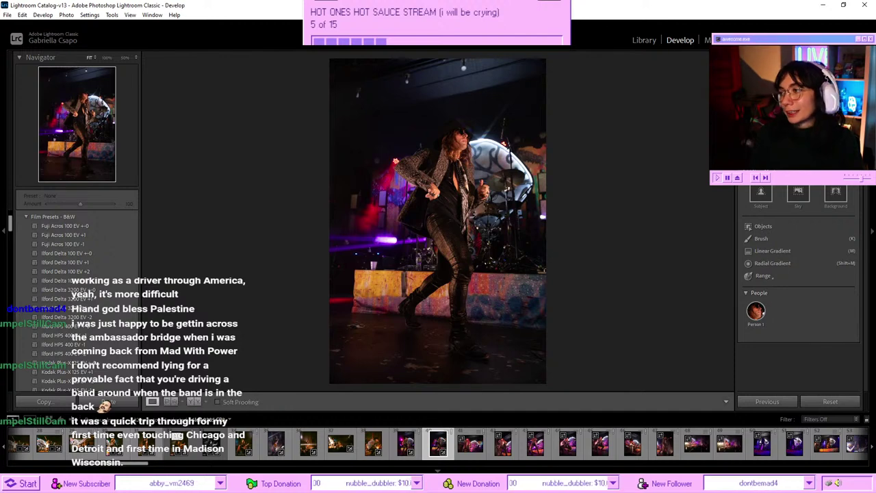
pyautogui.hotkey('ctrl', 'shift', 'v')
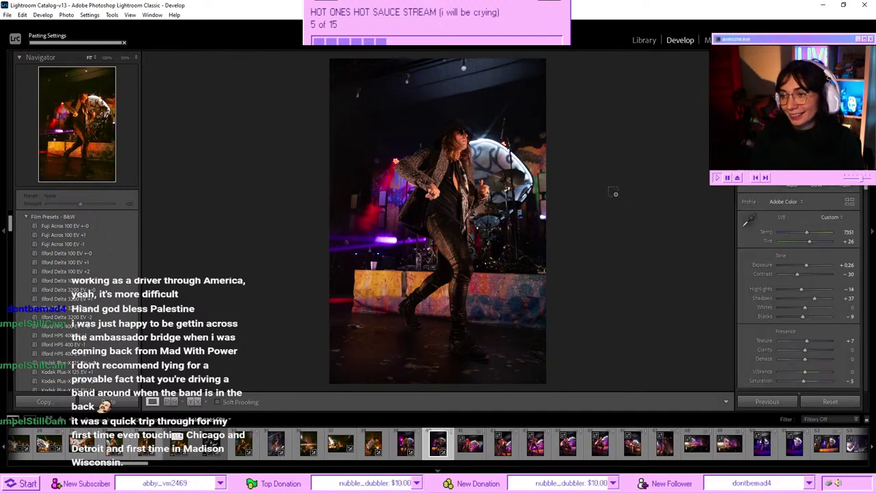
# - Set the striding singer photo's exposure to +1.05 and its temperature to 4018
pyautogui.moveTo(799, 230); pyautogui.dragTo(793, 234)
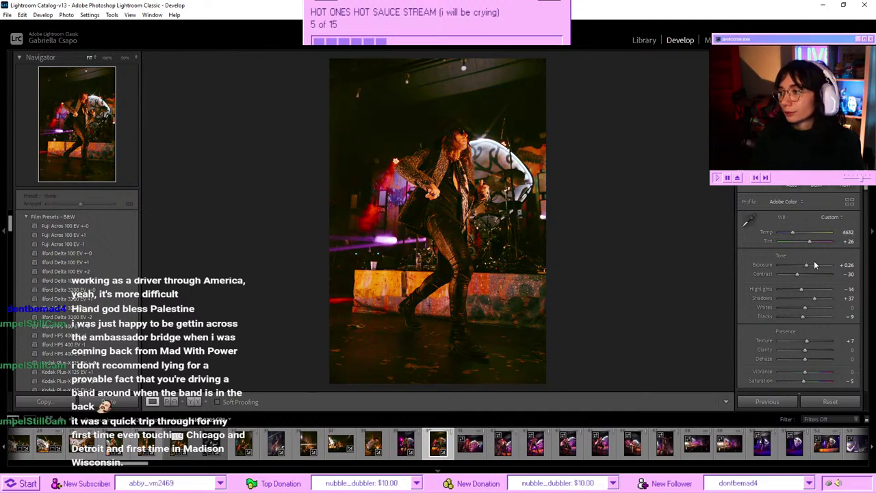
pyautogui.moveTo(808, 265); pyautogui.dragTo(812, 264)
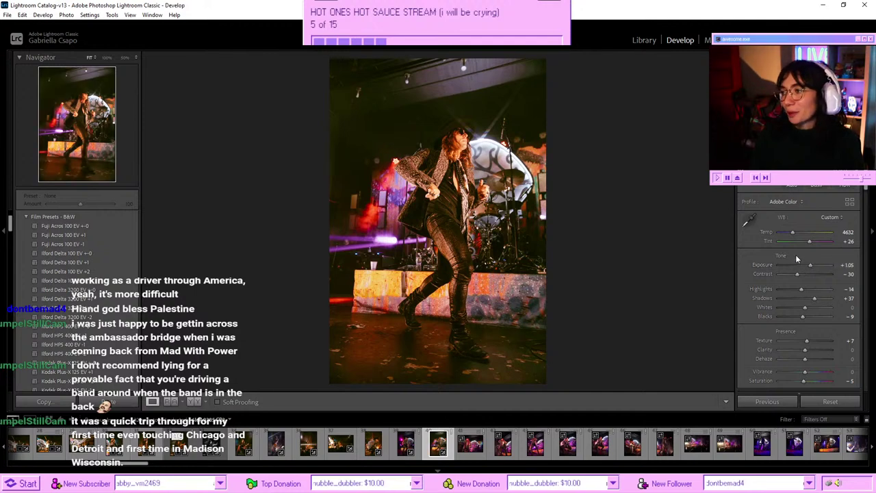
pyautogui.moveTo(790, 234); pyautogui.dragTo(789, 234)
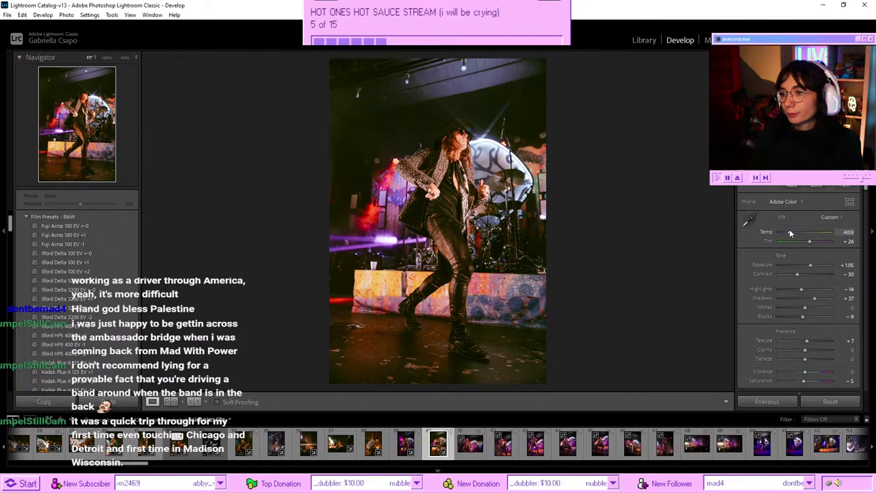
# - Set the striding singer photo's Transform rotation to -0.9 and its highlights to -30
pyautogui.scroll(-10, 824, 333)
pyautogui.scroll(-12, 806, 315)
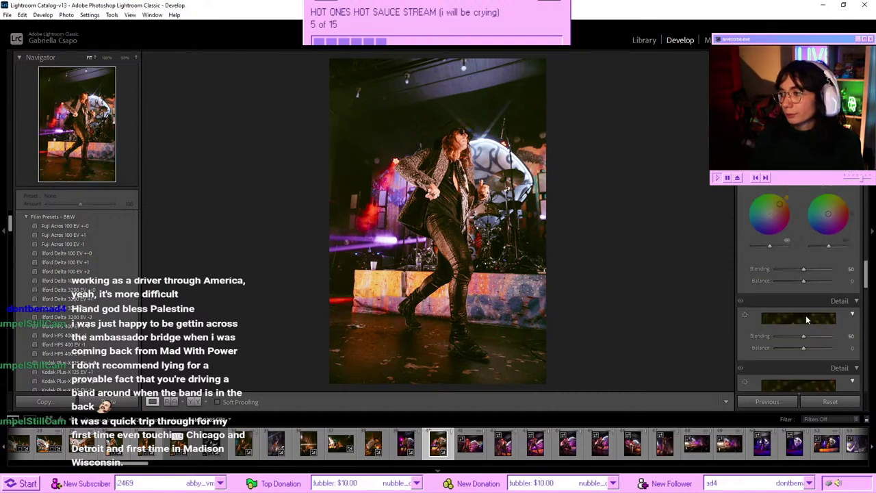
pyautogui.moveTo(805, 311); pyautogui.dragTo(803, 312)
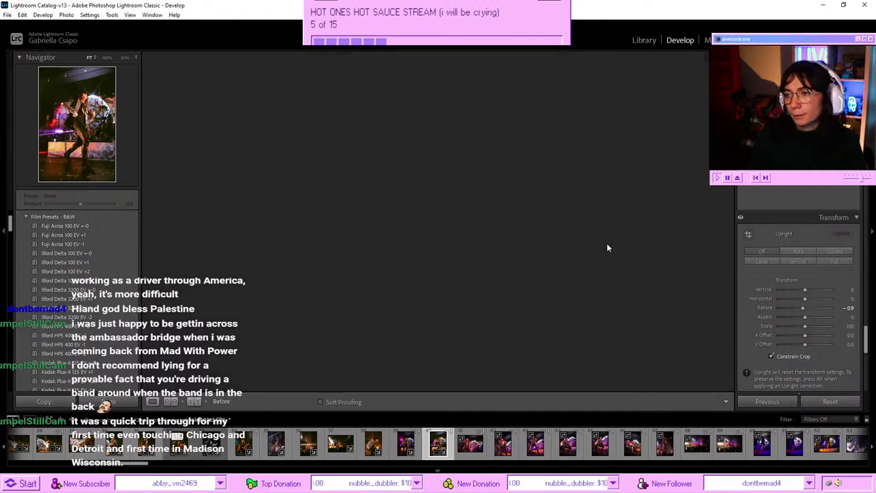
pyautogui.scroll(10, 796, 246)
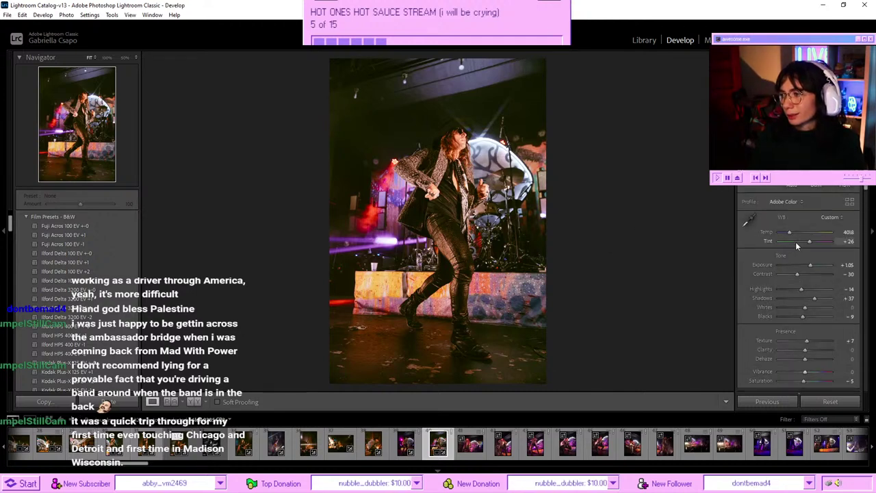
pyautogui.click(796, 290)
pyautogui.moveTo(796, 292); pyautogui.dragTo(797, 291)
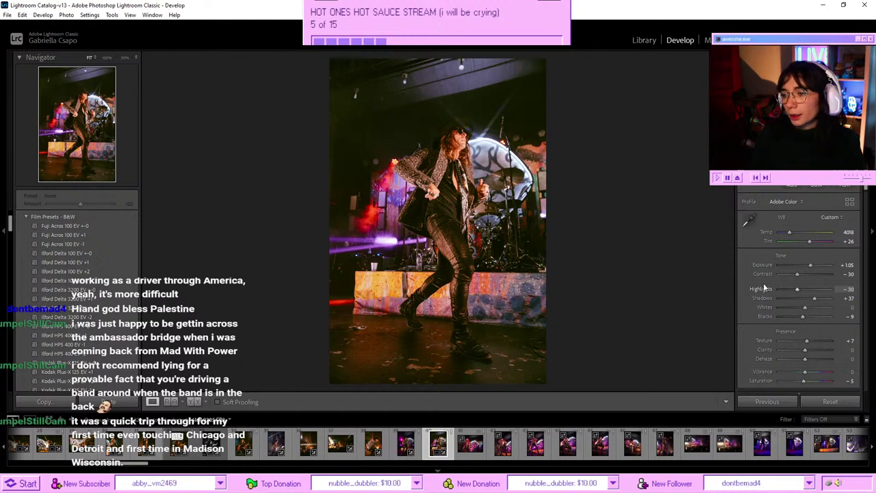
# - Open the low-angle photo of the singer with his jacket held open, inspect it at 50% zoom, and paste the copied develop settings
pyautogui.click(472, 449)
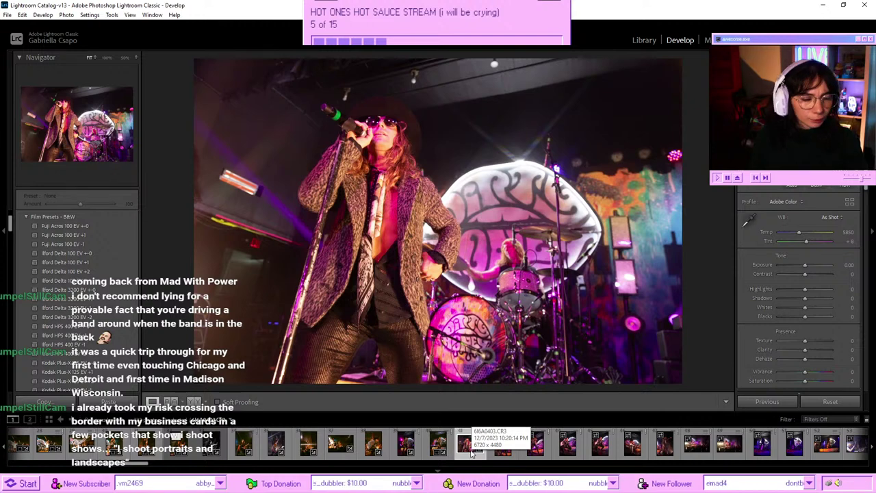
pyautogui.click(500, 445)
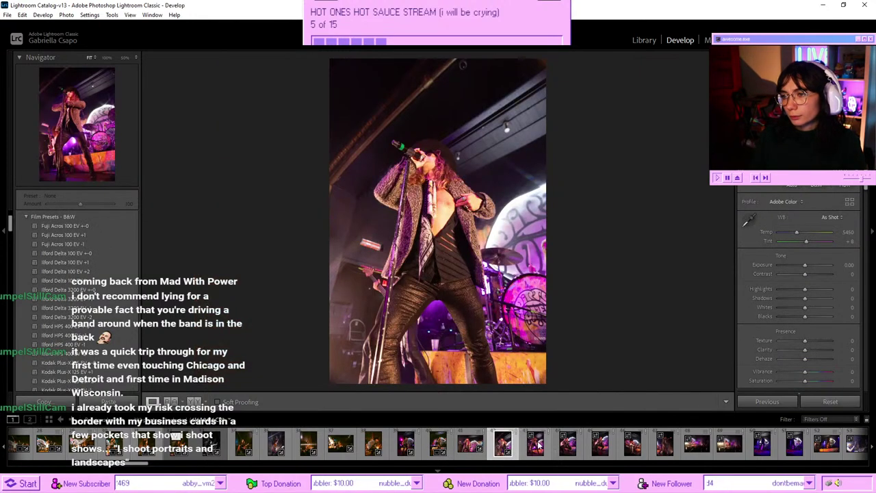
pyautogui.click(445, 196)
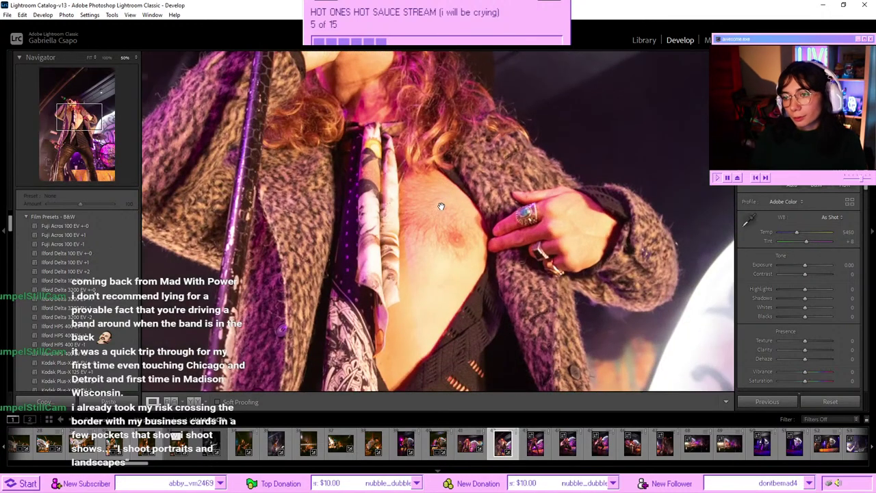
pyautogui.click(442, 210)
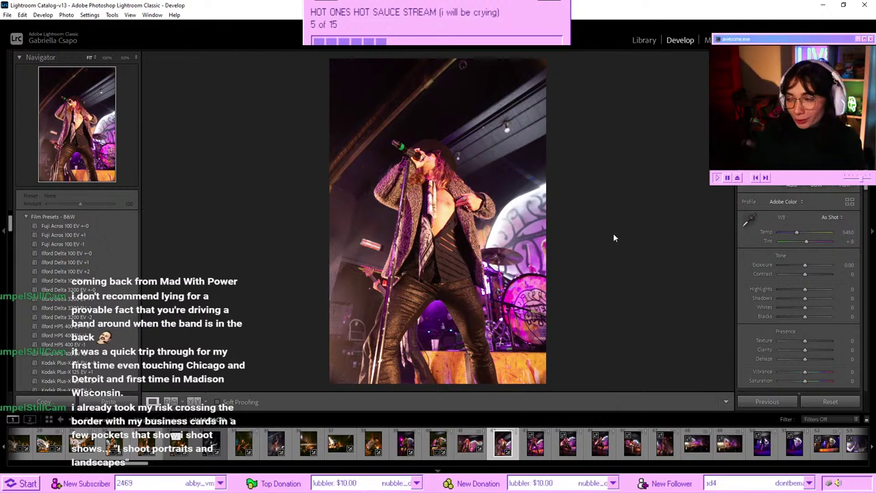
pyautogui.hotkey('ctrl', 'shift', 'v')
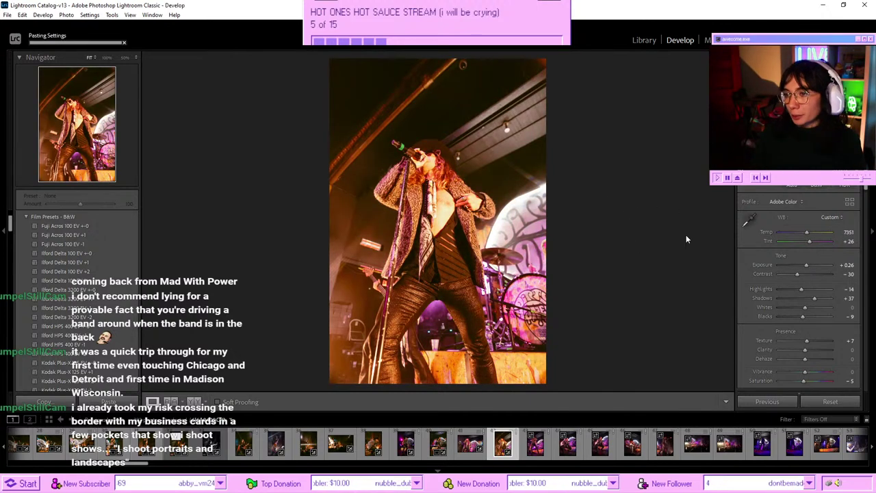
# - Set the open-jacket singer photo's exposure to -0.26 and its temperature to 4895
pyautogui.moveTo(803, 264); pyautogui.dragTo(802, 268)
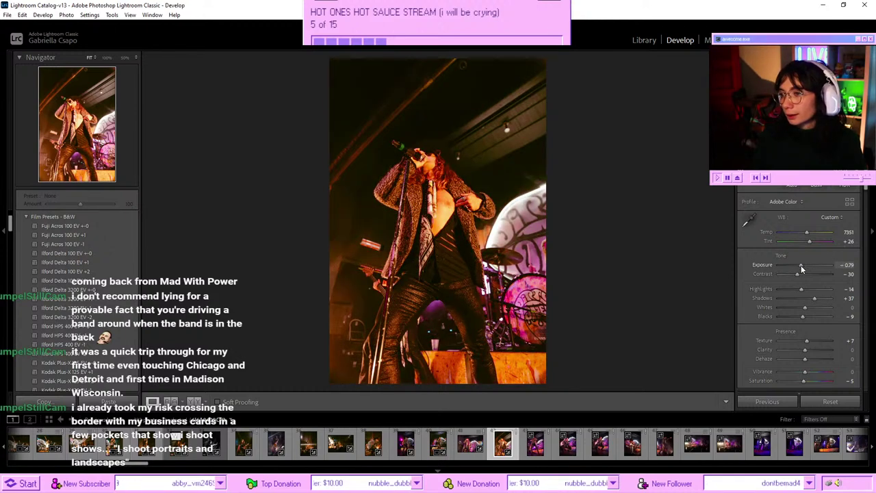
pyautogui.hotkey('ctrl', 'z')
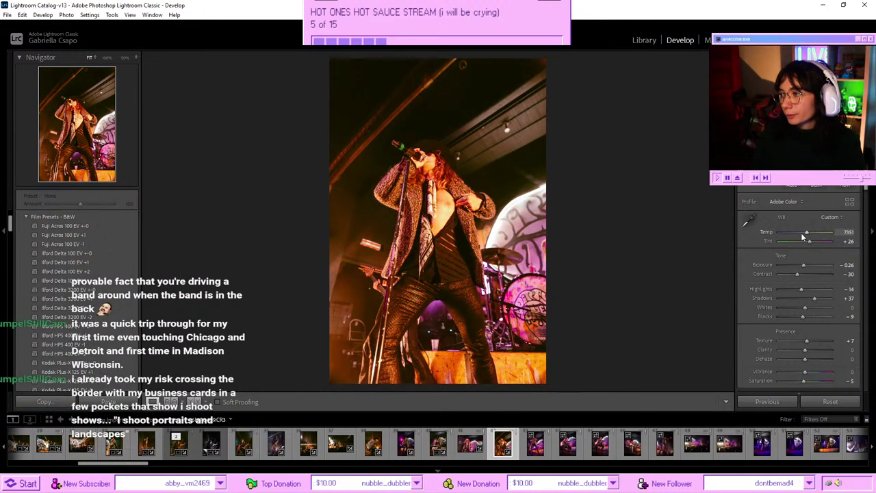
pyautogui.moveTo(800, 233); pyautogui.dragTo(795, 241)
# - Create a background mask on the open-jacket singer photo, warm the mask's temperature, and leave masking
pyautogui.scroll(-15, 803, 268)
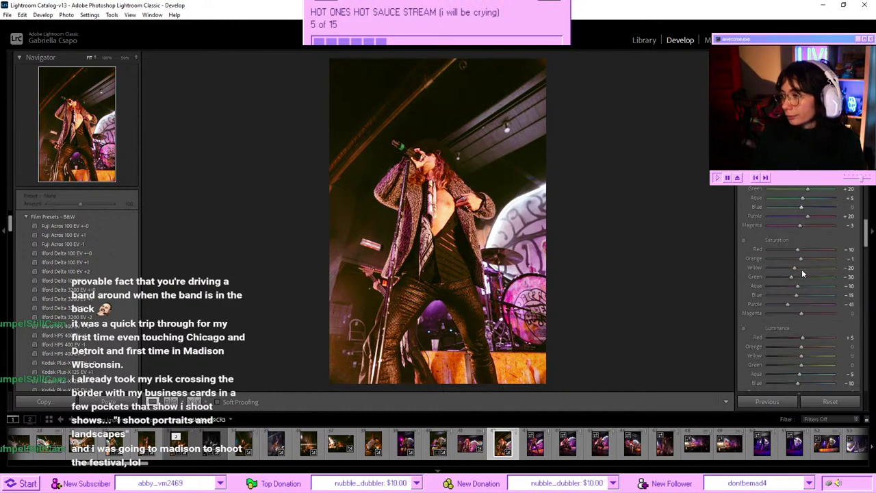
pyautogui.scroll(-10, 803, 268)
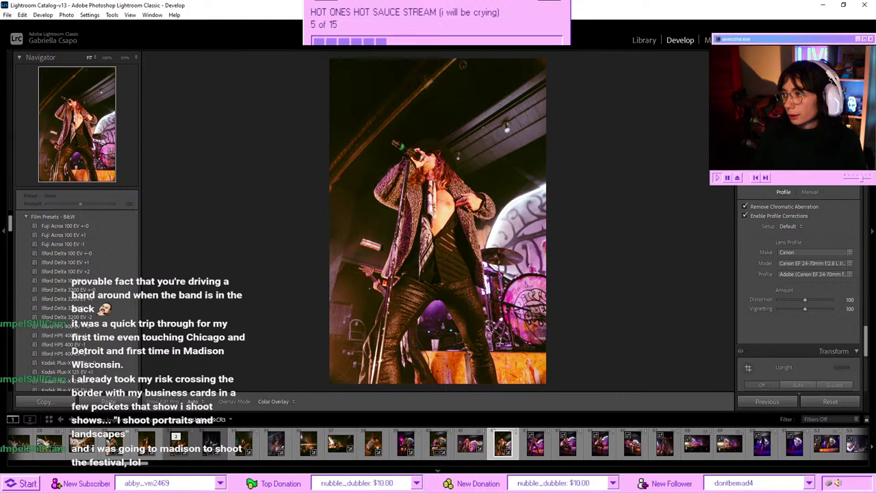
pyautogui.click(845, 171)
pyautogui.click(828, 195)
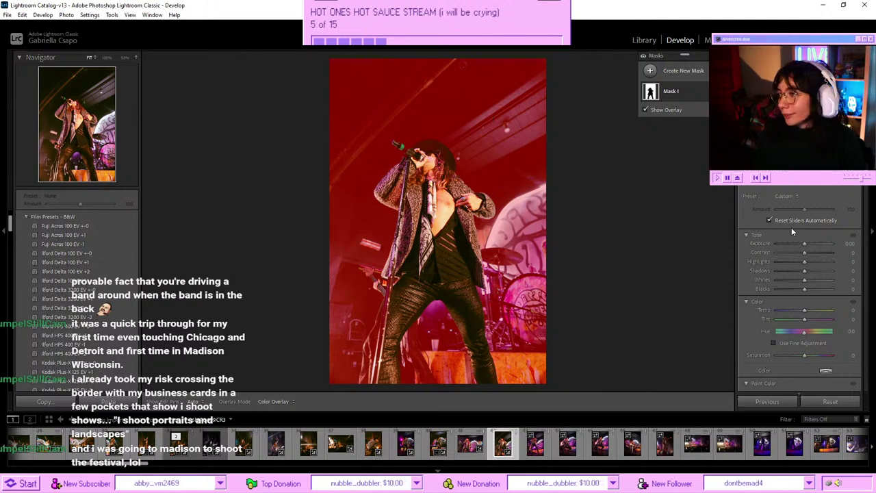
pyautogui.moveTo(807, 311); pyautogui.dragTo(822, 311)
pyautogui.click(536, 443)
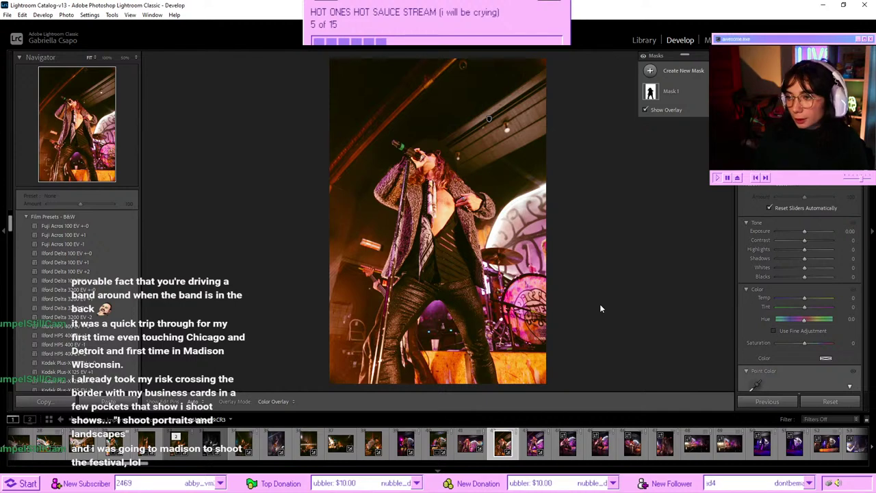
pyautogui.click(715, 188)
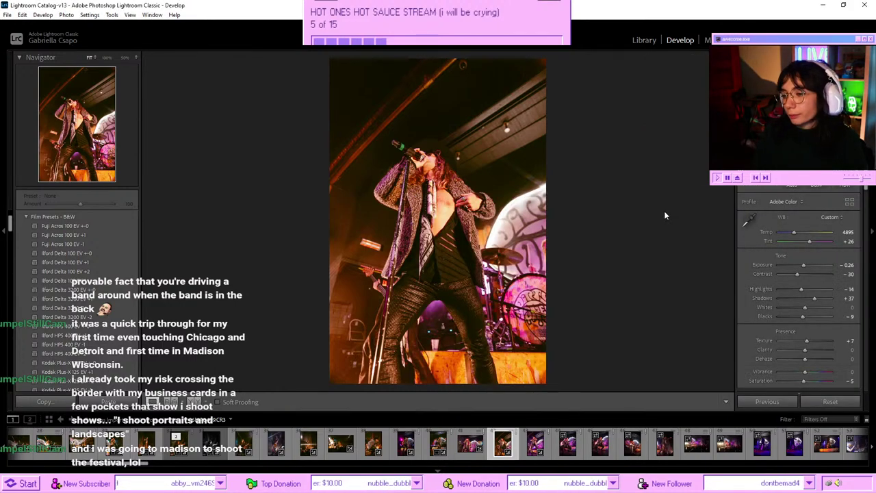
# - Open the next photo of the singer standing at the microphone, paste the develop settings, and set its temperature to 5333
pyautogui.press('Right')
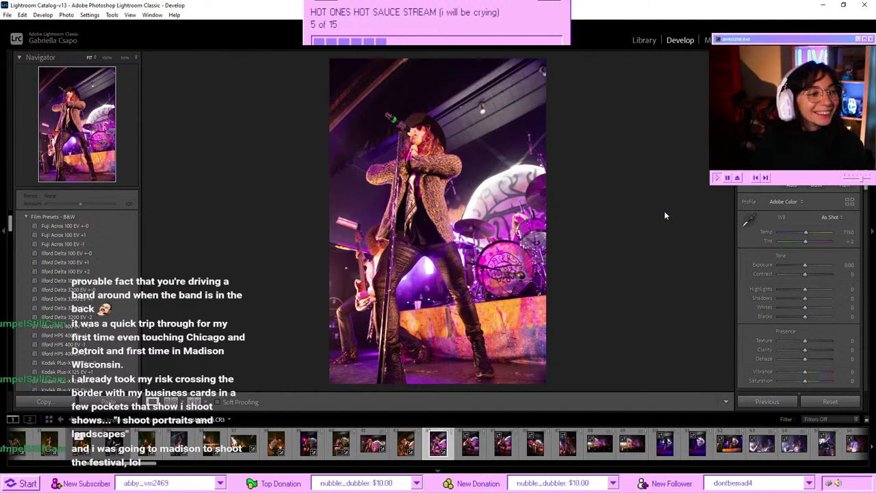
pyautogui.hotkey('ctrl', 'shift', 'v')
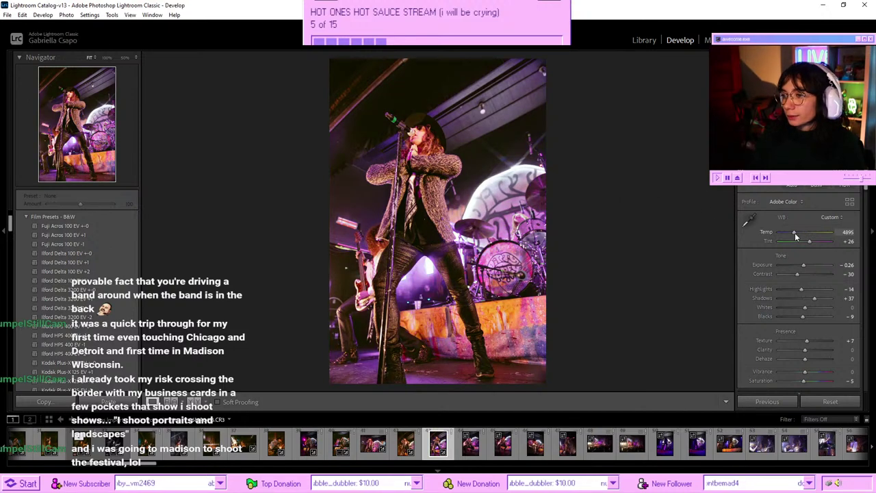
pyautogui.moveTo(795, 235); pyautogui.dragTo(798, 236)
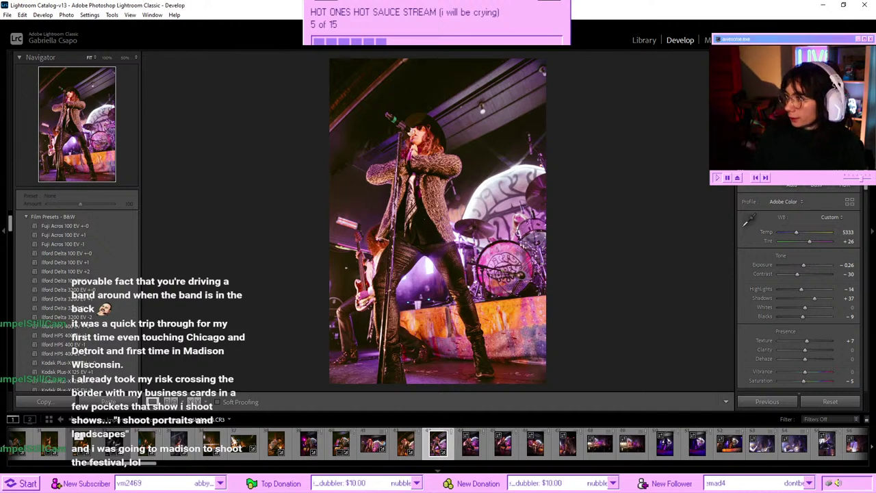
# - Create a background mask on the standing singer photo with its temperature at 64, and leave masking
pyautogui.hotkey('shift', 'w')
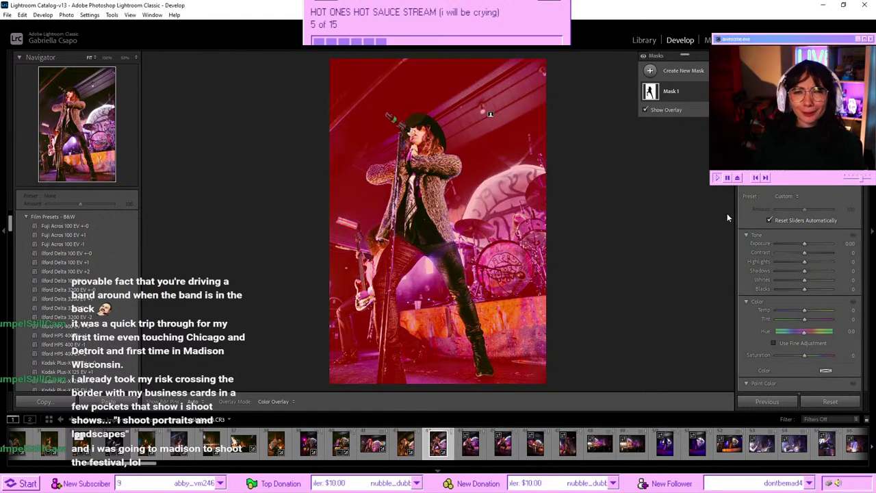
pyautogui.click(808, 310)
pyautogui.moveTo(812, 311)
pyautogui.mouseDown()
pyautogui.moveTo(835, 310)
pyautogui.moveTo(816, 313)
pyautogui.mouseUp()
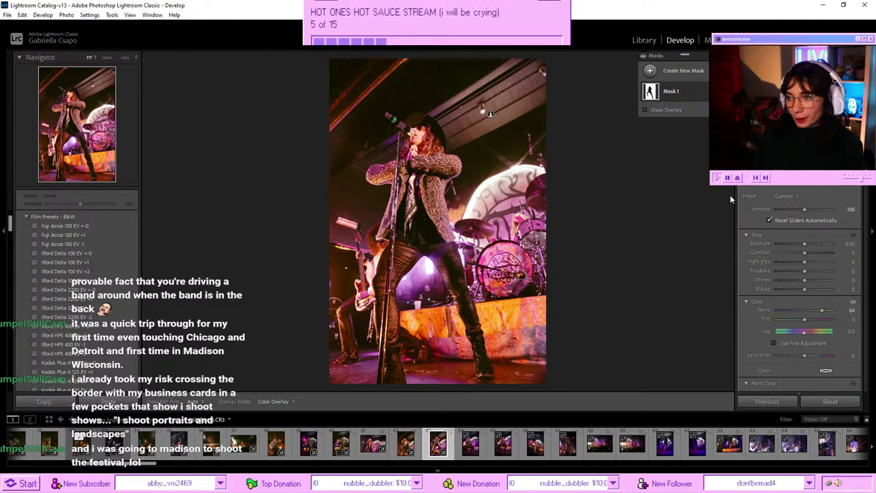
pyautogui.scroll(-10, 819, 241)
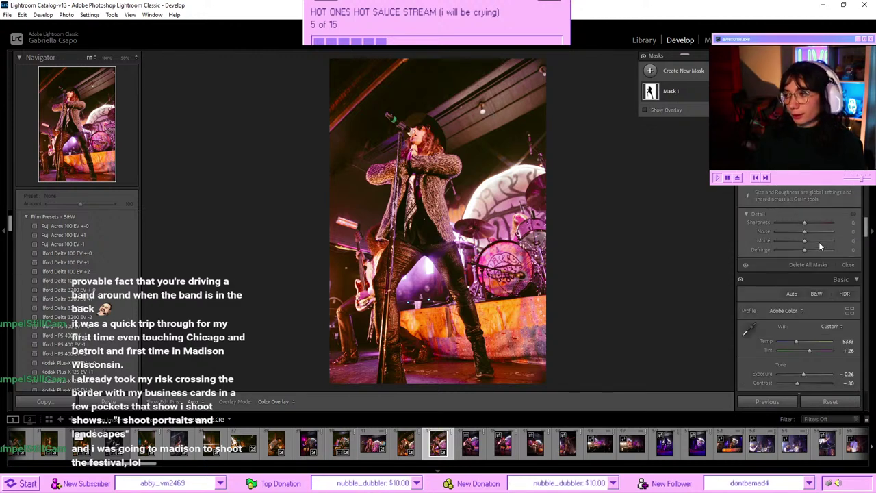
pyautogui.scroll(5, 818, 242)
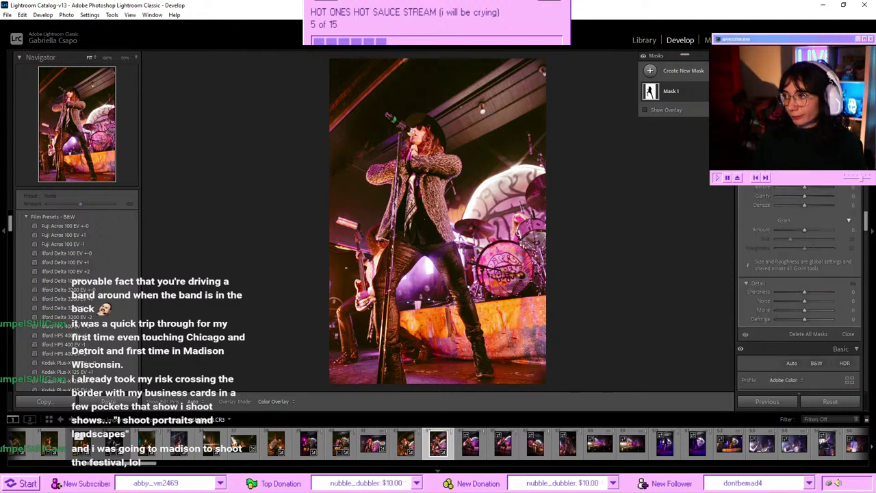
pyautogui.hotkey('shift', 'w')
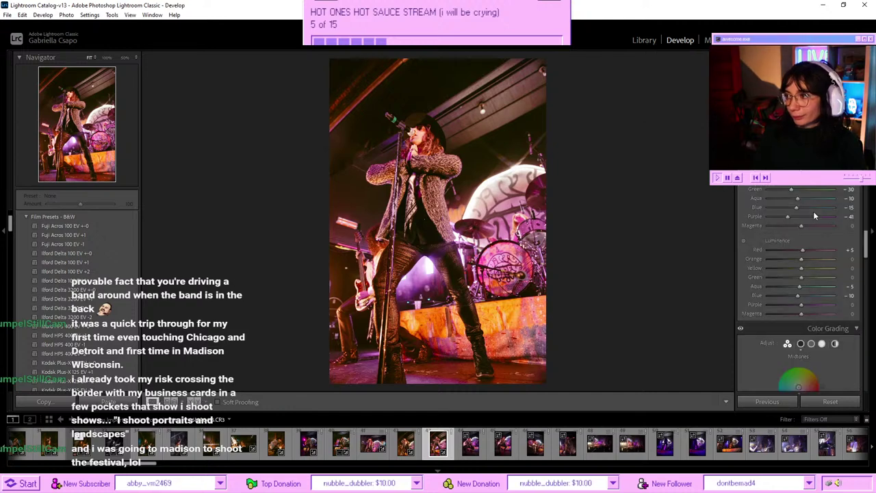
# - Set the purple hue of the standing singer photo to -19 in the color mixer
pyautogui.scroll(-5, 813, 212)
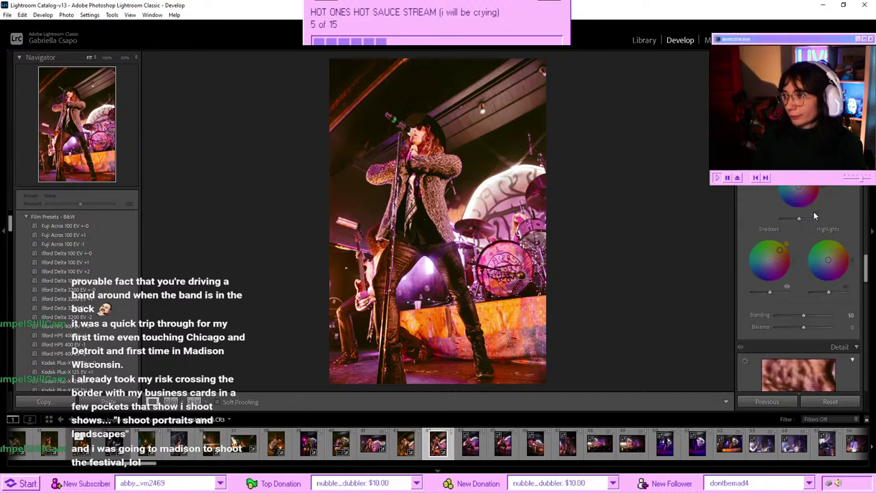
pyautogui.scroll(-3, 815, 215)
pyautogui.scroll(6, 815, 216)
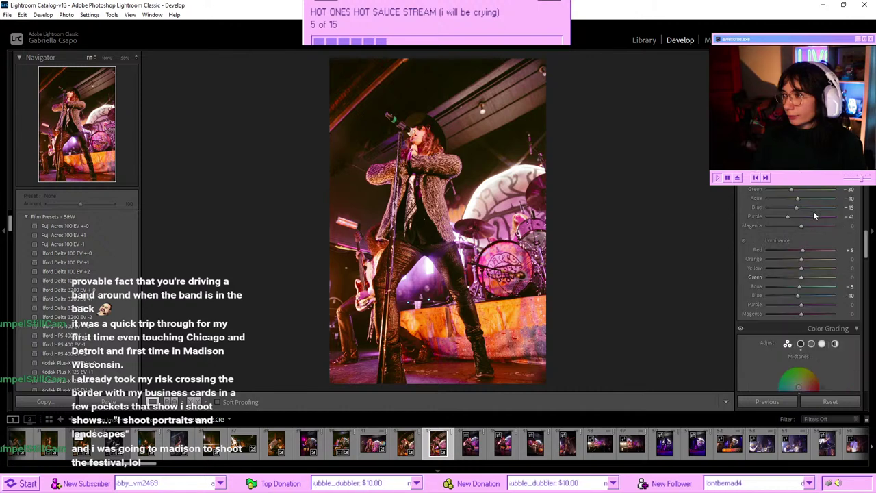
pyautogui.scroll(2, 814, 216)
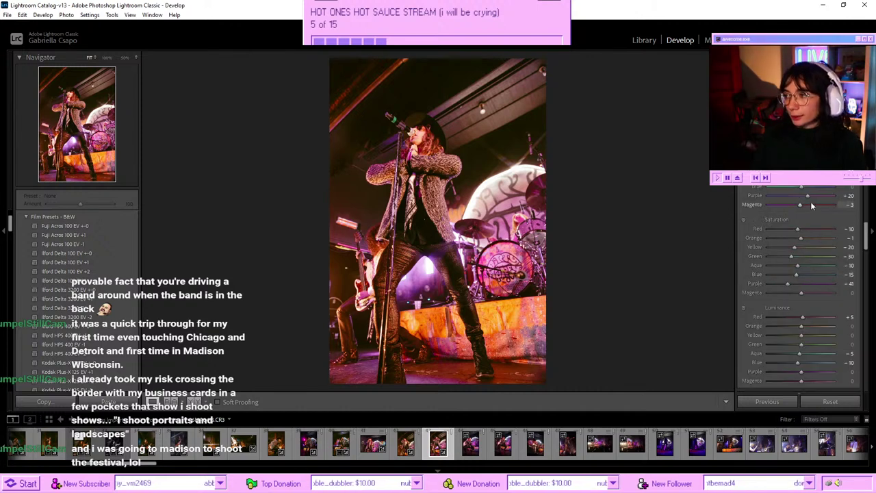
pyautogui.moveTo(808, 196)
pyautogui.mouseDown()
pyautogui.moveTo(786, 195)
pyautogui.moveTo(808, 195)
pyautogui.moveTo(787, 199)
pyautogui.moveTo(797, 199)
pyautogui.mouseUp()
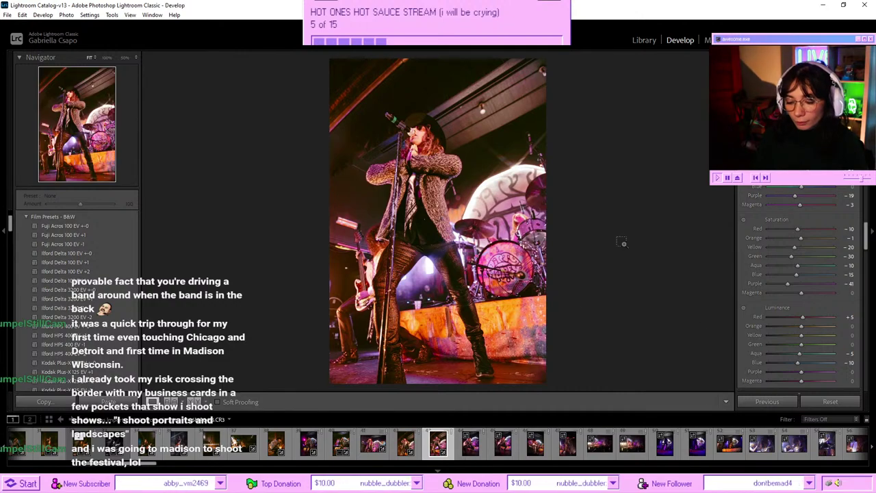
# - Copy the standing singer photo's develop settings and paste them onto the next photo of the singer squatting with the microphone stand
pyautogui.hotkey('ctrl', 'shift', 'c')
pyautogui.press('Return')
pyautogui.press('Right')
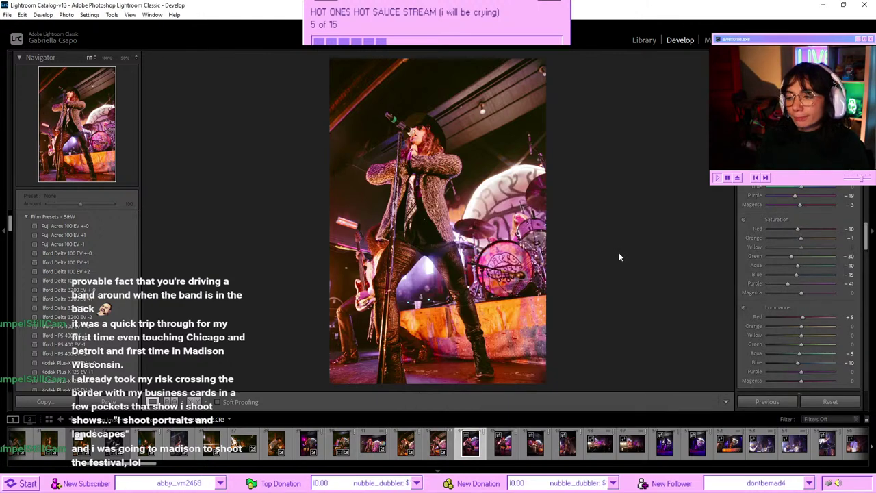
pyautogui.press('Right')
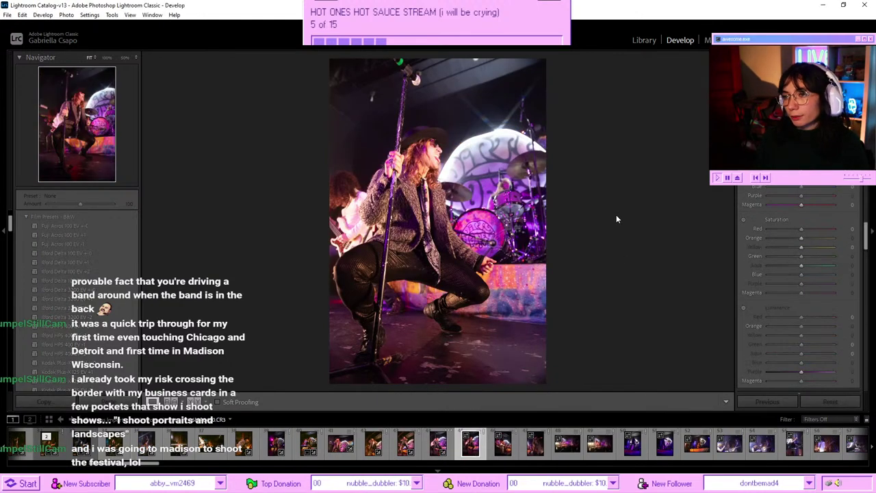
pyautogui.press('Left')
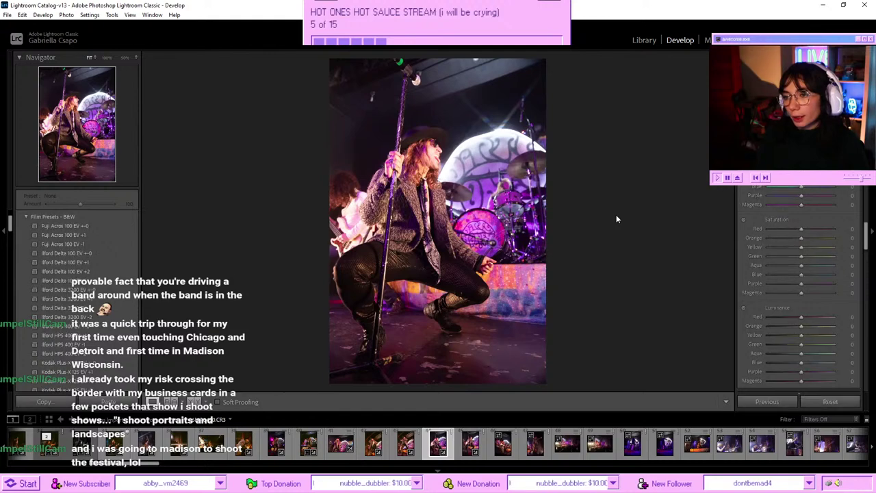
pyautogui.hotkey('ctrl', 'shift', 'v')
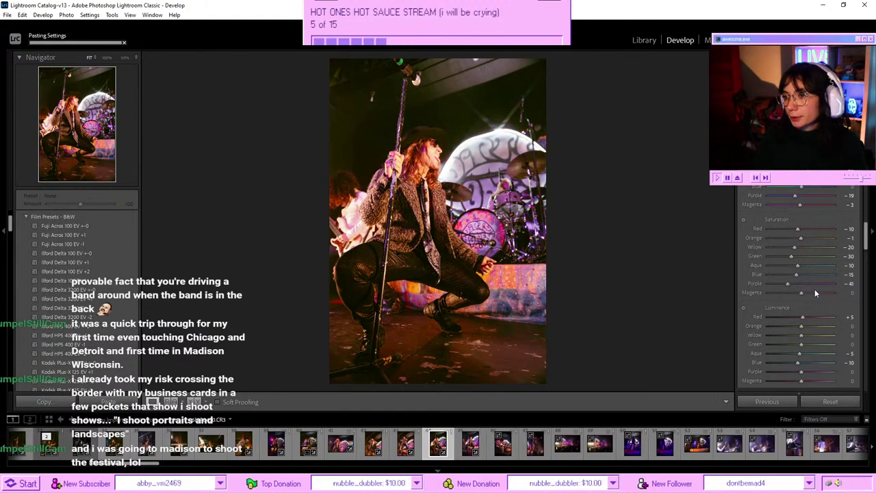
# - Set the squatting singer photo's highlights to -28 and its shadows to +49
pyautogui.scroll(5, 814, 289)
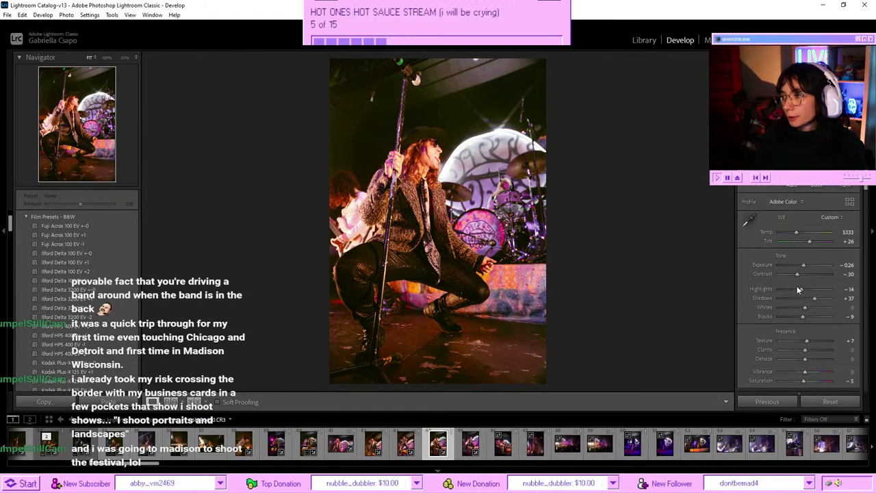
pyautogui.moveTo(801, 289)
pyautogui.mouseDown()
pyautogui.moveTo(791, 290)
pyautogui.moveTo(798, 295)
pyautogui.mouseUp()
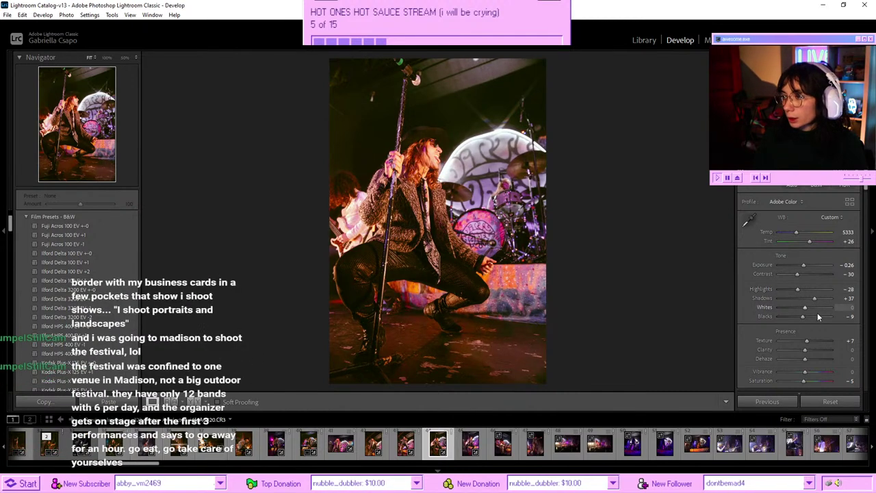
pyautogui.moveTo(815, 299)
pyautogui.mouseDown()
pyautogui.moveTo(826, 299)
pyautogui.moveTo(818, 302)
pyautogui.mouseUp()
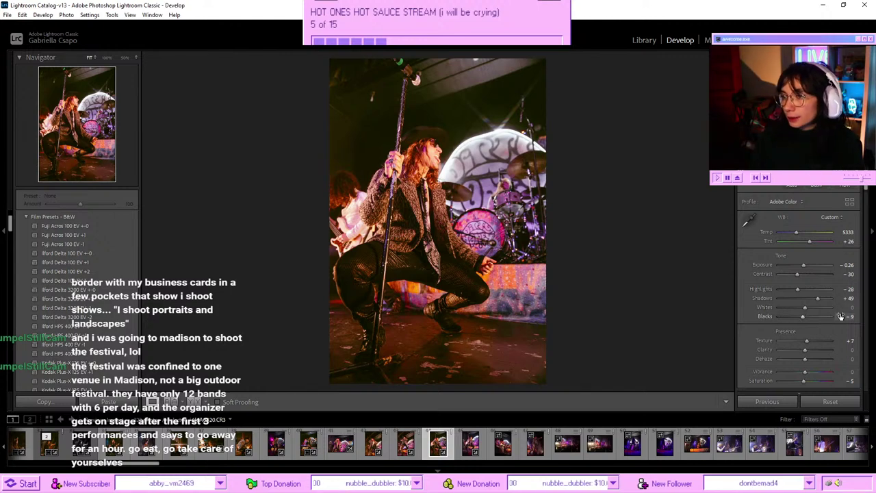
# - Set the squatting singer photo's highlights to -42 and reset its exposure to 0.00
pyautogui.doubleClick(806, 264)
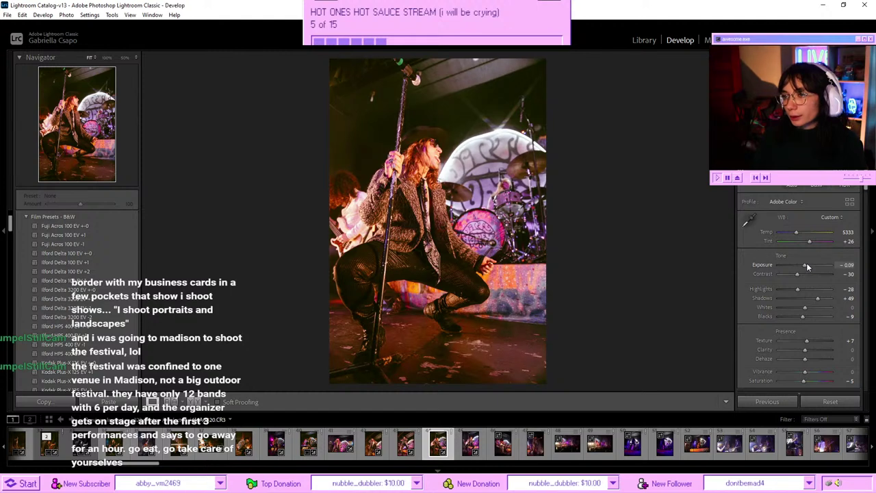
pyautogui.hotkey('ctrl', 'z')
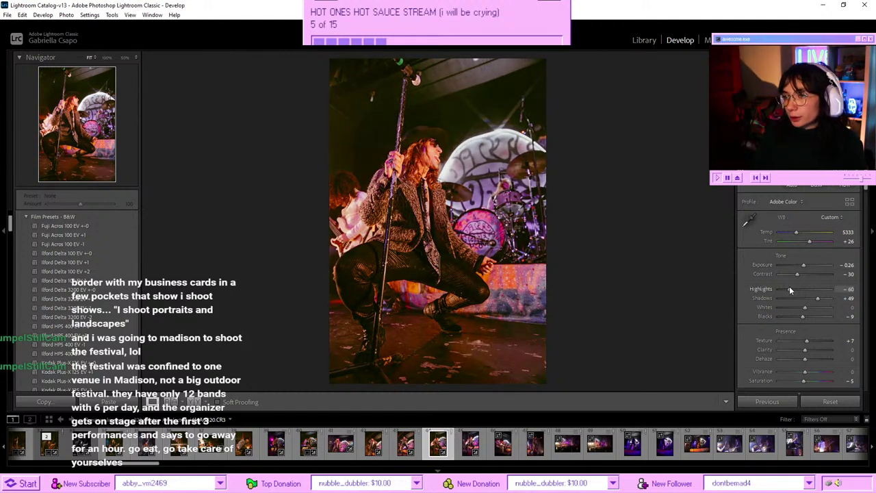
pyautogui.click(794, 288)
pyautogui.doubleClick(806, 265)
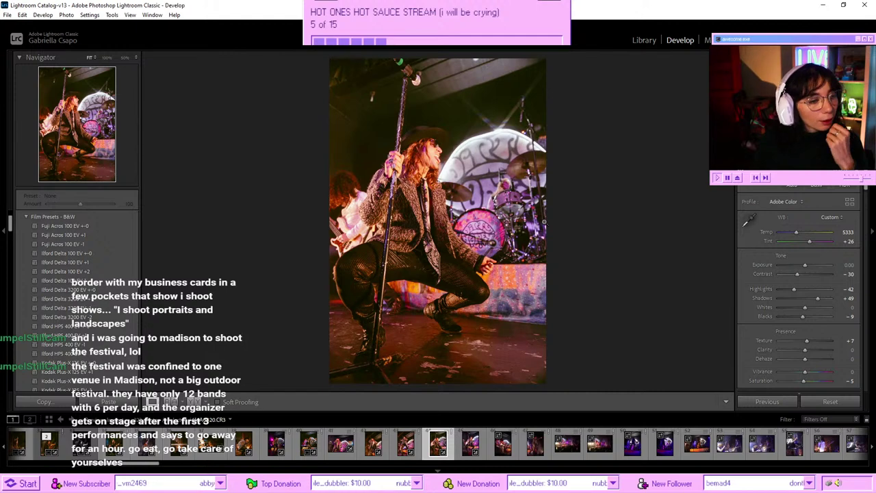
# - Copy the squatting singer photo's develop settings and paste them onto the next photo of the singer in the hat at the microphone stand
pyautogui.click(476, 444)
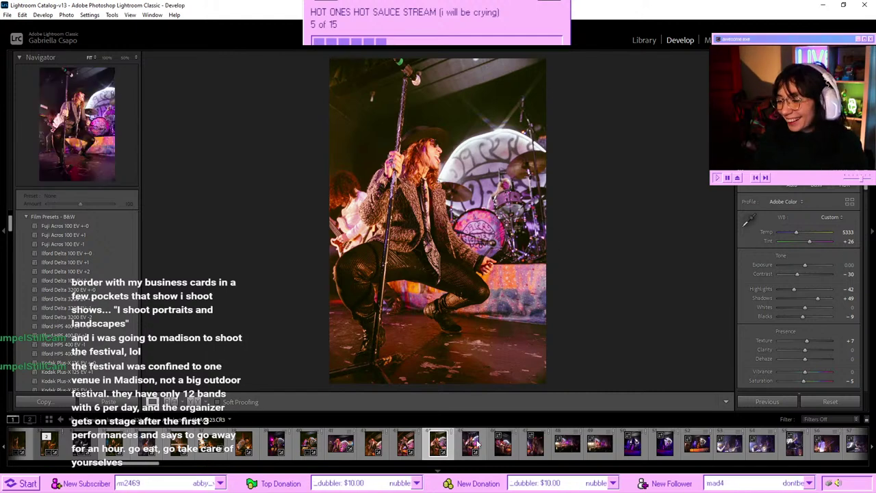
pyautogui.click(442, 445)
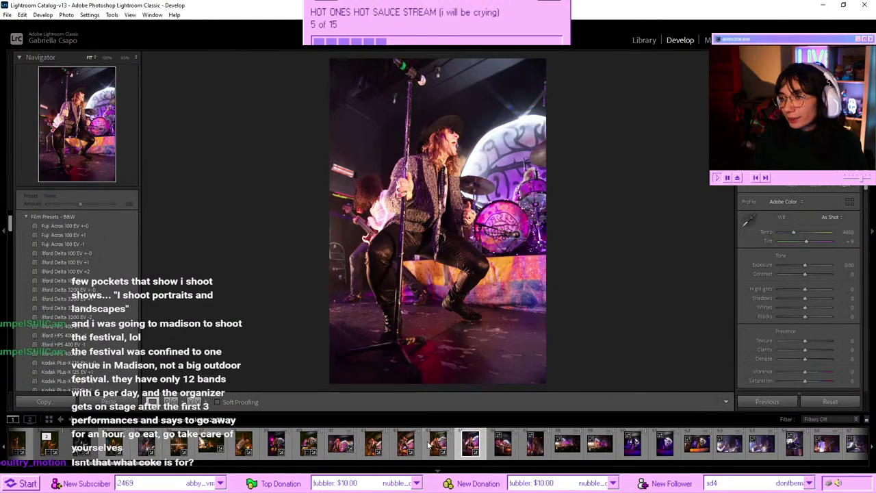
pyautogui.hotkey('ctrl', 'shift', 'v')
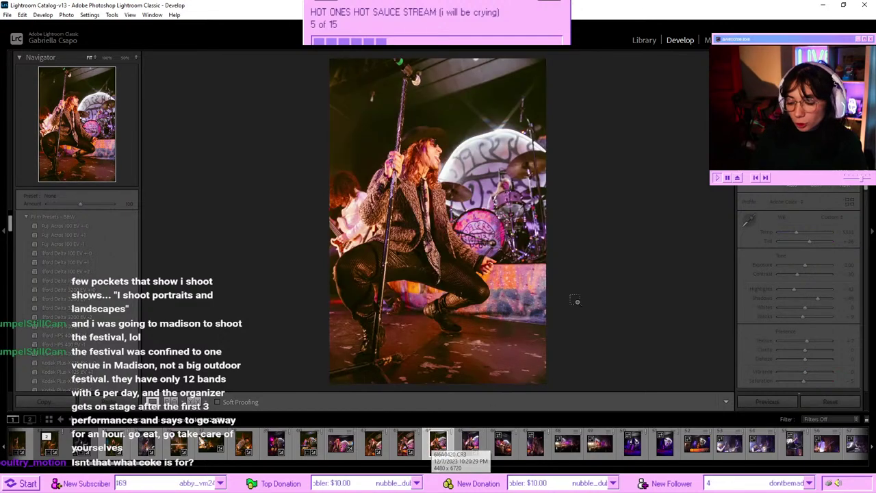
pyautogui.hotkey('ctrl', 'shift', 'c')
pyautogui.press('Return')
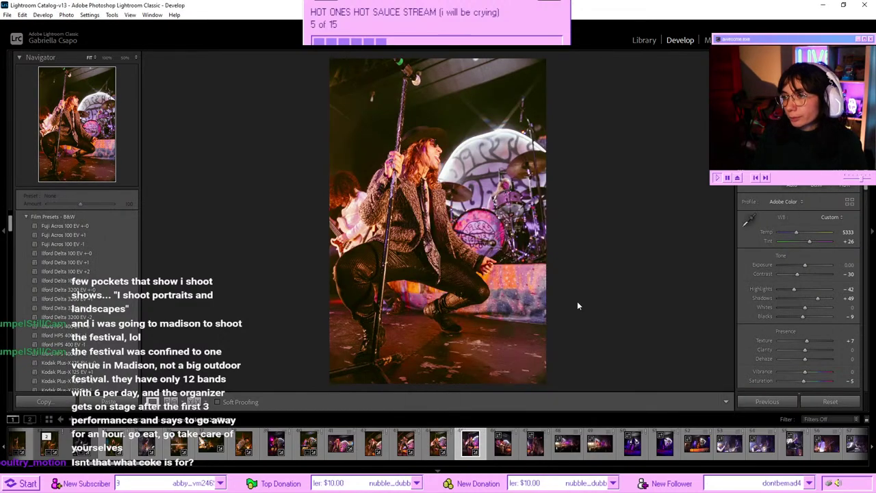
pyautogui.press('Right')
pyautogui.hotkey('ctrl', 'shift', 'v')
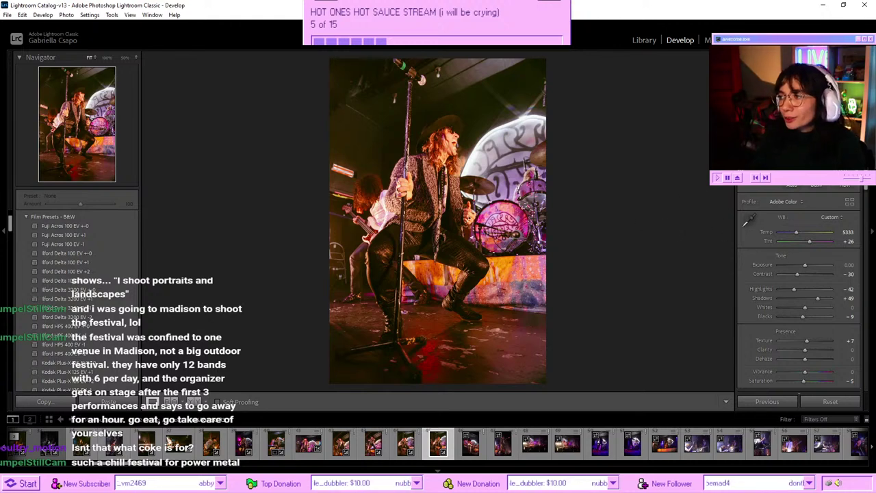
# - Create a background mask on this singer photo with its temperature at 34, and leave masking
pyautogui.hotkey('shift', 'w')
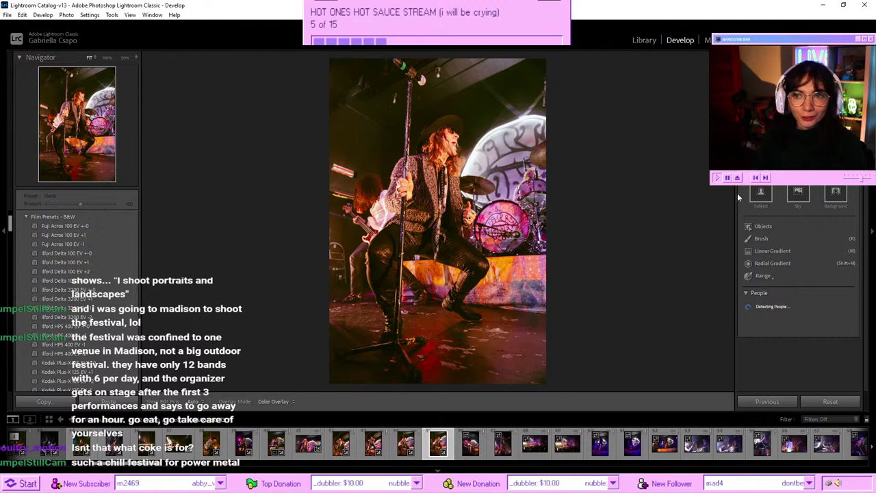
pyautogui.click(835, 194)
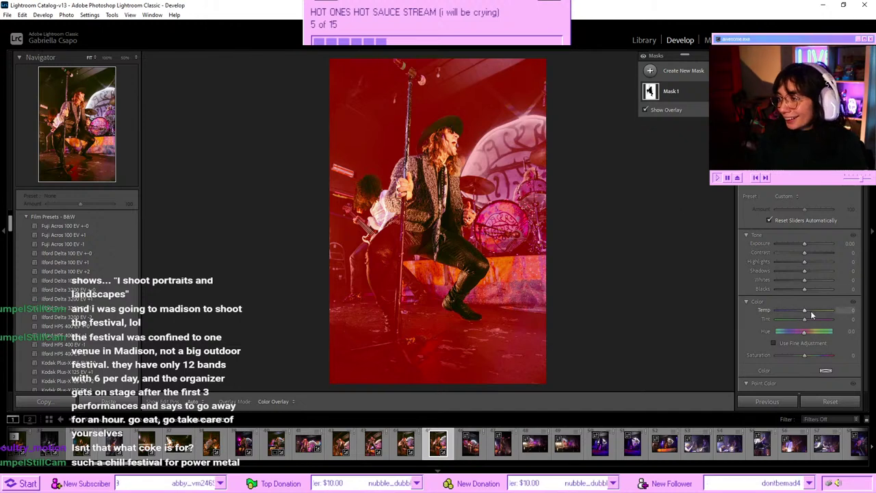
pyautogui.moveTo(810, 311)
pyautogui.mouseDown()
pyautogui.moveTo(779, 307)
pyautogui.moveTo(796, 308)
pyautogui.mouseUp()
pyautogui.moveTo(799, 307); pyautogui.dragTo(813, 300)
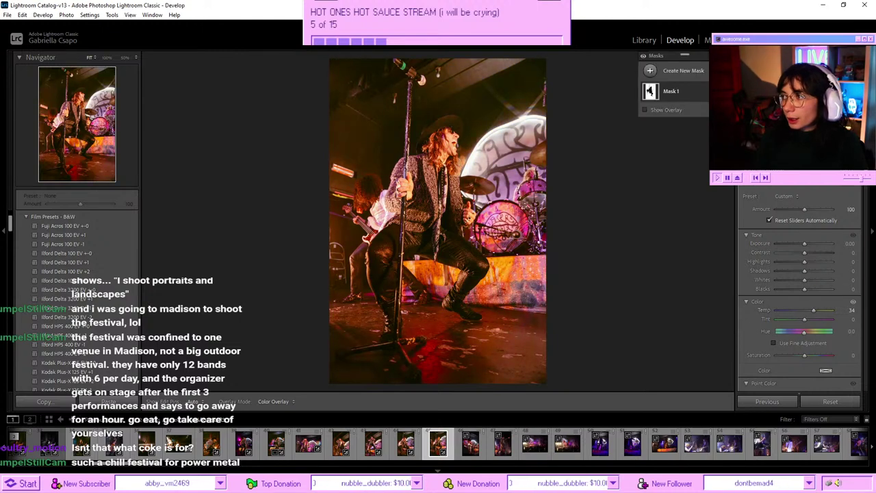
pyautogui.hotkey('shift', 'w')
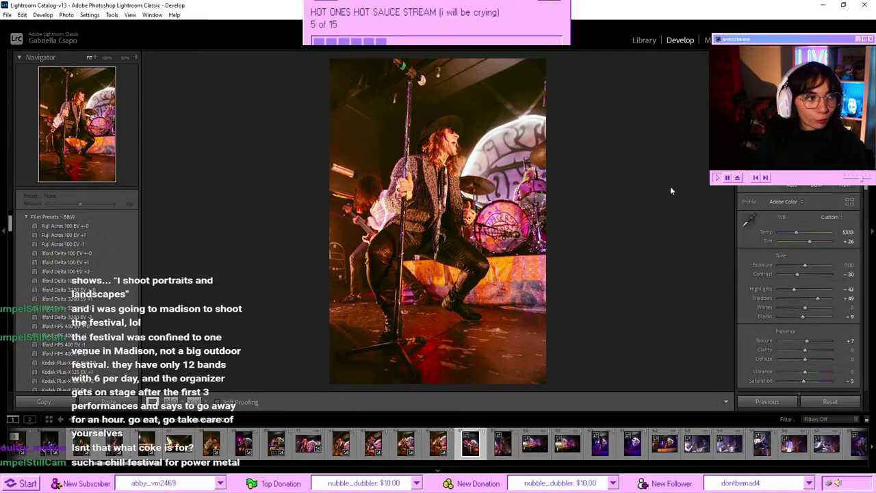
# - Paste the copied develop settings onto the next photo, of the bassist standing on stage, and set its exposure to +0.44
pyautogui.press('Right')
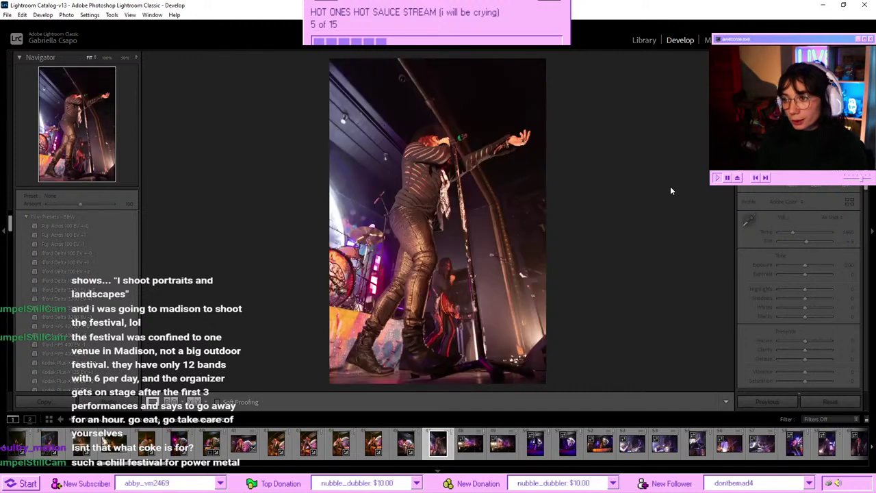
pyautogui.press('Left')
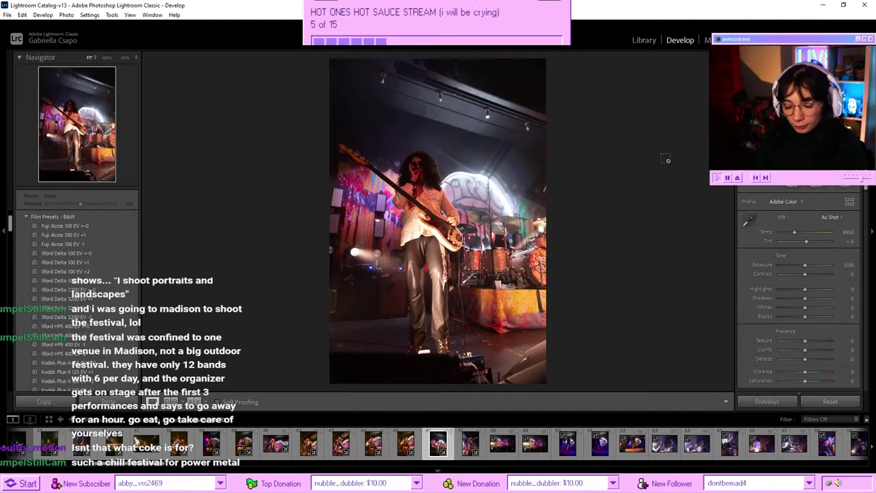
pyautogui.hotkey('ctrl', 'shift', 'v')
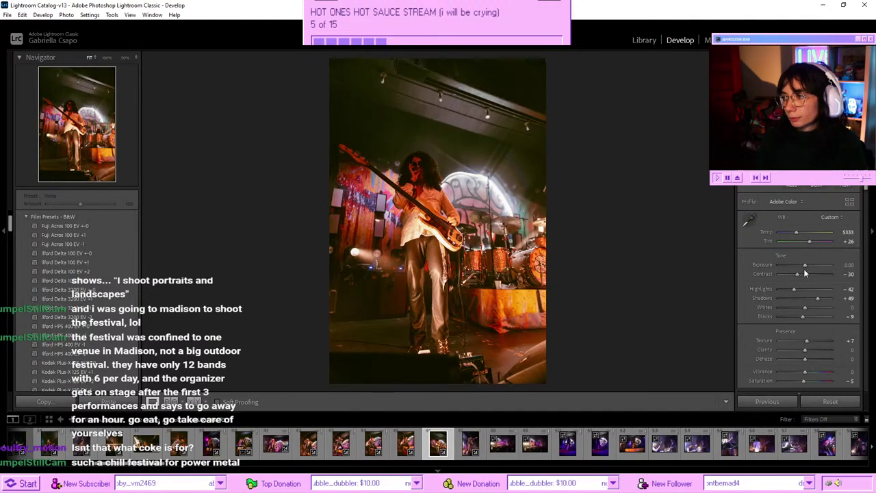
pyautogui.moveTo(806, 265); pyautogui.dragTo(808, 263)
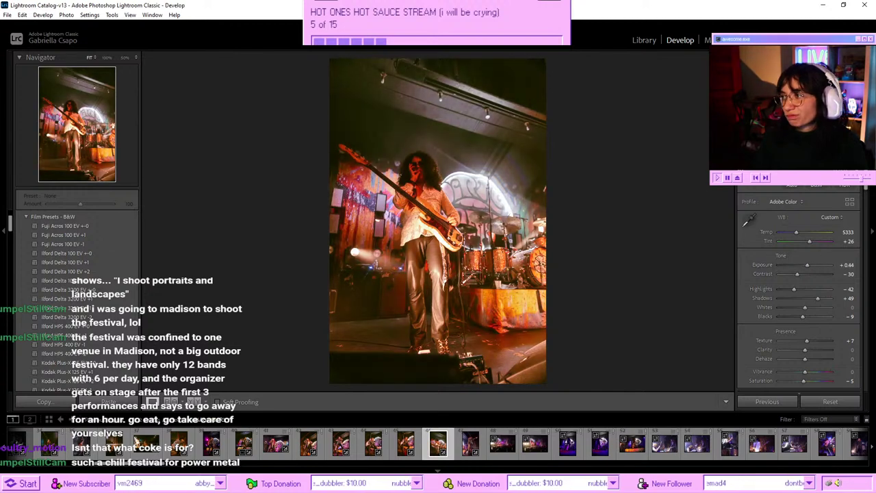
# - Create a radial gradient mask over the bassist's head and center it on the face and hair
pyautogui.hotkey('shift', 'w')
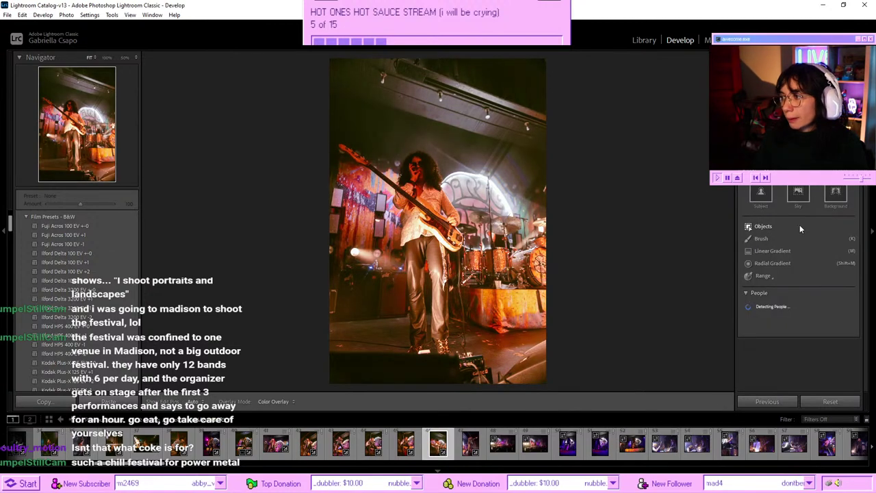
pyautogui.click(775, 263)
pyautogui.moveTo(425, 170); pyautogui.dragTo(446, 204)
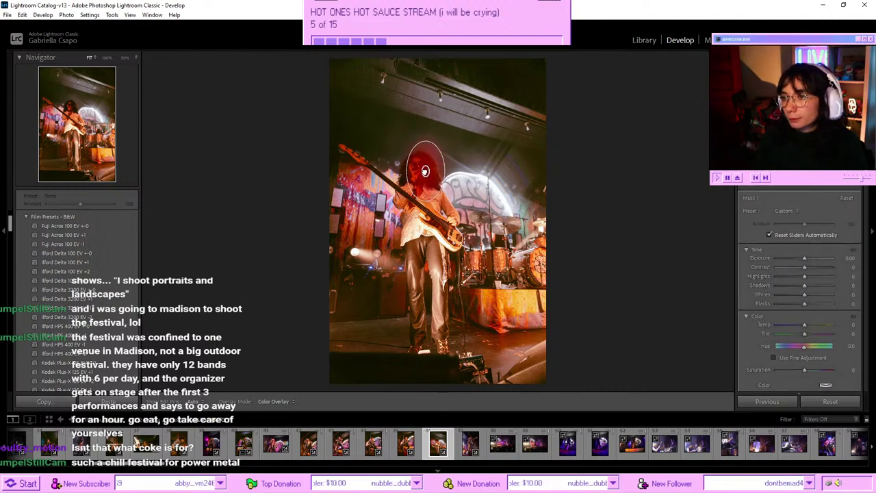
pyautogui.moveTo(432, 171); pyautogui.dragTo(427, 179)
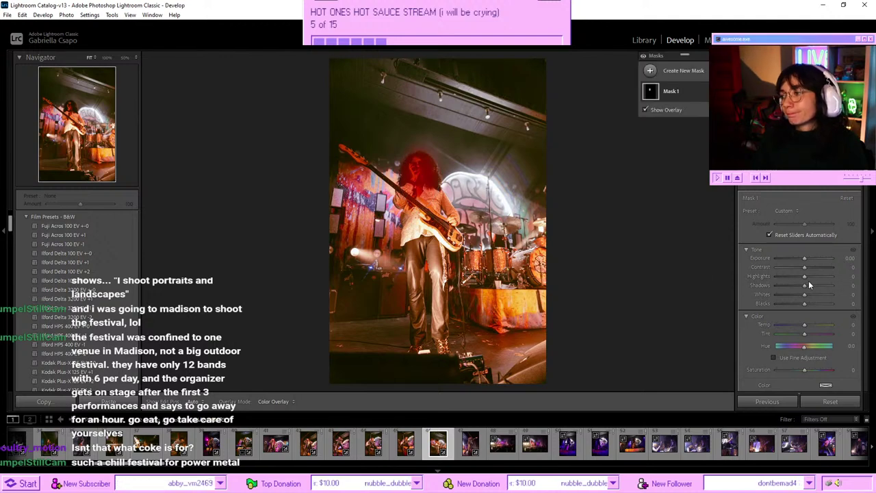
# - Set the bassist's head mask to shadows 39, exposure 0.76 and saturation -14, and leave masking
pyautogui.moveTo(804, 285); pyautogui.dragTo(814, 288)
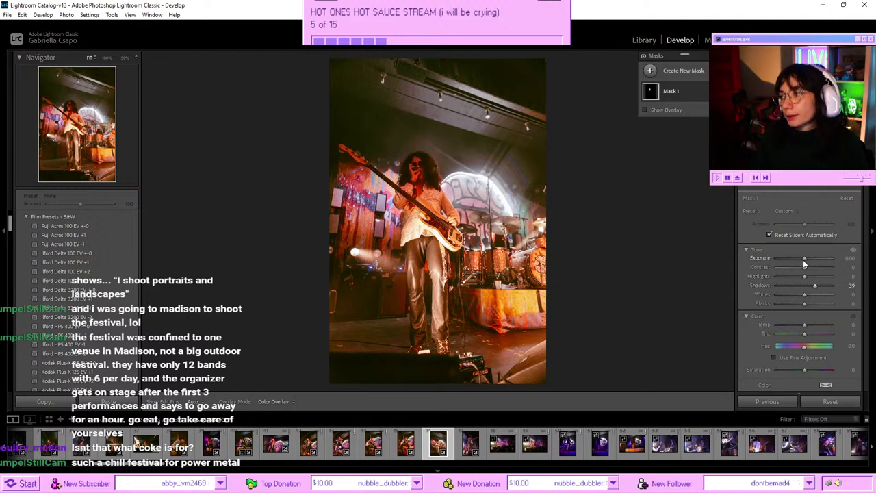
pyautogui.moveTo(804, 258); pyautogui.dragTo(810, 259)
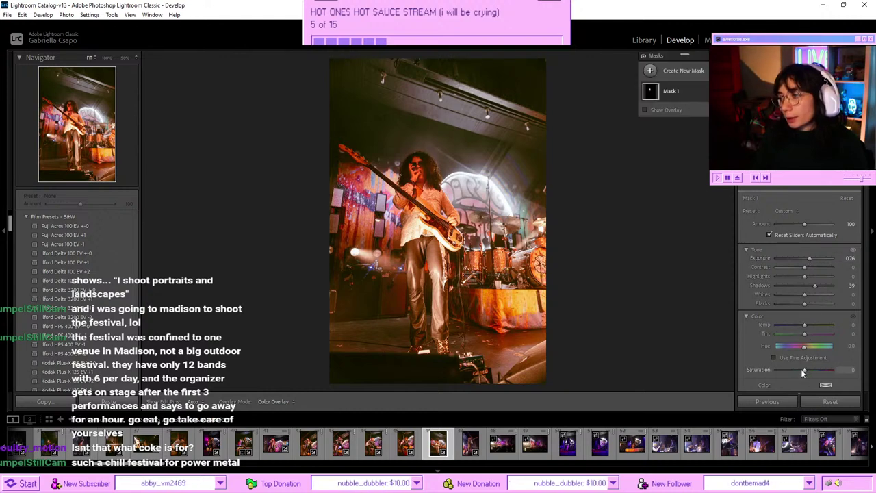
pyautogui.moveTo(801, 369)
pyautogui.mouseDown()
pyautogui.moveTo(792, 381)
pyautogui.moveTo(797, 375)
pyautogui.mouseUp()
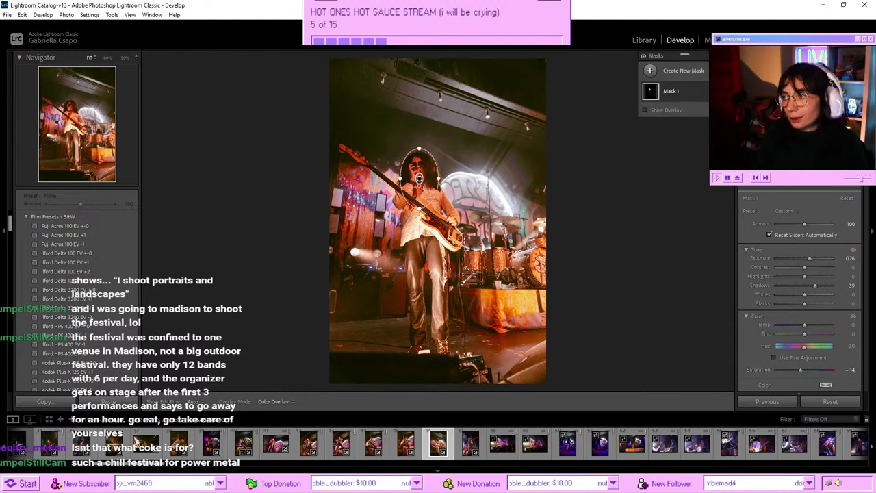
pyautogui.hotkey('shift', 'w')
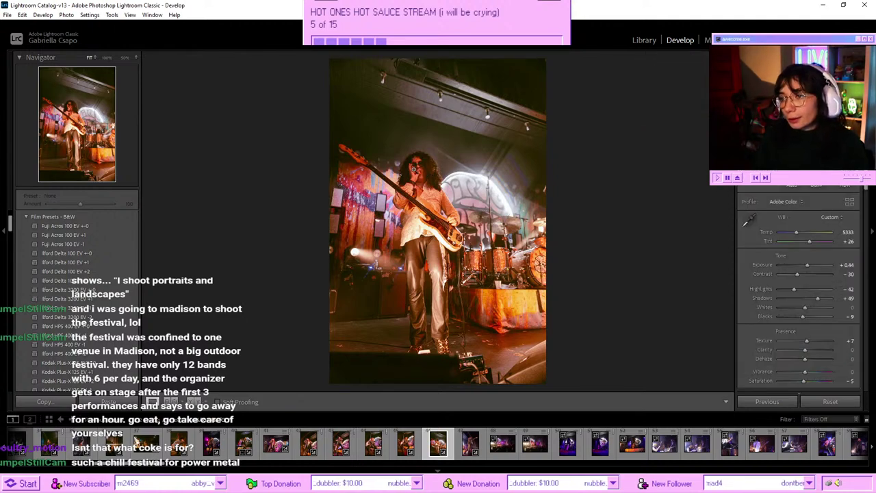
pyautogui.moveTo(416, 170); pyautogui.dragTo(442, 175)
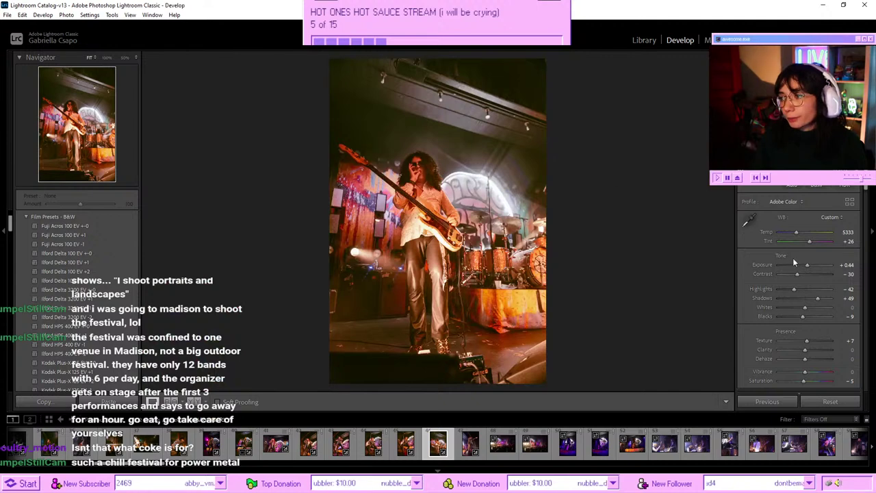
# - Set the bassist photo's red primary hue to +32 in the calibration settings
pyautogui.scroll(-10, 767, 266)
pyautogui.scroll(-8, 767, 265)
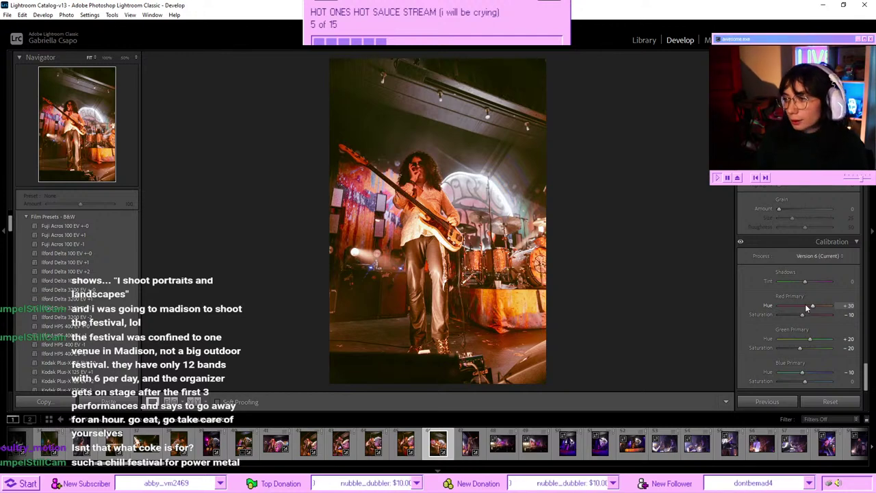
pyautogui.moveTo(807, 308); pyautogui.dragTo(815, 313)
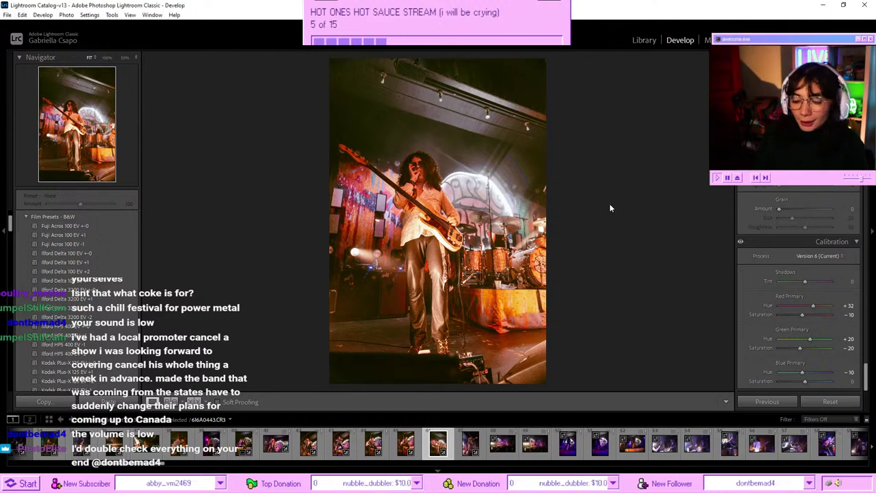
# - Copy the bassist photo's develop settings without masking and paste them onto the next photo of the singer with an outstretched arm
pyautogui.press('Right')
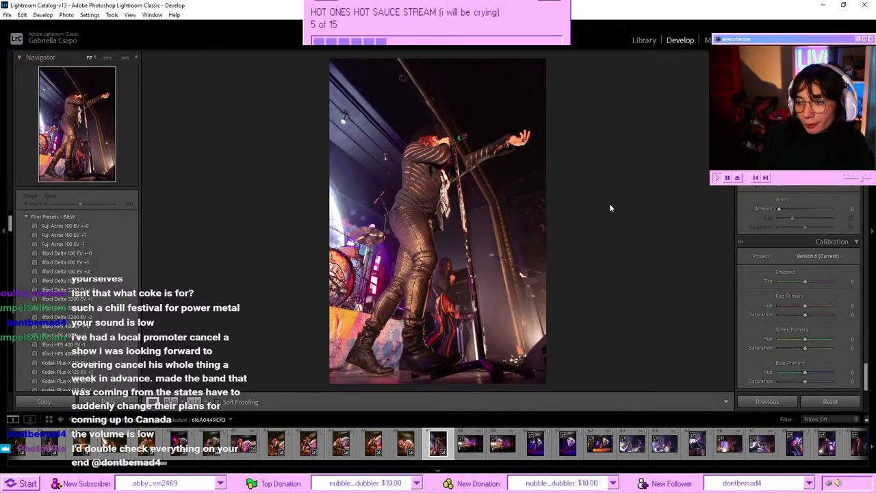
pyautogui.press('Left')
pyautogui.hotkey('ctrl', 'shift', 'c')
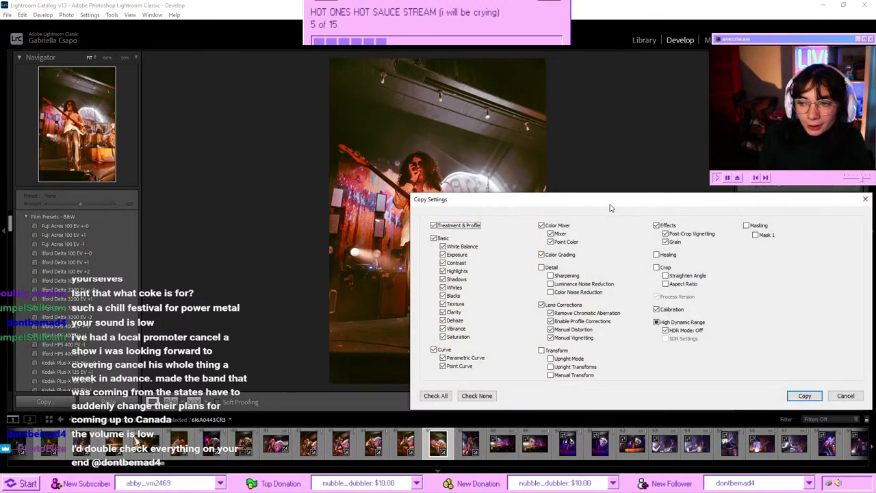
pyautogui.press('Return')
pyautogui.press('Right')
pyautogui.hotkey('ctrl', 'shift', 'v')
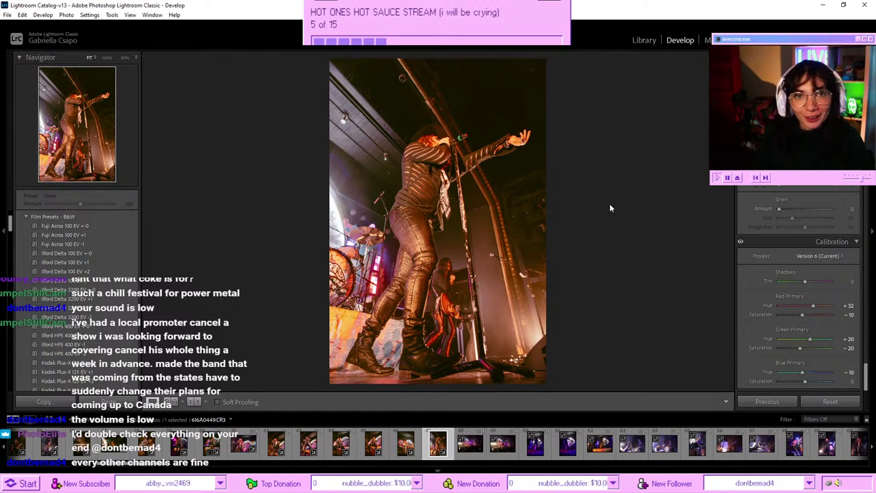
# - Set the outstretched-arm singer photo's shadows to +5 and its exposure to +0.53
pyautogui.scroll(15, 802, 254)
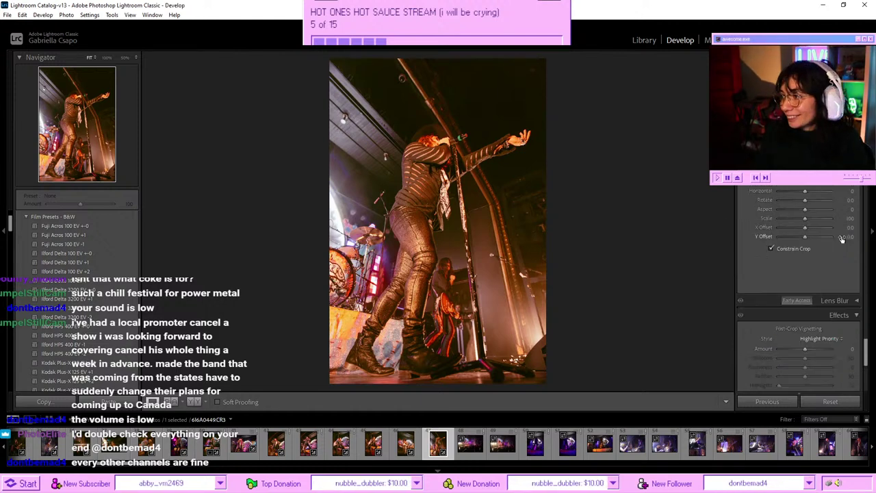
pyautogui.scroll(1, 802, 258)
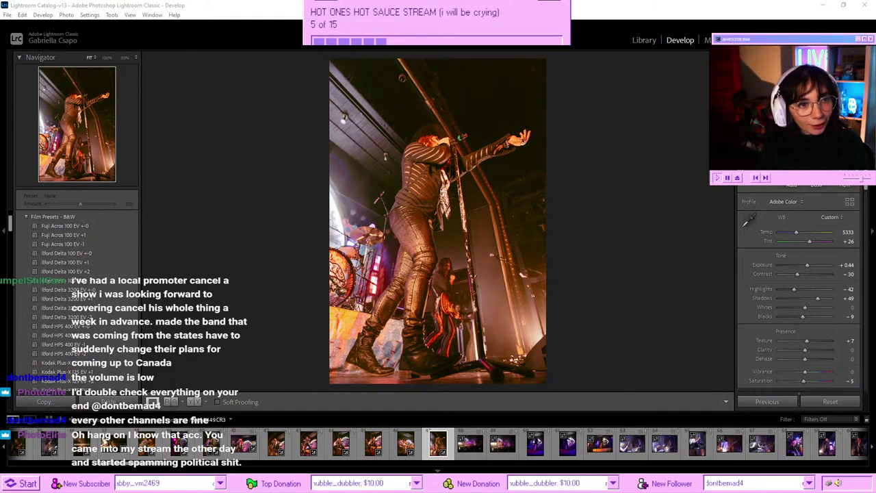
pyautogui.moveTo(818, 297); pyautogui.dragTo(806, 301)
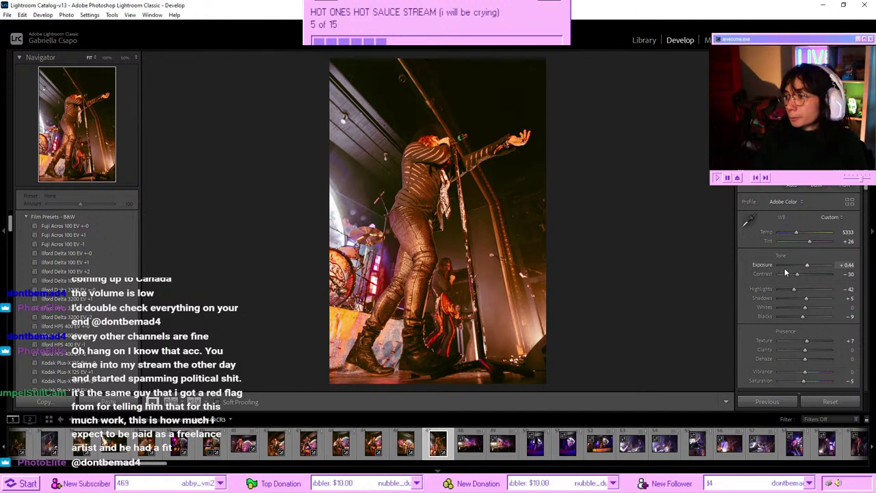
pyautogui.moveTo(806, 267); pyautogui.dragTo(807, 266)
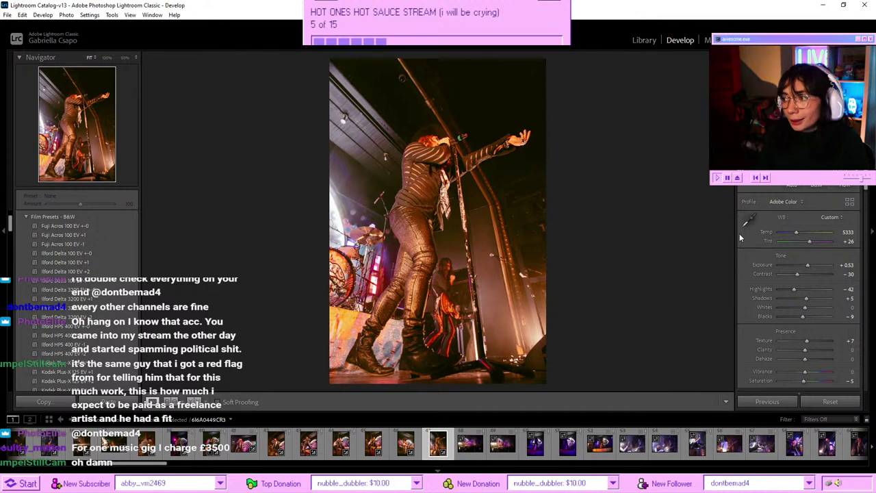
# - Set the outstretched-arm singer photo's shadows to -18
pyautogui.scroll(-10, 816, 252)
pyautogui.scroll(-10, 764, 243)
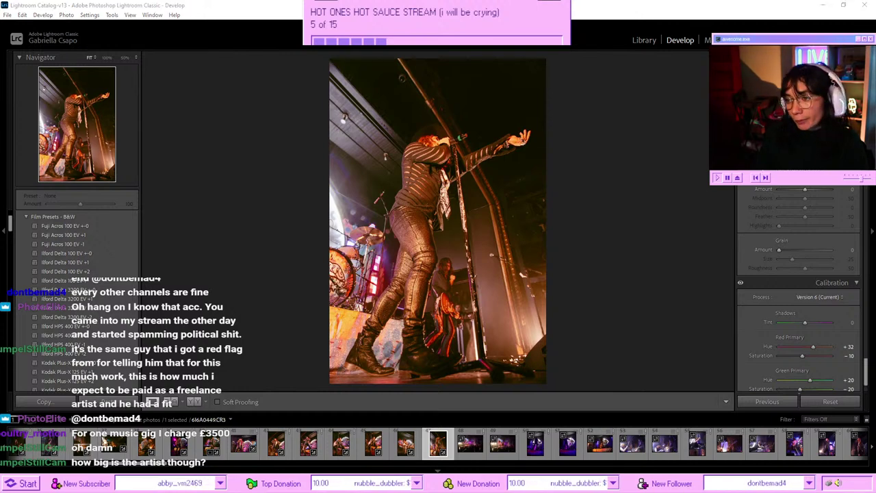
pyautogui.scroll(10, 775, 251)
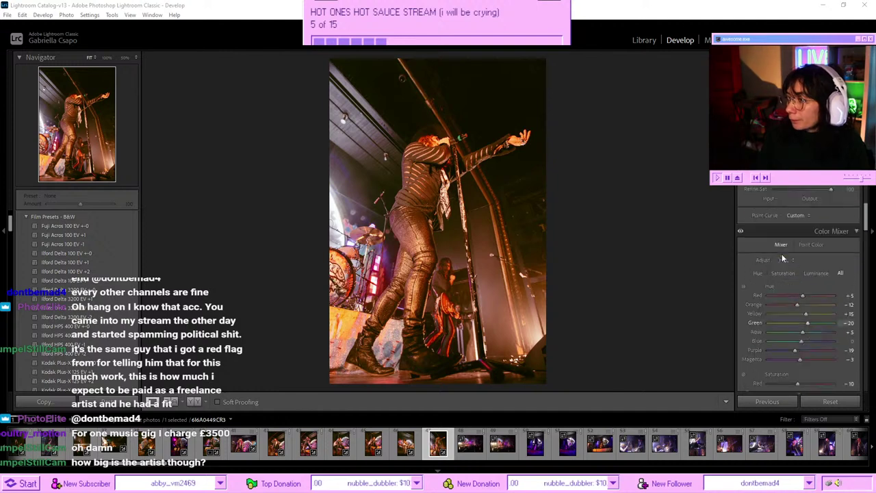
pyautogui.scroll(4, 797, 265)
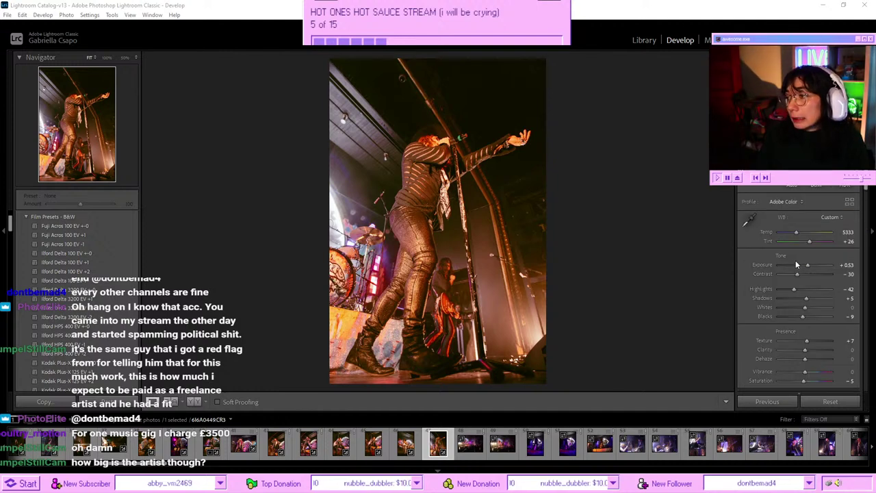
pyautogui.click(803, 302)
pyautogui.moveTo(801, 299); pyautogui.dragTo(800, 300)
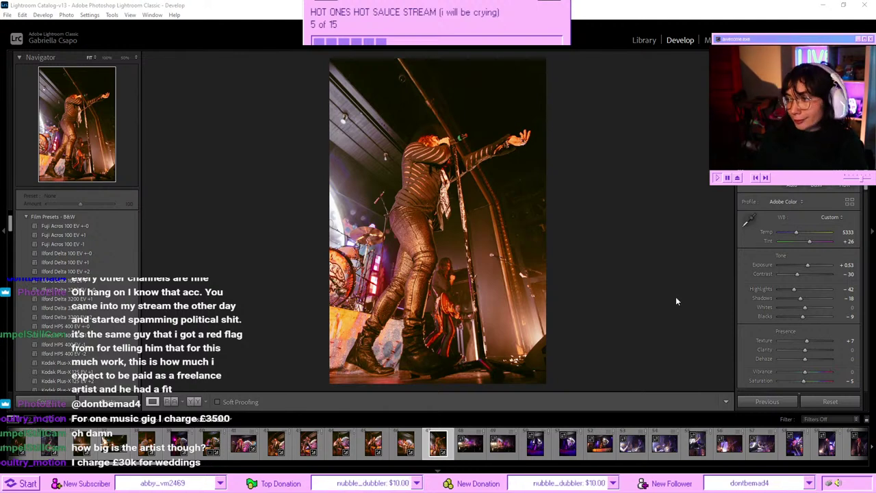
# - Paste the copied develop settings onto the next photo, a wide stage and crowd shot, and set its exposure to -0.09 and temperature to 4807
pyautogui.press('Right')
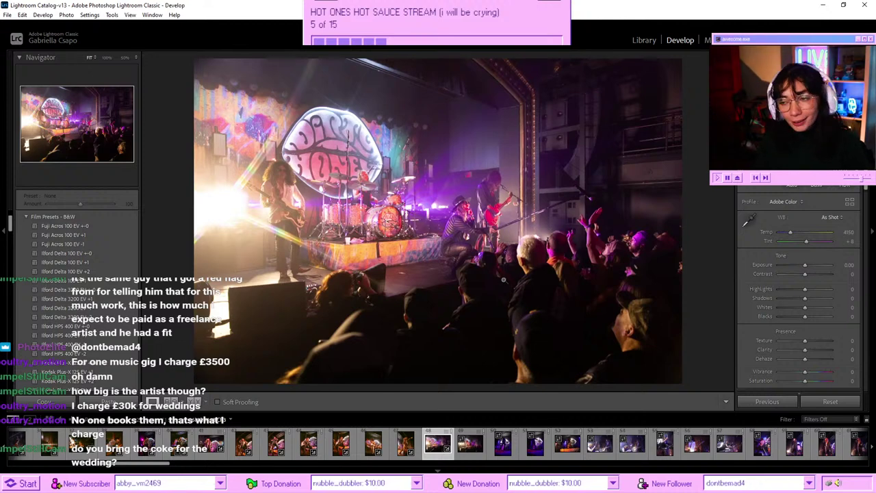
pyautogui.hotkey('ctrl', 'shift', 'v')
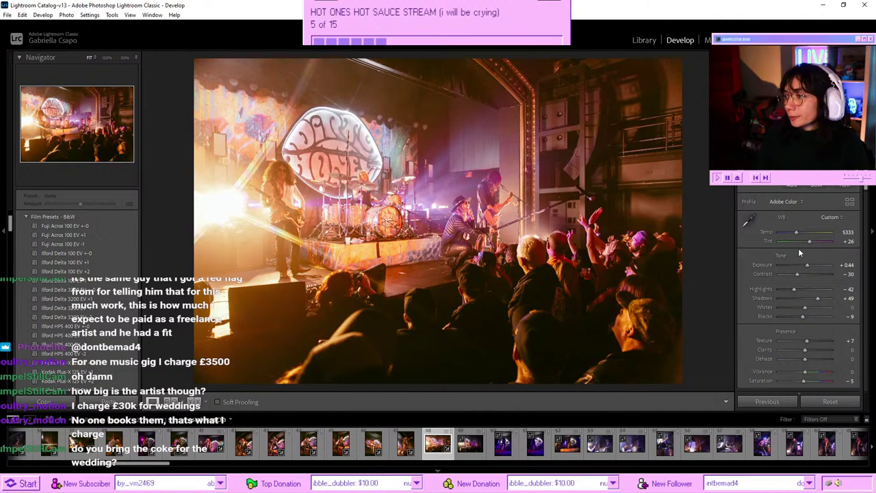
pyautogui.click(802, 265)
pyautogui.moveTo(802, 265); pyautogui.dragTo(805, 265)
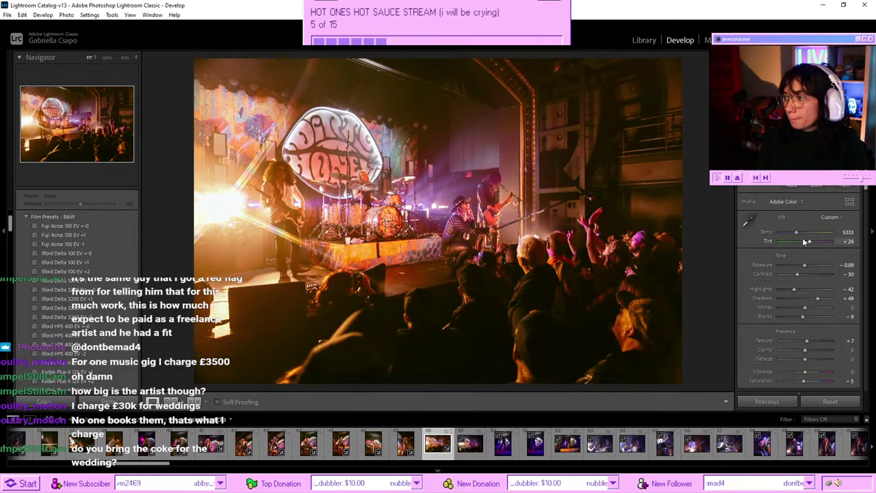
pyautogui.moveTo(792, 232); pyautogui.dragTo(793, 230)
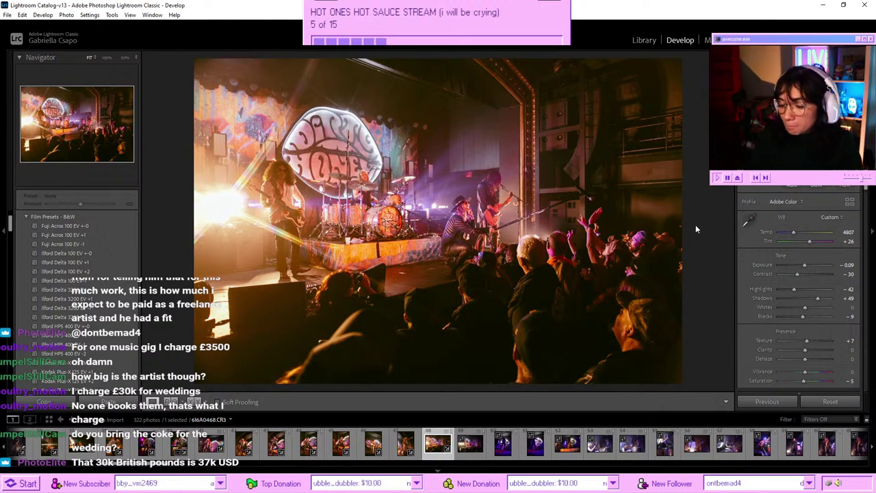
pyautogui.press('Delete')
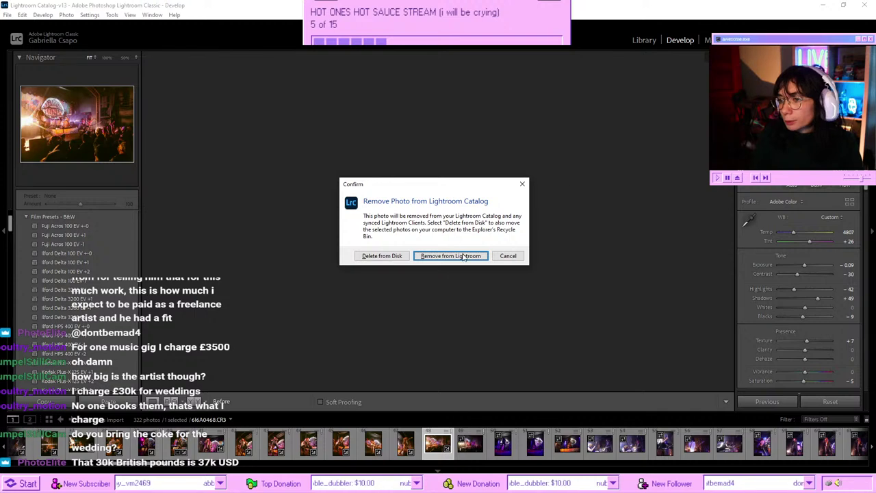
pyautogui.press('Escape')
pyautogui.press('\\')
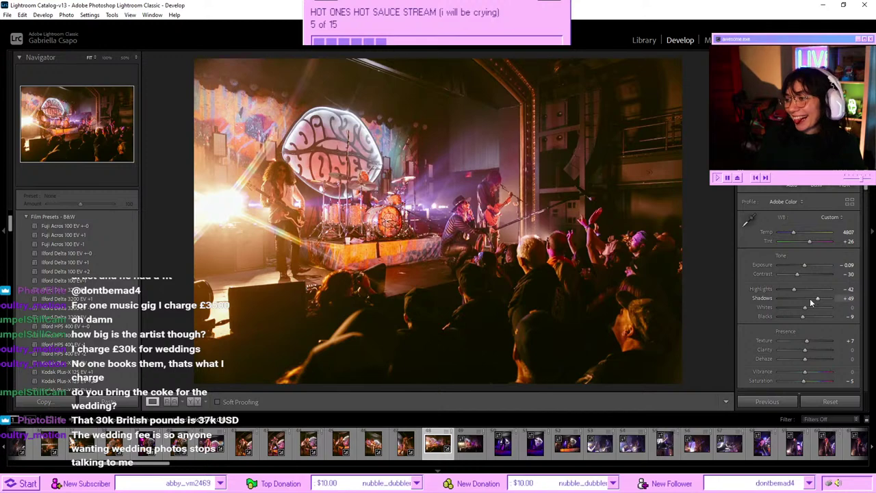
# - Set the wide stage and crowd photo's shadows to +58
pyautogui.moveTo(810, 300); pyautogui.dragTo(820, 296)
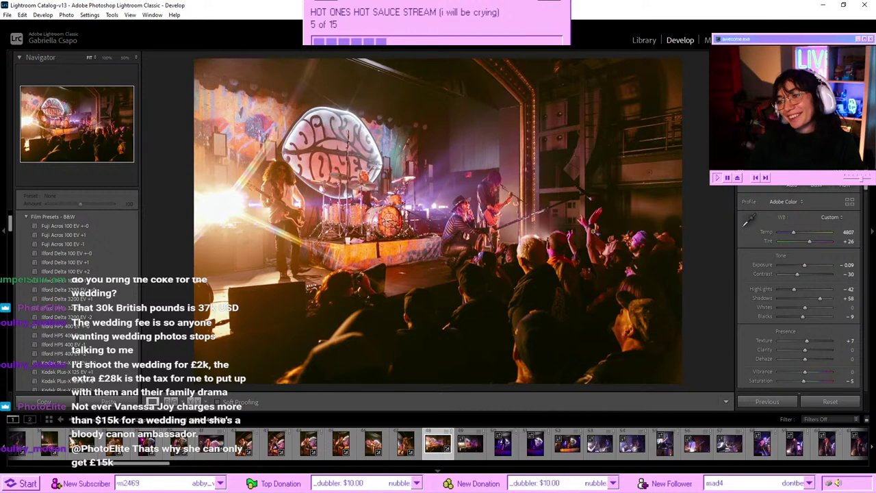
# - Paste the develop settings onto the next stage photo with the guitarist beside the singer, and set temperature 4456, exposure 0.00 and shadows +40
pyautogui.click(470, 443)
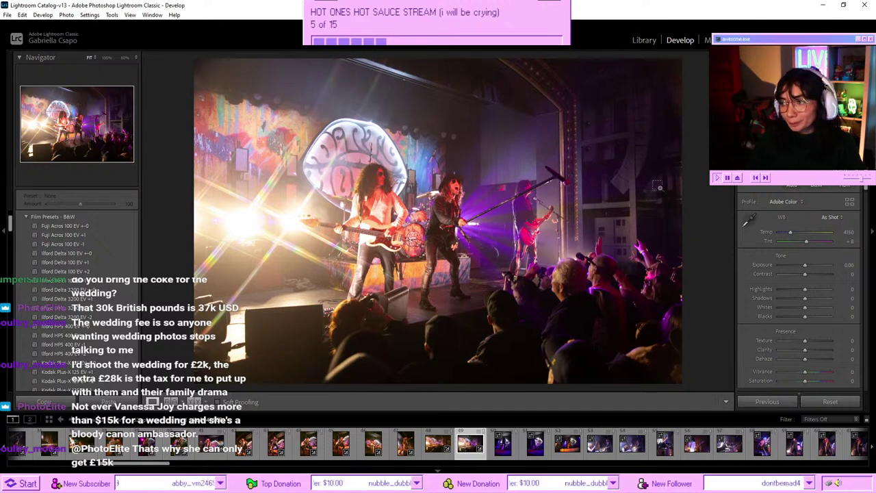
pyautogui.hotkey('ctrl', 'shift', 'v')
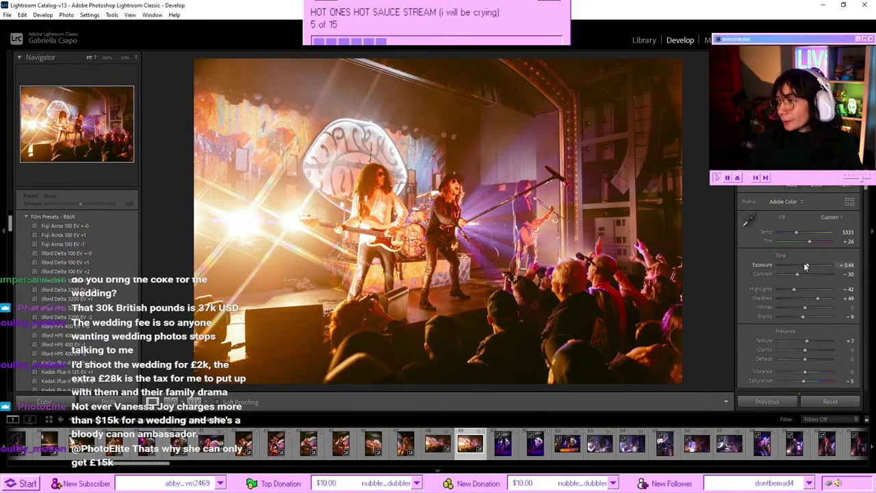
pyautogui.click(791, 233)
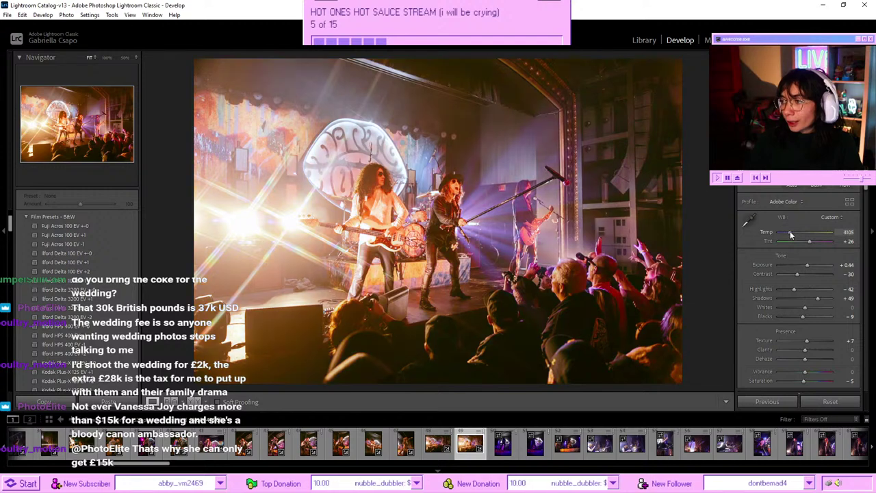
pyautogui.moveTo(805, 266); pyautogui.dragTo(803, 267)
pyautogui.doubleClick(805, 266)
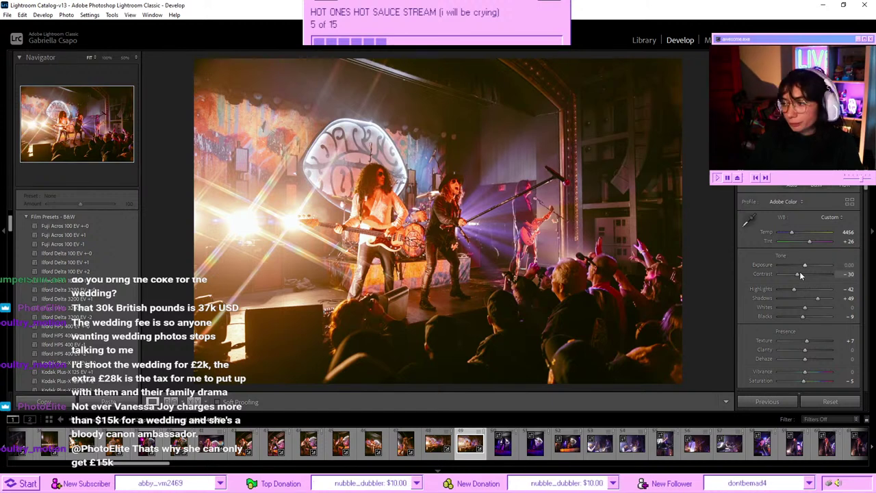
pyautogui.moveTo(814, 298); pyautogui.dragTo(814, 299)
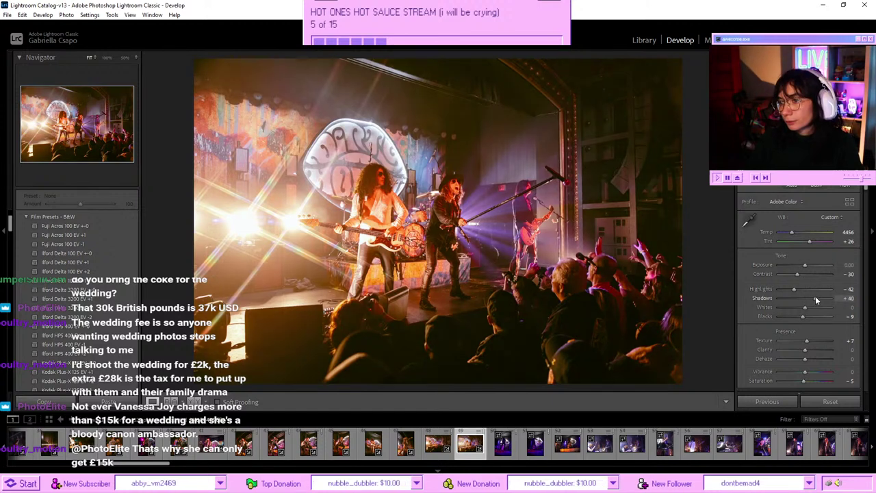
# - Set the orange saturation of the guitarist and singer photo to -22 in the color mixer, and compare it with the unedited version
pyautogui.scroll(-5, 798, 281)
pyautogui.scroll(-3, 790, 312)
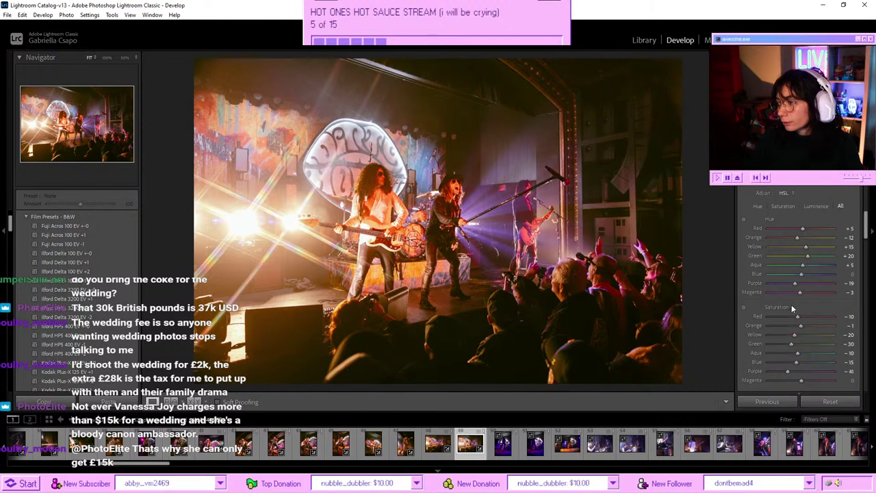
pyautogui.click(792, 325)
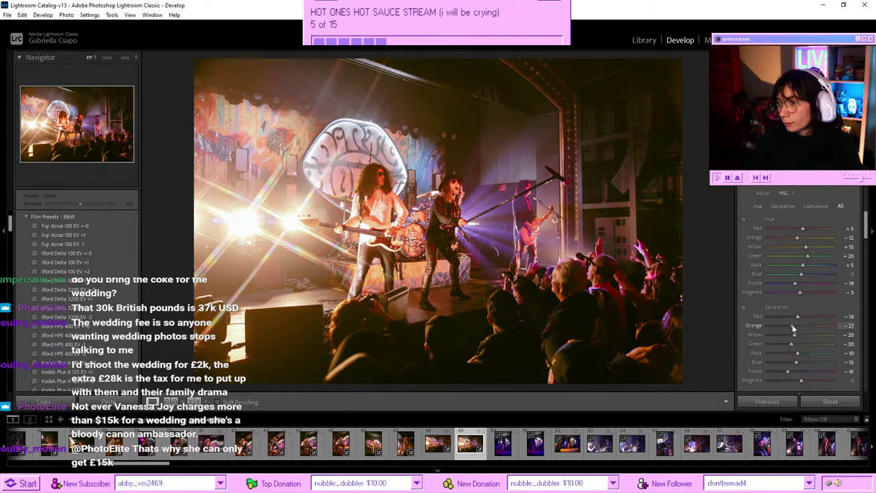
pyautogui.moveTo(792, 324); pyautogui.dragTo(794, 324)
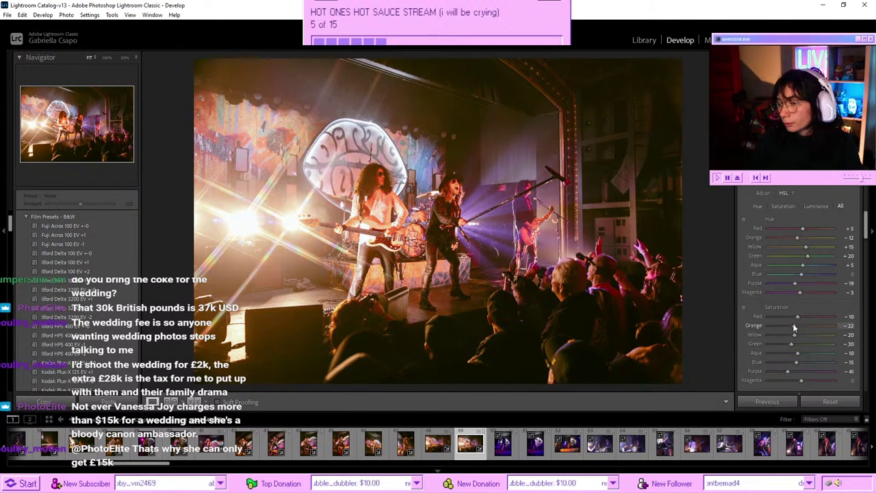
pyautogui.press('\\')
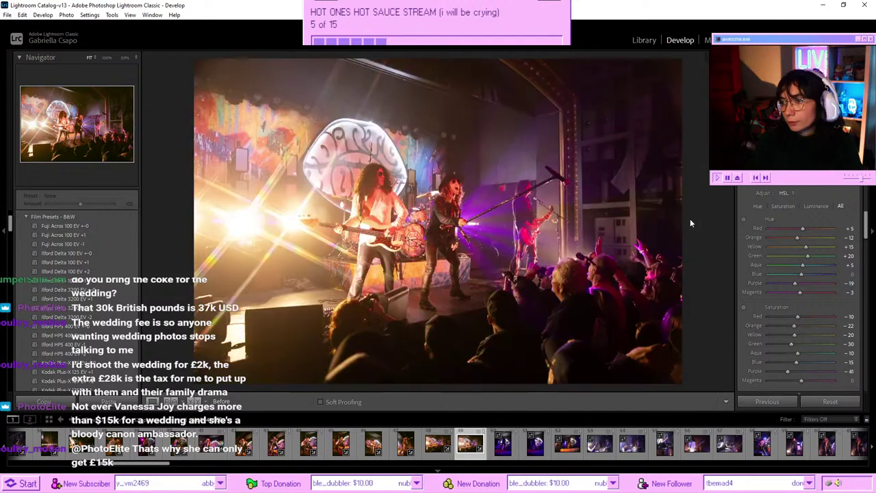
pyautogui.press('\\')
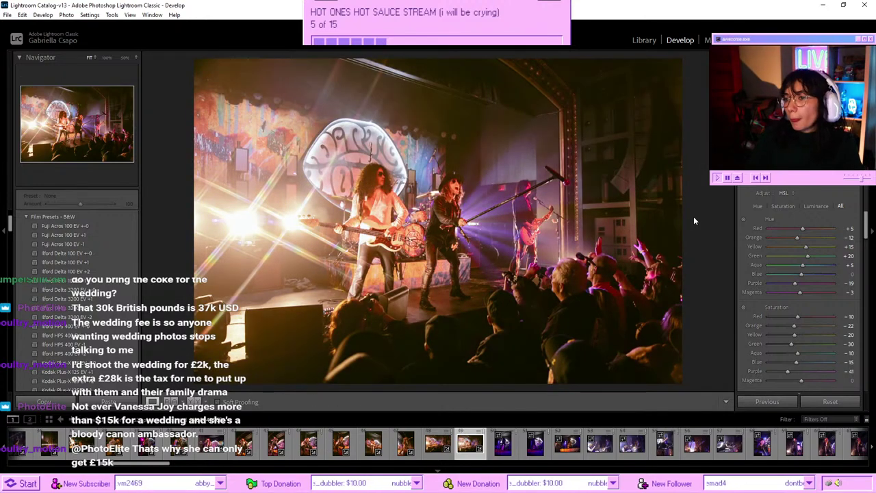
# - Set the guitarist and singer photo's highlights to -53, whites to -35 and shadows to +21
pyautogui.scroll(5, 839, 256)
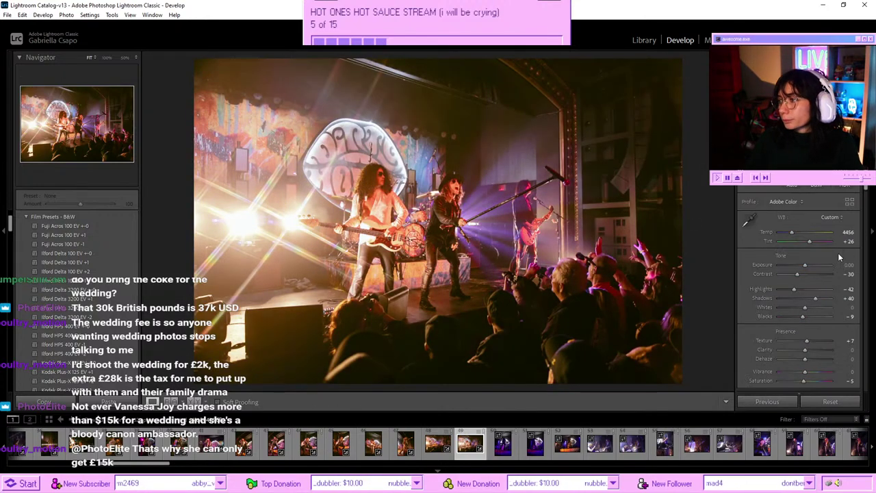
pyautogui.moveTo(793, 289)
pyautogui.mouseDown()
pyautogui.moveTo(786, 289)
pyautogui.moveTo(794, 290)
pyautogui.mouseUp()
pyautogui.click(792, 309)
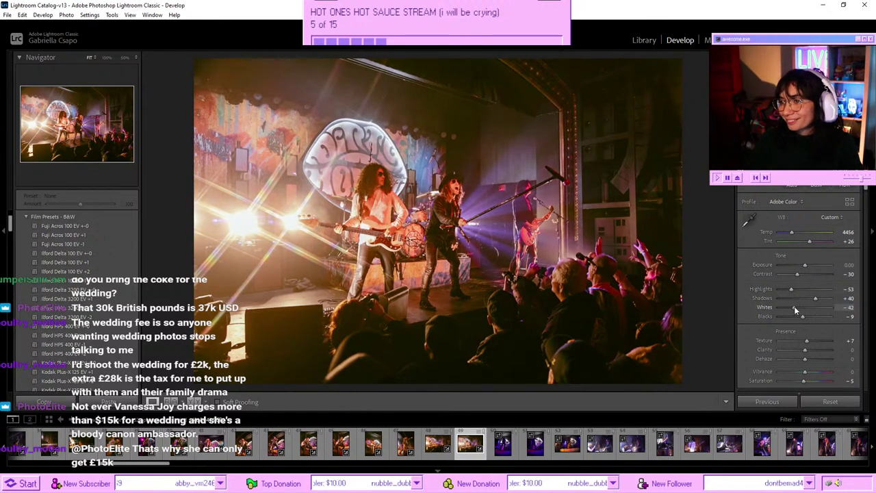
pyautogui.moveTo(796, 310); pyautogui.dragTo(810, 296)
pyautogui.click(806, 299)
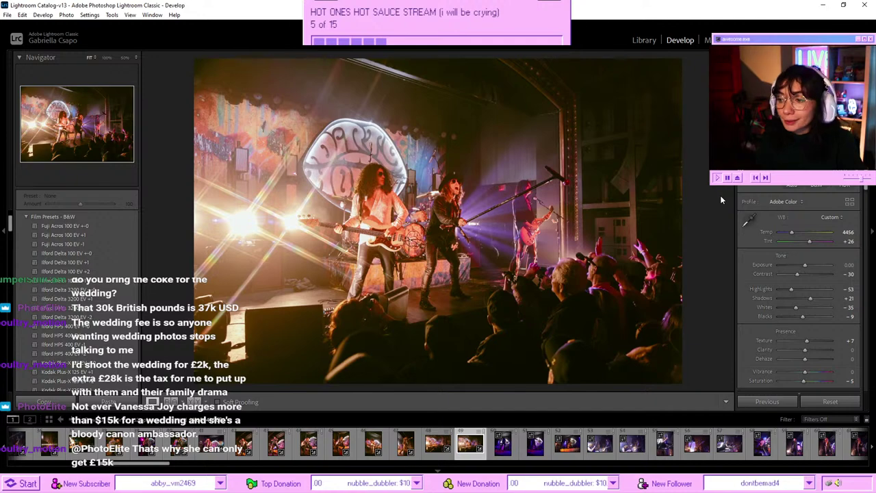
# - Paste the copied develop settings onto the purple photo of the singer facing the drum kit and set its temperature to 35965
pyautogui.click(503, 444)
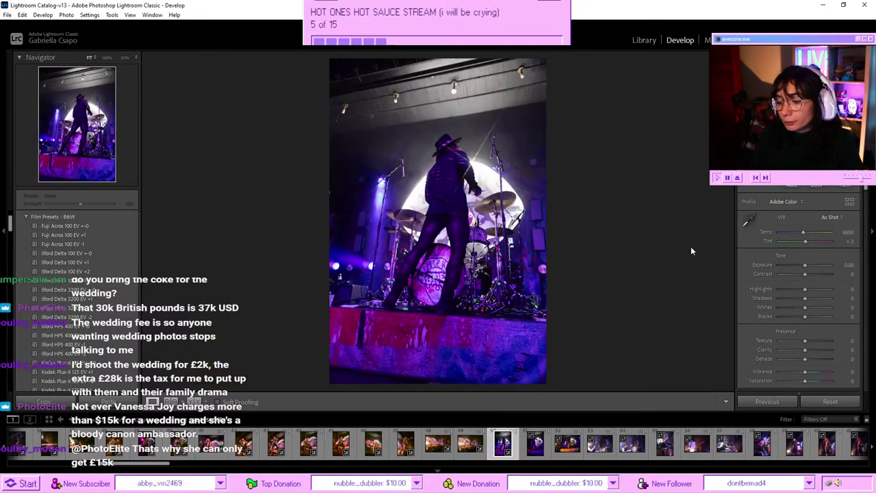
pyautogui.press('Left')
pyautogui.press('Left')
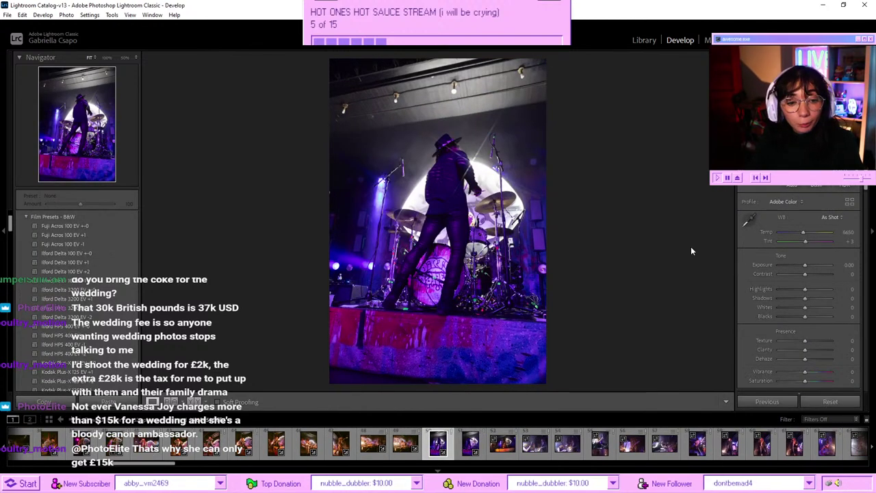
pyautogui.hotkey('ctrl', 'shift', 'v')
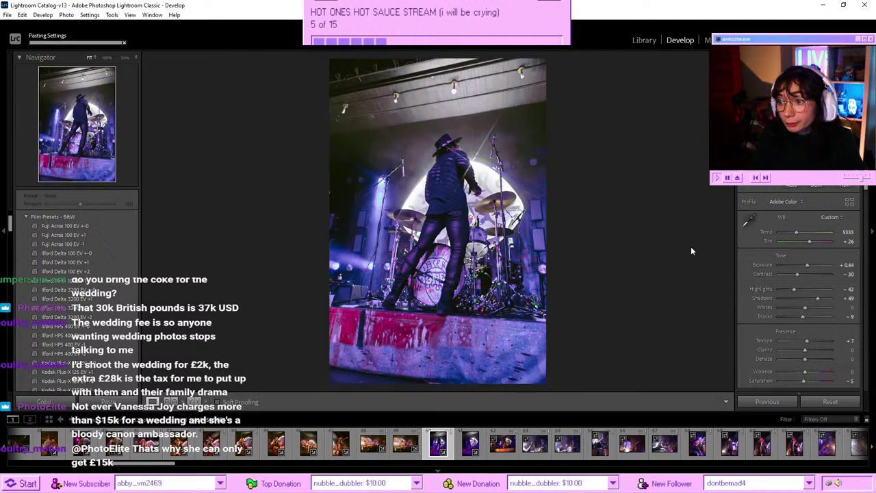
pyautogui.click(823, 233)
pyautogui.moveTo(823, 233); pyautogui.dragTo(828, 229)
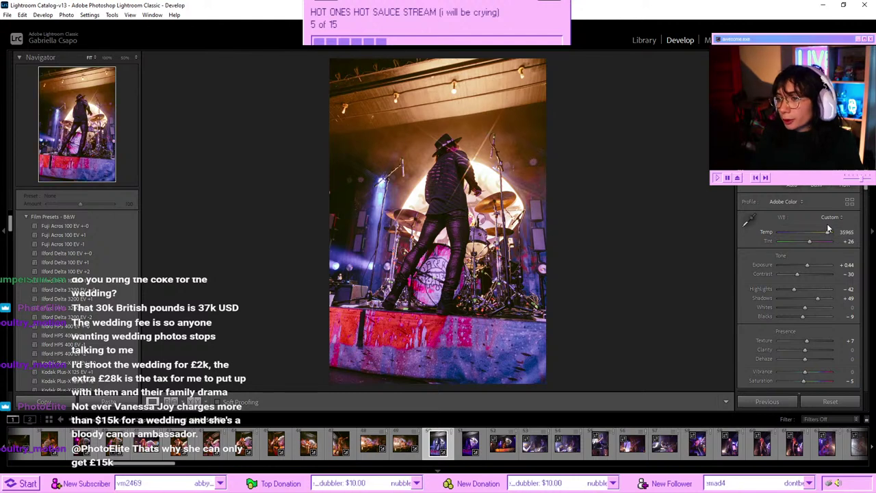
# - Set the purple hue of the drum-kit singer photo to -65 in the color mixer
pyautogui.scroll(-5, 800, 294)
pyautogui.scroll(5, 799, 294)
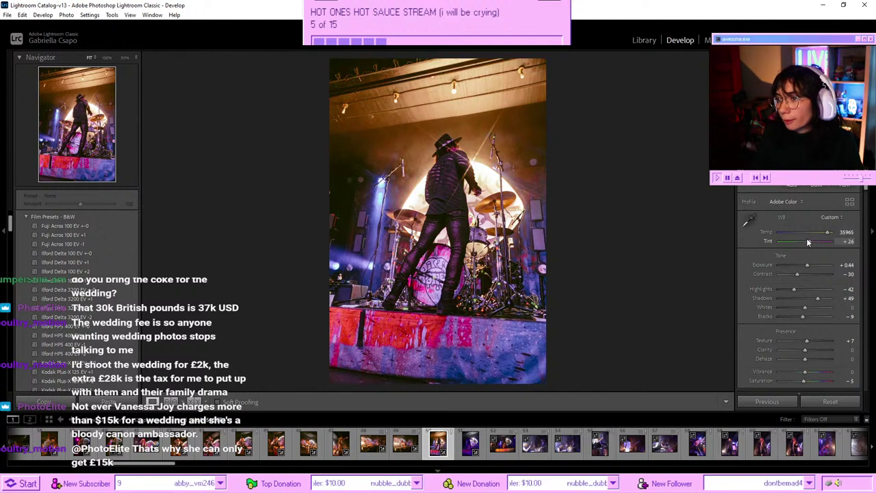
pyautogui.scroll(-5, 792, 301)
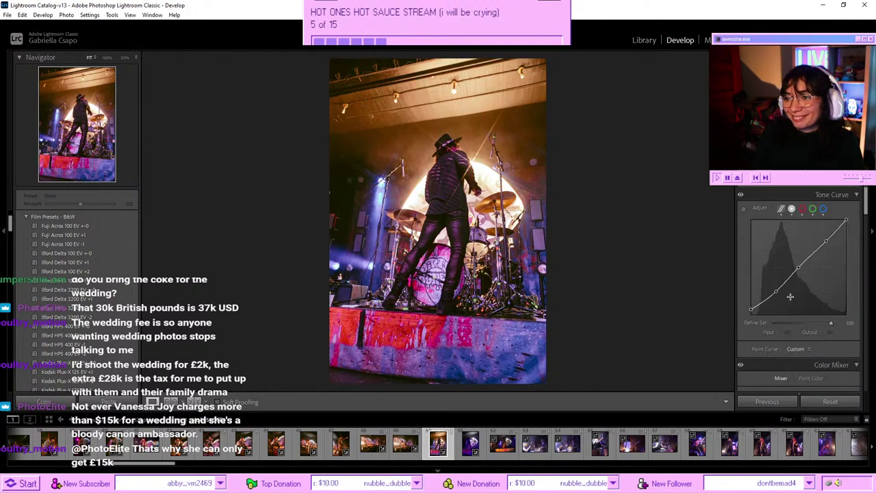
pyautogui.scroll(-3, 792, 301)
pyautogui.scroll(-2, 792, 302)
pyautogui.scroll(2, 792, 301)
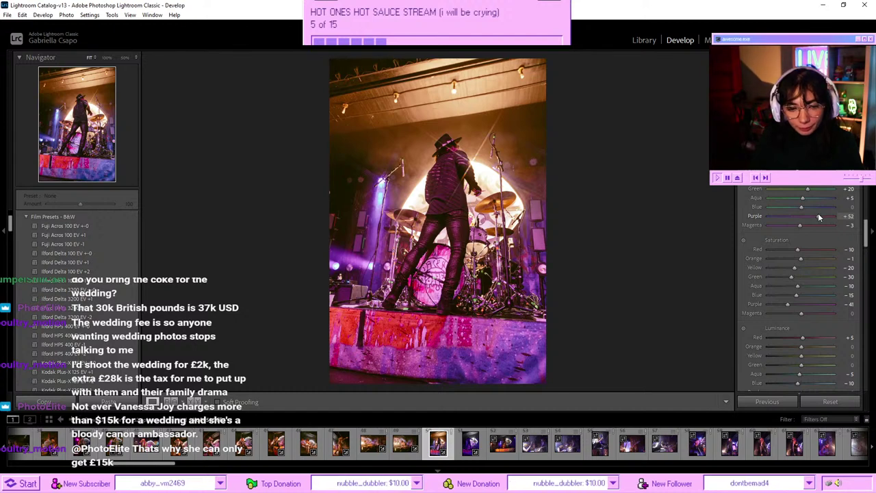
pyautogui.moveTo(818, 217); pyautogui.dragTo(786, 218)
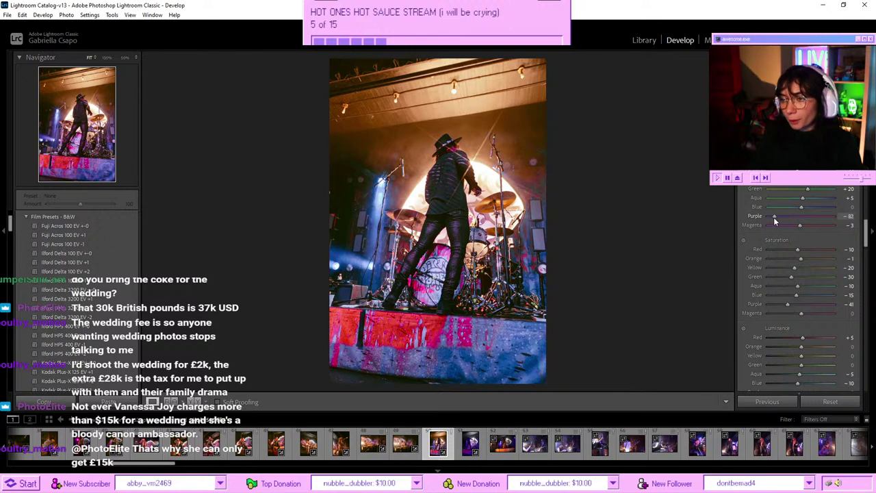
pyautogui.moveTo(774, 217); pyautogui.dragTo(778, 221)
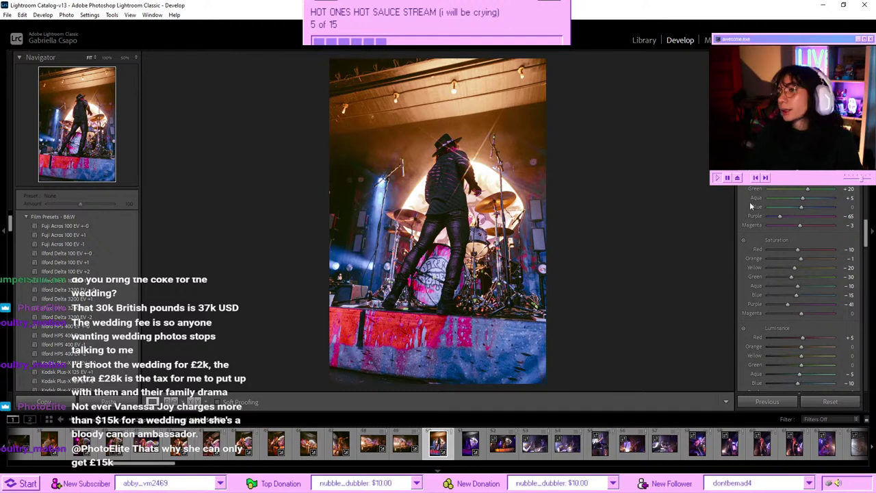
# - Rotate the drum-kit singer photo by -1.8 in the transform settings and compare it with the unedited version
pyautogui.scroll(-10, 775, 237)
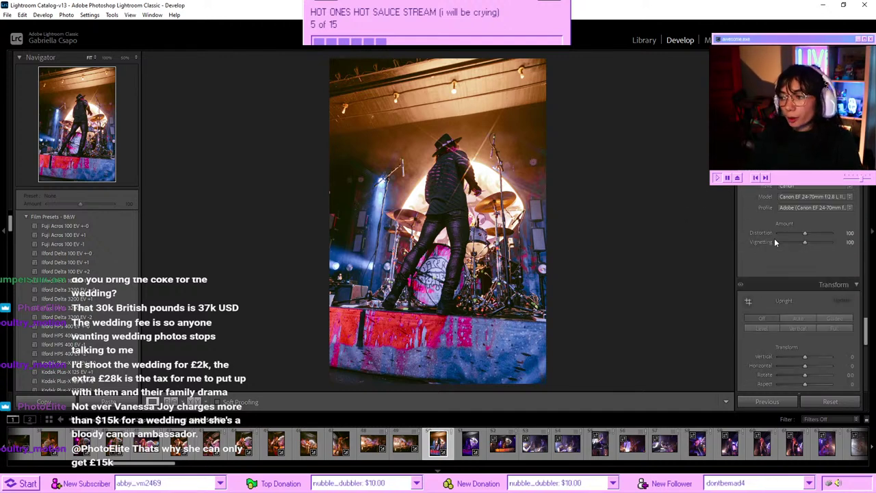
pyautogui.scroll(-3, 775, 241)
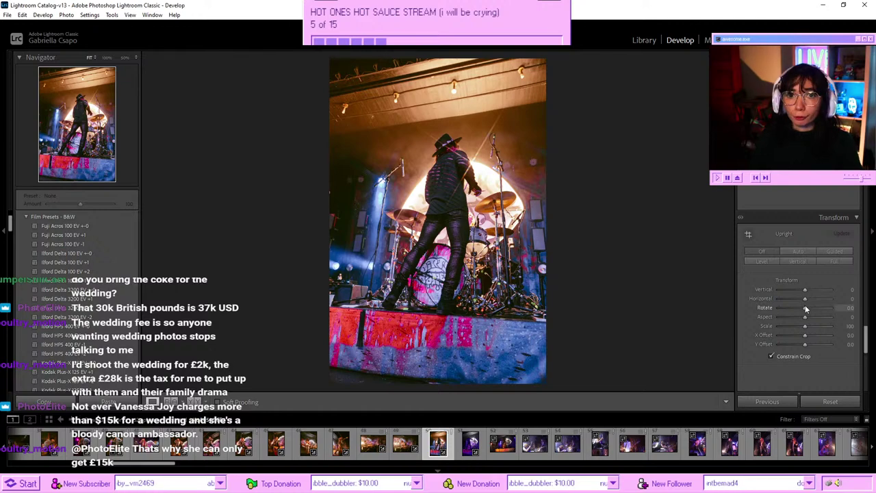
pyautogui.moveTo(806, 308); pyautogui.dragTo(800, 309)
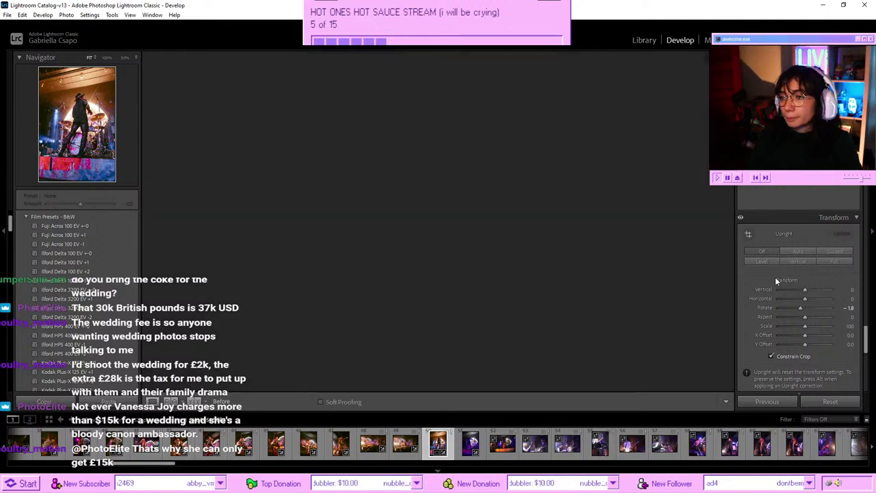
pyautogui.press('\\')
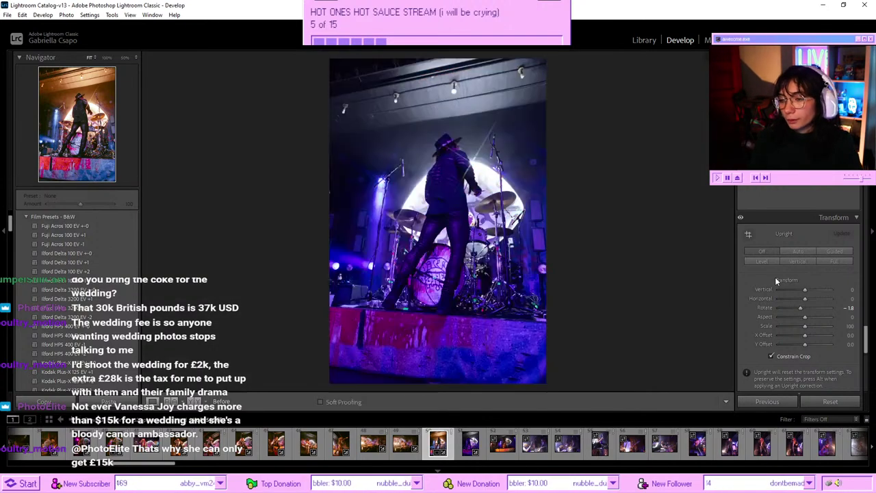
pyautogui.press('\\')
# - Set the drum-kit singer photo's blue hue to -10 and blue saturation to -30 in the color mixer, and compare it with the unedited version
pyautogui.scroll(15, 766, 235)
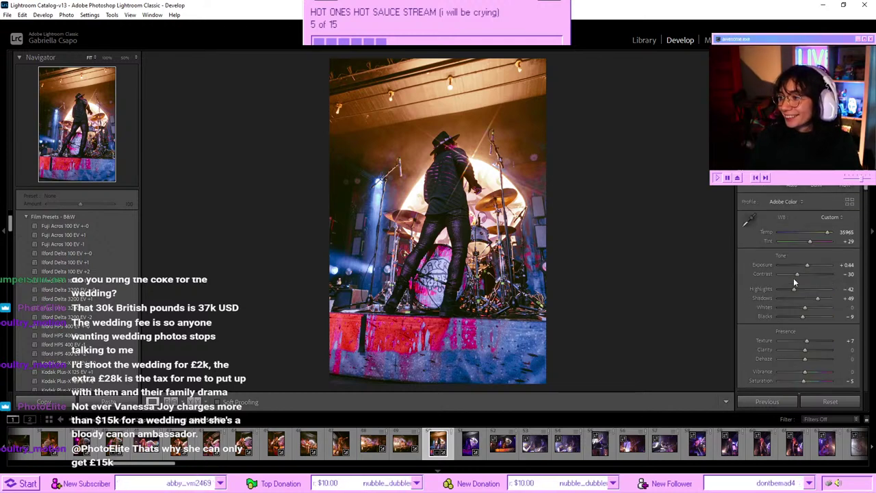
pyautogui.scroll(-8, 794, 282)
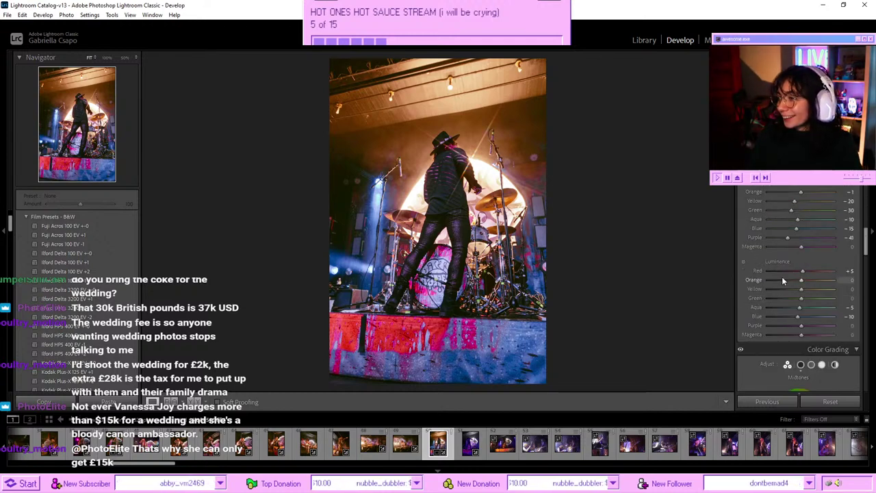
pyautogui.scroll(2, 784, 287)
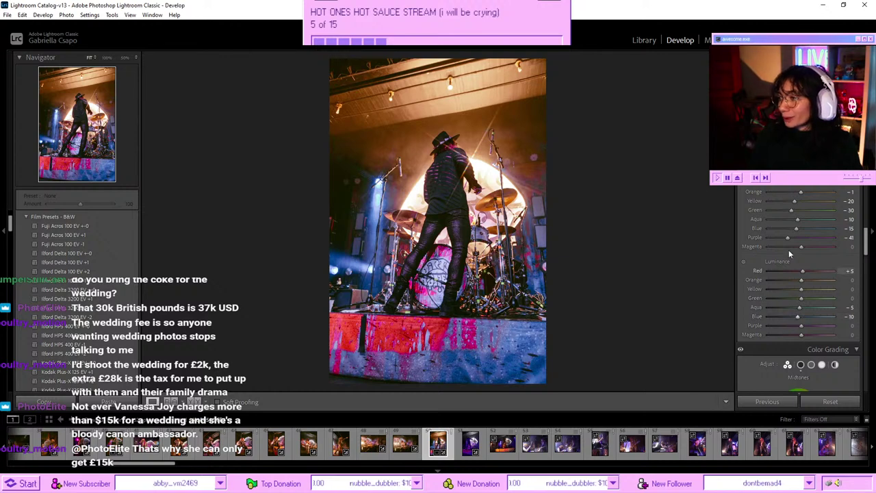
pyautogui.moveTo(796, 229); pyautogui.dragTo(790, 232)
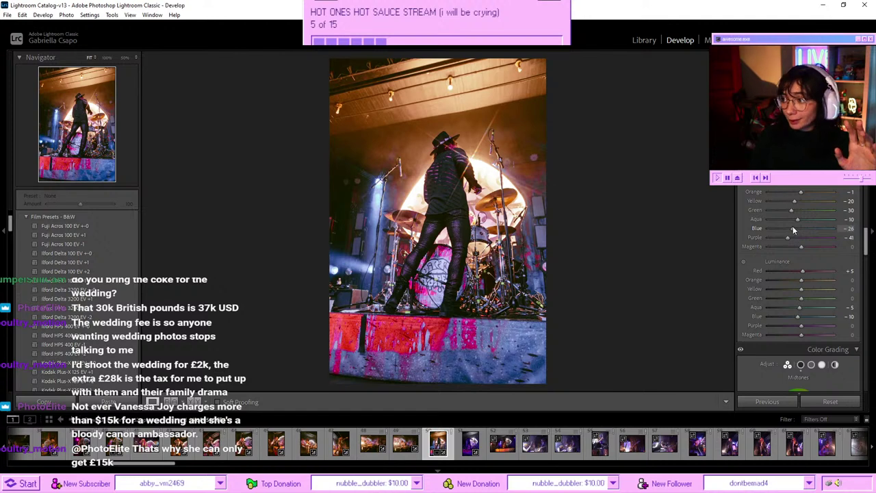
pyautogui.moveTo(792, 227)
pyautogui.mouseDown()
pyautogui.moveTo(803, 220)
pyautogui.moveTo(804, 237)
pyautogui.mouseUp()
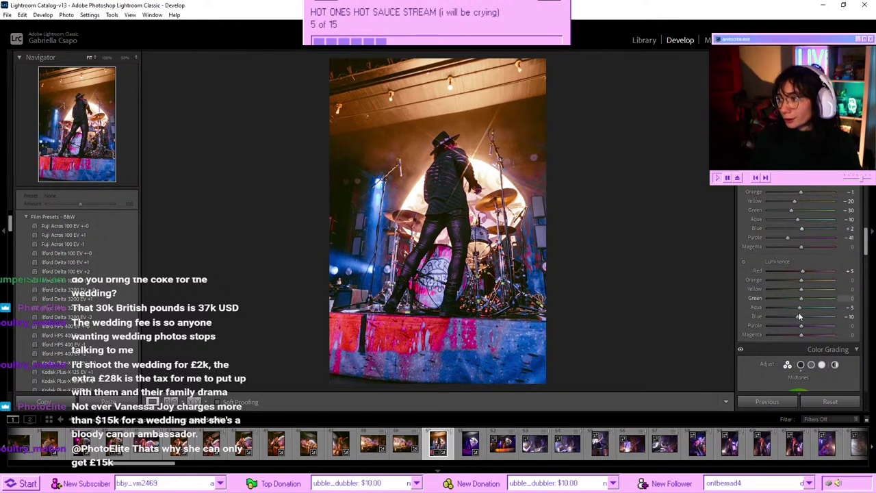
pyautogui.scroll(5, 803, 240)
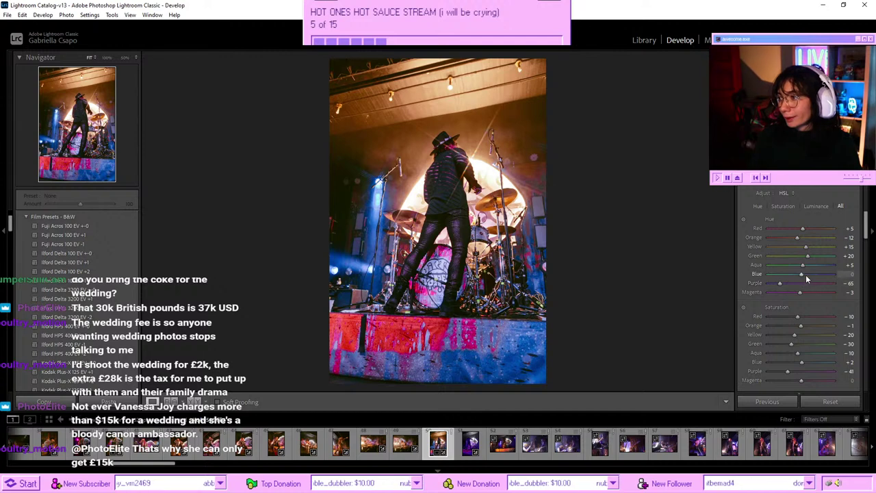
pyautogui.moveTo(801, 274)
pyautogui.mouseDown()
pyautogui.moveTo(810, 275)
pyautogui.moveTo(789, 285)
pyautogui.moveTo(800, 282)
pyautogui.mouseUp()
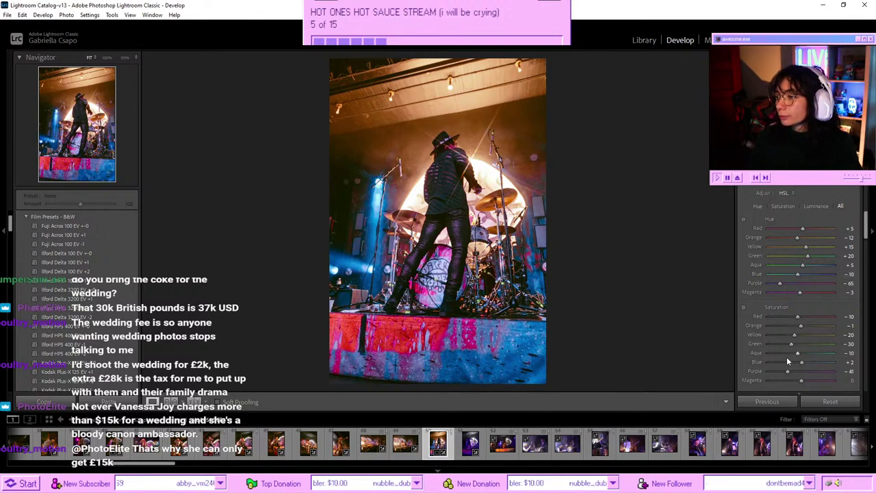
pyautogui.moveTo(802, 362); pyautogui.dragTo(789, 363)
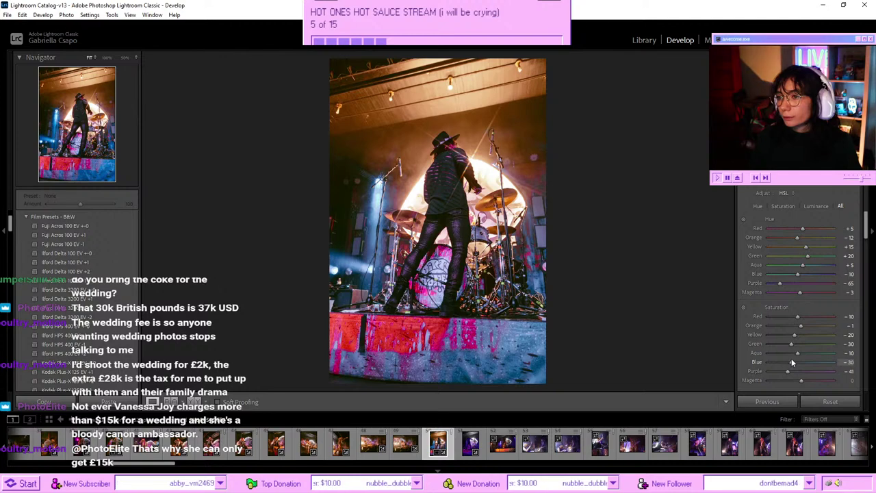
pyautogui.press('\\')
pyautogui.press('\\')
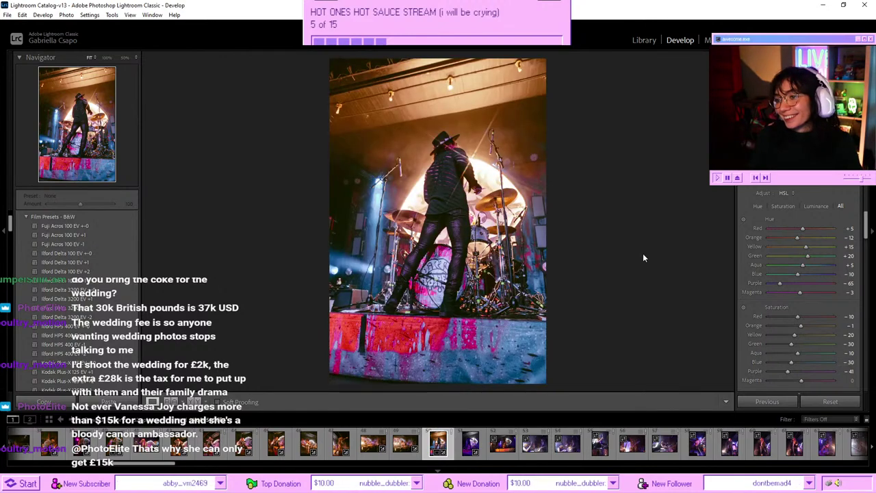
pyautogui.press('\\')
pyautogui.press('\\')
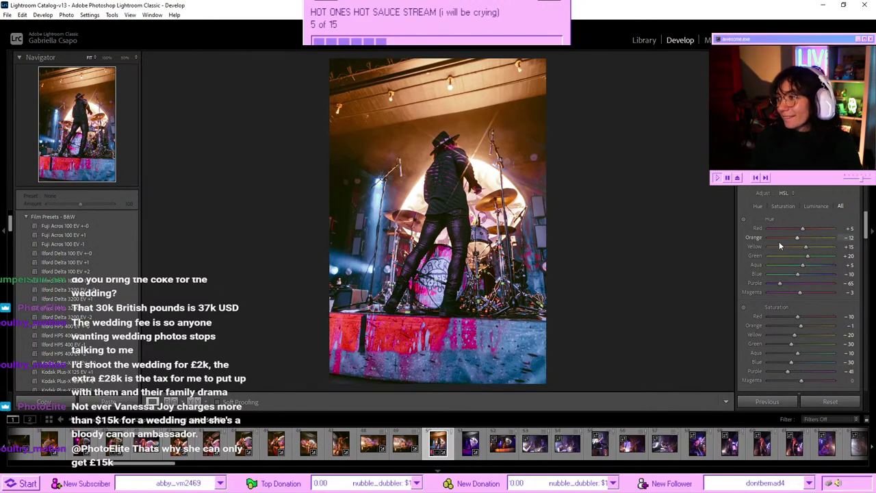
# - Set the drum-kit singer photo's shadows to +26 and copy its develop settings
pyautogui.scroll(5, 787, 253)
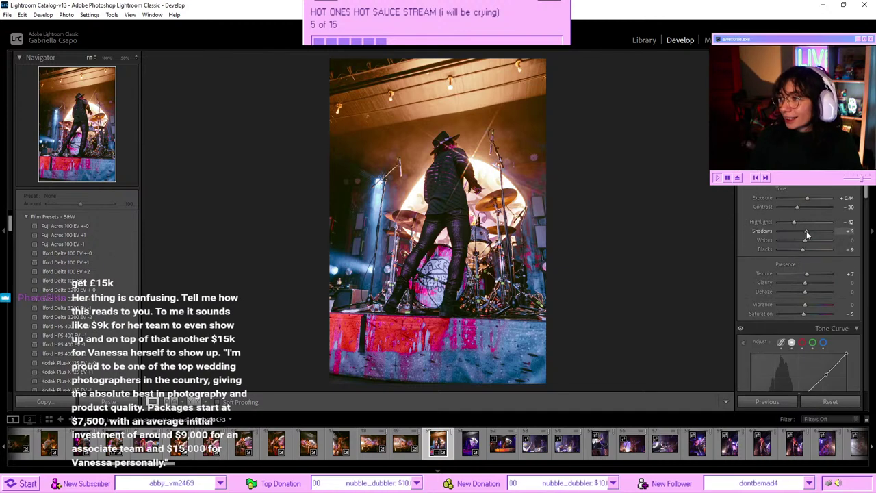
pyautogui.click(811, 231)
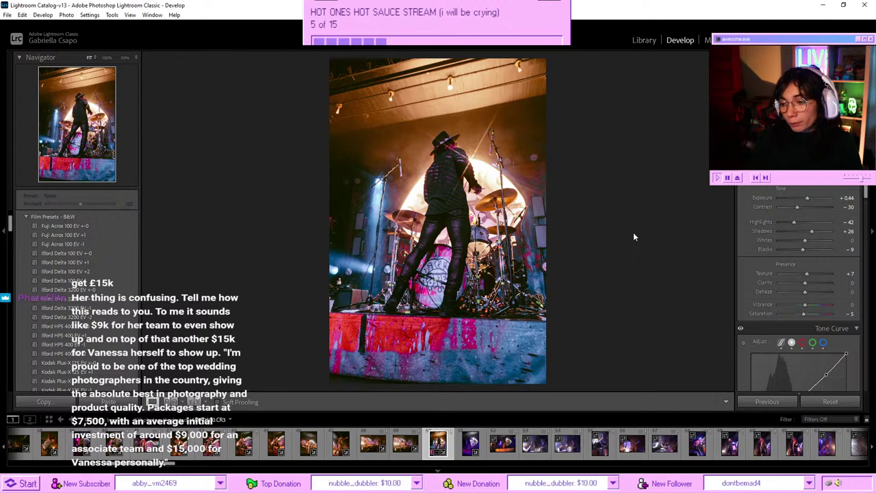
pyautogui.press('Left')
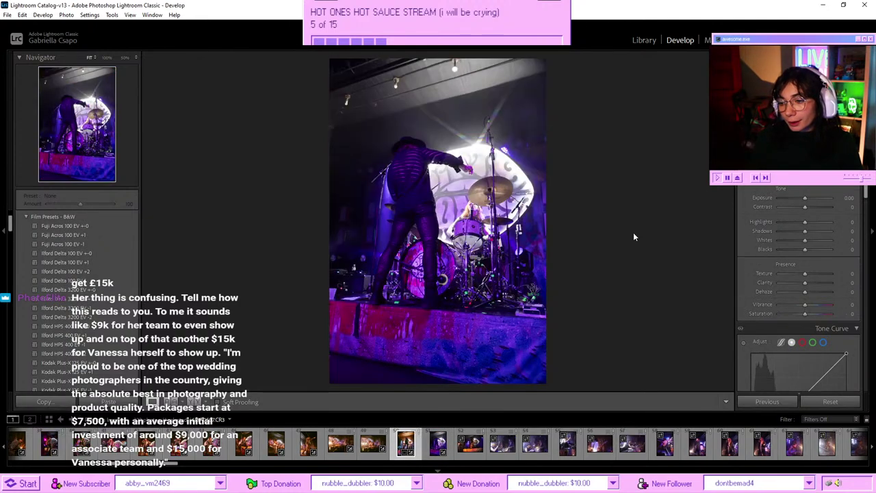
pyautogui.press('Right')
pyautogui.hotkey('ctrl', 'shift', 'c')
pyautogui.press('Return')
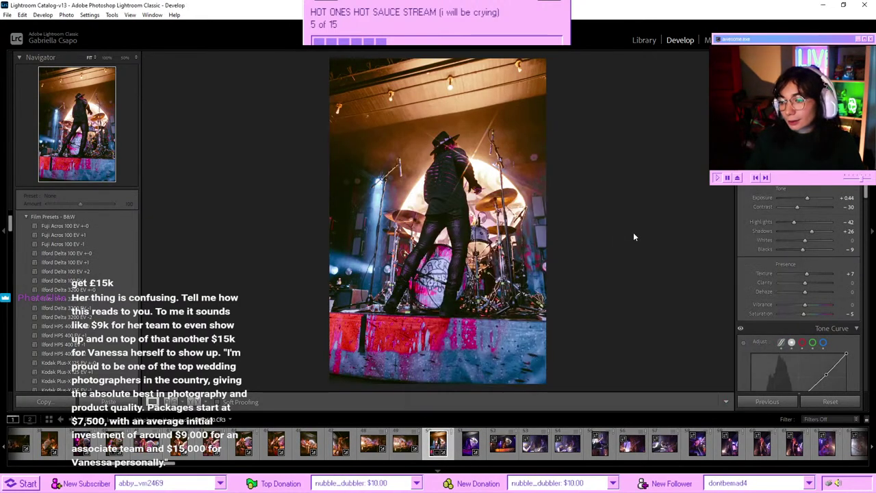
# - Paste the copied develop settings onto the neighbouring purple photo of the singer pointing at the drum kit and rotate it by -2.3
pyautogui.press('Left')
pyautogui.hotkey('ctrl', 'shift', 'v')
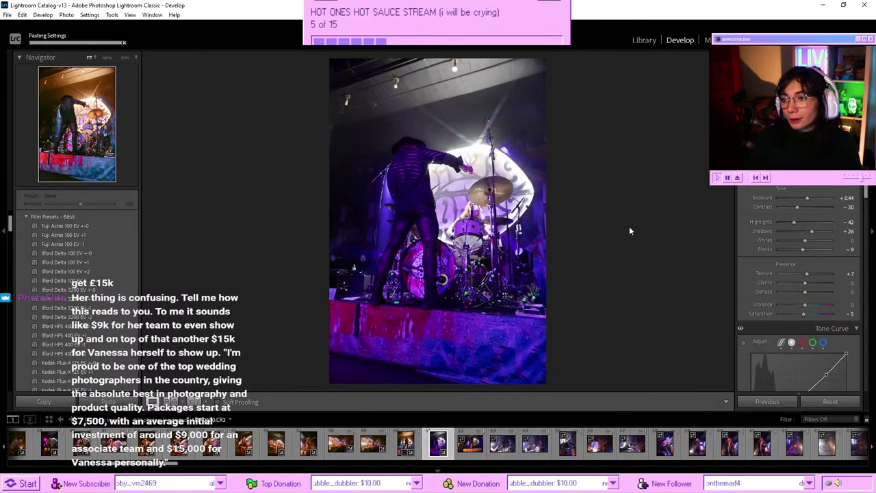
pyautogui.scroll(-6, 811, 257)
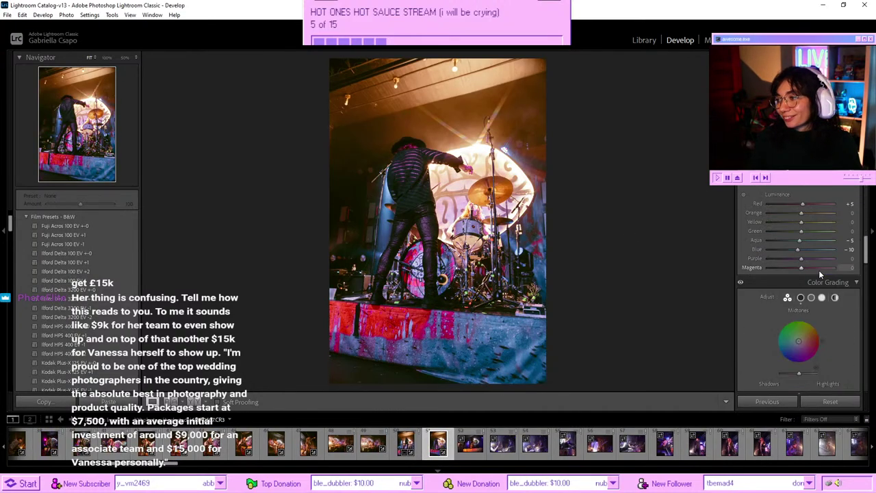
pyautogui.scroll(-10, 819, 269)
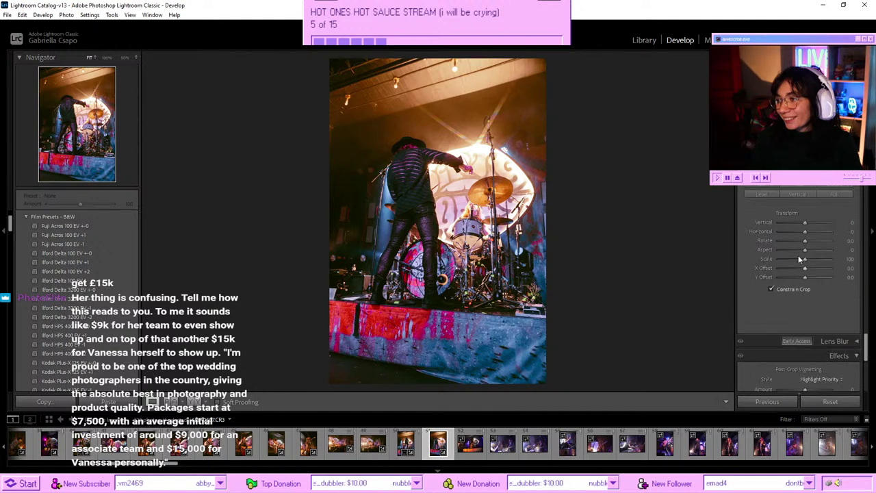
pyautogui.moveTo(805, 240); pyautogui.dragTo(798, 240)
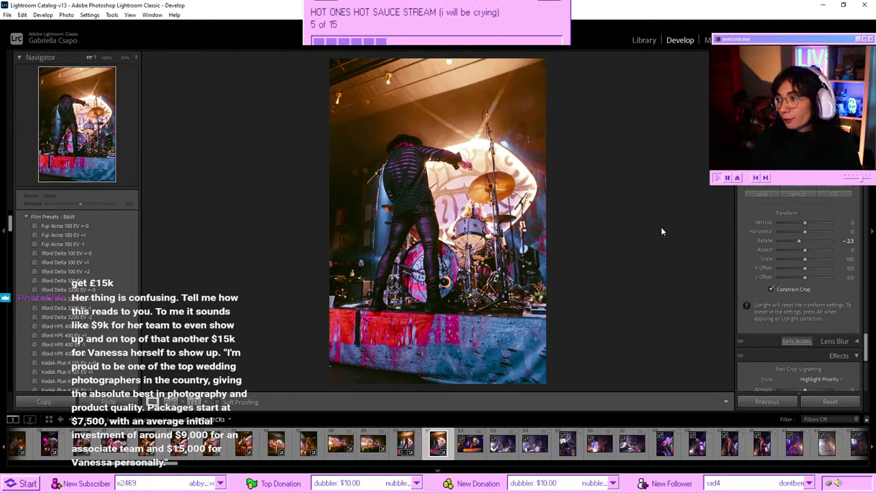
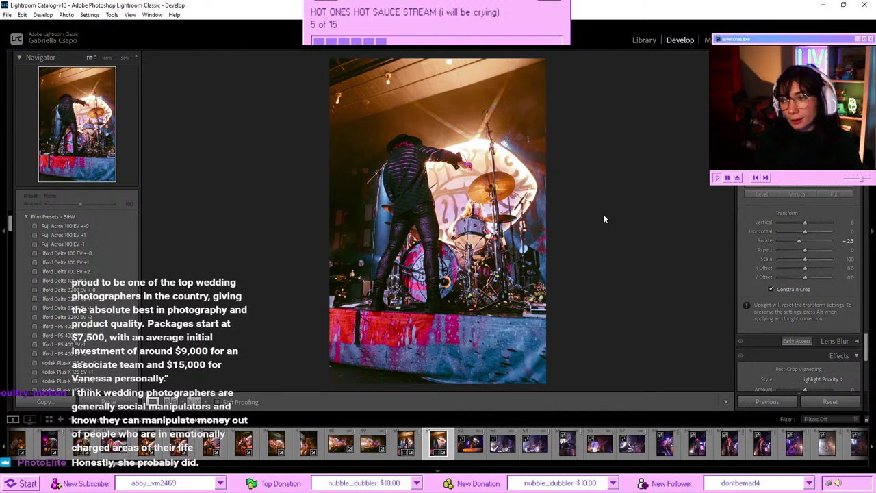
# - Set the exposure of the wide stage photo with the exit sign to -3.33
pyautogui.scroll(10, 810, 281)
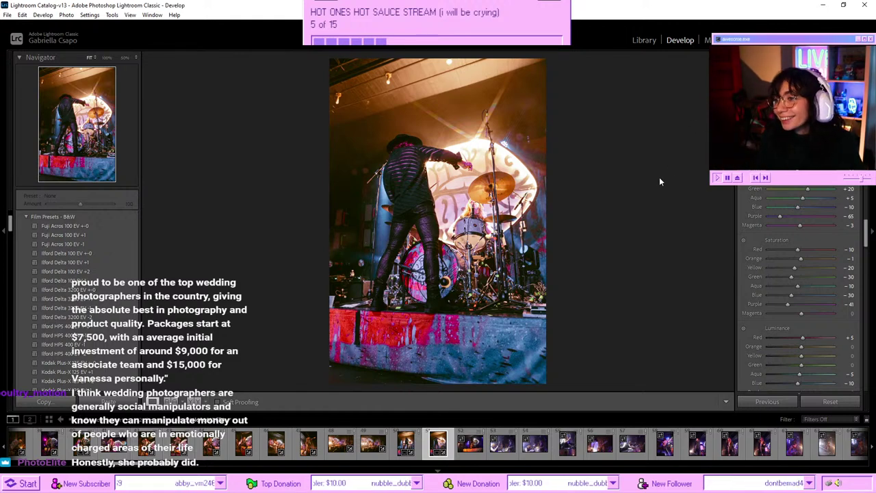
pyautogui.press('Right')
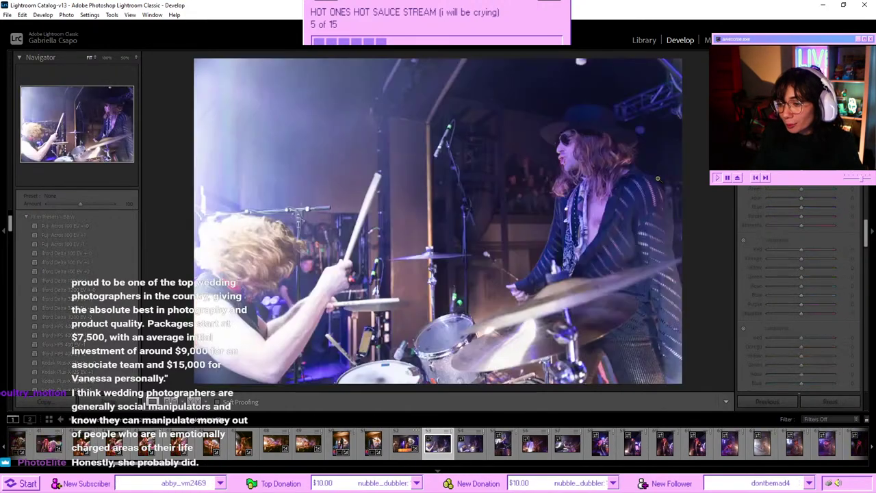
pyautogui.press('Left')
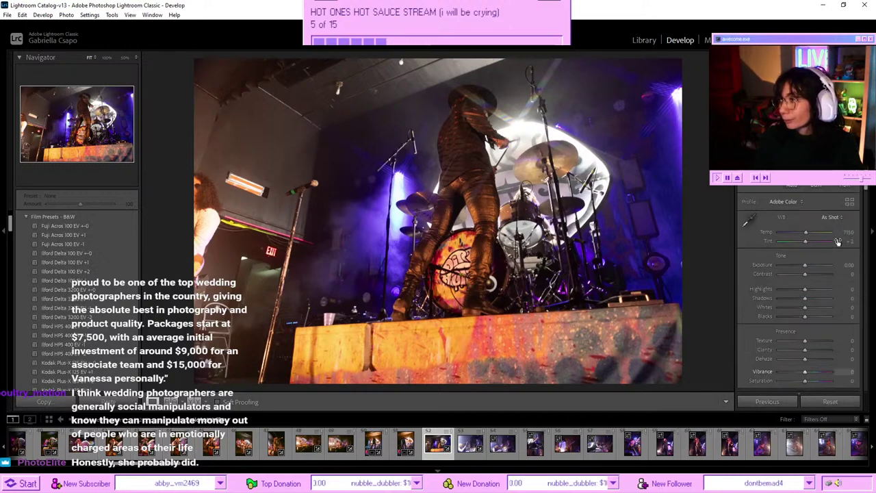
pyautogui.click(786, 266)
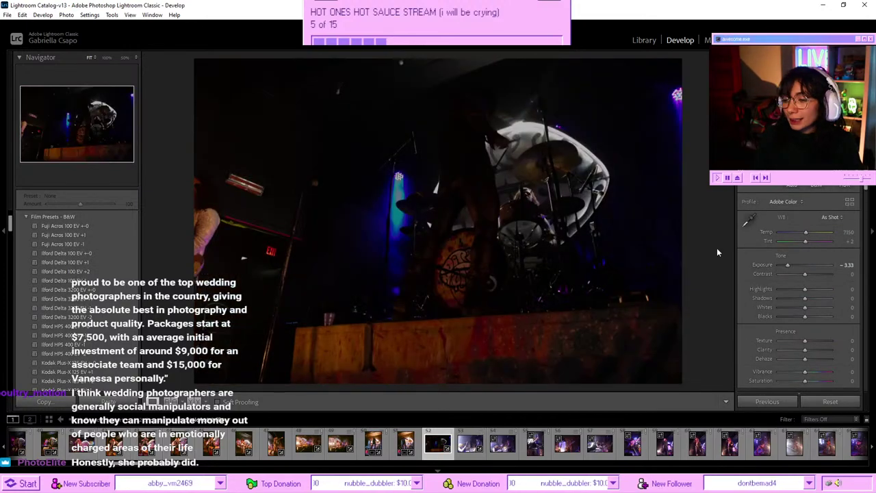
# - Paste the copied develop settings onto the drummer and singer close-up, and set its exposure to -0.79, temperature to 18421 and whites to -47
pyautogui.press('Right')
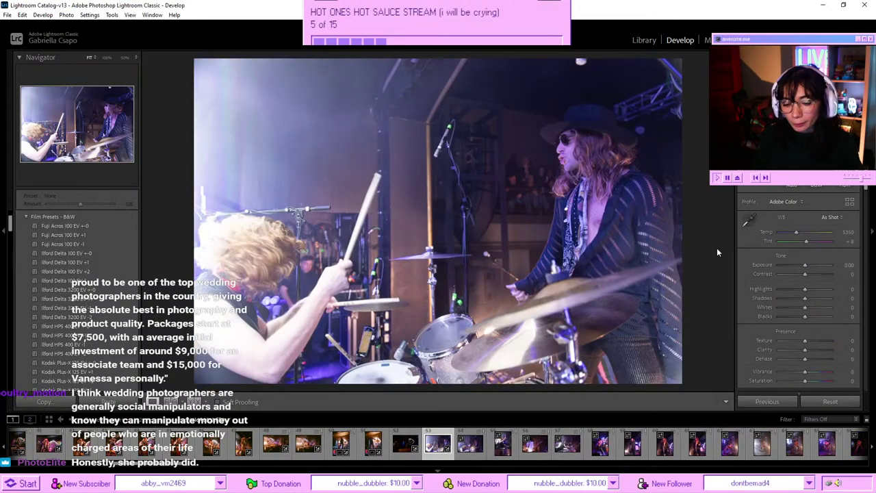
pyautogui.hotkey('ctrl', 'shift', 'v')
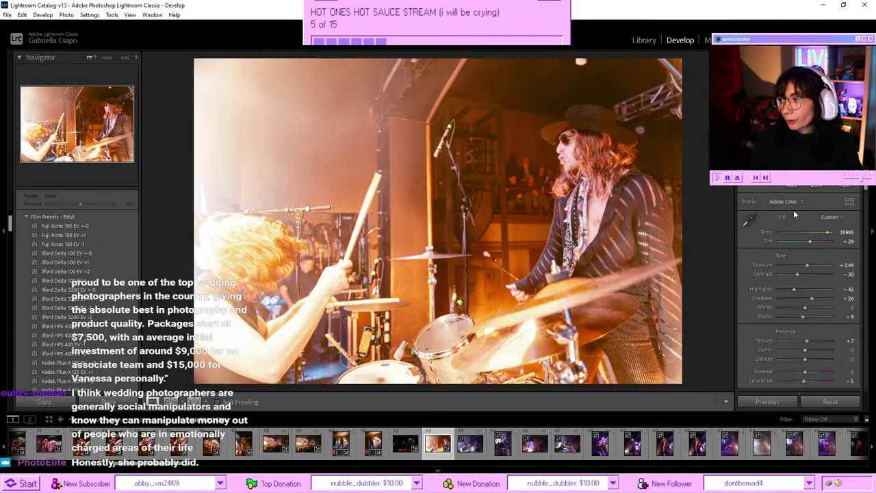
pyautogui.moveTo(807, 265); pyautogui.dragTo(801, 265)
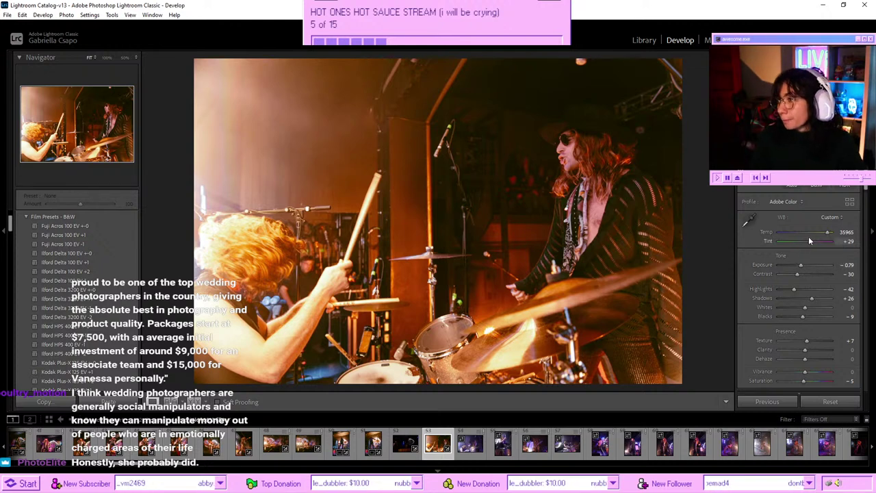
pyautogui.moveTo(823, 235); pyautogui.dragTo(823, 236)
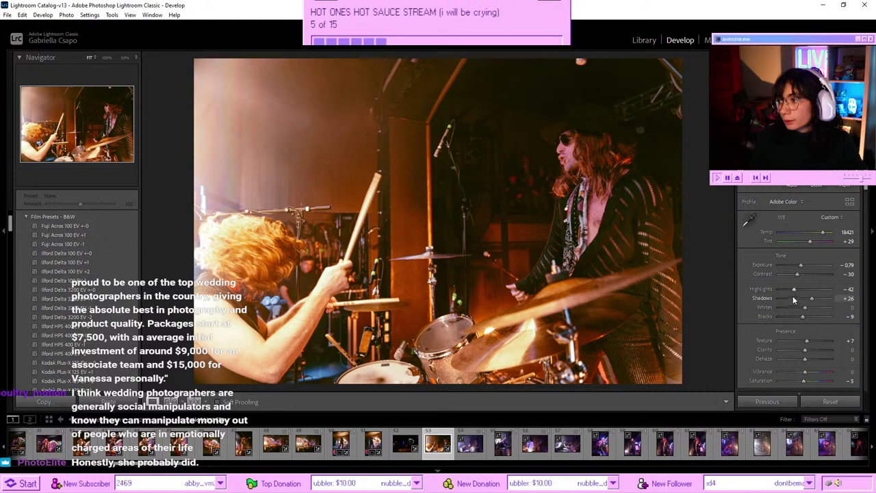
pyautogui.moveTo(794, 307)
pyautogui.mouseDown()
pyautogui.moveTo(811, 300)
pyautogui.moveTo(793, 303)
pyautogui.mouseUp()
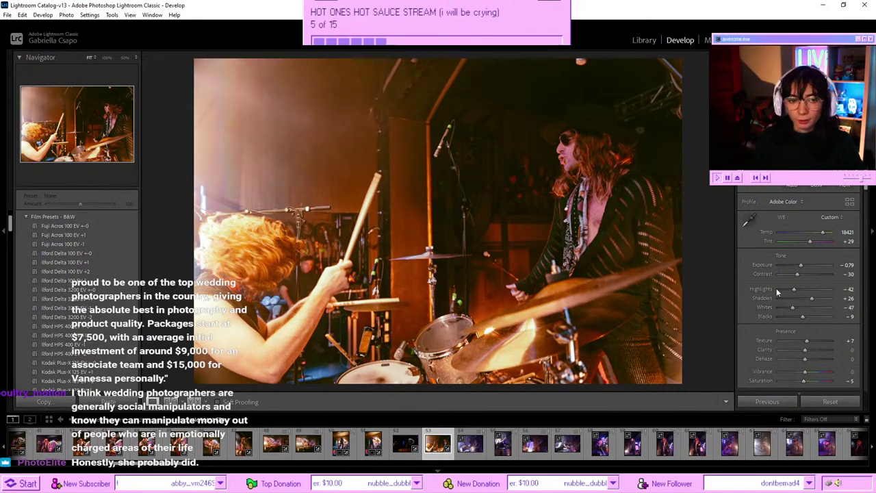
# - Set the purple hue of the drummer and singer close-up to -43 in the color mixer
pyautogui.scroll(-2, 787, 247)
pyautogui.scroll(-6, 789, 247)
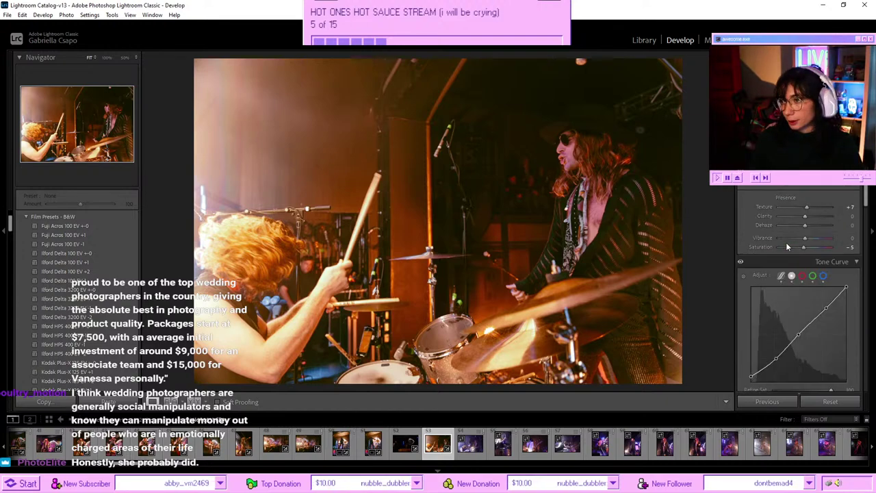
pyautogui.moveTo(790, 282)
pyautogui.mouseDown()
pyautogui.moveTo(820, 281)
pyautogui.moveTo(786, 282)
pyautogui.mouseUp()
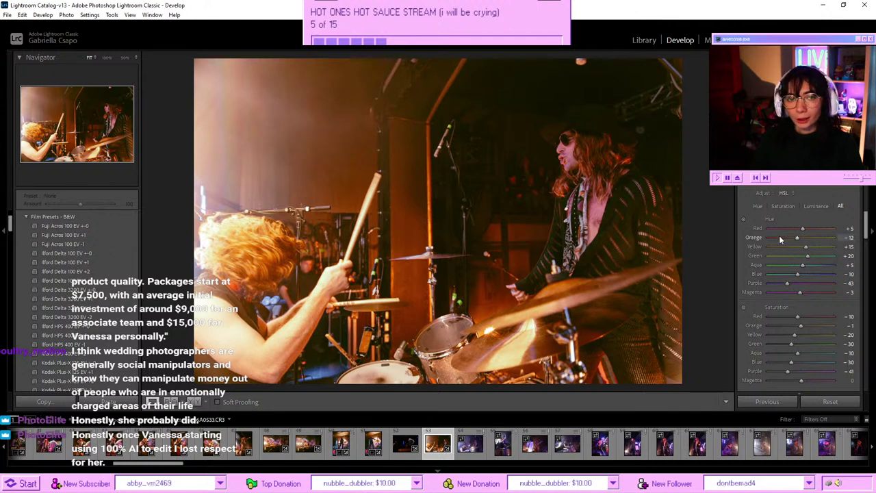
pyautogui.scroll(-3, 781, 240)
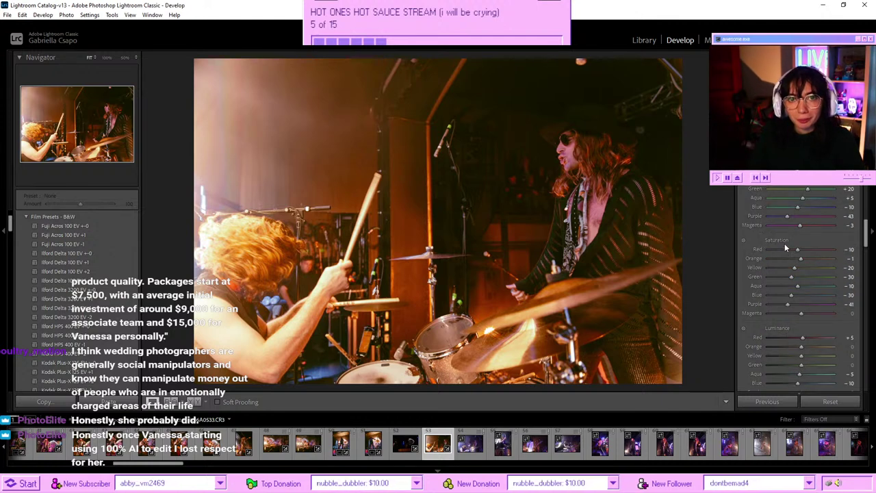
# - Set the temperature of the drummer and singer close-up to 15162 and rotate the photo by +1.6
pyautogui.scroll(5, 784, 243)
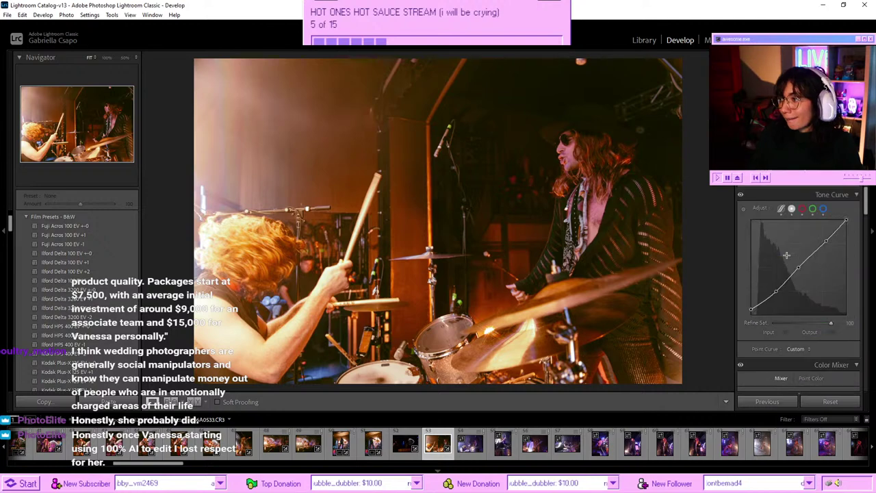
pyautogui.scroll(5, 787, 253)
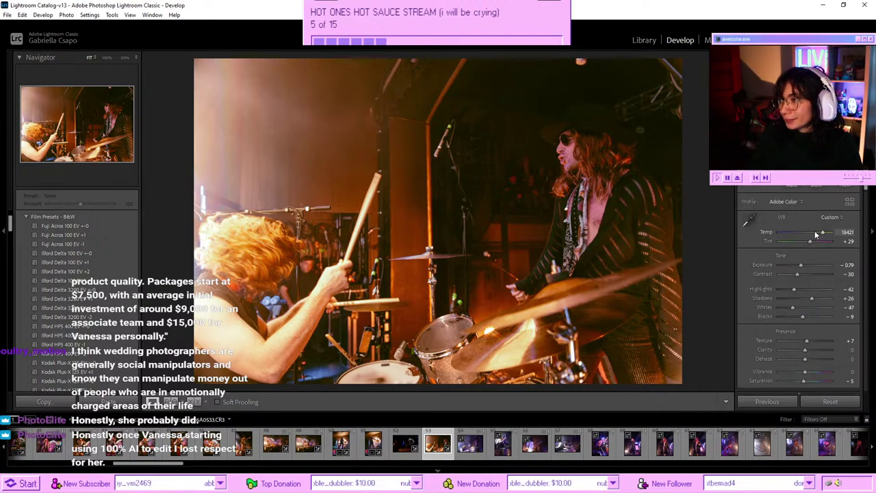
pyautogui.moveTo(816, 235); pyautogui.dragTo(822, 234)
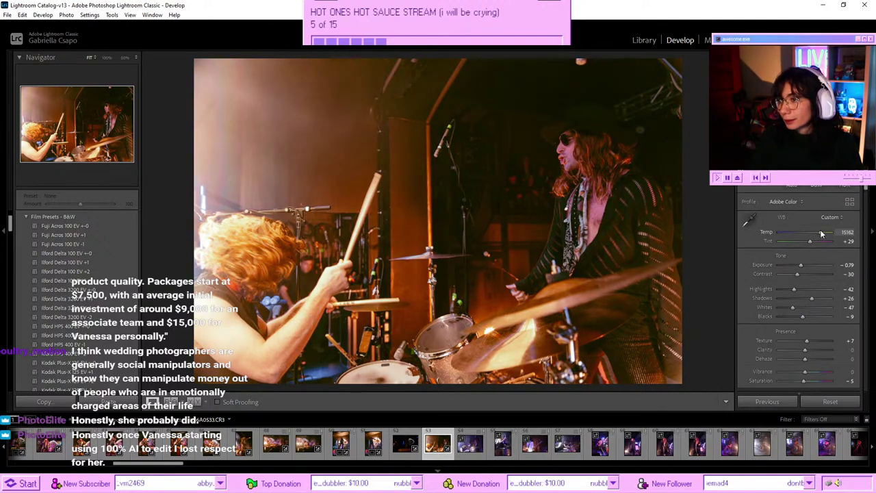
pyautogui.scroll(-10, 797, 275)
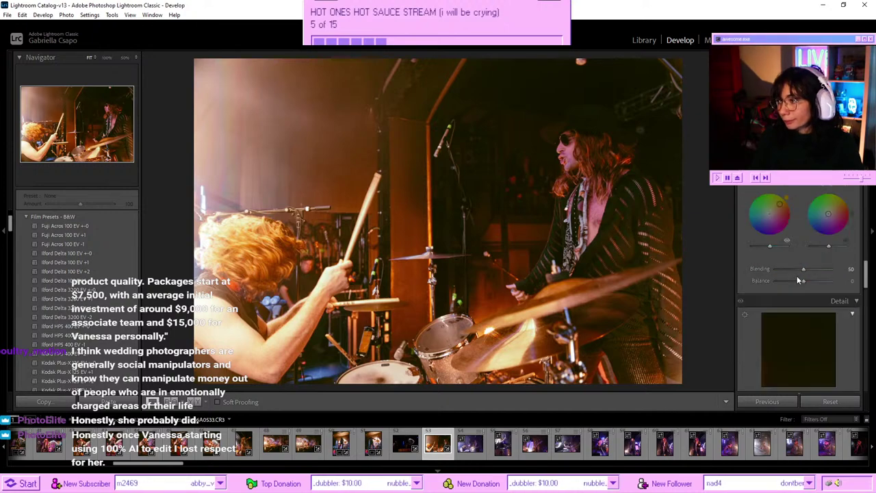
pyautogui.scroll(-5, 796, 276)
pyautogui.moveTo(805, 241); pyautogui.dragTo(811, 241)
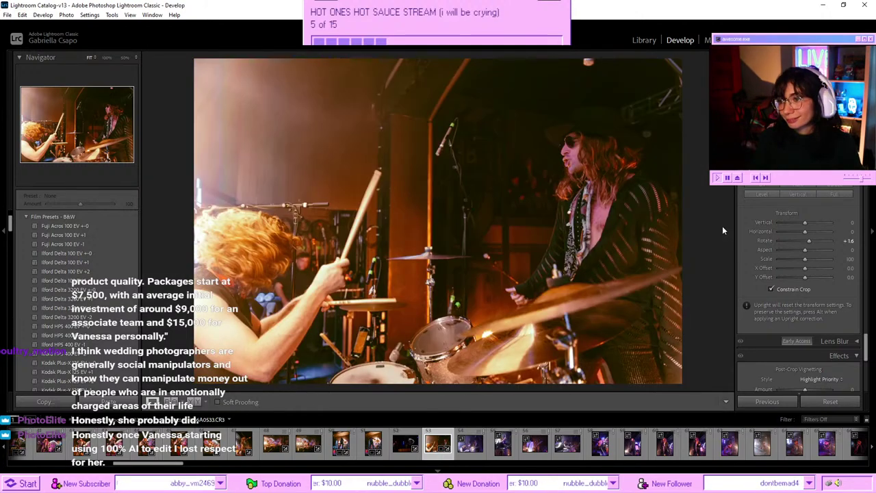
# - Copy the develop settings of the drummer and singer close-up and paste them onto the next purple photo of the drummer bending forward
pyautogui.press('Right')
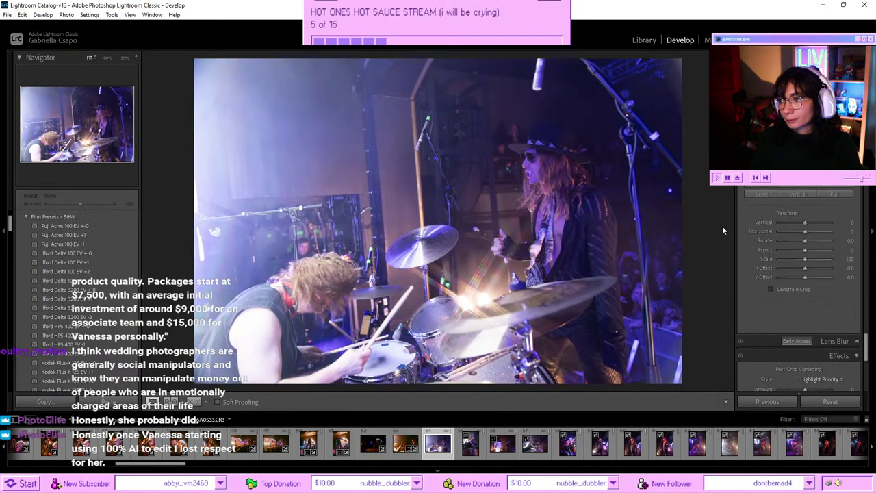
pyautogui.press('Left')
pyautogui.hotkey('ctrl', 'shift', 'c')
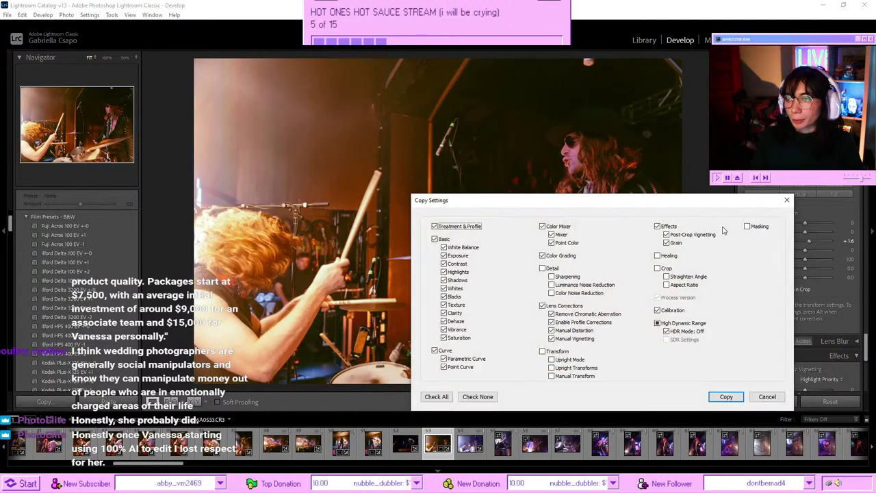
pyautogui.press('Return')
pyautogui.press('Right')
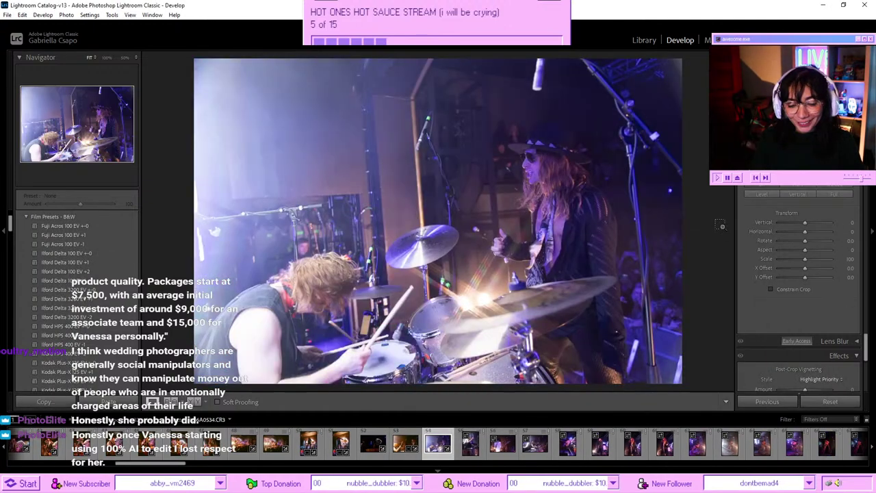
pyautogui.hotkey('ctrl', 'shift', 'v')
# - Rotate the photo of the drummer bending forward by +5.4, check its crop and compare it with the unedited version
pyautogui.scroll(4, 770, 284)
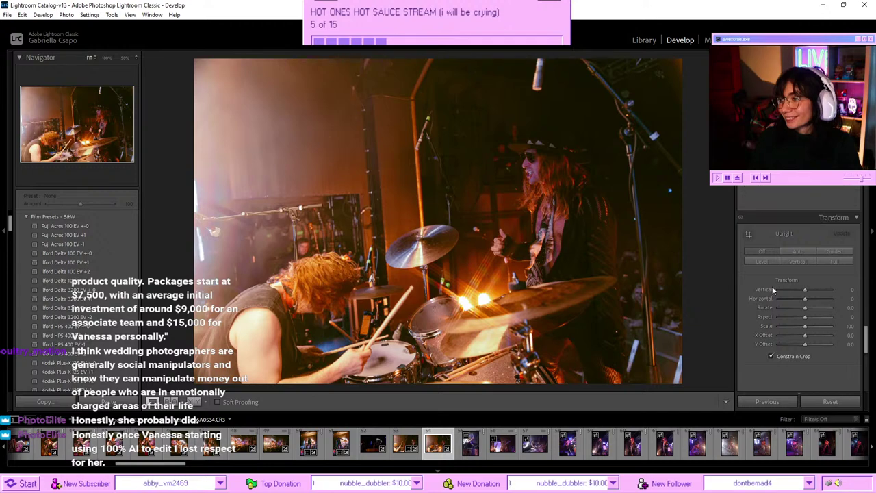
pyautogui.scroll(-2, 798, 260)
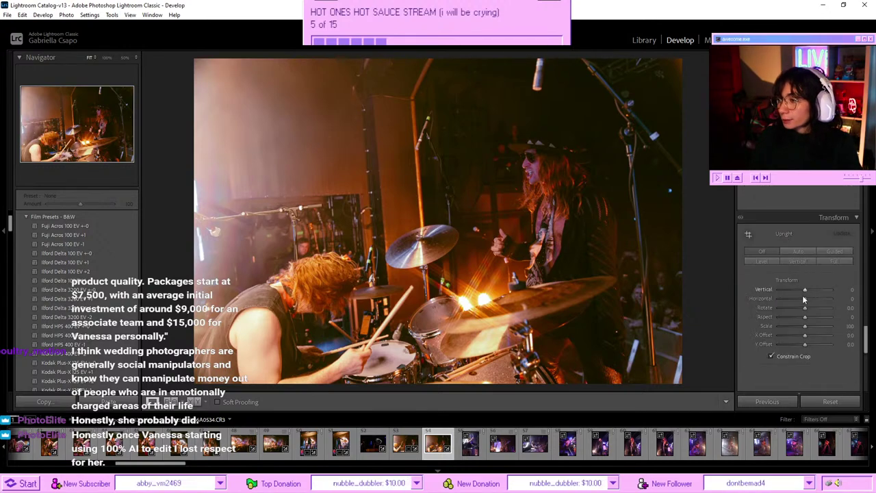
pyautogui.moveTo(806, 309); pyautogui.dragTo(823, 308)
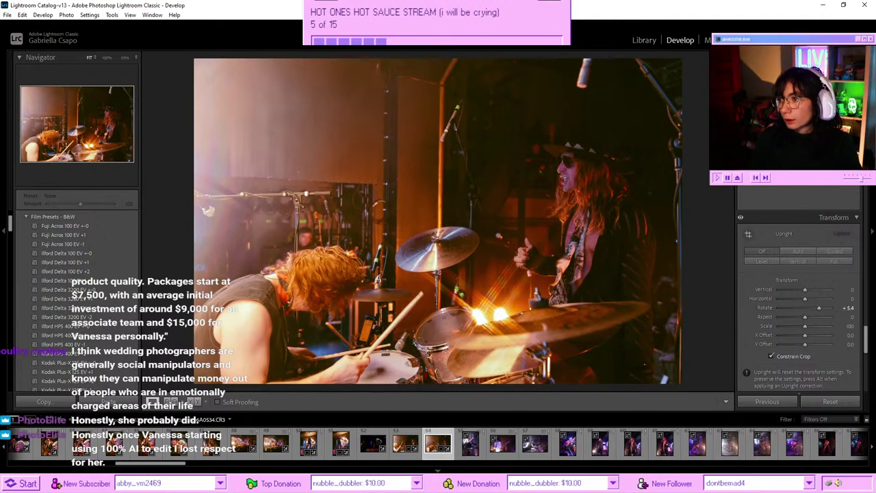
pyautogui.press('r')
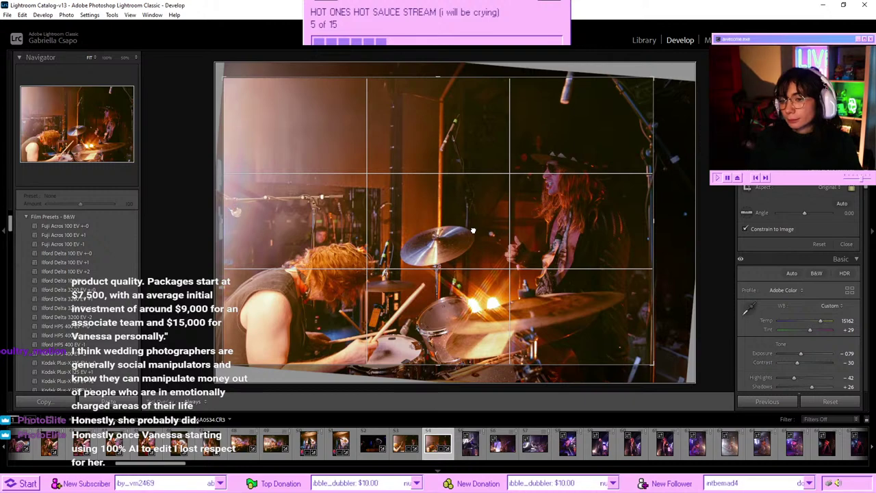
pyautogui.press('r')
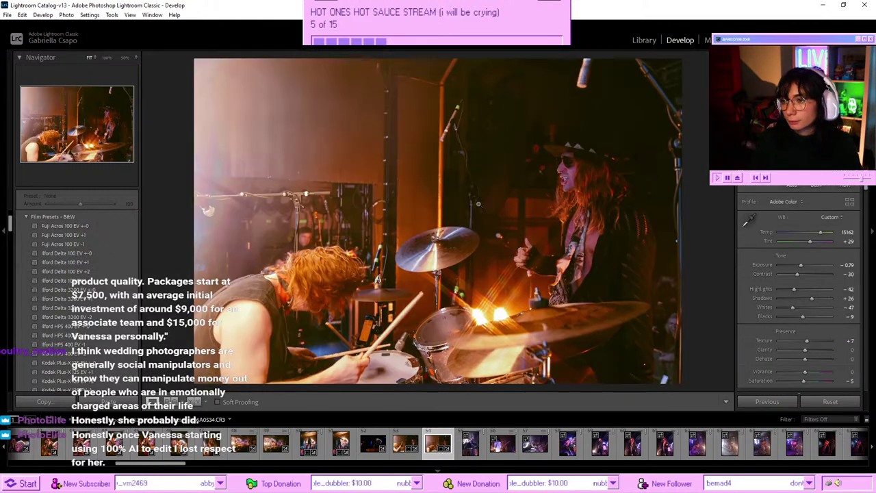
pyautogui.press('\\')
pyautogui.press('\\')
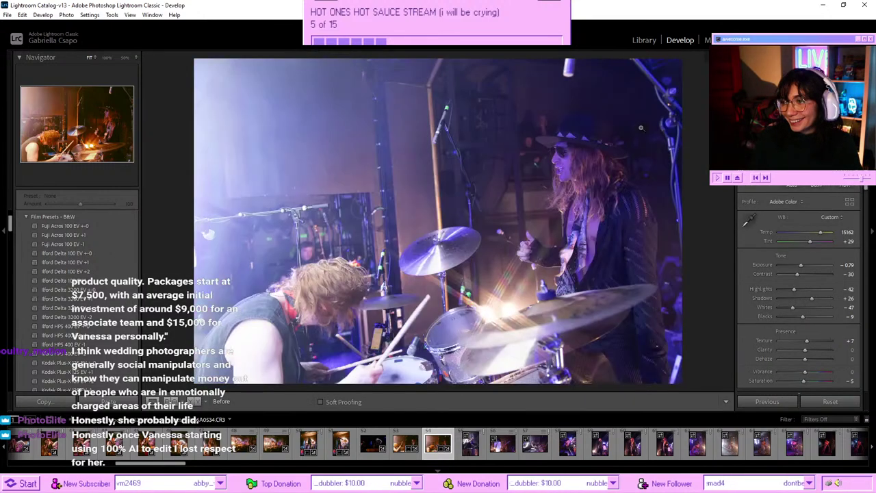
# - Try setting the white balance from a neutral sample on the singer's face and undo it
pyautogui.click(749, 220)
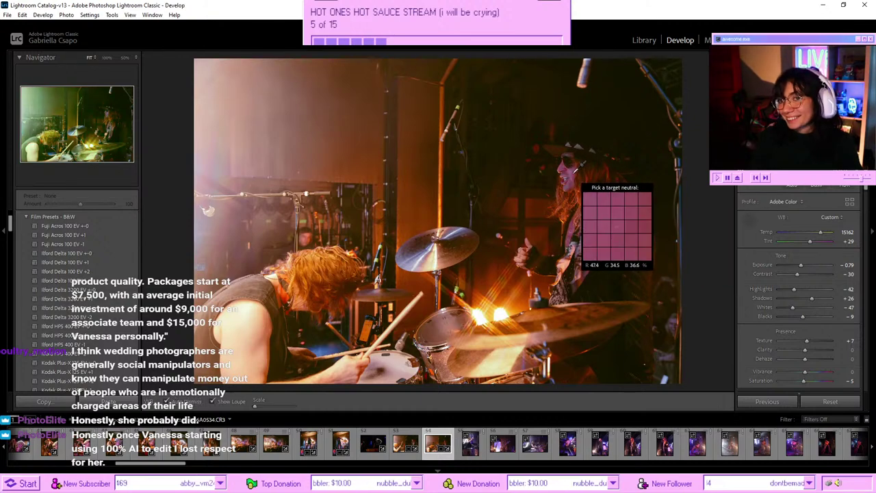
pyautogui.click(569, 174)
pyautogui.hotkey('ctrl', 'z')
# - Set the magenta hue to +100 by targeting the singer's face with the color mixer's hue adjustment tool
pyautogui.scroll(-10, 837, 254)
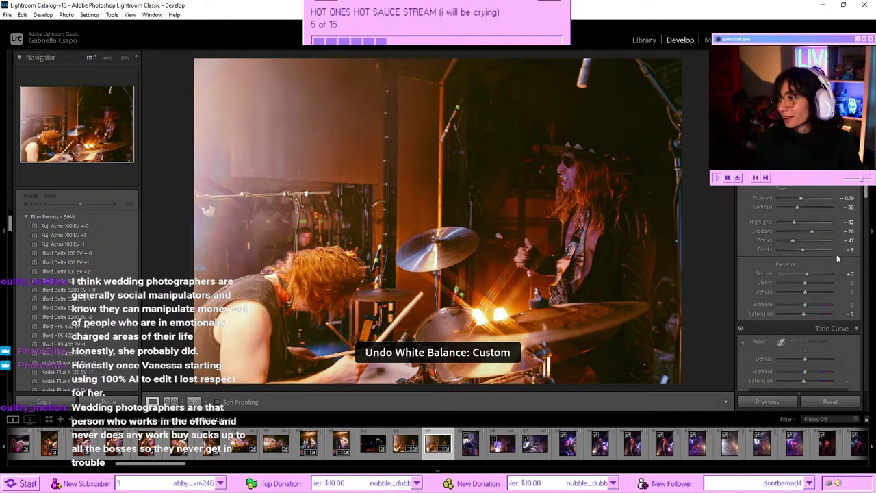
pyautogui.scroll(3, 792, 277)
pyautogui.scroll(2, 791, 276)
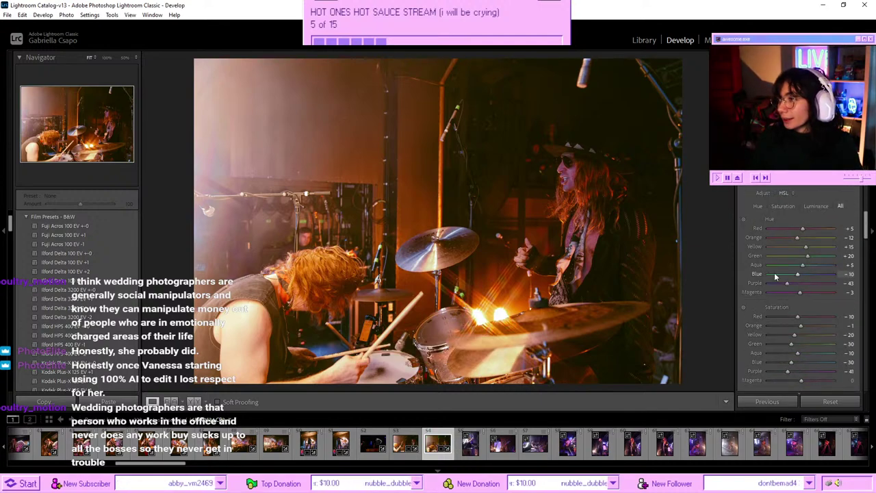
pyautogui.click(744, 218)
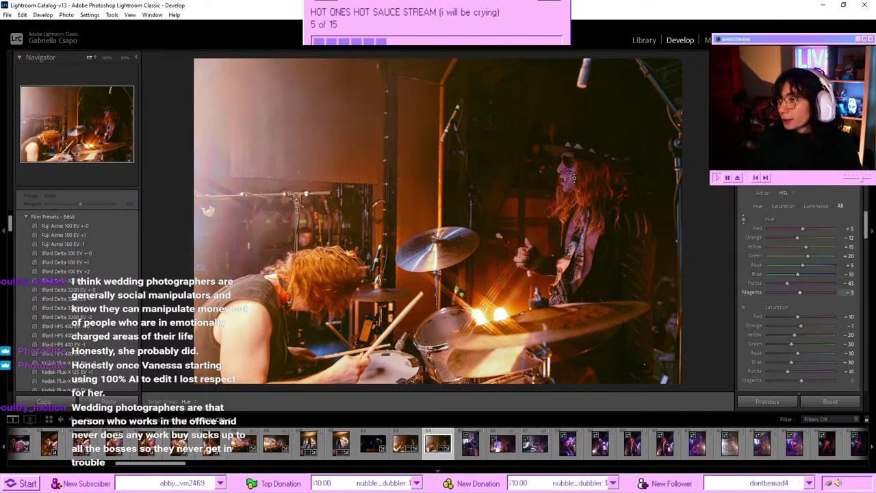
pyautogui.moveTo(574, 178)
pyautogui.mouseDown()
pyautogui.moveTo(574, 213)
pyautogui.moveTo(574, 178)
pyautogui.mouseUp()
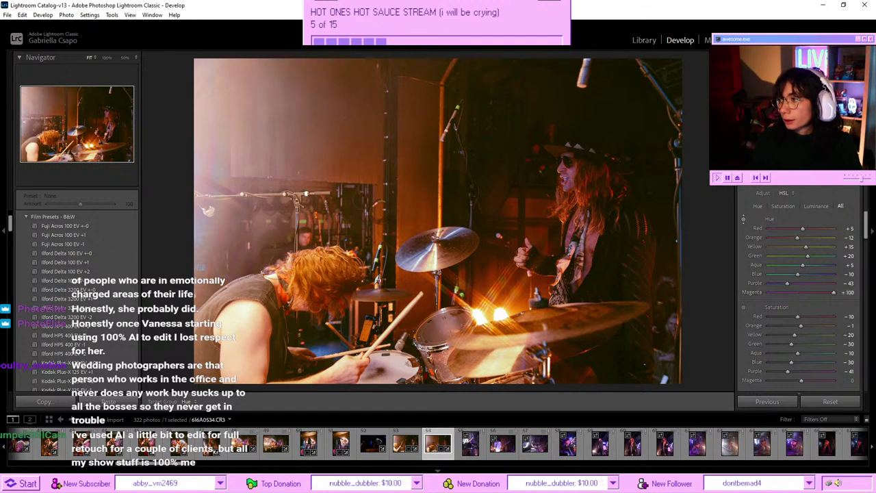
pyautogui.press('Escape')
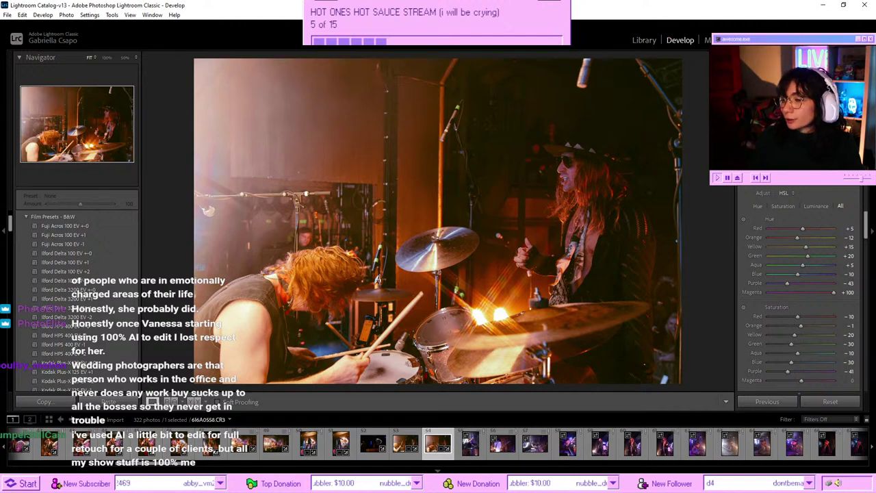
# - Paste the copied develop settings onto the vertical drummer photo, and set its exposure to -0.35 and temperature to 12531
pyautogui.press('Right')
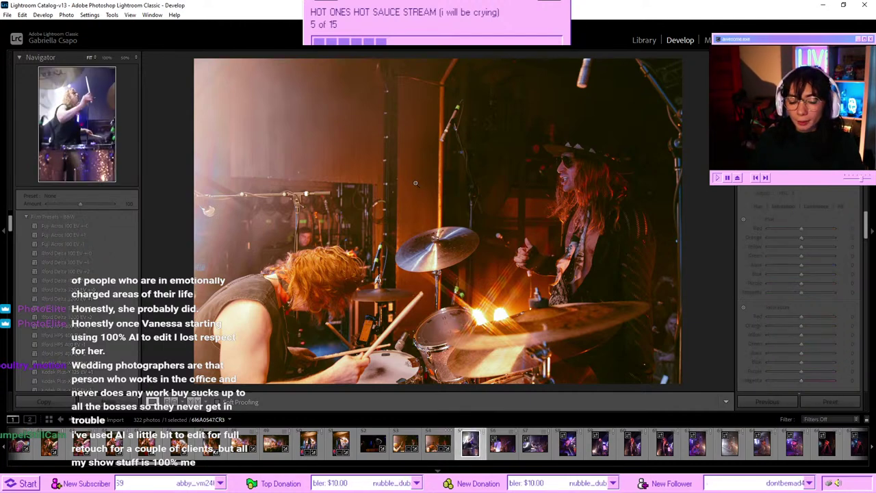
pyautogui.hotkey('ctrl', 'v')
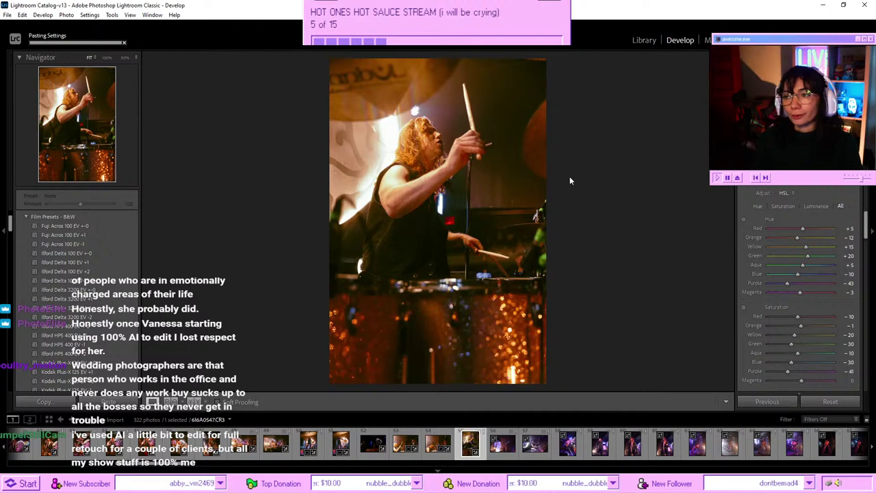
pyautogui.scroll(5, 770, 213)
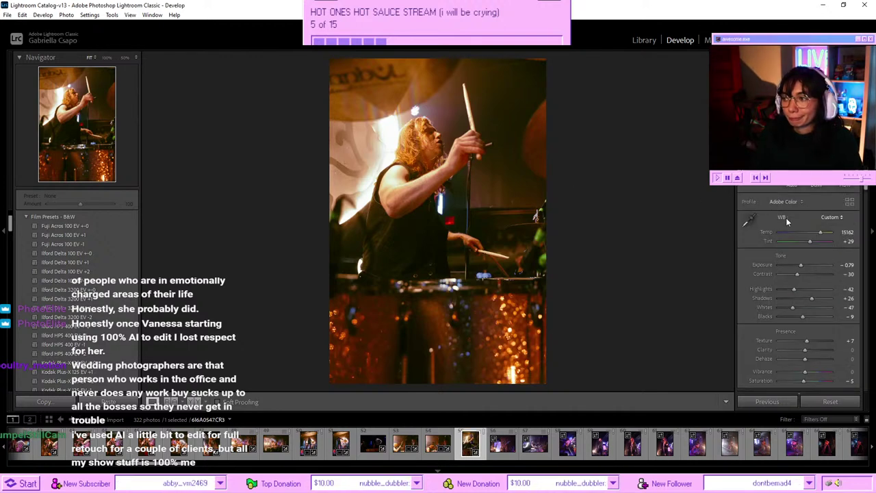
pyautogui.moveTo(804, 264); pyautogui.dragTo(806, 263)
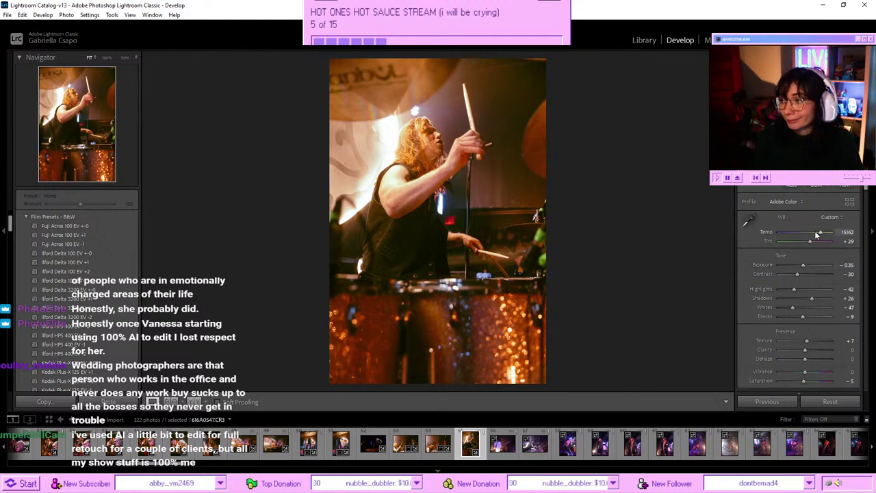
pyautogui.moveTo(820, 232); pyautogui.dragTo(819, 233)
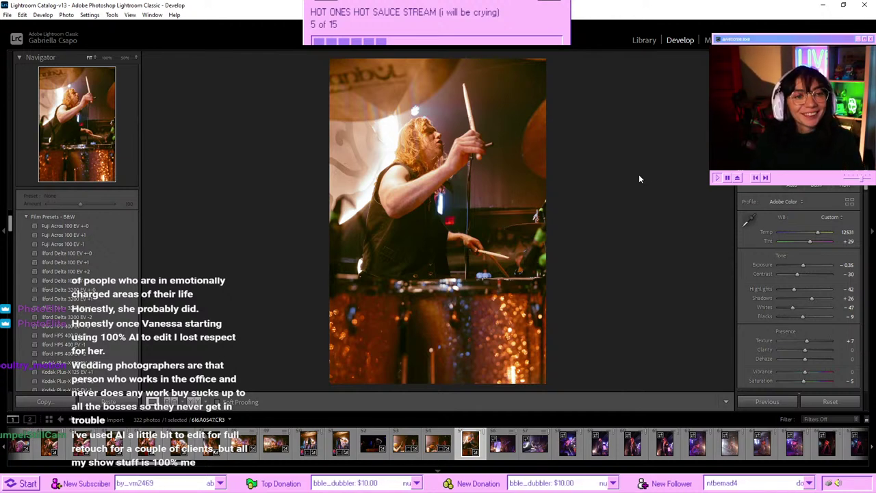
# - Compare the vertical drummer photo with its unedited version and set its temperature to 11654
pyautogui.press('\\')
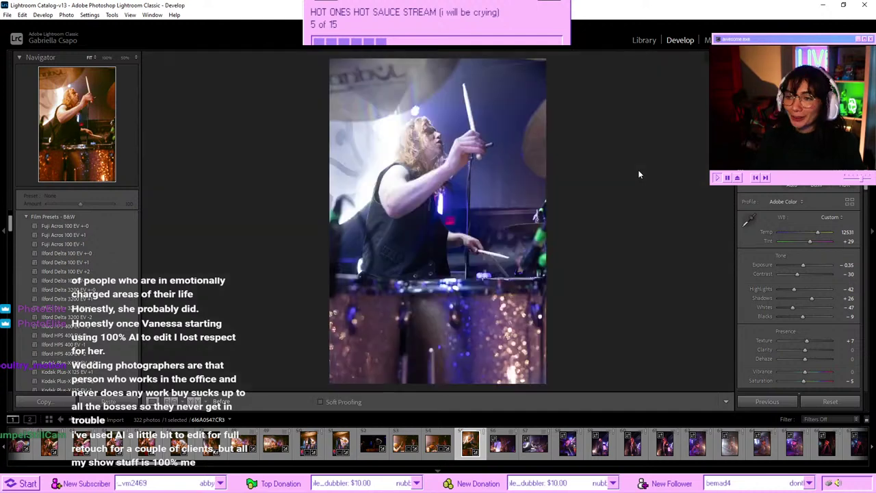
pyautogui.press('\\')
pyautogui.press('\\')
pyautogui.press('\\')
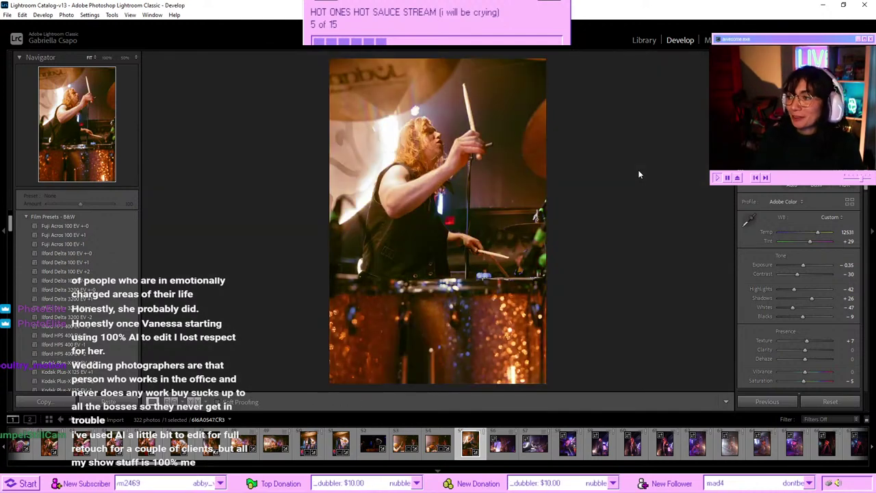
pyautogui.click(811, 232)
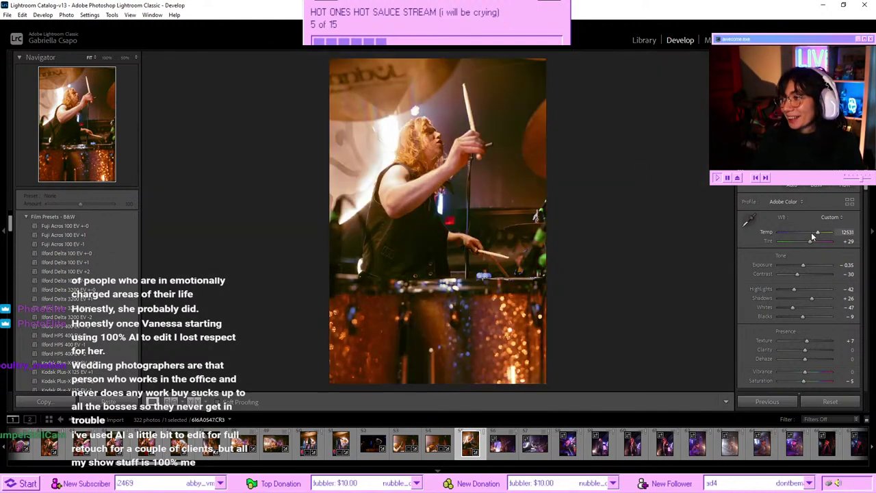
pyautogui.moveTo(812, 235); pyautogui.dragTo(817, 234)
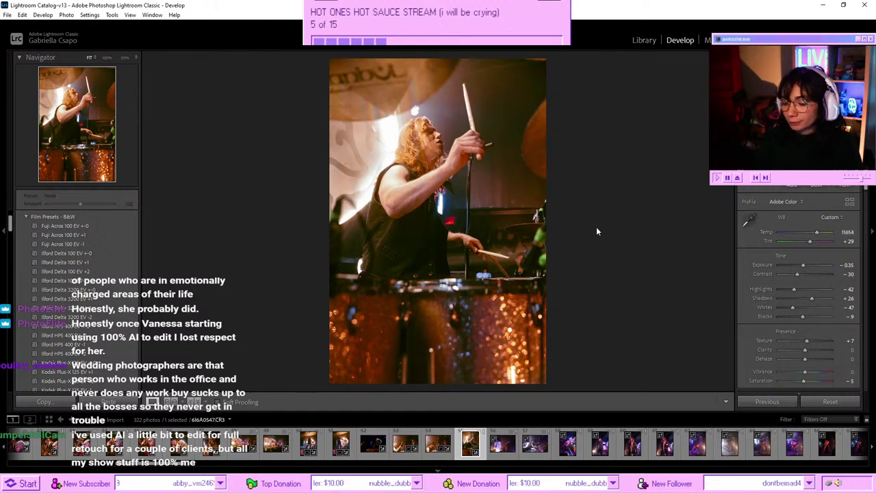
# - Paste the copied develop settings onto the bassist photo, and set its exposure to -0.18, temperature to 8907 and blue saturation to -90
pyautogui.press('Right')
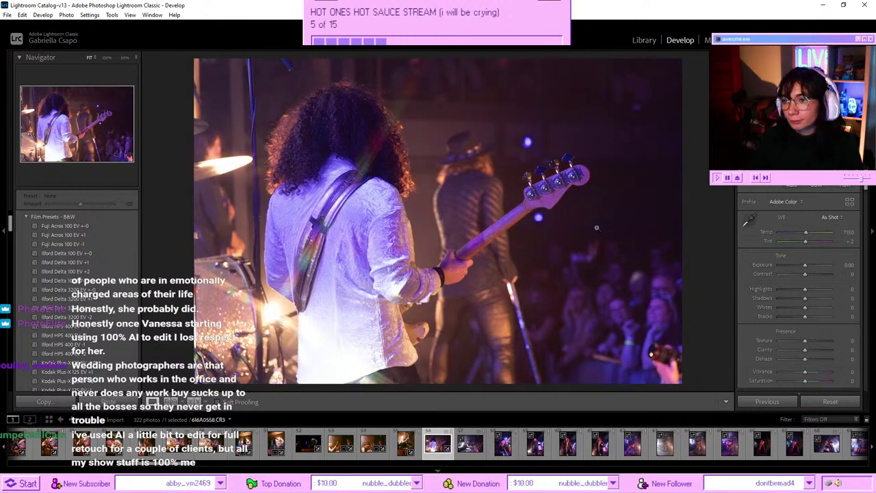
pyautogui.press('Left')
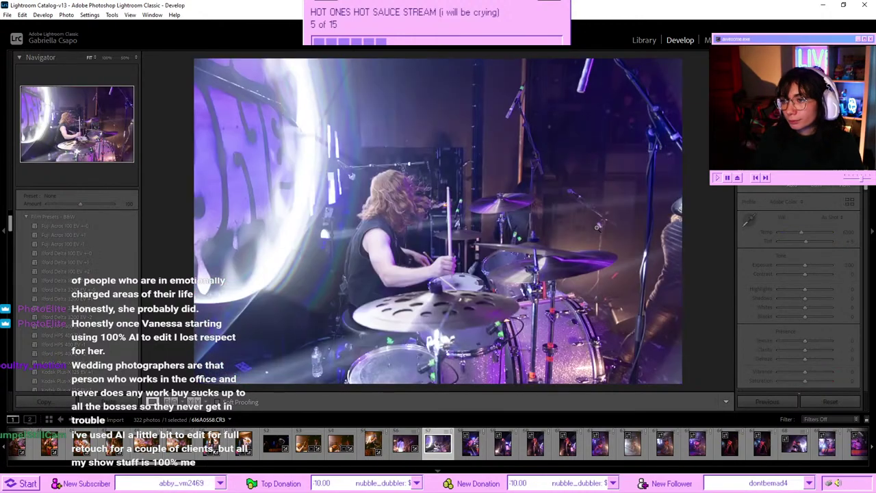
pyautogui.press('Right')
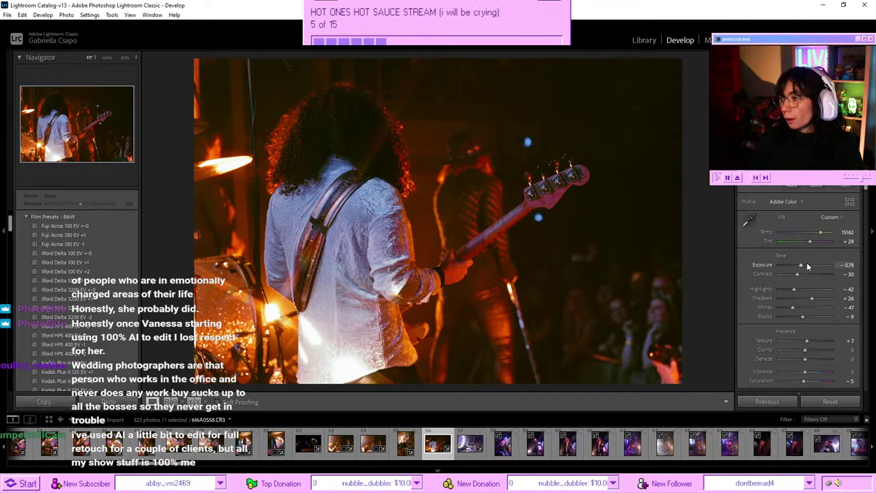
pyautogui.moveTo(803, 265); pyautogui.dragTo(809, 229)
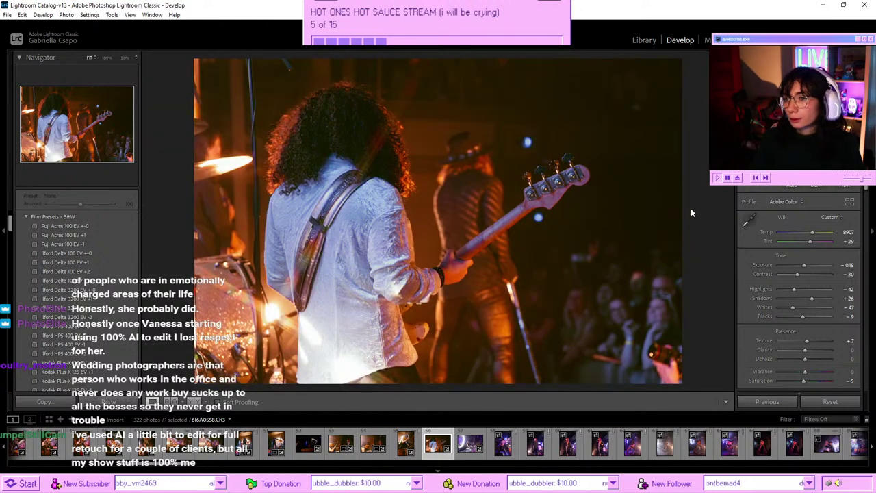
pyautogui.scroll(-10, 832, 257)
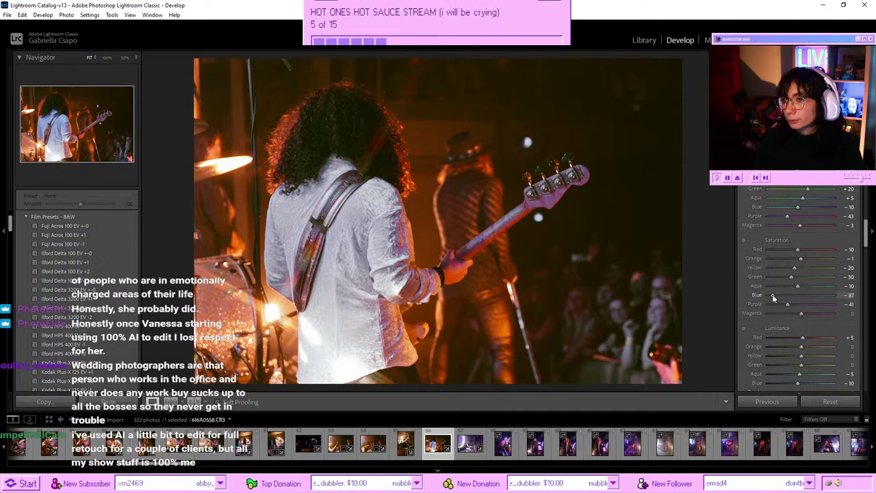
pyautogui.moveTo(773, 293)
pyautogui.mouseDown()
pyautogui.moveTo(766, 294)
pyautogui.moveTo(774, 289)
pyautogui.mouseUp()
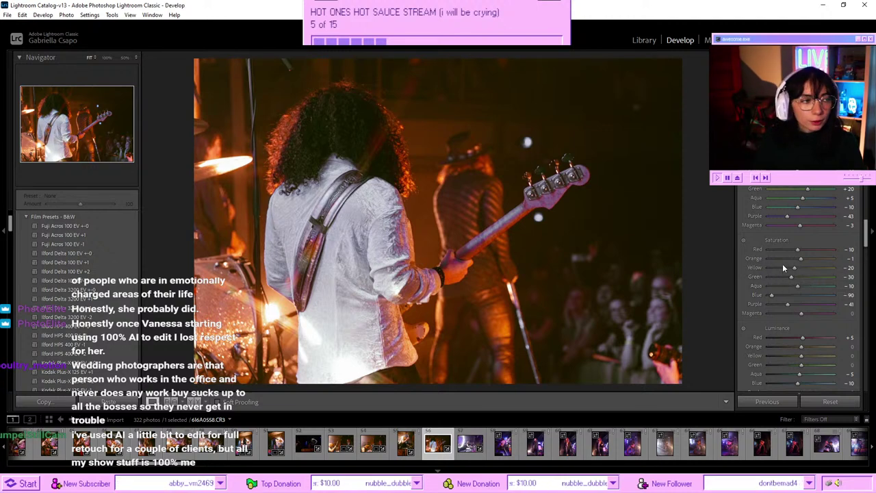
# - Compare the bassist photo with its unedited version
pyautogui.press('\\')
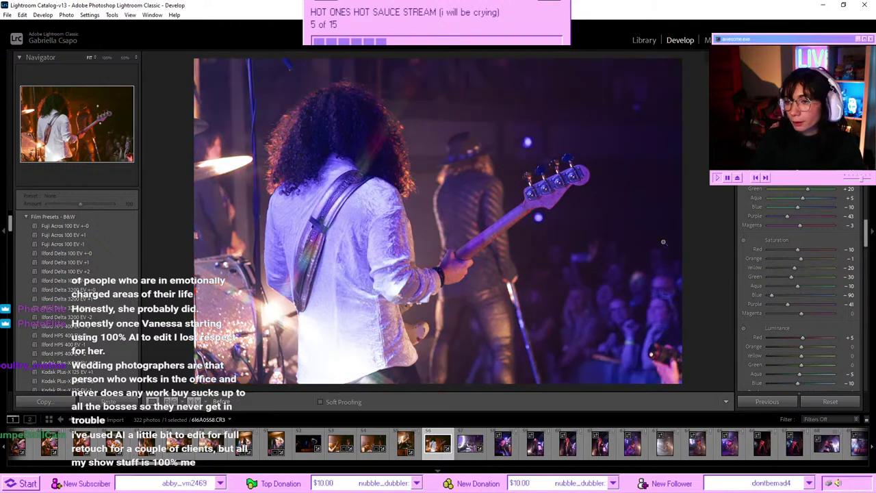
pyautogui.press('\\')
# - Paste the copied develop settings onto the horizontal drummer photo and set its exposure to -0.44
pyautogui.press('Right')
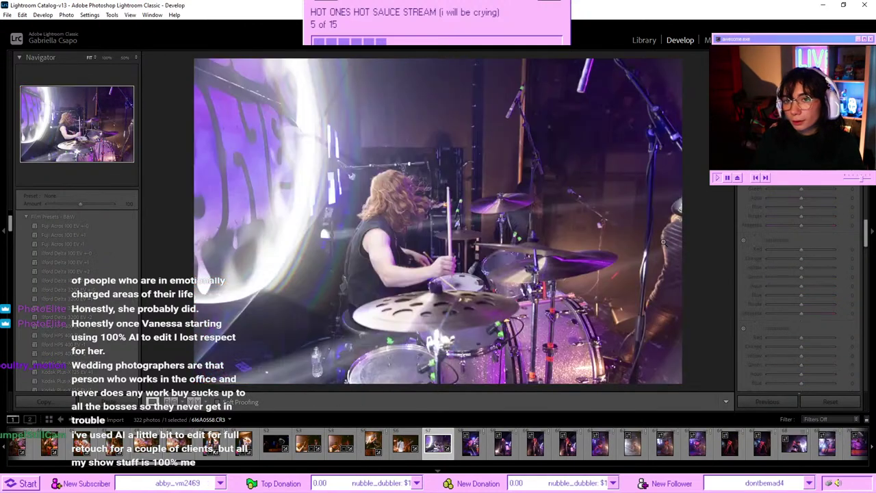
pyautogui.hotkey('ctrl', 'shift', 'v')
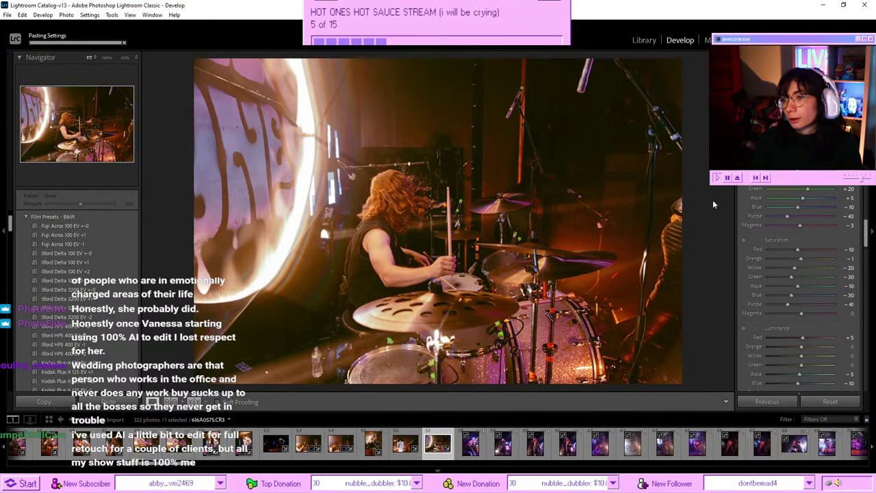
pyautogui.scroll(10, 814, 281)
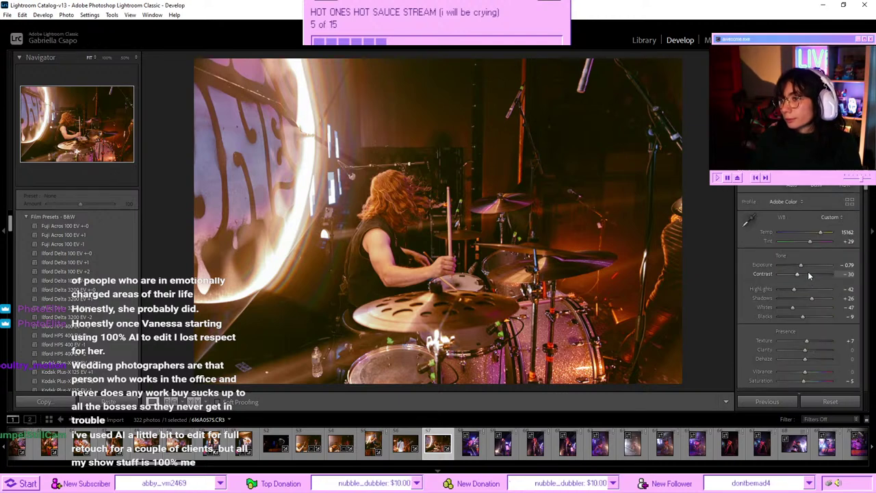
pyautogui.moveTo(802, 265); pyautogui.dragTo(804, 264)
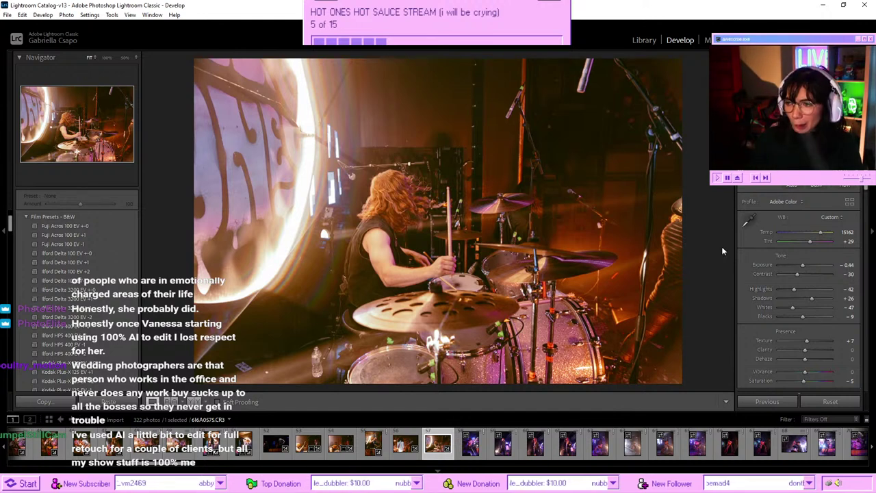
# - Compare the two near-identical vertical bassist shots and set the exposure of the first one to -4.04
pyautogui.click(467, 446)
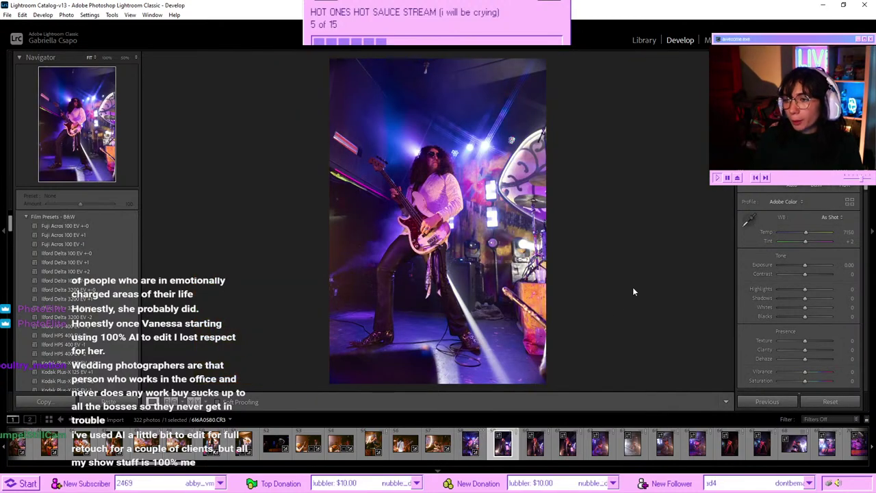
pyautogui.press('Right')
pyautogui.press('Right')
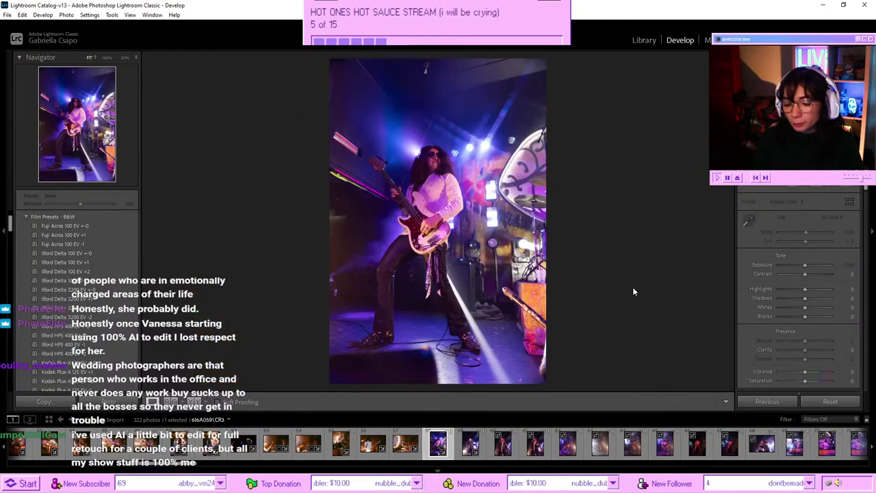
pyautogui.press('Left')
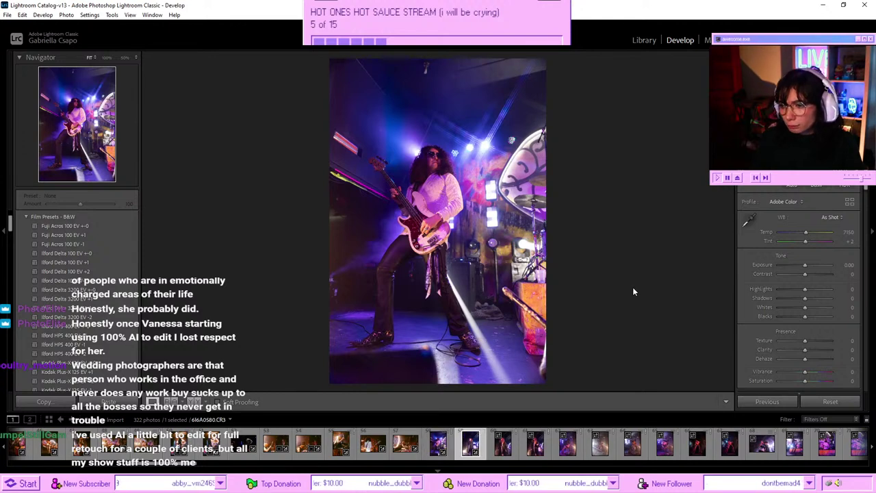
pyautogui.press('Right')
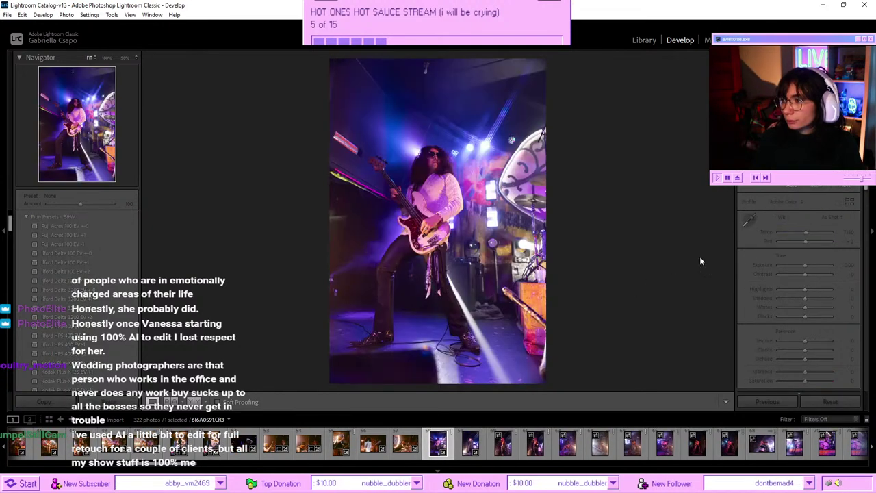
pyautogui.moveTo(790, 264); pyautogui.dragTo(784, 264)
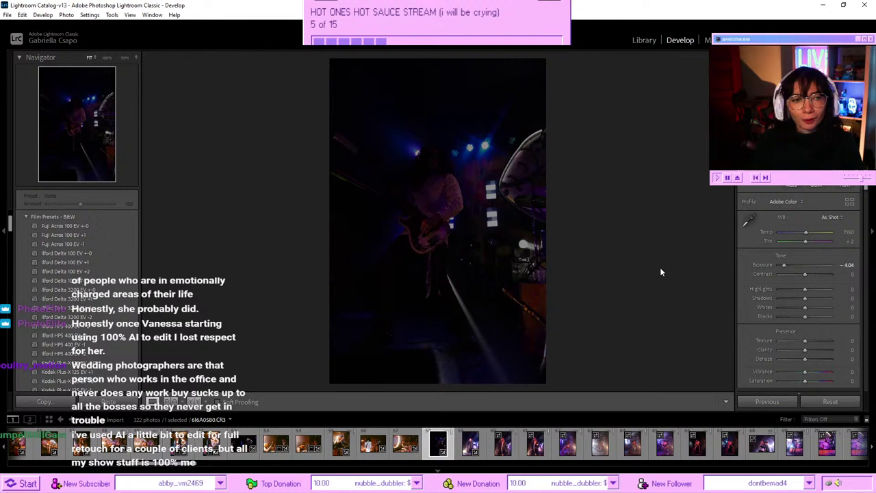
# - Look through the next vertical shots and paste the copied develop settings onto singer photo 6I6A0602
pyautogui.press('Right')
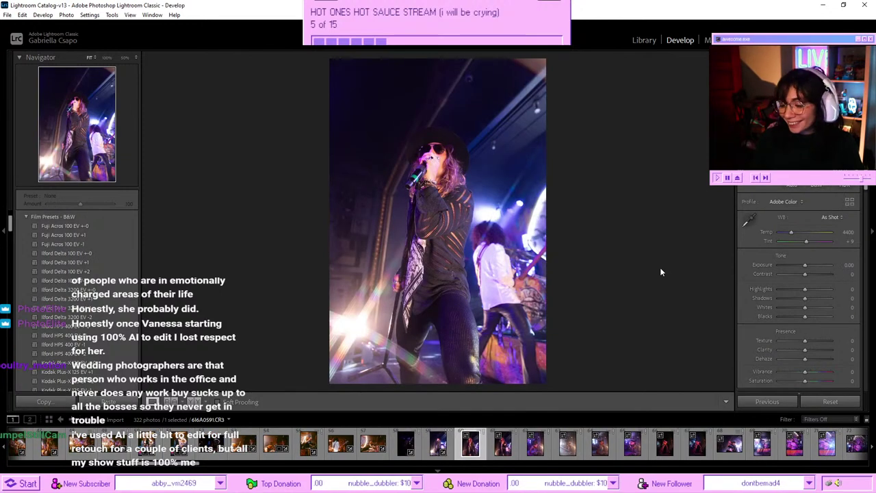
pyautogui.press('Right')
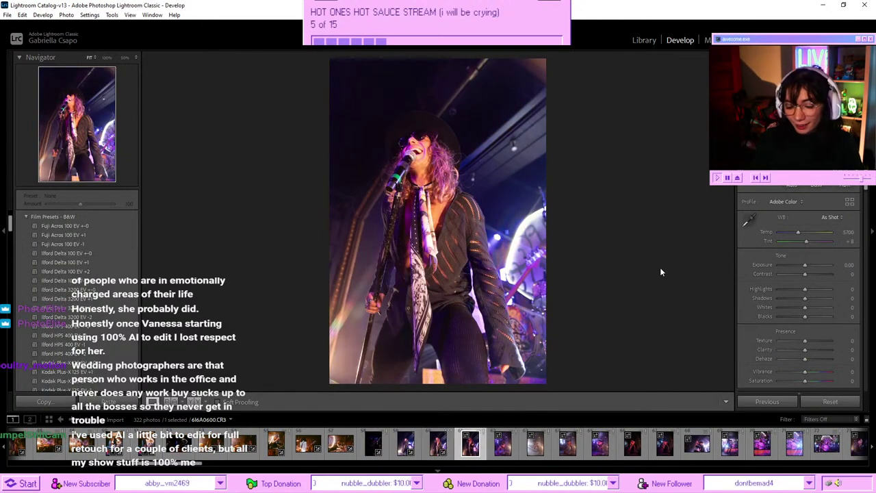
pyautogui.press('Left')
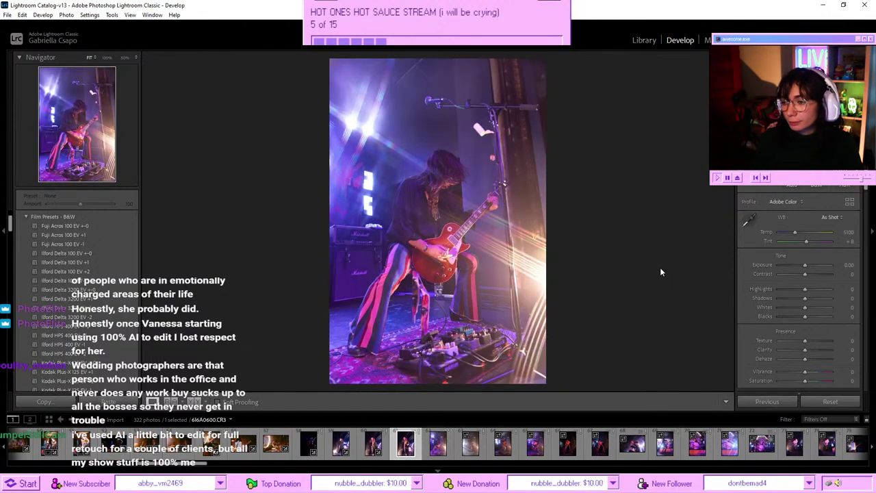
pyautogui.press('Right')
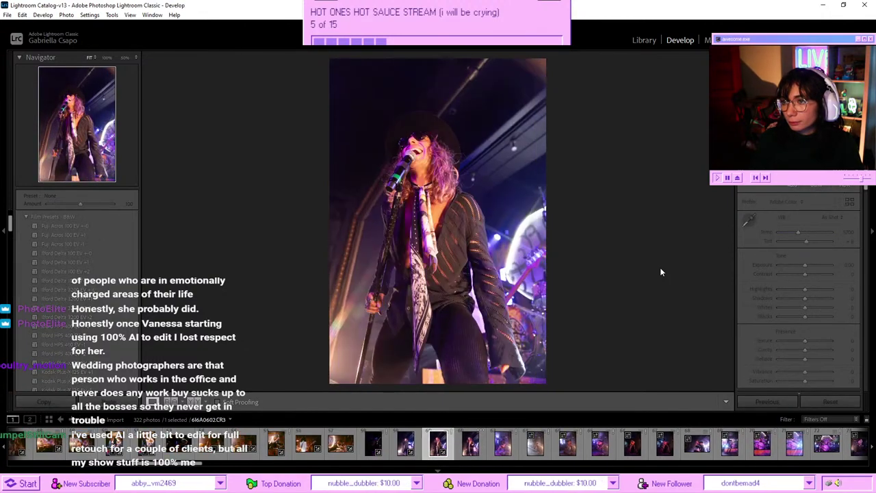
pyautogui.press('Right')
pyautogui.hotkey('ctrl', 'v')
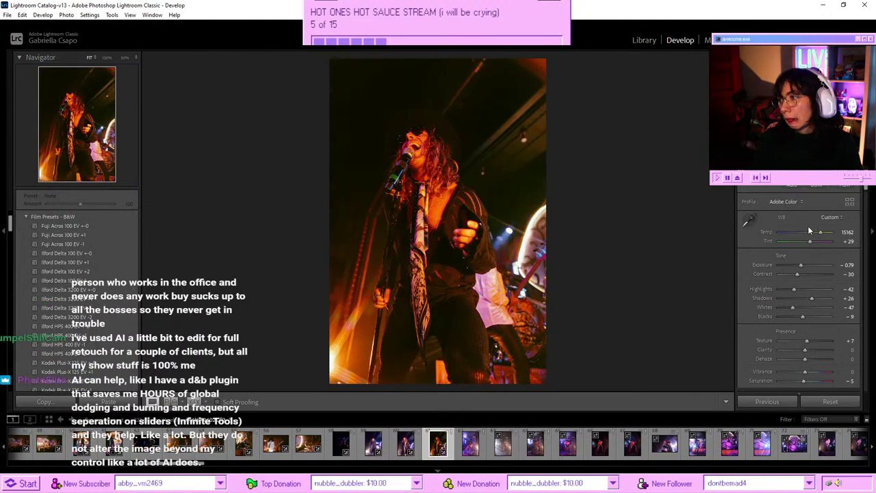
# - Reset the singer photo's exposure to 0.00 and set its temperature to 5684
pyautogui.click(811, 232)
pyautogui.click(805, 265)
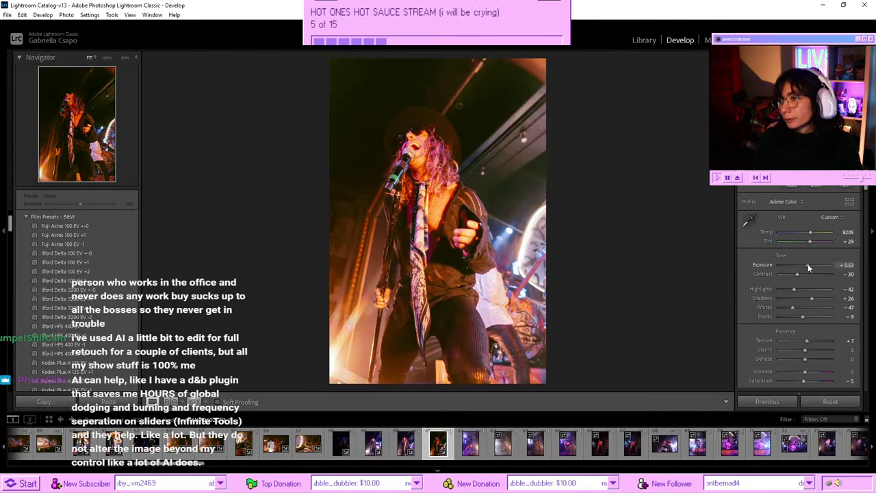
pyautogui.doubleClick(803, 265)
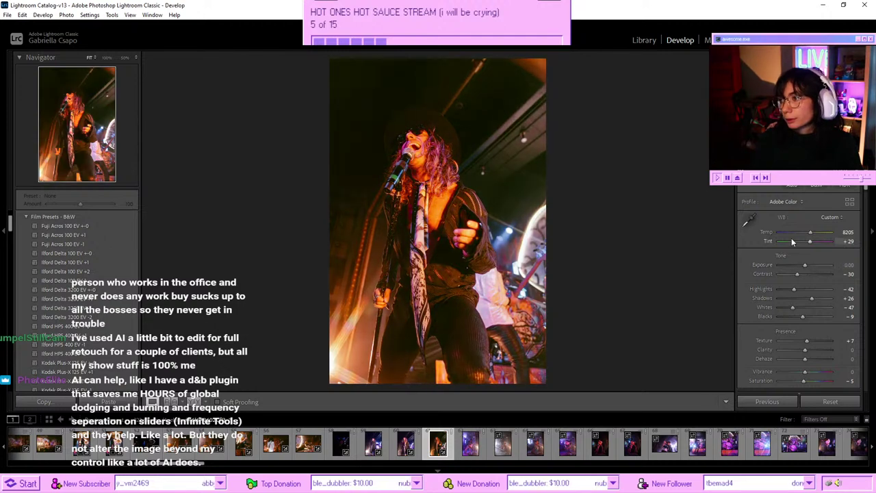
pyautogui.click(799, 232)
pyautogui.moveTo(799, 232)
pyautogui.mouseDown()
pyautogui.moveTo(790, 234)
pyautogui.moveTo(799, 233)
pyautogui.mouseUp()
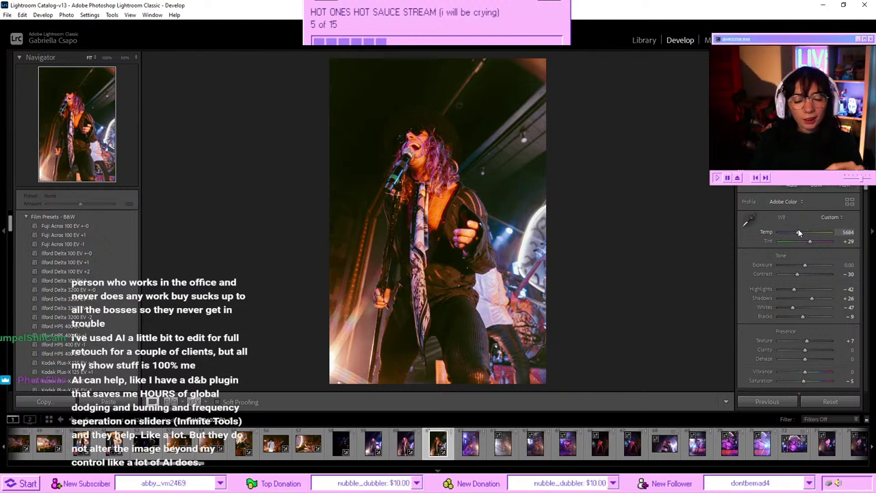
pyautogui.press('Left')
pyautogui.press('Right')
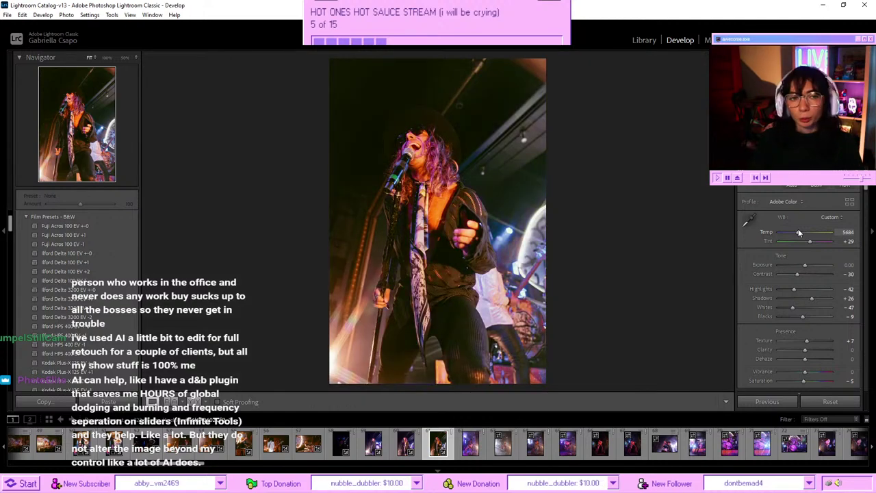
pyautogui.press('Left')
pyautogui.press('Right')
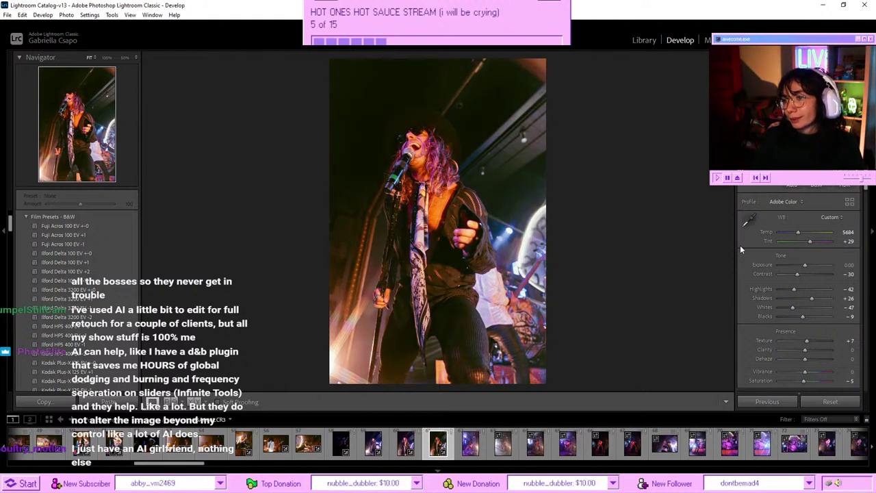
# - In the singer photo's color mixer, set purple hue to +40, orange hue to -22 and orange saturation to -10
pyautogui.scroll(-10, 808, 295)
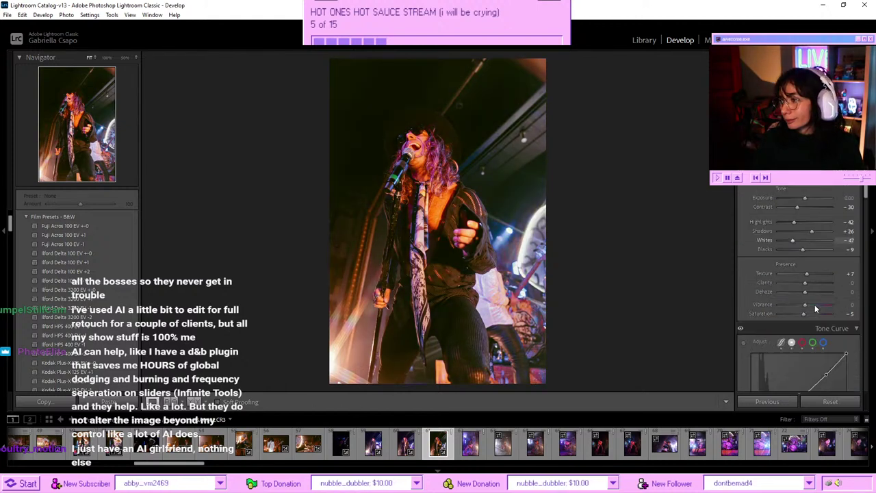
pyautogui.scroll(3, 813, 303)
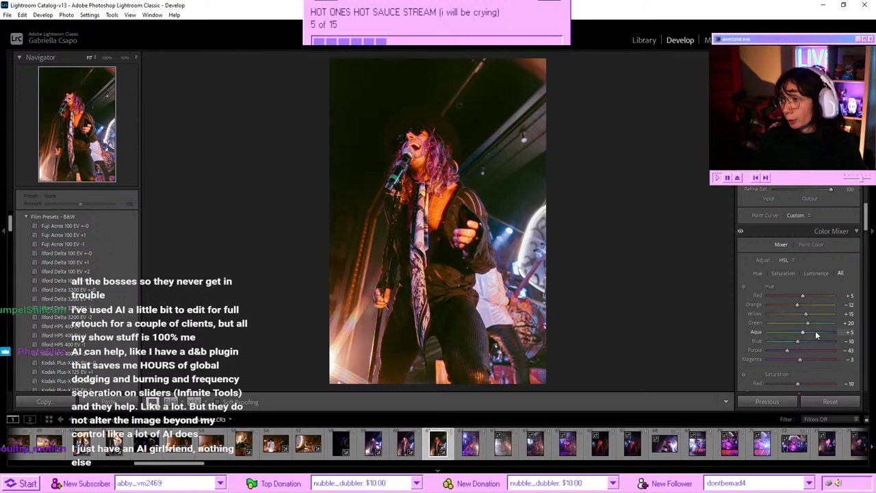
pyautogui.moveTo(830, 351); pyautogui.dragTo(814, 349)
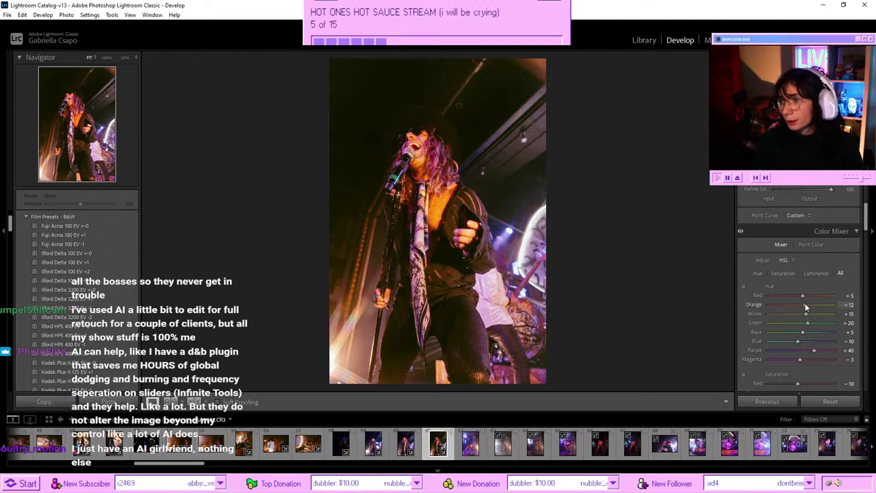
pyautogui.moveTo(796, 304); pyautogui.dragTo(795, 304)
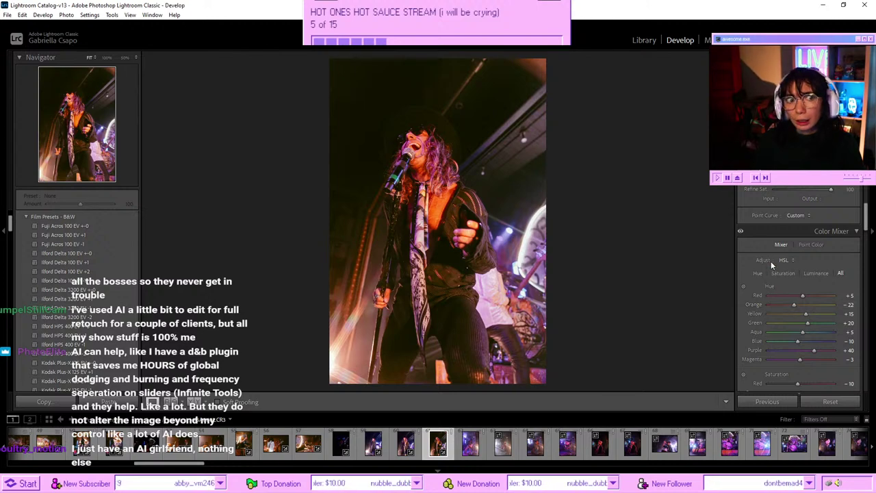
pyautogui.scroll(-4, 771, 261)
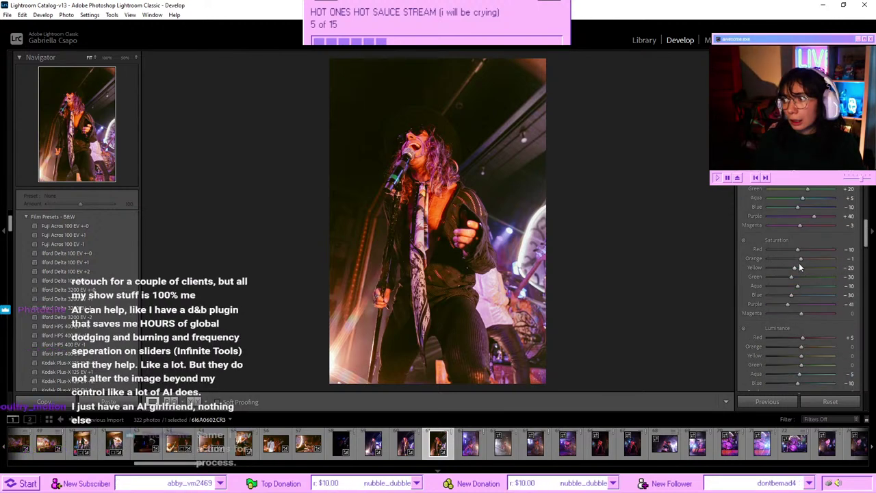
pyautogui.click(793, 259)
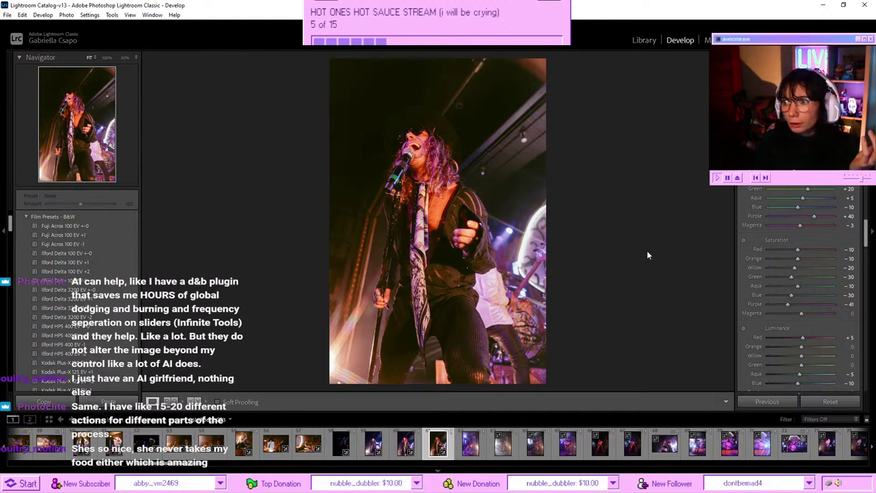
# - Paste the copied develop settings onto the vertical guitarist photo and set its exposure to -0.44
pyautogui.press('Right')
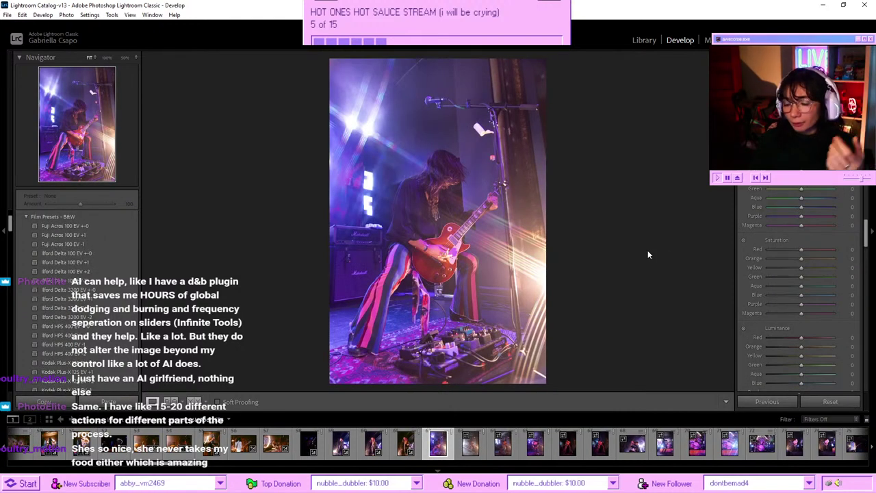
pyautogui.hotkey('ctrl', 'shift', 'v')
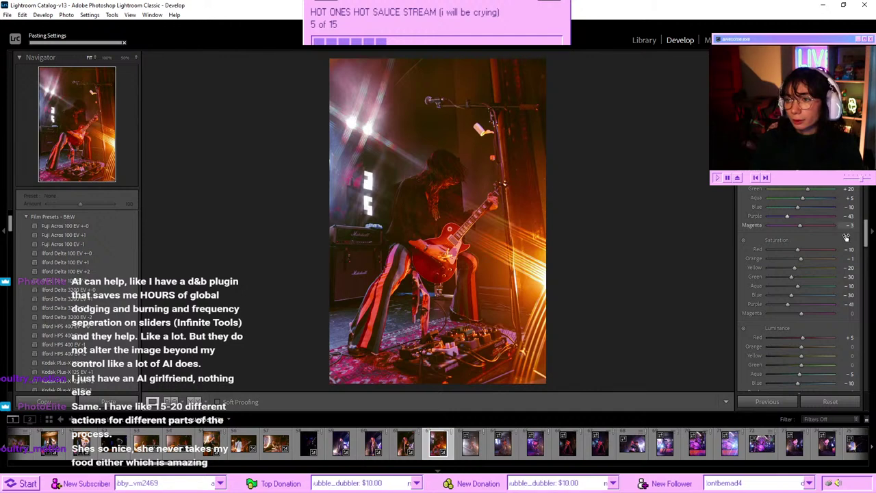
pyautogui.scroll(10, 813, 263)
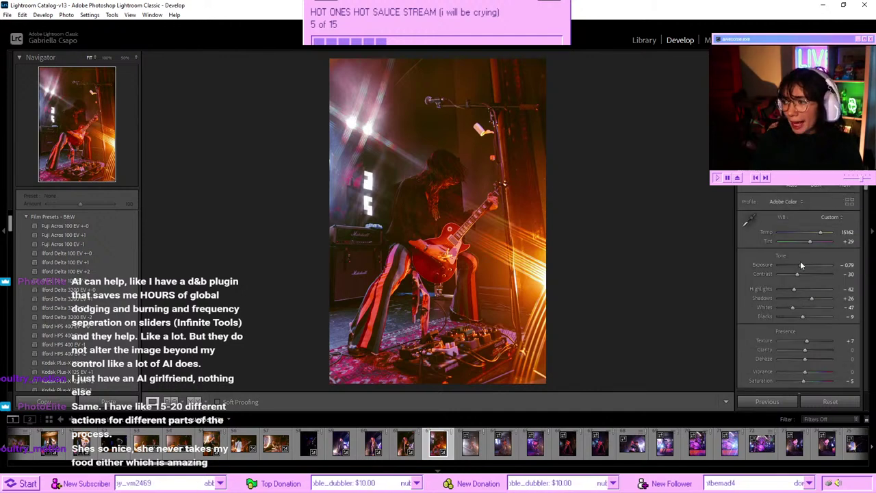
pyautogui.moveTo(800, 264); pyautogui.dragTo(805, 263)
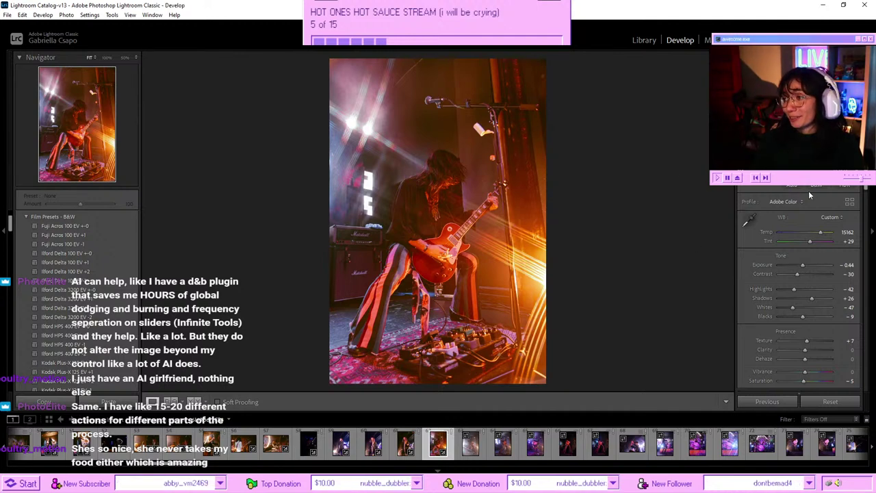
# - Add a diagonal linear gradient mask over the guitarist photo's upper-left lights with temperature -100, tint -47, hue -54.8 and saturation 67
pyautogui.hotkey('shift', 'w')
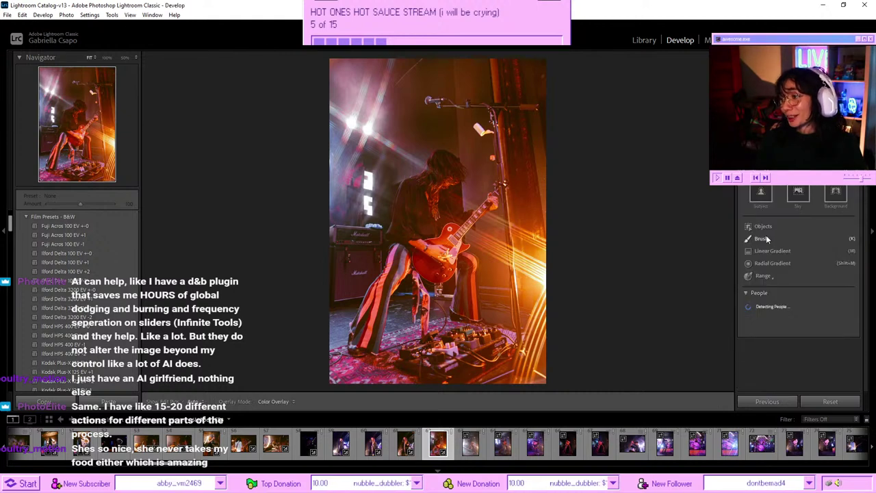
pyautogui.click(768, 251)
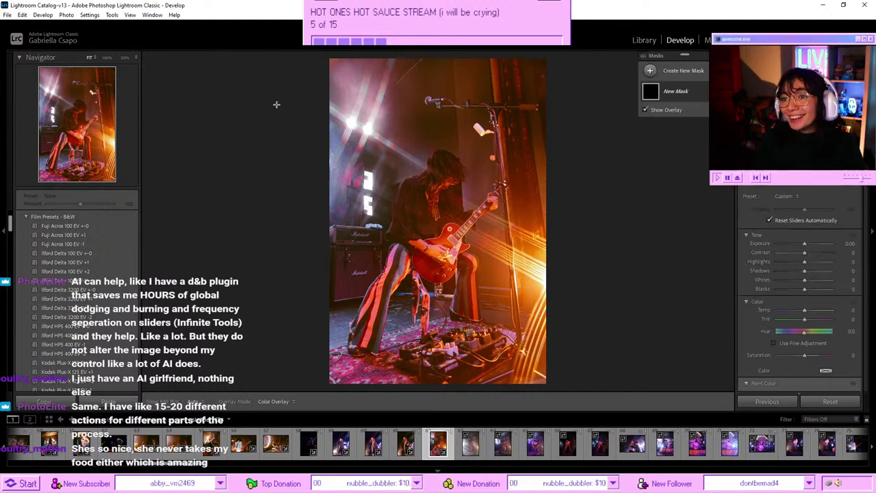
pyautogui.moveTo(414, 185); pyautogui.dragTo(362, 126)
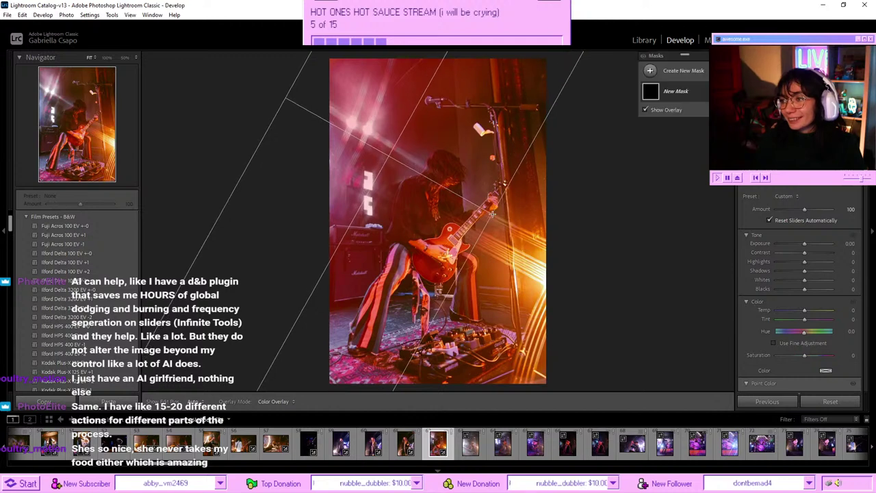
pyautogui.moveTo(799, 311)
pyautogui.mouseDown()
pyautogui.moveTo(775, 315)
pyautogui.moveTo(791, 319)
pyautogui.mouseUp()
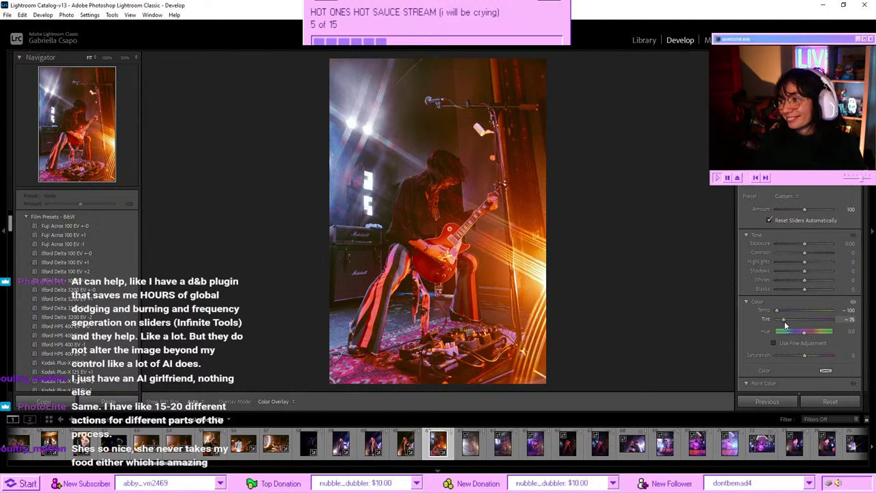
pyautogui.moveTo(804, 354); pyautogui.dragTo(796, 335)
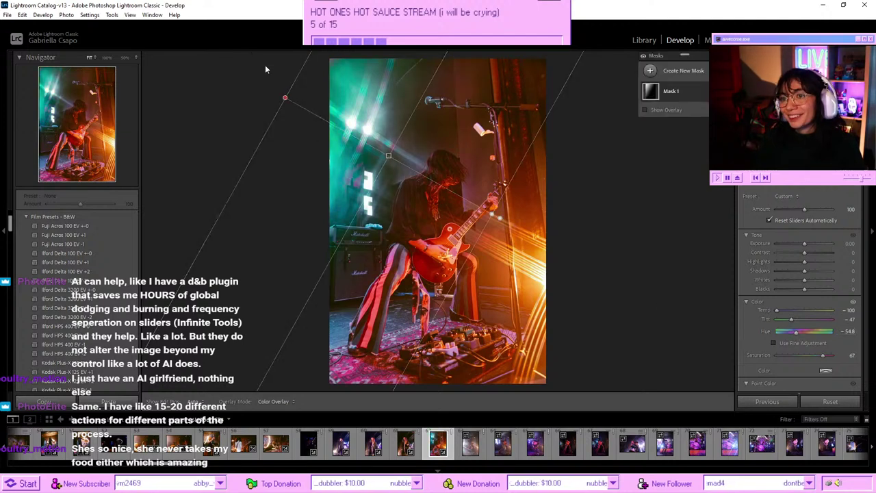
# - Reposition and rotate the linear gradient over the guitarist photo's upper-left lights, finish masking and compare the photo with its unedited version
pyautogui.moveTo(284, 95)
pyautogui.mouseDown()
pyautogui.moveTo(315, 49)
pyautogui.moveTo(272, 91)
pyautogui.mouseUp()
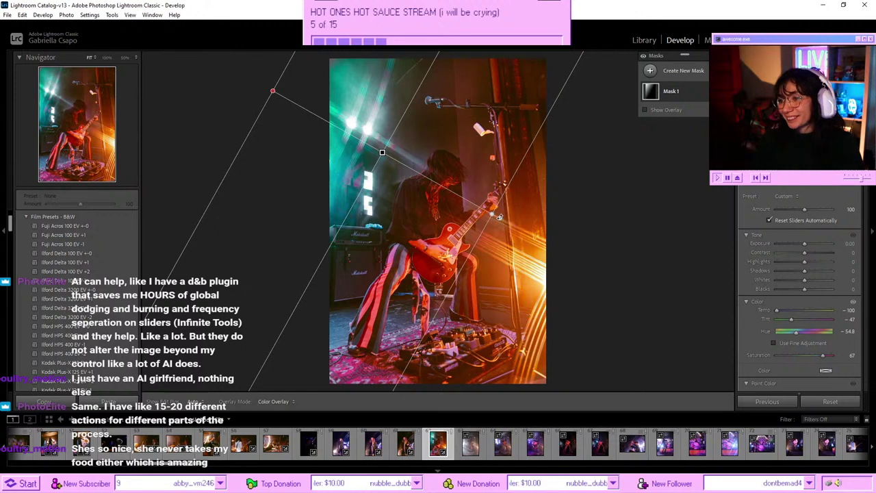
pyautogui.moveTo(499, 217); pyautogui.dragTo(504, 251)
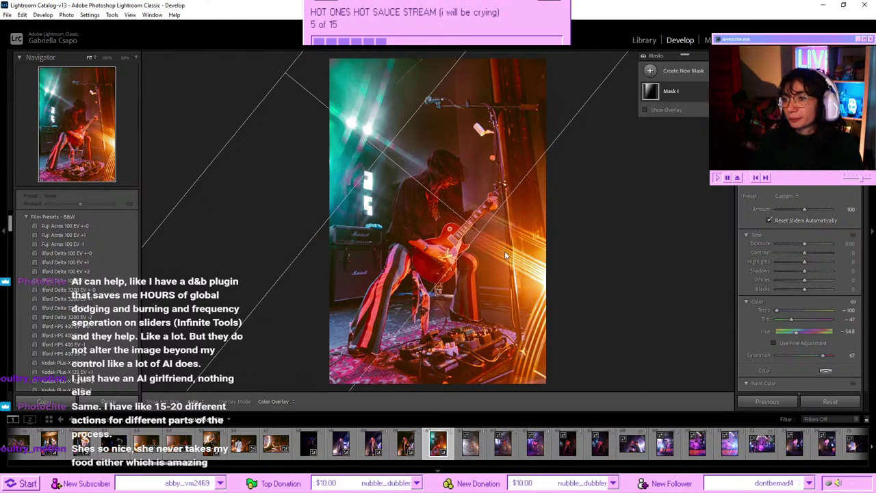
pyautogui.click(740, 188)
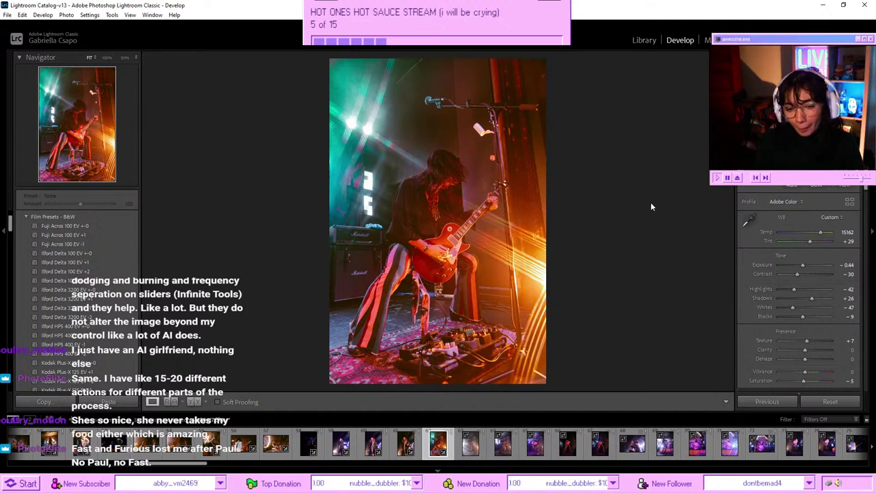
pyautogui.press('\\')
pyautogui.press('\\')
pyautogui.press('\\')
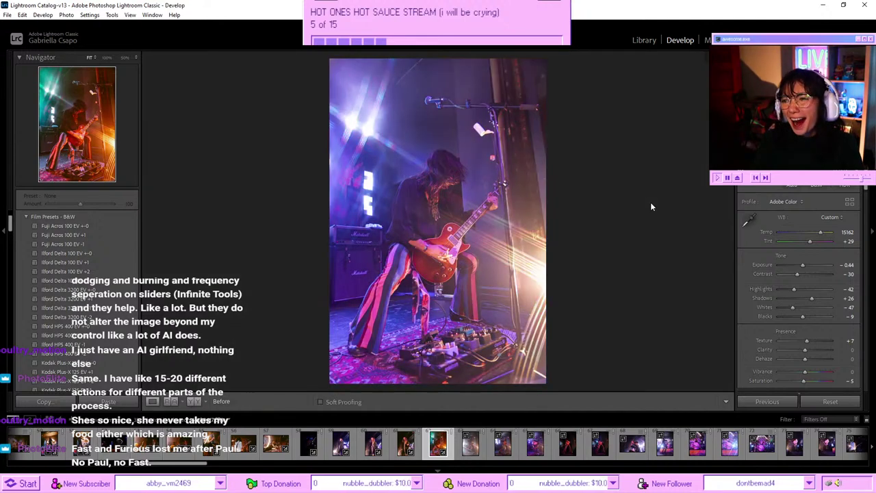
pyautogui.press('\\')
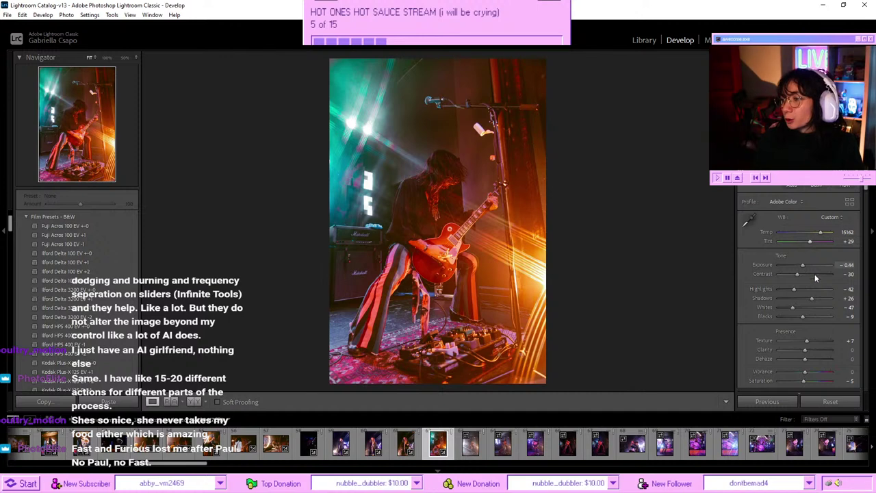
# - Set the guitarist photo's temperature to 12969 and compare the result with the unedited version
pyautogui.scroll(-3, 815, 274)
pyautogui.scroll(3, 816, 286)
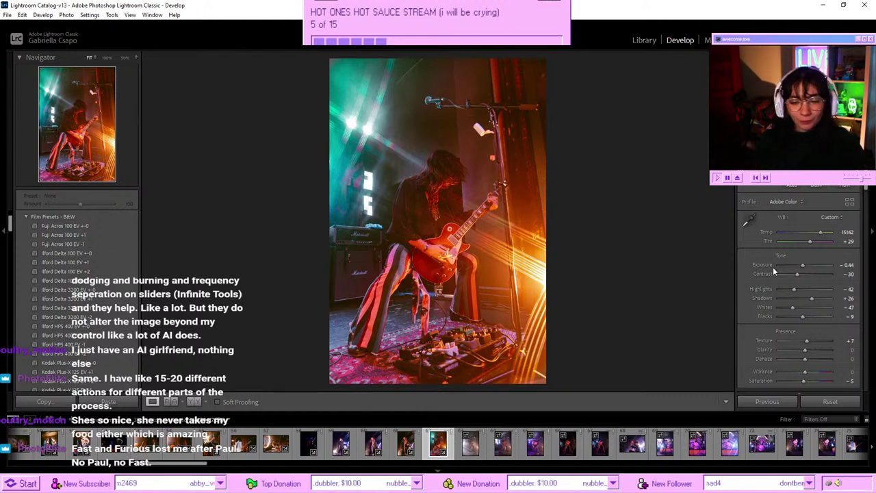
pyautogui.moveTo(821, 233); pyautogui.dragTo(818, 234)
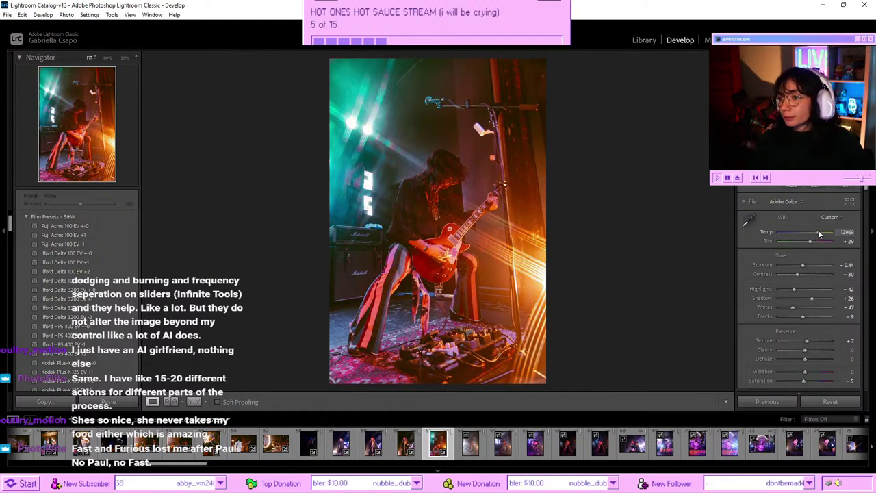
pyautogui.press('\\')
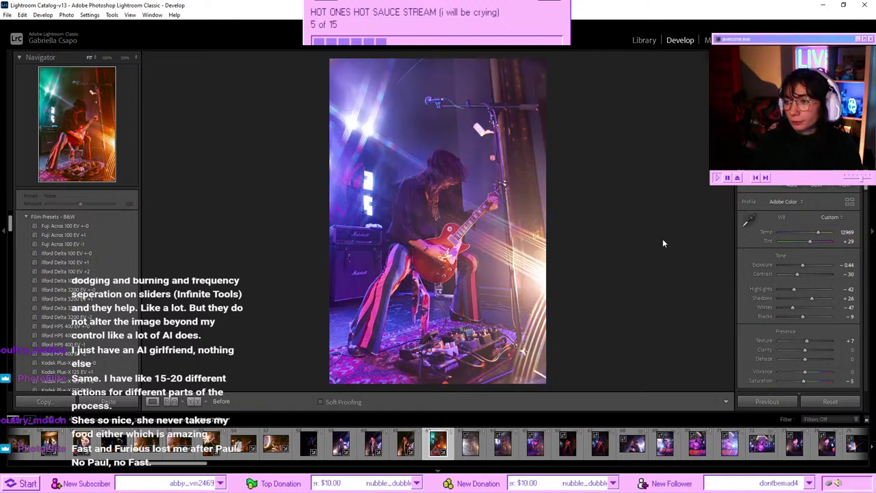
pyautogui.press('\\')
pyautogui.press('\\')
pyautogui.press('\\')
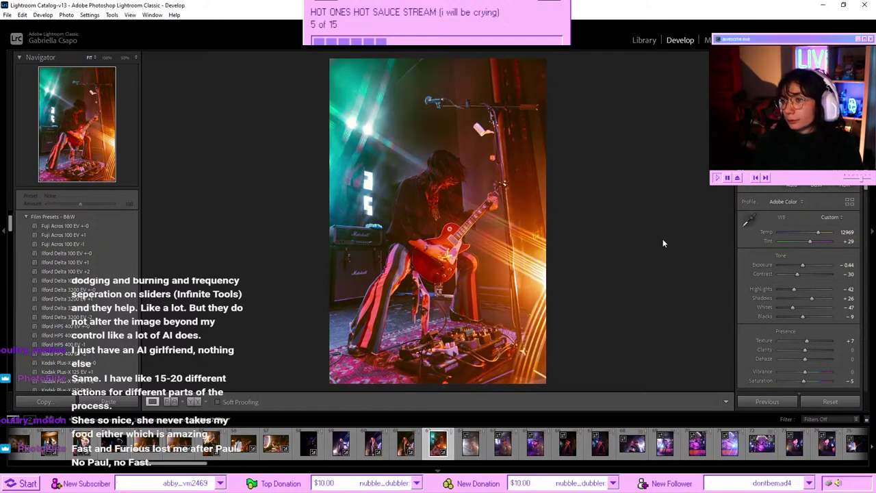
# - Correct the guitarist photo's perspective with a vertical transform of -12 and a rotation of +2.5
pyautogui.scroll(-10, 802, 274)
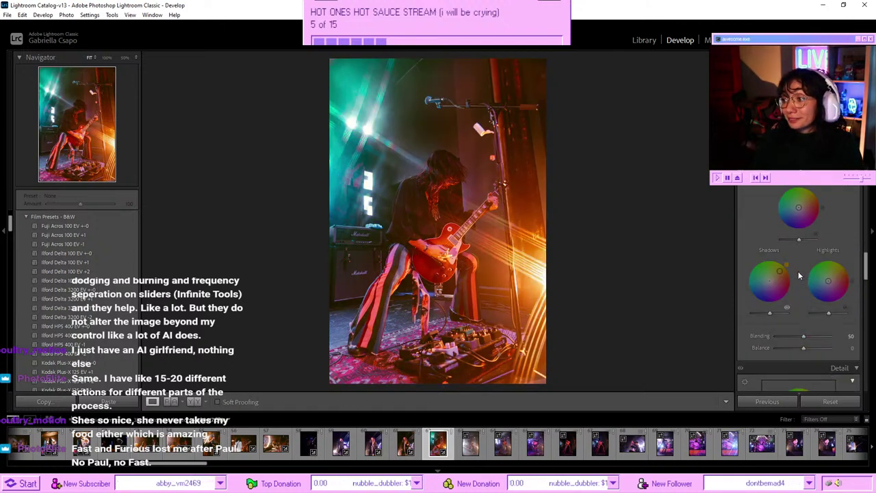
pyautogui.scroll(-10, 798, 271)
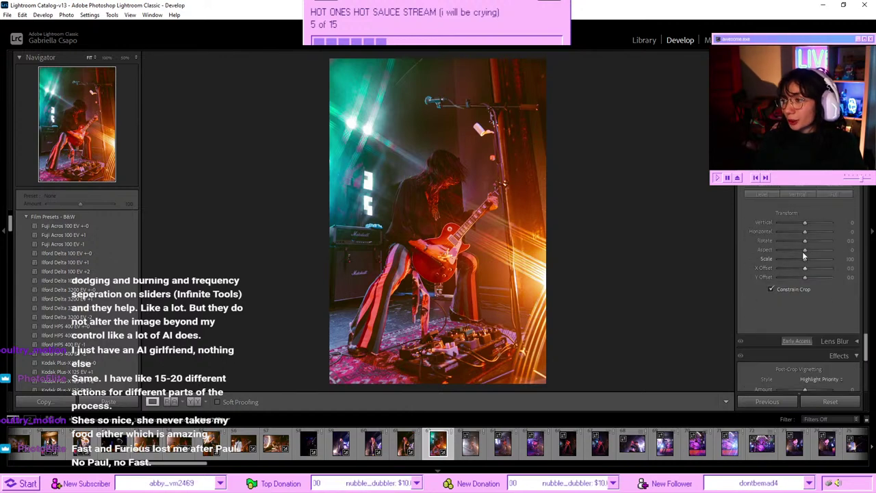
pyautogui.moveTo(806, 222); pyautogui.dragTo(811, 236)
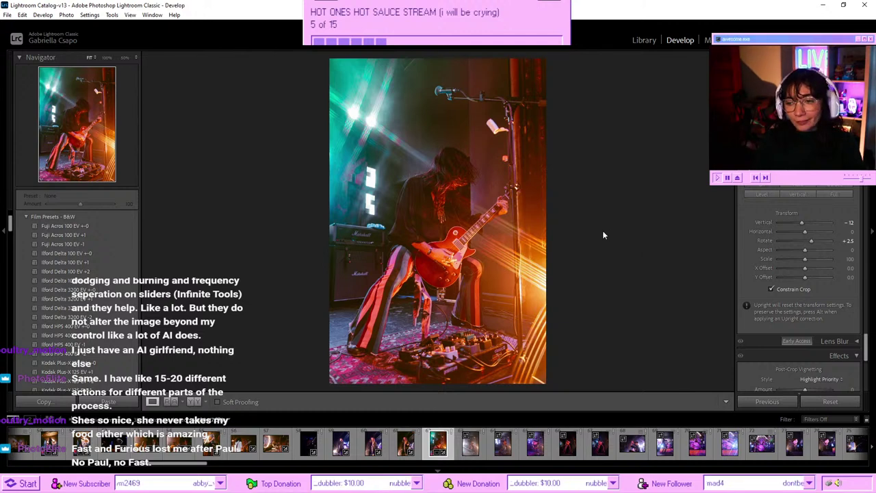
# - Paste the copied develop settings onto the next, hazy guitarist photo and preview an Ilford Delta black-and-white preset on it
pyautogui.press('Right')
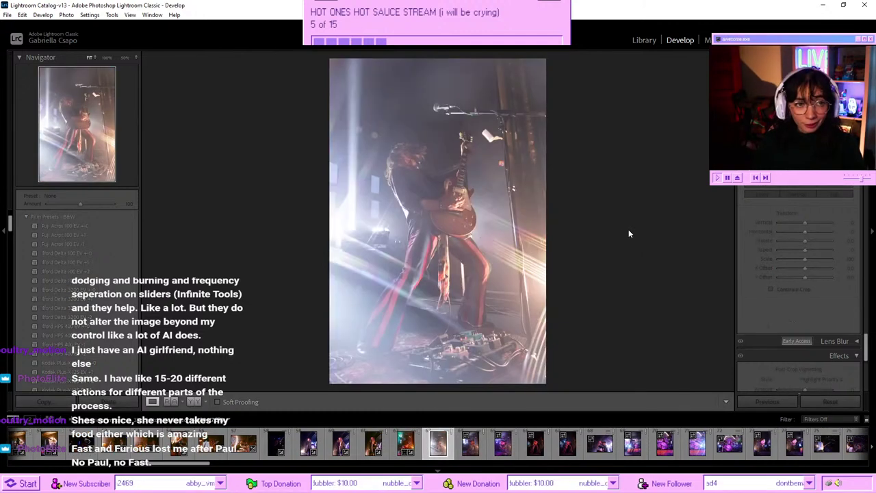
pyautogui.press('Right')
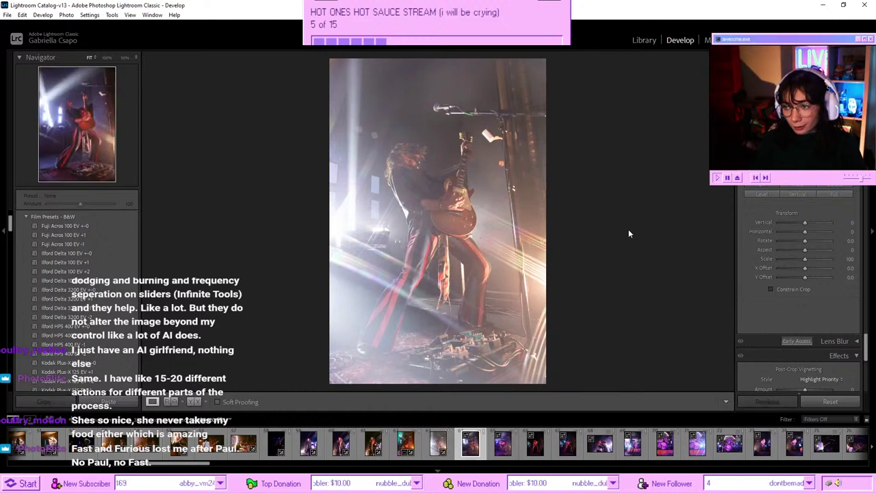
pyautogui.press('Left')
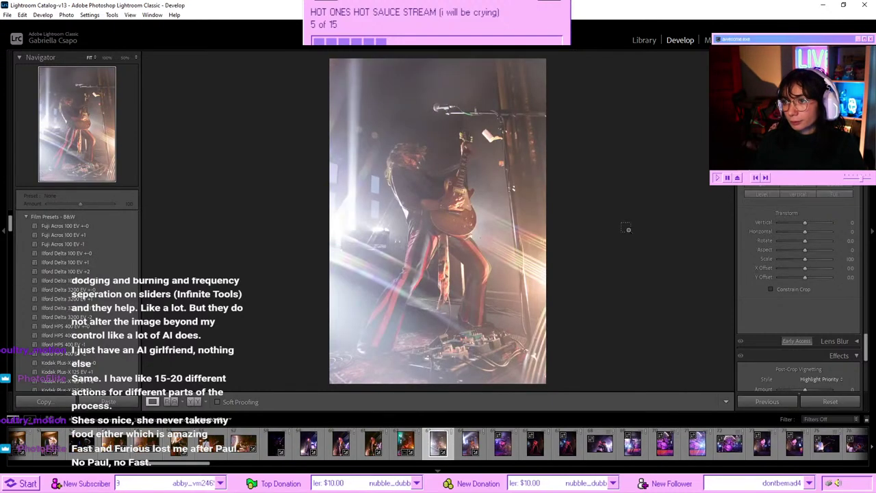
pyautogui.scroll(15, 762, 246)
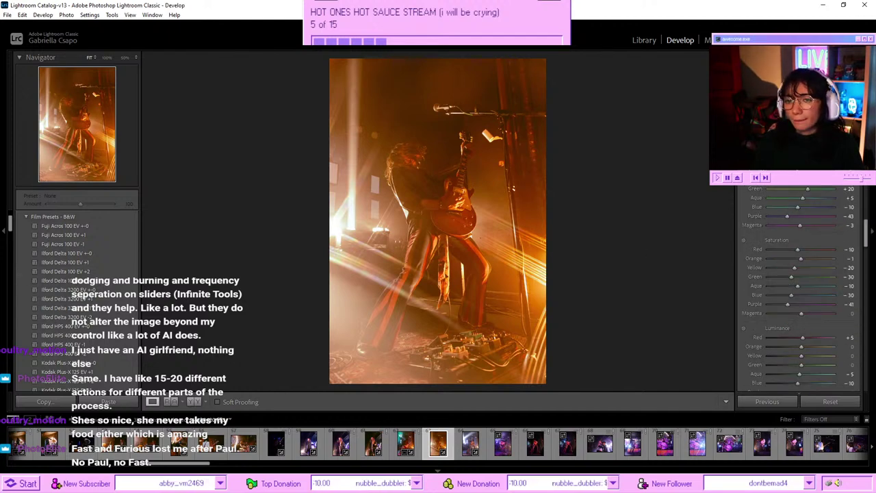
pyautogui.click(66, 280)
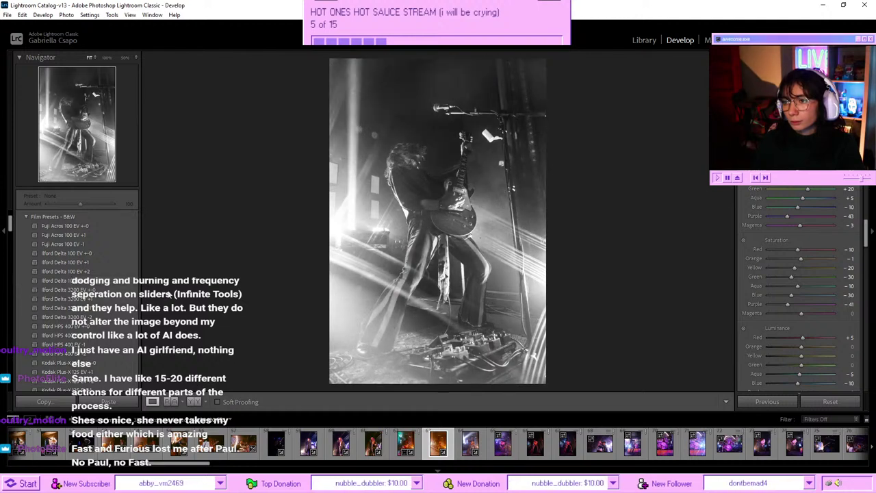
# - Set the hazy guitarist photo's temperature to 6825, shadows to -4, blacks to -35 and highlights to +7
pyautogui.scroll(10, 822, 240)
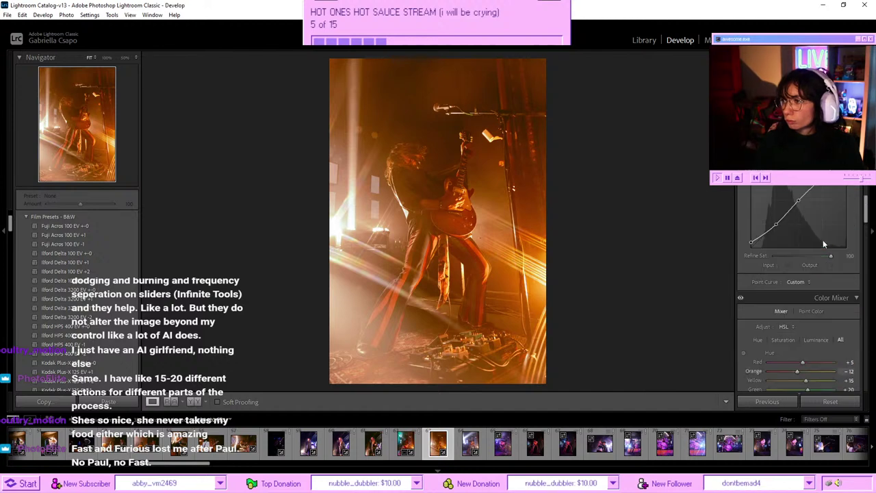
pyautogui.click(805, 234)
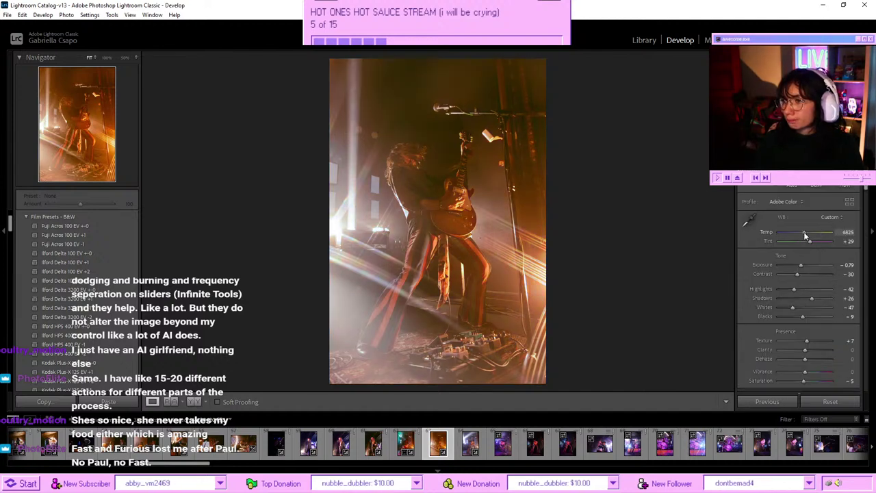
pyautogui.click(801, 297)
pyautogui.moveTo(800, 297); pyautogui.dragTo(804, 297)
pyautogui.click(796, 316)
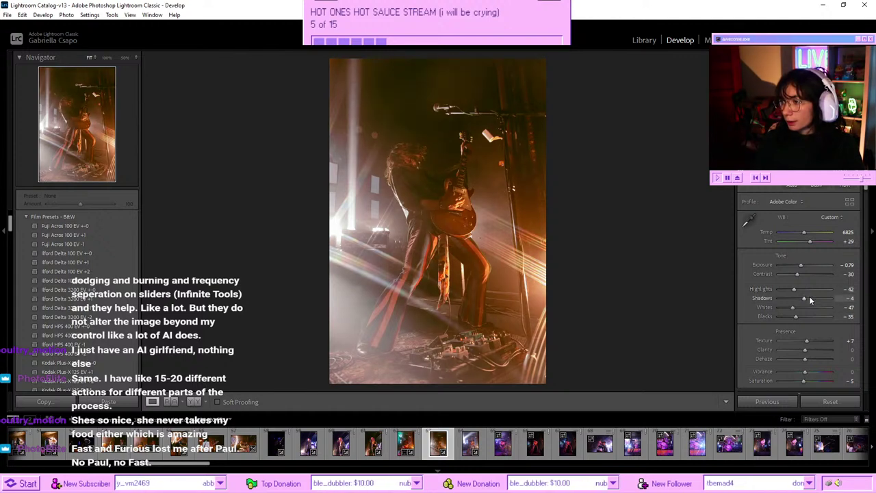
pyautogui.click(807, 289)
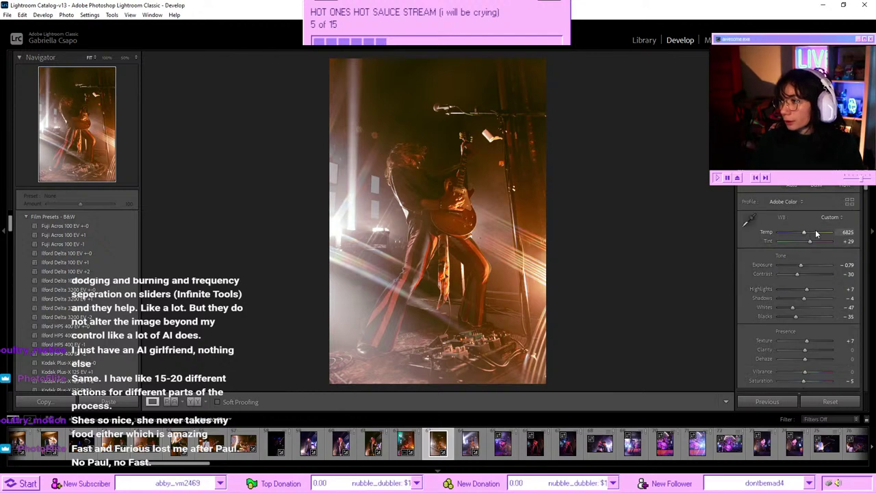
# - Try warmer and cooler white balances on the hazy guitarist photo and settle on a temperature of 8205
pyautogui.moveTo(815, 232); pyautogui.dragTo(838, 233)
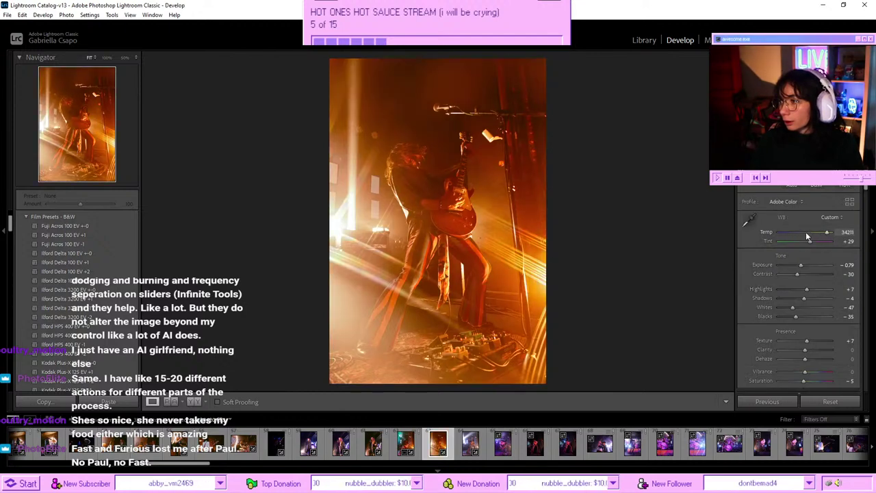
pyautogui.click(806, 232)
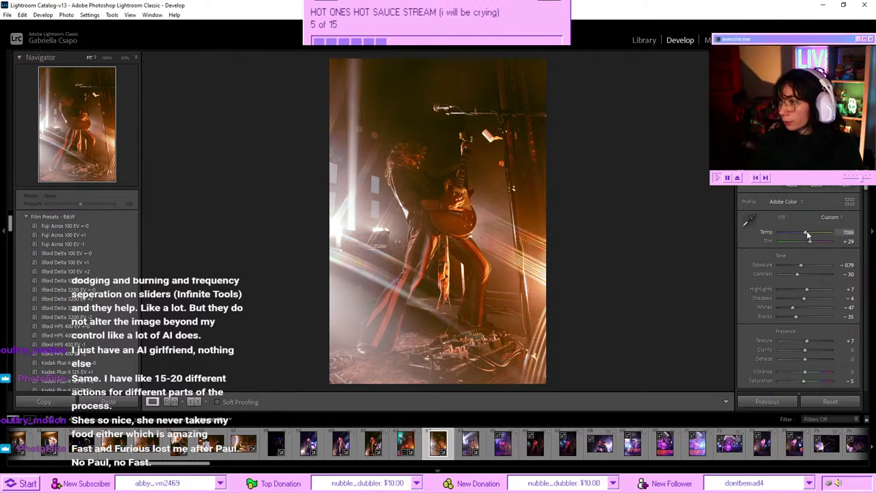
pyautogui.moveTo(808, 234); pyautogui.dragTo(811, 235)
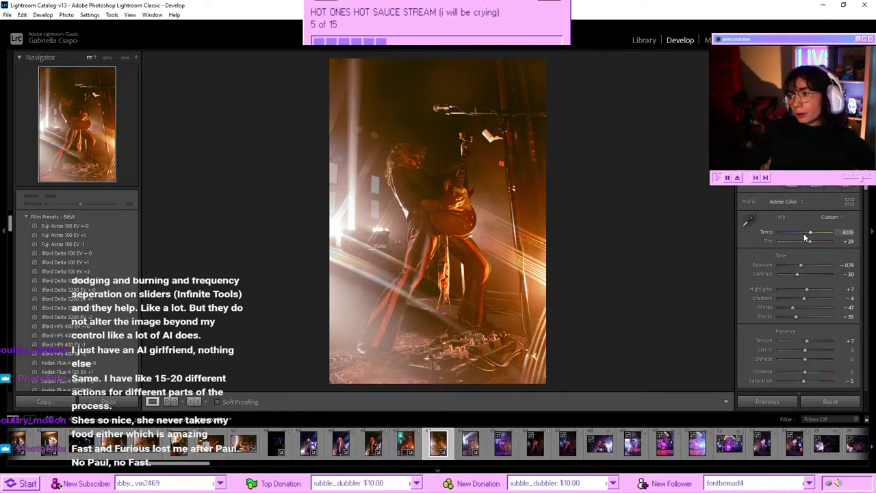
# - Set the hazy guitarist photo's dehaze to +23 and compare the result with the unedited version
pyautogui.scroll(-2, 815, 322)
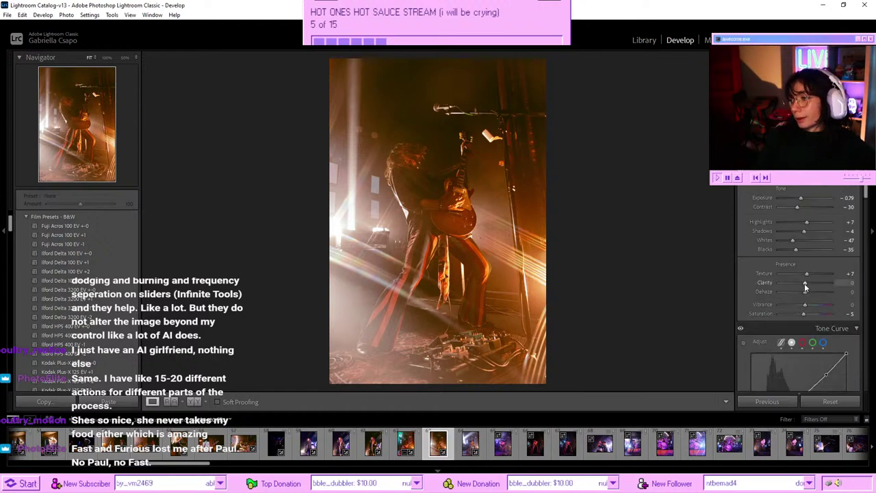
pyautogui.click(811, 292)
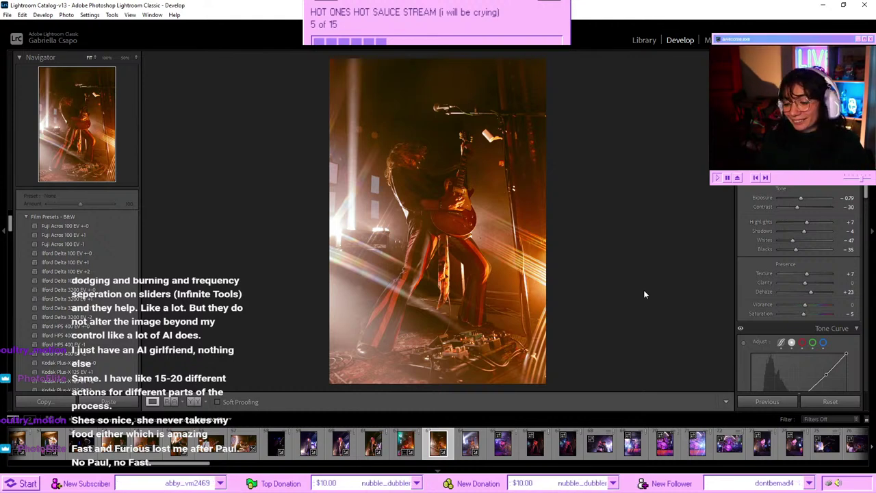
pyautogui.press('\\')
pyautogui.press('\\')
pyautogui.press('\\')
pyautogui.press('\\')
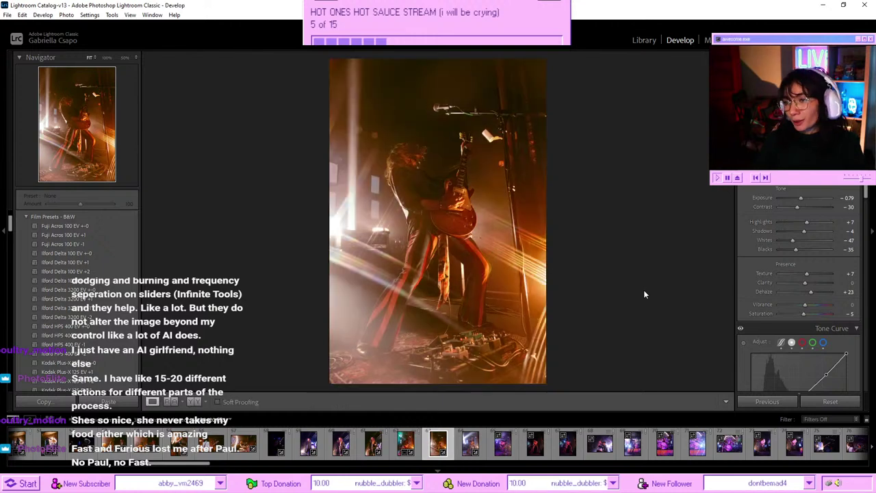
# - Lower the hazy guitarist photo's overall saturation to -14
pyautogui.scroll(2, 792, 247)
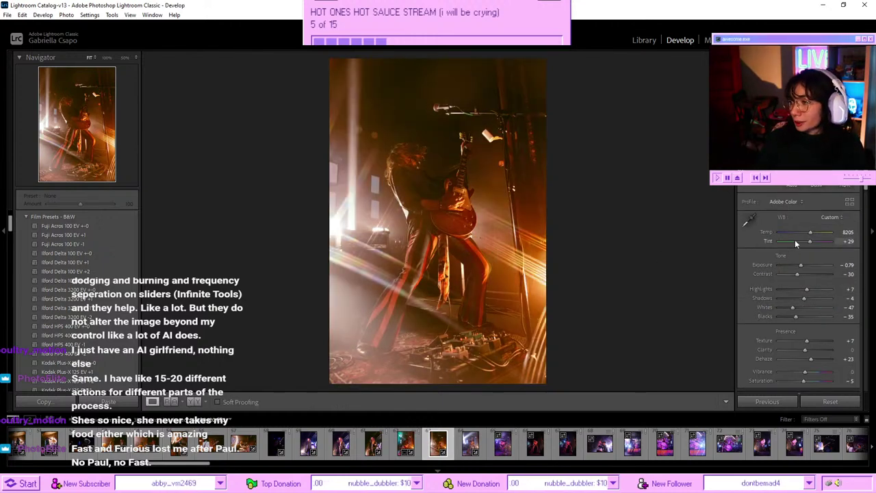
pyautogui.scroll(-3, 802, 260)
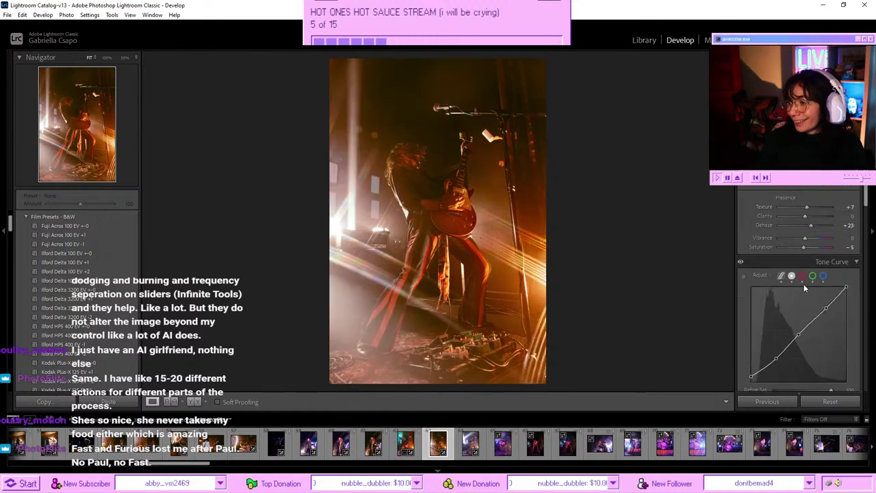
pyautogui.click(800, 247)
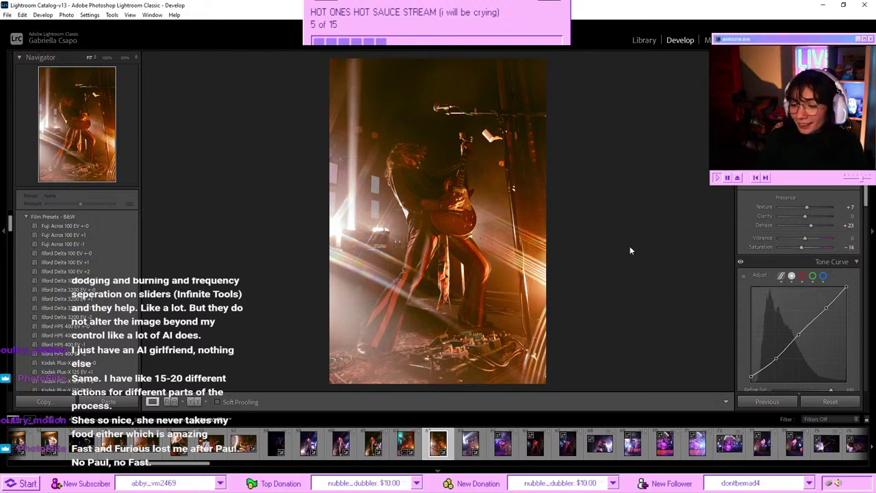
# - Paste the copied develop settings onto the photo of the guitarist leaning back under the light beam and set its exposure to -0.53
pyautogui.press('Left')
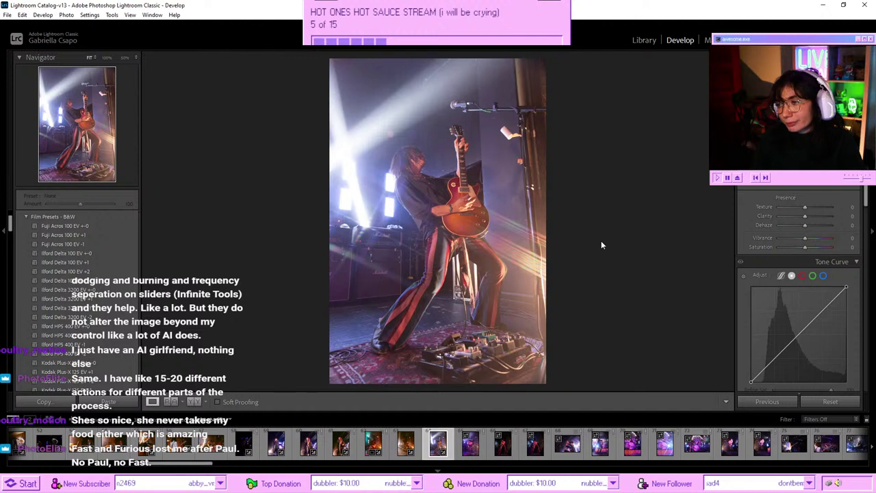
pyautogui.hotkey('ctrl', 'shift', 'v')
pyautogui.scroll(5, 802, 204)
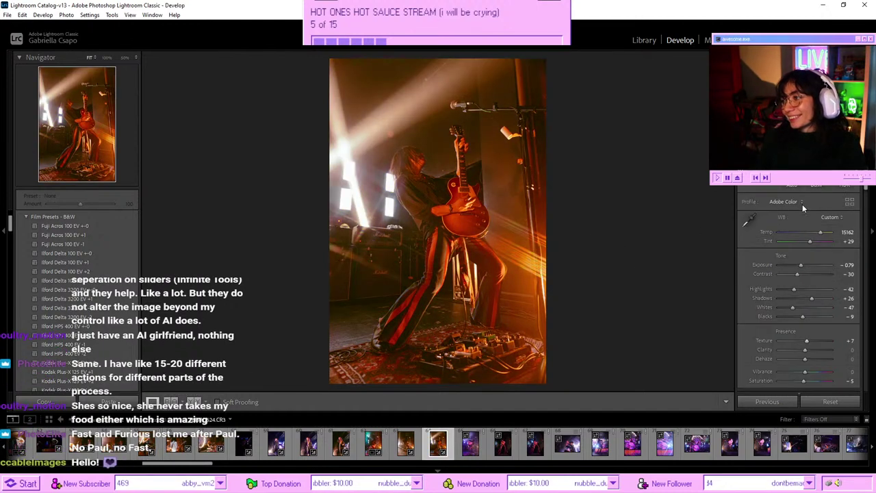
pyautogui.click(802, 266)
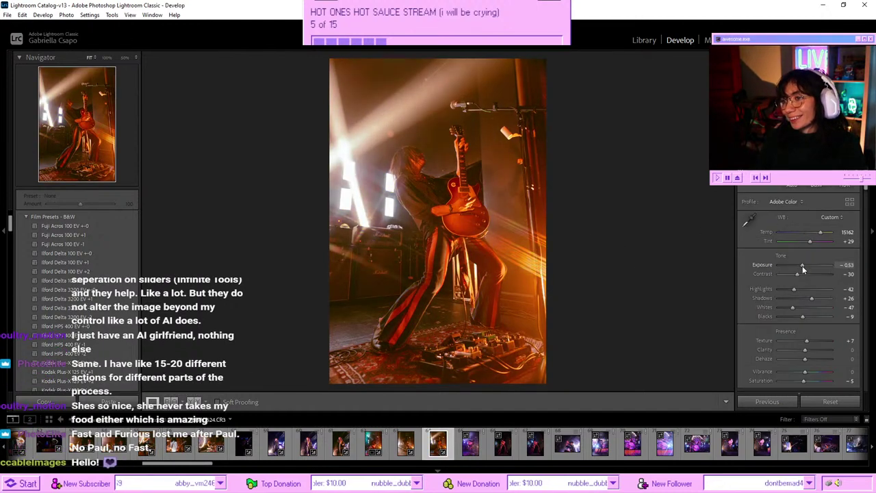
# - Set the leaning guitarist photo's temperature to 10776 and compare the result with the unedited version
pyautogui.click(813, 230)
pyautogui.moveTo(813, 231); pyautogui.dragTo(816, 230)
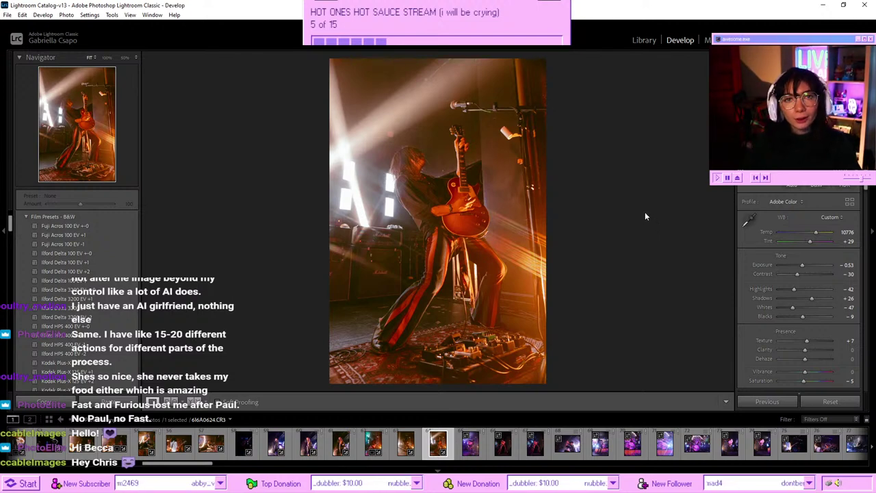
pyautogui.press('\\')
pyautogui.press('\\')
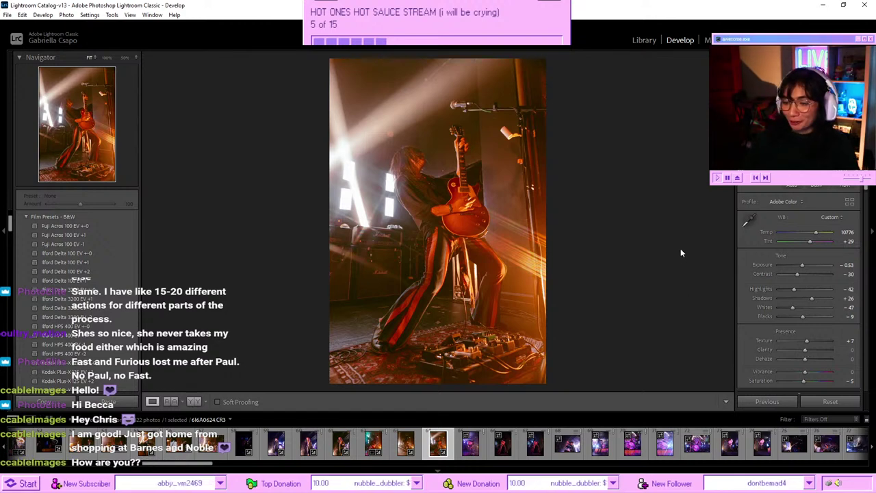
# - Compare the leaning guitarist photo with its unedited version and set its temperature to 9258
pyautogui.press('\\')
pyautogui.press('\\')
pyautogui.press('\\')
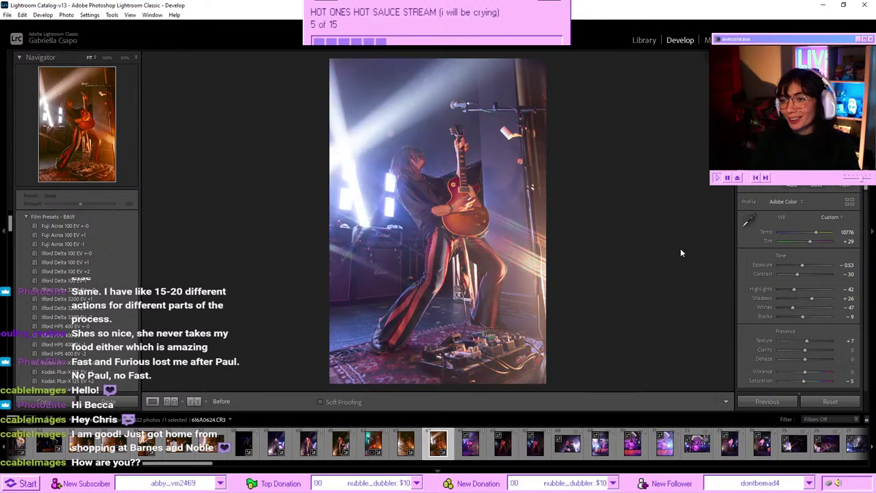
pyautogui.press('\\')
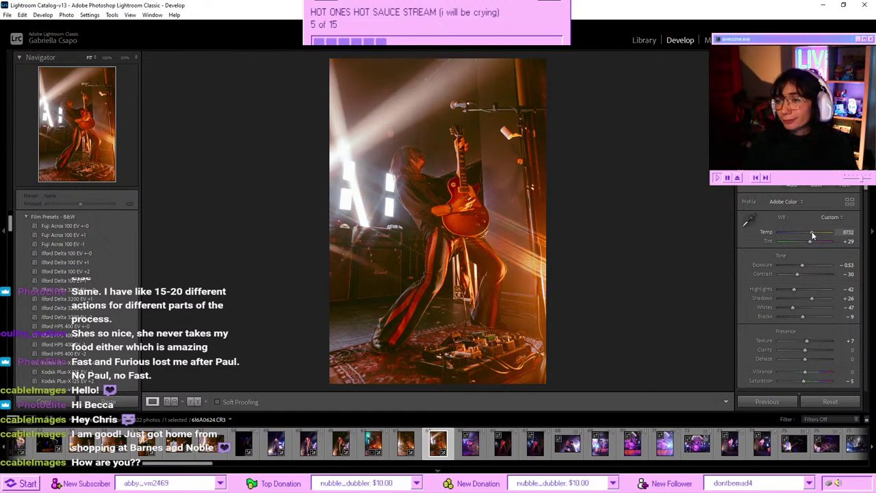
pyautogui.moveTo(812, 232); pyautogui.dragTo(814, 231)
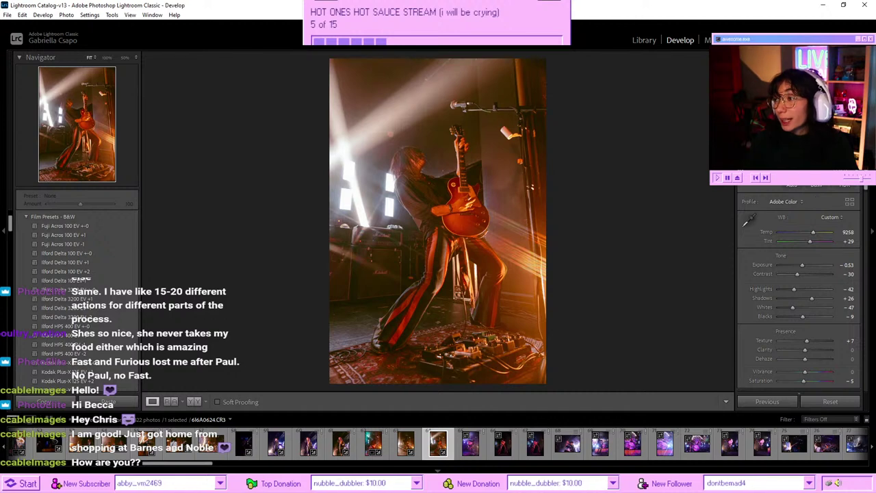
# - Add a linear gradient mask over the leaning guitarist photo's stage-light side with temperature -52, tint -100, hue -14.1 and saturation 74
pyautogui.hotkey('shift', 'w')
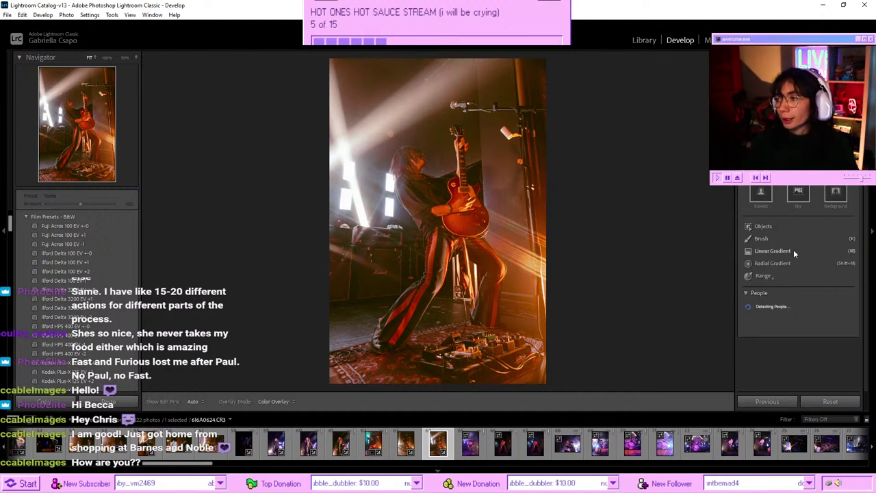
pyautogui.click(794, 250)
pyautogui.moveTo(298, 182); pyautogui.dragTo(438, 219)
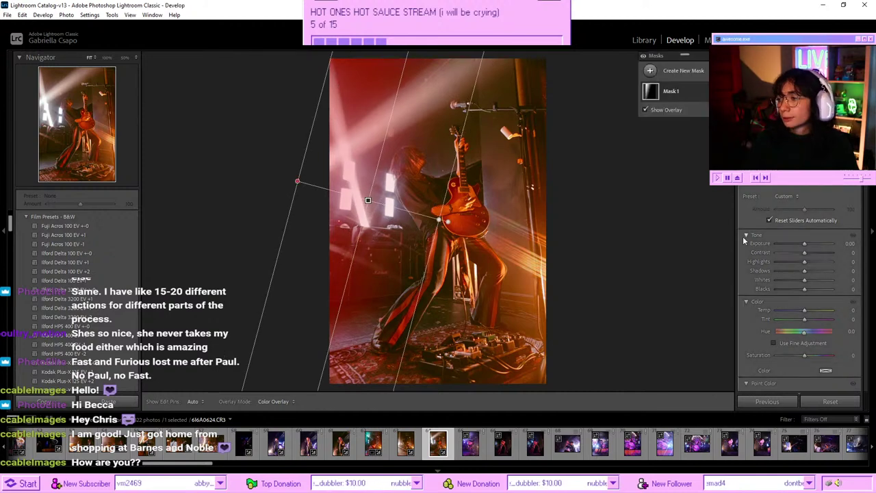
pyautogui.moveTo(804, 354); pyautogui.dragTo(825, 356)
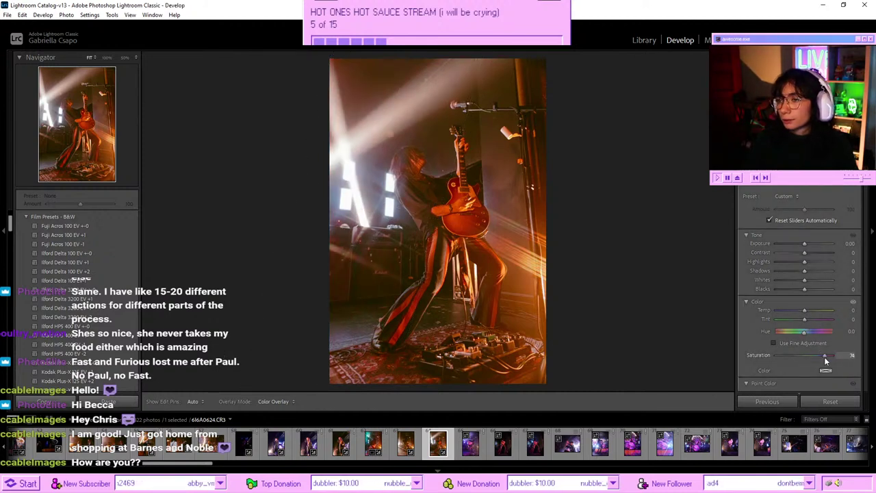
pyautogui.moveTo(805, 309)
pyautogui.mouseDown()
pyautogui.moveTo(784, 312)
pyautogui.moveTo(805, 336)
pyautogui.moveTo(805, 318)
pyautogui.moveTo(823, 319)
pyautogui.moveTo(766, 317)
pyautogui.moveTo(790, 313)
pyautogui.mouseUp()
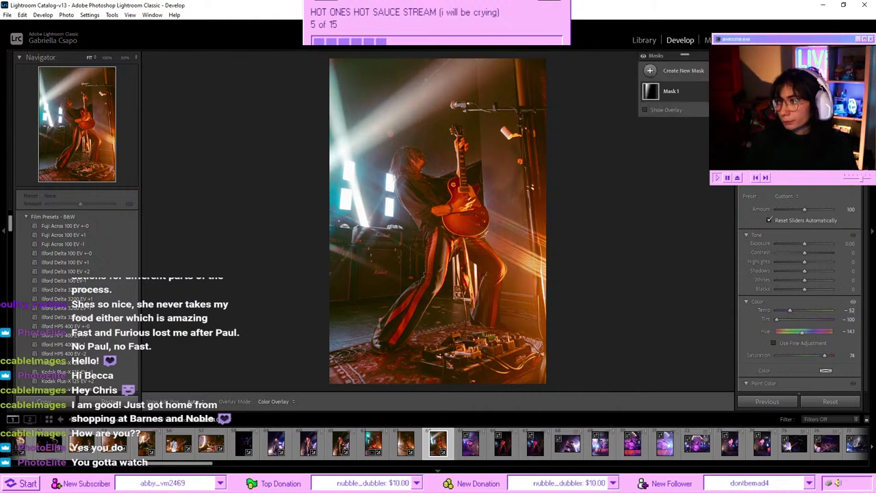
pyautogui.hotkey('shift', 'w')
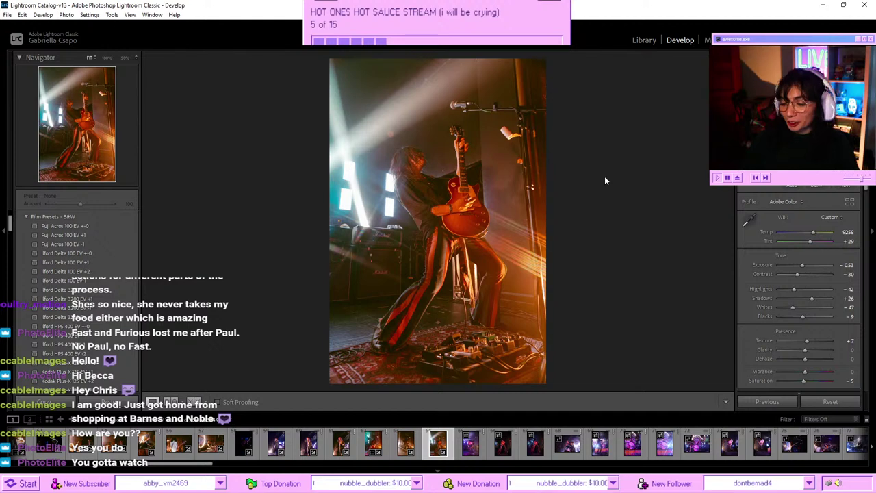
# - Set the leaning guitarist photo's vertical perspective correction to -5
pyautogui.scroll(-15, 790, 265)
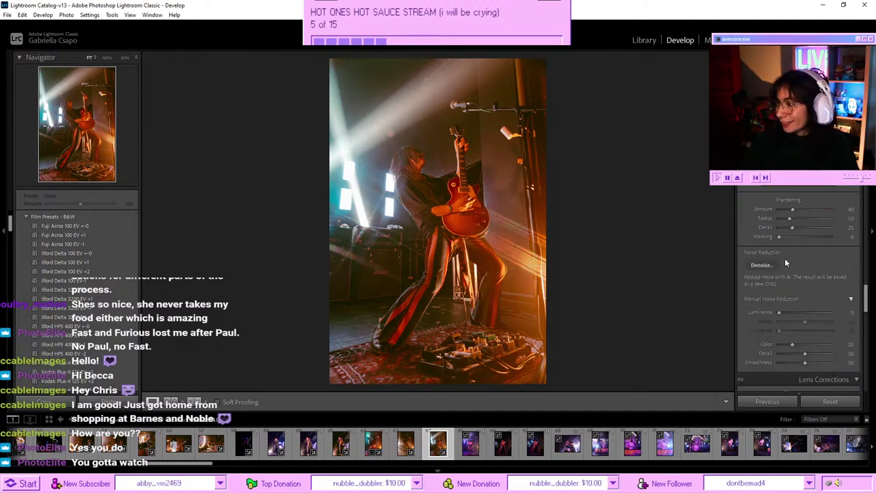
pyautogui.scroll(-8, 785, 259)
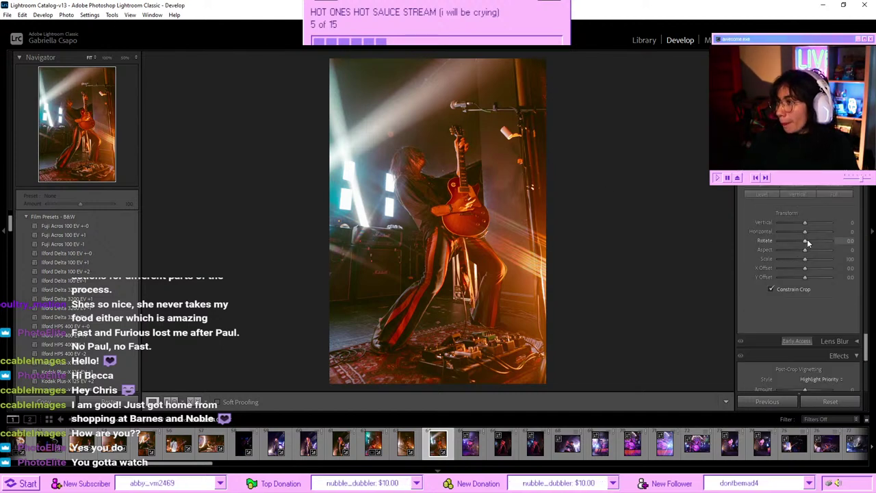
pyautogui.moveTo(804, 219); pyautogui.dragTo(803, 221)
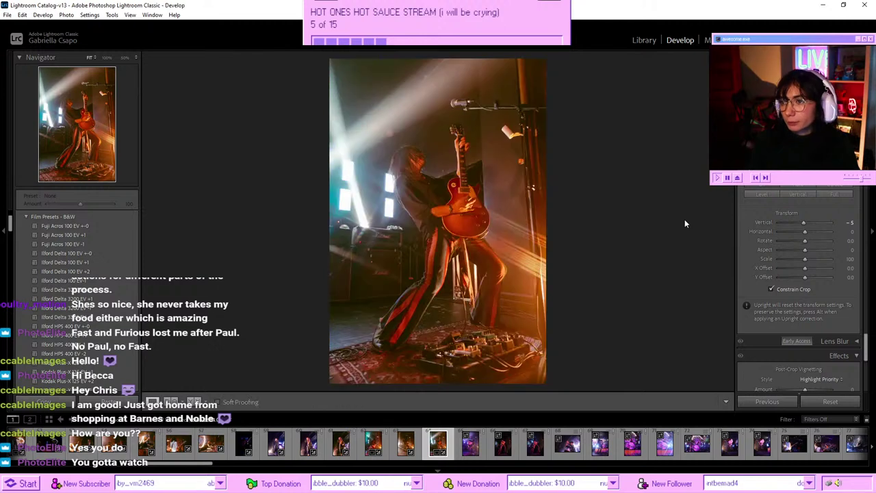
# - Paste the copied develop settings onto the purple photo of the guitarist under the starburst light and set its exposure to -0.61
pyautogui.press('Right')
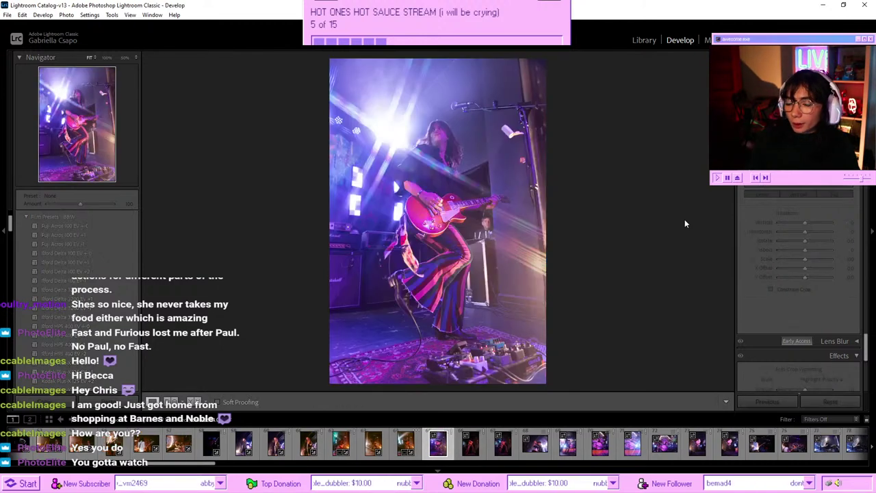
pyautogui.press('Left')
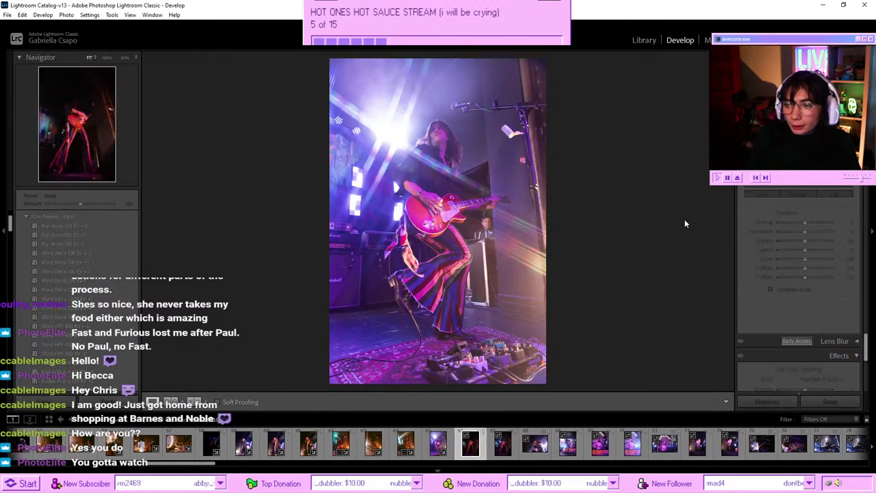
pyautogui.press('Right')
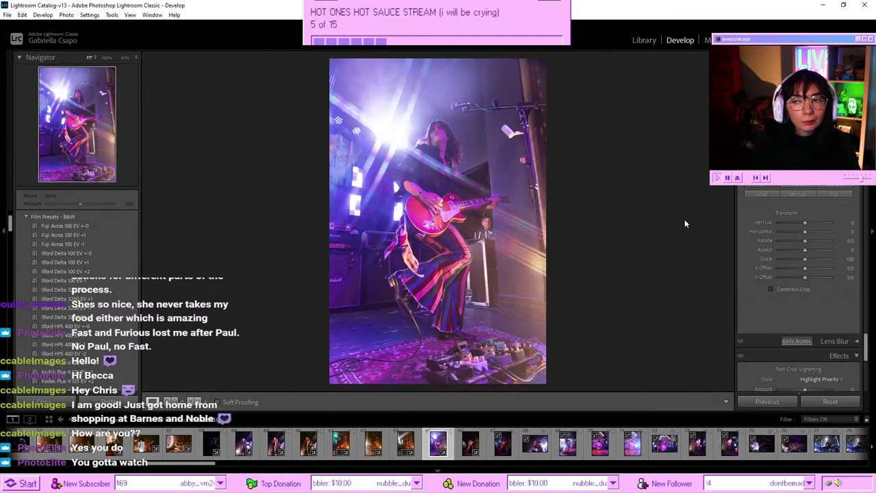
pyautogui.hotkey('ctrl', 'shift', 'v')
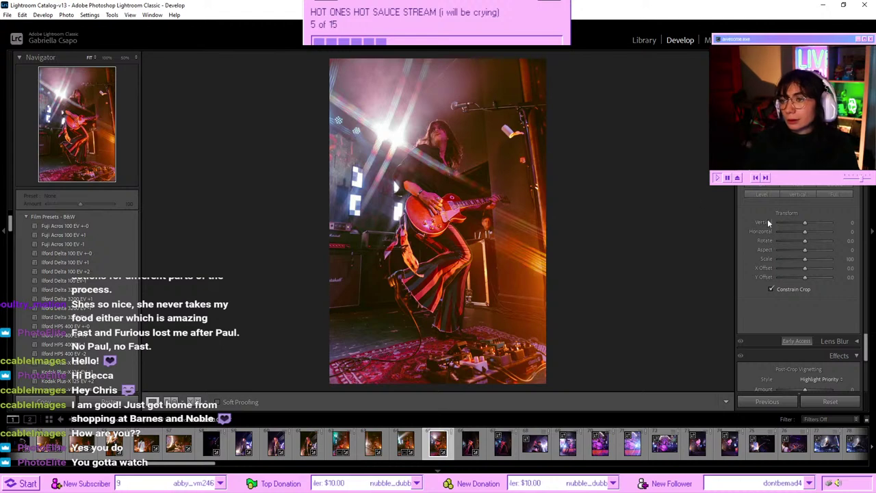
pyautogui.scroll(2, 825, 250)
pyautogui.scroll(10, 825, 250)
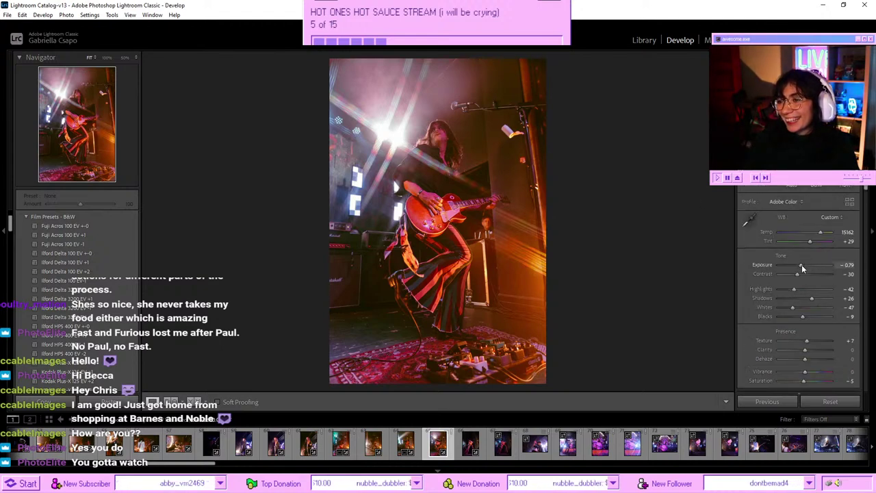
pyautogui.moveTo(802, 264); pyautogui.dragTo(803, 264)
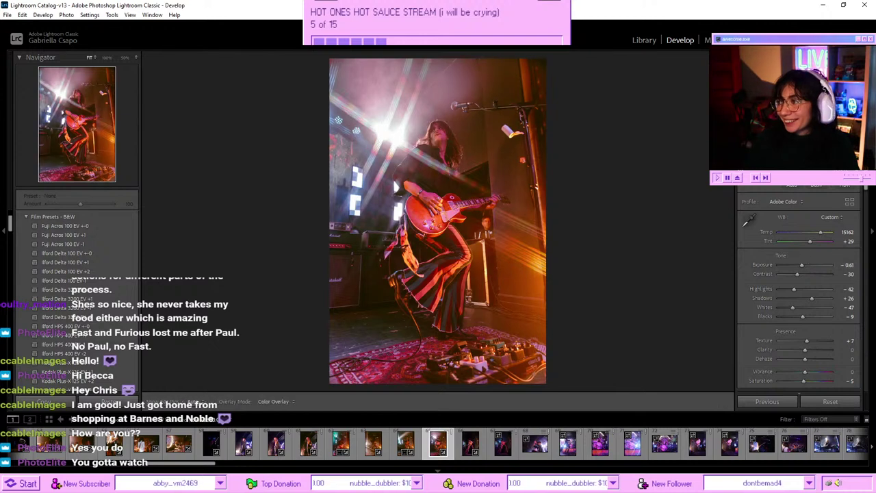
# - Add a diagonal linear gradient mask over the starburst photo's bright upper corner with hue -45.4 and saturation 47
pyautogui.hotkey('shift', 'w')
pyautogui.click(773, 251)
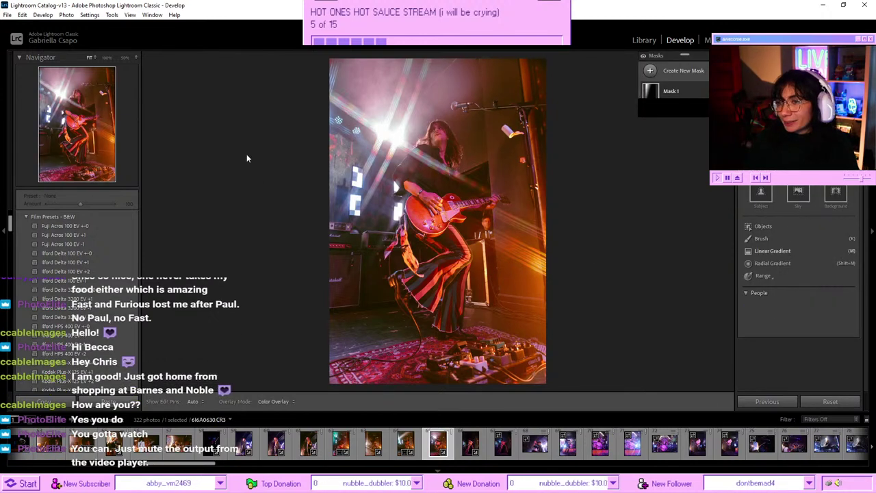
pyautogui.moveTo(290, 90); pyautogui.dragTo(328, 116)
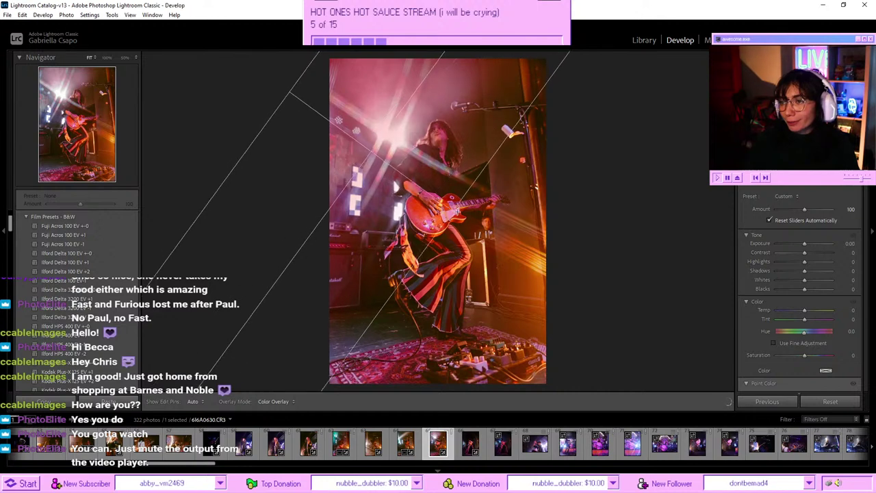
pyautogui.moveTo(457, 211); pyautogui.dragTo(454, 208)
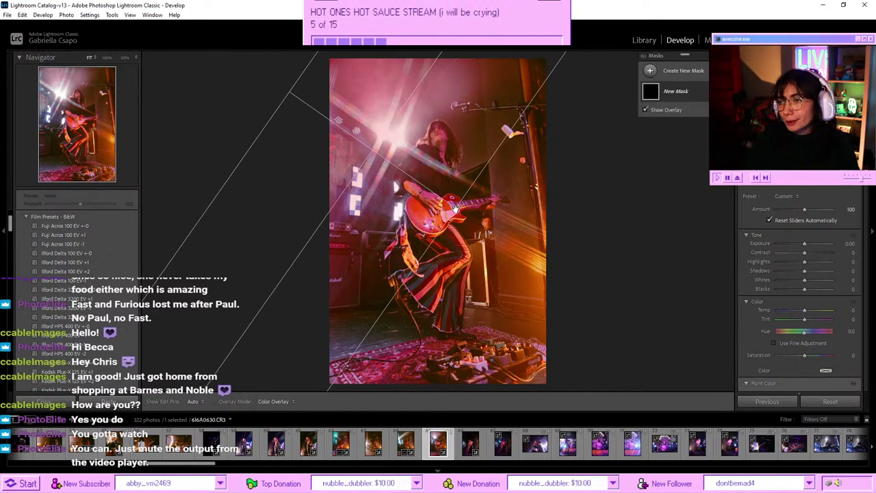
pyautogui.click(817, 356)
pyautogui.moveTo(817, 332); pyautogui.dragTo(798, 334)
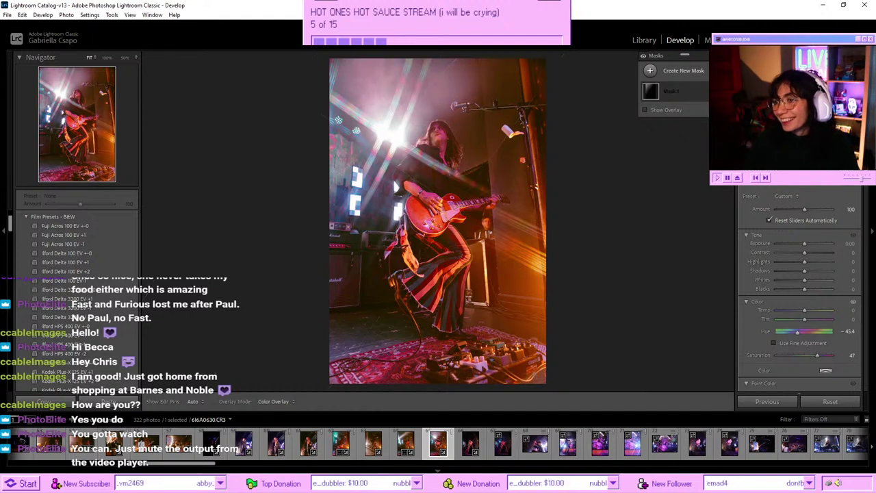
pyautogui.hotkey('shift', 'w')
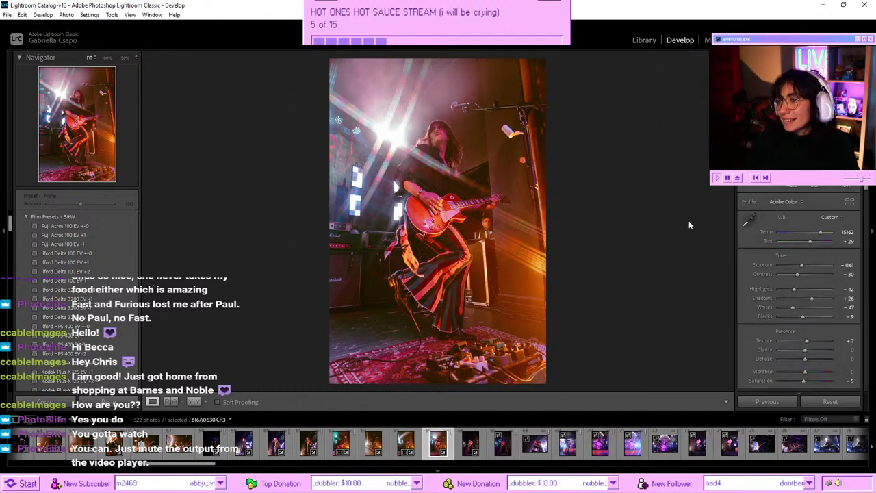
# - Compare the starburst photo with its unedited version and move on to the dark photo of the wide-legged guitarist
pyautogui.press('\\')
pyautogui.press('\\')
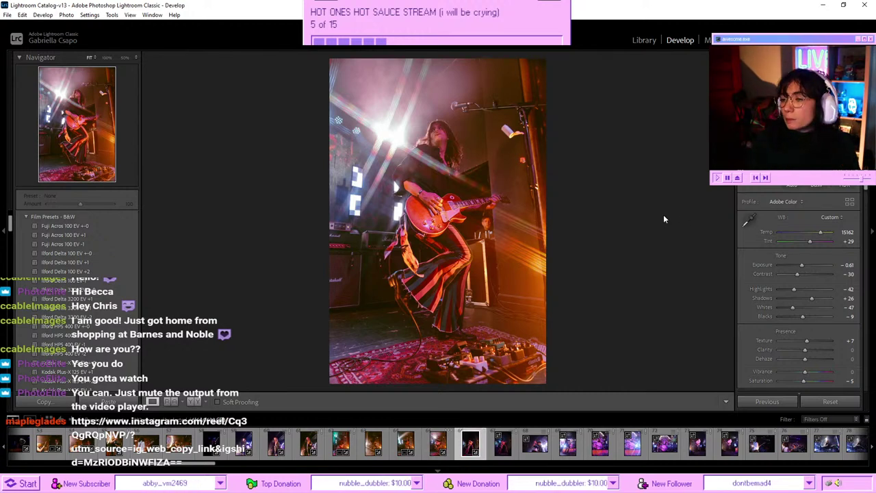
pyautogui.press('Right')
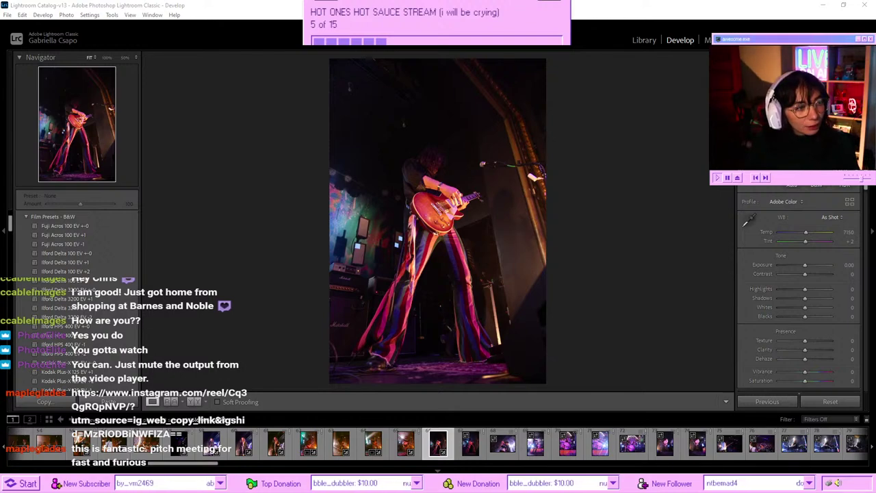
# - Switch to the browser, watch the "Producers Pitch Fast & Furious" Instagram reel with sound, and return to Lightroom Classic
pyautogui.hotkey('alt', 'Tab')
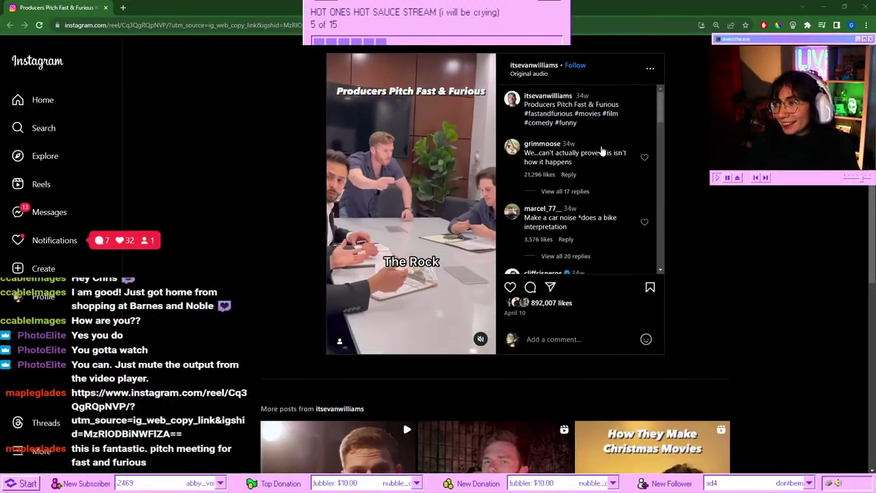
pyautogui.click(440, 136)
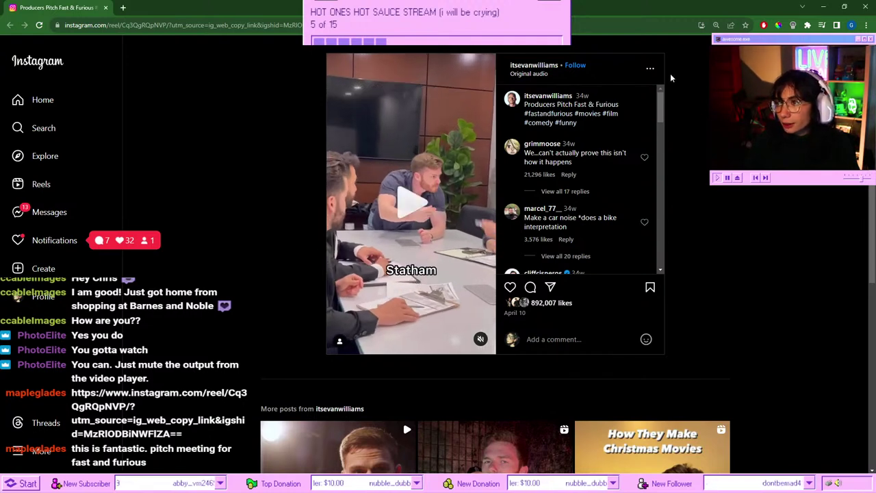
pyautogui.click(105, 8)
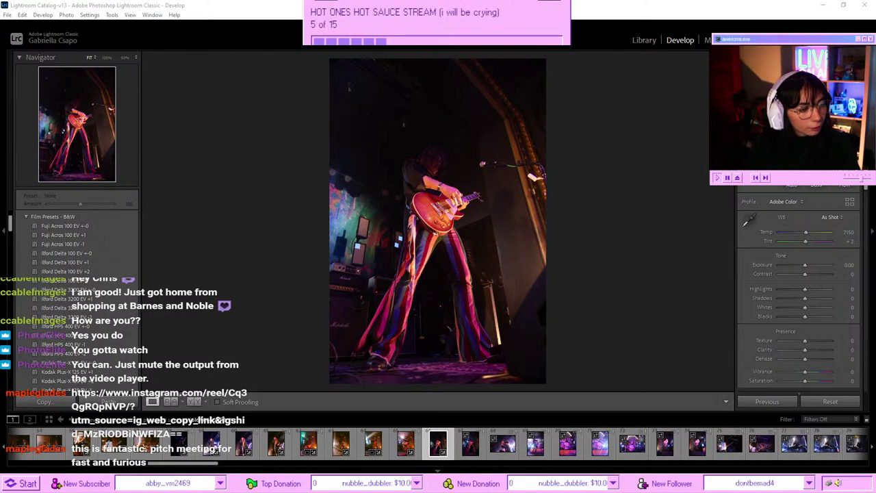
pyautogui.hotkey('alt', 'Tab')
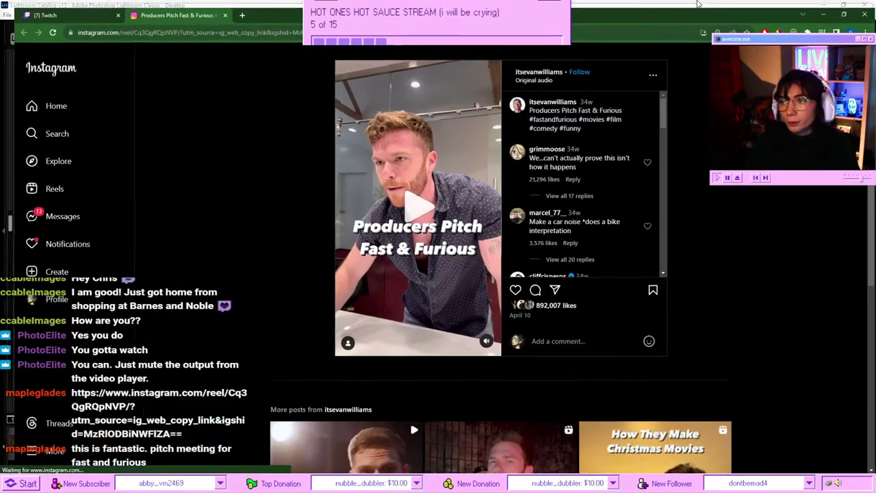
pyautogui.click(405, 280)
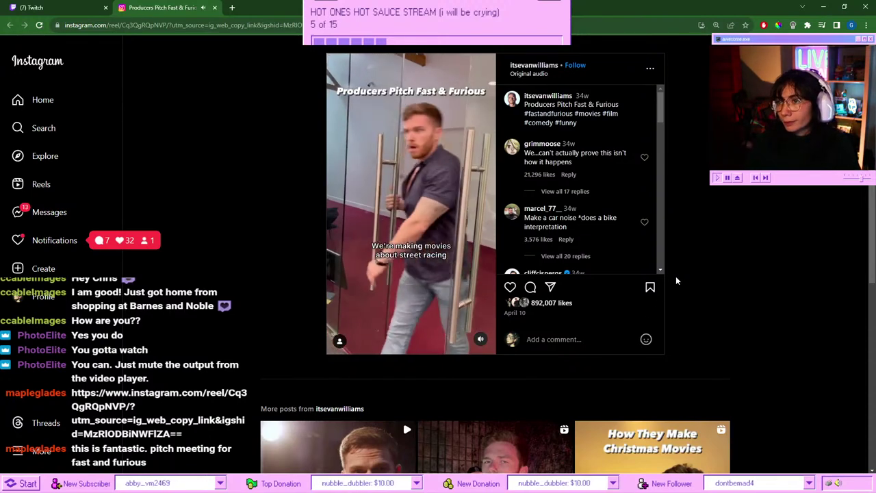
pyautogui.click(482, 337)
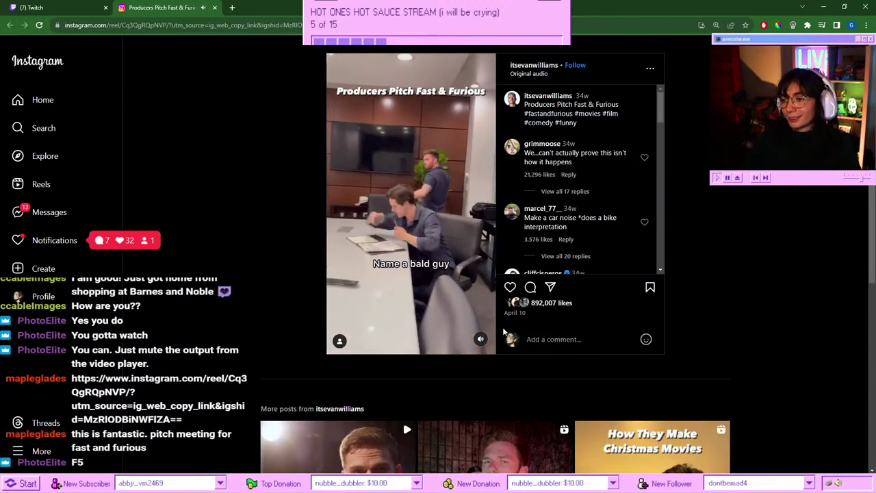
pyautogui.click(482, 339)
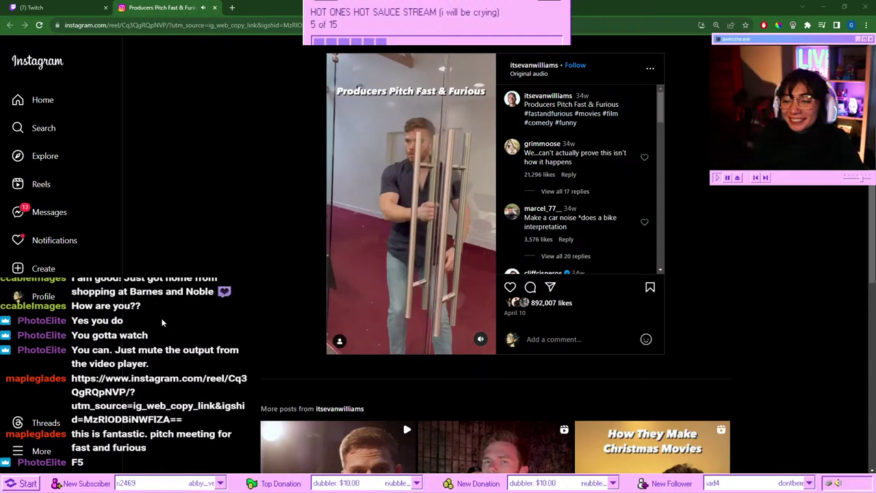
pyautogui.press('space')
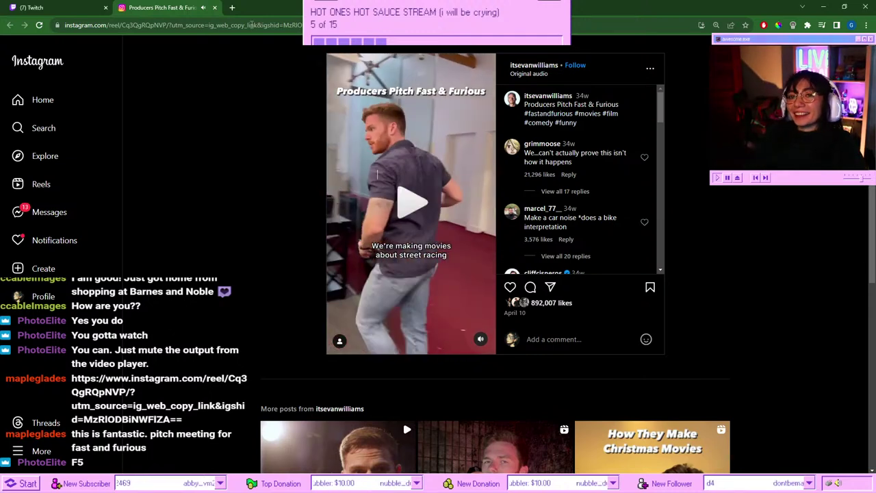
pyautogui.click(215, 7)
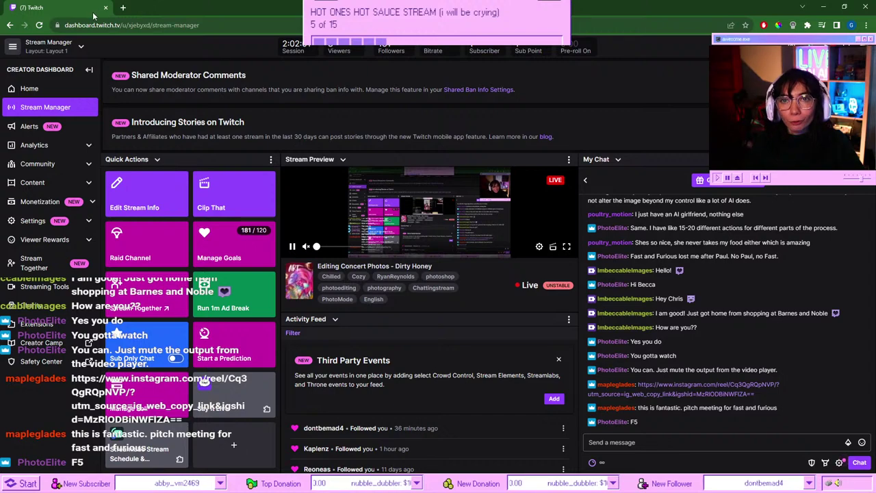
pyautogui.press('super+Down')
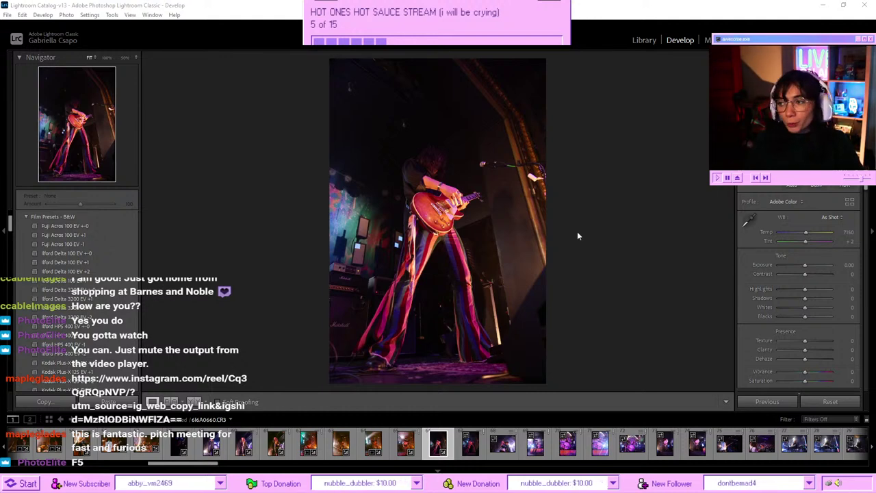
pyautogui.click(619, 220)
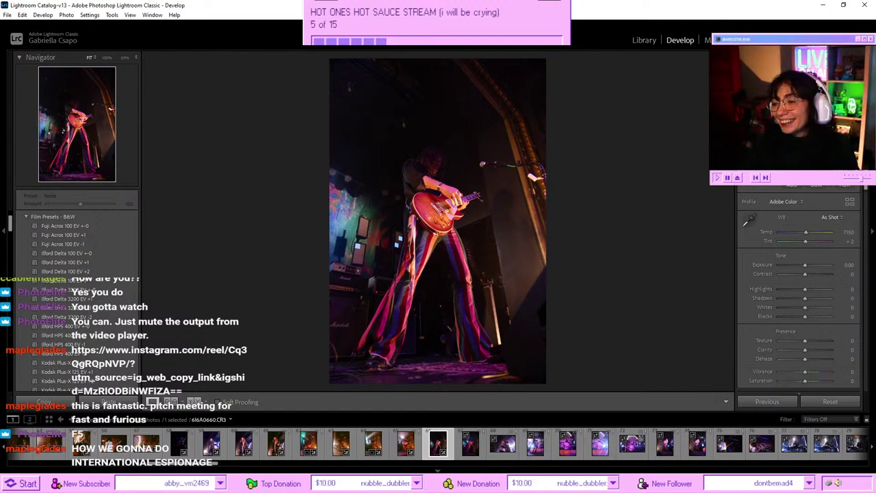
# - Paste the copied develop settings onto the dark photo of the wide-legged guitarist and raise its exposure to +1.05
pyautogui.hotkey('ctrl', 'shift', 'v')
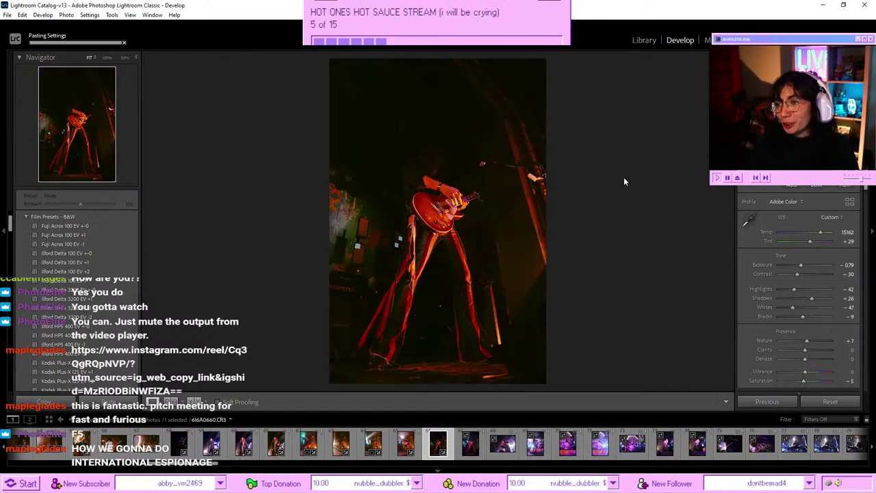
pyautogui.click(806, 266)
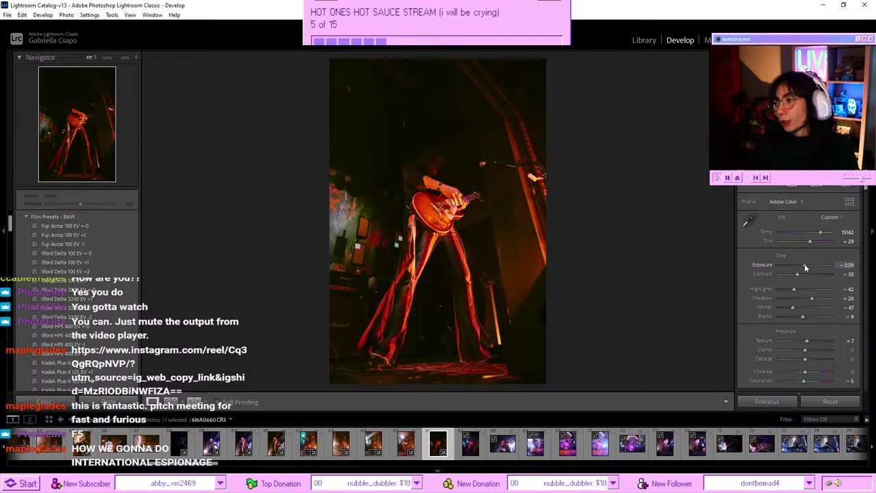
pyautogui.moveTo(804, 263); pyautogui.dragTo(808, 260)
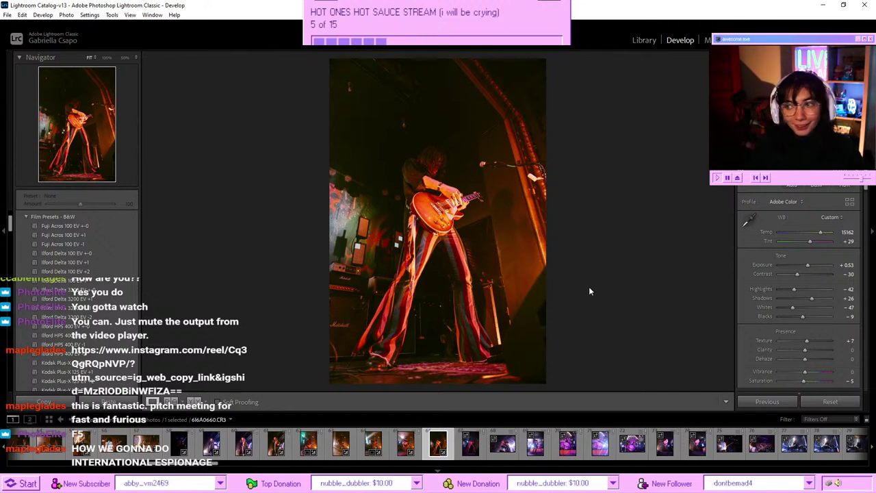
pyautogui.moveTo(815, 265); pyautogui.dragTo(814, 234)
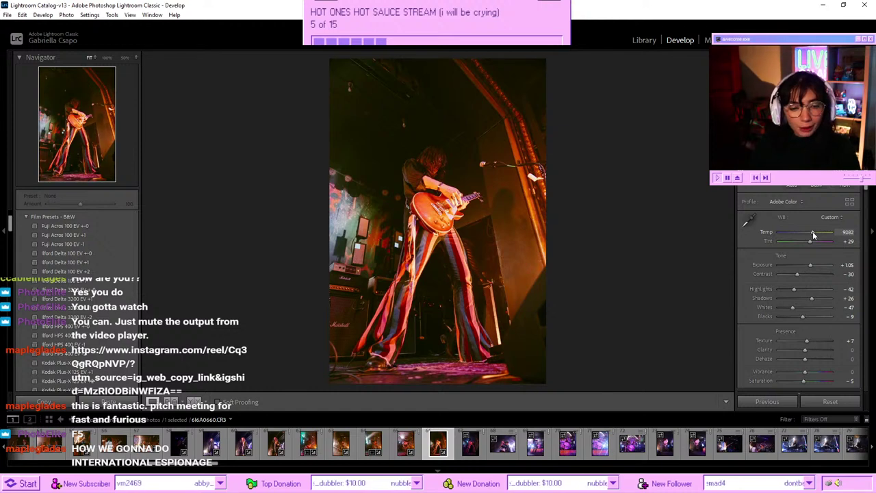
# - Cool the wide-legged guitarist photo's white balance to a temperature of 7702
pyautogui.moveTo(803, 232); pyautogui.dragTo(812, 234)
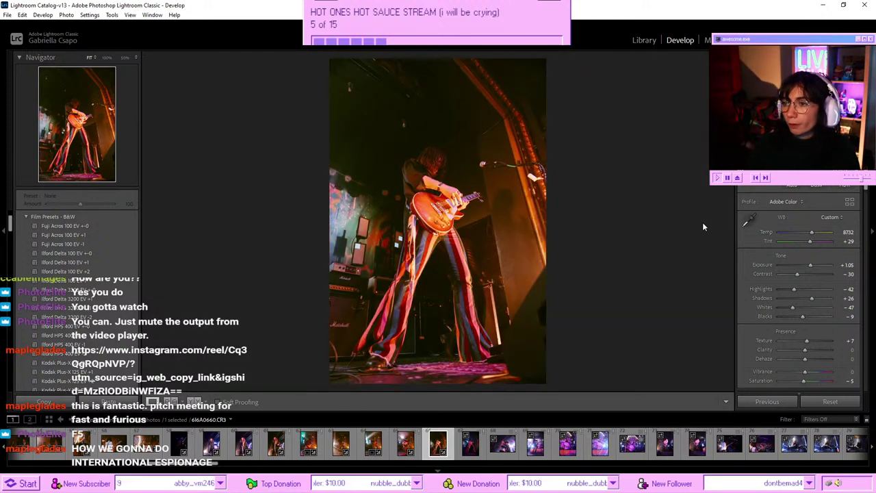
pyautogui.press('Down')
pyautogui.press('Down')
pyautogui.press('Down')
pyautogui.press('Down')
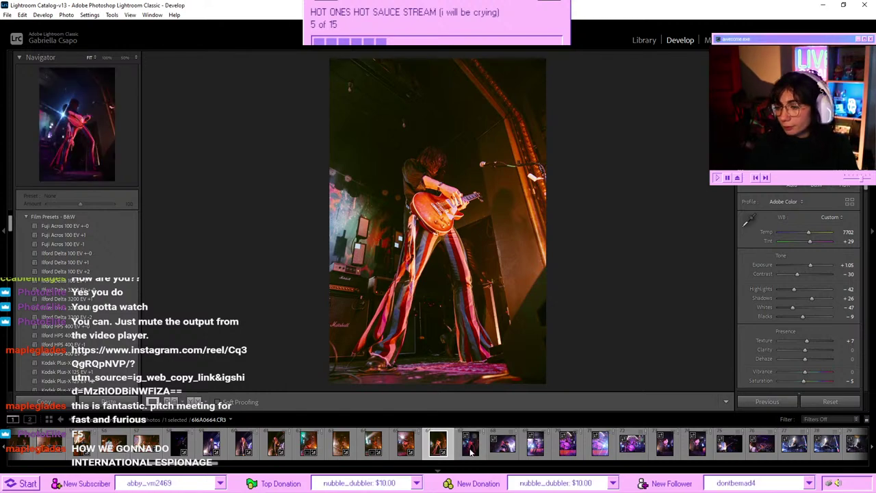
# - Copy the develop settings of the orange-toned guitarist photo and paste them onto the next guitarist photo in the filmstrip
pyautogui.hotkey('ctrl', 'shift', 'c')
pyautogui.press('Return')
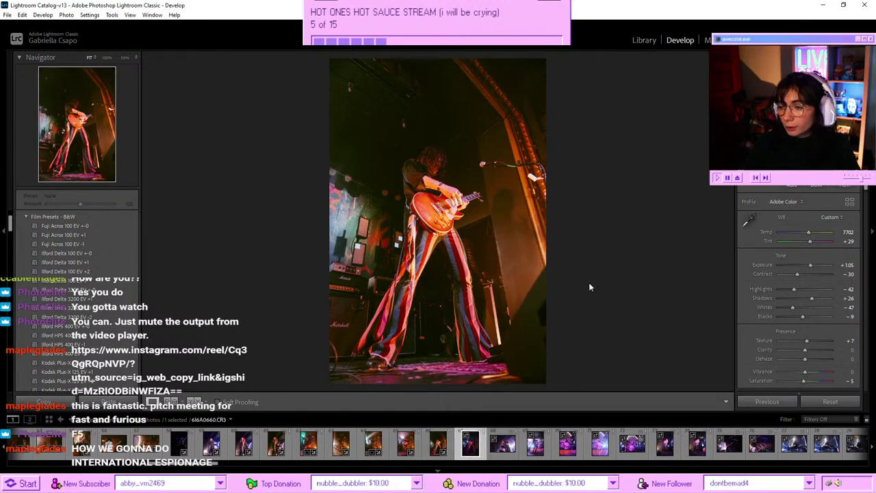
pyautogui.hotkey('ctrl', 'shift', 'r')
pyautogui.hotkey('ctrl', 'shift', 'v')
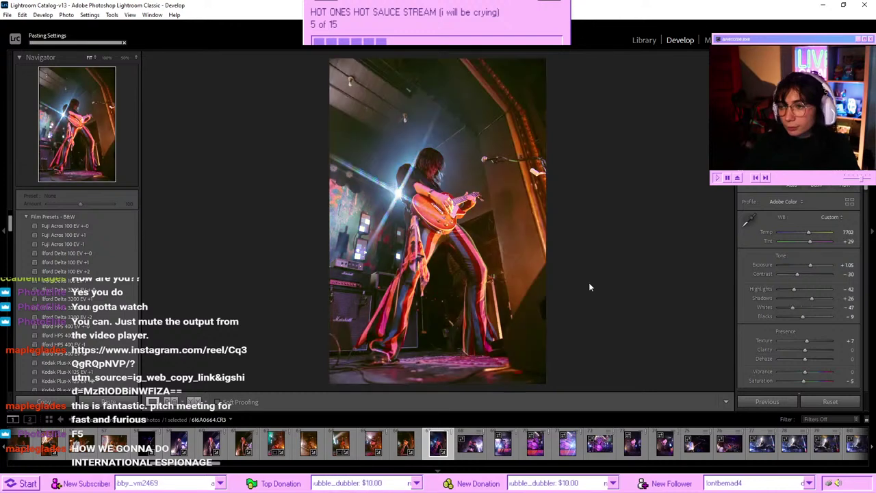
# - Set the guitarist photo's Shadows to +4 and Exposure to +0.70
pyautogui.moveTo(809, 299); pyautogui.dragTo(805, 299)
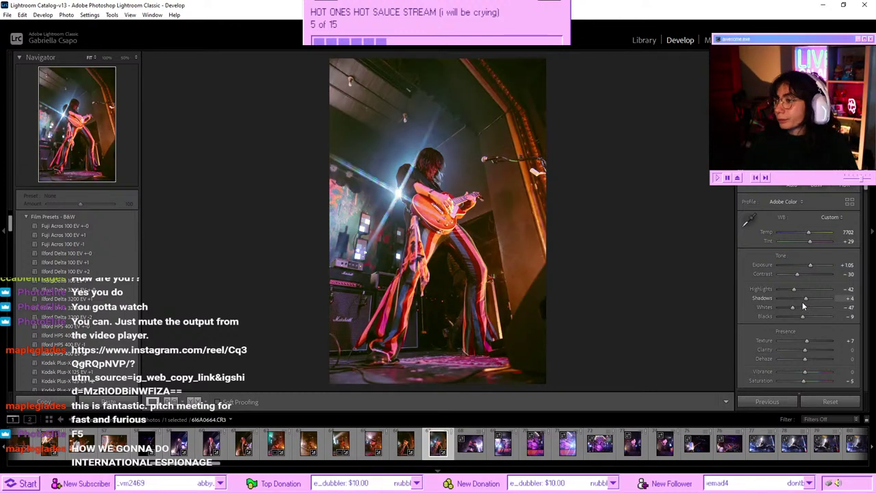
pyautogui.moveTo(811, 265); pyautogui.dragTo(808, 265)
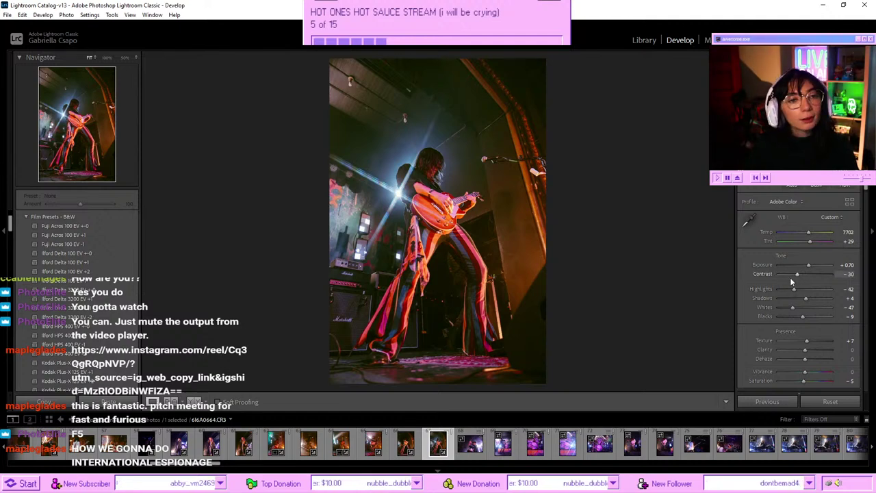
# - Set the guitarist photo's Blue saturation to +13 and Blue hue to −12, comparing the edit with the original
pyautogui.scroll(-2, 791, 282)
pyautogui.scroll(-10, 791, 289)
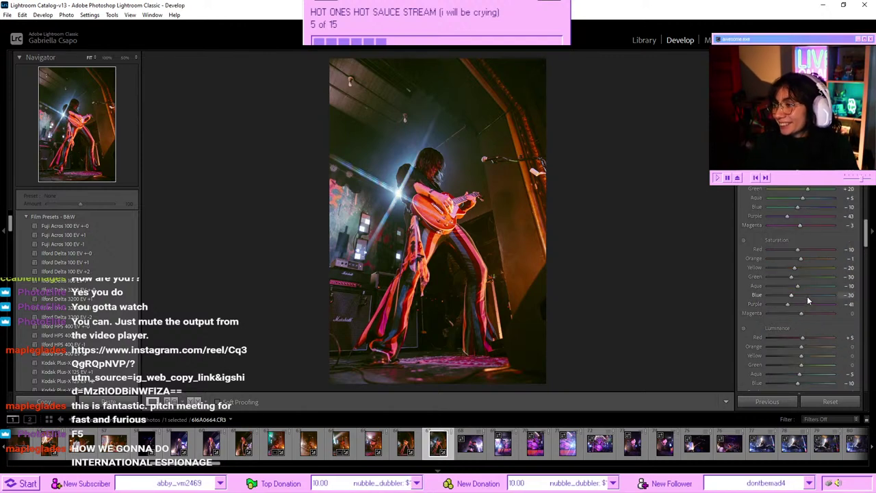
pyautogui.moveTo(792, 296); pyautogui.dragTo(807, 295)
pyautogui.press('\\')
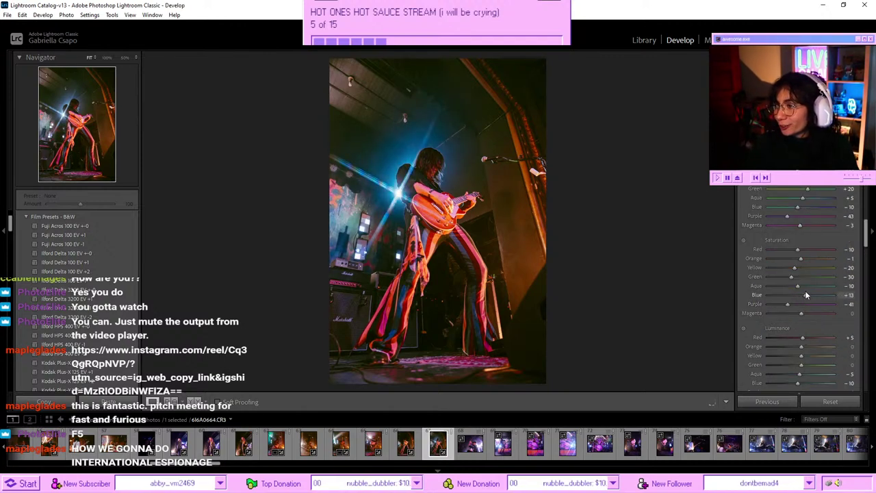
pyautogui.press('\\')
pyautogui.moveTo(793, 206); pyautogui.dragTo(800, 205)
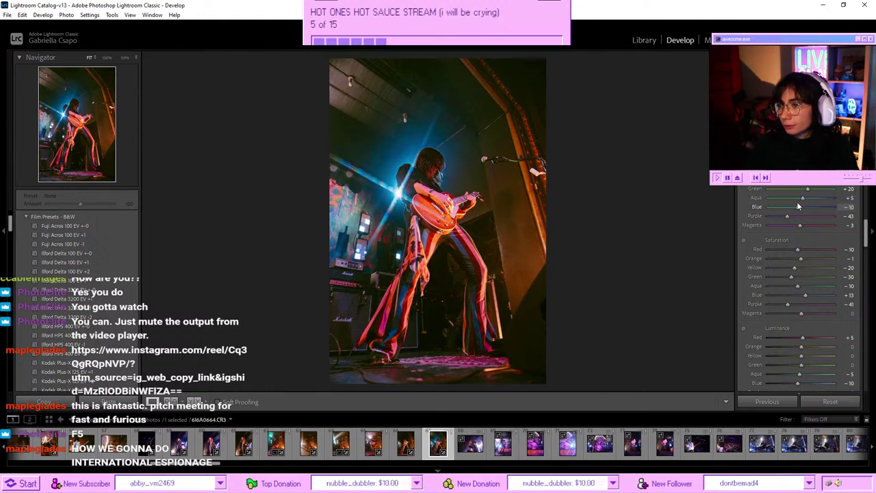
pyautogui.press('\\')
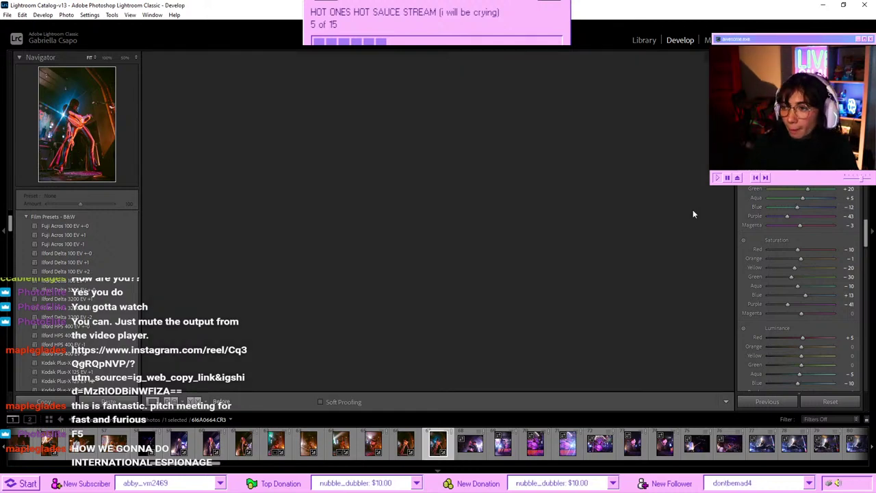
pyautogui.press('\\')
pyautogui.press('\\')
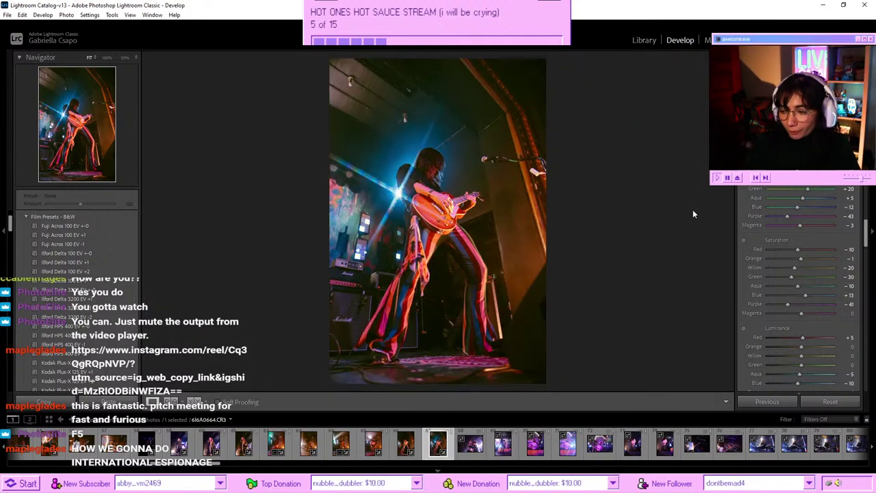
pyautogui.press('\\')
pyautogui.press('\\')
# - Paste the copied settings onto the following photo of the clapping performer in a hat, with Temp at 9960 and Exposure at −0.09
pyautogui.press('Right')
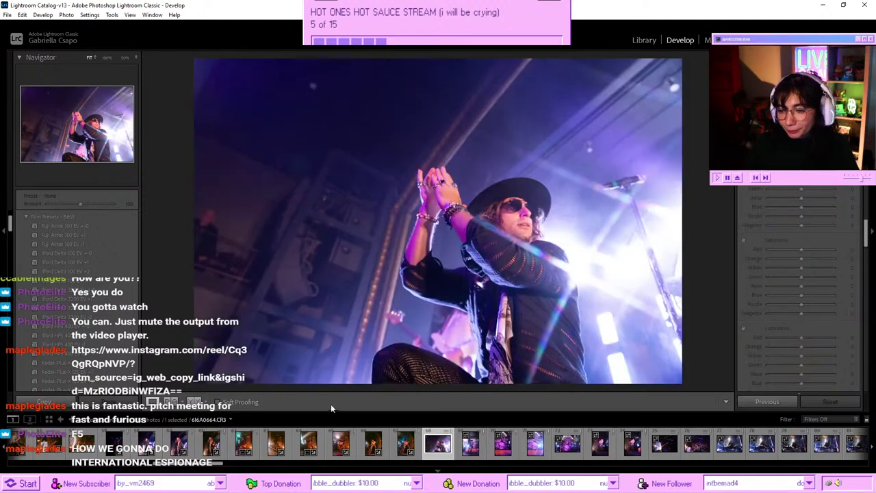
pyautogui.hotkey('ctrl', 'shift', 'v')
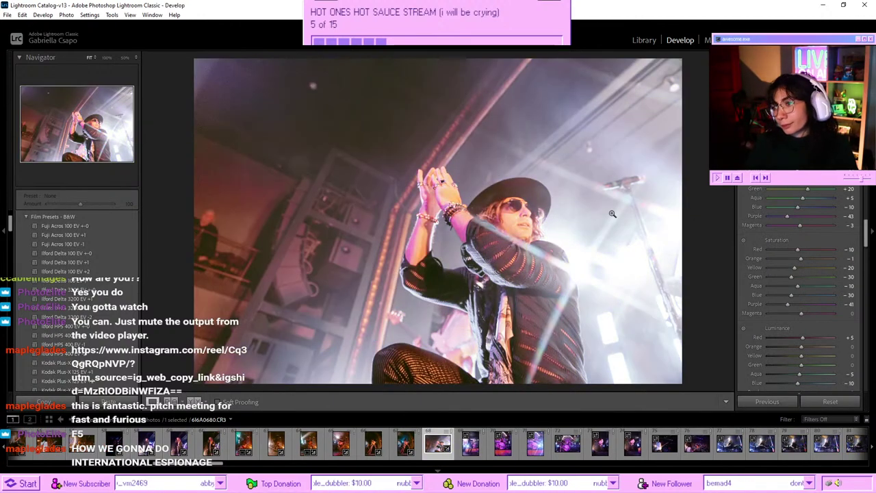
pyautogui.scroll(5, 784, 233)
pyautogui.moveTo(799, 266); pyautogui.dragTo(805, 264)
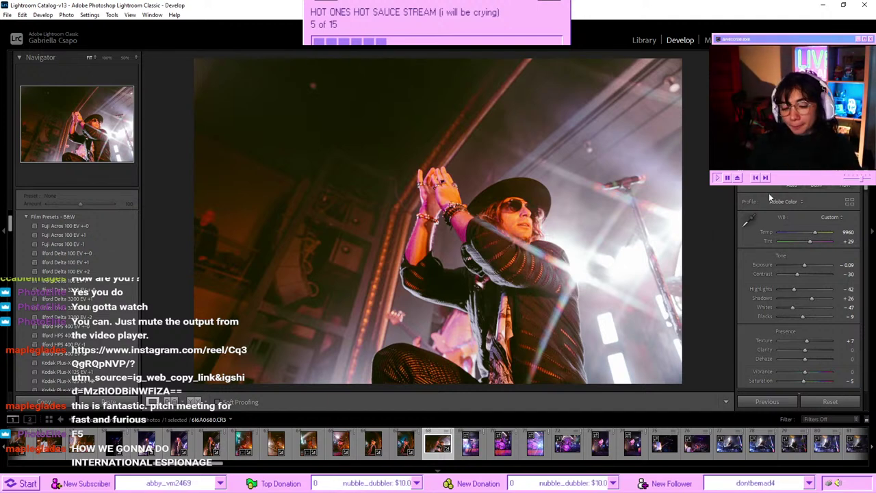
# - Set the hat performer photo's Purple hue to +3, Magenta hue to +100 and Orange saturation to −10
pyautogui.scroll(-10, 807, 277)
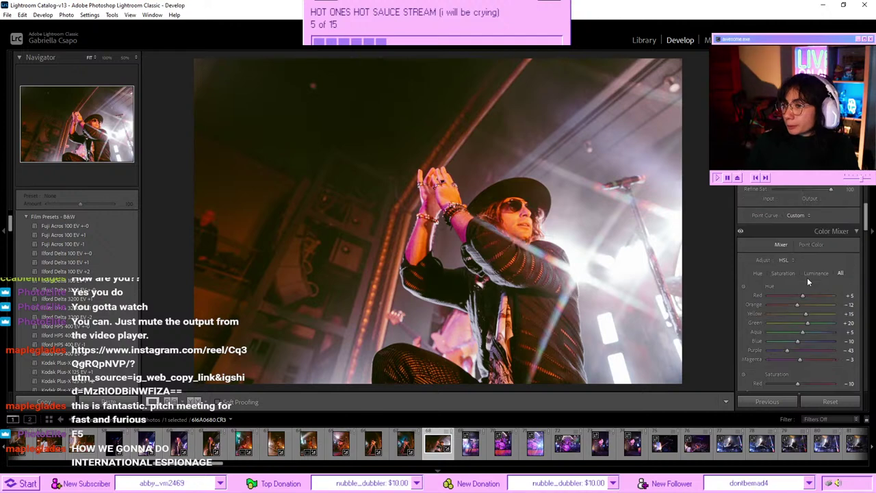
pyautogui.scroll(4, 804, 272)
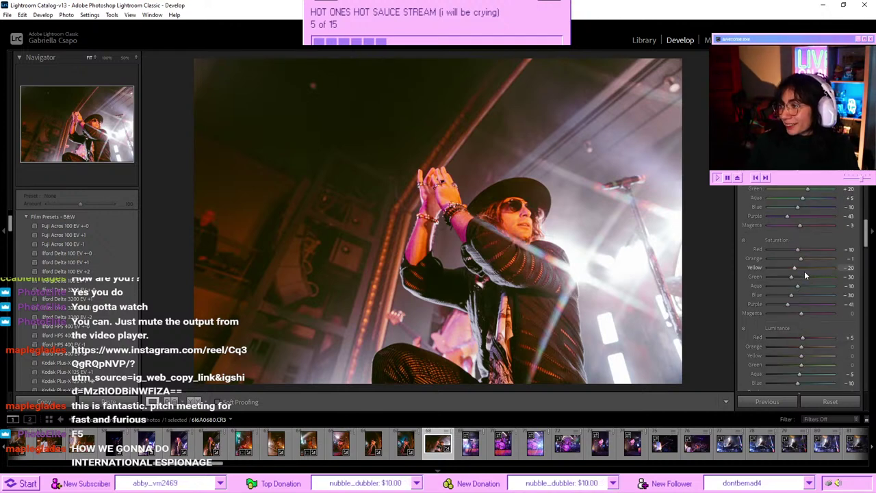
pyautogui.moveTo(788, 216); pyautogui.dragTo(829, 225)
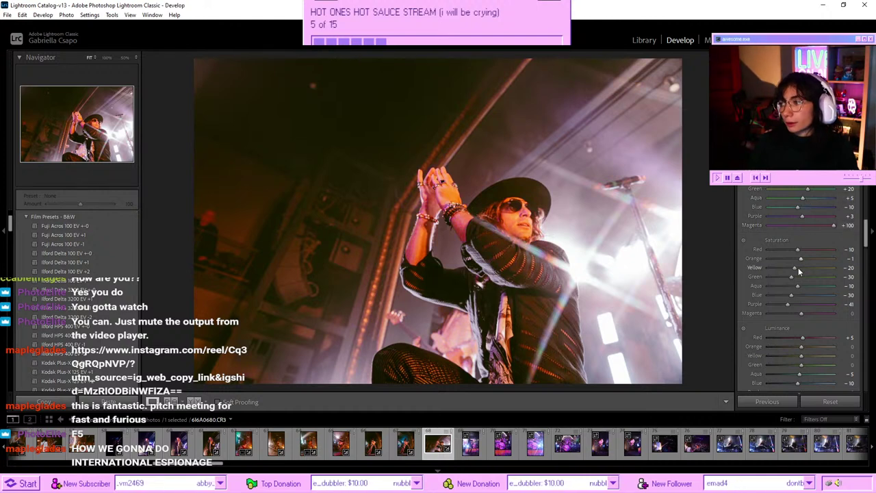
pyautogui.moveTo(801, 259); pyautogui.dragTo(797, 254)
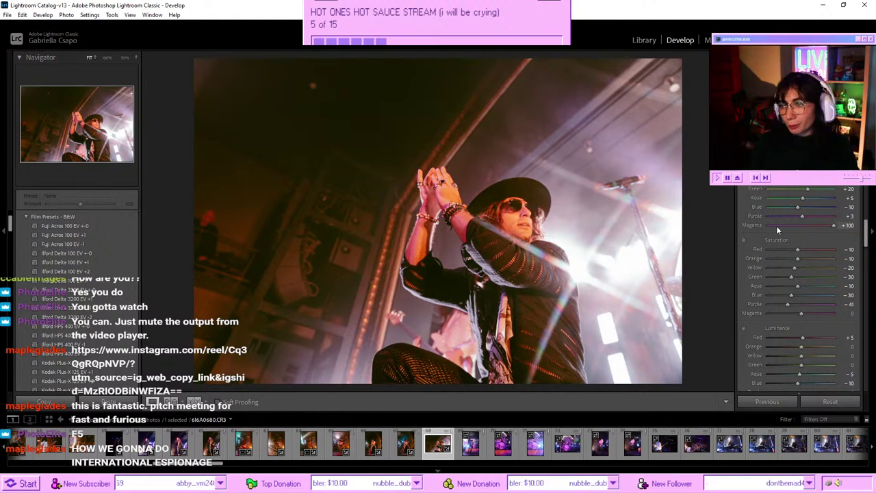
# - Set the Shadows of the hat performer photo to +9
pyautogui.scroll(5, 798, 236)
pyautogui.scroll(3, 799, 241)
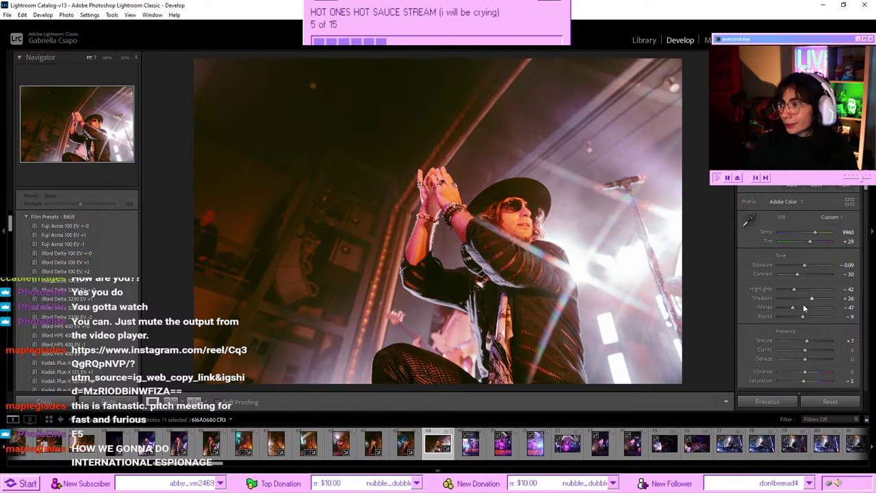
pyautogui.moveTo(807, 300); pyautogui.dragTo(804, 302)
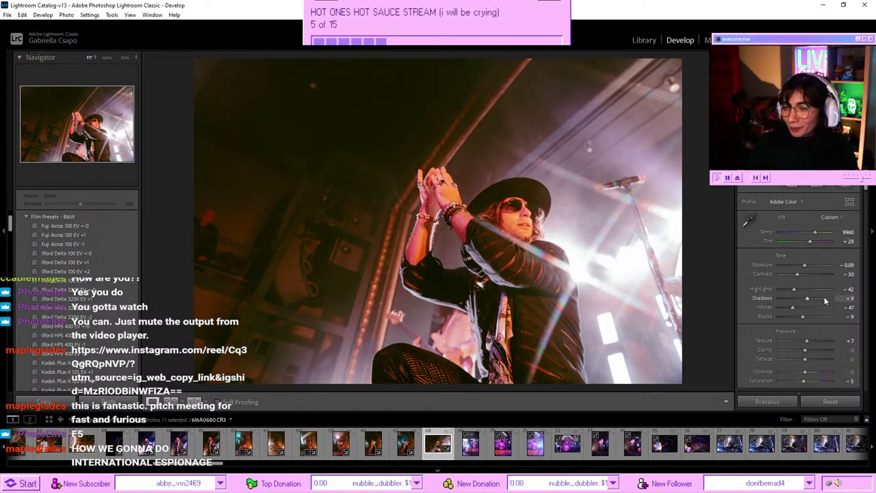
# - Open the wide drummer photo, number 72 in the grid, for developing and paste the copied guitarist settings onto it
pyautogui.click(476, 447)
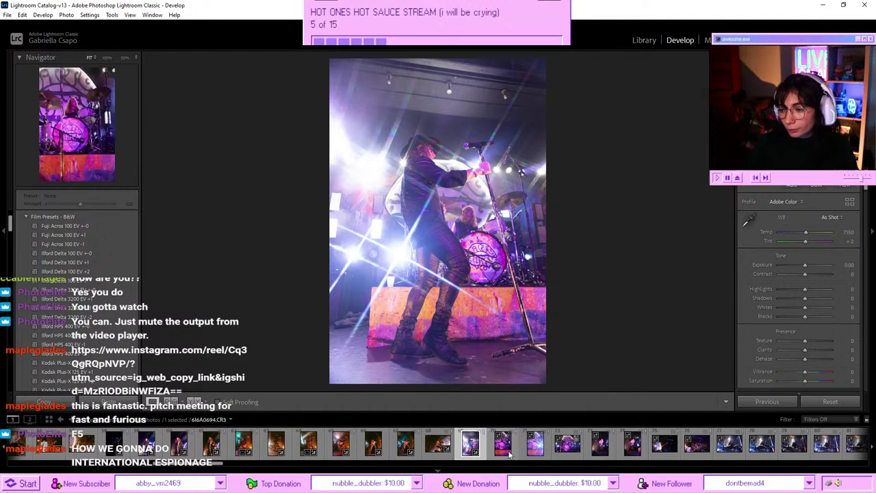
pyautogui.press('g')
pyautogui.scroll(-2, 422, 212)
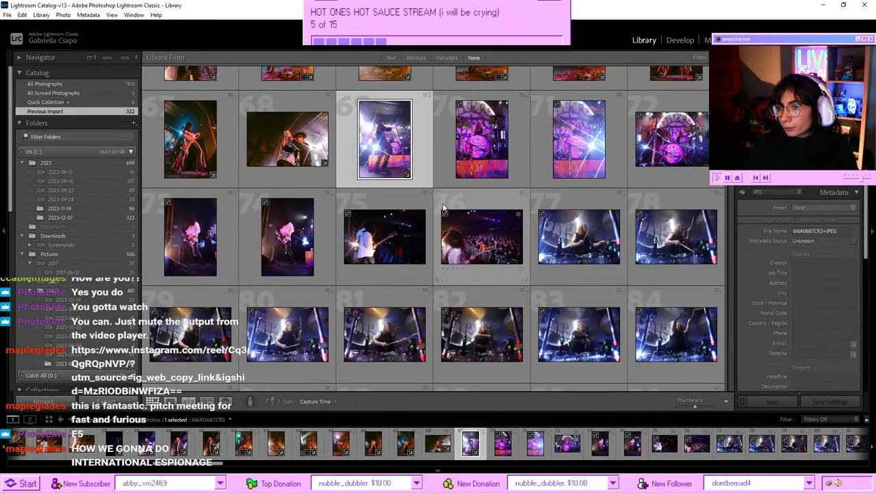
pyautogui.doubleClick(678, 140)
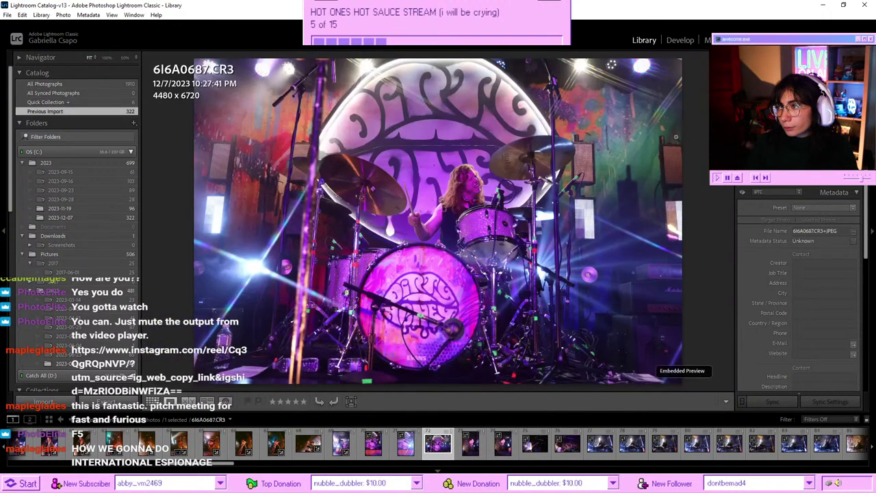
pyautogui.click(688, 41)
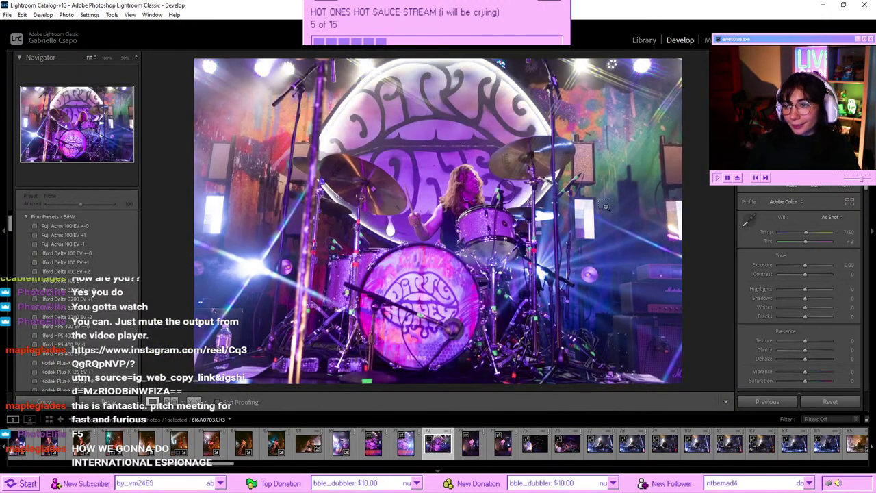
pyautogui.hotkey('ctrl', 'shift', 'v')
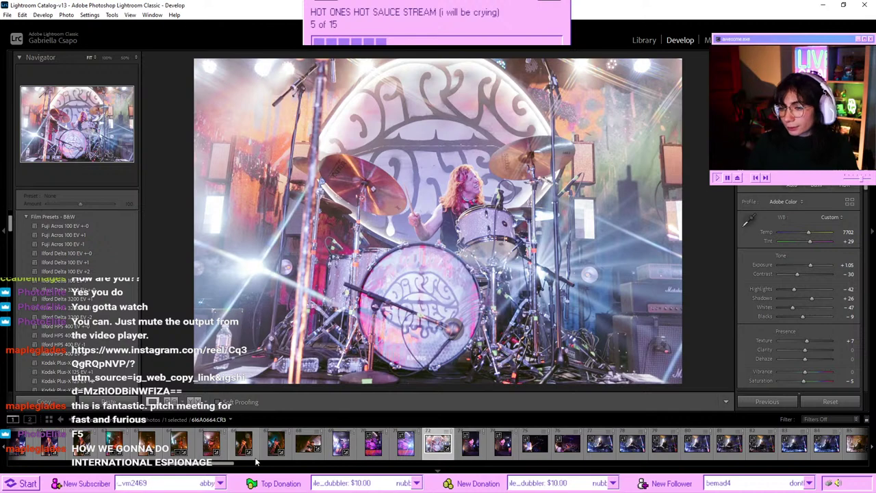
# - Copy the develop settings of the warm orange drummer photo, number 87 in the library grid, keeping the preselected options
pyautogui.press('g')
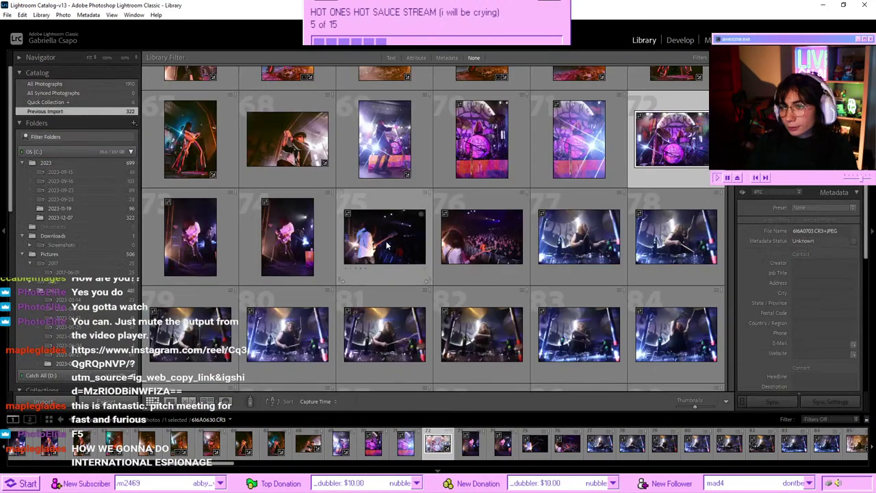
pyautogui.scroll(-5, 363, 271)
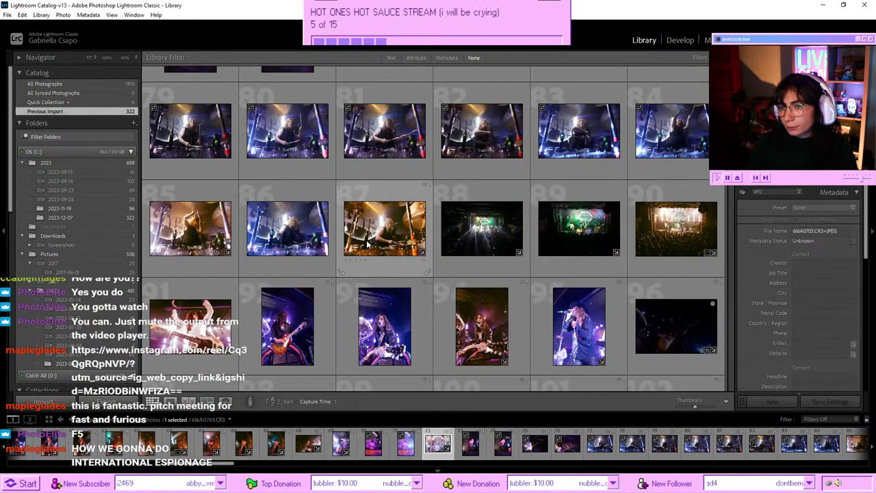
pyautogui.rightClick(368, 245)
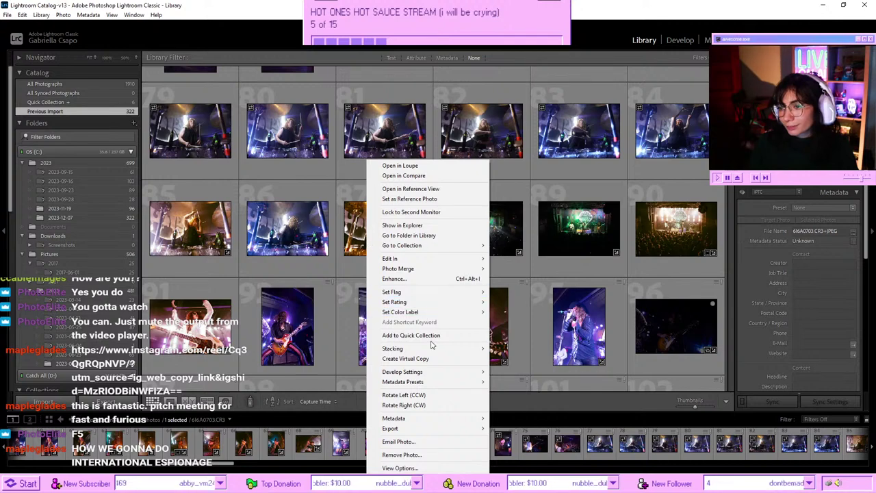
pyautogui.moveTo(445, 373)
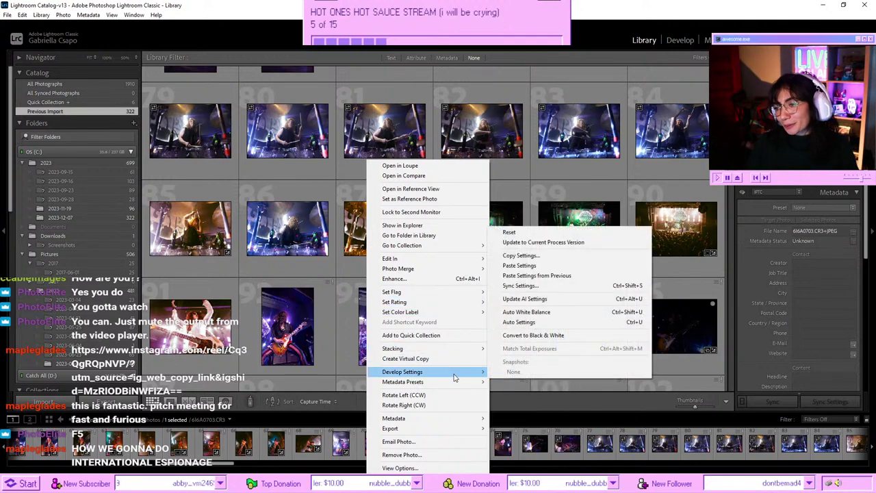
pyautogui.click(539, 255)
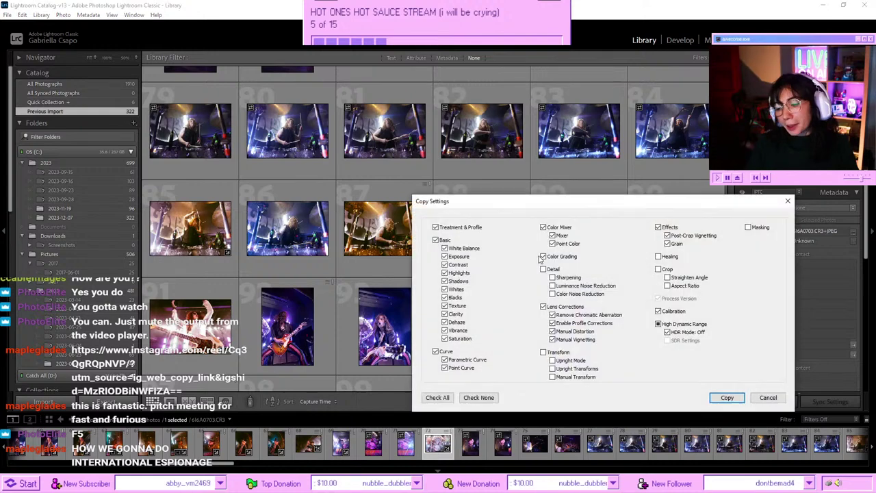
pyautogui.press('Return')
# - Reopen the wide drummer photo, number 72, for developing and paste the settings copied from the orange drummer photo
pyautogui.scroll(5, 582, 236)
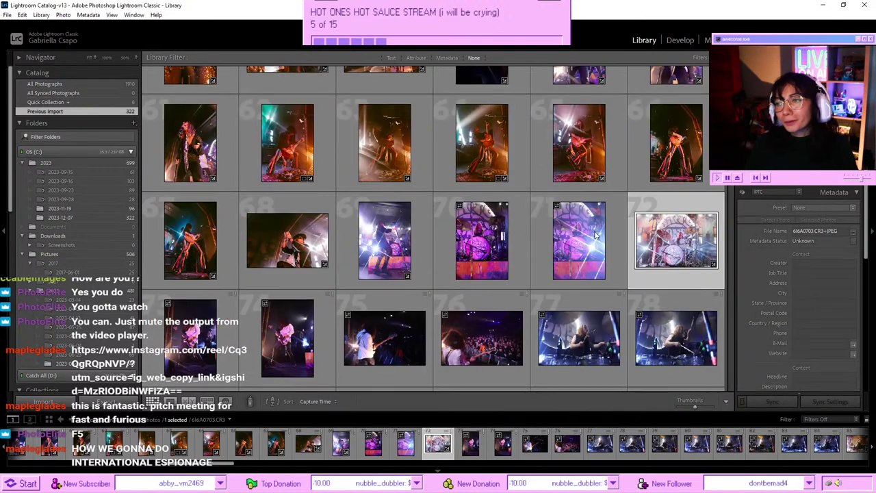
pyautogui.doubleClick(670, 245)
pyautogui.click(678, 39)
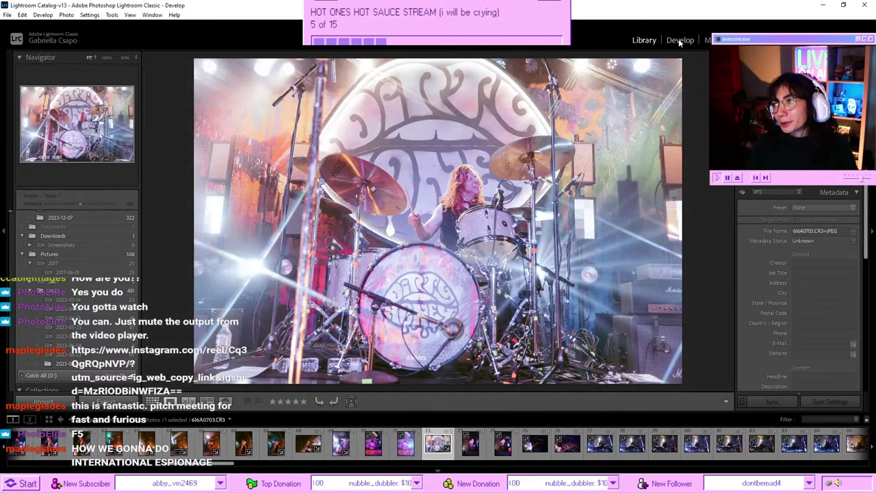
pyautogui.hotkey('ctrl', 'shift', 'v')
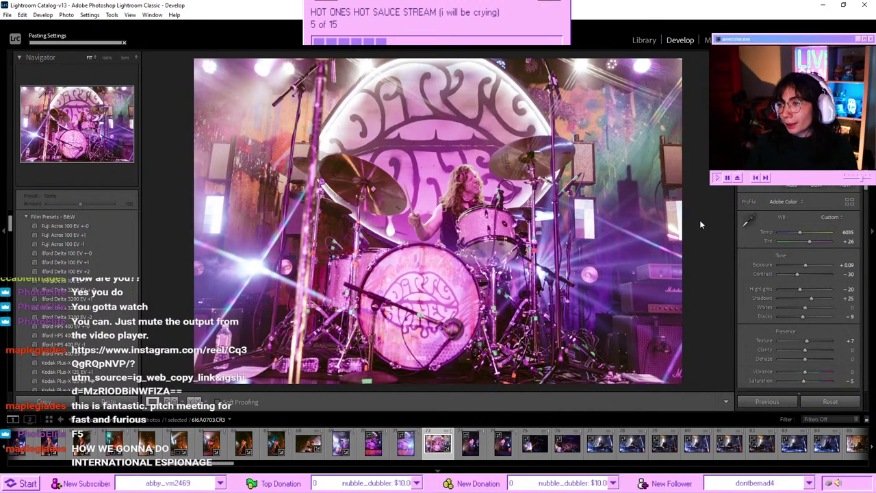
# - Set the wide drummer photo's Temp to 50000, Tint to −50 and Exposure to −0.26
pyautogui.click(809, 231)
pyautogui.click(797, 240)
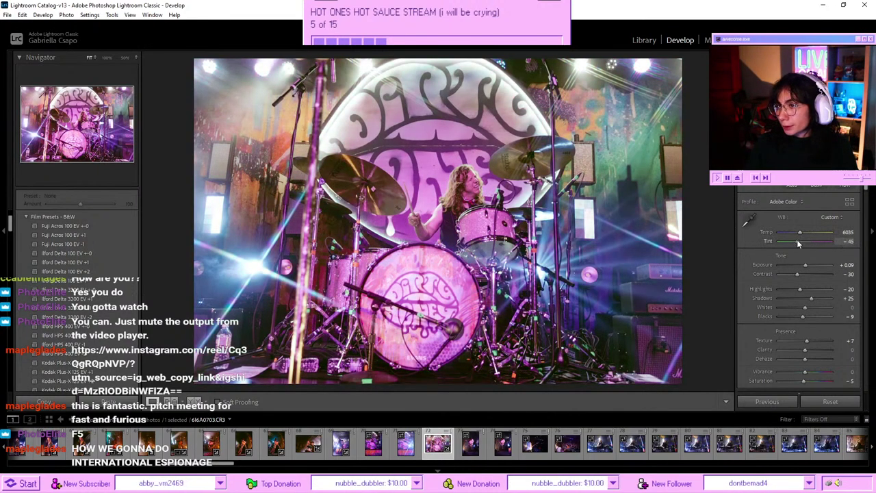
pyautogui.click(811, 232)
pyautogui.moveTo(810, 232); pyautogui.dragTo(797, 243)
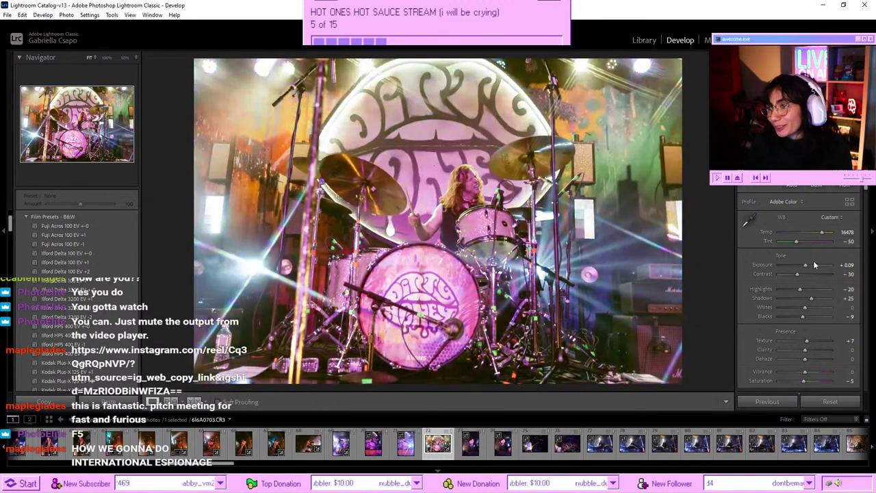
pyautogui.moveTo(802, 267); pyautogui.dragTo(804, 266)
pyautogui.moveTo(822, 232); pyautogui.dragTo(833, 233)
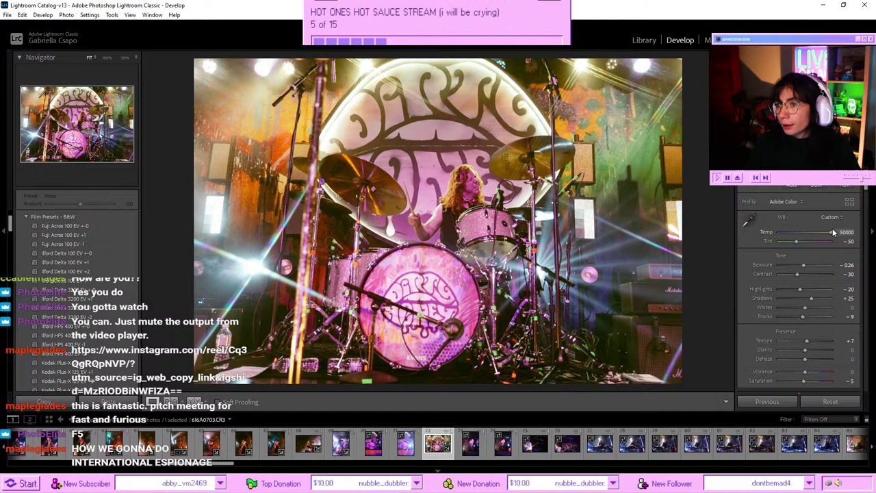
pyautogui.scroll(-10, 798, 292)
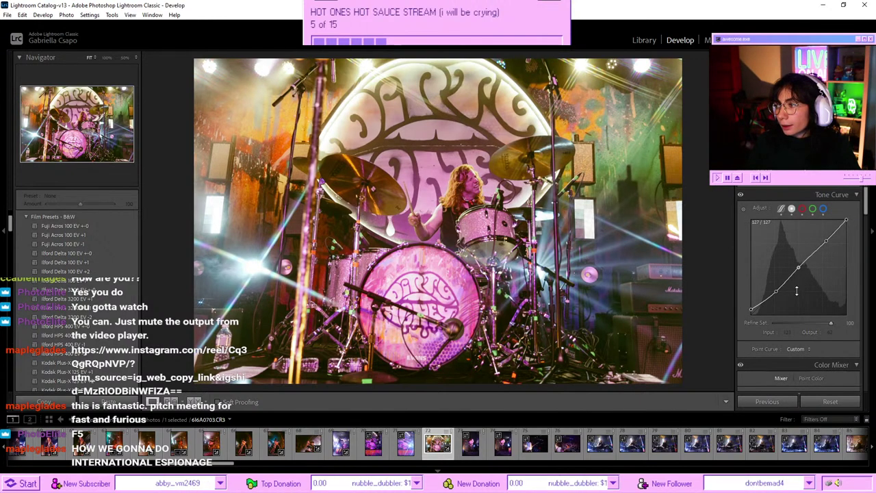
# - Set the wide drummer photo's Purple hue to +17 and Magenta hue to +94, and its shadows color grading to hue 45, saturation 47
pyautogui.scroll(-3, 797, 290)
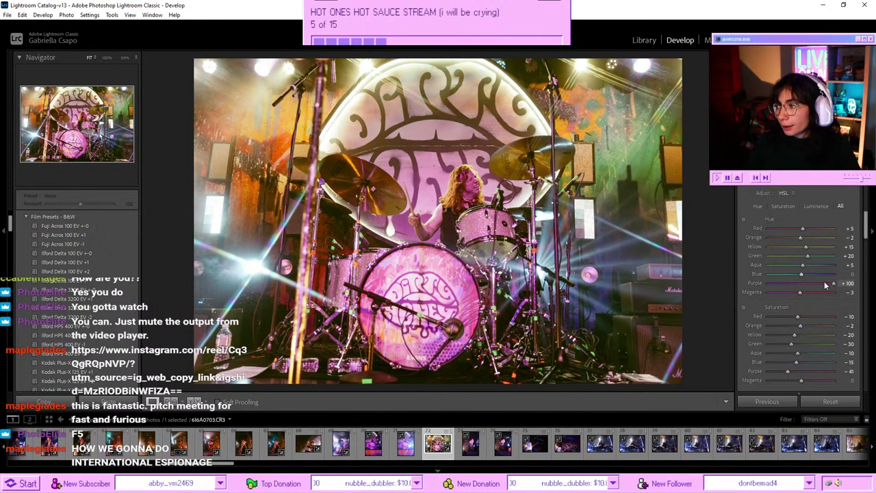
pyautogui.moveTo(831, 282)
pyautogui.mouseDown()
pyautogui.moveTo(808, 283)
pyautogui.moveTo(832, 292)
pyautogui.mouseUp()
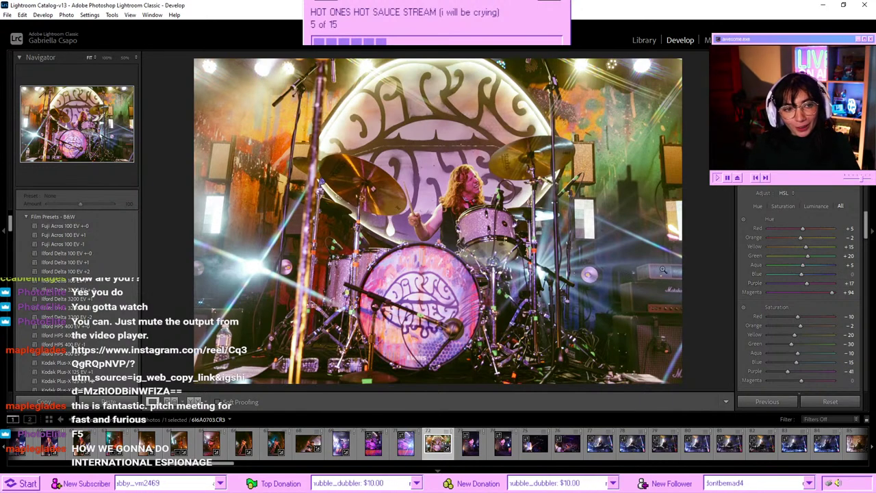
pyautogui.scroll(-3, 768, 272)
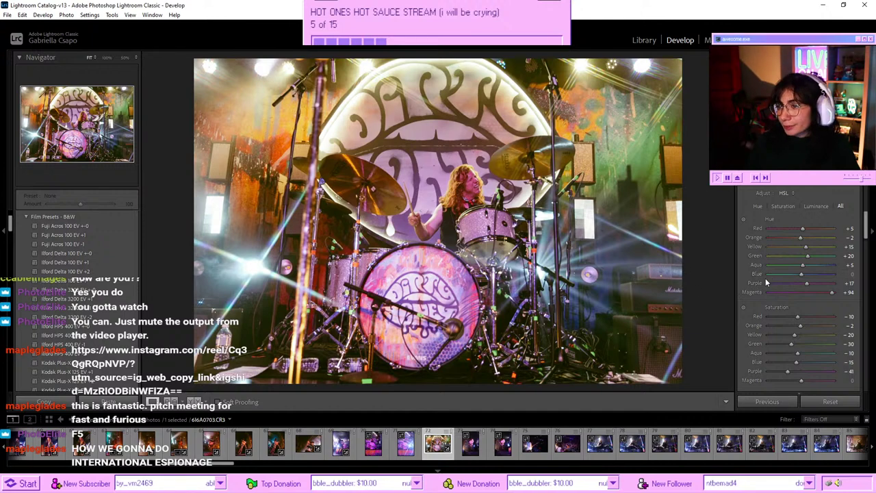
pyautogui.scroll(-5, 769, 289)
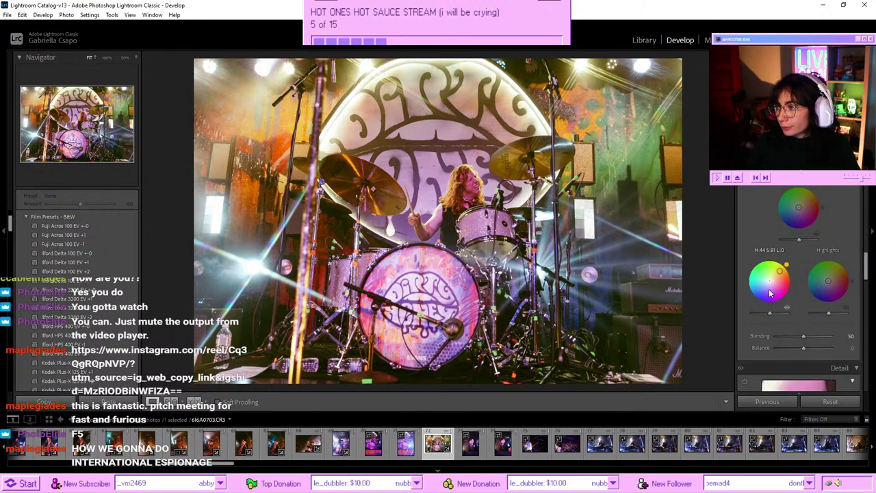
pyautogui.moveTo(792, 280)
pyautogui.mouseDown()
pyautogui.moveTo(788, 267)
pyautogui.moveTo(765, 260)
pyautogui.moveTo(747, 286)
pyautogui.moveTo(767, 299)
pyautogui.moveTo(775, 275)
pyautogui.mouseUp()
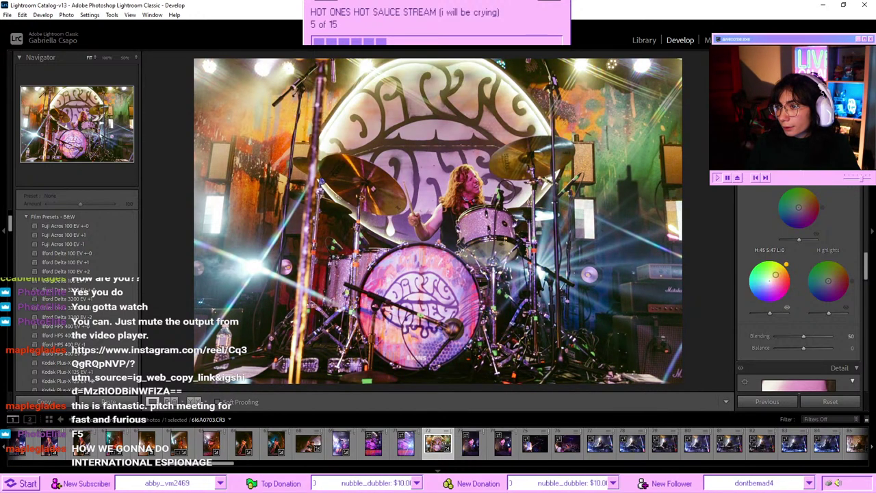
pyautogui.scroll(-10, 818, 234)
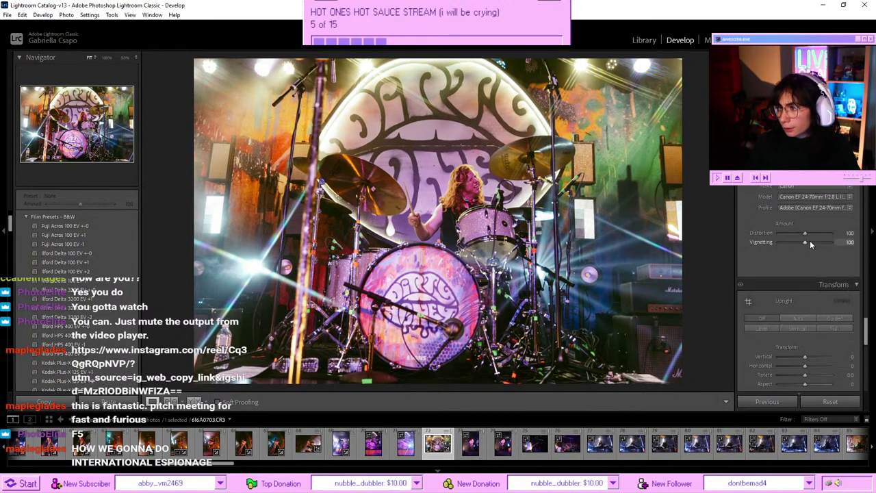
# - Mask the background around the banner and drum kit, and set the mask's Temp to 100, Hue to −1.6 and Saturation to 27
pyautogui.scroll(12, 810, 240)
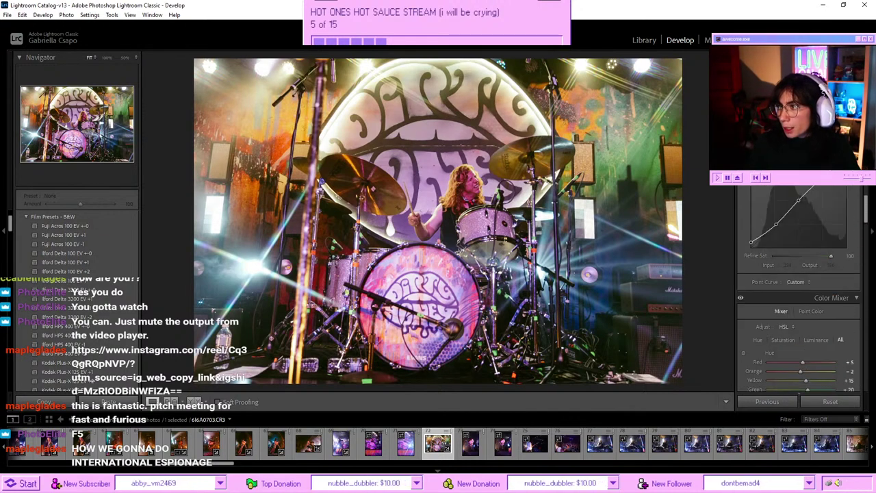
pyautogui.hotkey('shift', 'w')
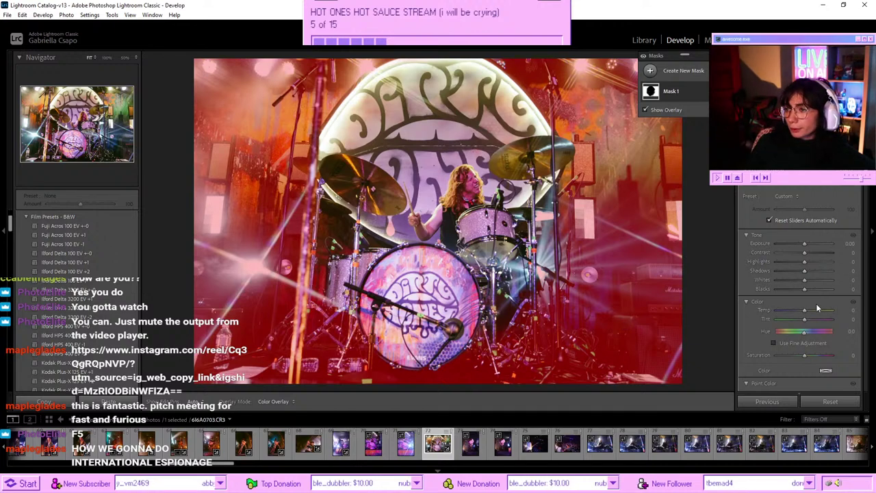
pyautogui.moveTo(817, 312); pyautogui.dragTo(854, 313)
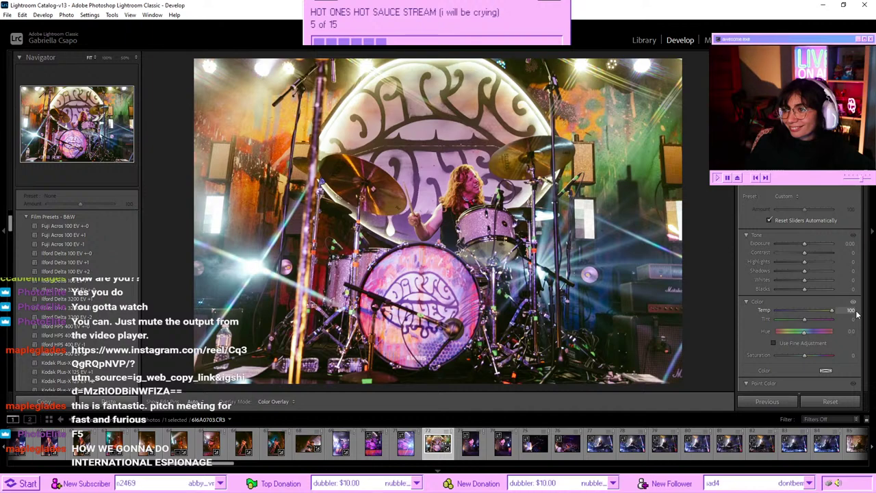
pyautogui.moveTo(806, 355)
pyautogui.mouseDown()
pyautogui.moveTo(823, 358)
pyautogui.moveTo(813, 331)
pyautogui.moveTo(794, 332)
pyautogui.moveTo(805, 328)
pyautogui.moveTo(812, 354)
pyautogui.mouseUp()
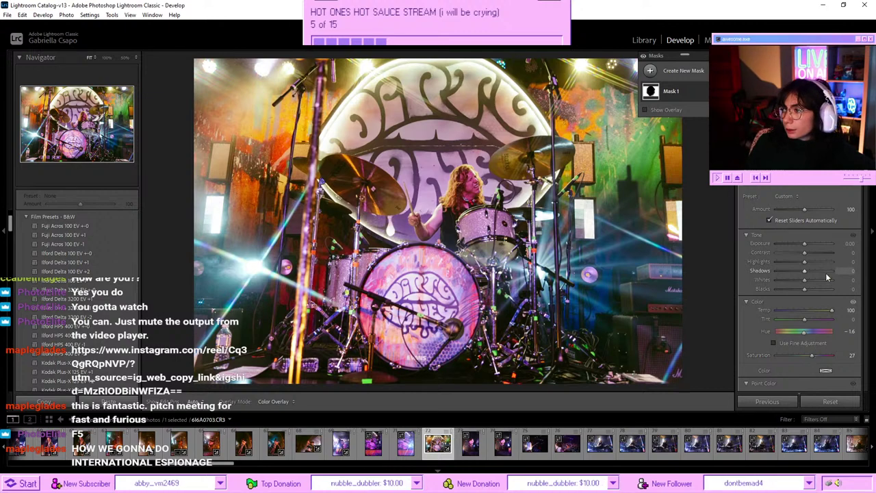
pyautogui.hotkey('shift', 'w')
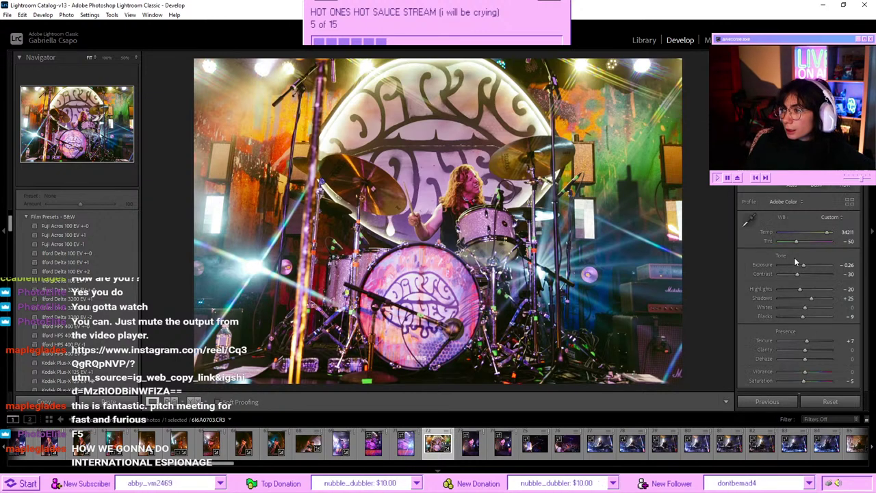
# - Set the wide drummer photo's Magenta saturation to −29, Orange hue to +5 and Yellow hue to −50
pyautogui.scroll(-10, 794, 257)
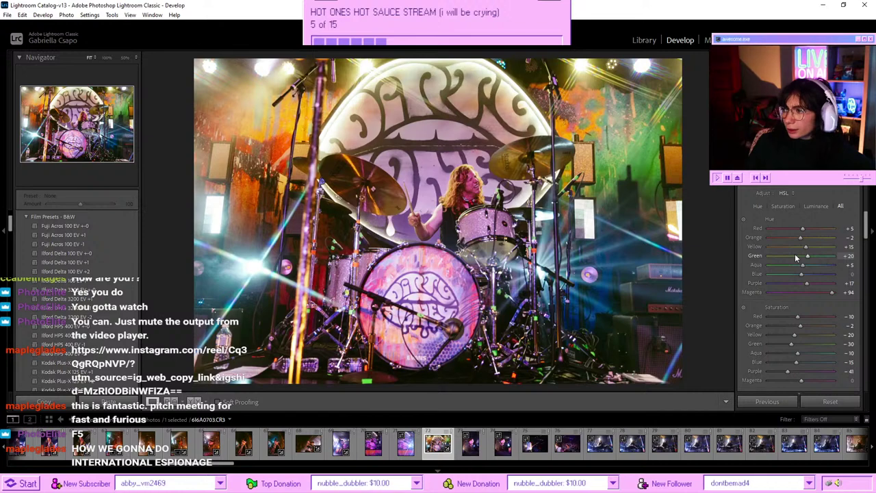
pyautogui.scroll(-3, 796, 253)
pyautogui.moveTo(801, 312)
pyautogui.mouseDown()
pyautogui.moveTo(786, 310)
pyautogui.moveTo(792, 314)
pyautogui.mouseUp()
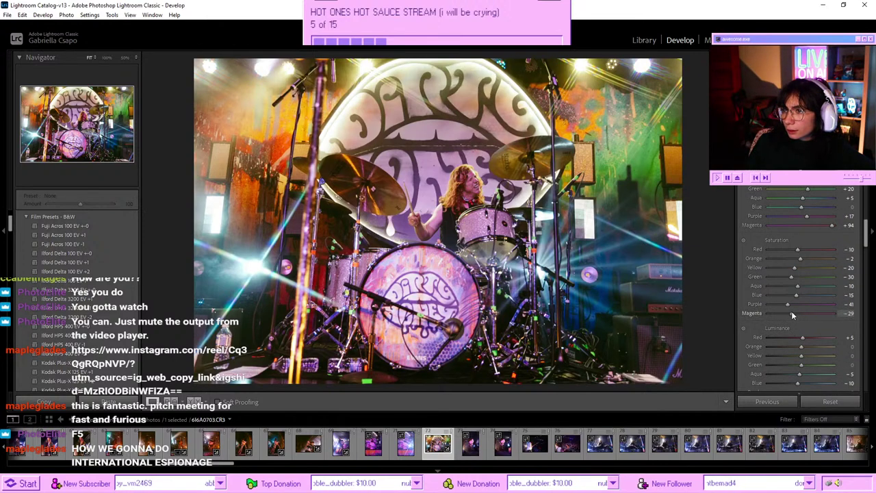
pyautogui.scroll(6, 804, 248)
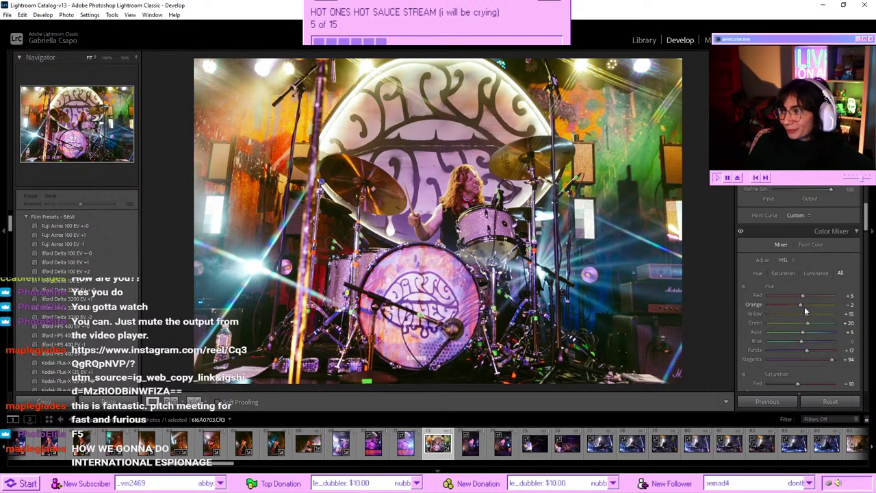
pyautogui.moveTo(805, 313)
pyautogui.mouseDown()
pyautogui.moveTo(761, 325)
pyautogui.moveTo(799, 315)
pyautogui.moveTo(785, 320)
pyautogui.moveTo(806, 306)
pyautogui.moveTo(798, 305)
pyautogui.mouseUp()
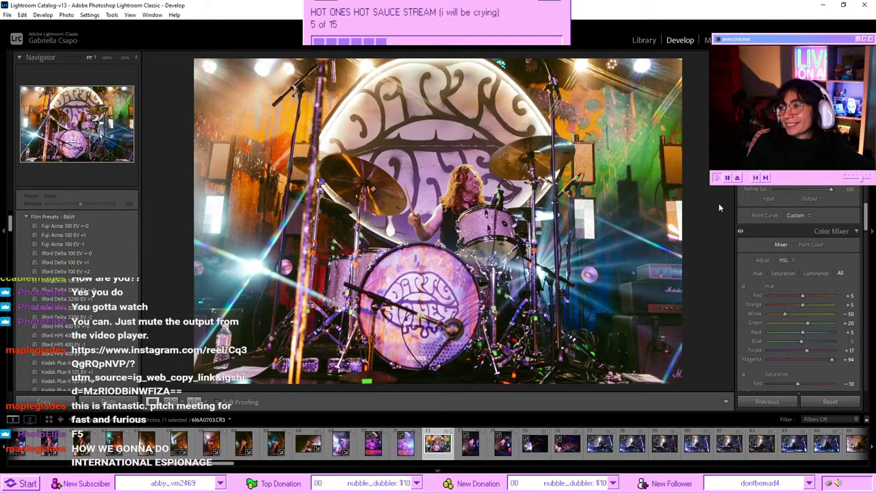
# - Compare the wide drummer photo with its unedited version and set its Shadows to +4
pyautogui.press('\\')
pyautogui.press('\\')
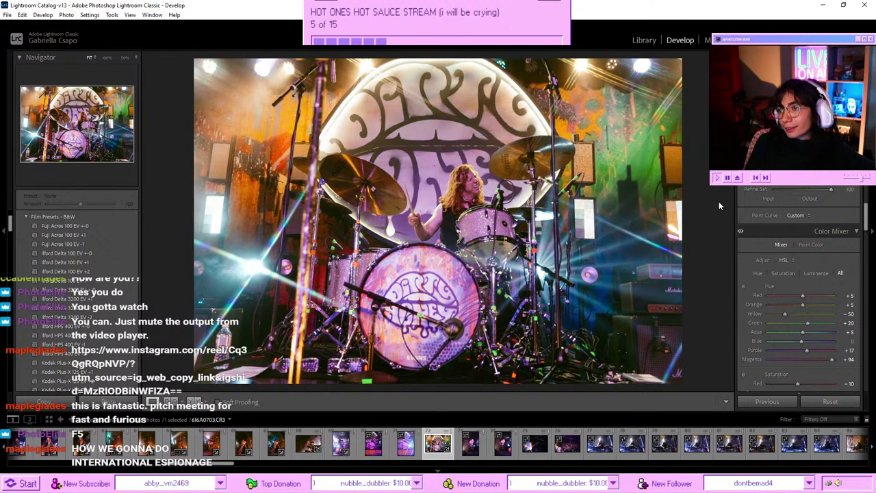
pyautogui.press('\\')
pyautogui.press('\\')
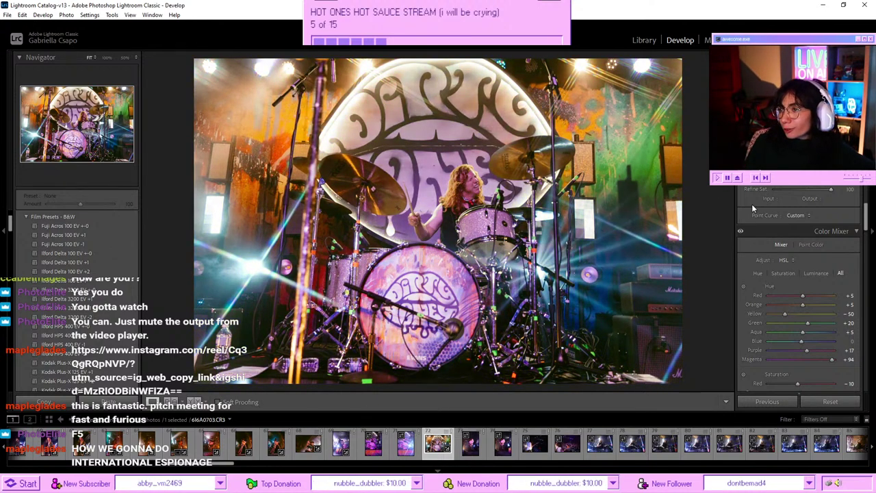
pyautogui.scroll(5, 806, 276)
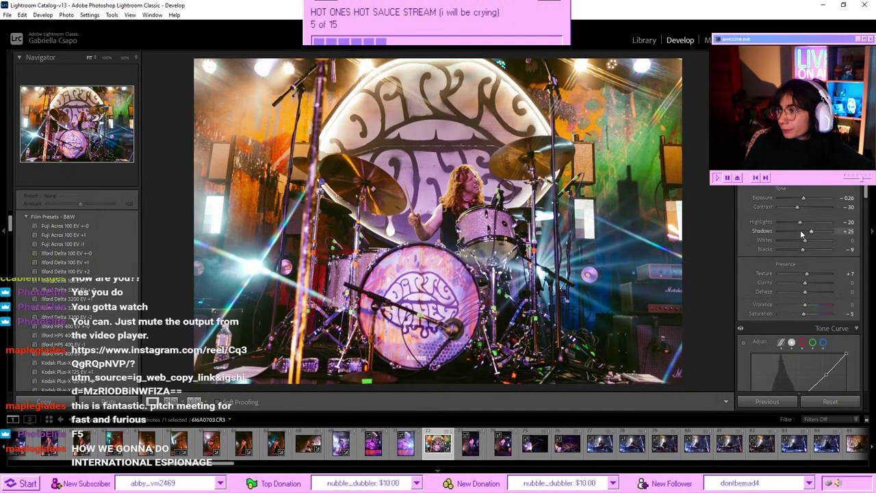
pyautogui.moveTo(801, 231); pyautogui.dragTo(806, 232)
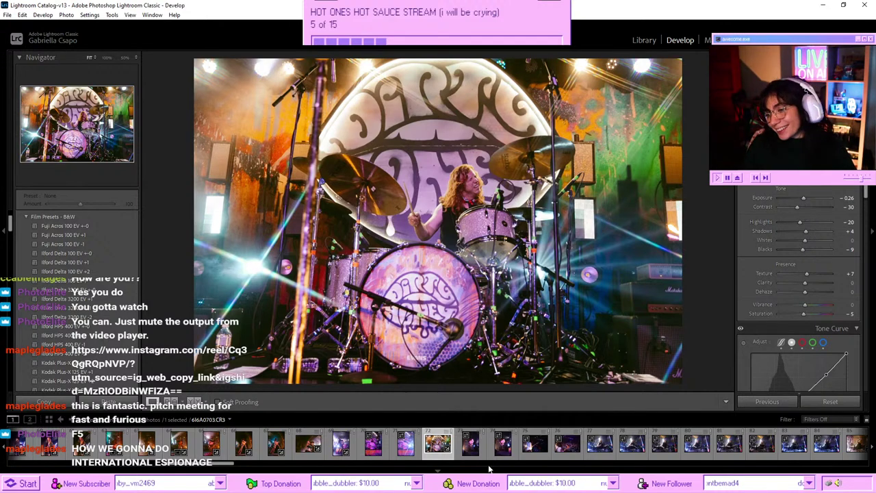
# - Open the blue close-up drummer photo, number 77 in the library grid, for developing and paste the copied settings onto it
pyautogui.click(471, 443)
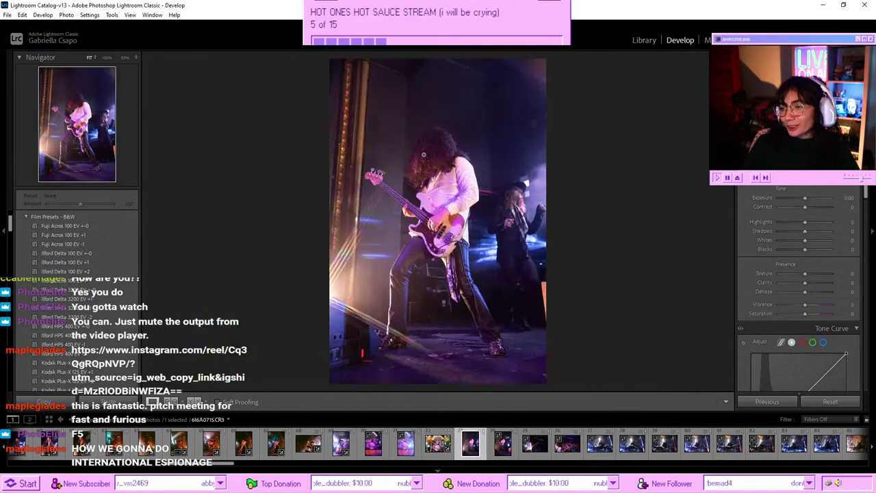
pyautogui.press('g')
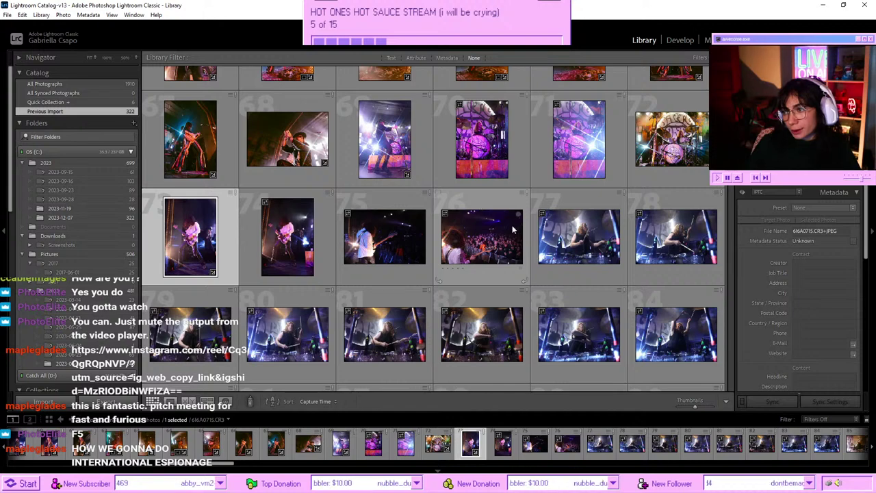
pyautogui.doubleClick(584, 243)
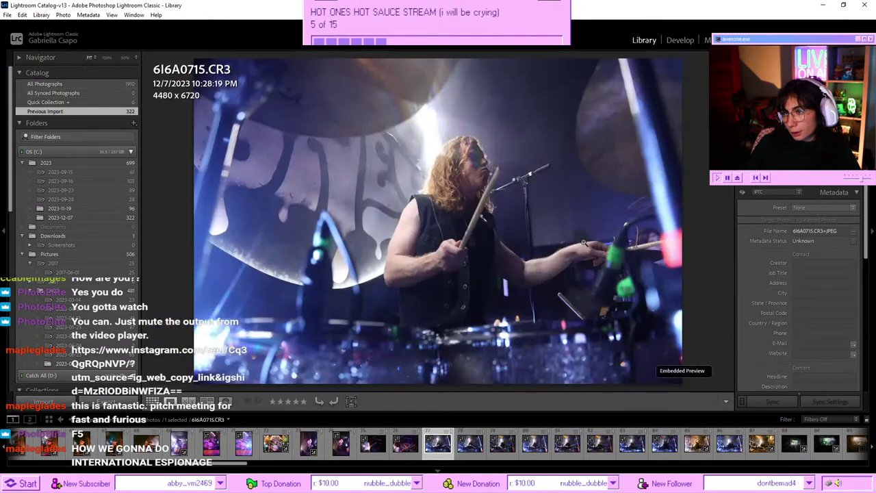
pyautogui.click(676, 40)
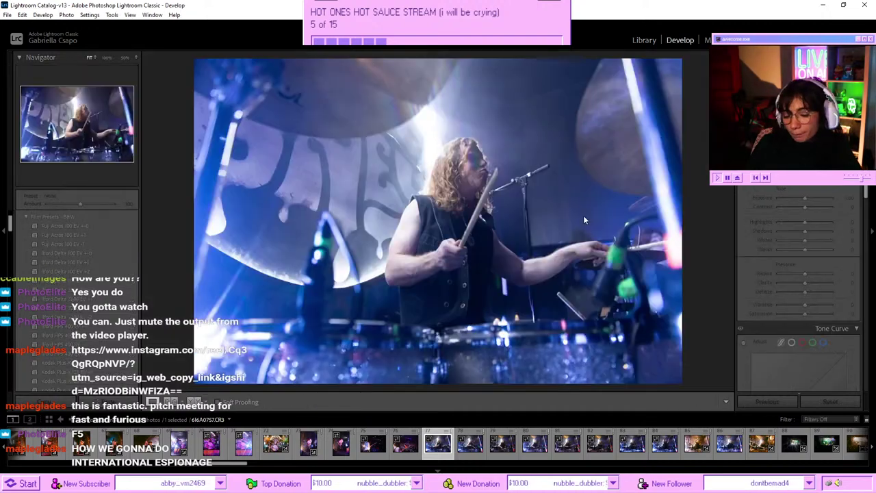
pyautogui.hotkey('ctrl', 'shift', 'v')
pyautogui.scroll(3, 815, 260)
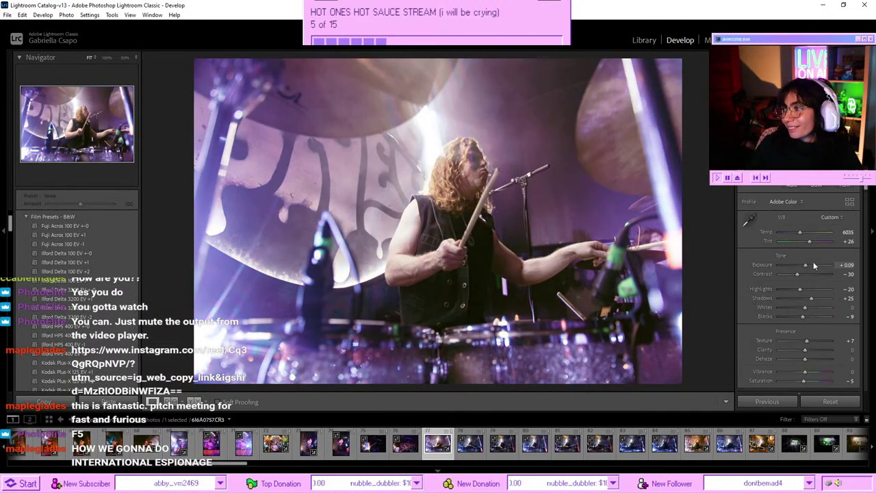
# - Set the close-up drummer photo's Temp to 16917, Exposure to −0.26, Shadows to +54 and Blacks to −18
pyautogui.click(821, 232)
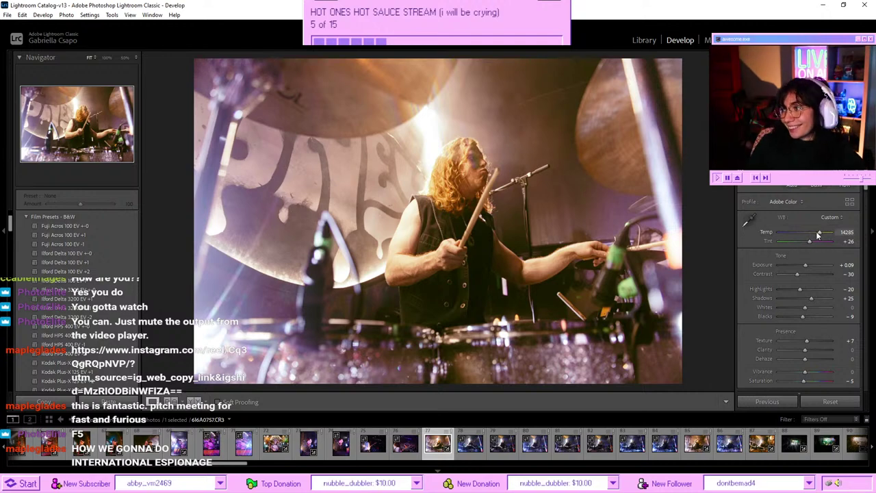
pyautogui.moveTo(820, 233); pyautogui.dragTo(821, 233)
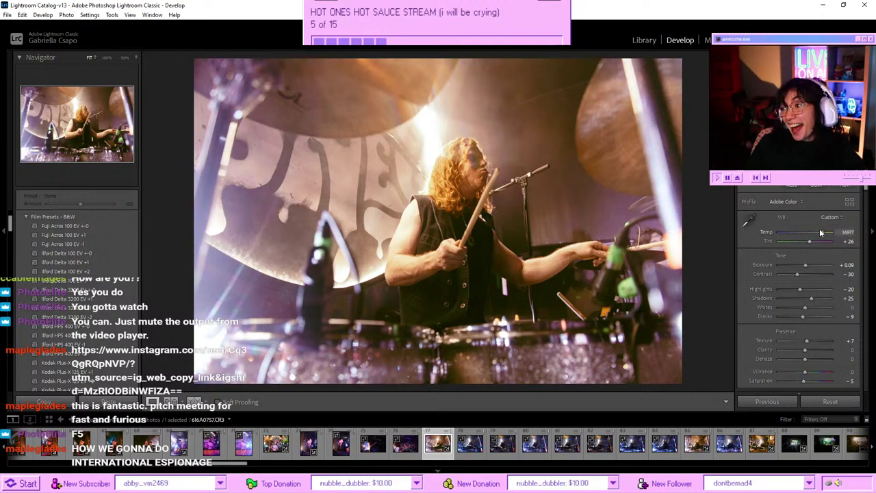
pyautogui.click(802, 264)
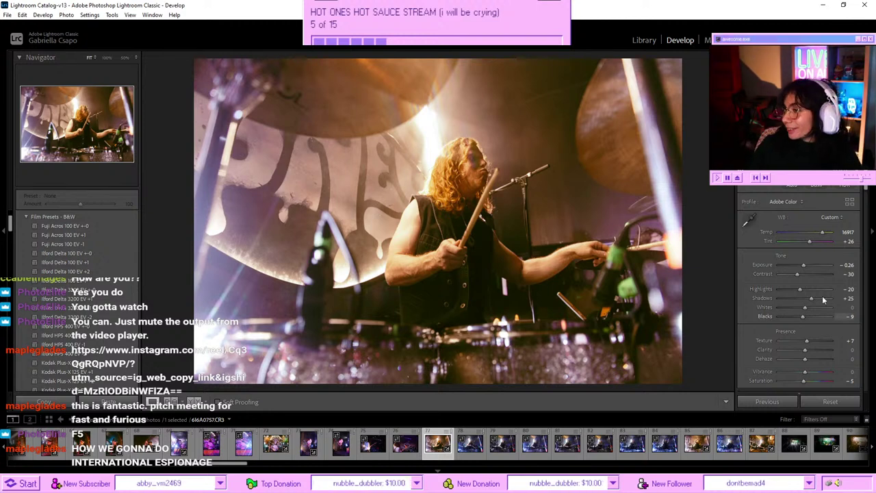
pyautogui.moveTo(808, 301); pyautogui.dragTo(819, 302)
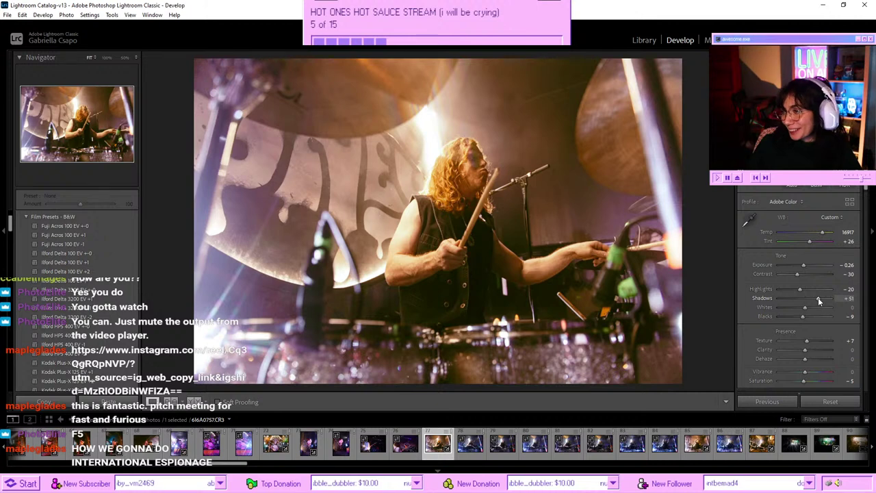
pyautogui.moveTo(819, 301); pyautogui.dragTo(801, 313)
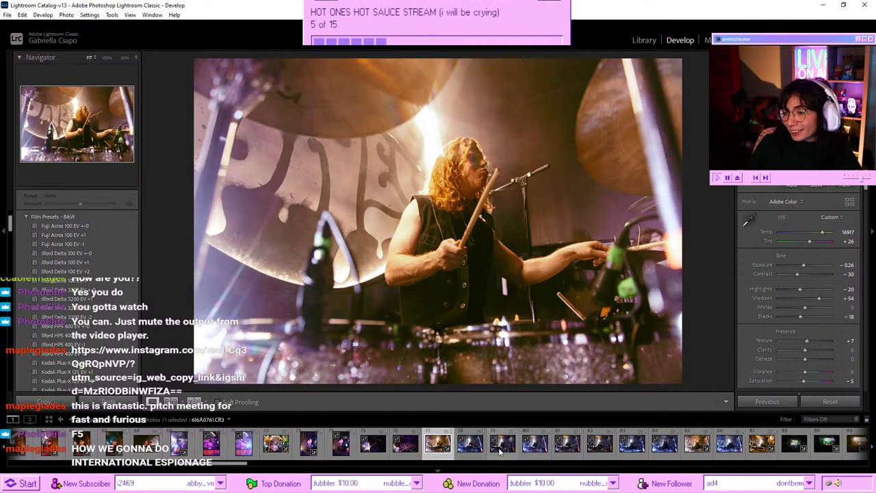
# - Move the tone curve's lower point to input 66, output 61, and set the Red Primary hue calibration to +7
pyautogui.scroll(-5, 784, 273)
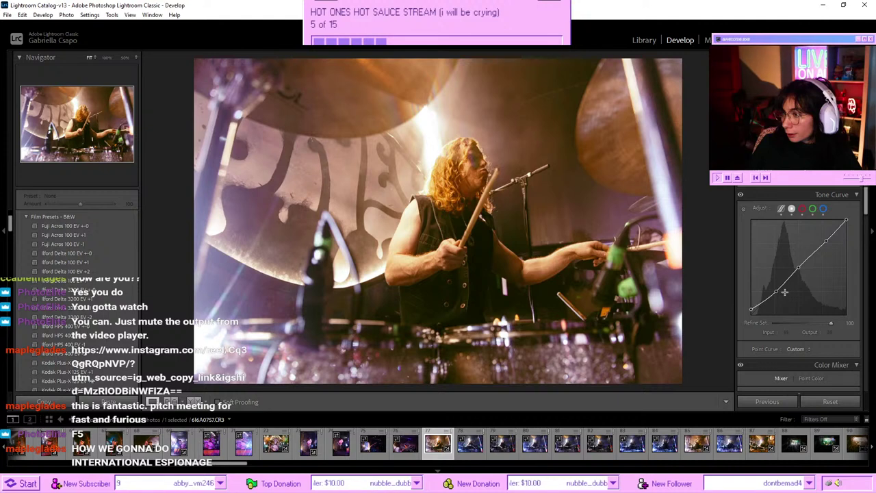
pyautogui.moveTo(775, 292); pyautogui.dragTo(776, 295)
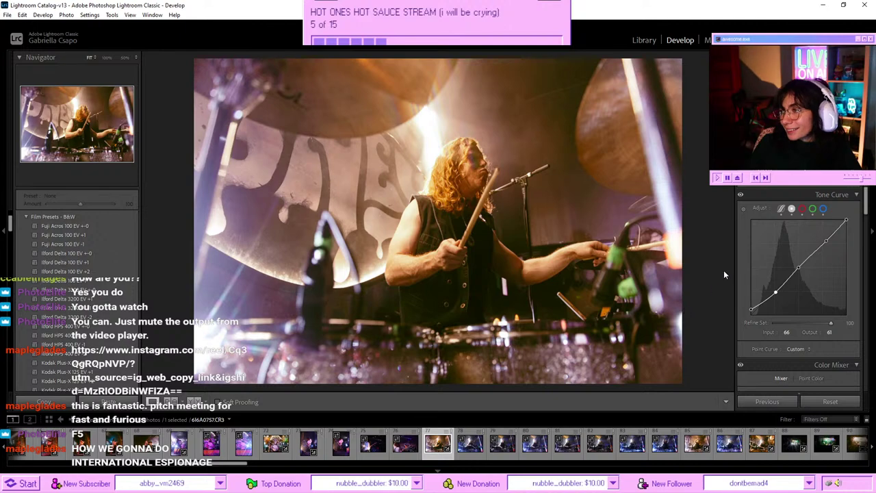
pyautogui.scroll(-5, 751, 246)
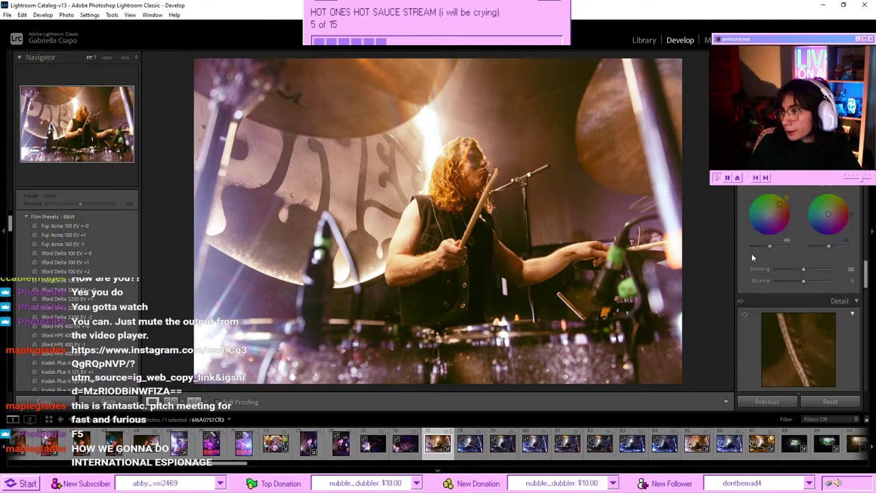
pyautogui.scroll(-10, 773, 291)
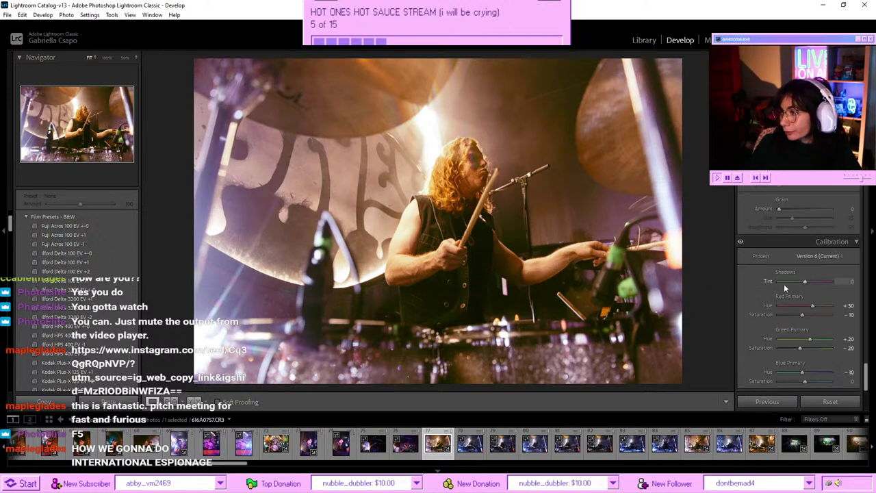
pyautogui.moveTo(814, 307)
pyautogui.mouseDown()
pyautogui.moveTo(791, 309)
pyautogui.moveTo(841, 308)
pyautogui.moveTo(808, 312)
pyautogui.mouseUp()
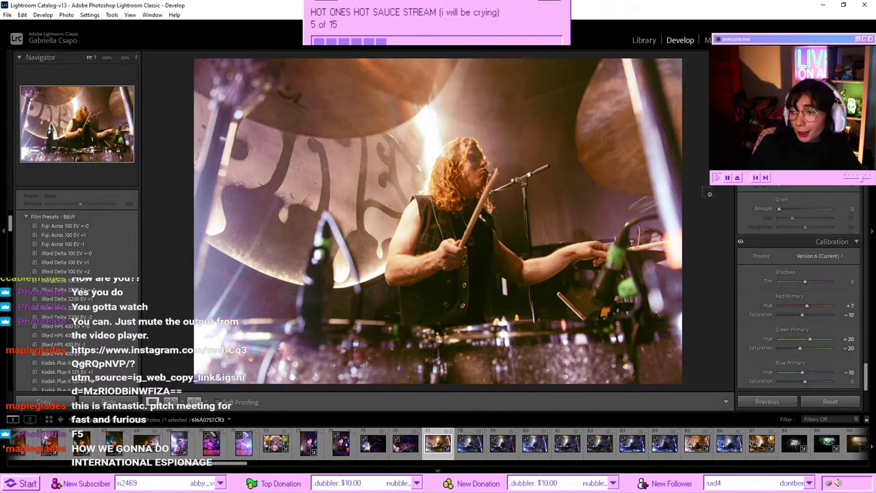
# - Copy the develop settings of the close-up drummer photo, number 77, keeping the preselected options
pyautogui.hotkey('ctrl', 'shift', 'c')
pyautogui.press('Return')
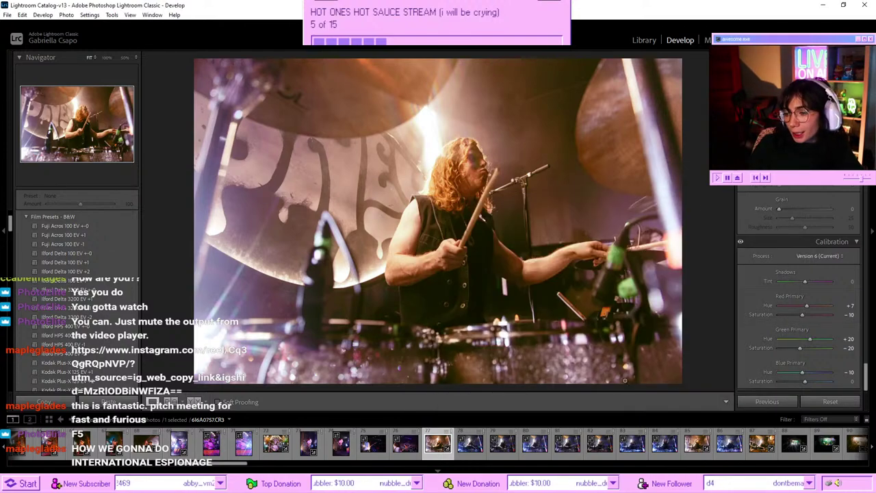
# - Paste the copied develop settings onto drummer photos 78 and 80, skipping photo 79
pyautogui.press('Right')
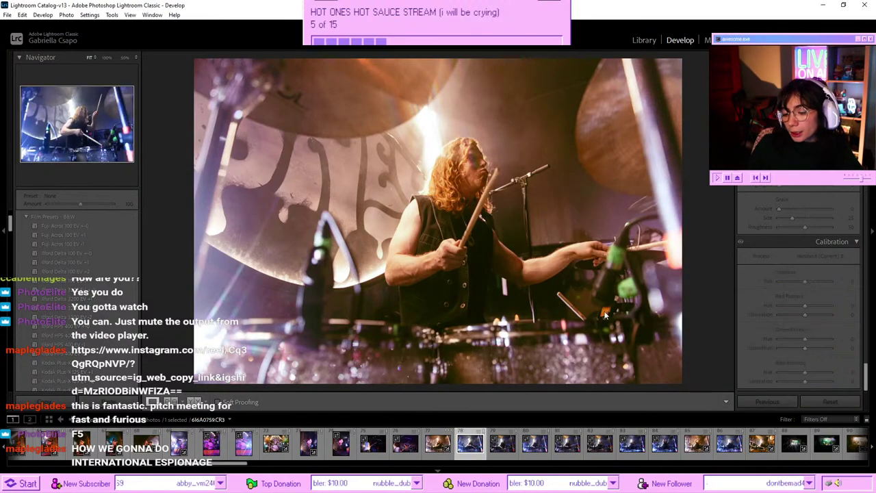
pyautogui.hotkey('ctrl', 'shift', 'v')
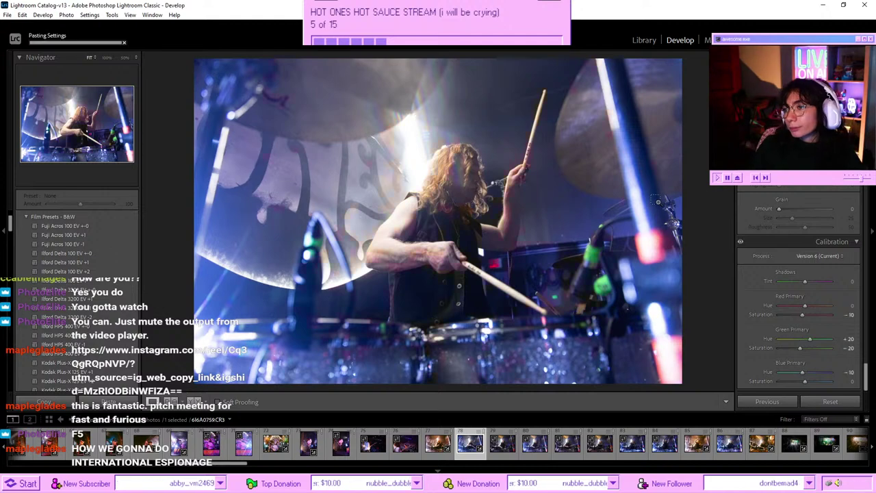
pyautogui.press('Right')
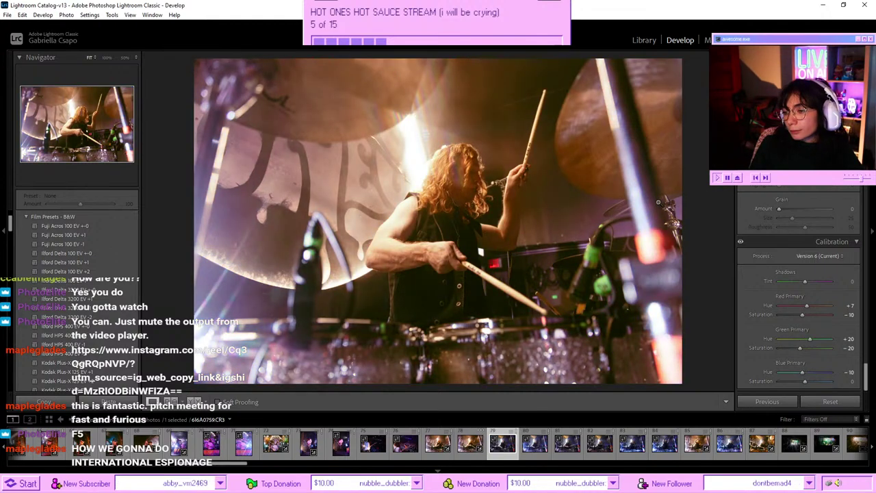
pyautogui.press('Right')
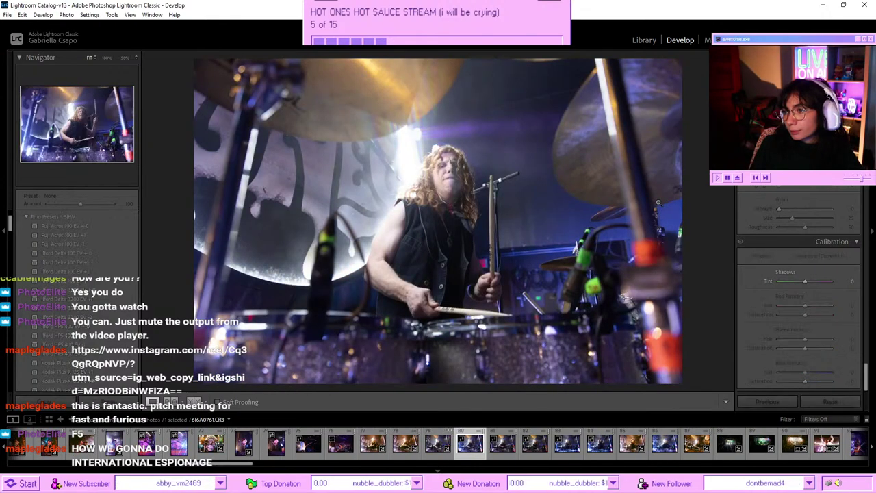
pyautogui.hotkey('ctrl', 'shift', 'v')
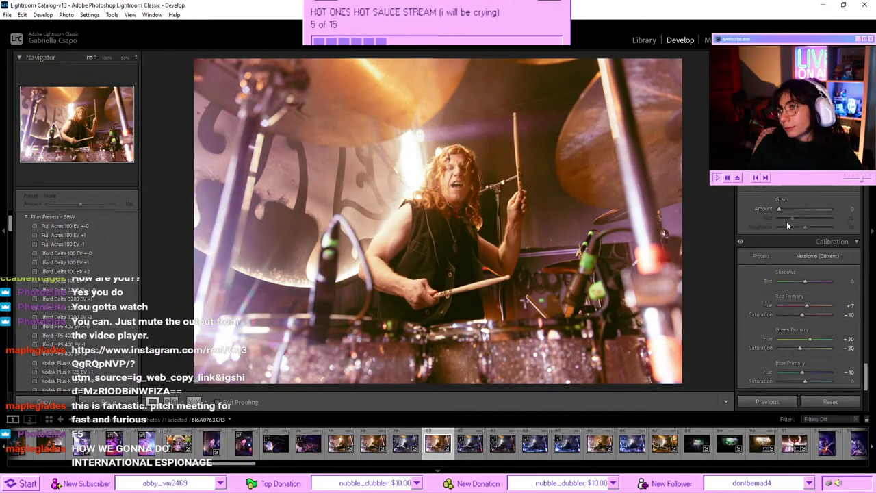
# - Set photo 80's Shadows to +32 and Highlights to −14
pyautogui.scroll(10, 787, 229)
pyautogui.scroll(10, 791, 240)
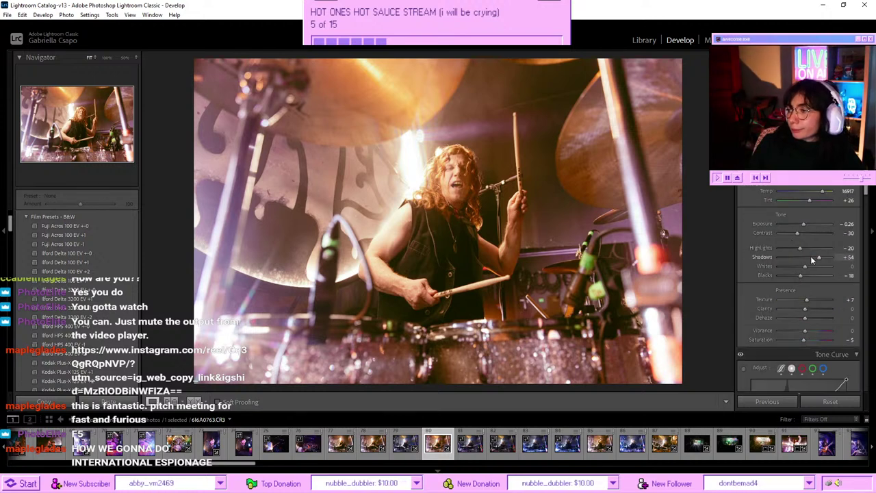
pyautogui.moveTo(819, 257); pyautogui.dragTo(814, 262)
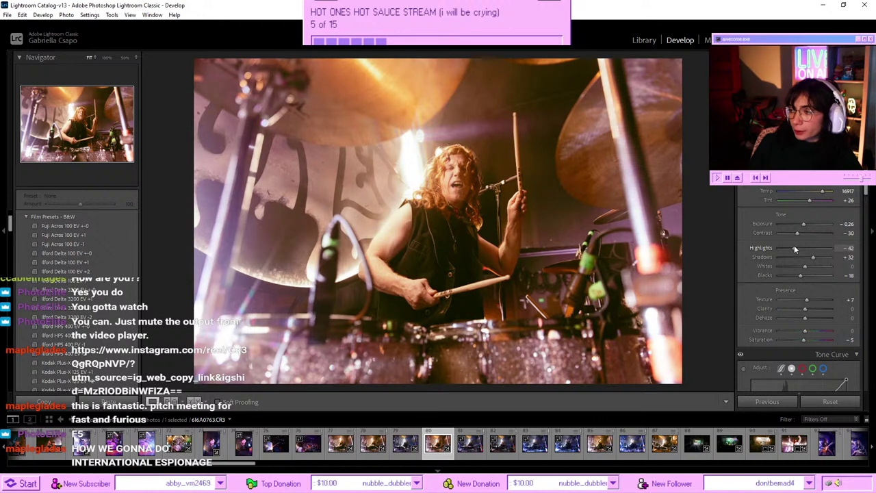
pyautogui.moveTo(799, 246); pyautogui.dragTo(802, 245)
pyautogui.press('Up')
pyautogui.press('Up')
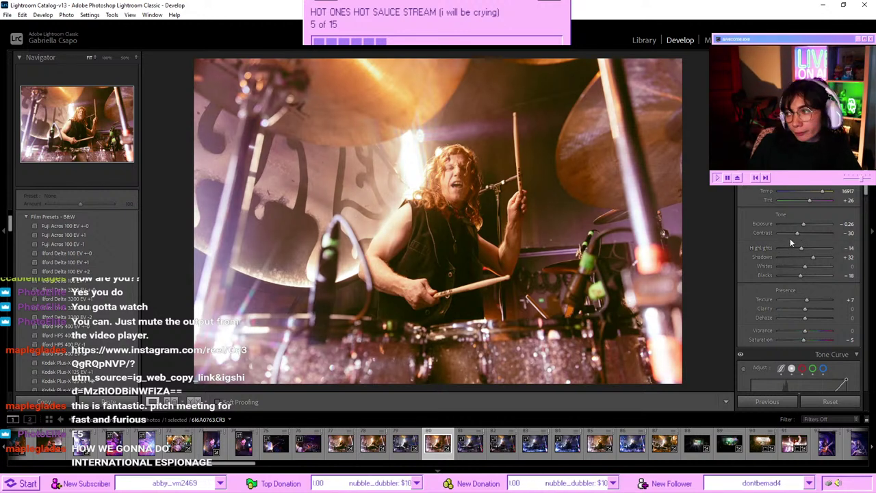
# - Set the Vertical transform of photo 80 to −28
pyautogui.scroll(-8, 792, 239)
pyautogui.scroll(-10, 791, 243)
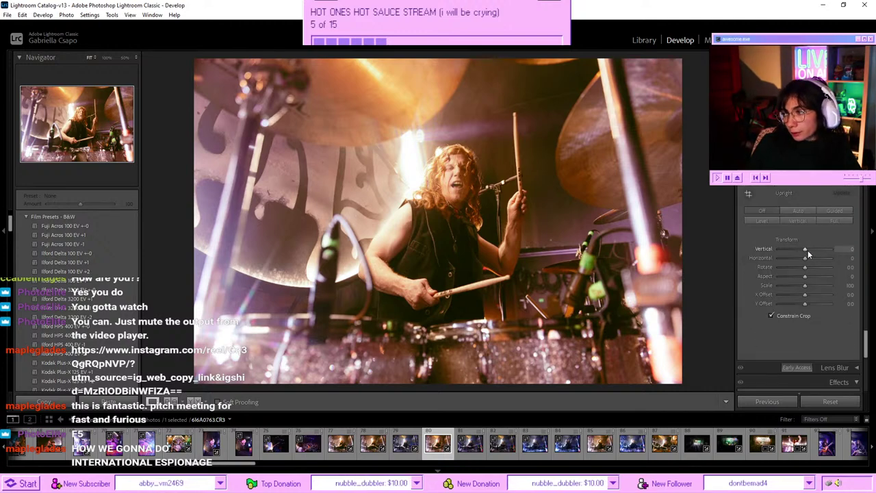
pyautogui.press('Up')
pyautogui.press('Up')
pyautogui.moveTo(807, 248); pyautogui.dragTo(797, 249)
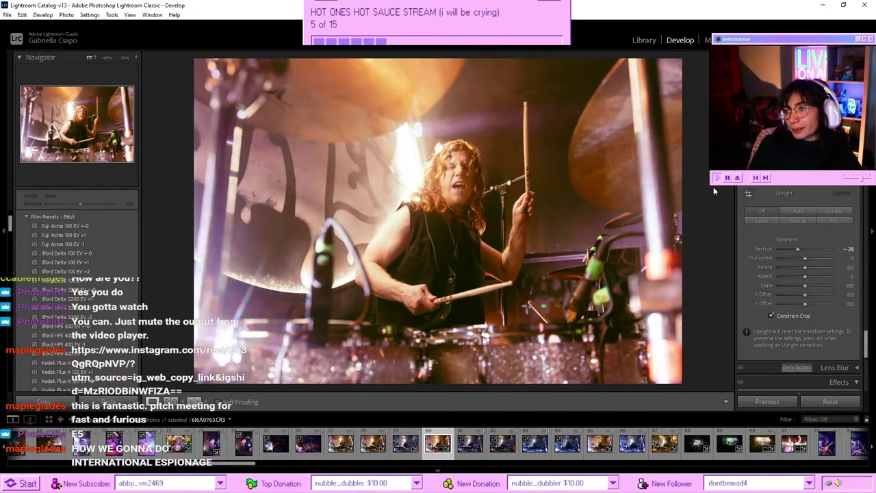
# - Lower the Blacks of photo 80 to −37
pyautogui.scroll(10, 802, 212)
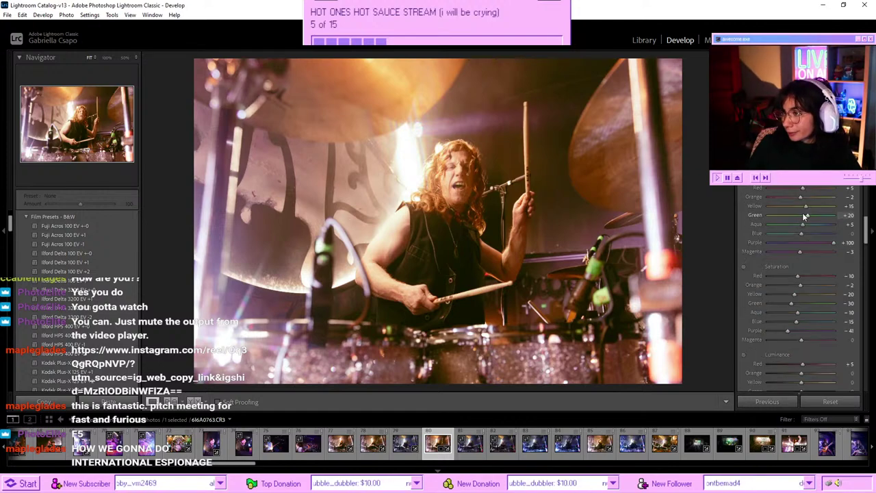
pyautogui.scroll(6, 815, 287)
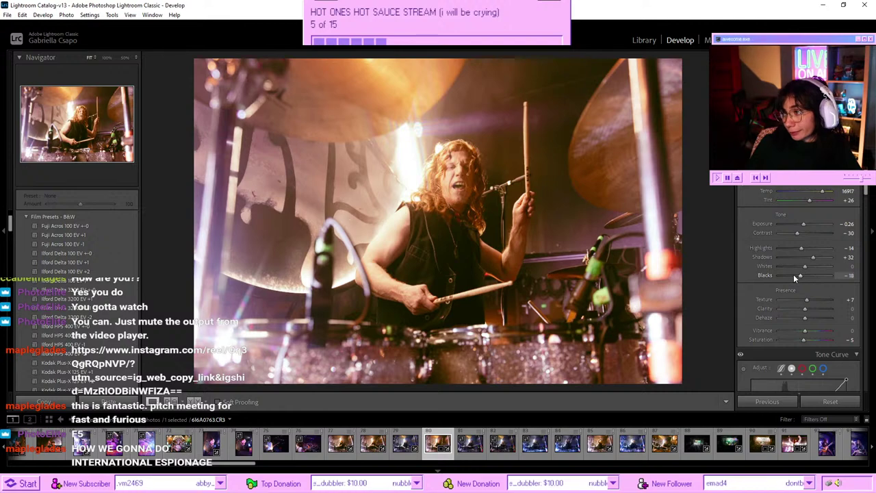
pyautogui.click(794, 275)
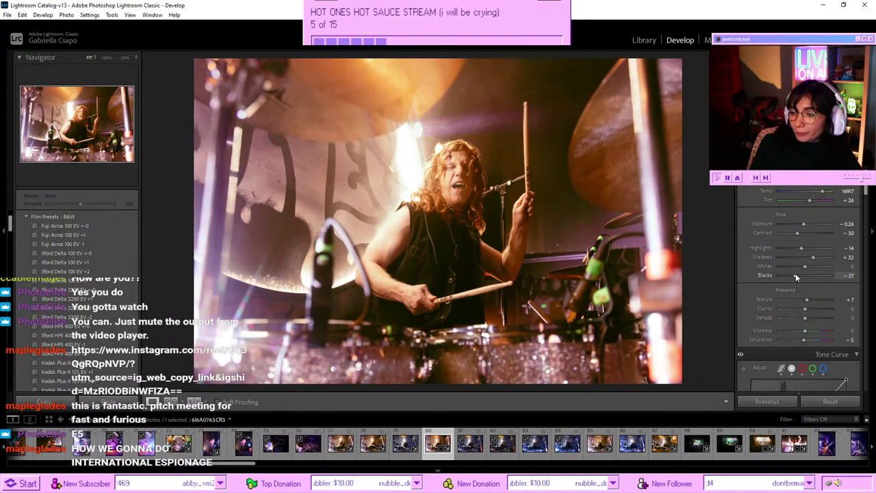
# - Look through the next drummer photos, return to photo 80 and copy its develop settings with the preselected options
pyautogui.press('Right')
pyautogui.press('Right')
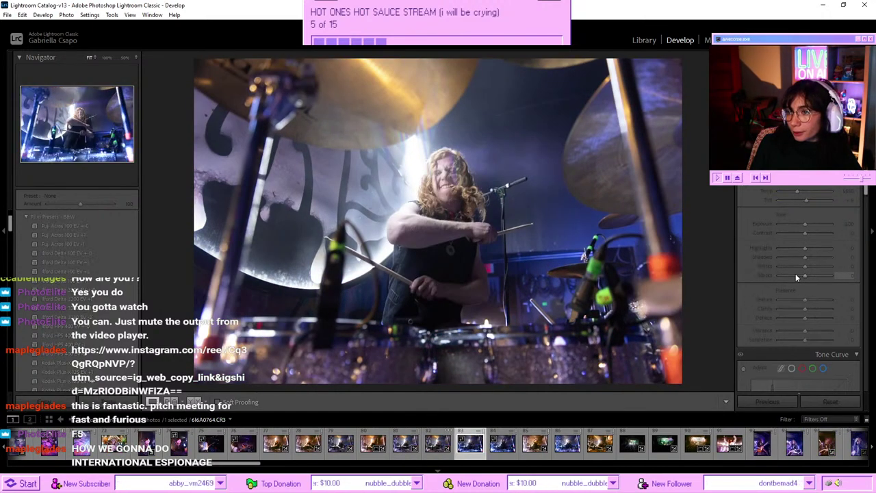
pyautogui.press('Right')
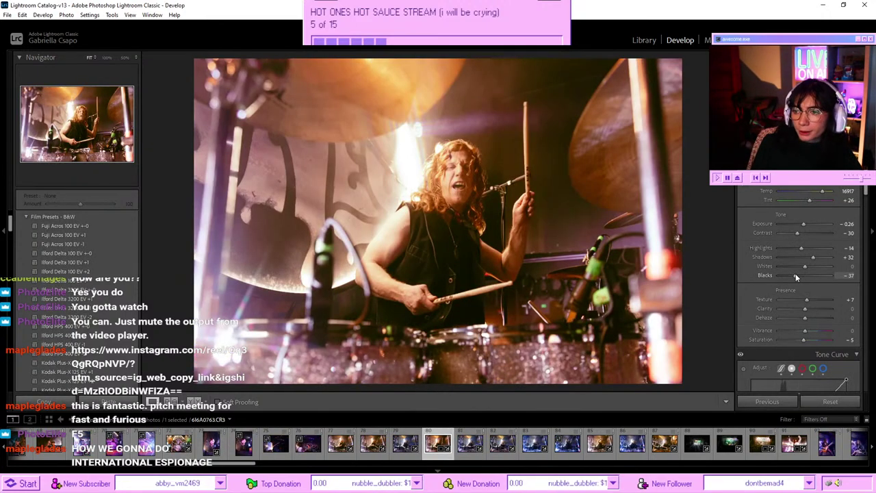
pyautogui.hotkey('ctrl', 'shift', 'c')
pyautogui.press('Return')
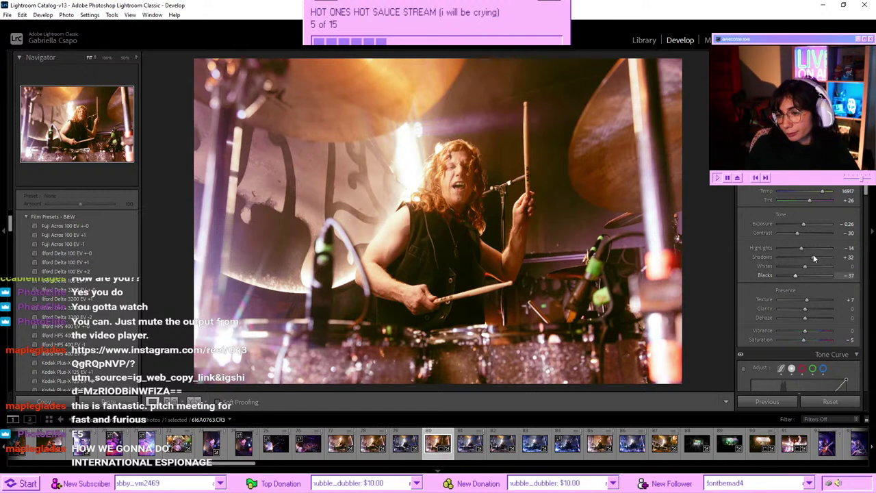
# - Paste the copied develop settings onto photo 82, the drummer with crossed arms under the golden cymbal
pyautogui.press('Right')
pyautogui.press('Right')
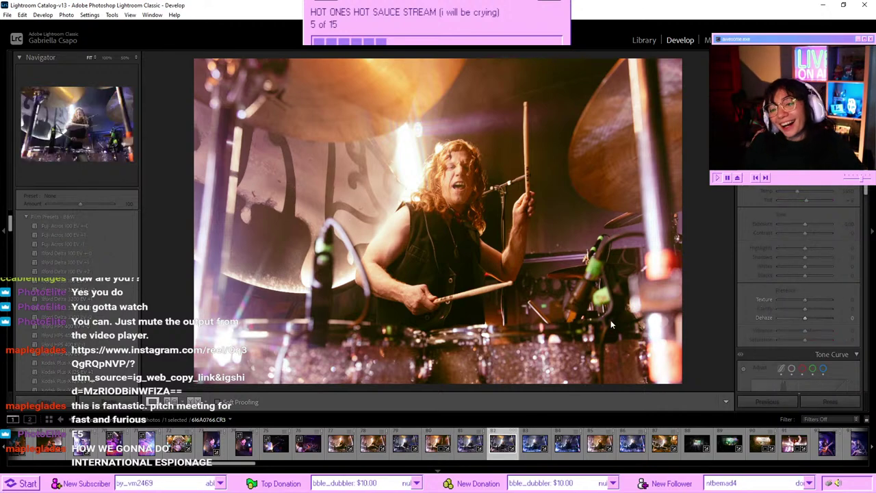
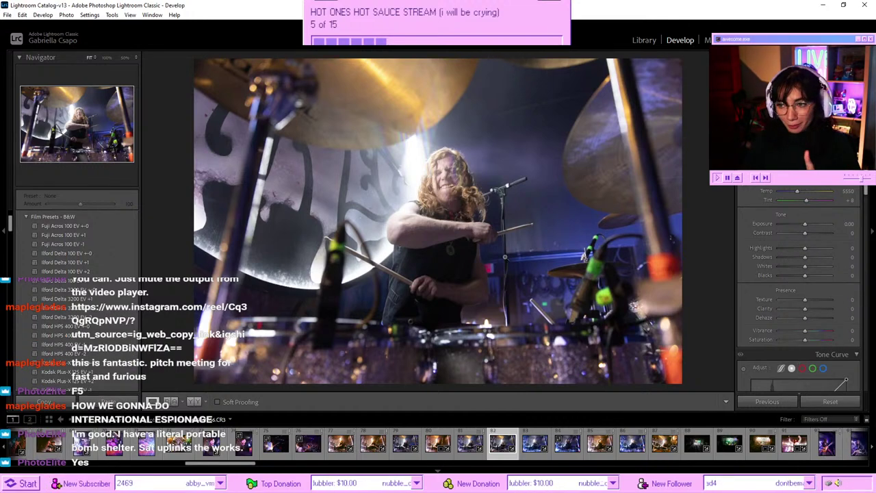
pyautogui.hotkey('ctrl', 'shift', 'v')
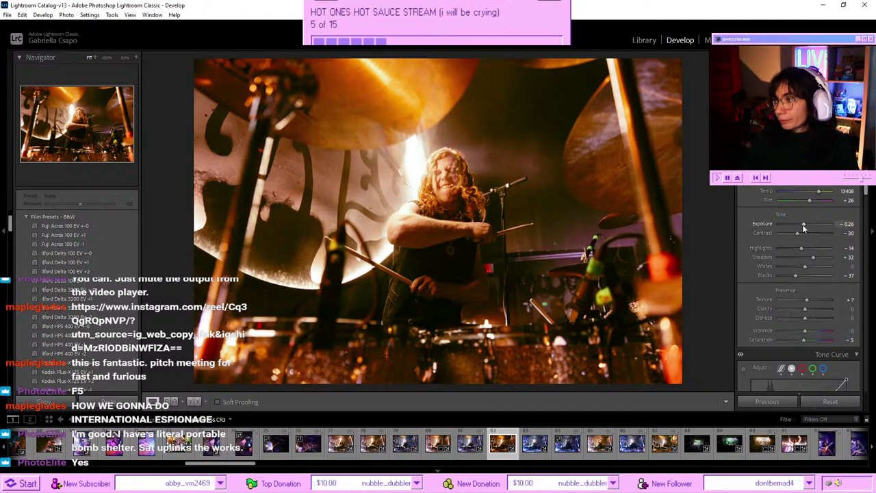
# - Reset photo 82's Exposure to 0.00 and set its Temp to 11215
pyautogui.moveTo(802, 224); pyautogui.dragTo(805, 226)
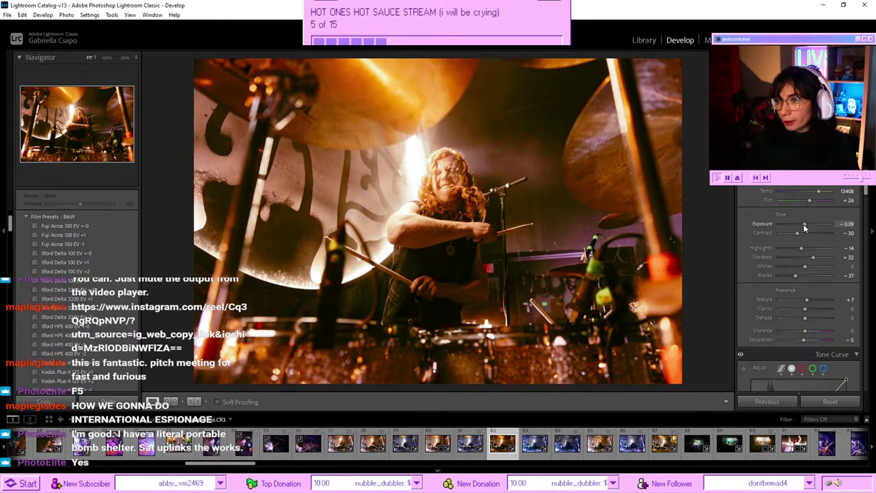
pyautogui.doubleClick(804, 223)
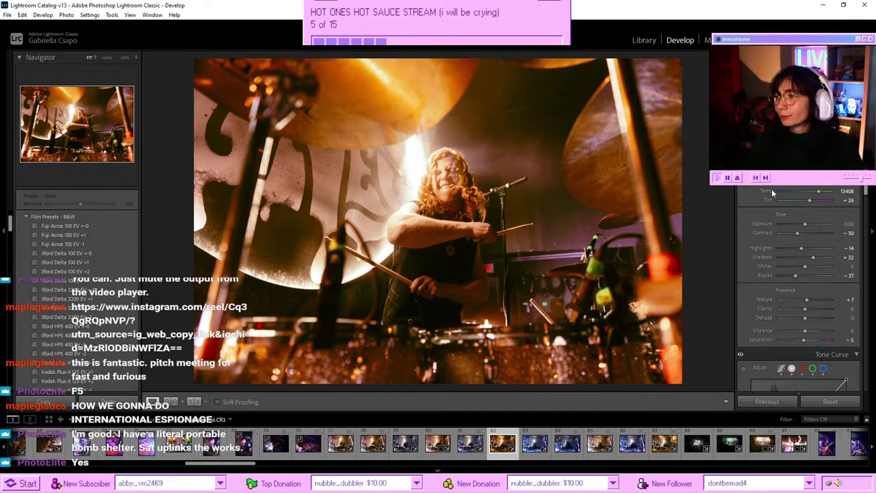
pyautogui.moveTo(815, 191); pyautogui.dragTo(812, 192)
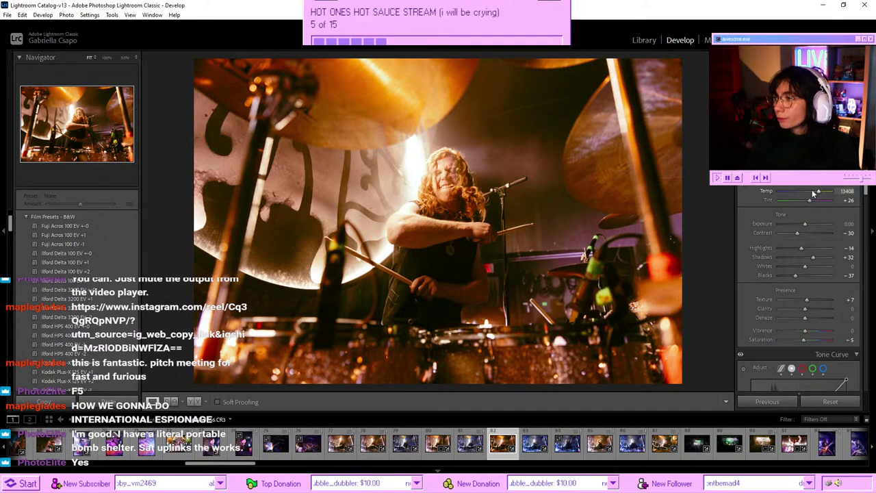
pyautogui.moveTo(816, 191); pyautogui.dragTo(817, 191)
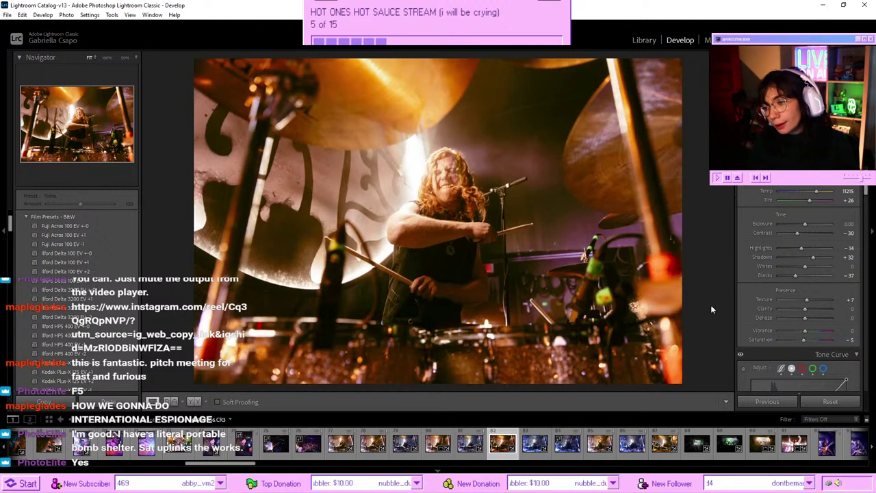
# - Paste the copied develop settings onto photo 84, the drummer with both arms raised
pyautogui.click(561, 445)
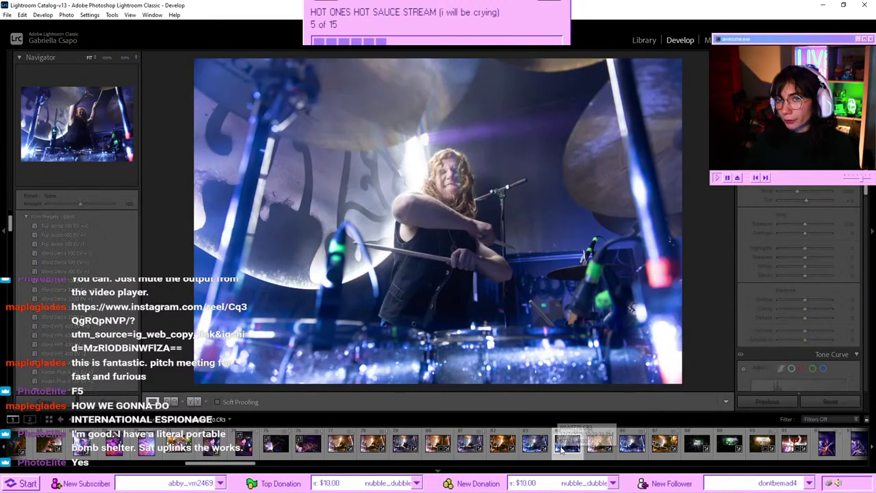
pyautogui.hotkey('ctrl', 'shift', 'v')
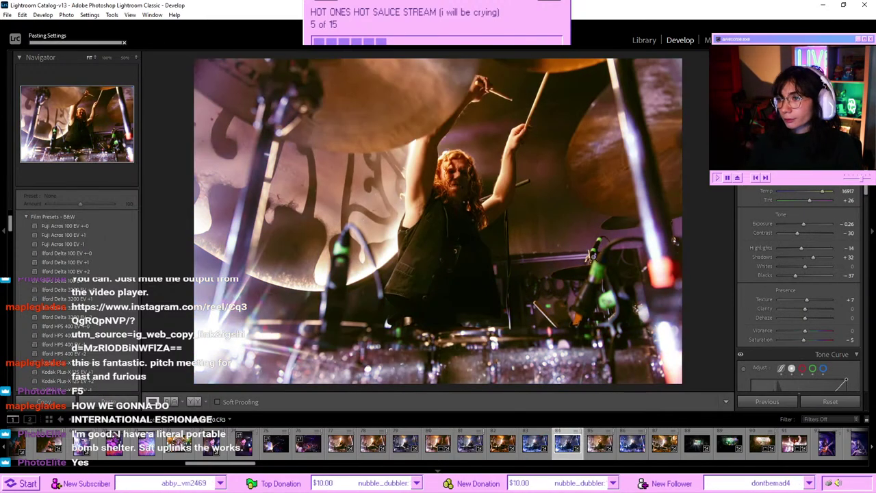
pyautogui.click(534, 445)
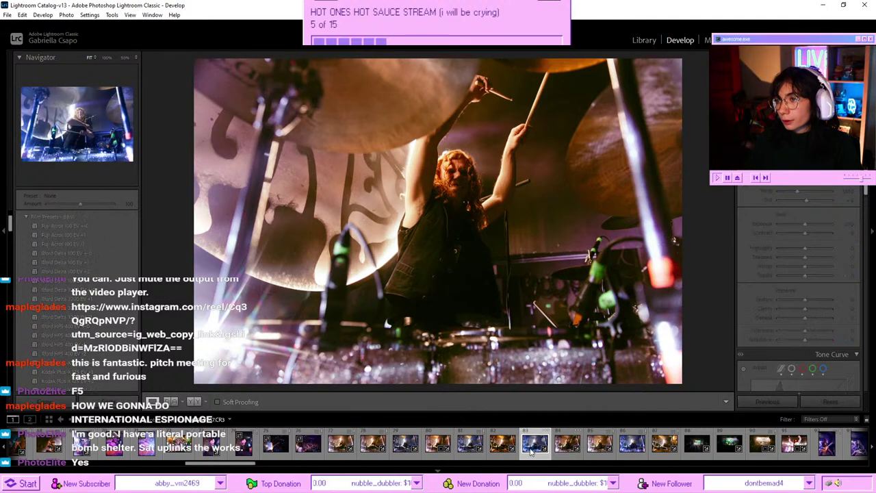
pyautogui.hotkey('ctrl', 'shift', 'v')
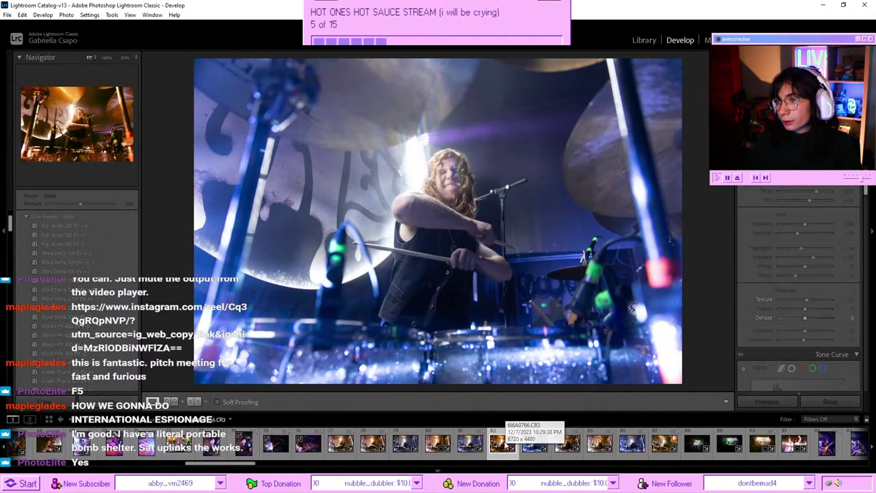
pyautogui.hotkey('ctrl', 'z')
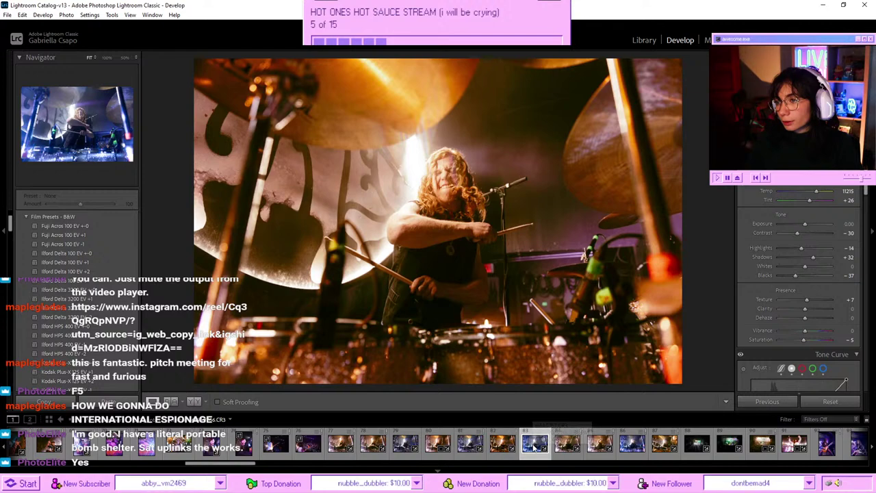
# - Copy the develop settings of photo 82 and paste them onto the blue drummer photo 83
pyautogui.click(502, 445)
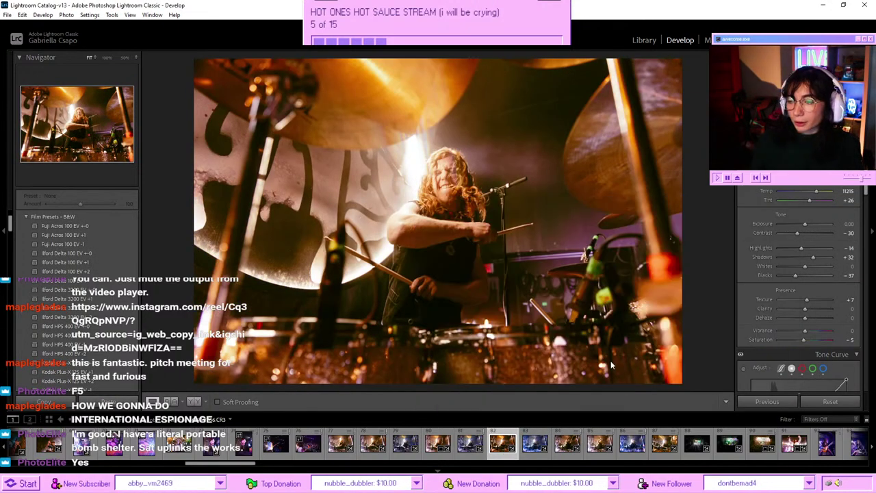
pyautogui.press('Right')
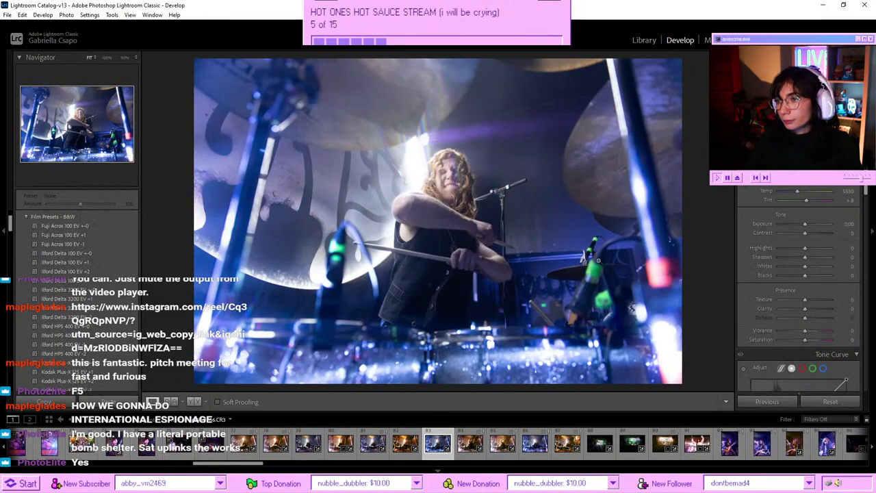
pyautogui.hotkey('ctrl', 'shift', 'v')
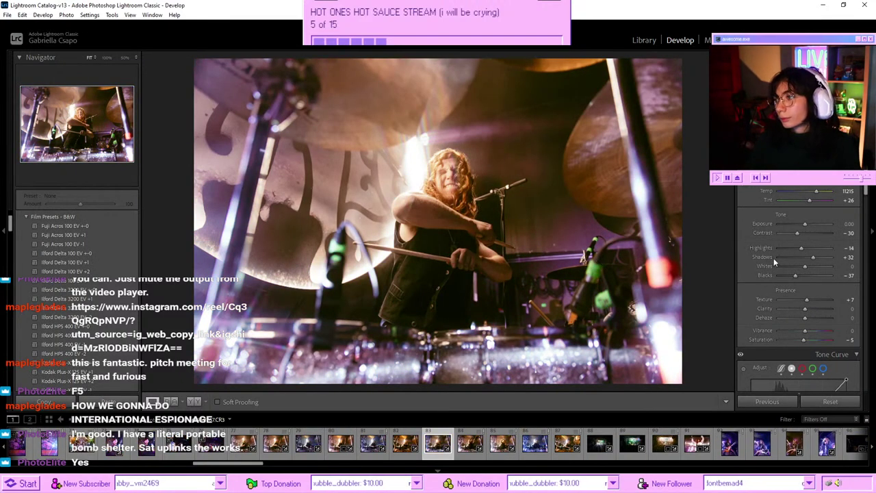
# - Set photo 83's Temp to 16478 and Highlights to −37
pyautogui.moveTo(795, 253); pyautogui.dragTo(801, 252)
pyautogui.moveTo(825, 191); pyautogui.dragTo(824, 196)
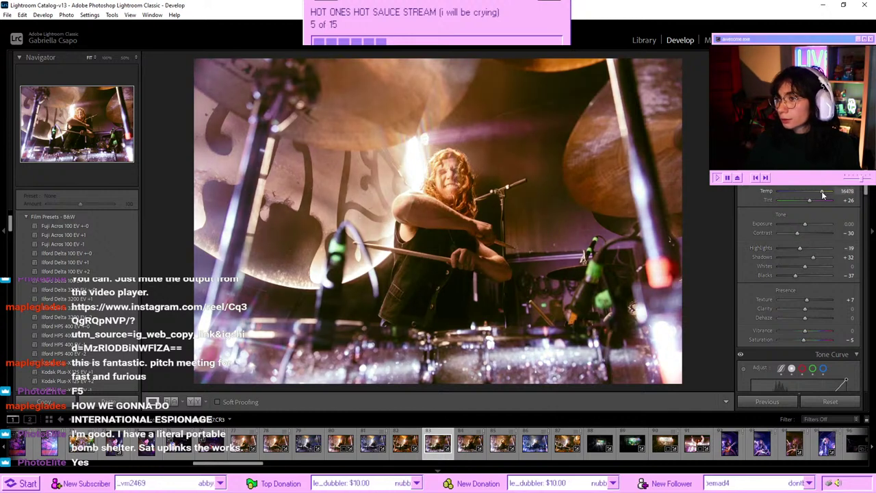
pyautogui.moveTo(799, 251); pyautogui.dragTo(797, 251)
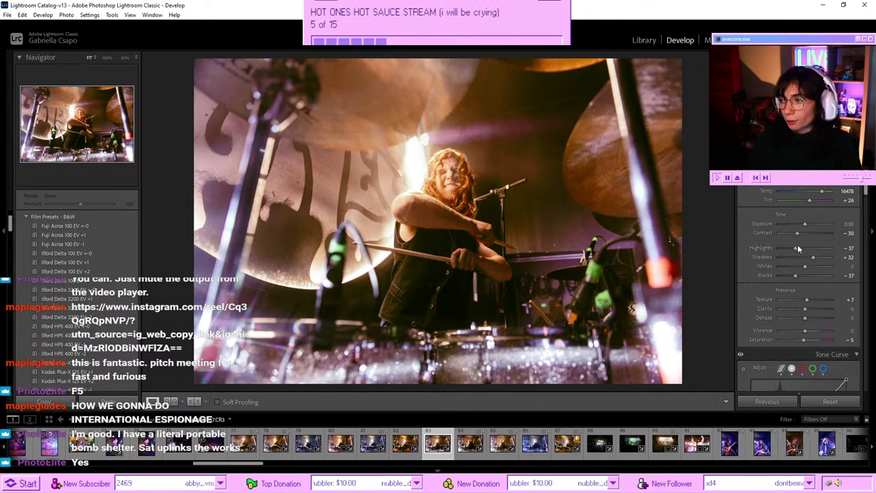
# - Shift the Purple hue of photo 83 to −79 in the colour mixer
pyautogui.scroll(-10, 791, 301)
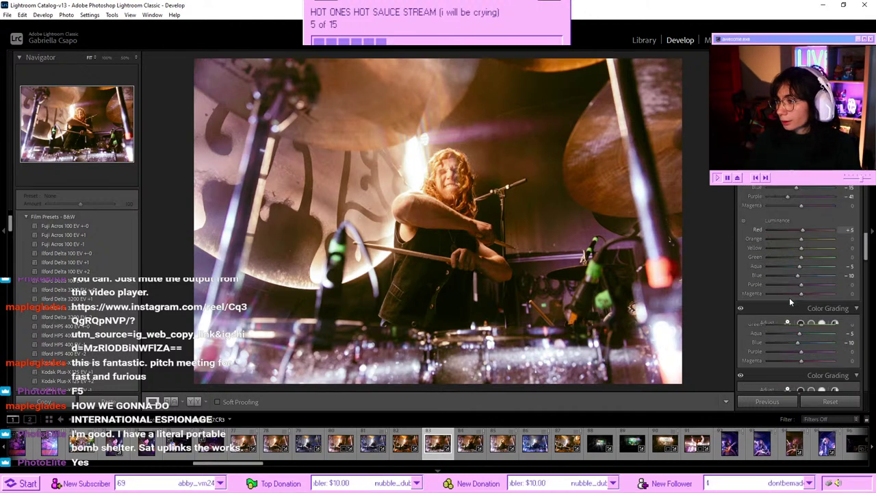
pyautogui.moveTo(804, 245); pyautogui.dragTo(780, 244)
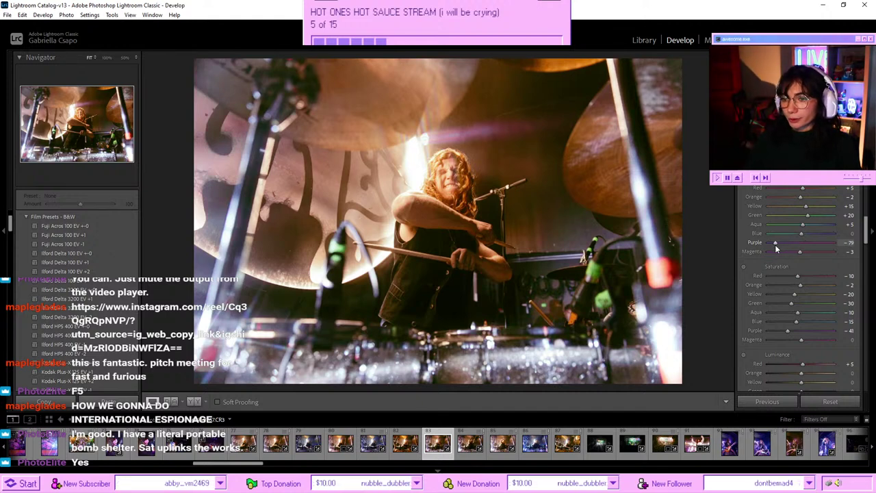
# - Set photo 83's Purple hue to −100 and Purple saturation to −12, and copy its develop settings
pyautogui.moveTo(775, 244); pyautogui.dragTo(768, 245)
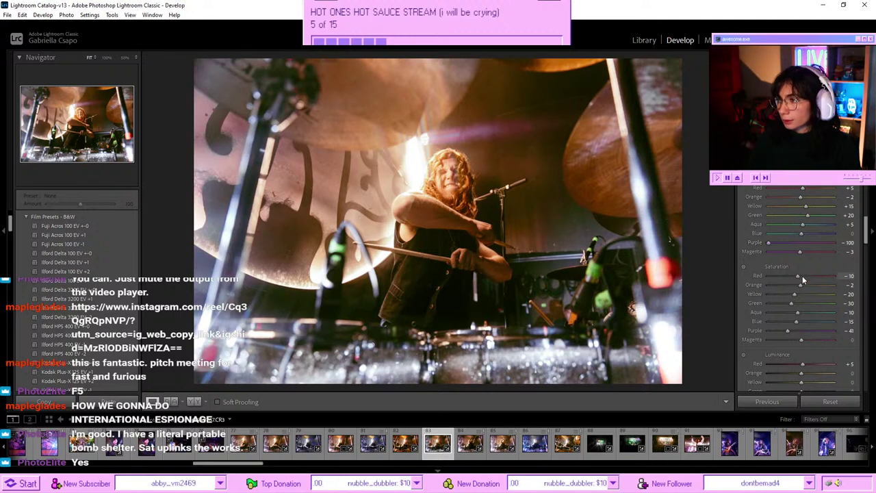
pyautogui.moveTo(788, 330)
pyautogui.mouseDown()
pyautogui.moveTo(812, 333)
pyautogui.moveTo(797, 322)
pyautogui.mouseUp()
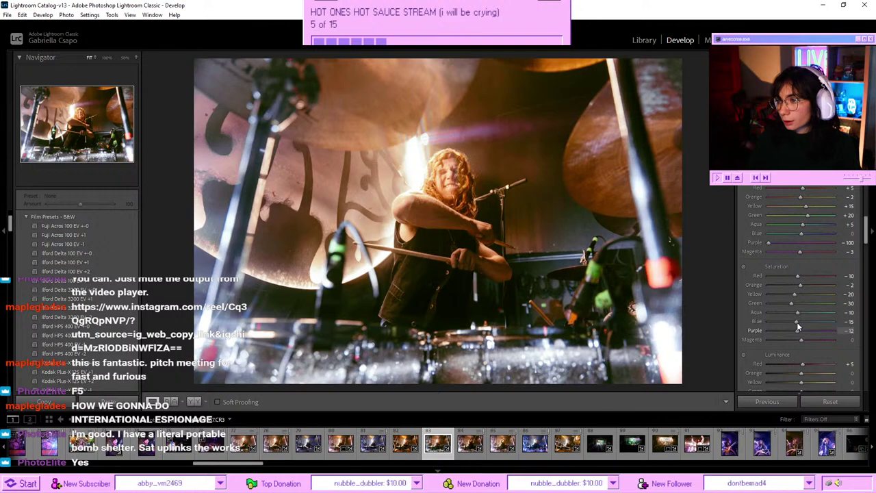
pyautogui.hotkey('ctrl', 'shift', 'c')
pyautogui.press('Return')
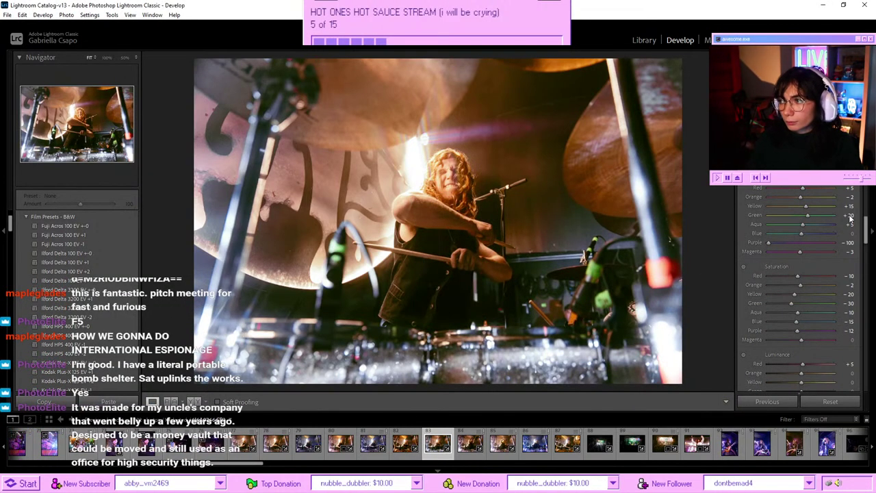
# - Set photo 83's Temp to 23684, compare it with photo 82, and copy photo 83's develop settings again
pyautogui.scroll(10, 846, 194)
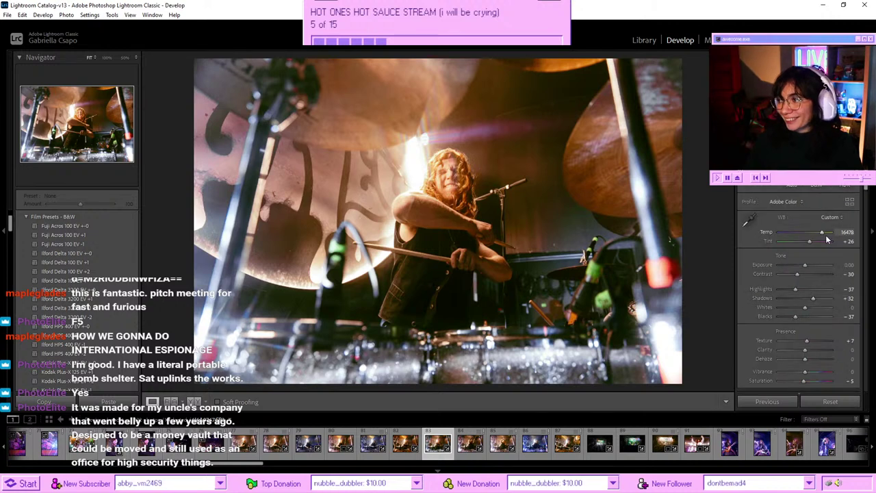
pyautogui.moveTo(823, 235); pyautogui.dragTo(828, 234)
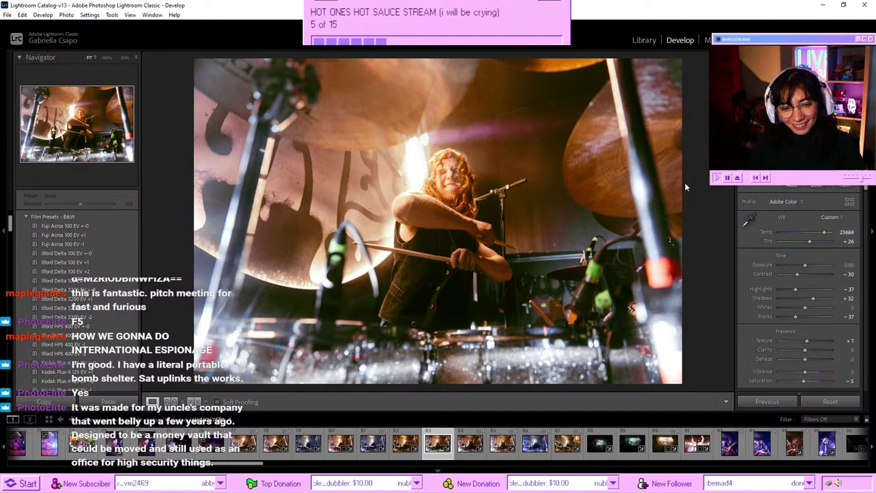
pyautogui.click(407, 444)
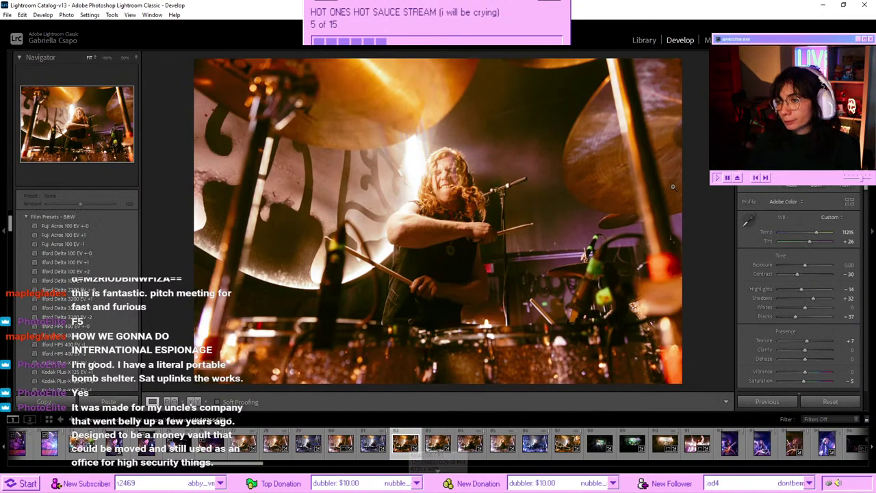
pyautogui.click(438, 445)
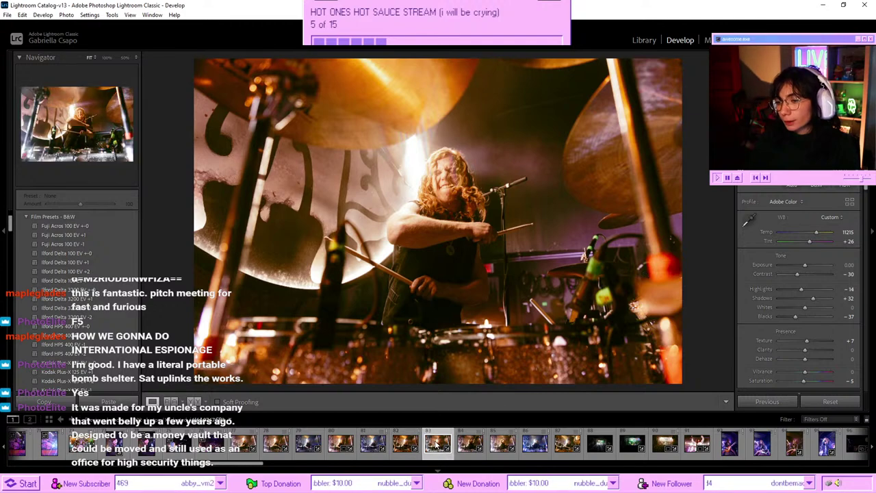
pyautogui.click(471, 447)
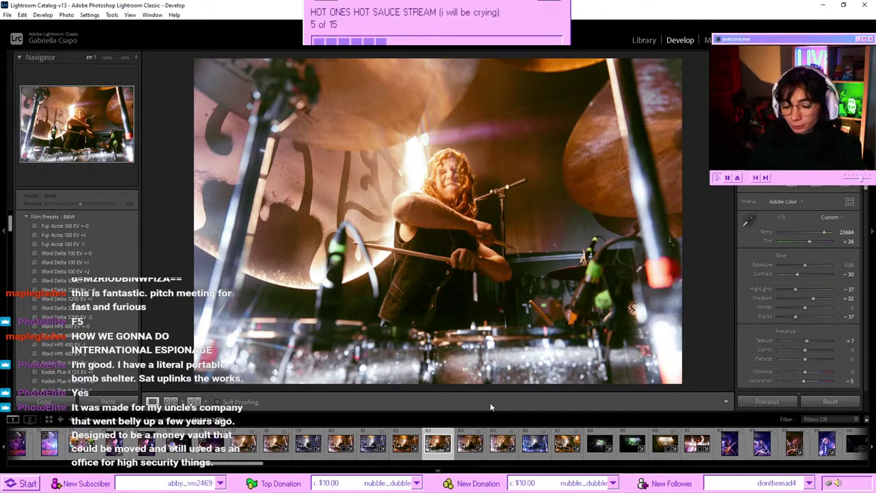
pyautogui.hotkey('ctrl', 'shift', 'c')
pyautogui.press('Return')
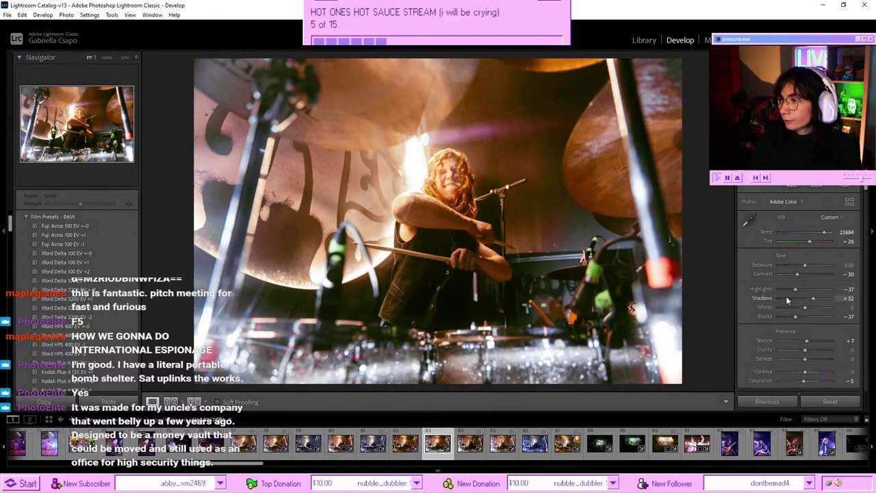
# - Set photo 83's Highlights to −61 and Whites to −9, and paste the previously copied settings onto photo 84
pyautogui.moveTo(795, 289); pyautogui.dragTo(804, 309)
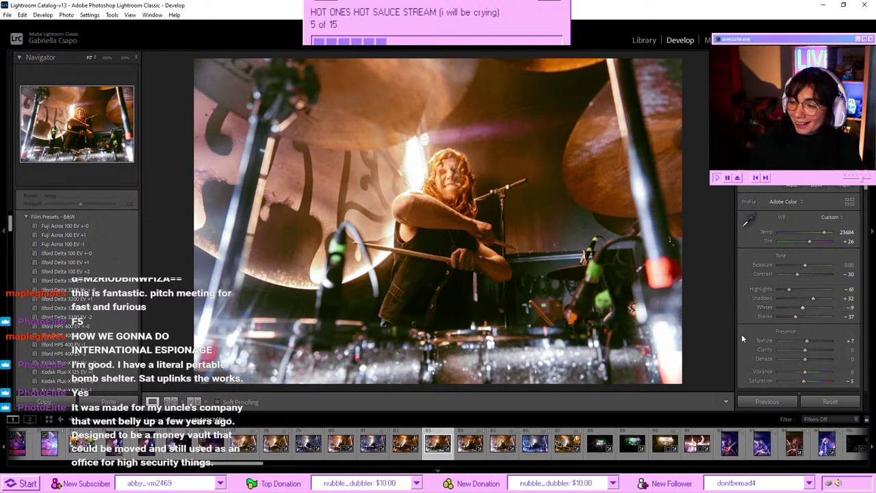
pyautogui.click(472, 449)
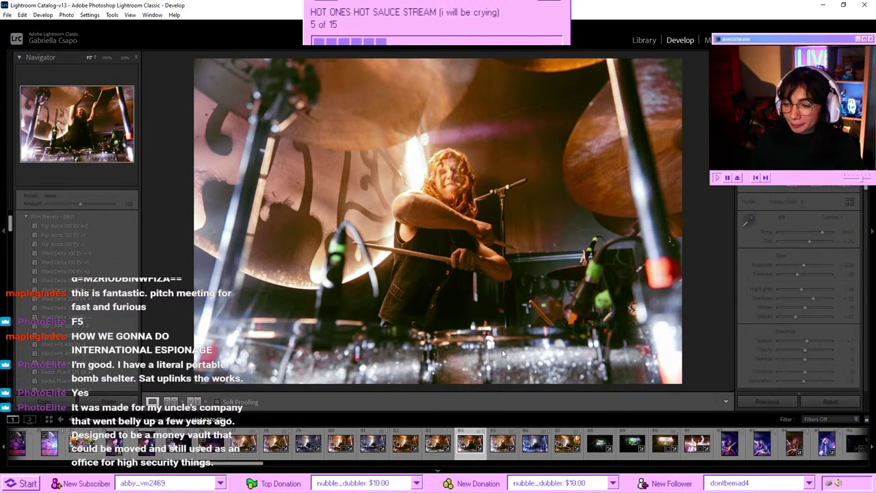
pyautogui.hotkey('ctrl', 'shift', 'v')
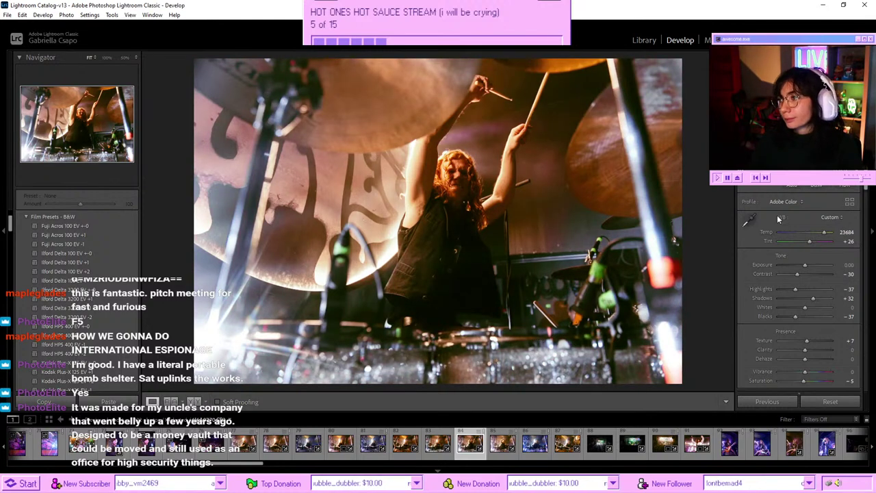
# - Add a small radial gradient mask over the drummer's face in photo 84 with Exposure 0.96
pyautogui.hotkey('shift', 'w')
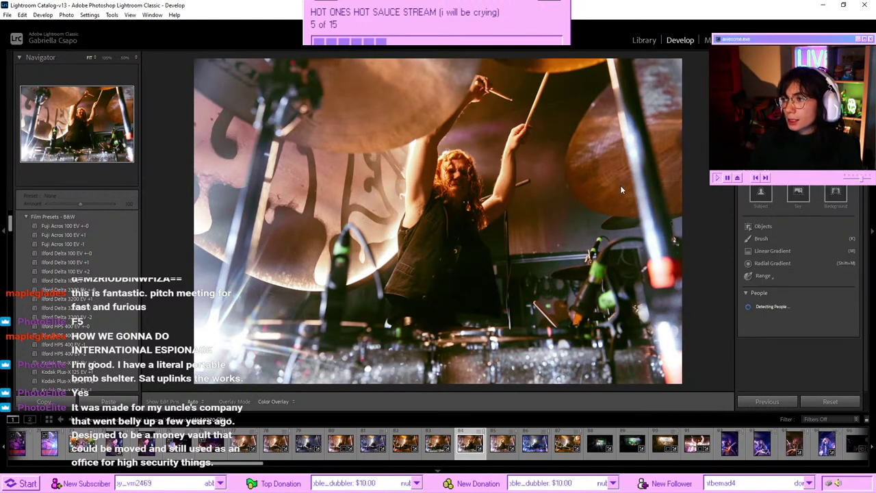
pyautogui.click(791, 202)
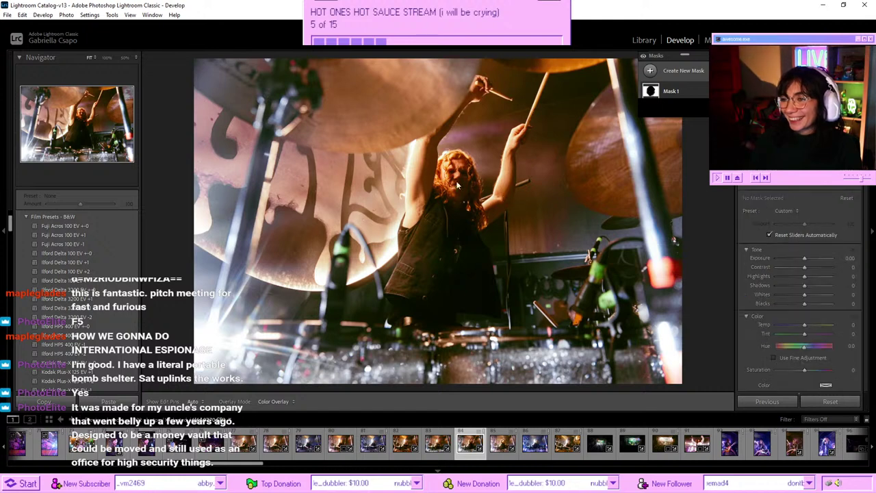
pyautogui.moveTo(453, 174)
pyautogui.mouseDown()
pyautogui.moveTo(466, 198)
pyautogui.moveTo(457, 183)
pyautogui.mouseUp()
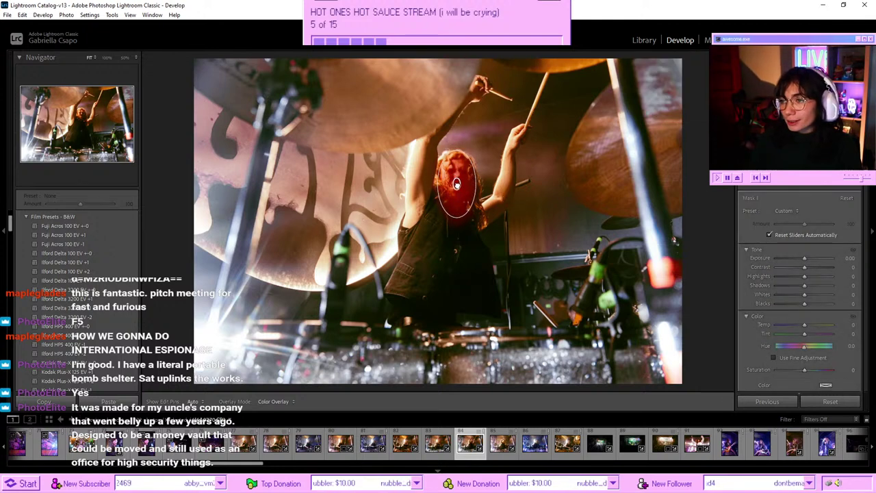
pyautogui.click(810, 260)
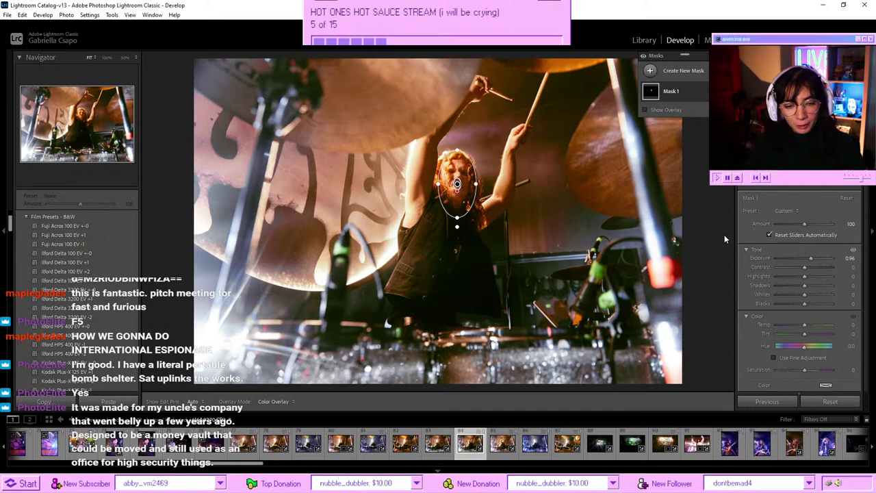
pyautogui.press('Right')
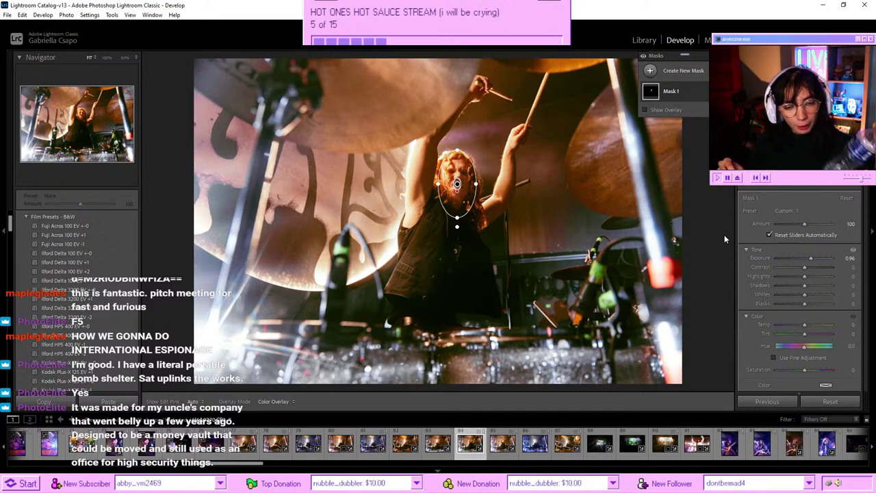
pyautogui.press('Left')
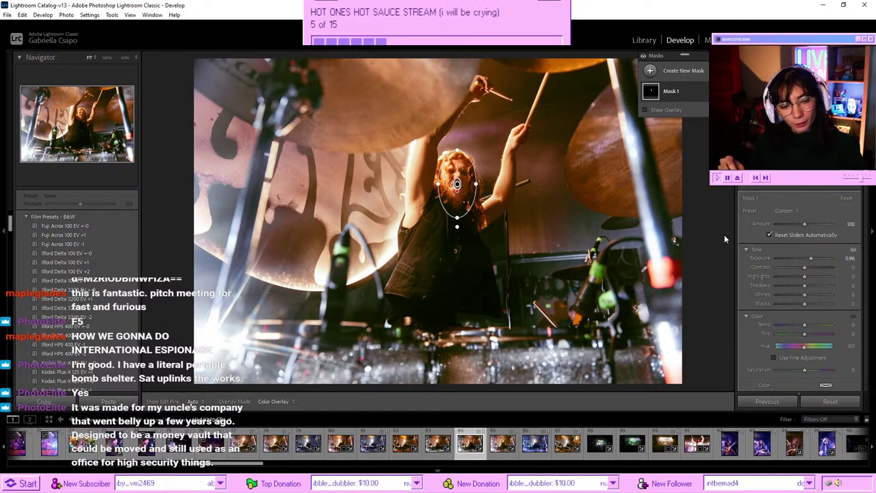
pyautogui.press('Right')
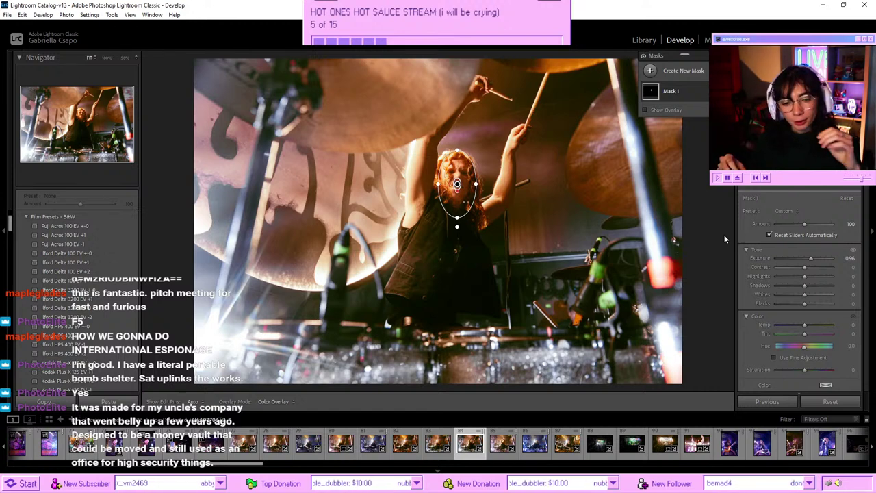
pyautogui.press('Left')
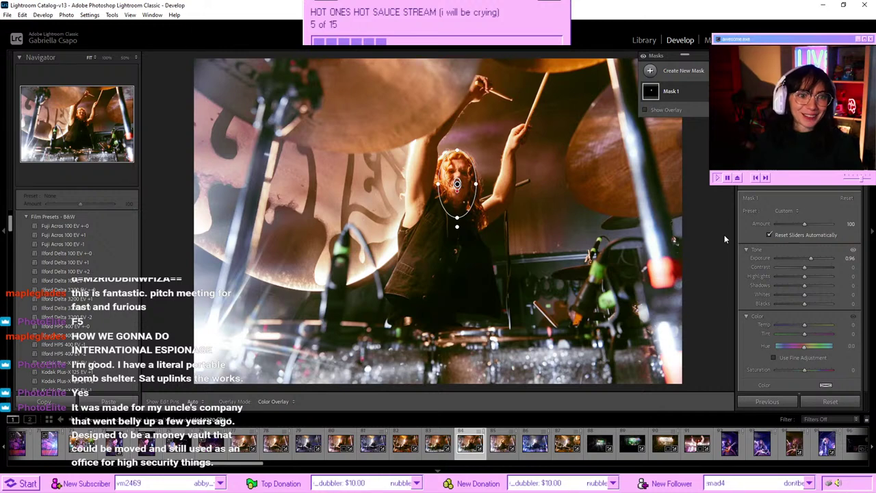
pyautogui.press('Right')
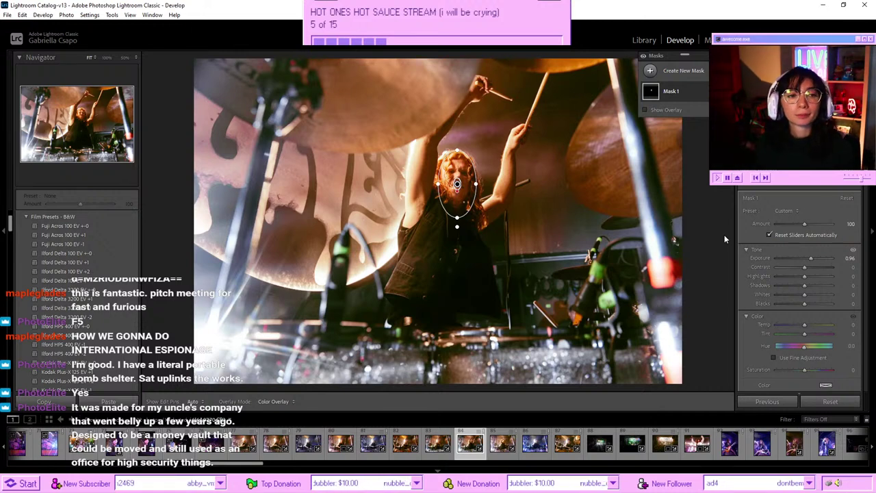
pyautogui.press('Left')
pyautogui.press('Right')
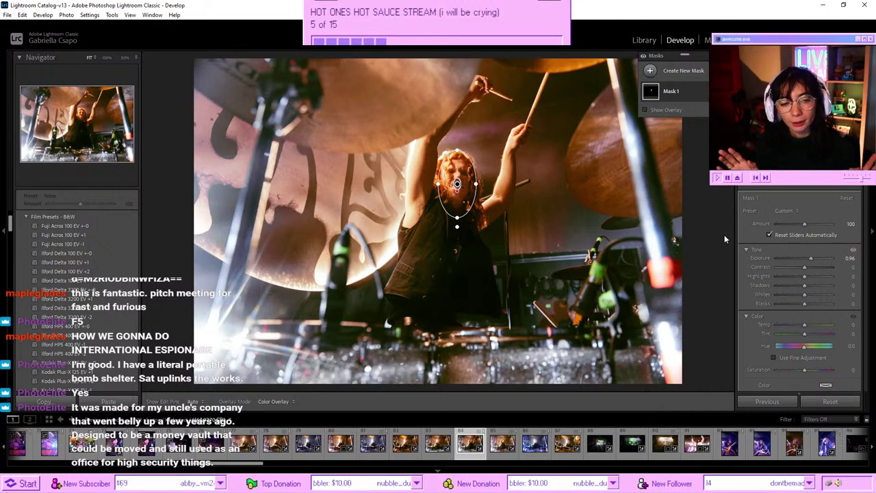
pyautogui.press('Left')
pyautogui.press('Right')
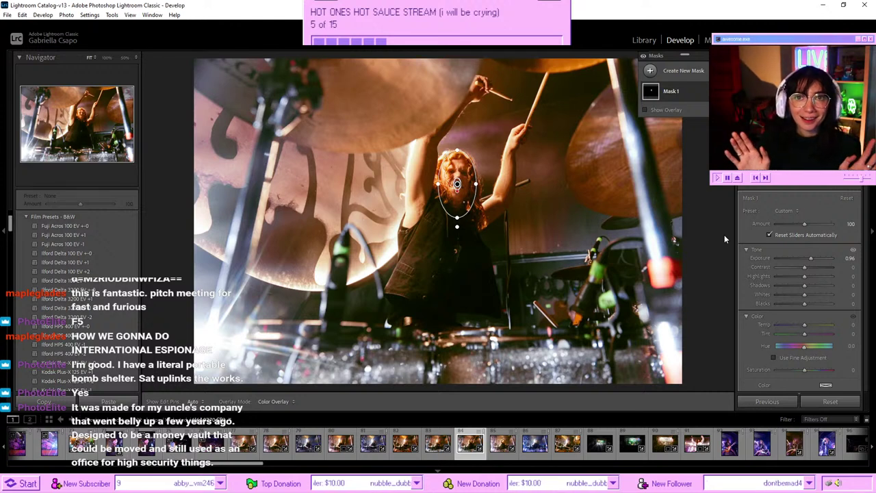
pyautogui.press('Left')
pyautogui.press('Right')
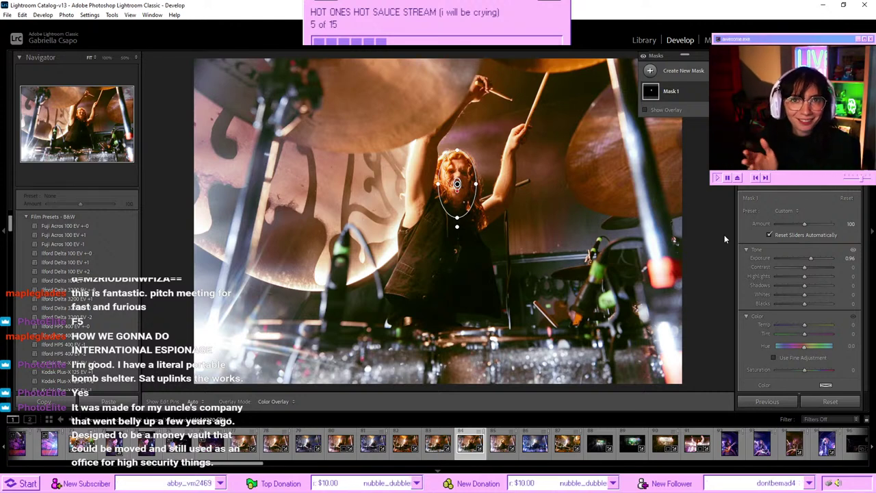
pyautogui.press('Left')
pyautogui.press('Right')
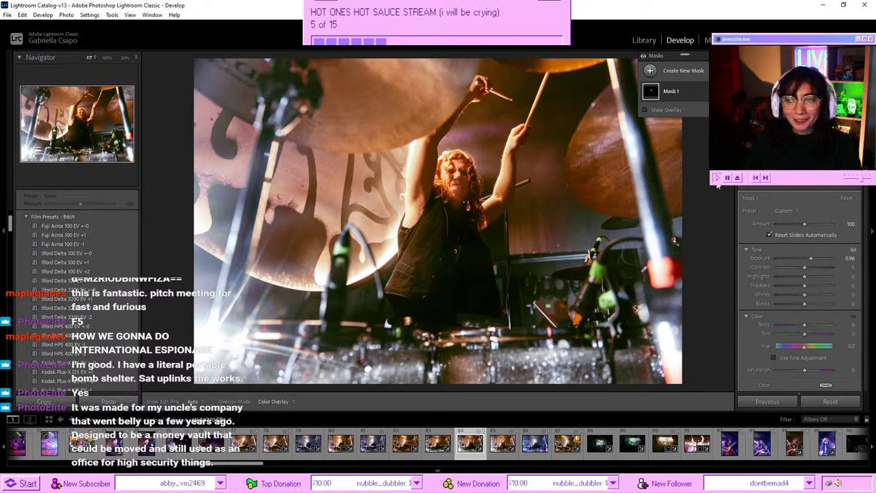
pyautogui.press('Left')
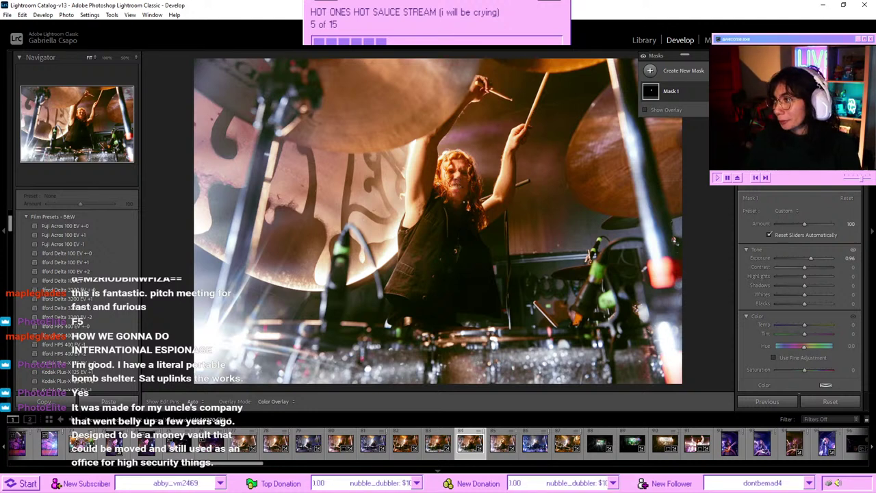
# - Leave masking and set photo 84's Vertical perspective transform to −12
pyautogui.hotkey('shift', 'w')
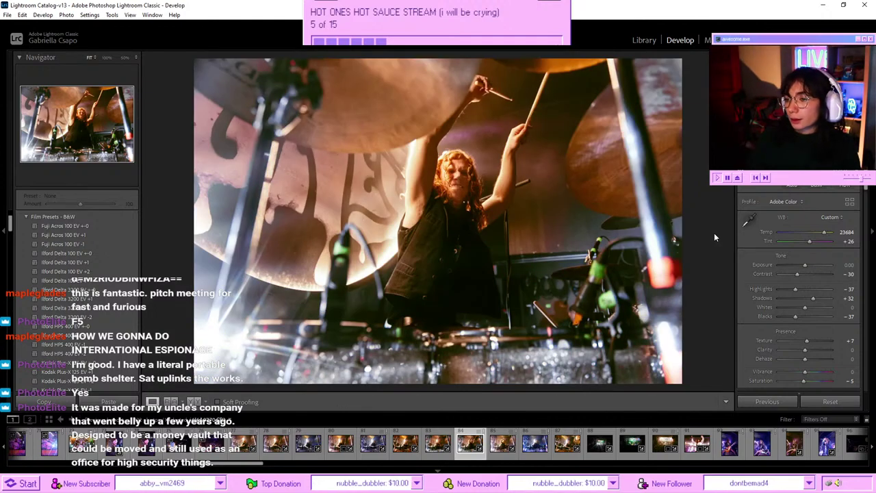
pyautogui.scroll(-15, 760, 237)
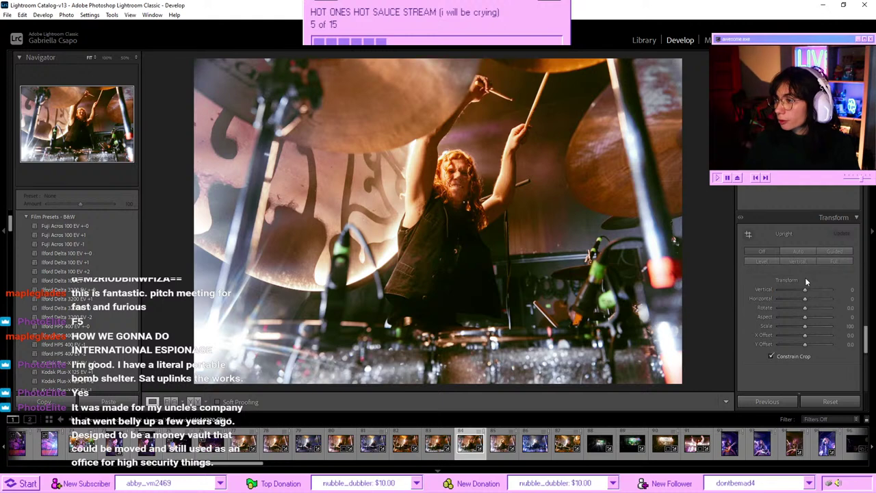
pyautogui.moveTo(804, 290); pyautogui.dragTo(801, 289)
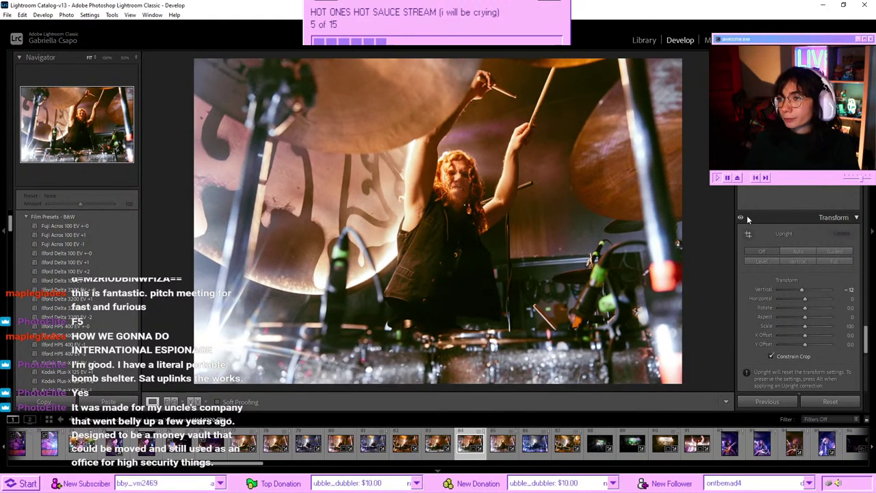
# - Paste the copied develop settings onto photo 85 and raise its Exposure to +0.18
pyautogui.press('Right')
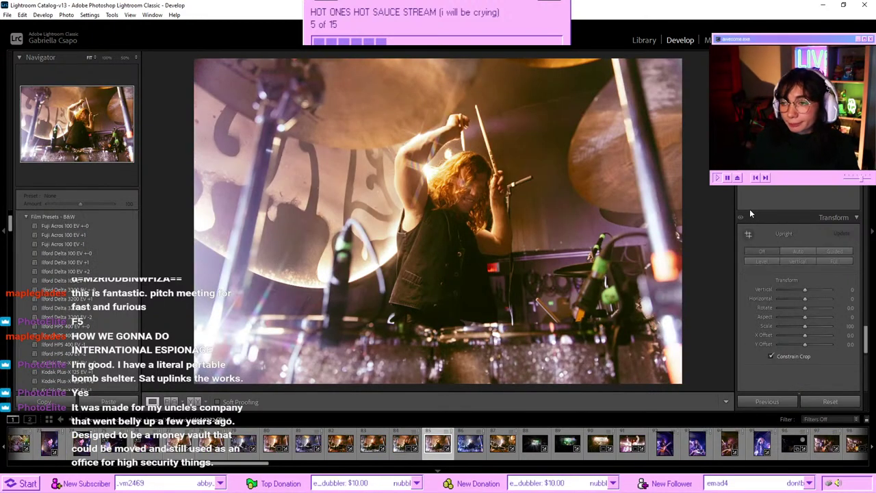
pyautogui.scroll(5, 815, 219)
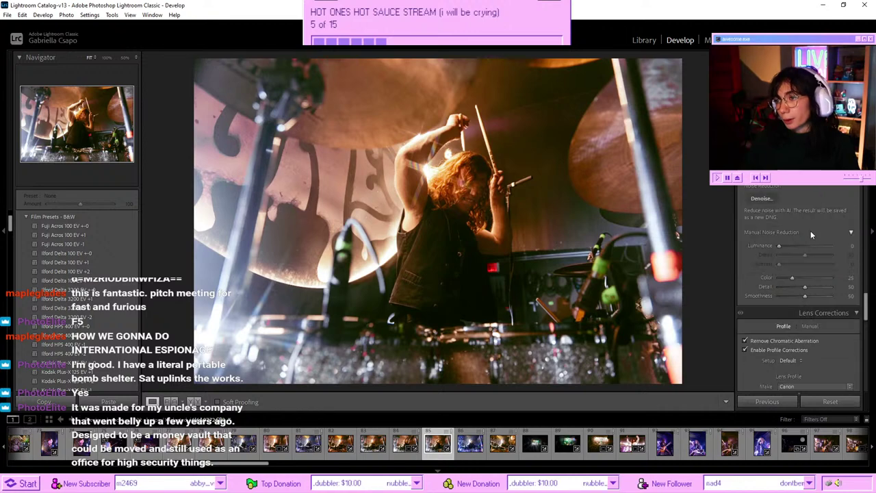
pyautogui.scroll(8, 807, 234)
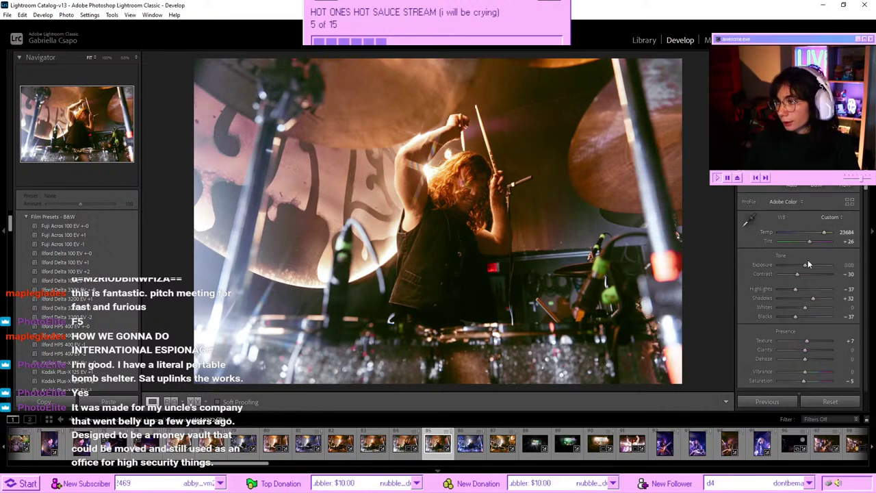
pyautogui.click(807, 265)
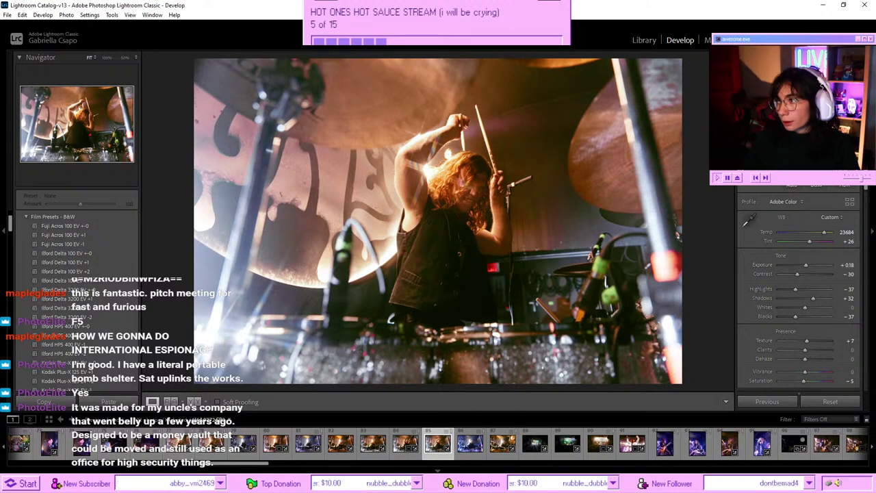
# - Raise the Exposure of photo 85's existing face mask to 0.56 and leave masking
pyautogui.hotkey('shift', 'w')
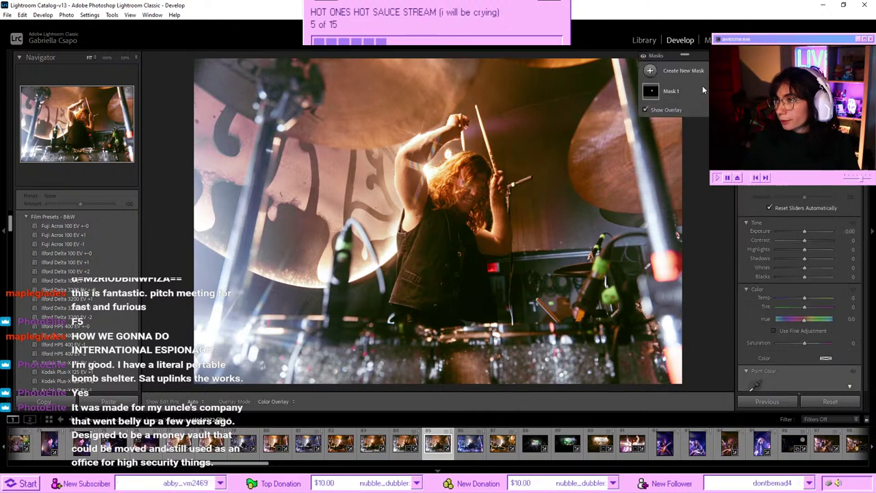
pyautogui.click(469, 194)
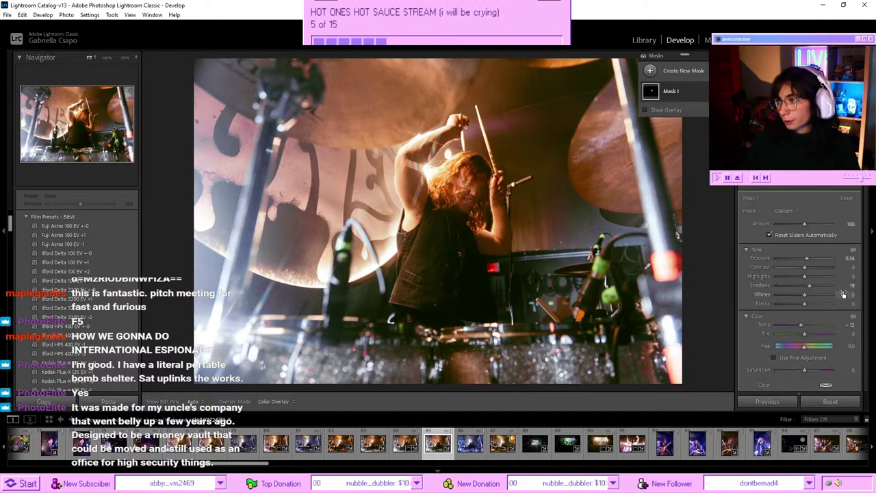
pyautogui.moveTo(810, 256); pyautogui.dragTo(808, 259)
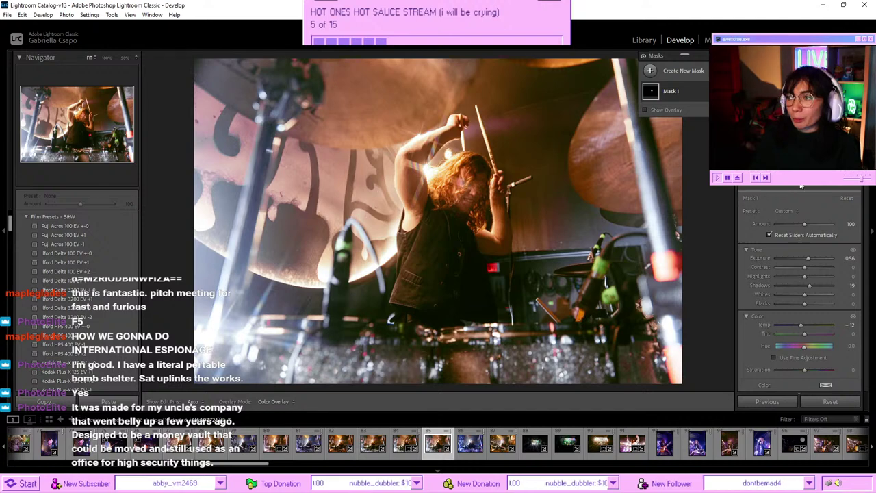
pyautogui.hotkey('shift', 'w')
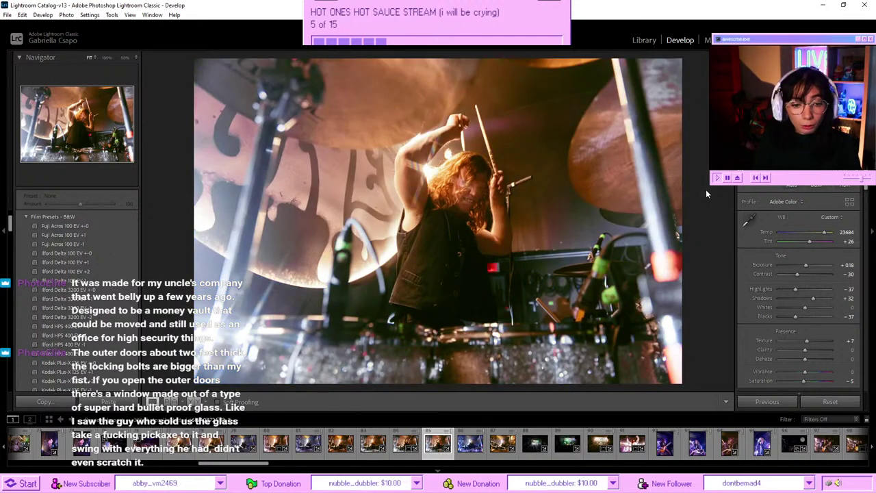
# - Warm photo 87 by setting Temp to 6912 and shift its Purple hue to −100
pyautogui.press('Right')
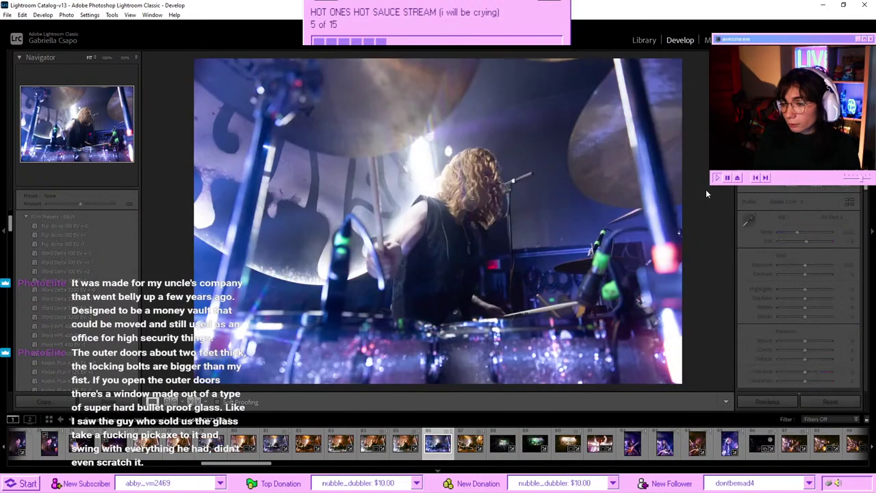
pyautogui.press('Left')
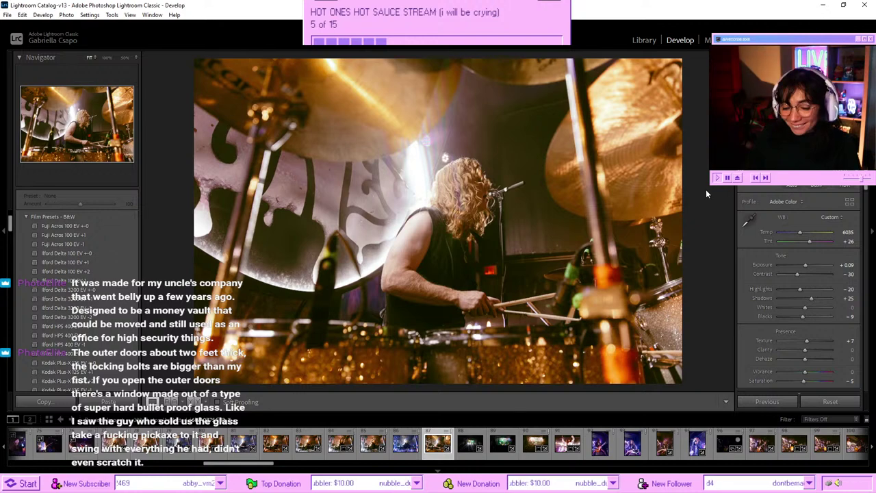
pyautogui.hotkey('ctrl', 'shift', 'v')
pyautogui.hotkey('ctrl', 'z')
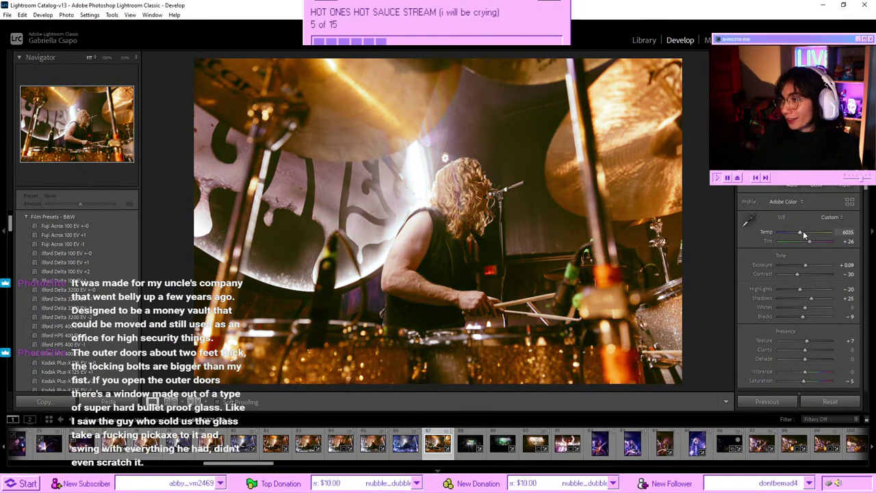
pyautogui.moveTo(800, 231); pyautogui.dragTo(805, 229)
pyautogui.scroll(-10, 787, 264)
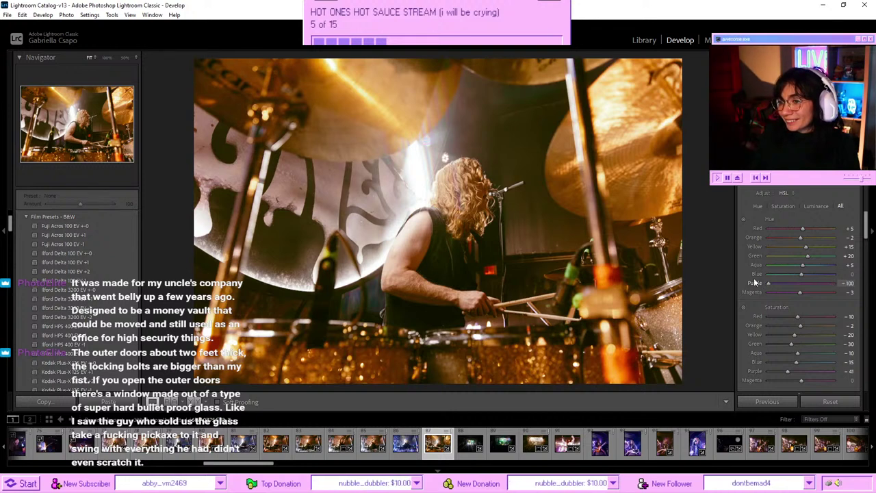
pyautogui.moveTo(834, 283); pyautogui.dragTo(756, 283)
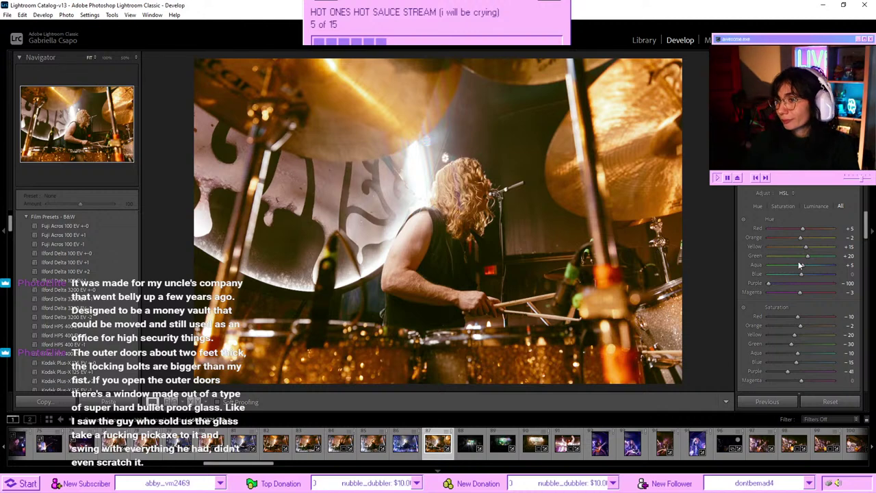
pyautogui.scroll(8, 827, 278)
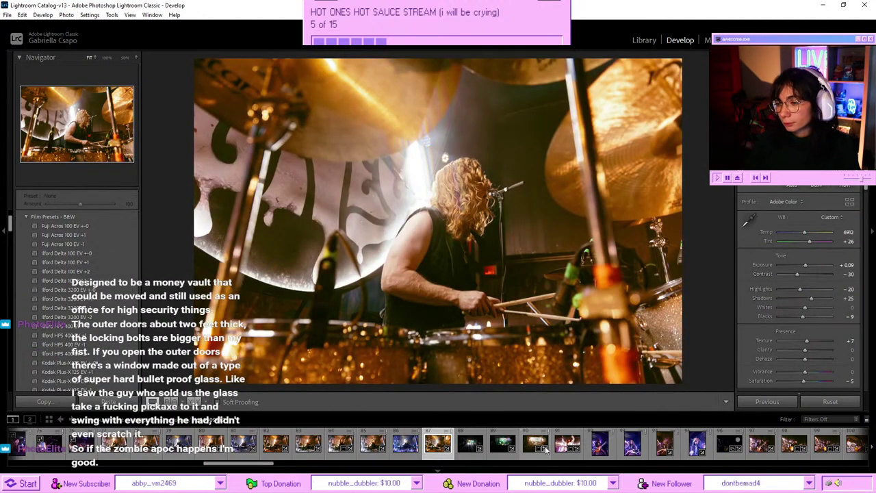
# - Set the Exposure of photo 90, the wide stage and crowd shot, to −0.53 and its Temp to 5684
pyautogui.click(469, 444)
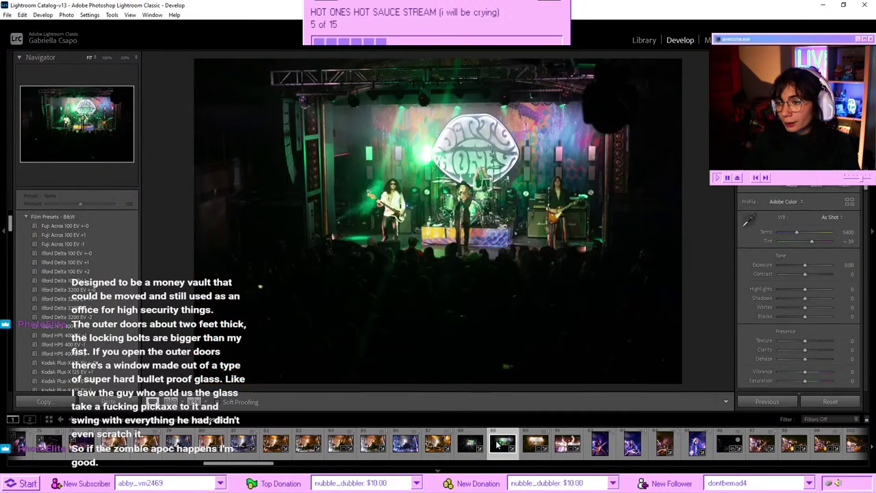
pyautogui.click(530, 443)
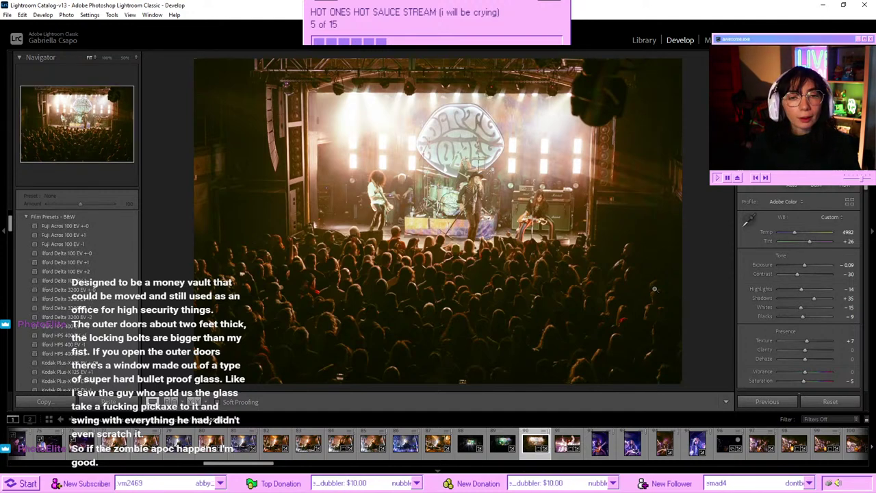
pyautogui.click(801, 264)
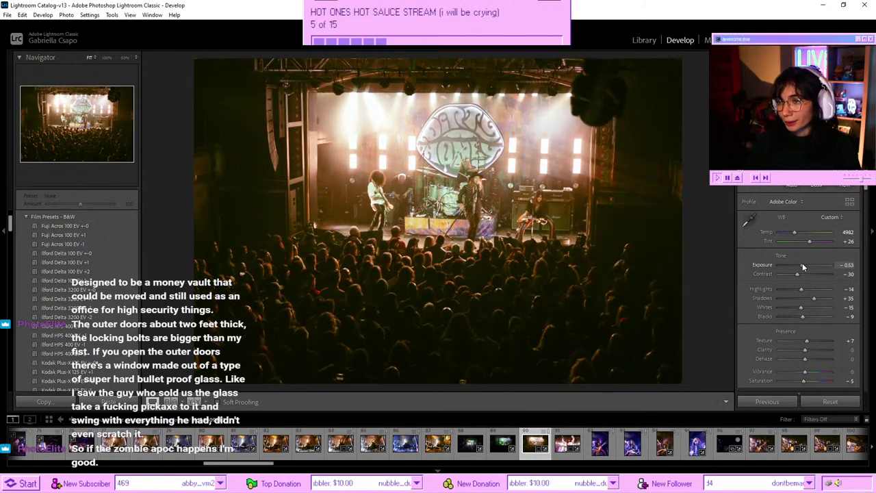
pyautogui.moveTo(793, 233); pyautogui.dragTo(799, 234)
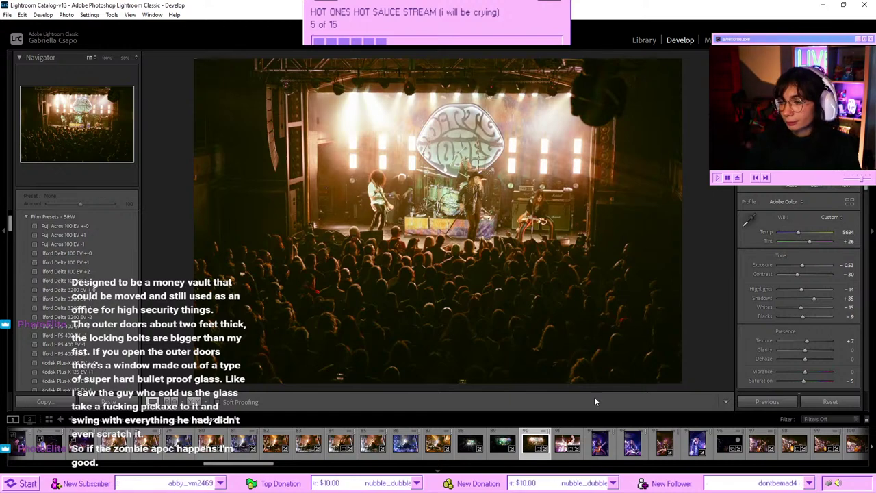
# - Set photo 91's Tint to −103 and Temp to 50000, and compare the result with the original
pyautogui.click(568, 442)
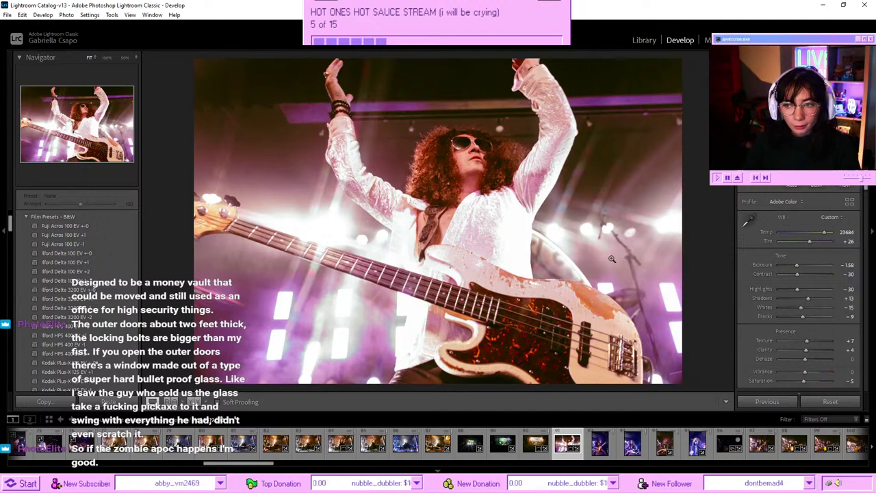
pyautogui.hotkey('ctrl', 'shift', 'v')
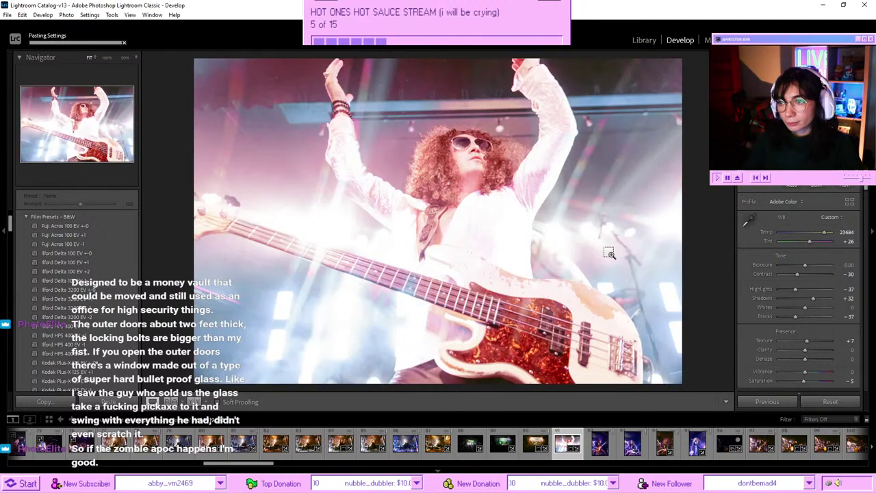
pyautogui.hotkey('ctrl', 'z')
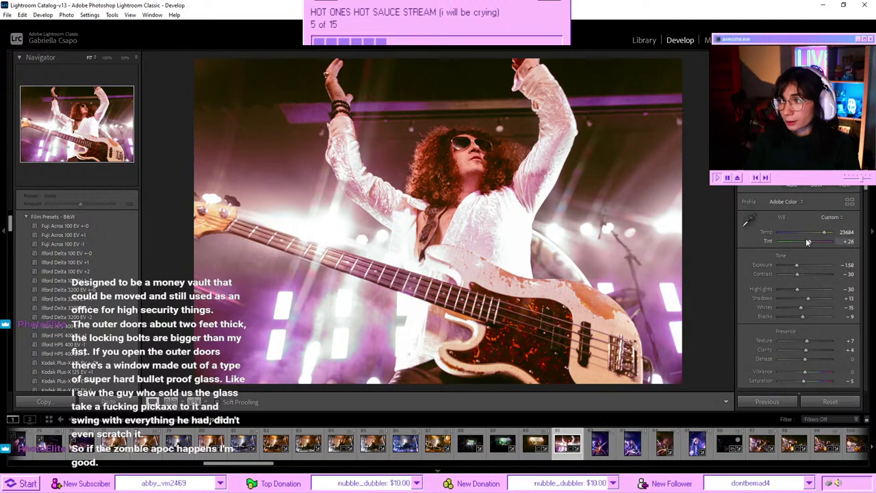
pyautogui.moveTo(805, 241); pyautogui.dragTo(788, 243)
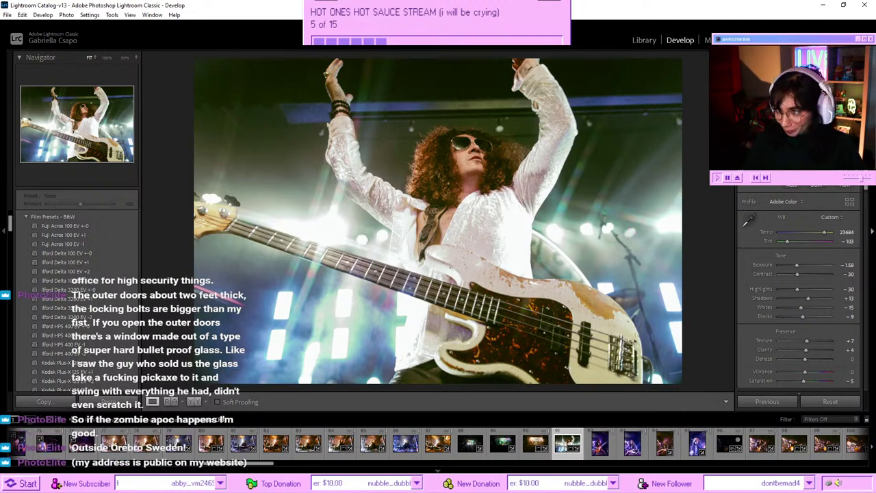
pyautogui.moveTo(809, 233); pyautogui.dragTo(824, 221)
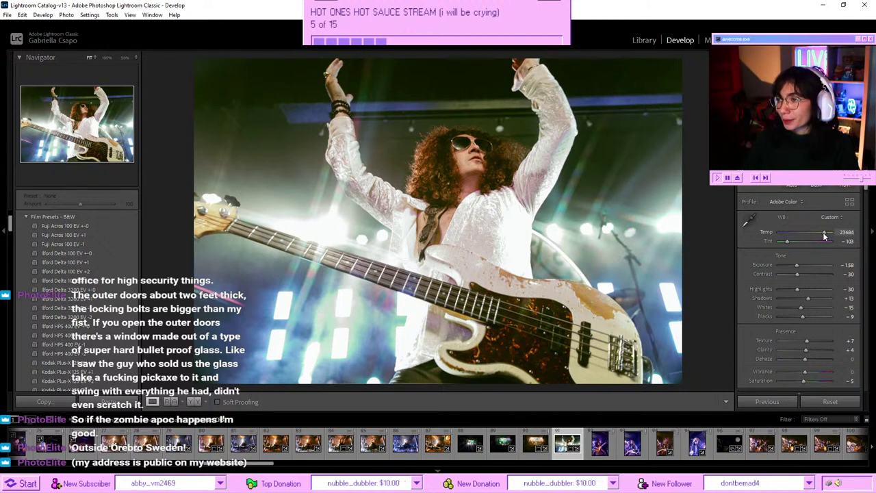
pyautogui.moveTo(823, 232); pyautogui.dragTo(825, 232)
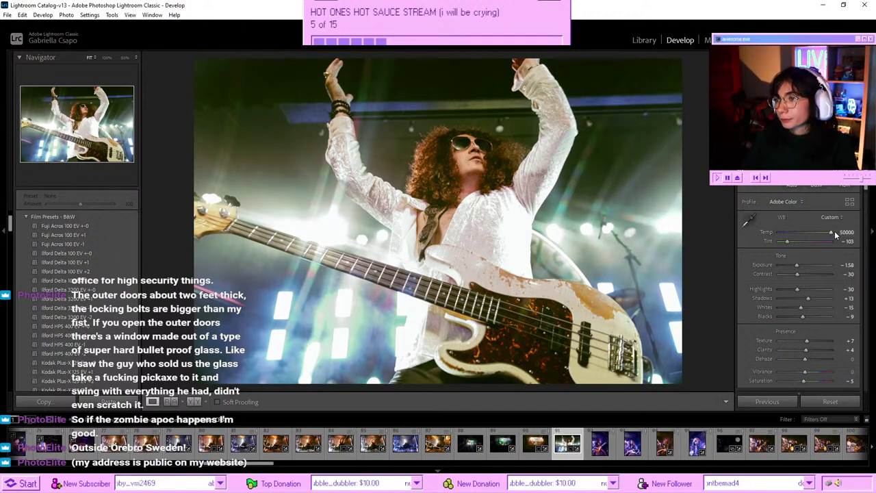
pyautogui.press('\\')
pyautogui.press('\\')
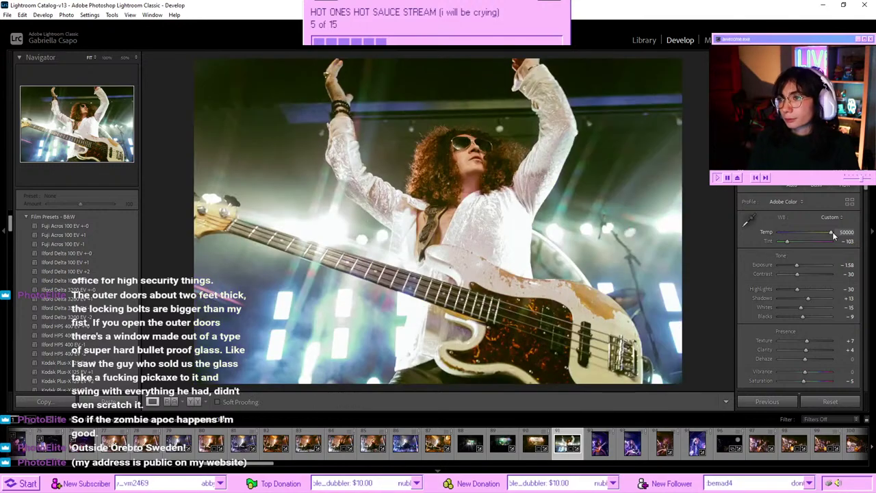
# - Shift the midtones in photo 91's color grading toward warm orange and compare before and after
pyautogui.scroll(-15, 808, 257)
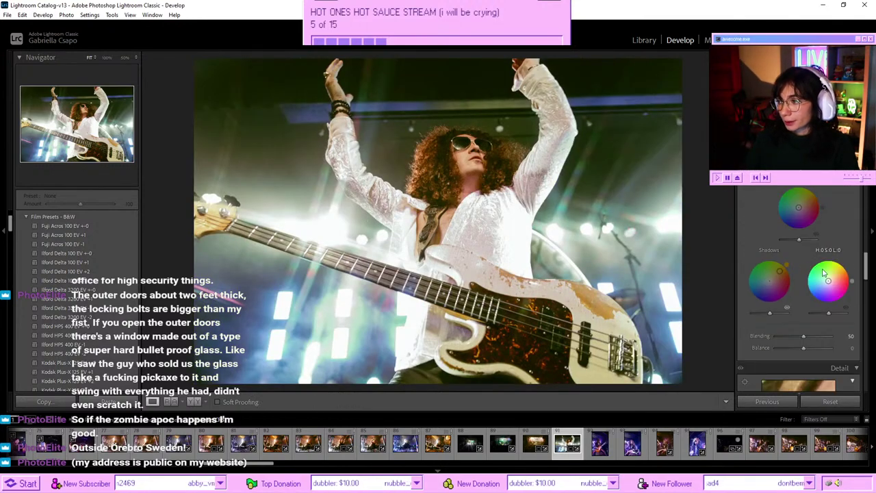
pyautogui.moveTo(798, 207)
pyautogui.mouseDown()
pyautogui.moveTo(818, 198)
pyautogui.moveTo(807, 199)
pyautogui.mouseUp()
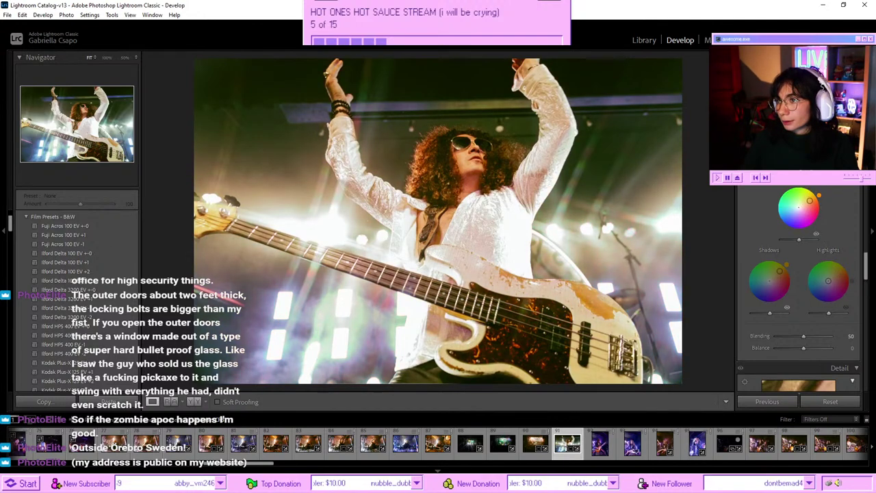
pyautogui.press('\\')
pyautogui.press('\\')
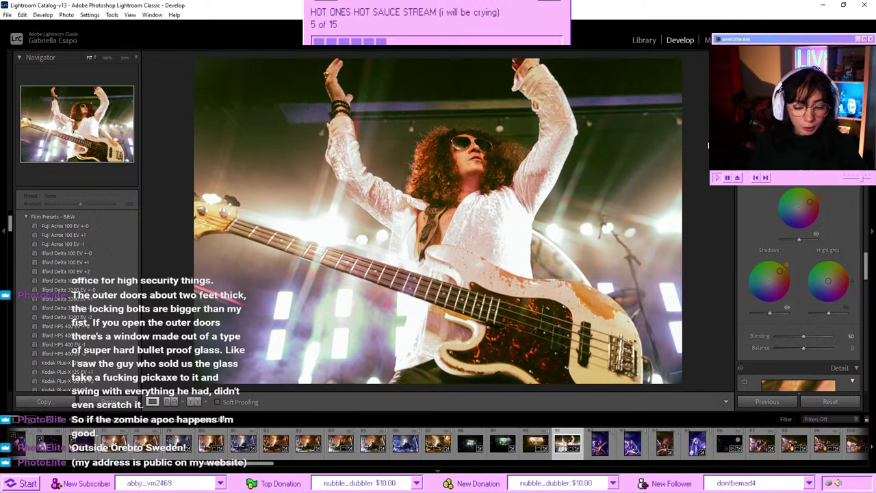
# - Copy the develop settings of photo 94, excluding masking, crop and transform, and paste them onto photo 93
pyautogui.click(598, 446)
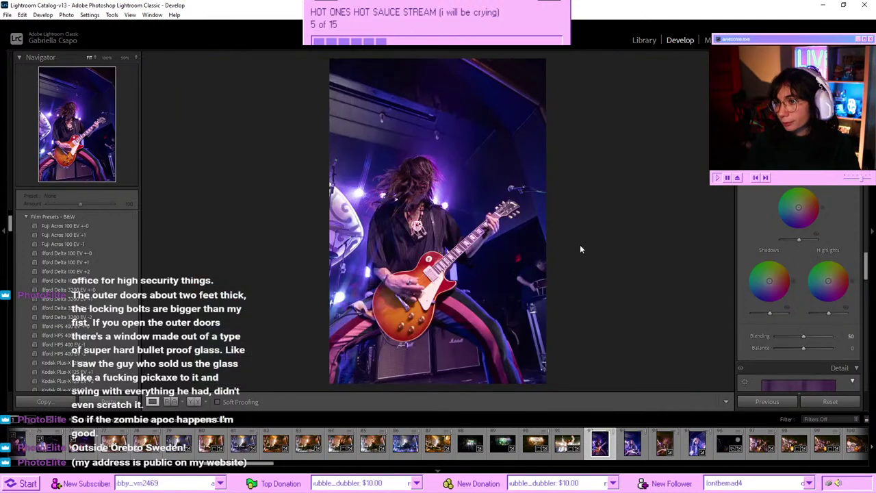
pyautogui.press('Right')
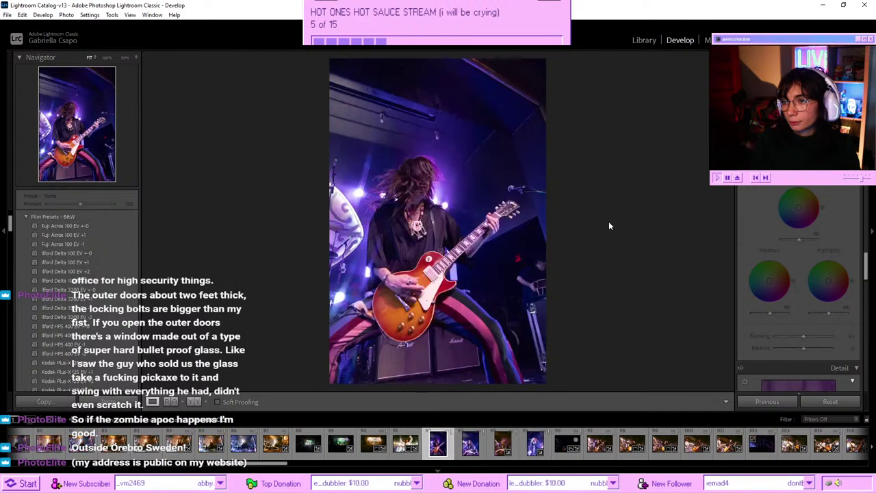
pyautogui.press('Right')
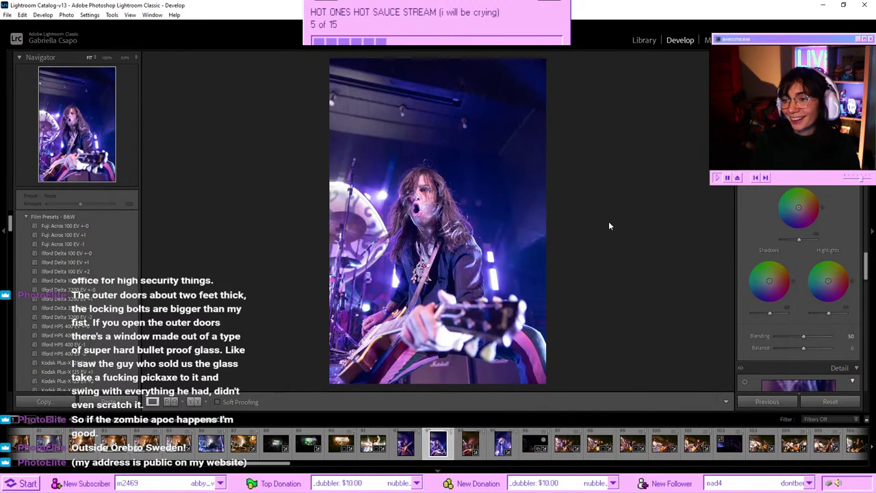
pyautogui.press('Right')
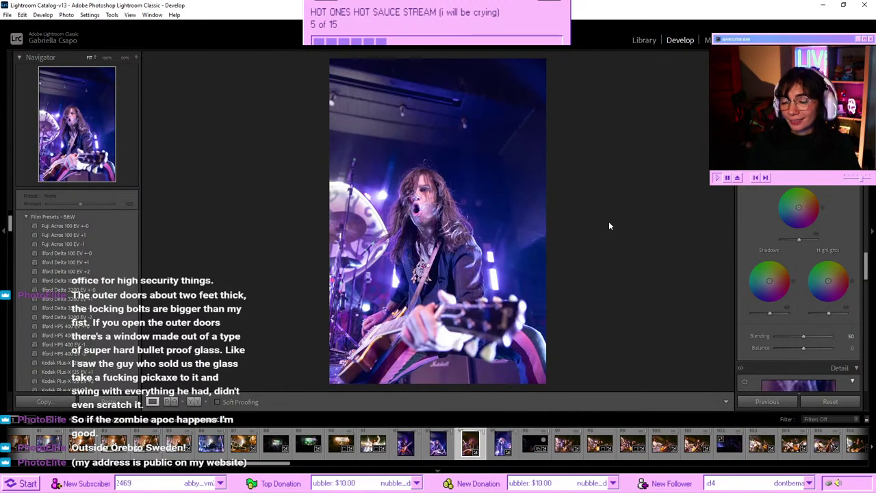
pyautogui.hotkey('ctrl', 'shift', 'c')
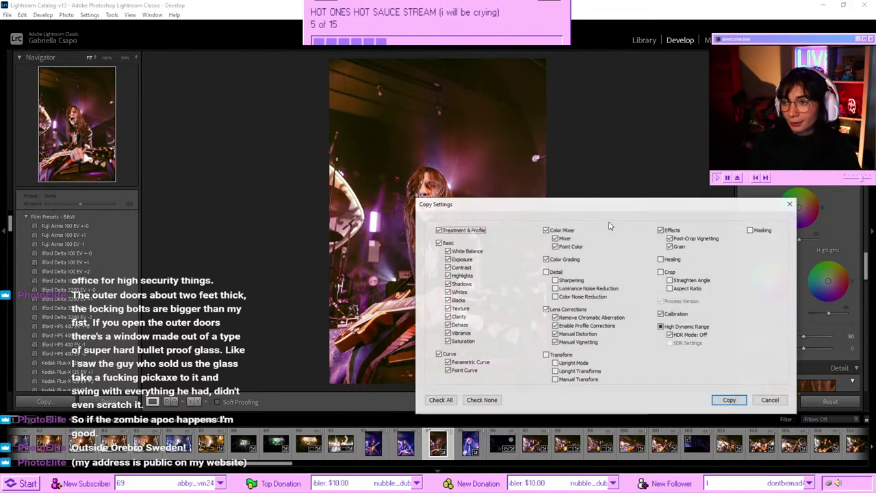
pyautogui.press('Return')
pyautogui.press('Right')
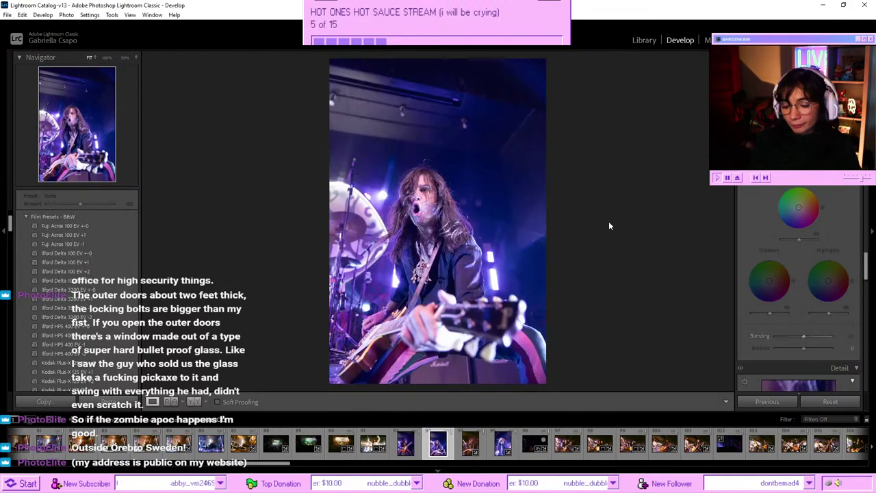
pyautogui.hotkey('ctrl', 'shift', 'v')
# - Set photo 93's Exposure to −0.70 and move on to photo 95 of the singer
pyautogui.scroll(10, 781, 230)
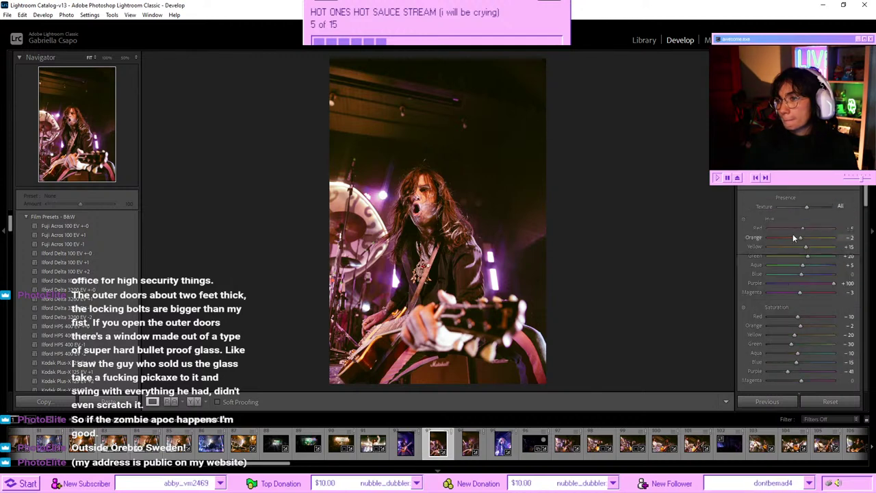
pyautogui.moveTo(800, 265); pyautogui.dragTo(803, 265)
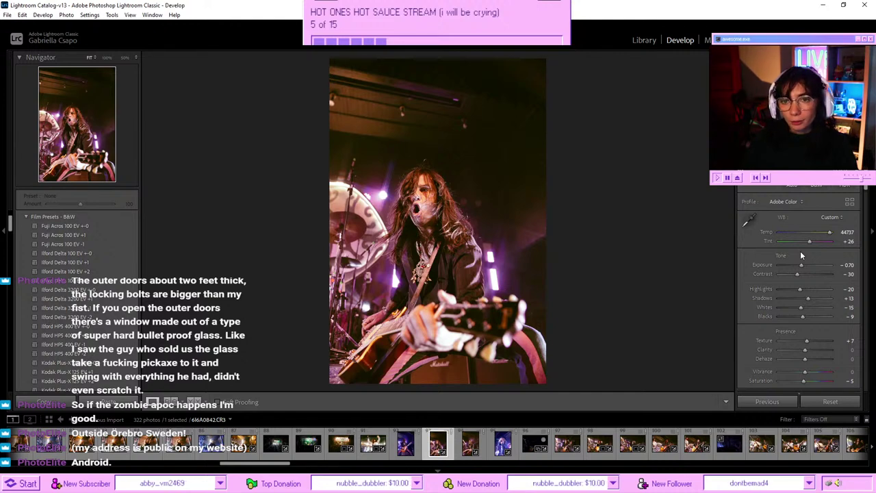
pyautogui.scroll(-2, 802, 255)
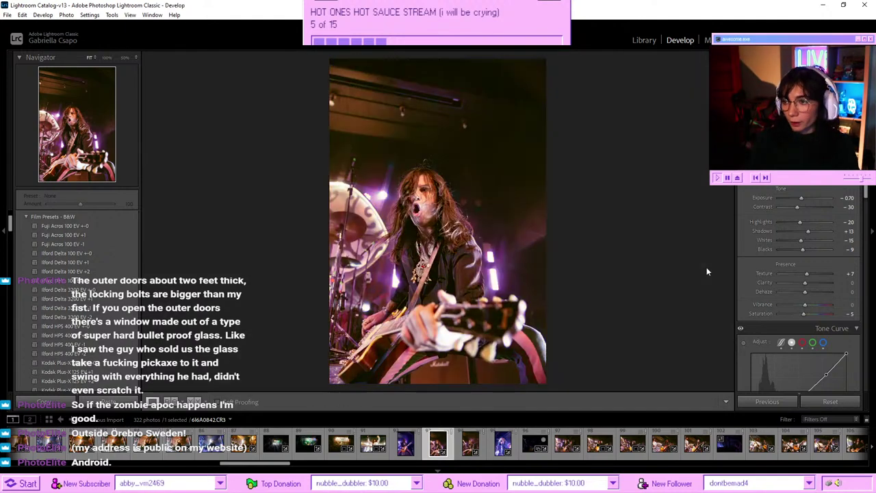
pyautogui.press('Right')
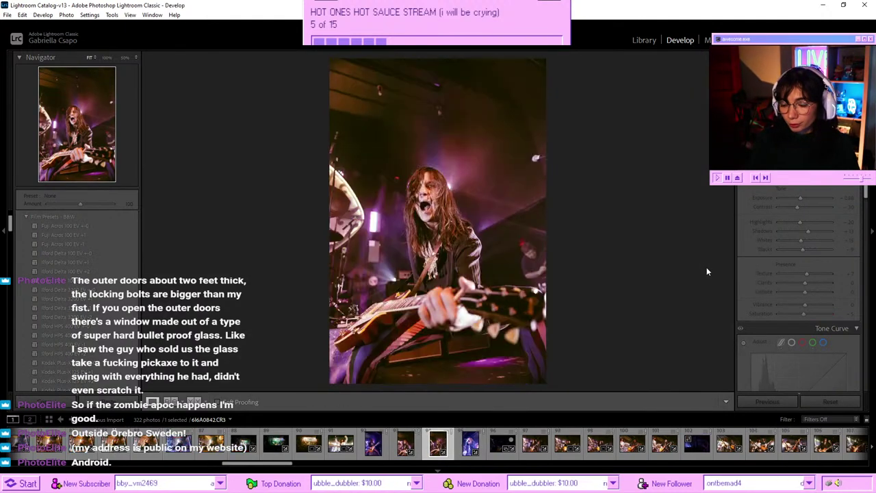
pyautogui.press('Right')
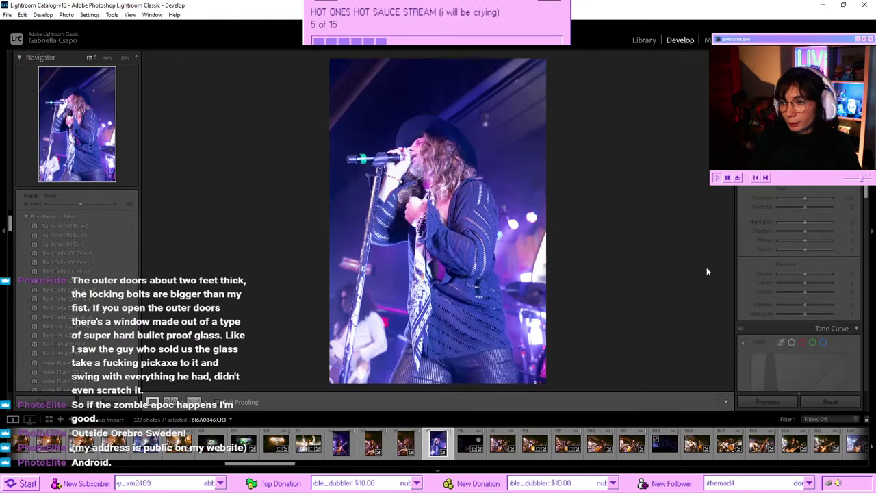
# - Paste the copied develop settings onto photo 95 of the singer and set its Tint to +11
pyautogui.hotkey('ctrl', 'shift', 'v')
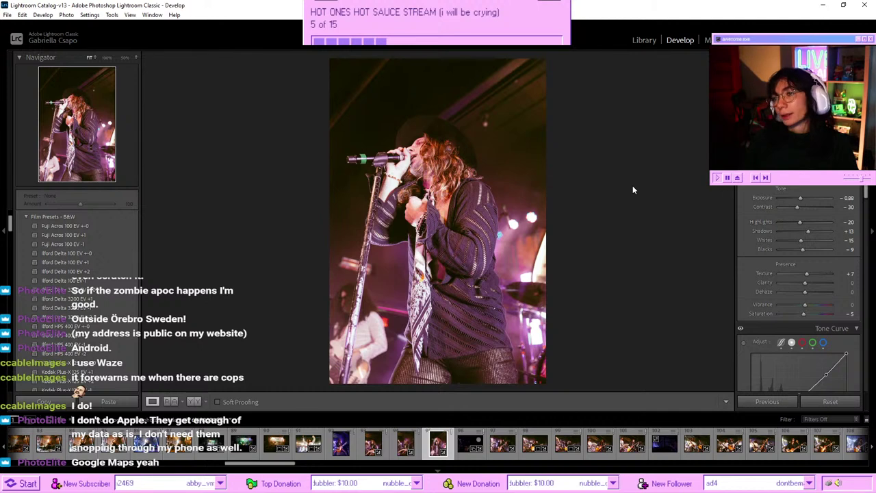
pyautogui.scroll(2, 753, 213)
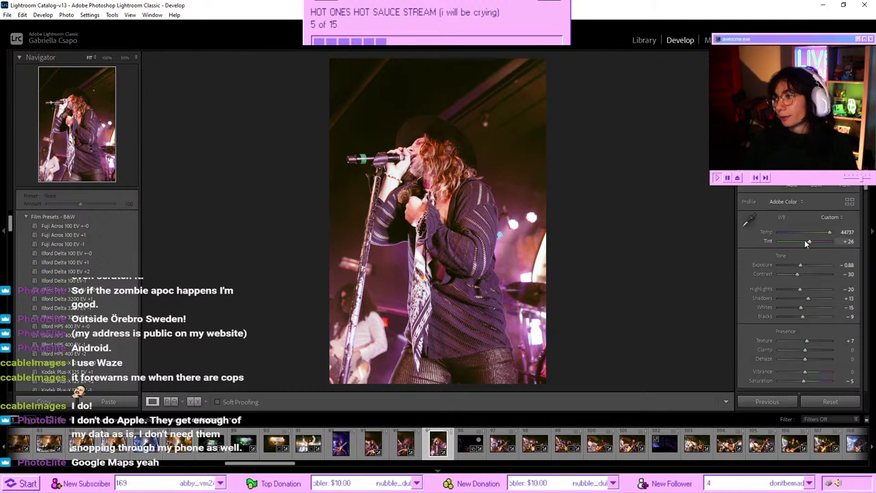
pyautogui.moveTo(805, 241)
pyautogui.mouseDown()
pyautogui.moveTo(778, 250)
pyautogui.moveTo(801, 243)
pyautogui.mouseUp()
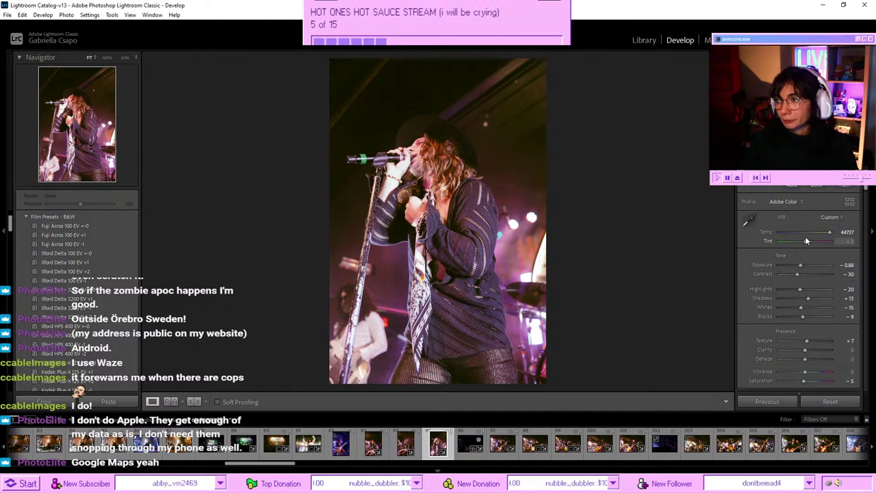
pyautogui.moveTo(806, 241); pyautogui.dragTo(807, 241)
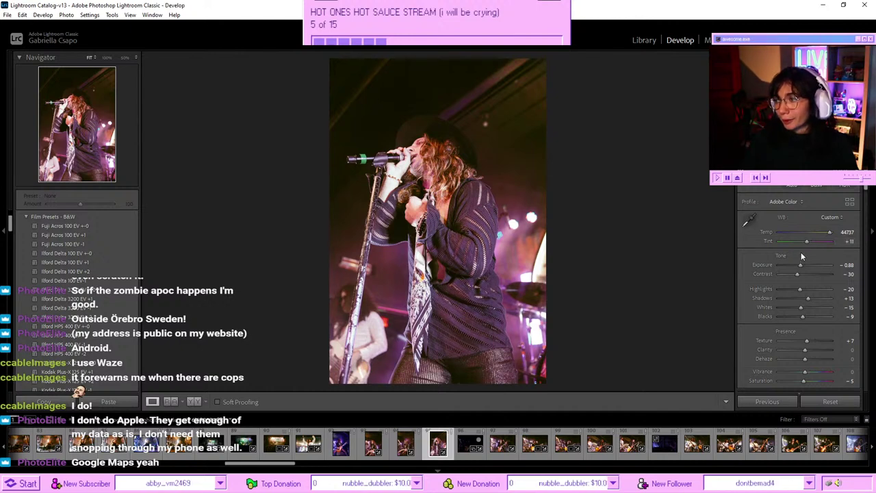
# - Set photo 95's Shadows to −4, Blacks to −25 and Exposure to −1.05
pyautogui.scroll(-10, 794, 268)
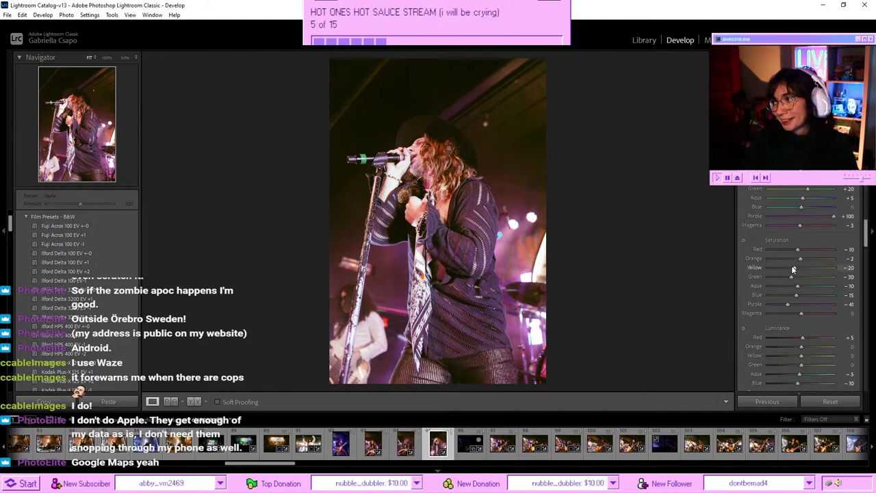
pyautogui.scroll(6, 742, 243)
pyautogui.scroll(5, 742, 248)
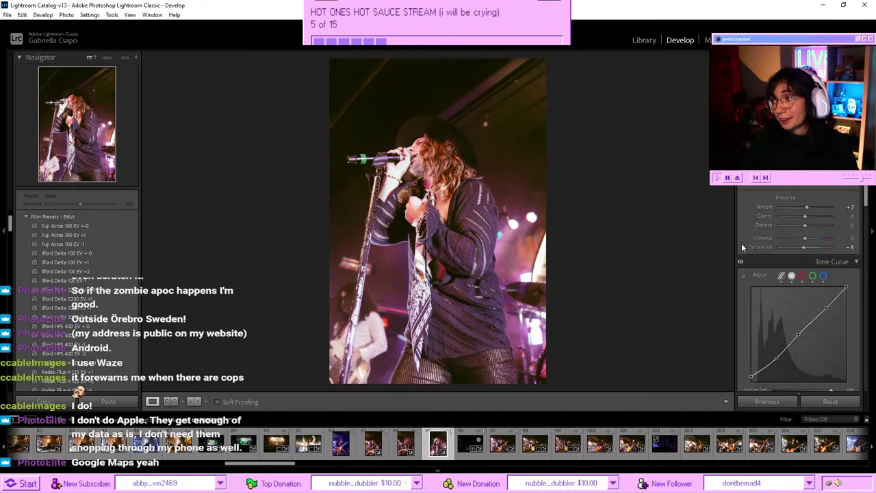
pyautogui.scroll(-2, 742, 248)
pyautogui.scroll(-8, 742, 248)
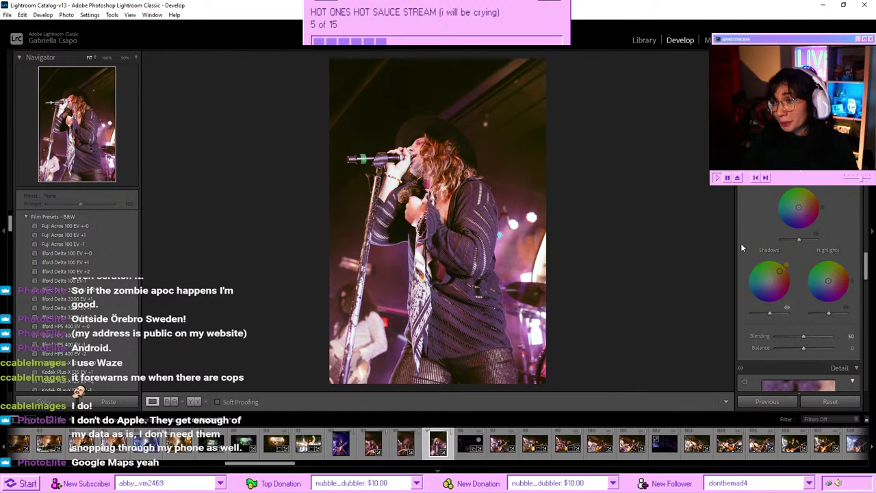
pyautogui.scroll(4, 742, 248)
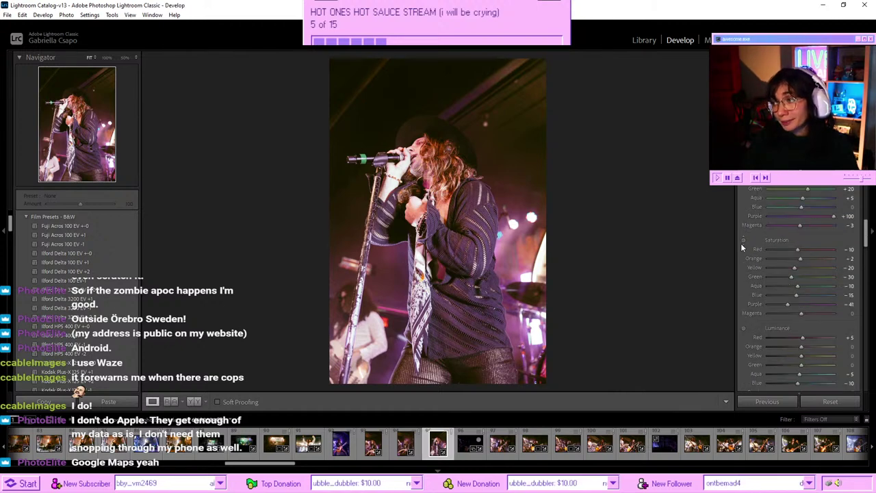
pyautogui.scroll(5, 742, 247)
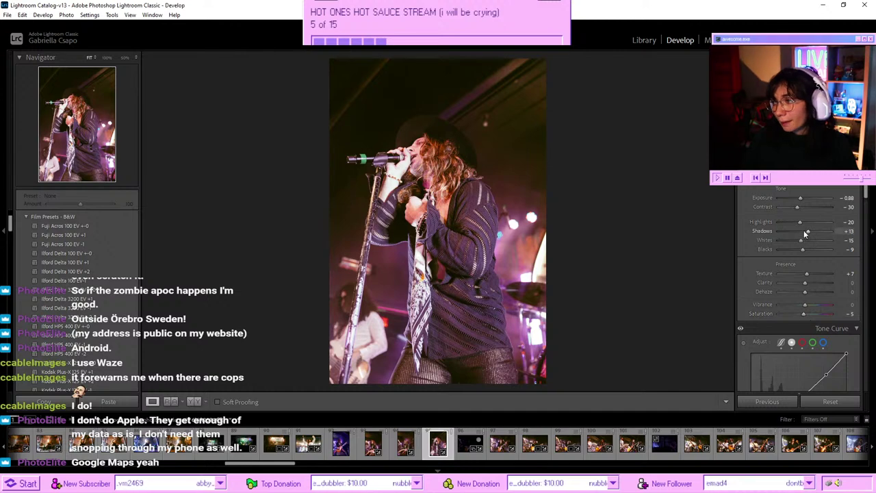
pyautogui.moveTo(804, 234); pyautogui.dragTo(799, 252)
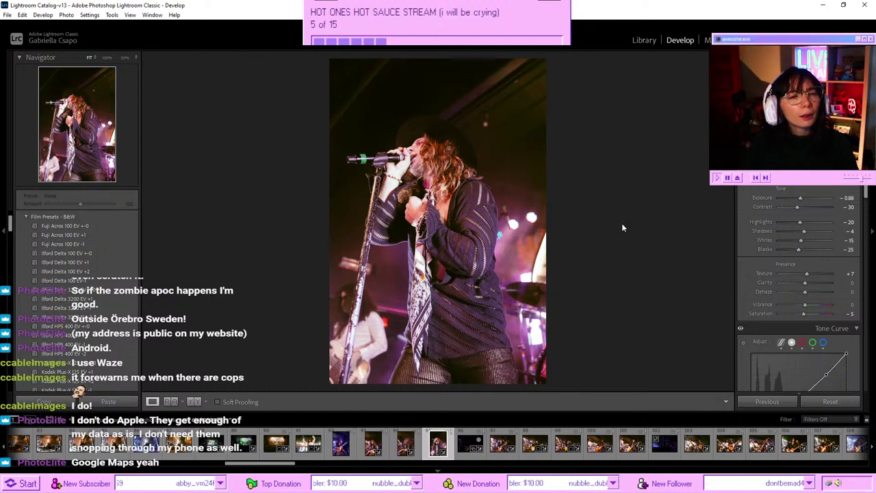
pyautogui.scroll(2, 779, 241)
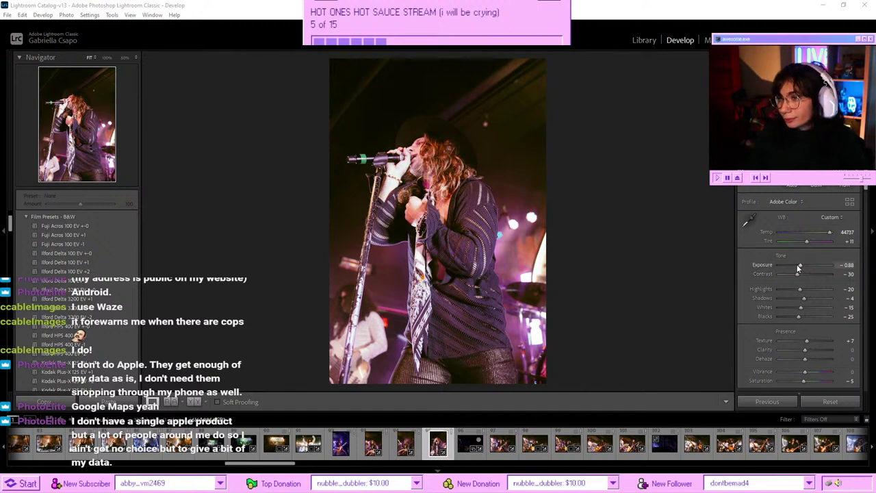
pyautogui.moveTo(798, 266); pyautogui.dragTo(799, 265)
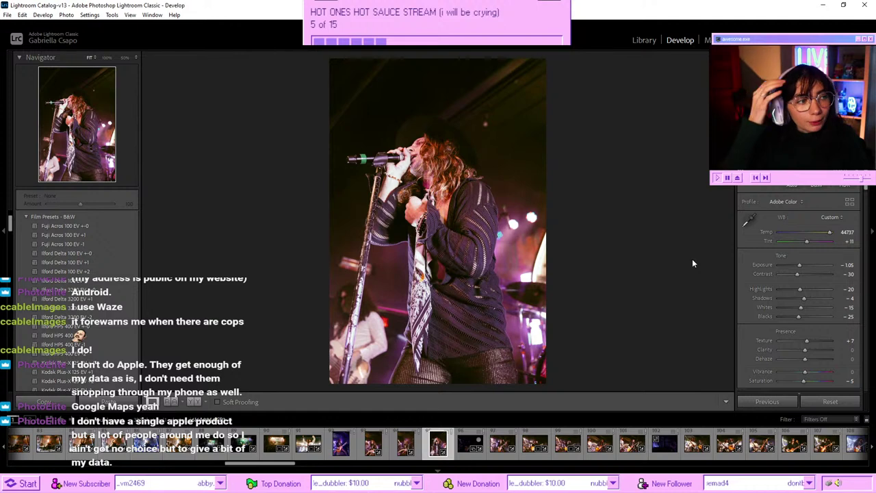
# - Compare the edited photo 95 with its original version several times
pyautogui.press('Right')
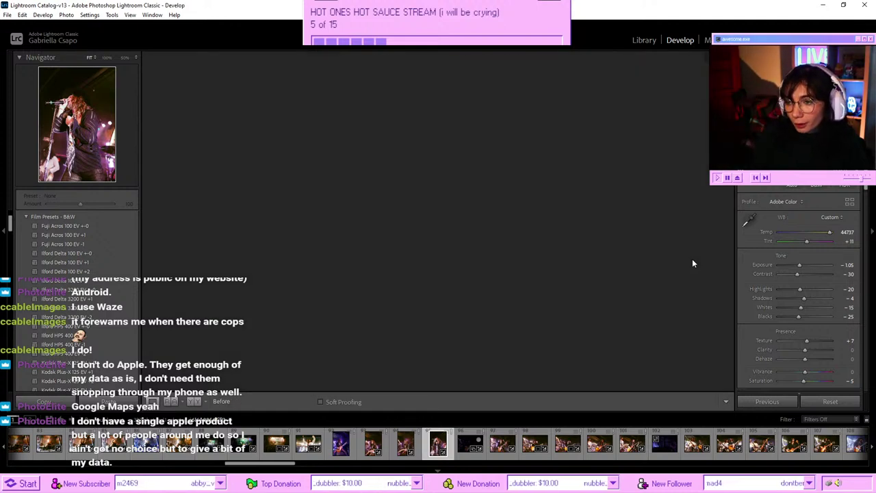
pyautogui.press('Left')
pyautogui.press('Right')
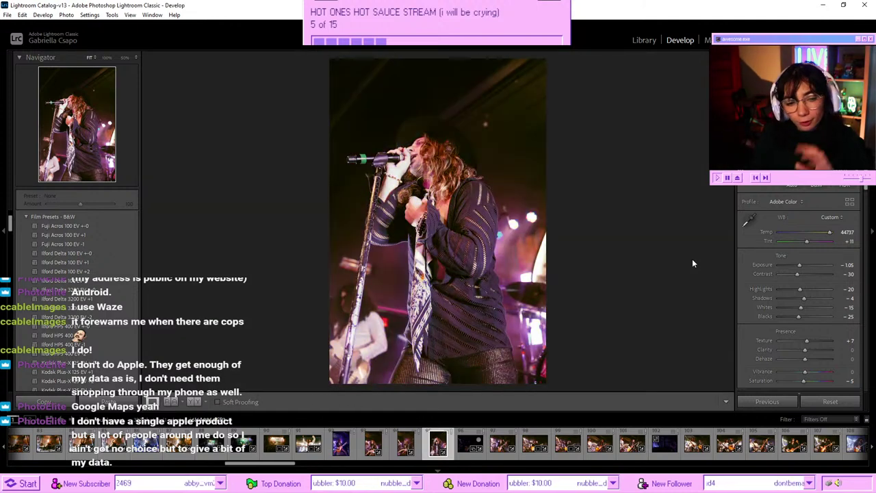
pyautogui.press('Left')
pyautogui.press('\\')
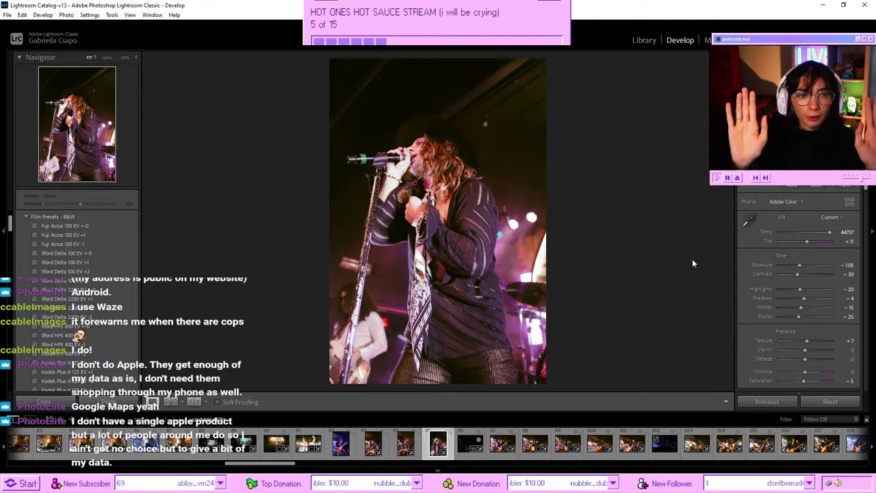
pyautogui.press('\\')
pyautogui.press('\\')
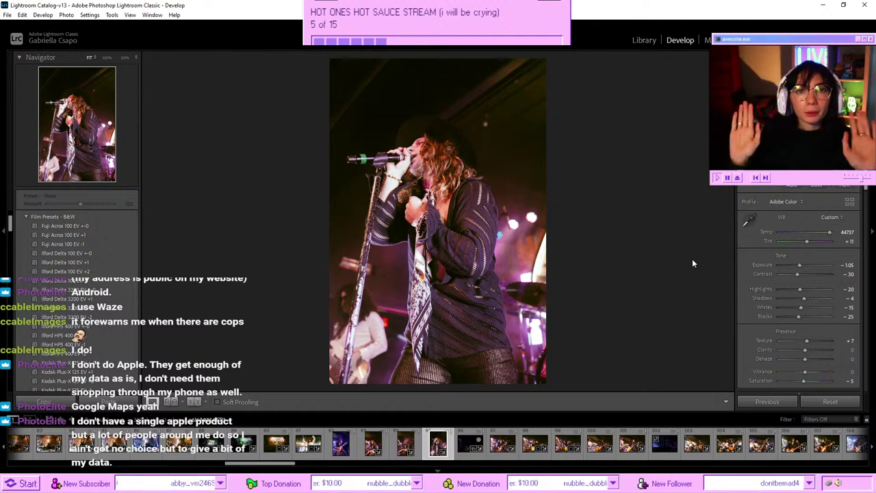
pyautogui.press('\\')
pyautogui.press('\\')
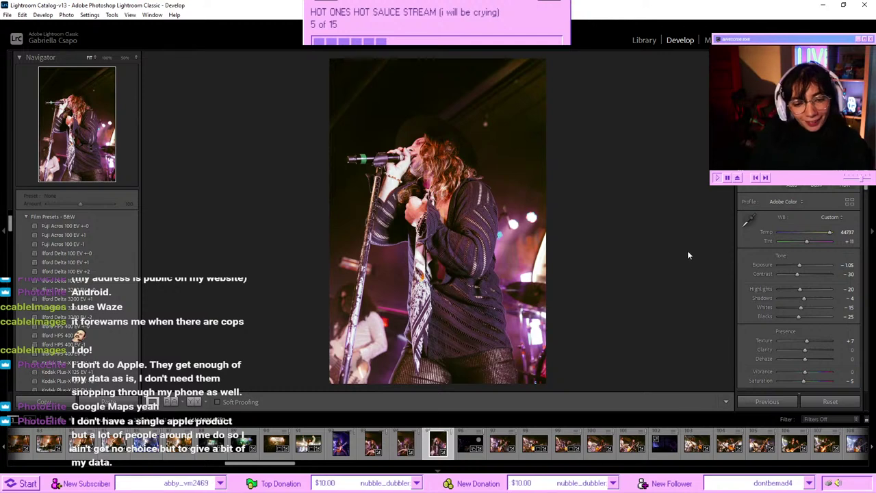
pyautogui.press('\\')
pyautogui.press('\\')
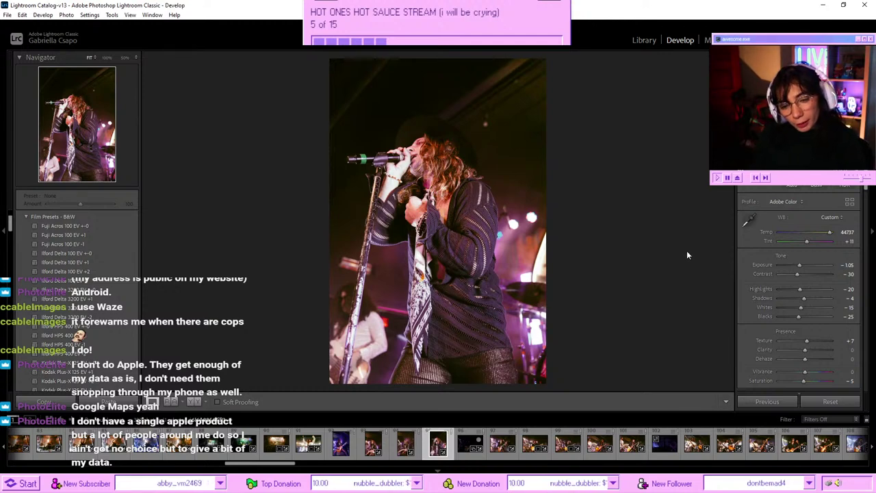
pyautogui.press('\\')
pyautogui.press('\\')
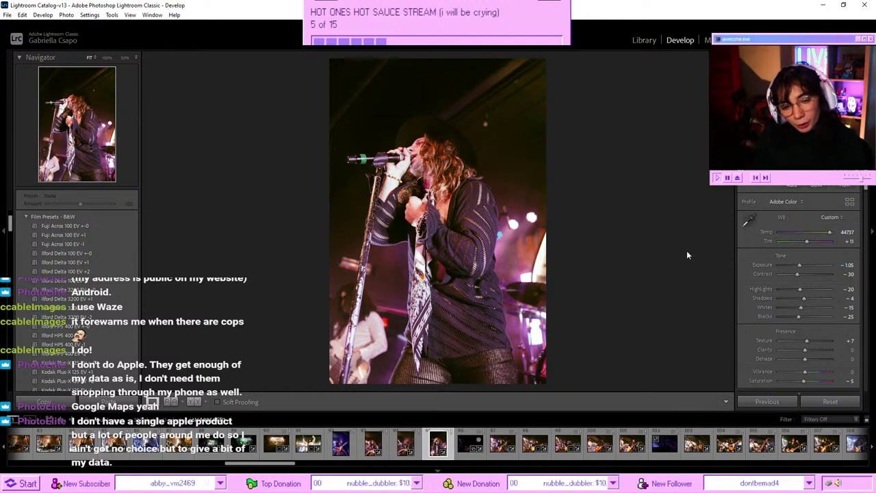
pyautogui.press('\\')
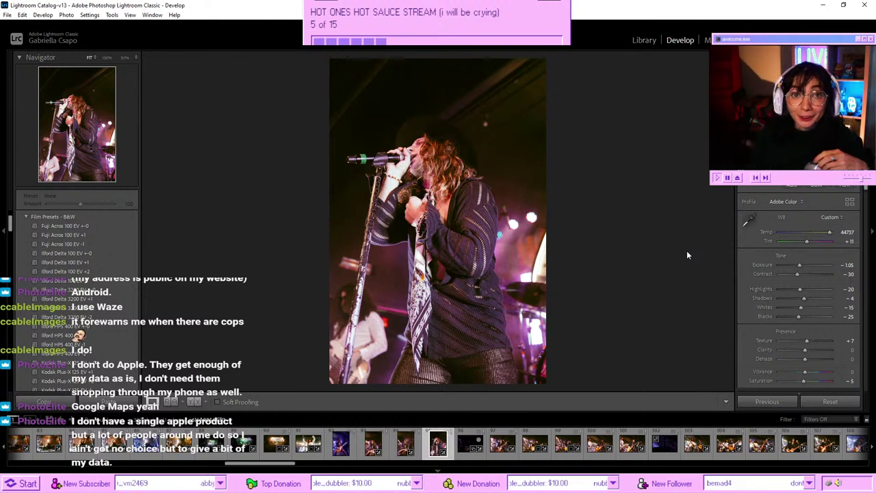
# - Compare the guitarist shots 97, 98 and 99, and select photo 99
pyautogui.press('Right')
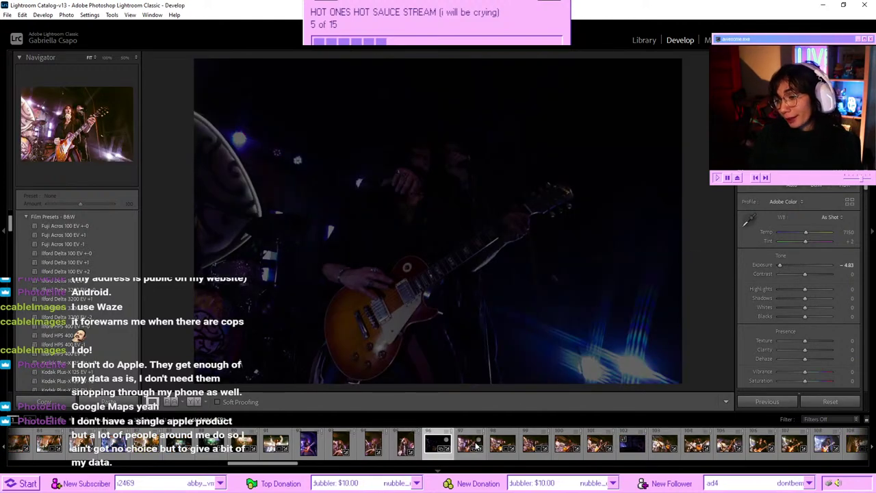
pyautogui.click(501, 445)
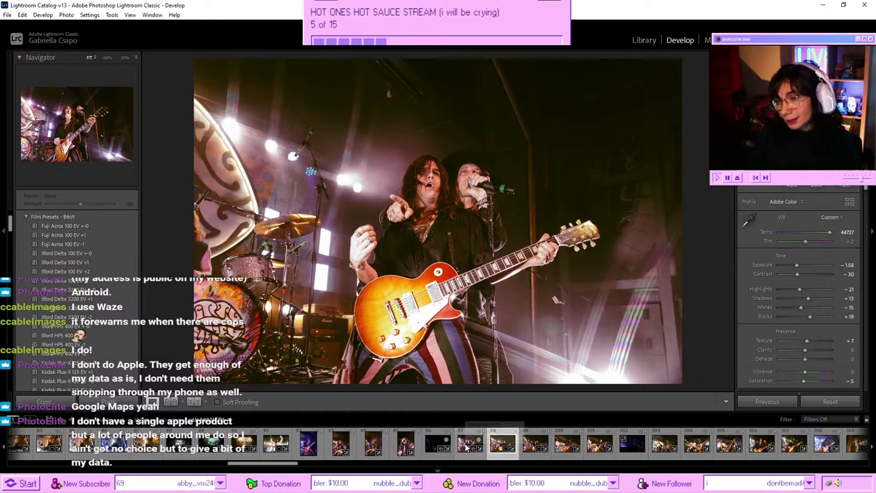
pyautogui.click(467, 445)
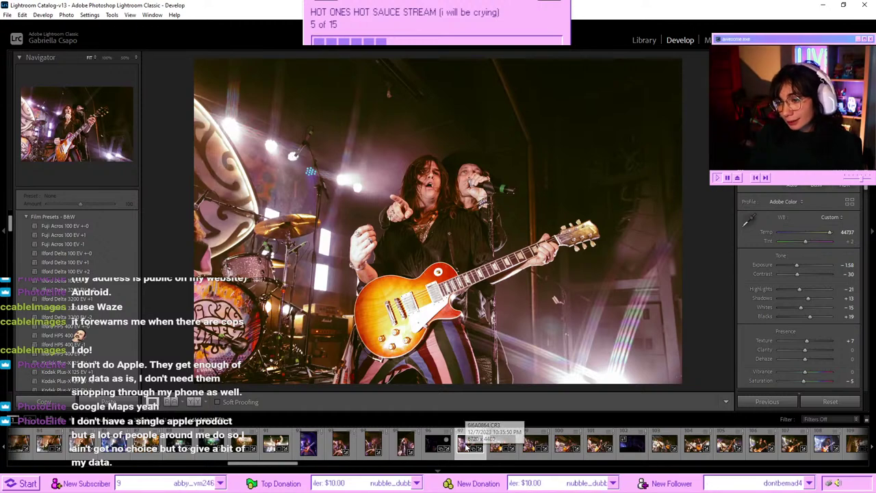
pyautogui.click(535, 447)
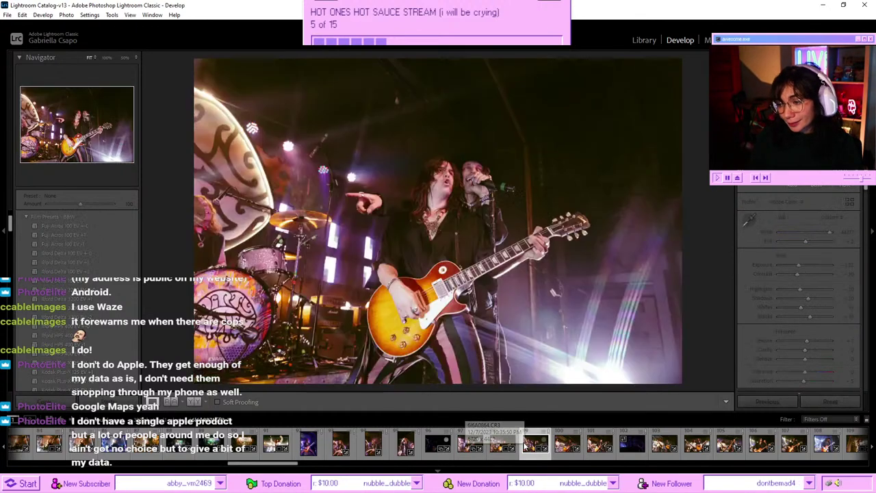
pyautogui.click(505, 445)
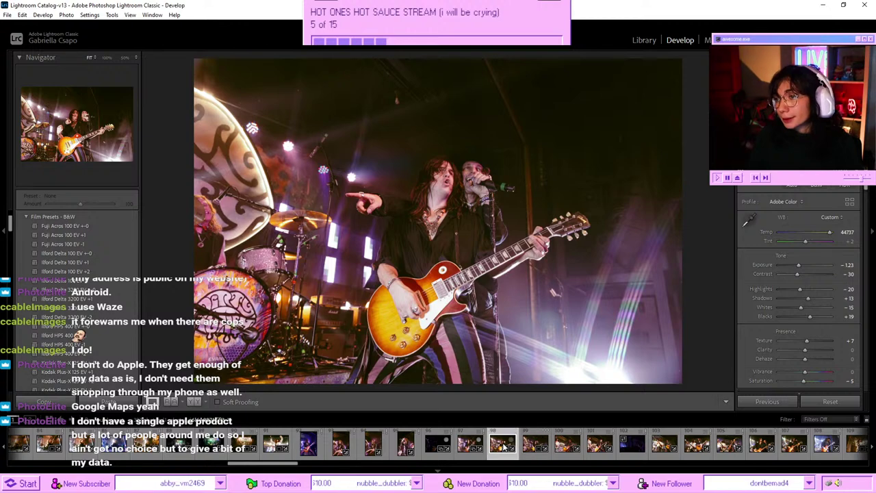
pyautogui.click(529, 446)
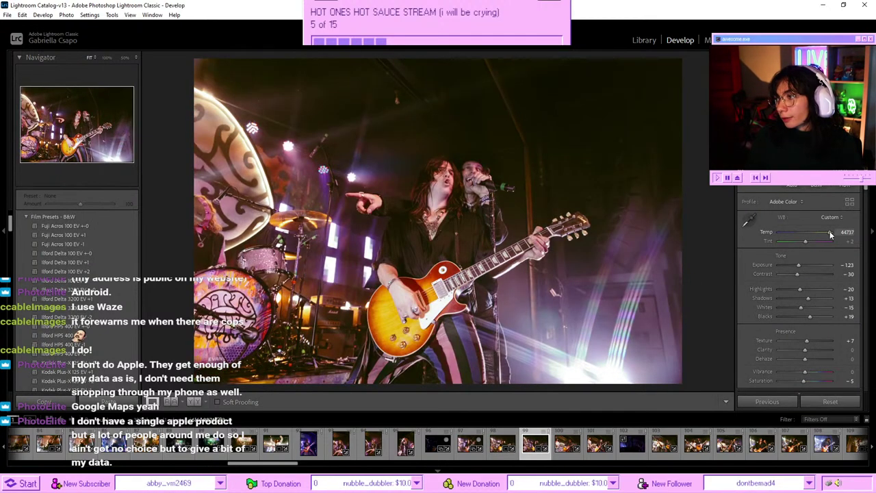
# - Check photo 99's tone curve and color mixer settings, and set its white balance Temp to 50000
pyautogui.scroll(-5, 799, 254)
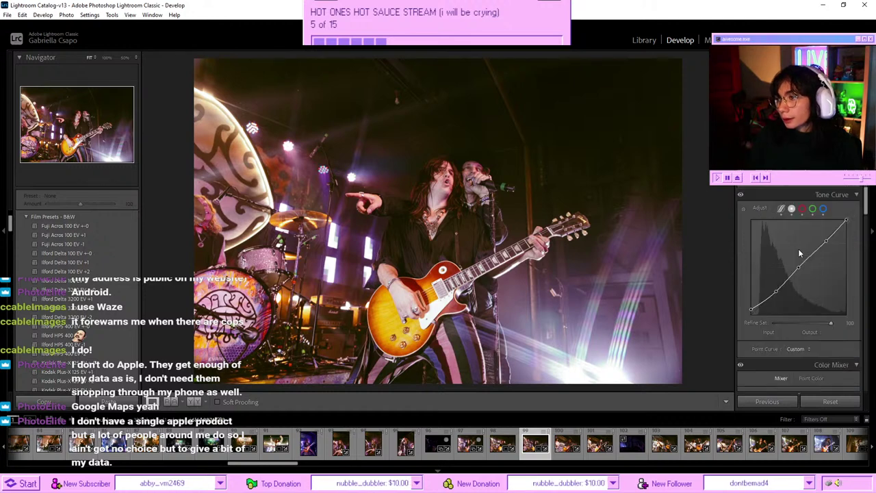
pyautogui.scroll(-4, 799, 254)
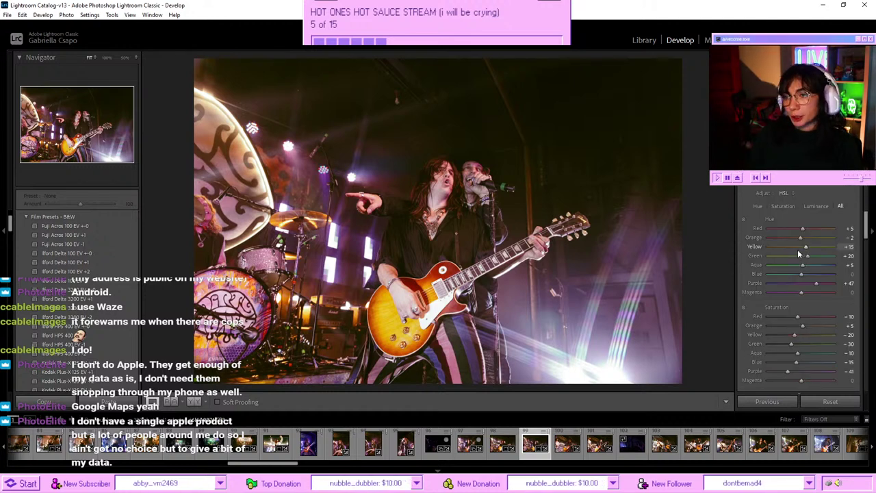
pyautogui.scroll(10, 798, 249)
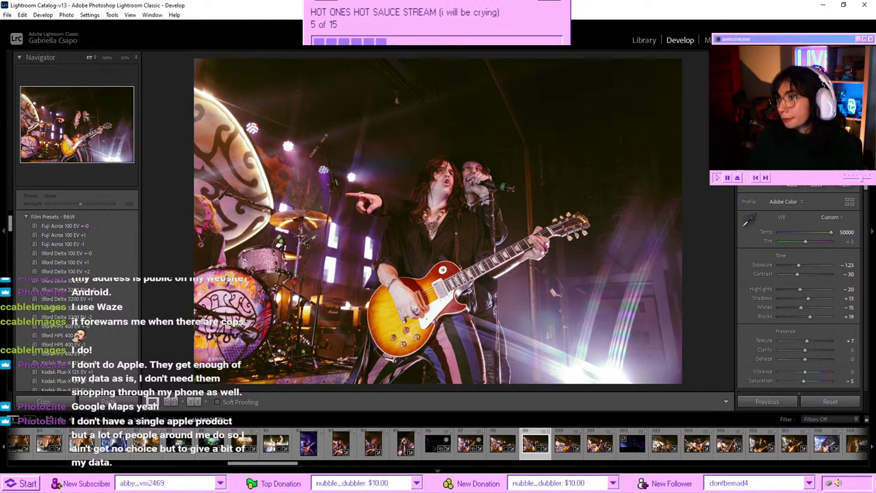
# - Add a background mask to photo 99 with its Temp at 100, and move on to photo 101
pyautogui.hotkey('shift', 'w')
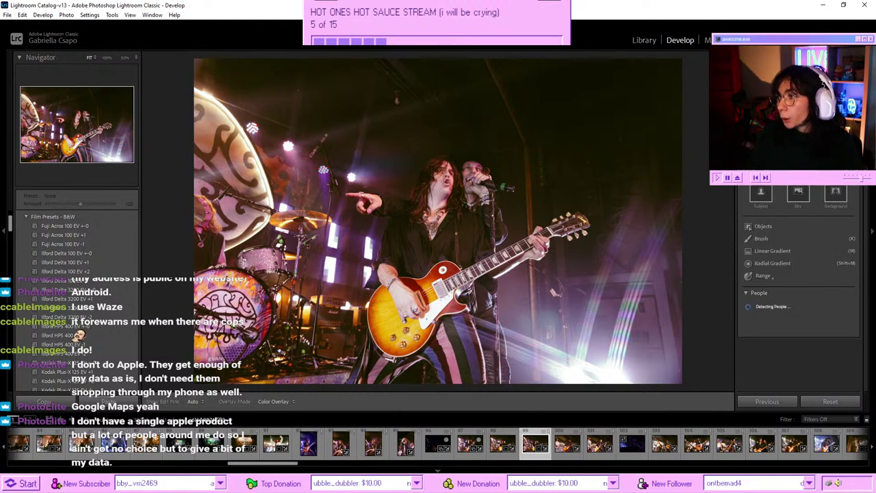
pyautogui.click(831, 191)
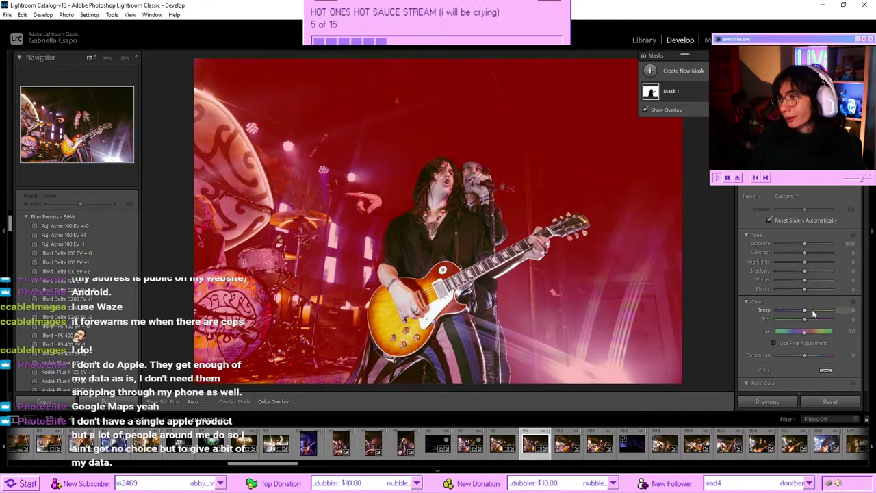
pyautogui.moveTo(812, 310); pyautogui.dragTo(852, 312)
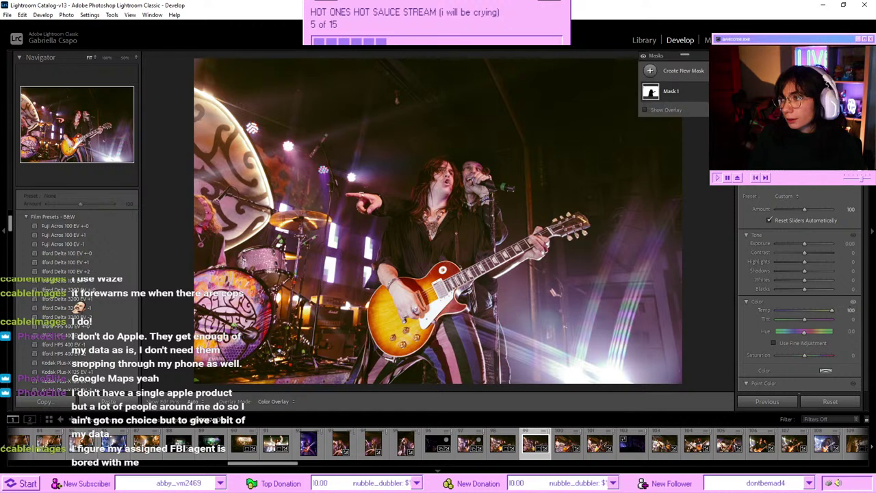
pyautogui.hotkey('shift', 'w')
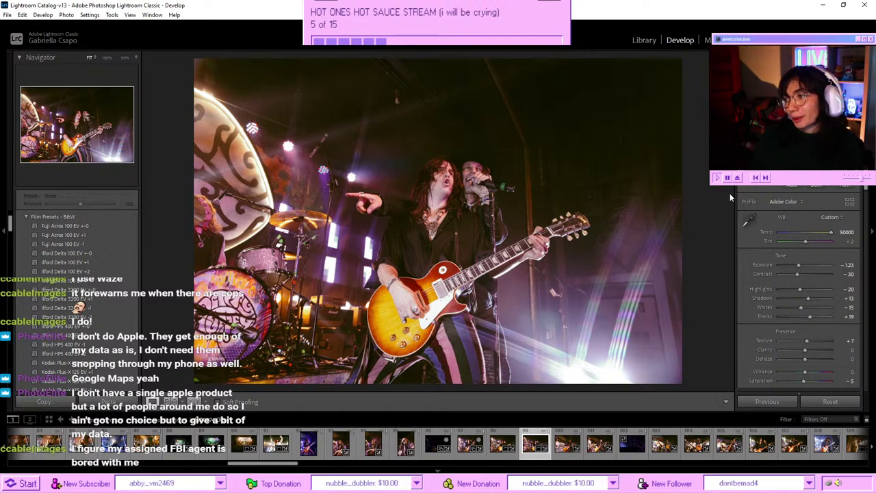
pyautogui.click(562, 447)
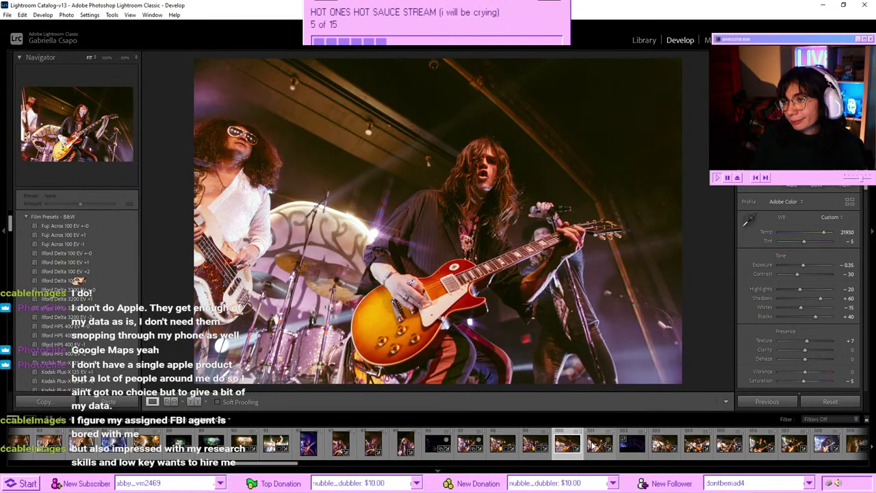
pyautogui.click(597, 444)
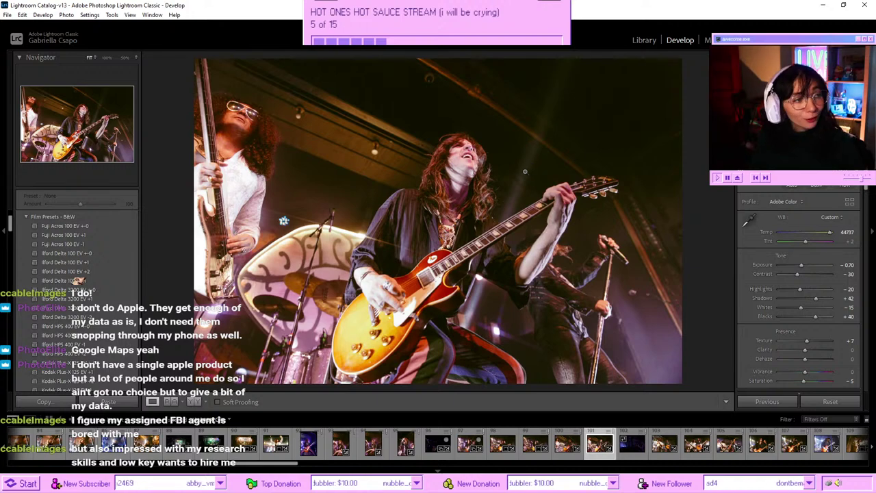
# - Look through the library grid from photo 103 onward, and open photo 115 for developing
pyautogui.click(657, 446)
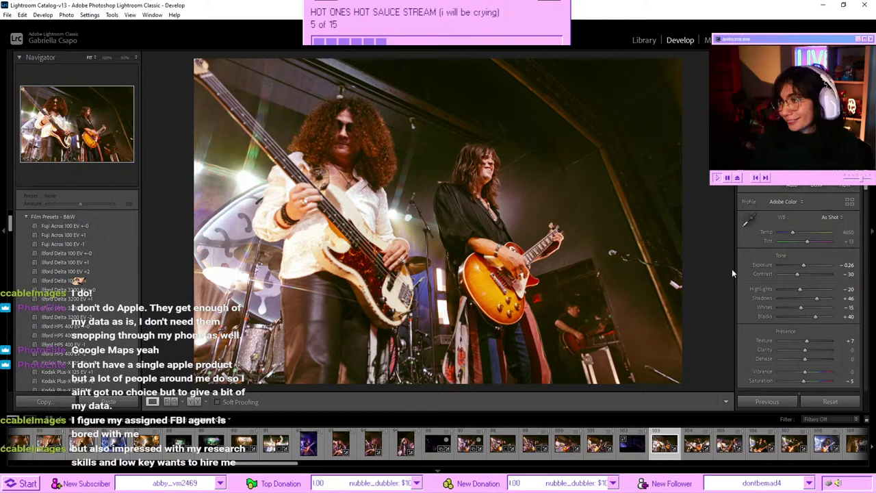
pyautogui.press('g')
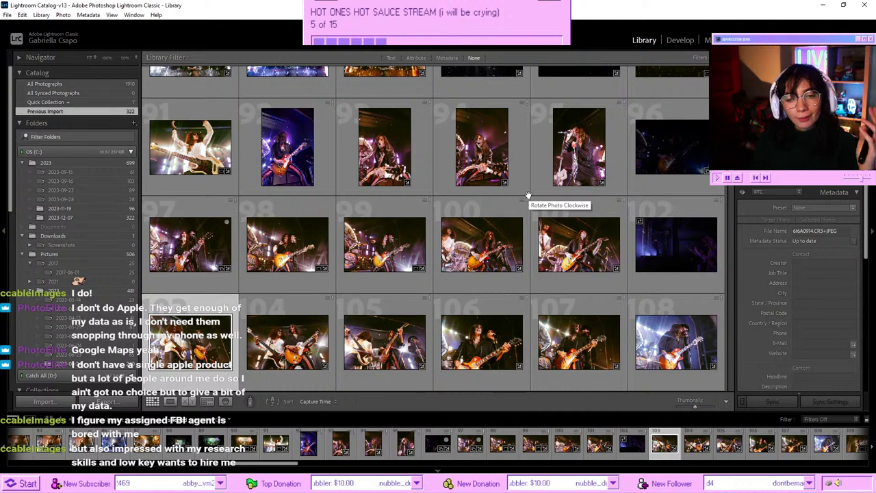
pyautogui.scroll(-1, 529, 197)
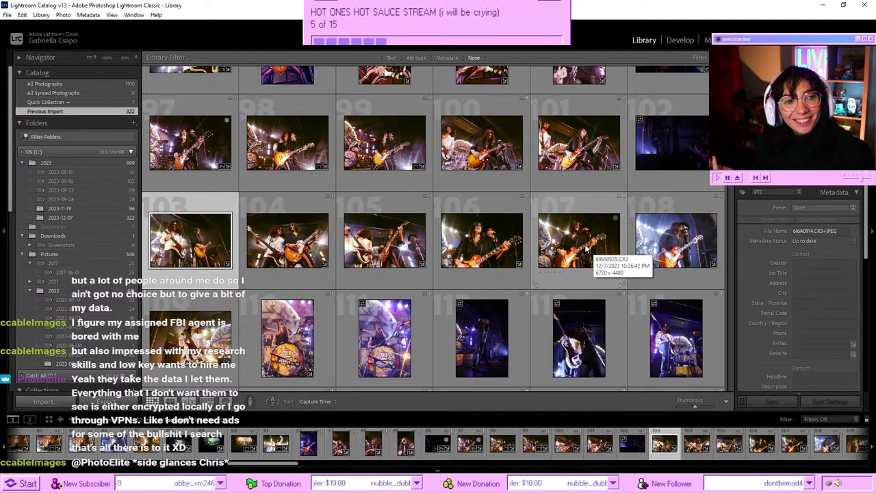
pyautogui.scroll(-4, 548, 237)
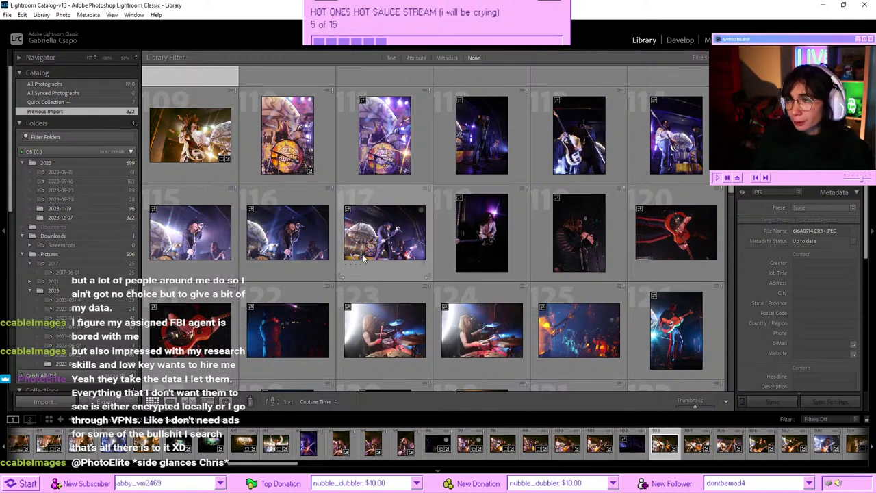
pyautogui.doubleClick(208, 241)
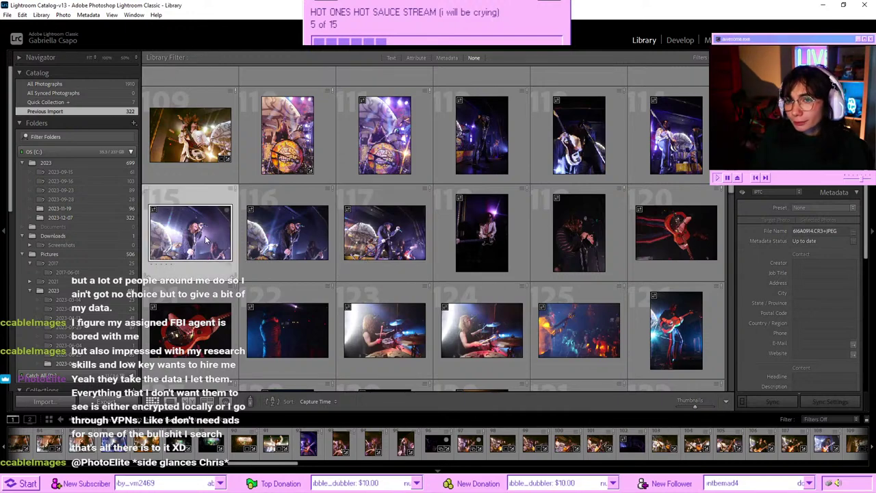
pyautogui.click(684, 41)
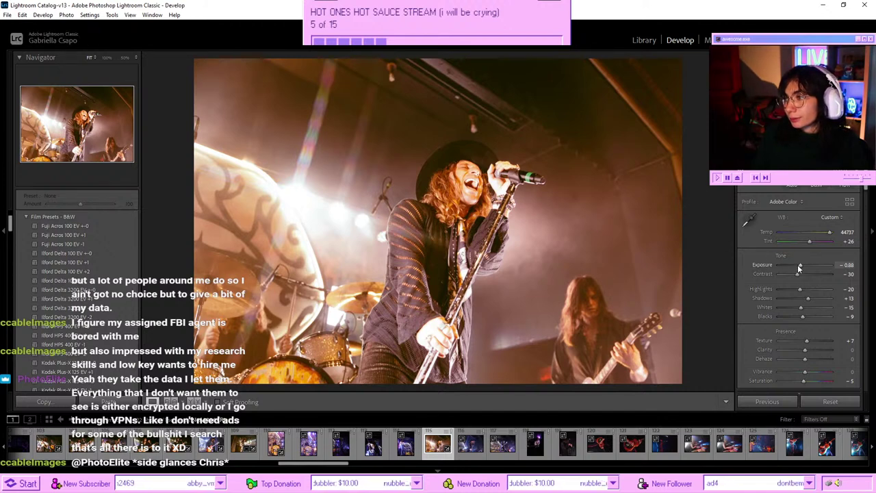
# - Set photo 115's Exposure to -1.40, white balance Temp to 21930 and Whites to -23
pyautogui.moveTo(799, 266); pyautogui.dragTo(797, 263)
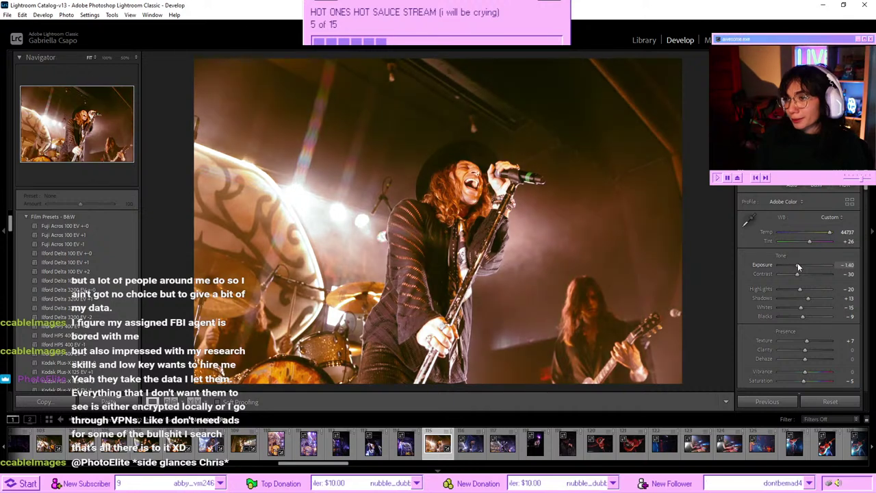
pyautogui.moveTo(829, 233); pyautogui.dragTo(825, 234)
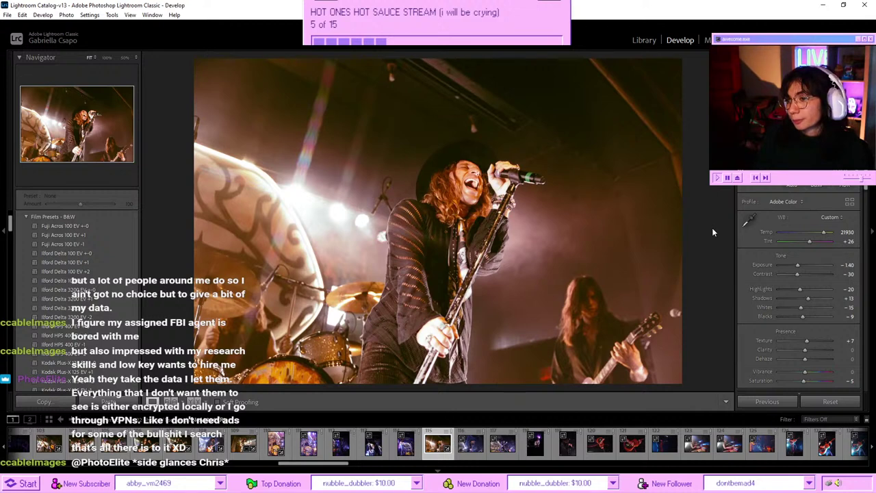
pyautogui.moveTo(800, 307)
pyautogui.mouseDown()
pyautogui.moveTo(786, 306)
pyautogui.moveTo(797, 308)
pyautogui.mouseUp()
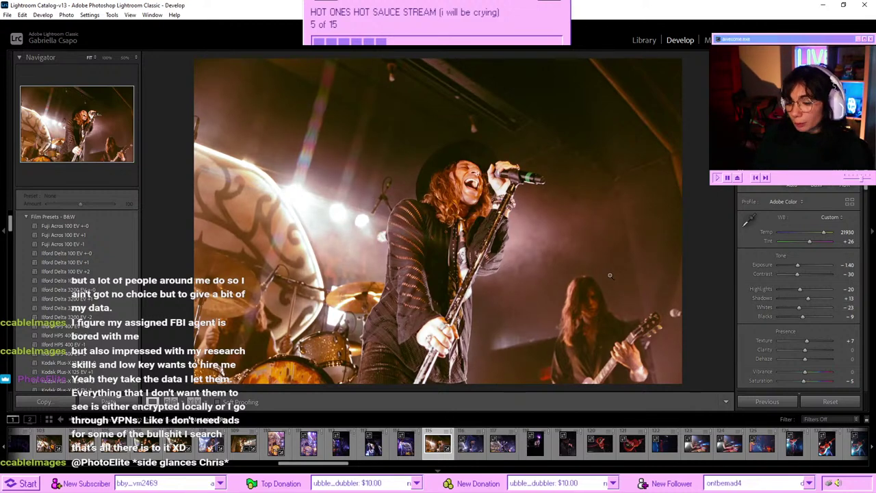
# - Review the edited shots across the library grid for consistency, and reopen photo 115 for developing
pyautogui.press('g')
pyautogui.scroll(-10, 521, 253)
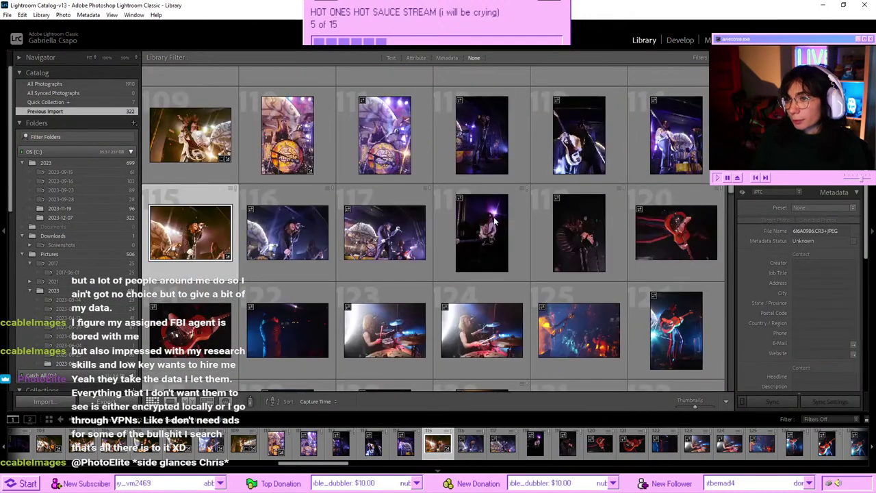
pyautogui.scroll(-10, 545, 231)
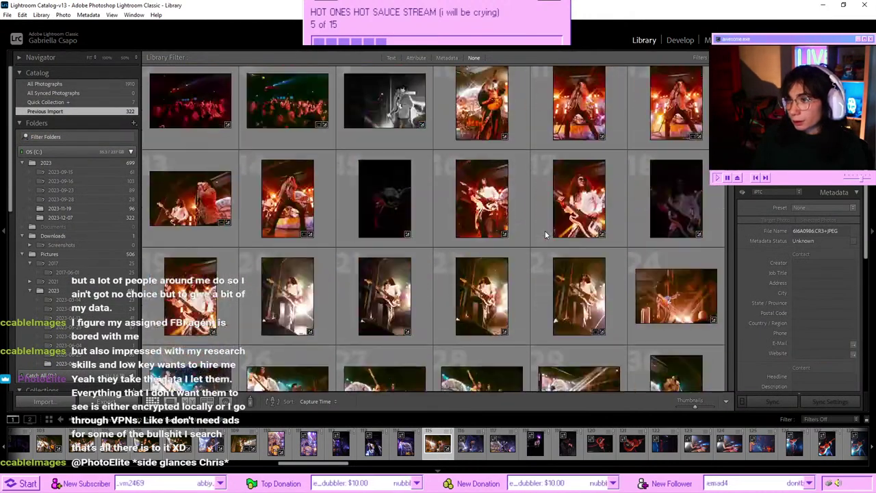
pyautogui.scroll(-10, 543, 230)
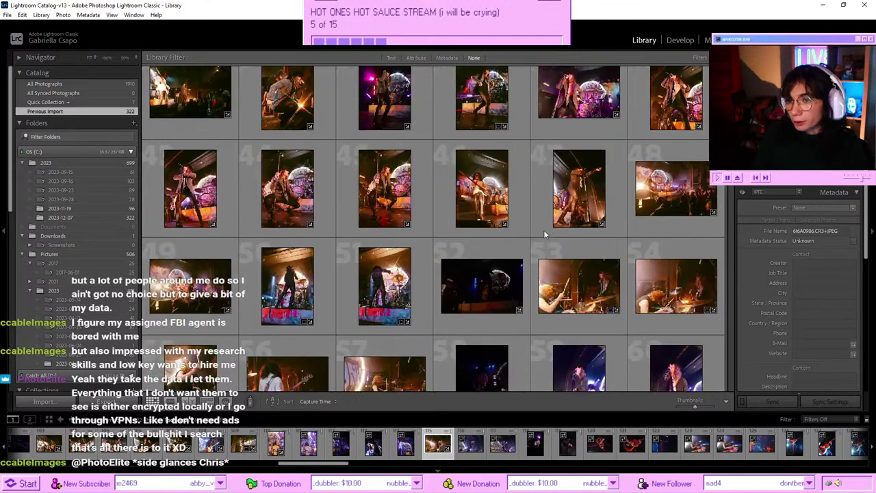
pyautogui.scroll(-2, 545, 232)
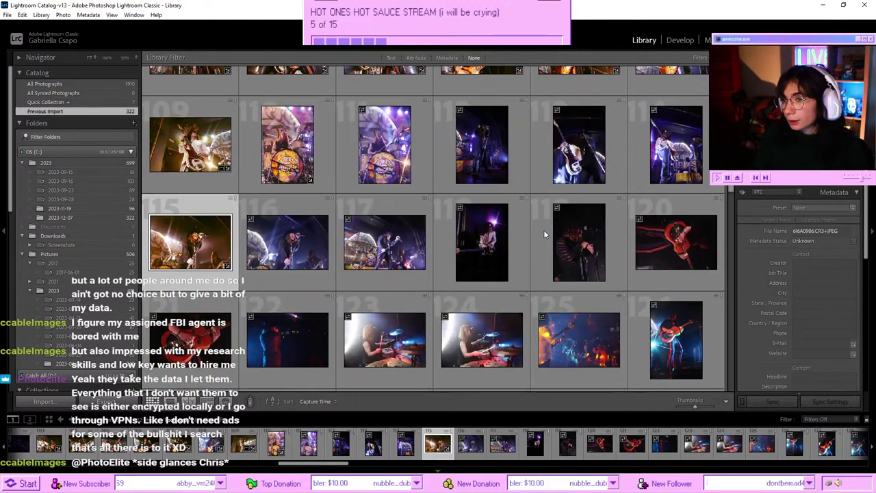
pyautogui.doubleClick(189, 252)
pyautogui.click(680, 41)
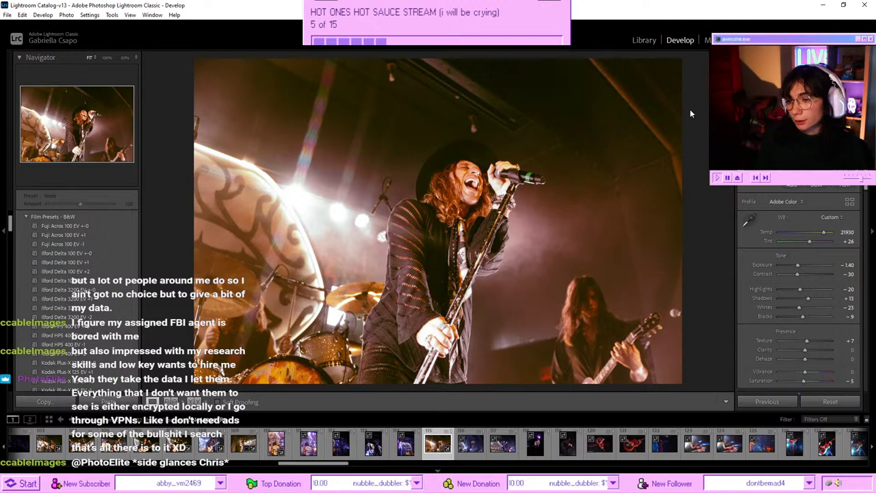
# - Compare photo 115 with the neighbouring unedited shot, and copy photo 115's develop settings onto photo 116
pyautogui.press('Left')
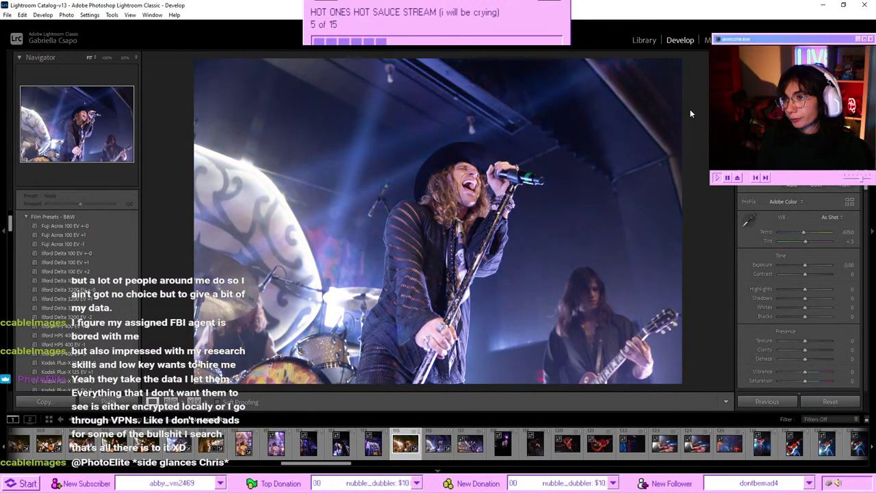
pyautogui.press('Right')
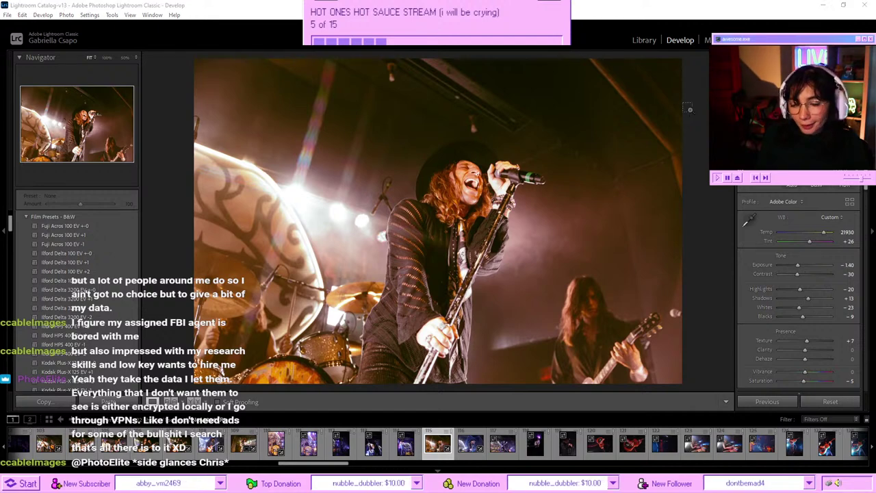
pyautogui.hotkey('ctrl', 'shift', 'c')
pyautogui.press('Return')
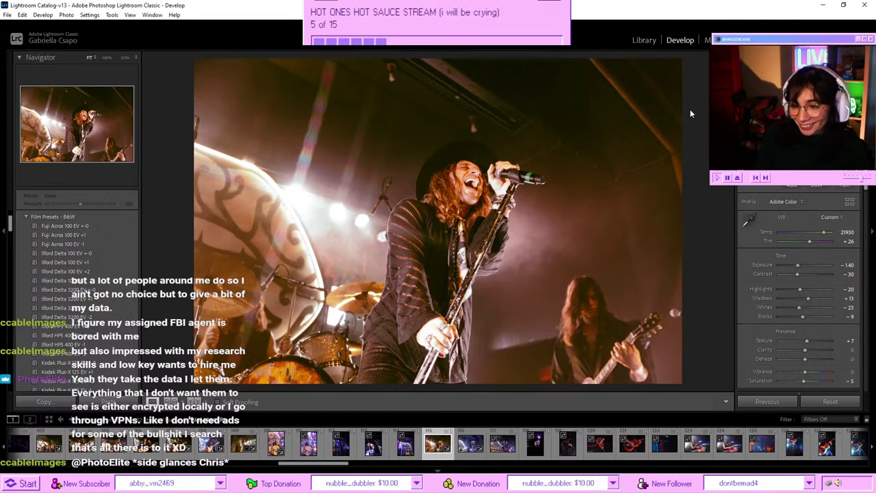
pyautogui.click(464, 445)
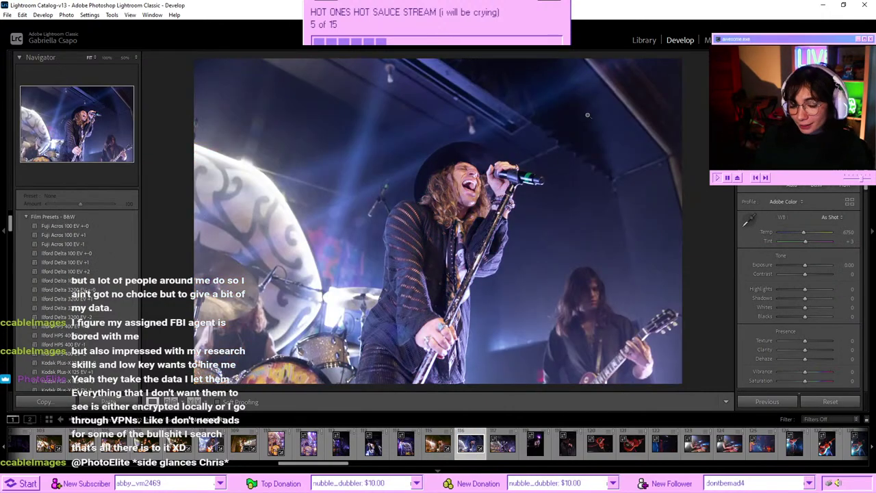
pyautogui.hotkey('ctrl', 'shift', 'v')
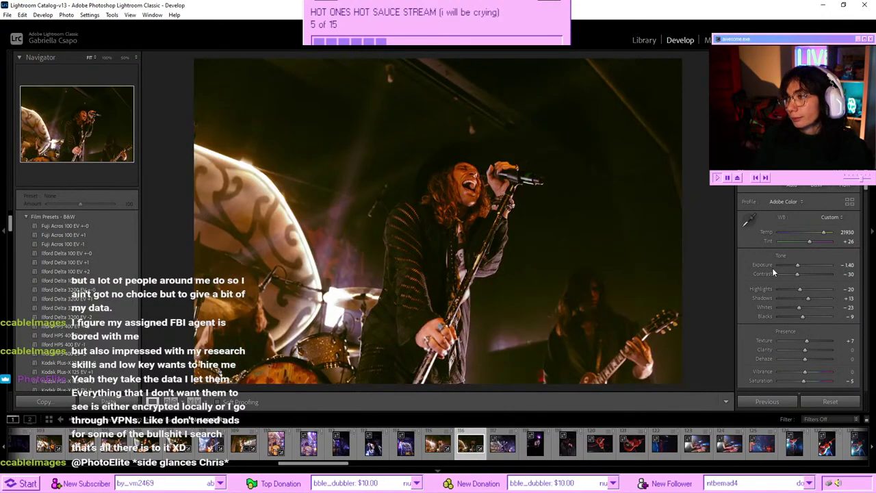
# - Set photo 116's Exposure to -0.09 and its Orange saturation in the color mixer to -5
pyautogui.moveTo(805, 265); pyautogui.dragTo(805, 263)
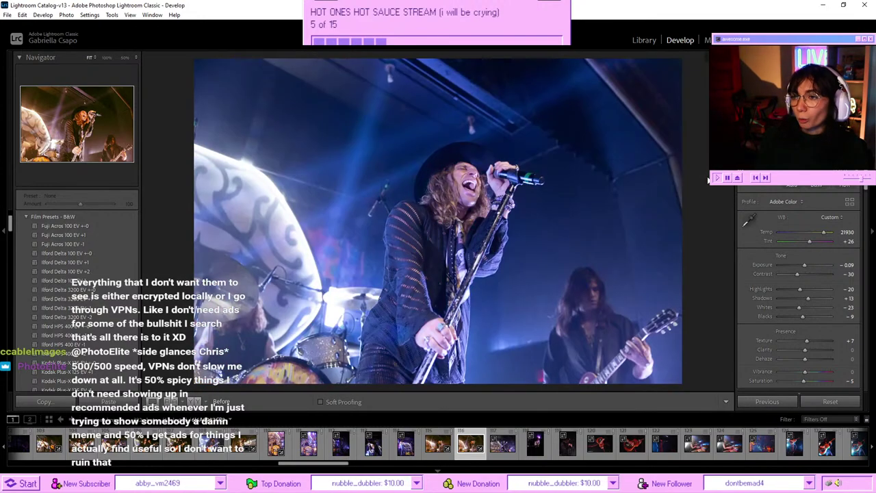
pyautogui.scroll(-10, 794, 247)
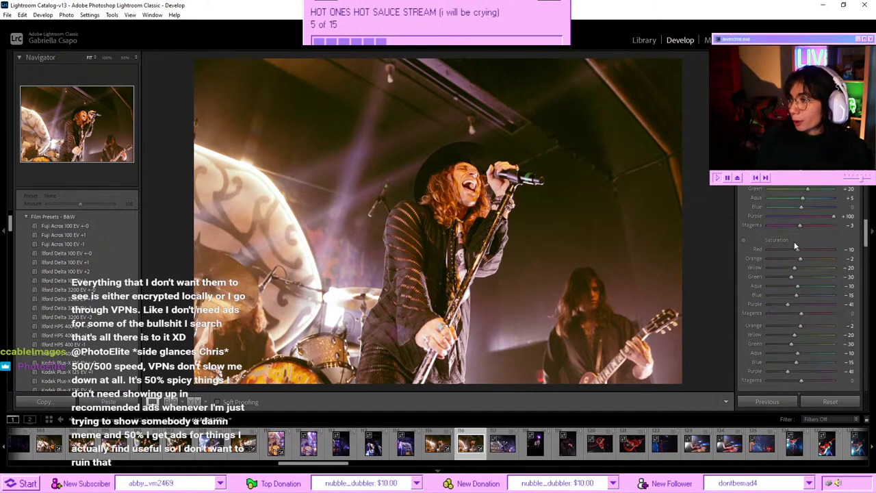
pyautogui.scroll(2, 797, 259)
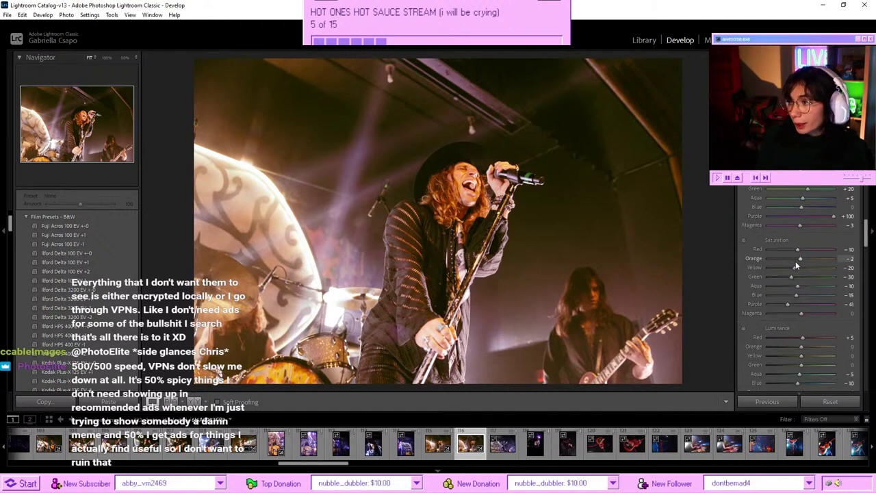
pyautogui.moveTo(797, 258); pyautogui.dragTo(801, 258)
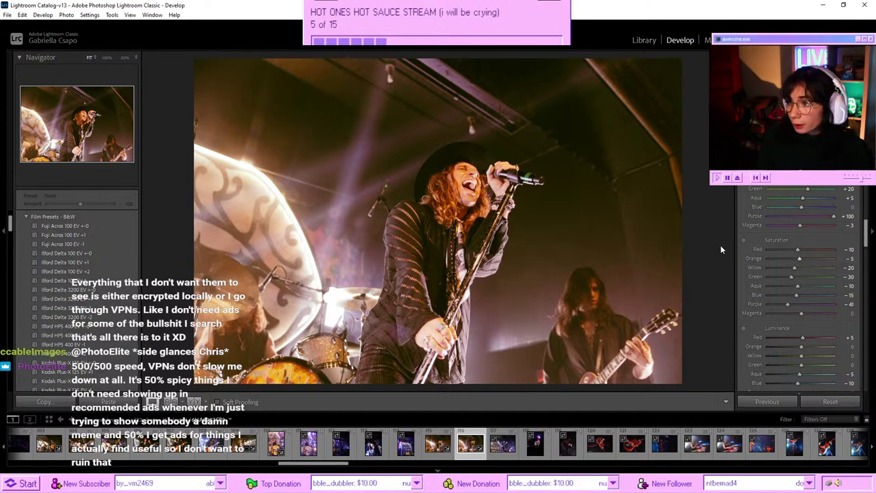
# - Go past photos 117 and 118 to photo 119, and paste the copied develop settings onto it
pyautogui.click(501, 454)
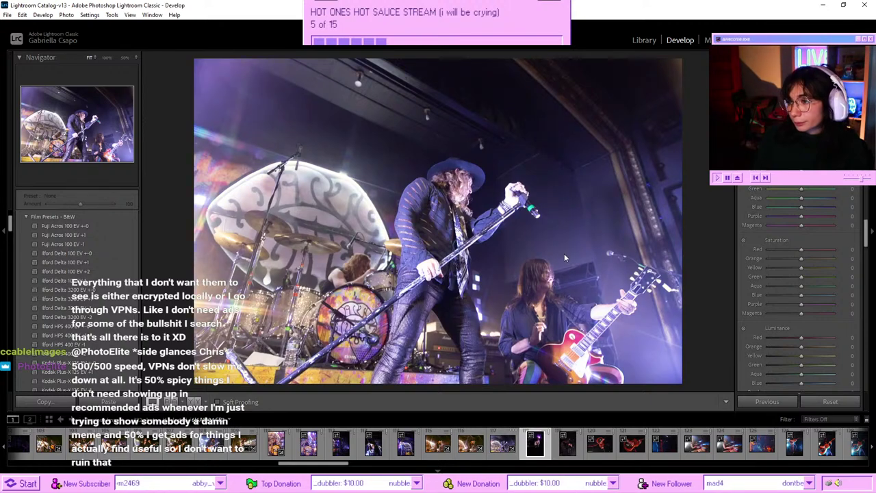
pyautogui.press('Right')
pyautogui.press('Right')
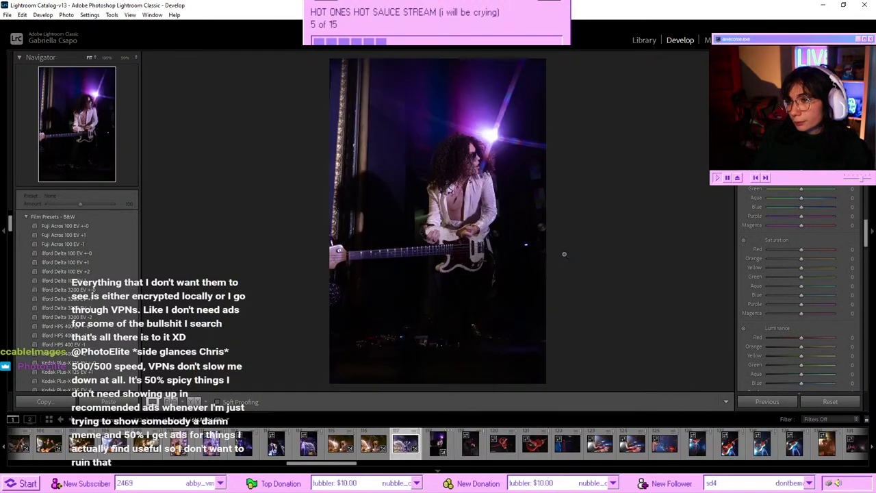
pyautogui.press('Right')
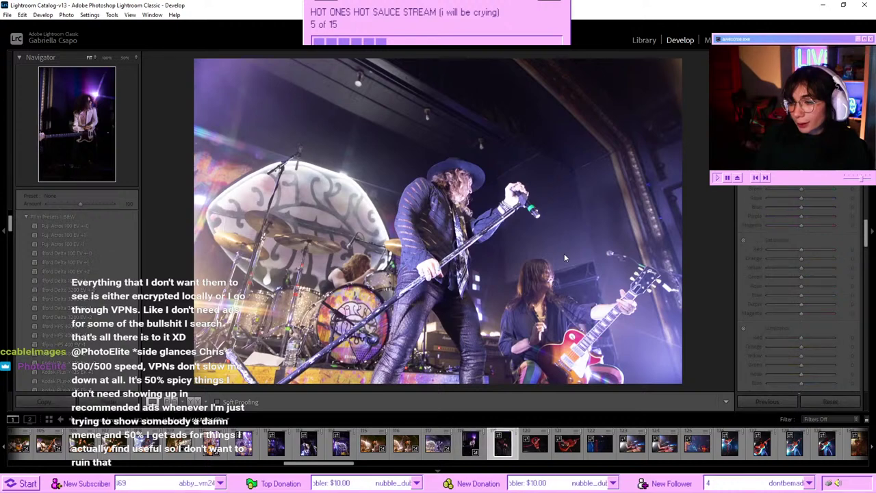
pyautogui.hotkey('ctrl', 'shift', 'v')
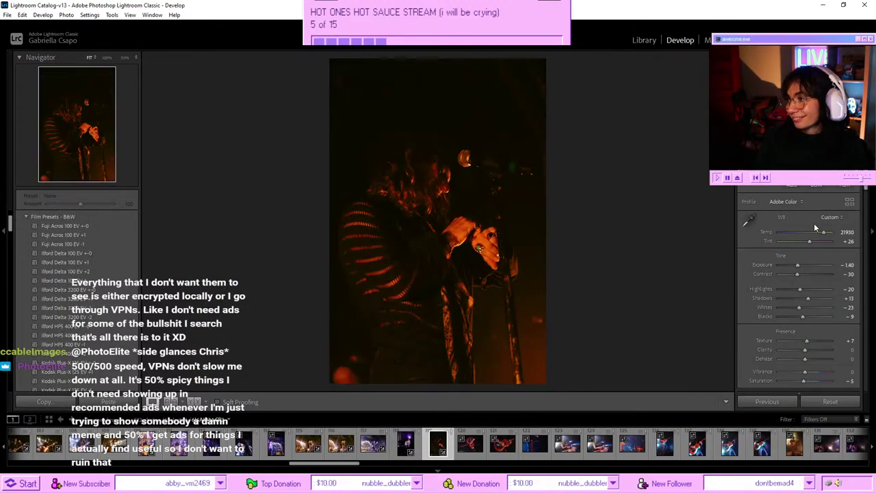
# - Set photo 119's Temp to 4193 and Exposure to +0.44, and compare it with its original version
pyautogui.click(809, 231)
pyautogui.click(804, 264)
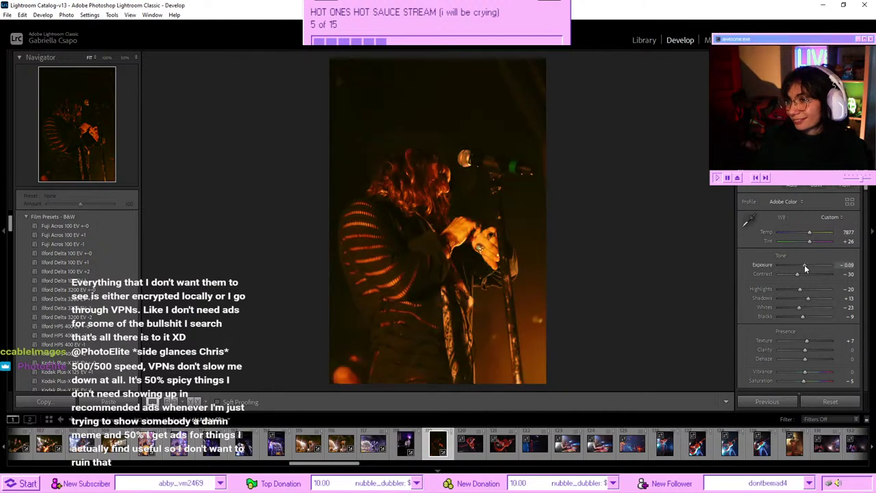
pyautogui.moveTo(800, 233); pyautogui.dragTo(790, 231)
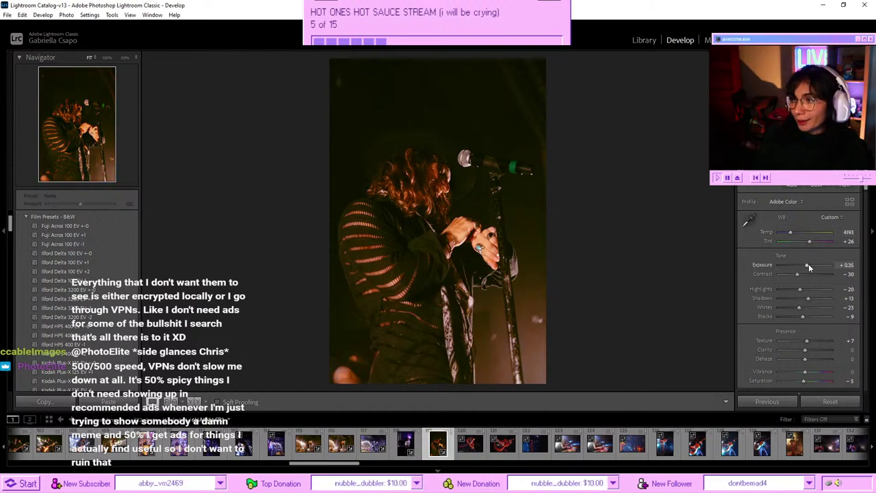
pyautogui.moveTo(806, 265); pyautogui.dragTo(807, 265)
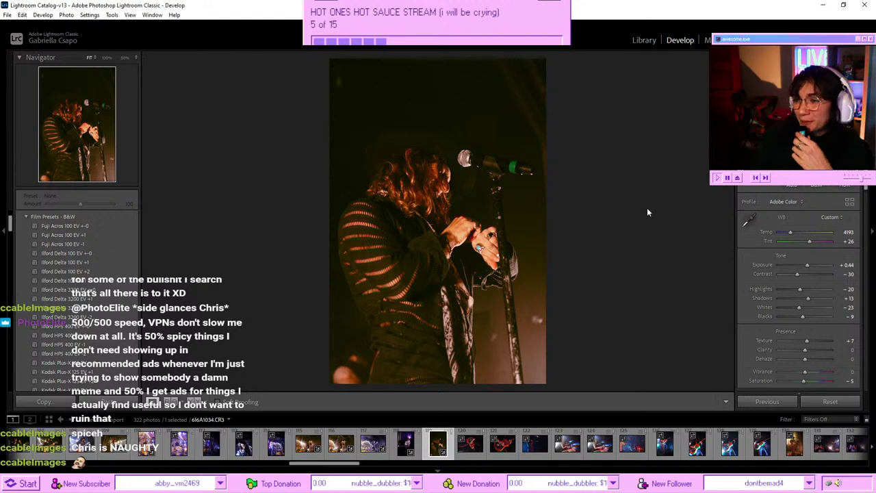
pyautogui.press('\\')
pyautogui.press('\\')
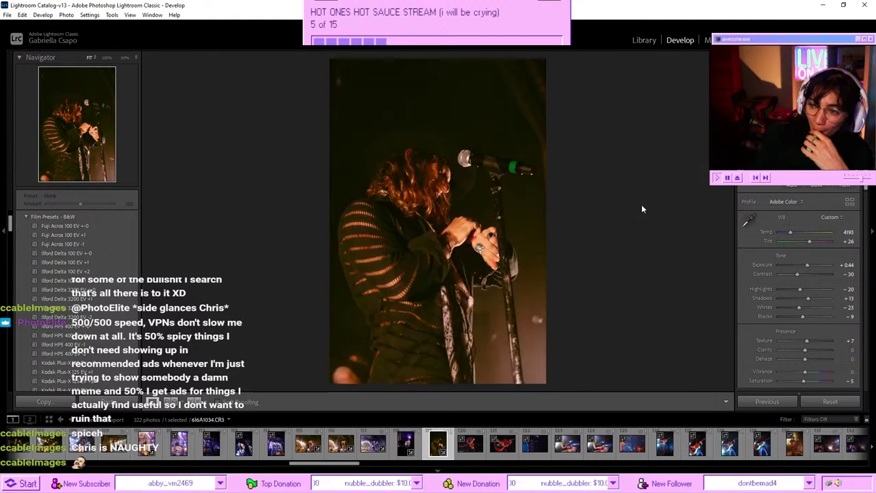
# - Set photo 119's Orange hue in the color mixer to -9, and show its original version for comparison
pyautogui.scroll(-4, 797, 268)
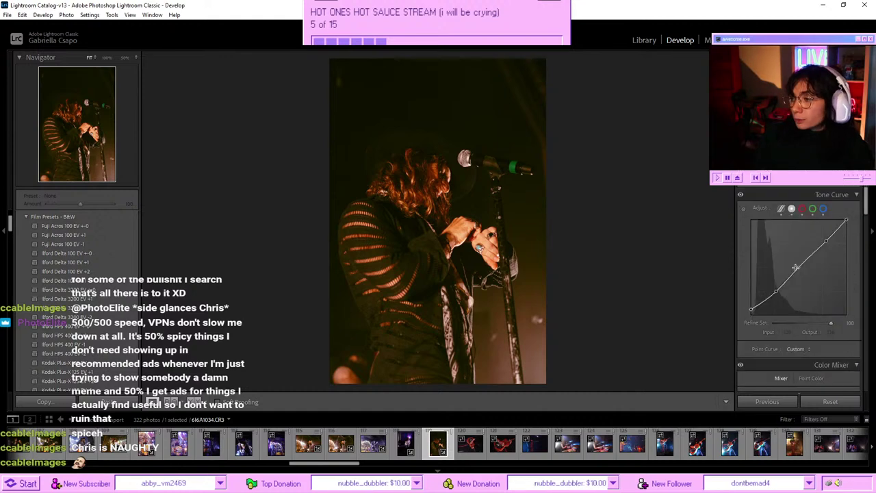
pyautogui.scroll(-3, 796, 267)
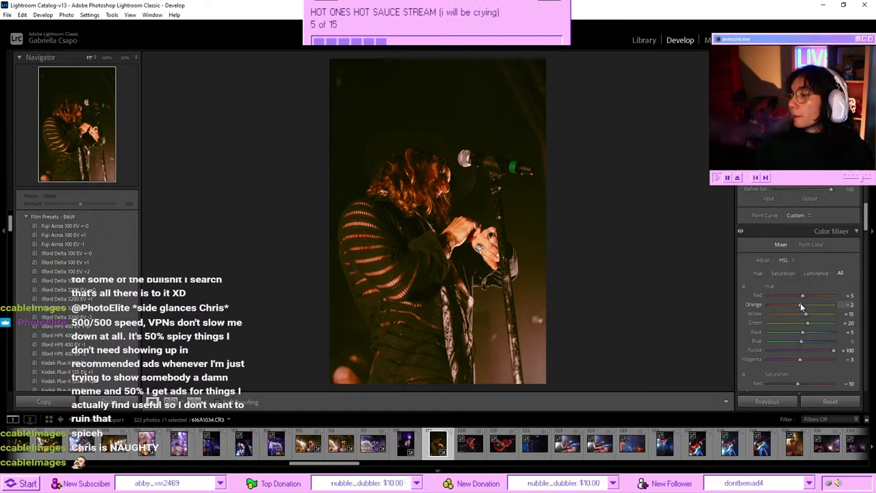
pyautogui.moveTo(801, 305); pyautogui.dragTo(803, 309)
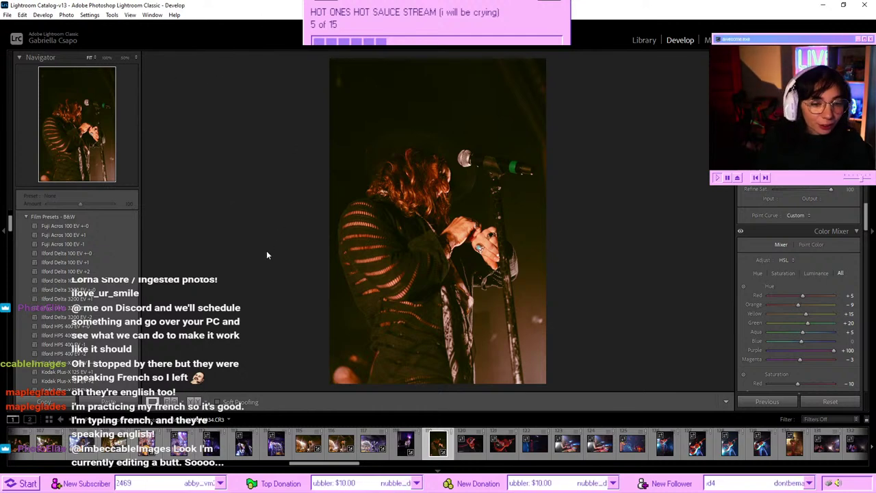
pyautogui.press('\\')
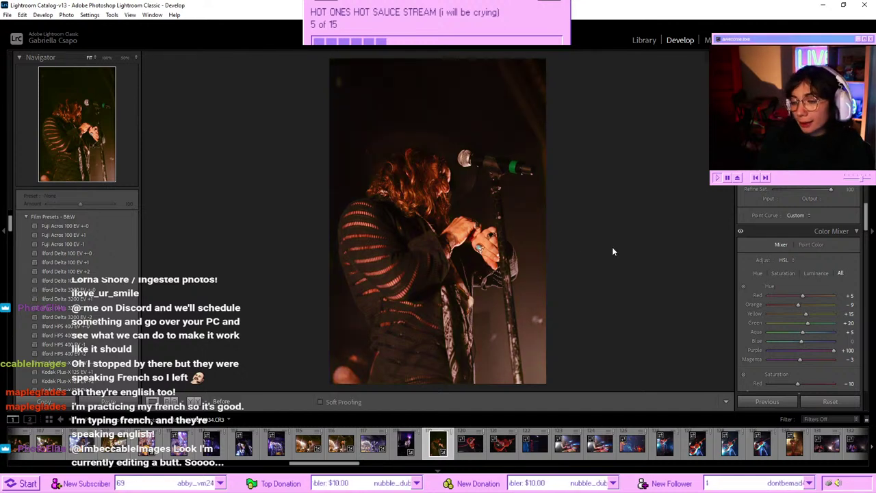
# - Show photo 119's edited version again, and set its Shadows to -7 and its Transform Rotate to +1.9
pyautogui.press('\\')
pyautogui.scroll(5, 792, 254)
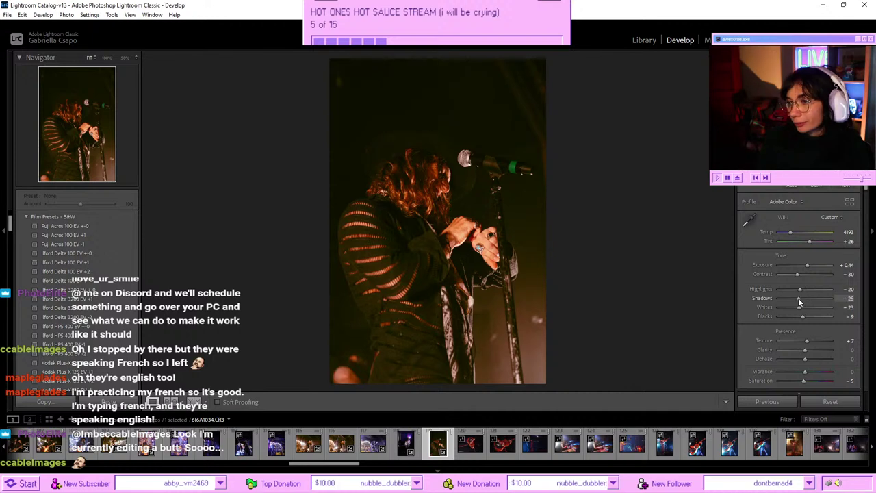
pyautogui.moveTo(799, 298); pyautogui.dragTo(803, 297)
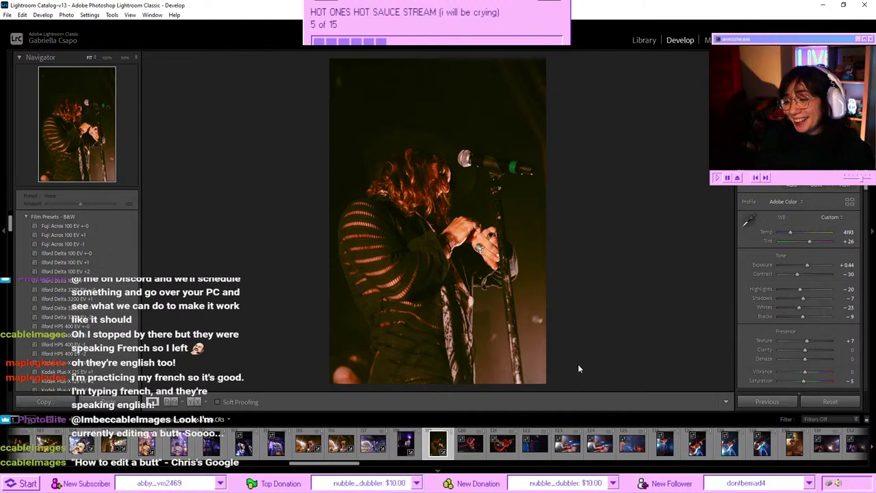
pyautogui.scroll(-15, 781, 274)
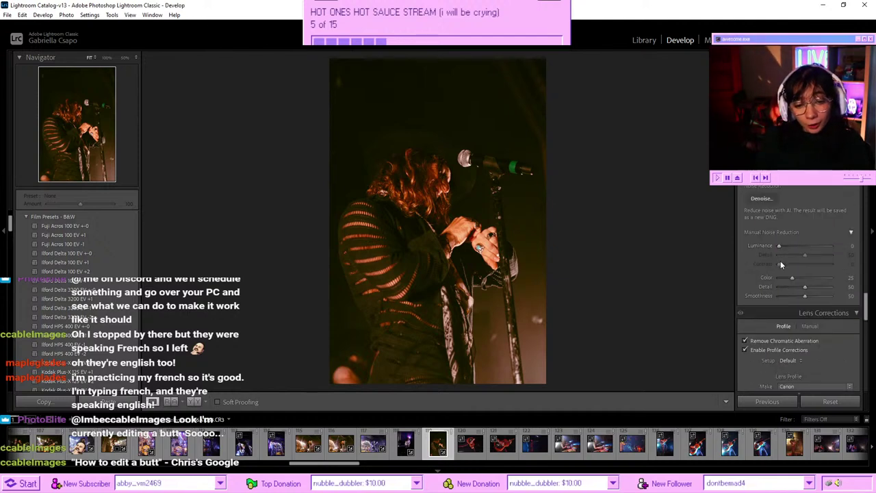
pyautogui.scroll(-8, 773, 255)
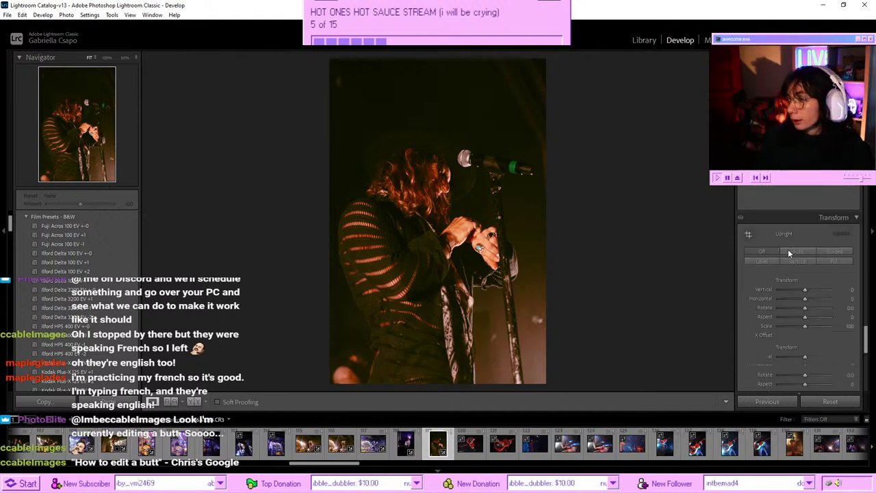
pyautogui.moveTo(805, 240); pyautogui.dragTo(812, 241)
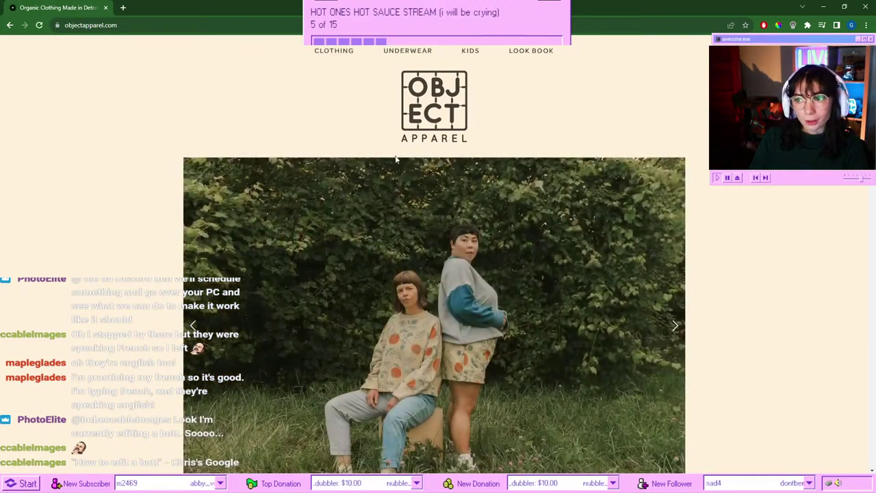
# - Look through the product photos on the Underwear page of objectapparel.com in the browser, and close the browser to return to Lightroom Classic
pyautogui.click(404, 51)
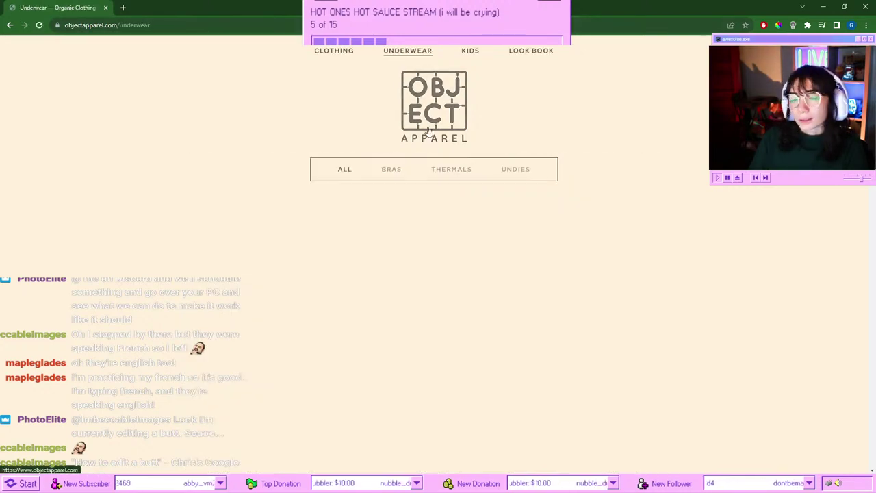
pyautogui.scroll(-5, 304, 226)
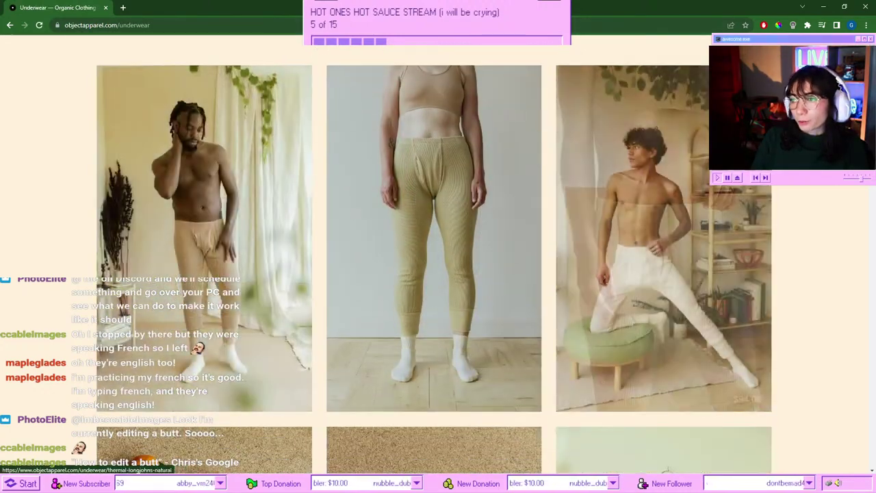
pyautogui.scroll(-6, 434, 254)
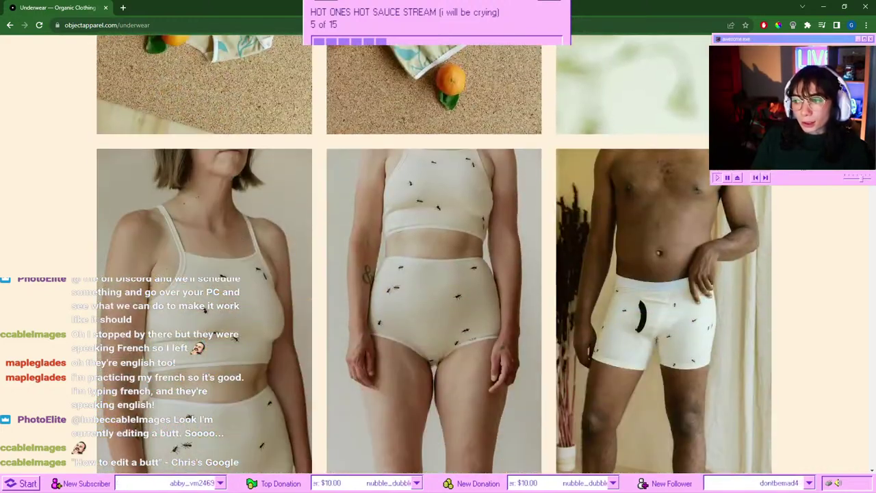
pyautogui.scroll(-5, 434, 254)
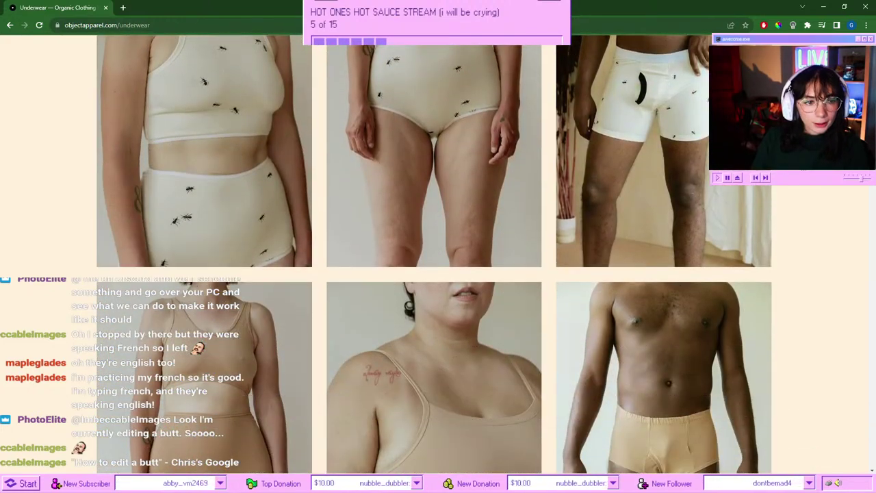
pyautogui.scroll(-6, 434, 254)
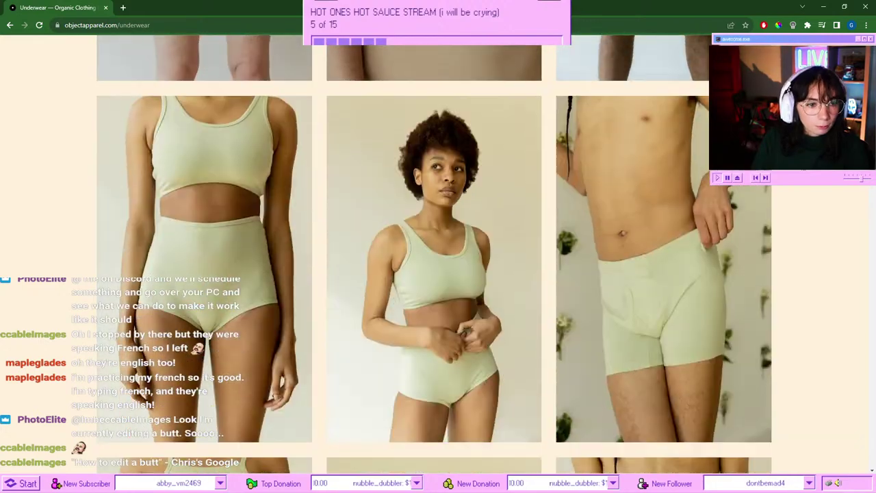
pyautogui.scroll(-10, 434, 254)
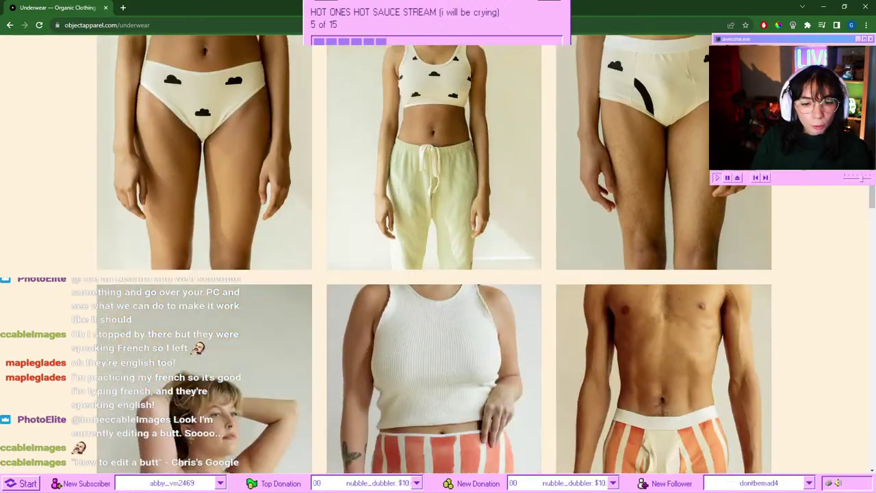
pyautogui.scroll(-4, 434, 254)
pyautogui.scroll(-5, 434, 254)
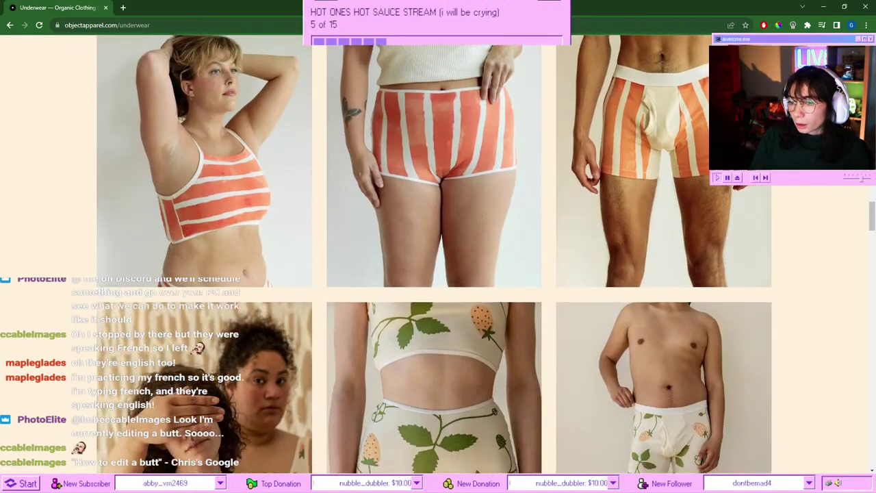
pyautogui.scroll(-5, 434, 254)
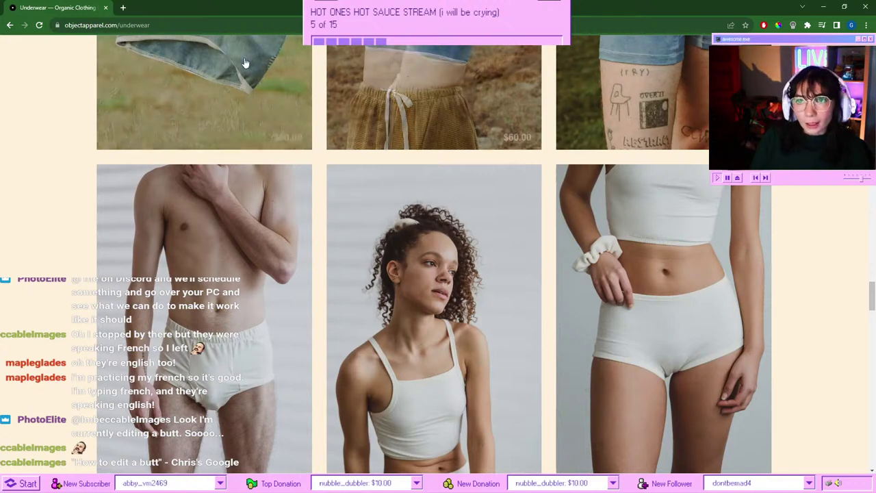
pyautogui.click(868, 7)
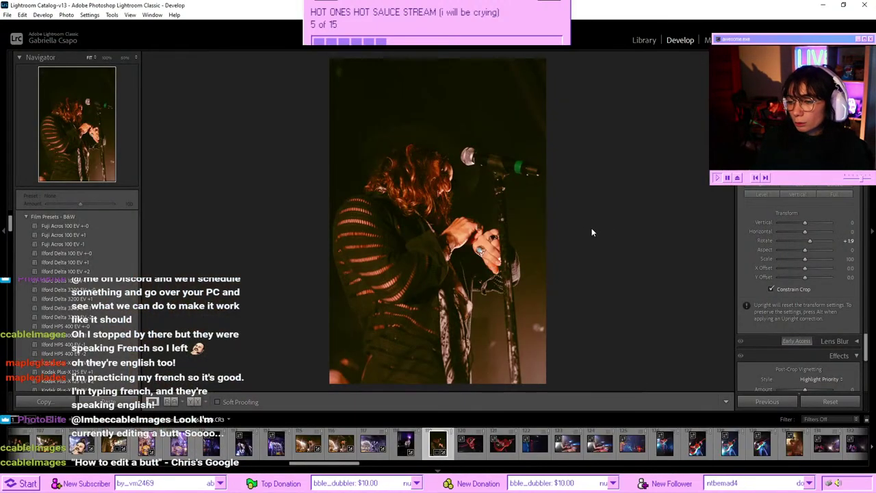
# - Go to photo 120, rotate it upright counter-clockwise, and paste the copied develop settings onto it
pyautogui.press('Right')
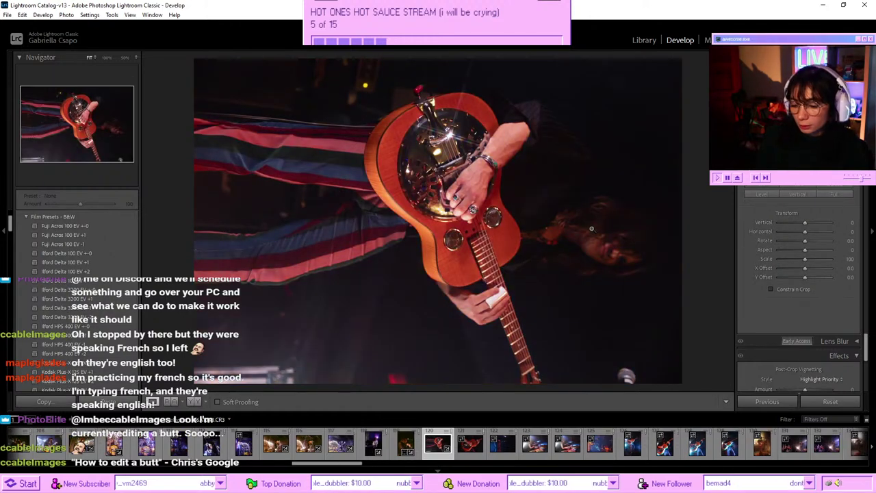
pyautogui.hotkey('ctrl', '[')
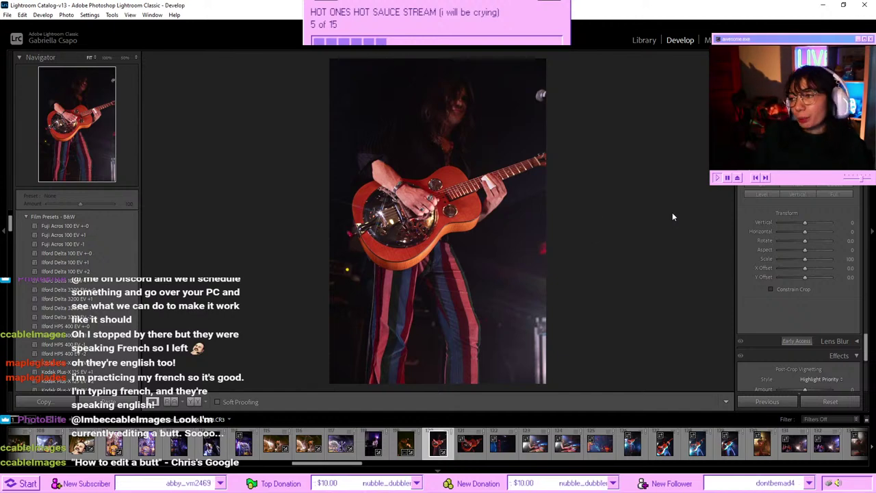
pyautogui.hotkey('ctrl', 'z')
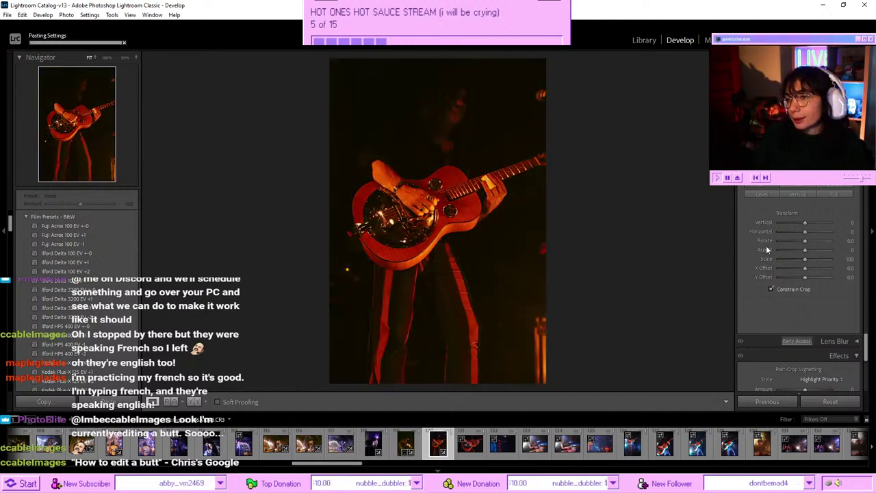
# - Set photo 120's Exposure to 0.00 and its Temp to 4807
pyautogui.scroll(10, 815, 229)
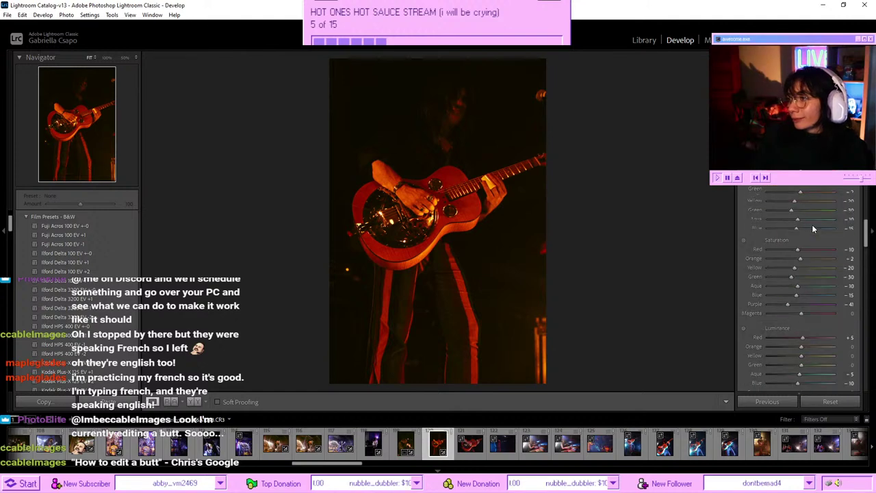
pyautogui.click(811, 232)
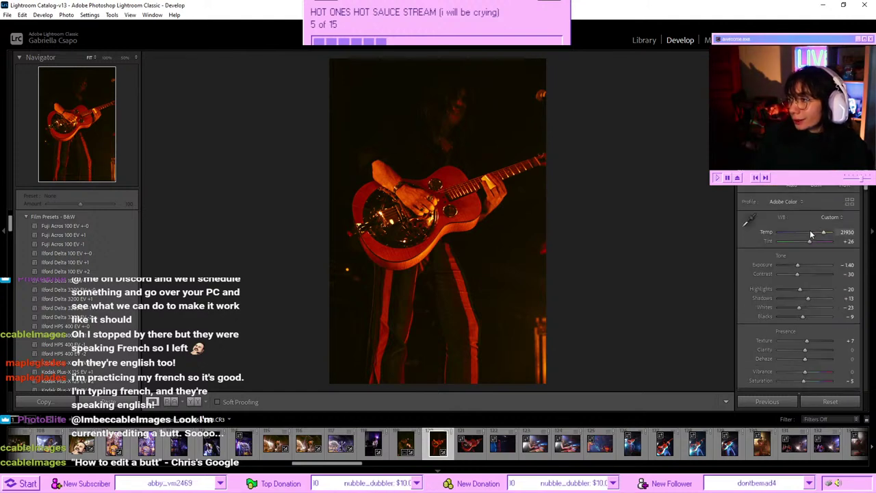
pyautogui.click(806, 265)
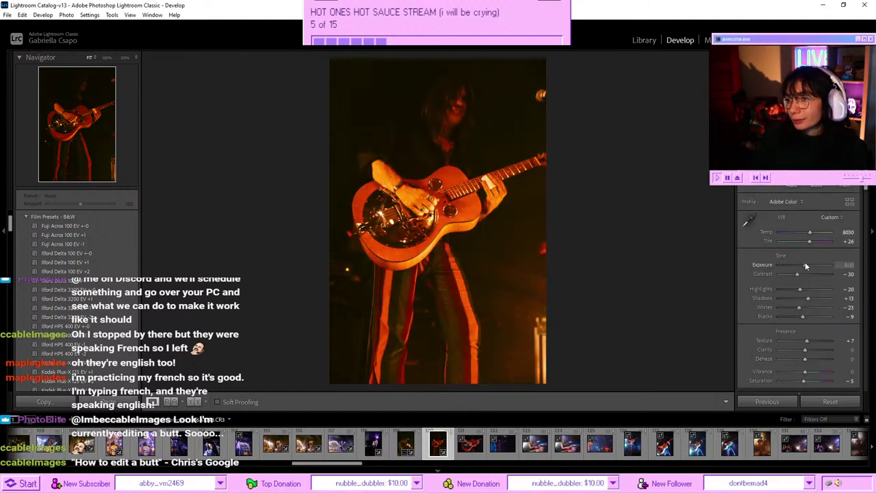
pyautogui.click(797, 232)
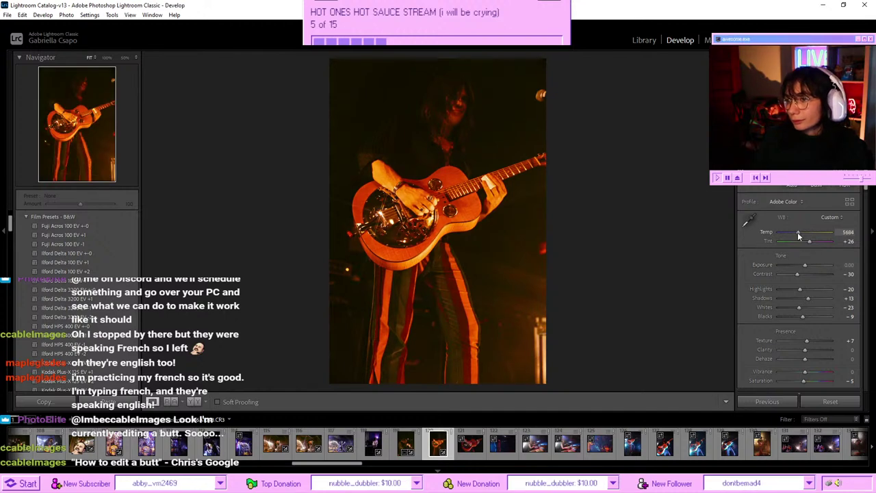
pyautogui.moveTo(798, 233); pyautogui.dragTo(791, 234)
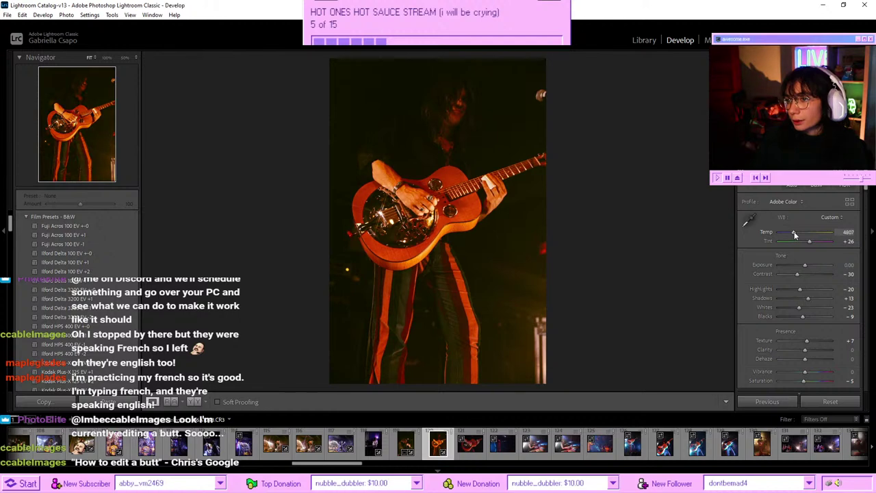
# - Weaken photo 120's Shadows tint in color grading and shift it from orange-yellow towards yellow-green
pyautogui.scroll(-8, 801, 260)
pyautogui.scroll(-2, 798, 283)
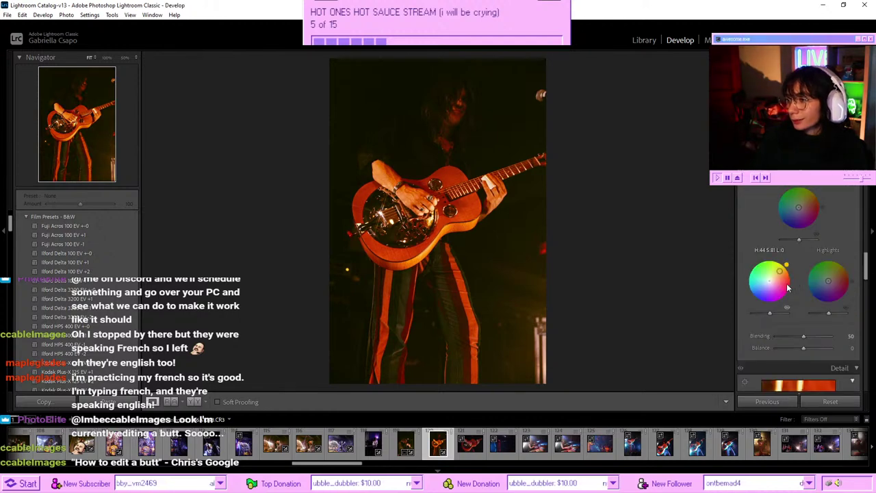
pyautogui.moveTo(773, 285); pyautogui.dragTo(771, 277)
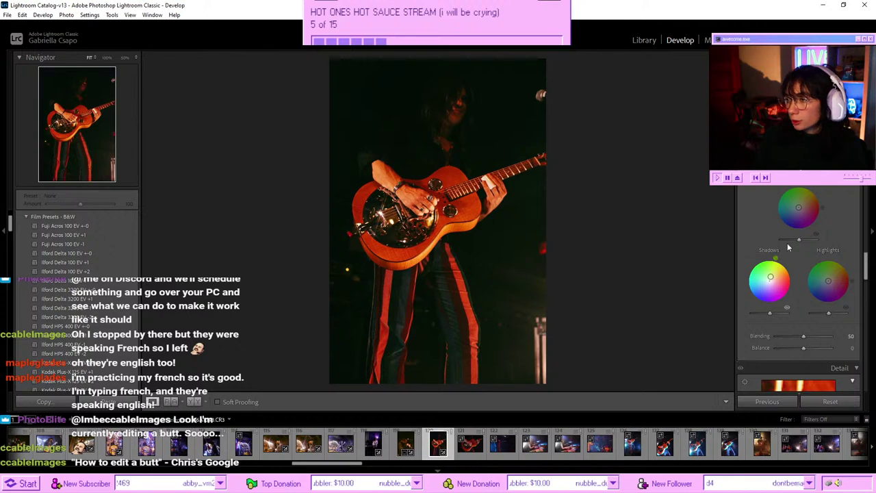
# - Set photo 120's Exposure to +0.97 and Highlights to -51, and slightly raise its Orange hue in the color mixer
pyautogui.scroll(10, 788, 243)
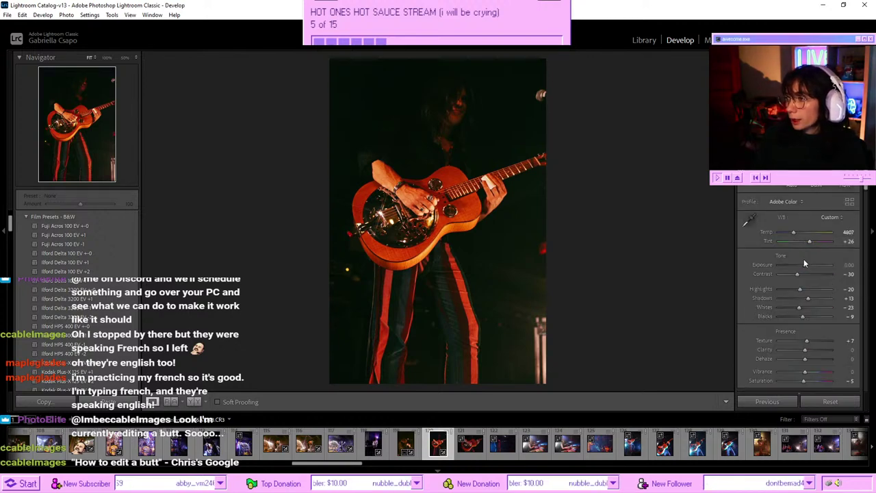
pyautogui.moveTo(805, 265); pyautogui.dragTo(792, 288)
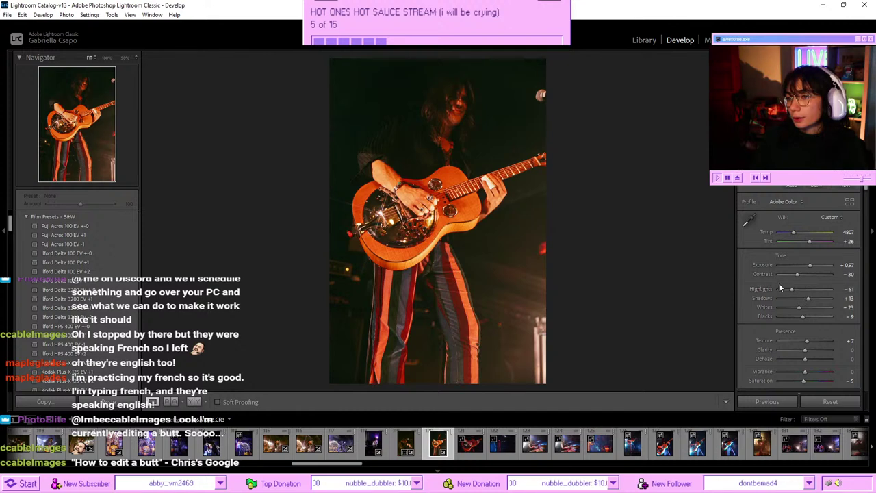
pyautogui.scroll(-10, 781, 264)
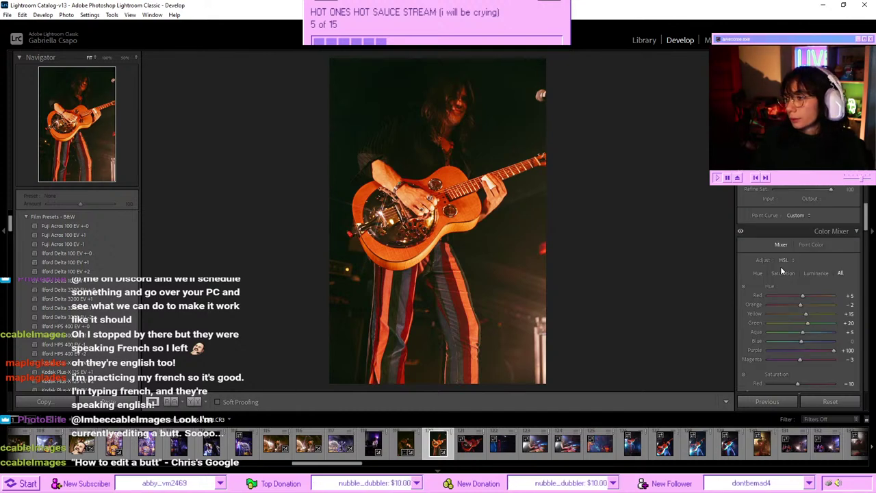
pyautogui.moveTo(797, 238); pyautogui.dragTo(799, 237)
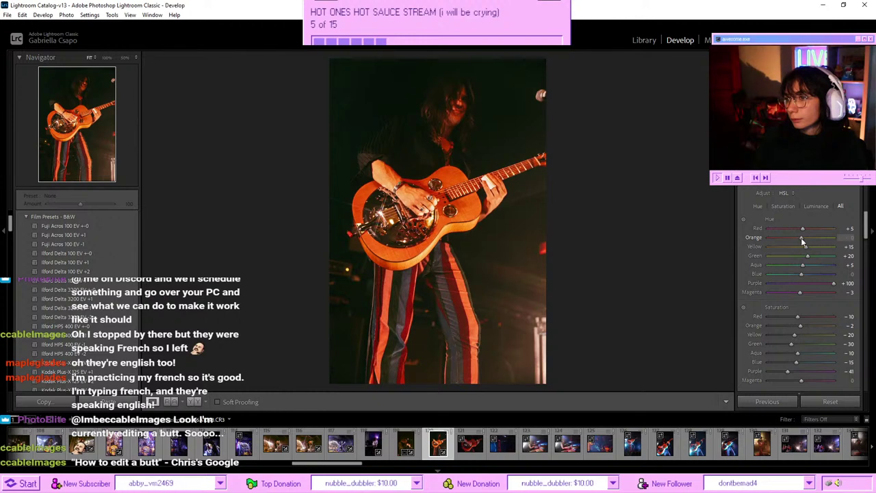
pyautogui.moveTo(802, 240)
pyautogui.mouseDown()
pyautogui.moveTo(794, 240)
pyautogui.moveTo(802, 240)
pyautogui.mouseUp()
# - Set photo 120's Transform Rotate to -1.6 and Vertical to -7, and compare it with its original version
pyautogui.scroll(-15, 763, 243)
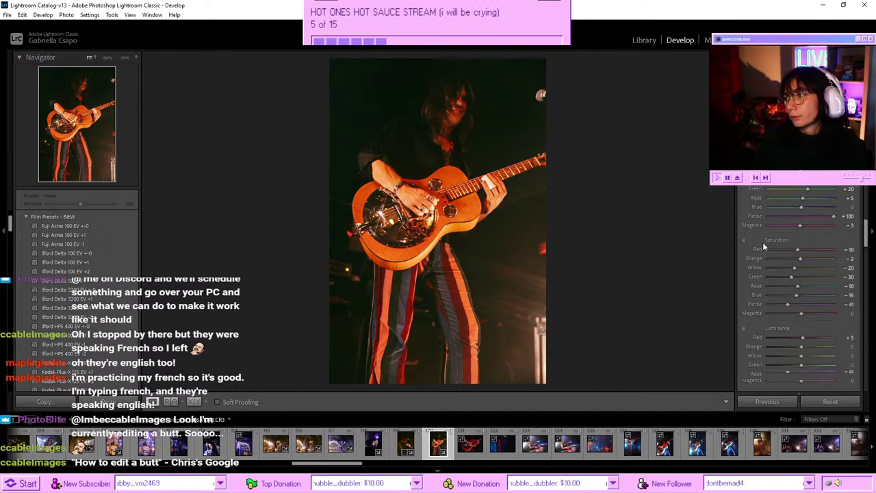
pyautogui.scroll(2, 794, 267)
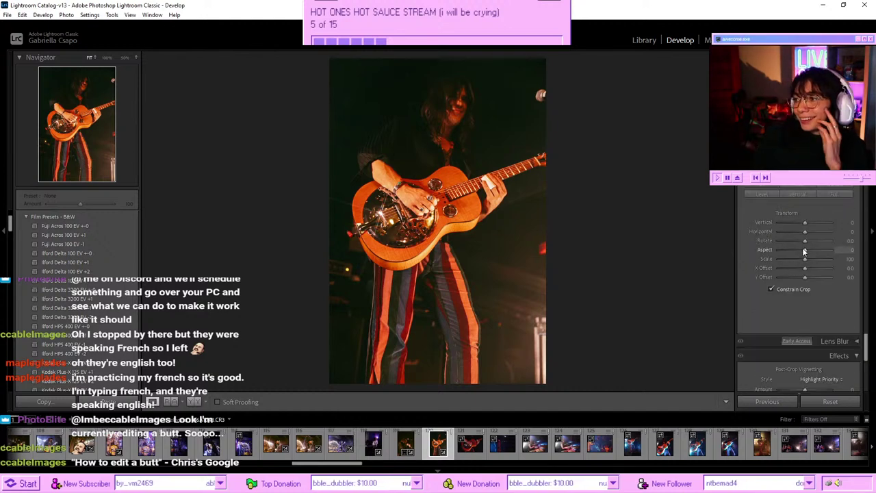
pyautogui.moveTo(805, 242); pyautogui.dragTo(800, 242)
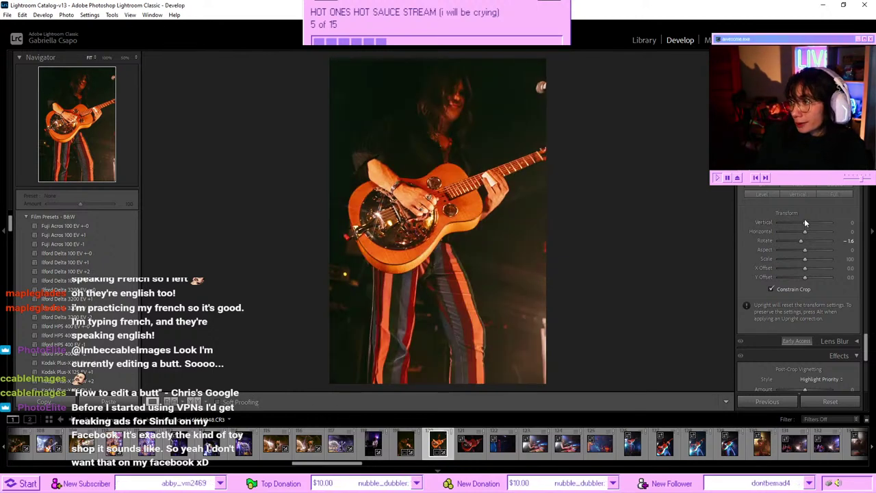
pyautogui.moveTo(804, 225); pyautogui.dragTo(802, 226)
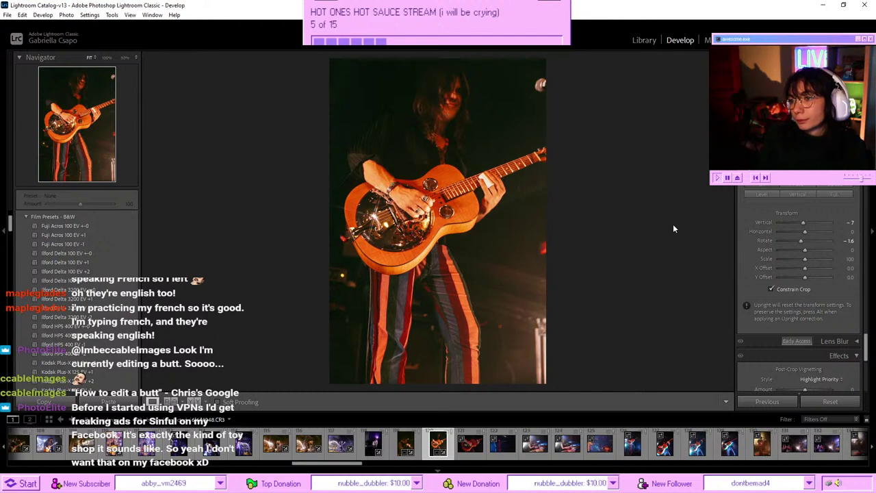
pyautogui.scroll(15, 805, 242)
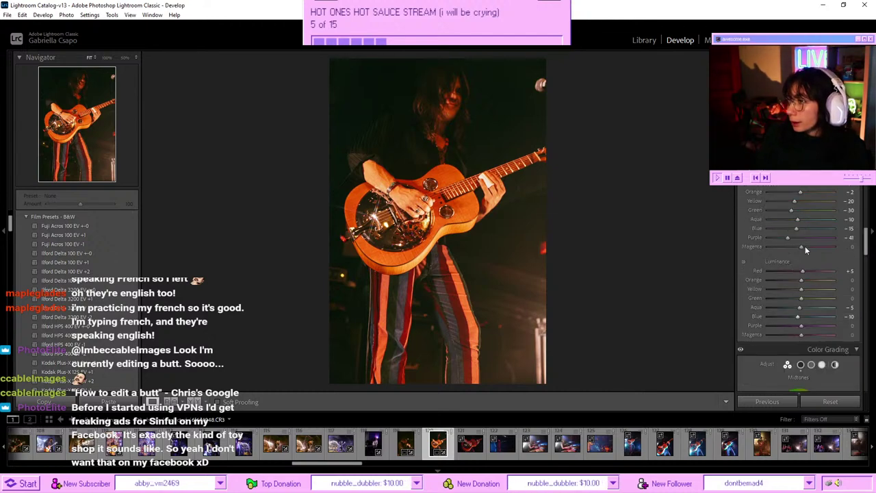
pyautogui.scroll(5, 805, 246)
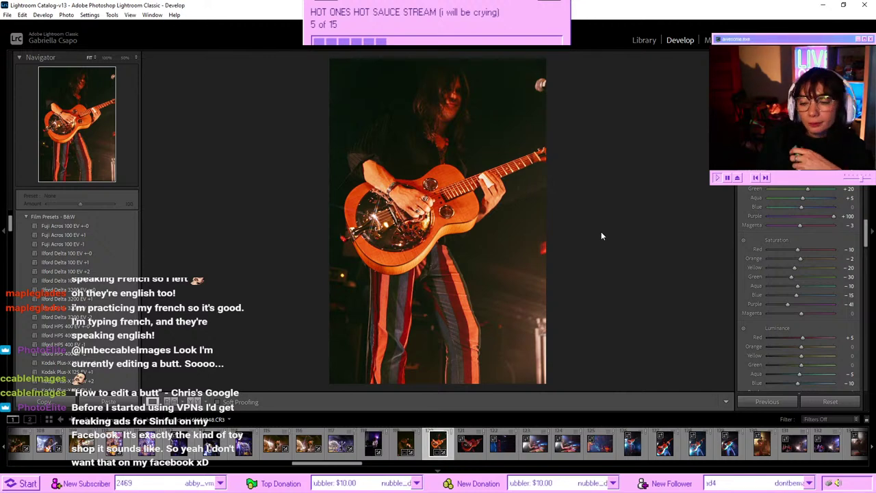
pyautogui.press('\\')
pyautogui.press('\\')
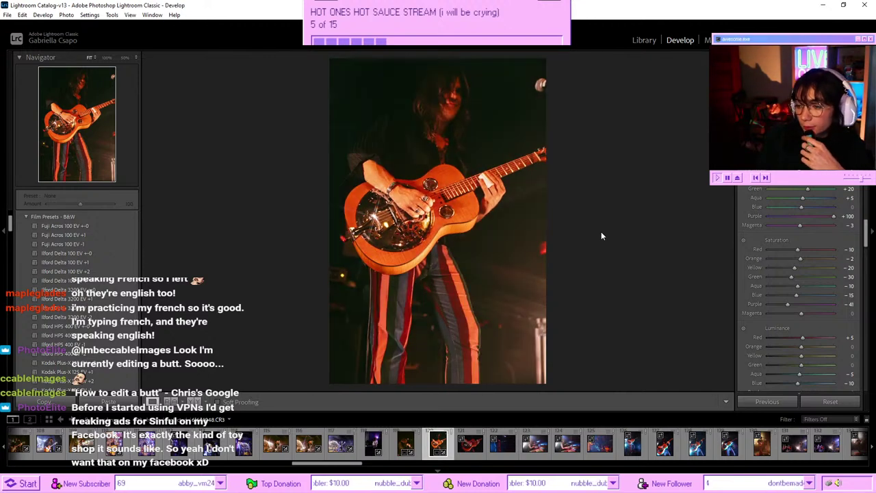
# - Paste the previous photo's develop settings onto photo 121, the guitar close-up, and lower its Temp to about 3660
pyautogui.press('Right')
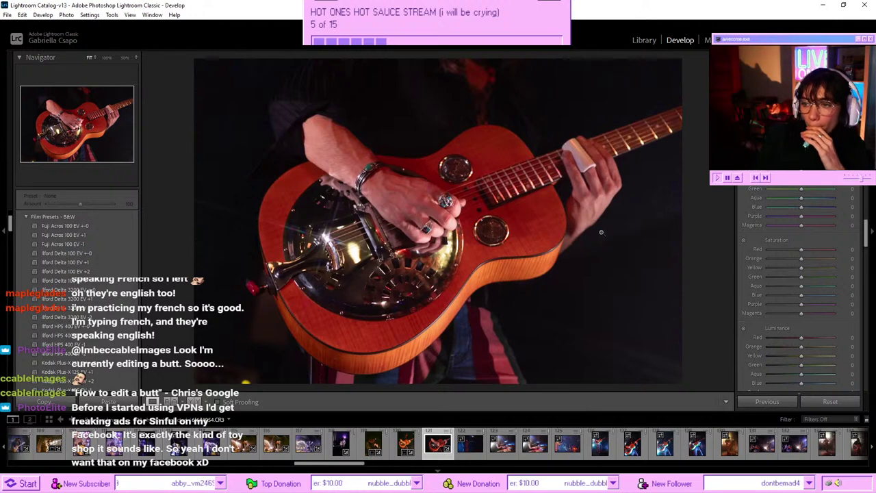
pyautogui.rightClick(438, 454)
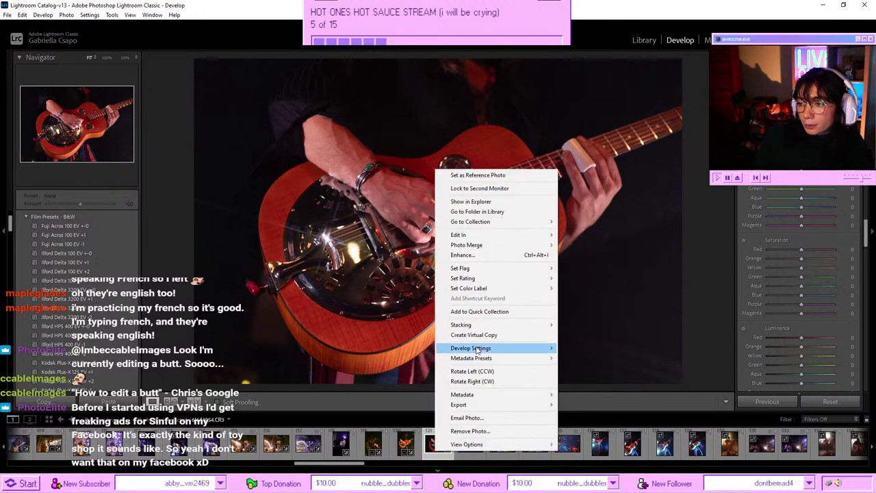
pyautogui.moveTo(548, 348)
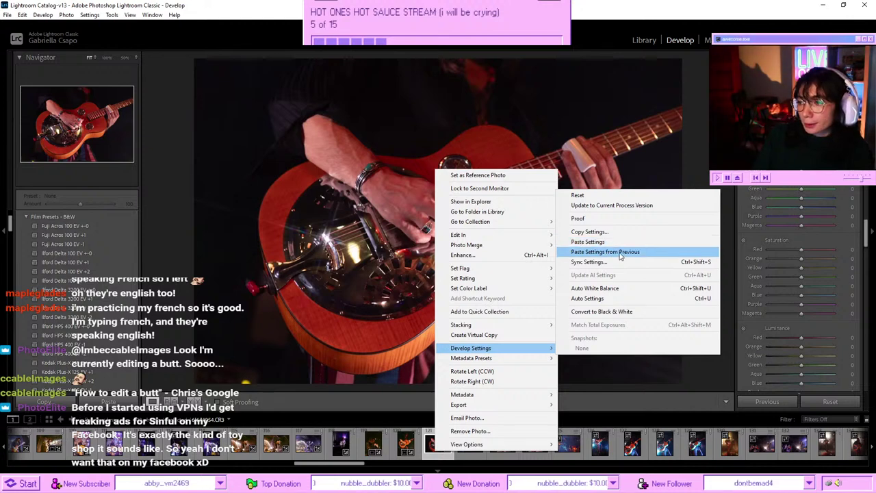
pyautogui.click(620, 252)
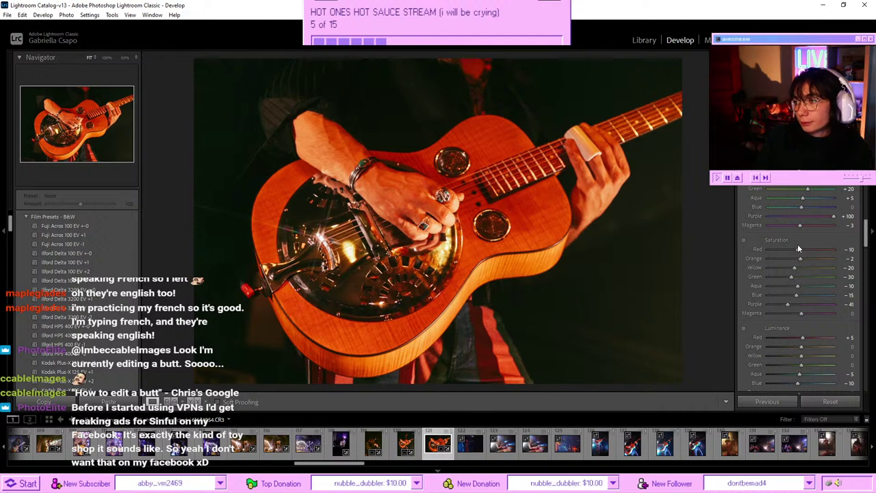
pyautogui.scroll(10, 797, 244)
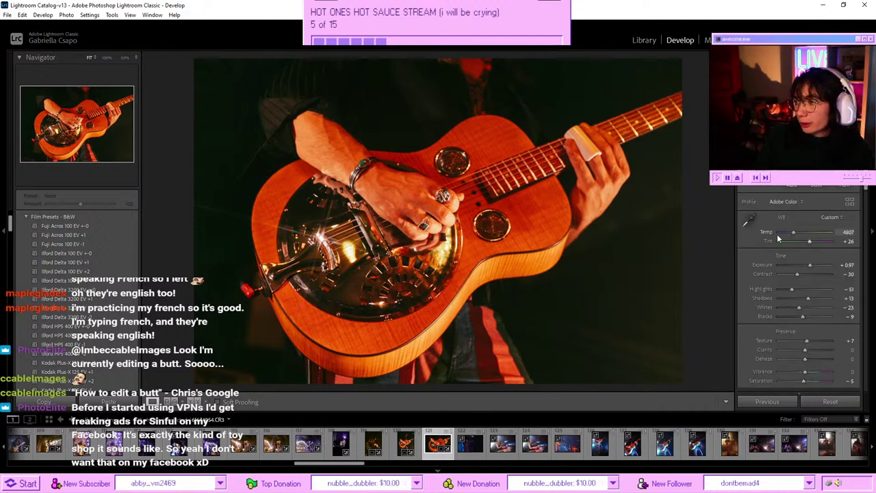
pyautogui.click(787, 231)
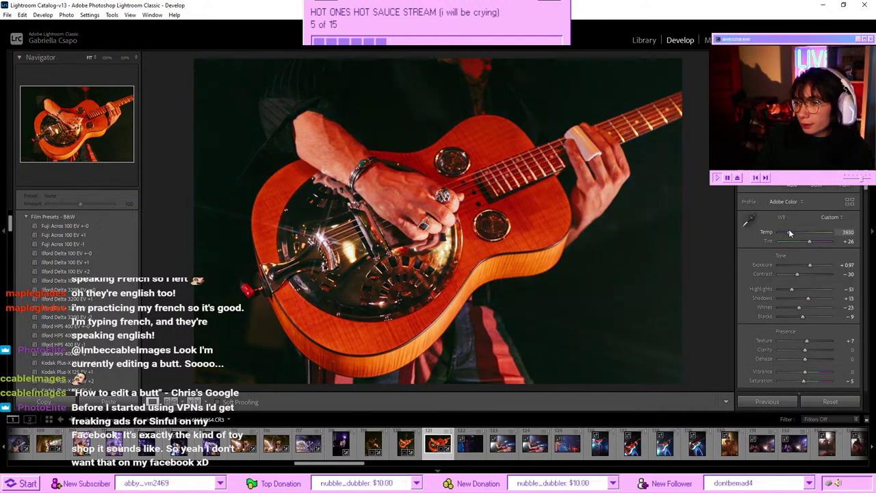
pyautogui.moveTo(790, 232); pyautogui.dragTo(787, 232)
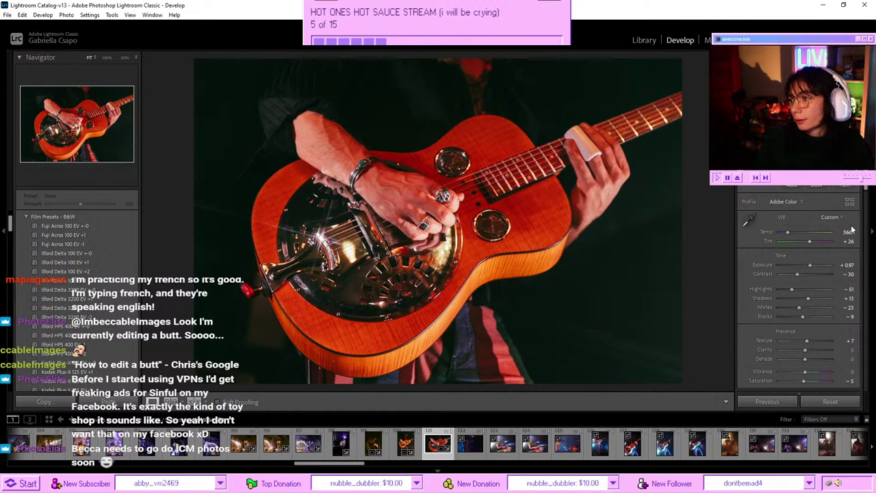
# - Set photo 121's Red hue to +31 in the color mixer and compare it with its original version
pyautogui.scroll(-2, 825, 282)
pyautogui.scroll(-10, 823, 277)
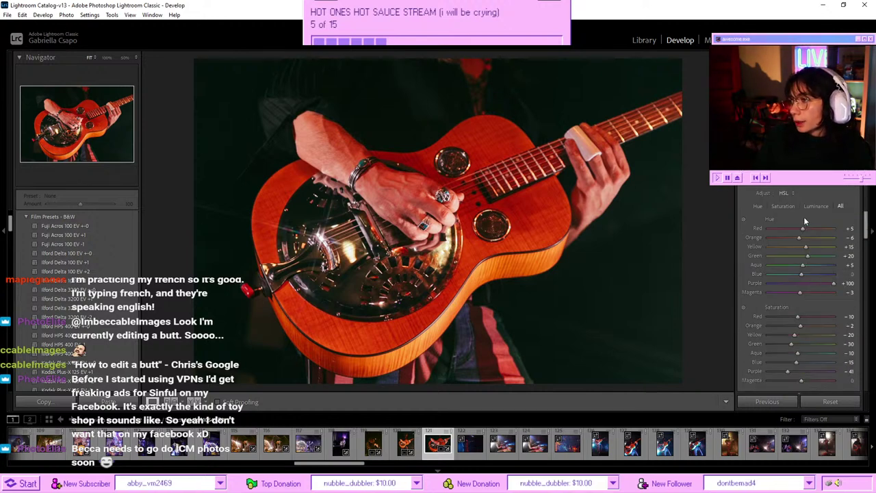
pyautogui.moveTo(803, 229); pyautogui.dragTo(812, 229)
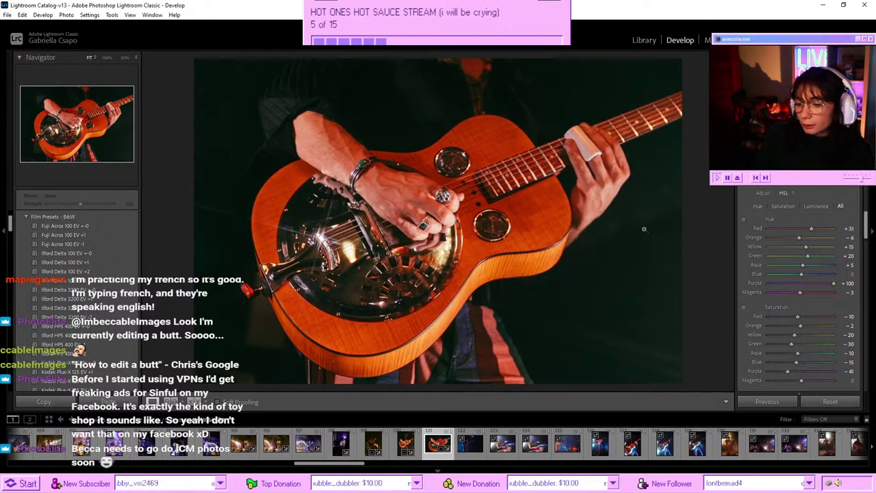
pyautogui.press('\\')
pyautogui.press('\\')
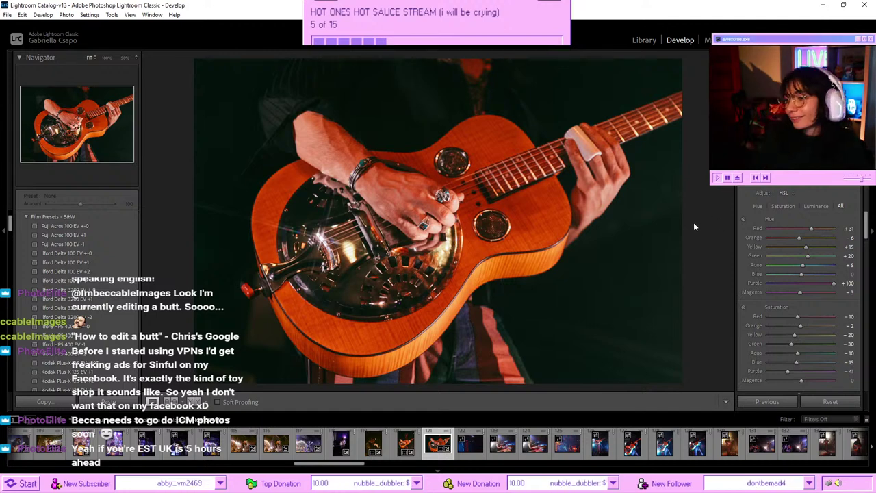
# - Paste the copied develop settings onto photo 122, set its Exposure to +0.35, and compare it with the original
pyautogui.press('Right')
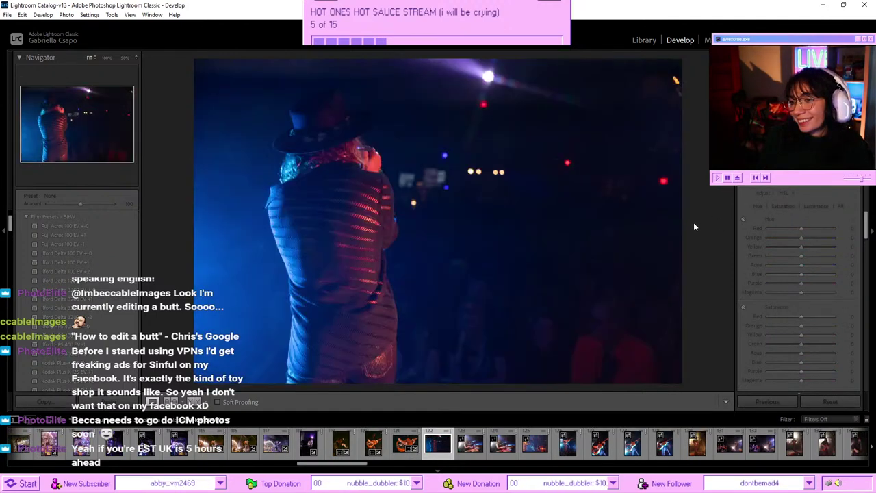
pyautogui.hotkey('ctrl', 'shift', 'v')
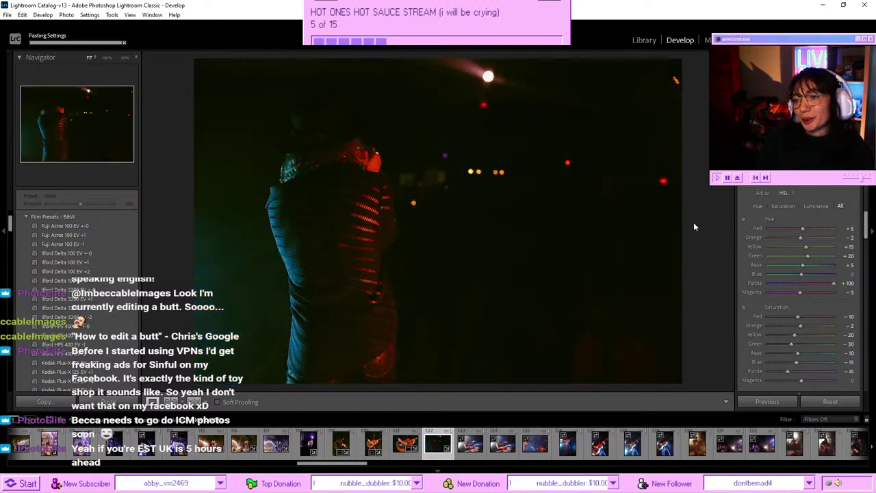
pyautogui.scroll(5, 799, 258)
pyautogui.moveTo(798, 265); pyautogui.dragTo(801, 266)
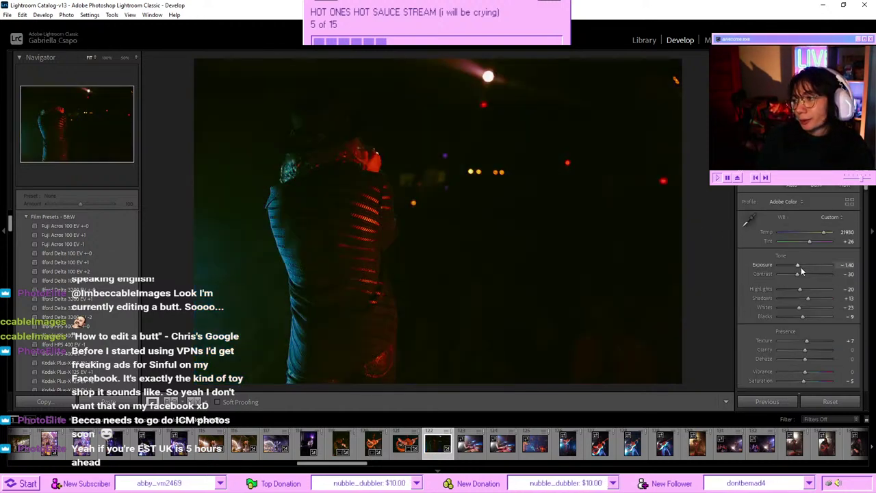
pyautogui.moveTo(804, 263); pyautogui.dragTo(806, 260)
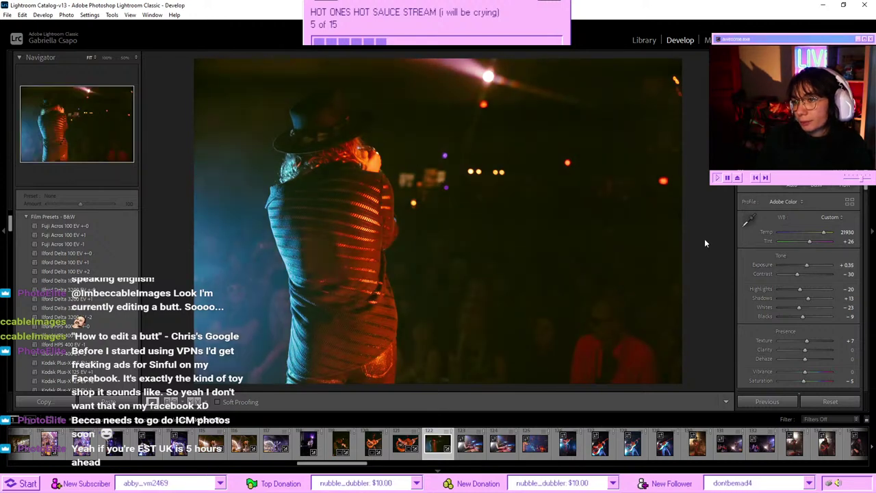
pyautogui.press('\\')
pyautogui.press('\\')
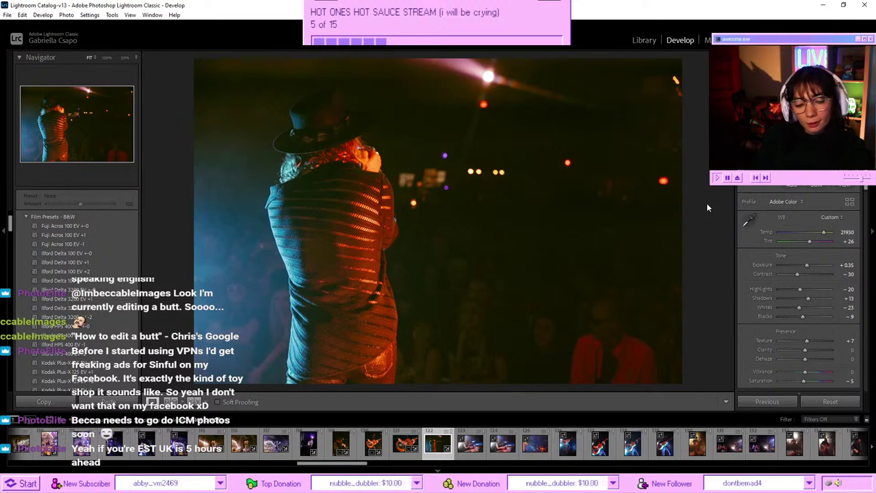
# - Look through the neighbouring drummer shots and paste the copied develop settings onto photo 124
pyautogui.press('Right')
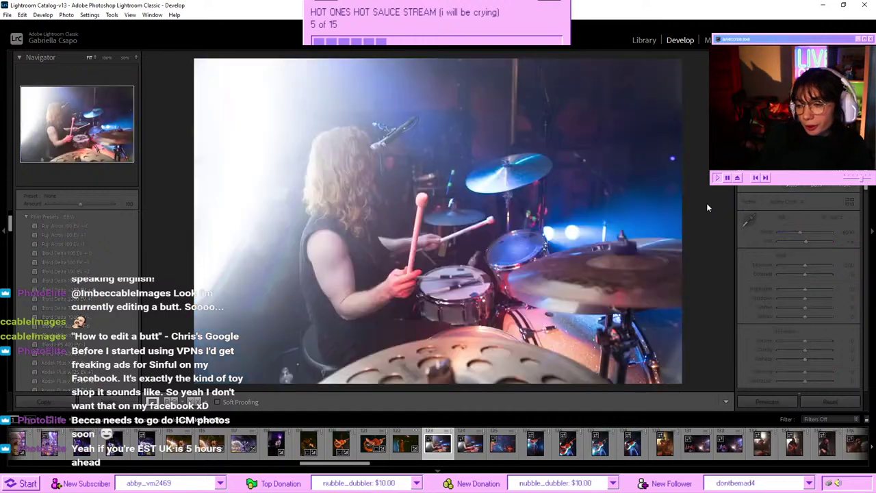
pyautogui.press('Right')
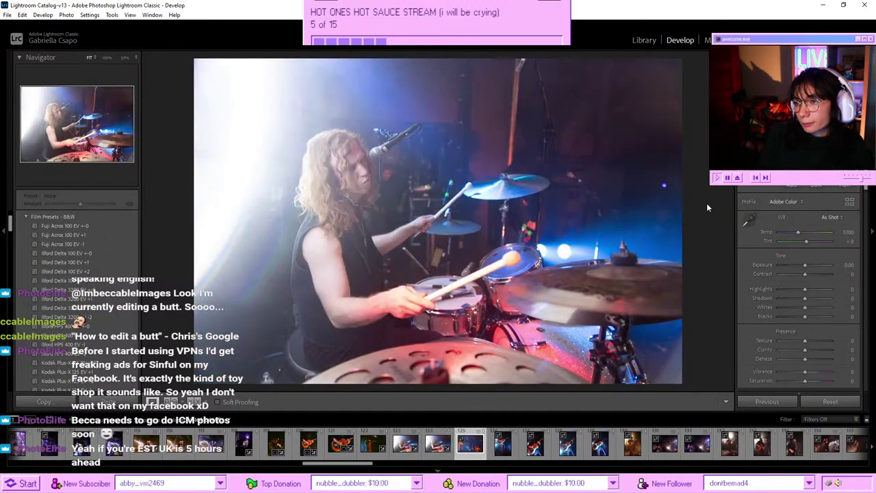
pyautogui.press('Right')
pyautogui.press('Left')
pyautogui.press('Left')
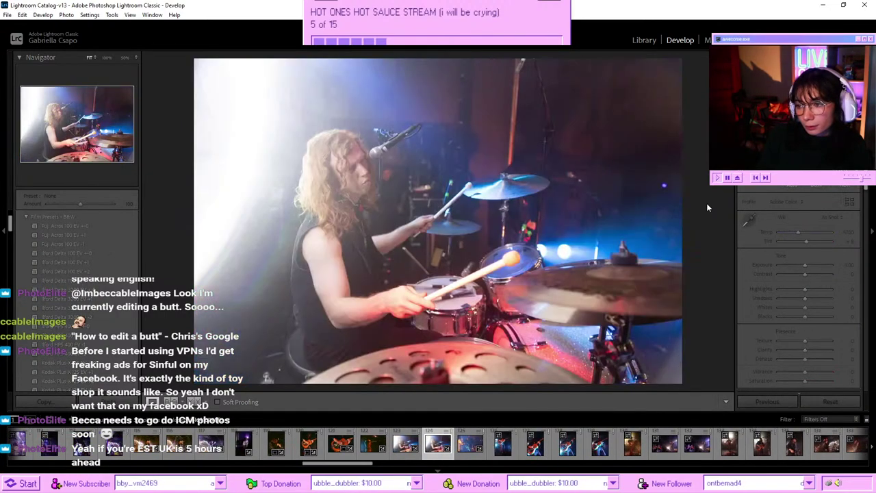
pyautogui.hotkey('ctrl', 'shift', 'v')
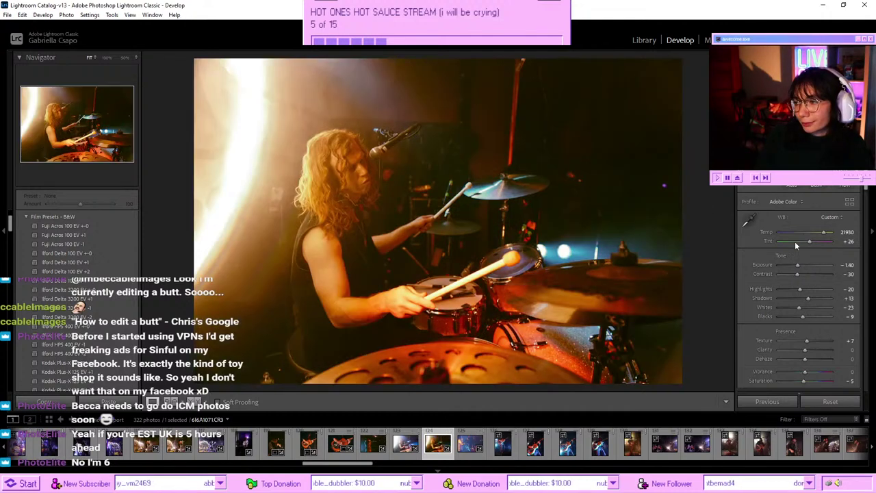
# - Set photo 124's Exposure to -1.05 and Temp to 10338, and compare it with its original version
pyautogui.moveTo(799, 266); pyautogui.dragTo(804, 265)
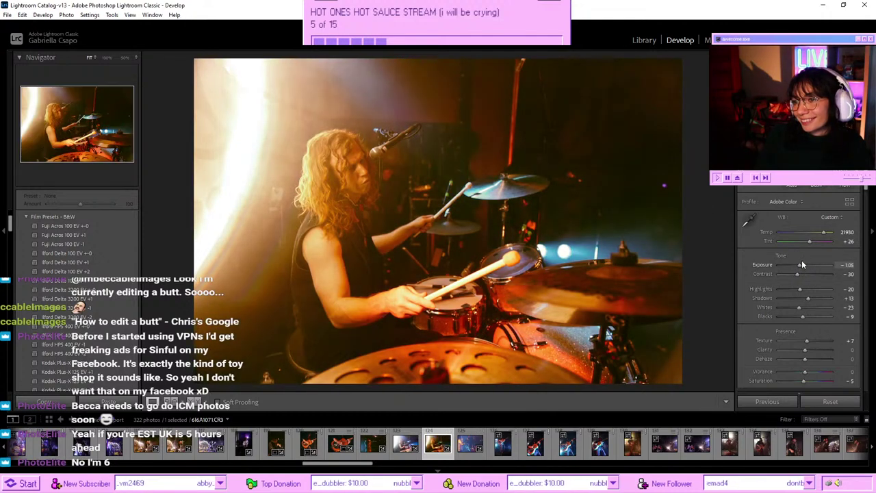
pyautogui.moveTo(822, 234); pyautogui.dragTo(815, 232)
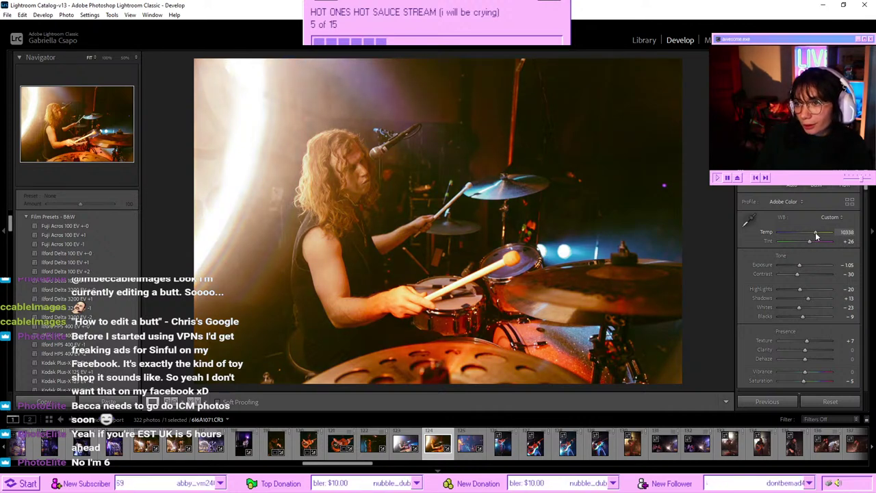
pyautogui.press('\\')
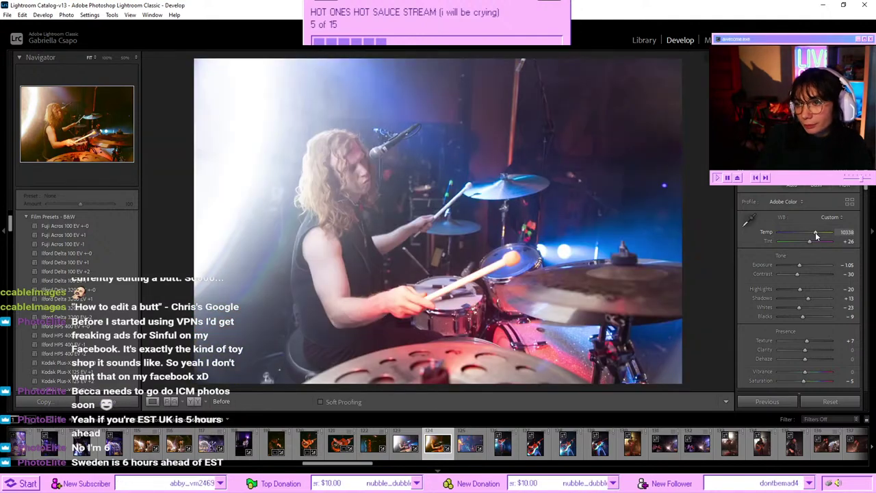
pyautogui.press('\\')
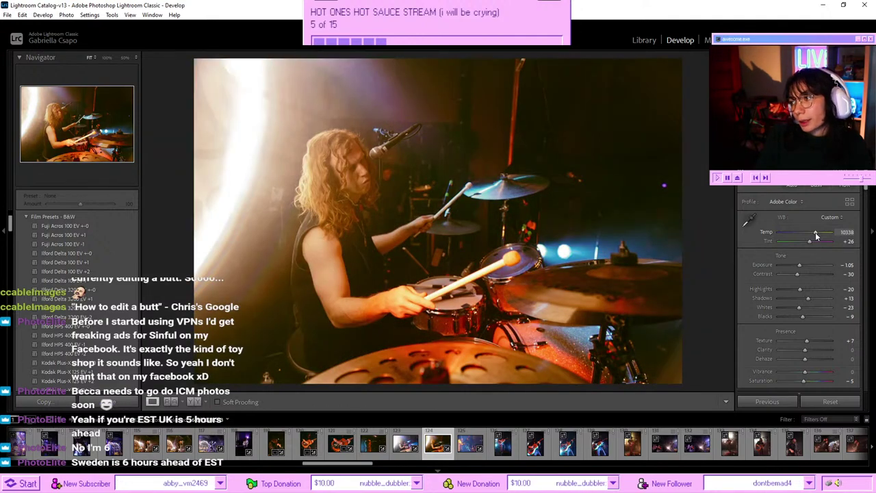
# - Set photo 124's Blue luminance to -6 and its Blue hue to -8 in the color mixer
pyautogui.scroll(-5, 816, 252)
pyautogui.scroll(-6, 816, 254)
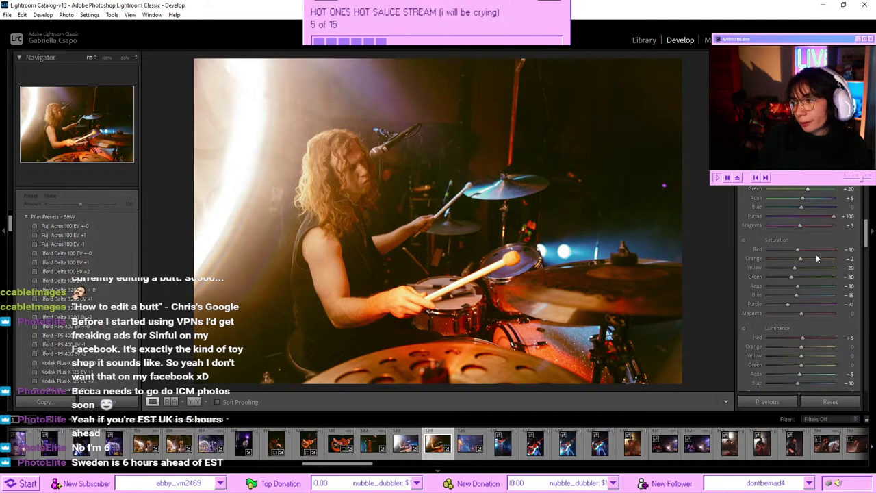
pyautogui.moveTo(806, 382); pyautogui.dragTo(799, 381)
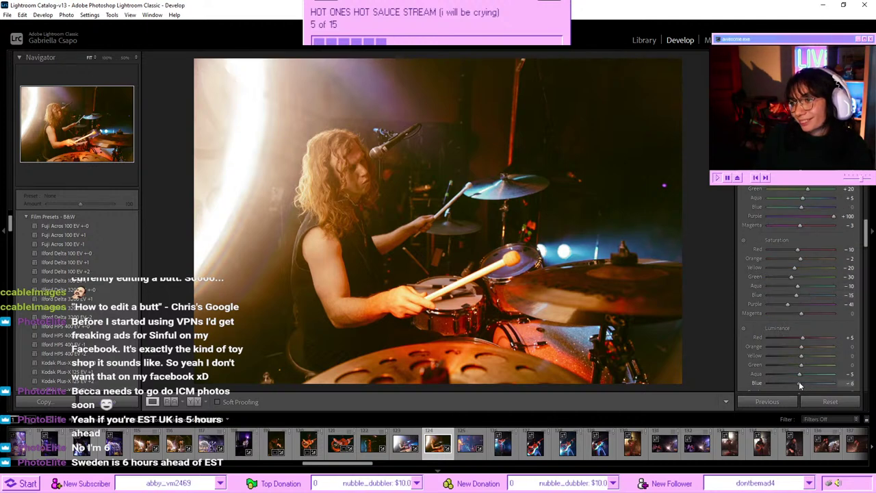
pyautogui.click(782, 207)
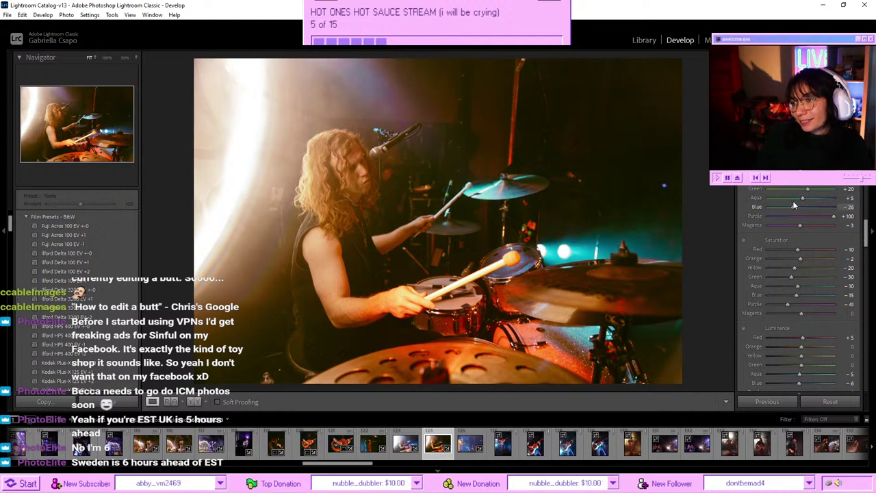
pyautogui.moveTo(788, 207); pyautogui.dragTo(799, 207)
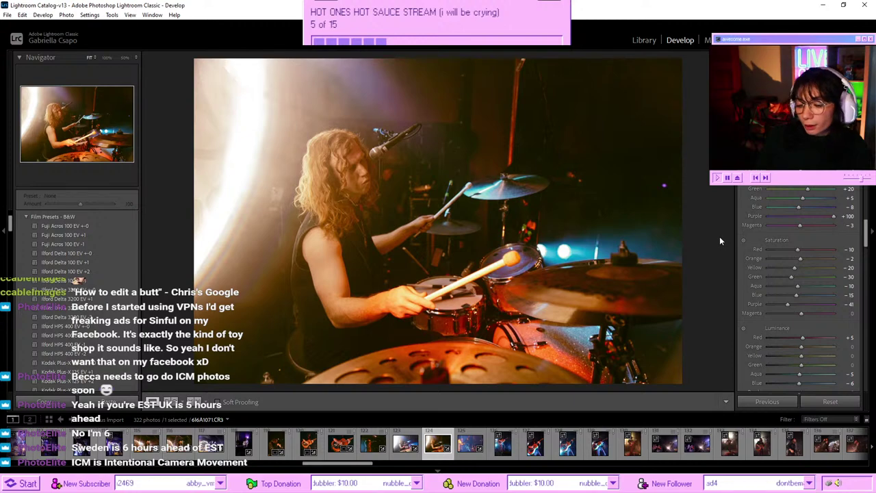
# - Paste the copied develop settings onto photo 125, the crowd shot, and set its Exposure to -0.70
pyautogui.press('Right')
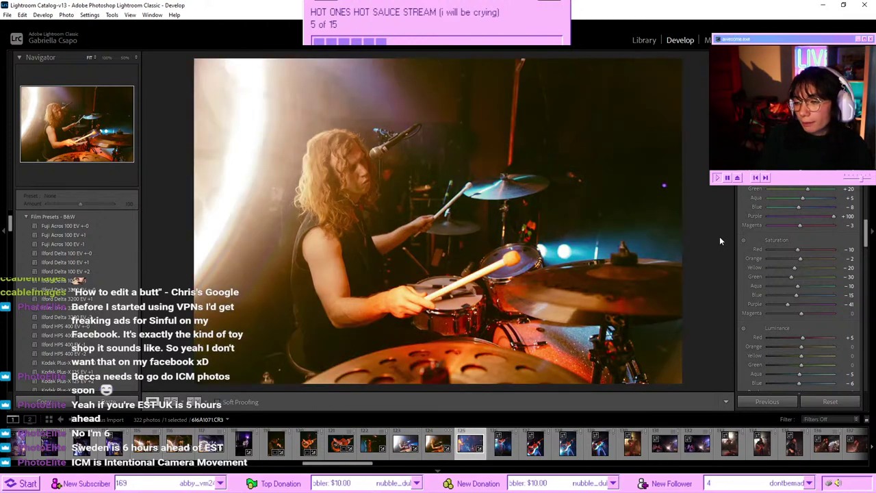
pyautogui.press('Left')
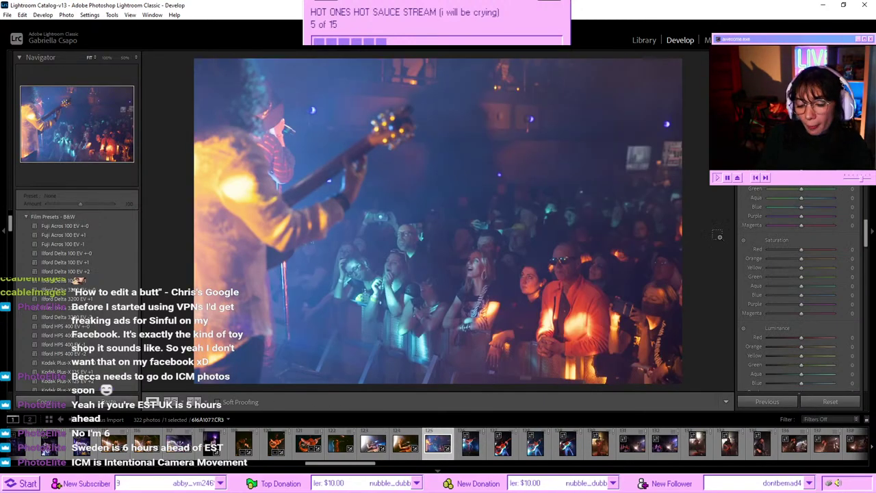
pyautogui.hotkey('ctrl', 'v')
pyautogui.scroll(6, 811, 246)
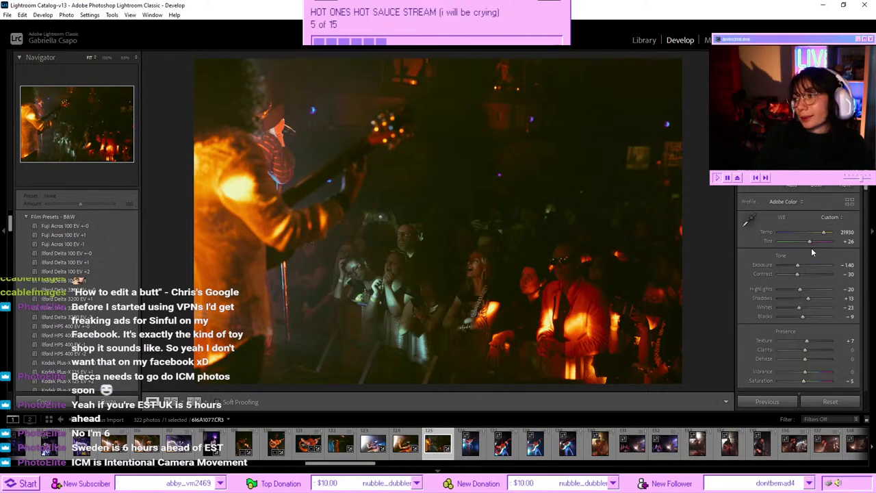
pyautogui.moveTo(798, 266); pyautogui.dragTo(805, 265)
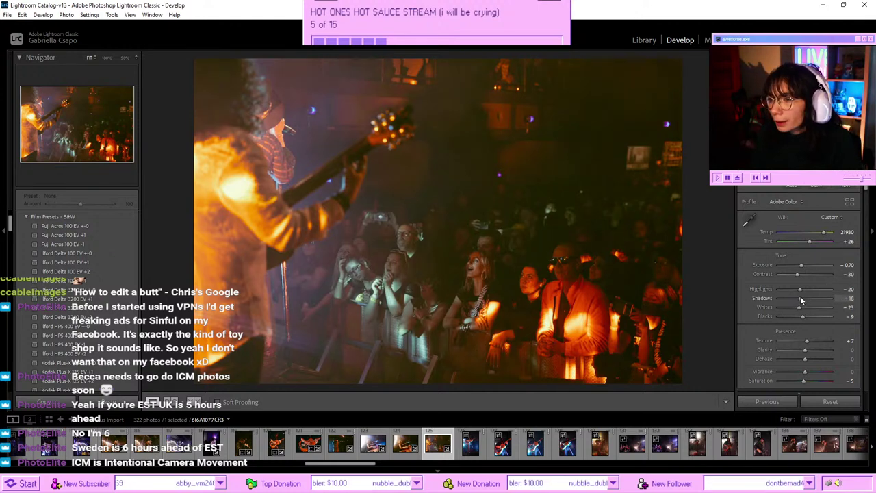
# - Set photo 125's Shadows to 0, Blacks to -14 and Temp to 11215
pyautogui.moveTo(800, 299); pyautogui.dragTo(803, 317)
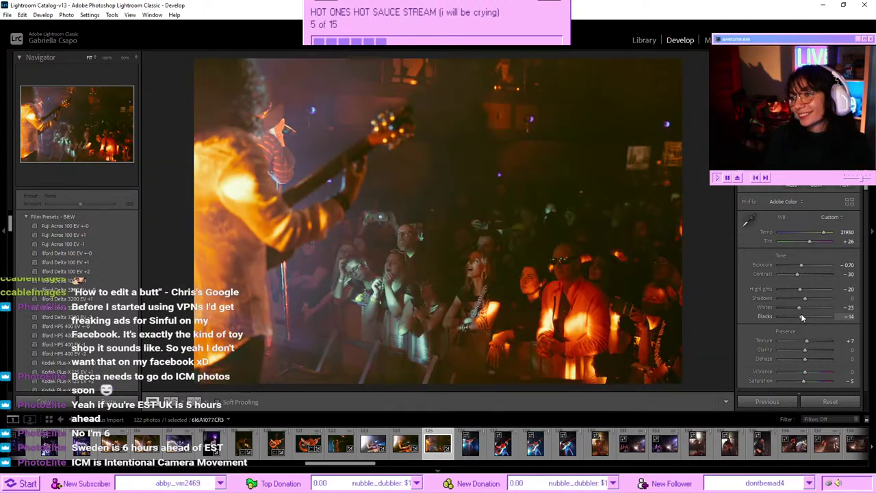
pyautogui.click(808, 233)
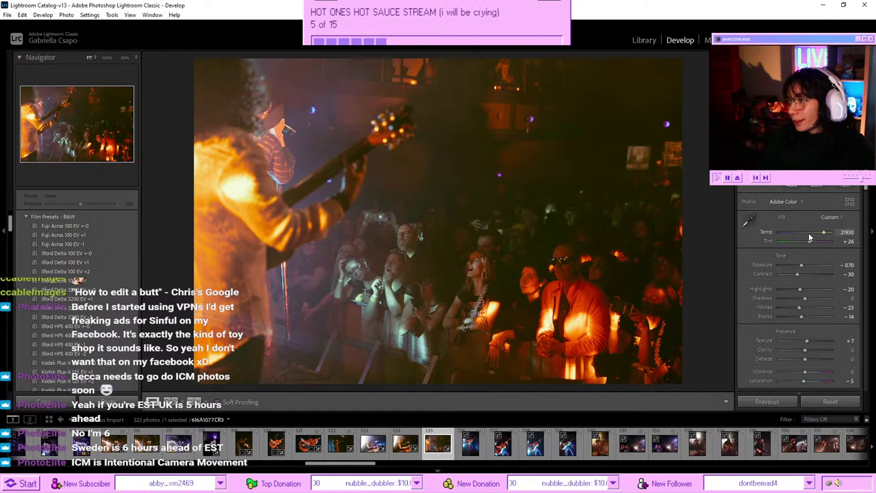
pyautogui.moveTo(808, 233); pyautogui.dragTo(816, 232)
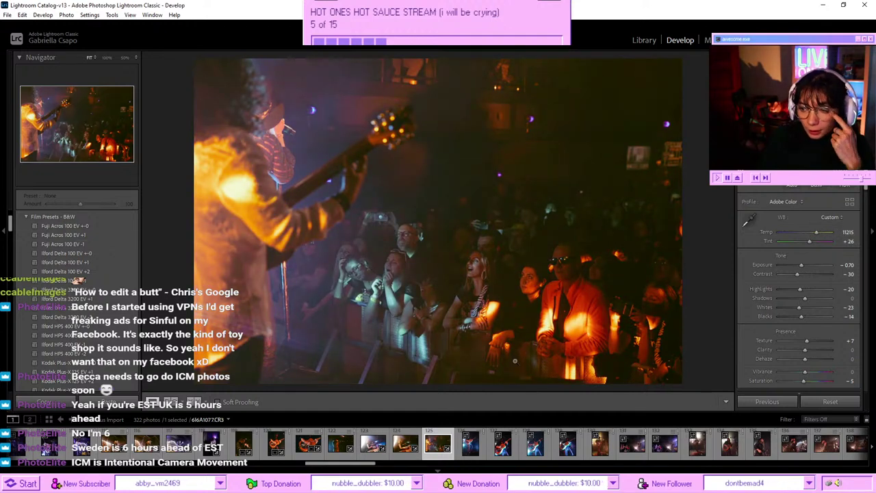
# - Browse the four guitarist photos that follow crowd shot 125 to choose which one to edit
pyautogui.click(471, 445)
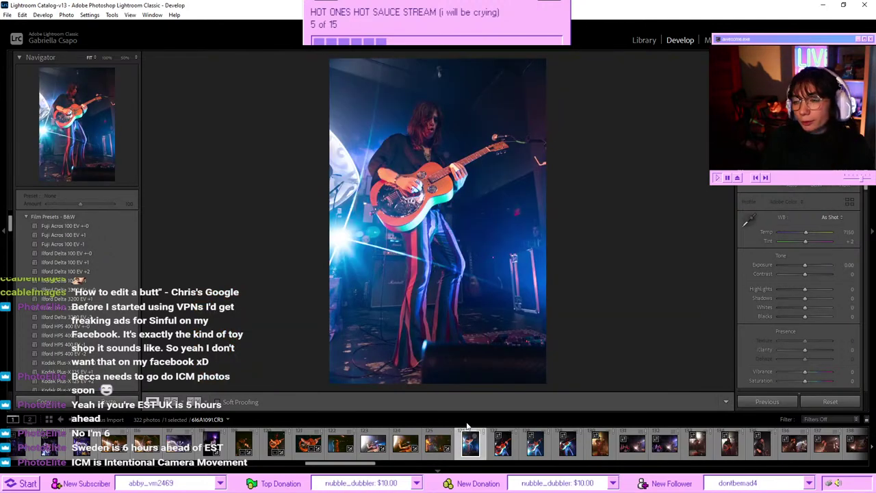
pyautogui.press('Right')
pyautogui.press('Right')
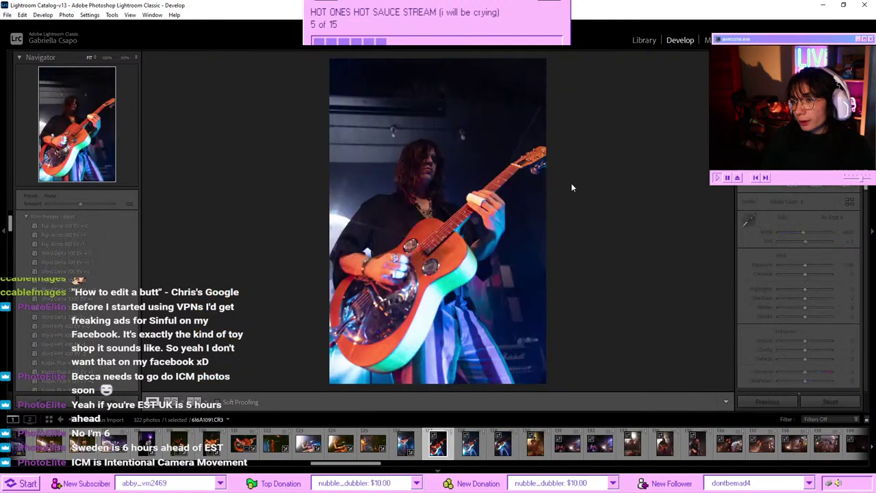
pyautogui.press('Right')
pyautogui.press('Right')
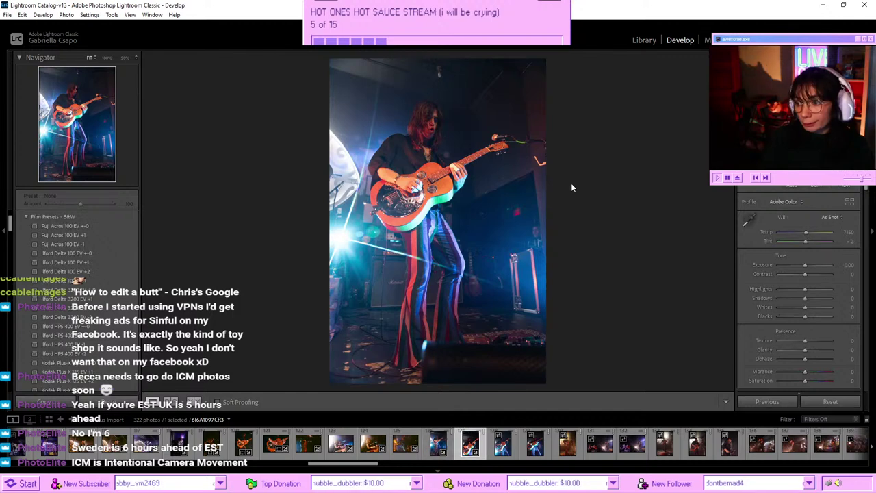
pyautogui.press('Right')
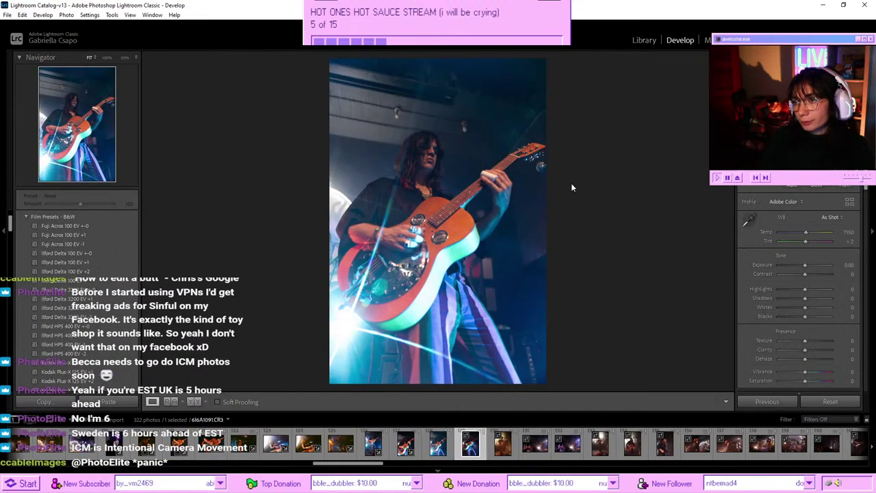
pyautogui.press('Right')
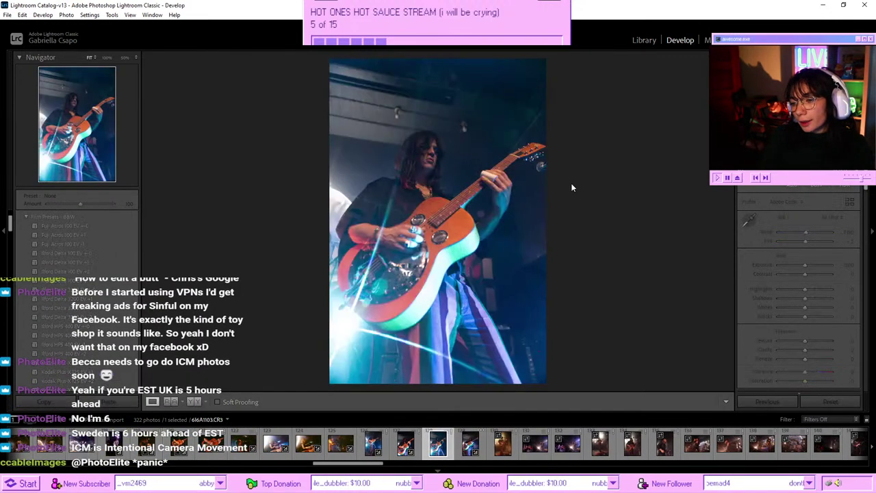
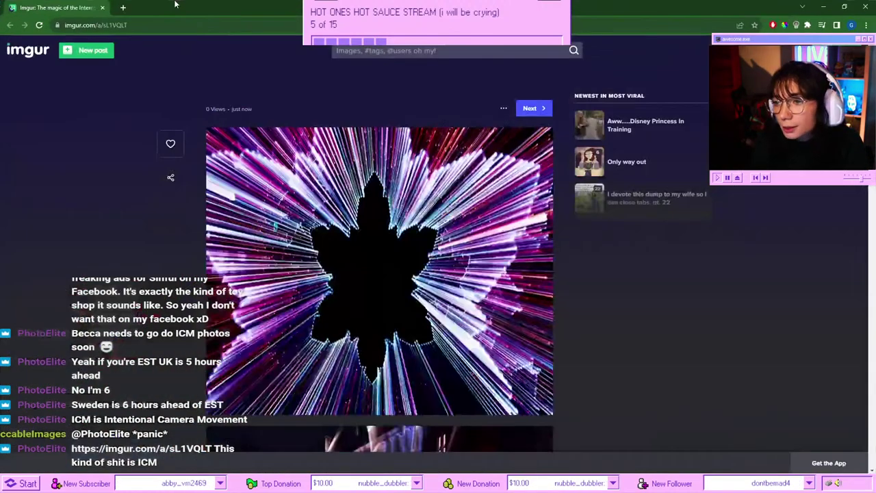
# - Look through the intentional camera movement photos on the Imgur page, and close the browser to return to Lightroom Classic
pyautogui.scroll(-10, 161, 199)
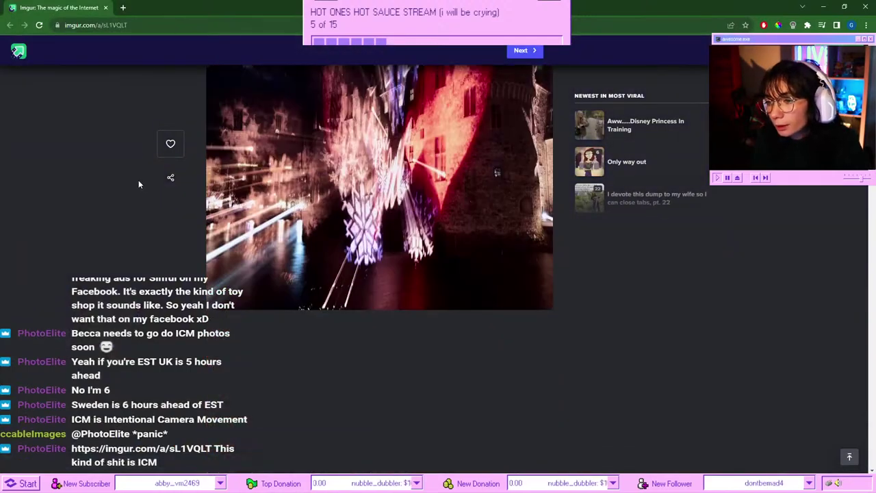
pyautogui.scroll(7, 137, 178)
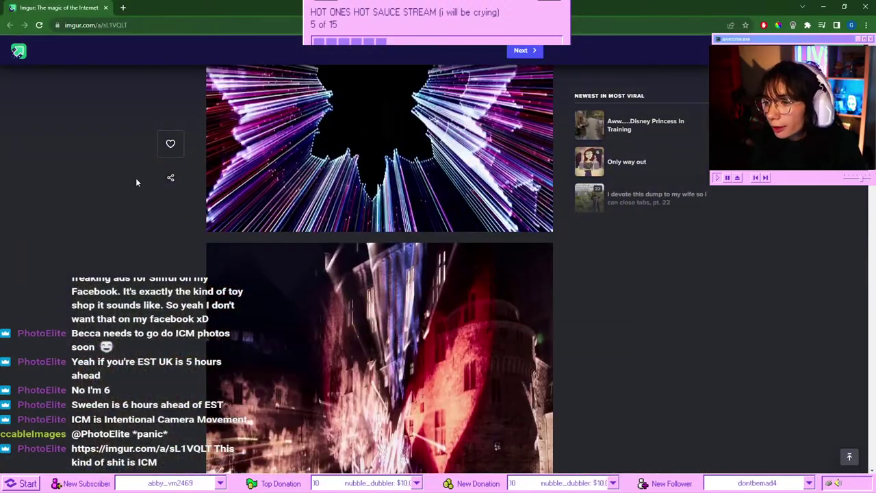
pyautogui.scroll(-2, 135, 178)
pyautogui.scroll(5, 136, 178)
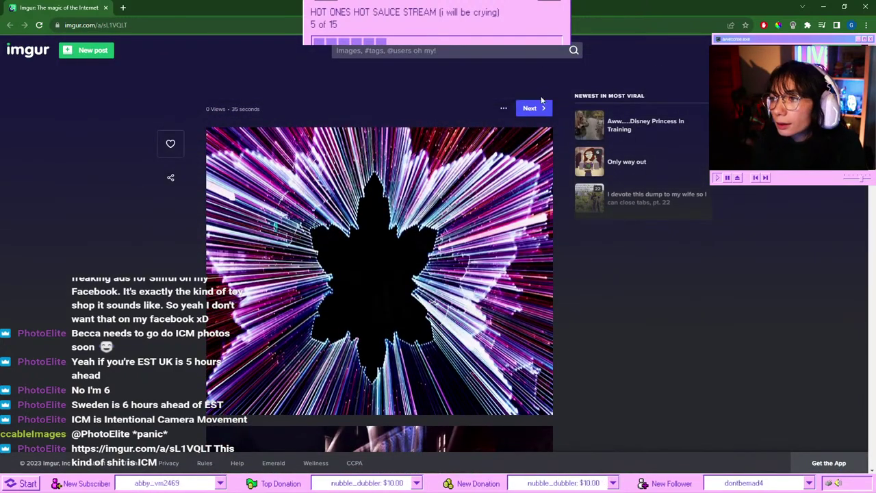
pyautogui.click(859, 8)
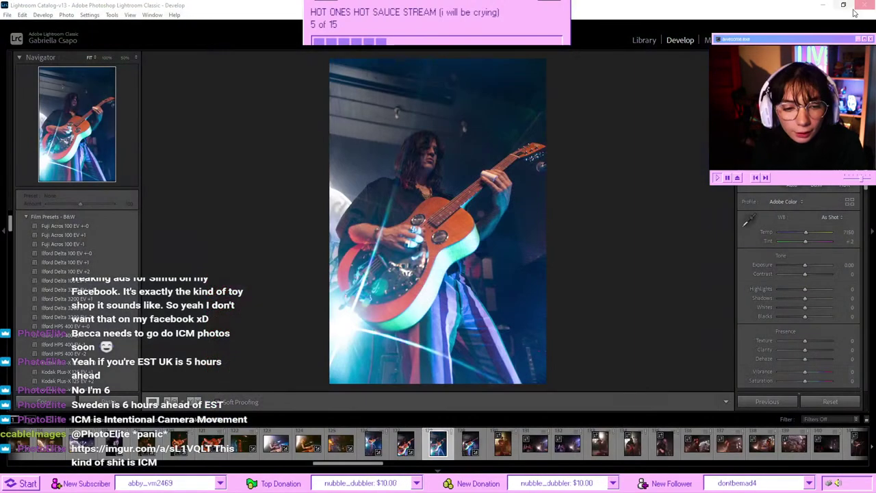
# - Compare guitarist photos 126 to 129 with one another to pick the best shot for editing
pyautogui.click(469, 445)
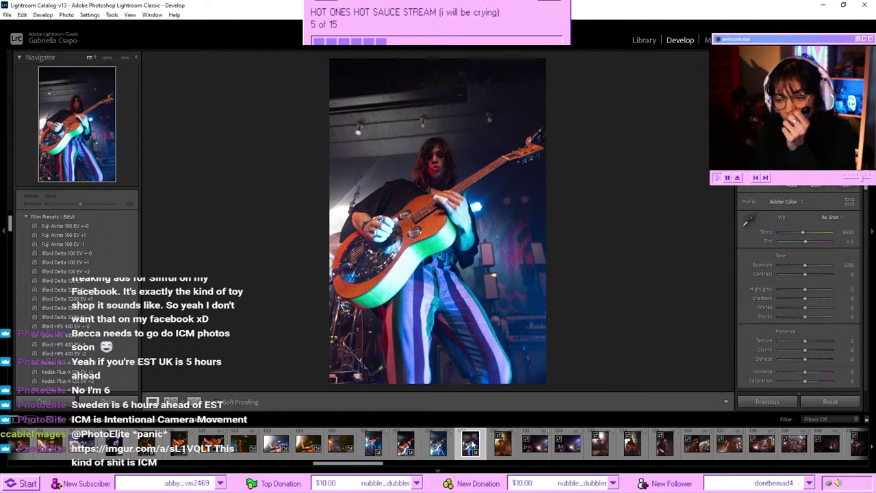
pyautogui.click(383, 444)
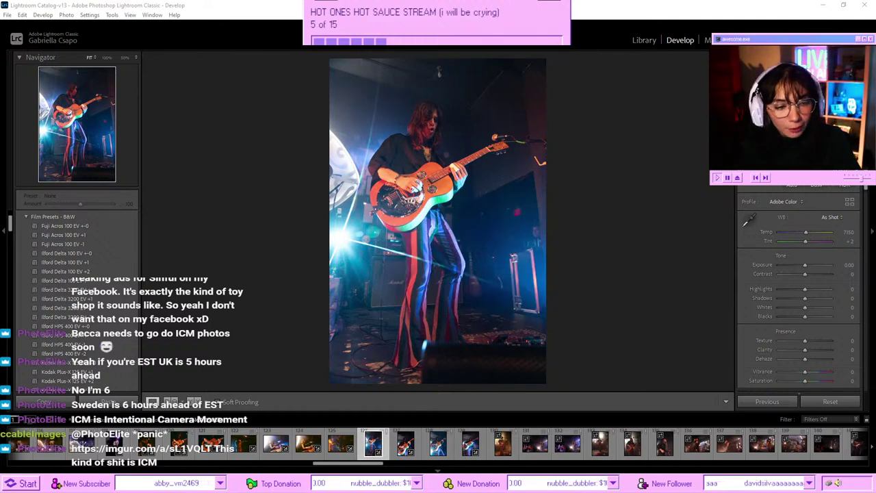
pyautogui.click(402, 445)
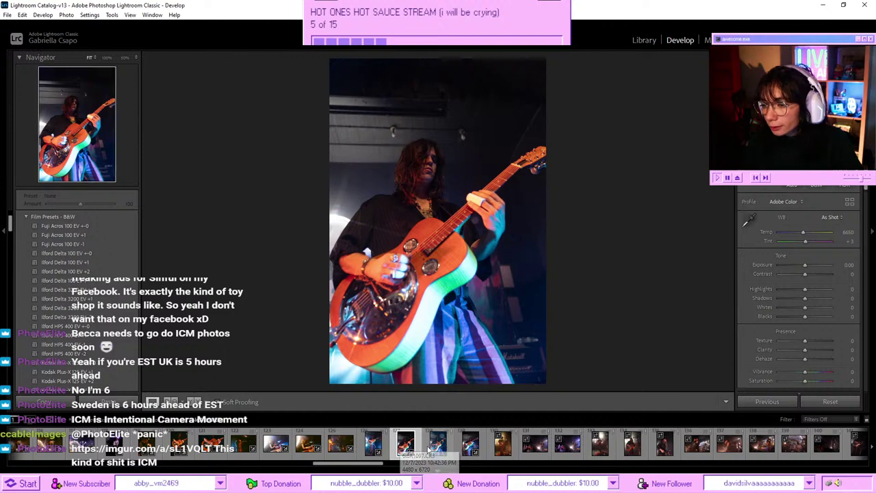
pyautogui.click(437, 446)
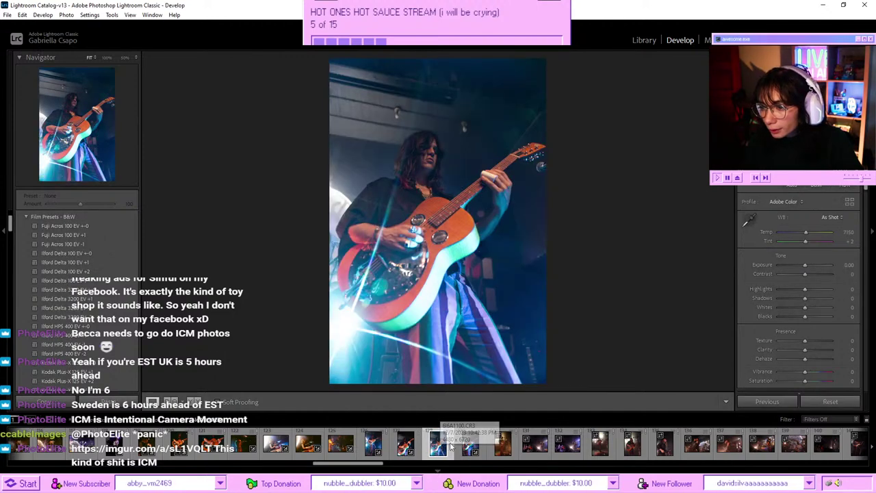
pyautogui.click(407, 445)
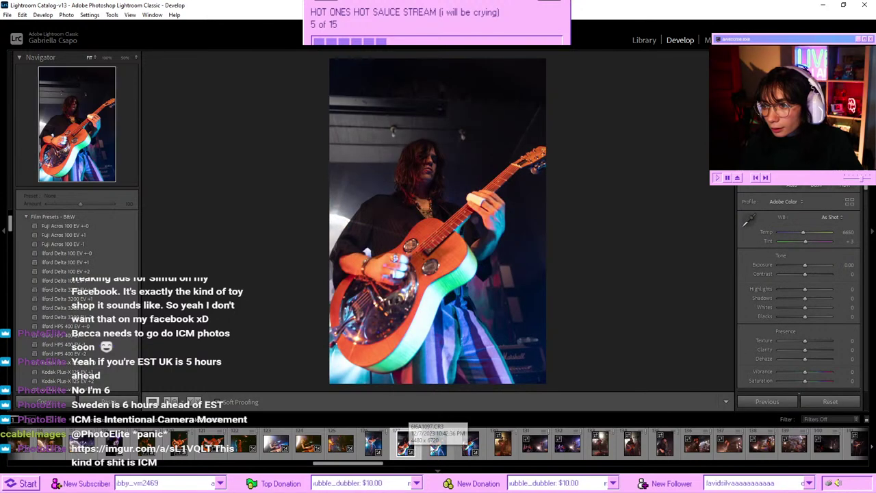
pyautogui.click(436, 445)
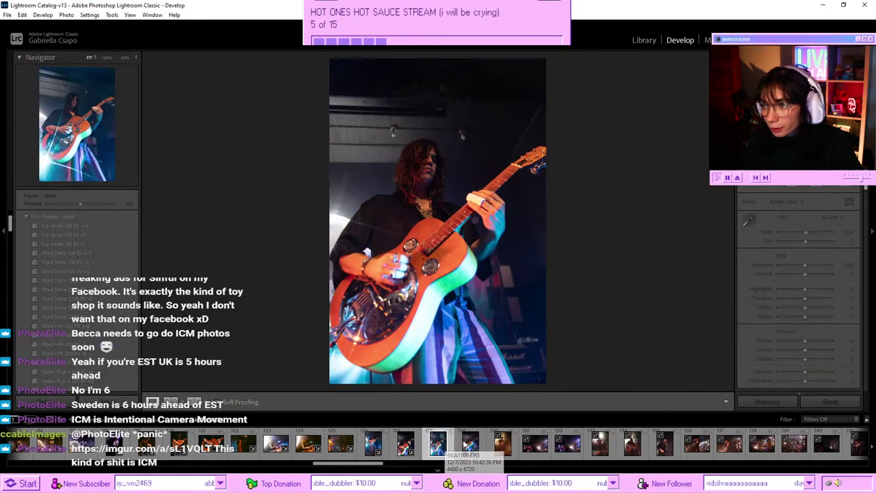
pyautogui.click(470, 446)
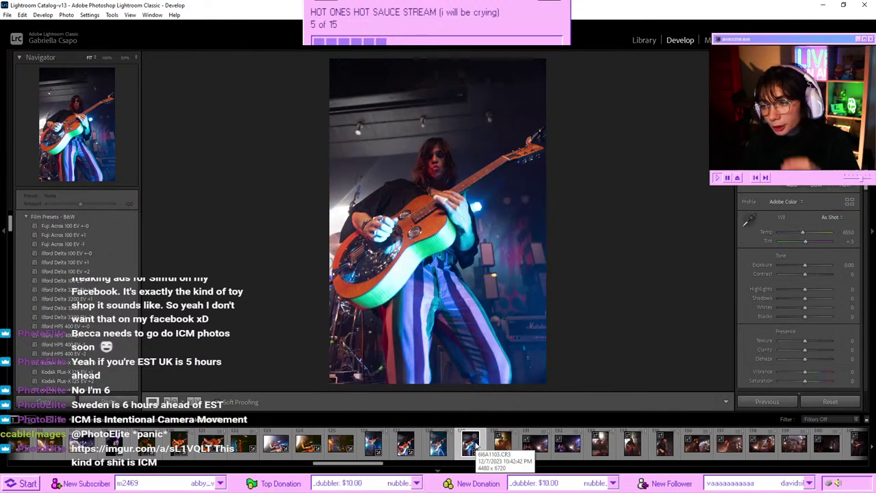
pyautogui.click(436, 445)
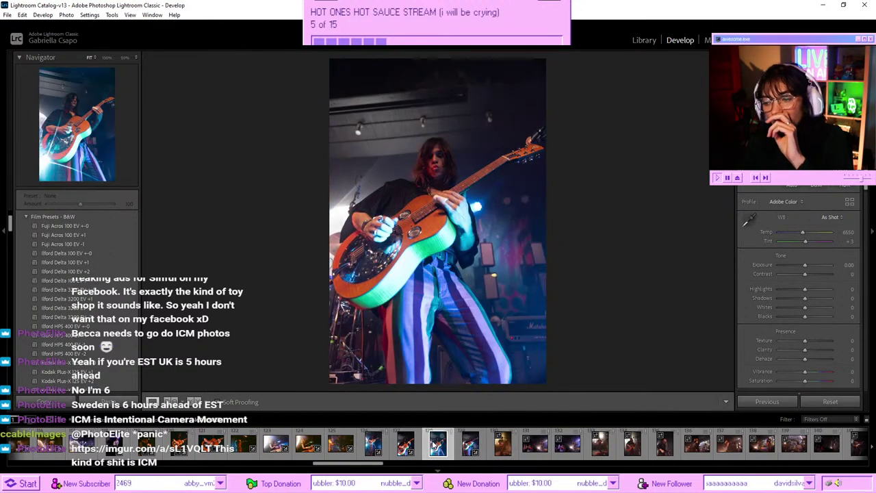
pyautogui.click(375, 446)
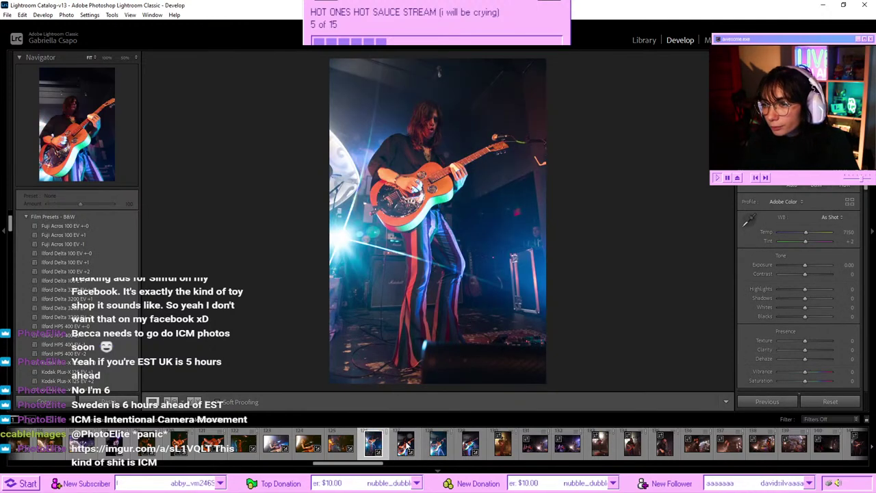
pyautogui.click(406, 445)
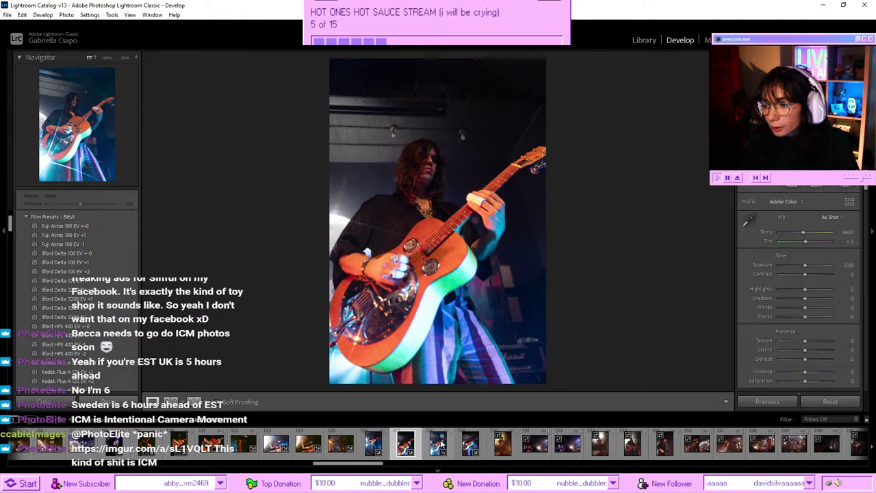
pyautogui.click(438, 445)
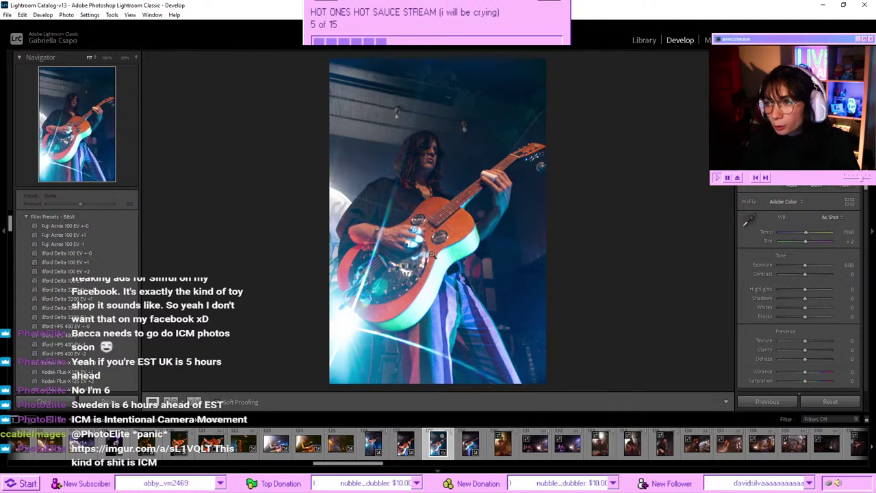
pyautogui.click(474, 445)
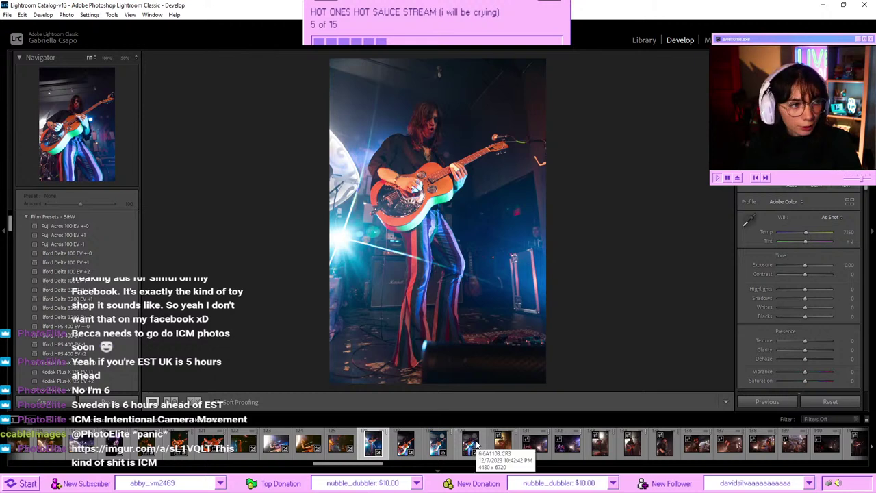
pyautogui.click(402, 448)
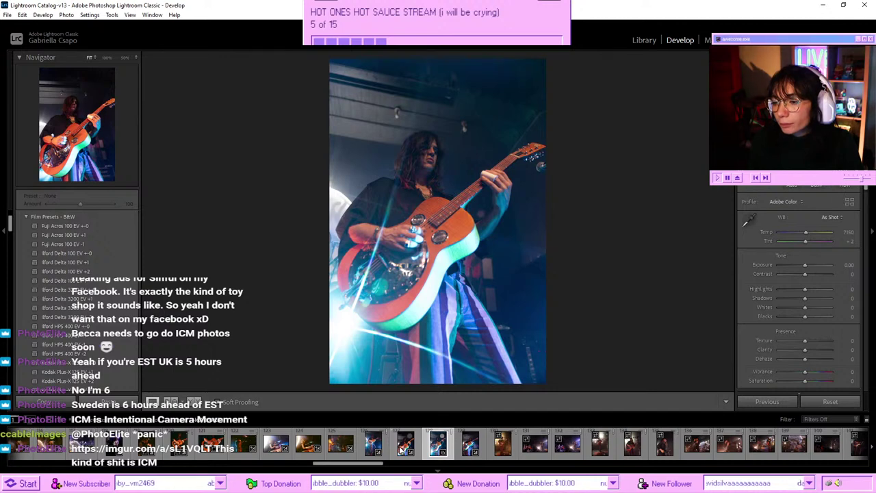
pyautogui.press('Right')
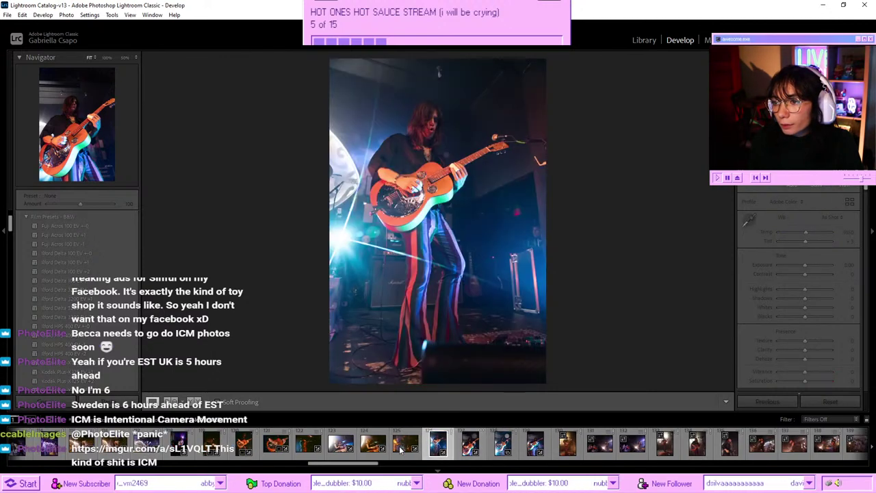
# - Paste the copied develop settings onto photo 128, the guitarist with the light flare, and set its Exposure to -0.18
pyautogui.press('Right')
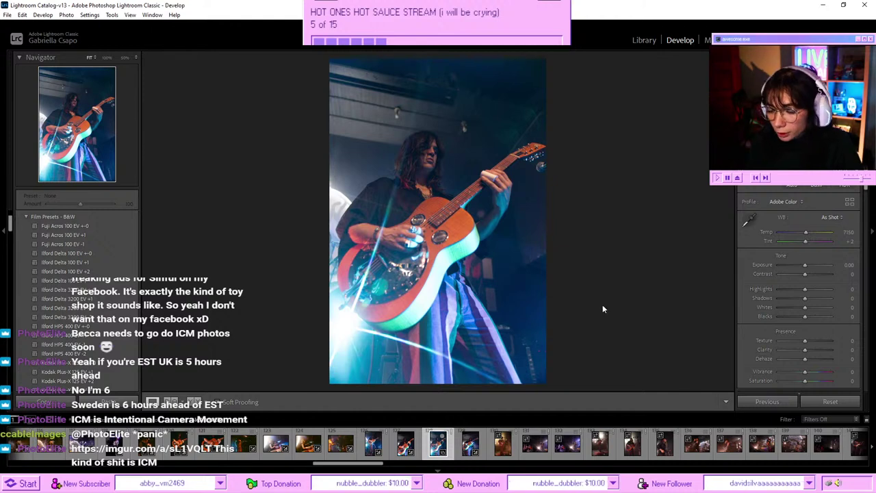
pyautogui.hotkey('ctrl', 'shift', 'v')
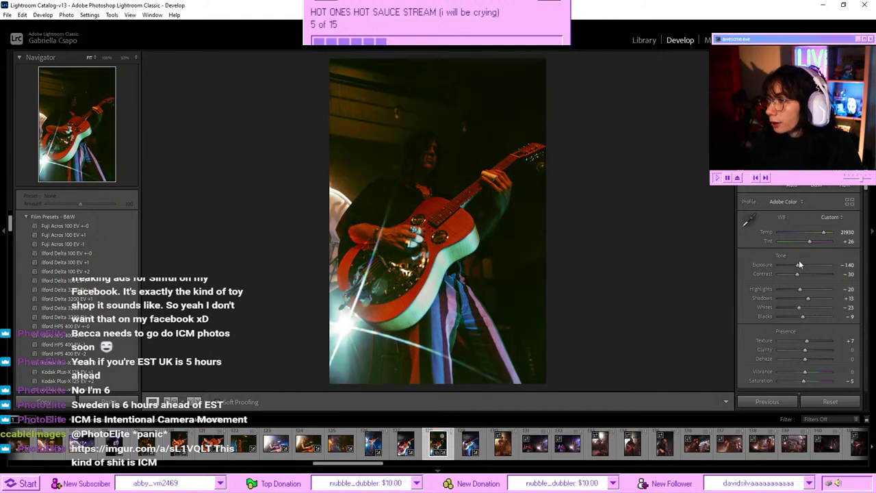
pyautogui.moveTo(799, 264); pyautogui.dragTo(804, 264)
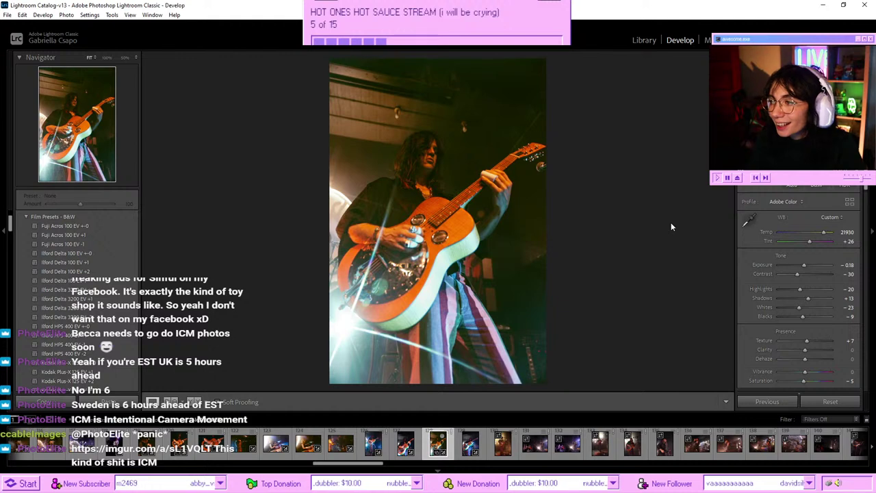
# - Set photo 128's Blue saturation to +12 in the color mixer
pyautogui.scroll(-10, 816, 298)
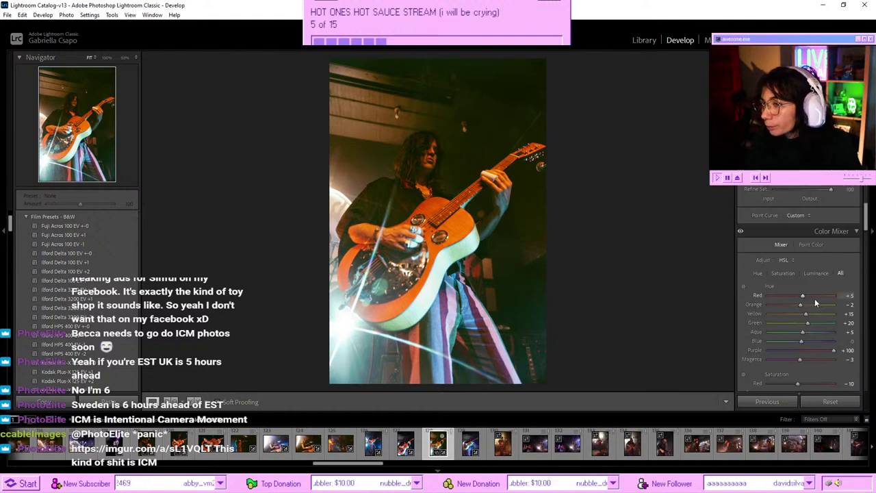
pyautogui.scroll(-3, 814, 299)
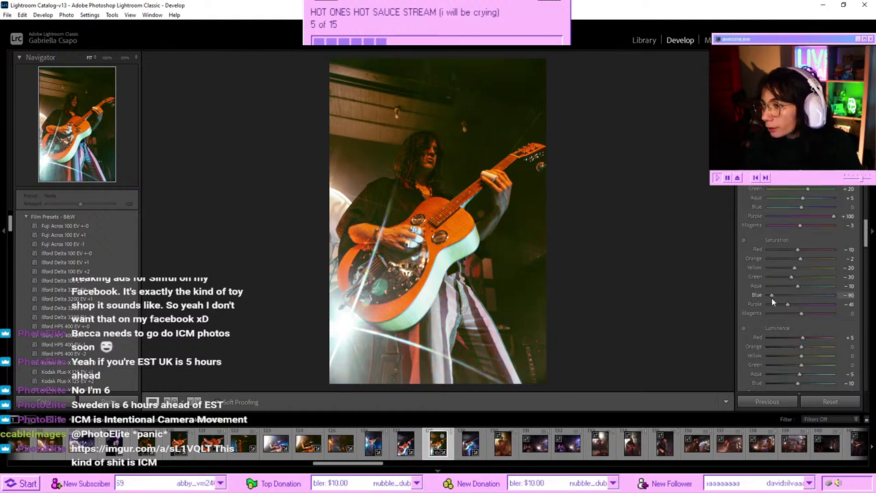
pyautogui.moveTo(796, 295); pyautogui.dragTo(801, 294)
pyautogui.scroll(5, 812, 286)
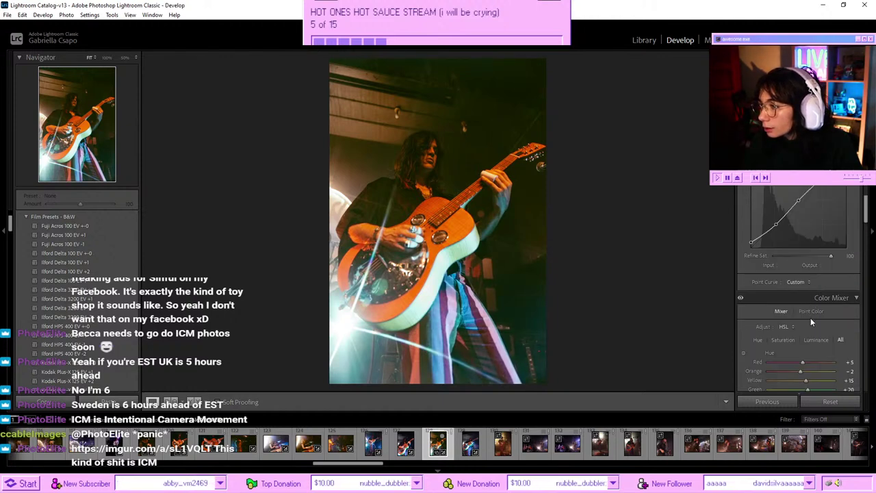
pyautogui.scroll(5, 811, 318)
pyautogui.scroll(-6, 811, 318)
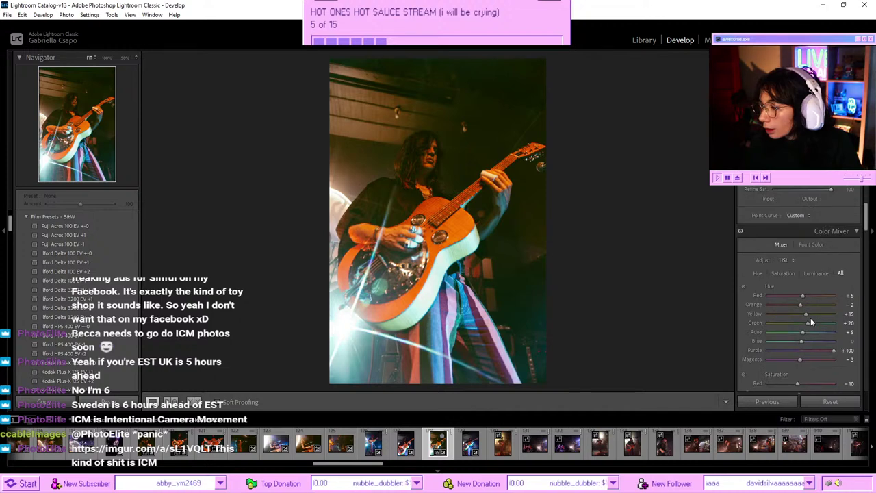
pyautogui.moveTo(791, 294)
pyautogui.mouseDown()
pyautogui.moveTo(779, 296)
pyautogui.moveTo(805, 296)
pyautogui.mouseUp()
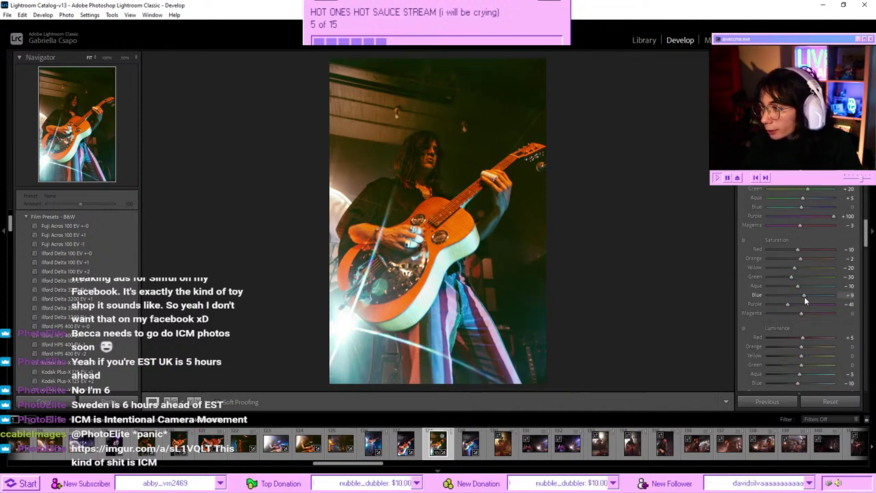
# - Set photo 128's Blue hue to +36 and its Aqua hue to +20
pyautogui.moveTo(807, 205)
pyautogui.mouseDown()
pyautogui.moveTo(816, 209)
pyautogui.moveTo(777, 206)
pyautogui.moveTo(832, 203)
pyautogui.moveTo(814, 212)
pyautogui.mouseUp()
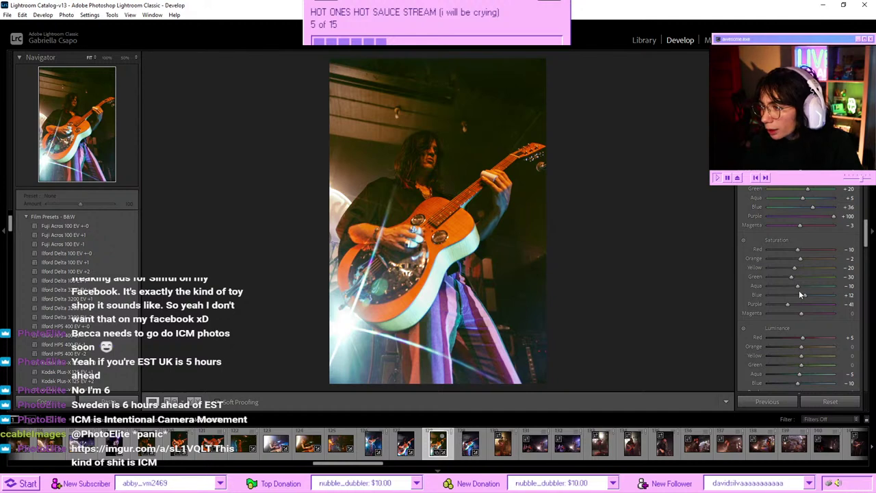
pyautogui.moveTo(799, 294); pyautogui.dragTo(797, 296)
pyautogui.moveTo(803, 198)
pyautogui.mouseDown()
pyautogui.moveTo(789, 197)
pyautogui.moveTo(808, 197)
pyautogui.mouseUp()
# - Sample the blue-purple of the guitarist's striped trousers as a Point Color swatch
pyautogui.scroll(3, 805, 281)
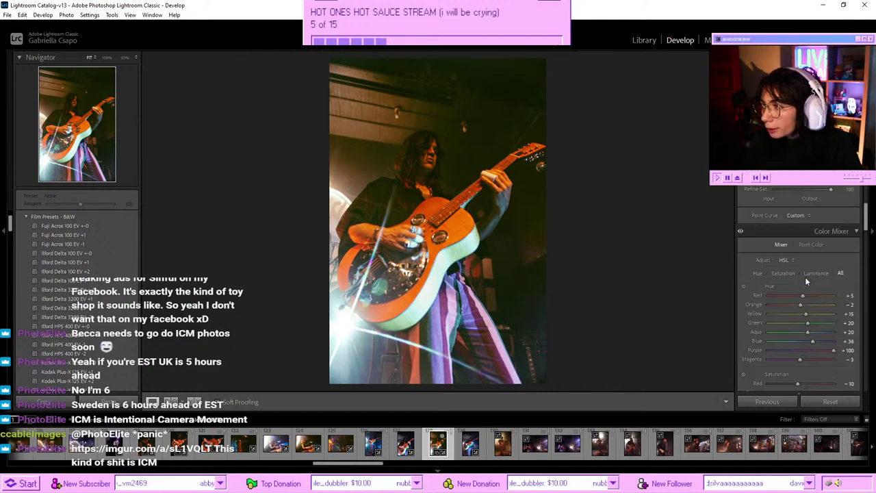
pyautogui.click(809, 247)
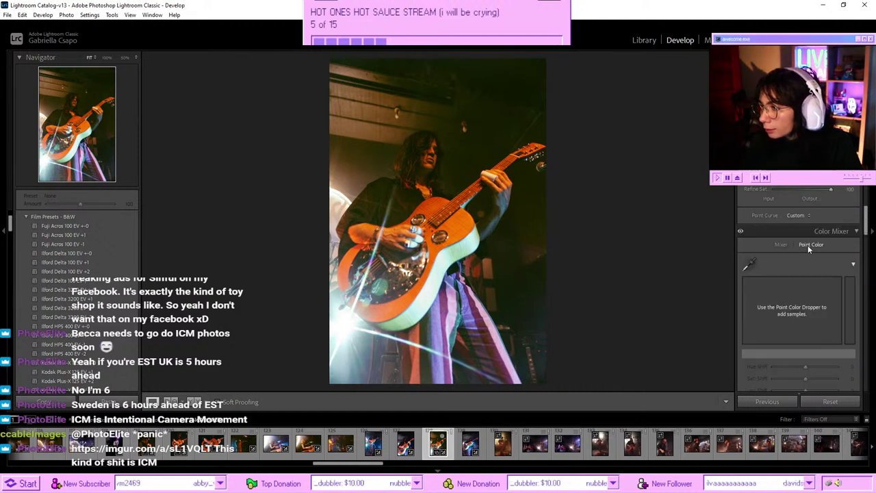
pyautogui.scroll(-2, 788, 275)
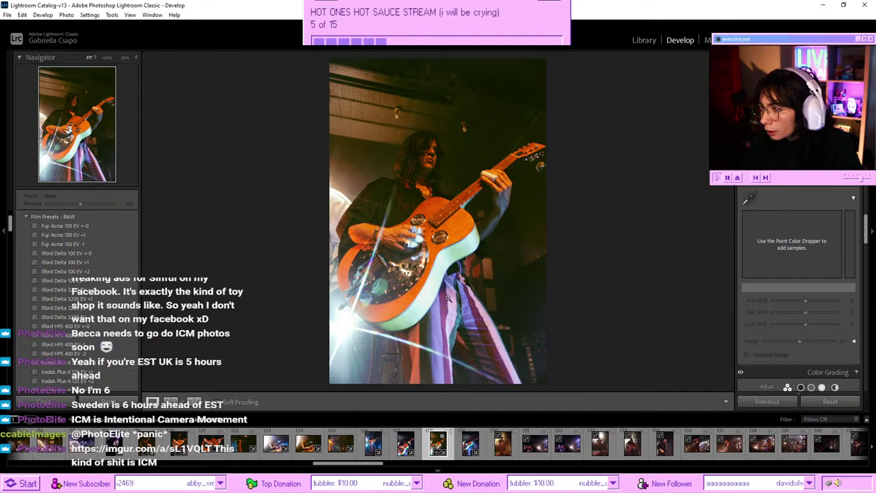
pyautogui.click(749, 198)
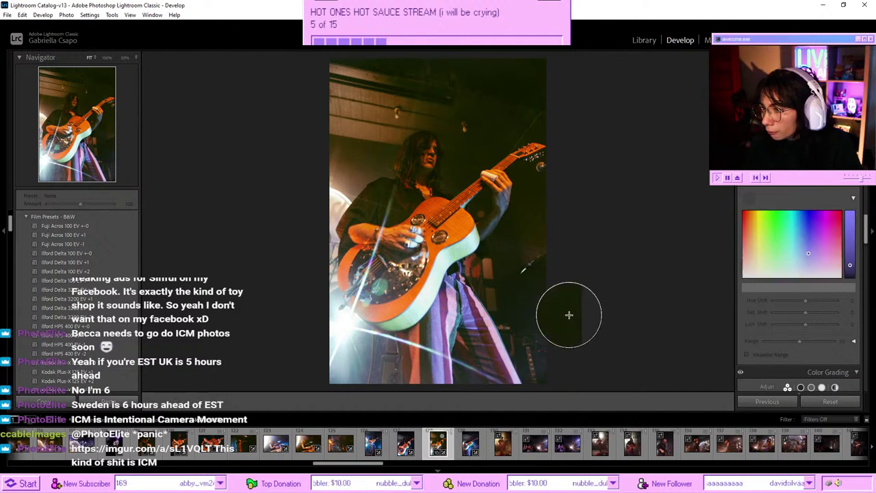
pyautogui.click(510, 361)
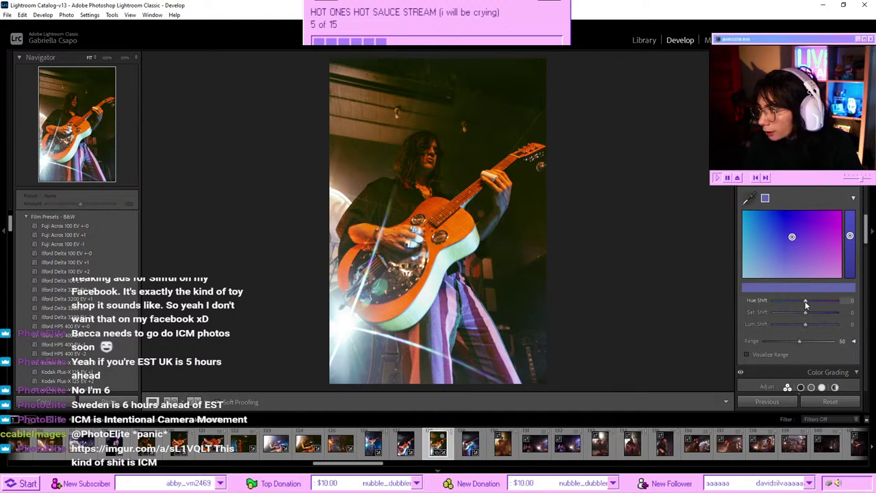
# - Set the Hue Shift of the sampled blue-purple point color to +27 on the guitarist photo
pyautogui.moveTo(805, 301)
pyautogui.mouseDown()
pyautogui.moveTo(826, 299)
pyautogui.moveTo(811, 301)
pyautogui.mouseUp()
pyautogui.scroll(-3, 809, 307)
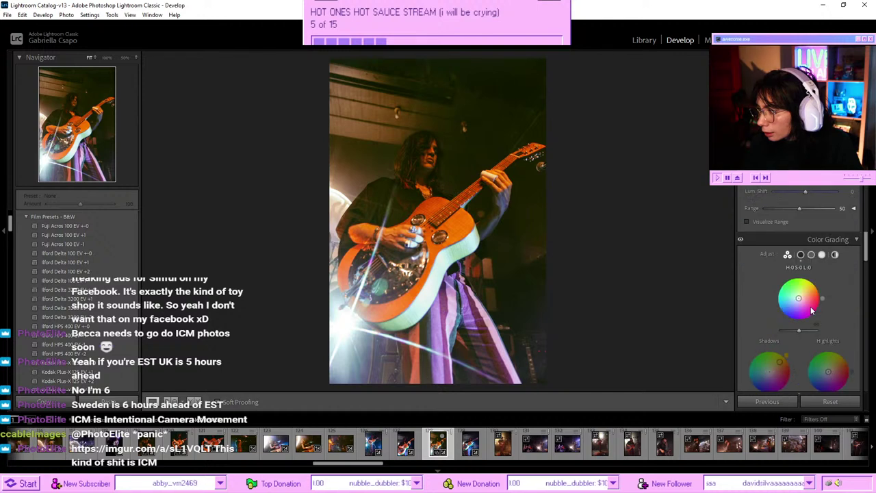
pyautogui.scroll(3, 801, 294)
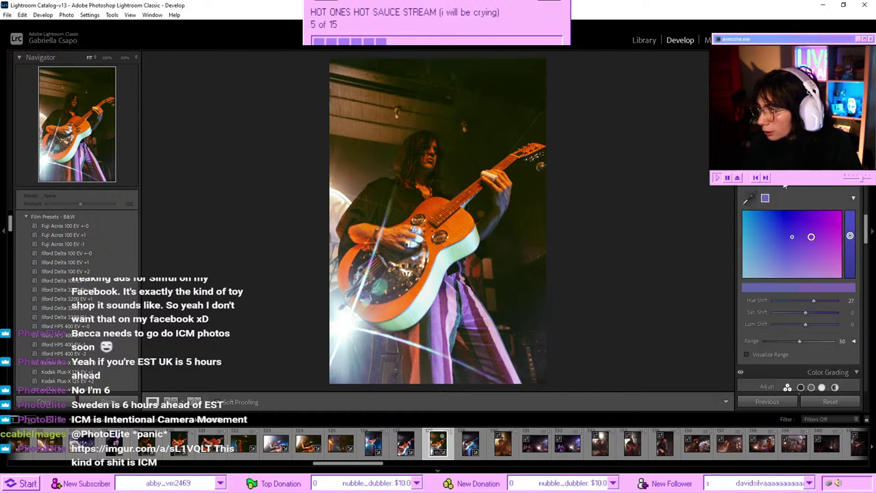
pyautogui.scroll(-3, 794, 274)
pyautogui.scroll(5, 794, 274)
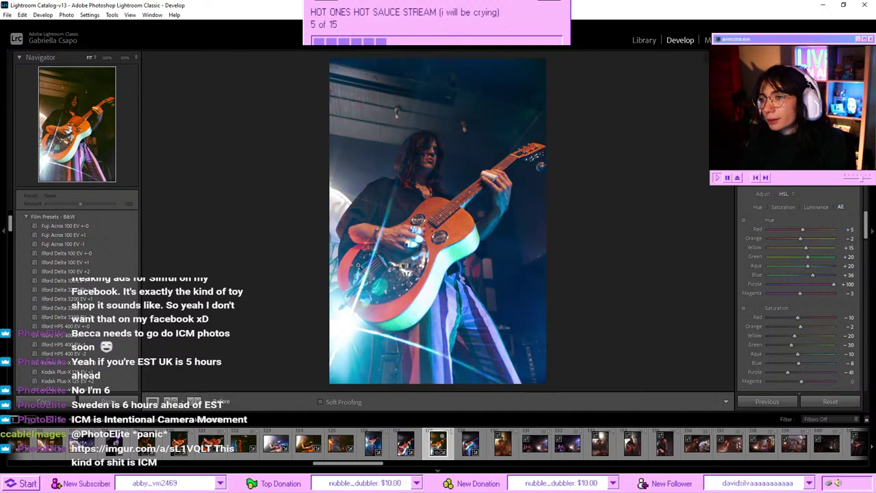
# - Compare the edited guitarist photo with its unedited version several times
pyautogui.press('\\')
pyautogui.press('\\')
pyautogui.press('\\')
pyautogui.press('\\')
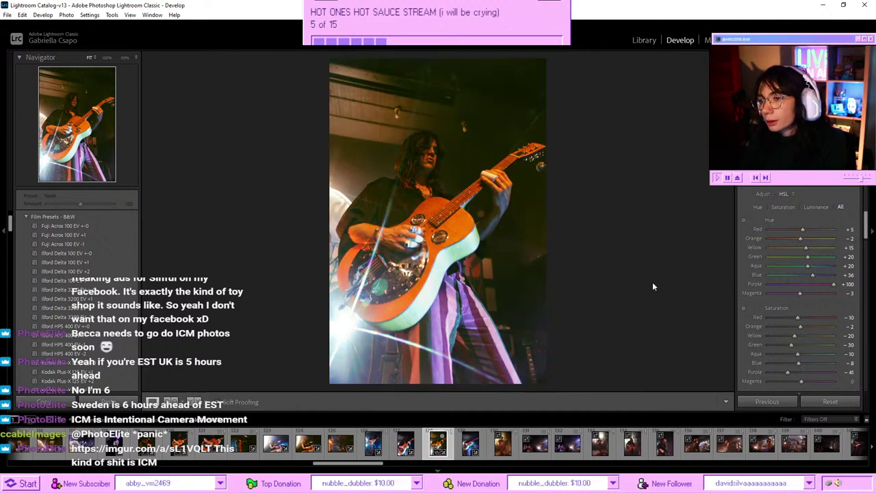
pyautogui.press('\\')
# - Try Highlights at -100 on the guitarist photo, and settle on -25
pyautogui.scroll(10, 800, 267)
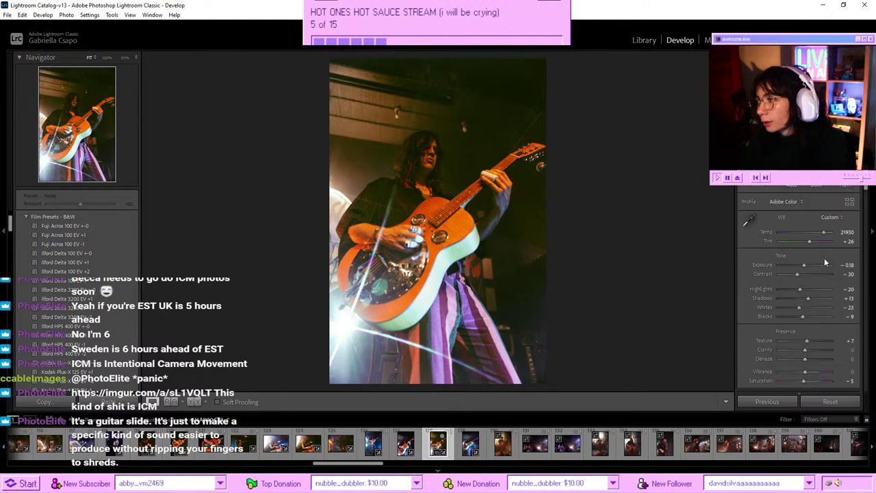
pyautogui.moveTo(787, 292); pyautogui.dragTo(694, 292)
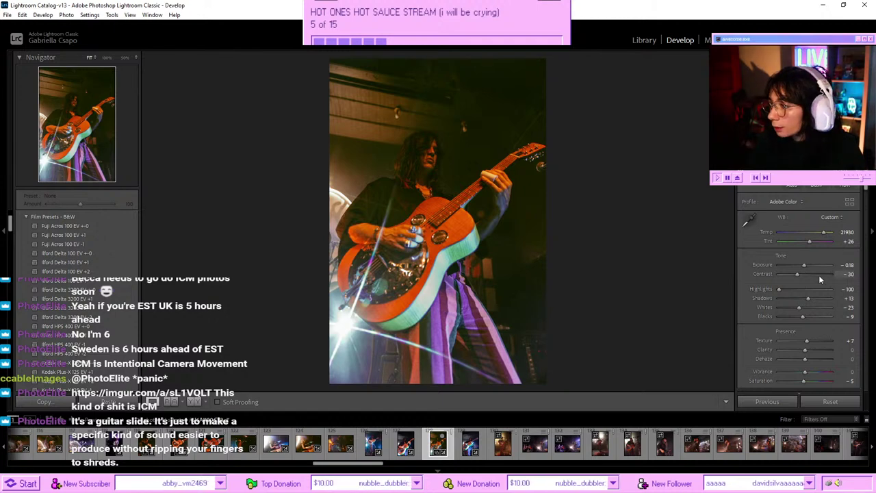
pyautogui.click(800, 288)
pyautogui.moveTo(800, 290); pyautogui.dragTo(795, 290)
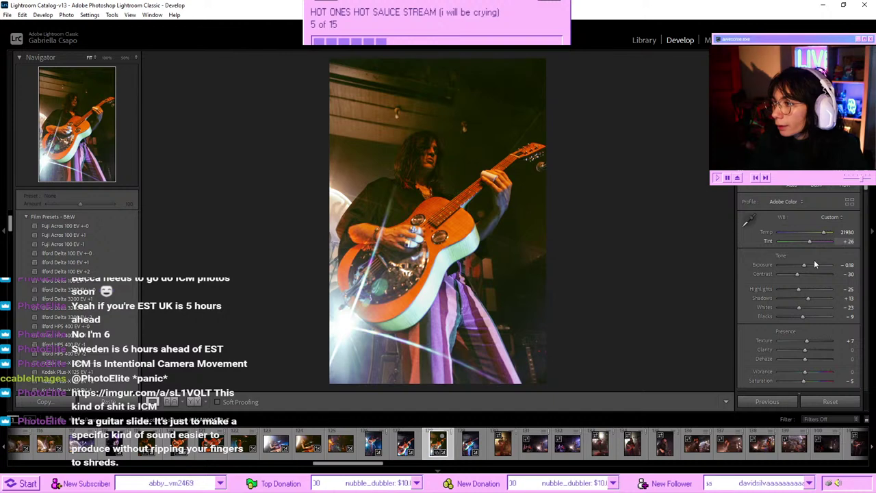
# - Rework the Color Grading shadows tint, trying orange at hue 34, saturation 56, and yellow-green before settling on a warm yellow, checking against the original
pyautogui.scroll(-10, 797, 293)
pyautogui.scroll(-2, 786, 292)
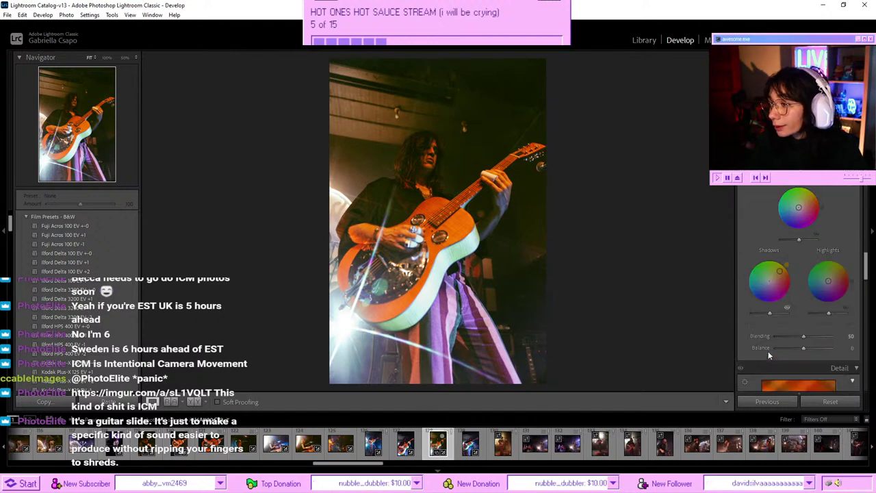
pyautogui.moveTo(770, 279); pyautogui.dragTo(774, 277)
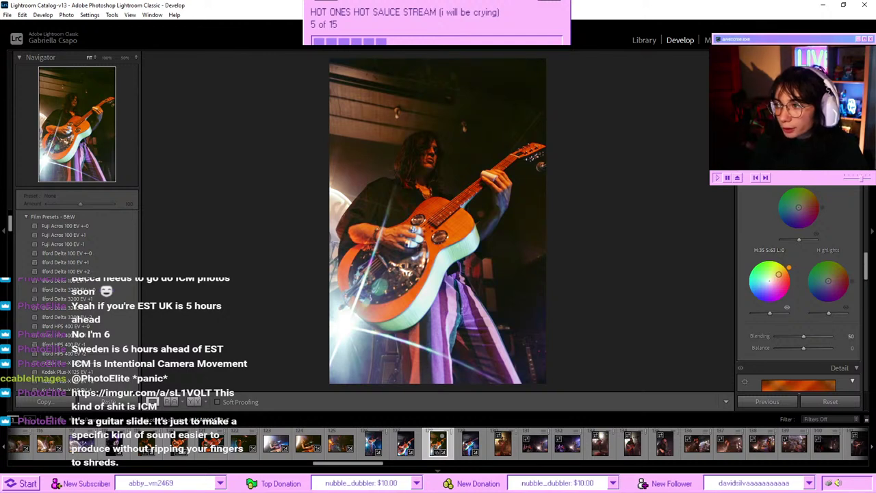
pyautogui.moveTo(780, 273); pyautogui.dragTo(778, 275)
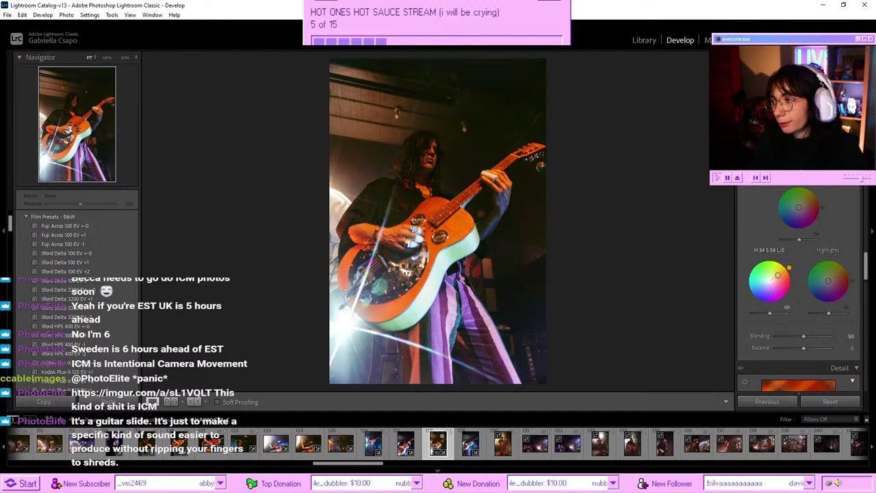
pyautogui.moveTo(779, 275)
pyautogui.mouseDown()
pyautogui.moveTo(784, 289)
pyautogui.moveTo(775, 271)
pyautogui.mouseUp()
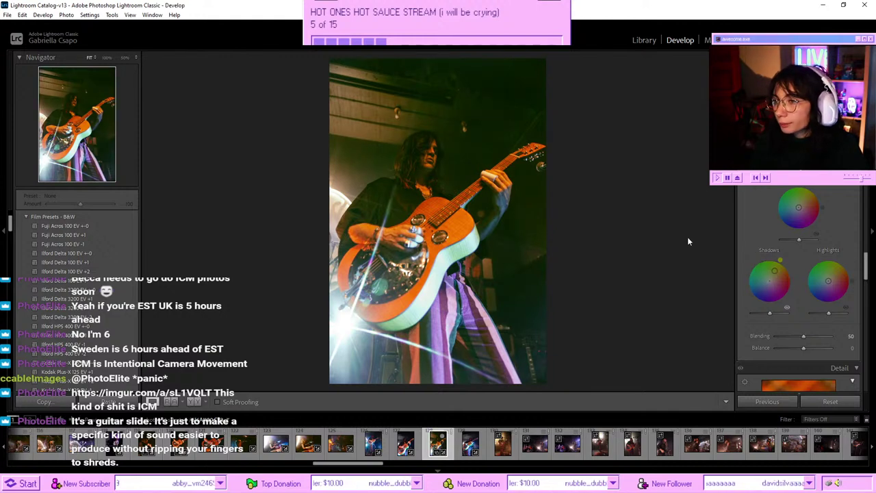
pyautogui.press('\\')
pyautogui.press('\\')
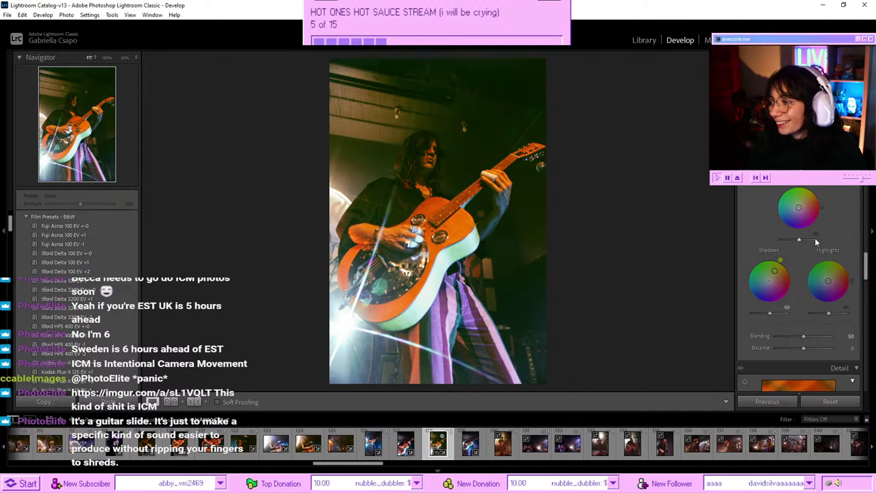
pyautogui.moveTo(775, 271)
pyautogui.mouseDown()
pyautogui.moveTo(773, 286)
pyautogui.moveTo(781, 263)
pyautogui.mouseUp()
pyautogui.moveTo(784, 273); pyautogui.dragTo(777, 272)
# - Review the tone curve and color mixer settings and compare the graded photo with the original
pyautogui.scroll(10, 794, 274)
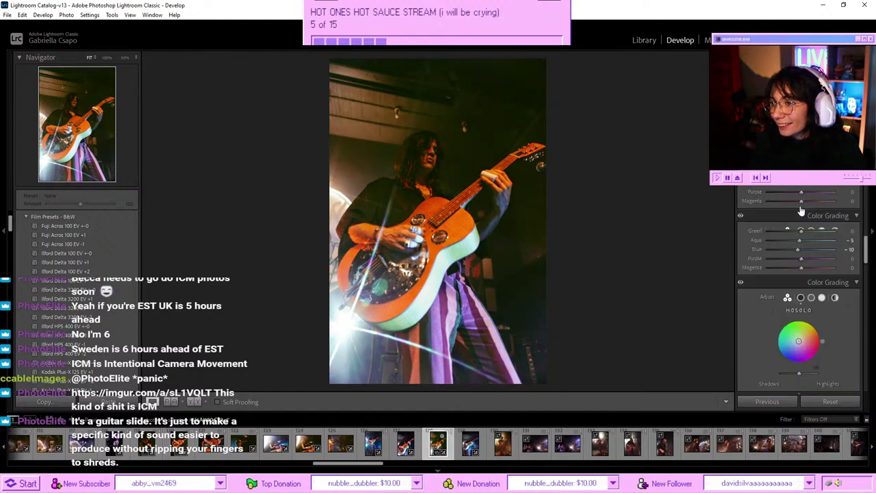
pyautogui.scroll(-10, 807, 274)
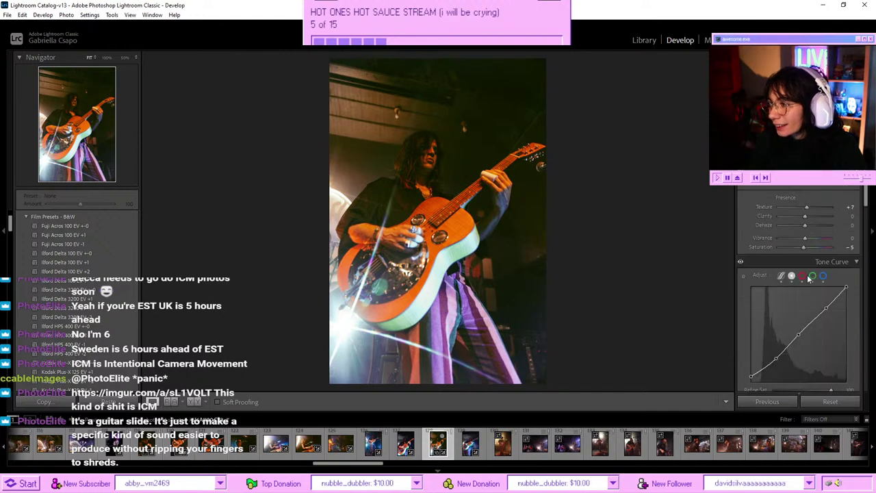
pyautogui.press('\\')
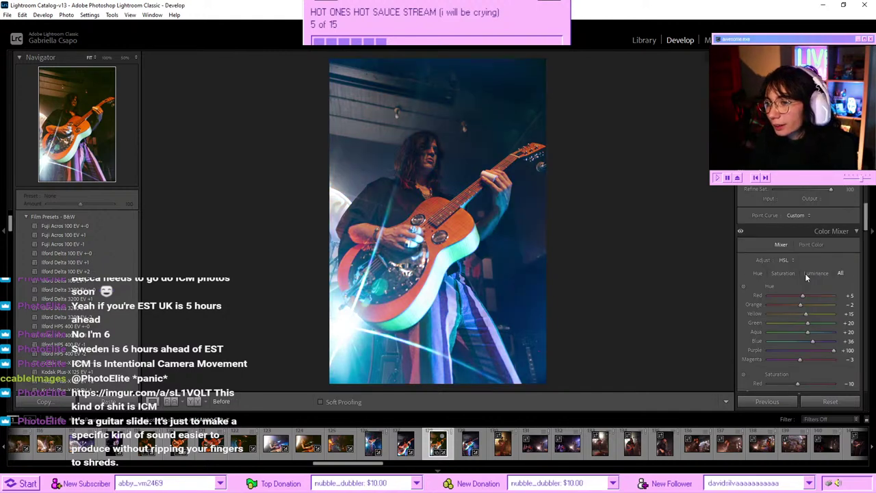
pyautogui.press('\\')
# - Lower the photo's Highlights further, trying -54 and settling on -31
pyautogui.scroll(5, 782, 270)
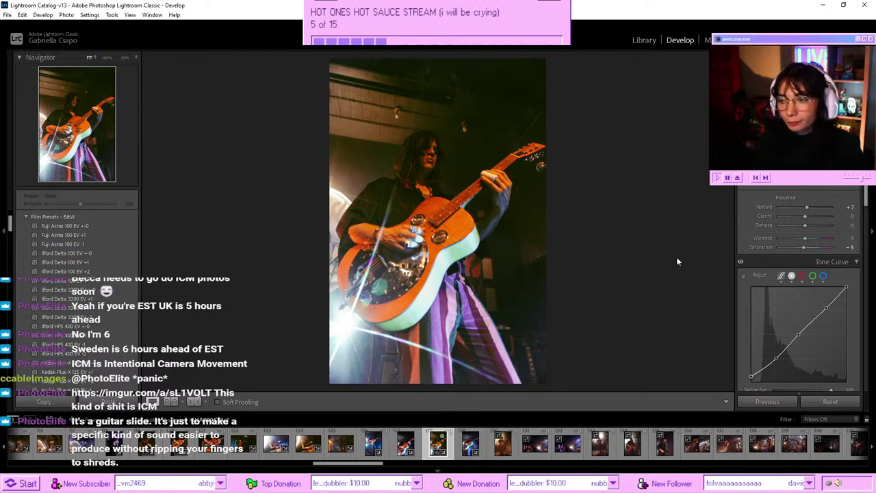
pyautogui.scroll(3, 769, 240)
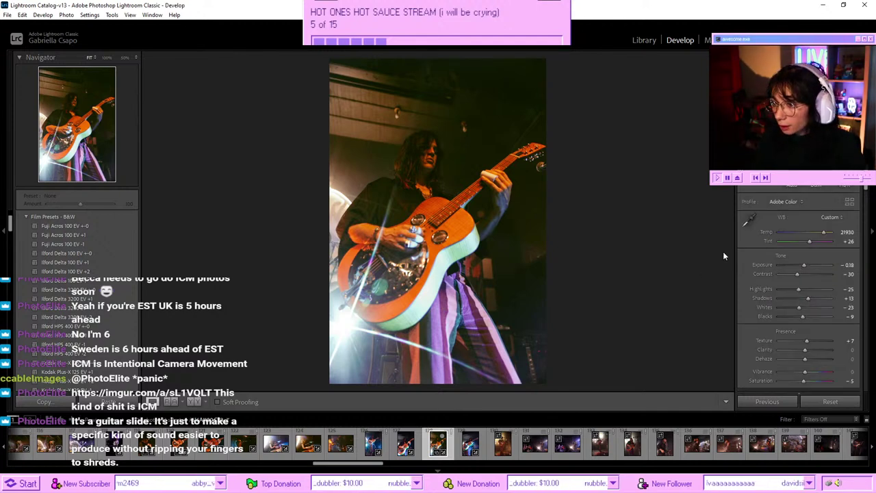
pyautogui.click(791, 290)
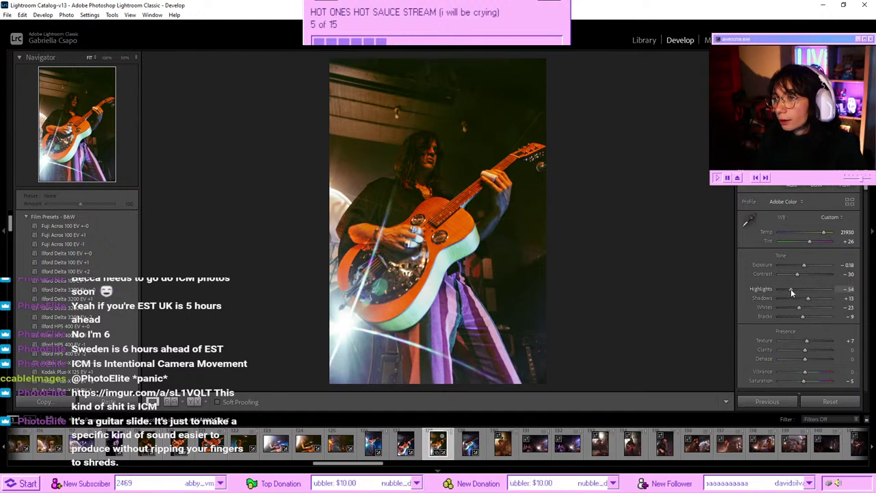
pyautogui.moveTo(798, 290); pyautogui.dragTo(796, 290)
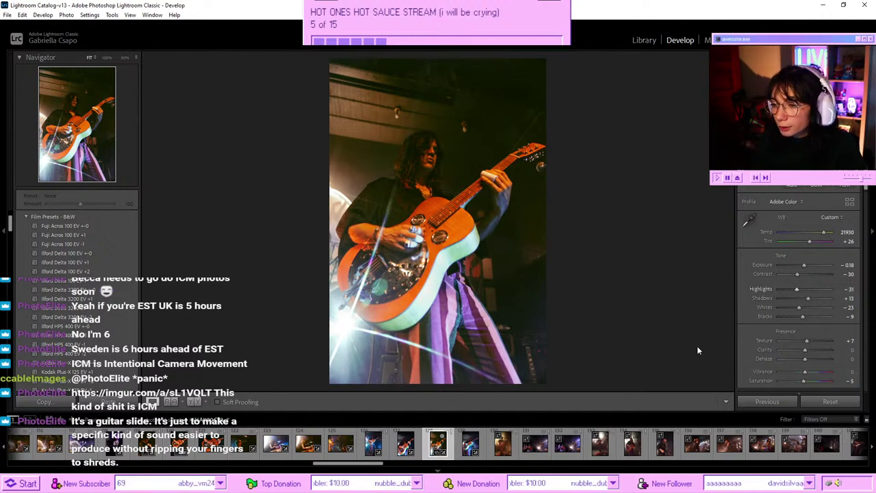
# - Check the preceding unedited shot, and copy the develop settings from the color-graded guitarist photo
pyautogui.click(406, 444)
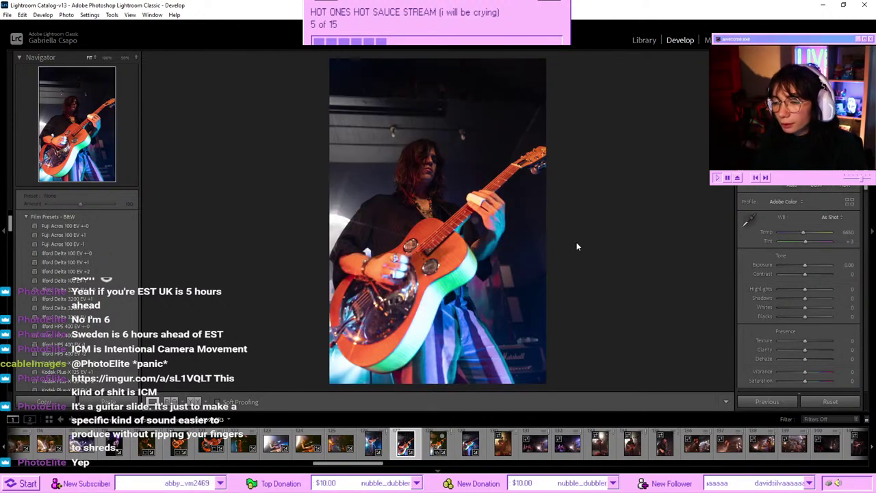
pyautogui.click(436, 444)
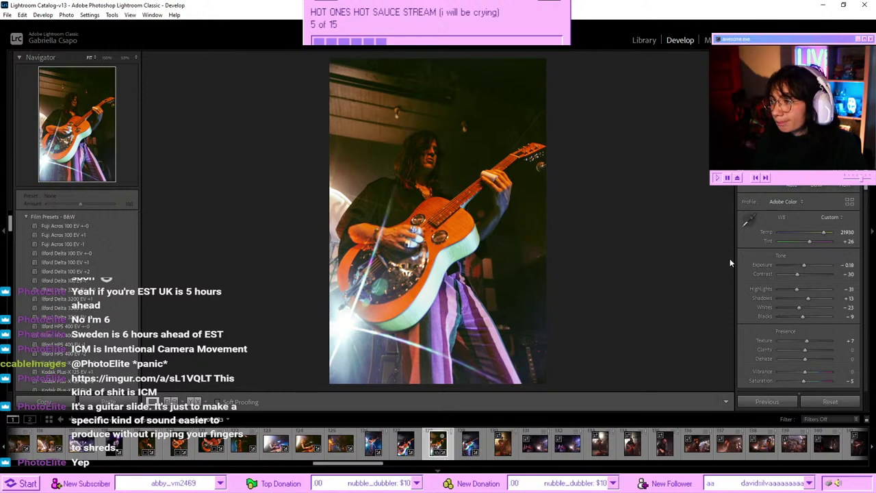
pyautogui.hotkey('ctrl', 'shift', 'c')
pyautogui.press('Return')
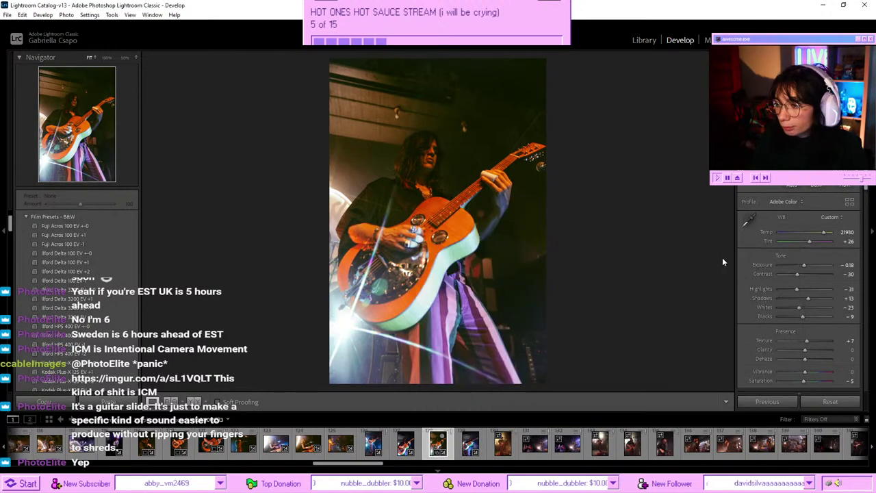
# - Reset the guitarist photo's edits and apply the Ilford Delta 100 EV +-0 black-and-white preset
pyautogui.click(831, 402)
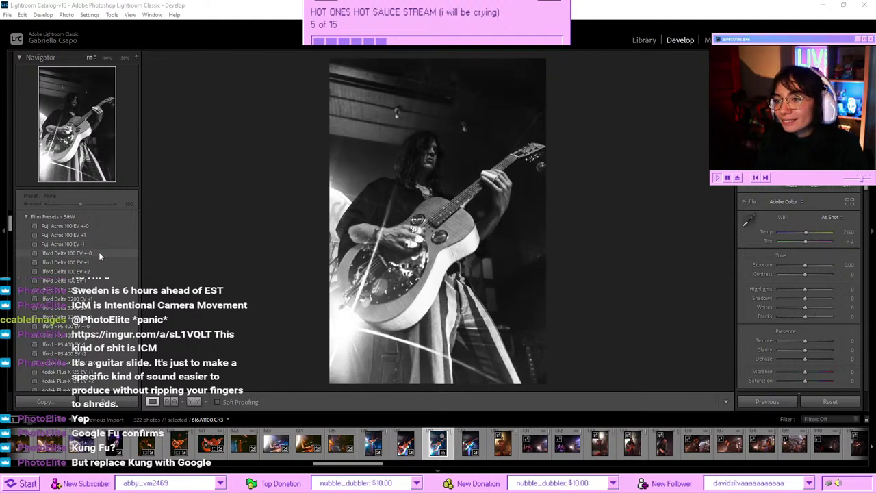
pyautogui.click(99, 253)
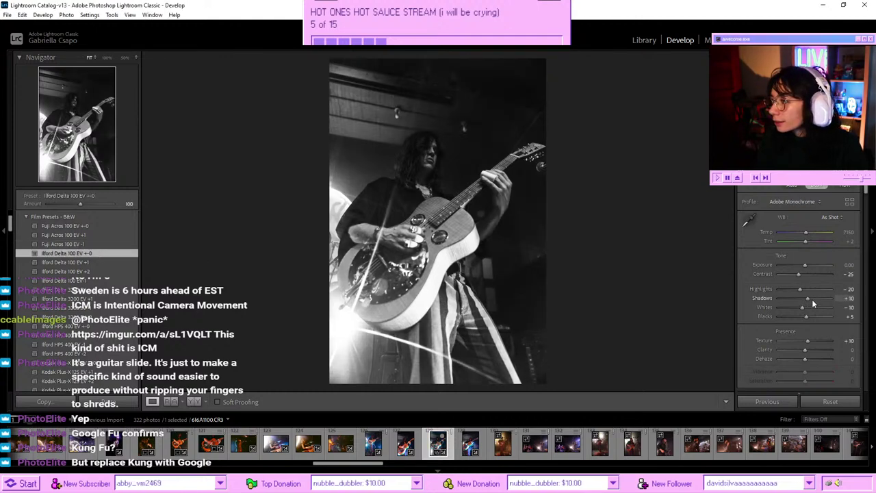
# - Raise the black-and-white photo's Shadows to +63 and remove the film grain by setting its Amount to 0
pyautogui.moveTo(811, 300); pyautogui.dragTo(820, 298)
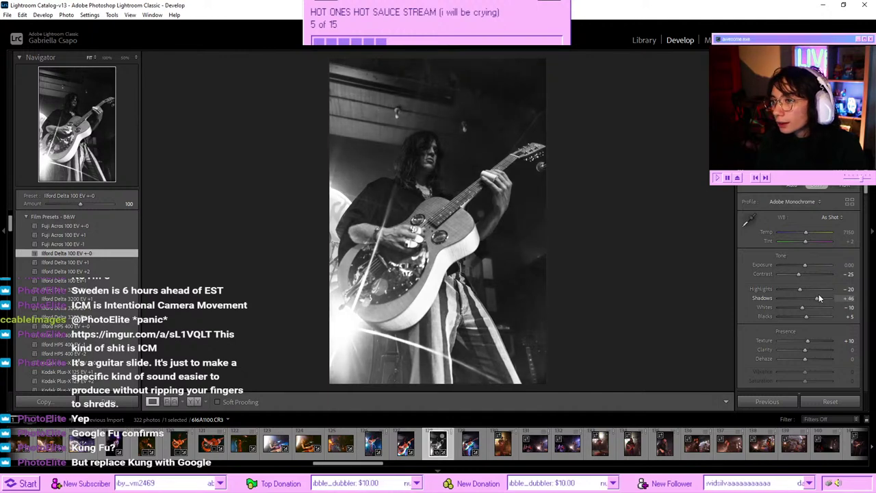
pyautogui.scroll(-15, 800, 286)
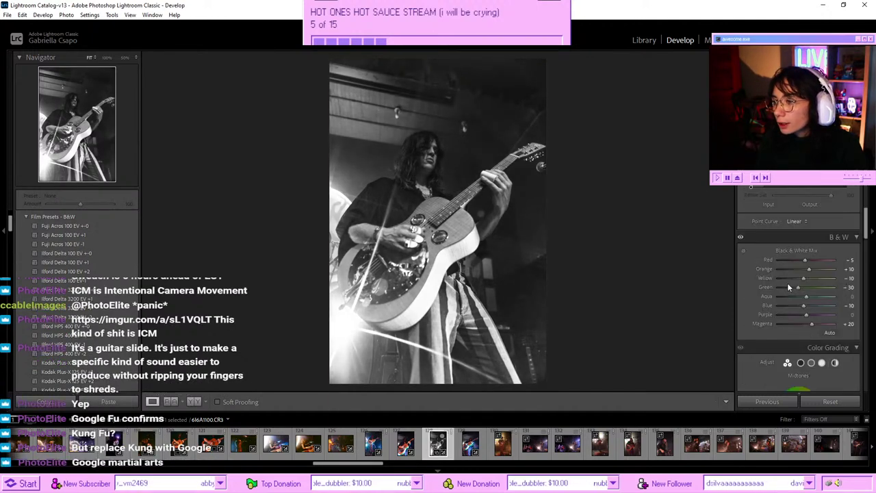
pyautogui.scroll(2, 786, 295)
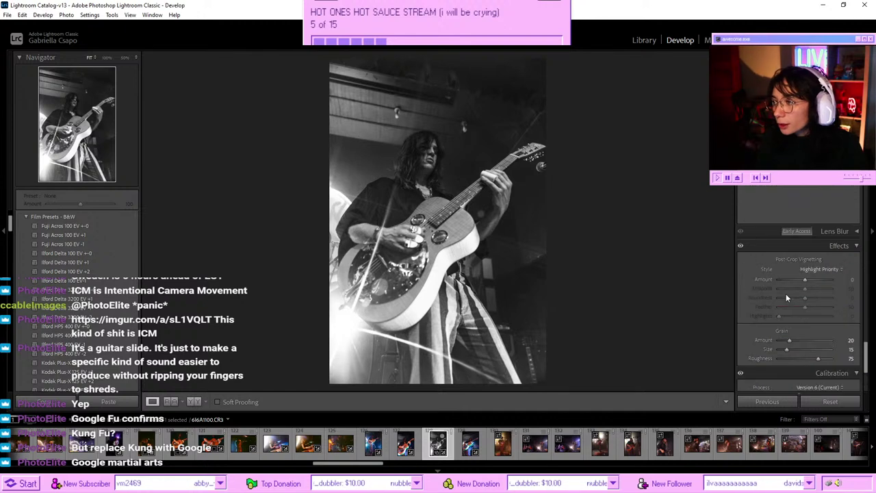
pyautogui.scroll(-2, 786, 315)
pyautogui.moveTo(790, 274); pyautogui.dragTo(777, 274)
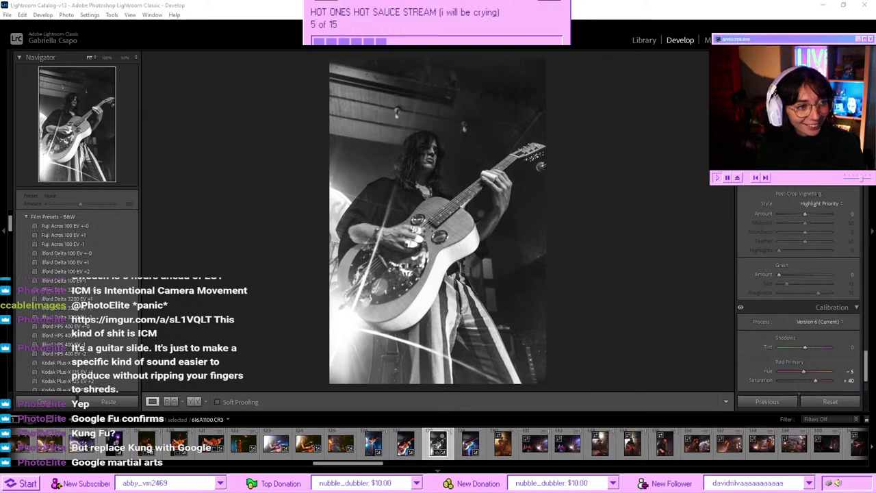
# - Refine the black-and-white photo's tone with Exposure +0.35, Shadows +32 and Blacks -5
pyautogui.scroll(10, 804, 257)
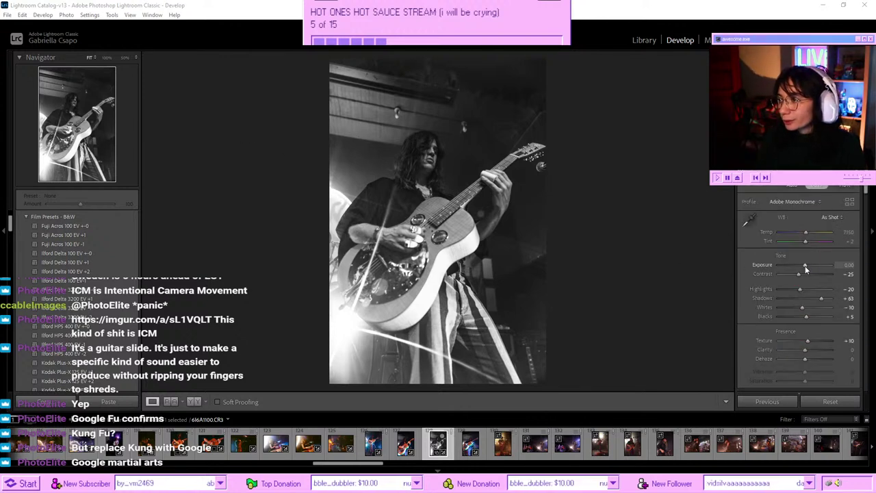
pyautogui.moveTo(805, 266); pyautogui.dragTo(807, 265)
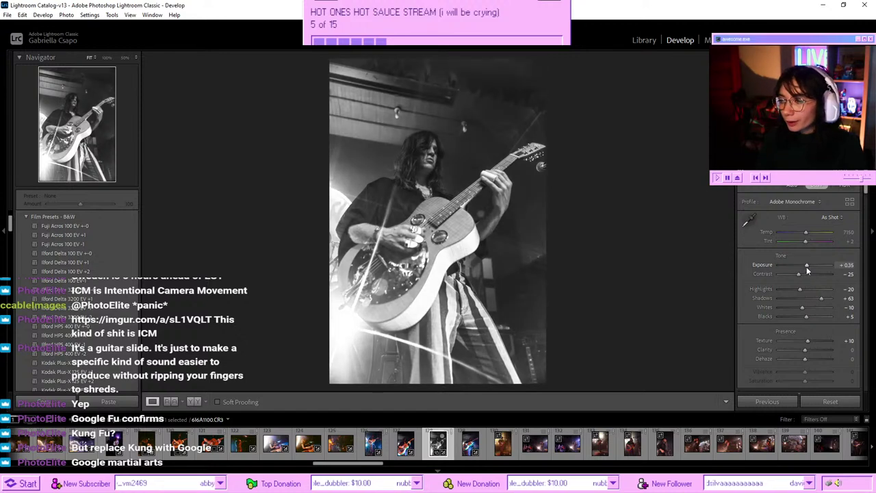
pyautogui.moveTo(822, 297); pyautogui.dragTo(813, 299)
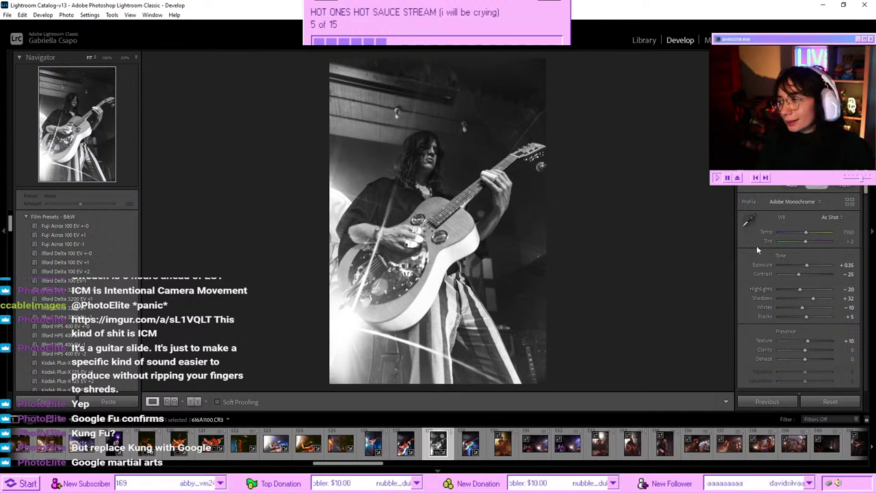
pyautogui.click(801, 317)
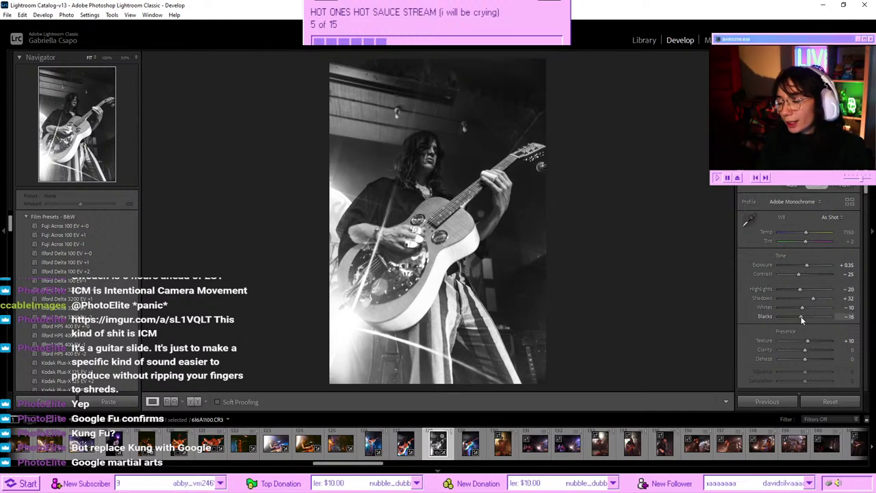
pyautogui.moveTo(801, 317); pyautogui.dragTo(803, 316)
# - Skip ahead to the warm-lit photo 6I6A1121.CR3 and bring up its Color Mixer settings
pyautogui.press('Right')
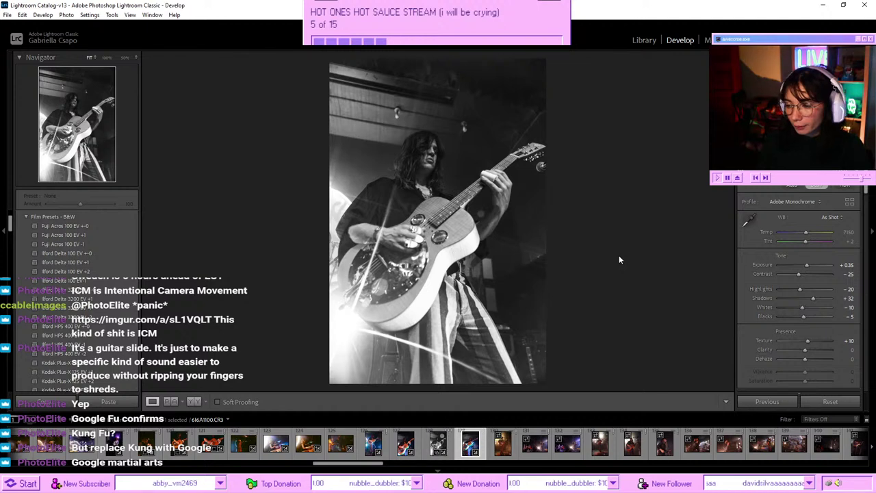
pyautogui.press('Right')
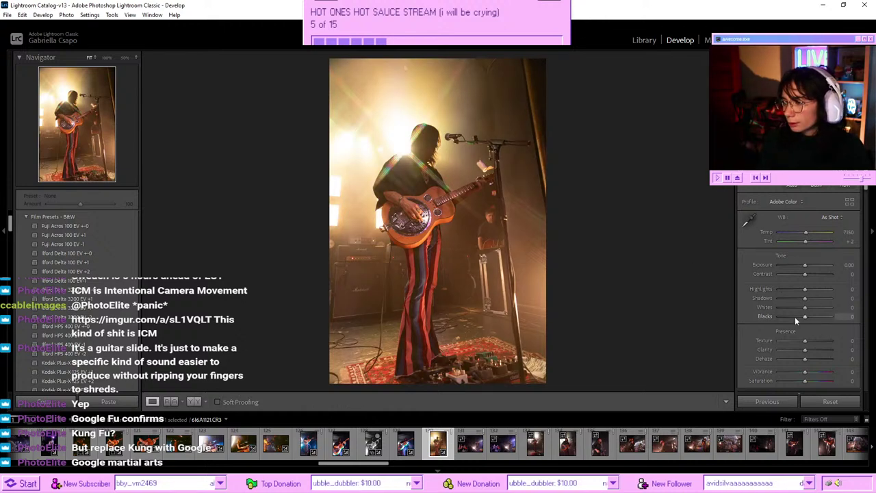
pyautogui.scroll(-3, 797, 287)
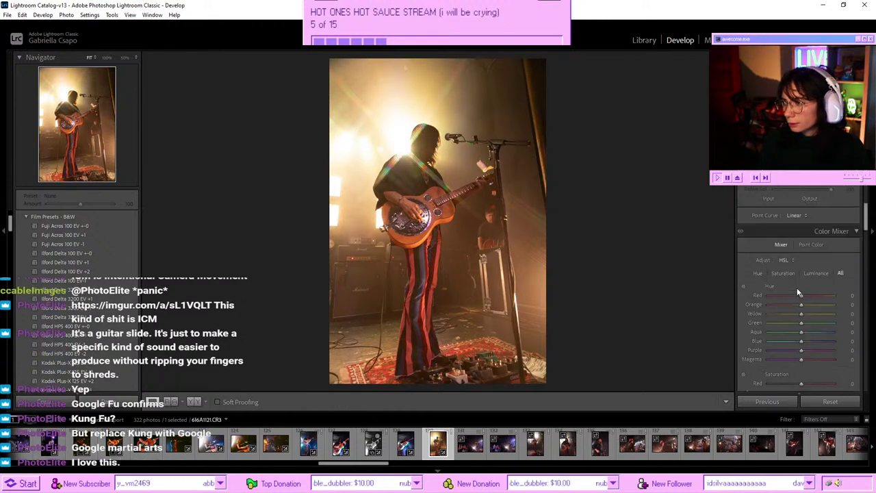
pyautogui.scroll(3, 797, 287)
pyautogui.hotkey('ctrl', 'shift', 'v')
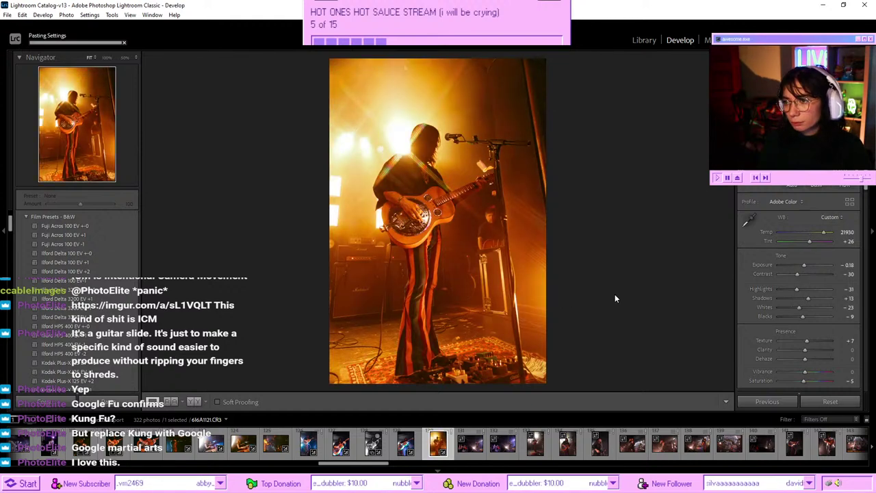
pyautogui.hotkey('ctrl', 'z')
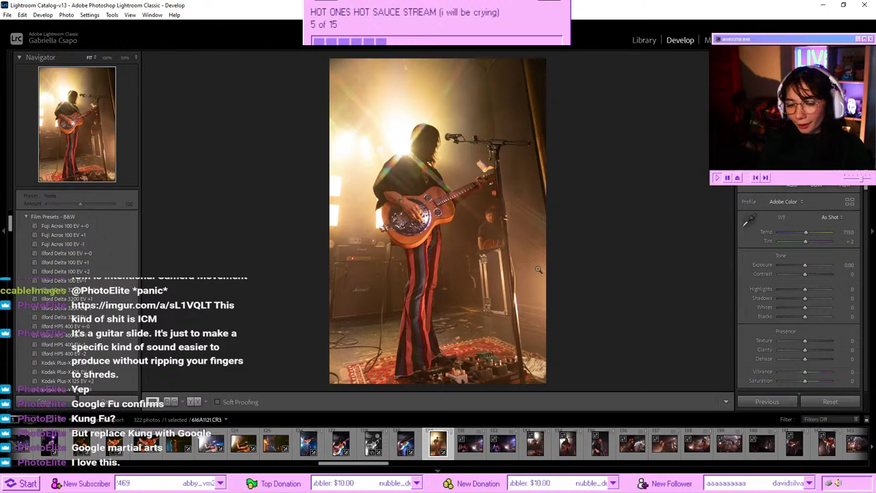
# - Browse the library grid for an already edited warm-toned photo whose look suits the backlit guitarist shot
pyautogui.press('g')
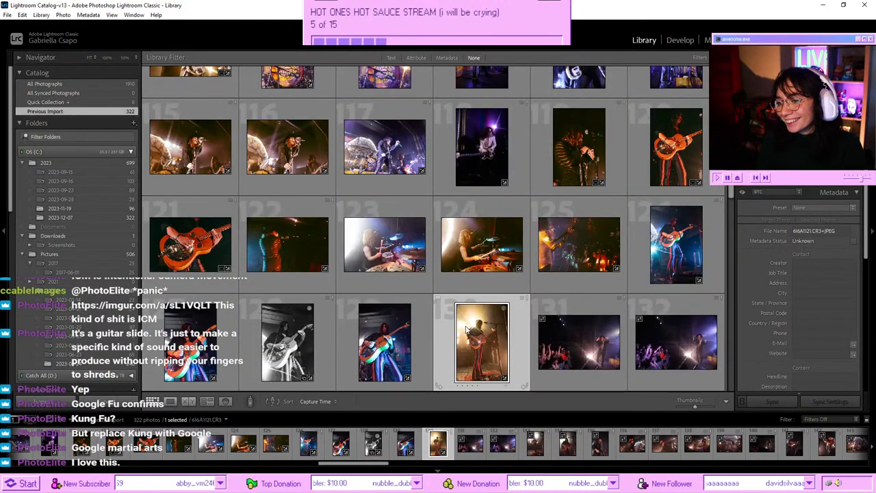
pyautogui.scroll(-1, 468, 328)
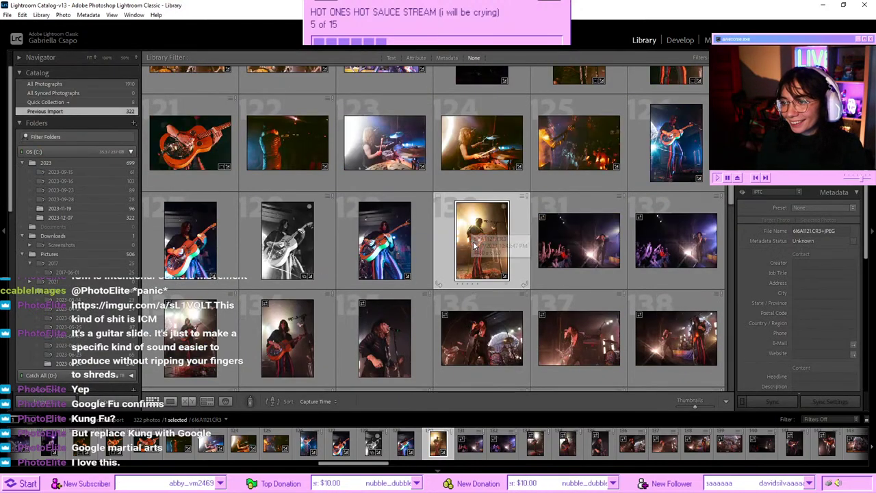
pyautogui.scroll(3, 475, 272)
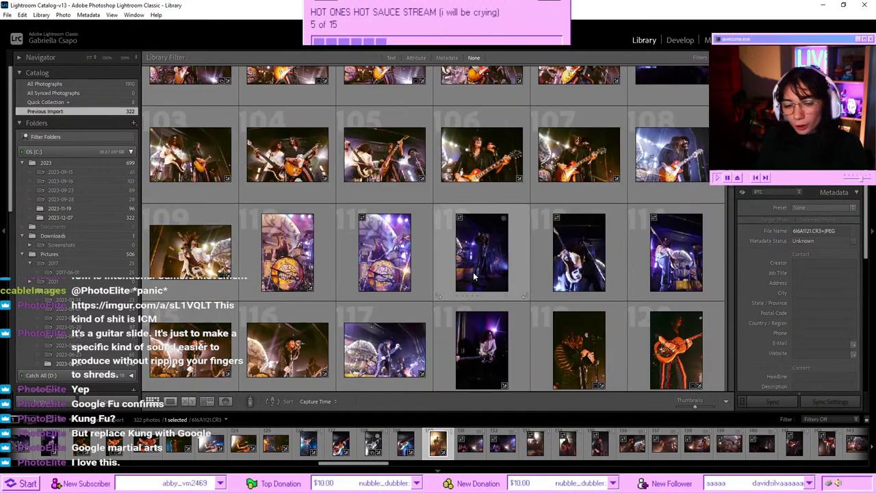
pyautogui.scroll(1, 475, 273)
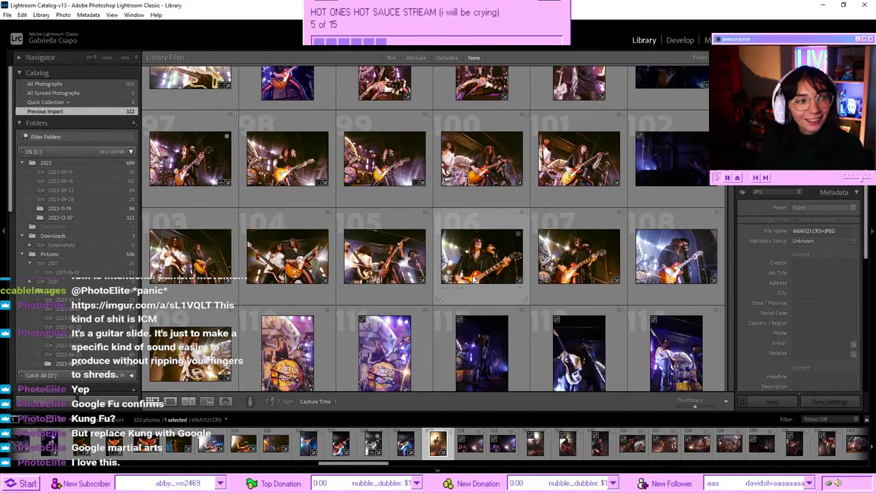
pyautogui.scroll(1, 482, 276)
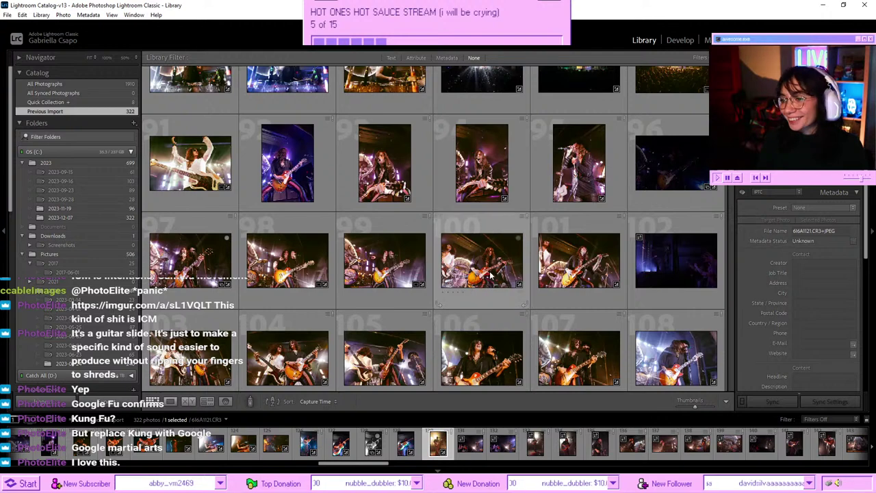
pyautogui.scroll(2, 491, 274)
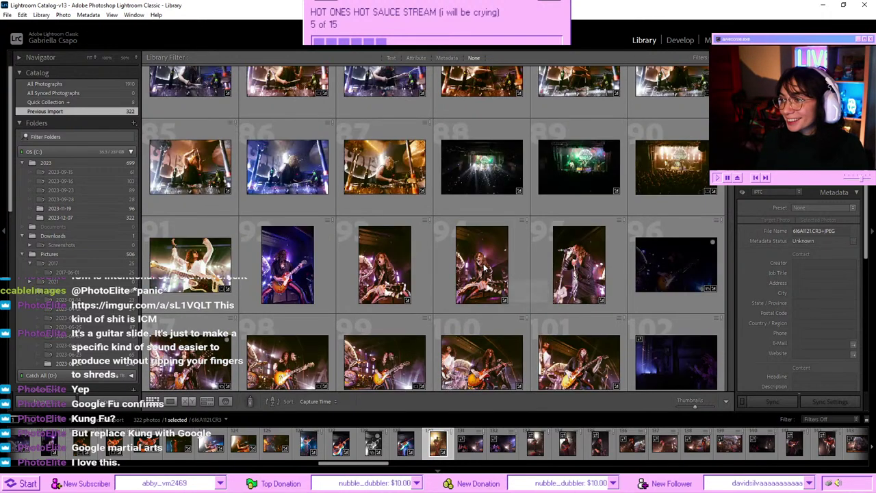
pyautogui.scroll(-16, 483, 267)
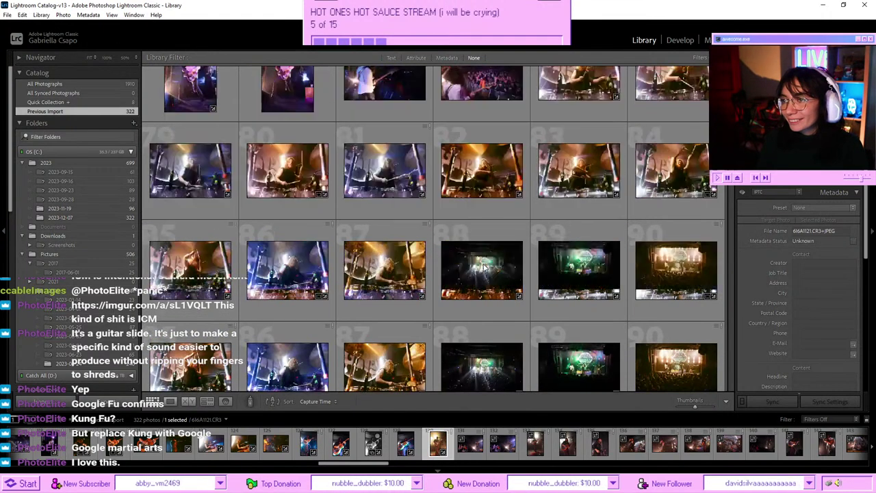
pyautogui.scroll(-7, 483, 267)
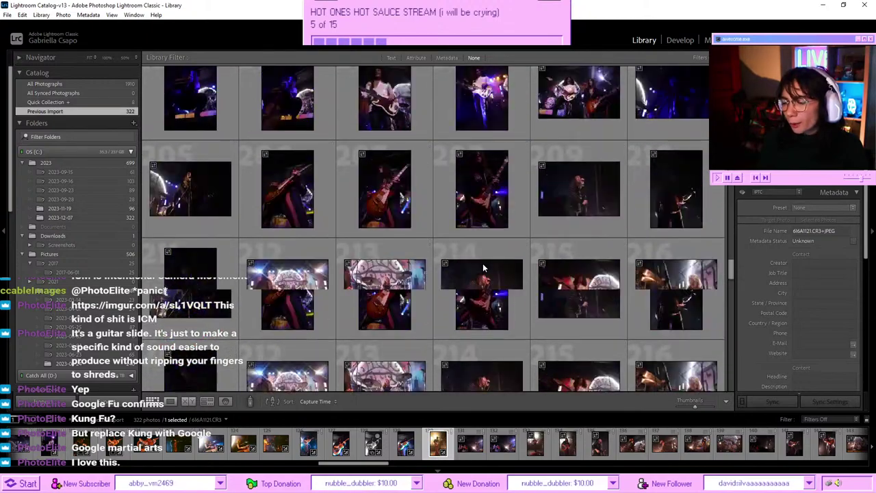
pyautogui.scroll(4, 483, 267)
pyautogui.scroll(7, 483, 267)
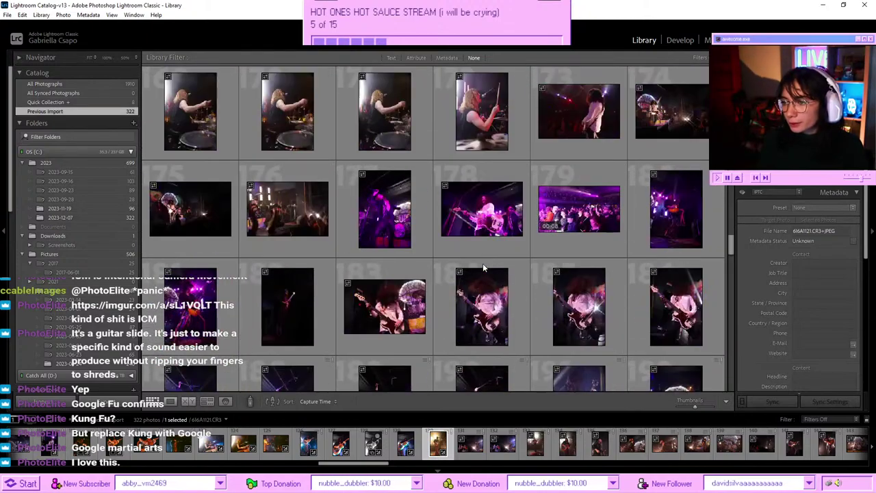
pyautogui.scroll(4, 483, 267)
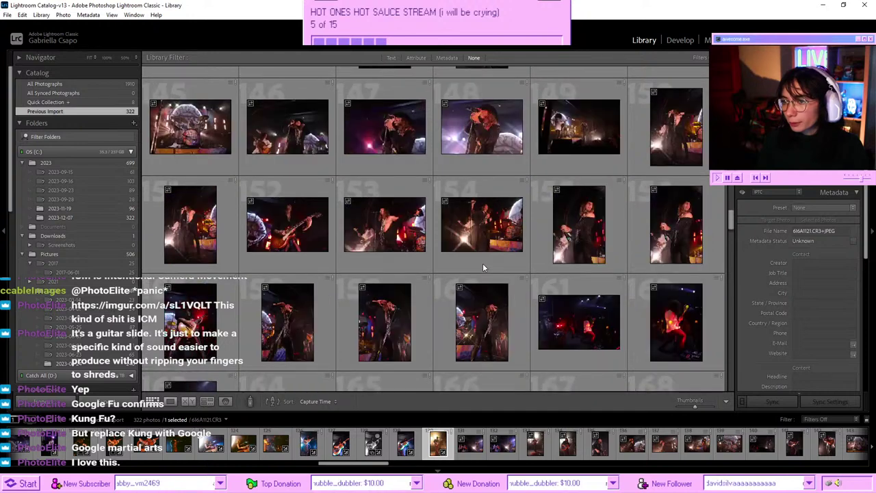
pyautogui.scroll(4, 483, 267)
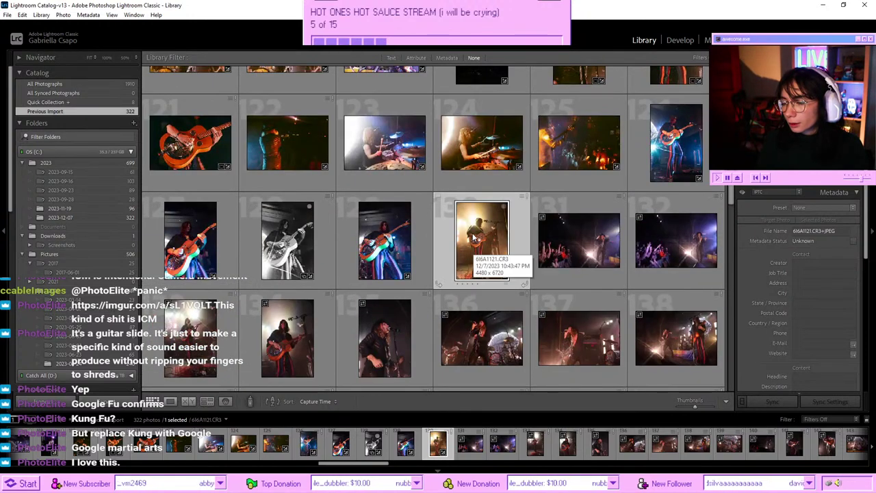
pyautogui.scroll(5, 488, 251)
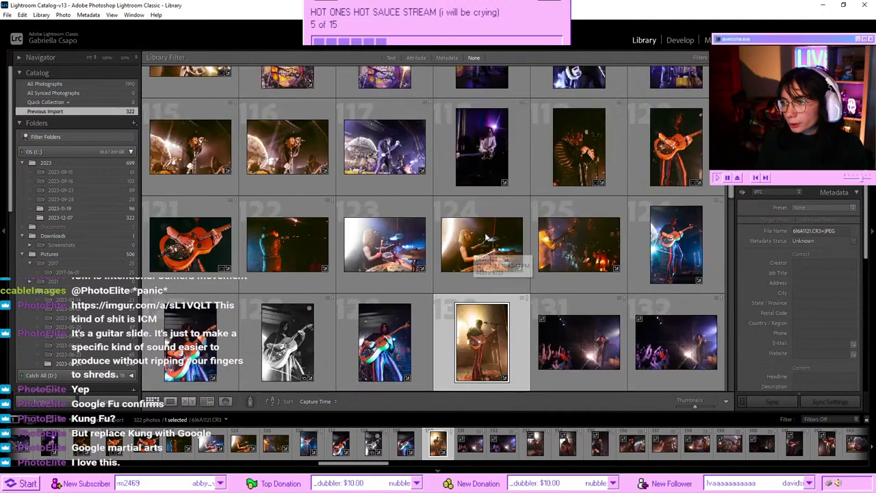
pyautogui.scroll(-3, 487, 243)
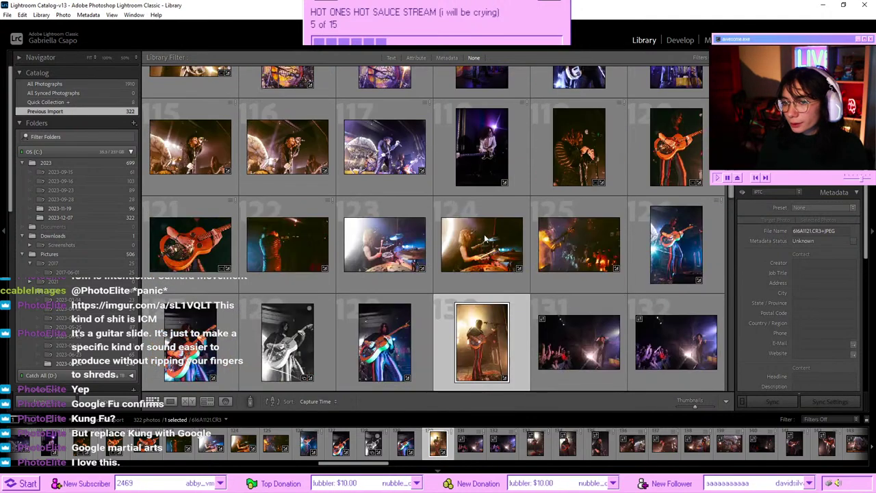
# - Copy the develop settings from the warm-toned singer photo 115 and paste them onto 6I6A1121.CR3 in Develop
pyautogui.rightClick(212, 159)
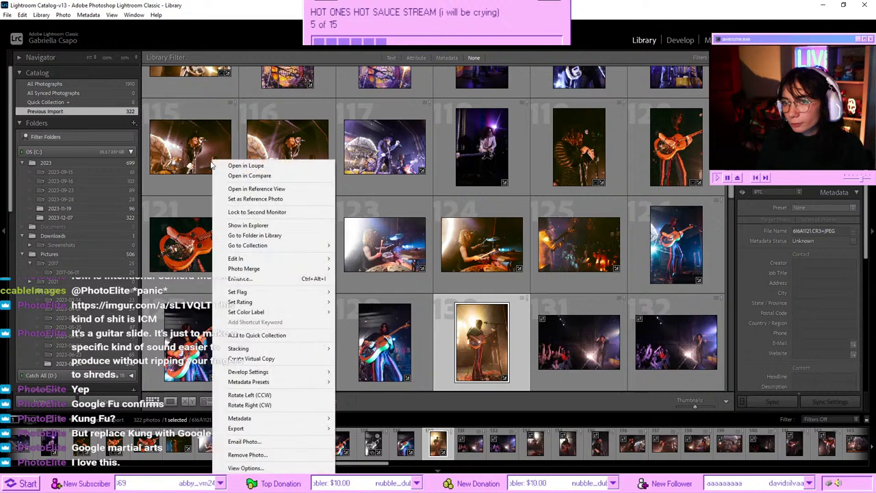
pyautogui.moveTo(299, 373)
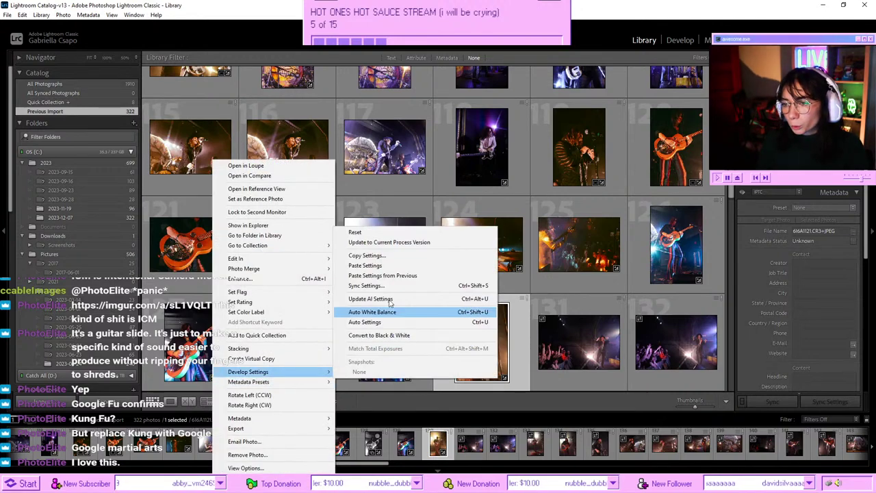
pyautogui.click(387, 257)
pyautogui.press('Return')
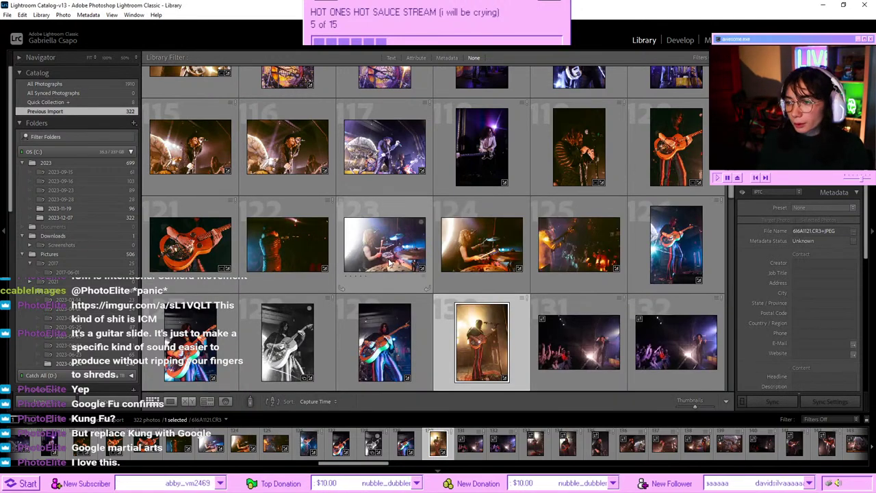
pyautogui.doubleClick(490, 326)
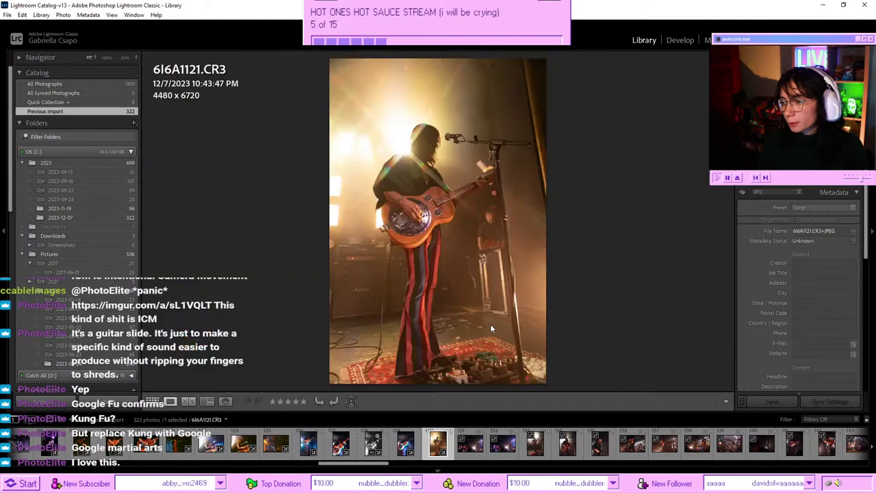
pyautogui.click(682, 41)
pyautogui.hotkey('ctrl', 'shift', 'v')
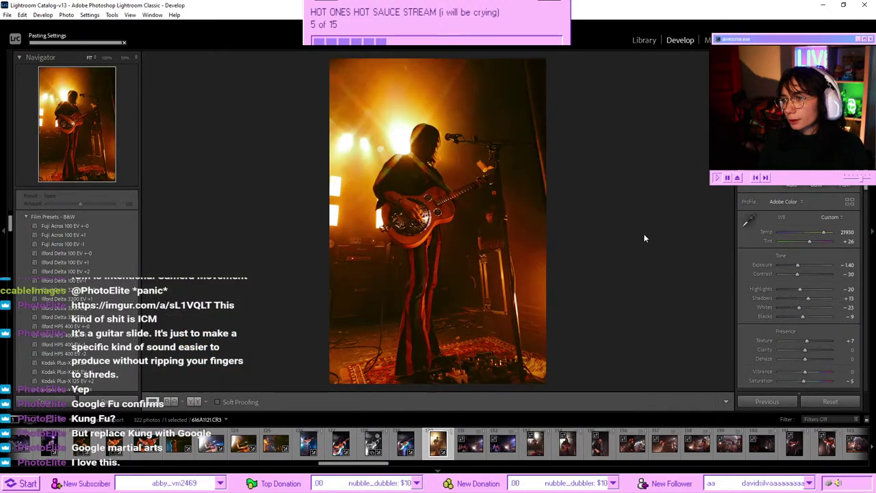
# - Set the guitarist photo's Temp to 6912 and Exposure to -0.35, and inspect the man in the background up close
pyautogui.moveTo(824, 232); pyautogui.dragTo(814, 232)
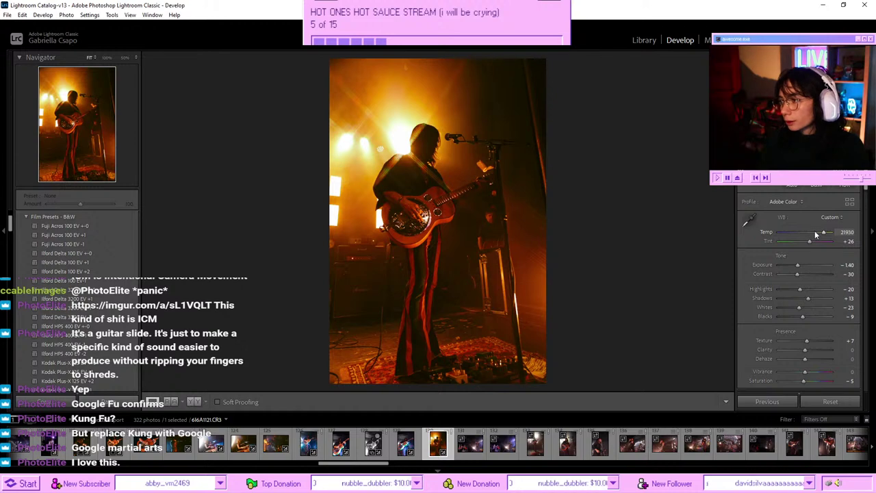
pyautogui.moveTo(798, 265); pyautogui.dragTo(803, 265)
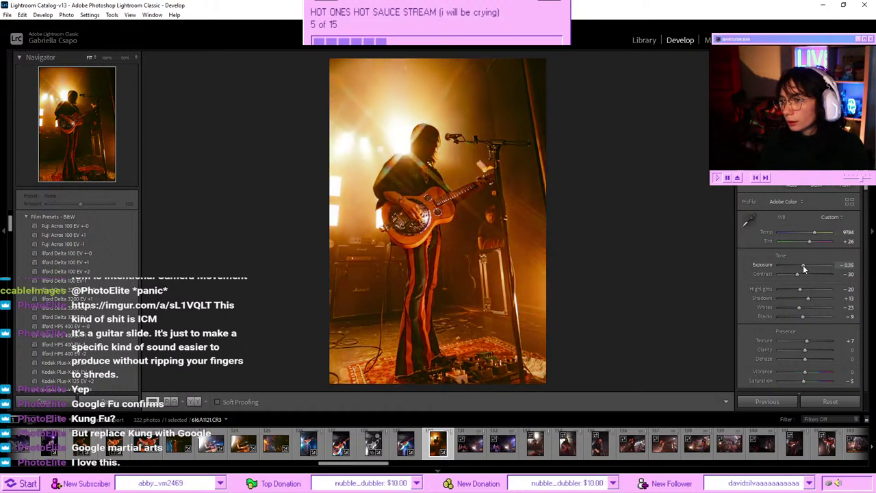
pyautogui.click(806, 232)
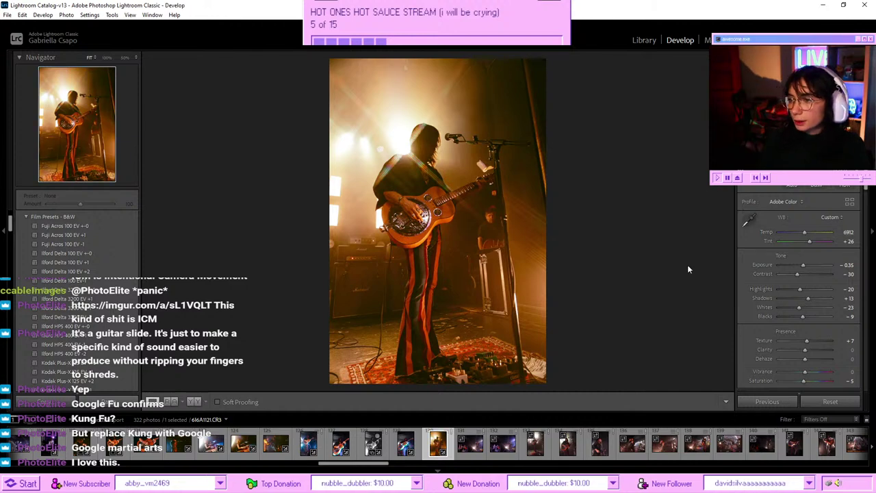
pyautogui.click(495, 213)
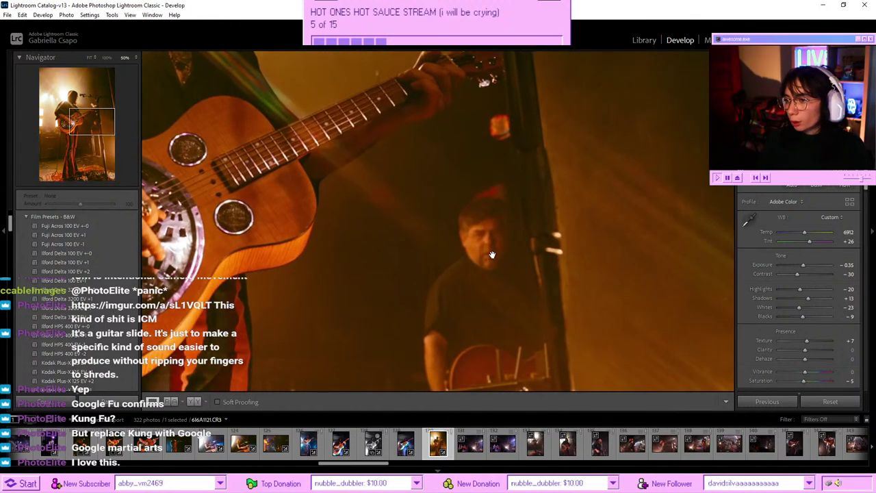
pyautogui.click(452, 274)
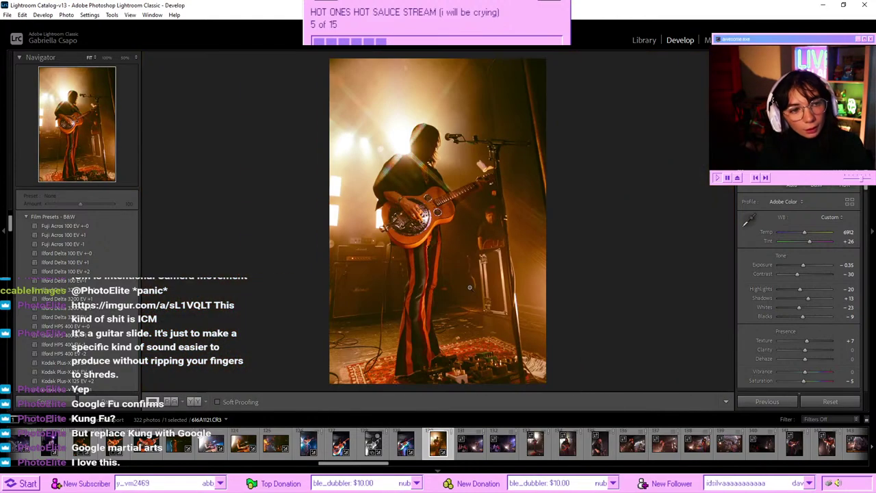
# - Straighten the guitarist photo with a Transform Rotate of +1.9 and compare it with the unedited version
pyautogui.scroll(-10, 807, 312)
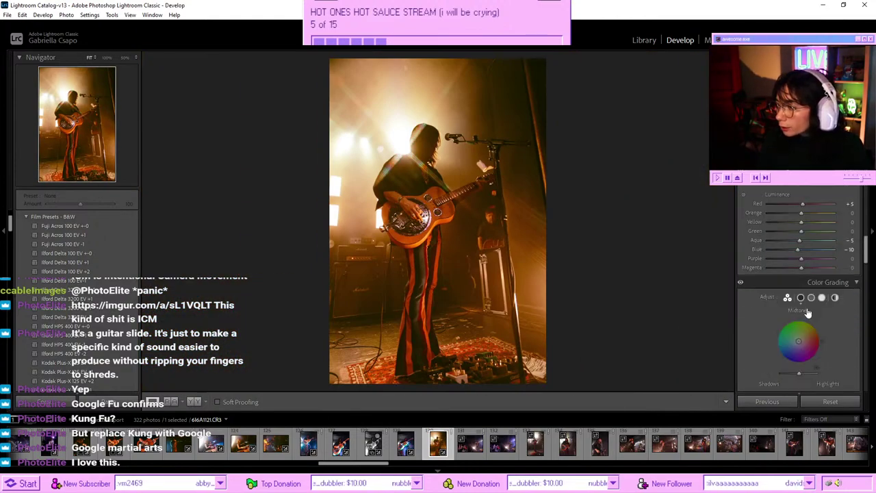
pyautogui.scroll(-8, 807, 312)
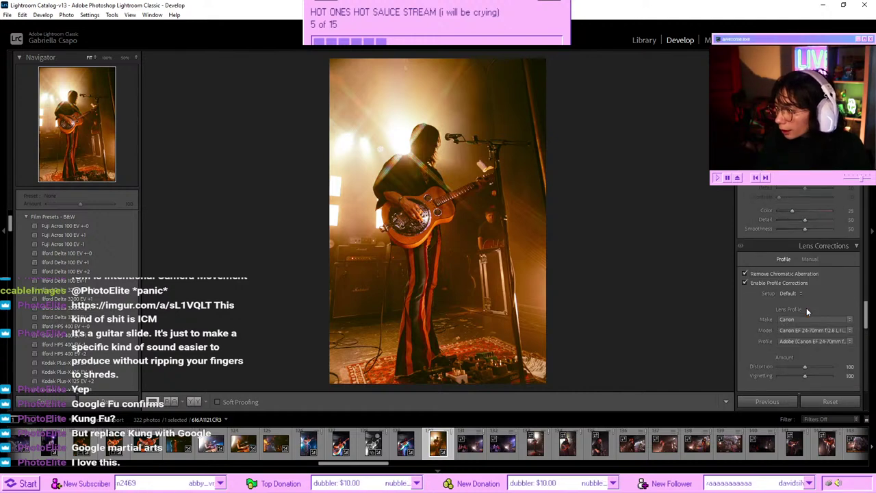
pyautogui.scroll(-2, 806, 313)
pyautogui.moveTo(806, 307); pyautogui.dragTo(810, 304)
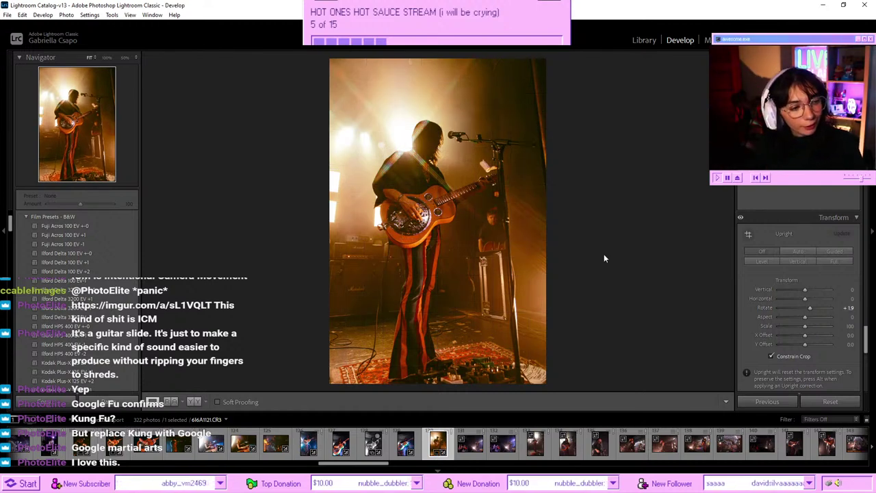
pyautogui.press('\\')
pyautogui.press('\\')
pyautogui.press('\\')
pyautogui.press('\\')
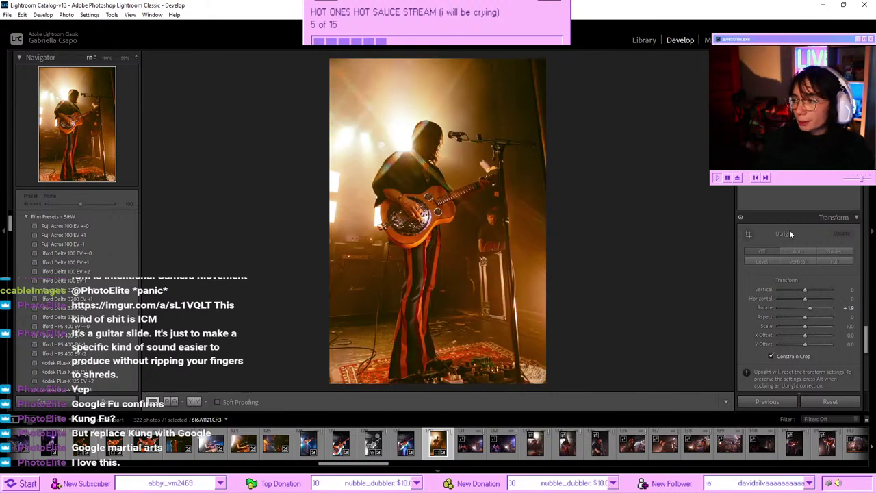
# - Correct the guitarist photo's perspective with a Transform Vertical value of -2
pyautogui.scroll(-3, 787, 232)
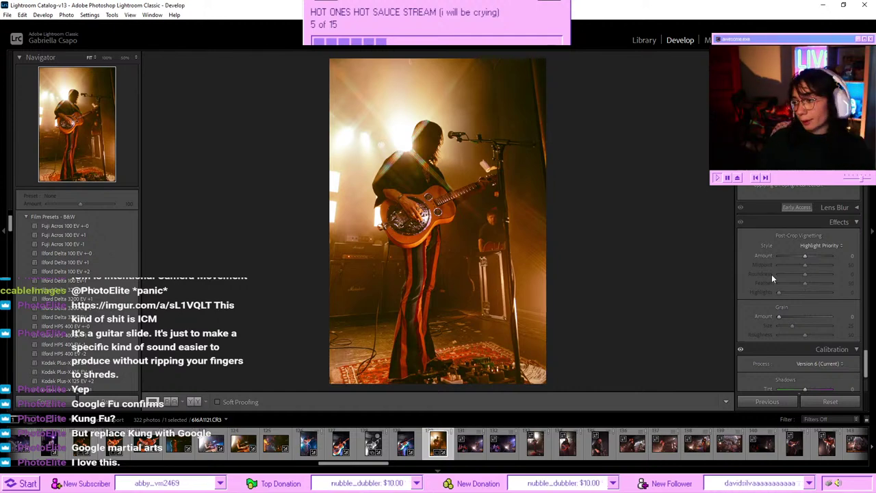
pyautogui.scroll(2, 789, 277)
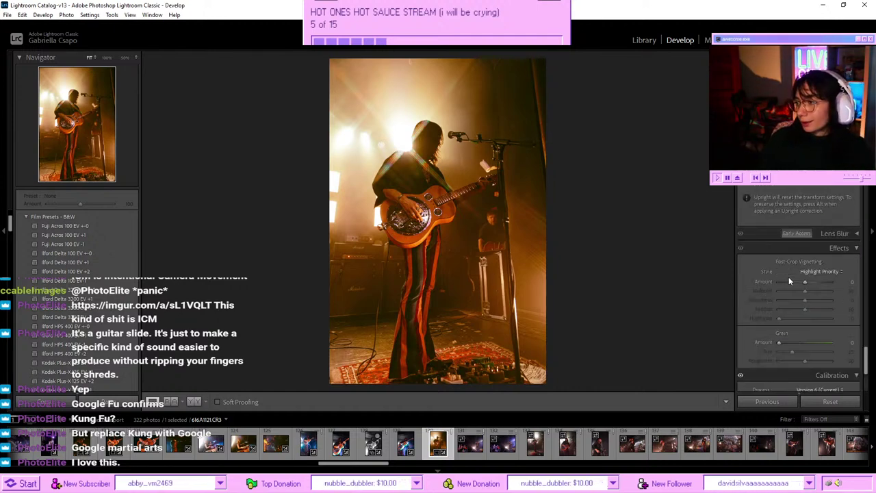
pyautogui.scroll(5, 790, 281)
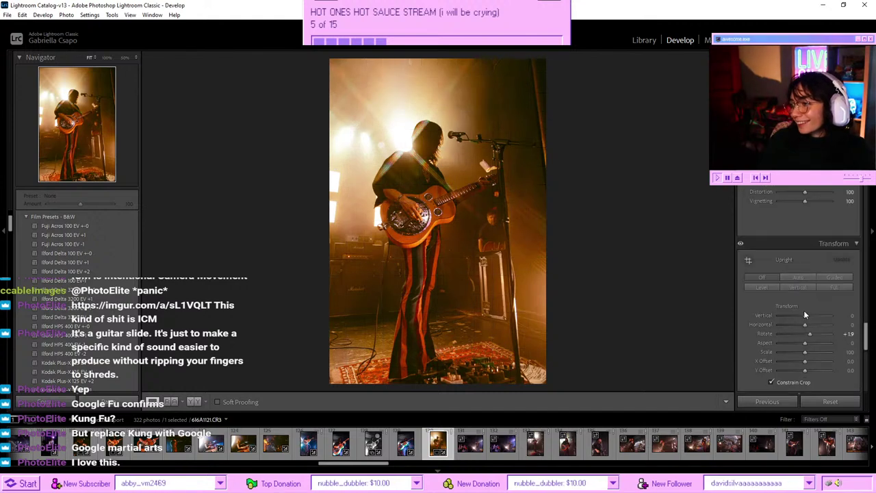
pyautogui.moveTo(805, 313); pyautogui.dragTo(803, 316)
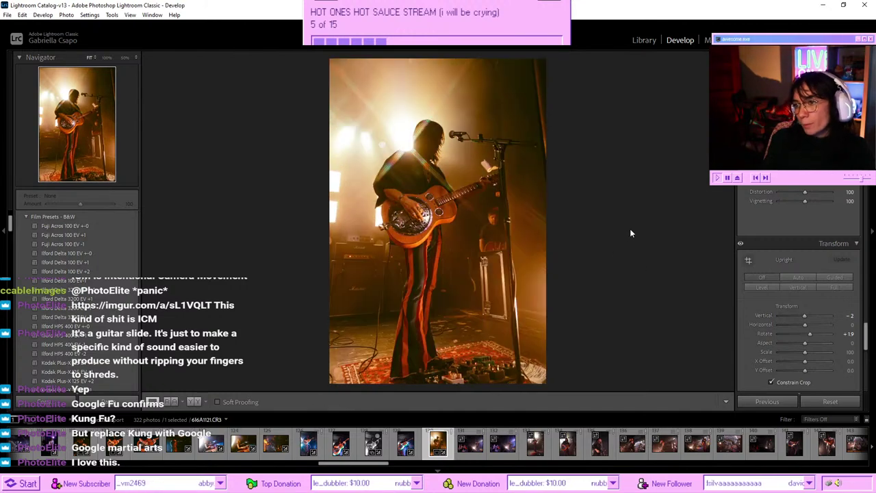
# - Move on to the next photo, 6I6A1123.CR3, and apply the copied warm develop settings to it
pyautogui.press('Right')
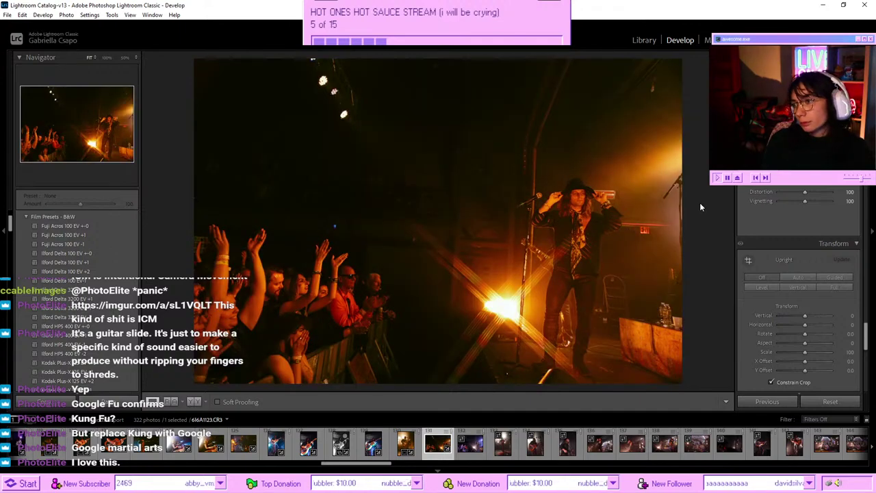
pyautogui.scroll(3, 794, 233)
pyautogui.scroll(5, 794, 232)
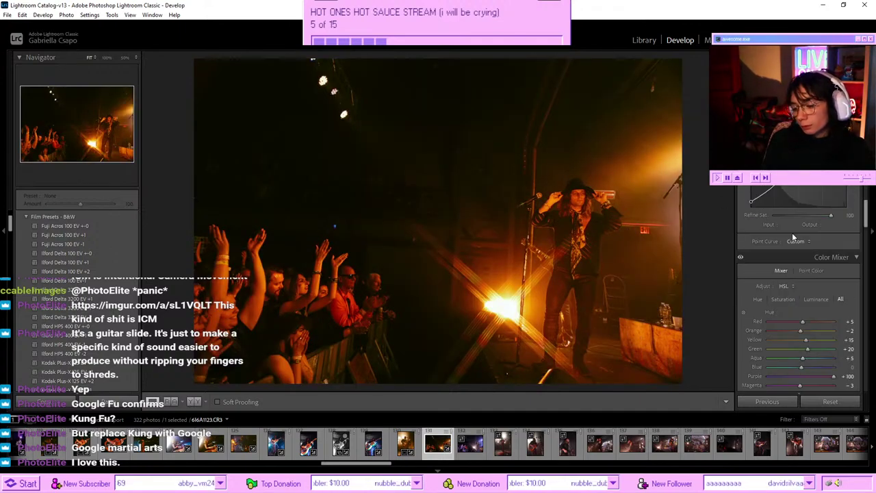
# - Copy the develop settings of guitarist photo 6I6A1121.CR3 and paste them onto the crowd-and-singer photo 6I6A1123.CR3
pyautogui.press('Left')
pyautogui.hotkey('ctrl', 'shift', 'c')
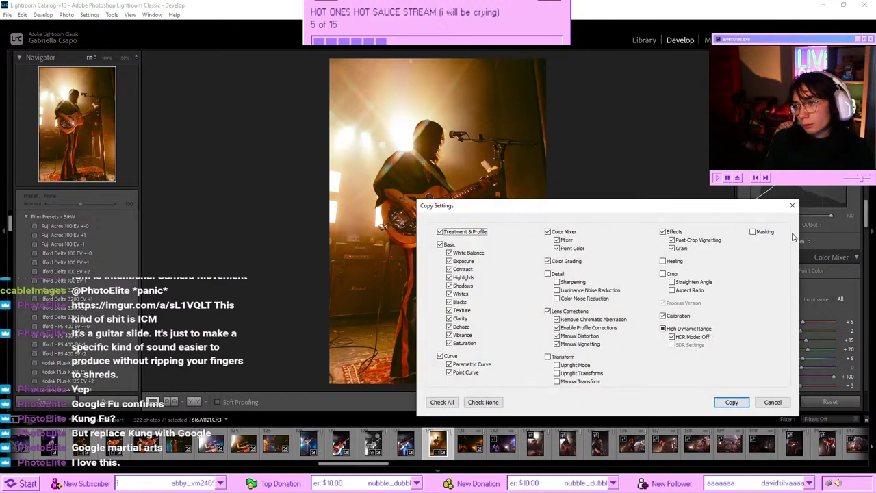
pyautogui.press('Return')
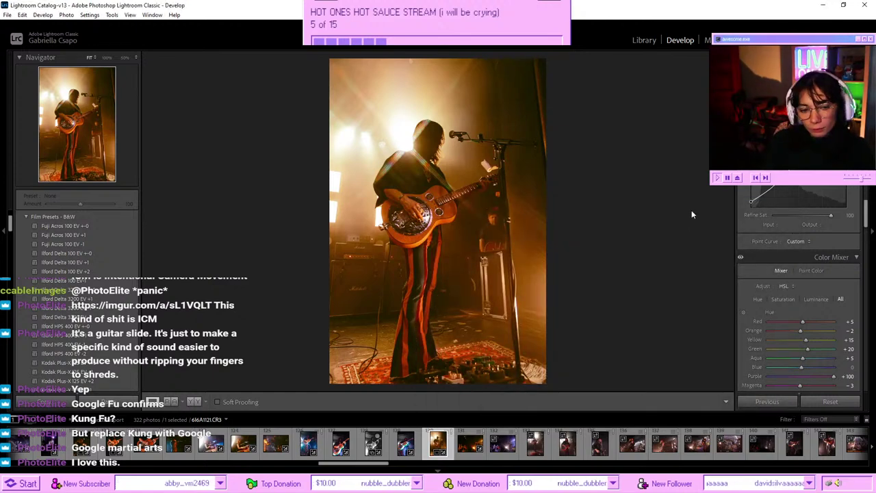
pyautogui.click(470, 445)
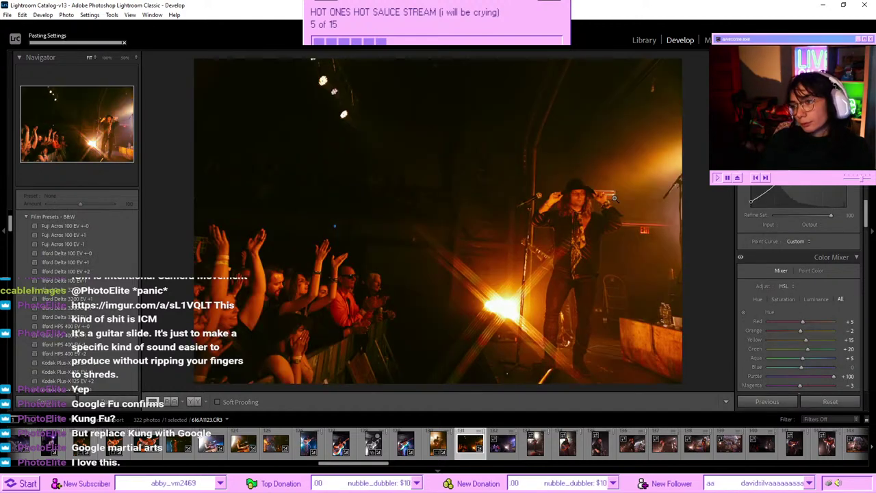
# - Cool the white balance of photo 6I6A1123.CR3 by setting Temp to 6298
pyautogui.scroll(5, 818, 263)
pyautogui.scroll(2, 819, 262)
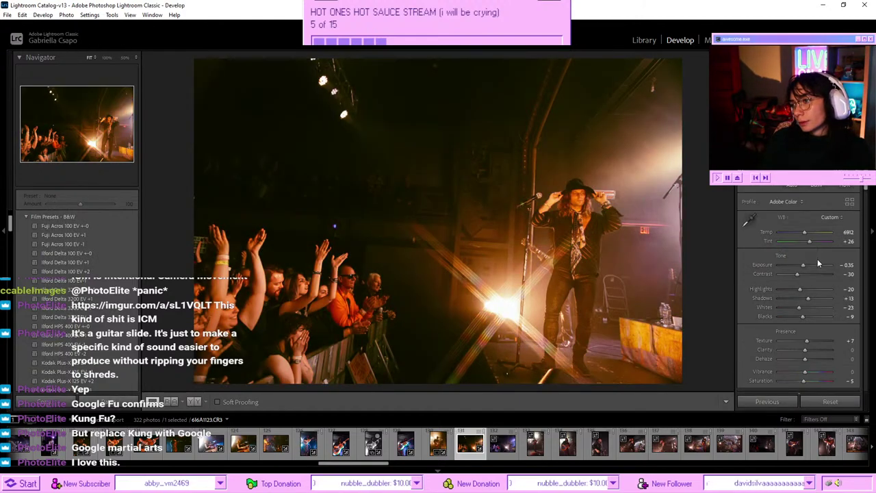
pyautogui.moveTo(802, 235); pyautogui.dragTo(800, 235)
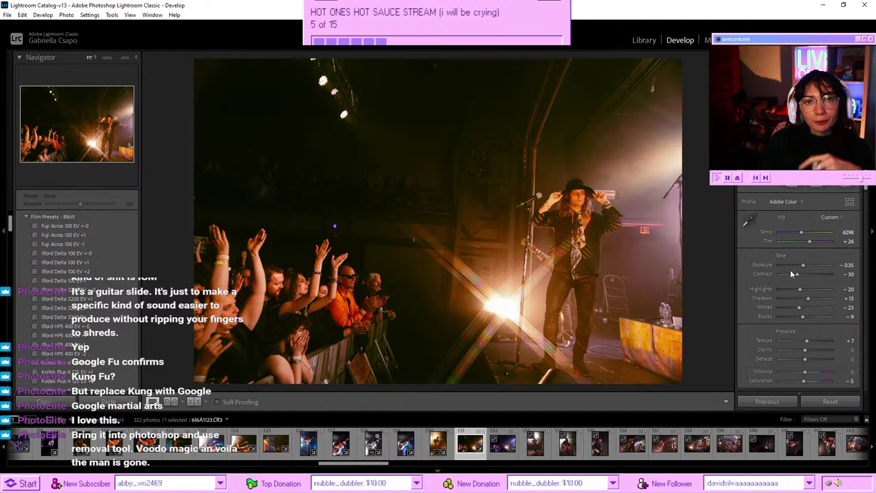
# - Straighten photo 6I6A1123.CR3 with a Transform Rotate of -2.5, checking its crop and comparing it with the unedited version
pyautogui.scroll(-15, 787, 298)
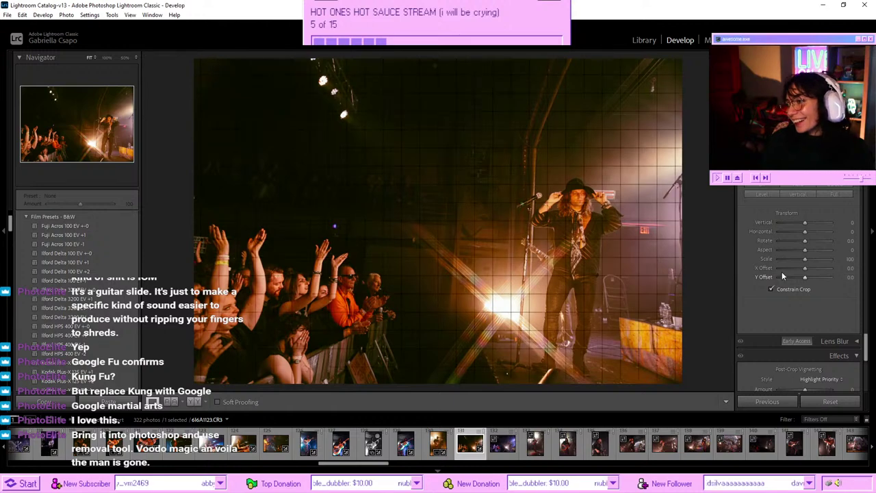
pyautogui.moveTo(804, 240); pyautogui.dragTo(800, 241)
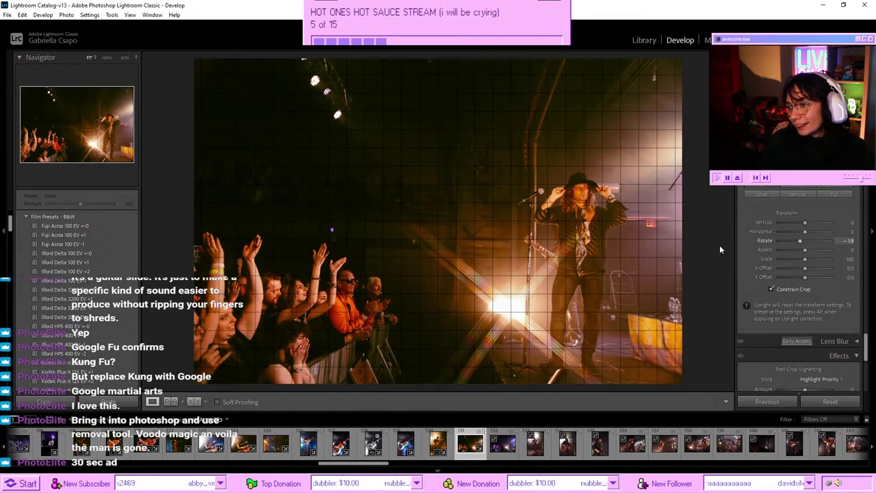
pyautogui.press('r')
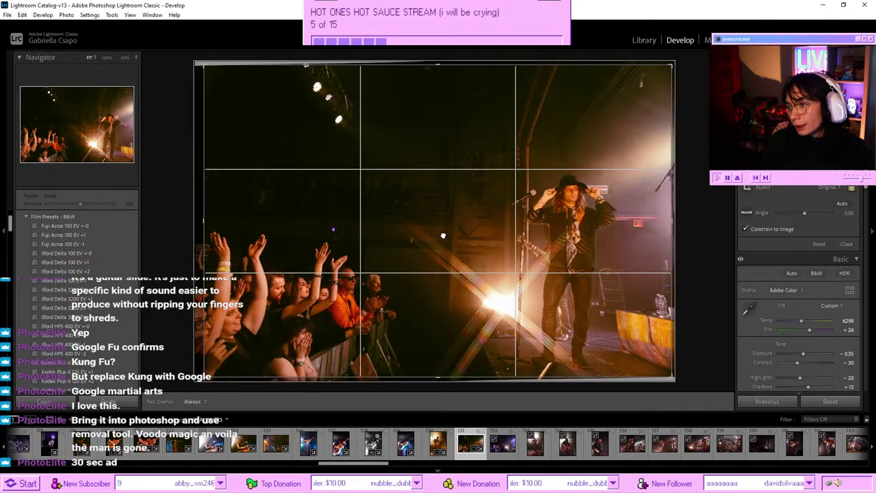
pyautogui.press('r')
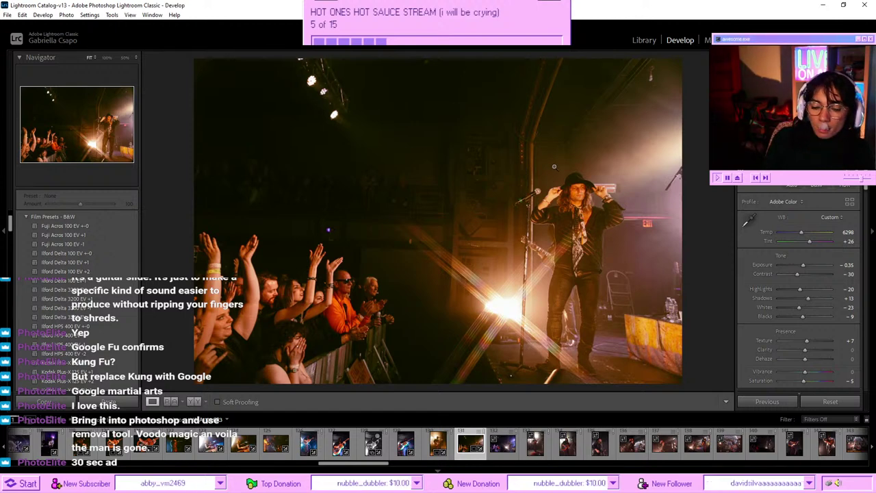
pyautogui.press('\\')
pyautogui.press('\\')
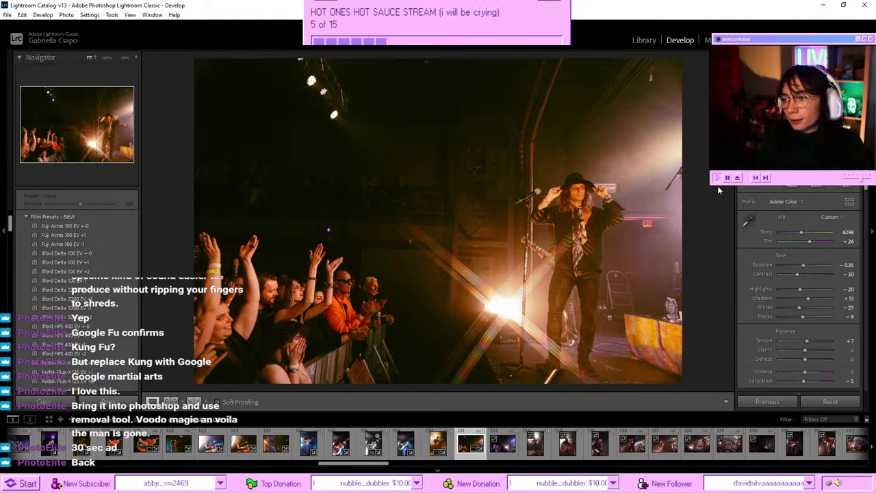
pyautogui.scroll(-10, 787, 246)
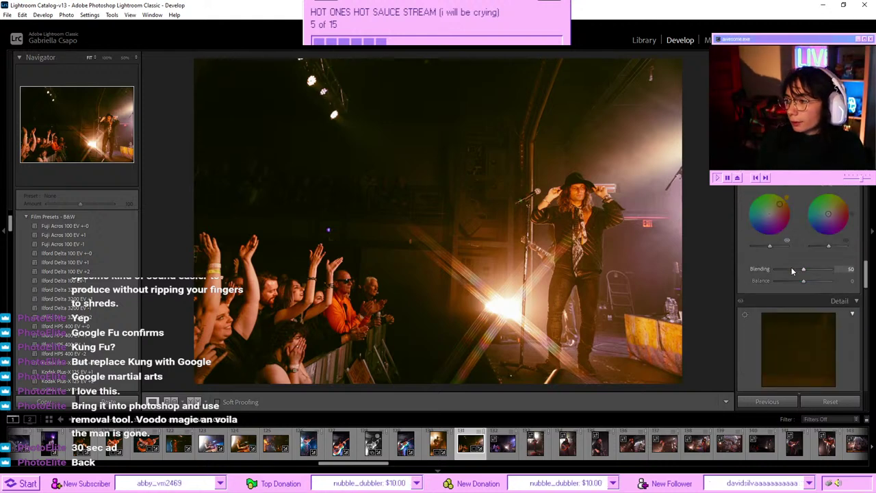
pyautogui.scroll(-5, 790, 267)
pyautogui.moveTo(805, 241); pyautogui.dragTo(798, 245)
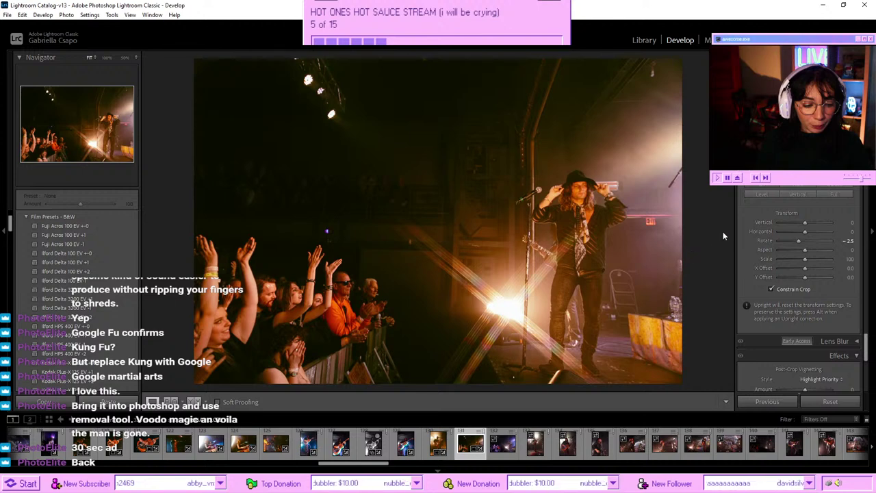
pyautogui.press('\\')
pyautogui.press('\\')
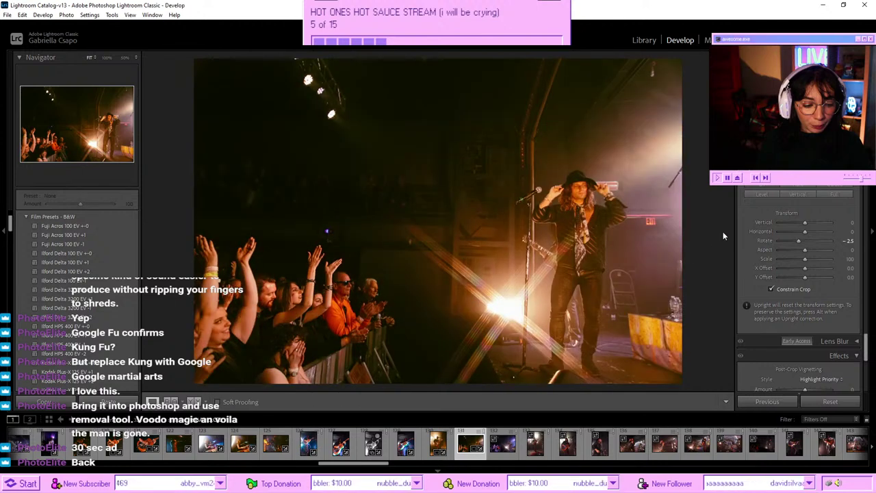
# - Copy the develop settings of 6I6A1123.CR3 and apply them to the next photo, of the singer holding the microphone before the crowd
pyautogui.press('Right')
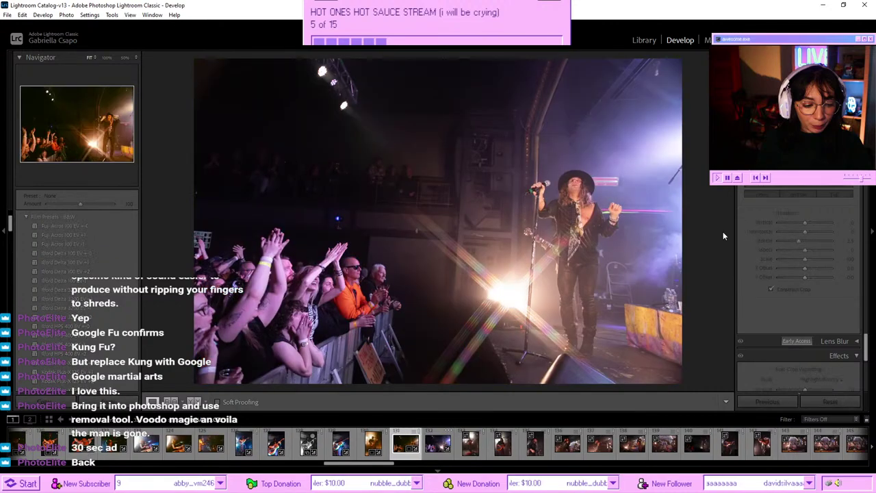
pyautogui.press('Right')
pyautogui.hotkey('ctrl', 'shift', 'c')
pyautogui.press('Return')
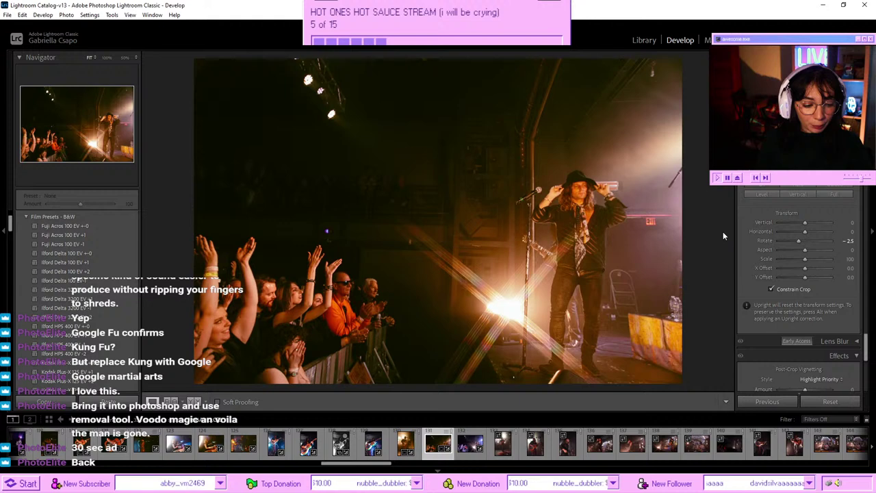
pyautogui.press('Right')
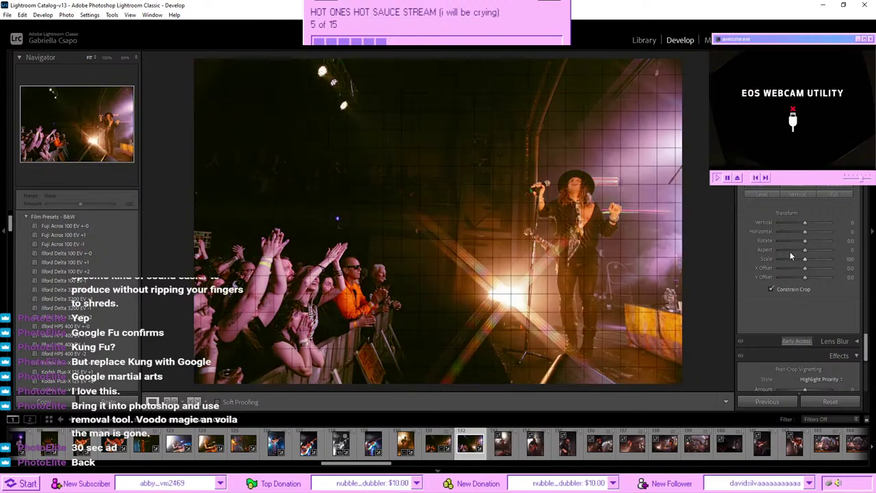
# - Straighten the photo of the singer holding the microphone with a Transform Rotate of -1.6
pyautogui.moveTo(805, 241); pyautogui.dragTo(800, 242)
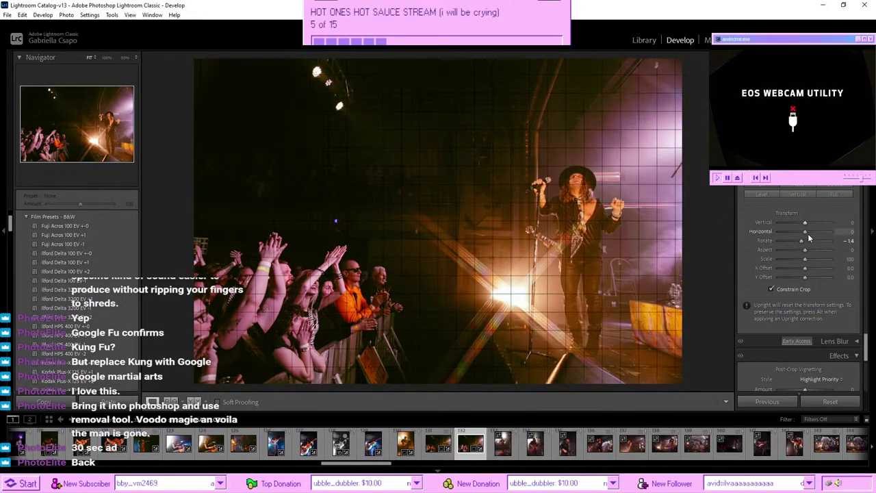
pyautogui.moveTo(802, 243); pyautogui.dragTo(801, 243)
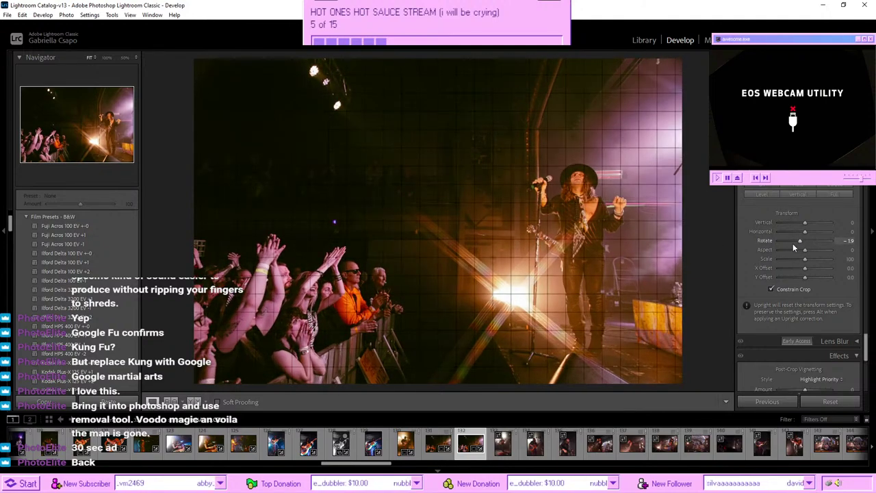
pyautogui.moveTo(801, 244); pyautogui.dragTo(801, 245)
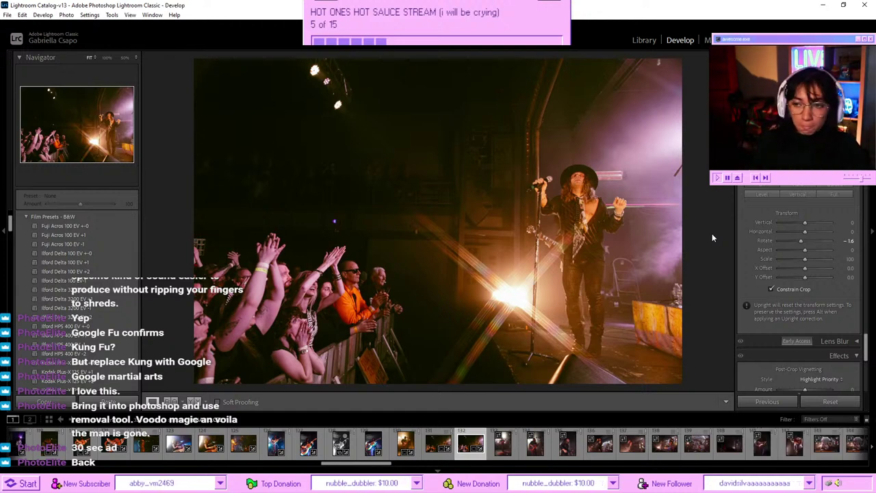
# - Apply the copied develop settings to the next photo, 6I6A1139.CR3, and inspect the guitarist's face up close
pyautogui.press('Right')
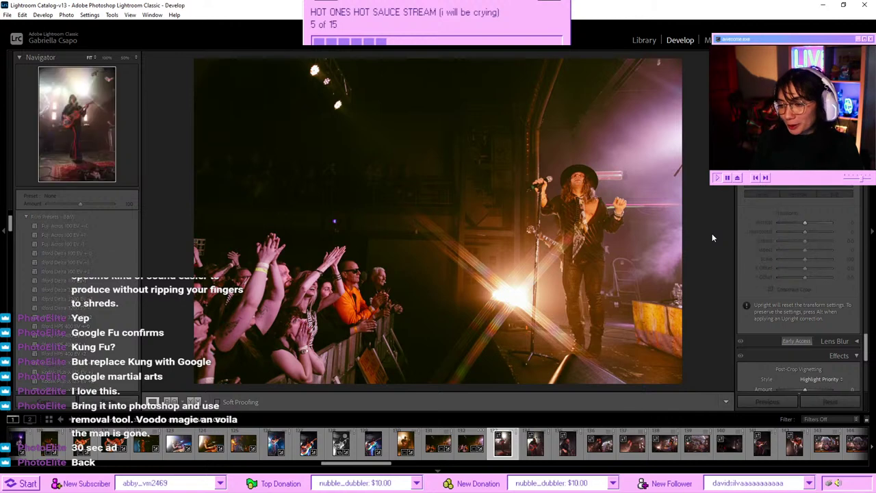
pyautogui.hotkey('ctrl', 'shift', 'v')
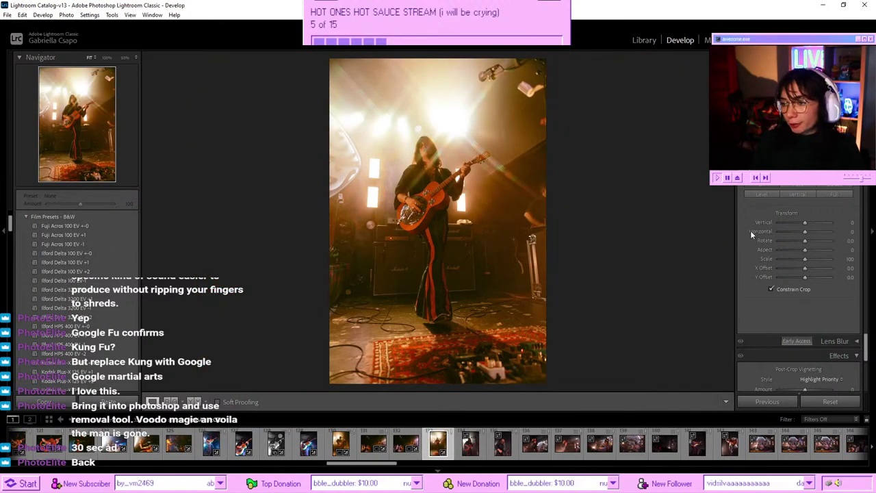
pyautogui.scroll(15, 776, 242)
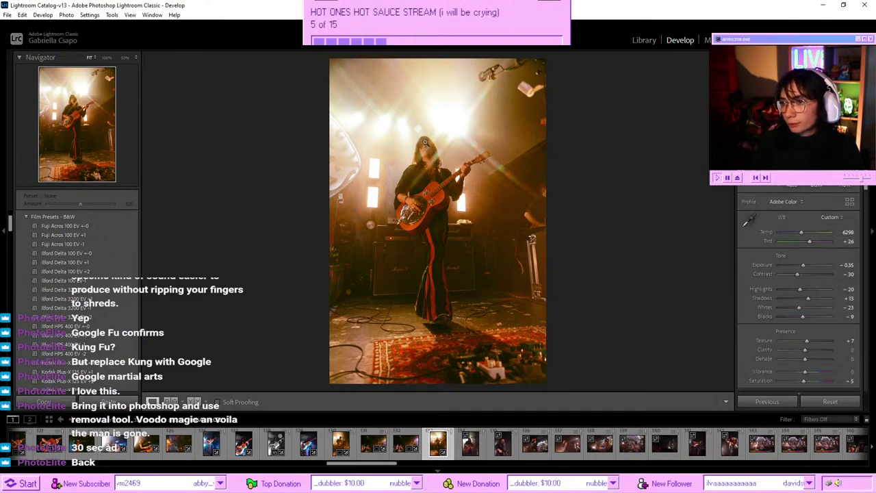
pyautogui.click(426, 146)
pyautogui.click(436, 175)
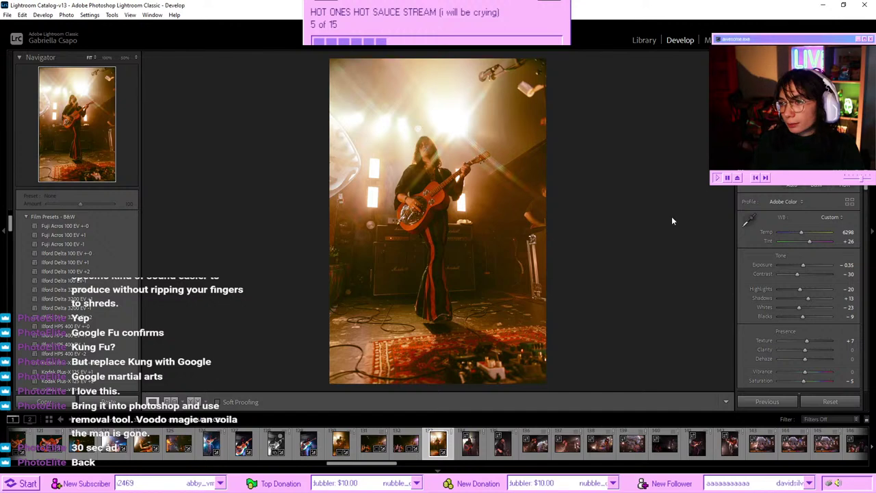
# - Set the Color Mixer saturation of 6I6A1139.CR3 to Green -17, Aqua -6 and Blue -2, and compare with the unedited version
pyautogui.scroll(-6, 786, 263)
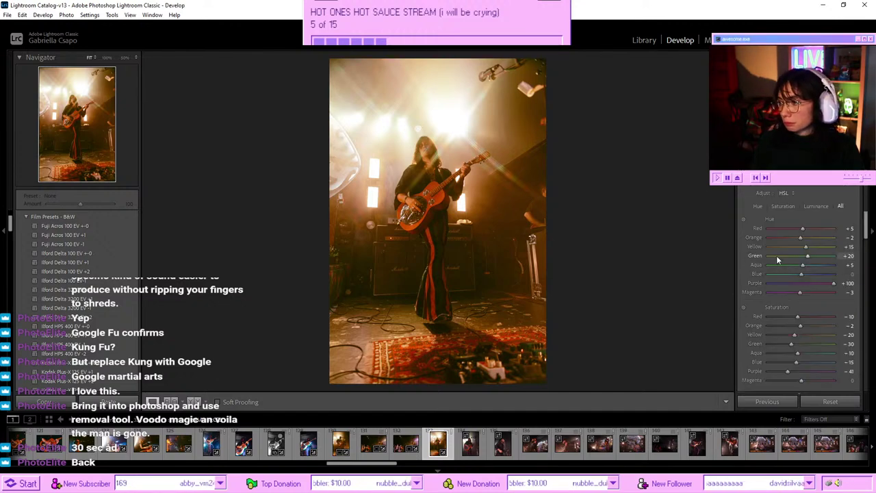
pyautogui.scroll(-2, 776, 257)
pyautogui.moveTo(774, 278); pyautogui.dragTo(774, 297)
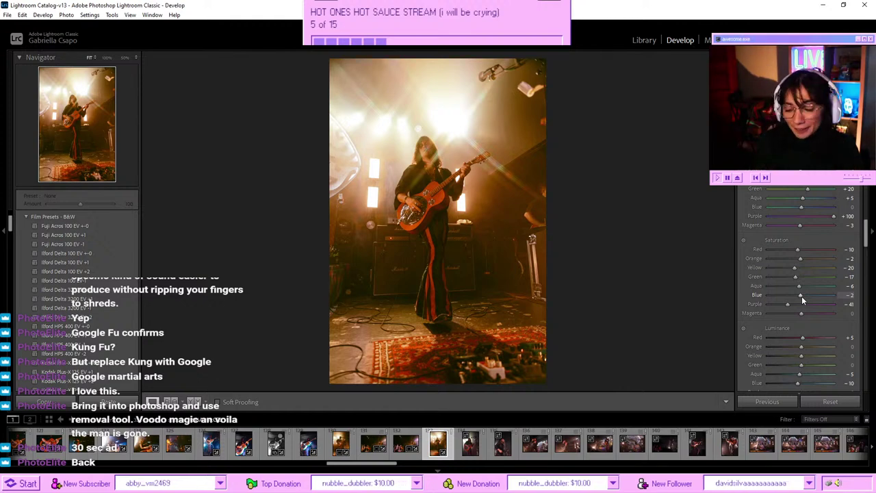
pyautogui.press('\\')
pyautogui.press('\\')
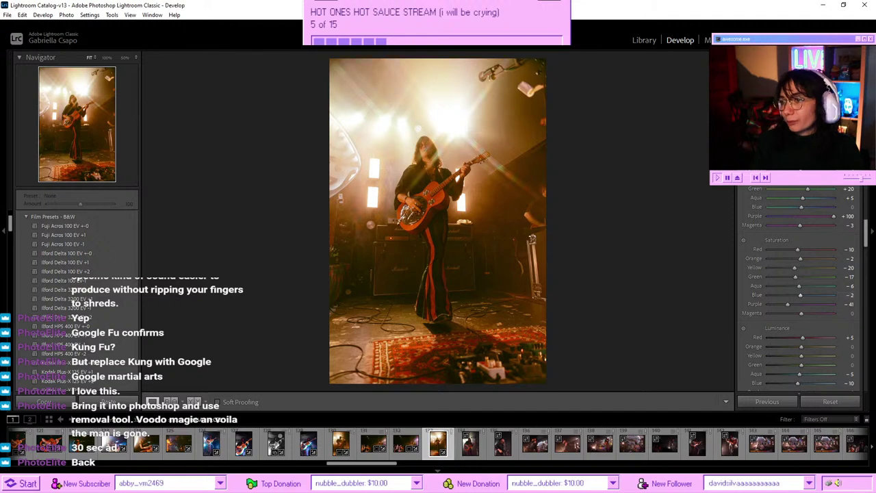
# - Move on to photo 6I6A1140.CR3 of the smiling guitarist and apply the copied develop settings to it
pyautogui.scroll(10, 805, 229)
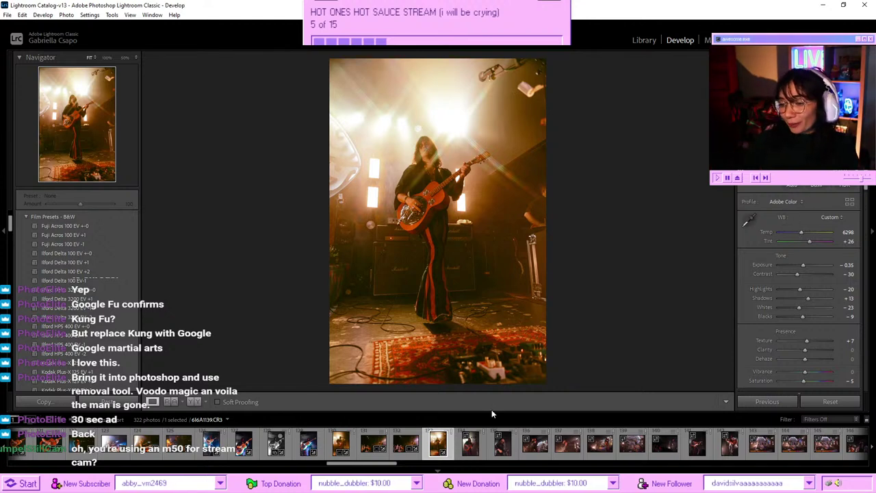
pyautogui.click(470, 445)
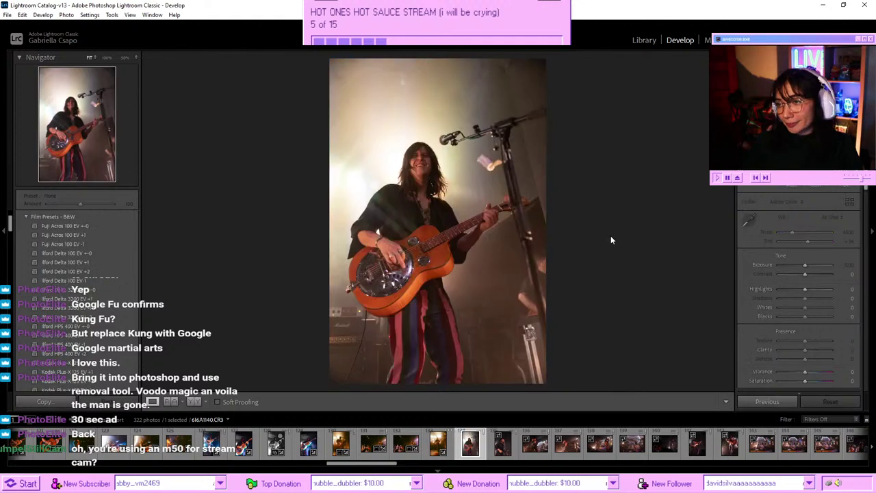
pyautogui.hotkey('ctrl', 'shift', 'v')
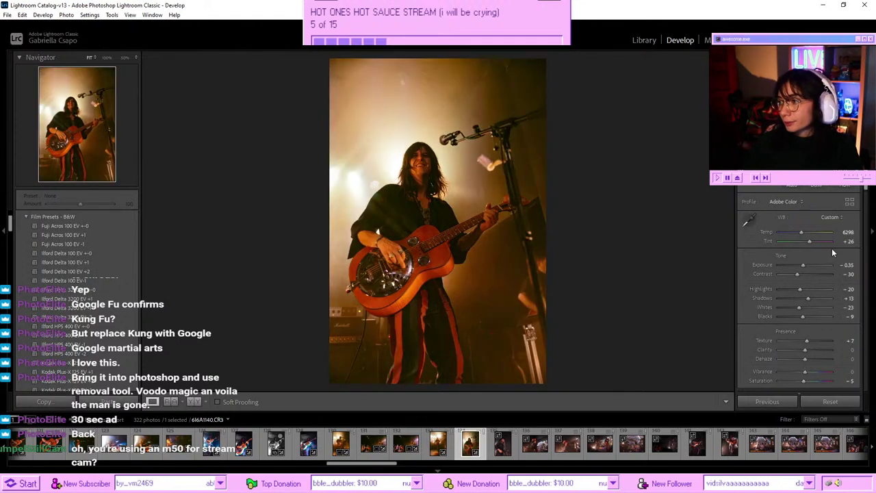
# - Set the Exposure of 6I6A1140.CR3 to -0.09 and lower its white balance Temp to below 5772
pyautogui.moveTo(805, 265); pyautogui.dragTo(807, 265)
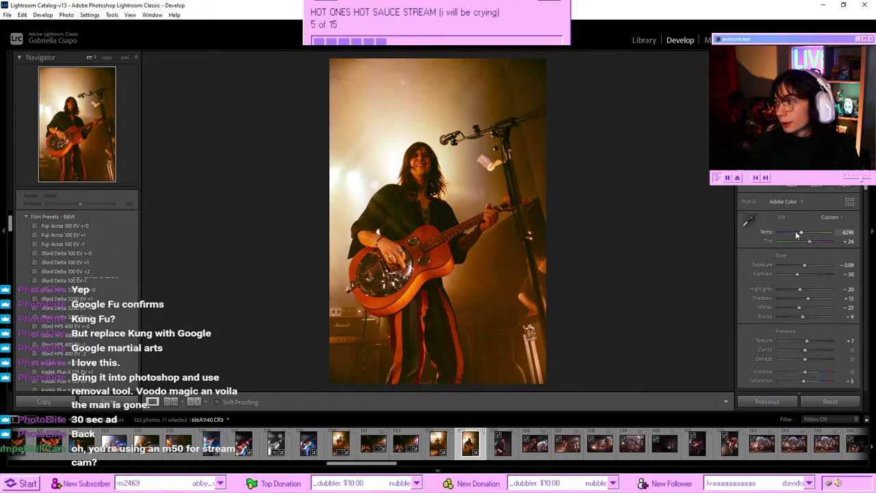
pyautogui.moveTo(796, 234); pyautogui.dragTo(799, 234)
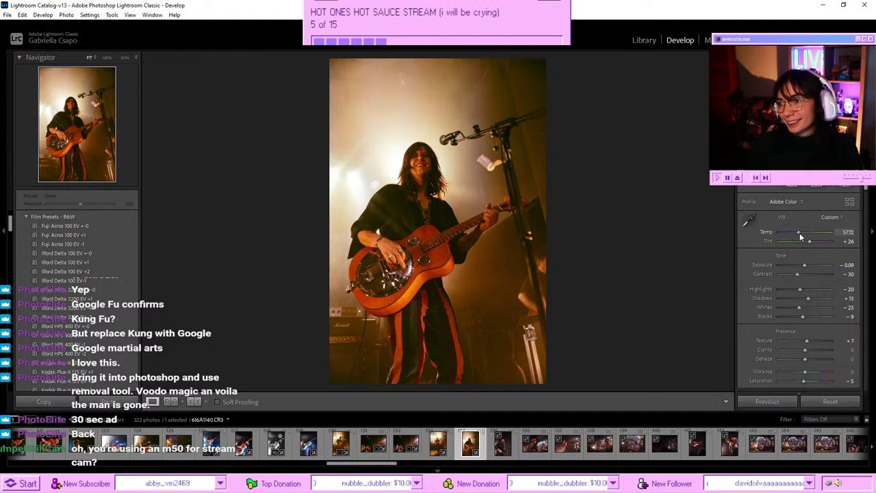
pyautogui.moveTo(800, 233); pyautogui.dragTo(795, 234)
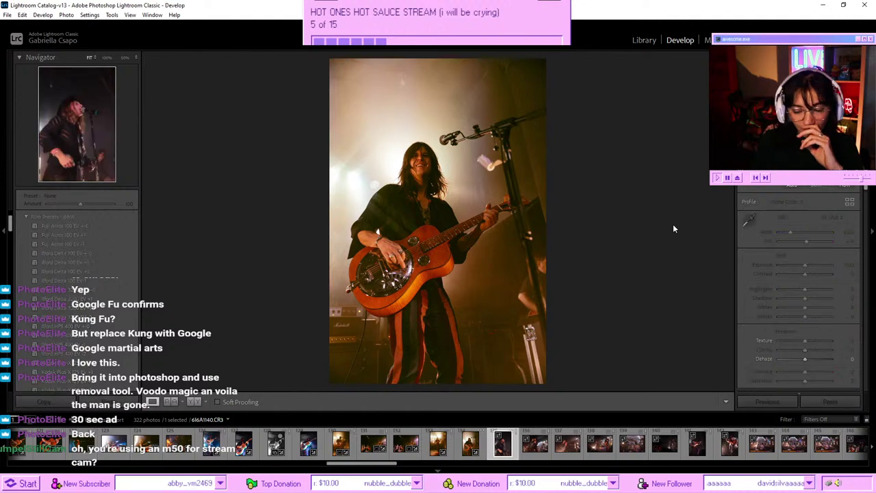
# - Apply the copied develop settings to the next photo, 6I6A1154.CR3, and set its Temp to 5246
pyautogui.press('Right')
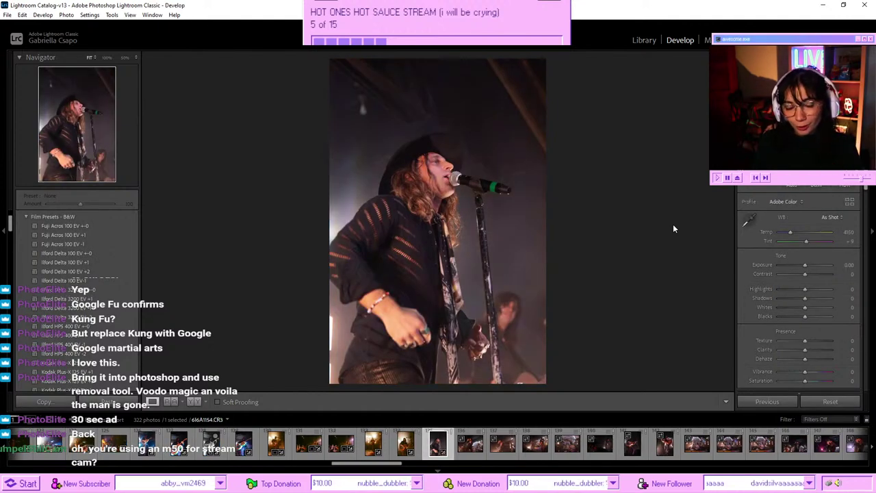
pyautogui.hotkey('ctrl', 'shift', 'v')
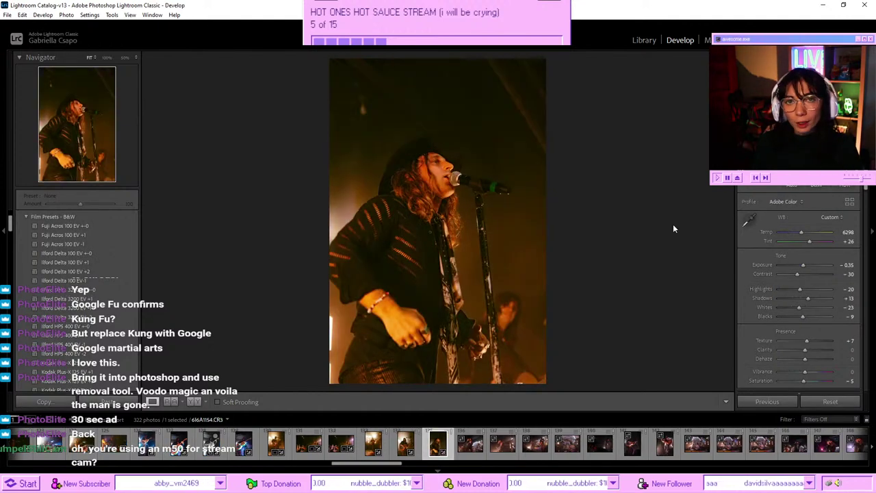
pyautogui.moveTo(792, 231); pyautogui.dragTo(795, 231)
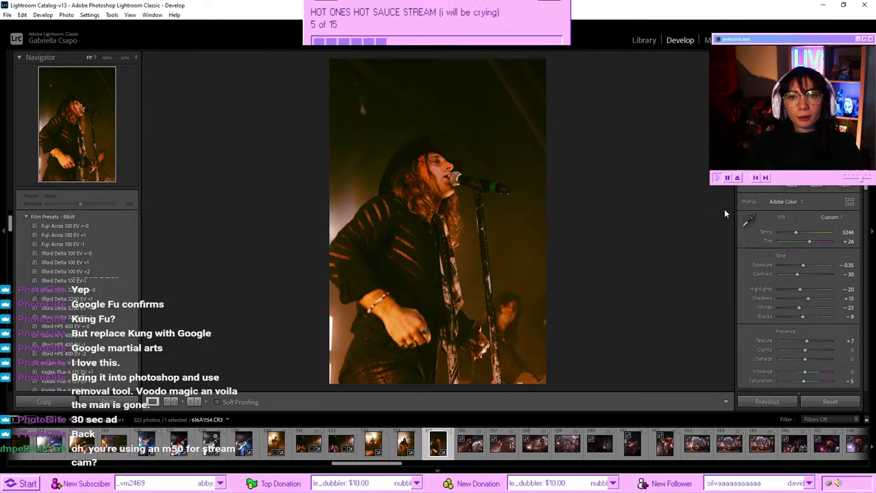
# - Set the white balance of 6I6A1154.CR3 to Temp 4719 and Tint +26, and reset its Exposure to 0.00
pyautogui.moveTo(794, 231); pyautogui.dragTo(792, 236)
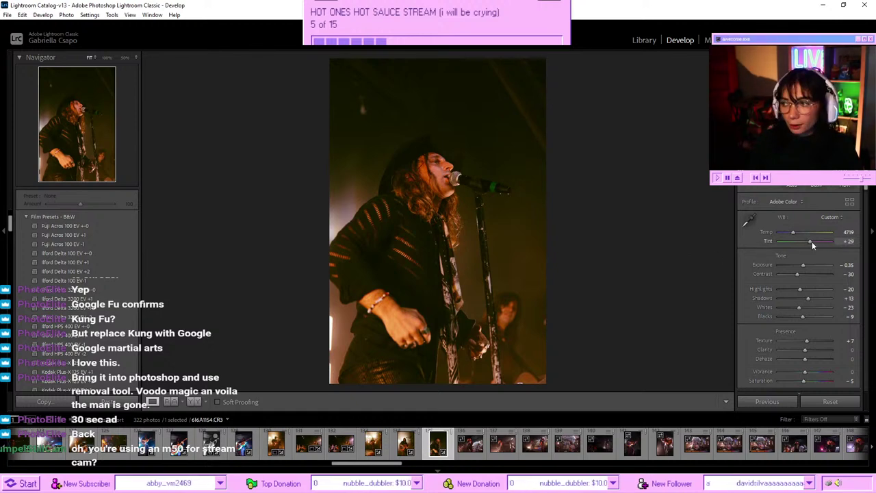
pyautogui.moveTo(812, 242); pyautogui.dragTo(814, 238)
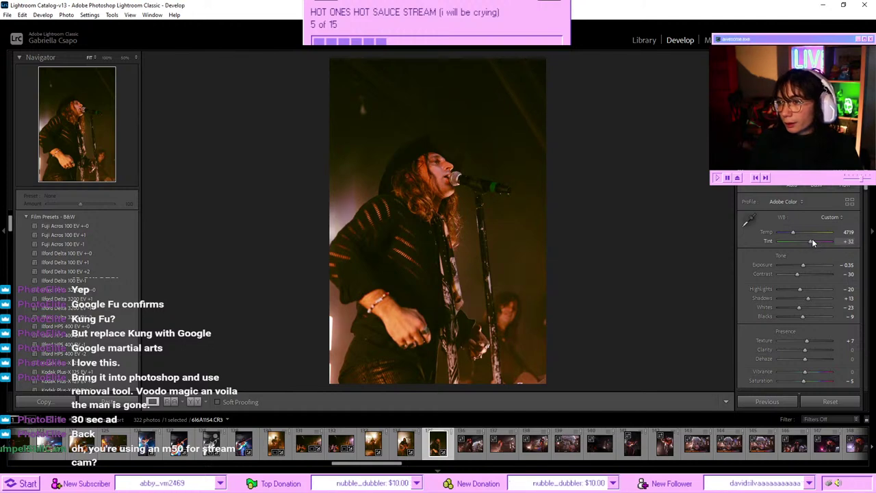
pyautogui.doubleClick(812, 240)
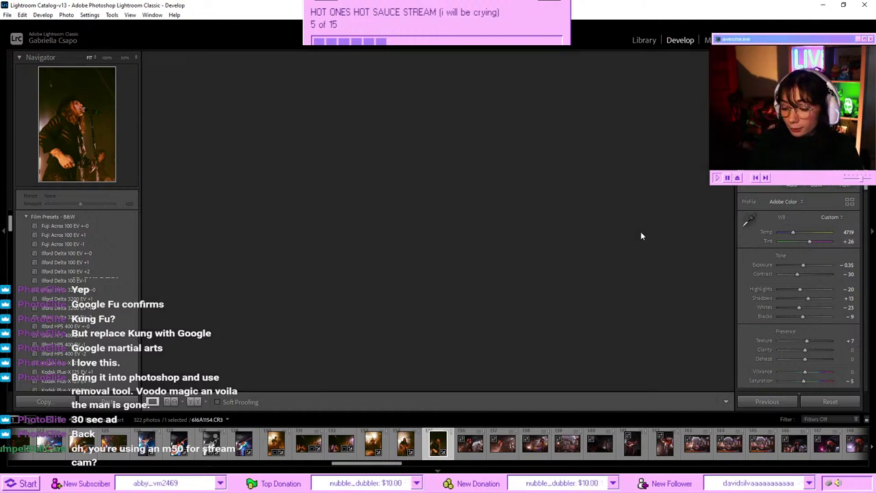
pyautogui.press('\\')
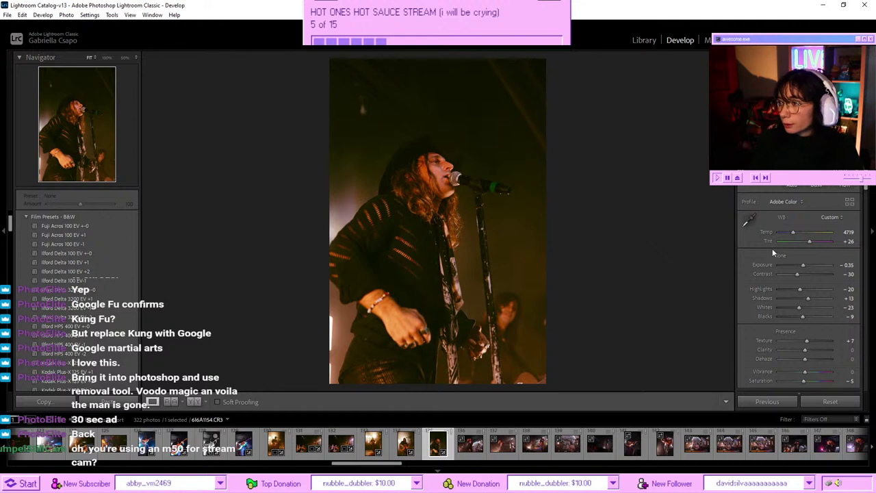
pyautogui.doubleClick(806, 264)
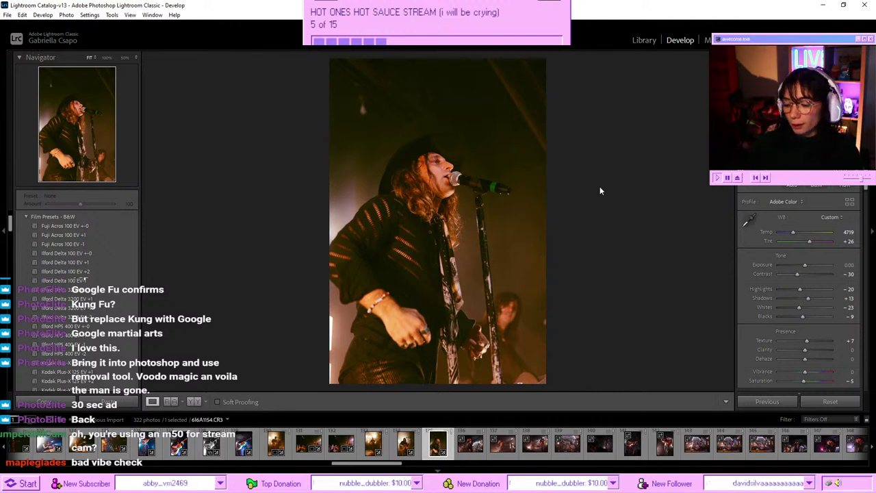
# - Apply the copied develop settings to the next photo, 6I6A1167.CR3, and set its Temp to 5509 and its Exposure to -4.04
pyautogui.press('Right')
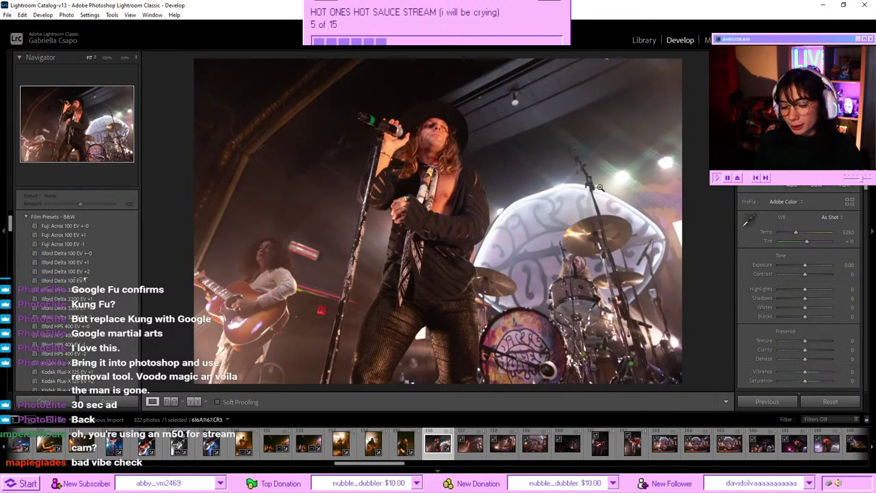
pyautogui.hotkey('ctrl', 'shift', 'v')
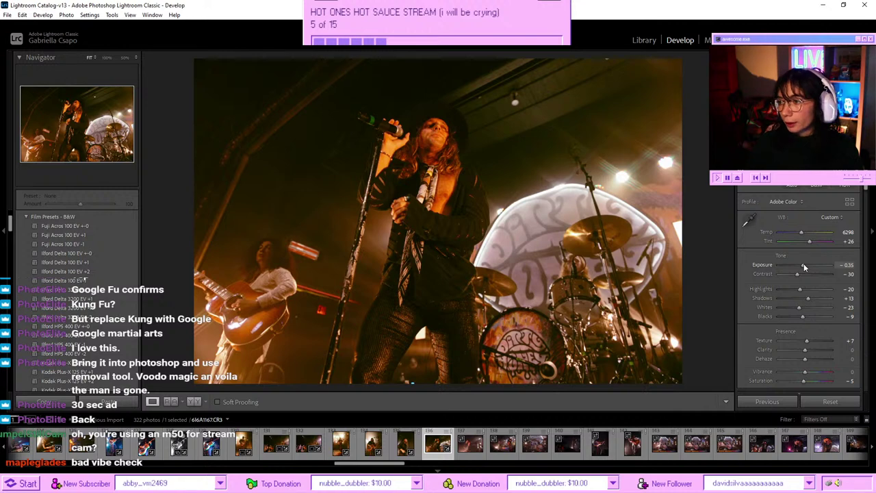
pyautogui.moveTo(804, 267); pyautogui.dragTo(805, 265)
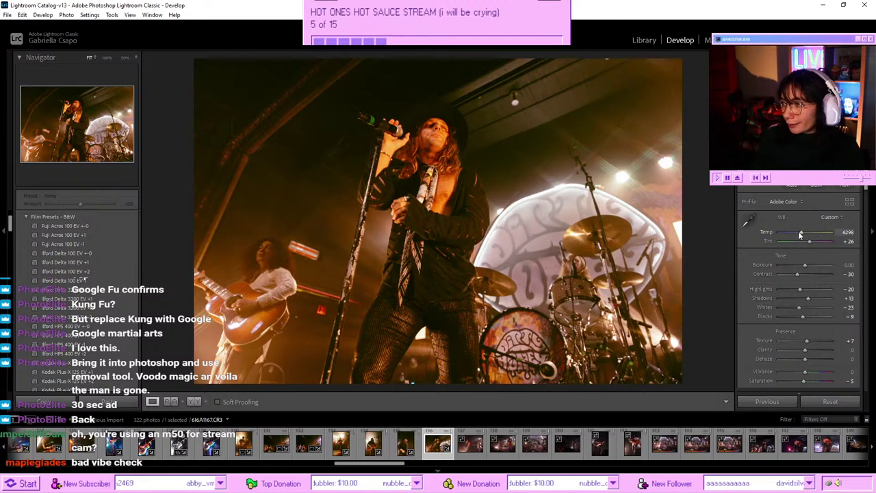
pyautogui.moveTo(800, 235); pyautogui.dragTo(796, 237)
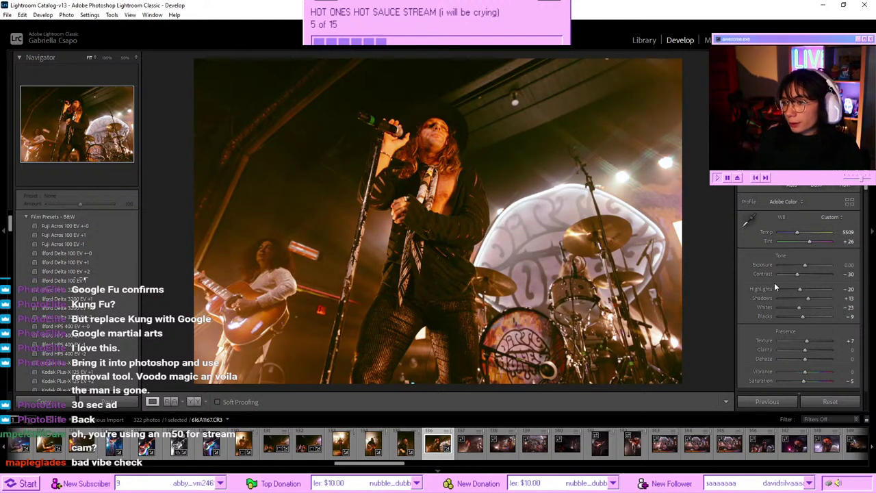
pyautogui.click(784, 266)
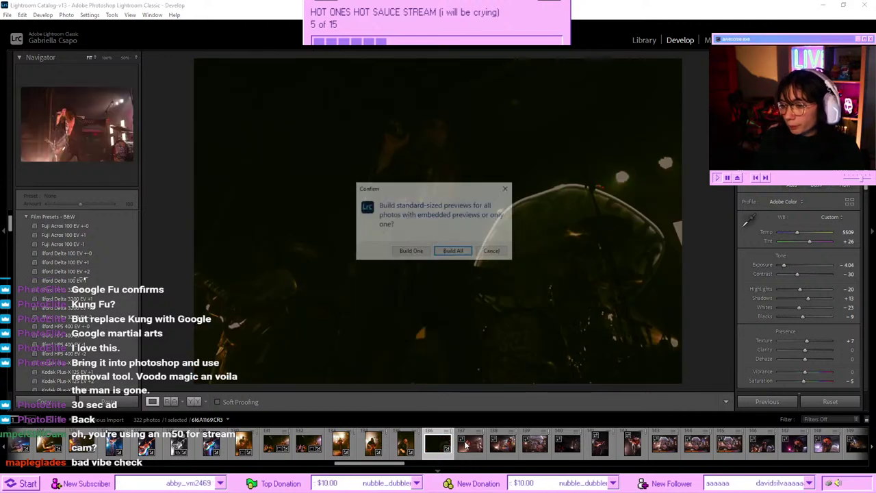
# - Cancel building the standard-sized previews and apply the copied develop settings to photo 6I6A1169.CR3 of the singer with an outstretched arm
pyautogui.click(493, 252)
pyautogui.press('Right')
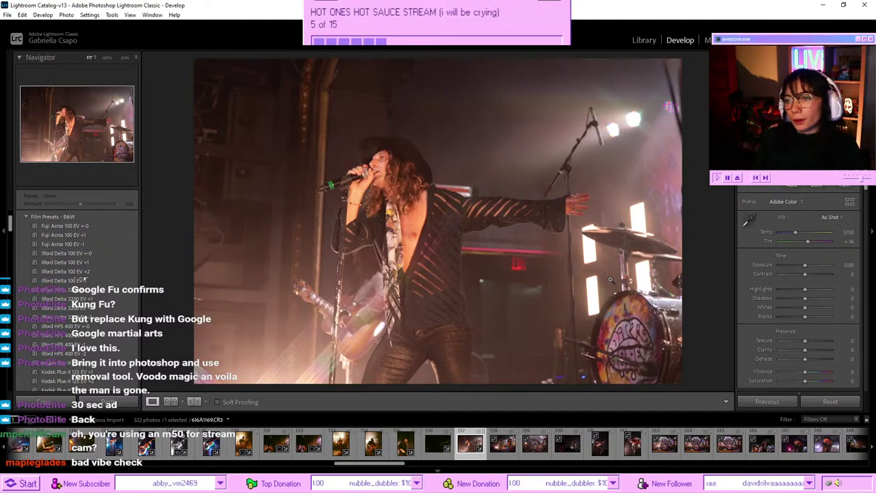
pyautogui.press('Right')
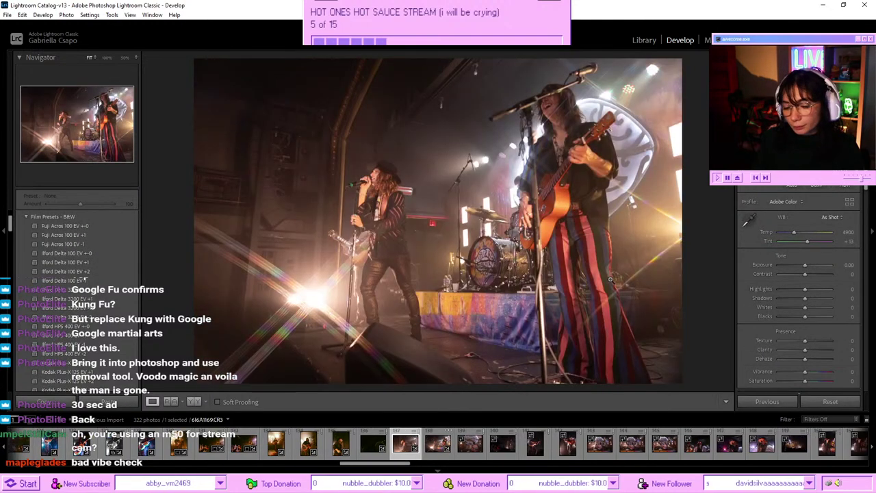
pyautogui.press('Right')
pyautogui.hotkey('ctrl', 'shift', 'v')
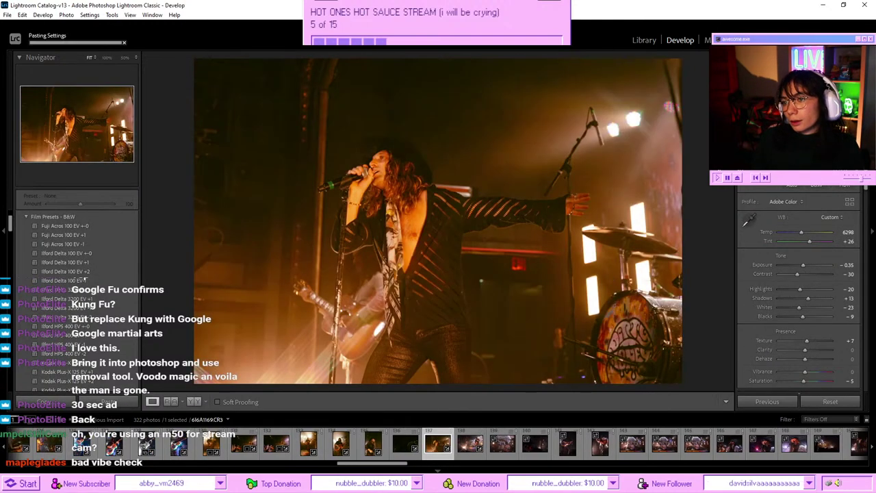
# - Set the Temp of 6I6A1169.CR3 to 4982, reset its Exposure to 0.00 and lower its Blacks to -30
pyautogui.moveTo(801, 232); pyautogui.dragTo(794, 233)
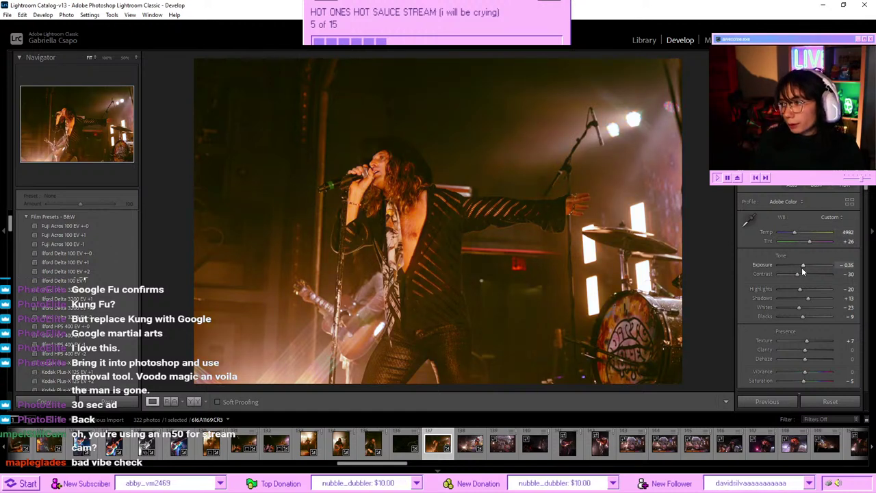
pyautogui.moveTo(805, 266); pyautogui.dragTo(807, 264)
pyautogui.doubleClick(808, 264)
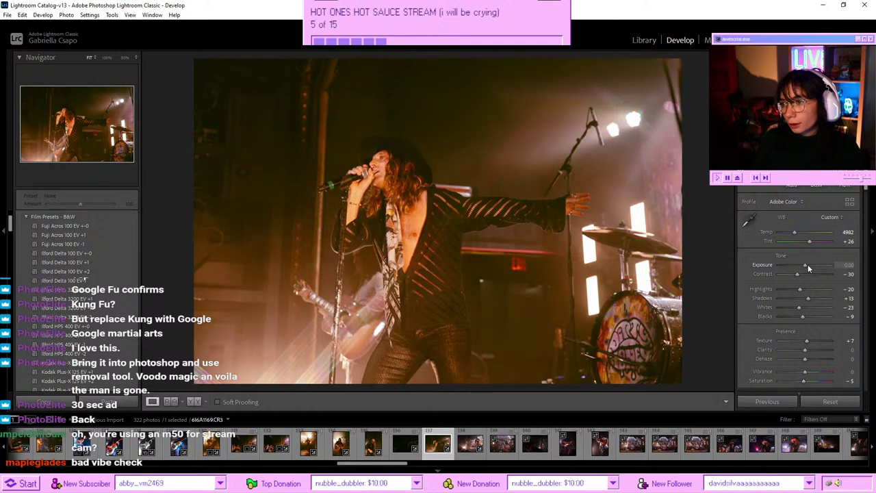
pyautogui.click(797, 317)
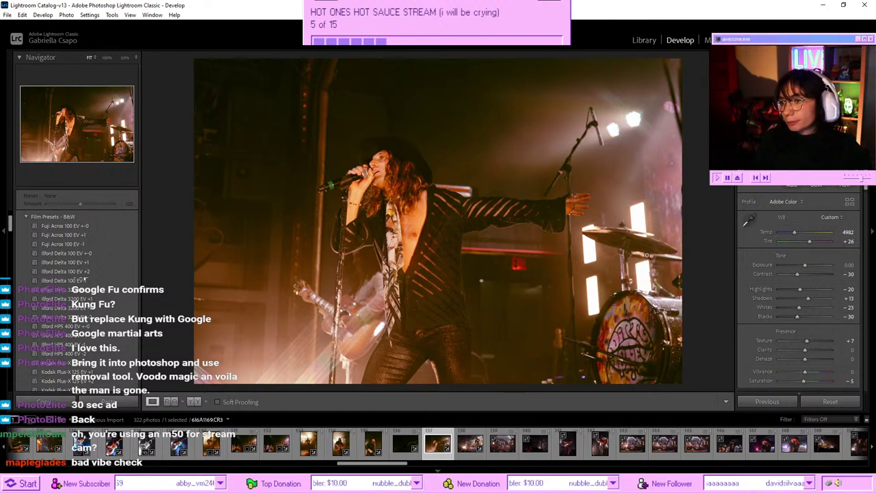
# - Cancel removing 6I6A1169.CR3 from the catalog and compare its edit with the unedited version
pyautogui.press('Delete')
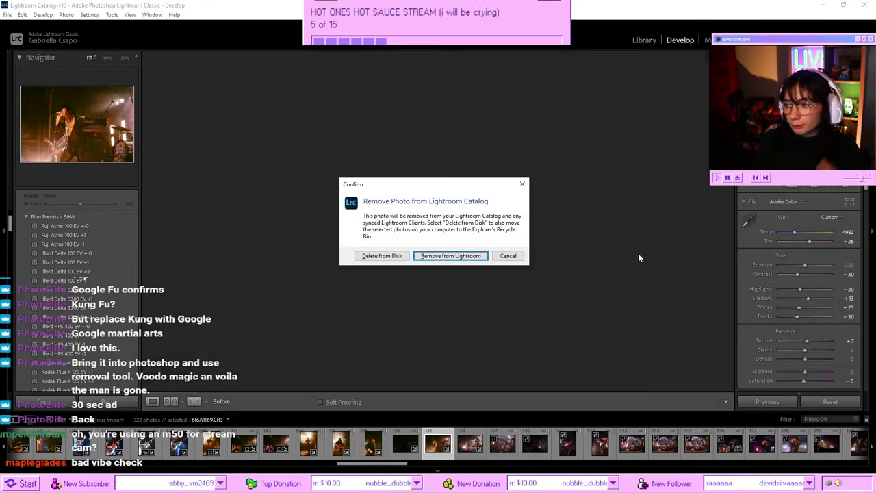
pyautogui.click(508, 256)
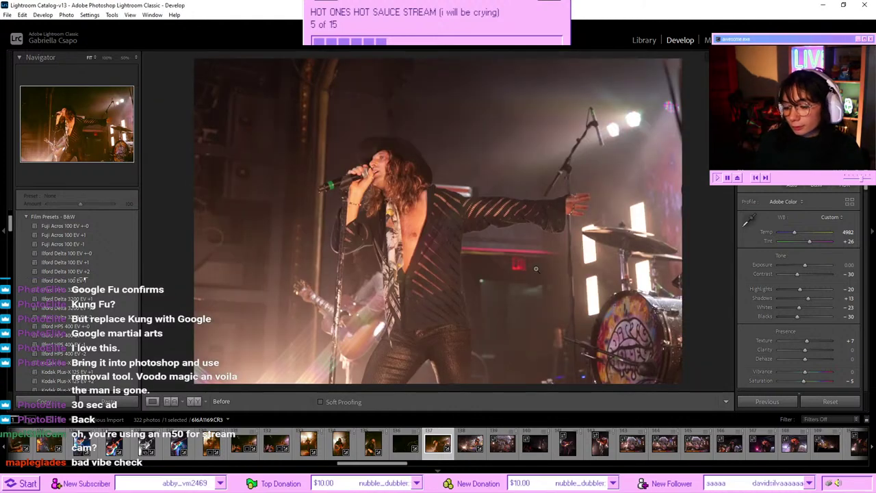
pyautogui.press('\\')
pyautogui.press('\\')
pyautogui.press('\\')
pyautogui.press('\\')
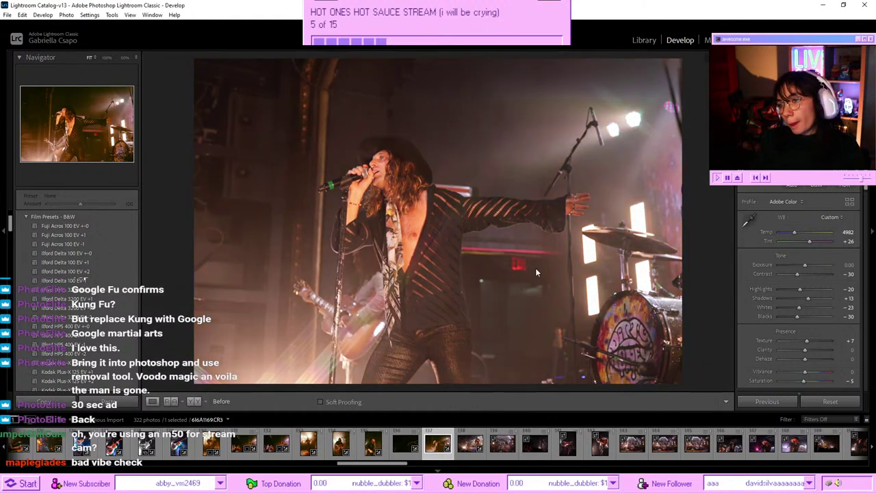
pyautogui.press('\\')
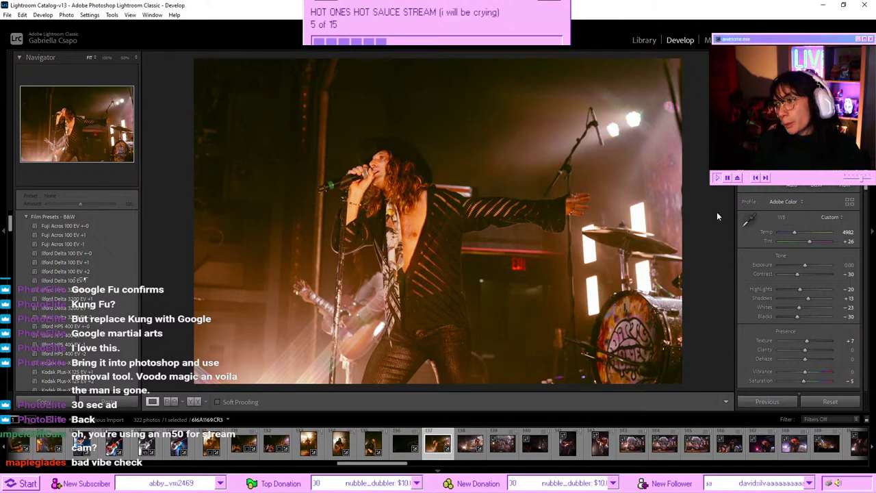
# - Straighten 6I6A1169.CR3 with a Transform Rotate value of -0.5 and compare it with the unedited version
pyautogui.scroll(-10, 778, 226)
pyautogui.scroll(-3, 780, 236)
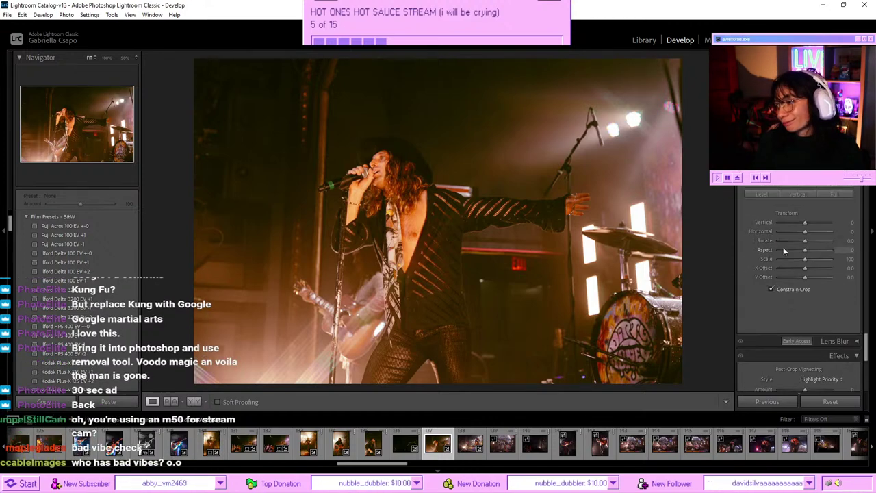
pyautogui.moveTo(805, 241); pyautogui.dragTo(803, 241)
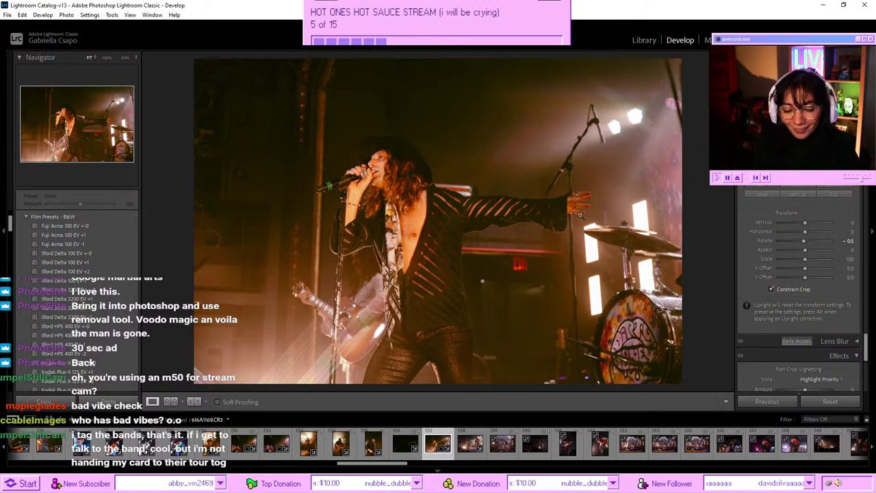
pyautogui.press('\\')
pyautogui.press('\\')
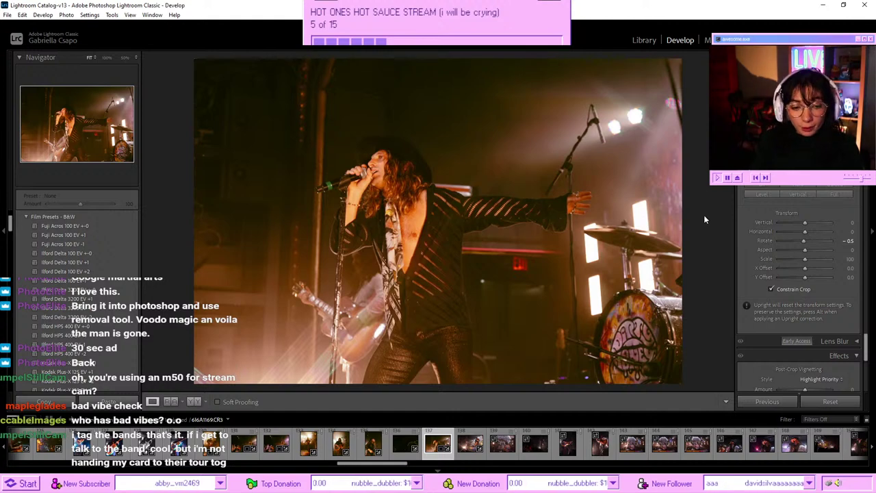
# - Apply the copied develop settings to 6I6A1172.CR3, and set its Temp to 5246 and its Exposure to 0.00
pyautogui.click(468, 446)
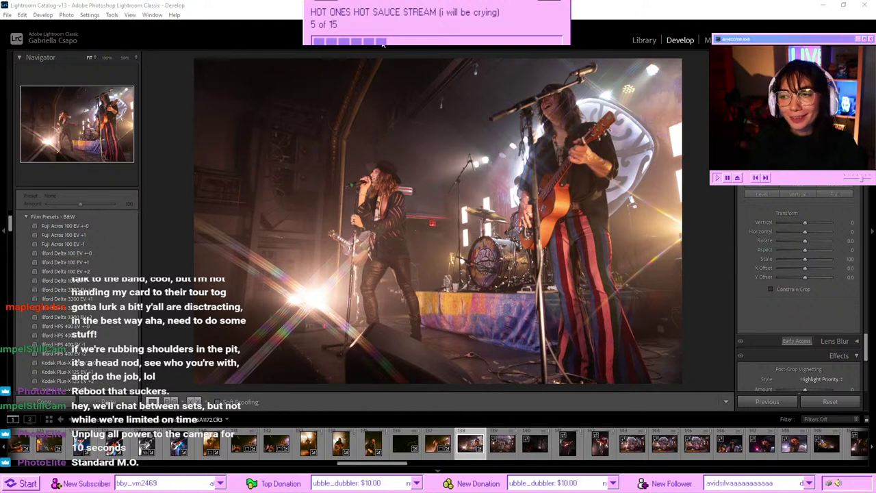
pyautogui.hotkey('ctrl', 'shift', 'v')
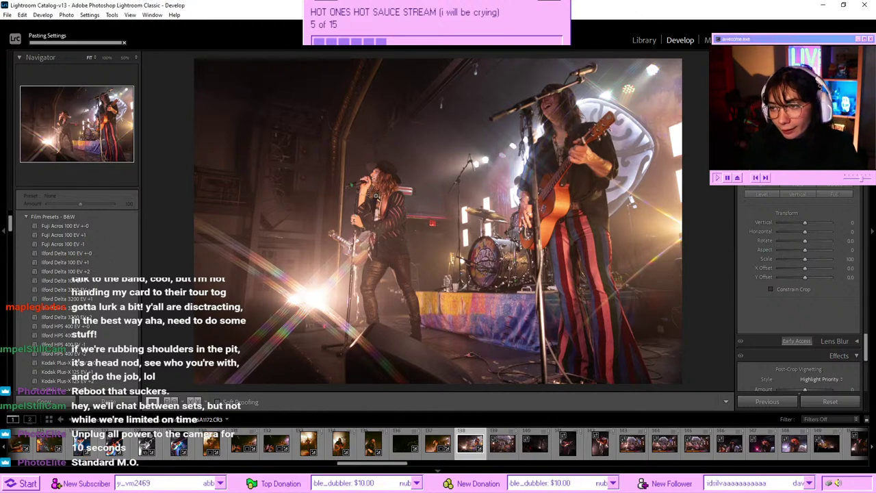
pyautogui.scroll(15, 803, 265)
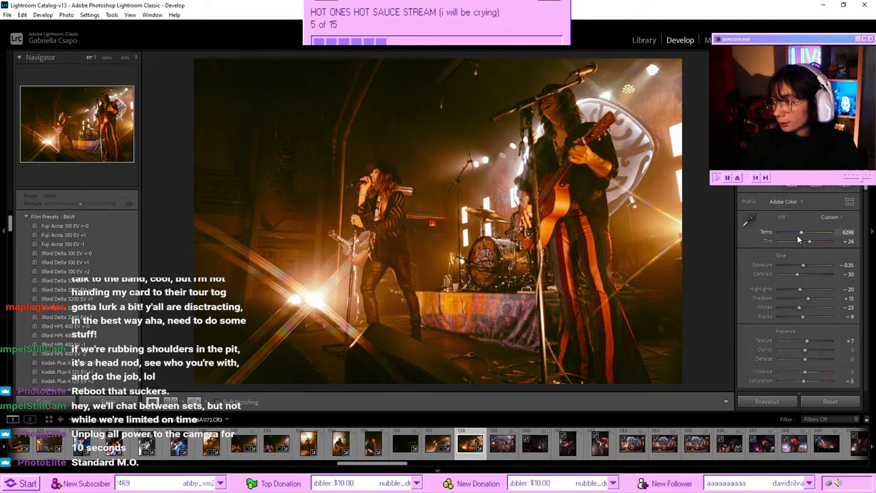
pyautogui.moveTo(801, 232); pyautogui.dragTo(797, 233)
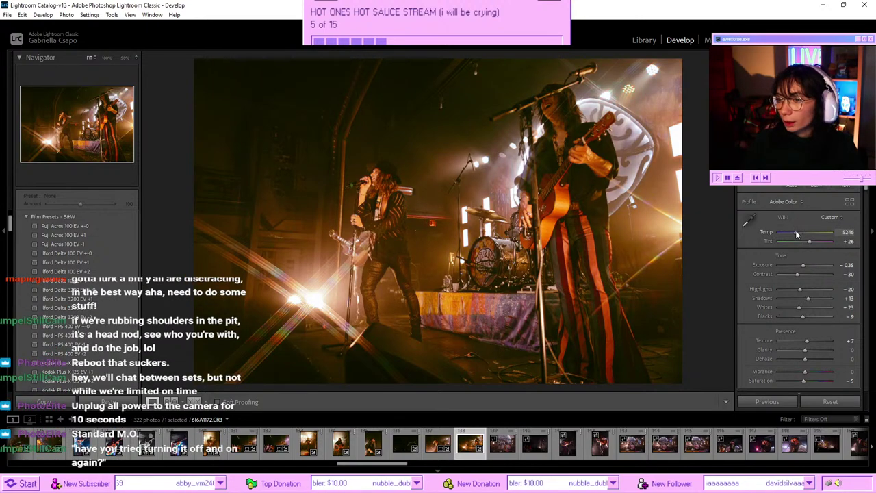
pyautogui.moveTo(803, 265); pyautogui.dragTo(806, 265)
pyautogui.doubleClick(804, 264)
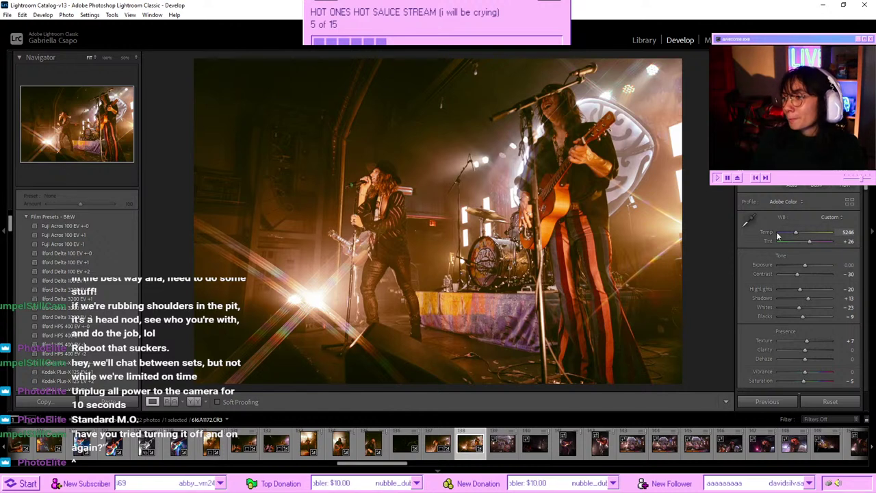
# - Lower the Temp of 6I6A1172.CR3 to 4807 and compare the photo with its unedited version
pyautogui.moveTo(796, 234); pyautogui.dragTo(794, 236)
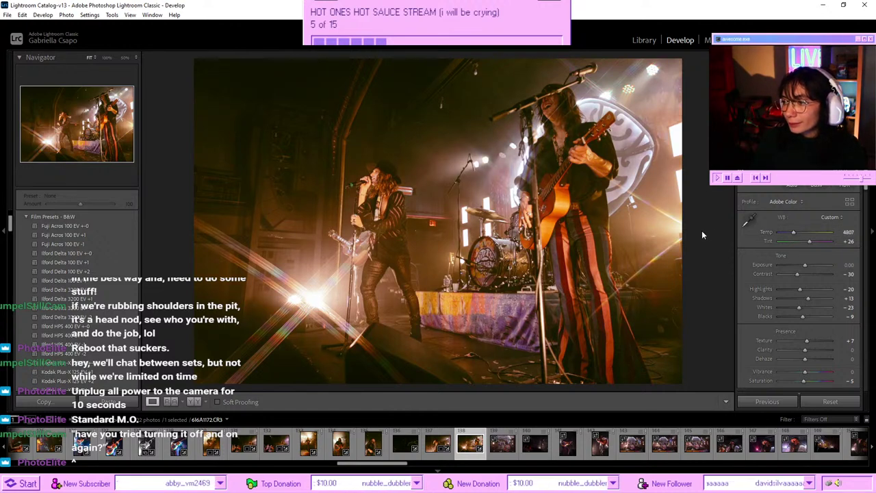
pyautogui.press('\\')
pyautogui.press('\\')
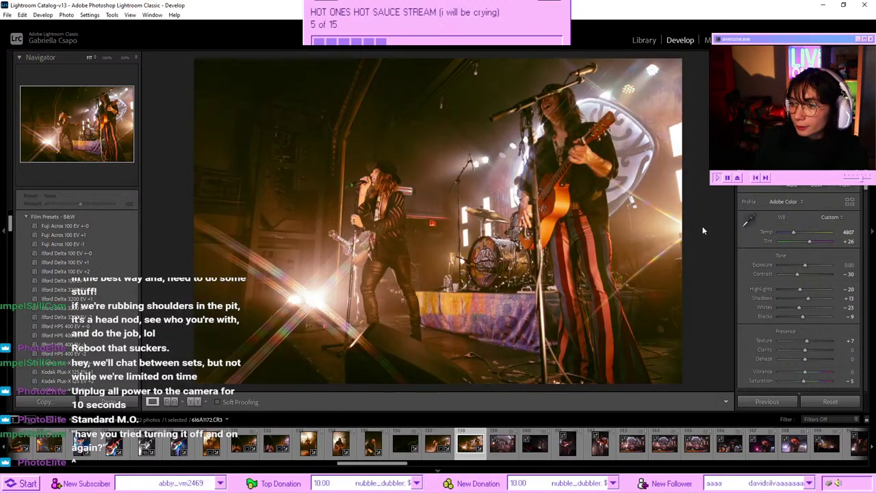
# - Apply the copied develop settings to drummer photo 6I6A1174.CR3, reset its Exposure to 0.00, and move on to the following photo
pyautogui.press('Right')
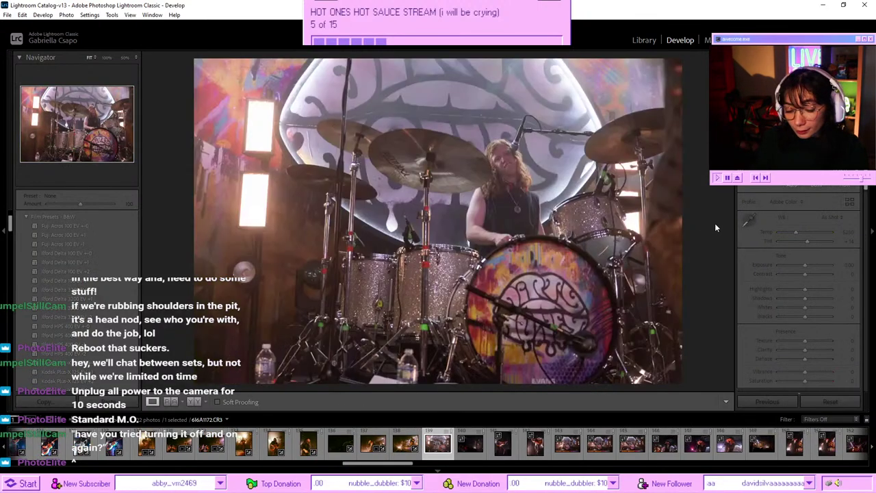
pyautogui.hotkey('ctrl', 'shift', 'v')
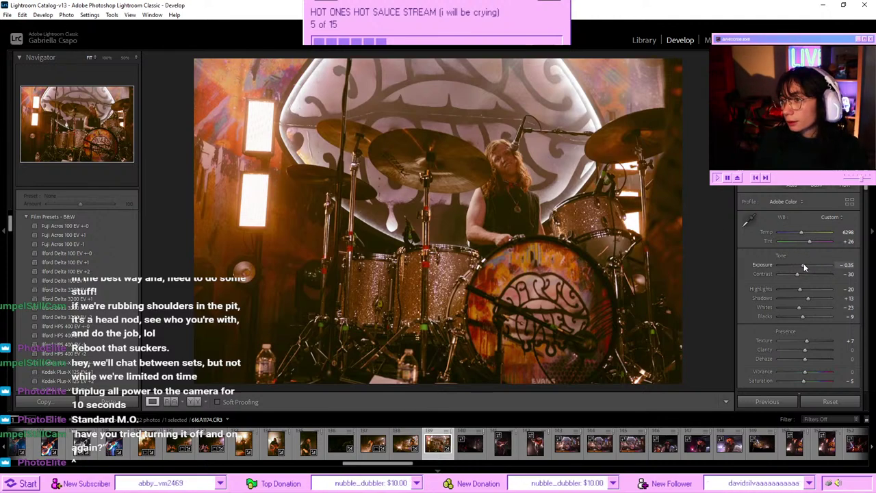
pyautogui.moveTo(804, 262); pyautogui.dragTo(805, 263)
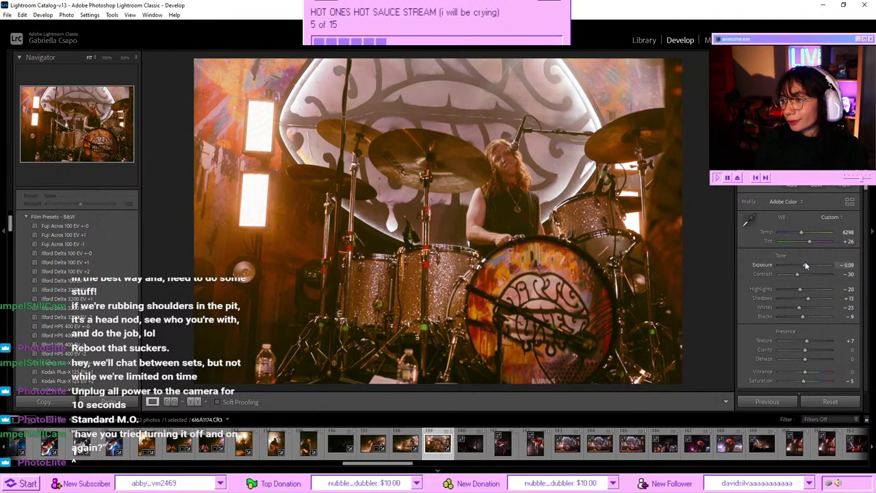
pyautogui.doubleClick(805, 263)
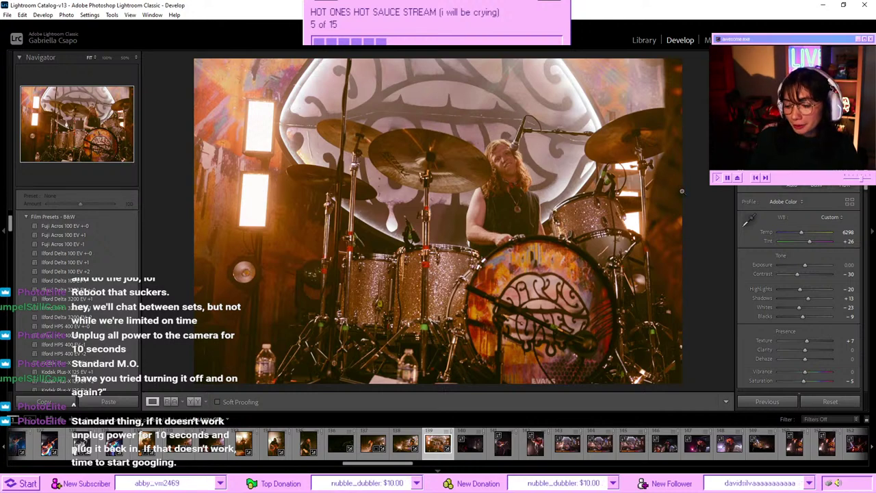
pyautogui.press('Right')
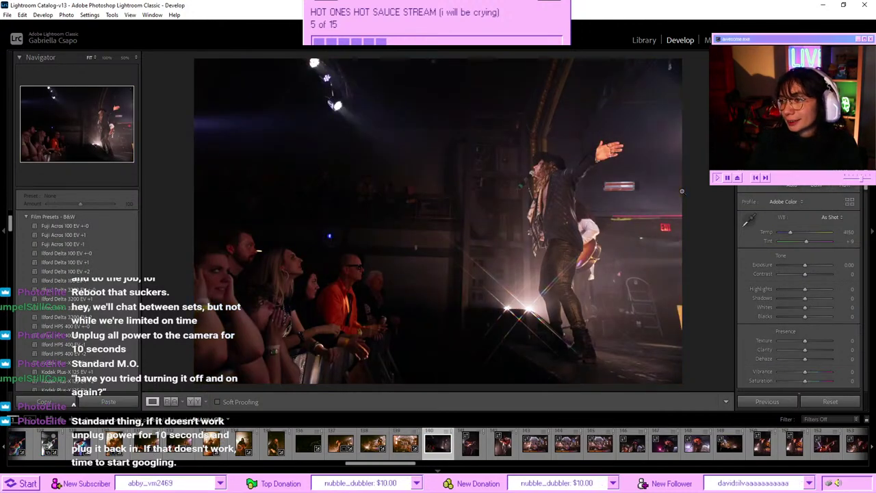
# - Apply the copied develop settings to the singer-and-crowd photo, and set its Temp to 5070 and Exposure to +0.44
pyautogui.hotkey('ctrl', 'shift', 'v')
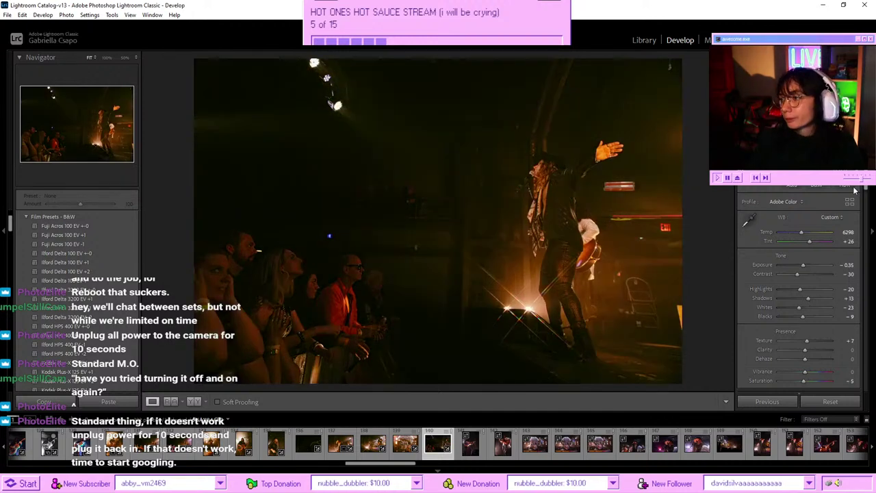
pyautogui.moveTo(804, 265); pyautogui.dragTo(809, 266)
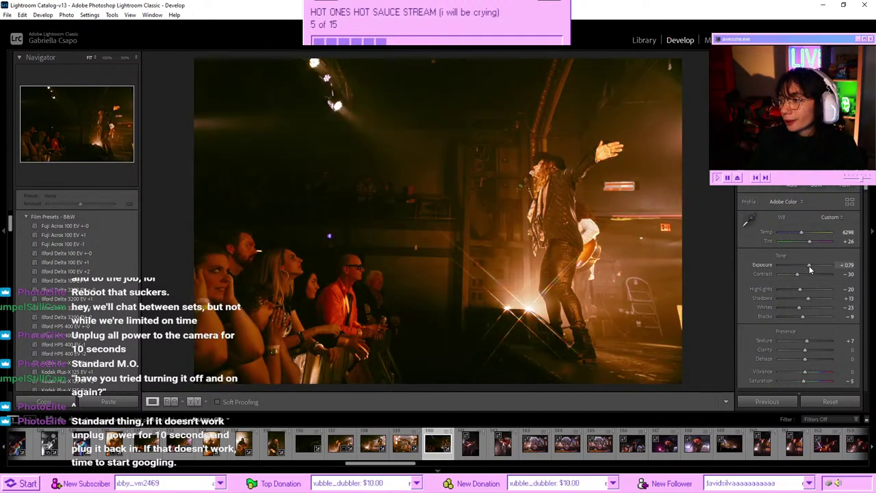
pyautogui.moveTo(801, 233); pyautogui.dragTo(795, 234)
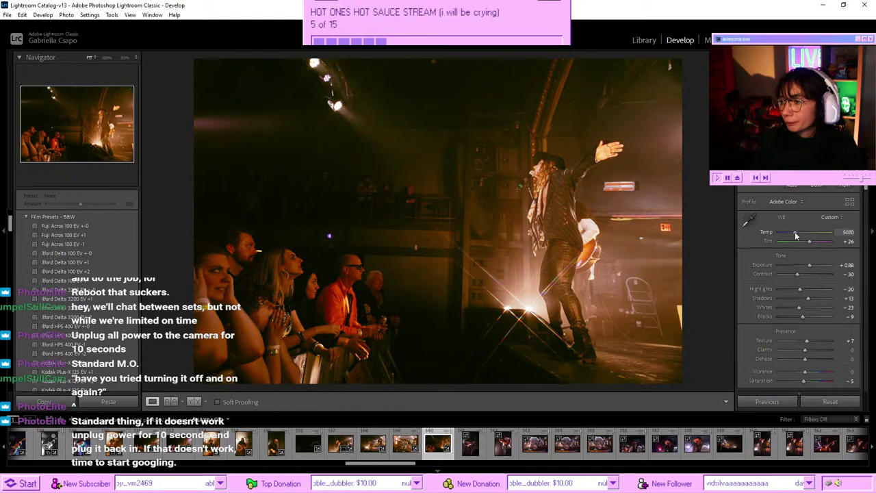
pyautogui.moveTo(809, 266); pyautogui.dragTo(807, 265)
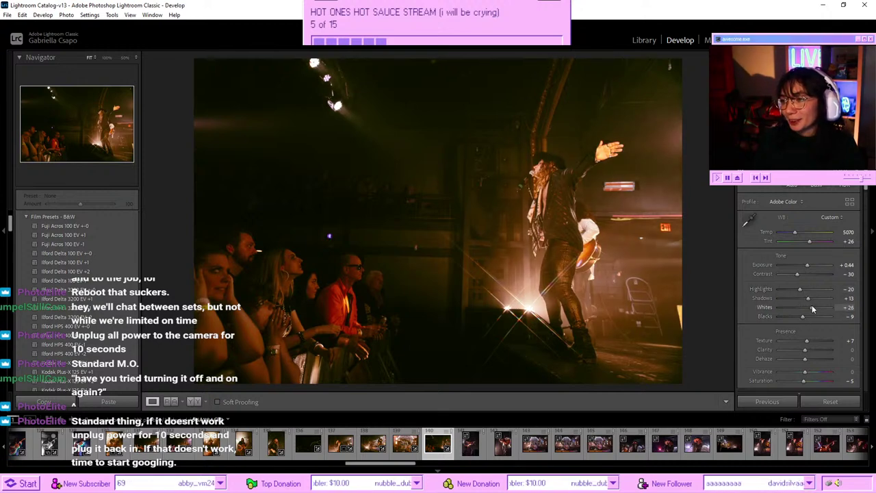
# - Set Whites to -7, Highlights to -9 and Shadows to +26 on the singer-and-crowd photo, comparing it with the unedited version
pyautogui.moveTo(812, 308); pyautogui.dragTo(797, 310)
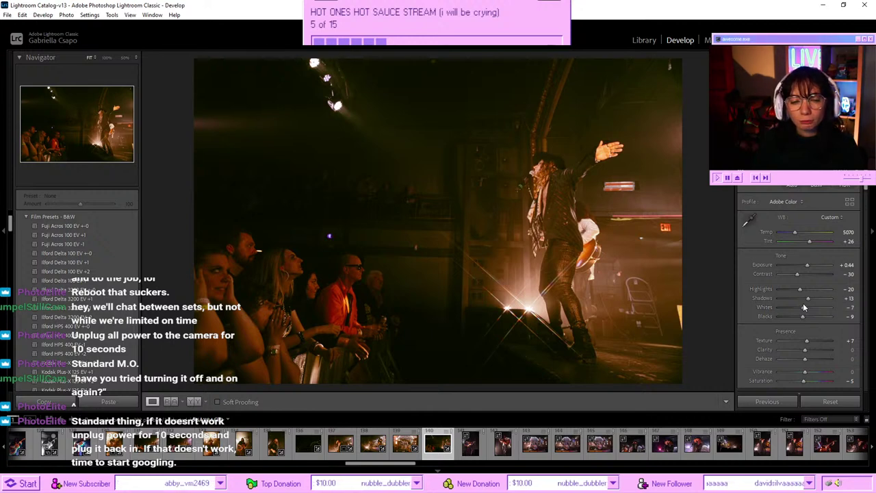
pyautogui.moveTo(804, 289); pyautogui.dragTo(806, 290)
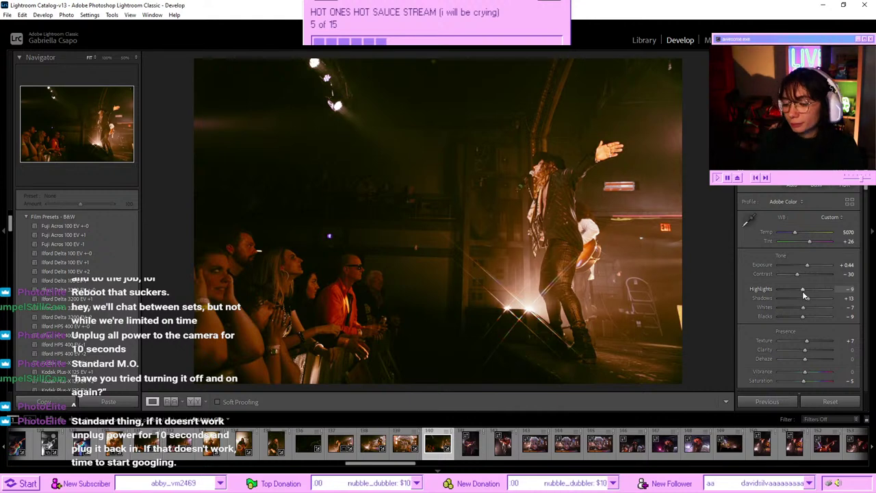
pyautogui.press('\\')
pyautogui.press('\\')
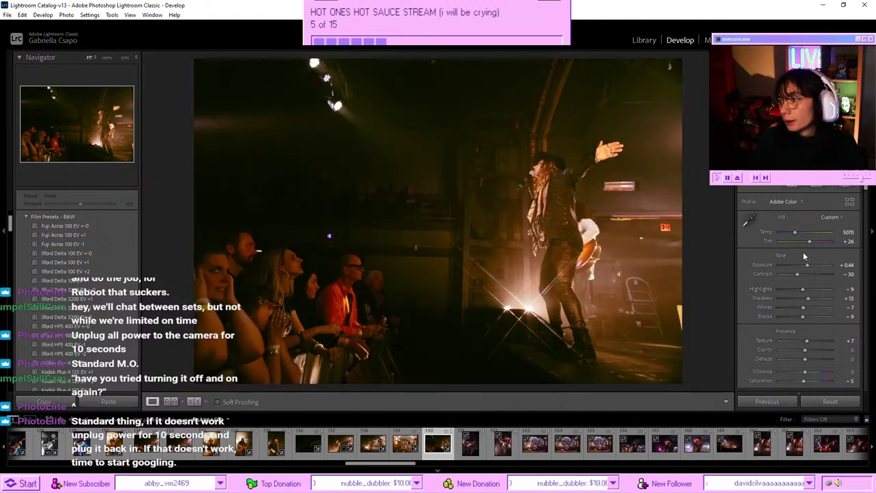
pyautogui.moveTo(805, 298)
pyautogui.mouseDown()
pyautogui.moveTo(819, 300)
pyautogui.moveTo(805, 302)
pyautogui.moveTo(813, 305)
pyautogui.mouseUp()
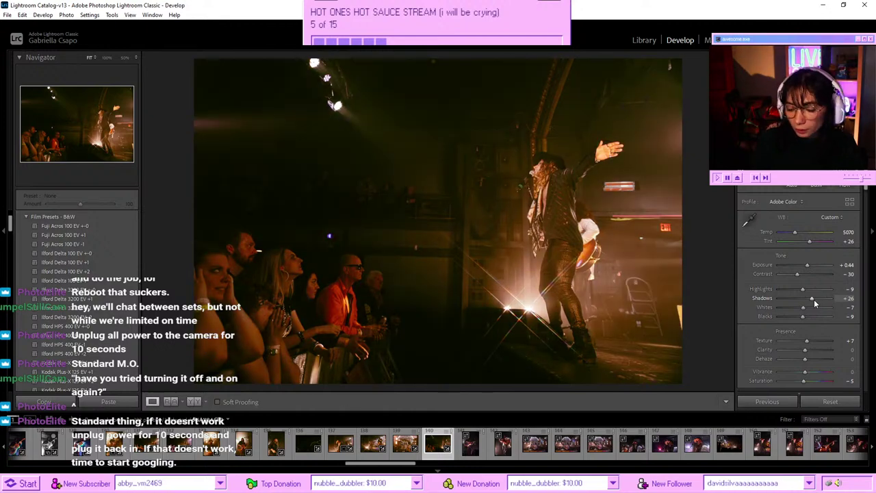
# - Copy the singer photo's develop settings, apply them to the white-shirted acoustic guitarist photo, and set its Temp to 4456
pyautogui.hotkey('ctrl', 'shift', 'c')
pyautogui.press('Return')
pyautogui.press('Right')
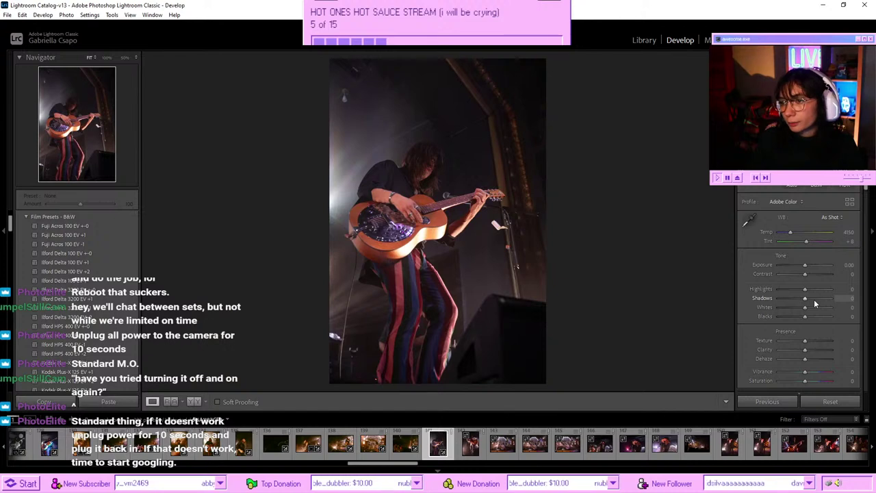
pyautogui.press('Right')
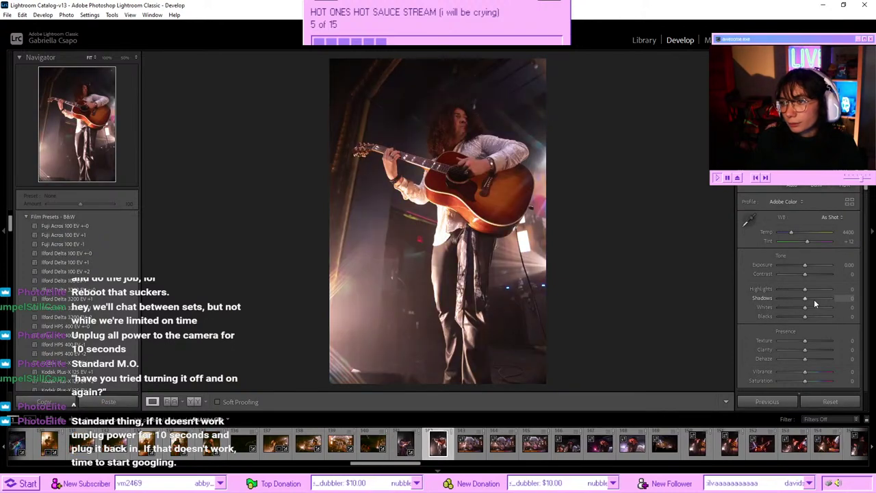
pyautogui.press('Right')
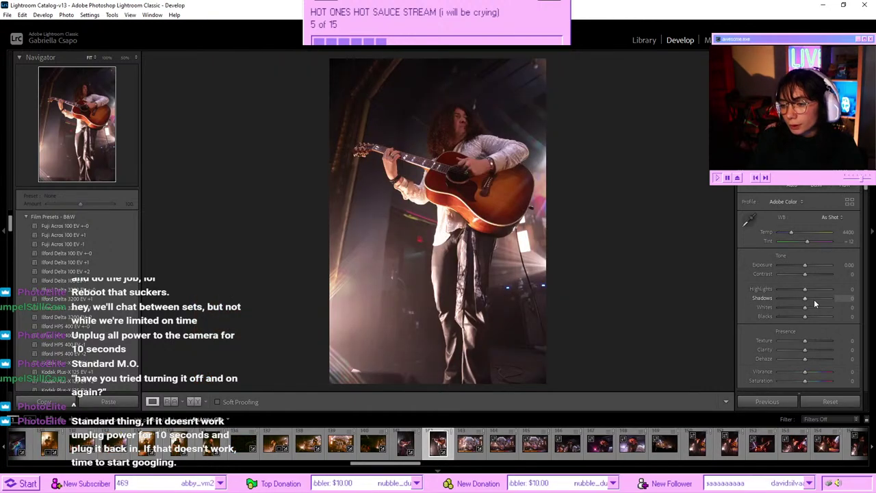
pyautogui.hotkey('ctrl', 'shift', 'v')
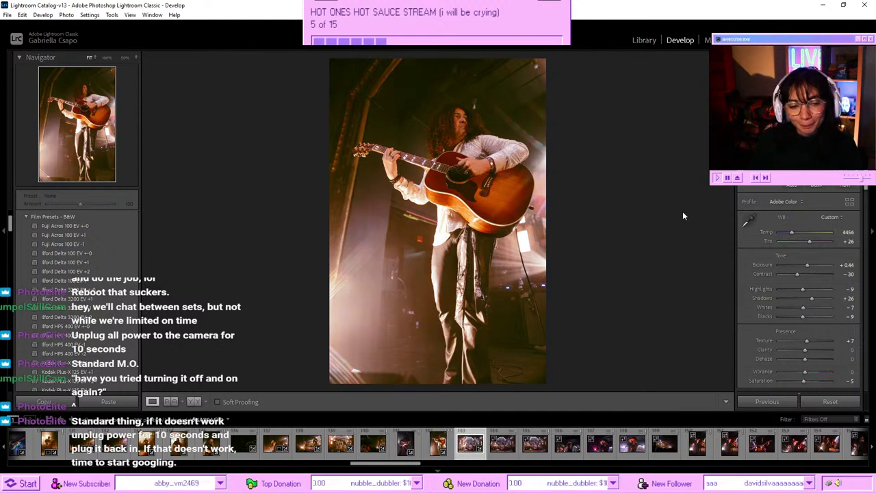
# - Apply the copied settings to the first wide drummer photo, and set its Exposure to 0.00 and Saturation to +37
pyautogui.press('Right')
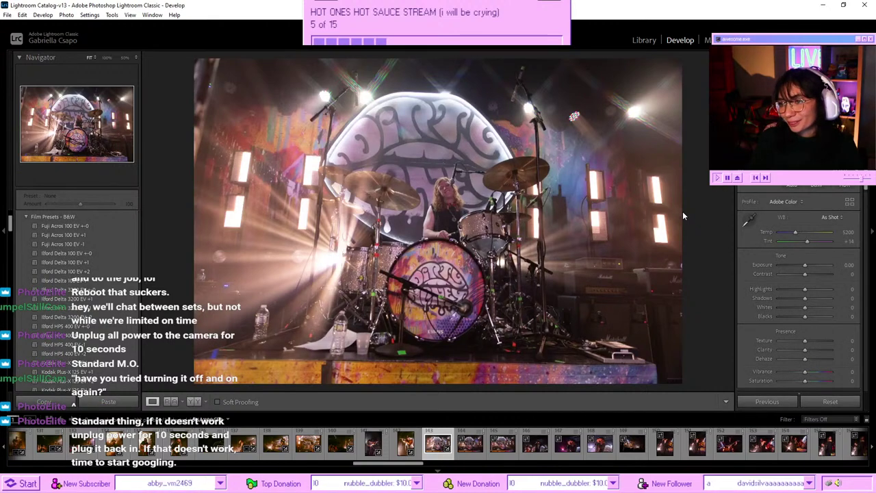
pyautogui.hotkey('ctrl', 'v')
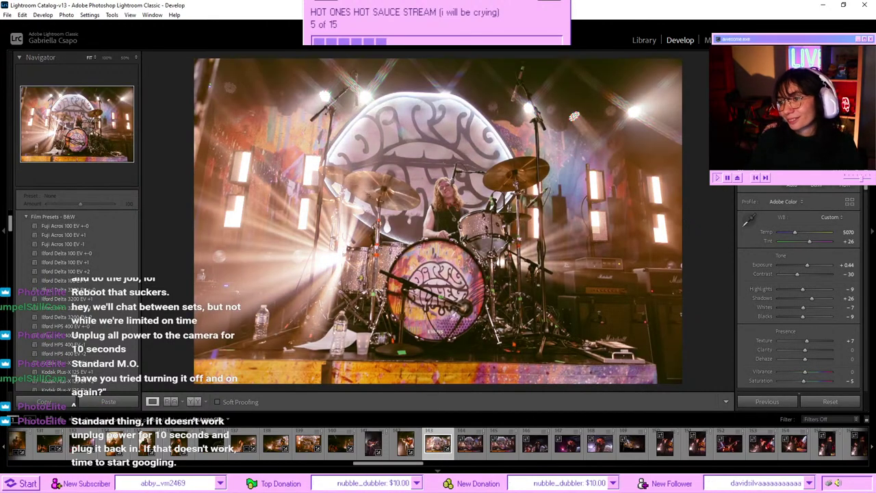
pyautogui.moveTo(803, 289); pyautogui.dragTo(805, 264)
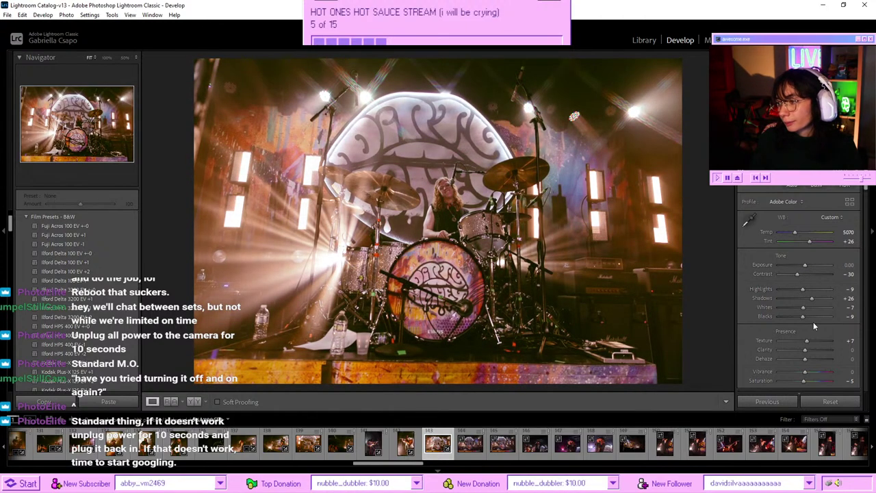
pyautogui.click(811, 381)
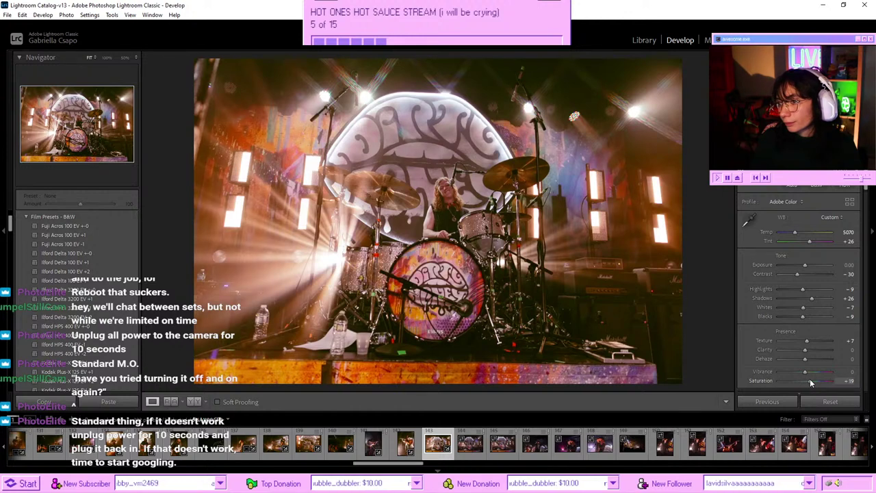
pyautogui.moveTo(810, 381); pyautogui.dragTo(814, 380)
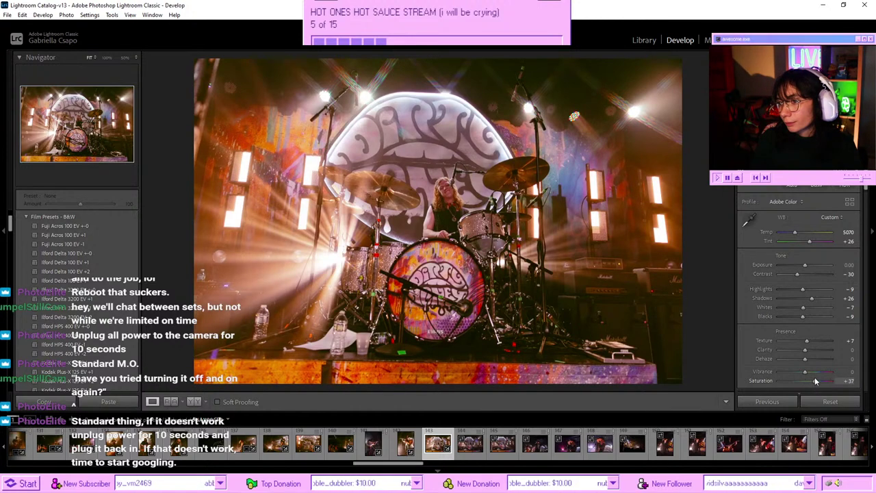
# - Adjust the Red hue of the drummer photo in the Color Mixer
pyautogui.scroll(-5, 794, 294)
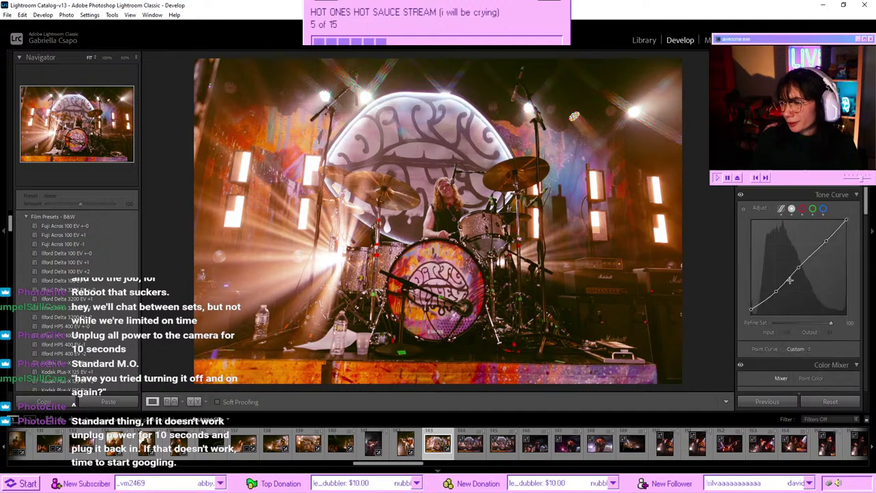
pyautogui.scroll(-5, 790, 280)
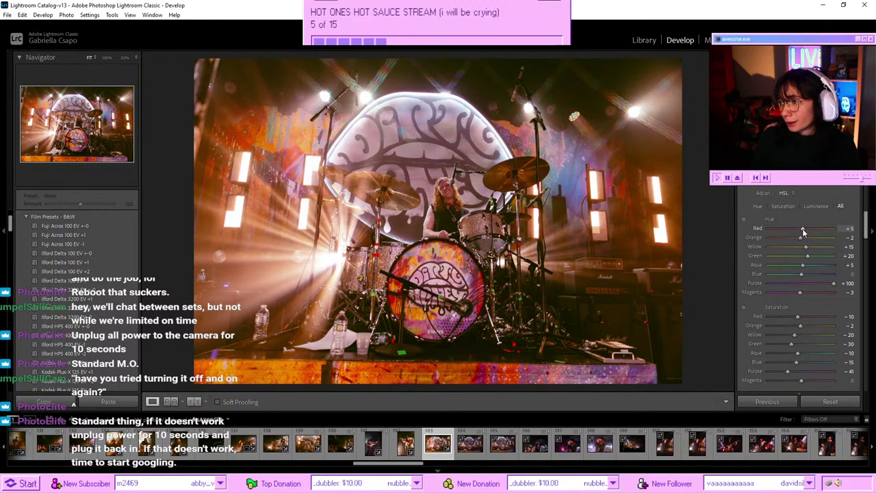
pyautogui.moveTo(799, 230)
pyautogui.mouseDown()
pyautogui.moveTo(810, 225)
pyautogui.moveTo(806, 233)
pyautogui.mouseUp()
# - Straighten the drummer photo with a Transform Rotate value of -1.6 and compare it with the unedited version
pyautogui.scroll(-12, 805, 329)
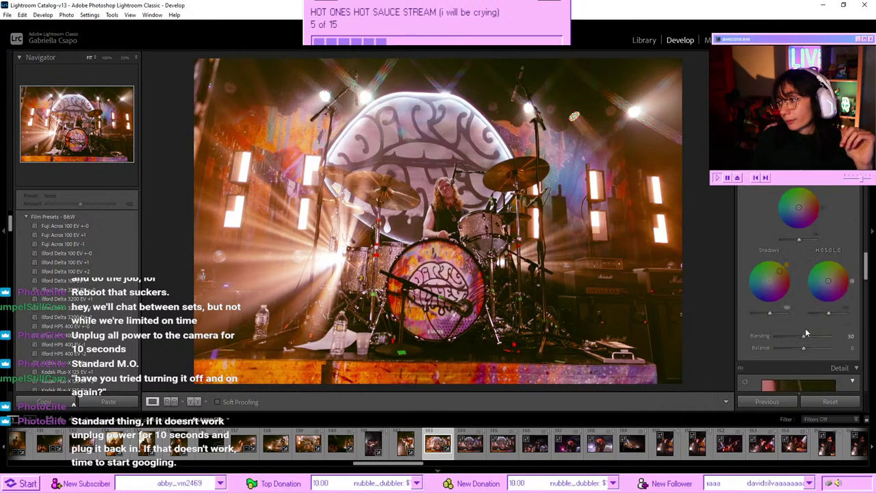
pyautogui.scroll(-2, 801, 319)
pyautogui.moveTo(805, 308); pyautogui.dragTo(801, 312)
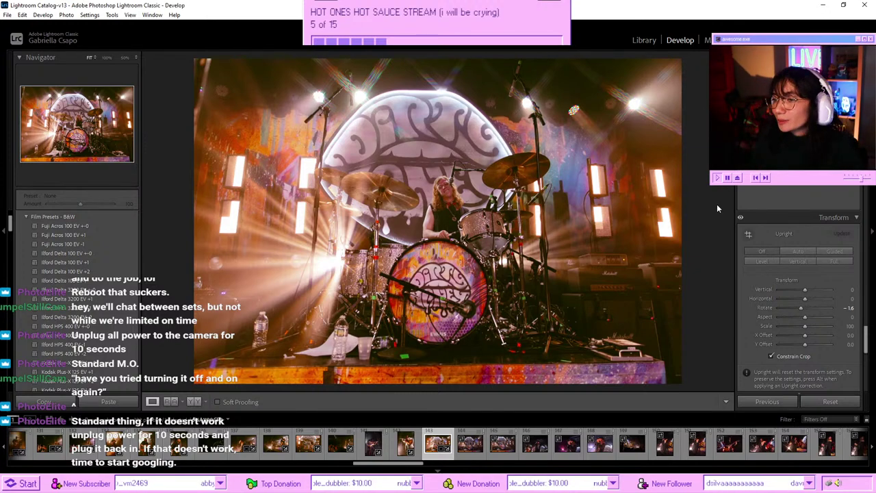
pyautogui.press('\\')
pyautogui.press('\\')
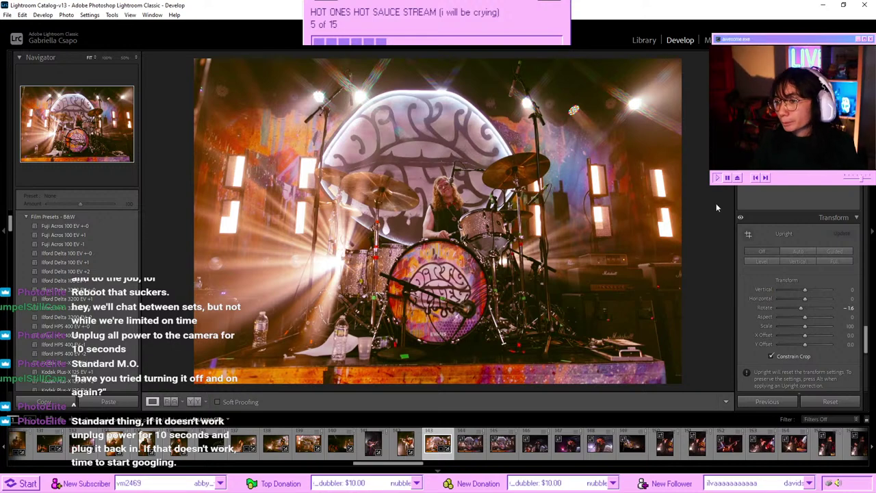
# - Compare the edited drummer photo with the similar drummer shots that follow it
pyautogui.press('Right')
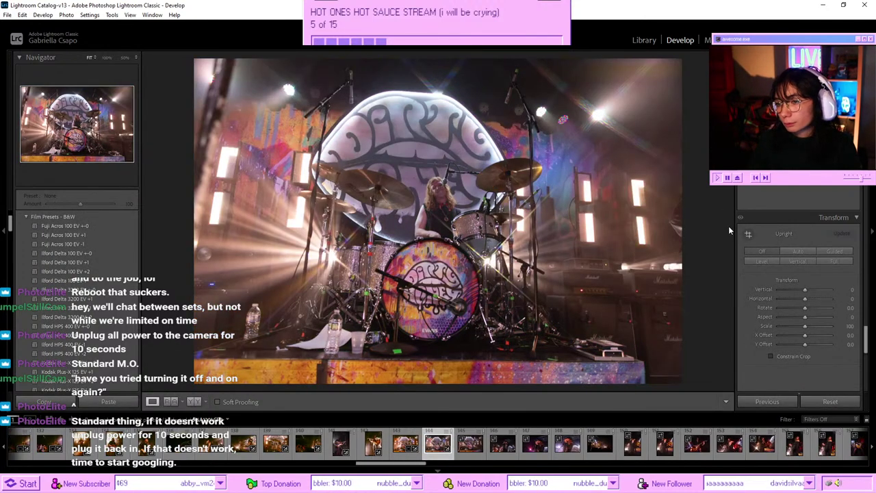
pyautogui.press('Right')
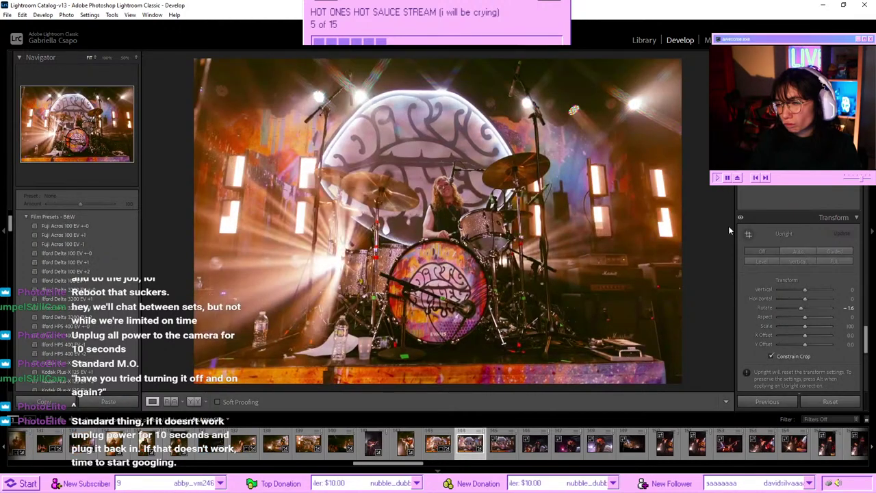
pyautogui.press('Right')
pyautogui.press('Right')
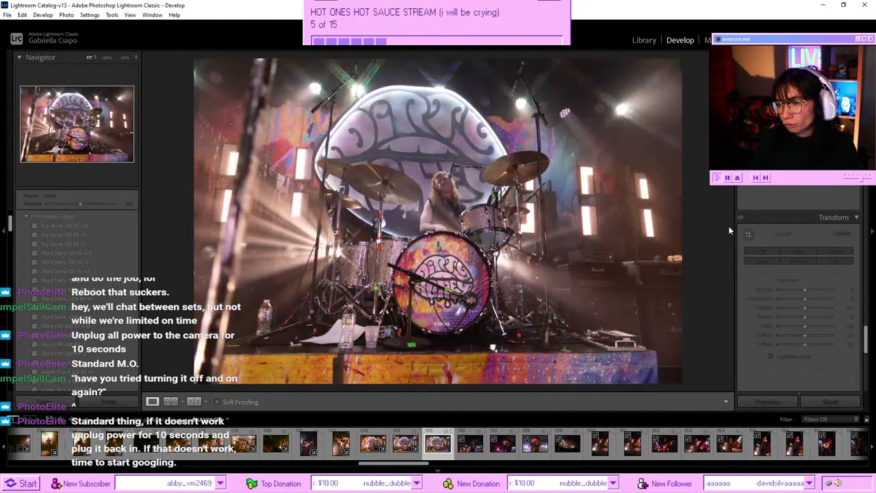
pyautogui.press('Right')
pyautogui.press('Right')
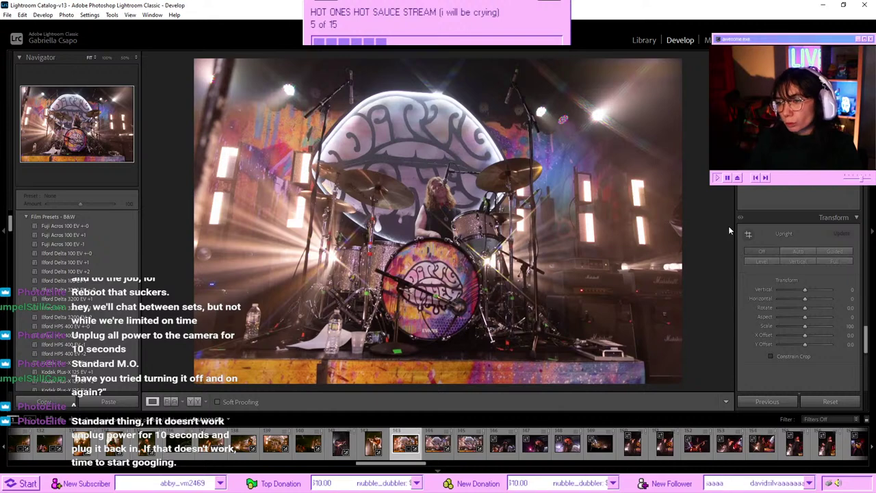
pyautogui.press('Right')
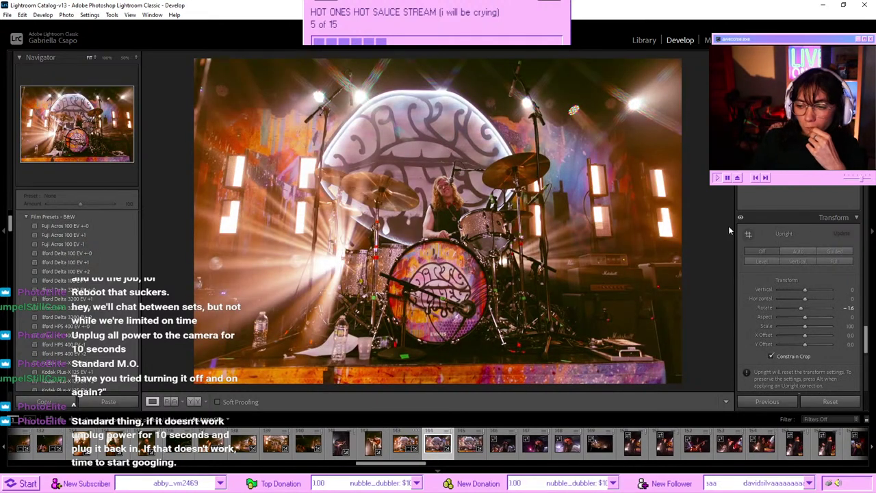
pyautogui.press('Right')
# - Paste the develop settings from the previous photo onto the second wide drummer photo
pyautogui.rightClick(434, 445)
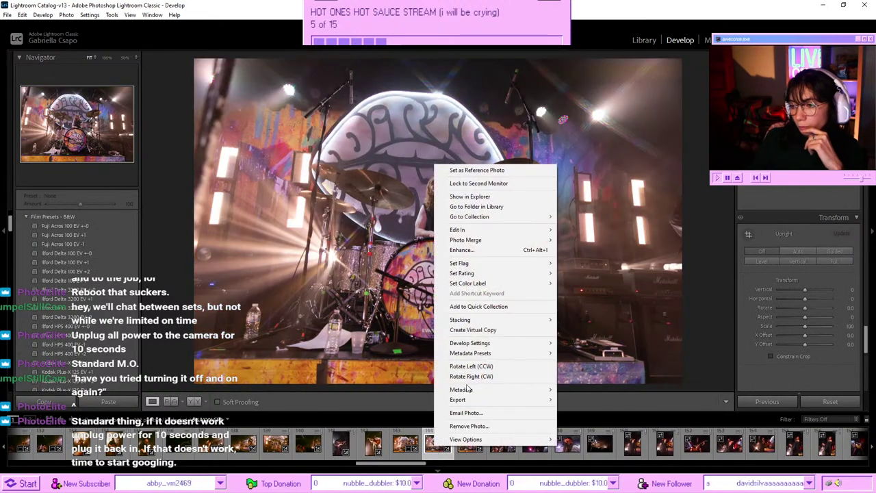
pyautogui.moveTo(545, 344)
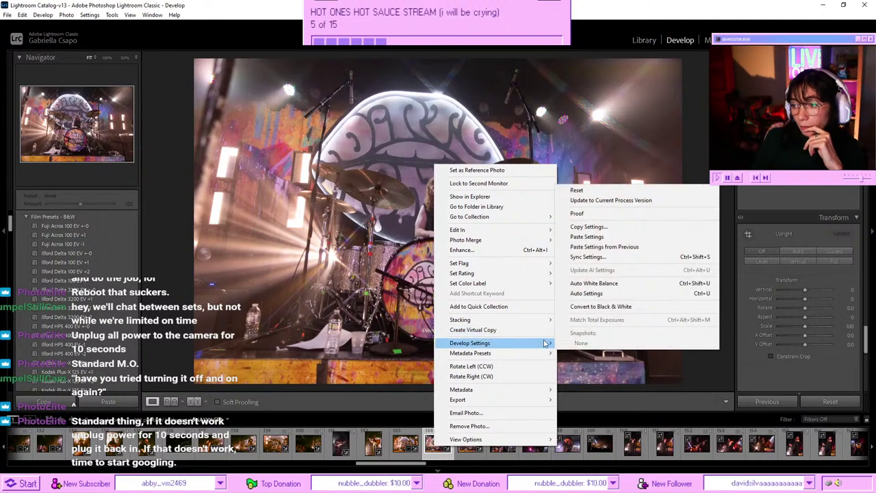
pyautogui.click(635, 248)
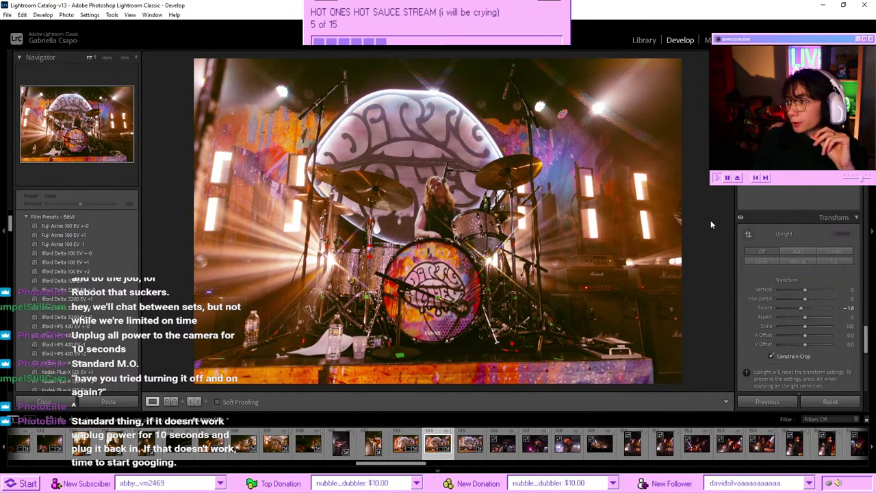
# - Add a small radial gradient mask over the drummer's face and raise the mask's Exposure to 0.30
pyautogui.hotkey('shift', 'w')
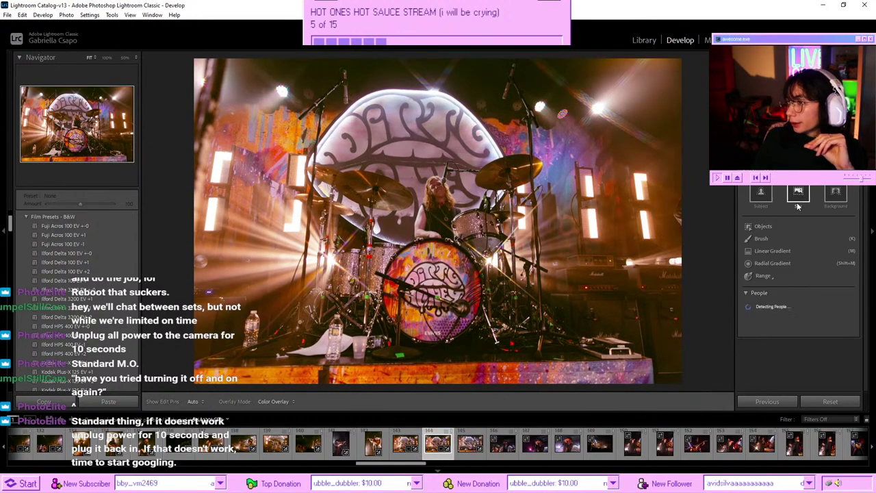
pyautogui.click(772, 264)
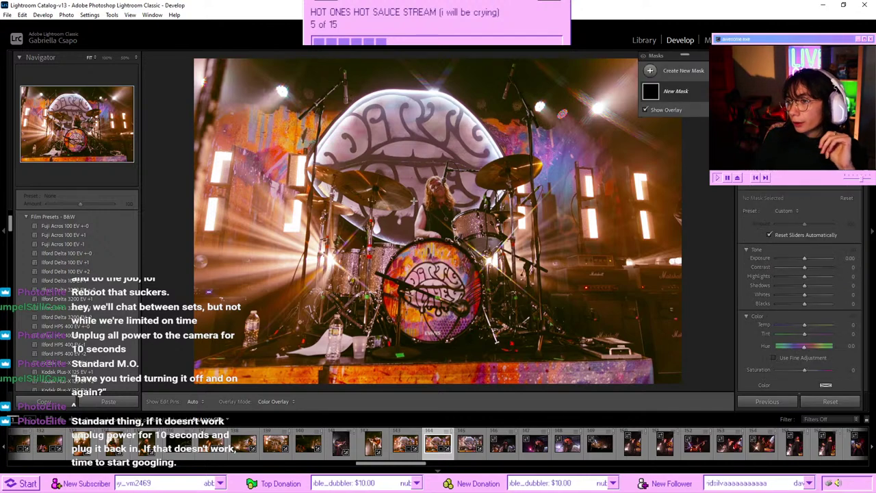
pyautogui.moveTo(438, 188); pyautogui.dragTo(452, 205)
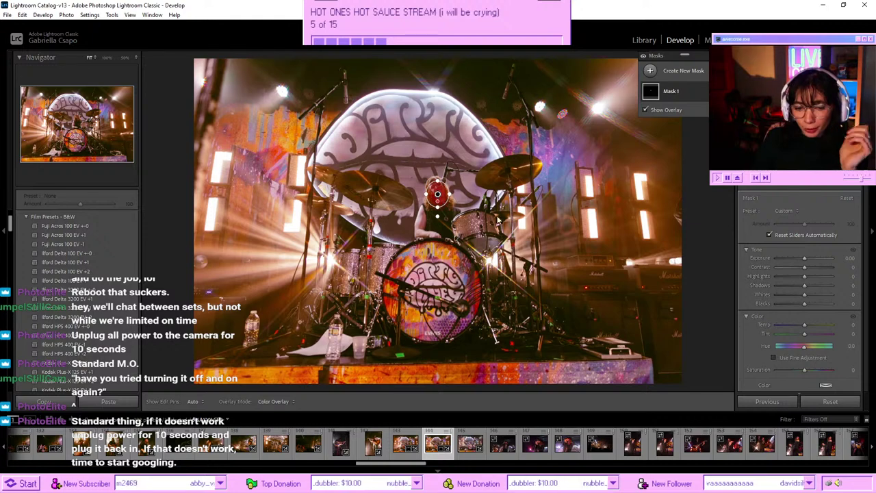
pyautogui.moveTo(804, 260); pyautogui.dragTo(807, 256)
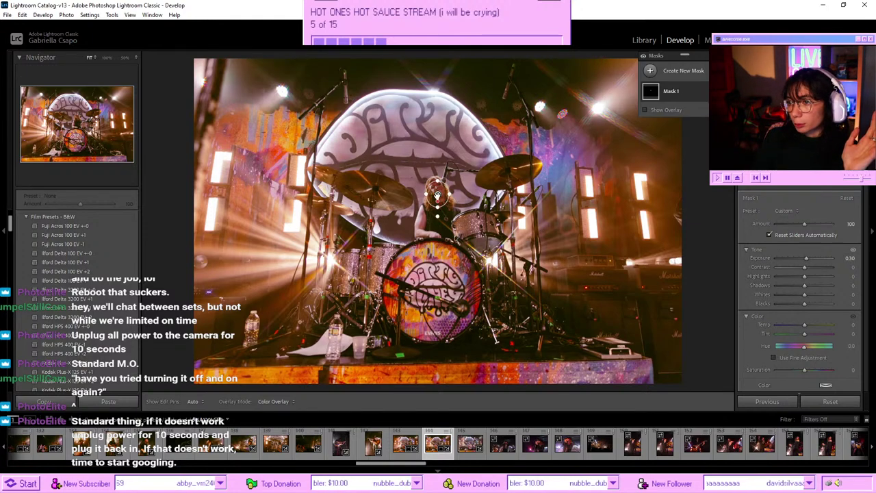
pyautogui.hotkey('shift', 'w')
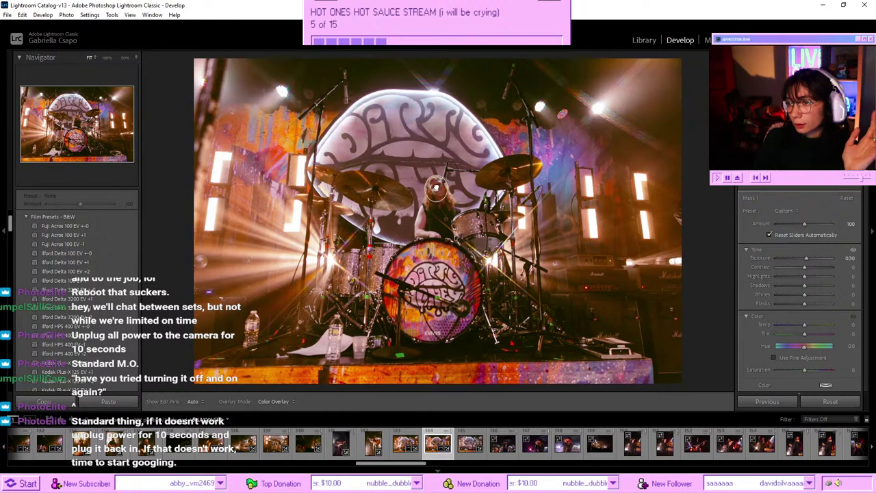
# - Raise the Exposure of the drummer's face mask to 0.56 and finish masking
pyautogui.hotkey('shift', 'w')
pyautogui.moveTo(812, 259); pyautogui.dragTo(809, 260)
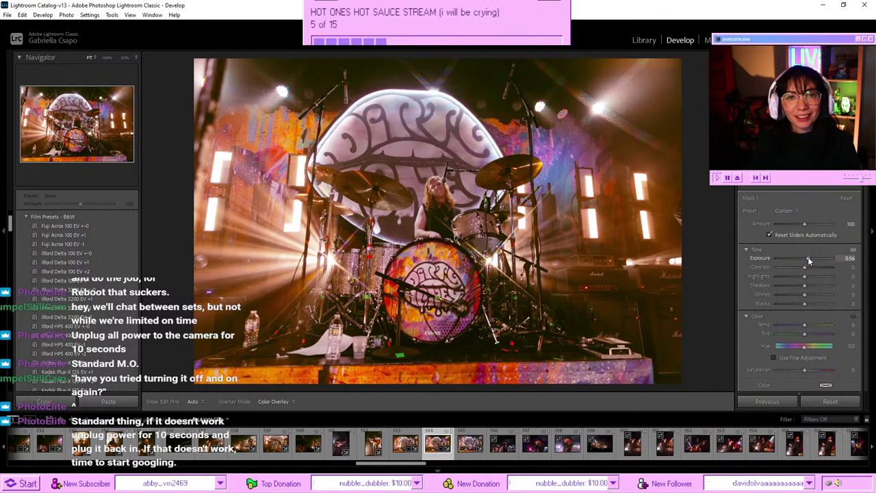
pyautogui.moveTo(807, 257); pyautogui.dragTo(808, 257)
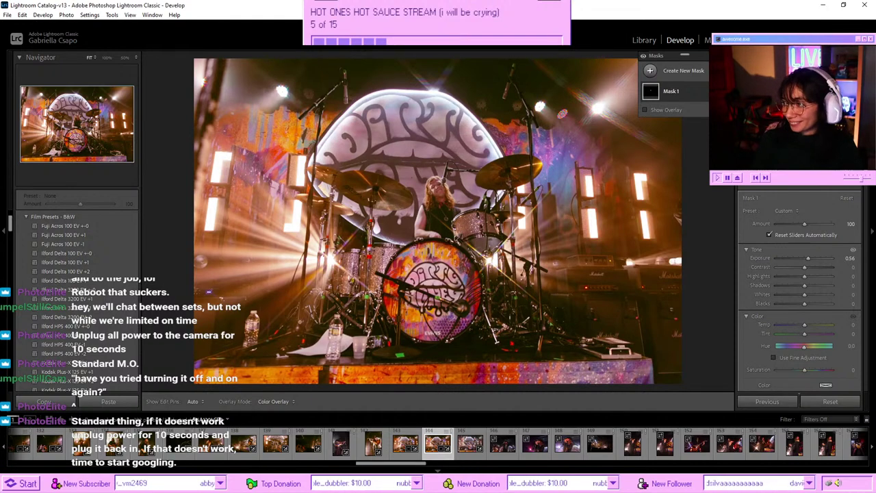
pyautogui.hotkey('shift', 'w')
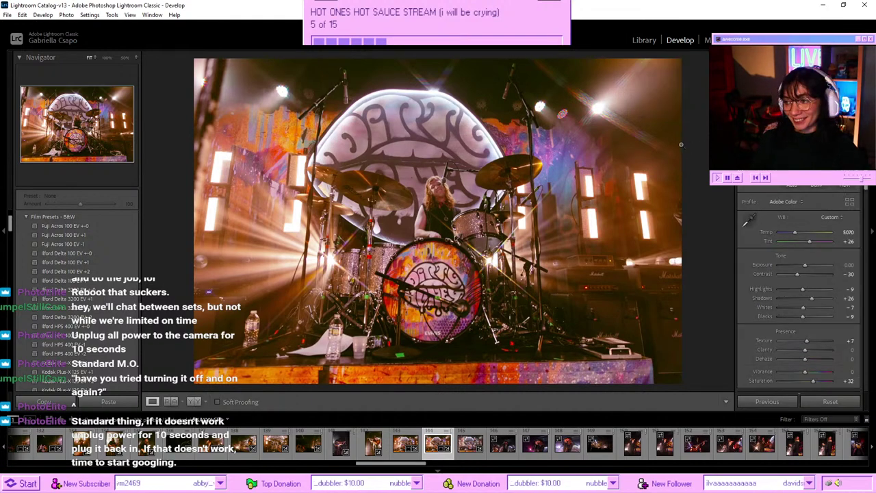
# - Paste the copied develop settings onto the wide photo of the singer with the acoustic guitarist and set Temp to 4368
pyautogui.press('Right')
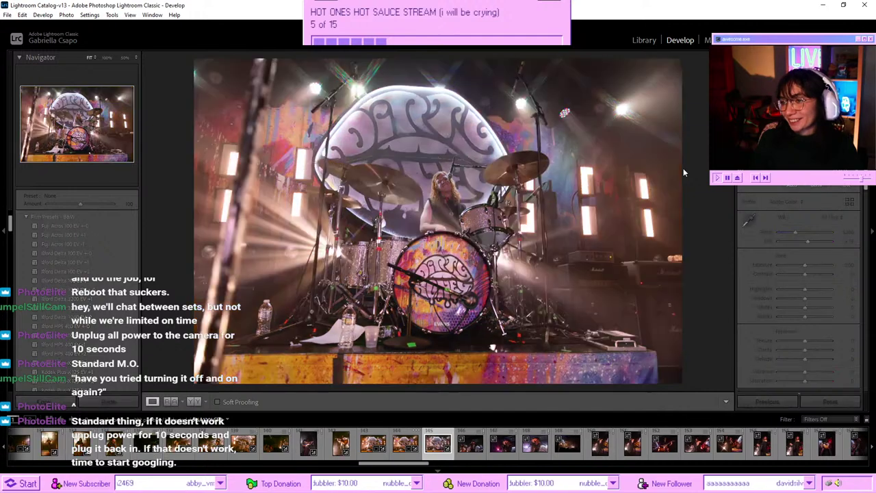
pyautogui.press('Right')
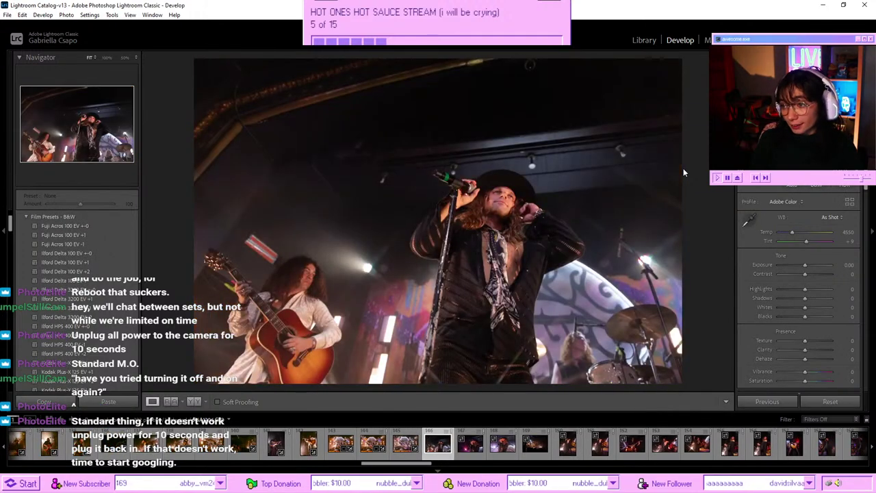
pyautogui.hotkey('ctrl', 'shift', 'v')
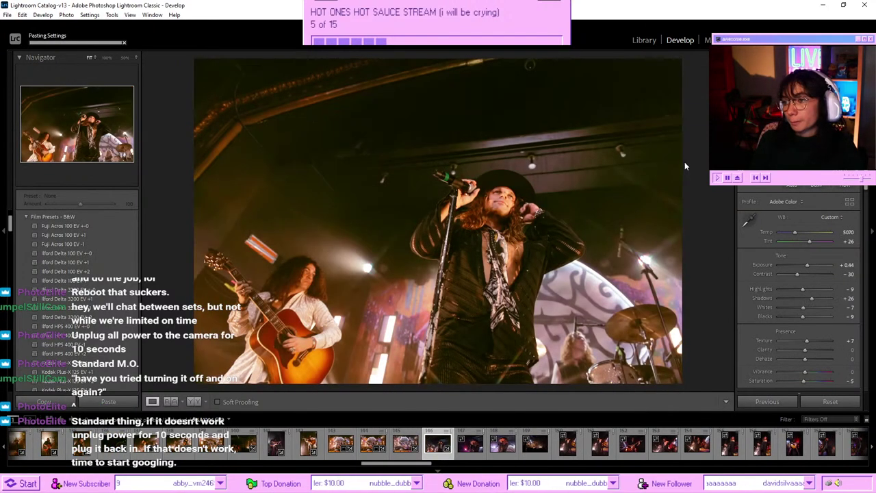
pyautogui.click(791, 234)
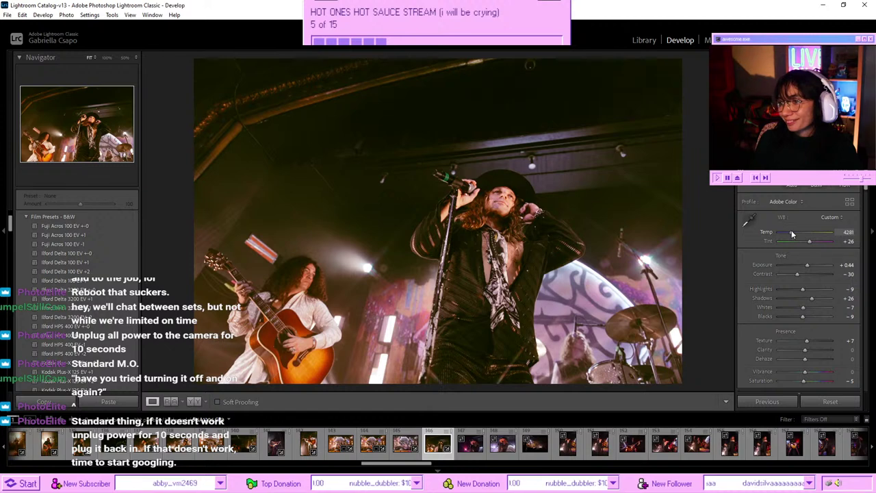
pyautogui.click(792, 234)
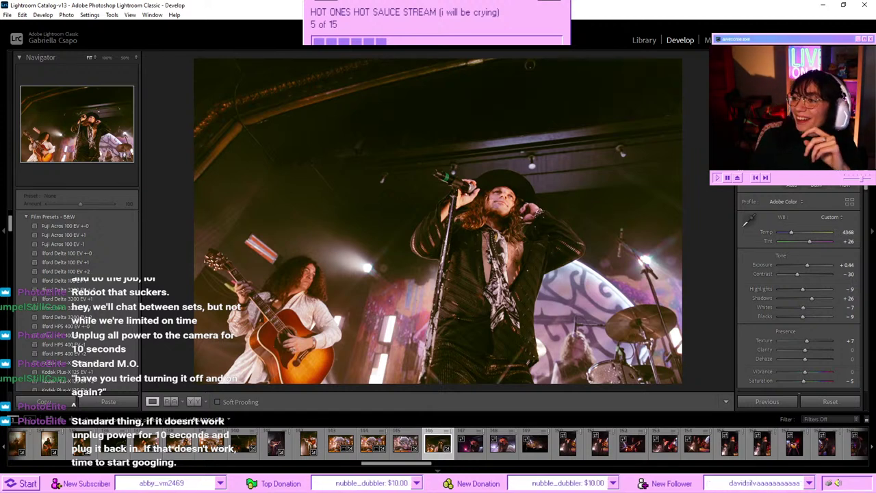
# - Crop the singer and acoustic guitarist photo slightly tighter, shifting the frame so the guitarist's whole guitar neck stays in, and inspect the singer
pyautogui.press('r')
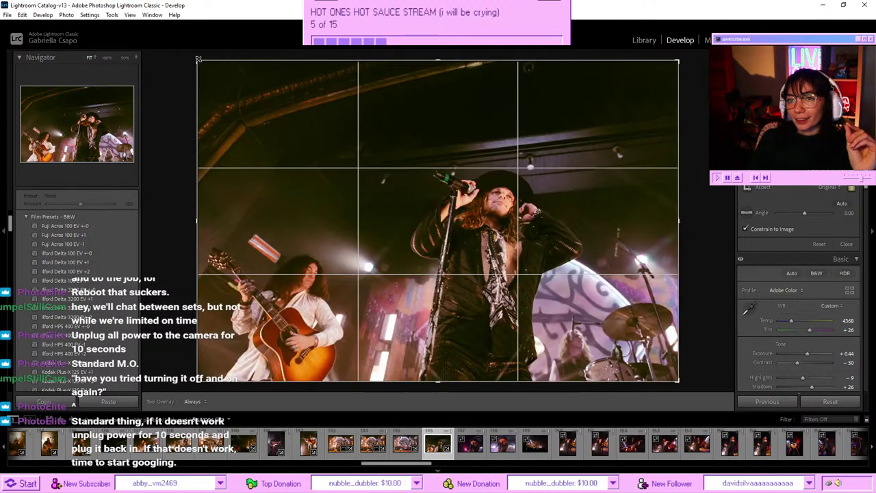
pyautogui.moveTo(198, 59); pyautogui.dragTo(218, 75)
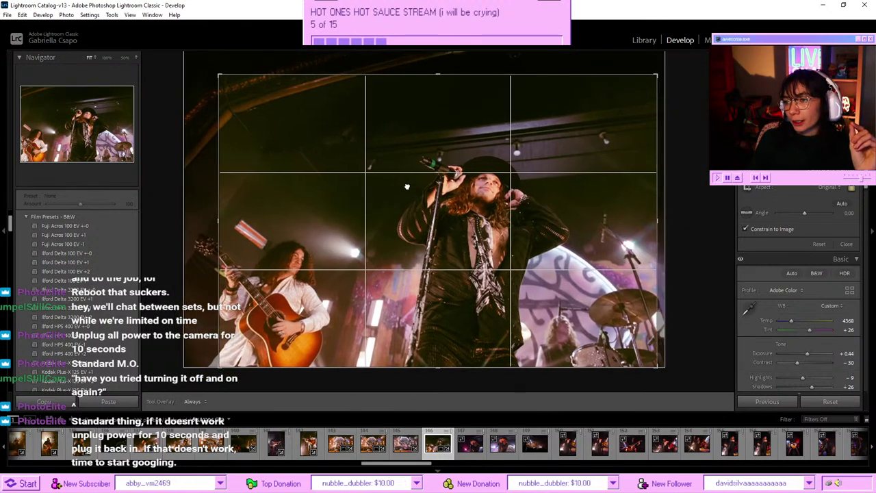
pyautogui.moveTo(407, 186); pyautogui.dragTo(424, 185)
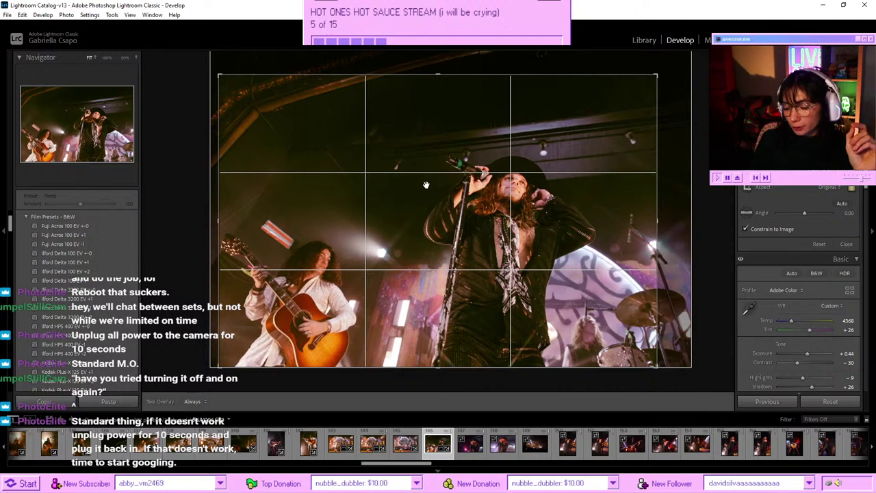
pyautogui.press('Return')
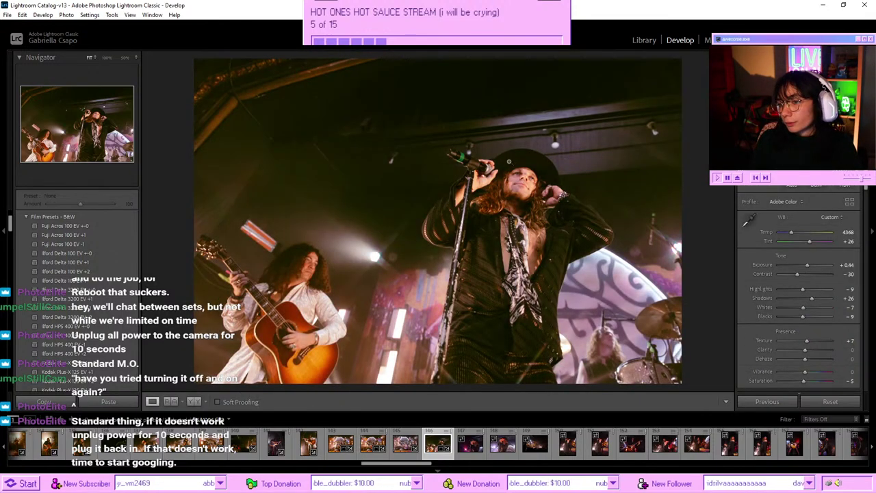
pyautogui.click(510, 163)
pyautogui.click(523, 186)
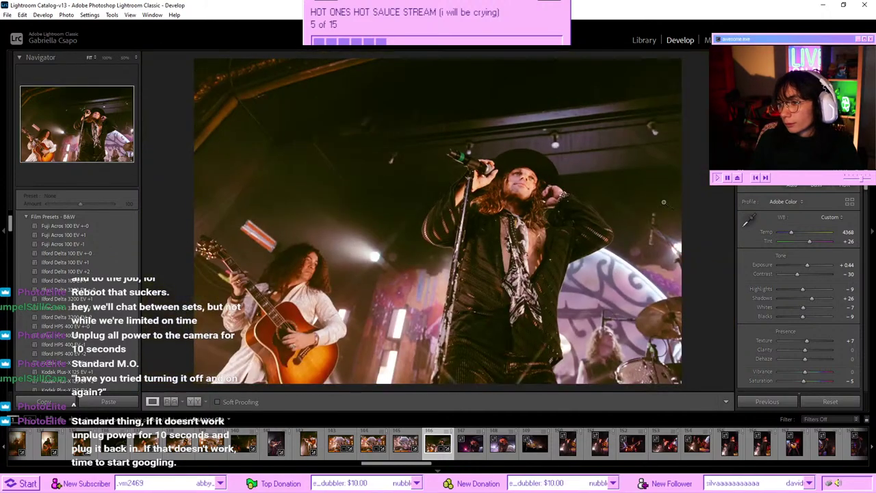
# - Find photo 6I6A1257.CR3 of the singer with an outstretched arm, open it for developing and paste the copied develop settings
pyautogui.press('Right')
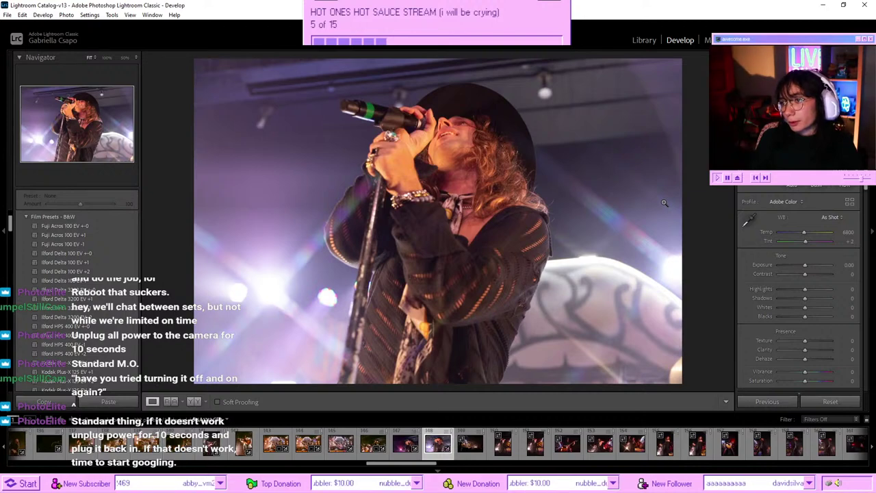
pyautogui.press('Right')
pyautogui.press('g')
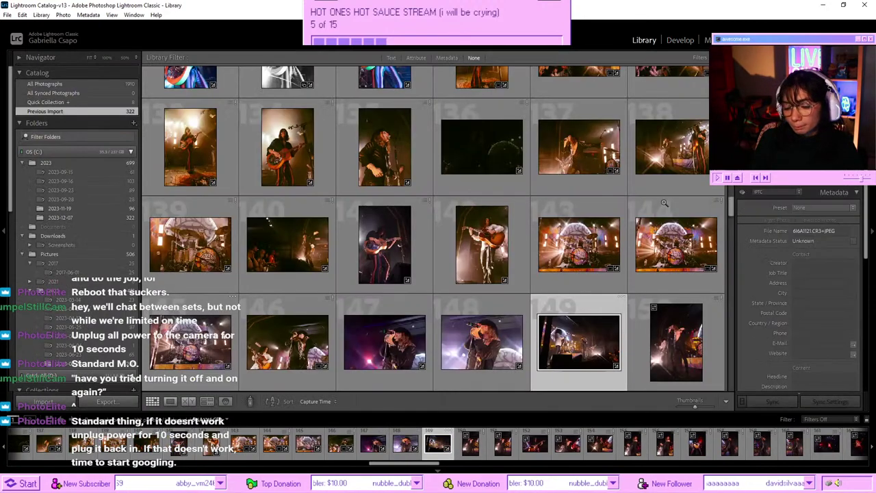
pyautogui.scroll(-3, 573, 198)
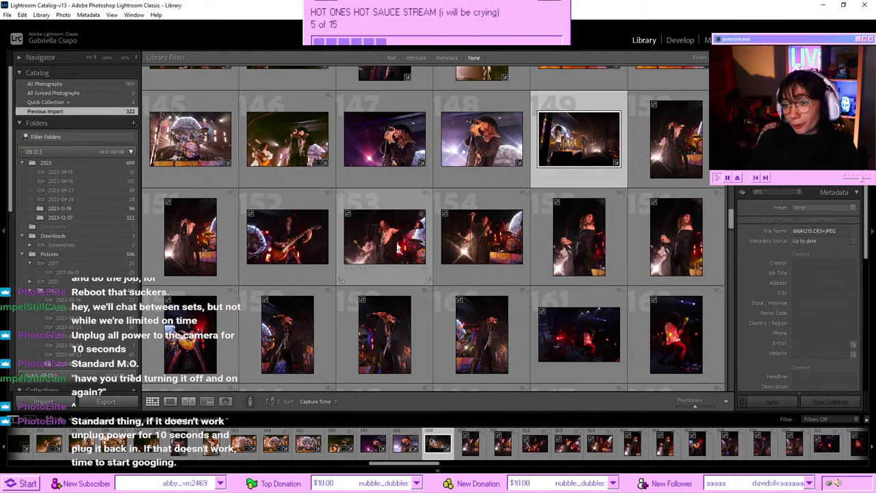
pyautogui.doubleClick(399, 248)
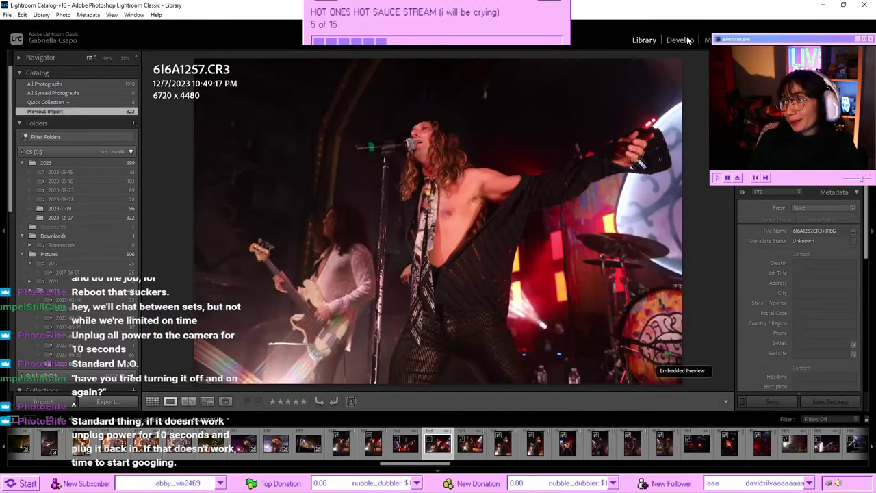
pyautogui.click(687, 40)
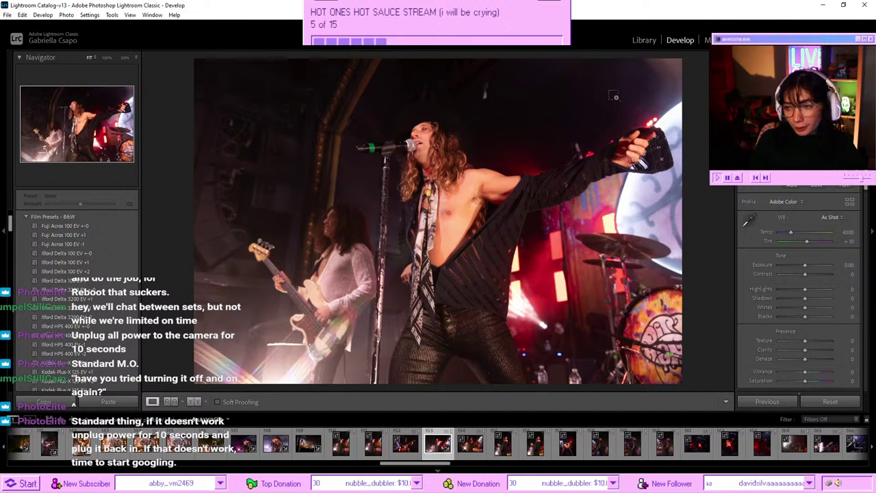
pyautogui.hotkey('ctrl', 'shift', 'v')
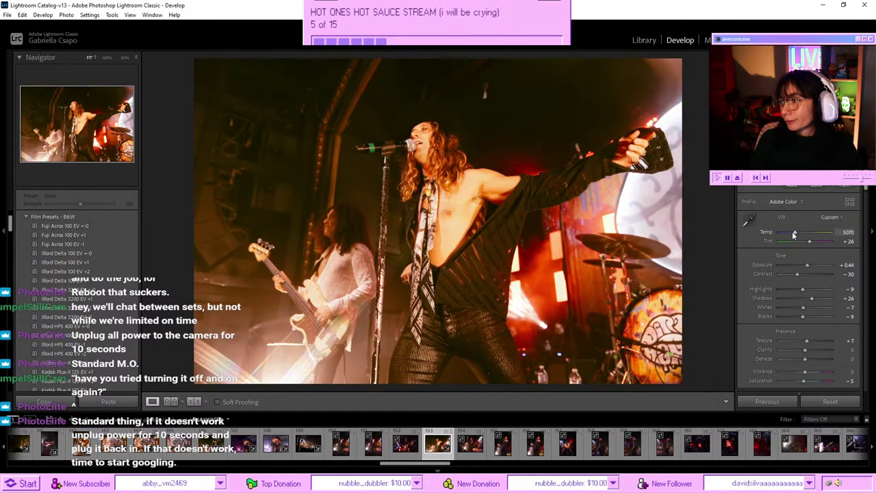
# - Set Temp to 4456, Exposure to -0.18 and Shadows to +39 on the outstretched-arm singer photo
pyautogui.moveTo(792, 231); pyautogui.dragTo(789, 231)
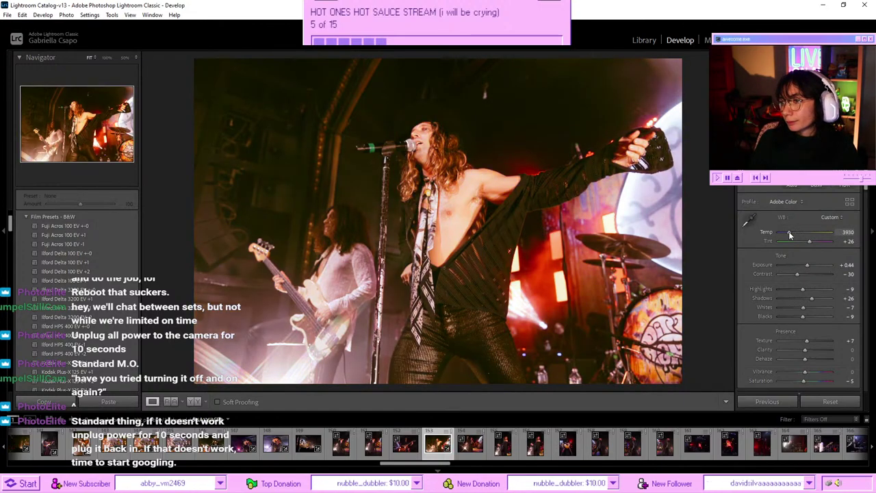
pyautogui.click(801, 263)
pyautogui.moveTo(802, 265); pyautogui.dragTo(804, 265)
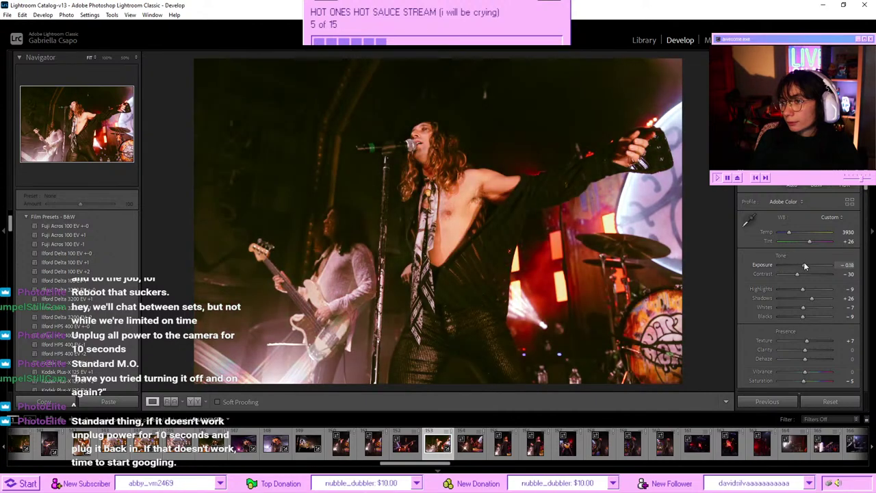
pyautogui.click(793, 231)
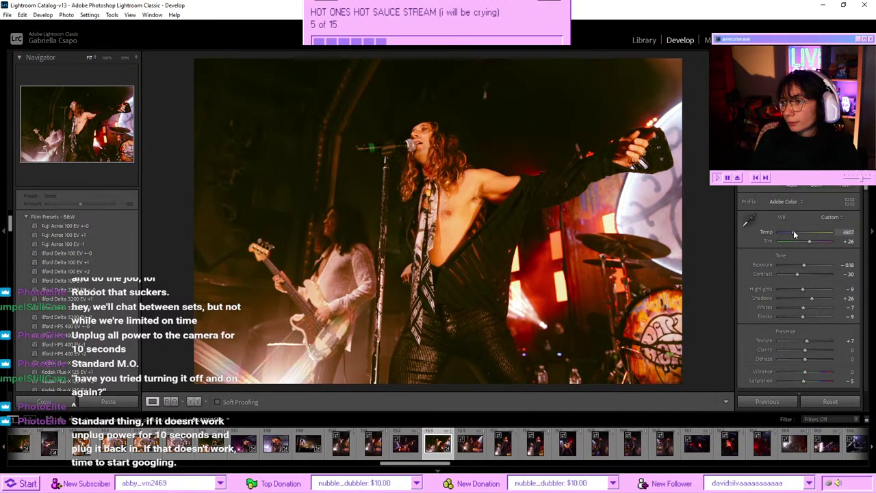
pyautogui.moveTo(794, 230); pyautogui.dragTo(791, 231)
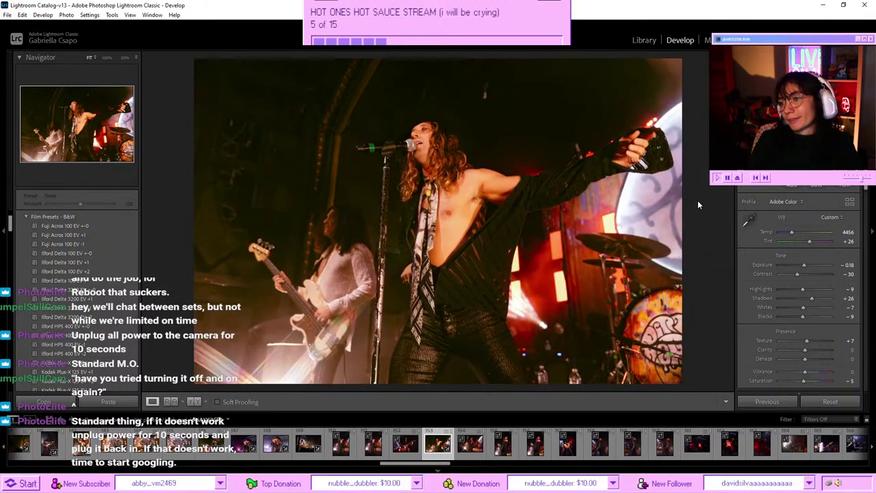
pyautogui.moveTo(812, 299); pyautogui.dragTo(815, 300)
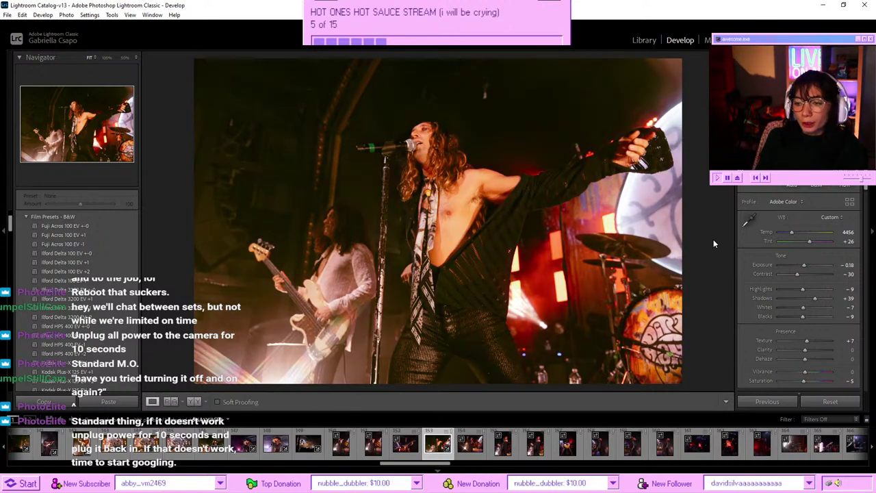
# - Apply the previous photo's develop settings to the next wide shot of the singer raising the microphone stand
pyautogui.press('Right')
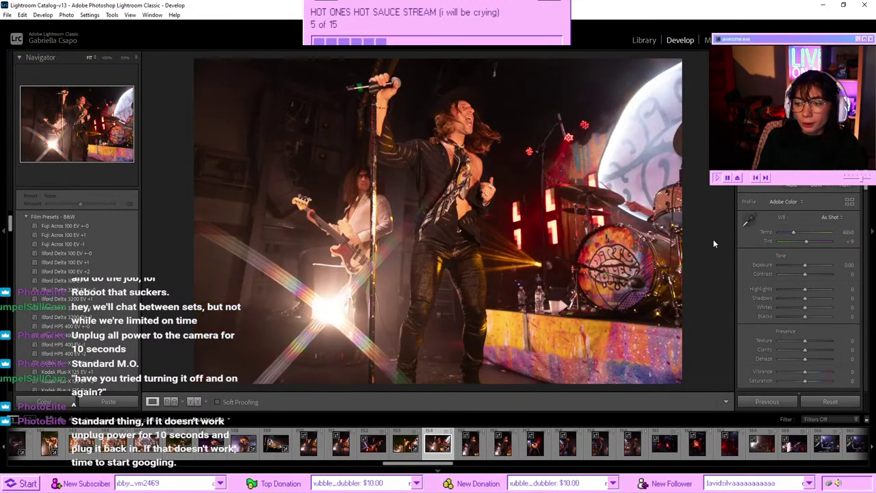
pyautogui.rightClick(429, 443)
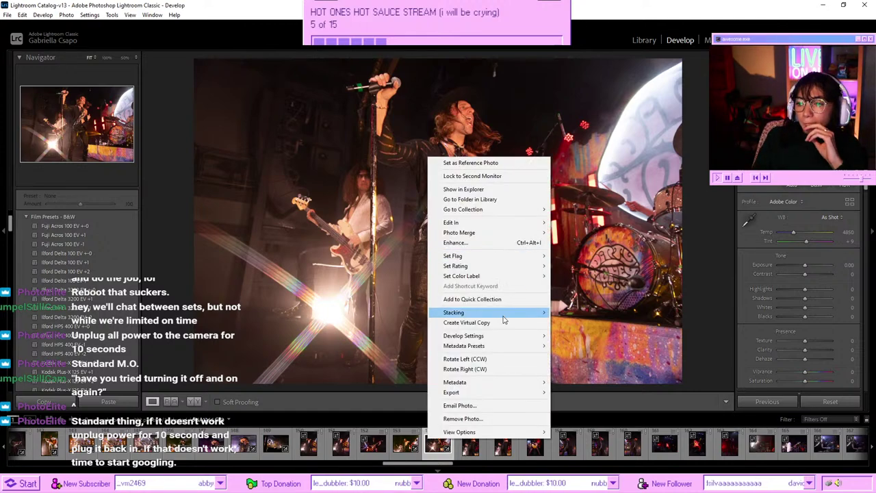
pyautogui.moveTo(504, 339)
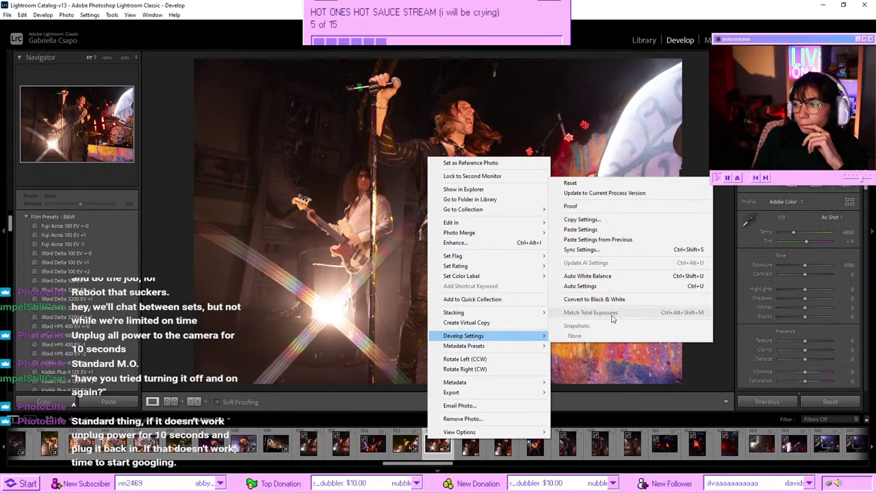
pyautogui.click(620, 241)
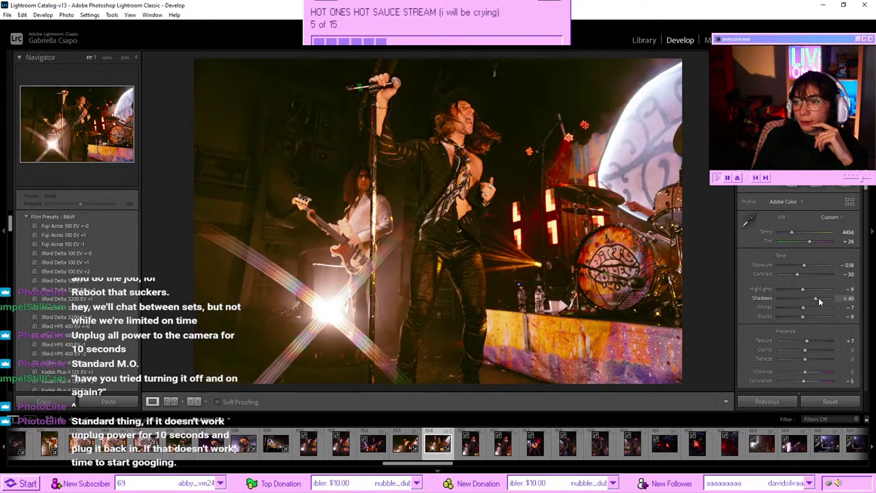
# - Set Shadows to +46 and Temp to 4281 on the photo of the singer raising the microphone stand
pyautogui.scroll(4, 819, 298)
pyautogui.moveTo(821, 298); pyautogui.dragTo(817, 299)
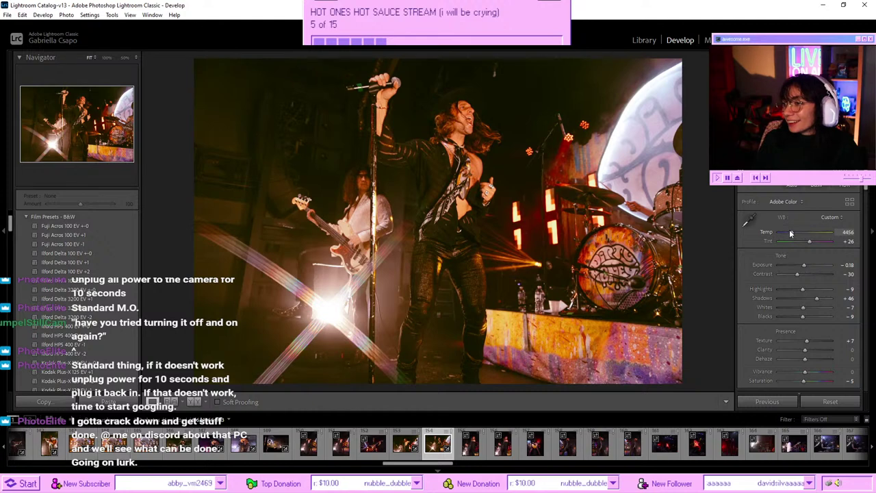
pyautogui.moveTo(791, 233); pyautogui.dragTo(790, 233)
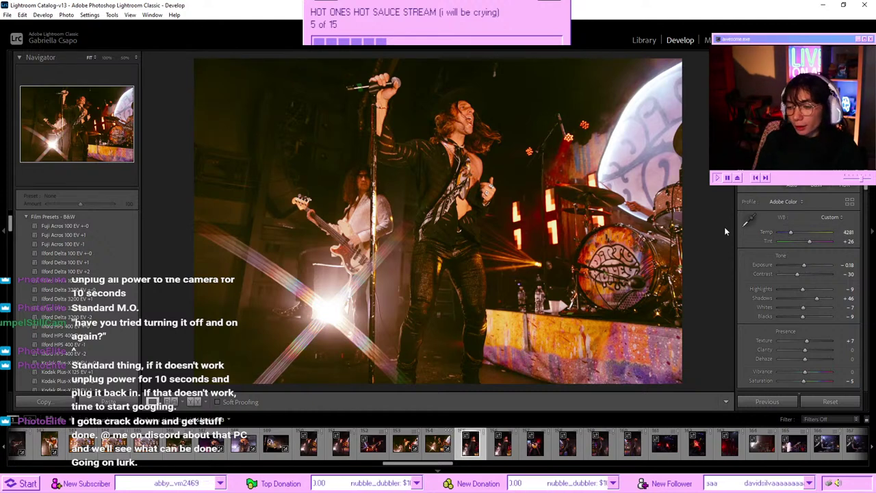
# - Compare the two similar portrait shots of the off-shoulder singer and look at the guitarist photo that follows them
pyautogui.press('Right')
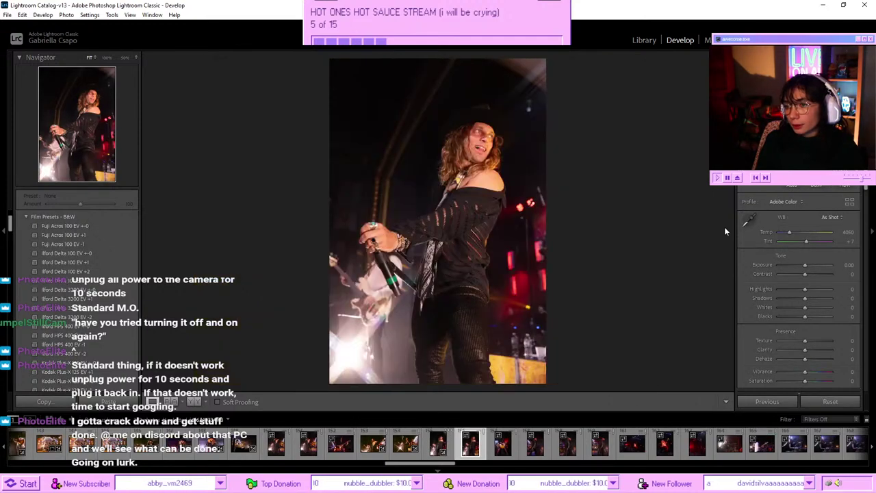
pyautogui.press('Right')
pyautogui.press('Right')
pyautogui.press('Left')
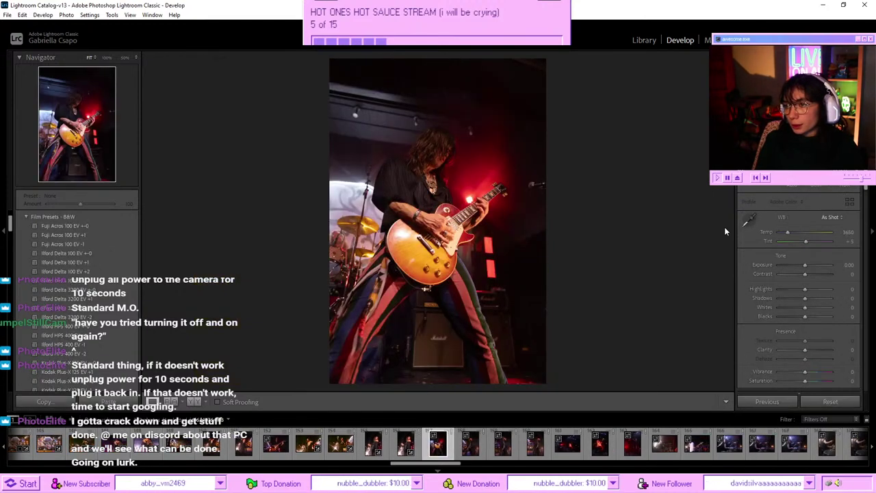
pyautogui.press('Left')
pyautogui.press('Right')
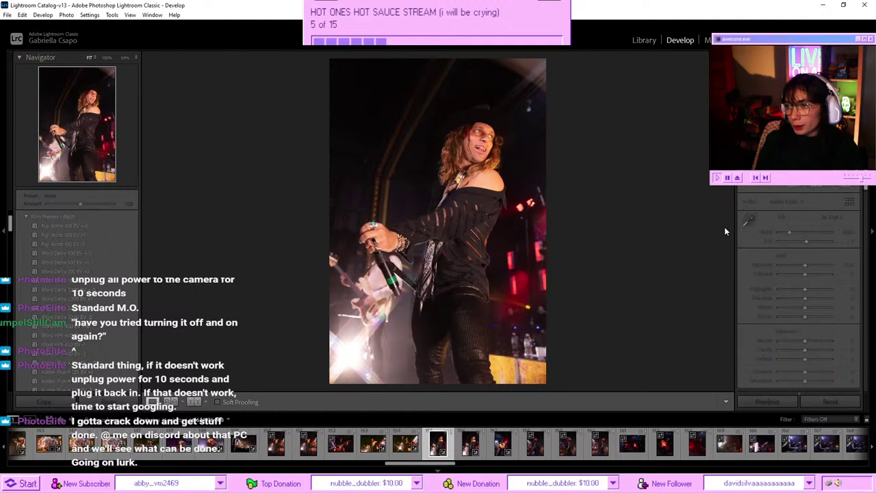
pyautogui.press('Left')
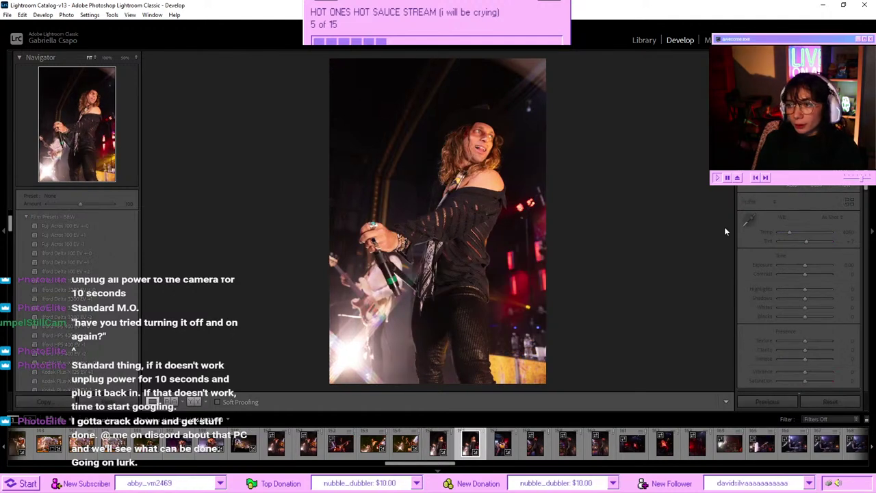
pyautogui.press('Right')
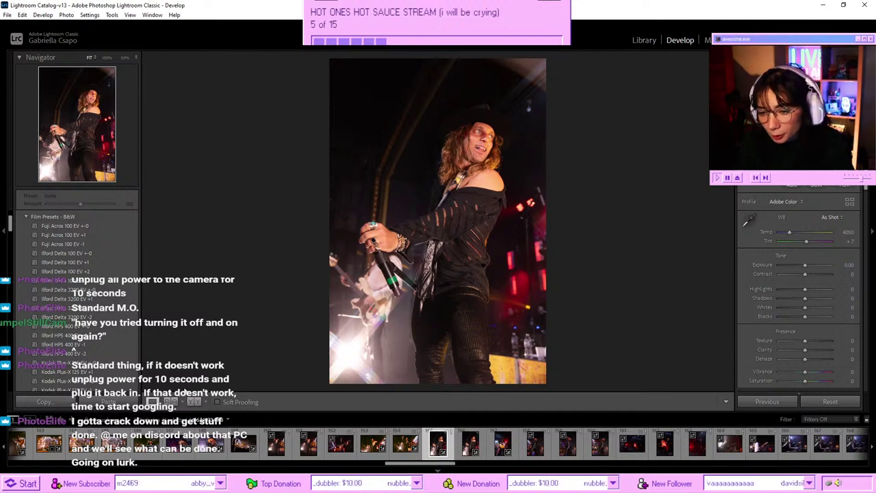
# - Compare the two similar off-shoulder singer portraits side by side in Reference view and return to the single-photo view
pyautogui.hotkey('shift', 'r')
pyautogui.click(471, 445)
pyautogui.moveTo(471, 446); pyautogui.dragTo(353, 304)
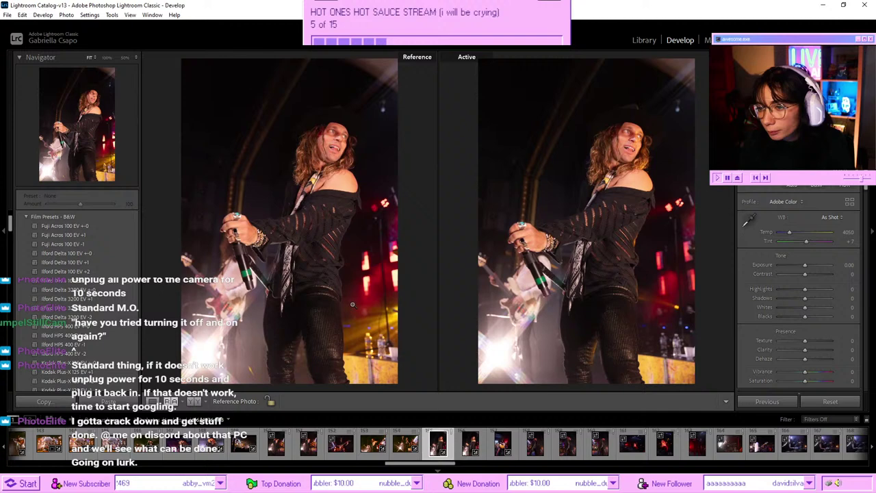
pyautogui.click(473, 445)
pyautogui.click(440, 446)
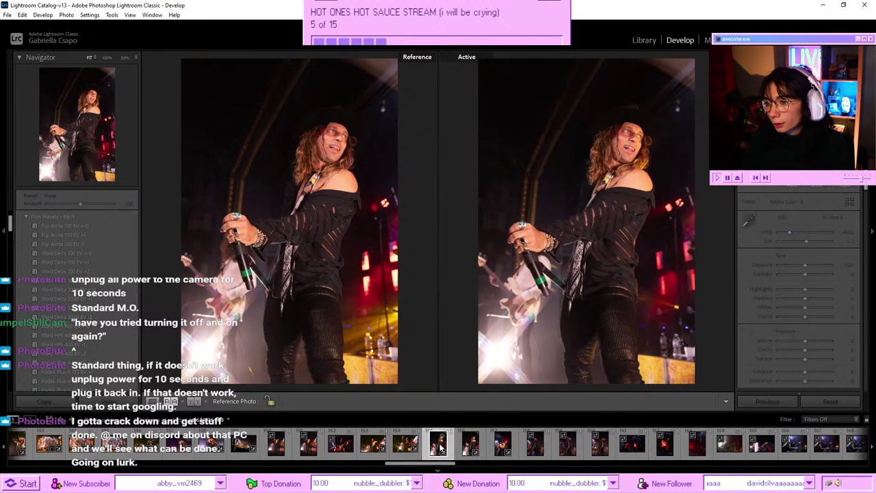
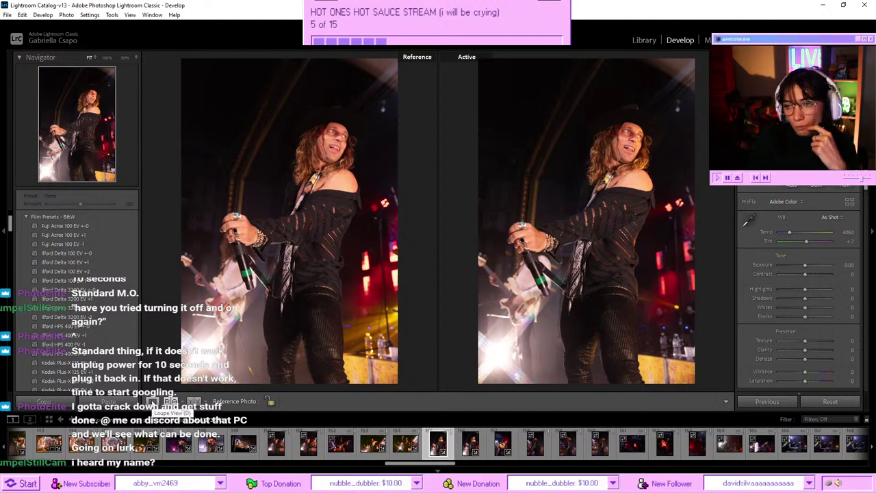
pyautogui.click(152, 402)
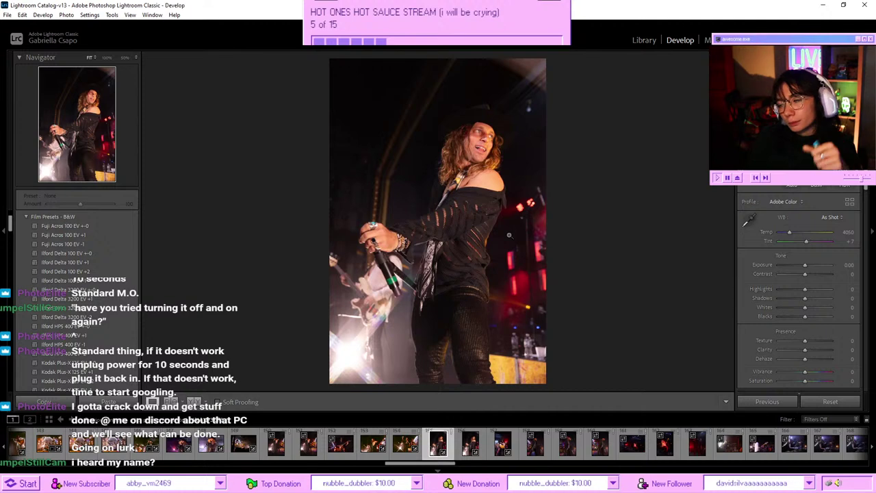
# - Paste the copied develop settings onto the first off-shoulder singer portrait and set Temp to 4281 and Exposure to -4.37
pyautogui.hotkey('ctrl', 'shift', 'v')
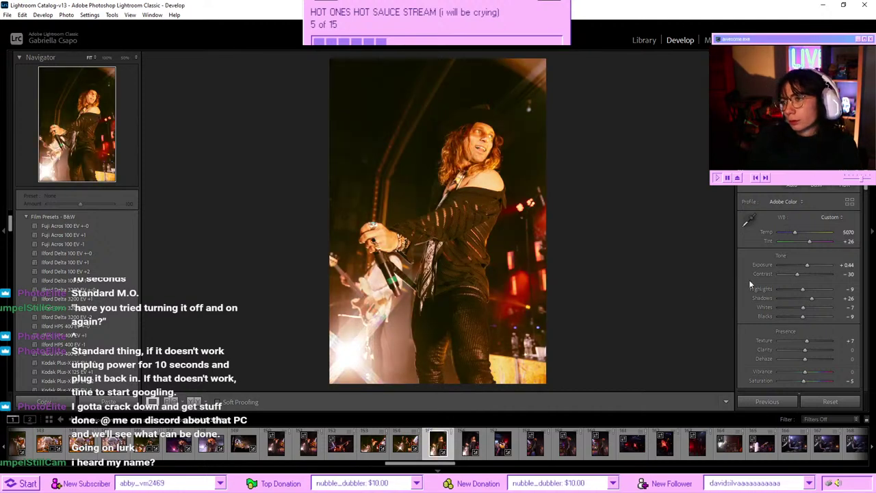
pyautogui.moveTo(793, 232); pyautogui.dragTo(791, 235)
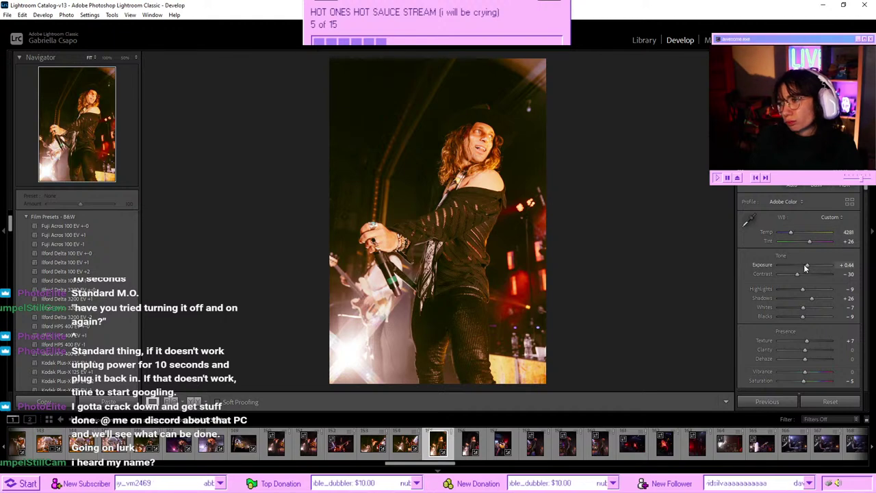
pyautogui.moveTo(805, 267); pyautogui.dragTo(804, 268)
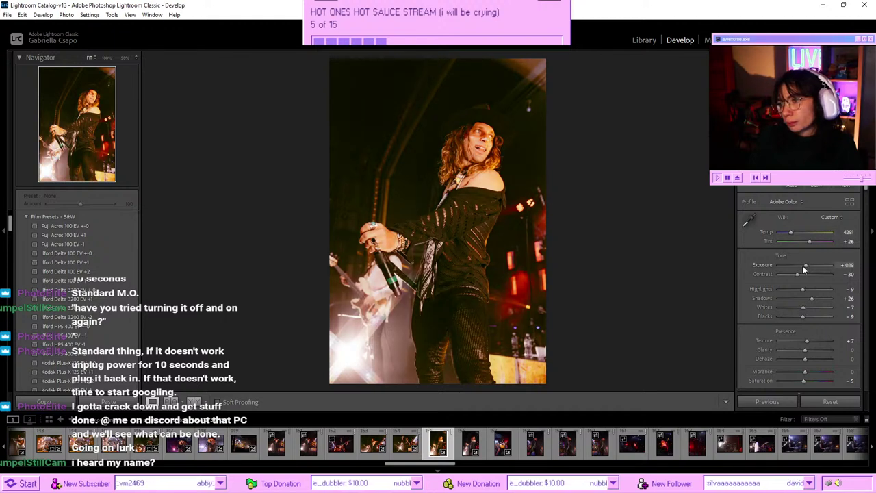
pyautogui.scroll(-3, 802, 266)
pyautogui.scroll(2, 802, 267)
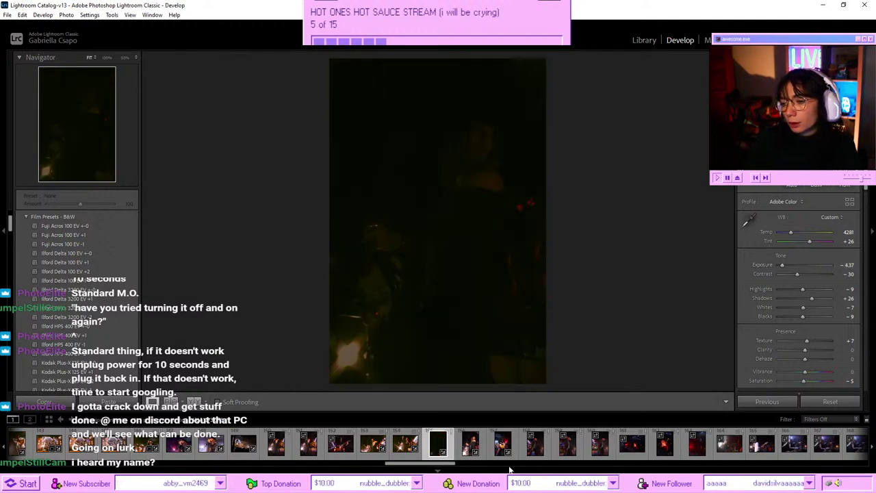
# - Paste the copied develop settings onto the second off-shoulder singer portrait and set Temp to 4193 and Exposure to -0.09
pyautogui.press('Right')
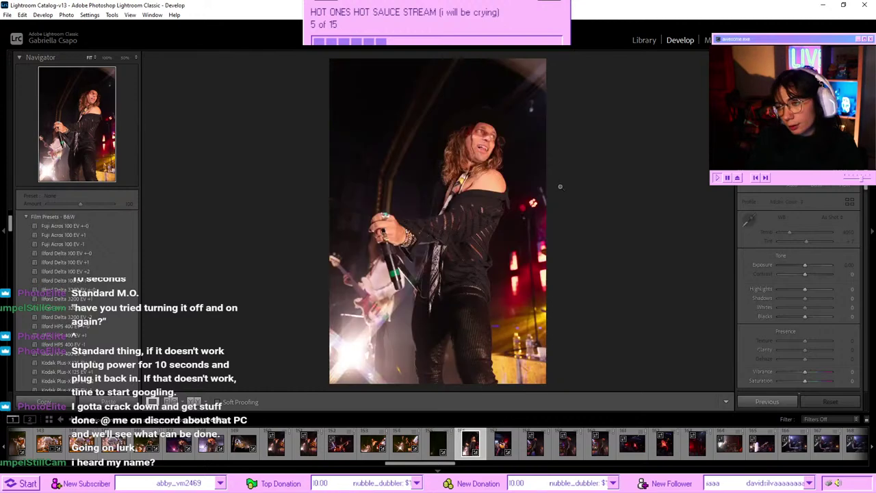
pyautogui.hotkey('ctrl', 'shift', 'v')
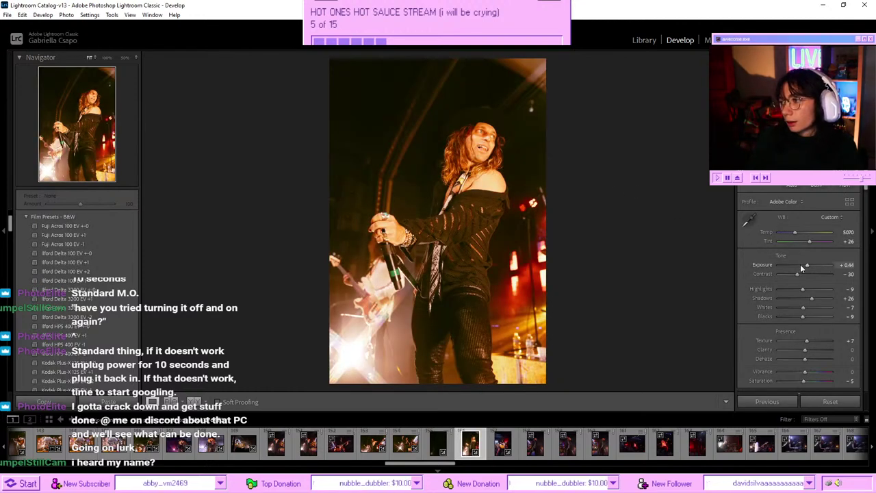
pyautogui.moveTo(800, 264); pyautogui.dragTo(803, 264)
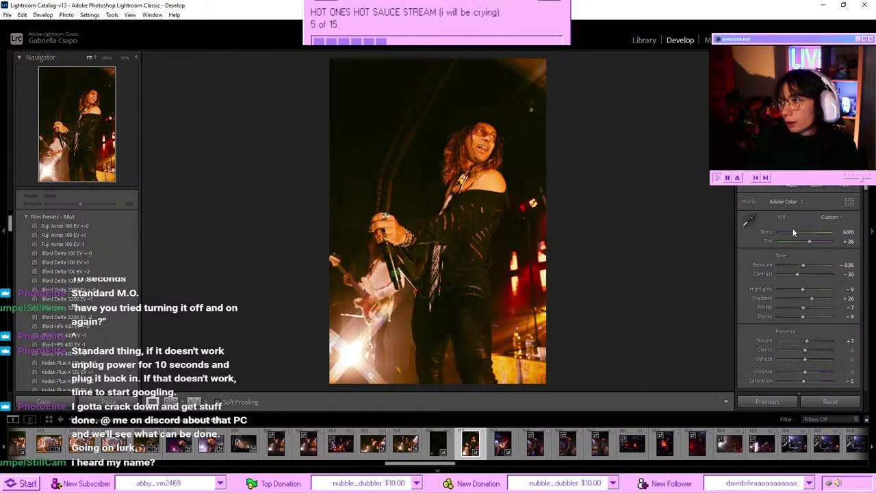
pyautogui.moveTo(794, 233); pyautogui.dragTo(792, 233)
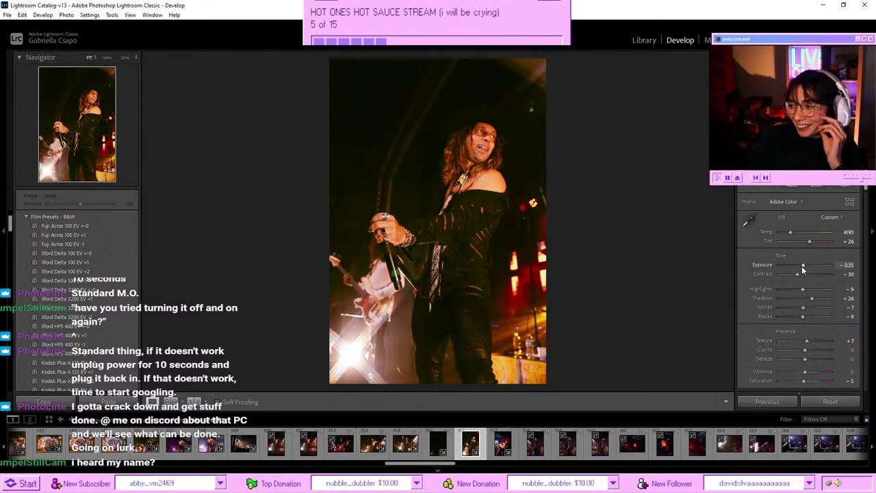
pyautogui.moveTo(803, 266); pyautogui.dragTo(805, 265)
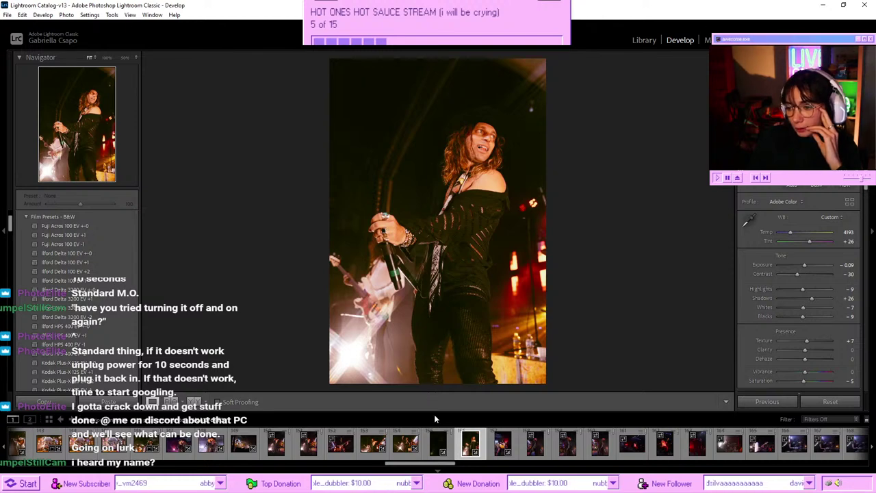
# - Check the second off-shoulder portrait against its unedited version and set Shadows to +40
pyautogui.press('\\')
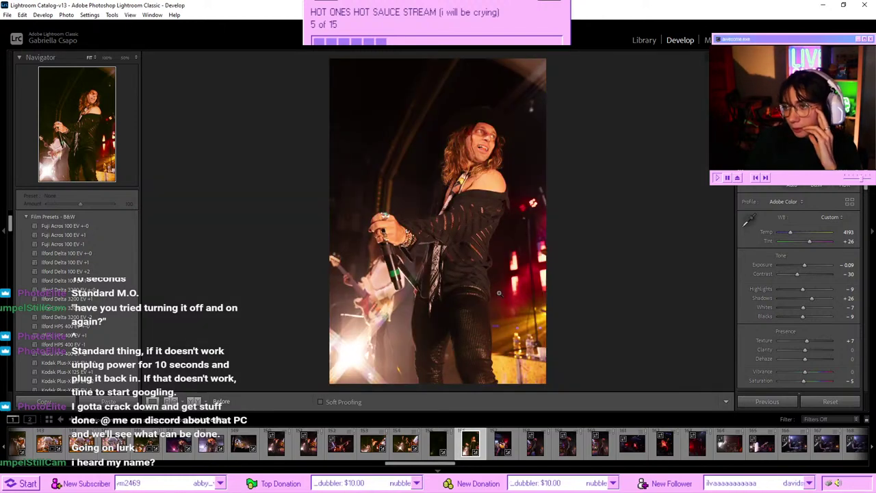
pyautogui.press('\\')
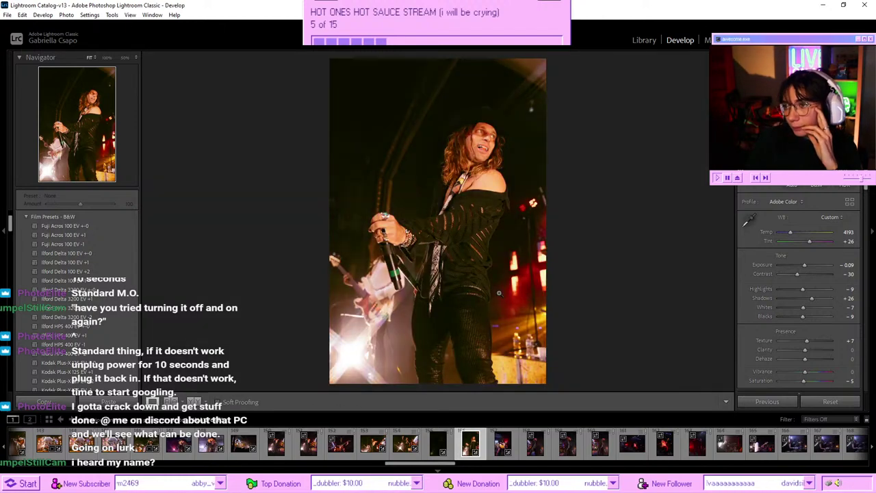
pyautogui.click(816, 298)
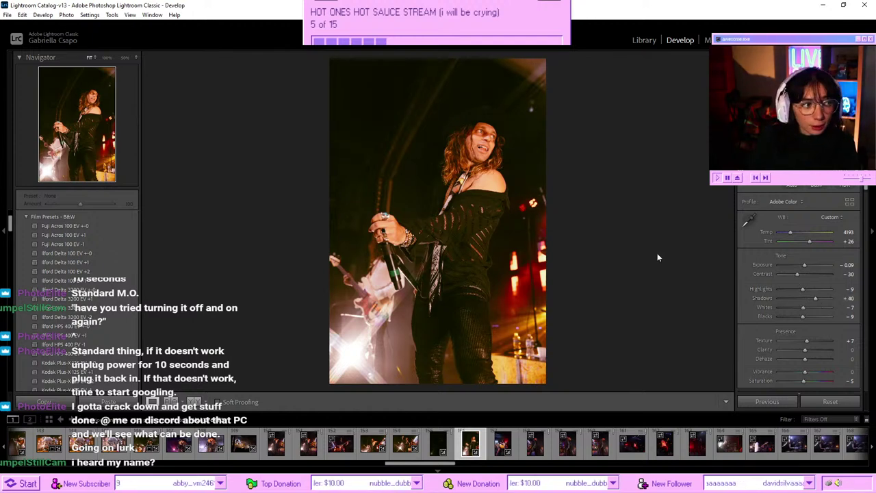
# - Paste the copied develop settings onto the singer photo with the hand raised at the forehead, after the guitarist shot, and set Temp to 4456
pyautogui.press('Left')
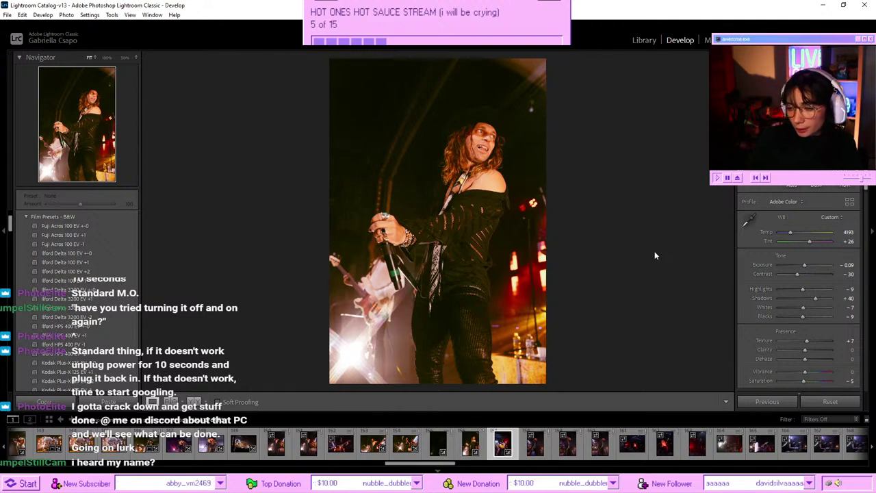
pyautogui.press('Left')
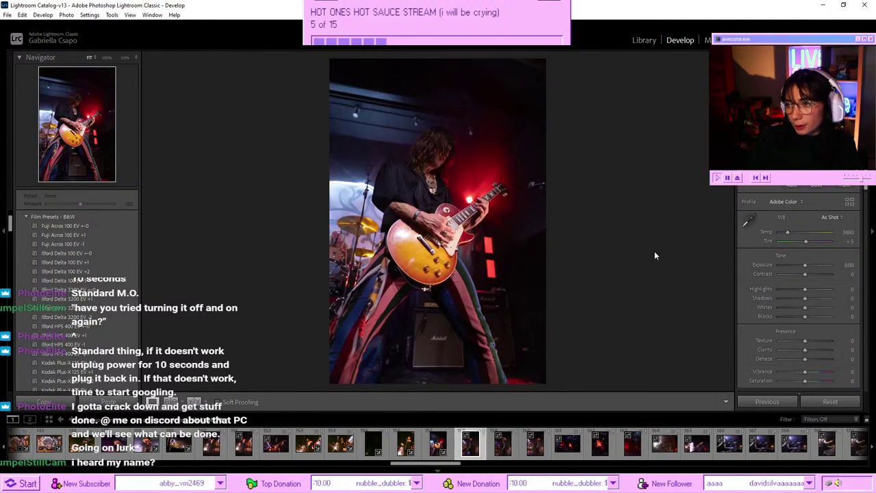
pyautogui.press('Right')
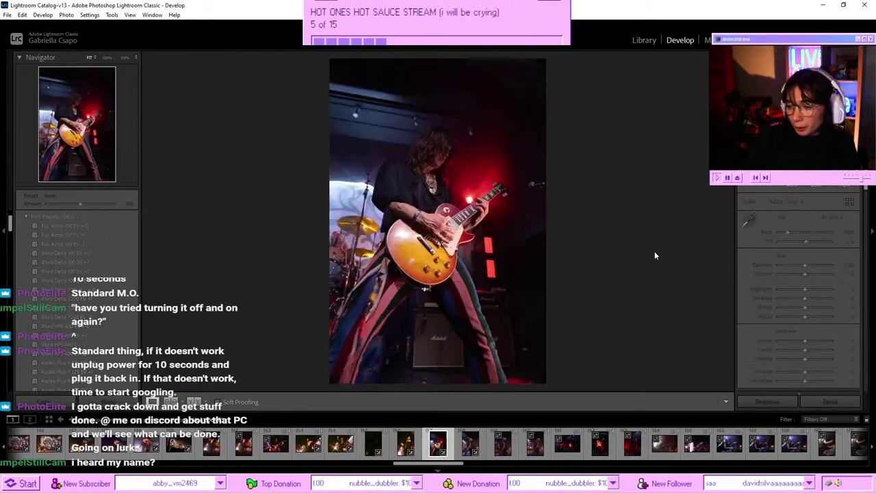
pyautogui.press('Right')
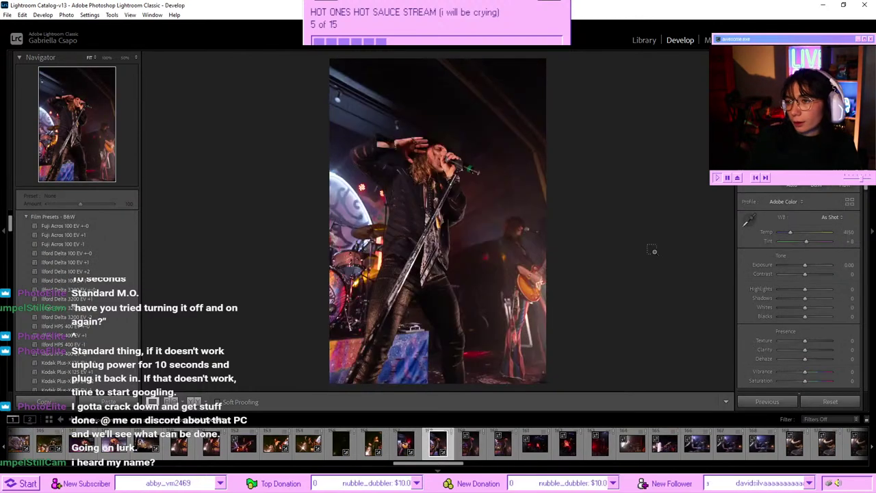
pyautogui.hotkey('ctrl', 'v')
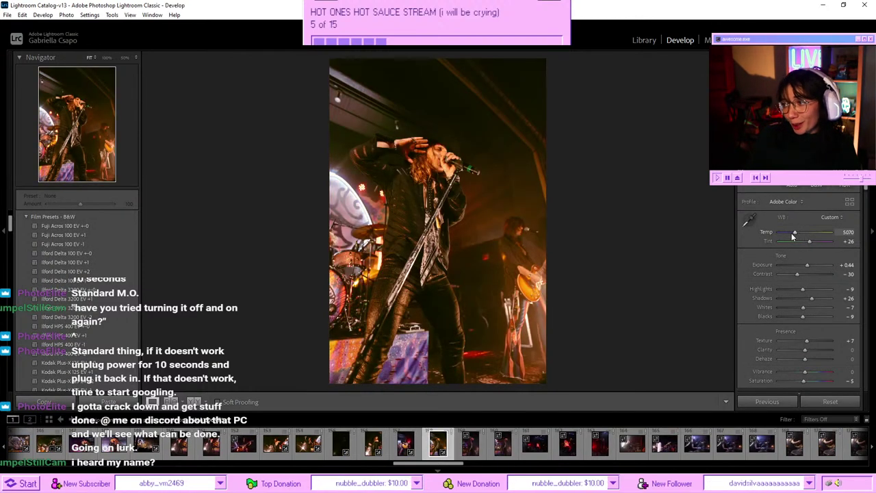
pyautogui.moveTo(792, 236); pyautogui.dragTo(793, 236)
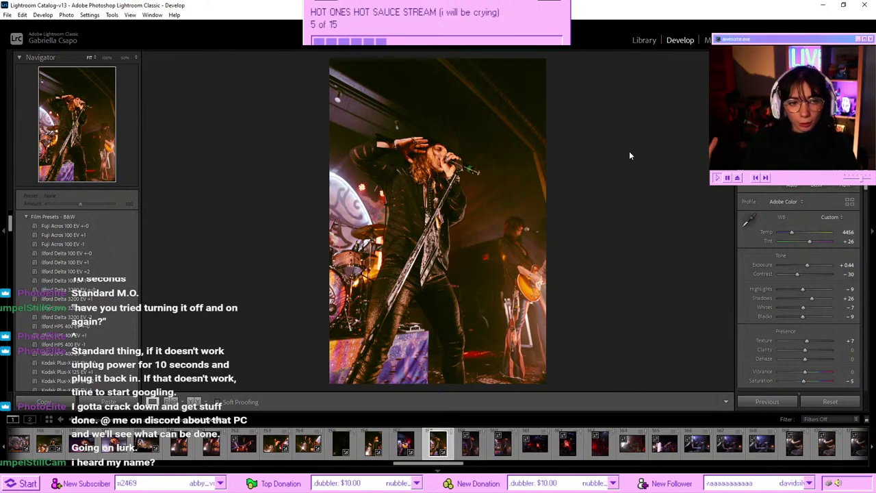
# - Compare the raised-hand singer photo before and after editing, and against the similar shot that follows it
pyautogui.press('\\')
pyautogui.press('\\')
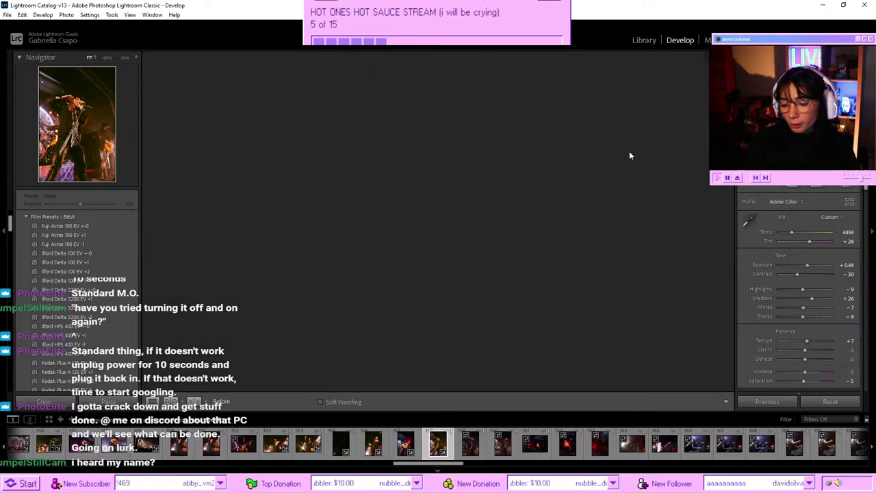
pyautogui.press('\\')
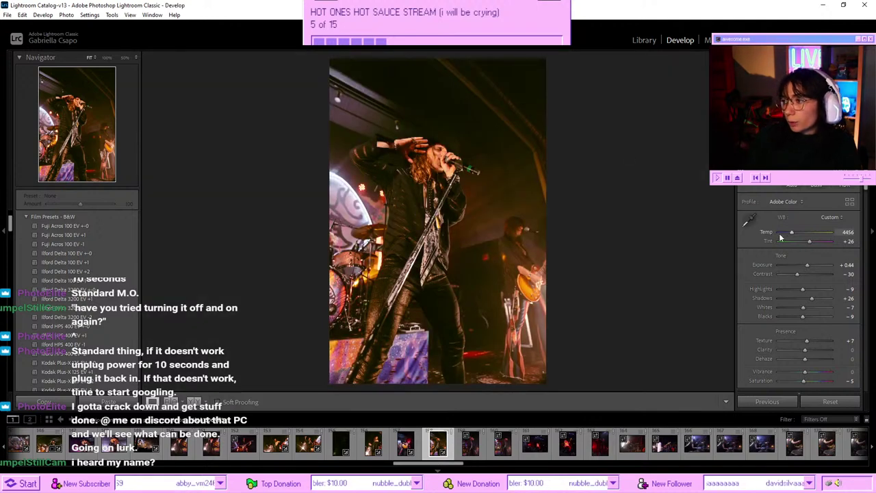
pyautogui.press('\\')
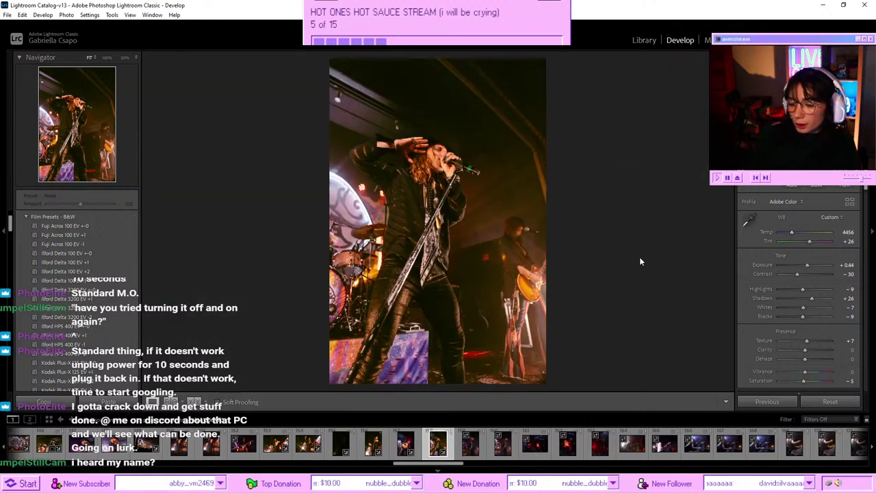
pyautogui.press('Right')
pyautogui.press('Left')
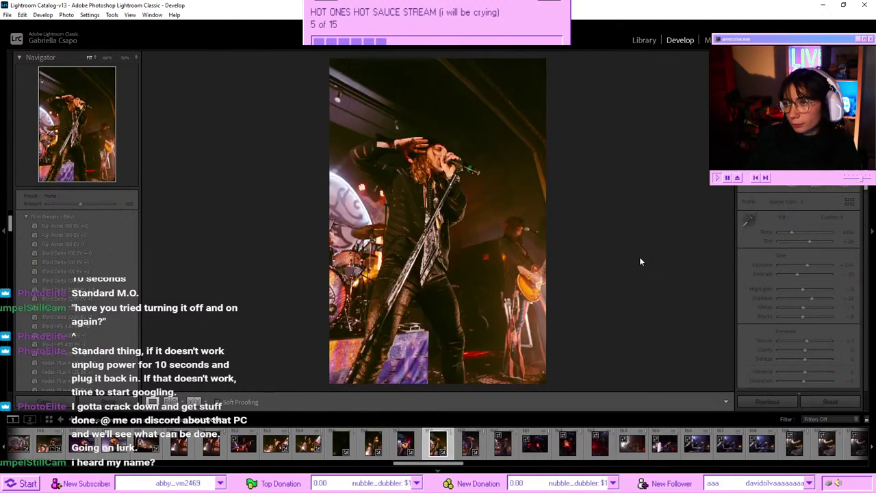
pyautogui.press('Right')
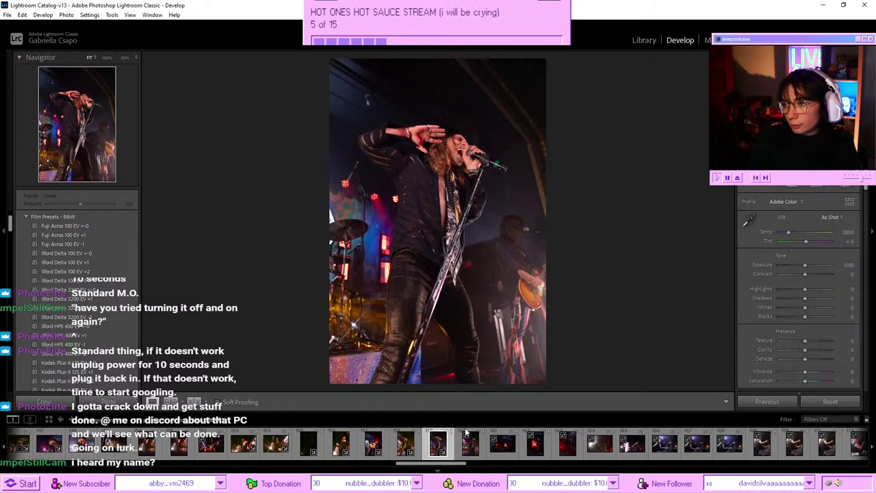
# - Apply the previous photo's develop settings to the second raised-hand singer shot and set Exposure to -3.95 on the first one
pyautogui.rightClick(439, 447)
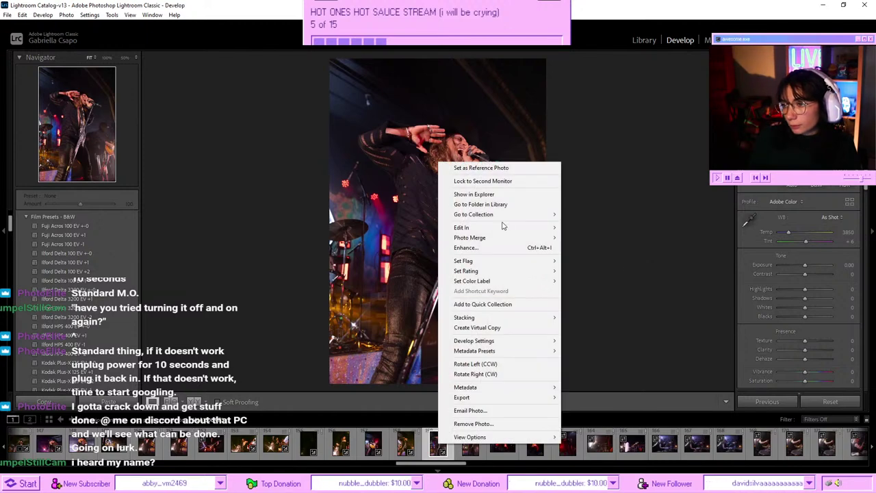
pyautogui.moveTo(513, 340)
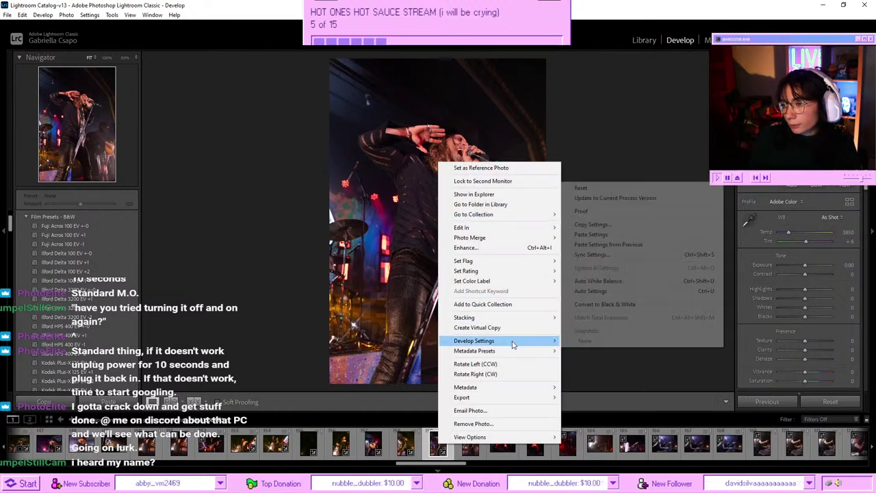
pyautogui.click(607, 244)
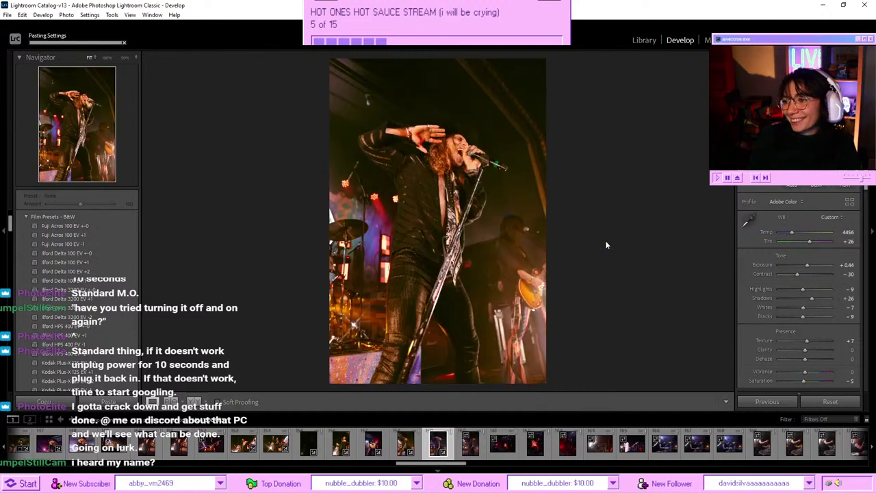
pyautogui.click(405, 443)
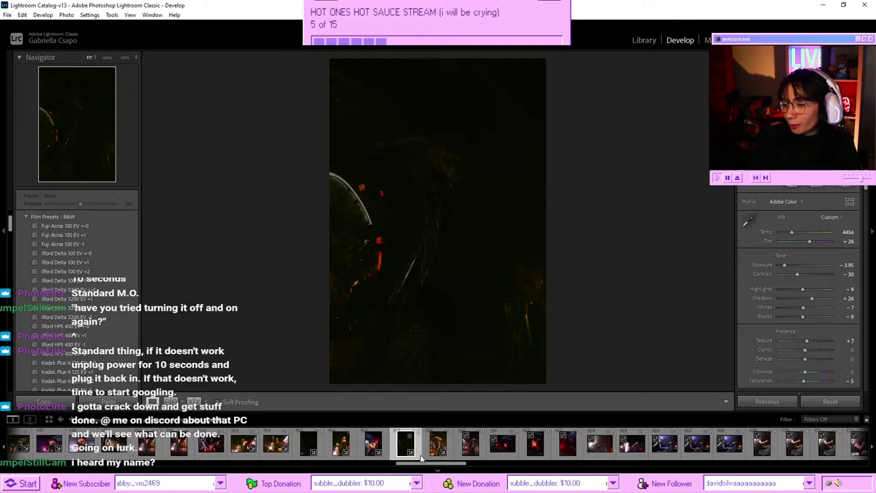
pyautogui.click(449, 443)
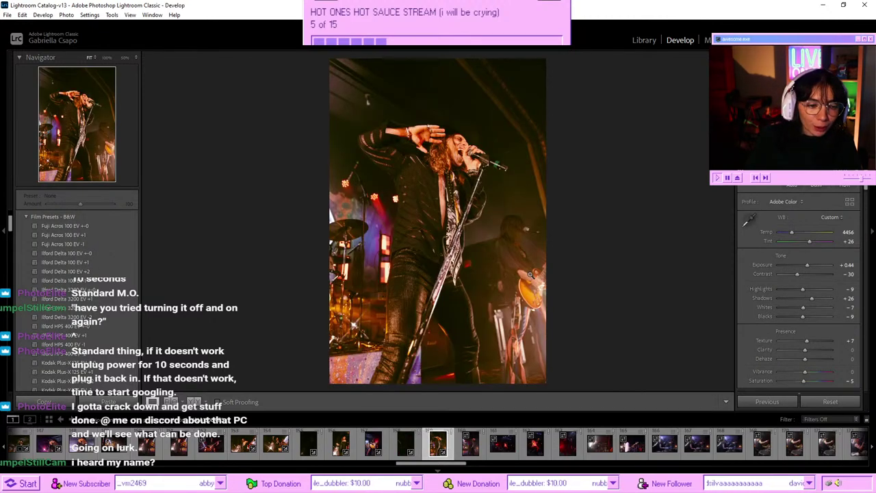
# - Compare the second raised-hand singer photo with its unedited version and set its Vertical transform to -11
pyautogui.press('\\')
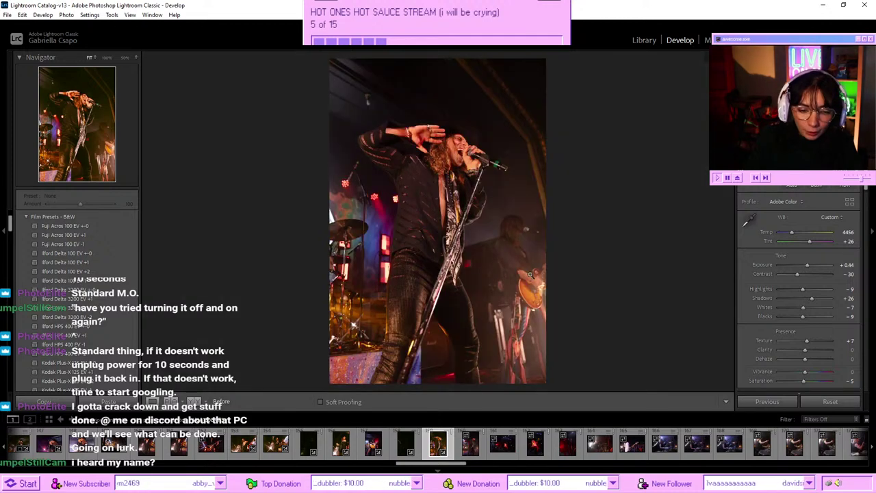
pyautogui.press('\\')
pyautogui.press('\\')
pyautogui.press('\\')
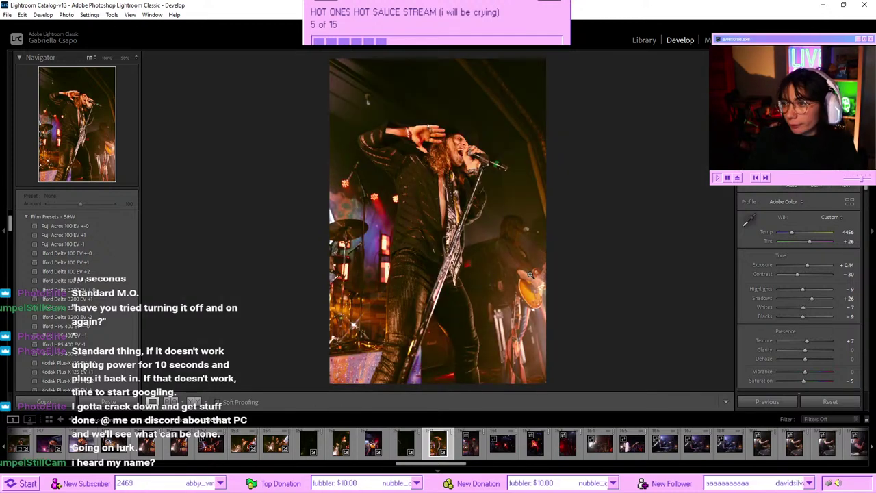
pyautogui.scroll(-2, 804, 292)
pyautogui.scroll(-15, 803, 293)
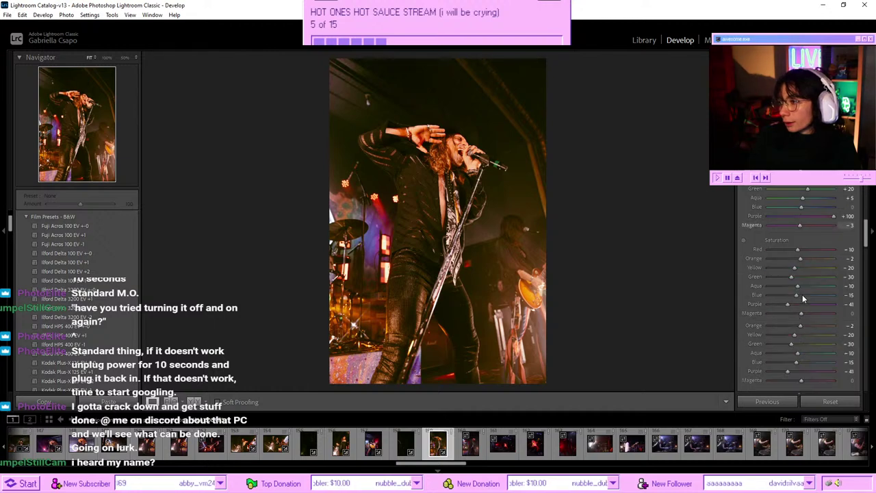
pyautogui.scroll(-2, 802, 294)
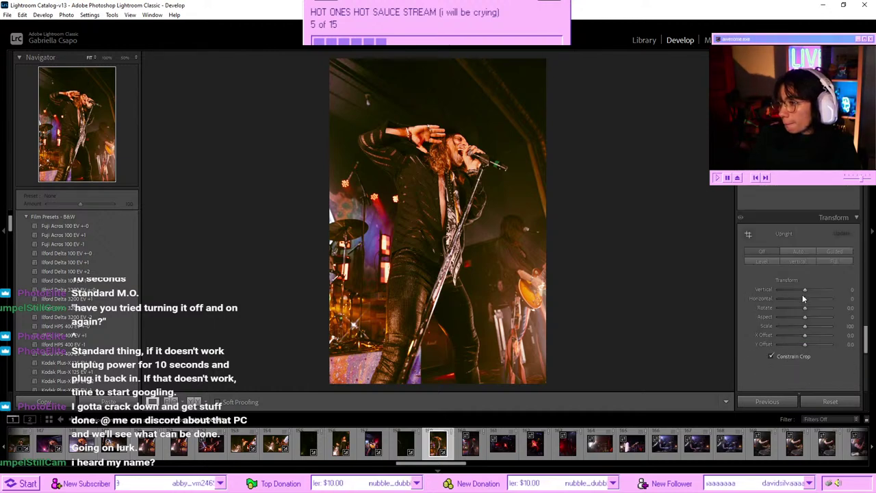
pyautogui.moveTo(804, 292); pyautogui.dragTo(801, 292)
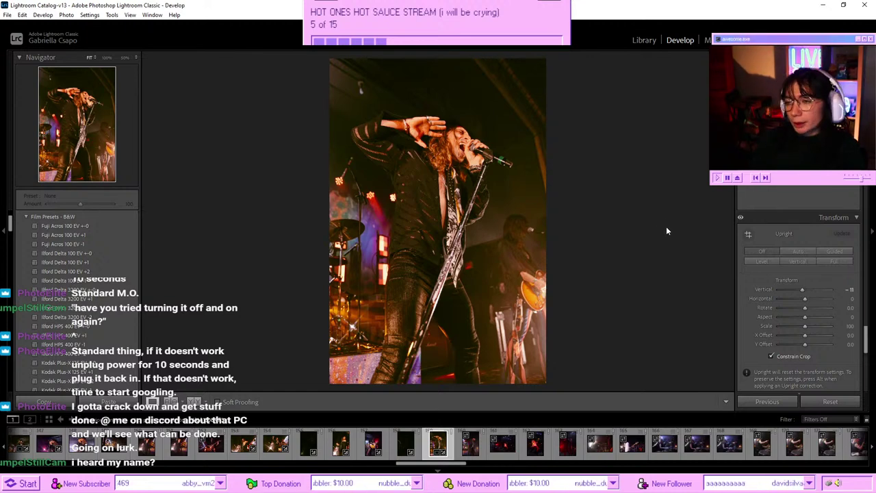
# - Paste the develop settings from the previous photo onto the next shot, the singer with his arm stretched toward the drums
pyautogui.press('Right')
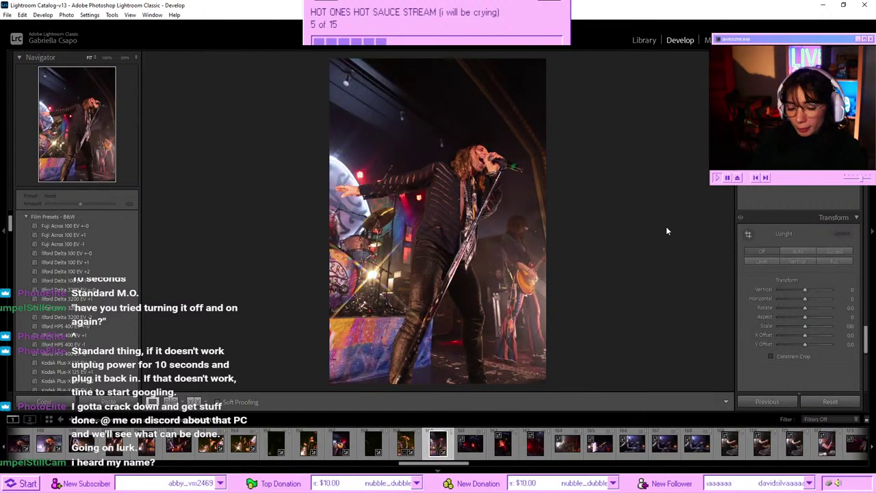
pyautogui.rightClick(431, 158)
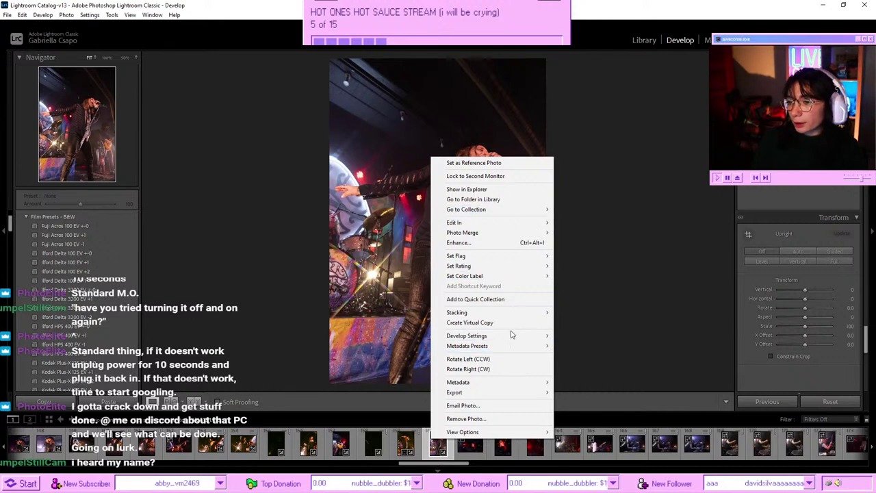
pyautogui.moveTo(518, 336)
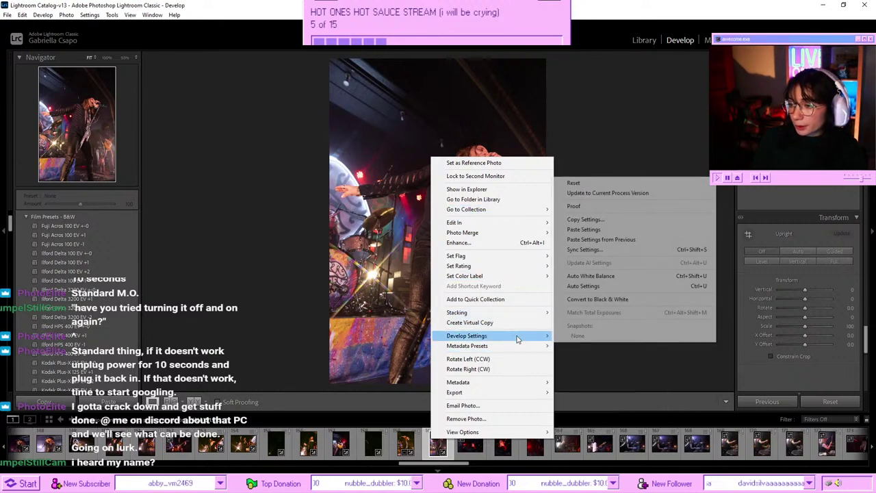
pyautogui.click(601, 239)
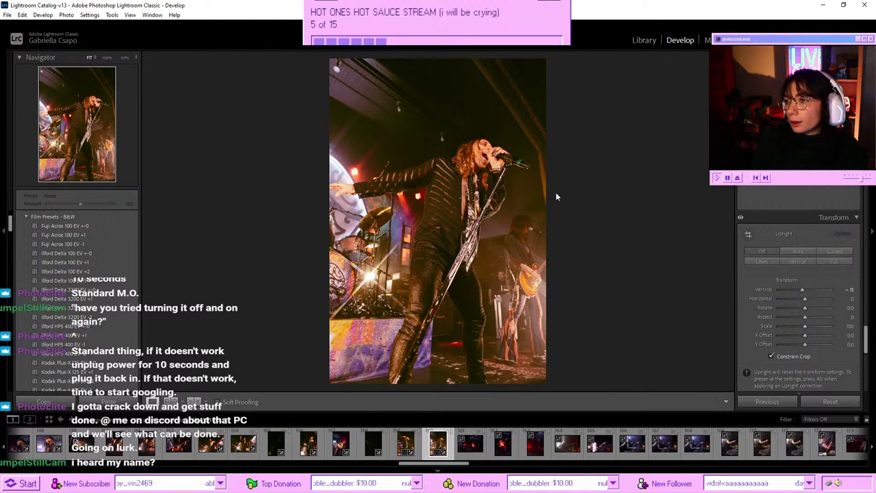
# - Raise Temp slightly on the outstretched-arm singer photo and set the Orange saturation to -20
pyautogui.scroll(-5, 766, 293)
pyautogui.scroll(10, 774, 293)
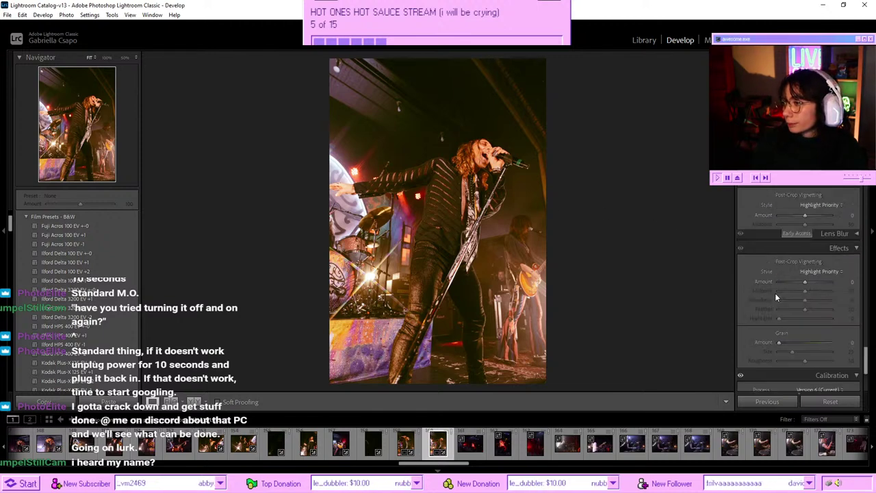
pyautogui.scroll(3, 784, 283)
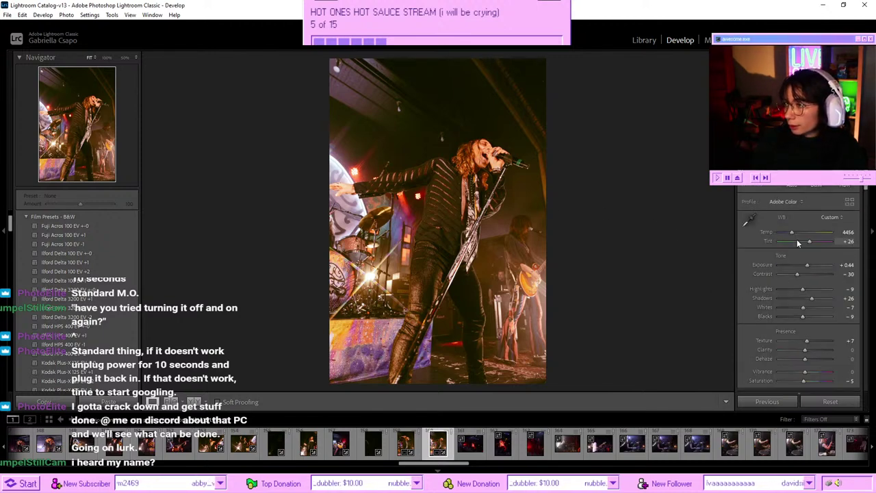
pyautogui.moveTo(790, 234); pyautogui.dragTo(793, 233)
pyautogui.scroll(-5, 826, 290)
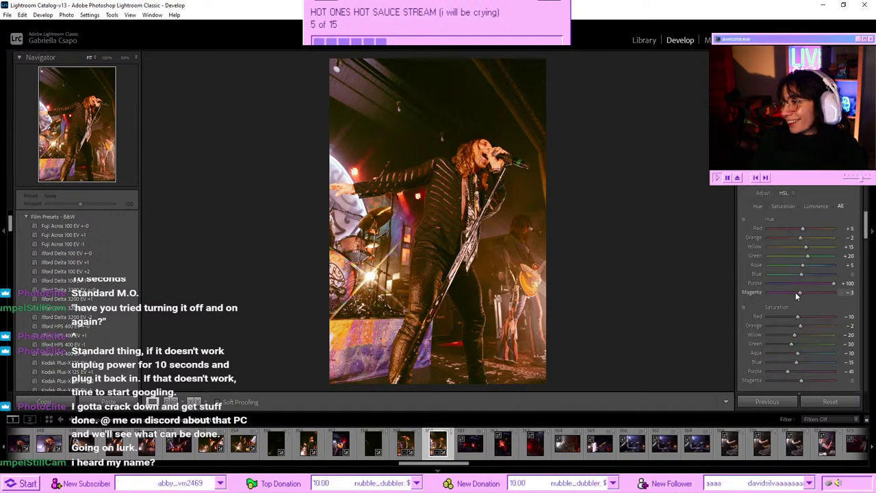
pyautogui.moveTo(800, 327); pyautogui.dragTo(795, 327)
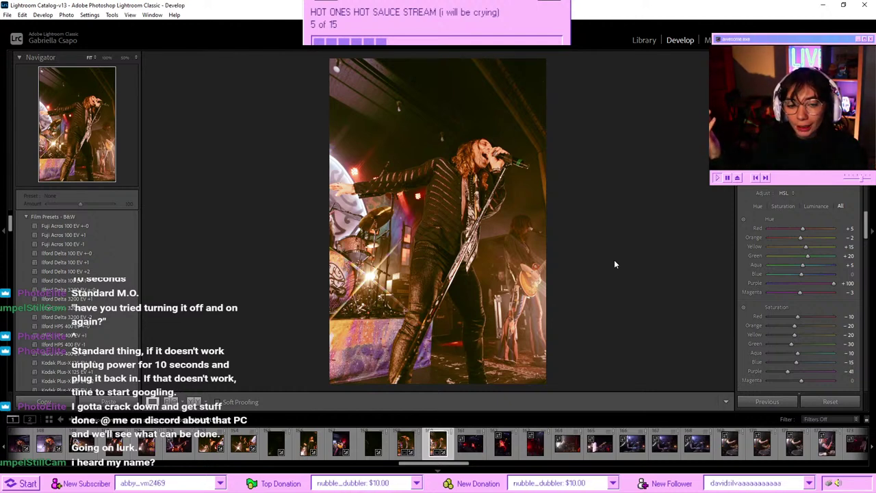
# - Skip past the red-lit stage shots and paste the copied develop settings onto the photo of the drummer with a raised stick
pyautogui.click(464, 450)
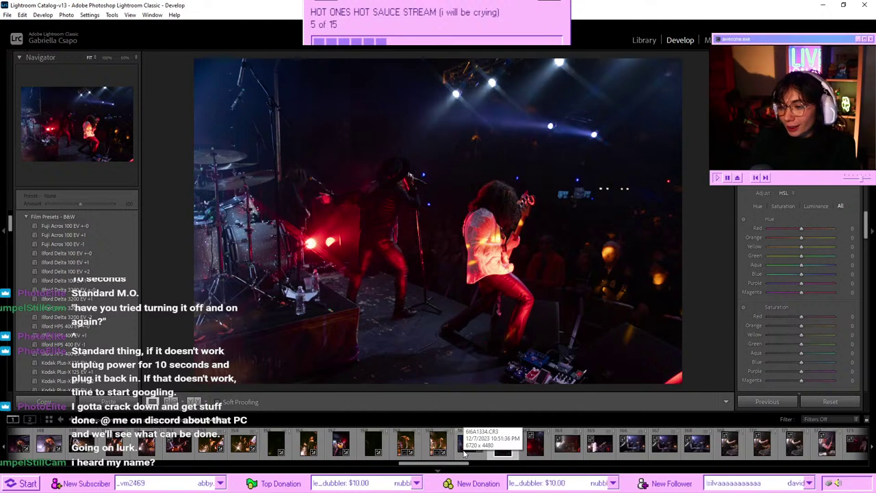
pyautogui.press('Right')
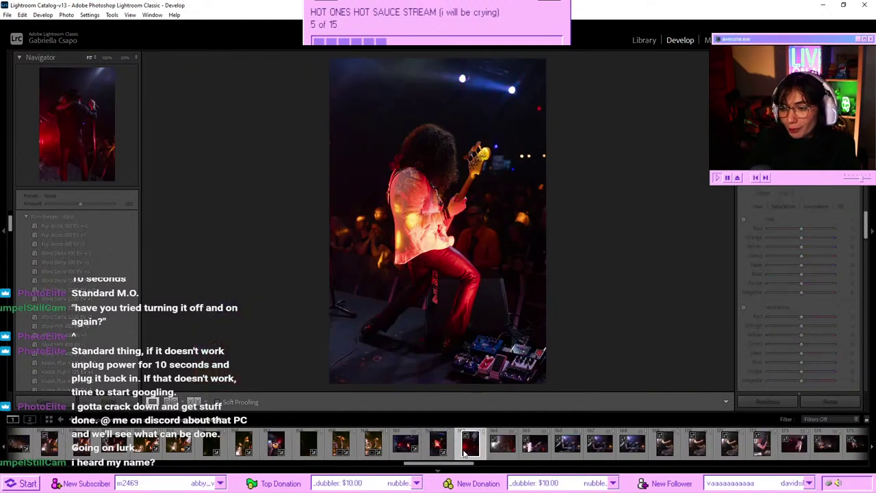
pyautogui.press('Right')
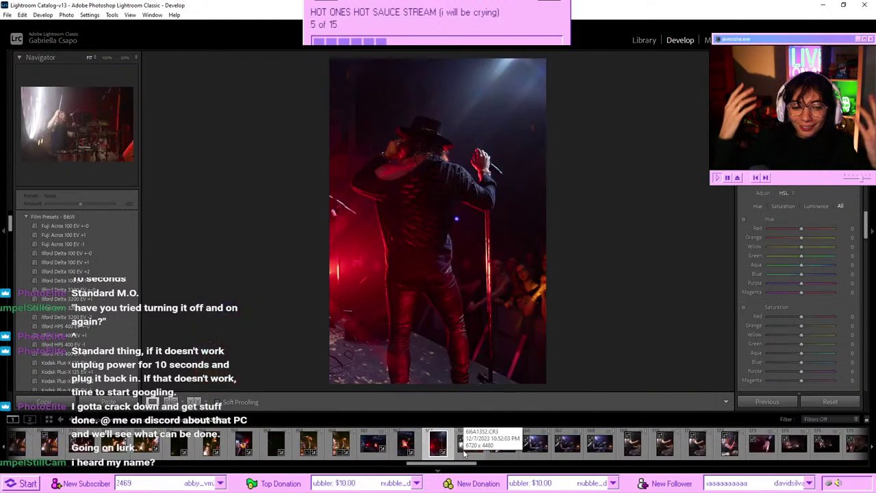
pyautogui.press('Right')
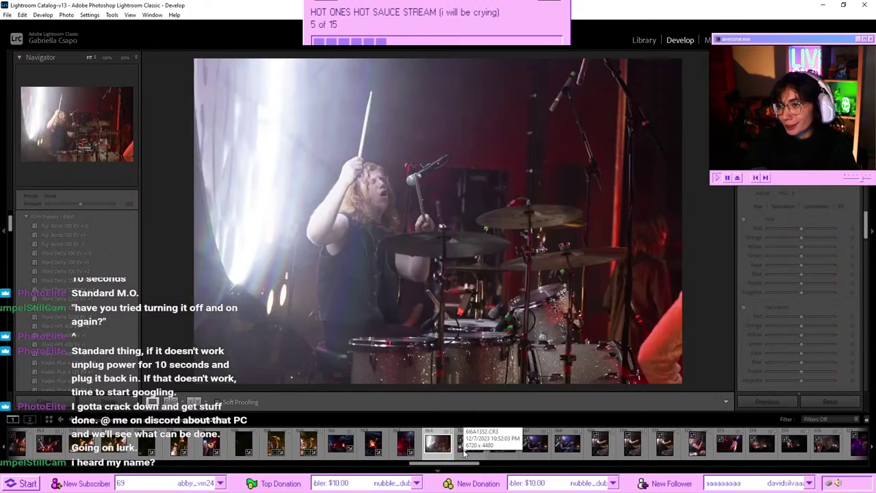
pyautogui.press('Right')
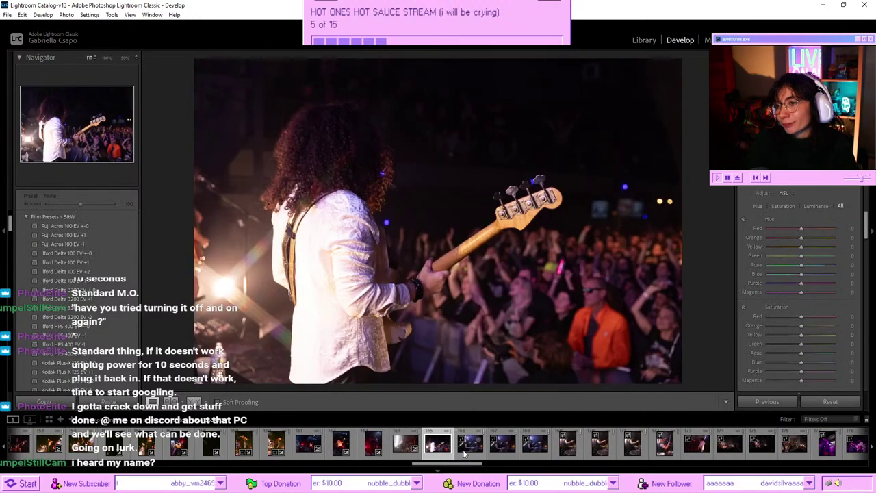
pyautogui.press('Left')
pyautogui.hotkey('ctrl', 'shift', 'v')
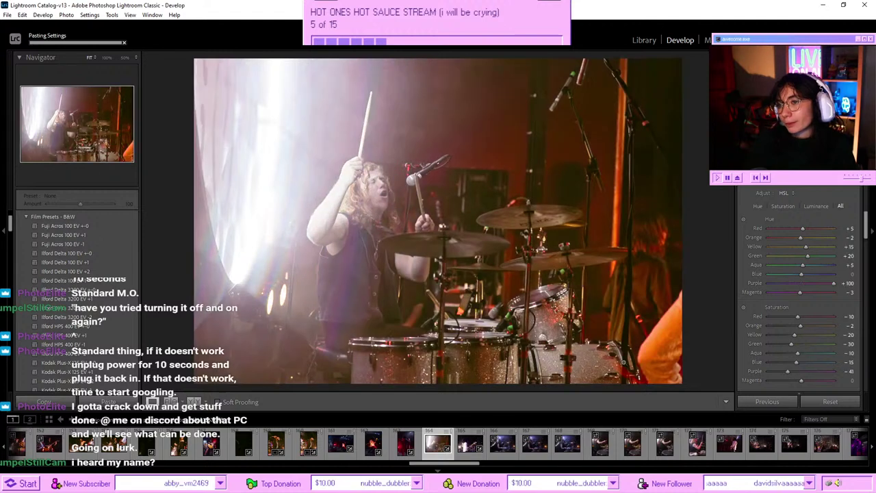
# - Set the raised-stick drummer photo's Temp to 7000, Highlights to -65, Whites to -5 and Blacks to -37
pyautogui.scroll(5, 760, 284)
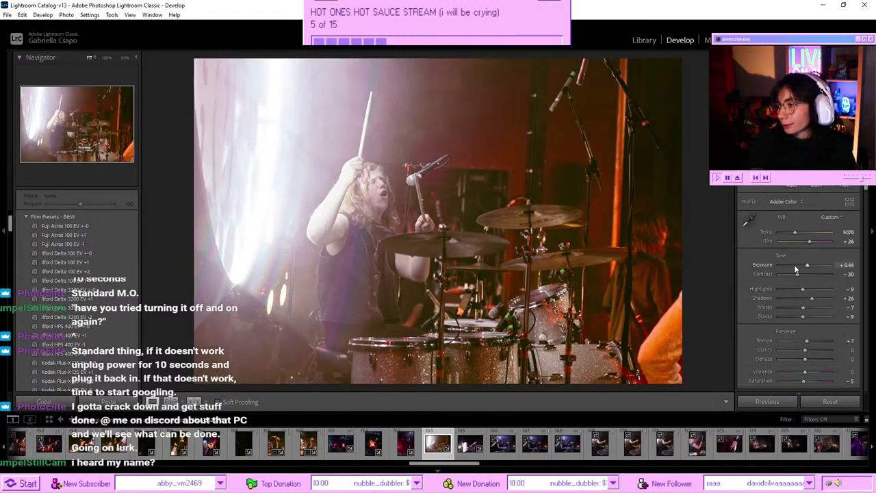
pyautogui.click(802, 232)
pyautogui.moveTo(803, 232); pyautogui.dragTo(806, 232)
pyautogui.click(790, 289)
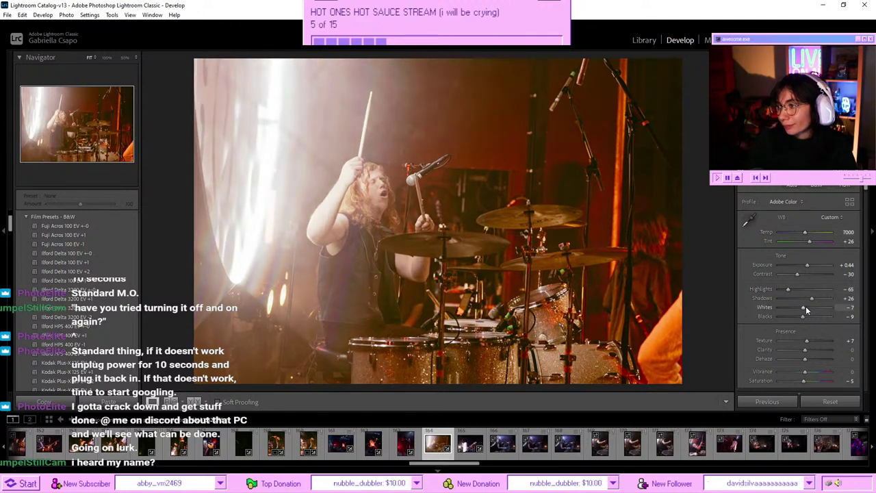
pyautogui.click(796, 307)
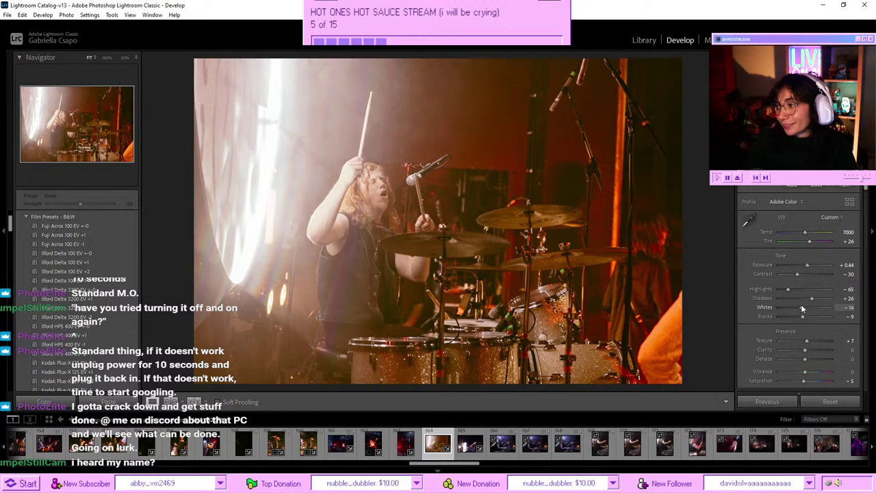
pyautogui.click(804, 308)
pyautogui.click(797, 317)
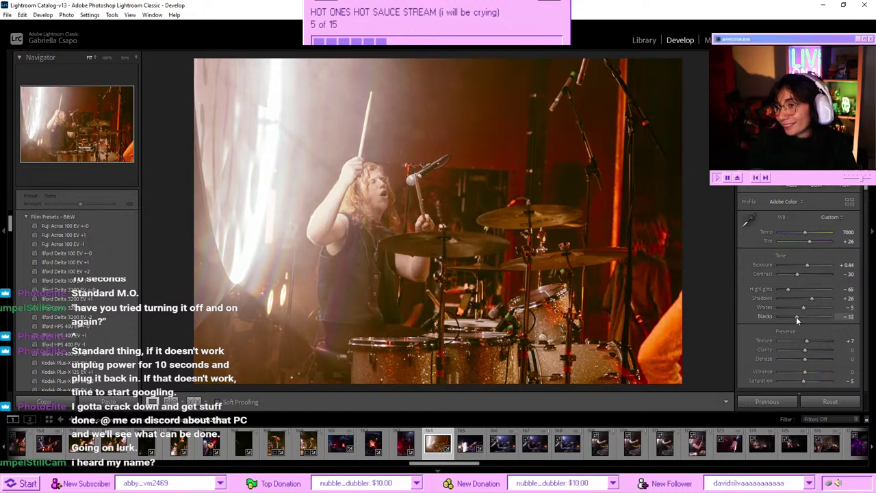
# - Straighten the raised-stick drummer photo with a Rotate transform of -0.4
pyautogui.scroll(-10, 803, 270)
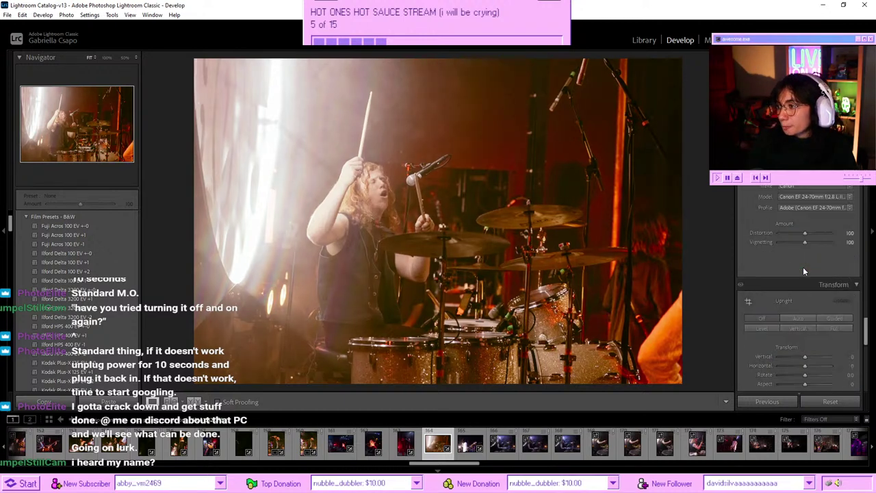
pyautogui.scroll(2, 804, 271)
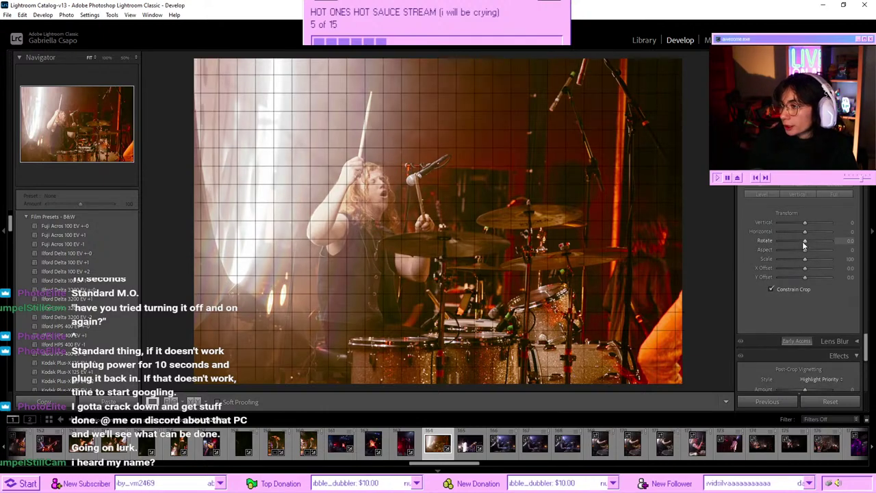
pyautogui.moveTo(804, 245); pyautogui.dragTo(804, 244)
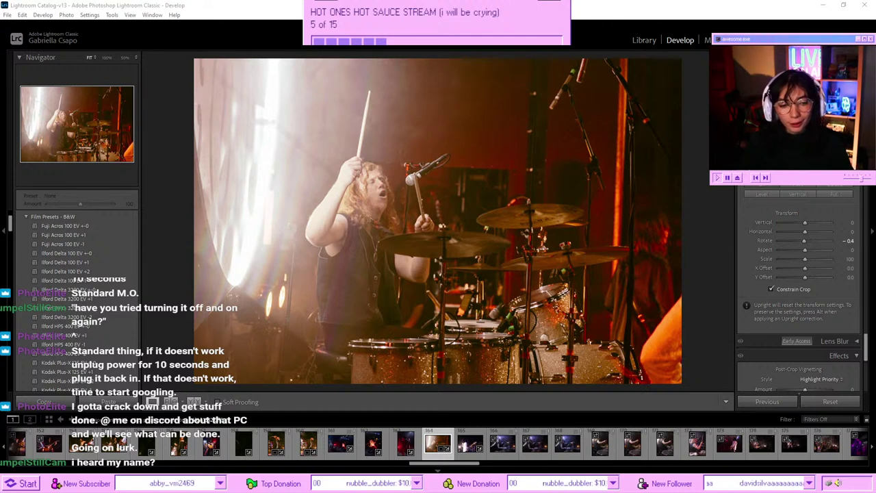
# - Compare the drummer photo before and after editing and set its Temp to 6737
pyautogui.click(698, 243)
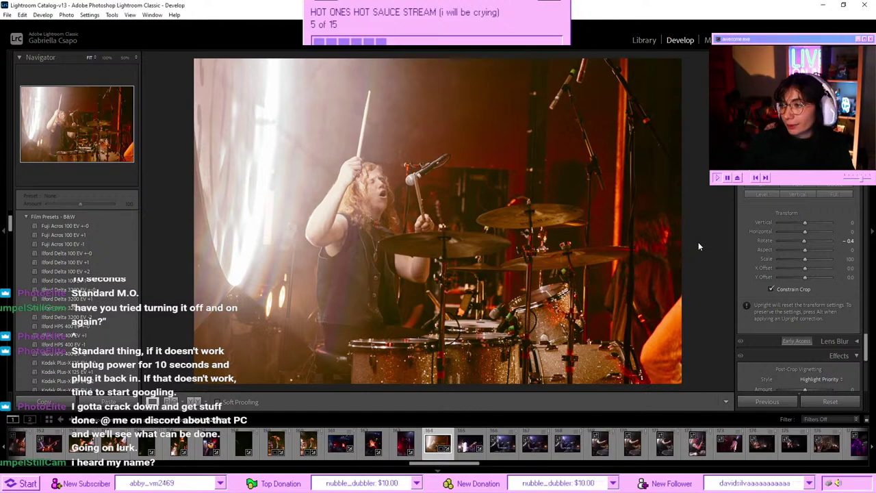
pyautogui.press('\\')
pyautogui.press('\\')
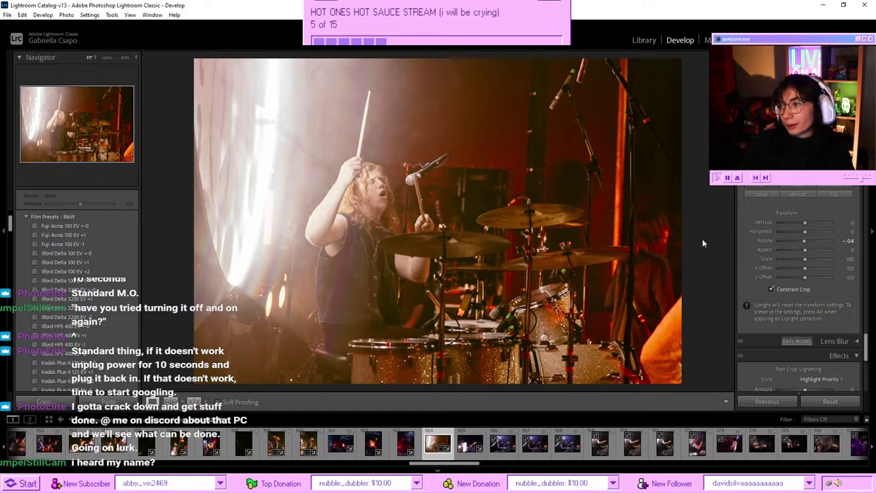
pyautogui.scroll(10, 791, 250)
pyautogui.scroll(5, 793, 251)
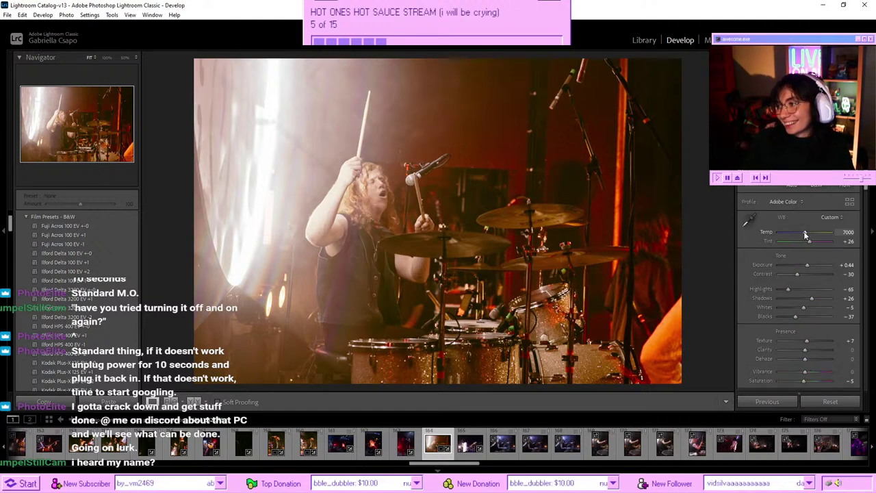
pyautogui.moveTo(806, 233); pyautogui.dragTo(802, 232)
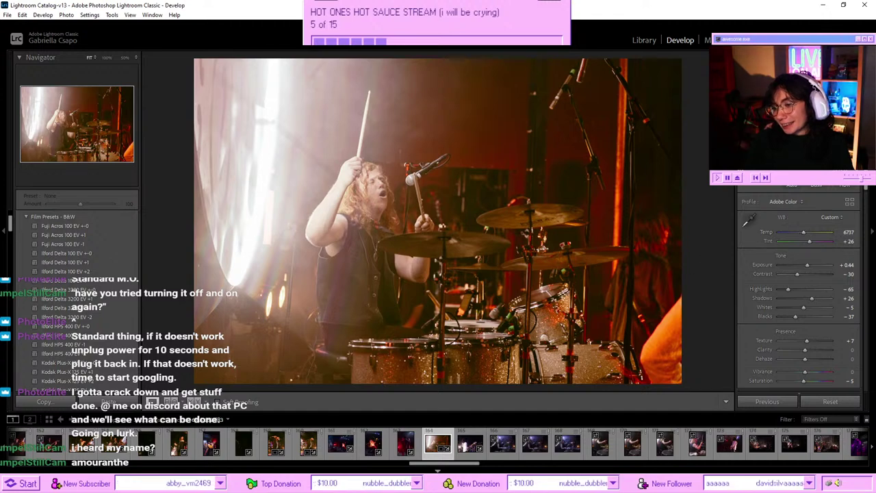
# - Apply the copied develop settings to the bassist facing the crowd, with Highlights at -30 and Temp at 5684, and open the following photo
pyautogui.press('Right')
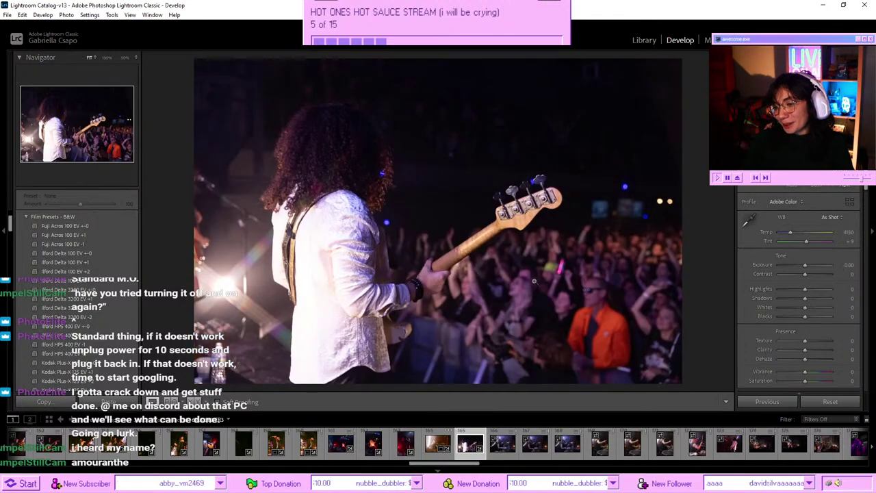
pyautogui.hotkey('ctrl', 'shift', 'v')
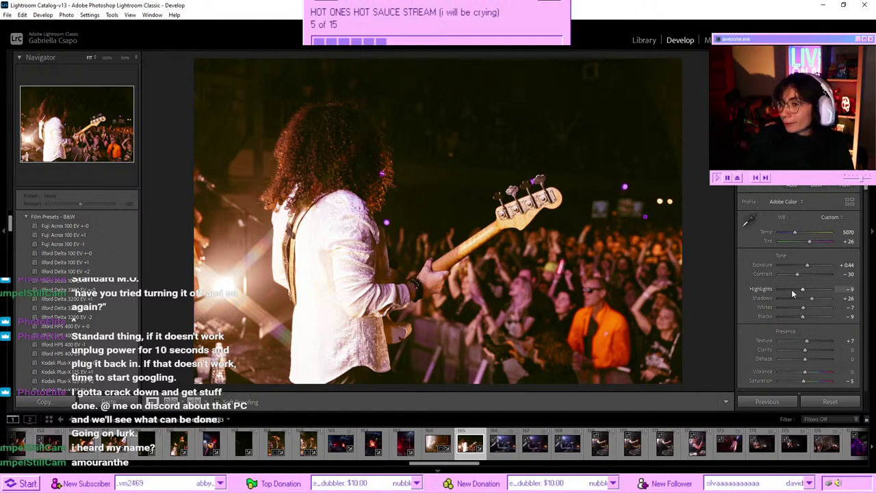
pyautogui.moveTo(793, 292); pyautogui.dragTo(797, 289)
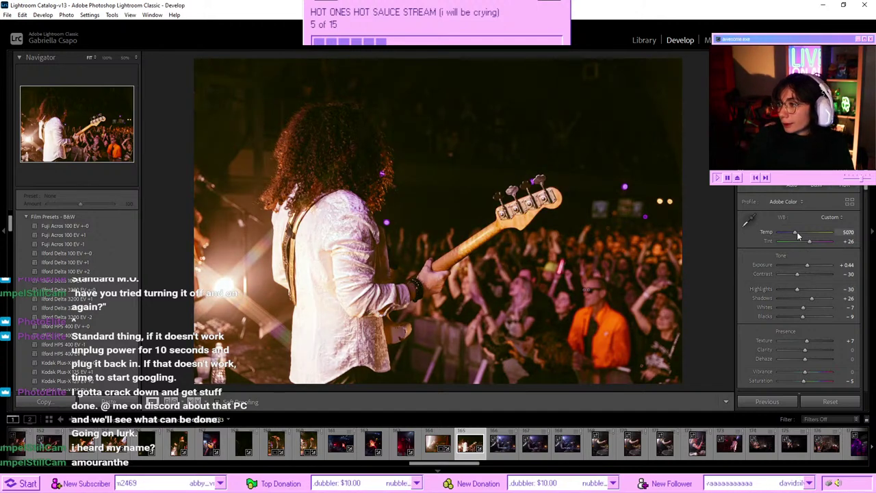
pyautogui.moveTo(797, 236); pyautogui.dragTo(799, 234)
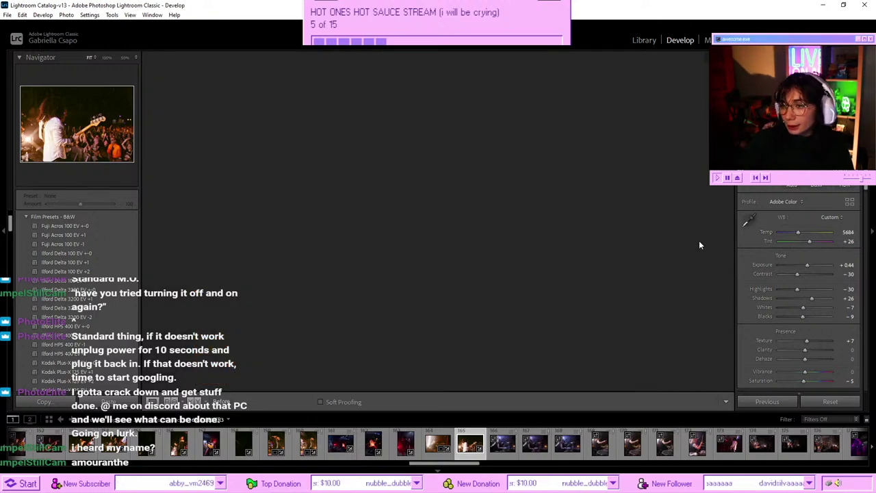
pyautogui.press('Right')
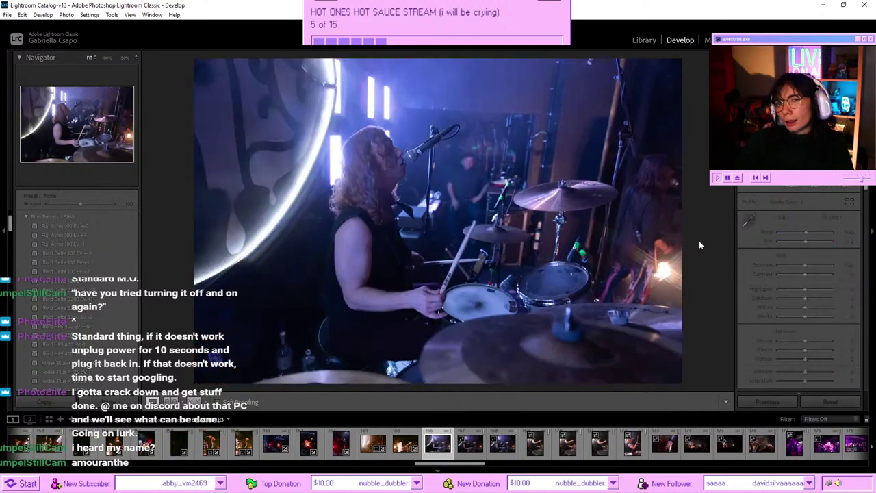
# - Apply the copied develop settings to the side-view drummer photo, with Temp at 50000, Highlights at +30 and Blacks at -18
pyautogui.hotkey('ctrl', 'shift', 'v')
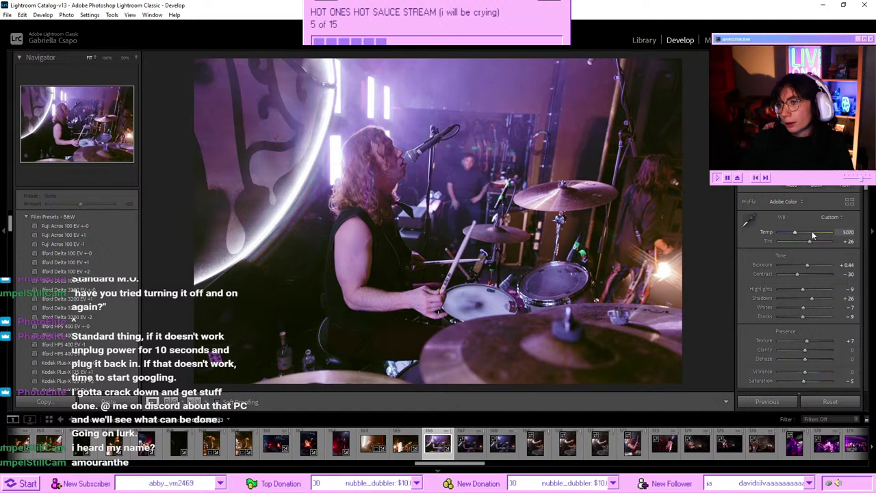
pyautogui.moveTo(810, 232); pyautogui.dragTo(831, 234)
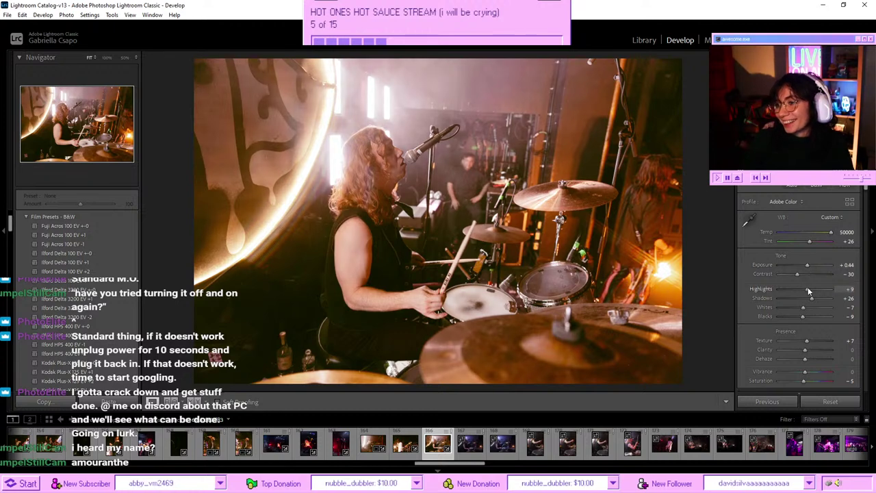
pyautogui.moveTo(808, 291); pyautogui.dragTo(812, 289)
pyautogui.moveTo(799, 320); pyautogui.dragTo(797, 319)
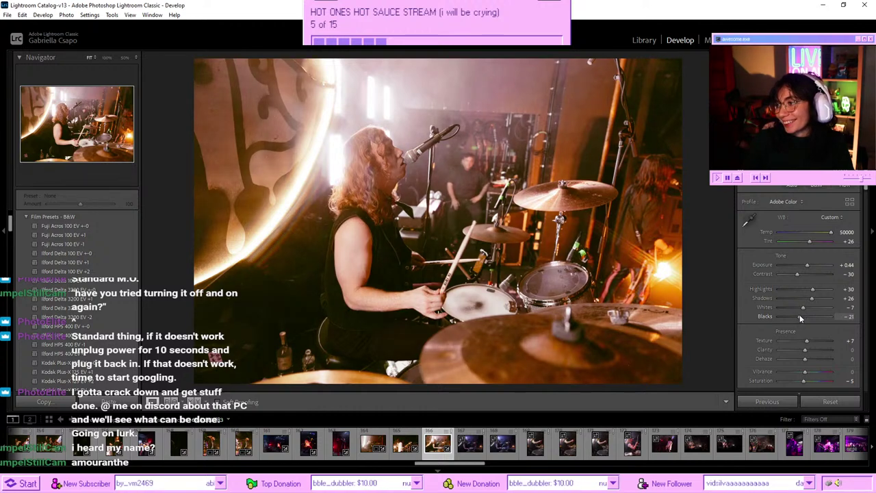
# - Set the drummer photo's shadow color grading hue to 44 and straighten it with a Rotate transform of -0.5
pyautogui.scroll(-5, 788, 239)
pyautogui.scroll(-5, 788, 238)
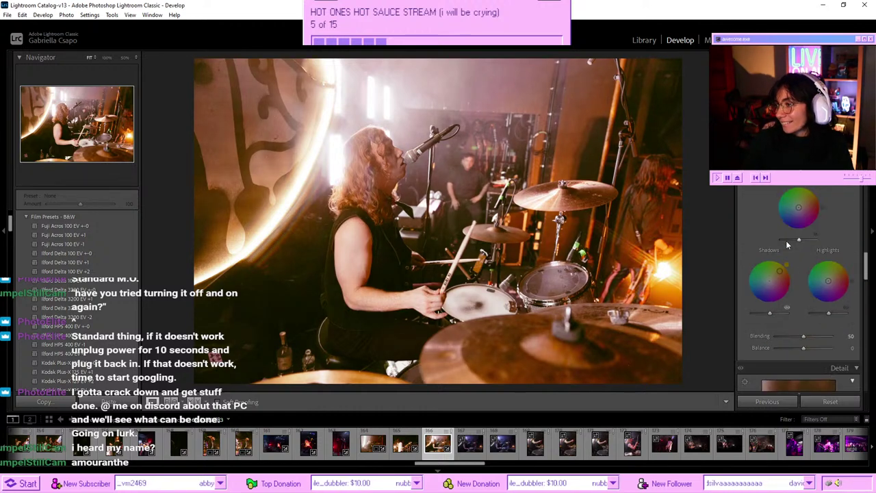
pyautogui.moveTo(786, 267); pyautogui.dragTo(787, 266)
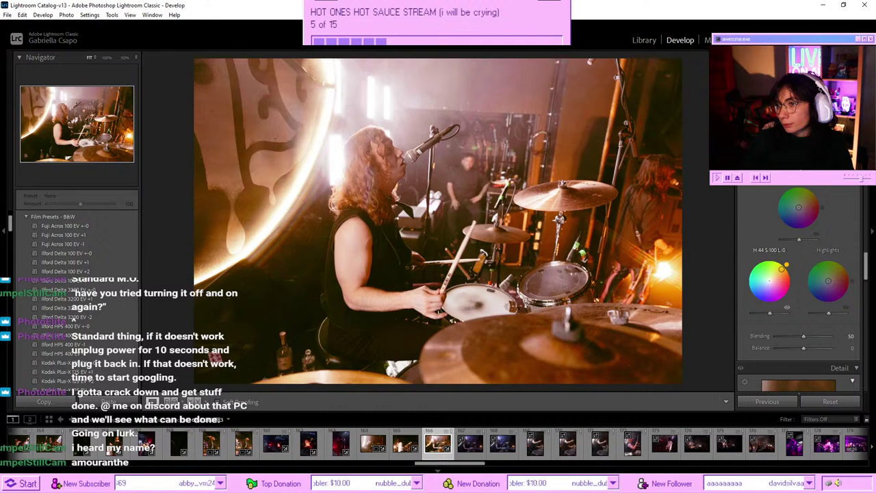
pyautogui.scroll(-5, 782, 218)
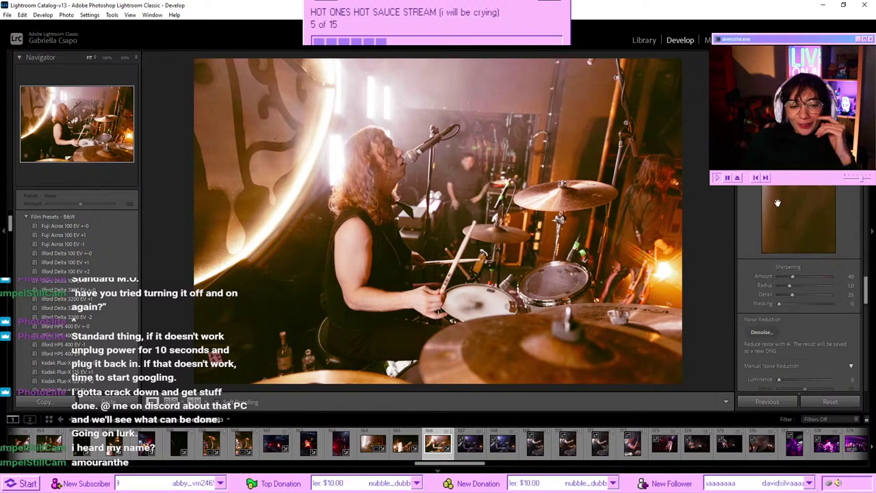
pyautogui.scroll(-3, 781, 217)
pyautogui.moveTo(805, 240); pyautogui.dragTo(806, 245)
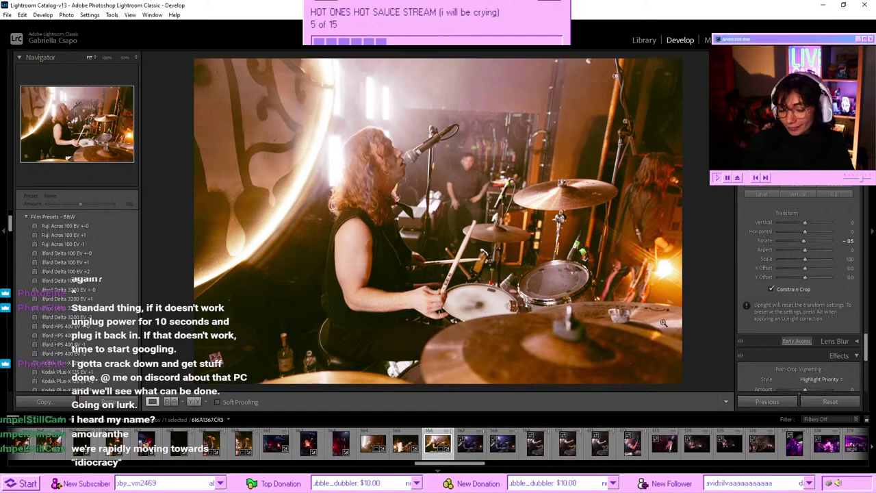
# - Check the next two drummer shots and apply the edited drummer photo's previous settings to 6I6A1370.CR3
pyautogui.click(470, 443)
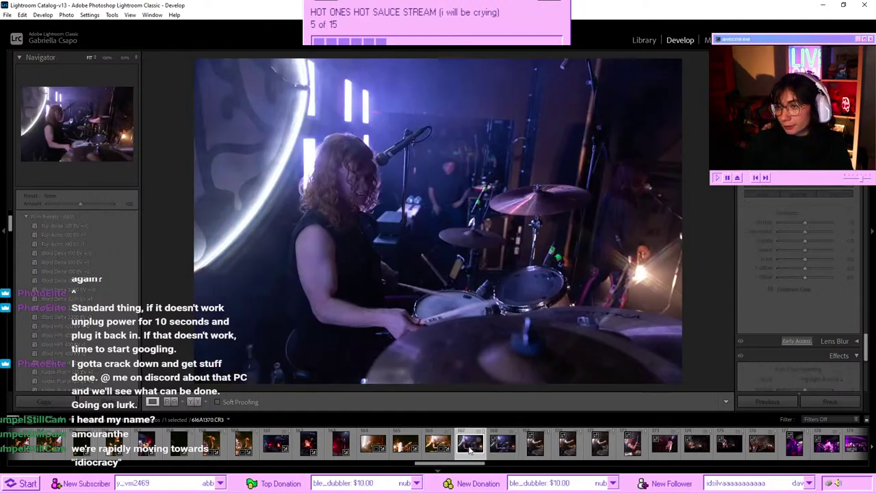
pyautogui.press('Right')
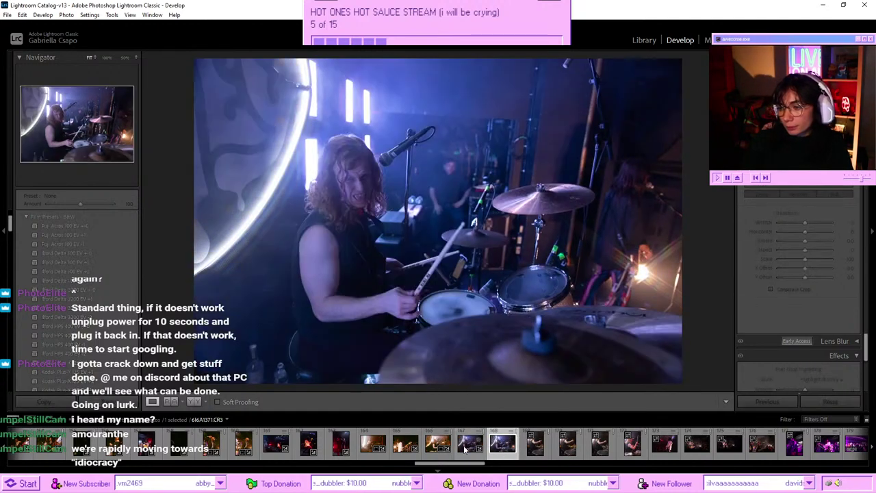
pyautogui.click(438, 443)
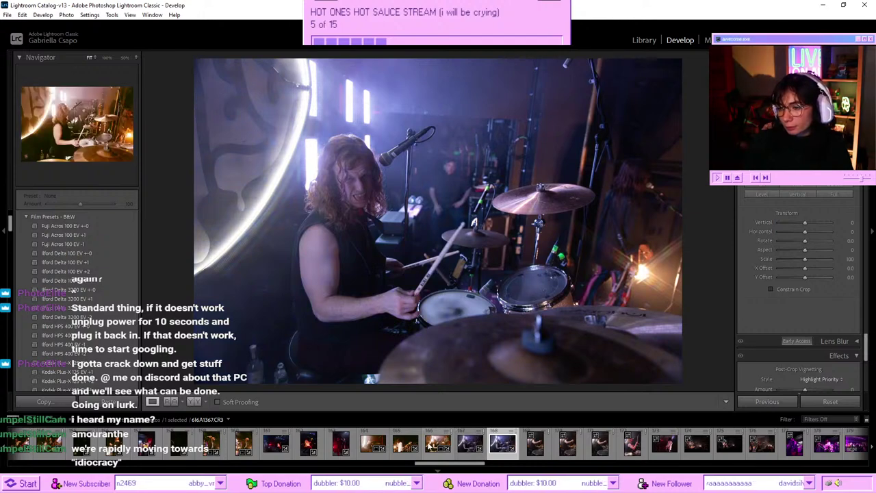
pyautogui.press('Right')
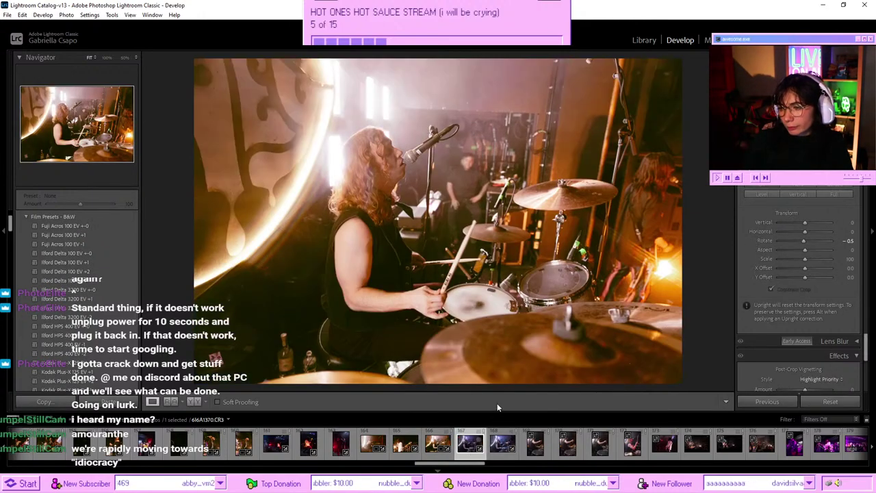
pyautogui.rightClick(478, 447)
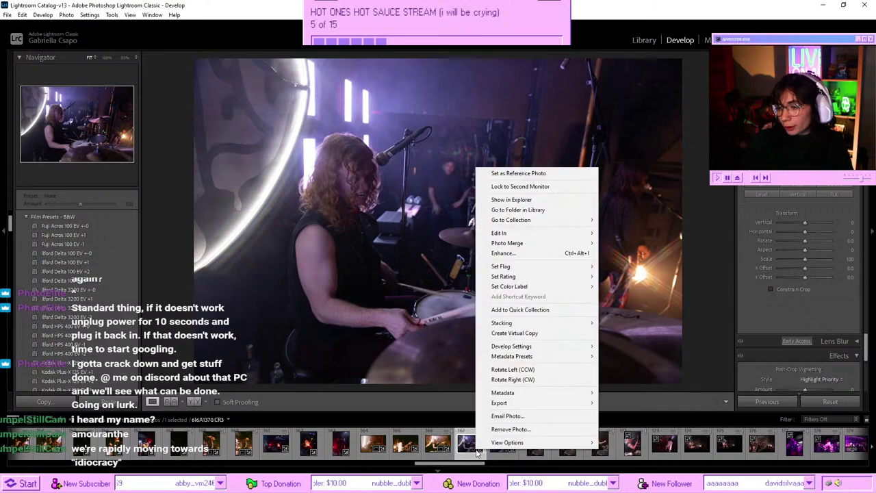
pyautogui.moveTo(521, 348)
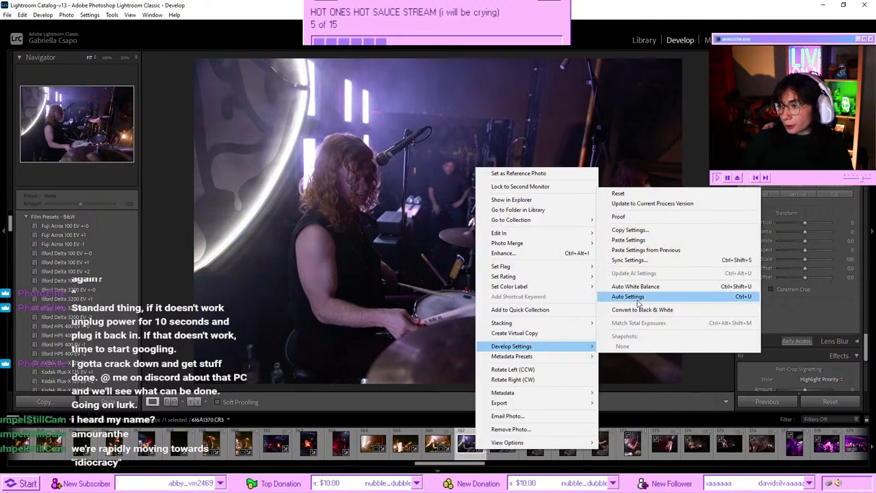
pyautogui.click(644, 250)
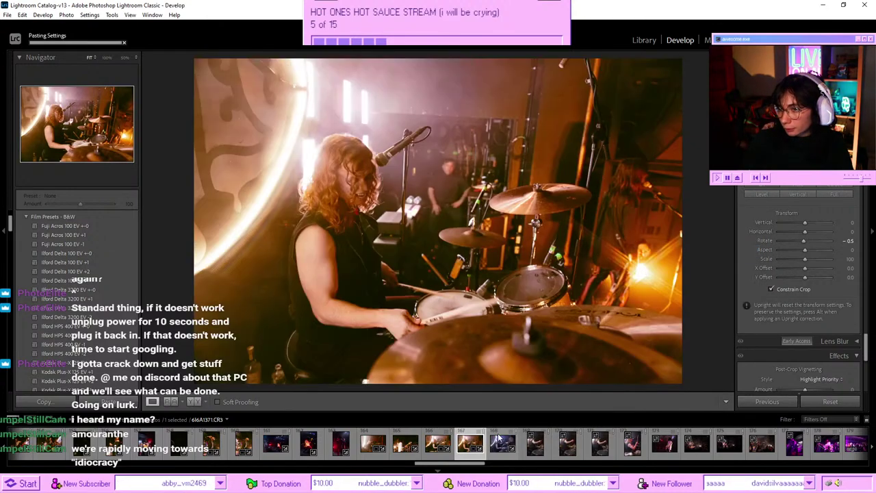
# - Paste the previous photo's develop settings onto 6I6A1371.CR3, the drummer facing the camera
pyautogui.click(504, 445)
pyautogui.rightClick(502, 442)
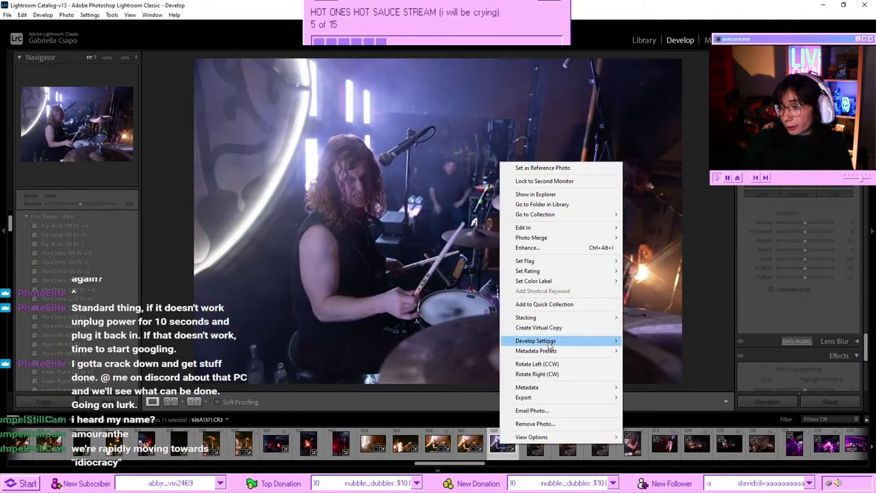
pyautogui.moveTo(565, 346)
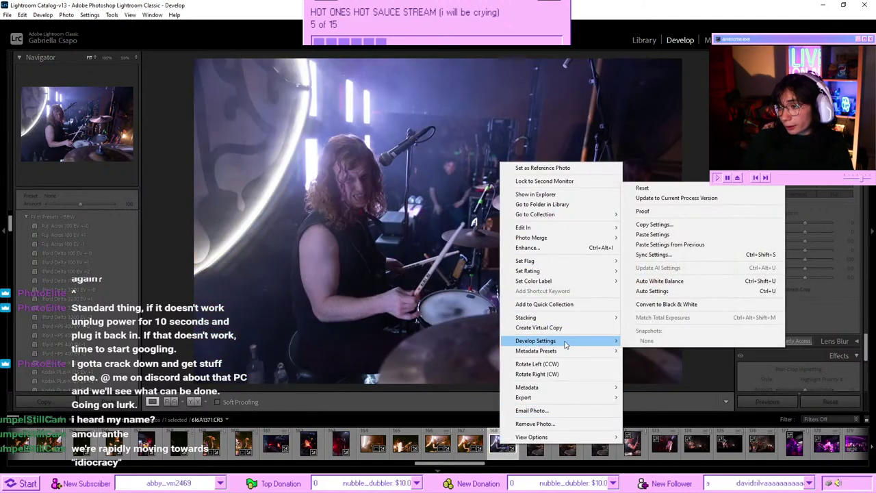
pyautogui.click(674, 245)
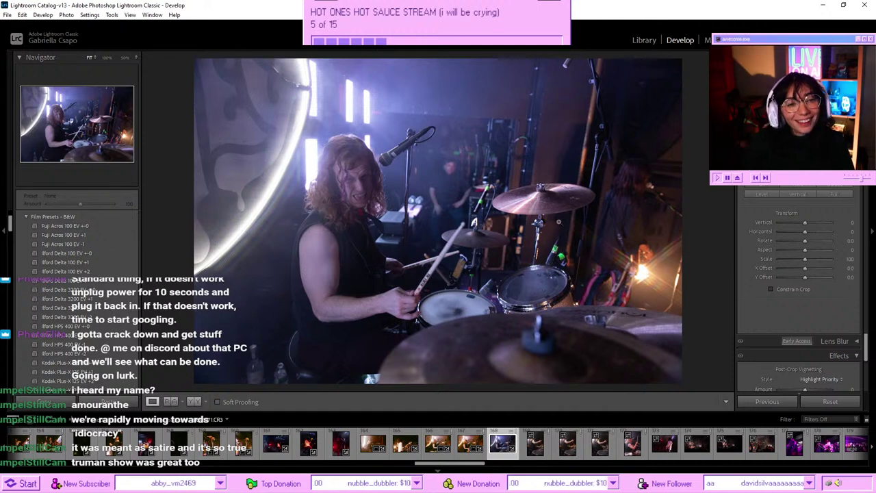
pyautogui.scroll(10, 748, 295)
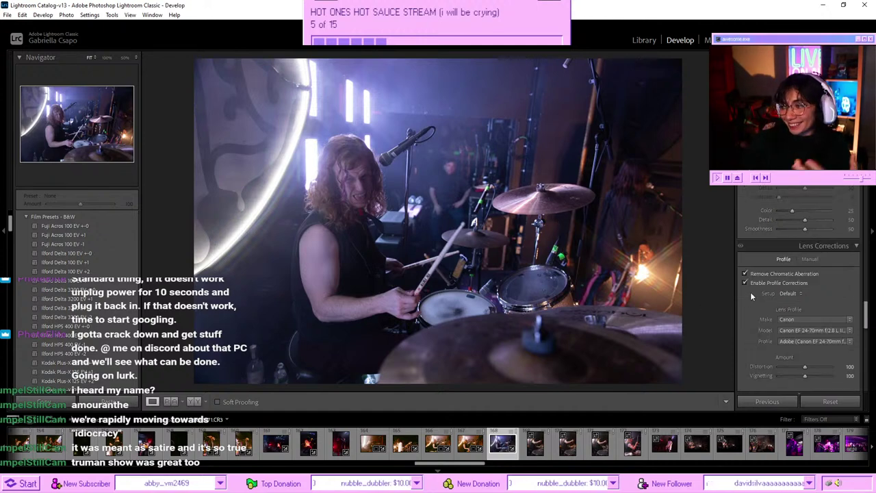
pyautogui.scroll(2, 745, 258)
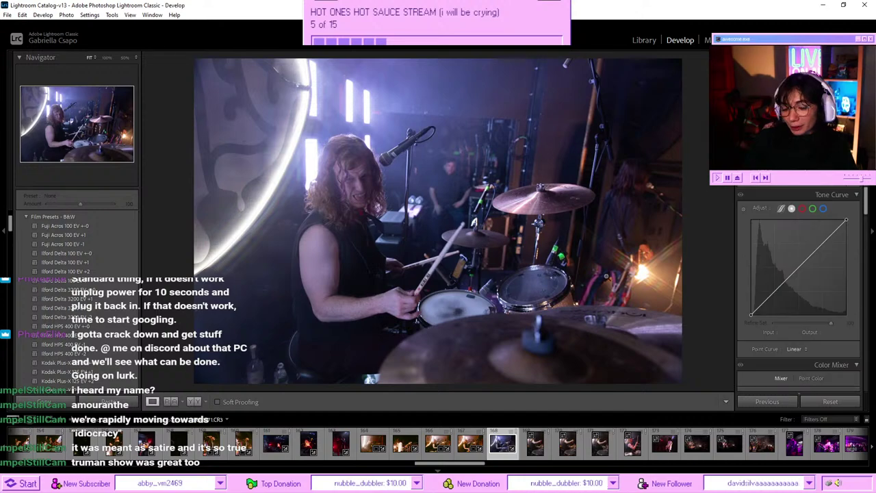
pyautogui.rightClick(504, 445)
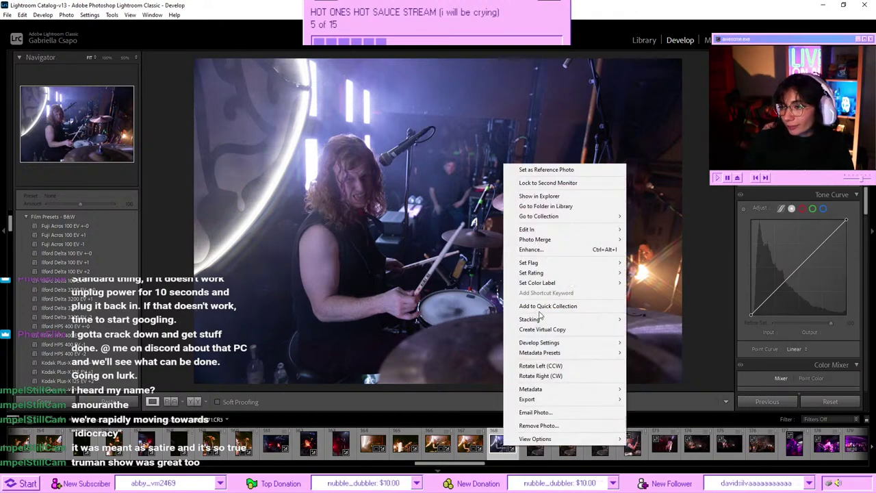
pyautogui.moveTo(560, 343)
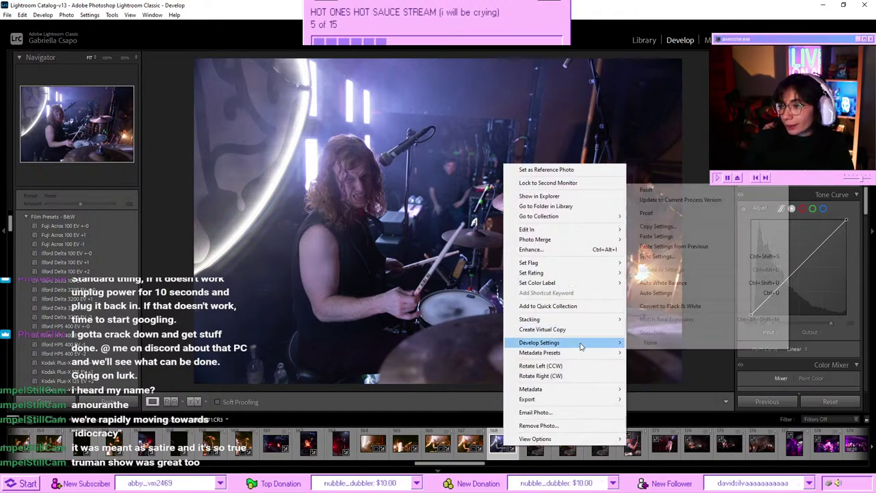
pyautogui.click(664, 246)
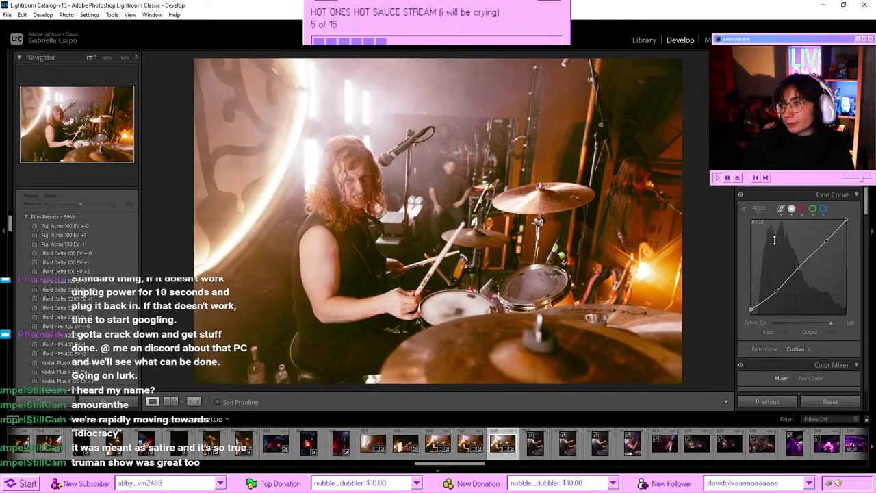
pyautogui.scroll(5, 781, 257)
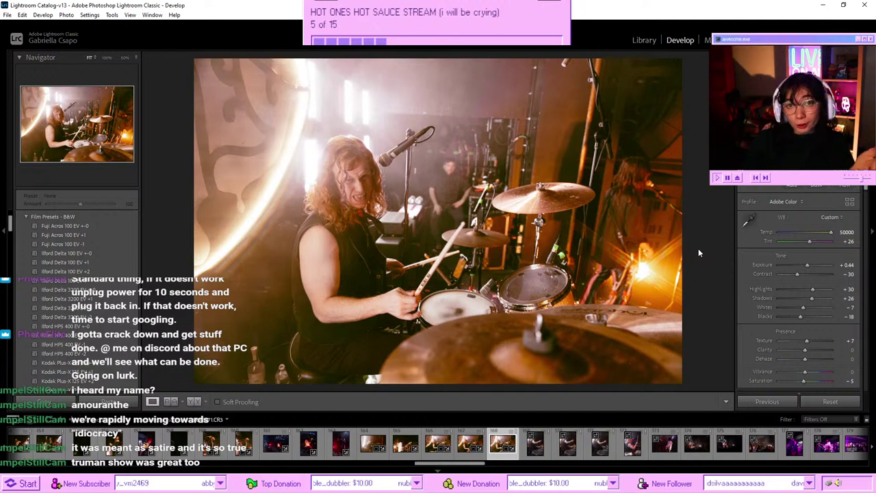
# - Open the following vertical drummer photo and paste the develop settings from the previous photo onto it
pyautogui.press('Right')
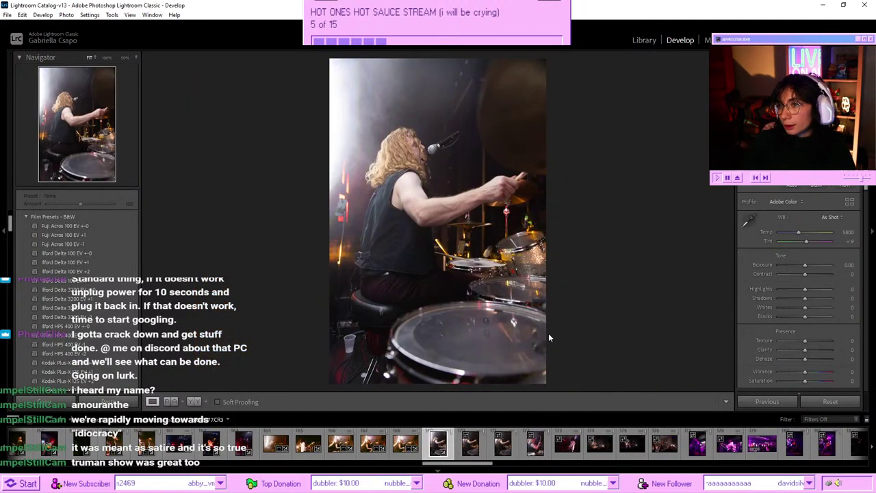
pyautogui.hotkey('ctrl', 'v')
pyautogui.rightClick(442, 447)
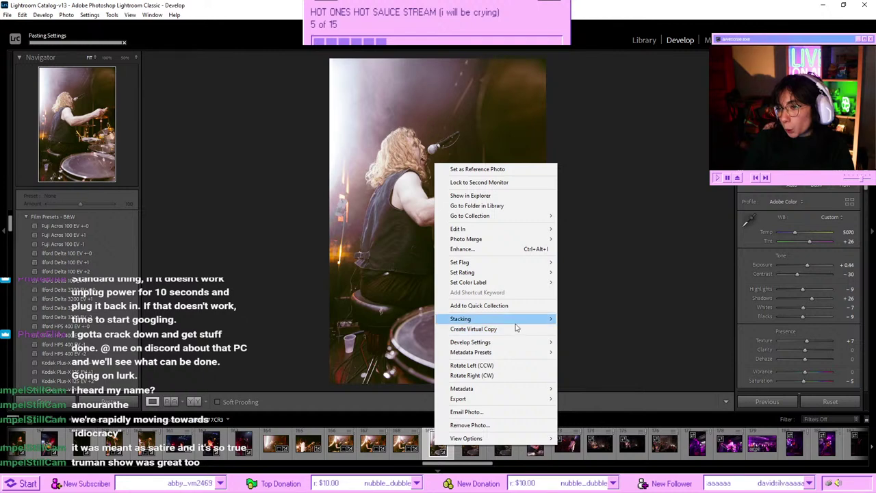
pyautogui.moveTo(523, 347)
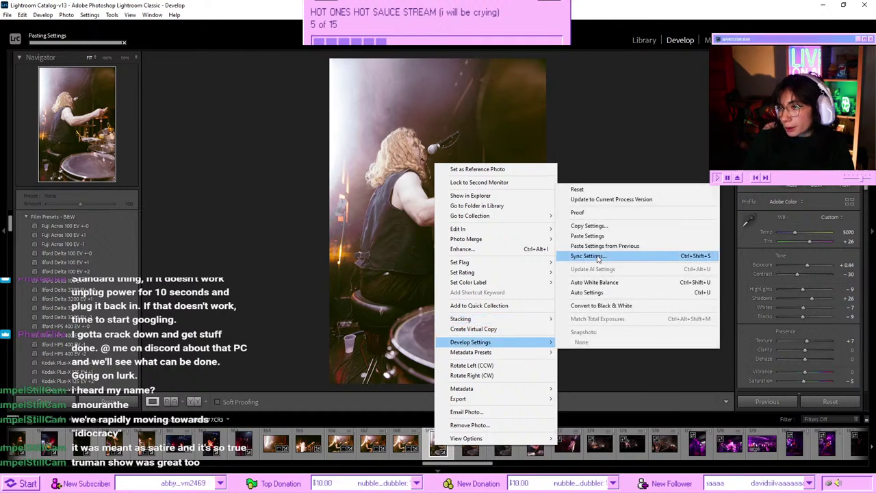
pyautogui.click(602, 248)
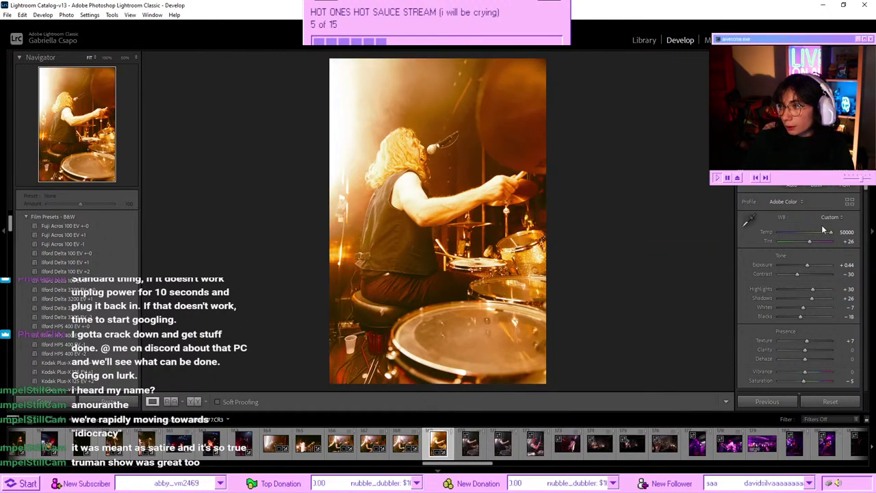
# - Set the vertical drummer photo's Temp to 8205 and Highlights to -30
pyautogui.click(814, 233)
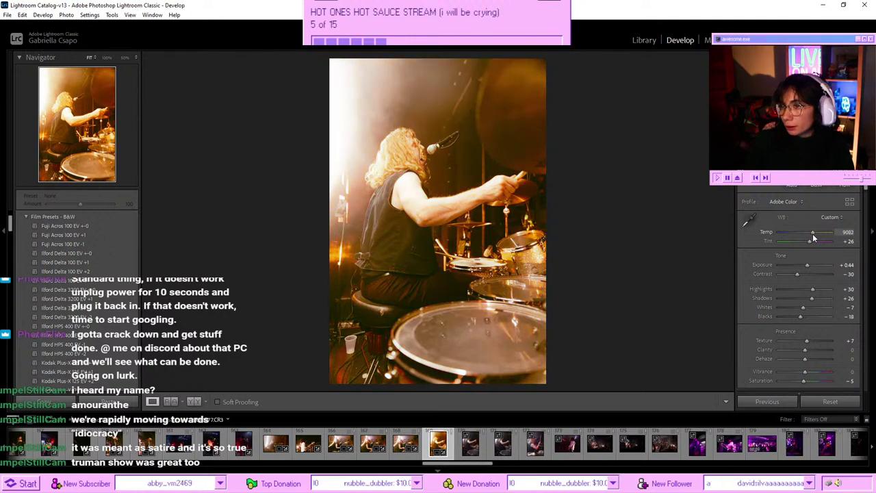
pyautogui.moveTo(813, 234); pyautogui.dragTo(811, 234)
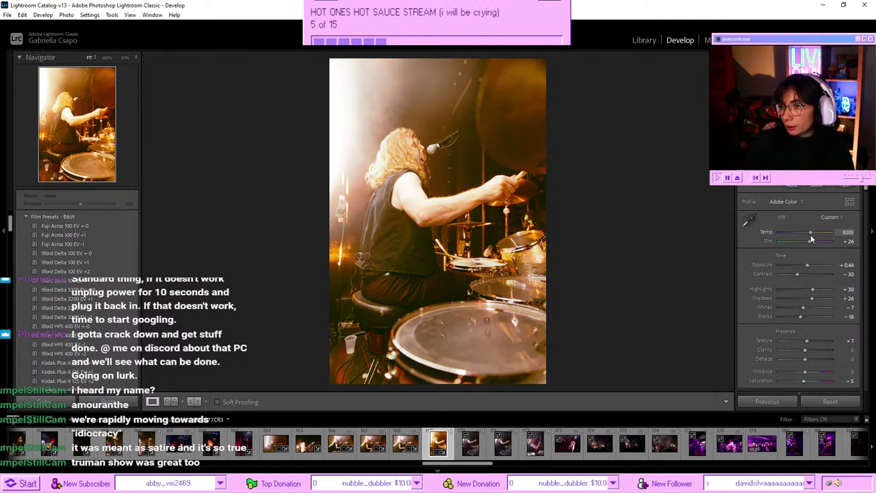
pyautogui.click(808, 290)
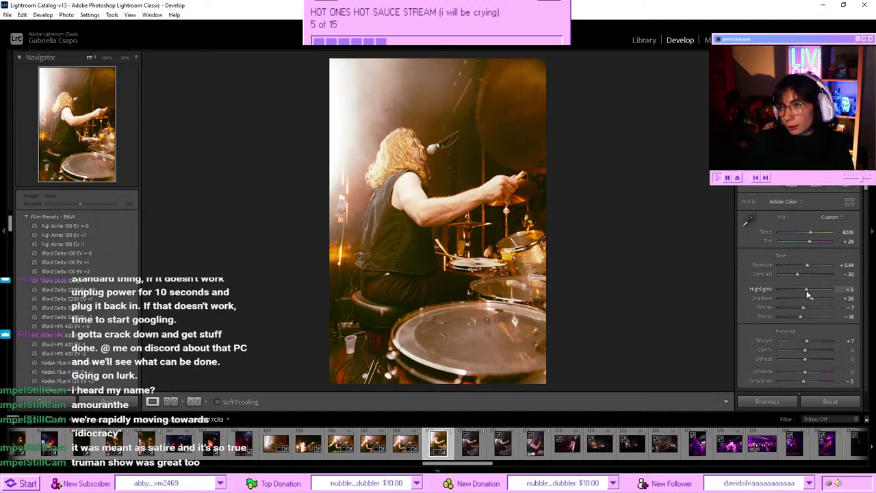
pyautogui.moveTo(803, 292); pyautogui.dragTo(796, 295)
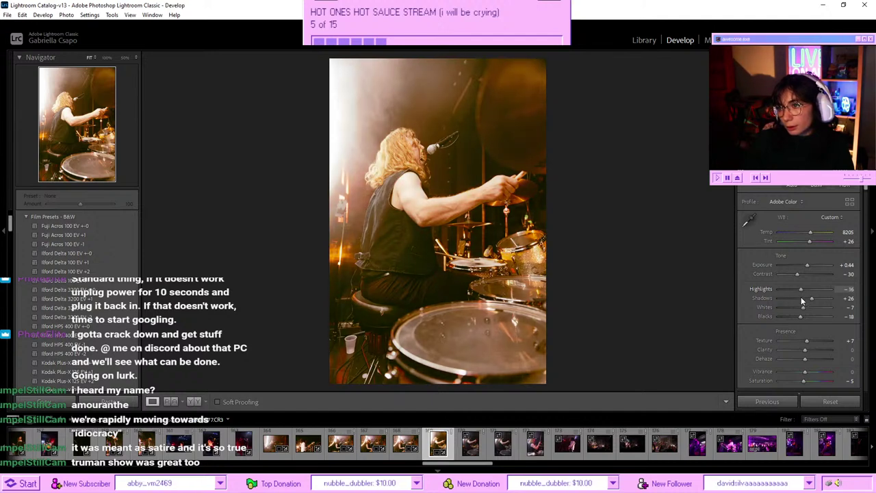
# - Compare the vertical drummer photo before and after editing, and copy its develop settings with the checked options
pyautogui.press('\\')
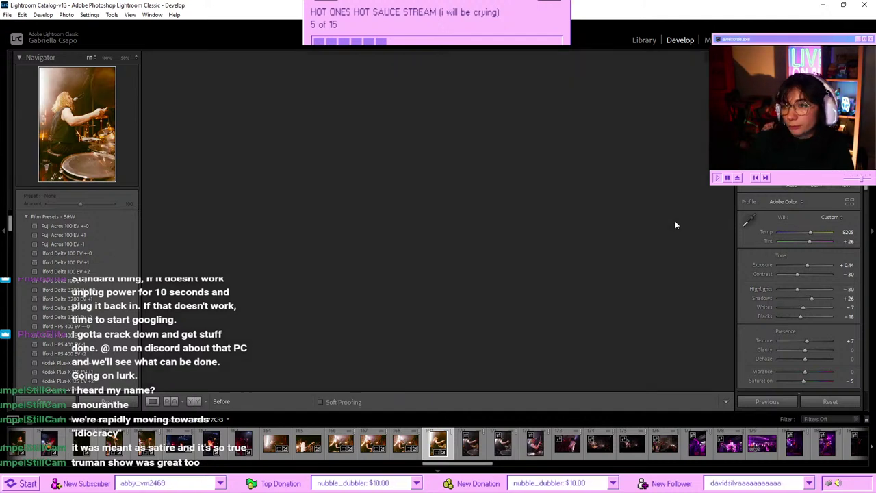
pyautogui.press('\\')
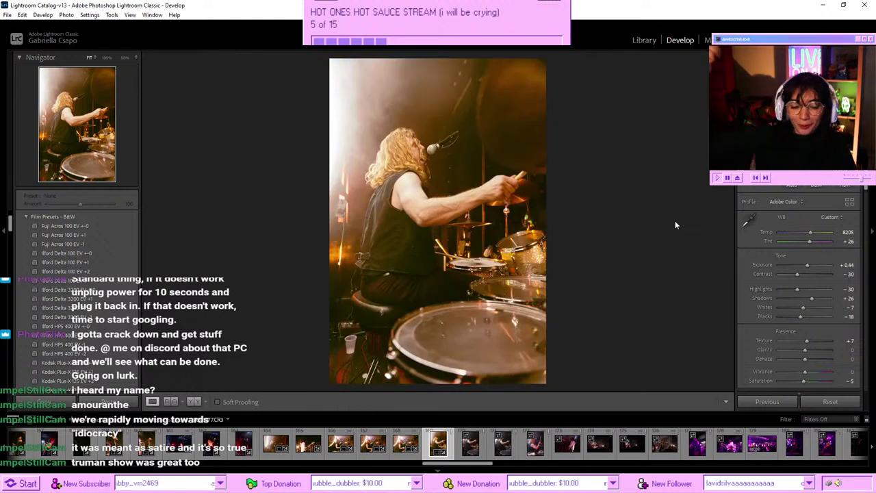
pyautogui.hotkey('ctrl', 'shift', 'c')
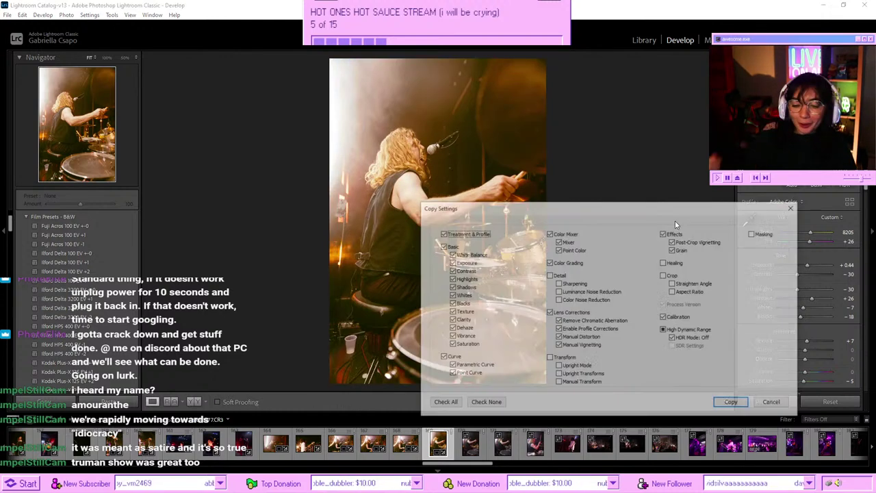
pyautogui.press('Return')
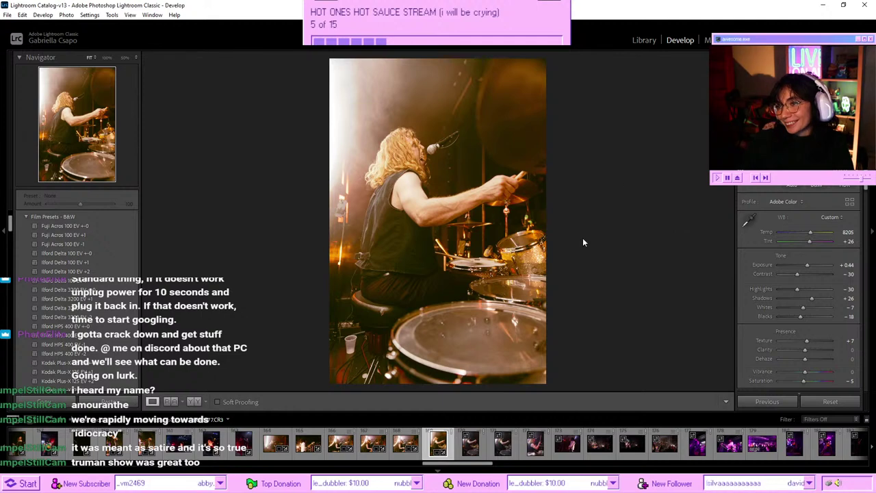
# - Paste the copied develop settings onto the vertical photo of the drummer raising a stick, and set Temp to 7000 and Exposure to -0.18
pyautogui.click(503, 446)
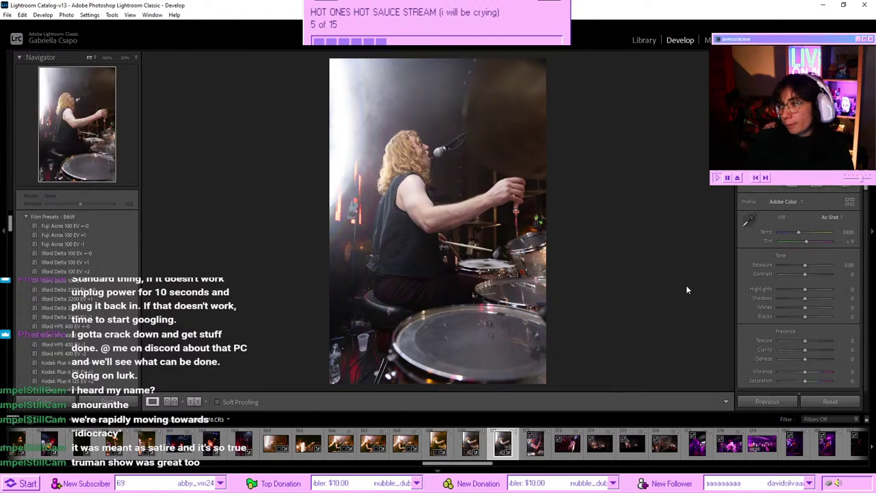
pyautogui.click(534, 445)
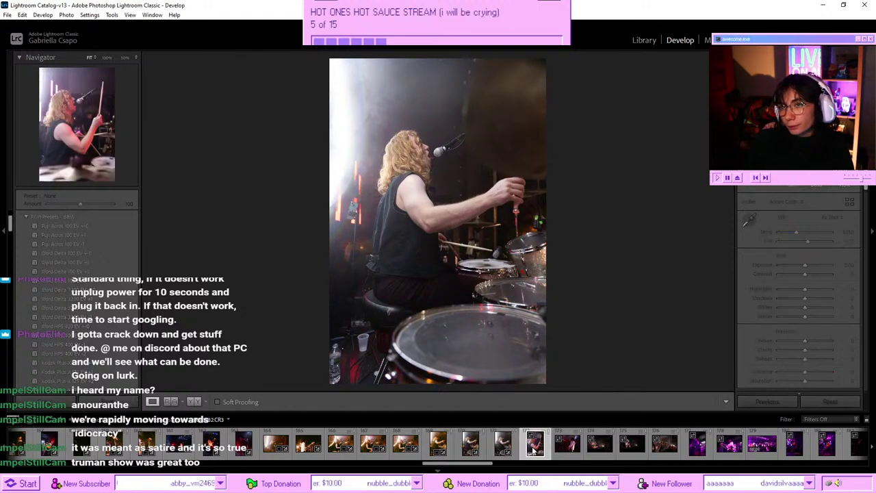
pyautogui.hotkey('ctrl', 'shift', 'v')
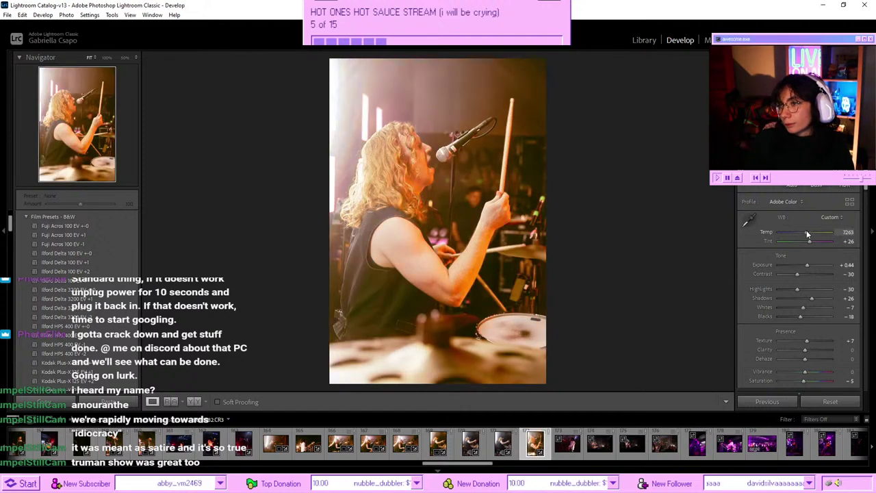
pyautogui.moveTo(806, 230); pyautogui.dragTo(805, 230)
pyautogui.click(802, 265)
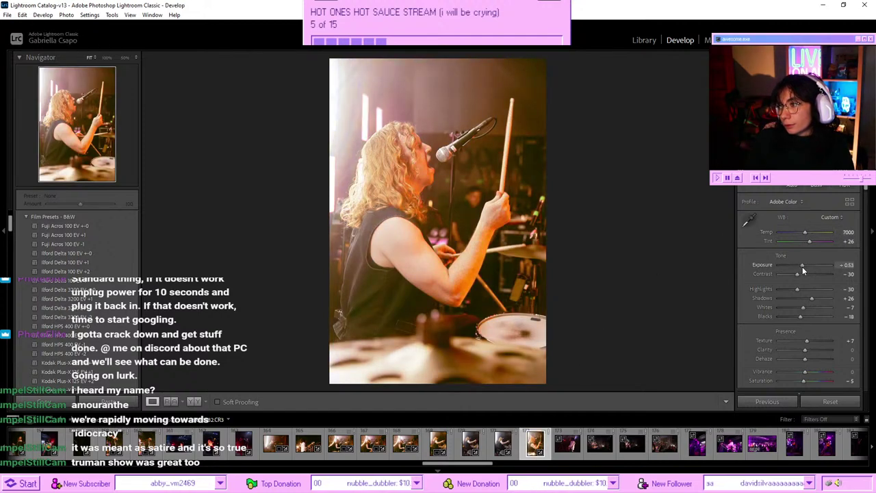
pyautogui.moveTo(802, 267); pyautogui.dragTo(804, 267)
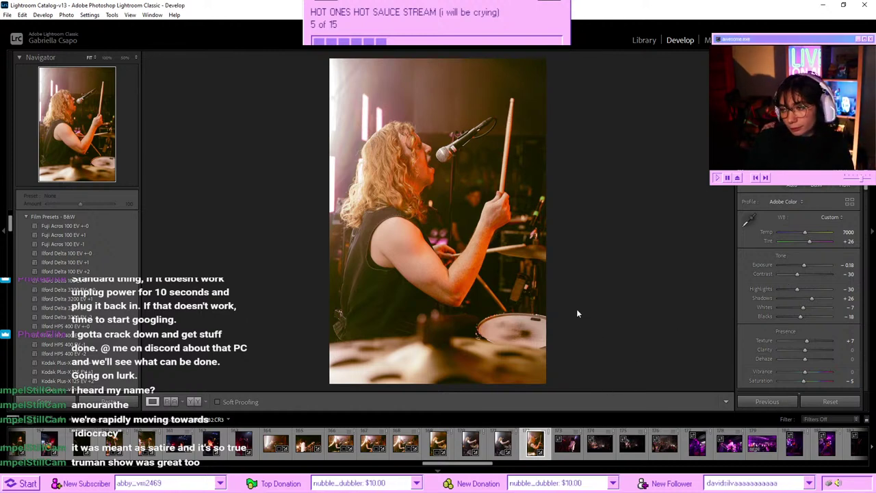
# - Open 6I6A1407.CR3, the singer crouching before the crowd, for developing, paste the copied settings onto it, and lower Temp to 4368
pyautogui.press('g')
pyautogui.scroll(-4, 494, 252)
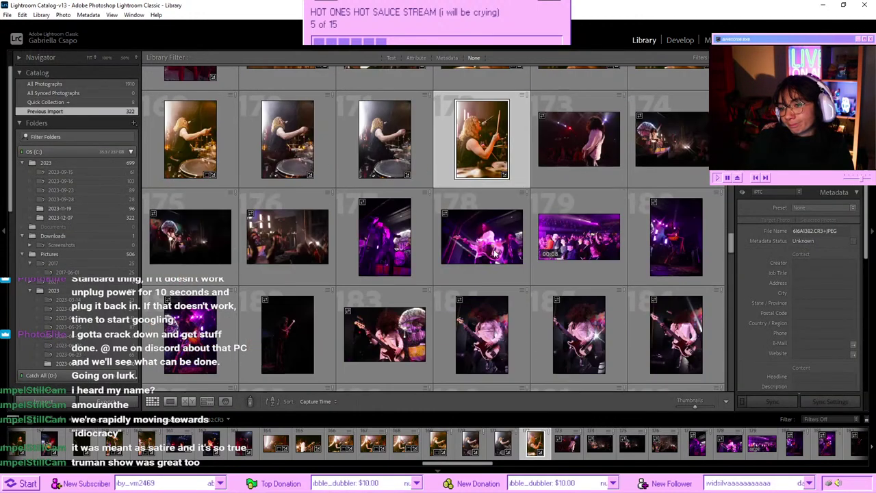
pyautogui.scroll(-2, 494, 252)
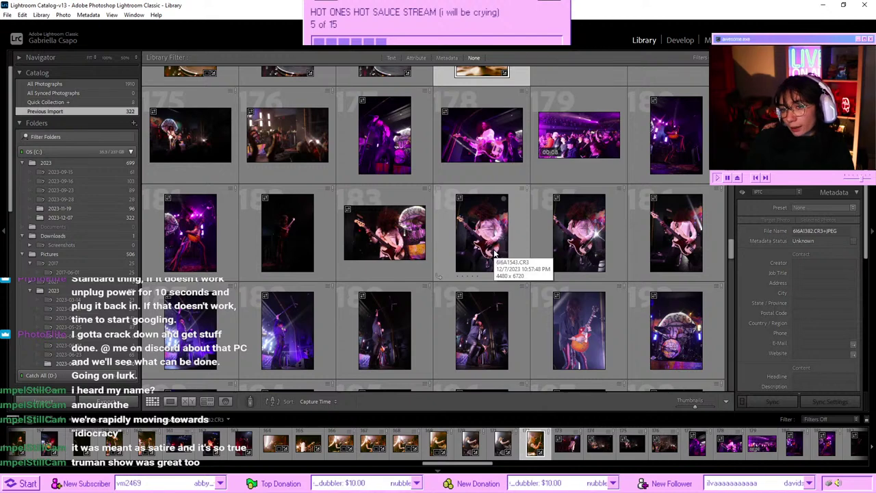
pyautogui.scroll(-2, 507, 243)
pyautogui.scroll(2, 516, 235)
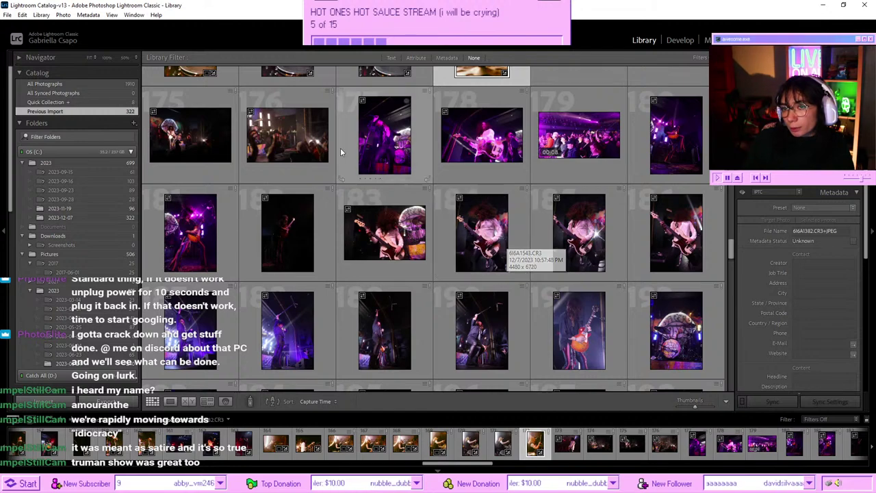
pyautogui.scroll(2, 340, 204)
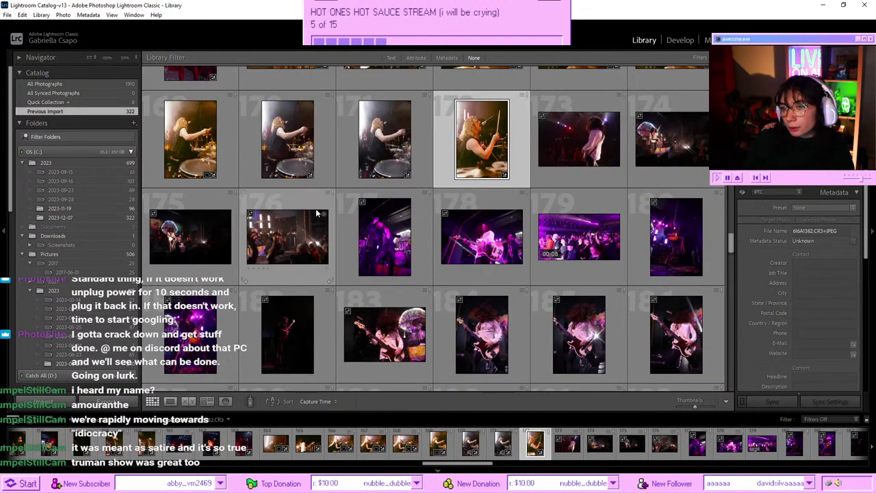
pyautogui.doubleClick(317, 214)
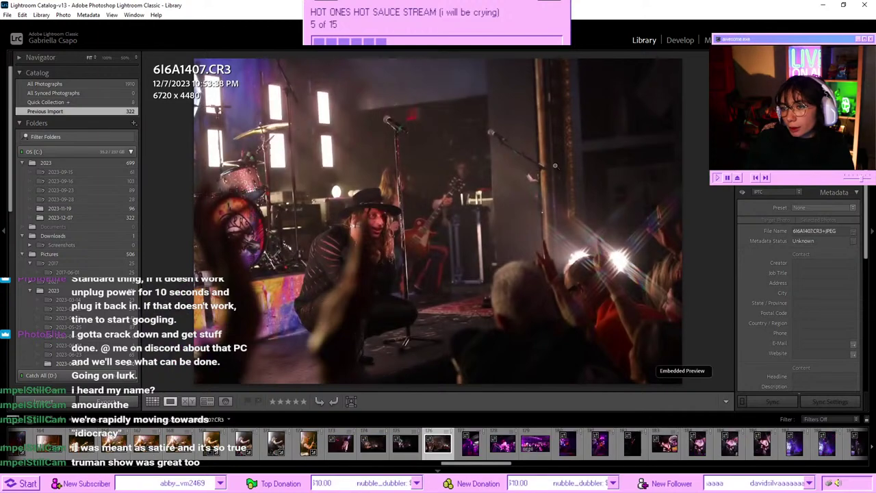
pyautogui.click(676, 43)
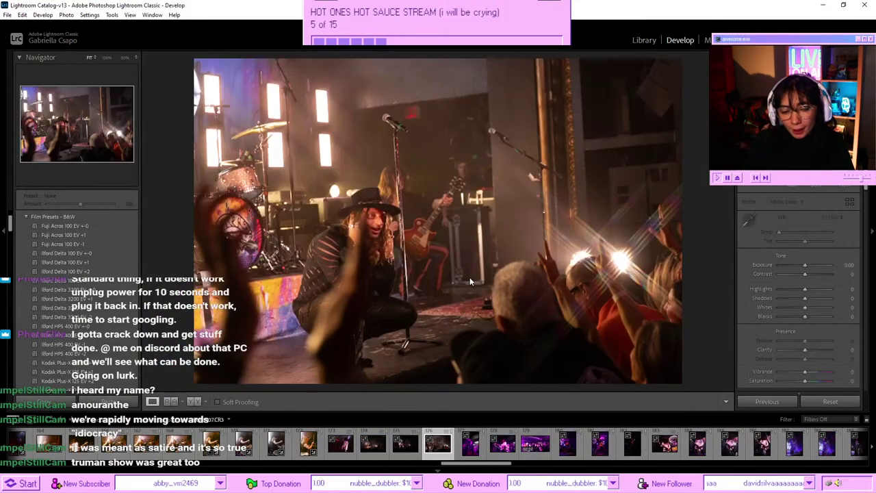
pyautogui.hotkey('ctrl', 'shift', 'v')
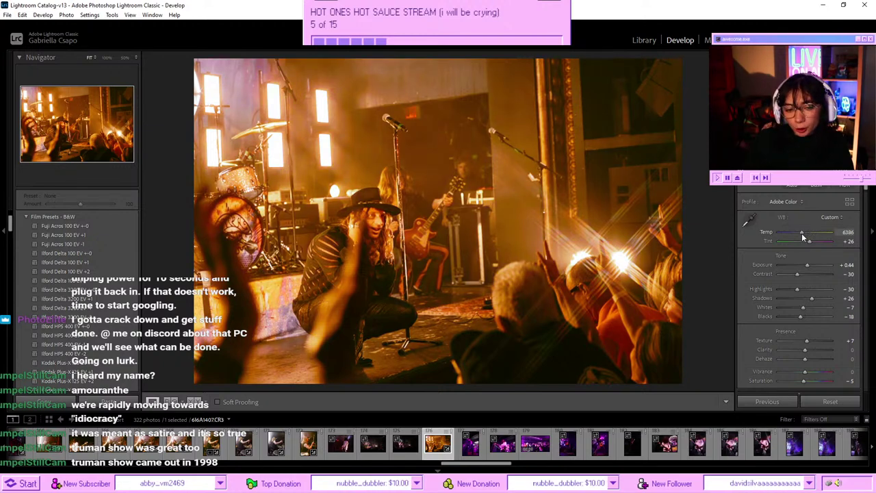
pyautogui.moveTo(802, 233); pyautogui.dragTo(792, 233)
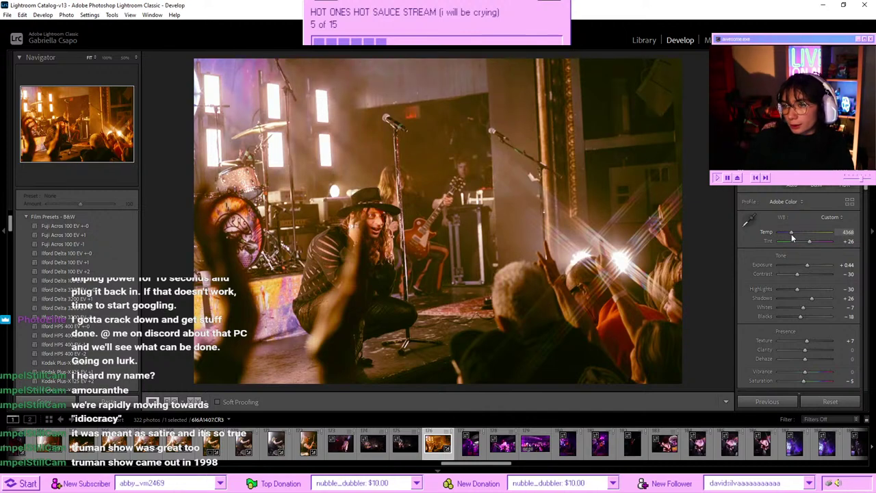
# - Straighten the crouching singer photo with a Transform rotation of +1.9
pyautogui.scroll(-15, 816, 260)
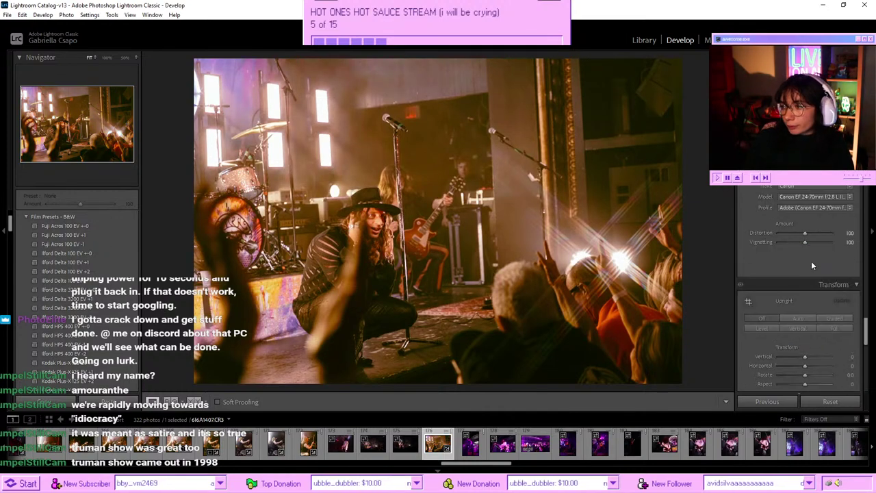
pyautogui.scroll(-5, 811, 261)
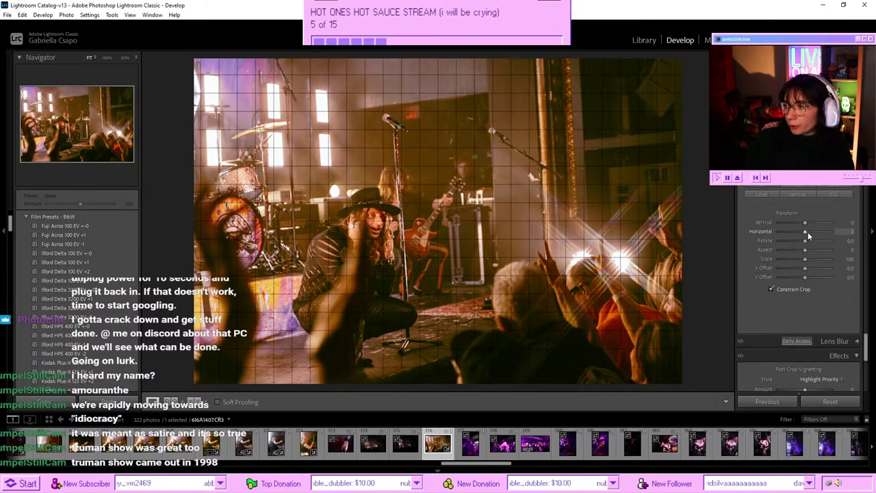
pyautogui.moveTo(806, 241); pyautogui.dragTo(812, 240)
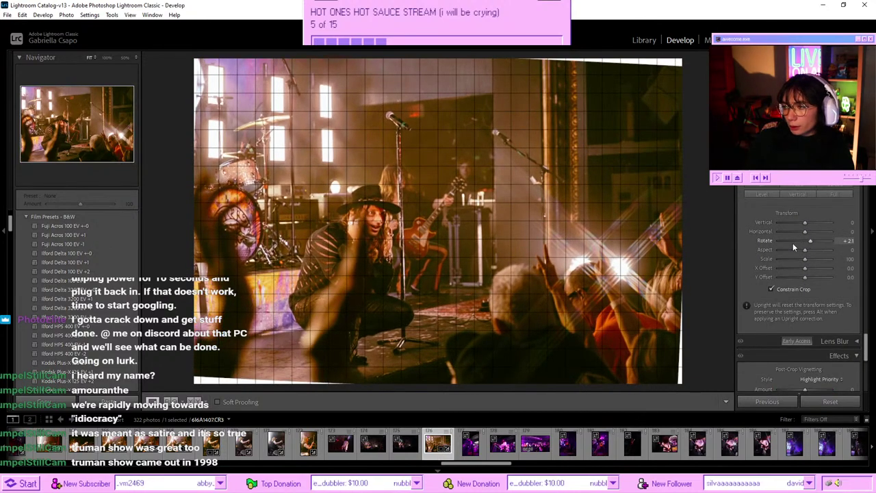
pyautogui.click(811, 239)
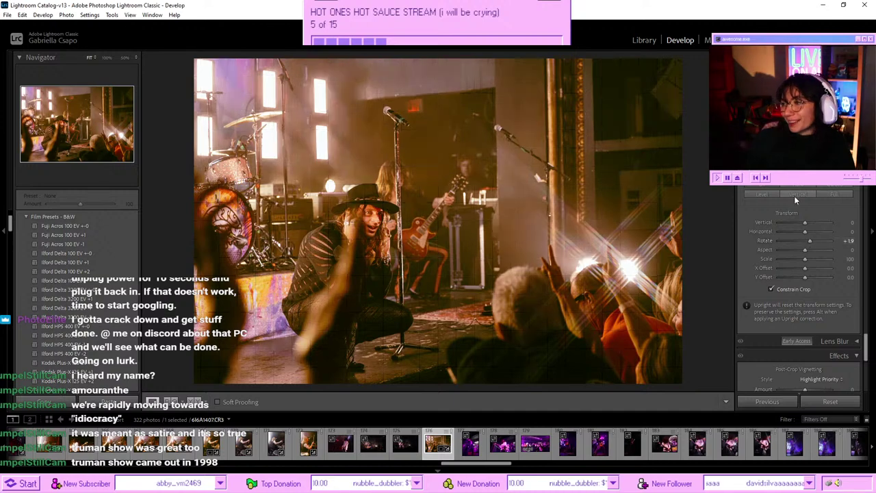
# - Reposition the crouching singer photo slightly within its crop frame and set Temp to 4000
pyautogui.press('r')
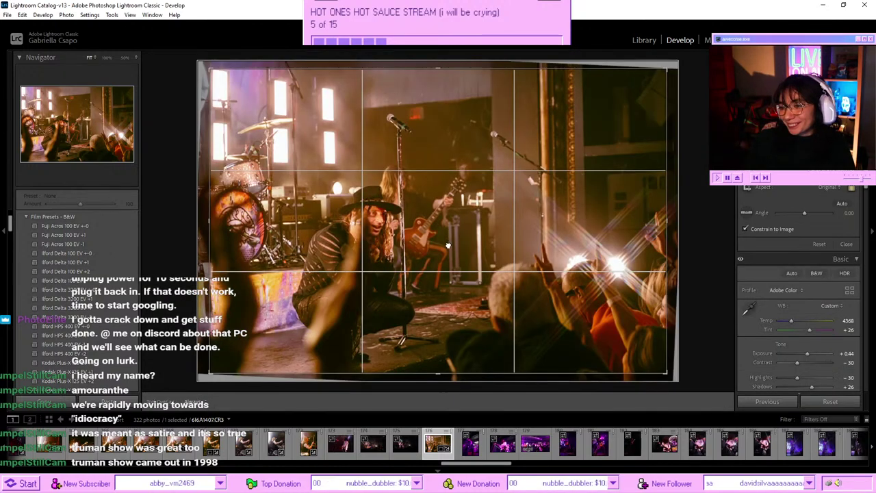
pyautogui.moveTo(448, 245); pyautogui.dragTo(446, 238)
pyautogui.press('Return')
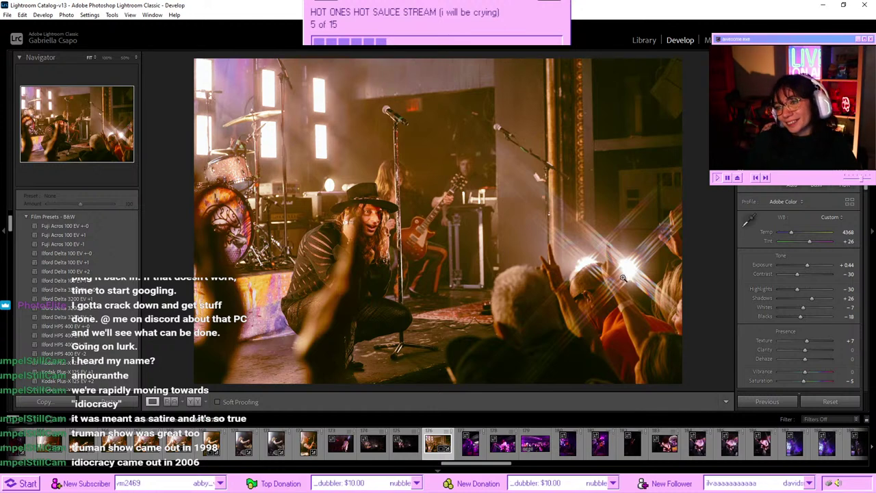
pyautogui.moveTo(791, 232); pyautogui.dragTo(790, 232)
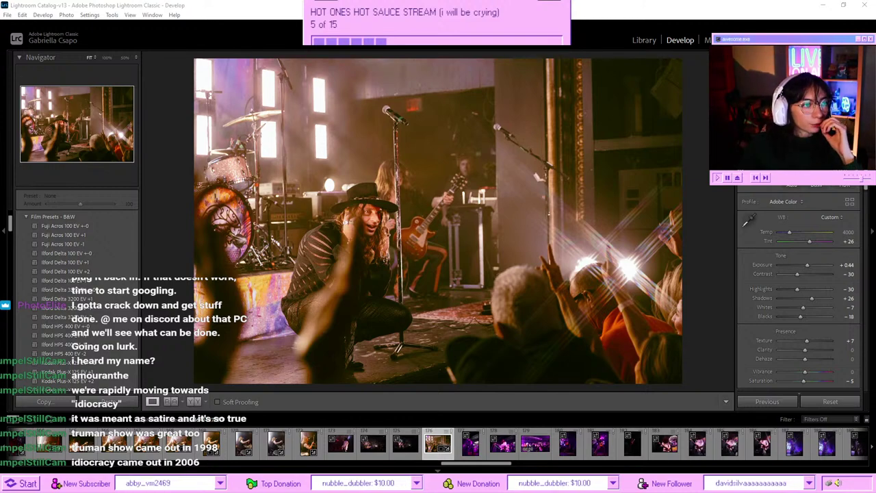
# - Switch to the Chrome browser, search Google for "fnaf movie ratings", review the film's ratings, and close the browser
pyautogui.hotkey('alt', 'Tab')
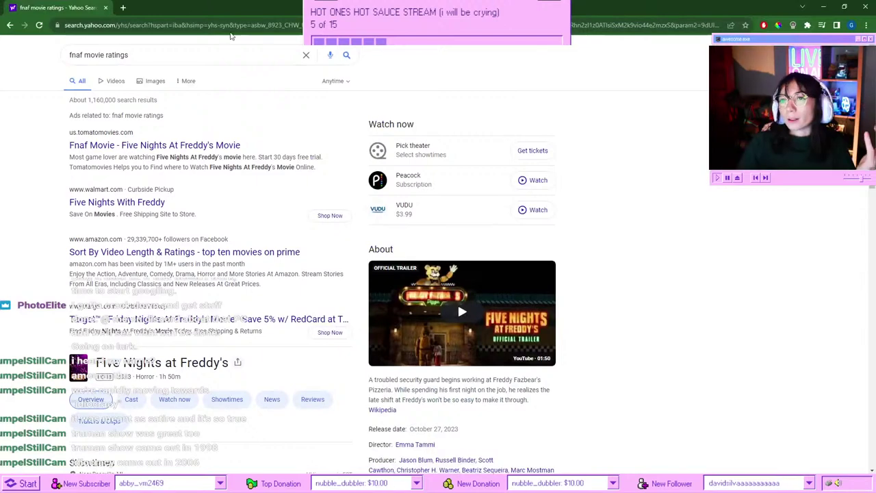
pyautogui.write('google.com')
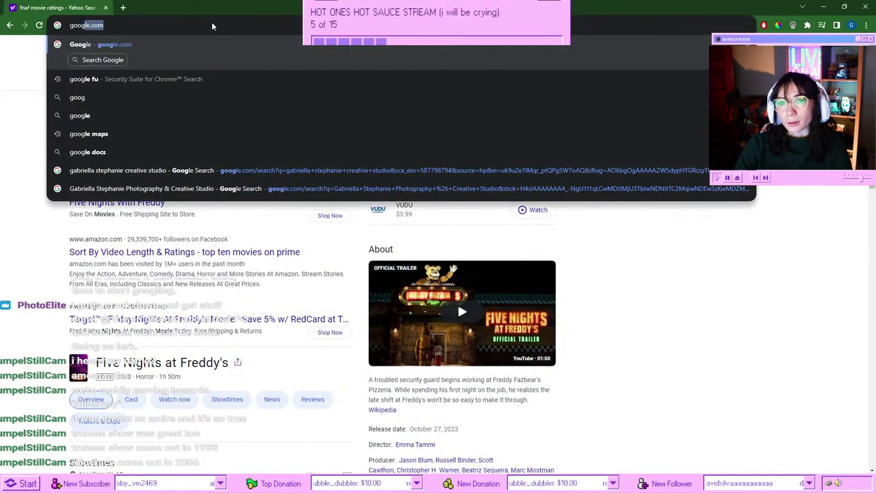
pyautogui.press('Return')
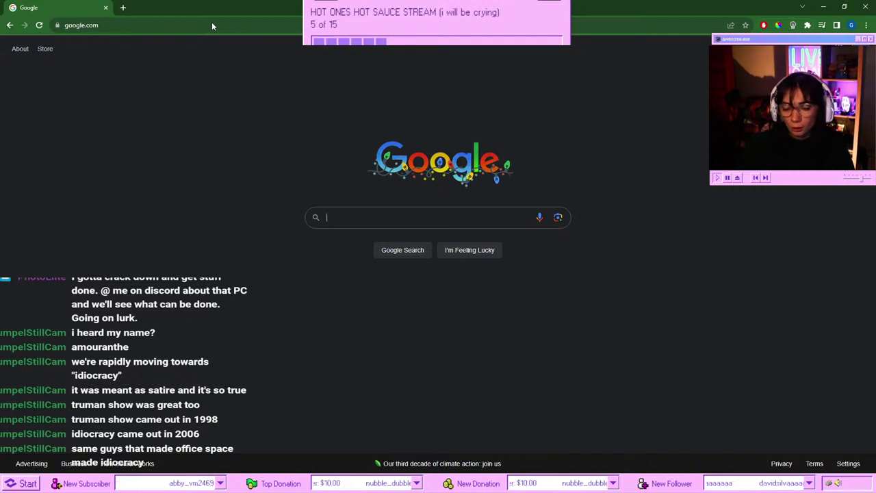
pyautogui.write('fnaf movie ')
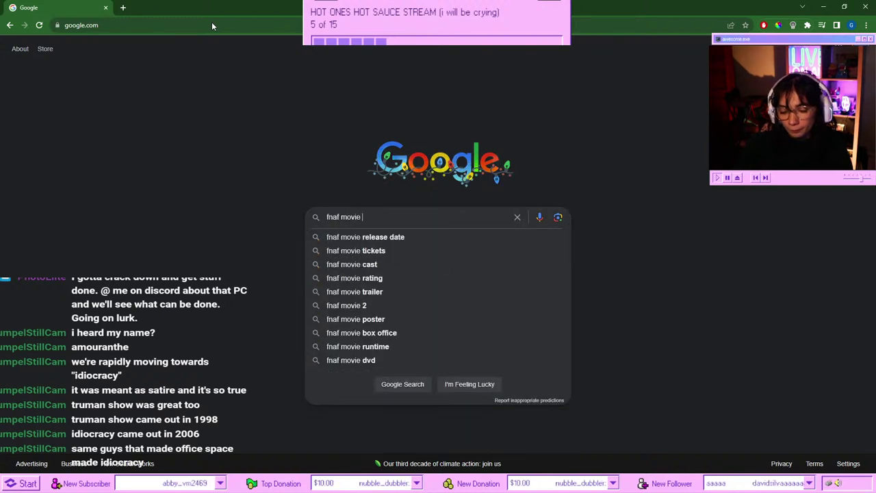
pyautogui.write('ratings')
pyautogui.press('Return')
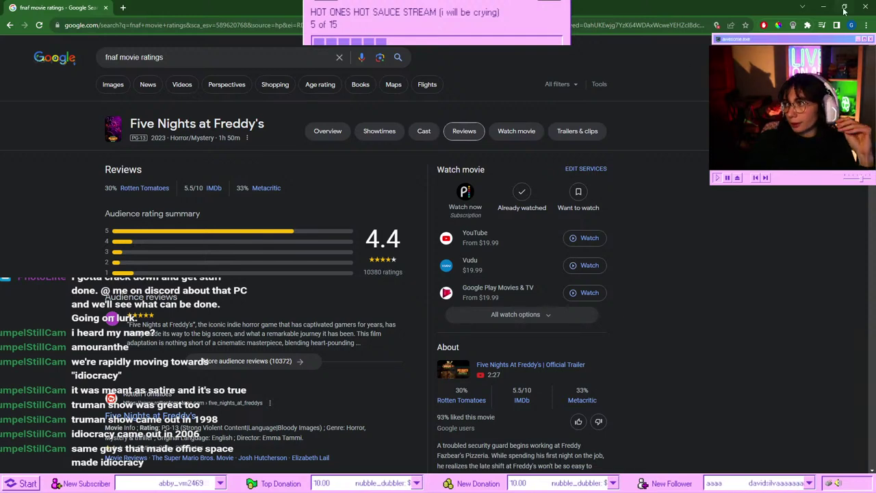
pyautogui.click(864, 7)
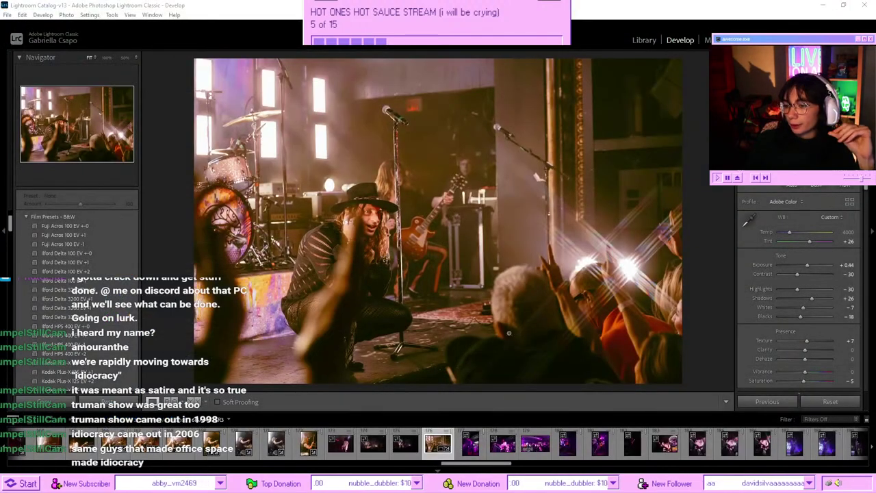
# - Open the following vertical photo of the singer leaning back in purple light and paste the copied develop settings onto it
pyautogui.press('Right')
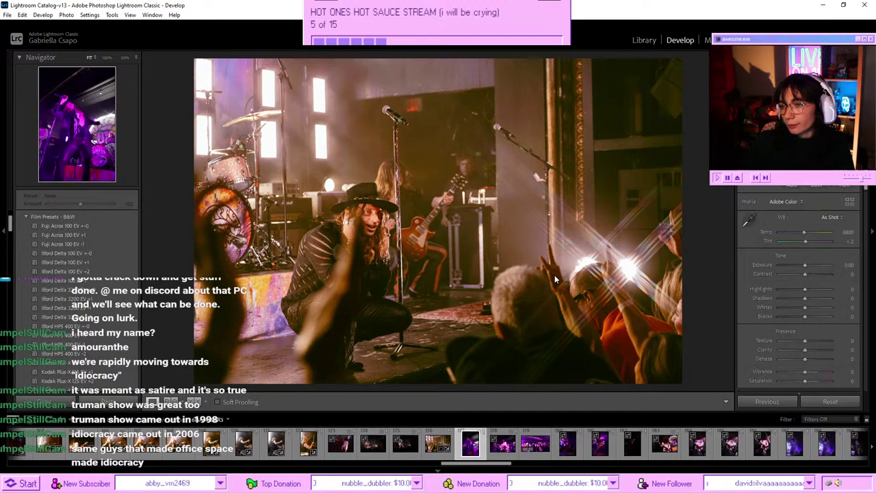
pyautogui.press('Left')
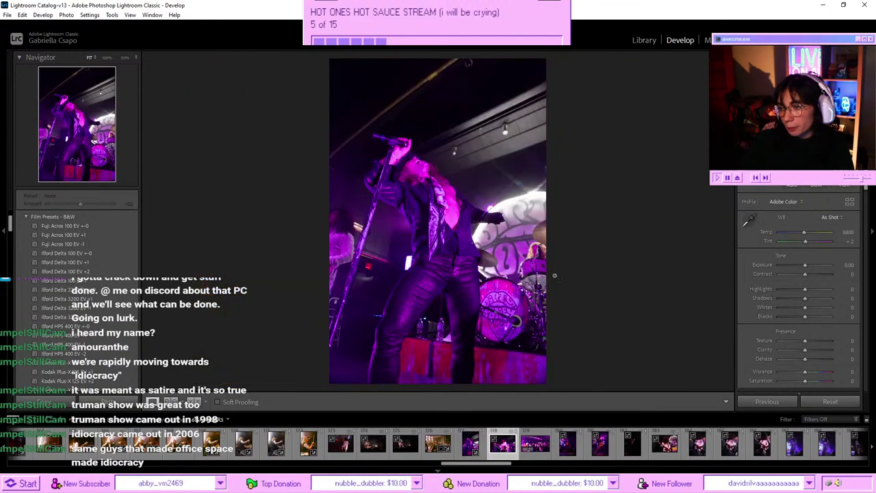
pyautogui.press('Right')
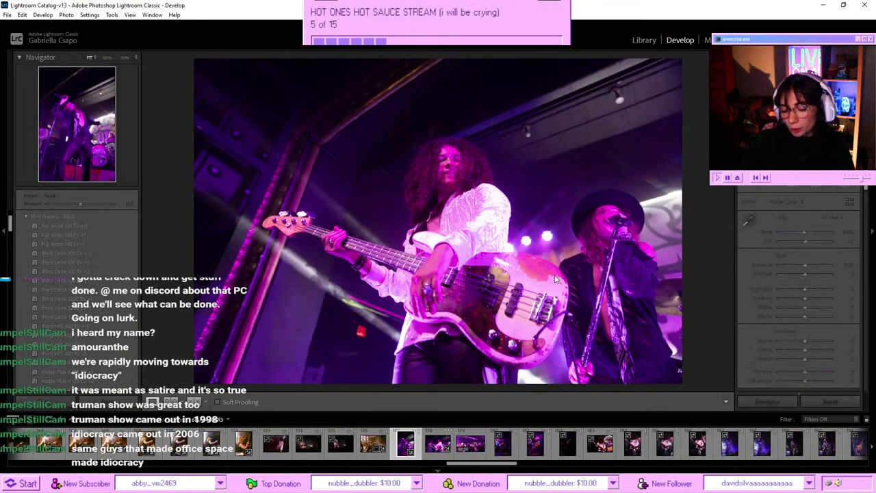
pyautogui.hotkey('ctrl', 'shift', 'v')
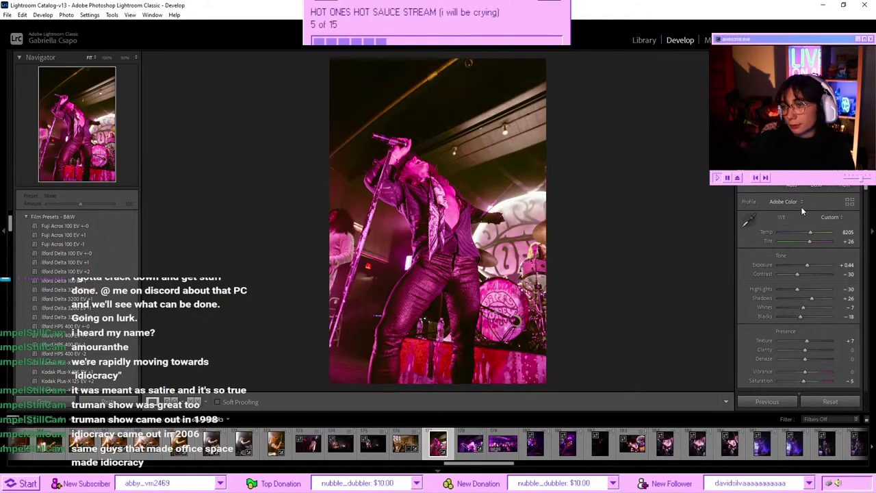
# - Set the purple-lit singer photo's Purple hue to -72 and Magenta hue to about -69, with white balance at Temp 6800 and Tint +2
pyautogui.moveTo(810, 241); pyautogui.dragTo(826, 234)
pyautogui.scroll(-10, 804, 272)
pyautogui.scroll(3, 802, 276)
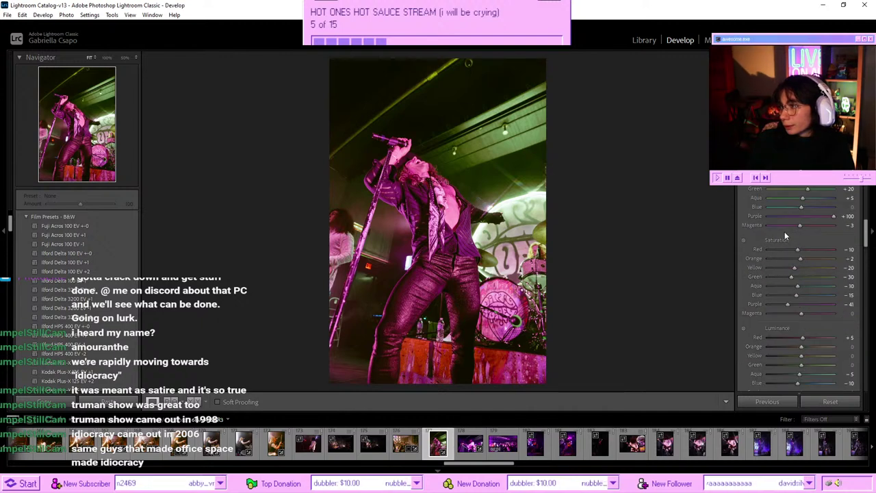
pyautogui.moveTo(771, 217); pyautogui.dragTo(833, 231)
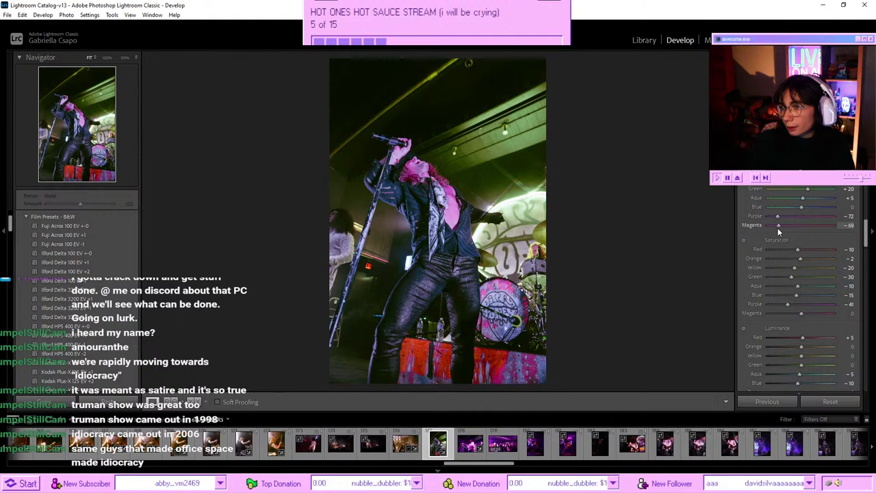
pyautogui.scroll(10, 808, 248)
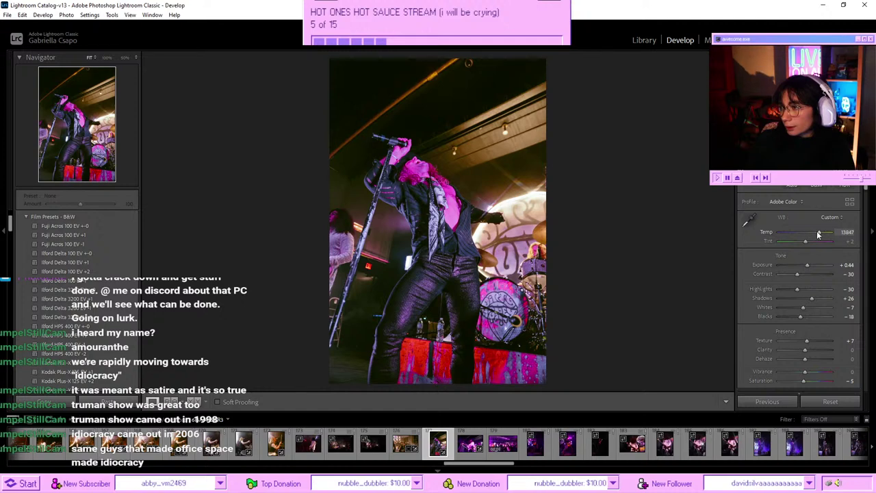
pyautogui.doubleClick(818, 234)
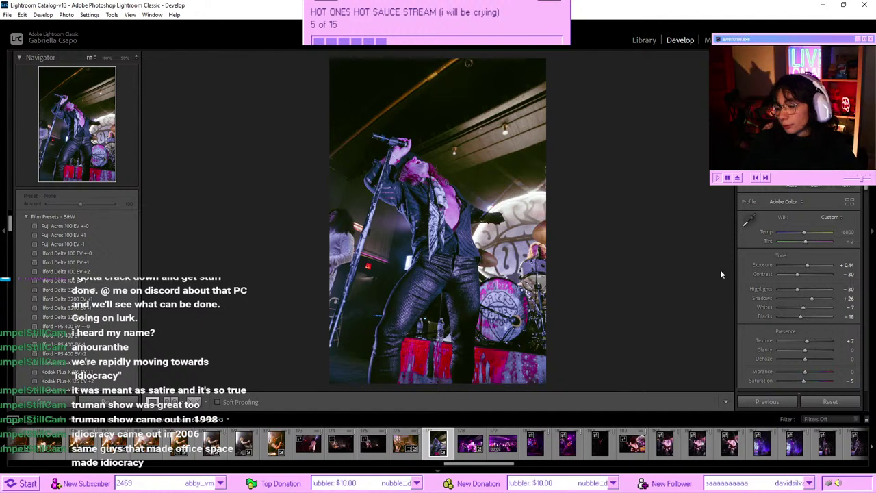
pyautogui.click(830, 402)
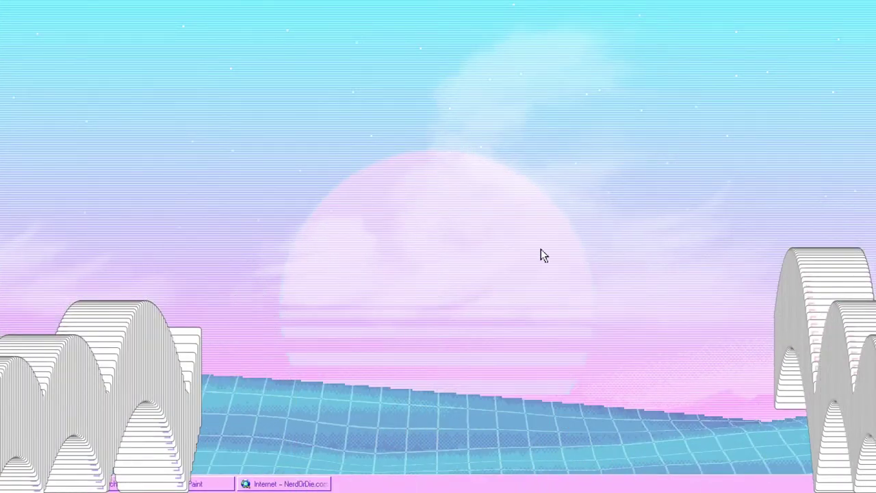
pyautogui.click(31, 483)
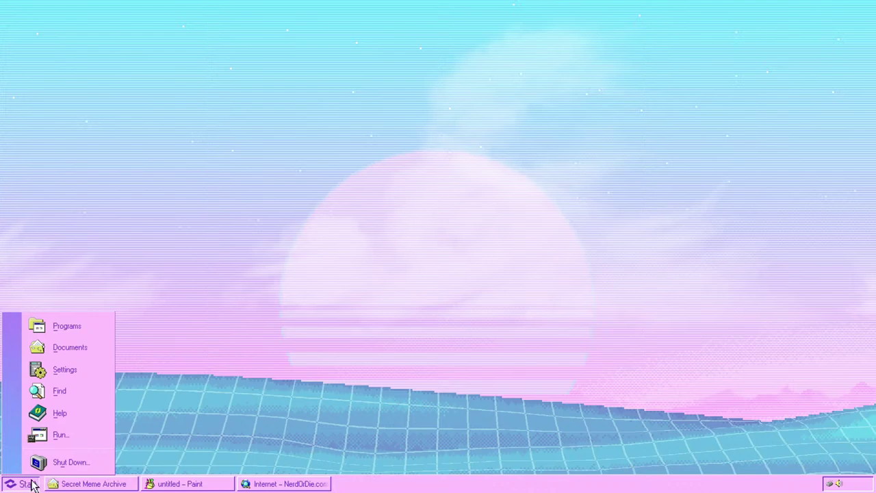
pyautogui.click(56, 464)
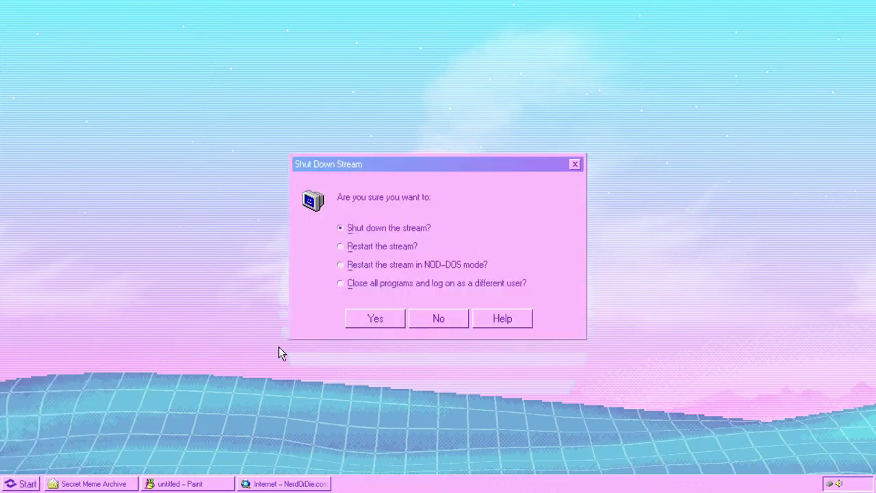
pyautogui.click(360, 324)
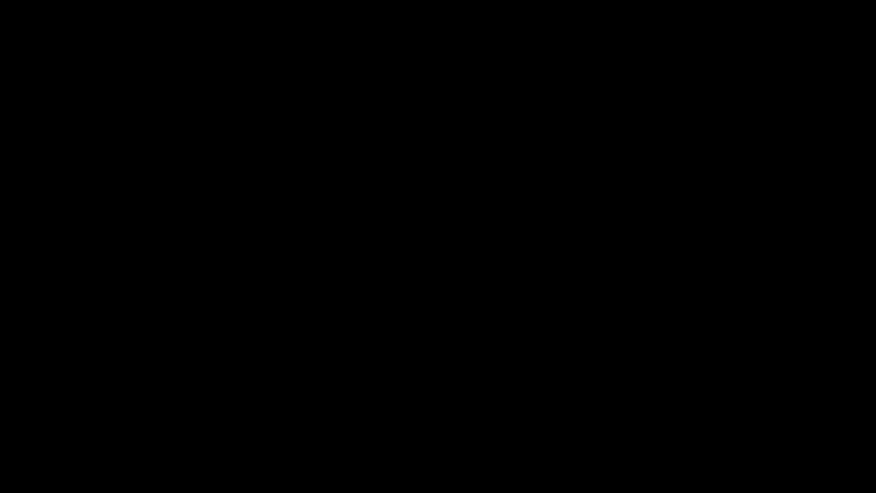